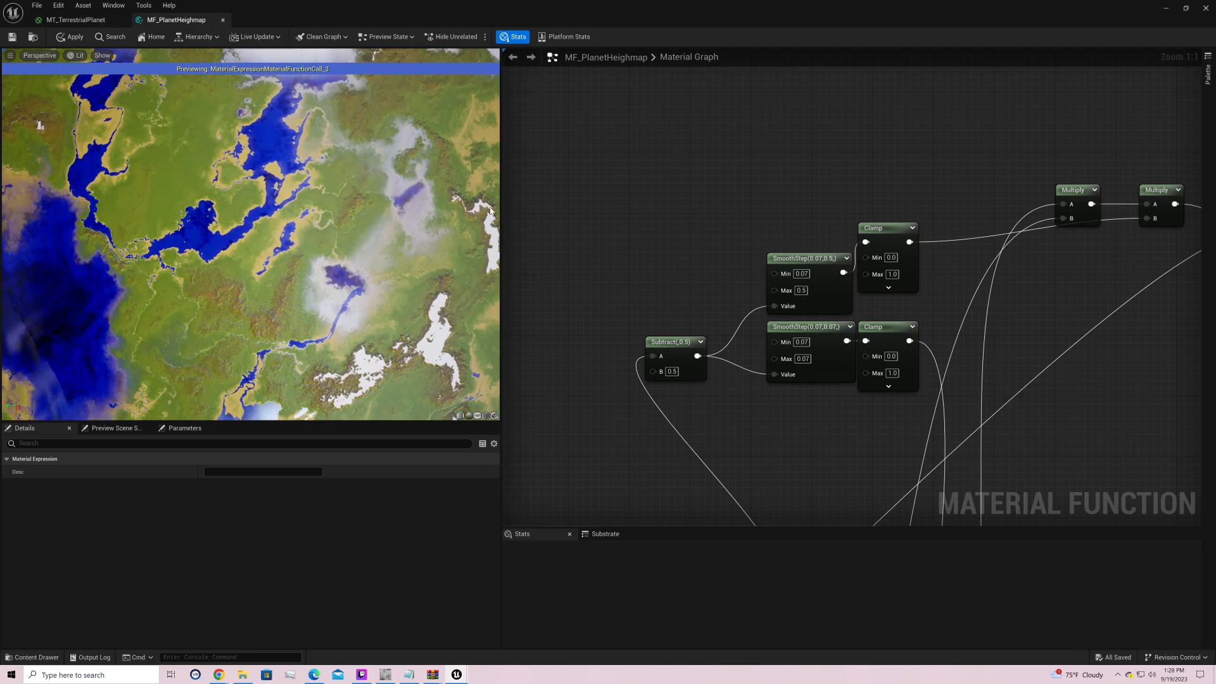
Step: Set the Sea Transition Phase parameter's default value to 0.0 and check the coastlines on the preview planet
{"action": "right_click_drag", "start_coordinate": [562, 264], "coordinate": [867, 51]}
{"action": "right_click_drag", "start_coordinate": [786, 438], "coordinate": [810, 77]}
{"action": "right_click_drag", "start_coordinate": [841, 308], "coordinate": [819, 78]}
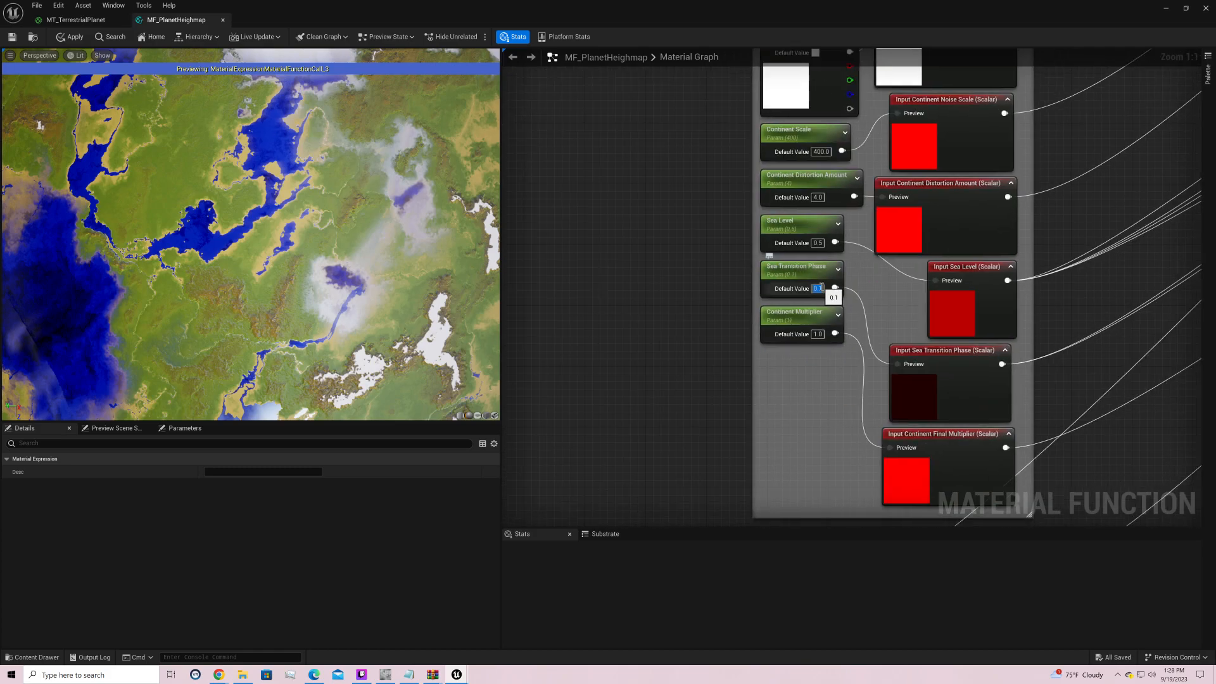
{"action": "key", "text": "Return"}
{"action": "left_click_drag", "start_coordinate": [380, 228], "coordinate": [404, 222]}
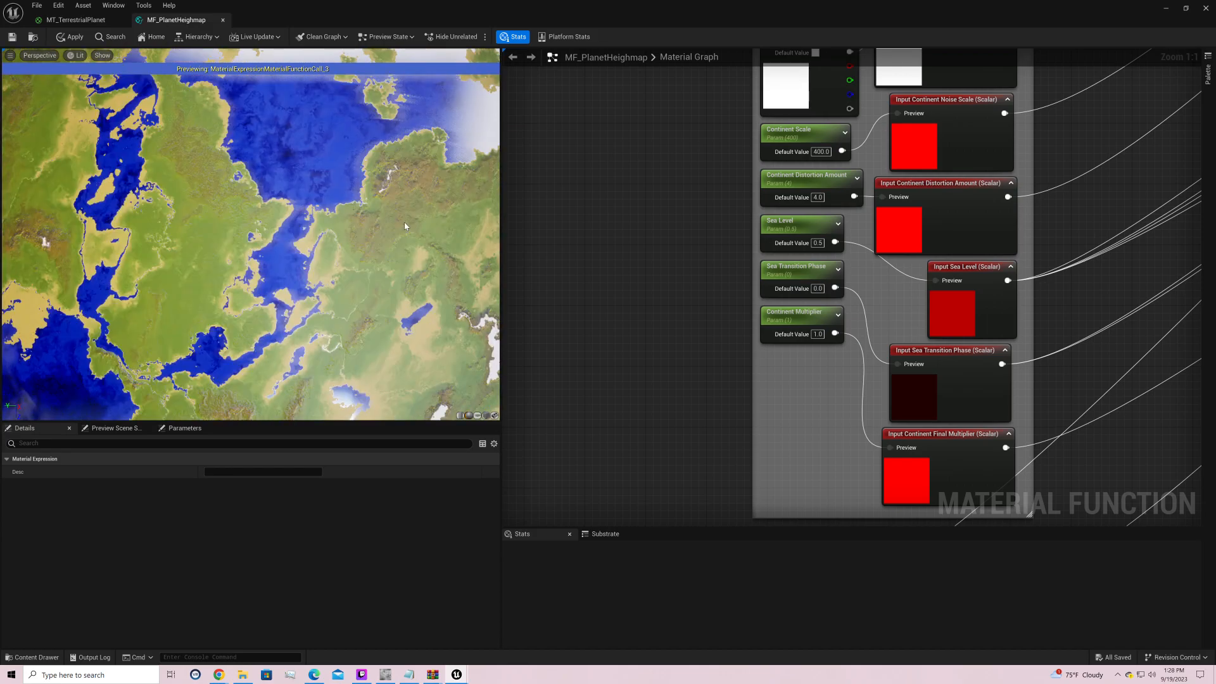
{"action": "scroll", "coordinate": [380, 219], "scroll_direction": "down", "scroll_amount": 5}
{"action": "left_click_drag", "start_coordinate": [380, 219], "coordinate": [384, 259]}
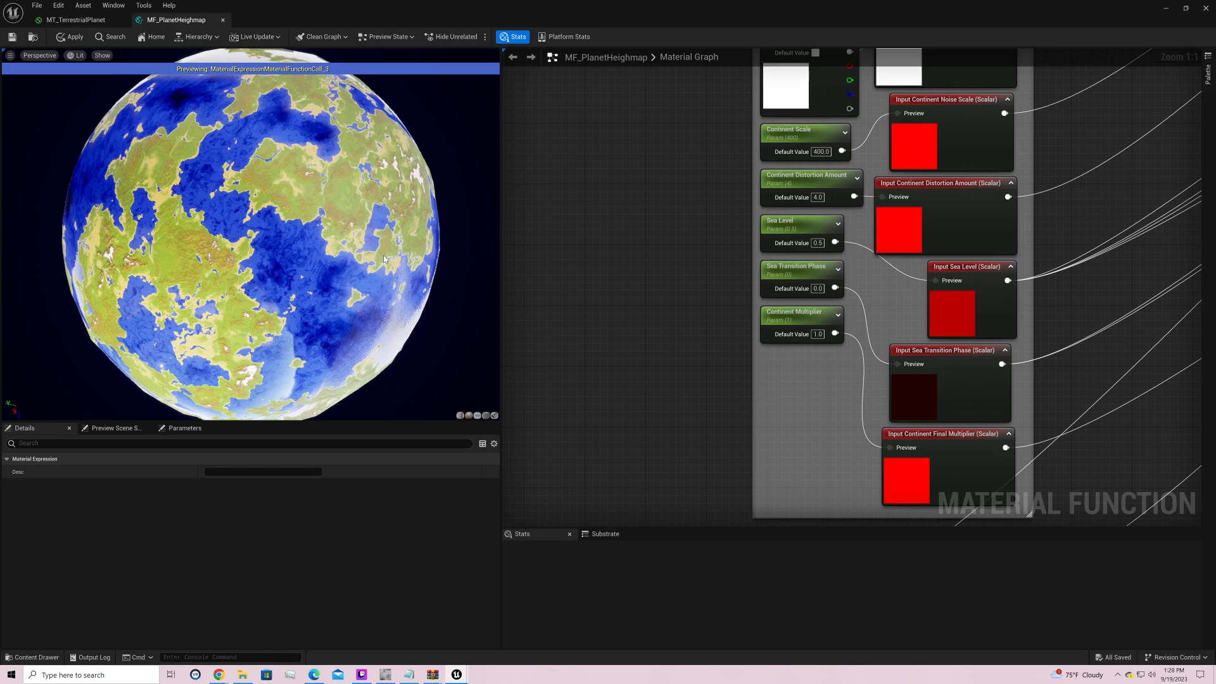
Step: Set the Sea Transition Phase parameter's default value to 0.01 and inspect the coast up close in the preview
{"action": "left_click", "coordinate": [819, 288]}
{"action": "left_click_drag", "start_coordinate": [377, 182], "coordinate": [415, 219]}
{"action": "right_click_drag", "start_coordinate": [339, 168], "coordinate": [340, 114]}
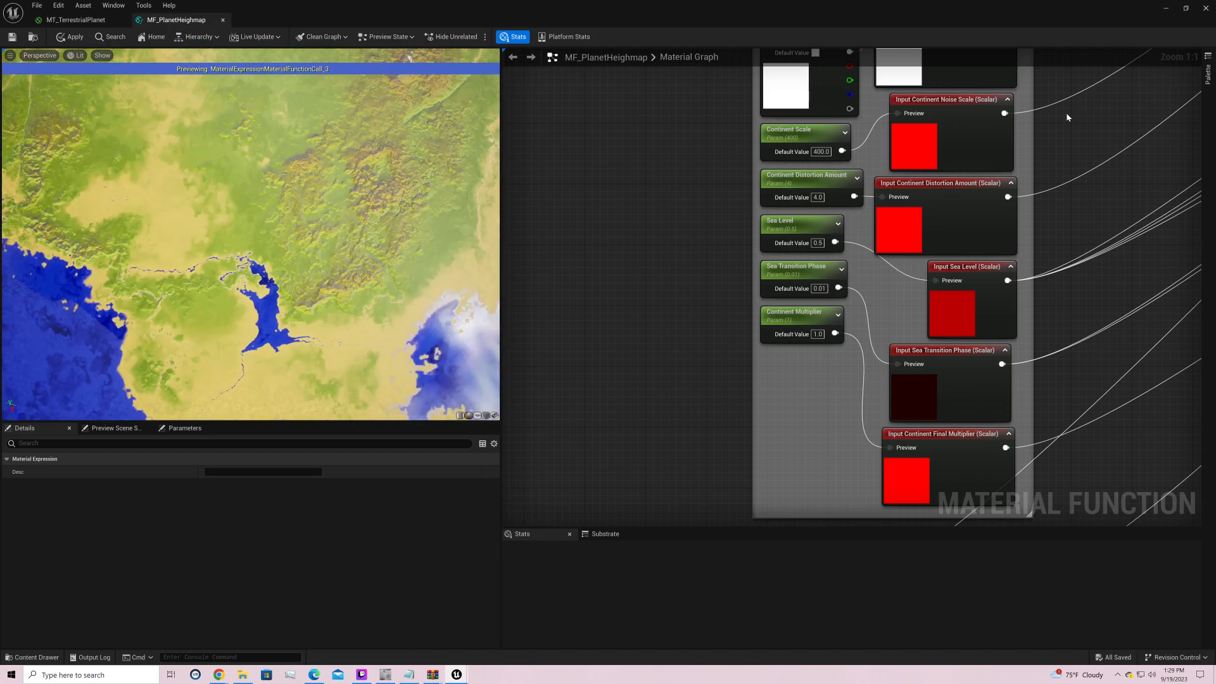
Step: Create a scalar parameter named RBH near the Subtract node that feeds the two SmoothStep nodes
{"action": "right_click_drag", "start_coordinate": [1067, 117], "coordinate": [532, 406]}
{"action": "right_click_drag", "start_coordinate": [900, 266], "coordinate": [649, 437]}
{"action": "right_click_drag", "start_coordinate": [996, 159], "coordinate": [506, 412]}
{"action": "right_click_drag", "start_coordinate": [766, 253], "coordinate": [805, 363]}
{"action": "left_click", "coordinate": [750, 249]}
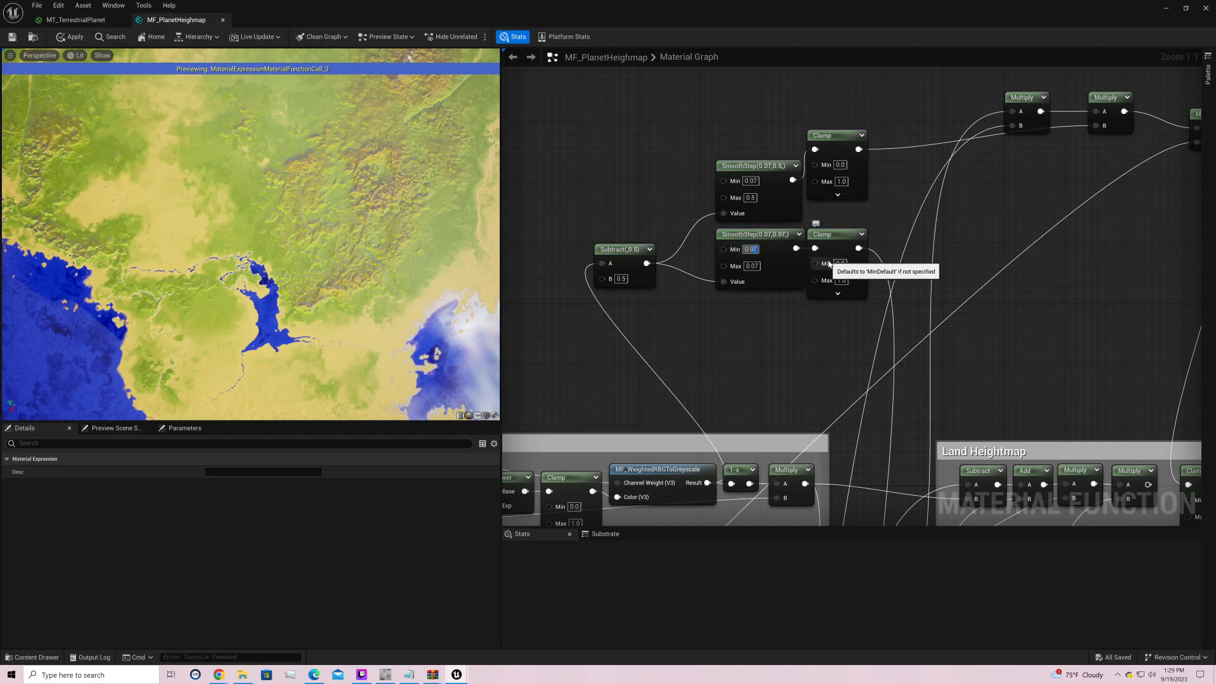
{"action": "right_click_drag", "start_coordinate": [580, 200], "coordinate": [708, 250]}
{"action": "right_click", "coordinate": [646, 249]}
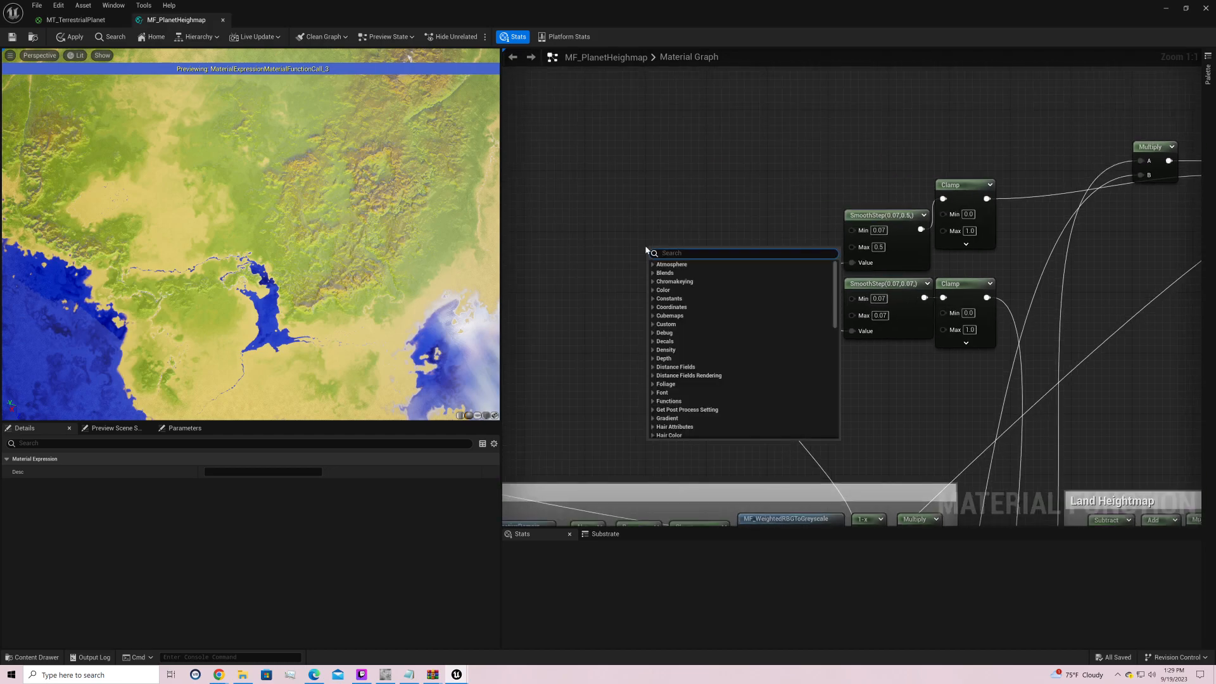
{"action": "type", "text": "subtract"}
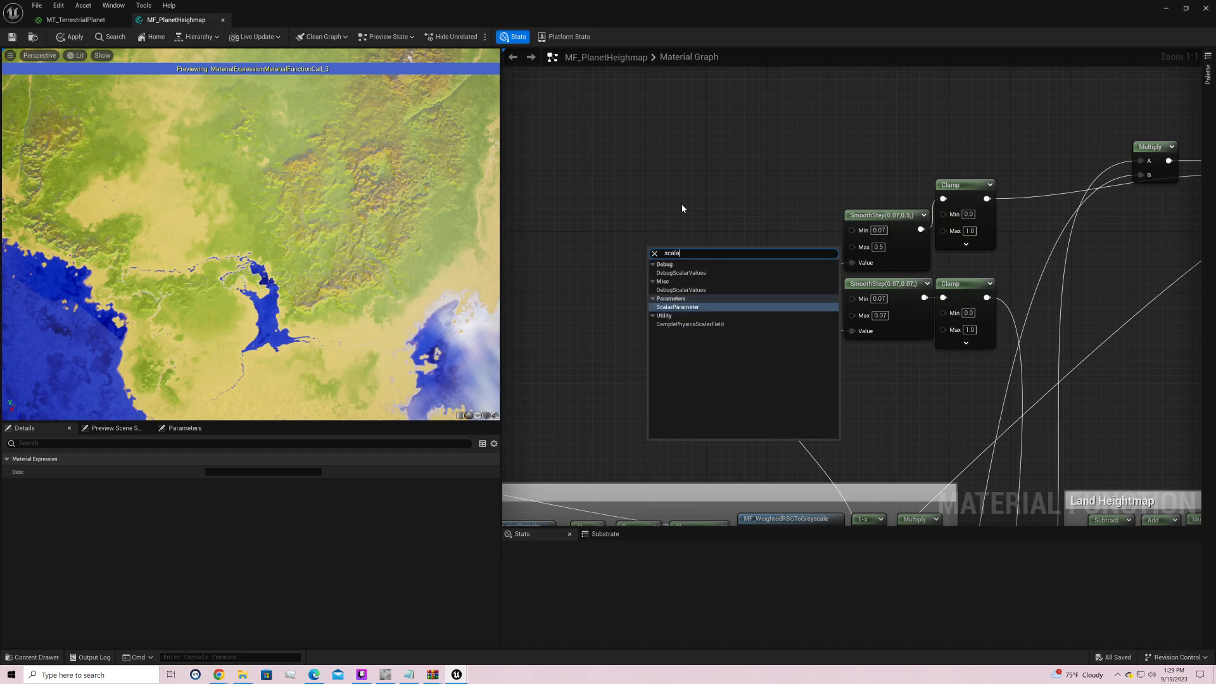
{"action": "key", "text": "Return"}
{"action": "key", "text": "s"}
{"action": "left_click", "coordinate": [646, 245]}
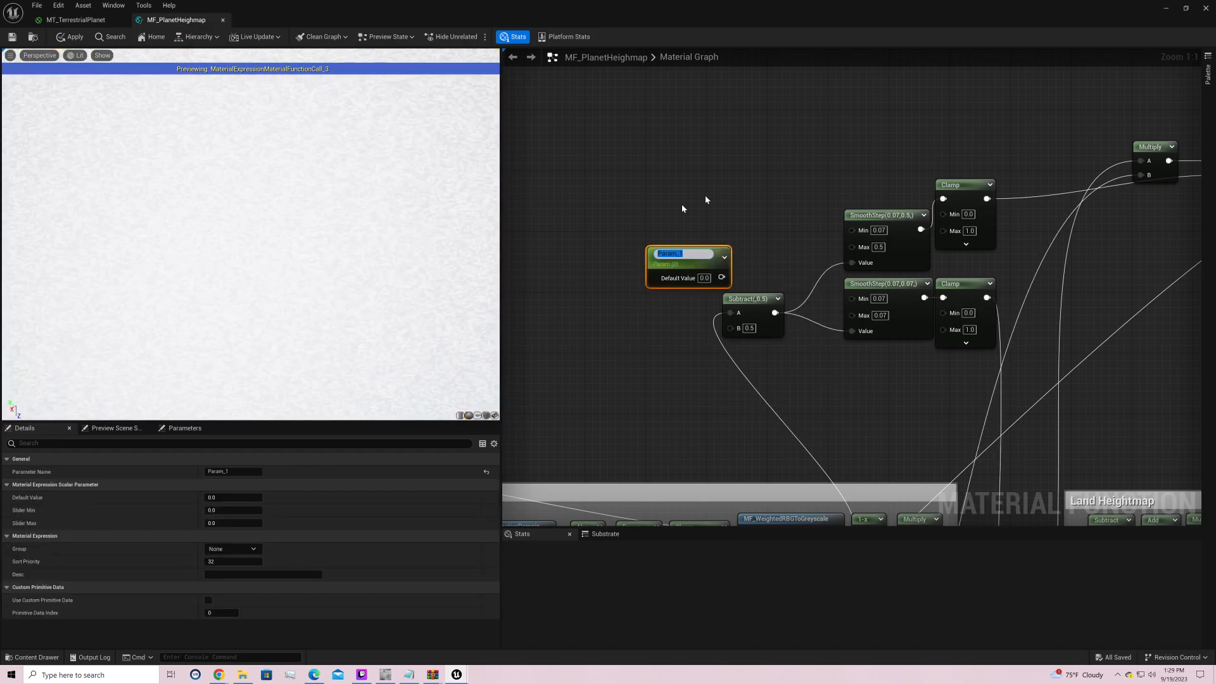
{"action": "type", "text": "RBH"}
{"action": "key", "text": "Return"}
Step: Move the RBH parameter above the Subtract (0.5) node and set its default value to 0.07
{"action": "left_click_drag", "start_coordinate": [712, 259], "coordinate": [696, 213]}
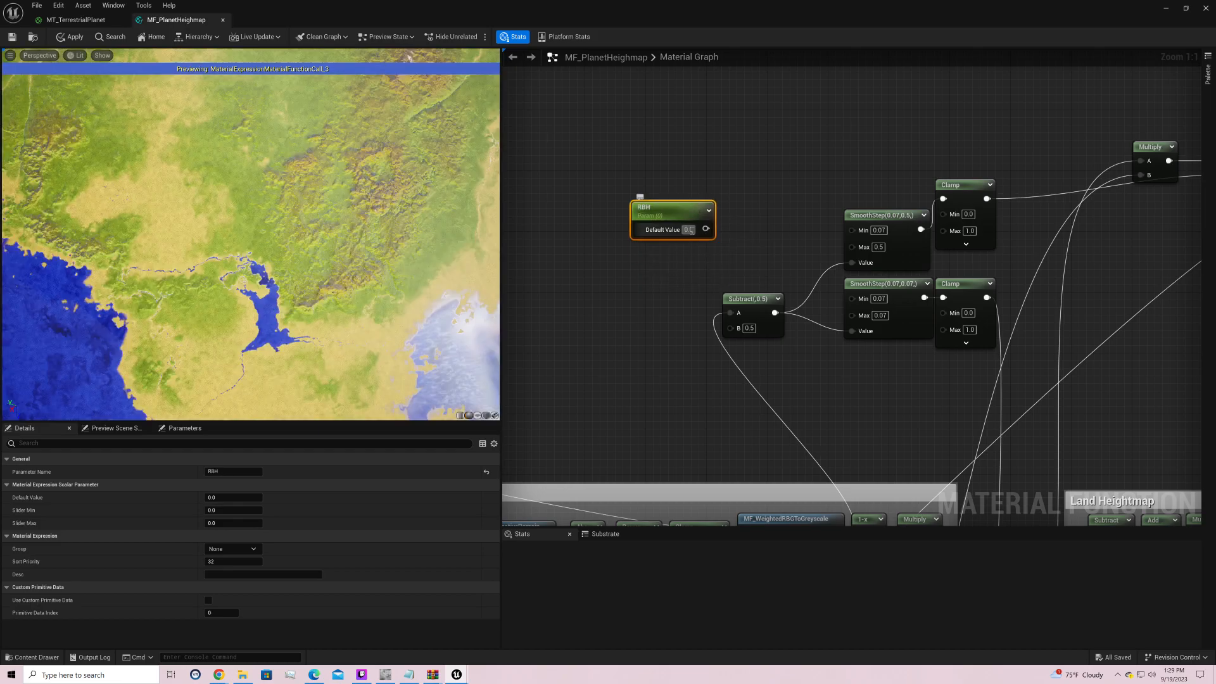
{"action": "left_click", "coordinate": [688, 230]}
{"action": "type", "text": "0.07"}
{"action": "key", "text": "Return"}
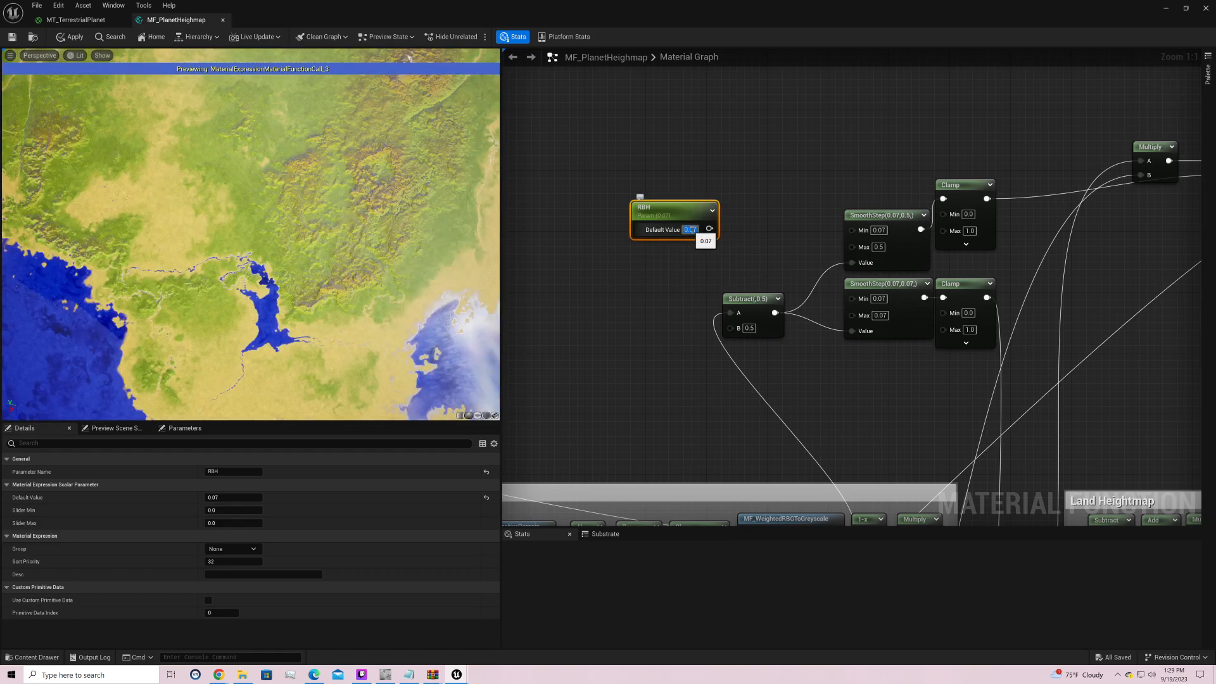
{"action": "right_click", "coordinate": [638, 258]}
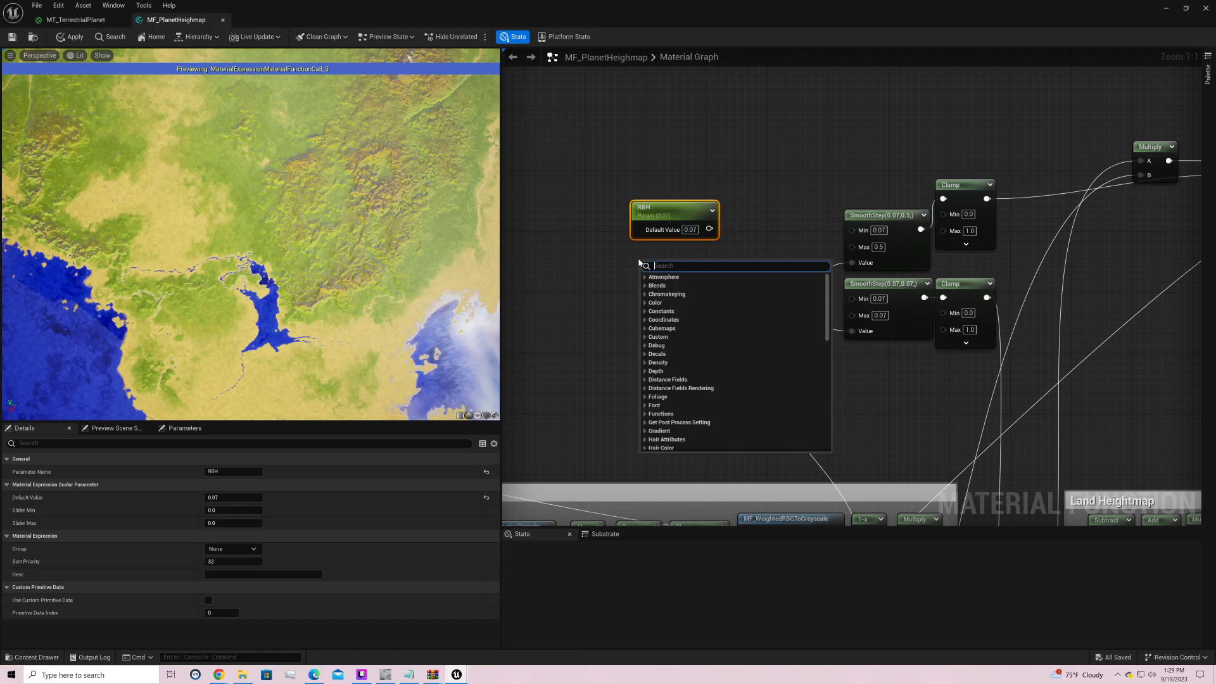
{"action": "key", "text": "Escape"}
{"action": "left_click", "coordinate": [637, 259]}
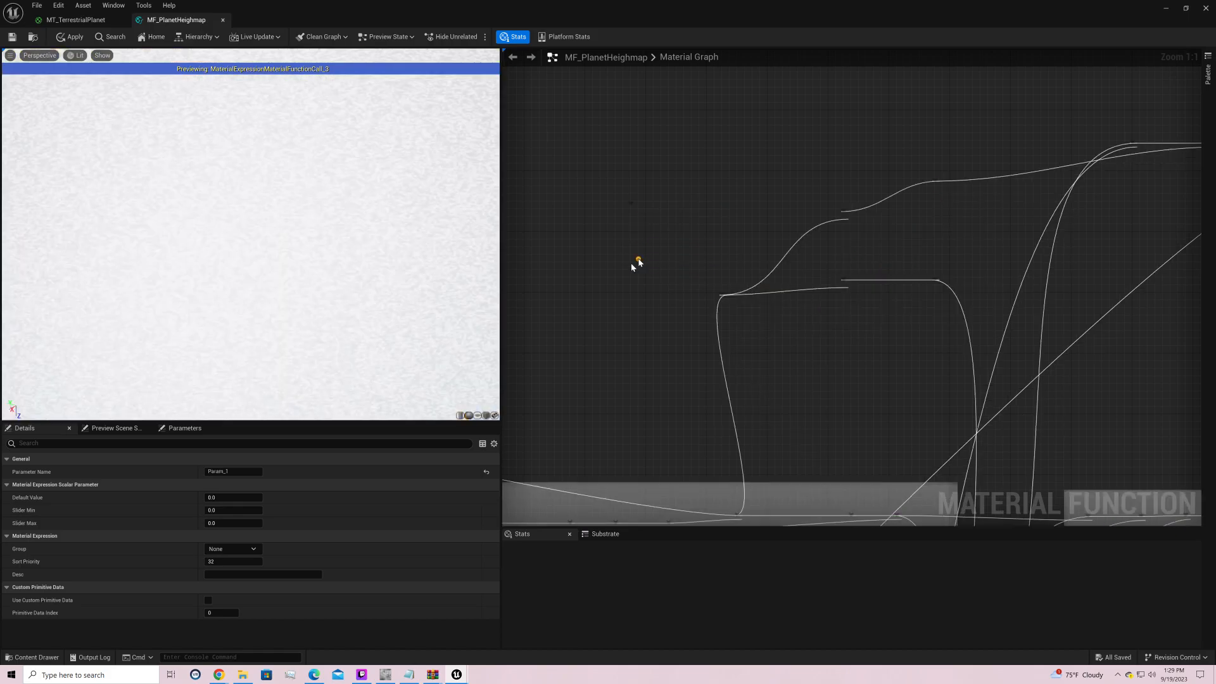
{"action": "key", "text": "Delete"}
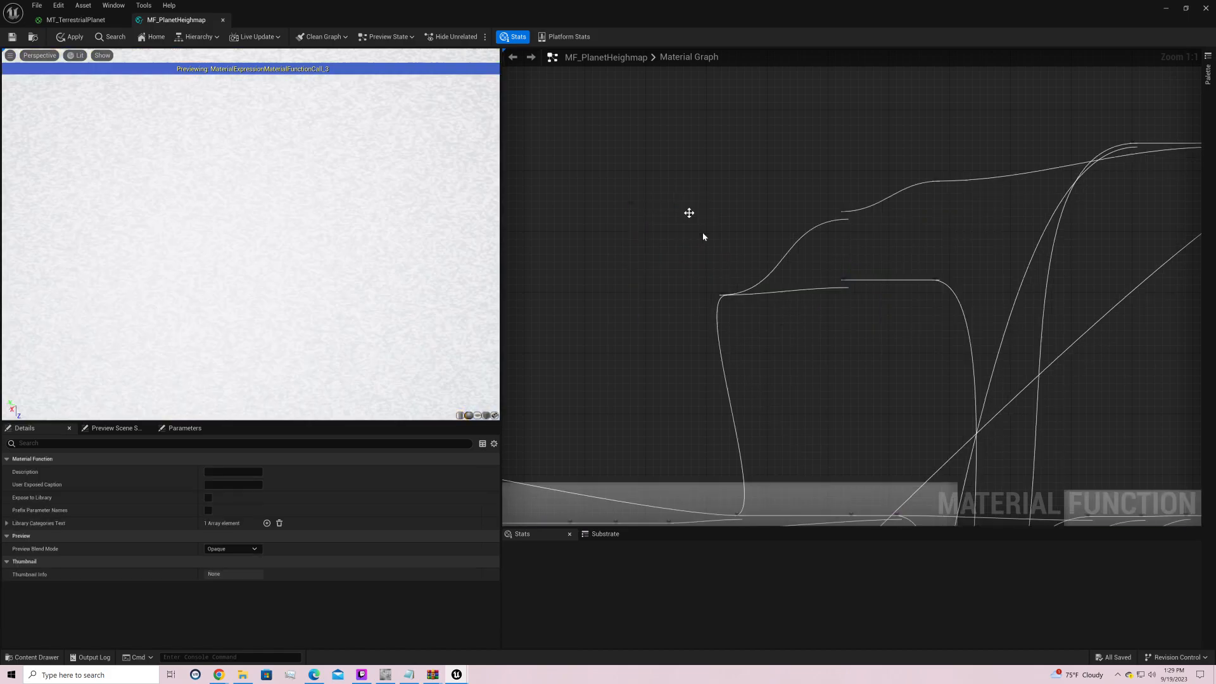
Step: Feed RBH into a new Add node and a new Subtract node, and wire them to the lower SmoothStep's Max and Min
{"action": "left_click_drag", "start_coordinate": [692, 211], "coordinate": [658, 335]}
{"action": "type", "text": "+"}
{"action": "key", "text": "Return"}
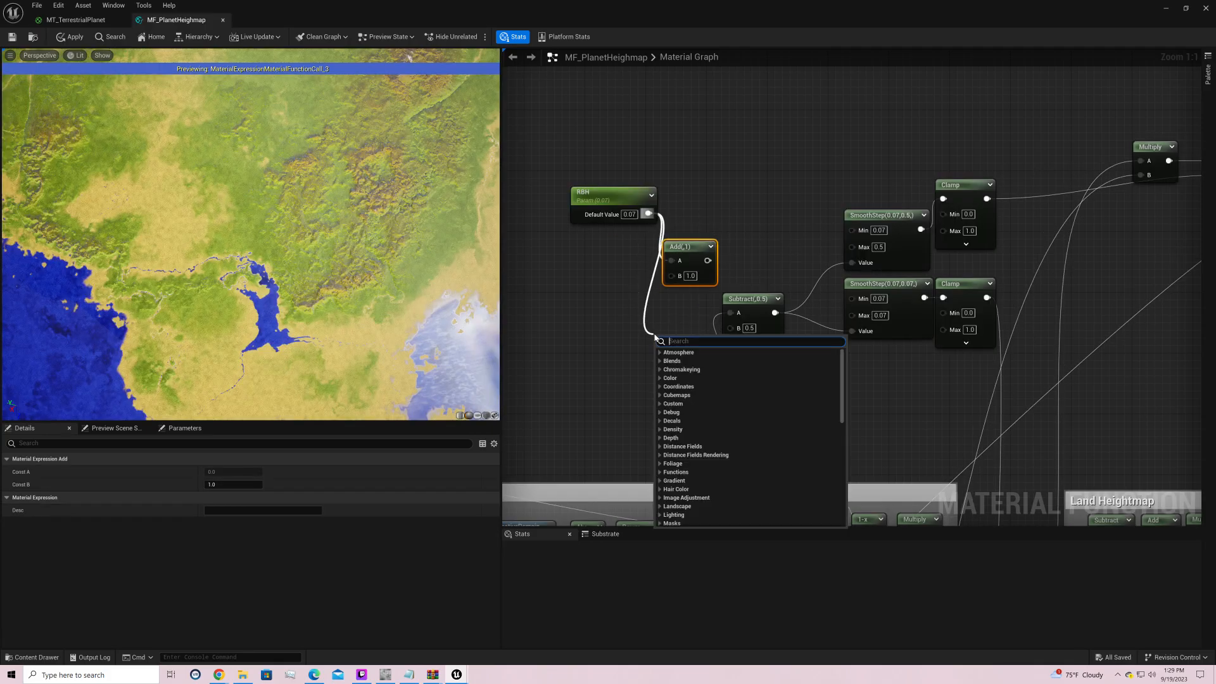
{"action": "key", "text": "Return"}
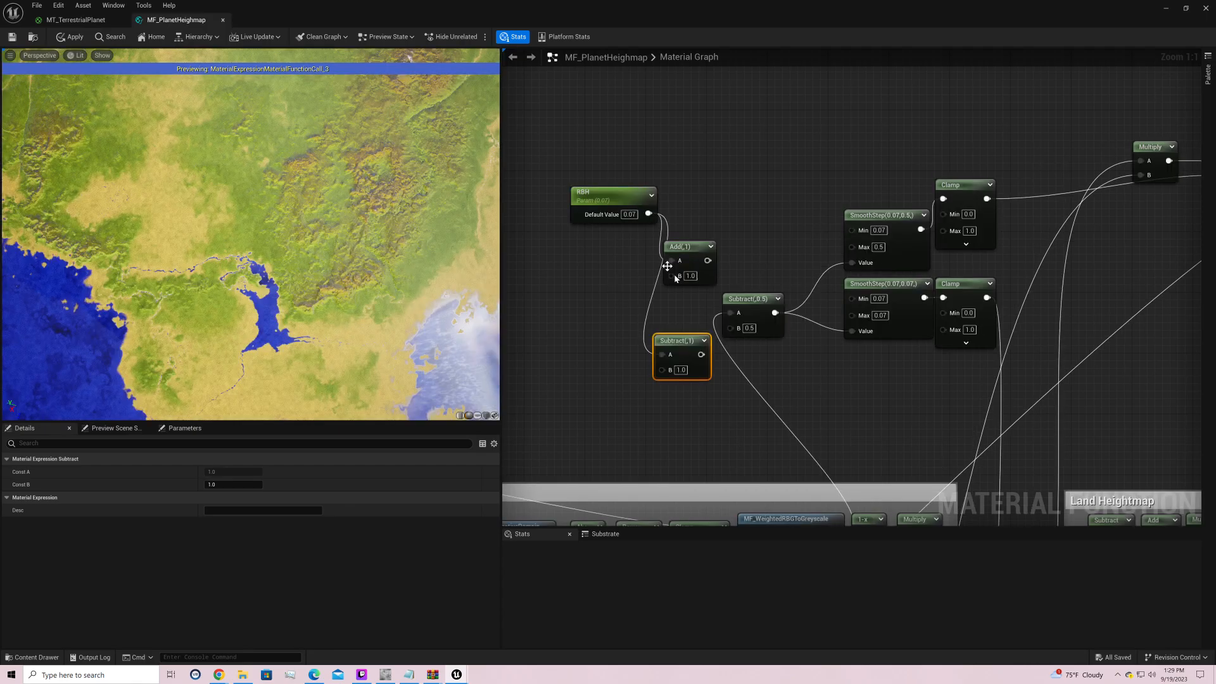
{"action": "left_click_drag", "start_coordinate": [672, 276], "coordinate": [632, 316]}
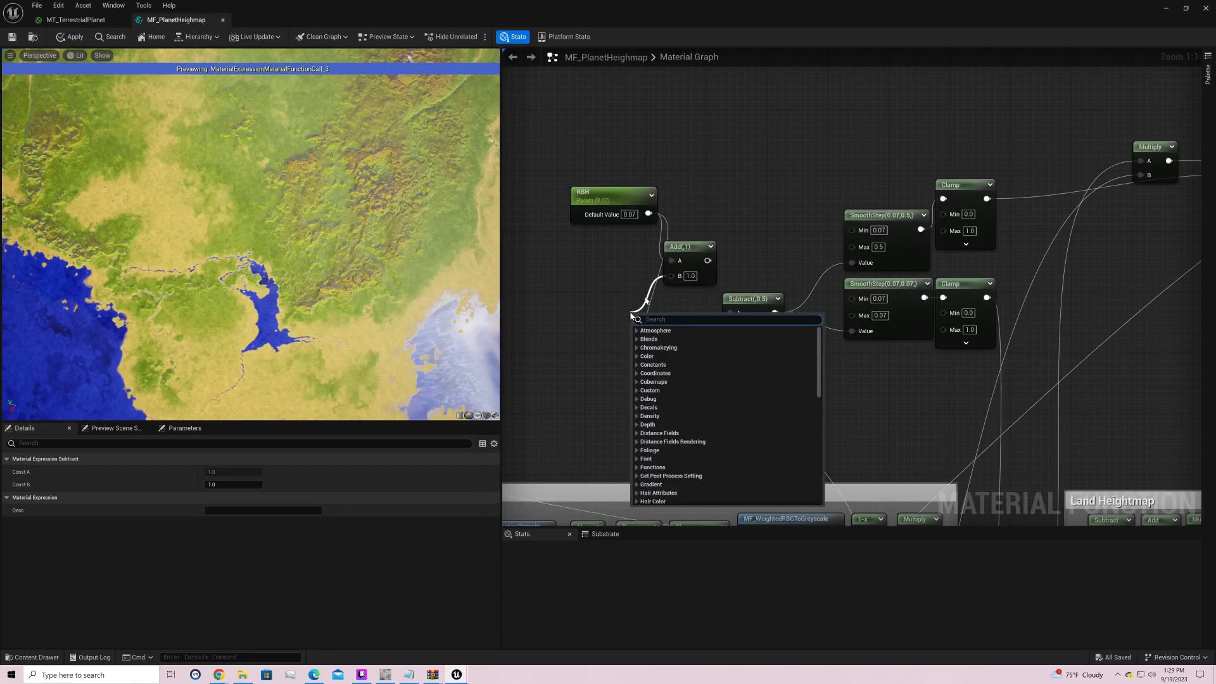
{"action": "left_click_drag", "start_coordinate": [672, 276], "coordinate": [1004, 272]}
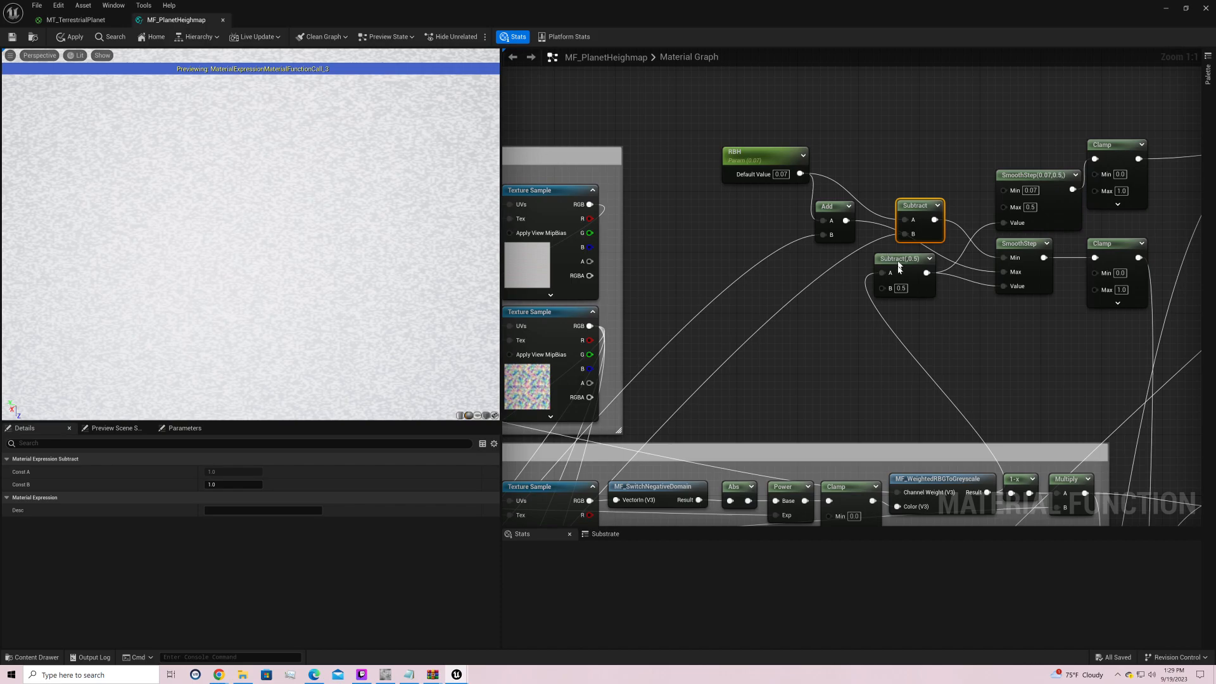
Step: Rearrange the Subtract (0.5) and Add nodes, and connect RBH to the upper SmoothStep's Min
{"action": "left_click_drag", "start_coordinate": [900, 267], "coordinate": [884, 305]}
{"action": "left_click_drag", "start_coordinate": [837, 209], "coordinate": [927, 261]}
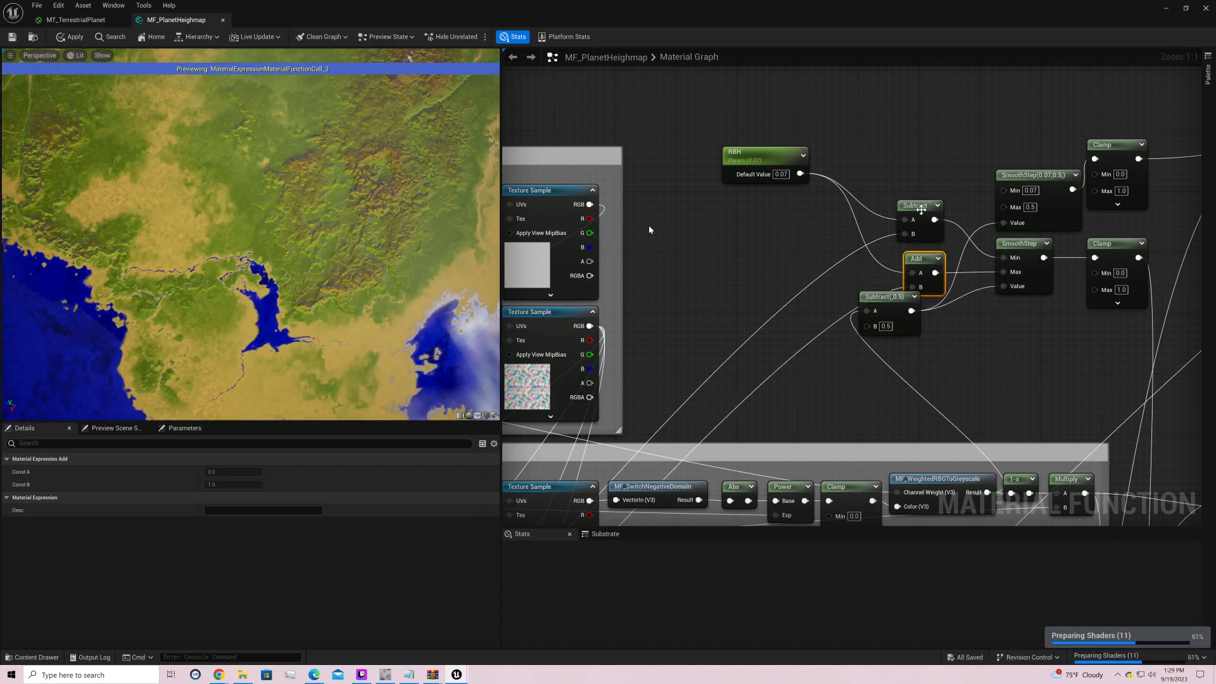
{"action": "left_click_drag", "start_coordinate": [801, 174], "coordinate": [1005, 189]}
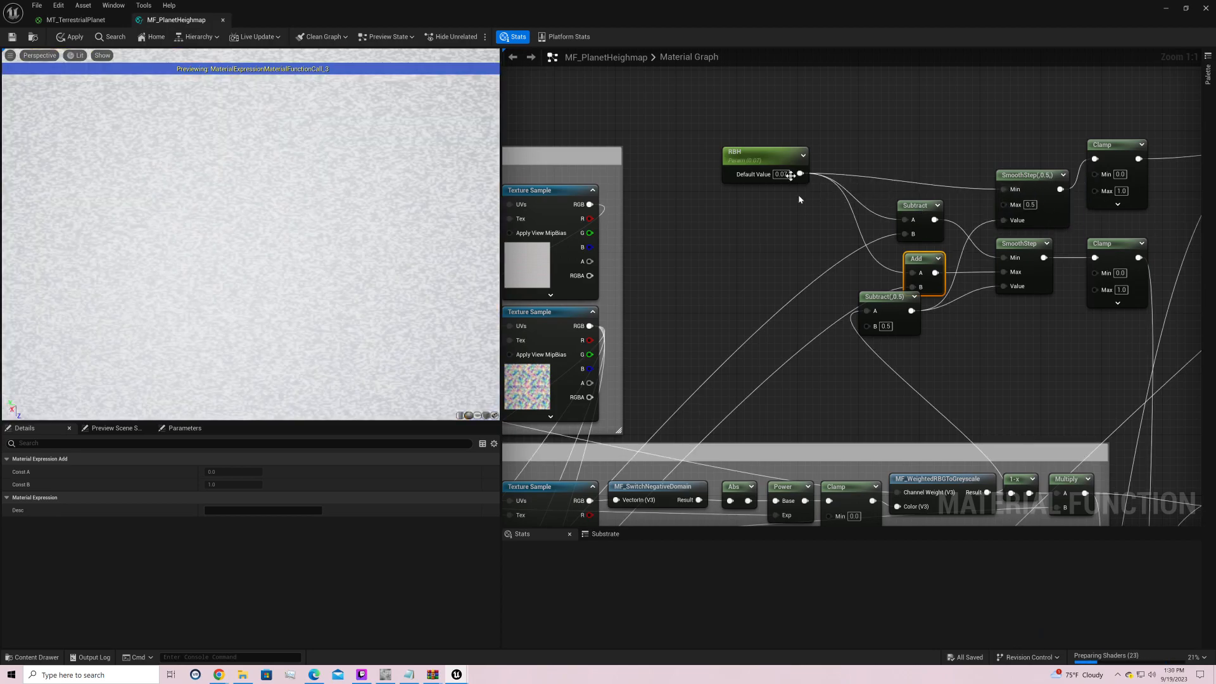
Step: Try RBH default values of 0.1 and 0.2, and look over the continents on the preview planet
{"action": "left_click", "coordinate": [783, 174]}
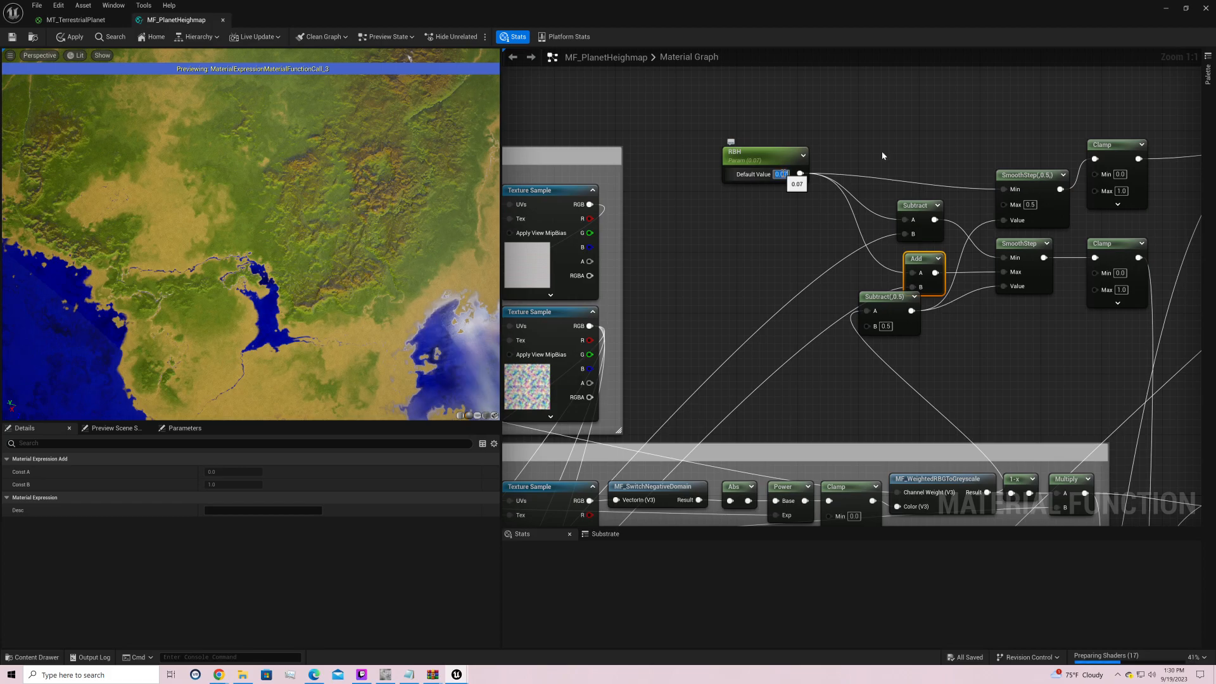
{"action": "type", "text": "0.1"}
{"action": "key", "text": "Return"}
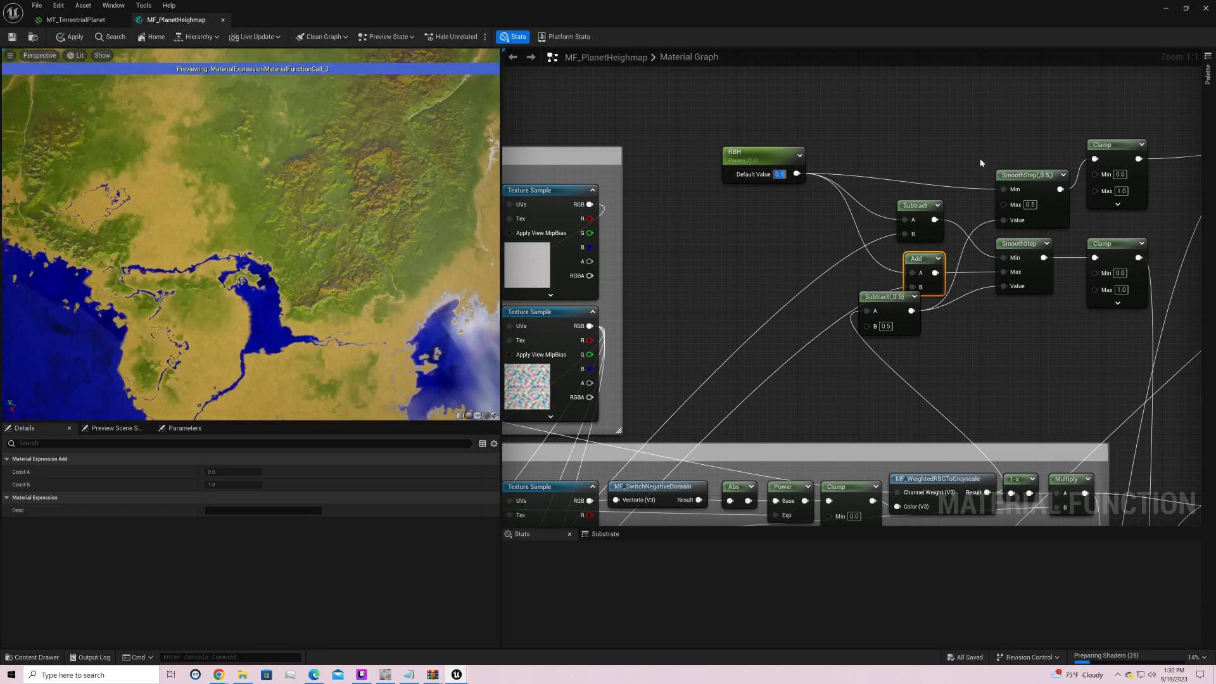
{"action": "type", "text": "0.2"}
{"action": "key", "text": "Return"}
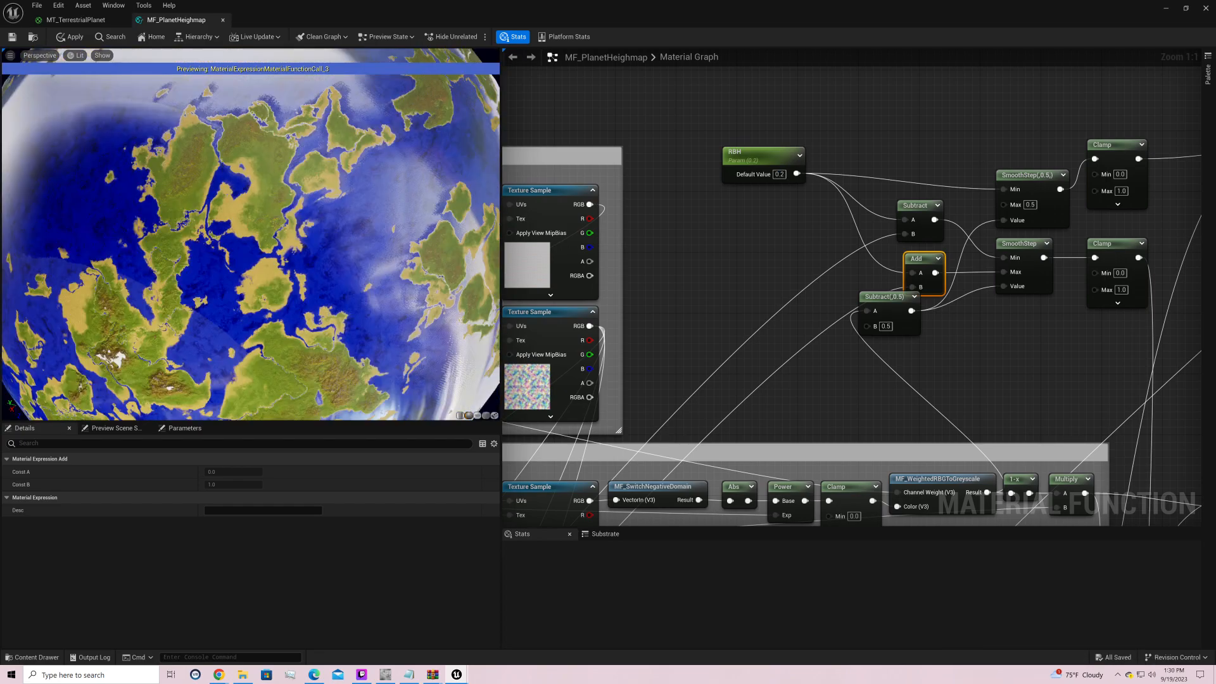
{"action": "left_click_drag", "start_coordinate": [376, 262], "coordinate": [295, 74]}
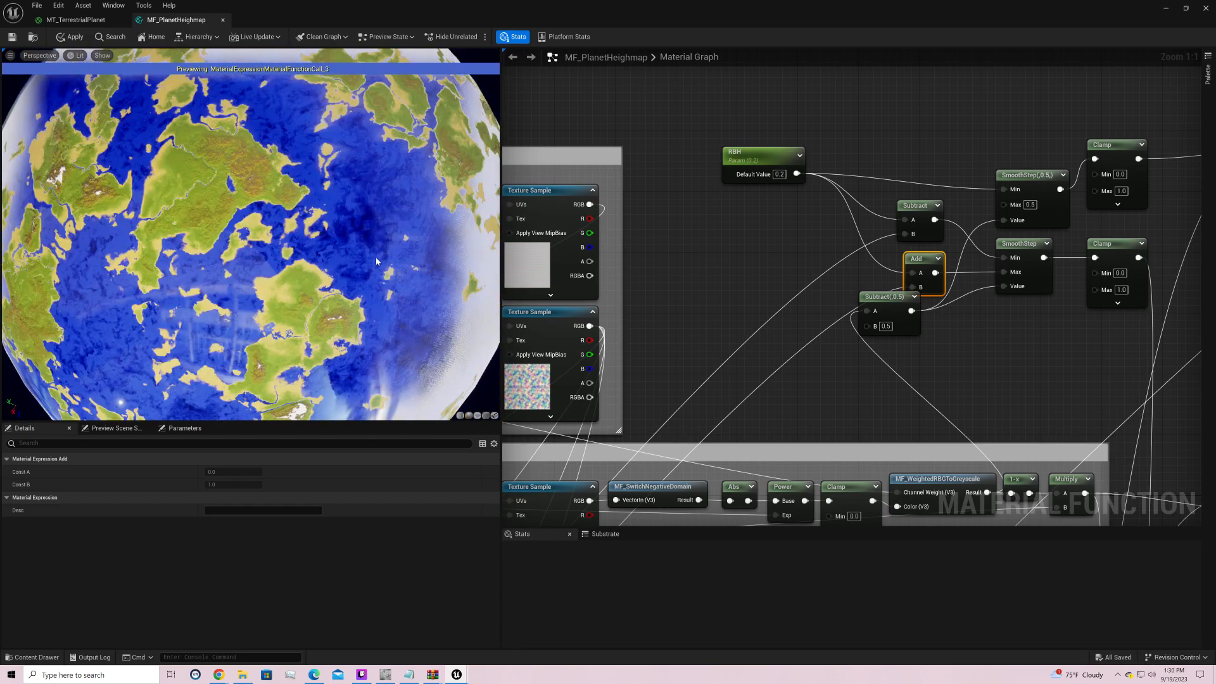
{"action": "left_click_drag", "start_coordinate": [295, 405], "coordinate": [377, 257]}
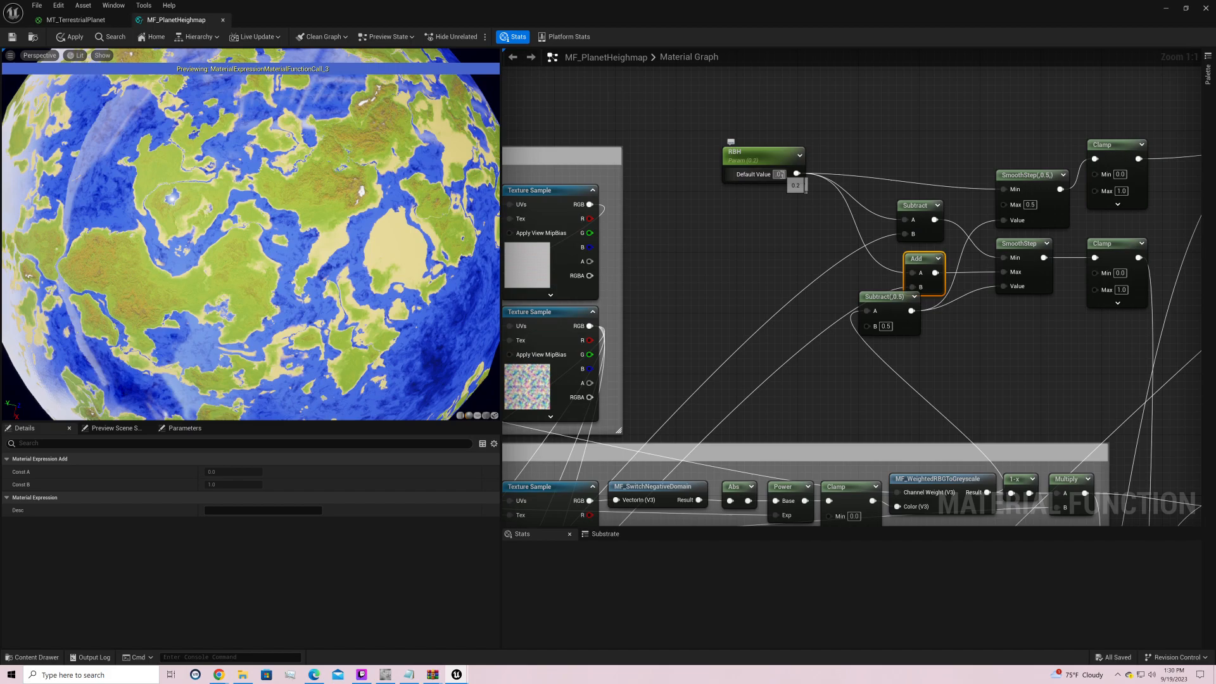
Step: Try RBH default values of 0.0, 0.1 and 0.05 to compare the land coverage
{"action": "key", "text": "Return"}
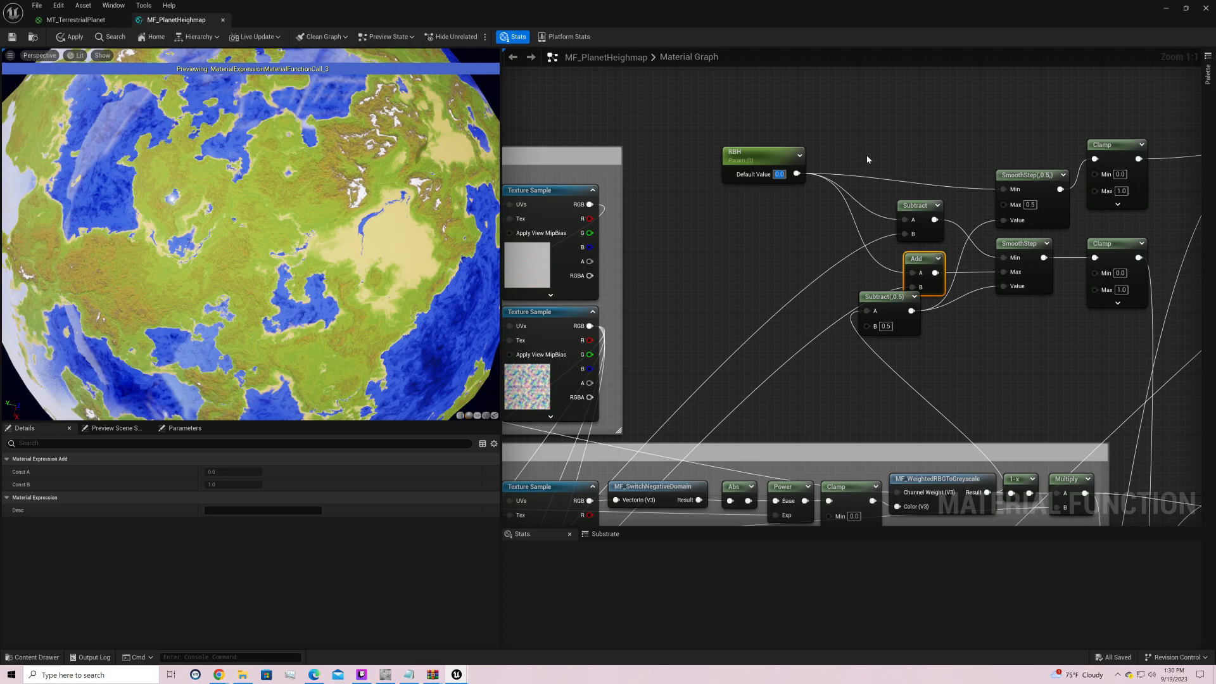
{"action": "type", "text": "0.1"}
{"action": "key", "text": "Return"}
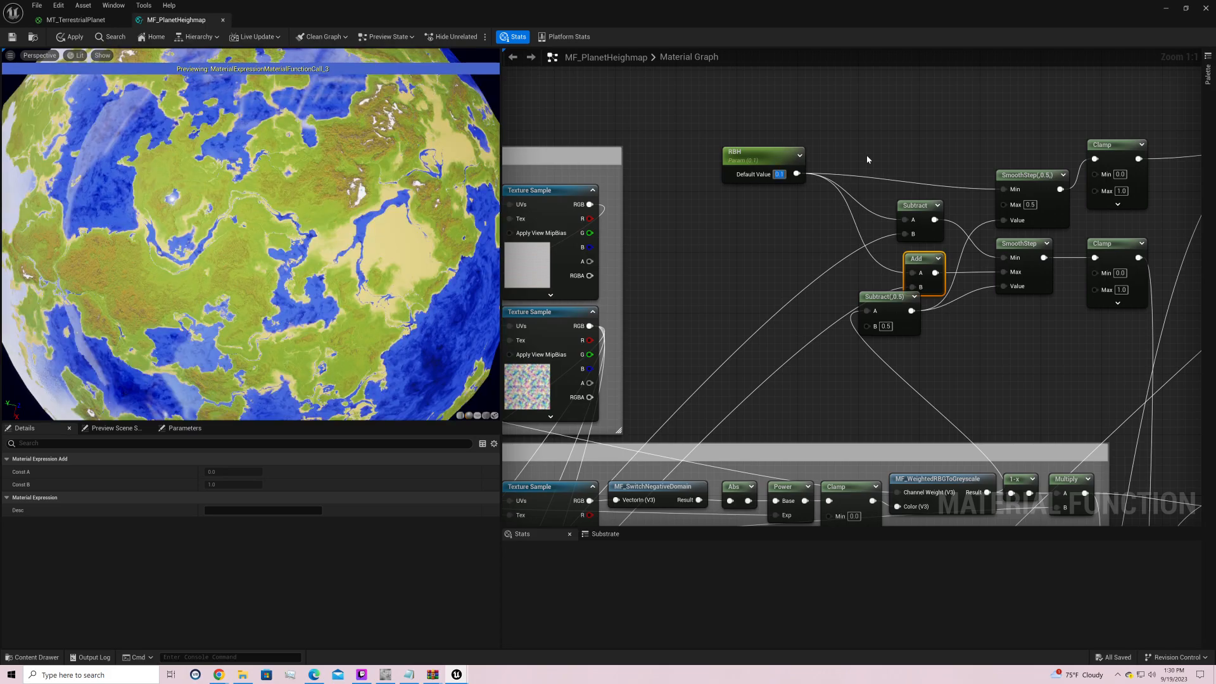
{"action": "type", "text": "05"}
{"action": "key", "text": "Return"}
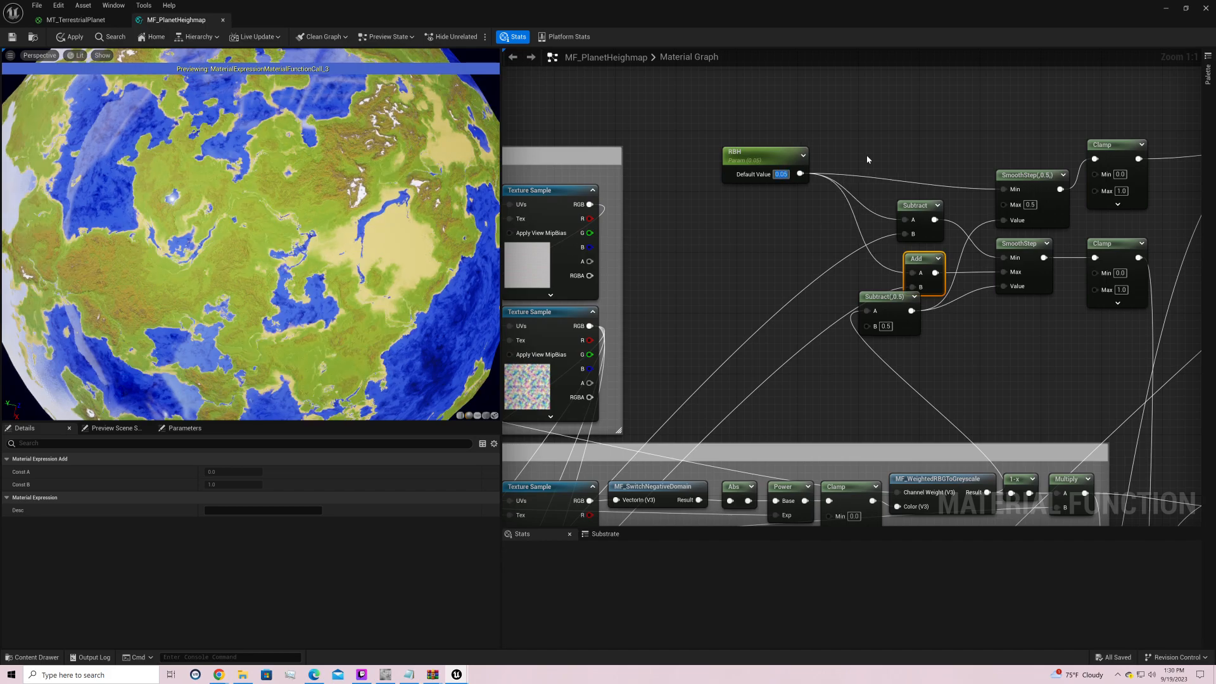
Step: Try RBH default values of -1.0 and -0.1, and return the parameter to 0.0
{"action": "type", "text": "0"}
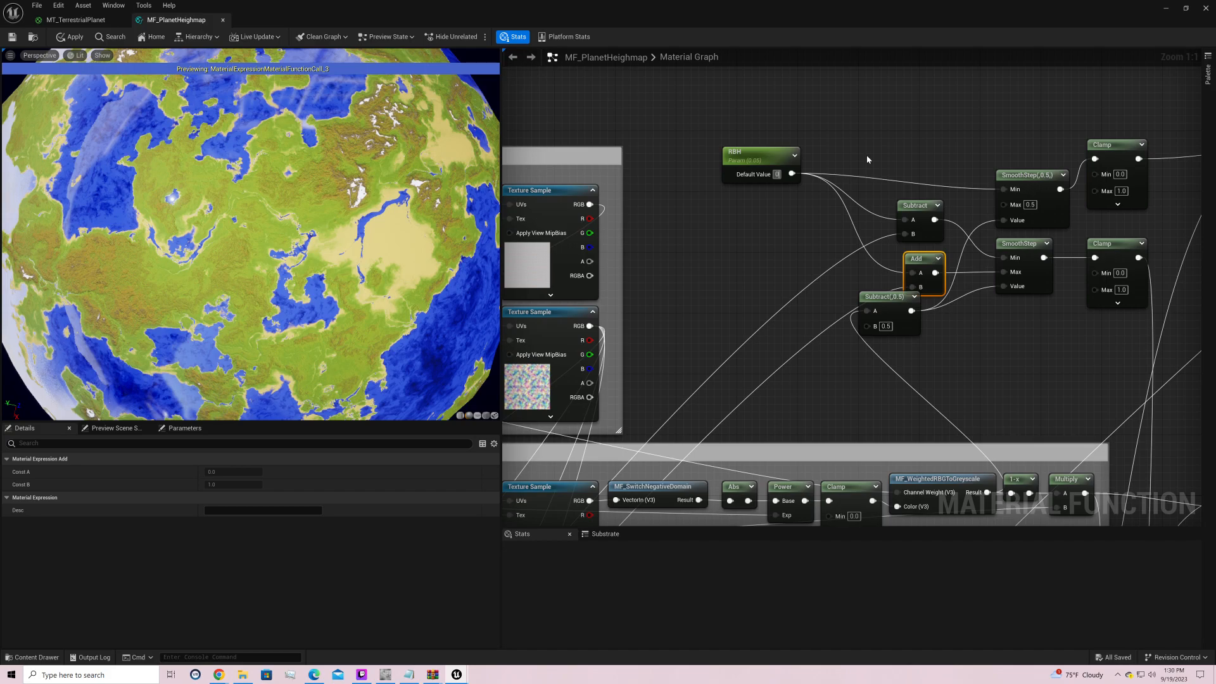
{"action": "key", "text": "BackSpace"}
{"action": "type", "text": "-1"}
{"action": "key", "text": "Return"}
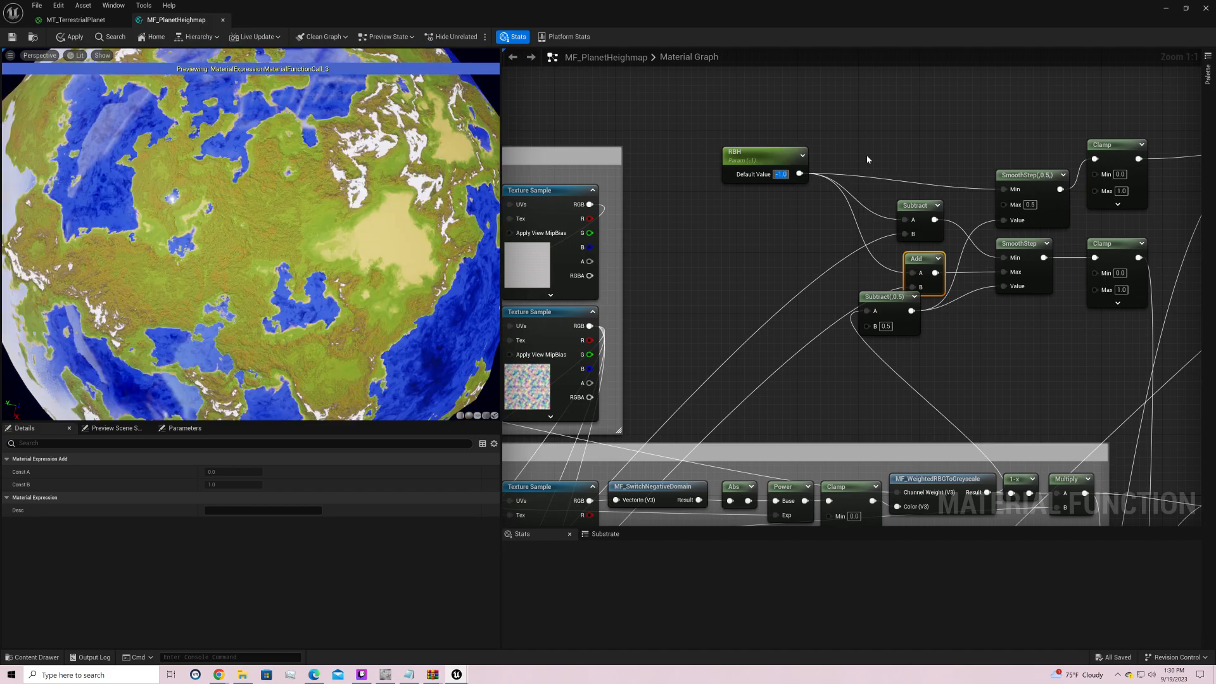
{"action": "type", "text": "-0.1"}
{"action": "key", "text": "Return"}
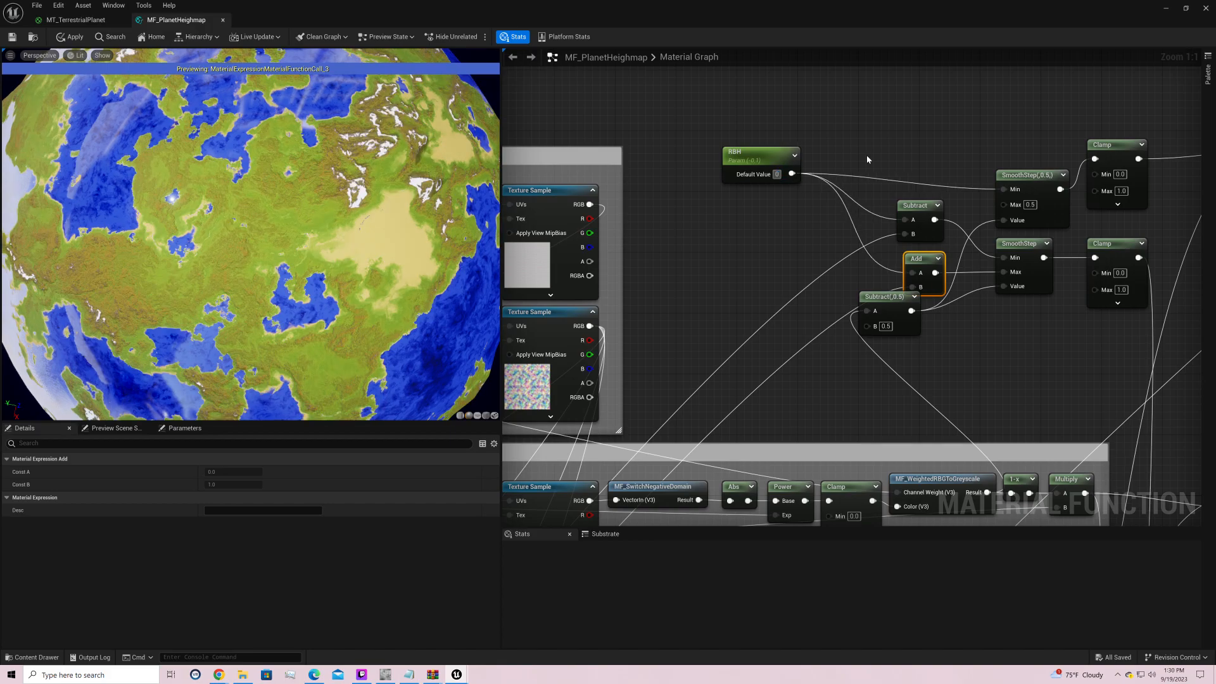
Step: Reposition the Subtract (0.5) node below the Add node so the two no longer overlap
{"action": "right_click_drag", "start_coordinate": [865, 355], "coordinate": [1201, 64]}
{"action": "right_click_drag", "start_coordinate": [1090, 164], "coordinate": [824, 310]}
{"action": "left_click_drag", "start_coordinate": [865, 257], "coordinate": [911, 280]}
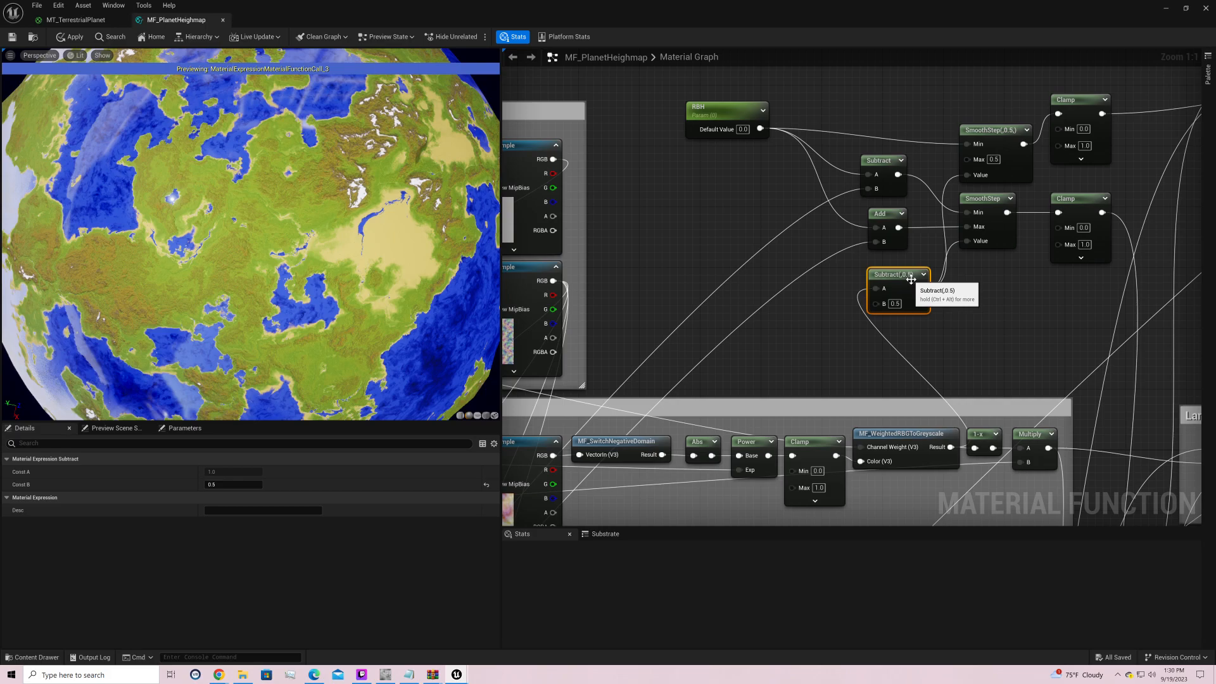
Step: Preview the MF_WeightedRBGToGreyscale node that feeds the Subtract (0.5) node and examine its greyscale output from several sides of the planet
{"action": "right_click_drag", "start_coordinate": [910, 279], "coordinate": [825, 173]}
{"action": "right_click", "coordinate": [836, 328]}
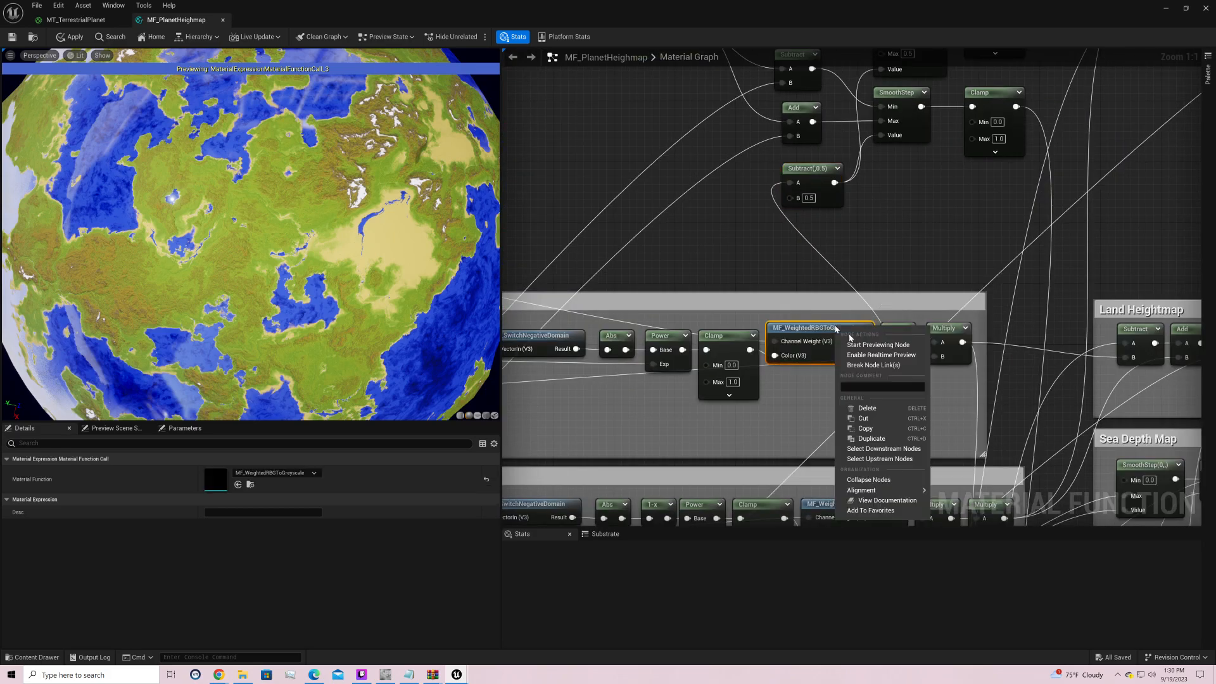
{"action": "left_click", "coordinate": [878, 345]}
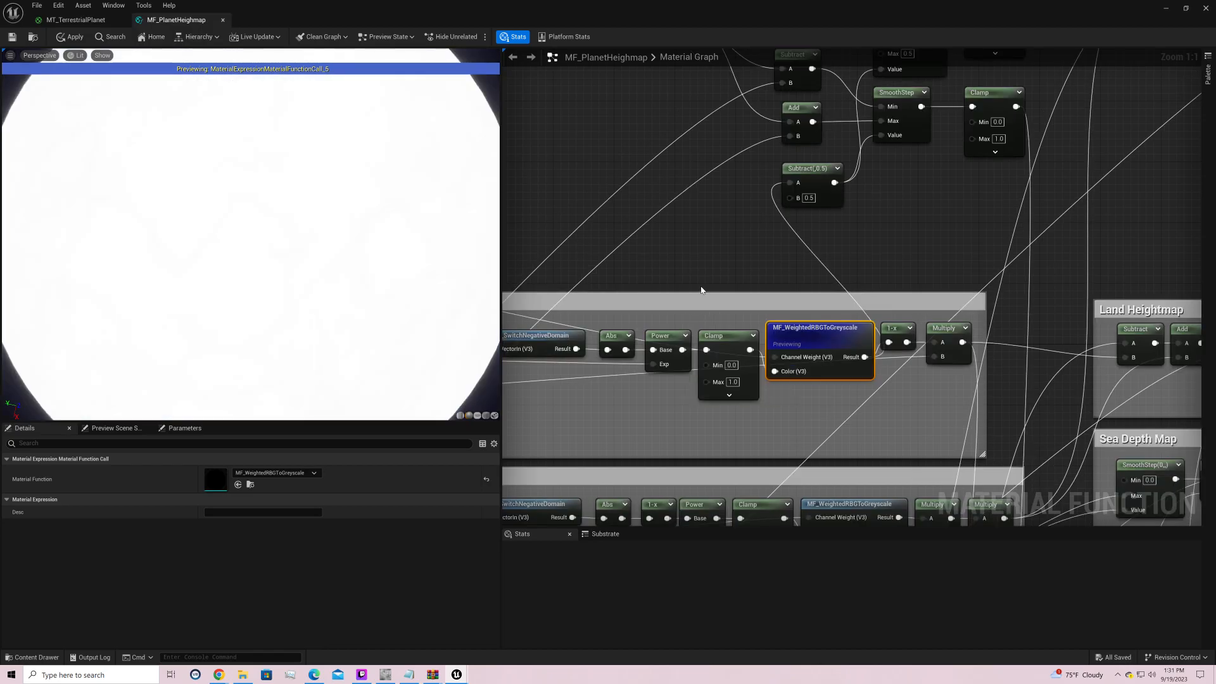
{"action": "left_click_drag", "start_coordinate": [347, 194], "coordinate": [348, 266]}
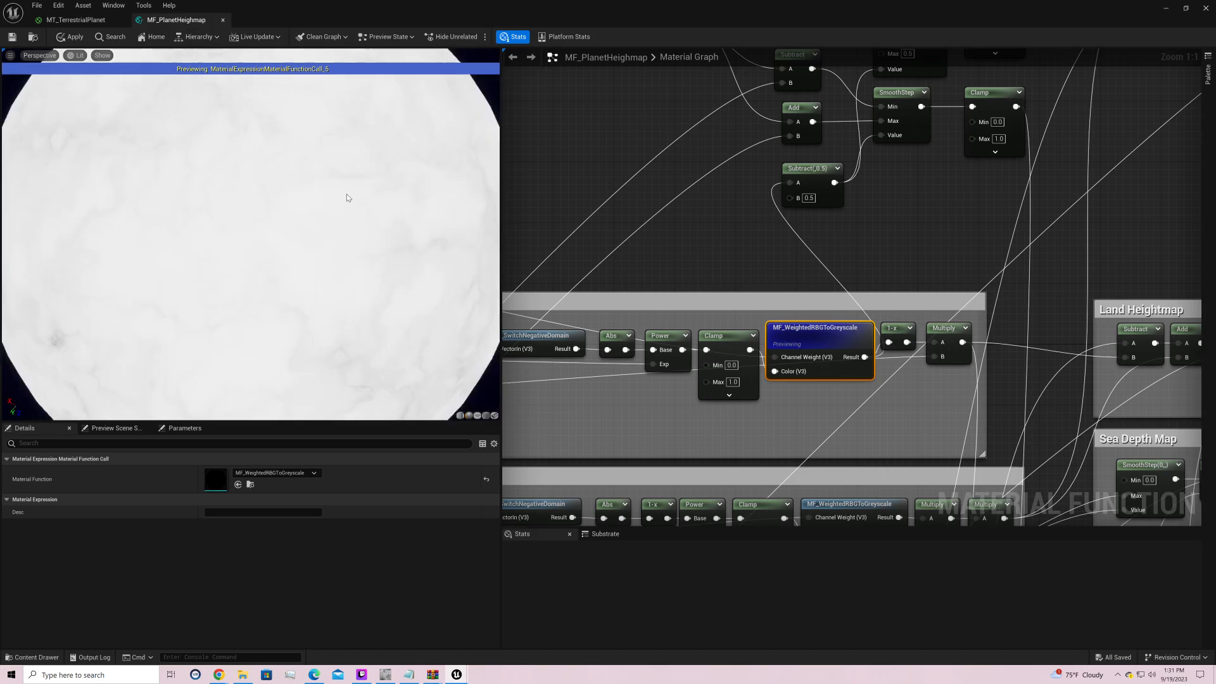
{"action": "left_click_drag", "start_coordinate": [347, 194], "coordinate": [418, 195]}
{"action": "right_click_drag", "start_coordinate": [697, 136], "coordinate": [701, 281]}
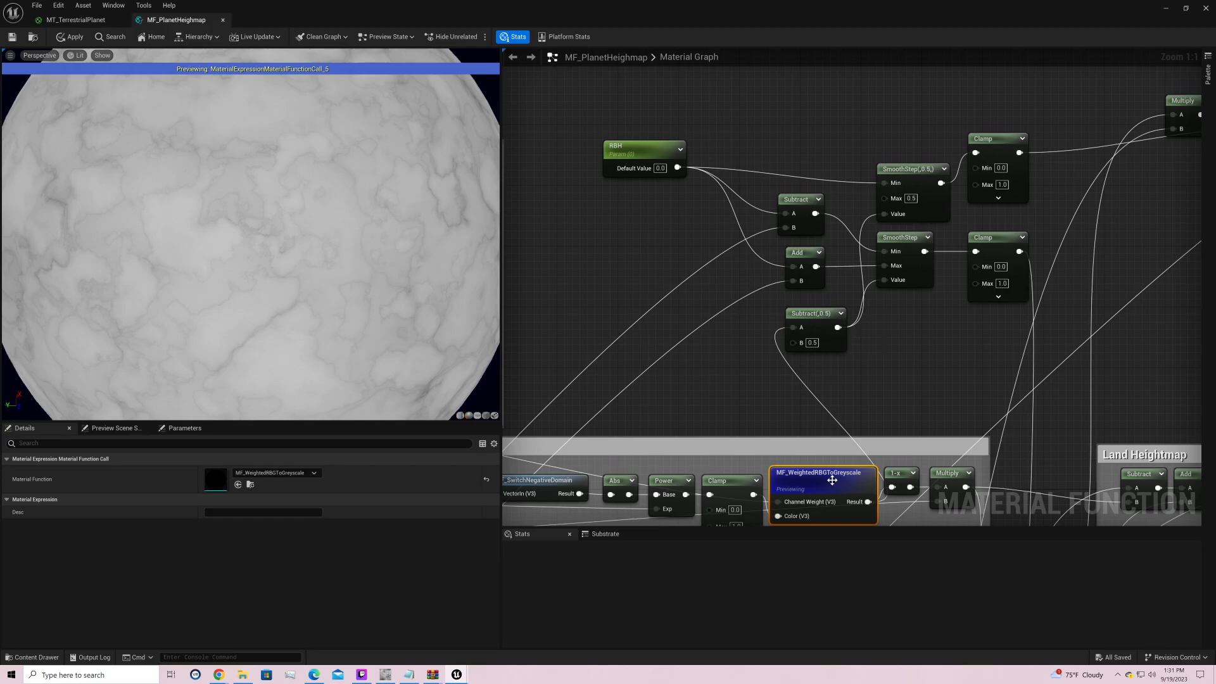
Step: Stop previewing the MF_WeightedRBGToGreyscale node and set the upper SmoothStep's Max to 1.0
{"action": "right_click", "coordinate": [828, 320]}
{"action": "left_click", "coordinate": [881, 306]}
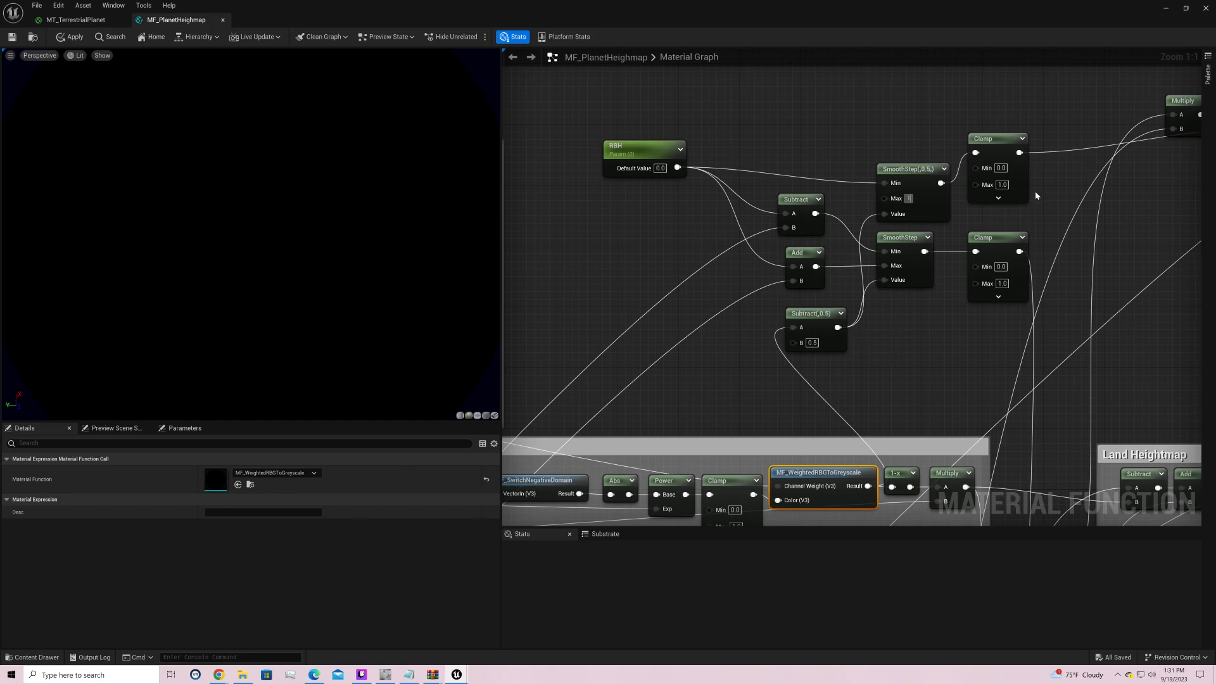
Step: Preview the MatLayerBlend_Simple node and examine the rivers and lakes on the planet up close
{"action": "right_click_drag", "start_coordinate": [1035, 191], "coordinate": [533, 302]}
{"action": "right_click", "coordinate": [895, 128]}
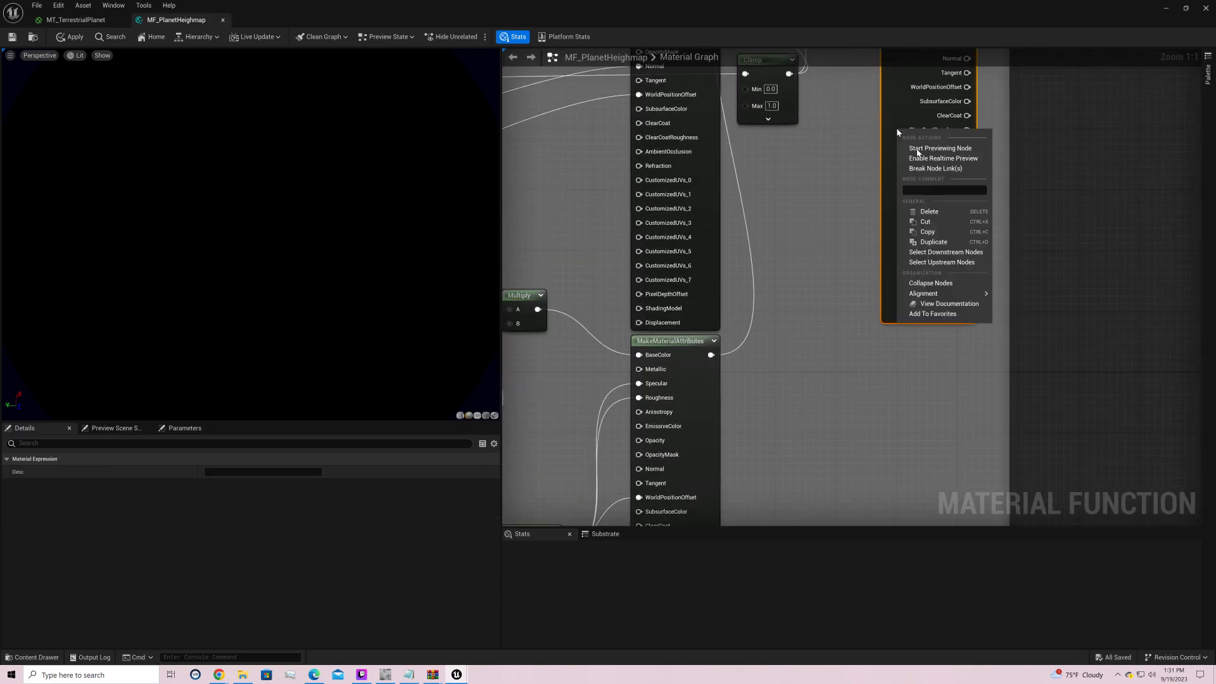
{"action": "left_click", "coordinate": [930, 150]}
{"action": "right_click_drag", "start_coordinate": [837, 239], "coordinate": [1215, 163]}
{"action": "mouse_move", "coordinate": [171, 162]}
{"action": "left_mouse_down"}
{"action": "mouse_move", "coordinate": [253, 190]}
{"action": "mouse_move", "coordinate": [330, 241]}
{"action": "mouse_move", "coordinate": [381, 209]}
{"action": "mouse_move", "coordinate": [291, 254]}
{"action": "mouse_move", "coordinate": [266, 241]}
{"action": "mouse_move", "coordinate": [235, 159]}
{"action": "mouse_move", "coordinate": [215, 171]}
{"action": "mouse_move", "coordinate": [171, 161]}
{"action": "left_mouse_up"}
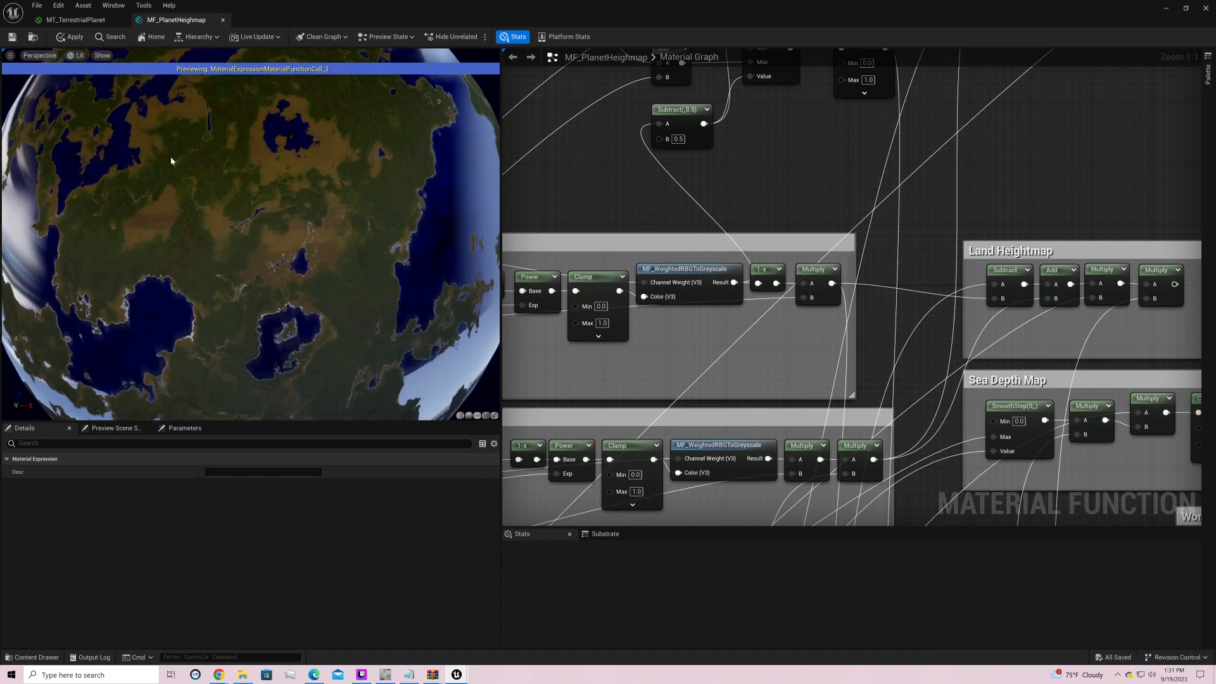
{"action": "right_click_drag", "start_coordinate": [171, 161], "coordinate": [171, 228]}
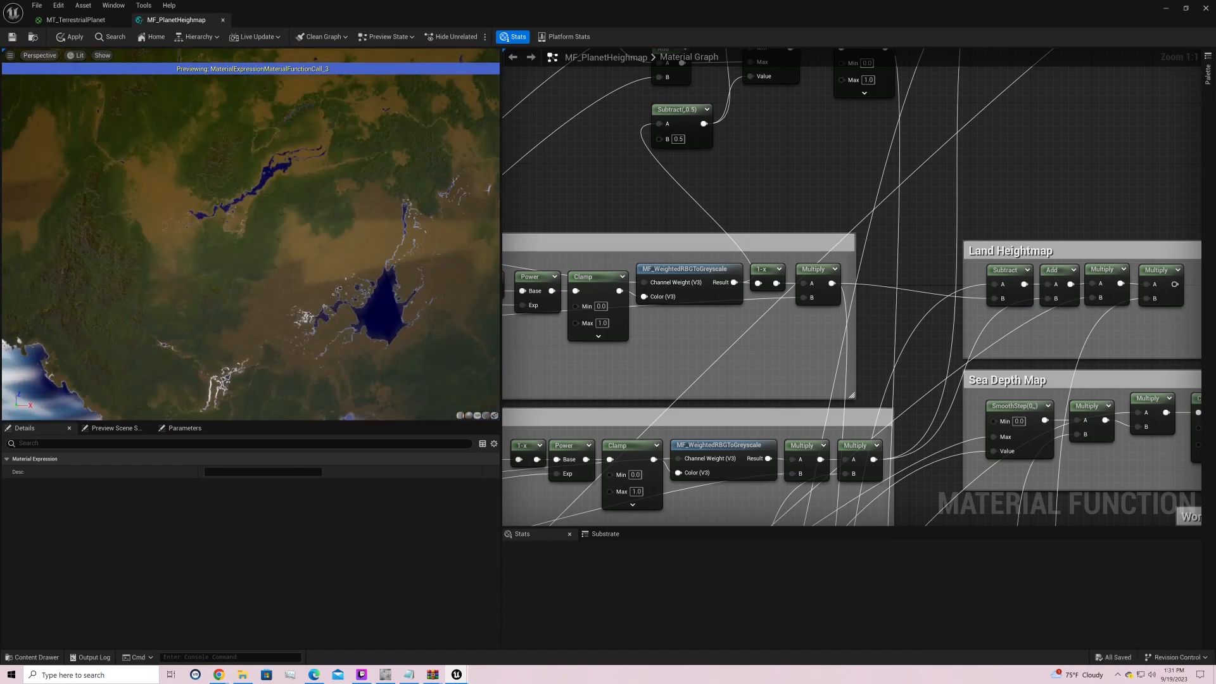
{"action": "left_click_drag", "start_coordinate": [174, 160], "coordinate": [219, 174]}
Step: Try Max values of 0.1 and 0.5 on the upper SmoothStep
{"action": "right_click_drag", "start_coordinate": [791, 148], "coordinate": [866, 294]}
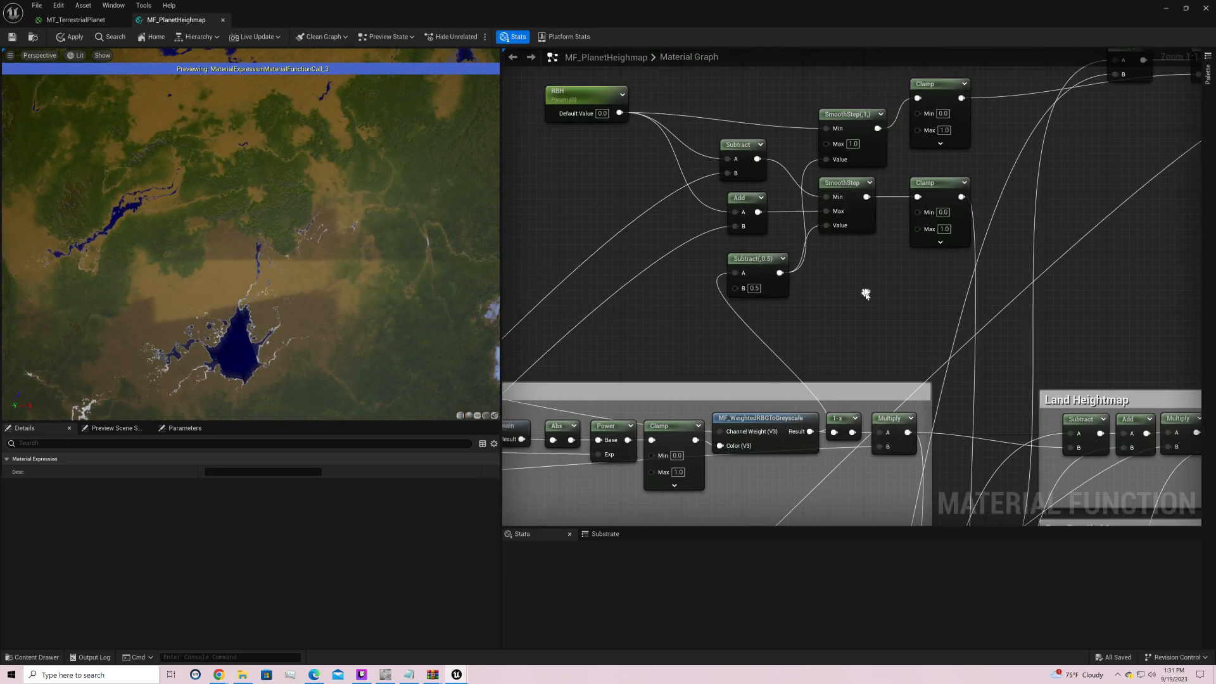
{"action": "left_click", "coordinate": [853, 144]}
{"action": "type", "text": "0.1"}
{"action": "key", "text": "Return"}
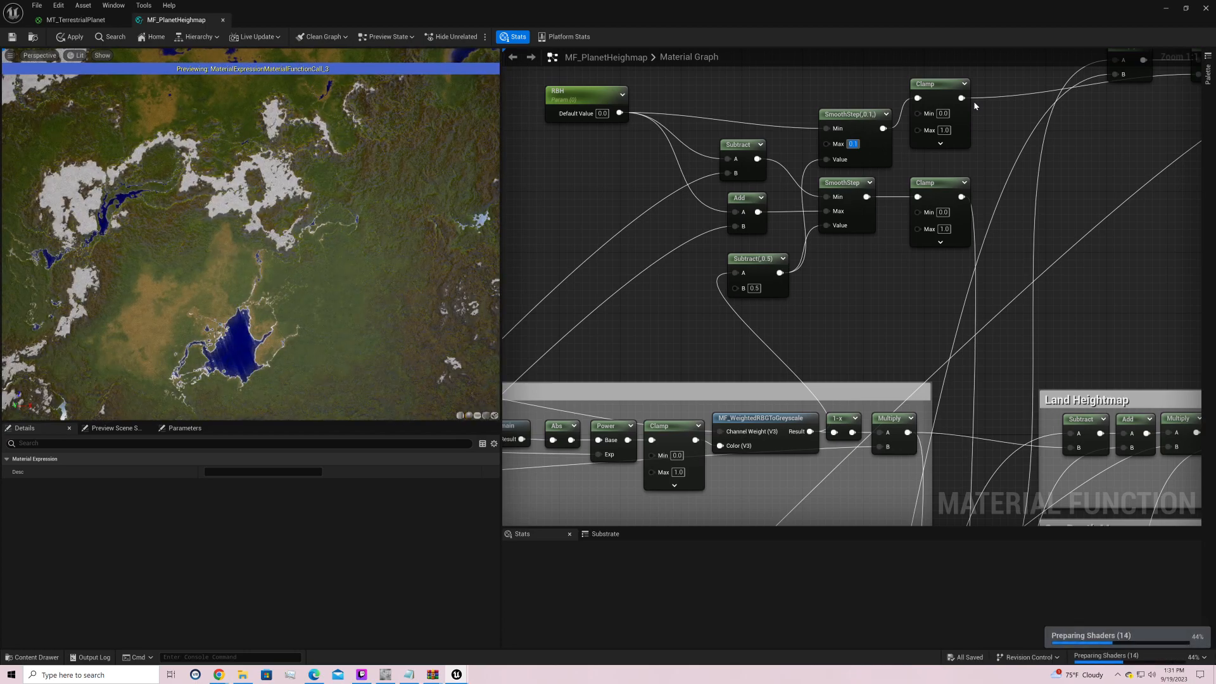
{"action": "key", "text": "BackSpace"}
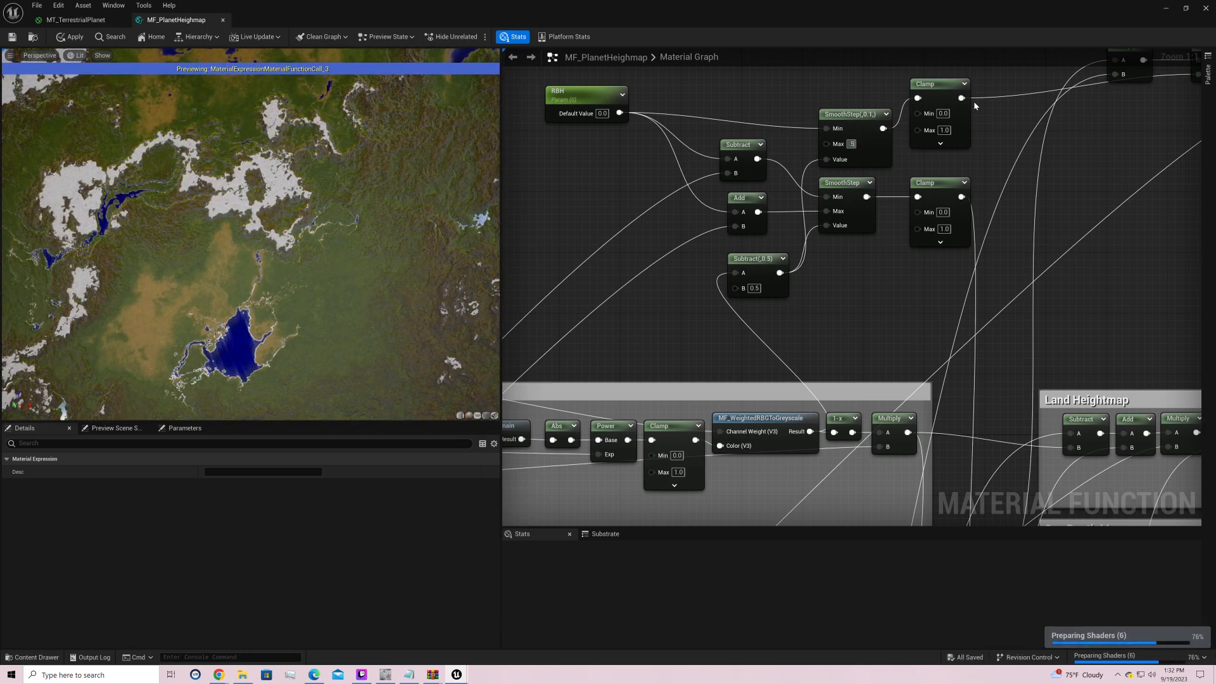
{"action": "key", "text": "Return"}
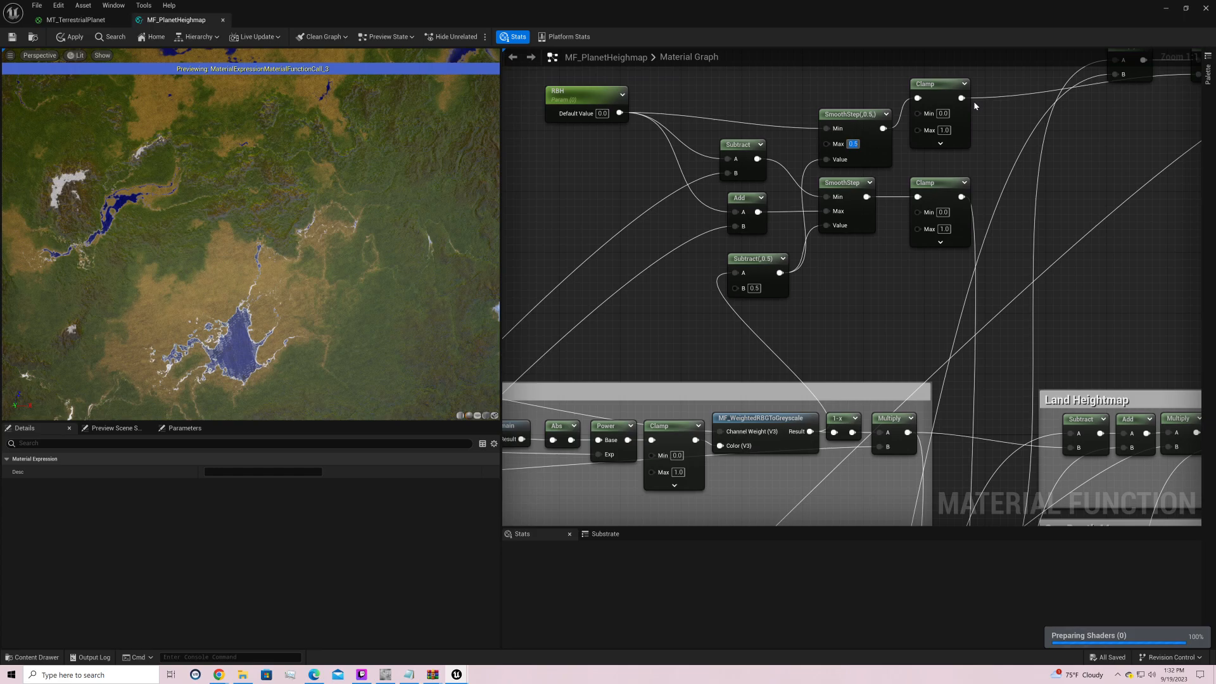
Step: Feed both SmoothStep Value inputs from the 1-x node instead of Subtract (0.5), and set RBH's default value to 0.5
{"action": "left_click_drag", "start_coordinate": [780, 273], "coordinate": [835, 432], "text": "ctrl"}
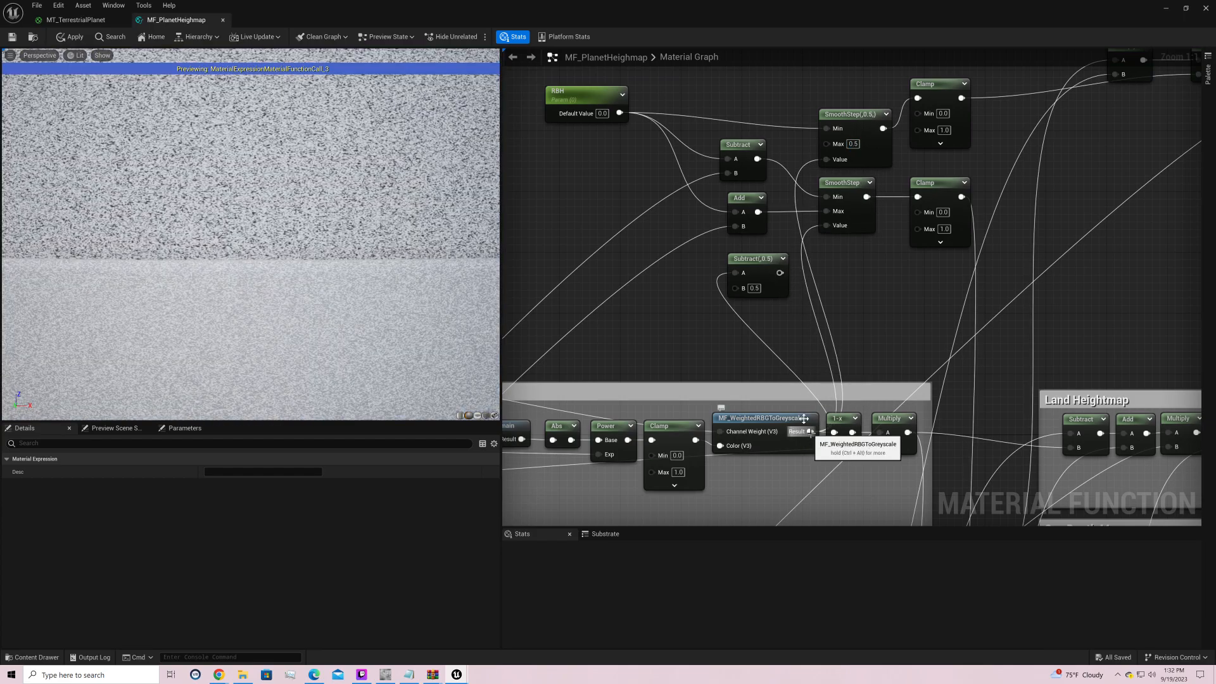
{"action": "right_click_drag", "start_coordinate": [809, 319], "coordinate": [894, 381]}
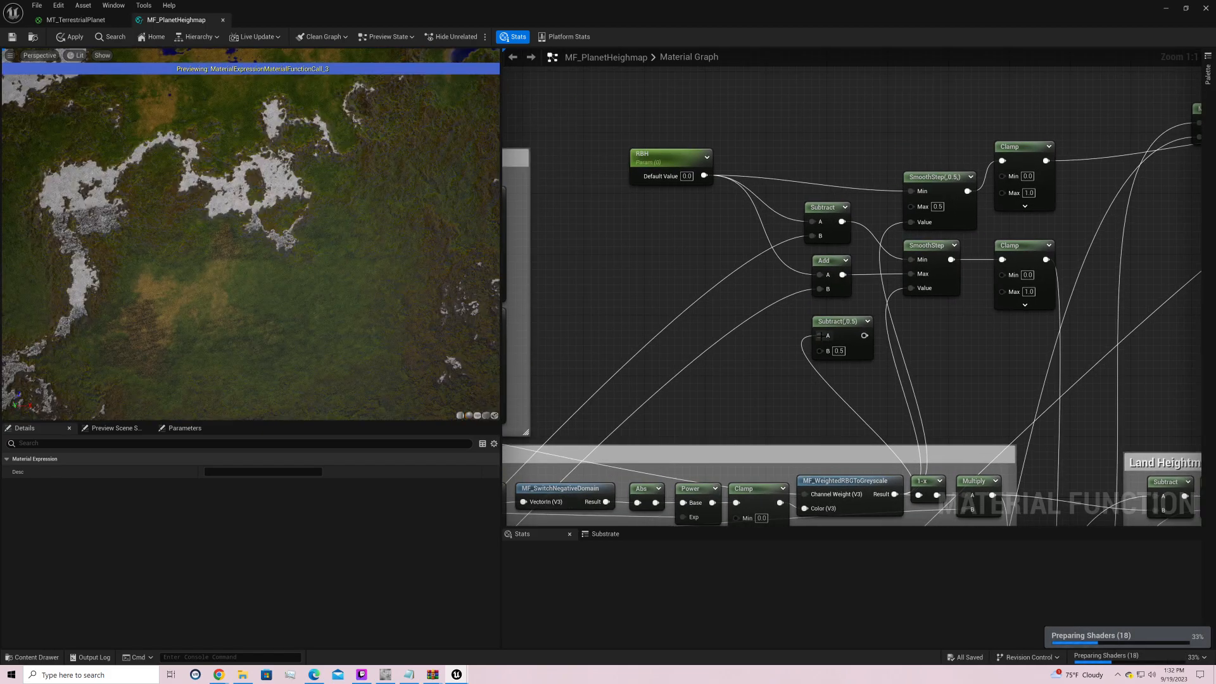
{"action": "left_click", "coordinate": [687, 177]}
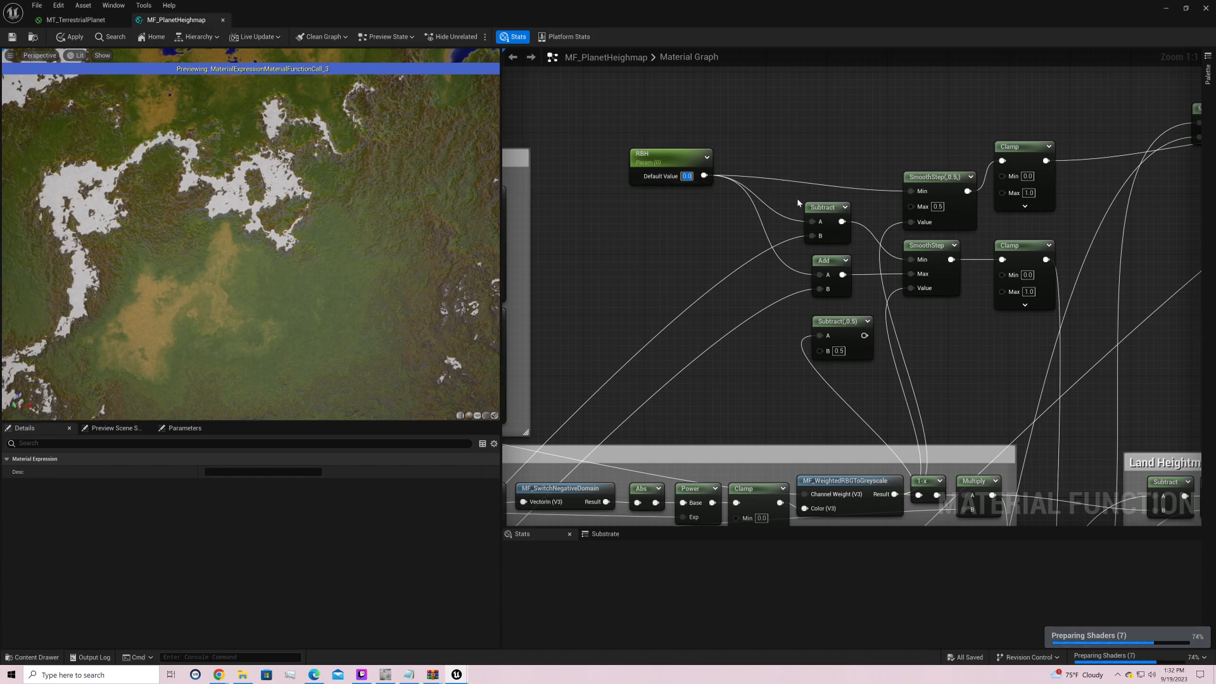
{"action": "type", "text": "0.5"}
{"action": "key", "text": "Return"}
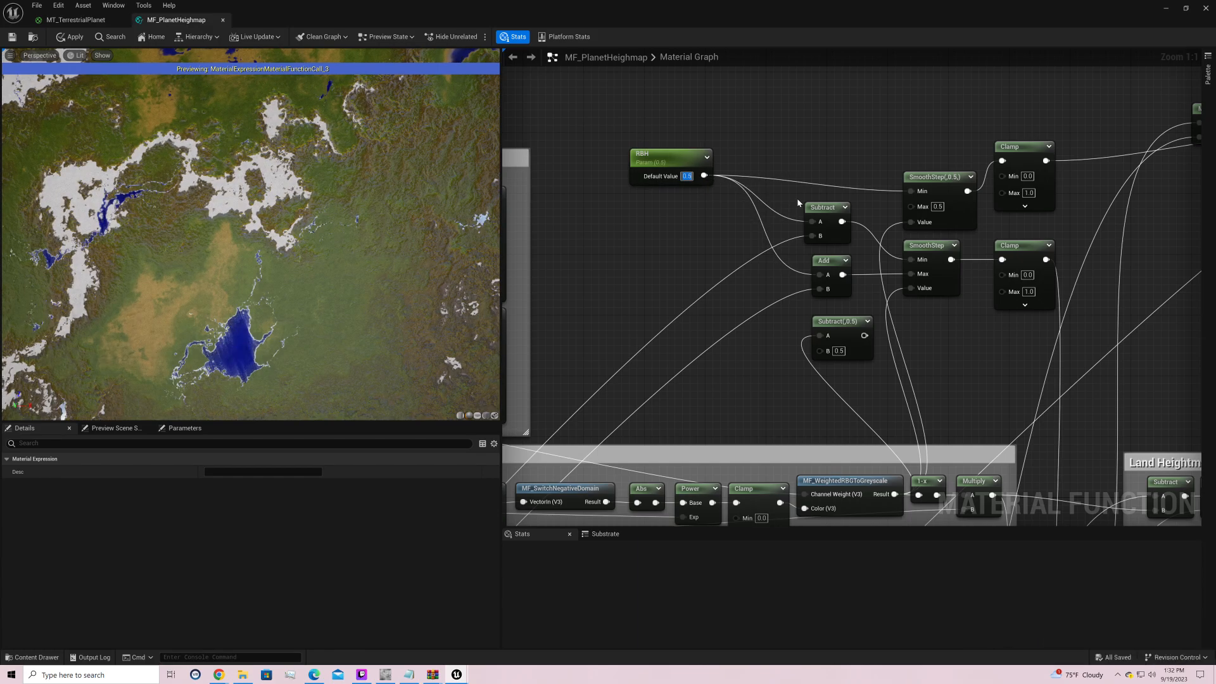
Step: Set the upper SmoothStep's Max to 1.0 and examine the seas, lakes and rivers around the planet
{"action": "left_click", "coordinate": [938, 207]}
{"action": "type", "text": "1"}
{"action": "key", "text": "Return"}
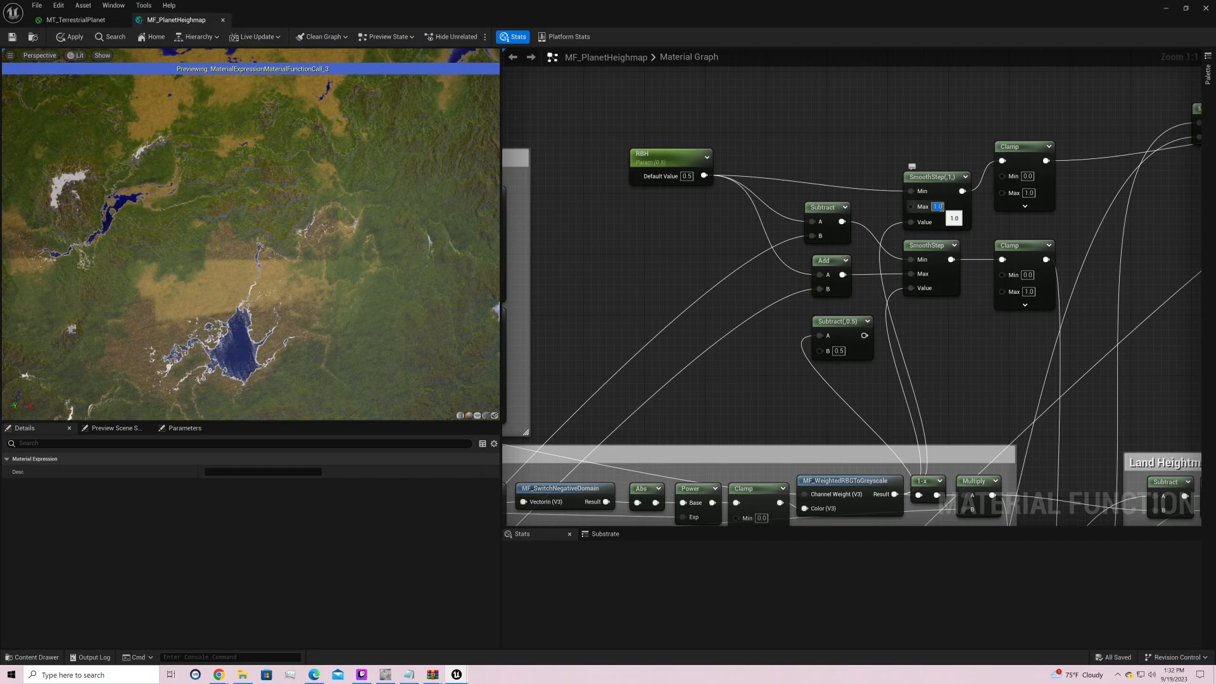
{"action": "left_click_drag", "start_coordinate": [254, 254], "coordinate": [319, 371]}
{"action": "mouse_move", "coordinate": [253, 234]}
{"action": "left_mouse_down"}
{"action": "mouse_move", "coordinate": [95, 234]}
{"action": "mouse_move", "coordinate": [254, 310]}
{"action": "mouse_move", "coordinate": [266, 272]}
{"action": "mouse_move", "coordinate": [235, 228]}
{"action": "left_mouse_up"}
{"action": "left_click_drag", "start_coordinate": [357, 216], "coordinate": [206, 250]}
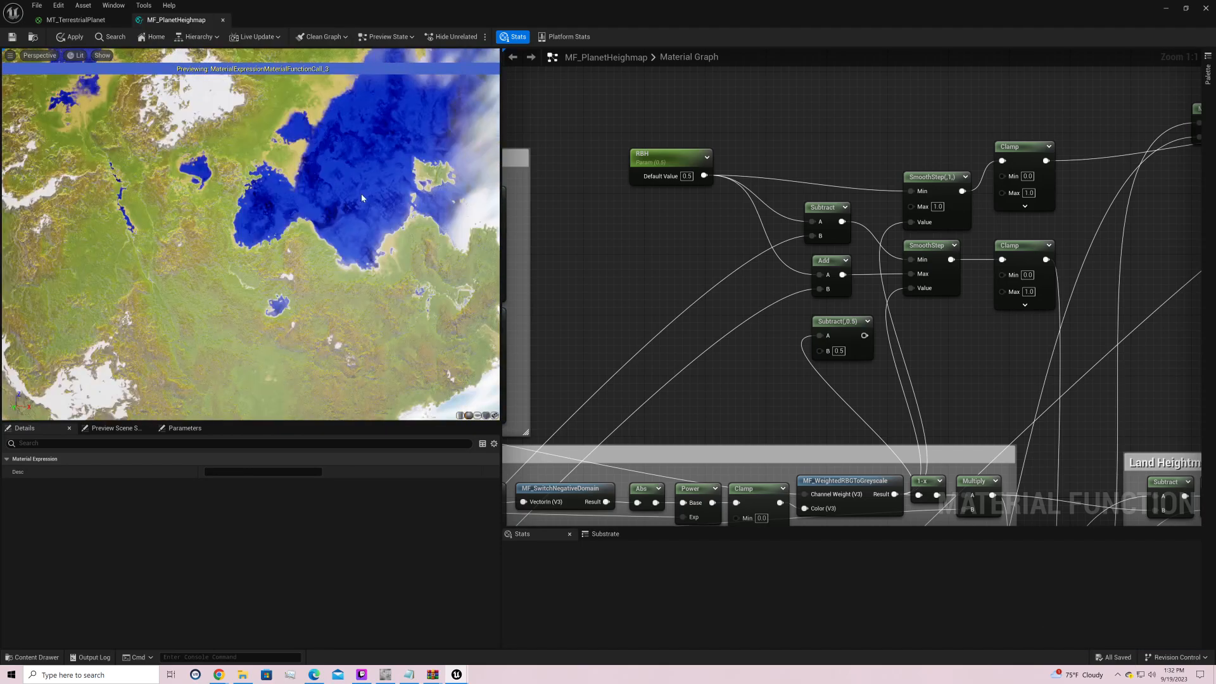
{"action": "scroll", "coordinate": [357, 217], "scroll_direction": "down", "scroll_amount": 3}
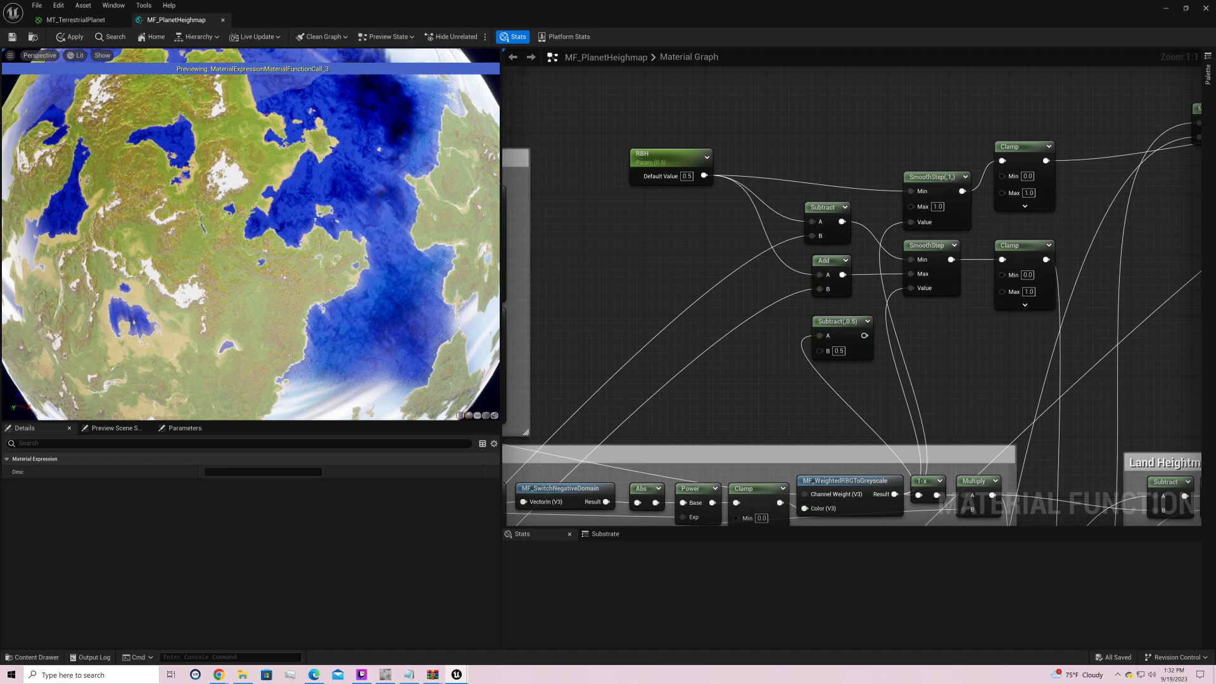
{"action": "left_click_drag", "start_coordinate": [302, 238], "coordinate": [380, 238]}
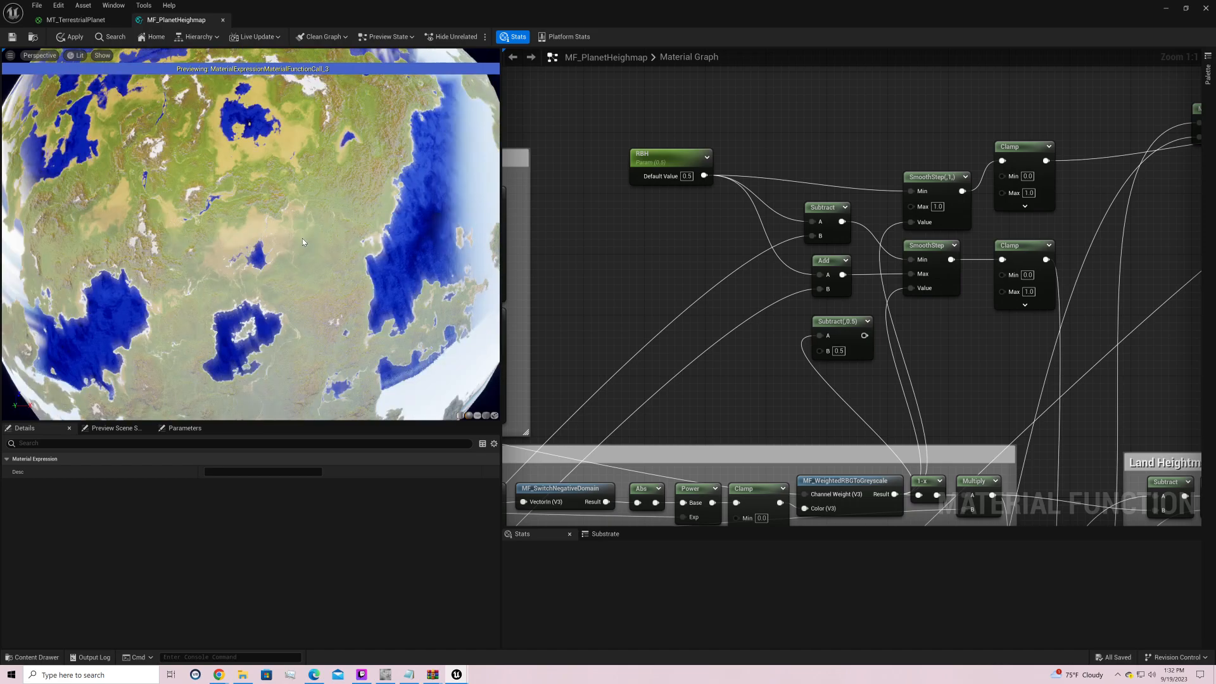
{"action": "right_click_drag", "start_coordinate": [302, 238], "coordinate": [302, 278]}
Step: Try River Coverage default values of 11.0 and 1.0, and set the parameter to 0.1
{"action": "right_click_drag", "start_coordinate": [532, 353], "coordinate": [1197, 121]}
{"action": "right_click_drag", "start_coordinate": [1197, 306], "coordinate": [1194, 357]}
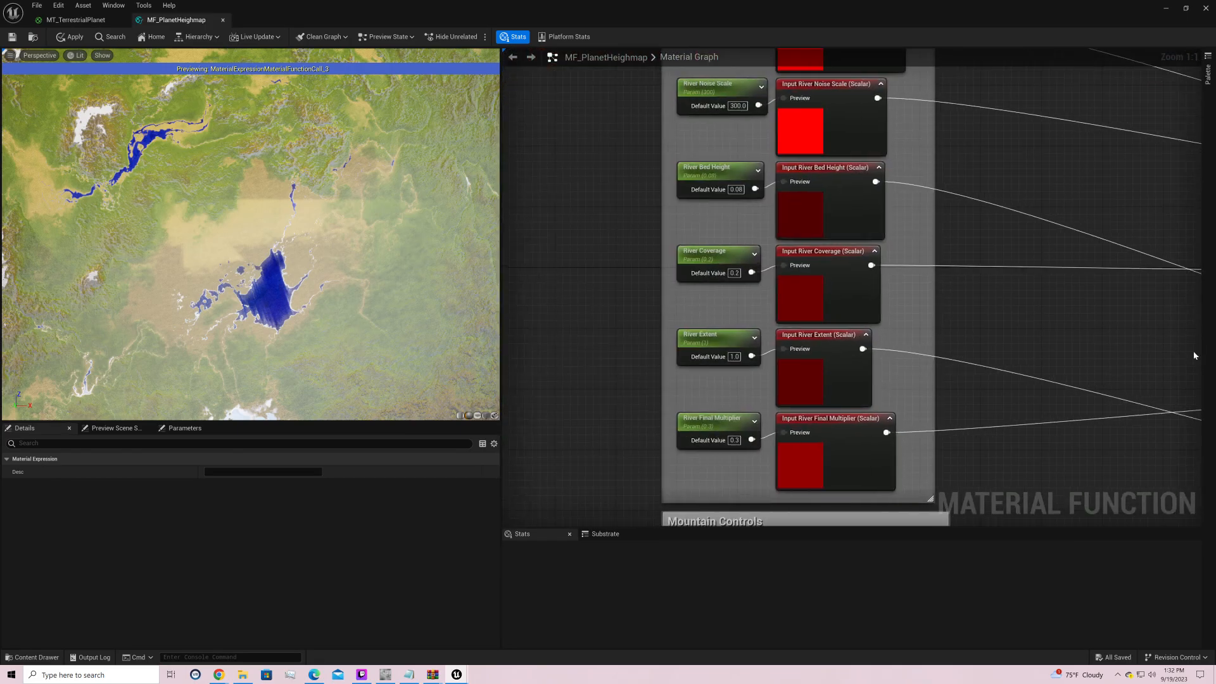
{"action": "left_click", "coordinate": [732, 275]}
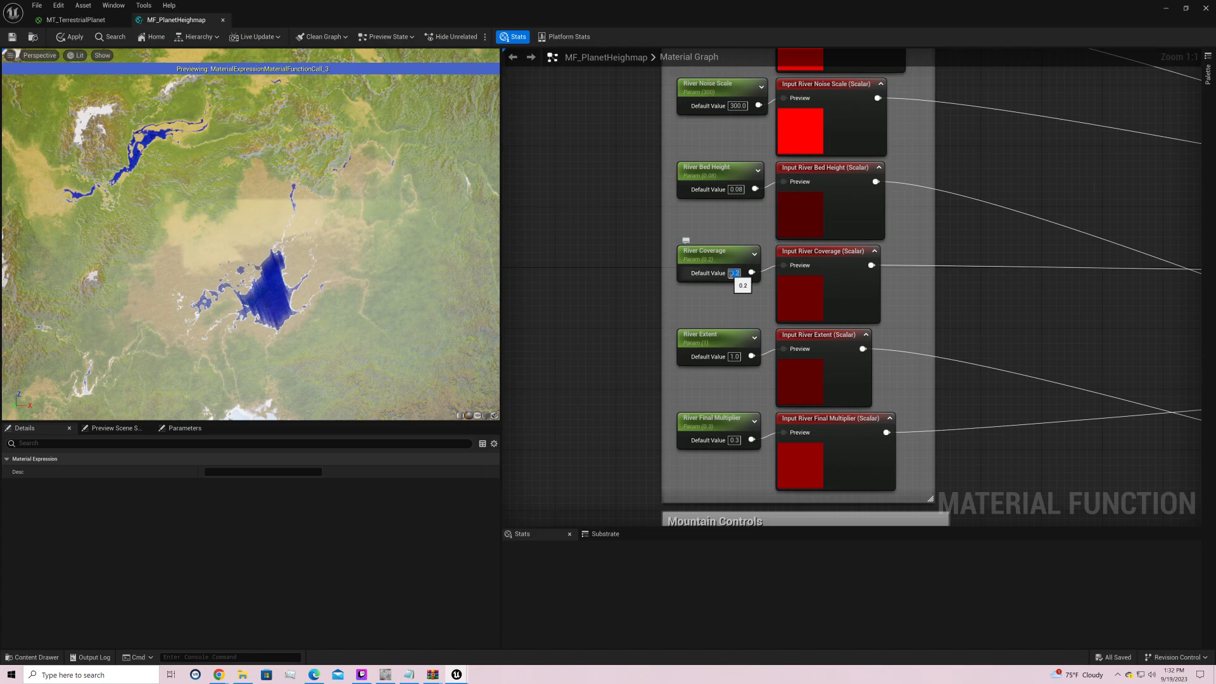
{"action": "type", "text": "11"}
{"action": "key", "text": "Return"}
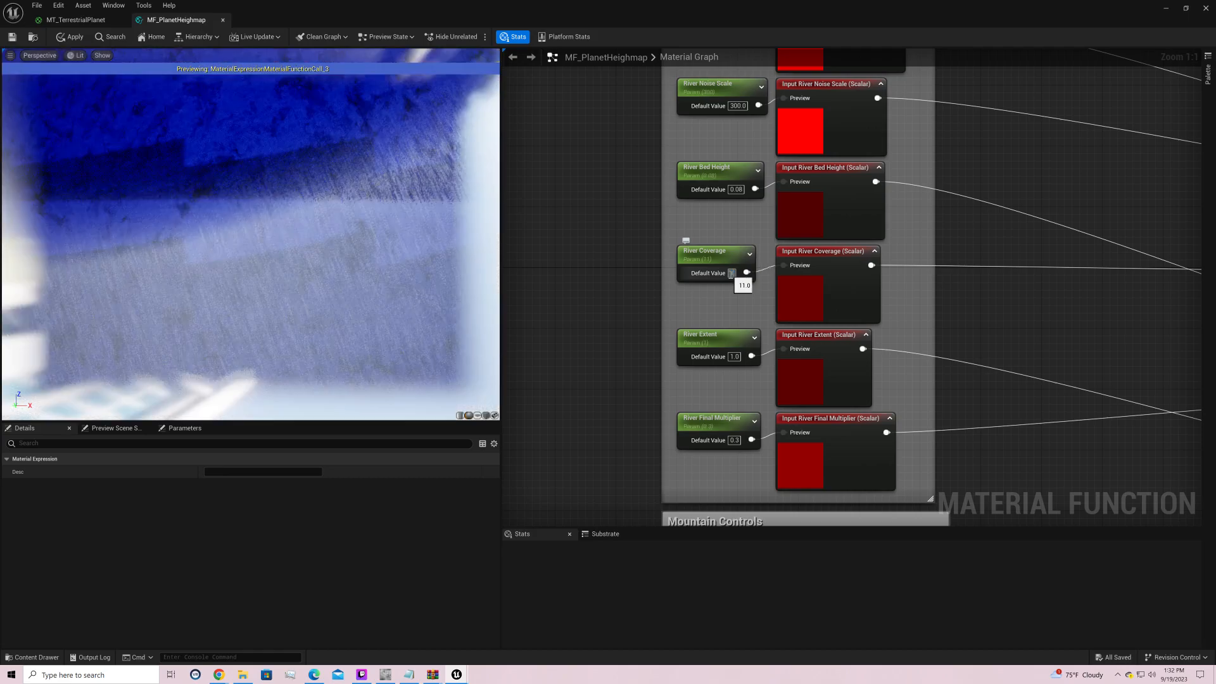
{"action": "key", "text": "Return"}
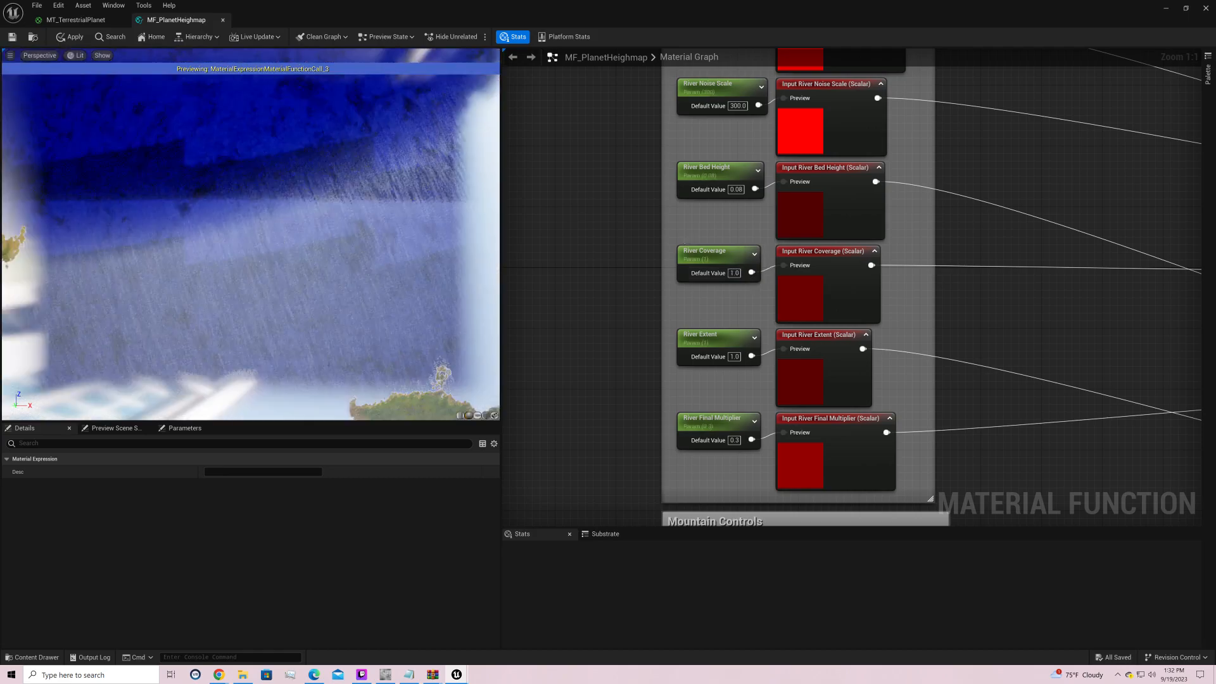
{"action": "scroll", "coordinate": [279, 237], "scroll_direction": "down", "scroll_amount": 5}
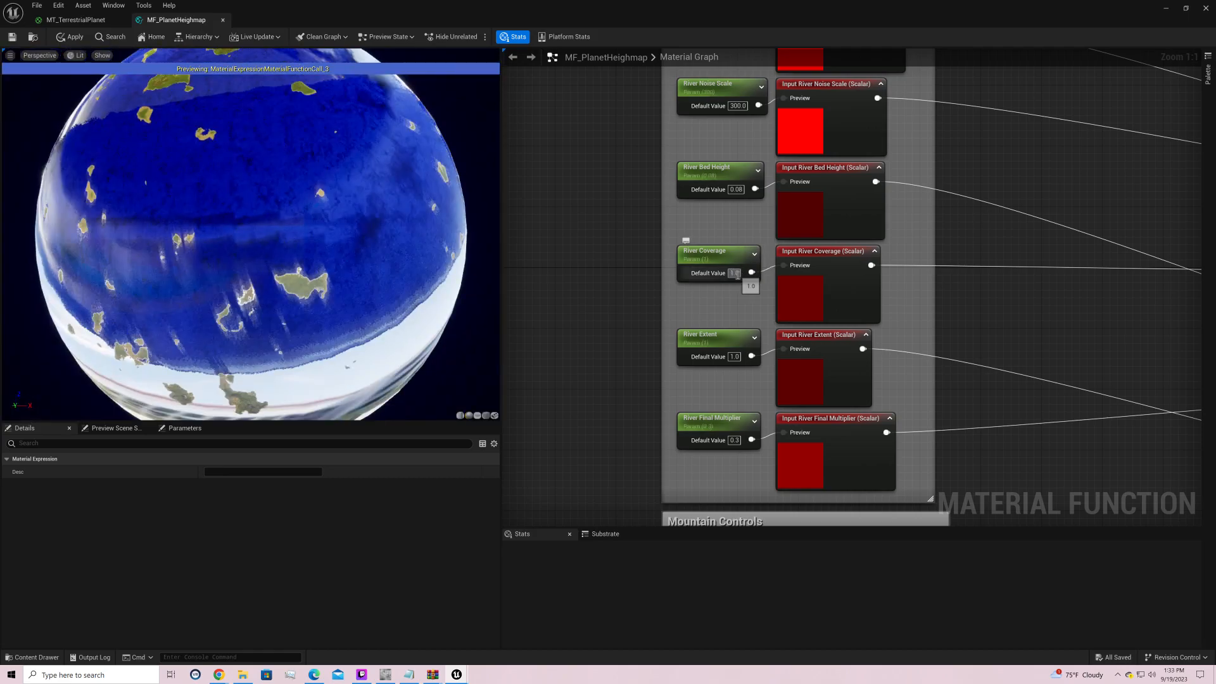
{"action": "type", "text": ".1"}
{"action": "key", "text": "Return"}
Step: Add a Constant node with the value 1.0 between the blue color Param and the scalar Param of the water material
{"action": "right_click_drag", "start_coordinate": [1138, 285], "coordinate": [1089, 209]}
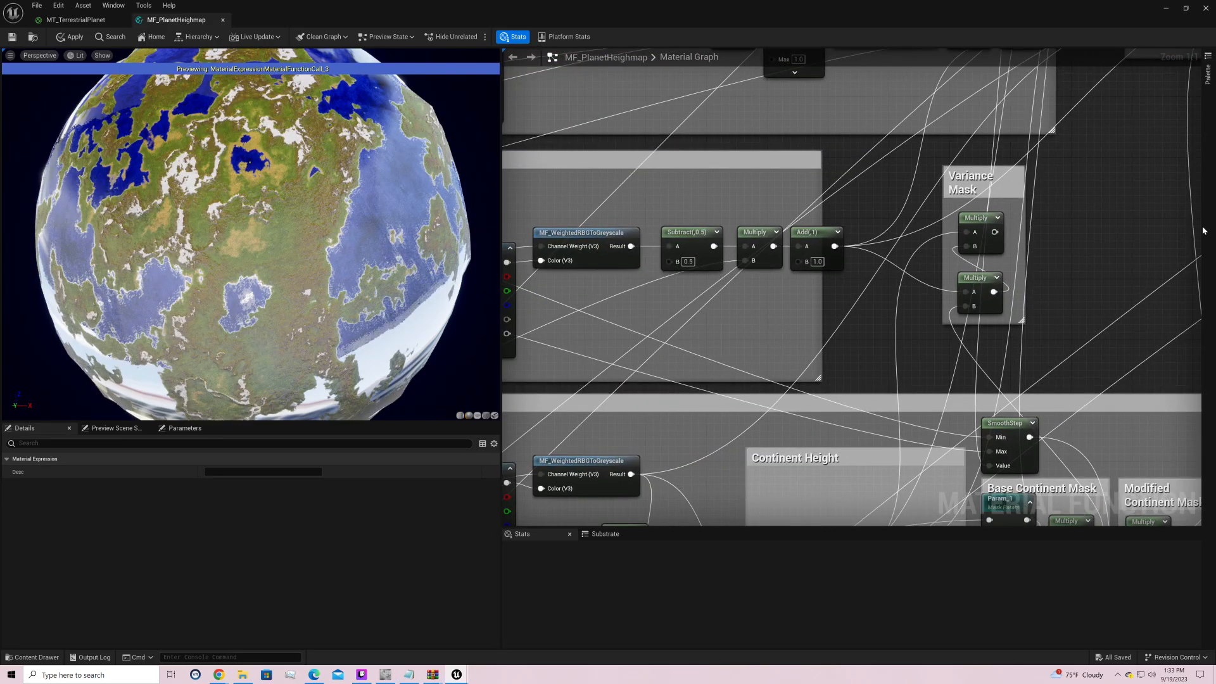
{"action": "right_click_drag", "start_coordinate": [1162, 215], "coordinate": [507, 177]}
{"action": "right_click_drag", "start_coordinate": [980, 193], "coordinate": [667, 460]}
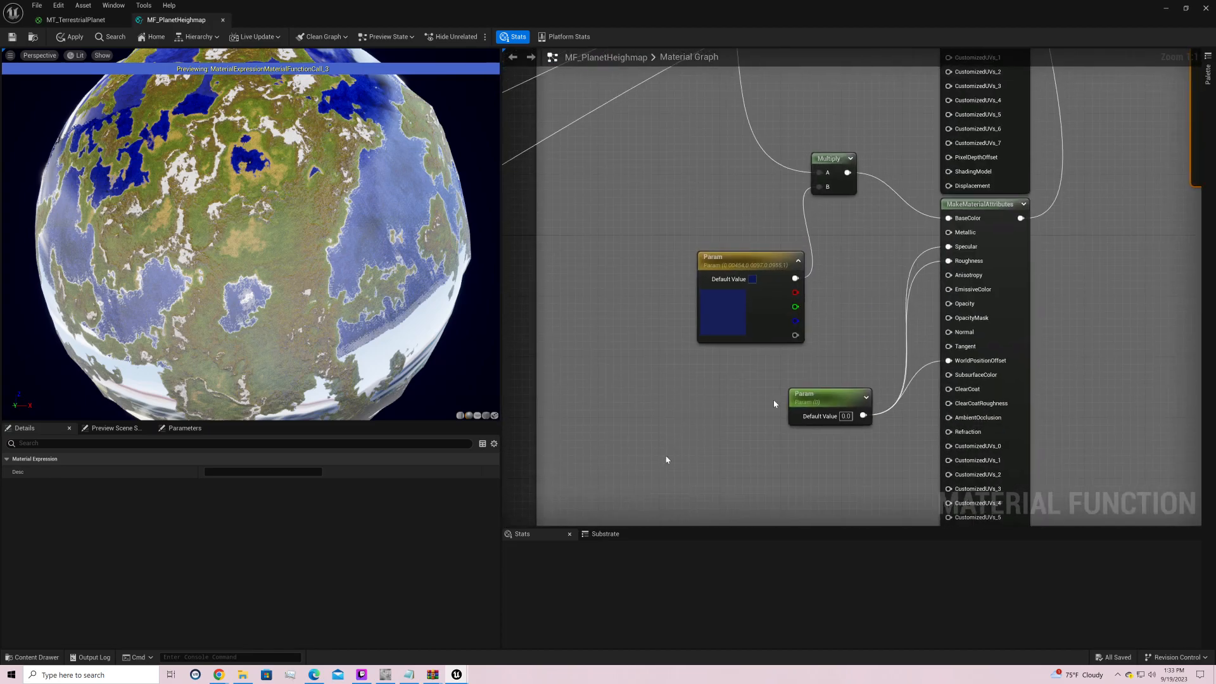
{"action": "right_click", "coordinate": [843, 341]}
{"action": "key", "text": "Escape"}
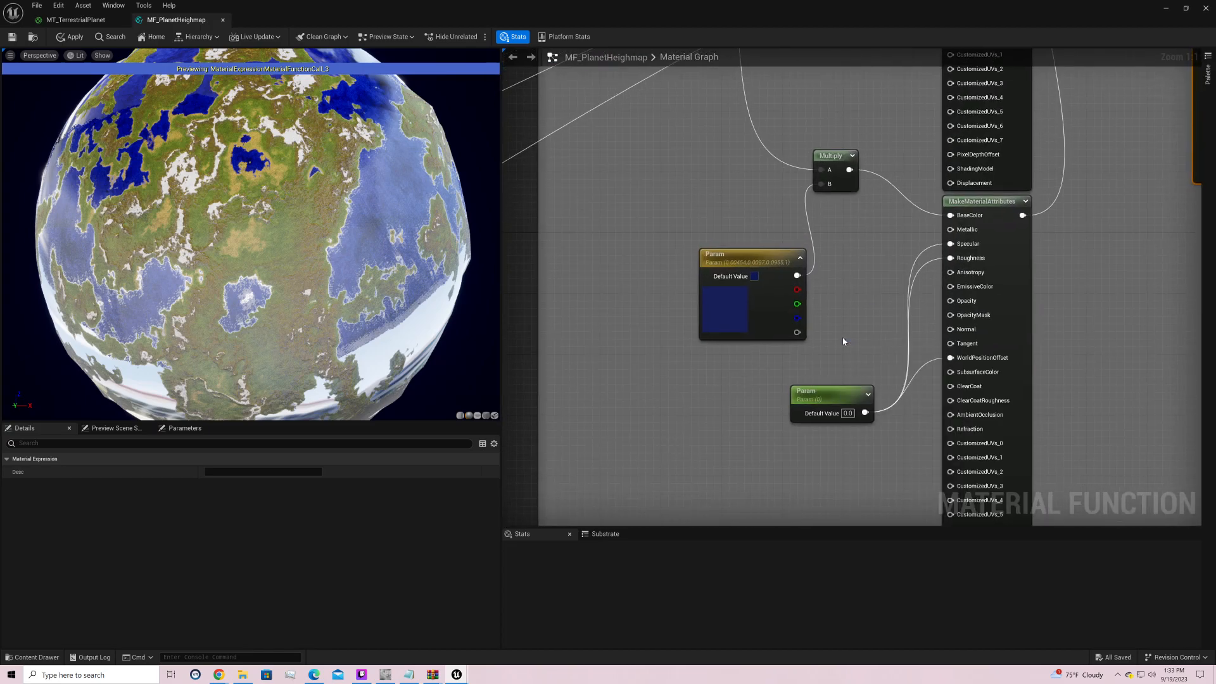
{"action": "left_click", "coordinate": [843, 342]}
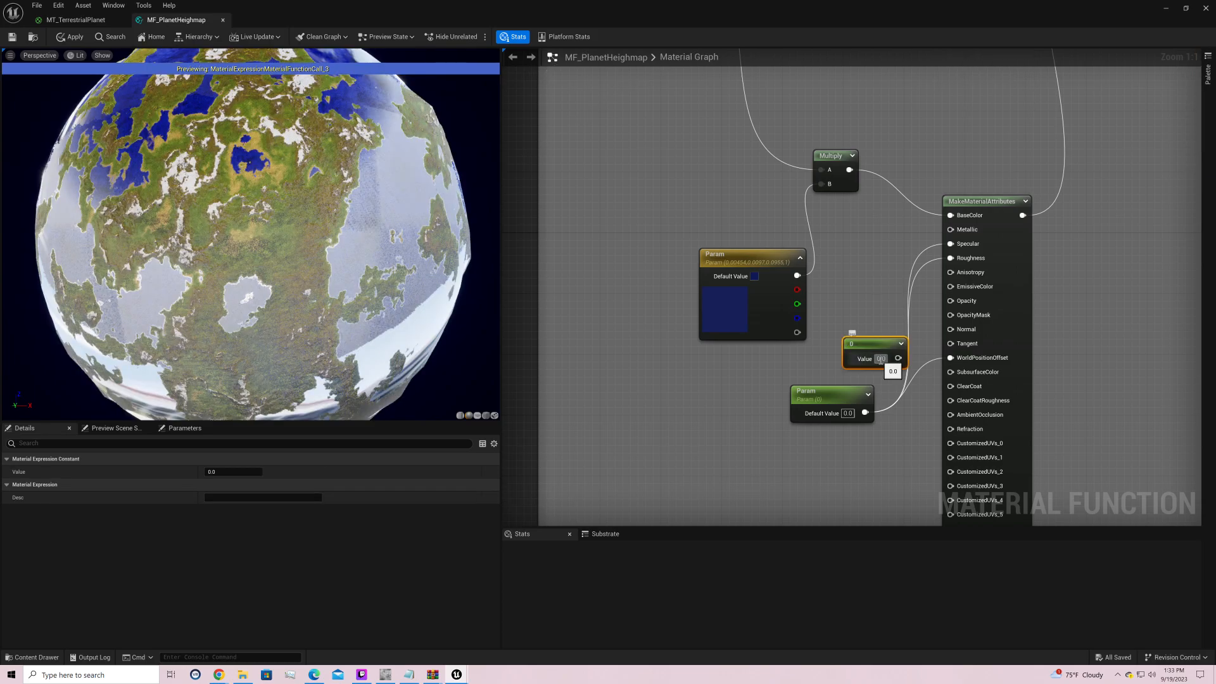
{"action": "left_click", "coordinate": [881, 359]}
{"action": "type", "text": "1"}
{"action": "key", "text": "Return"}
Step: Drive the water material's Roughness with the 1.0 constant and its Specular with the 0.0 Param, and inspect the coastline on the planet
{"action": "left_click_drag", "start_coordinate": [951, 258], "coordinate": [873, 323]}
{"action": "left_click_drag", "start_coordinate": [864, 413], "coordinate": [951, 245]}
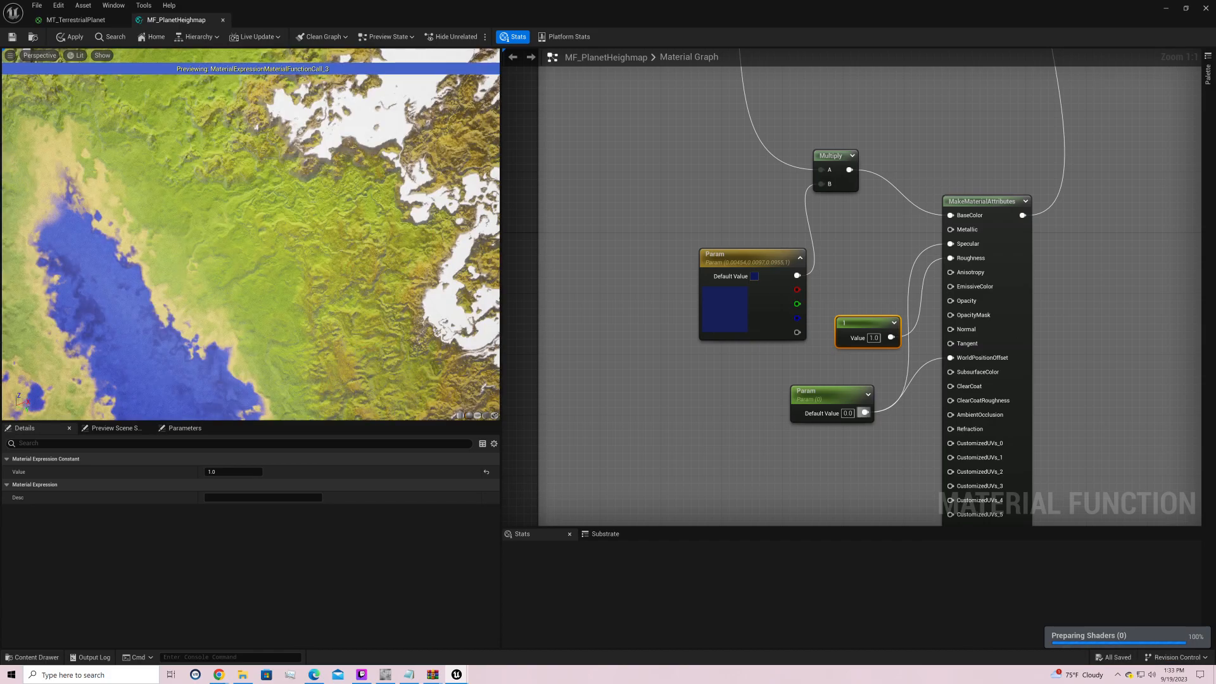
{"action": "mouse_move", "coordinate": [303, 194]}
{"action": "left_mouse_down"}
{"action": "mouse_move", "coordinate": [190, 285]}
{"action": "mouse_move", "coordinate": [126, 266]}
{"action": "mouse_move", "coordinate": [303, 194]}
{"action": "left_mouse_up"}
{"action": "middle_click_drag", "start_coordinate": [302, 193], "coordinate": [393, 324]}
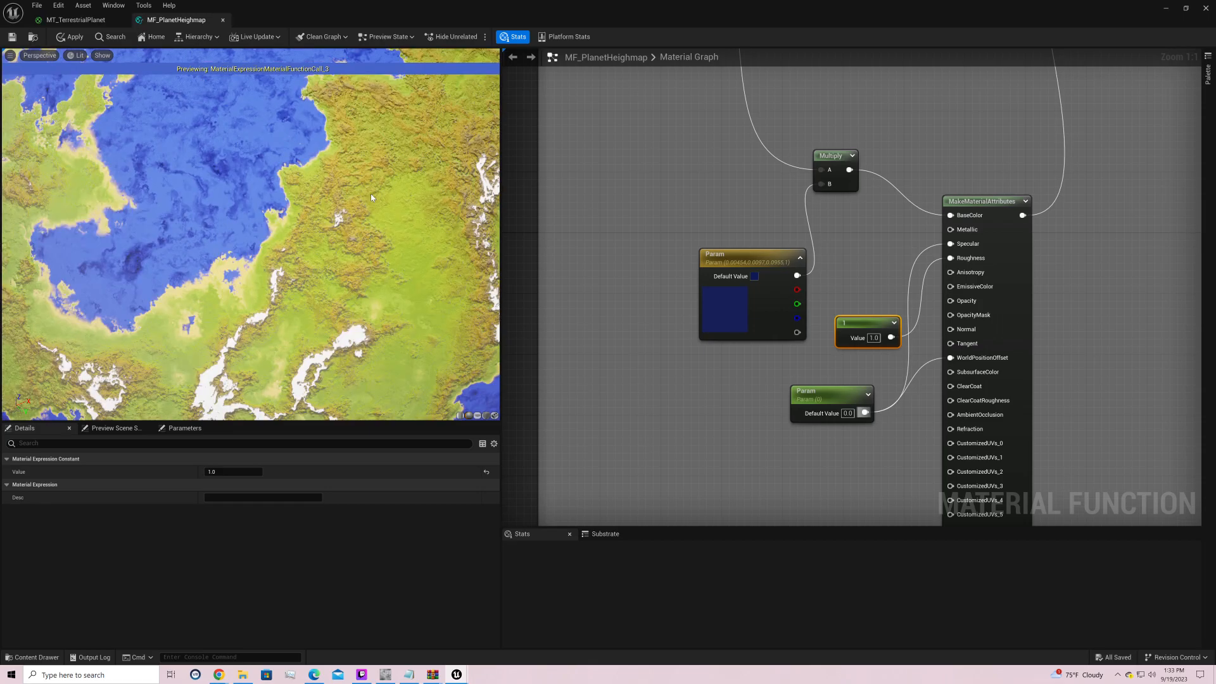
Step: Try RBH default values of 0.7 and 0.8 to compare the river coverage, and return the parameter to 0.5
{"action": "right_click_drag", "start_coordinate": [604, 197], "coordinate": [724, 494]}
{"action": "scroll", "coordinate": [876, 304], "scroll_direction": "down", "scroll_amount": 2}
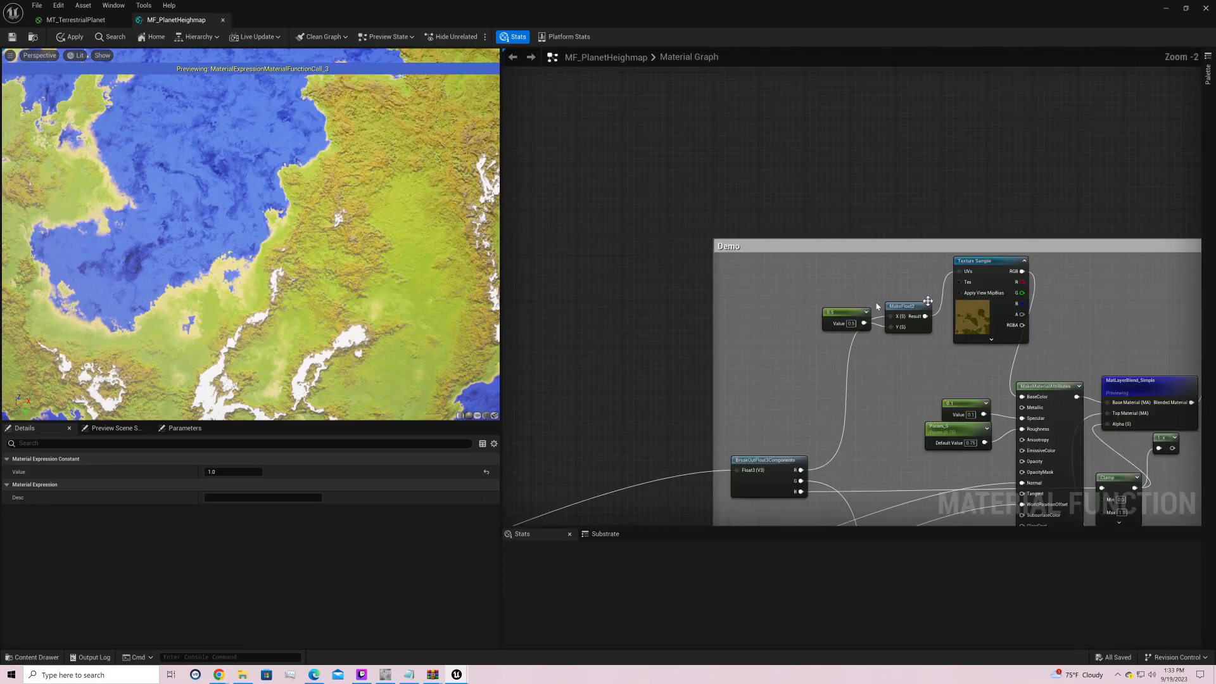
{"action": "right_click_drag", "start_coordinate": [1092, 247], "coordinate": [1009, 106]}
{"action": "right_click_drag", "start_coordinate": [848, 173], "coordinate": [848, 266]}
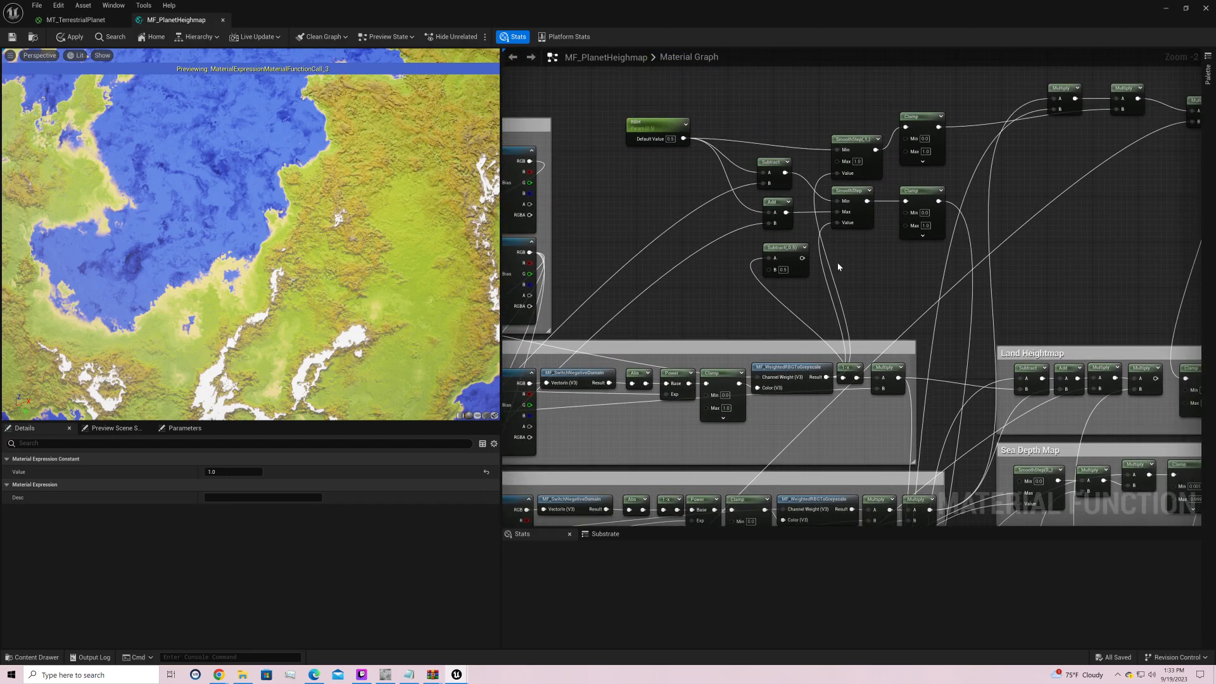
{"action": "left_click", "coordinate": [670, 139]}
{"action": "type", "text": "0.7"}
{"action": "key", "text": "Return"}
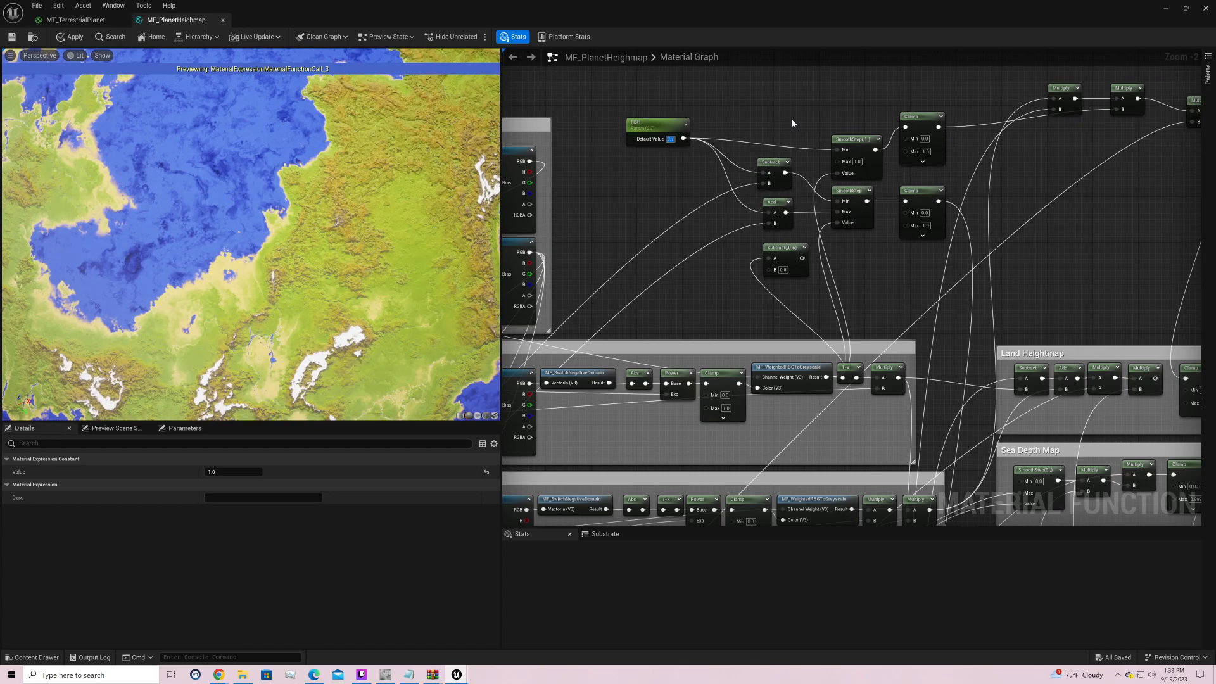
{"action": "type", "text": "0.8"}
{"action": "key", "text": "Return"}
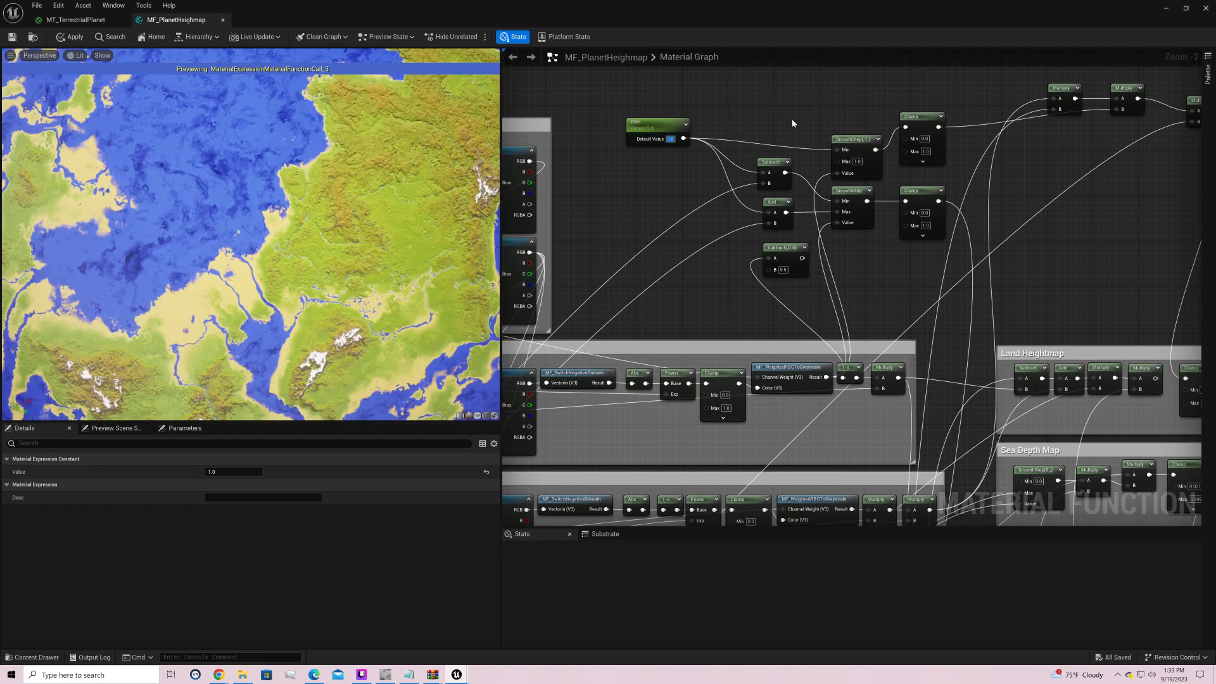
{"action": "type", "text": "0.5"}
{"action": "key", "text": "Return"}
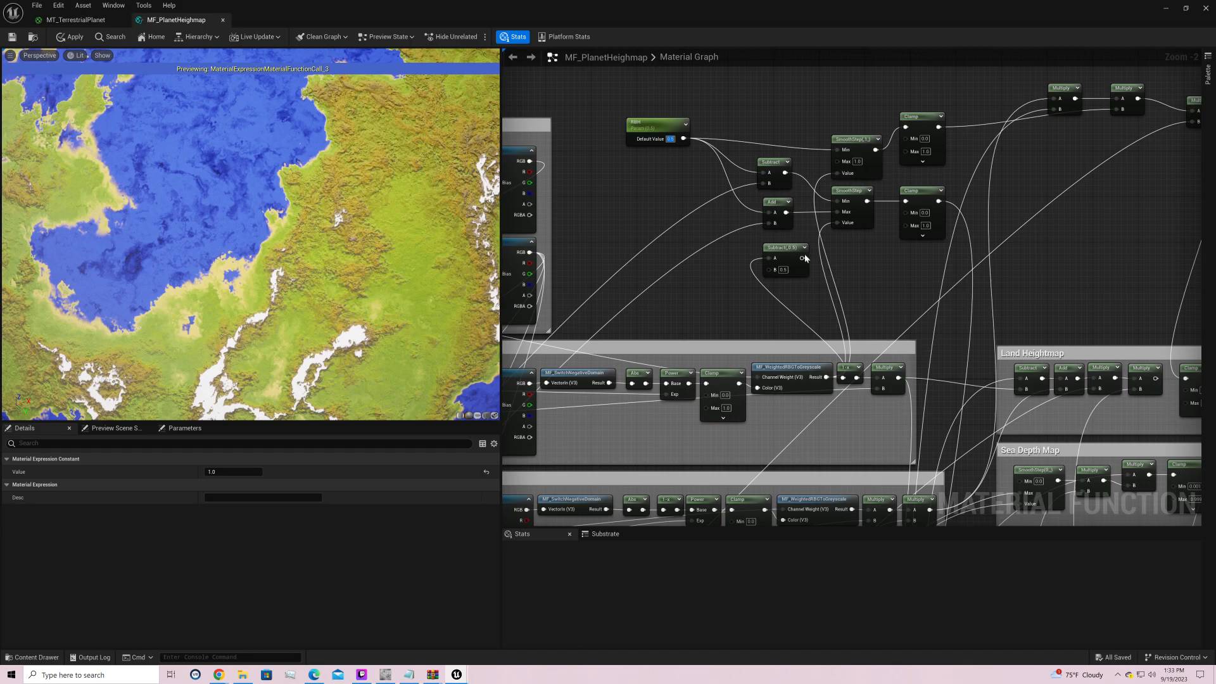
Step: Reconnect the Subtract (0.5) output to both SmoothStep Value inputs and set RBH's default value to 0.1
{"action": "mouse_move", "coordinate": [802, 257]}
{"action": "left_mouse_down"}
{"action": "mouse_move", "coordinate": [844, 228]}
{"action": "mouse_move", "coordinate": [838, 173]}
{"action": "mouse_move", "coordinate": [811, 274]}
{"action": "mouse_move", "coordinate": [802, 257]}
{"action": "left_mouse_up"}
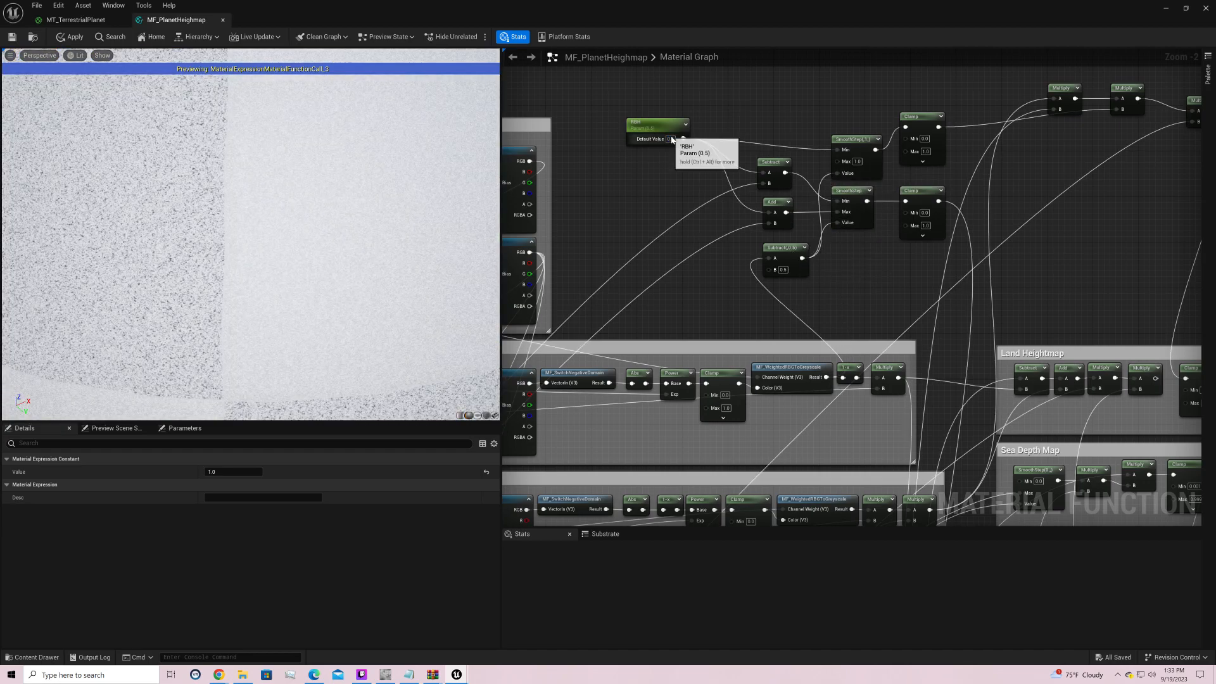
{"action": "left_click", "coordinate": [671, 139]}
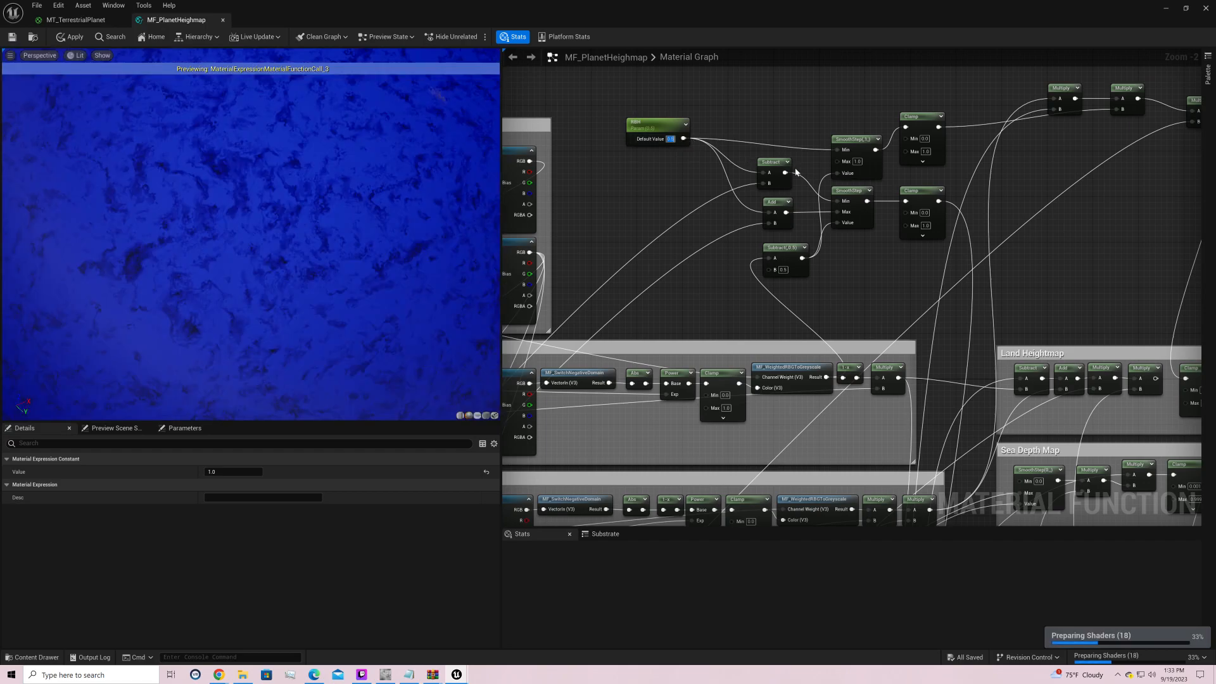
{"action": "type", "text": "0.1"}
{"action": "key", "text": "Return"}
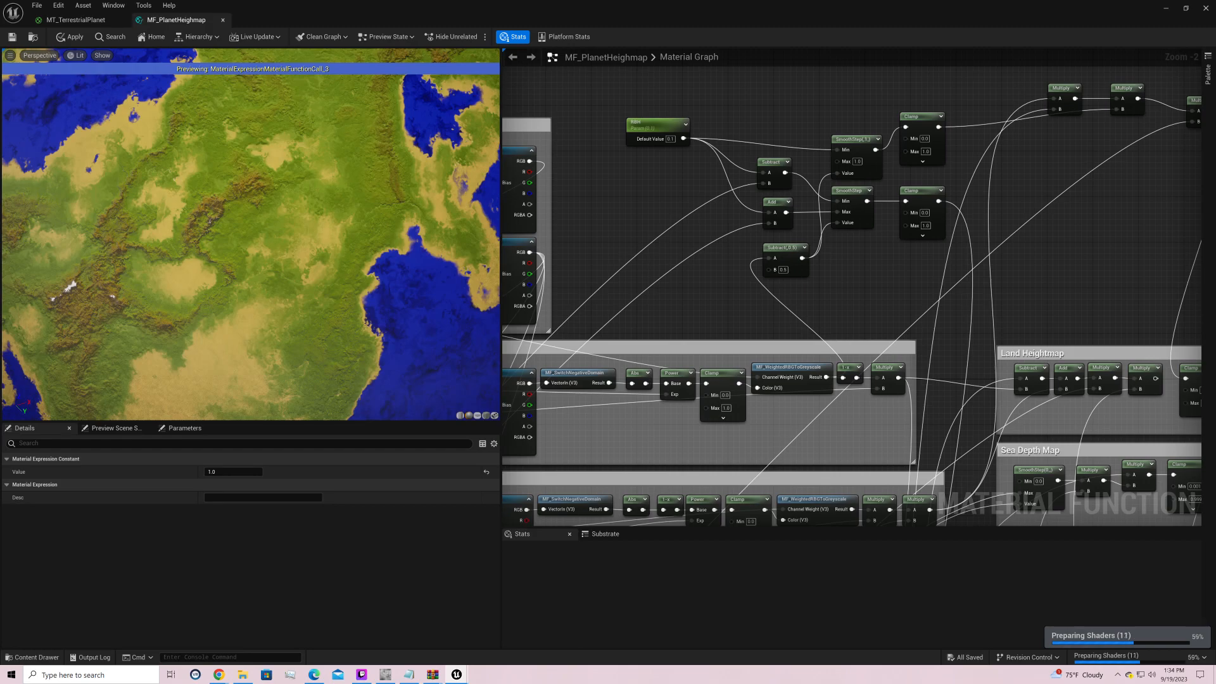
Step: Rotate the planet preview to check the terrain, and move the RBH parameter node farther above the Subtract node
{"action": "left_click_drag", "start_coordinate": [339, 318], "coordinate": [305, 339]}
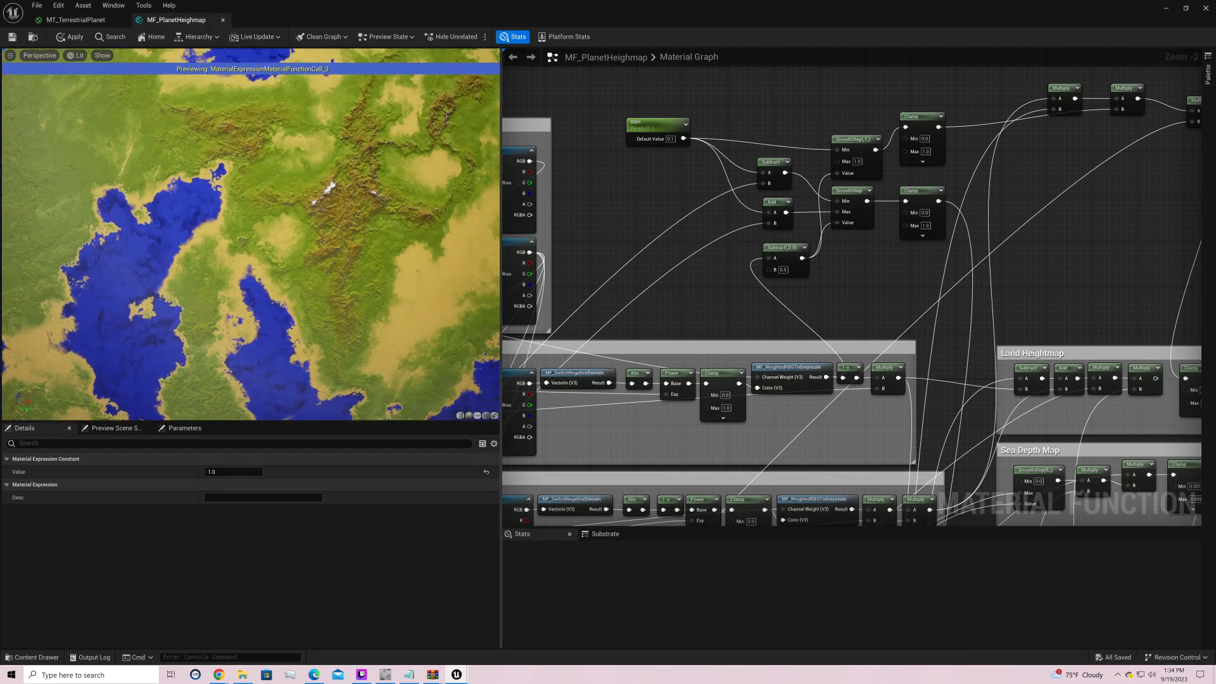
{"action": "left_click_drag", "start_coordinate": [329, 189], "coordinate": [138, 322]}
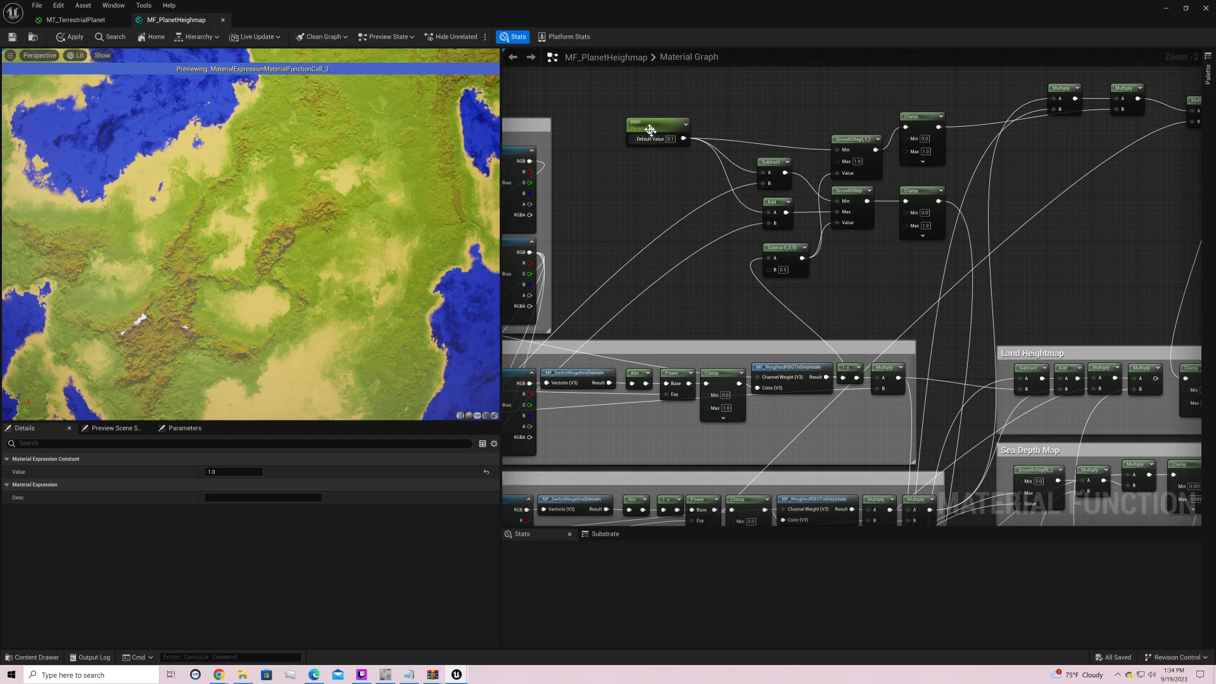
{"action": "left_click_drag", "start_coordinate": [651, 130], "coordinate": [690, 99]}
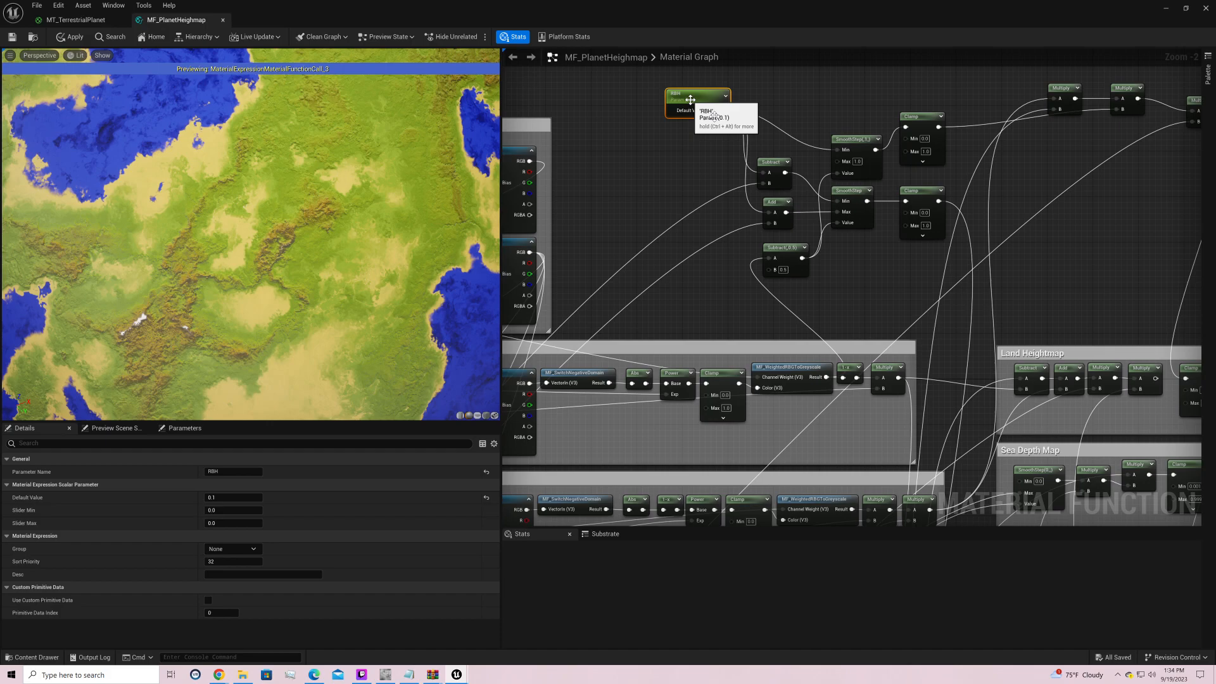
Step: Try a River Coverage default value of 1 for comparison, return it to 0.1, and look over the planet's continents
{"action": "right_click_drag", "start_coordinate": [629, 322], "coordinate": [1045, 137]}
{"action": "scroll", "coordinate": [1045, 137], "scroll_direction": "down", "scroll_amount": 3}
{"action": "right_click_drag", "start_coordinate": [791, 280], "coordinate": [1102, 215]}
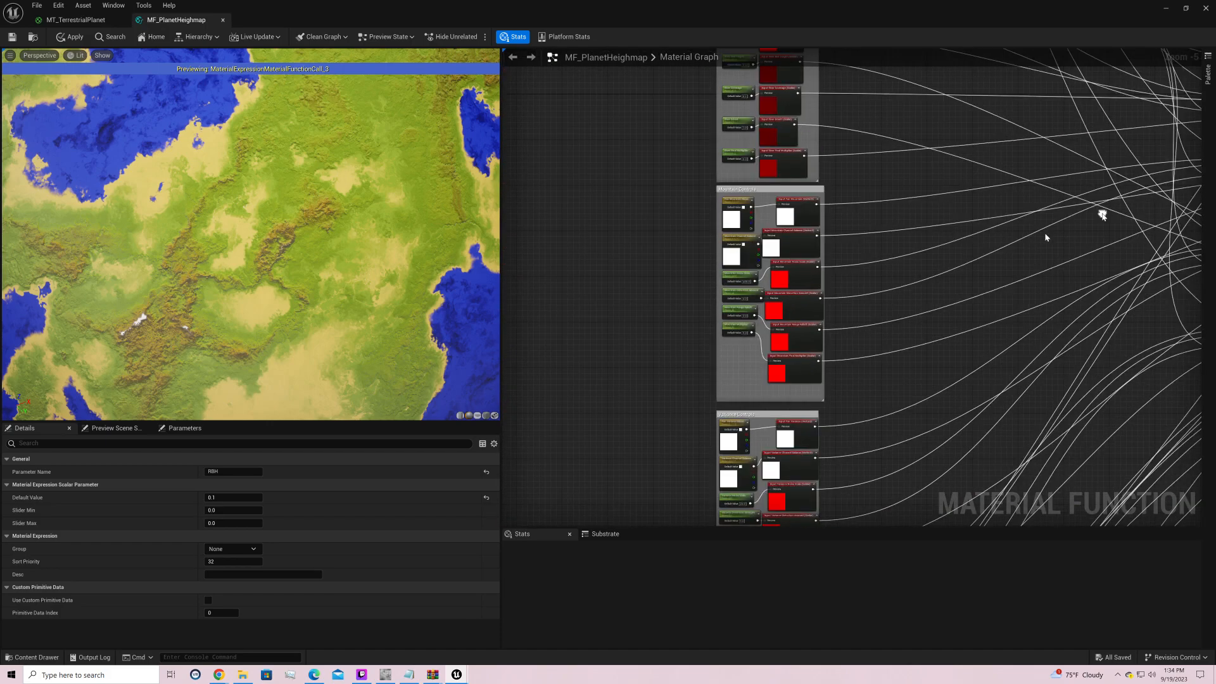
{"action": "scroll", "coordinate": [849, 327], "scroll_direction": "up", "scroll_amount": 2}
{"action": "right_click_drag", "start_coordinate": [849, 326], "coordinate": [868, 51]}
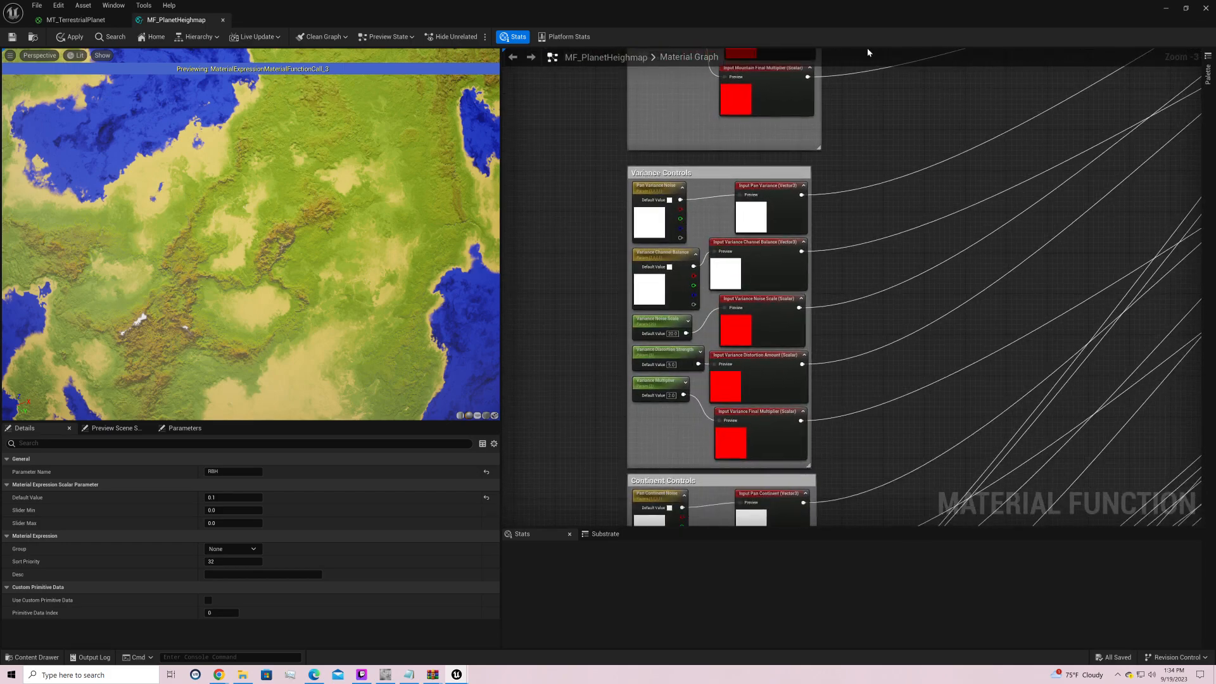
{"action": "right_click_drag", "start_coordinate": [861, 352], "coordinate": [888, 52]}
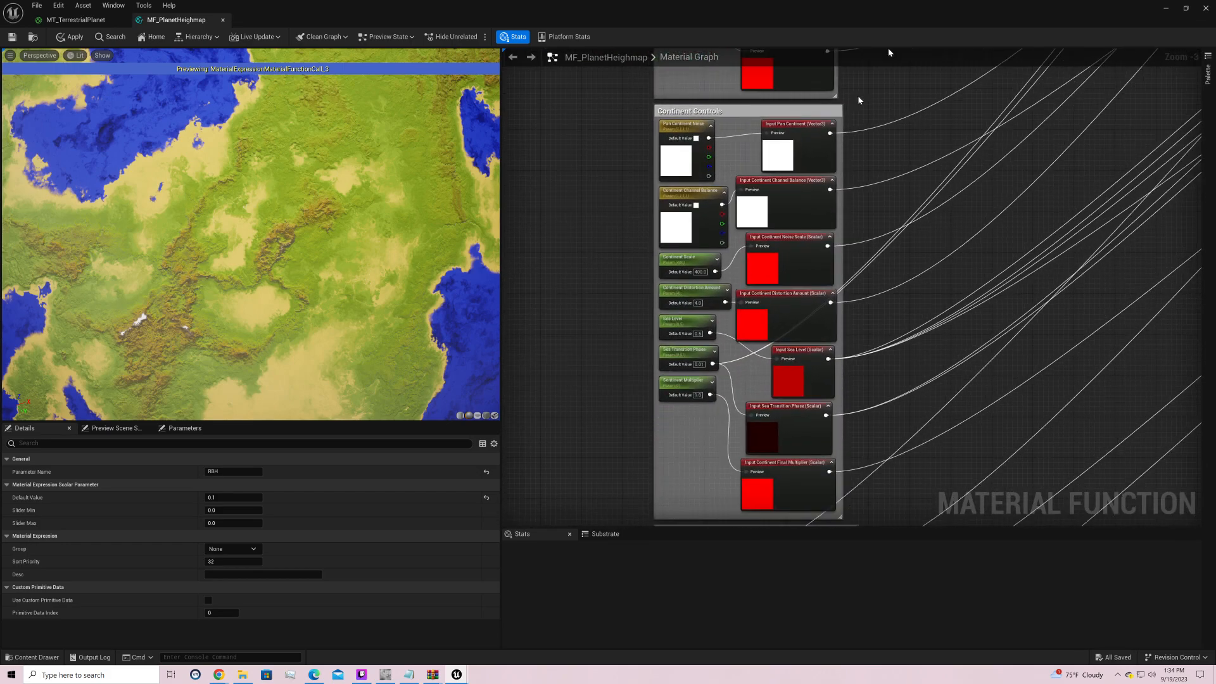
{"action": "right_click_drag", "start_coordinate": [701, 331], "coordinate": [726, 524]}
{"action": "right_click_drag", "start_coordinate": [961, 524], "coordinate": [967, 356]}
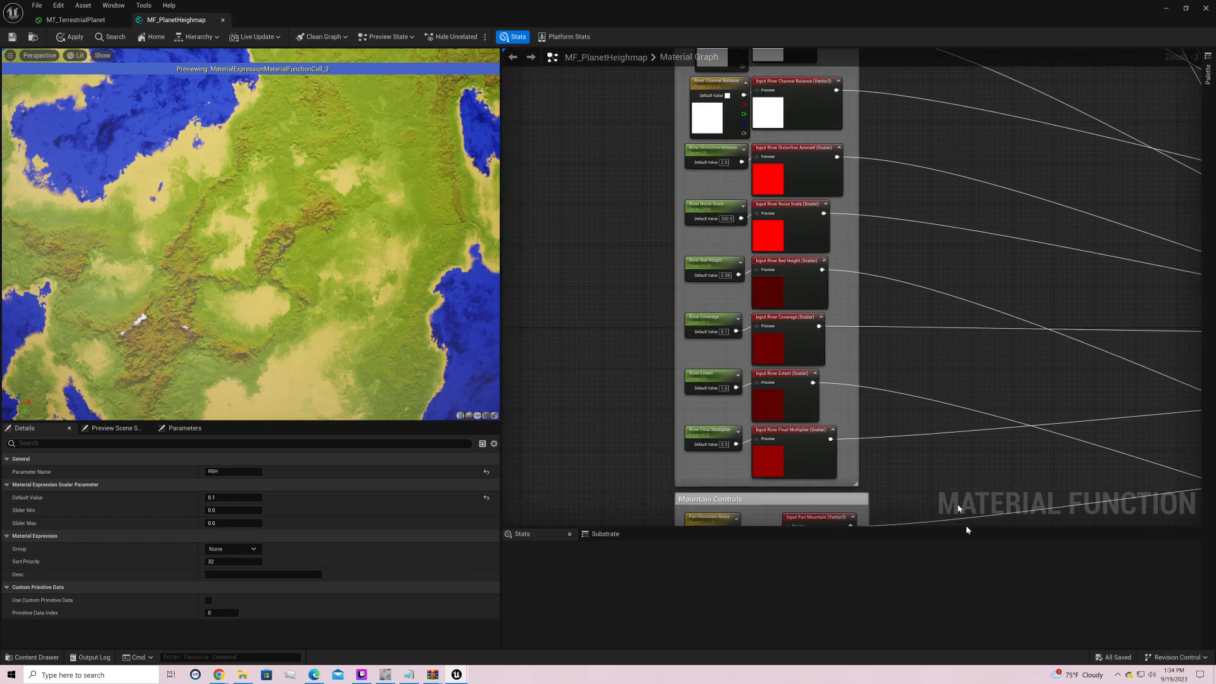
{"action": "left_click", "coordinate": [726, 330]}
{"action": "type", "text": "1"}
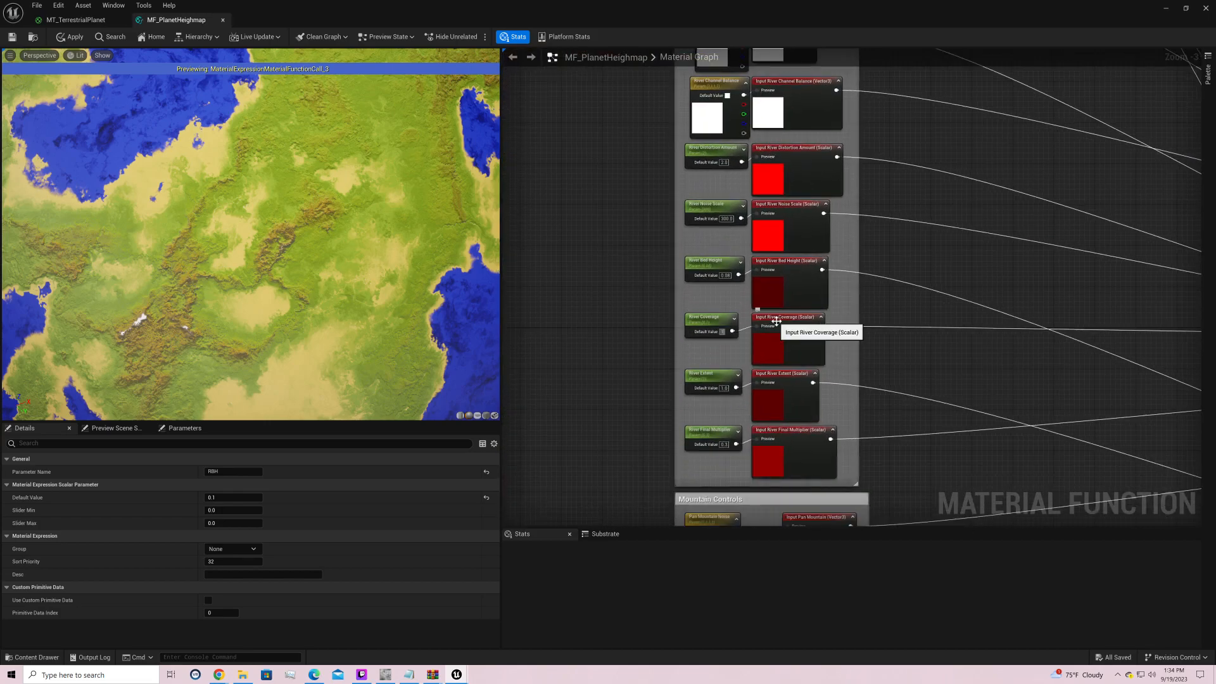
{"action": "key", "text": "Return"}
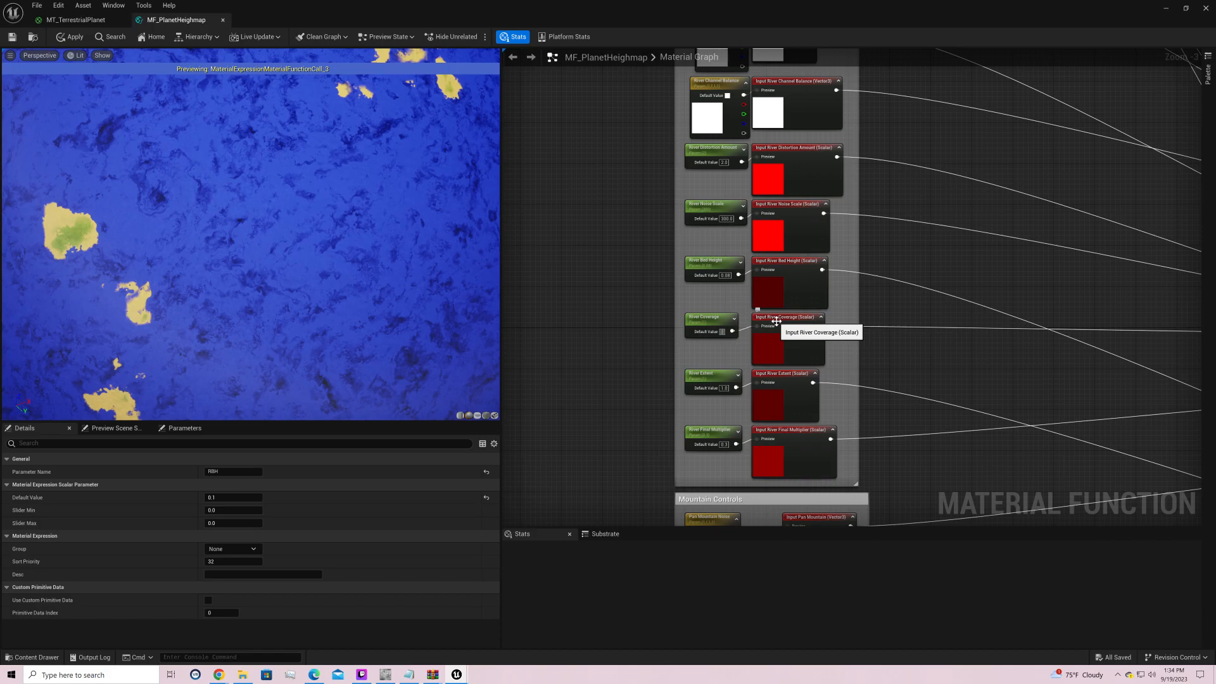
{"action": "key", "text": "Return"}
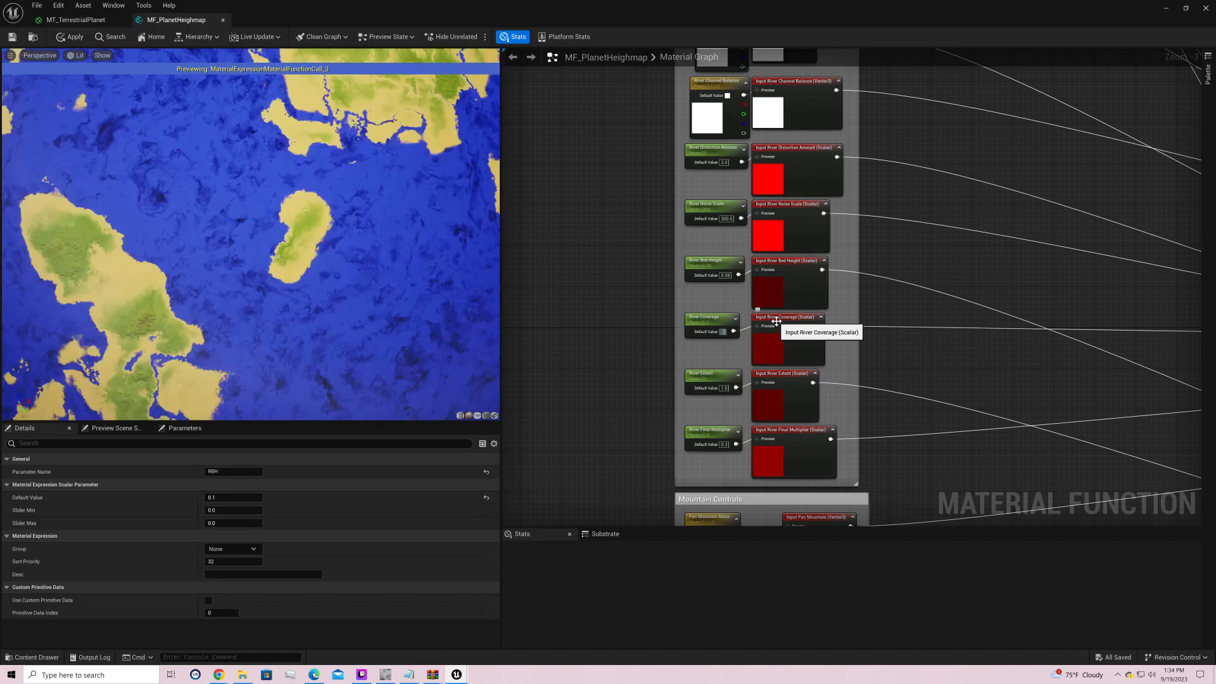
{"action": "key", "text": "Return"}
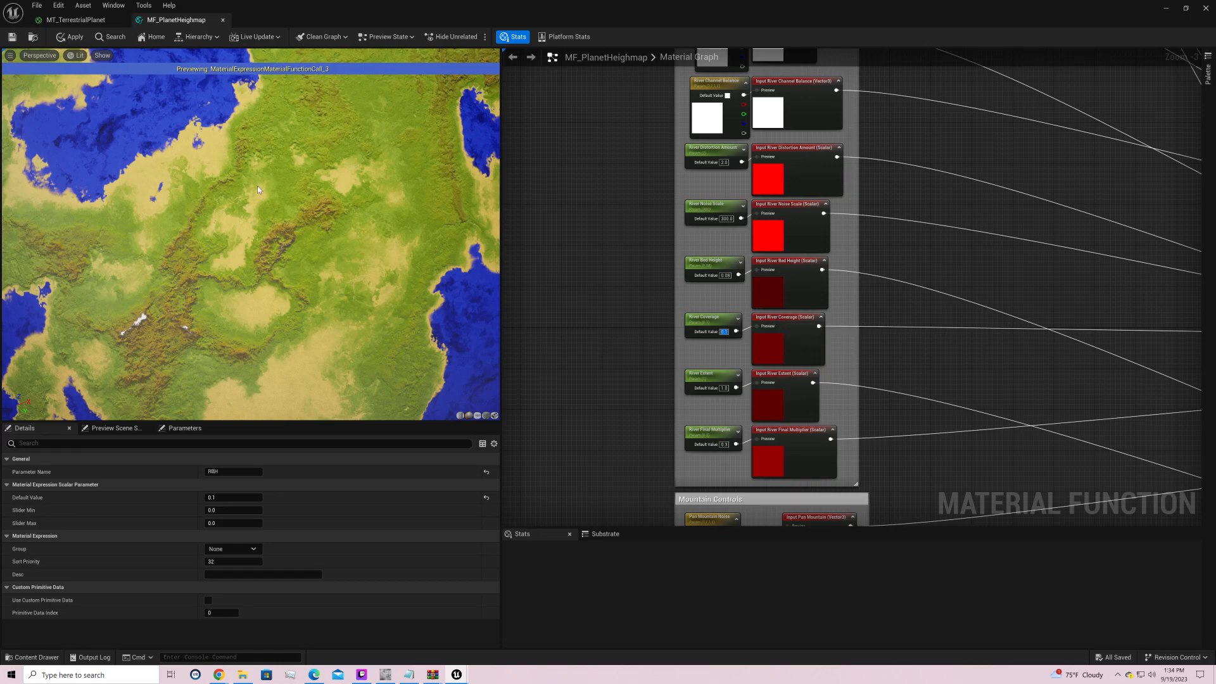
{"action": "right_click_drag", "start_coordinate": [258, 186], "coordinate": [267, 190]}
{"action": "left_click_drag", "start_coordinate": [267, 189], "coordinate": [253, 347]}
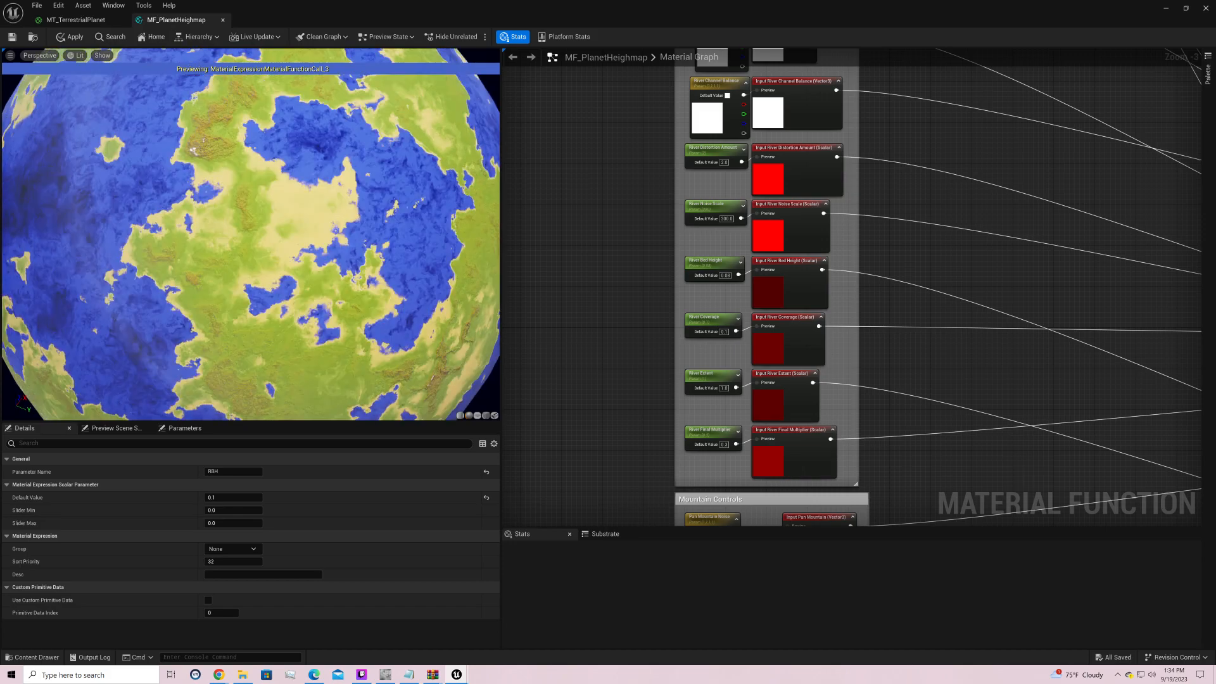
{"action": "left_click_drag", "start_coordinate": [267, 190], "coordinate": [295, 282]}
Step: Move the SmoothStep above Base Continent Mask and connect Continent Height's Multiply output to the B input of the first Multiply above Land Heightmap
{"action": "right_click_drag", "start_coordinate": [975, 267], "coordinate": [611, 99]}
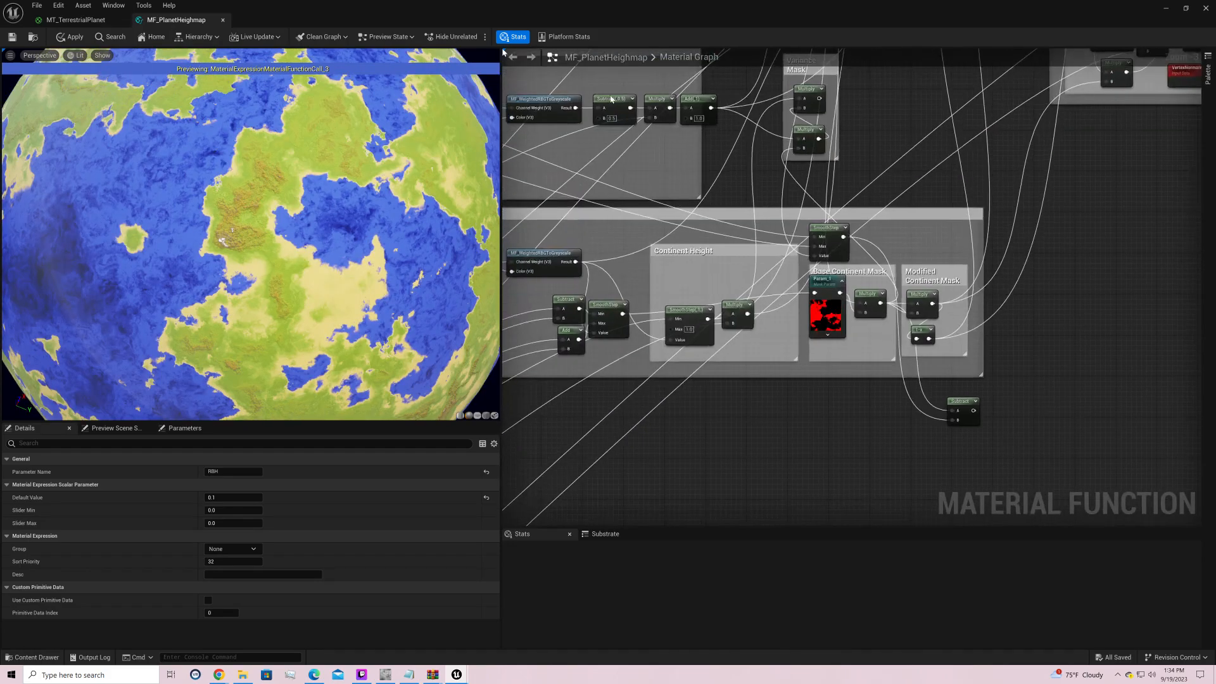
{"action": "left_click_drag", "start_coordinate": [830, 239], "coordinate": [841, 212]}
{"action": "right_click_drag", "start_coordinate": [935, 125], "coordinate": [885, 448]}
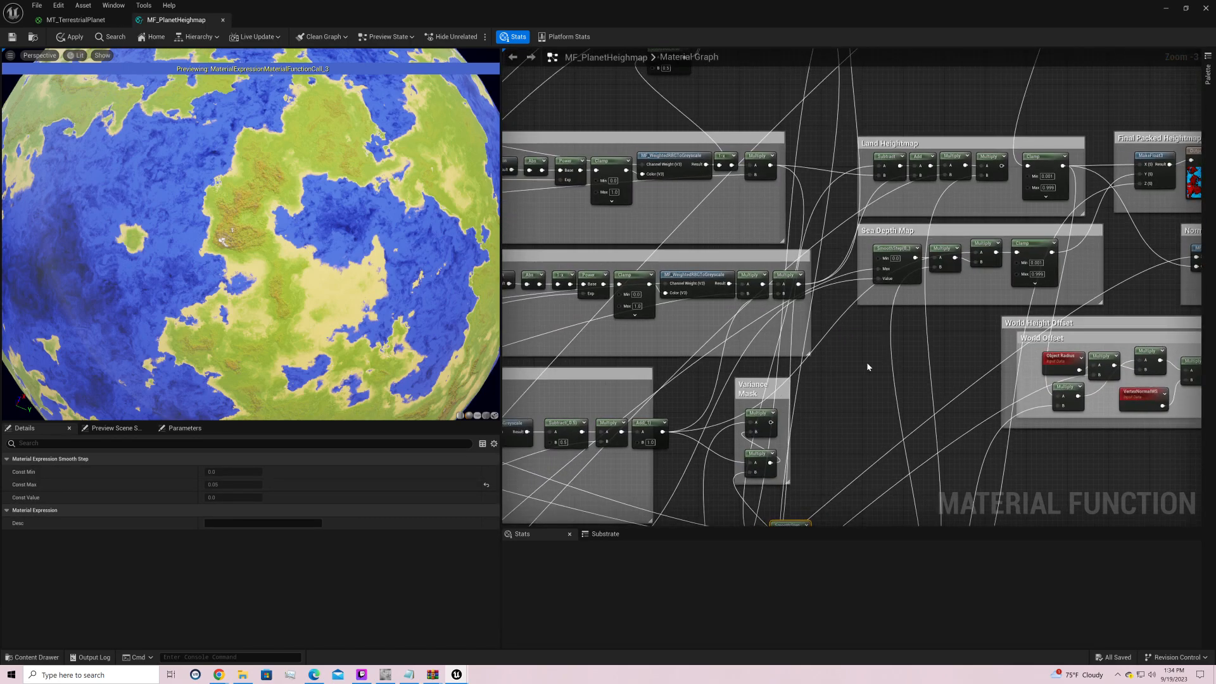
{"action": "right_click_drag", "start_coordinate": [851, 138], "coordinate": [802, 416]}
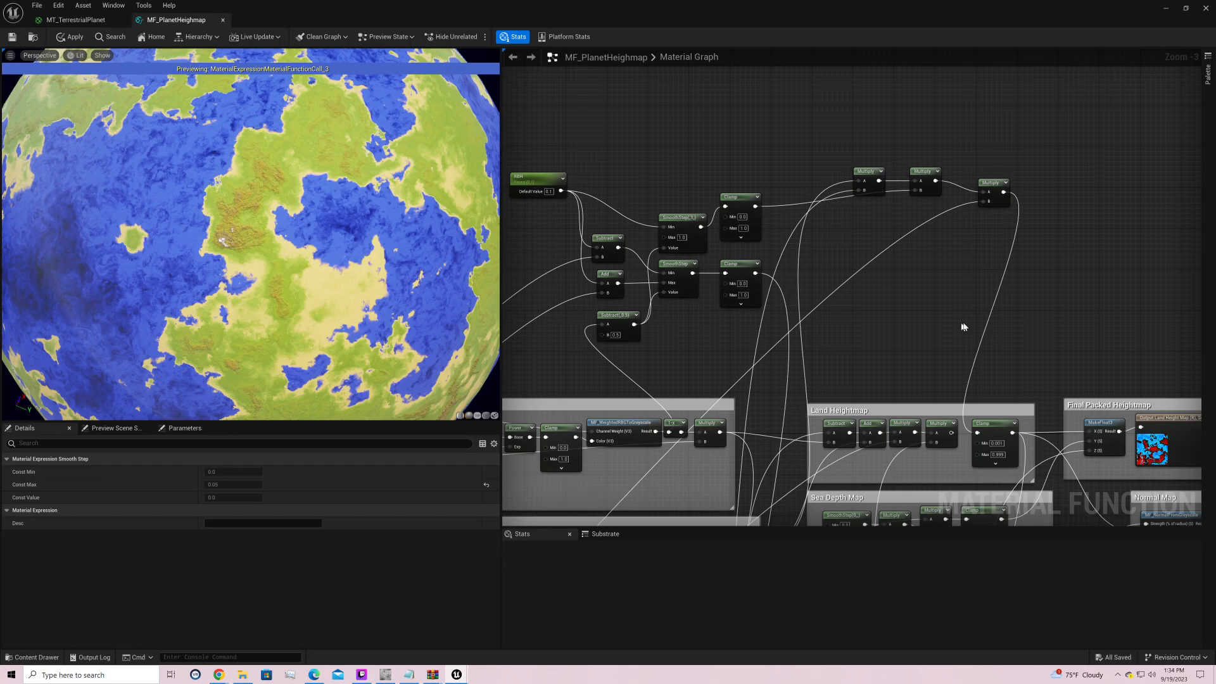
{"action": "right_click_drag", "start_coordinate": [940, 353], "coordinate": [1053, 226]}
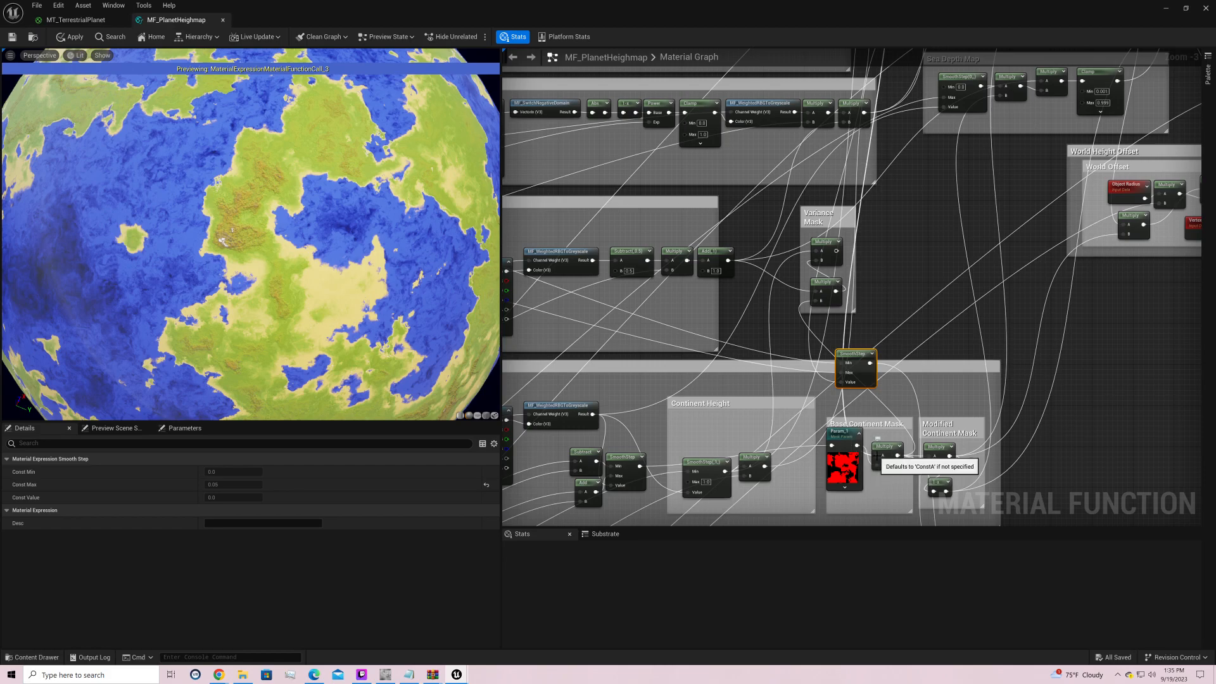
{"action": "right_click_drag", "start_coordinate": [940, 215], "coordinate": [853, 122]}
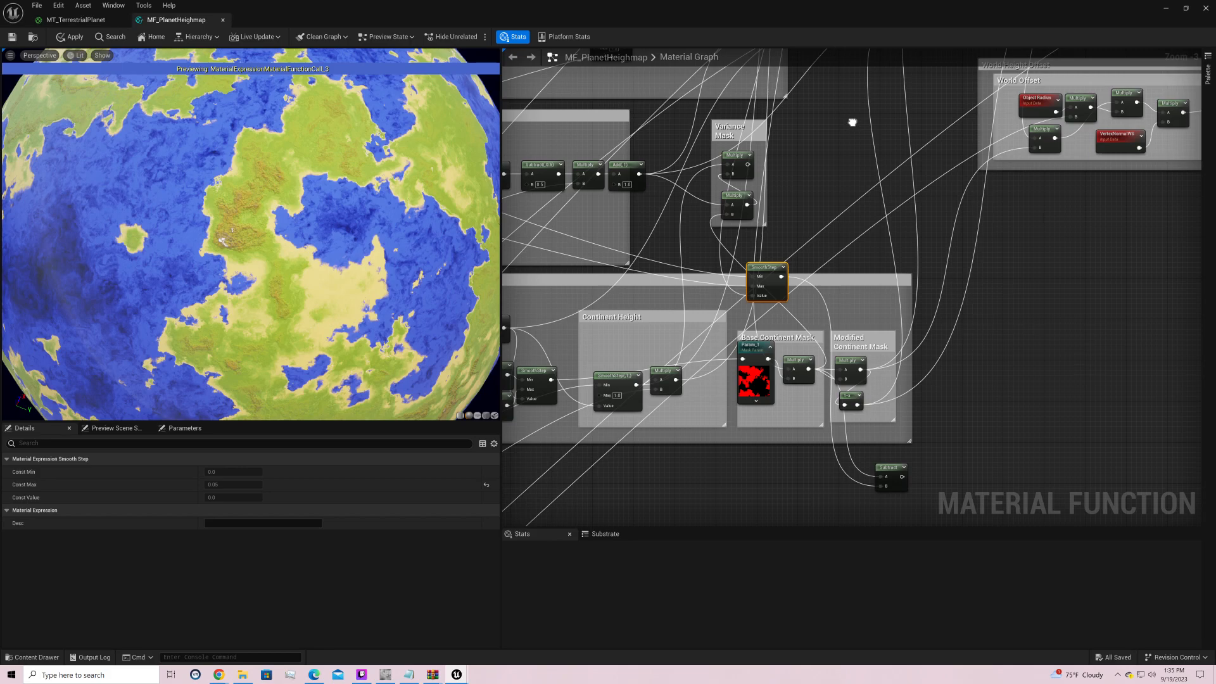
{"action": "right_click_drag", "start_coordinate": [852, 122], "coordinate": [876, 437]}
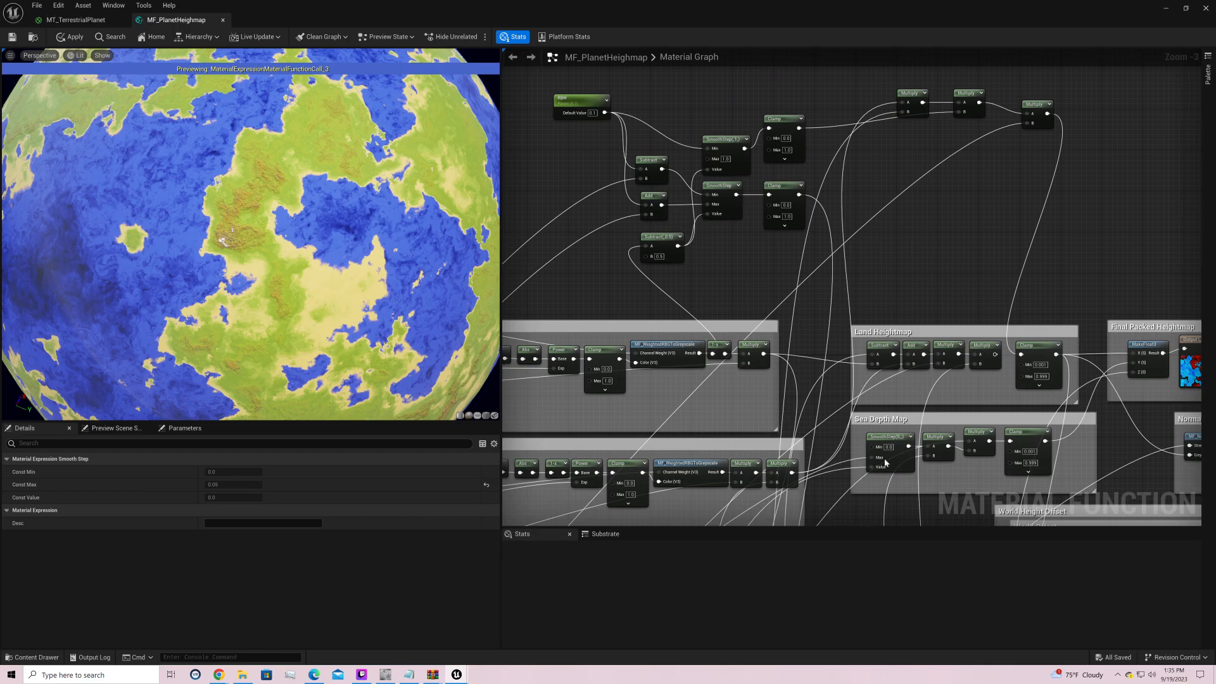
{"action": "right_click_drag", "start_coordinate": [883, 461], "coordinate": [891, 456]}
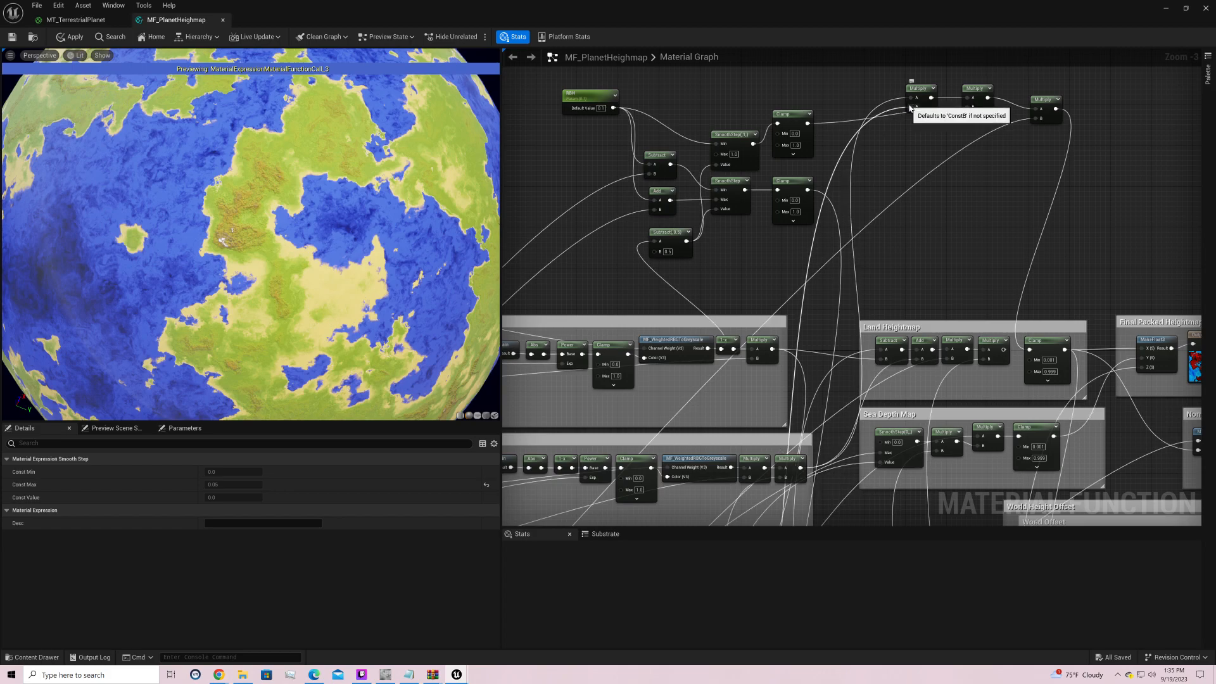
{"action": "right_click_drag", "start_coordinate": [910, 124], "coordinate": [987, 7]}
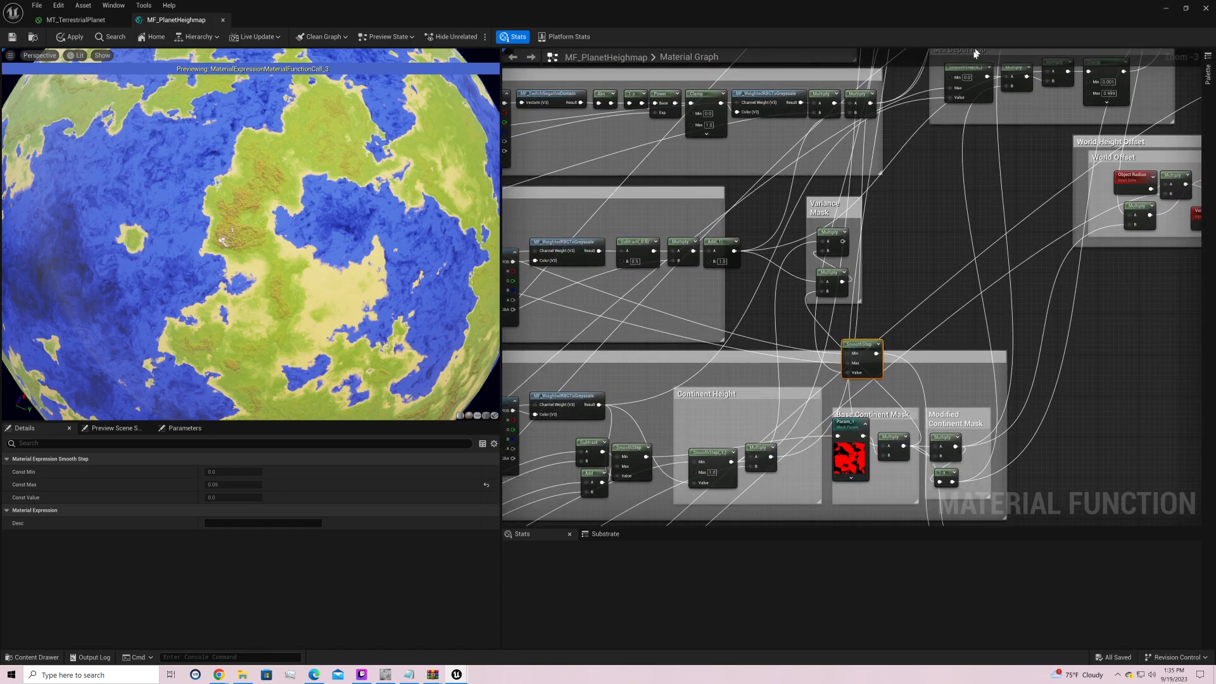
{"action": "left_click_drag", "start_coordinate": [770, 457], "coordinate": [983, 186]}
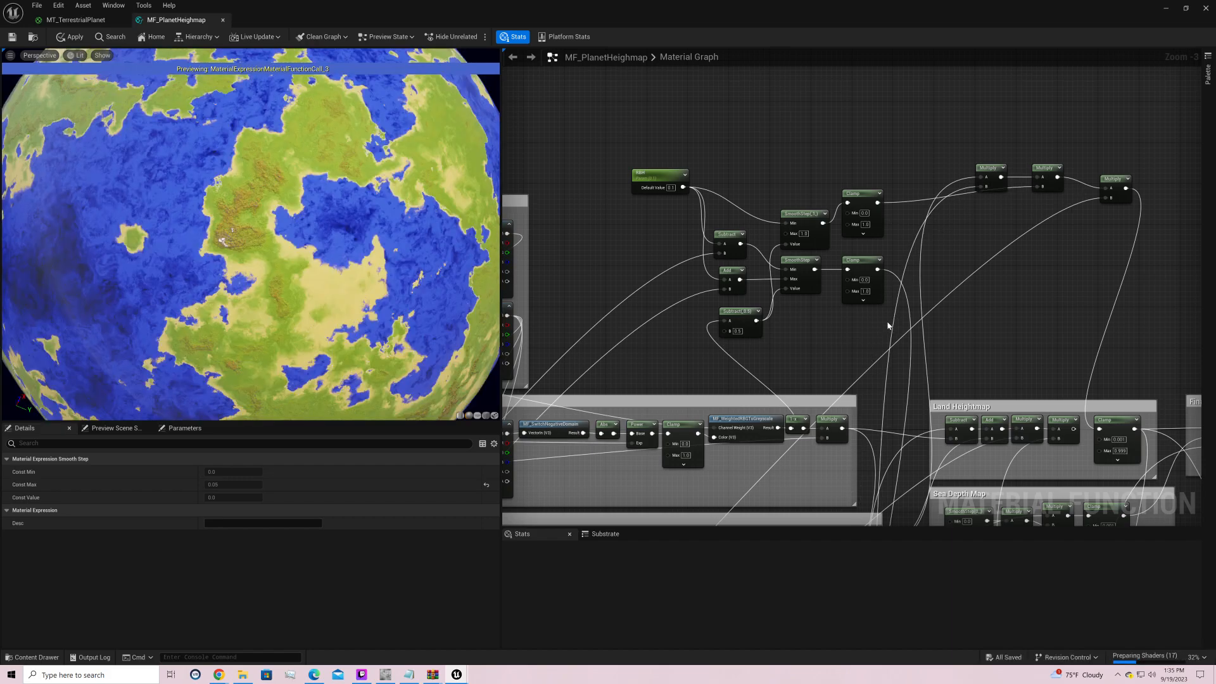
Step: Try Continent Multiplier default values of 1 and 4, and set the parameter to 5
{"action": "right_click_drag", "start_coordinate": [887, 323], "coordinate": [1070, 176]}
{"action": "right_click_drag", "start_coordinate": [697, 311], "coordinate": [1094, 184]}
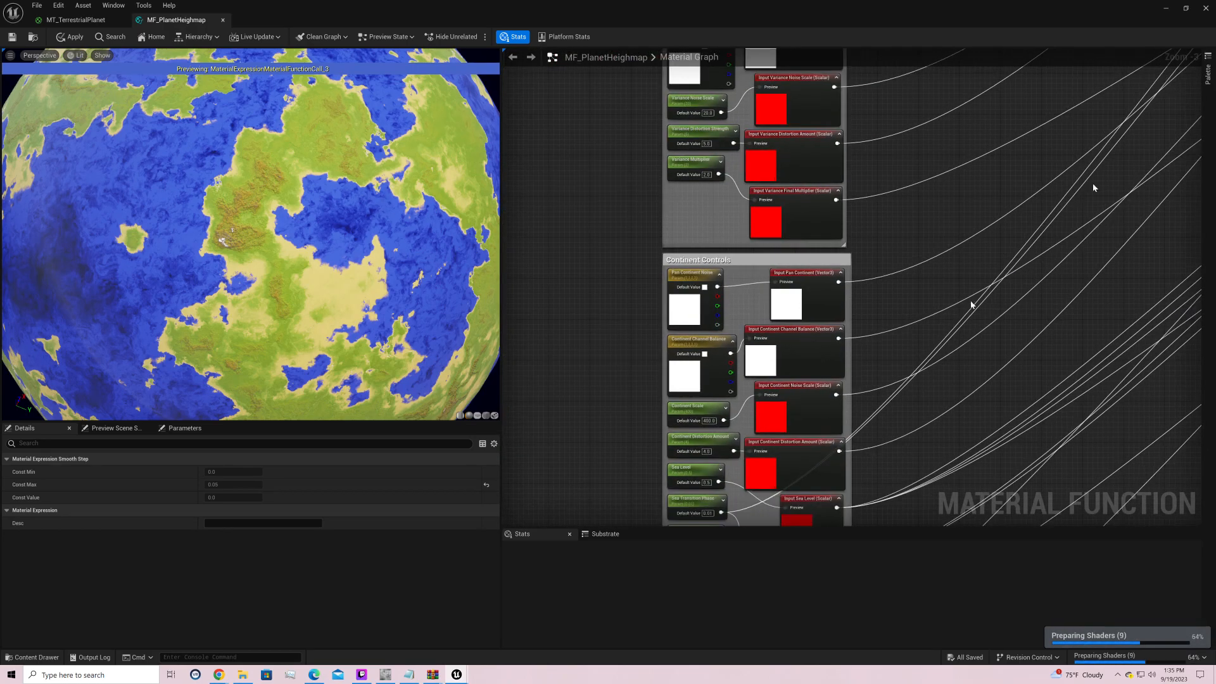
{"action": "right_click_drag", "start_coordinate": [951, 329], "coordinate": [979, 183]}
{"action": "left_click", "coordinate": [761, 365]}
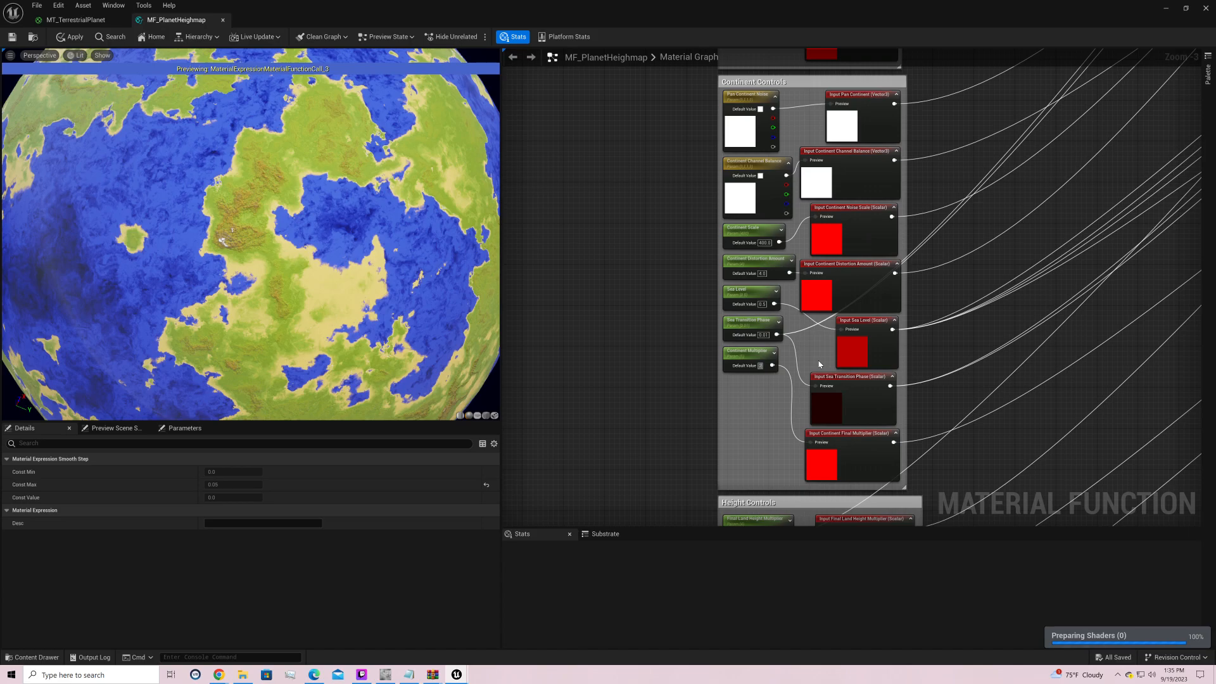
{"action": "type", "text": "1"}
{"action": "key", "text": "Return"}
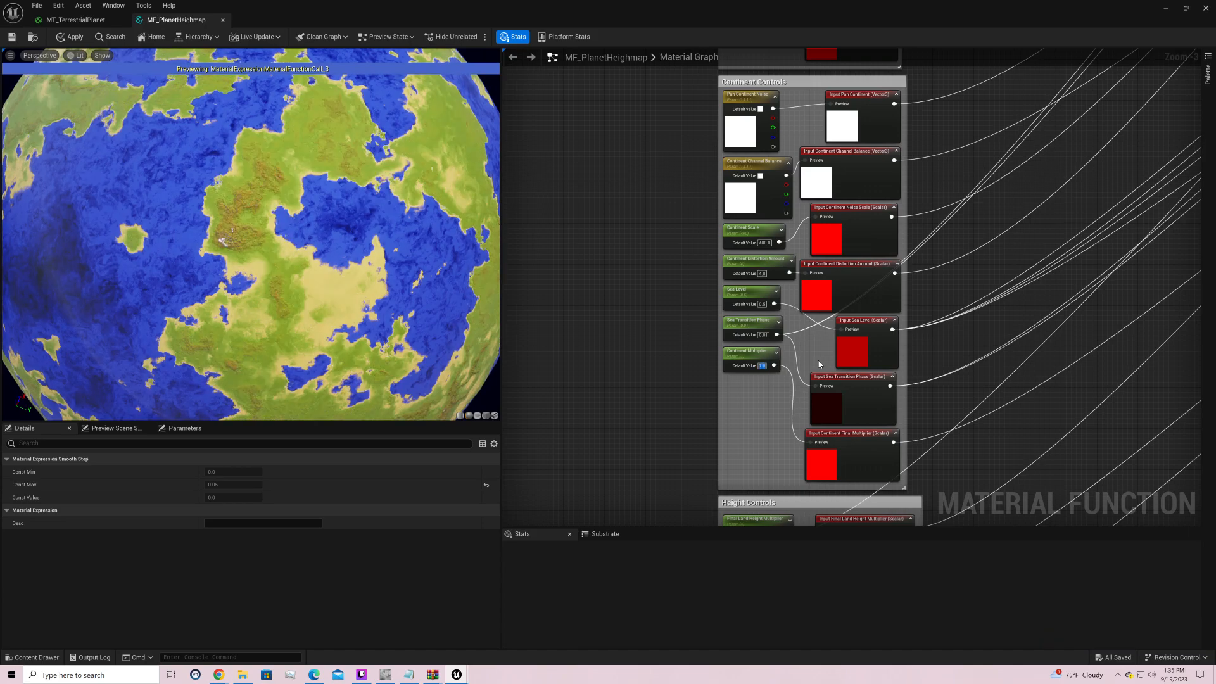
{"action": "type", "text": "4"}
{"action": "key", "text": "Return"}
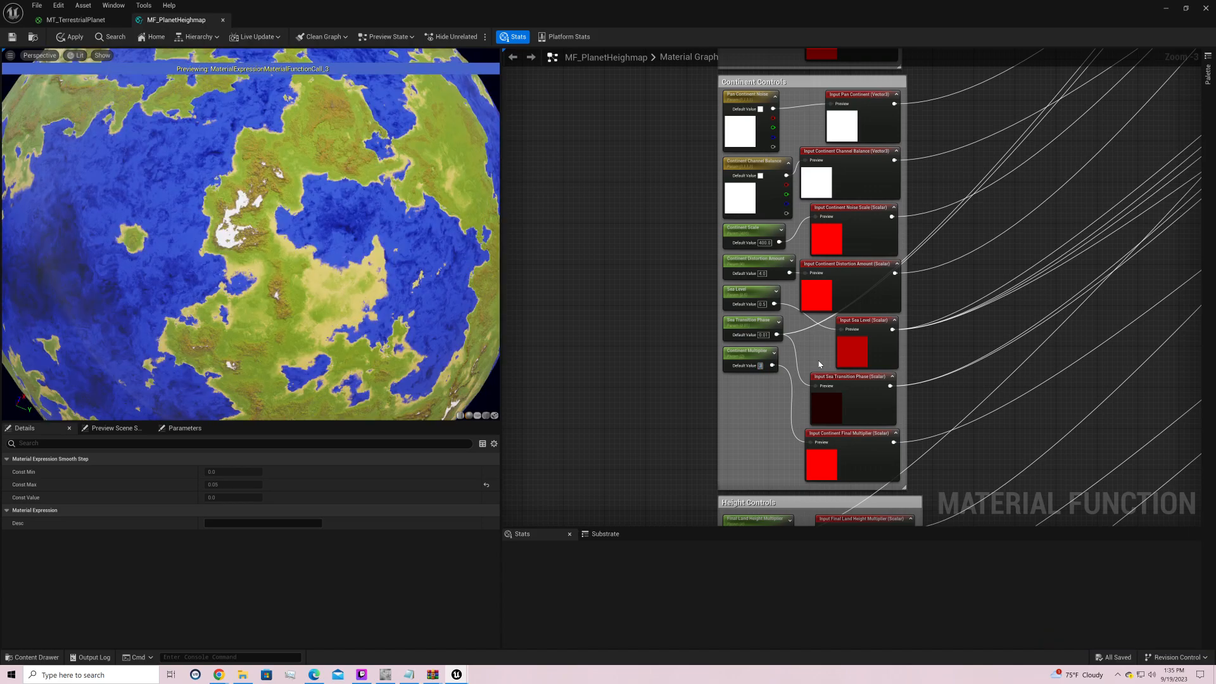
{"action": "type", "text": "5"}
{"action": "key", "text": "Return"}
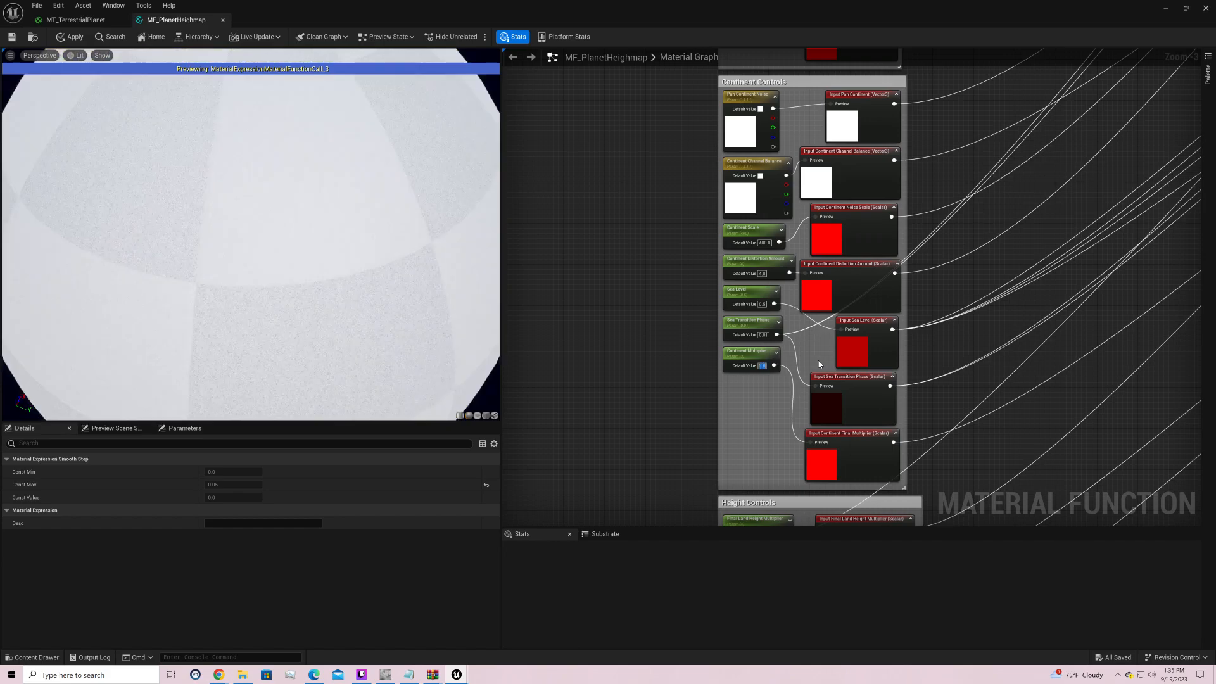
Step: Try a Variance Multiplier default value of 2 in the Variance Controls, and set it to 3
{"action": "right_click_drag", "start_coordinate": [1059, 376], "coordinate": [1016, 136]}
{"action": "right_click_drag", "start_coordinate": [986, 179], "coordinate": [850, 373]}
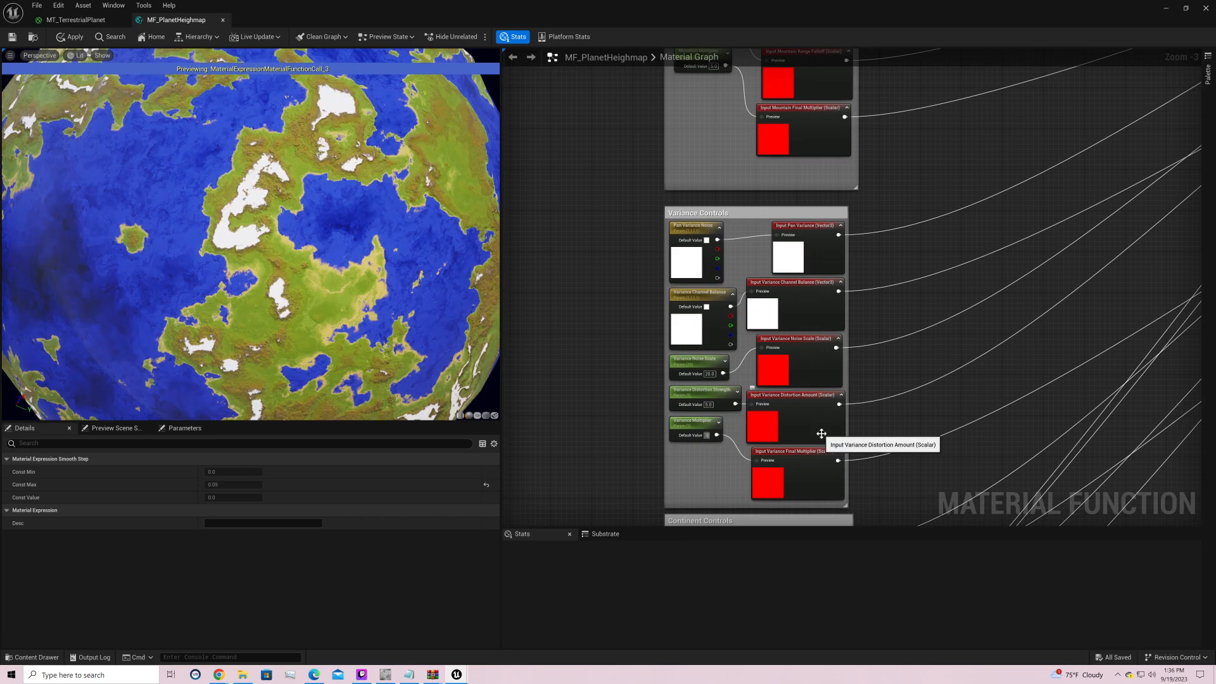
{"action": "key", "text": "Return"}
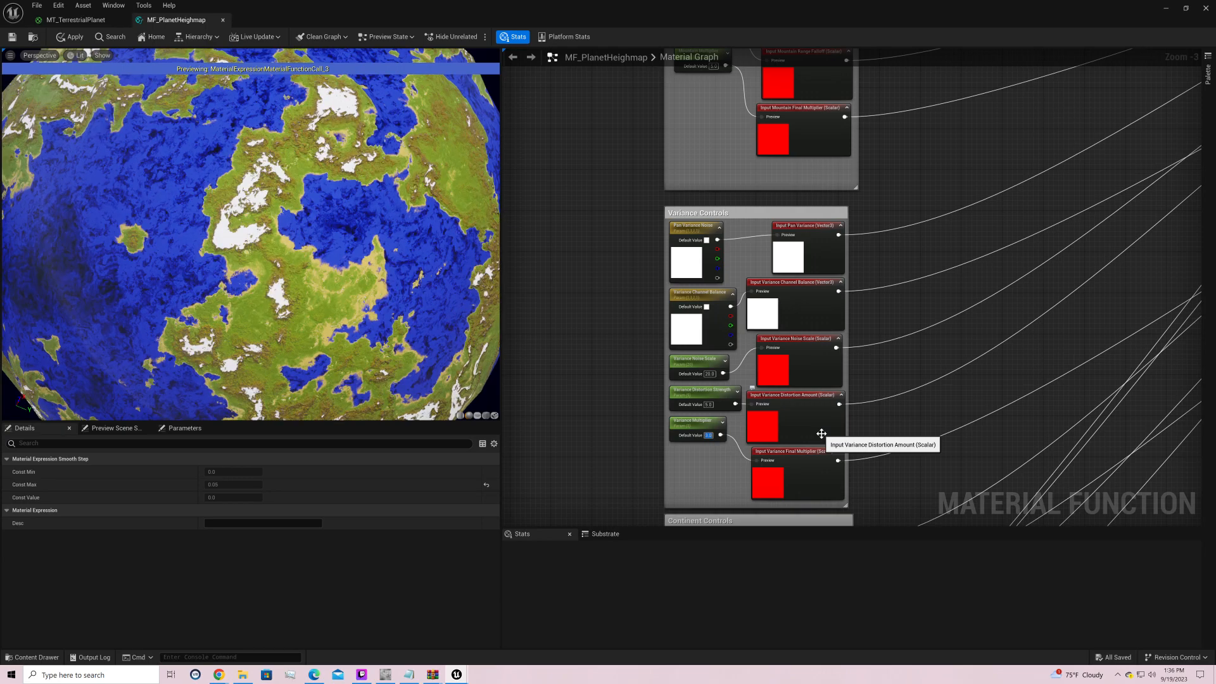
{"action": "type", "text": "2"}
{"action": "key", "text": "Return"}
{"action": "type", "text": "3"}
{"action": "key", "text": "Return"}
Step: Try a Mountain Multiplier default value of 2 in the Mountain Controls, and set it to 1
{"action": "right_click_drag", "start_coordinate": [991, 291], "coordinate": [969, 530]}
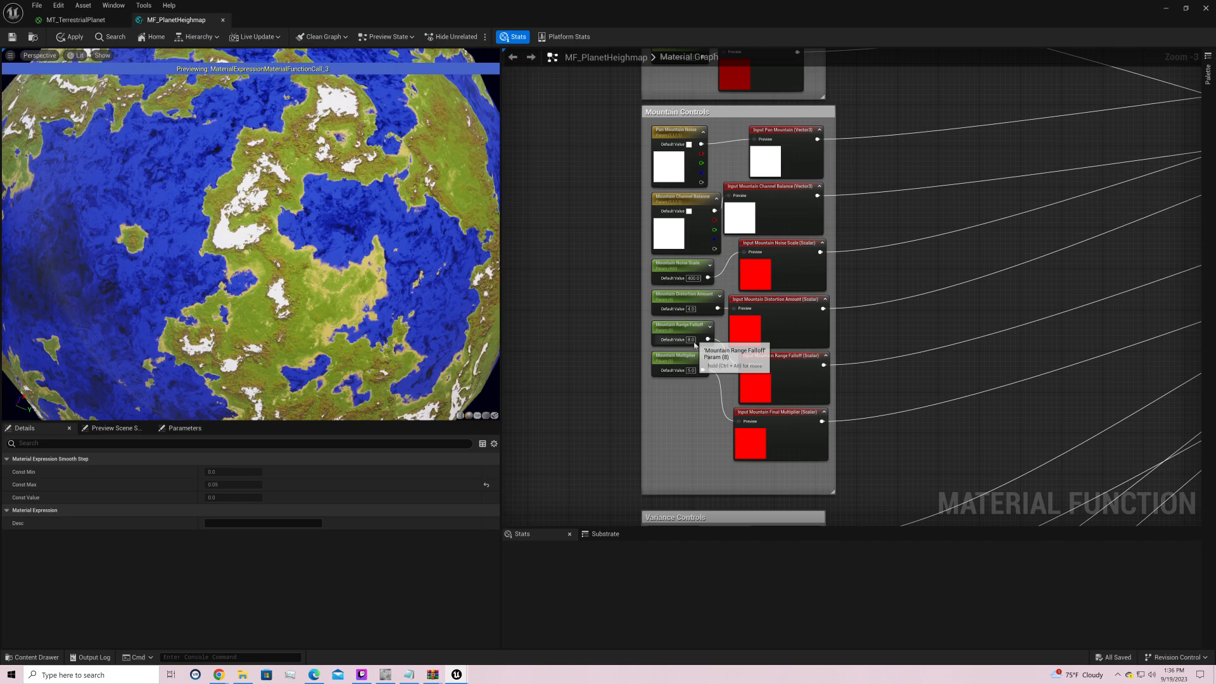
{"action": "left_click", "coordinate": [693, 373]}
{"action": "type", "text": "2"}
{"action": "key", "text": "Return"}
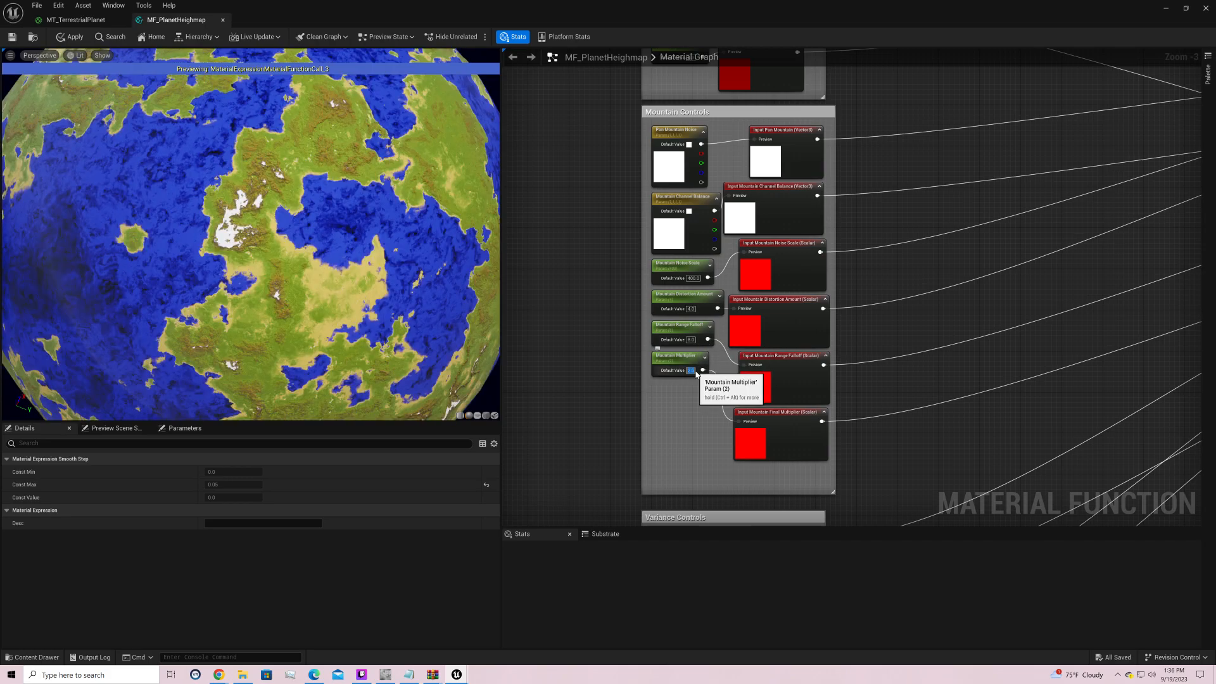
{"action": "type", "text": "1"}
{"action": "key", "text": "Return"}
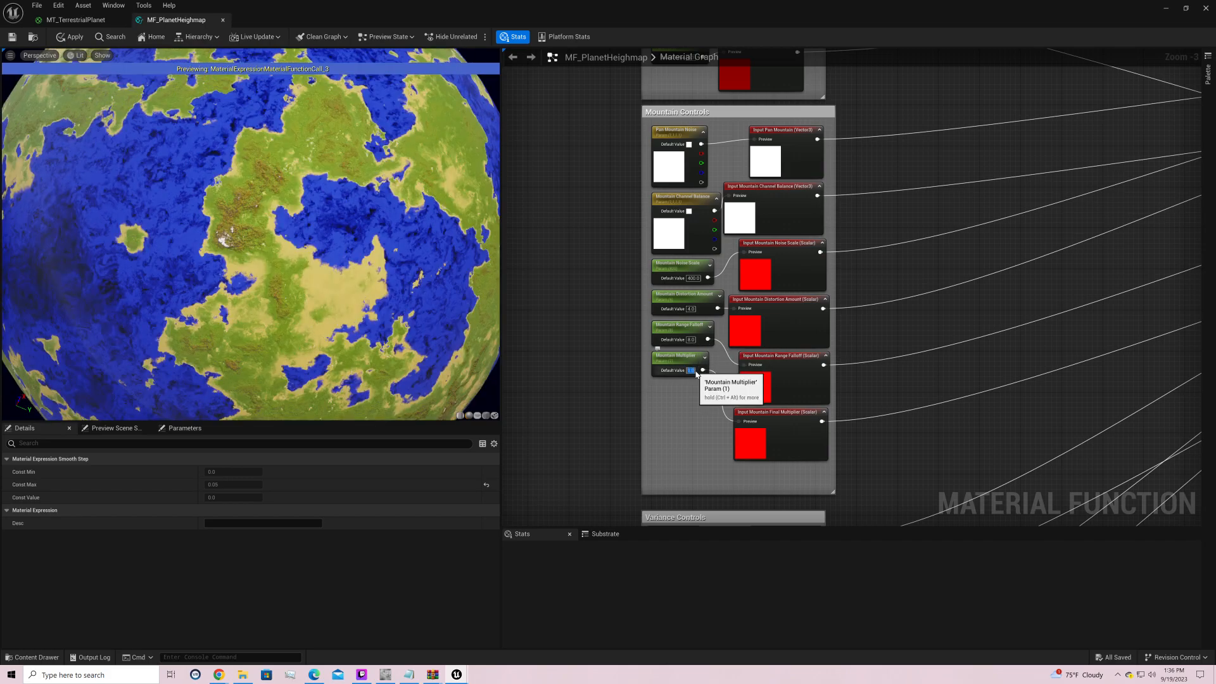
Step: Raise the Continent Multiplier default value to 6 and on to 8 in the Continent Controls
{"action": "right_click_drag", "start_coordinate": [971, 435], "coordinate": [1015, 171]}
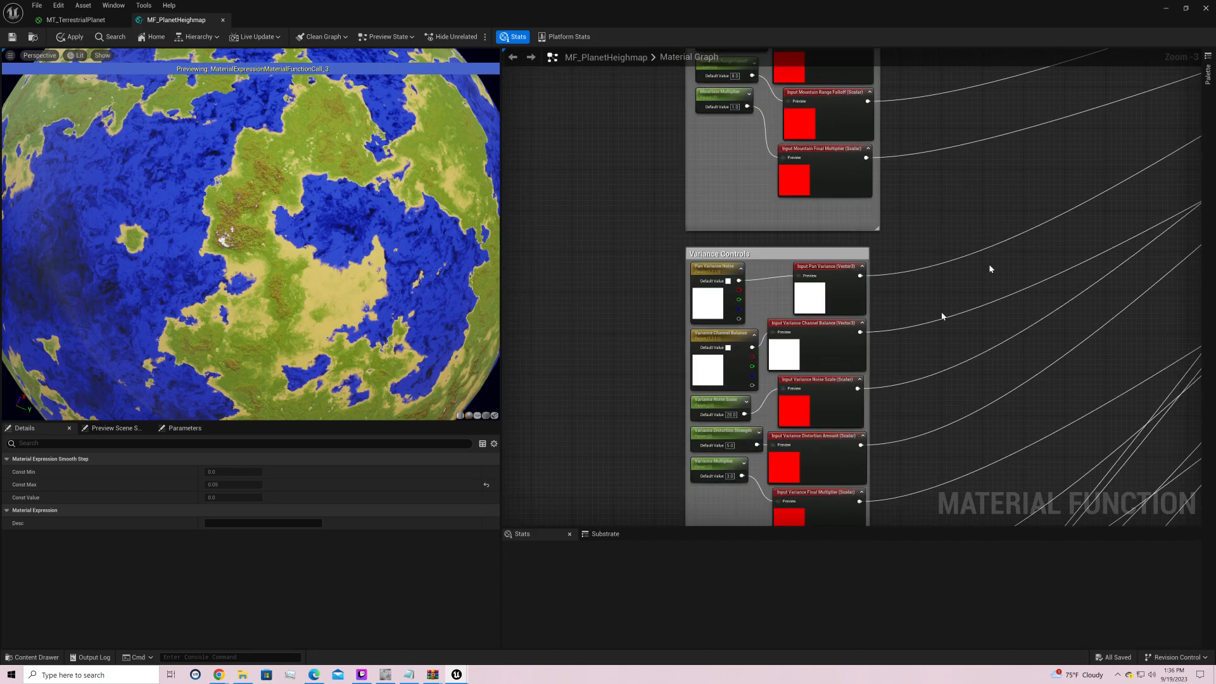
{"action": "right_click_drag", "start_coordinate": [990, 269], "coordinate": [964, 51]}
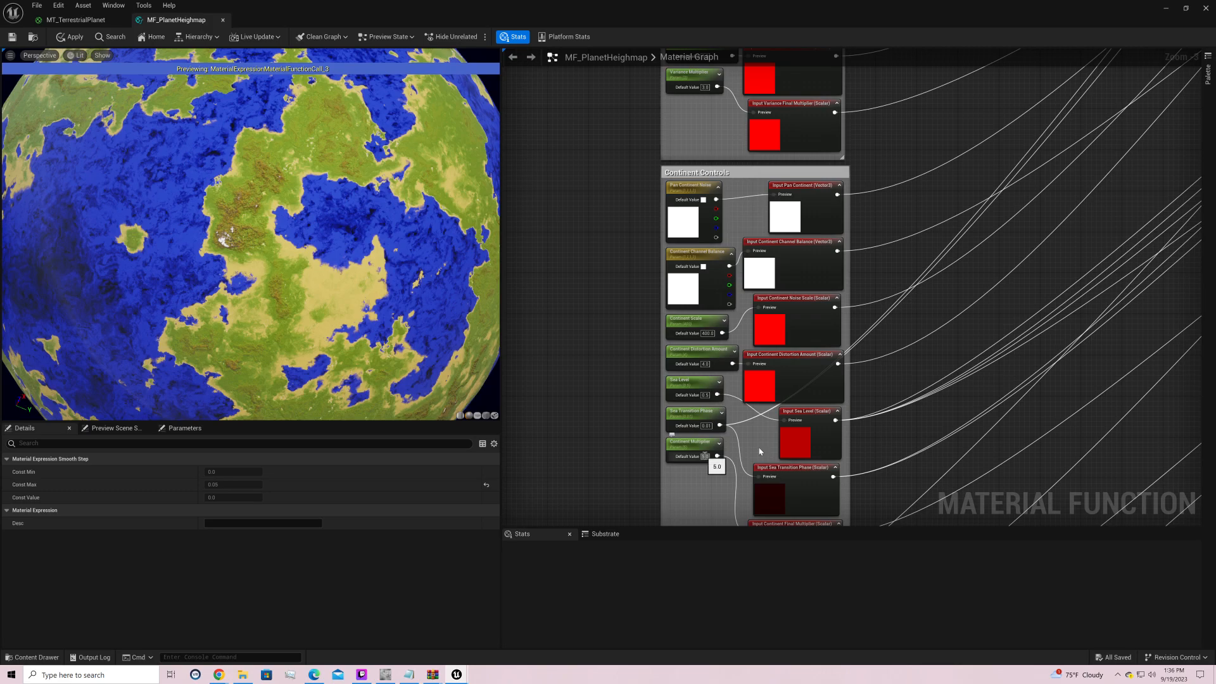
{"action": "left_click", "coordinate": [705, 456]}
{"action": "type", "text": "6"}
{"action": "key", "text": "Return"}
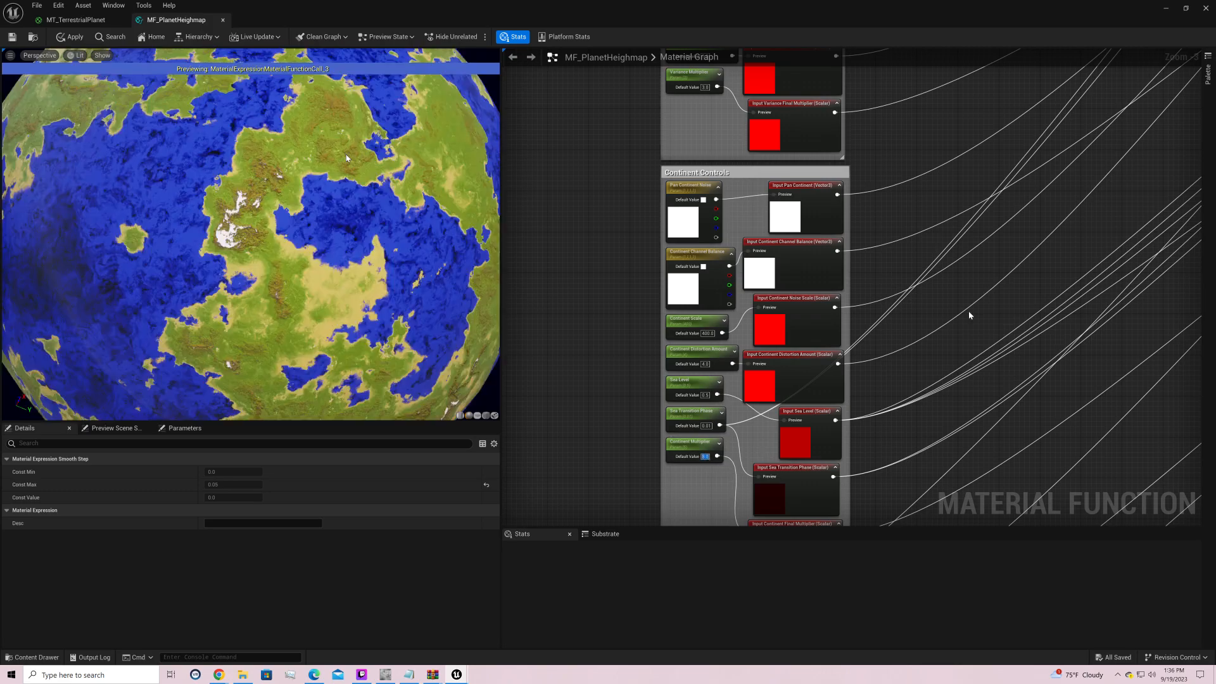
{"action": "type", "text": "8"}
{"action": "key", "text": "Return"}
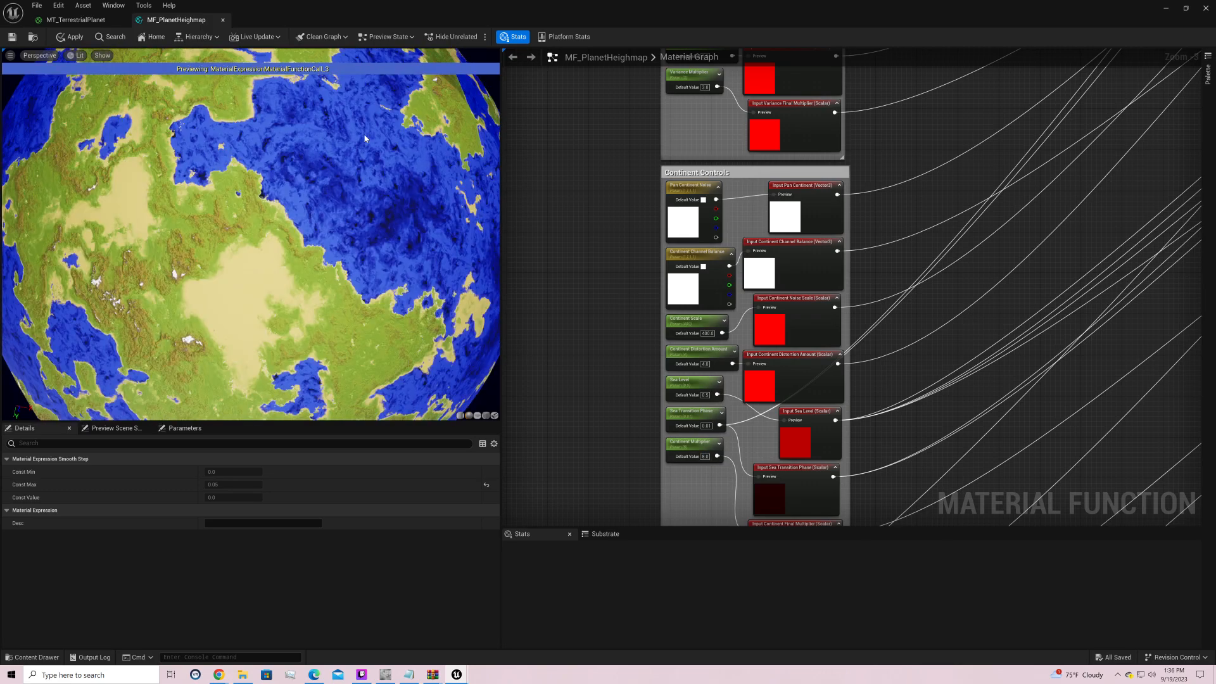
Step: Examine the continents, mountains and seas on the planet preview from several angles and distances
{"action": "mouse_move", "coordinate": [364, 139]}
{"action": "left_mouse_down"}
{"action": "mouse_move", "coordinate": [295, 138]}
{"action": "mouse_move", "coordinate": [292, 149]}
{"action": "mouse_move", "coordinate": [367, 137]}
{"action": "left_mouse_up"}
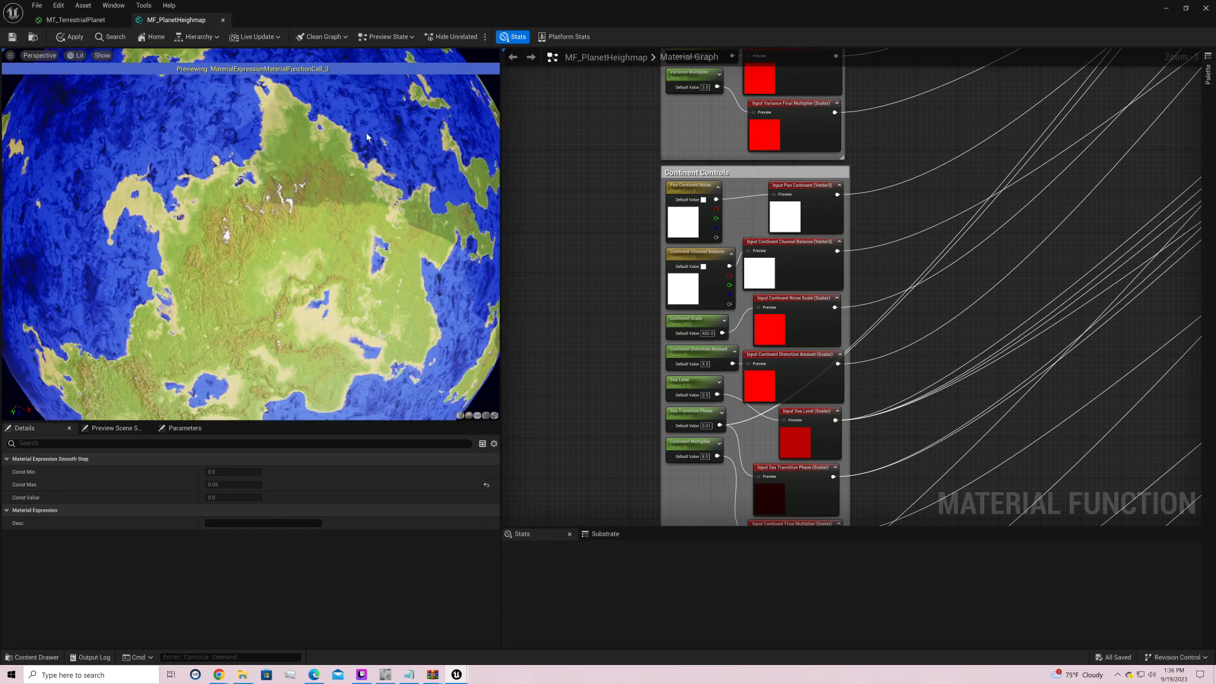
{"action": "scroll", "coordinate": [367, 137], "scroll_direction": "up", "scroll_amount": 5}
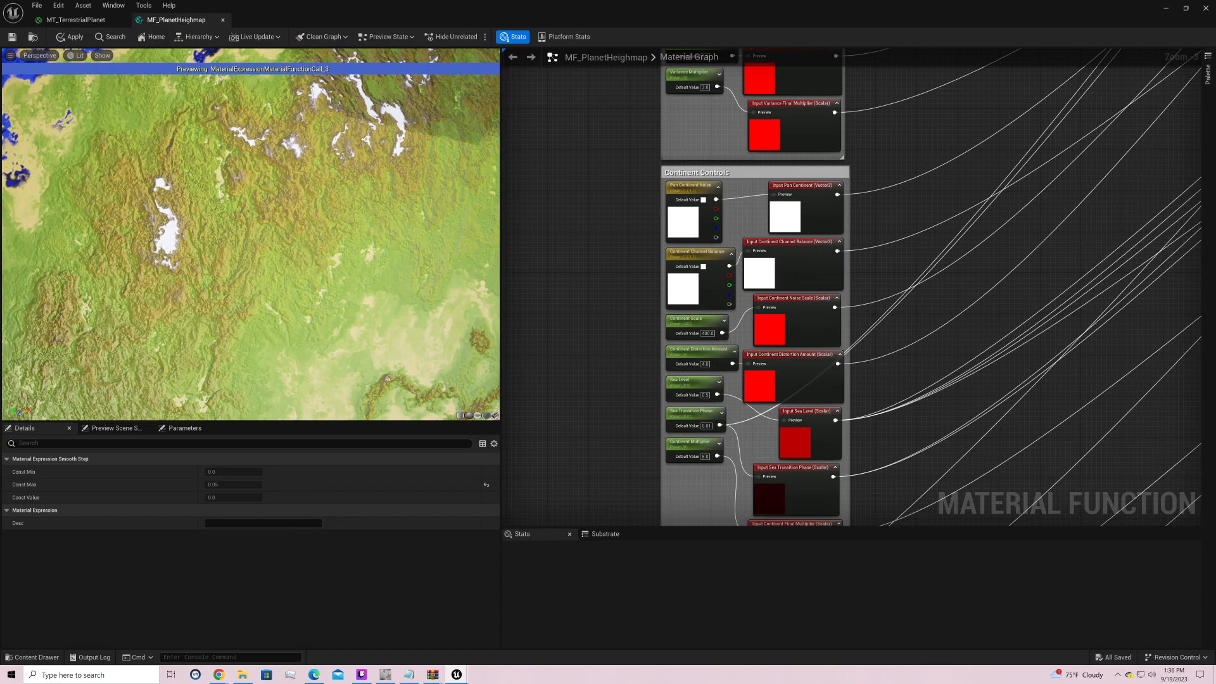
{"action": "left_click_drag", "start_coordinate": [367, 137], "coordinate": [460, 210]}
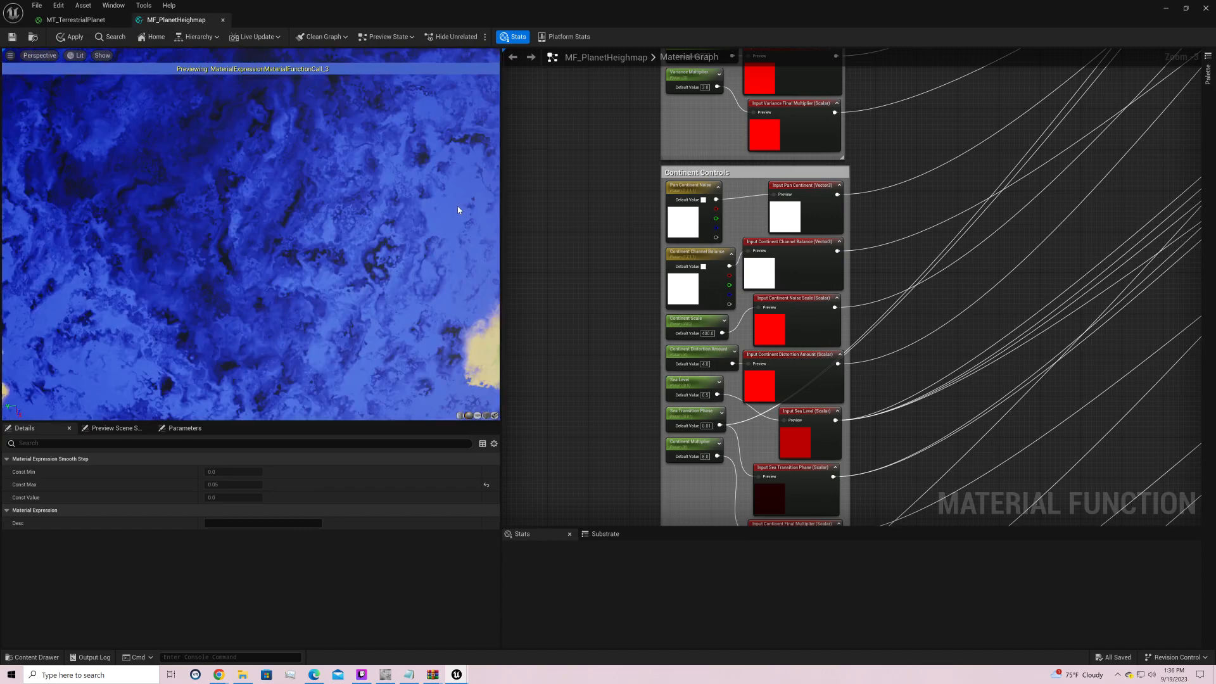
{"action": "scroll", "coordinate": [453, 205], "scroll_direction": "down", "scroll_amount": 8}
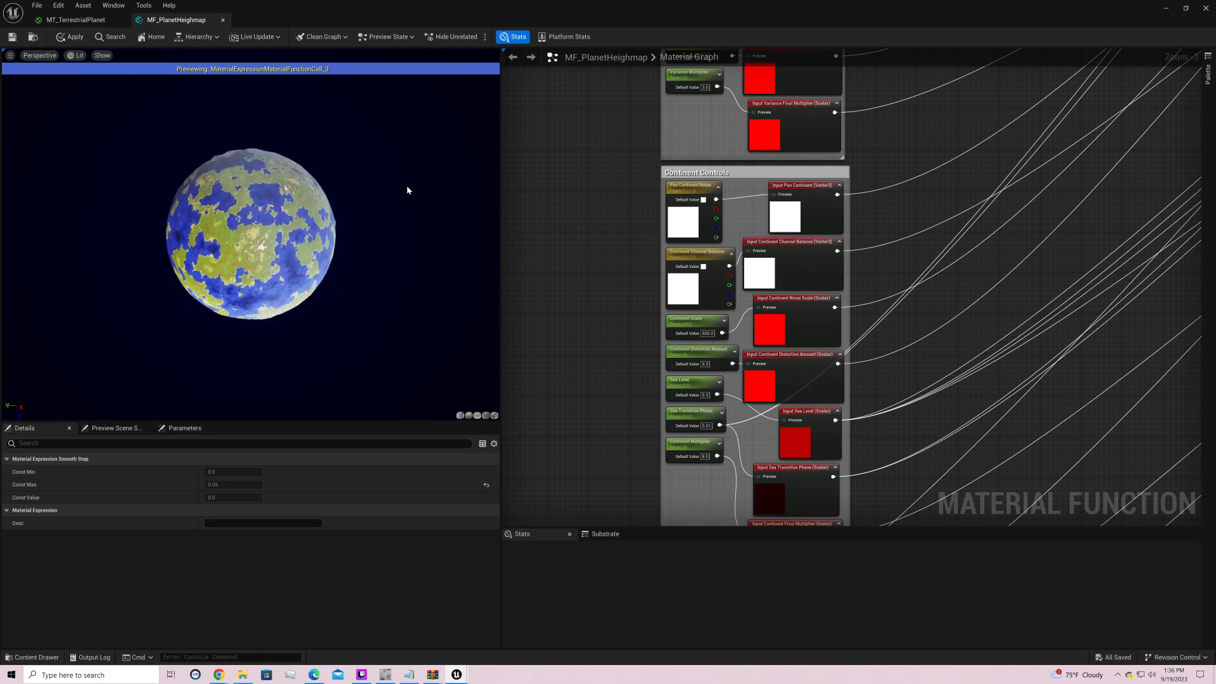
{"action": "right_click_drag", "start_coordinate": [407, 187], "coordinate": [446, 234]}
{"action": "scroll", "coordinate": [356, 171], "scroll_direction": "up", "scroll_amount": 5}
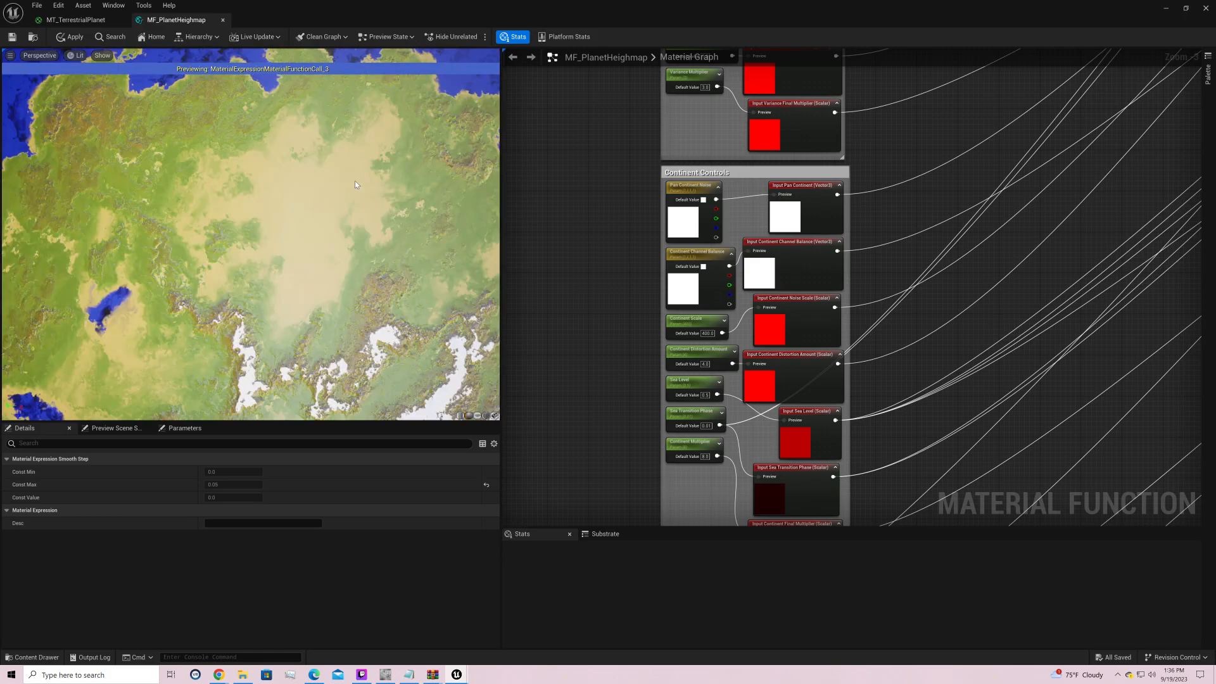
{"action": "left_click_drag", "start_coordinate": [354, 181], "coordinate": [291, 163]}
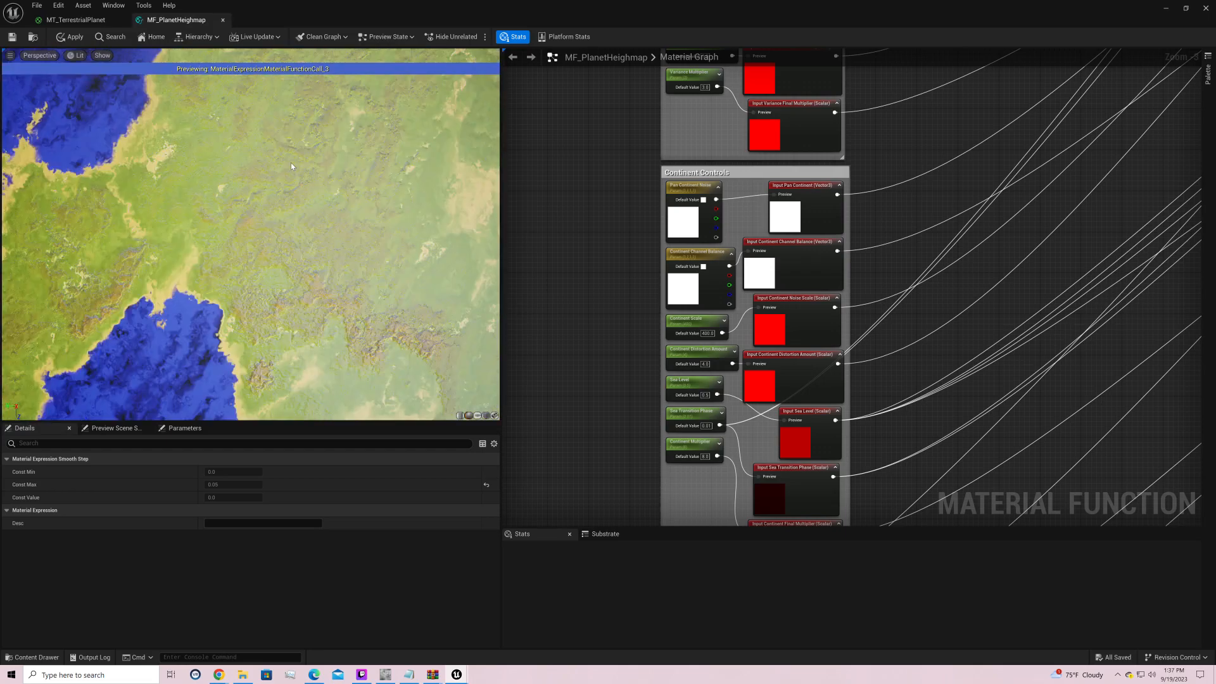
Step: Set the Continent Multiplier default value to 1 in the Continent Controls
{"action": "right_click_drag", "start_coordinate": [1011, 379], "coordinate": [868, 124]}
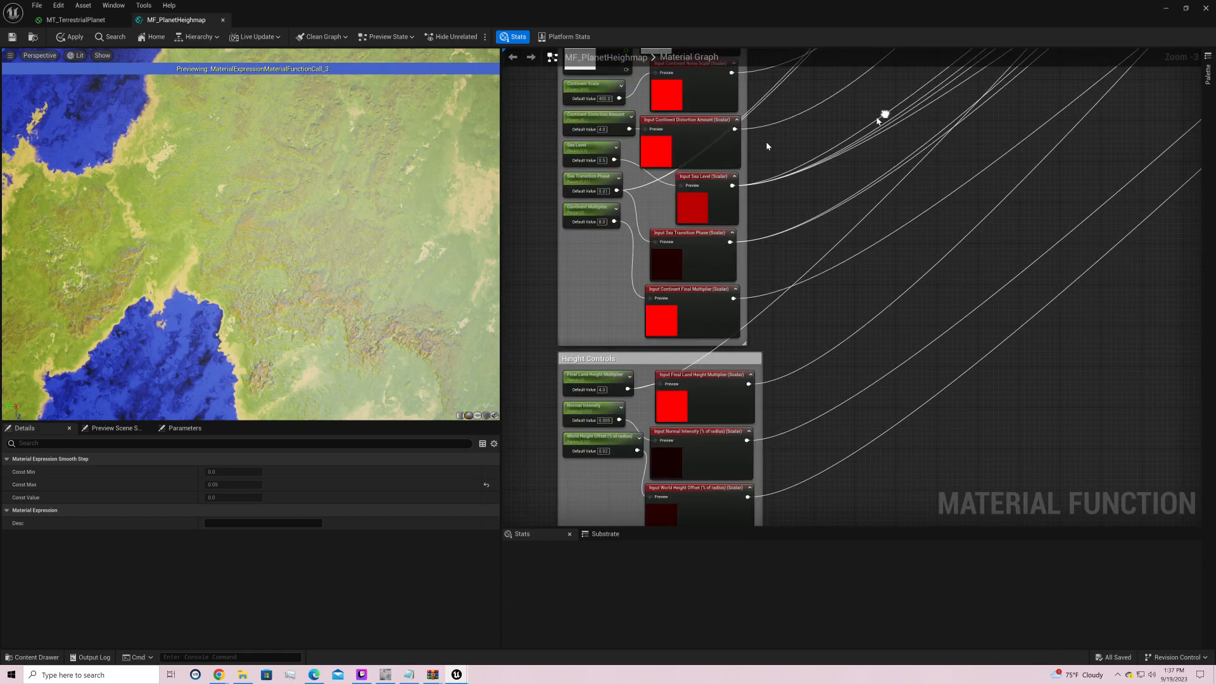
{"action": "left_click", "coordinate": [604, 221]}
{"action": "type", "text": "1"}
{"action": "key", "text": "Return"}
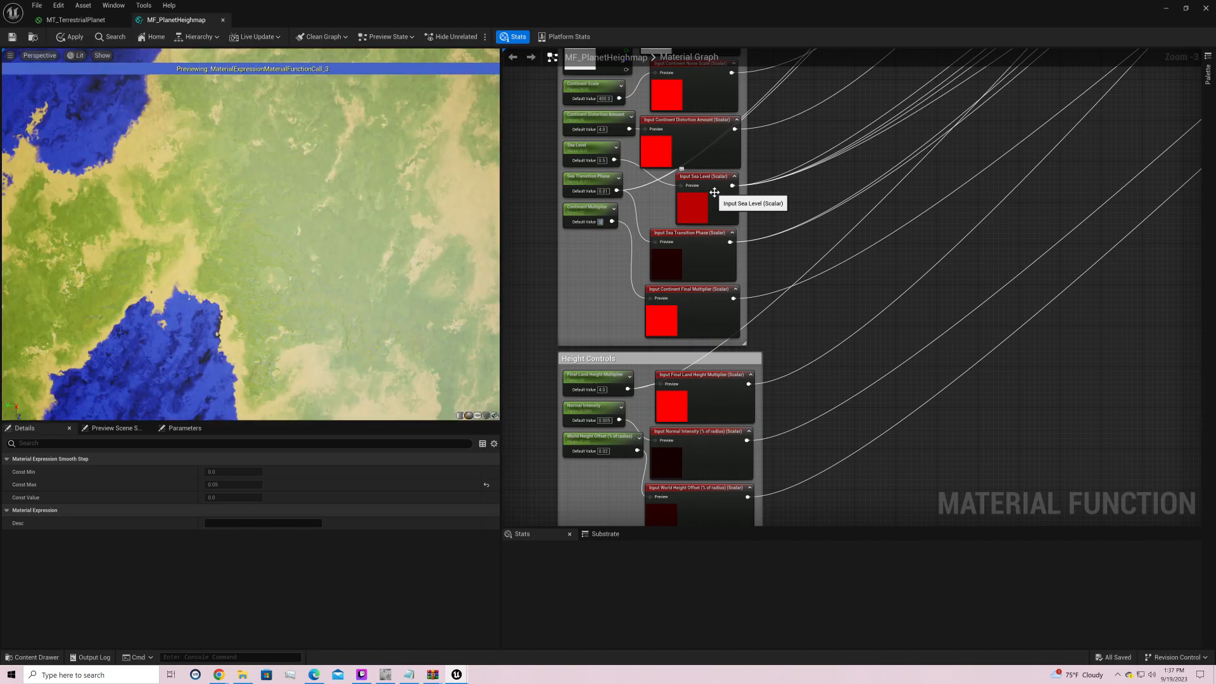
{"action": "key", "text": "Return"}
Step: Try Final Land Height Multiplier default values of 10 and 20 in the Height Controls, set it to 50, and inspect the planet
{"action": "right_click_drag", "start_coordinate": [767, 341], "coordinate": [760, 202]}
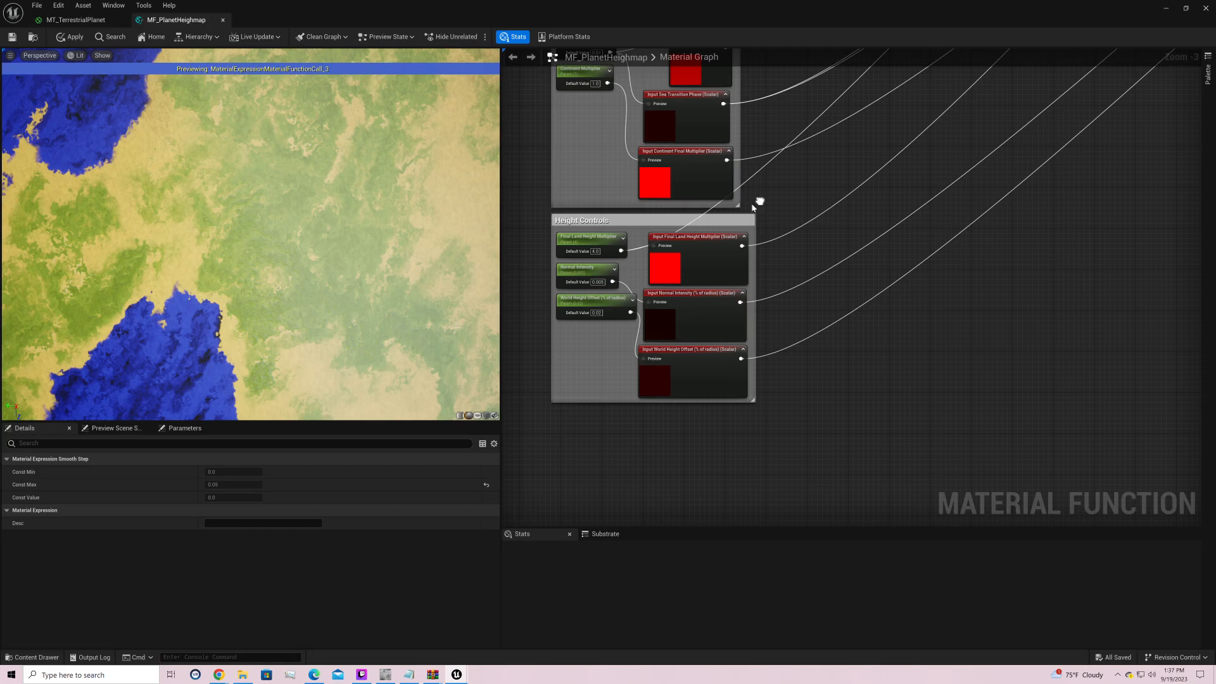
{"action": "type", "text": "10"}
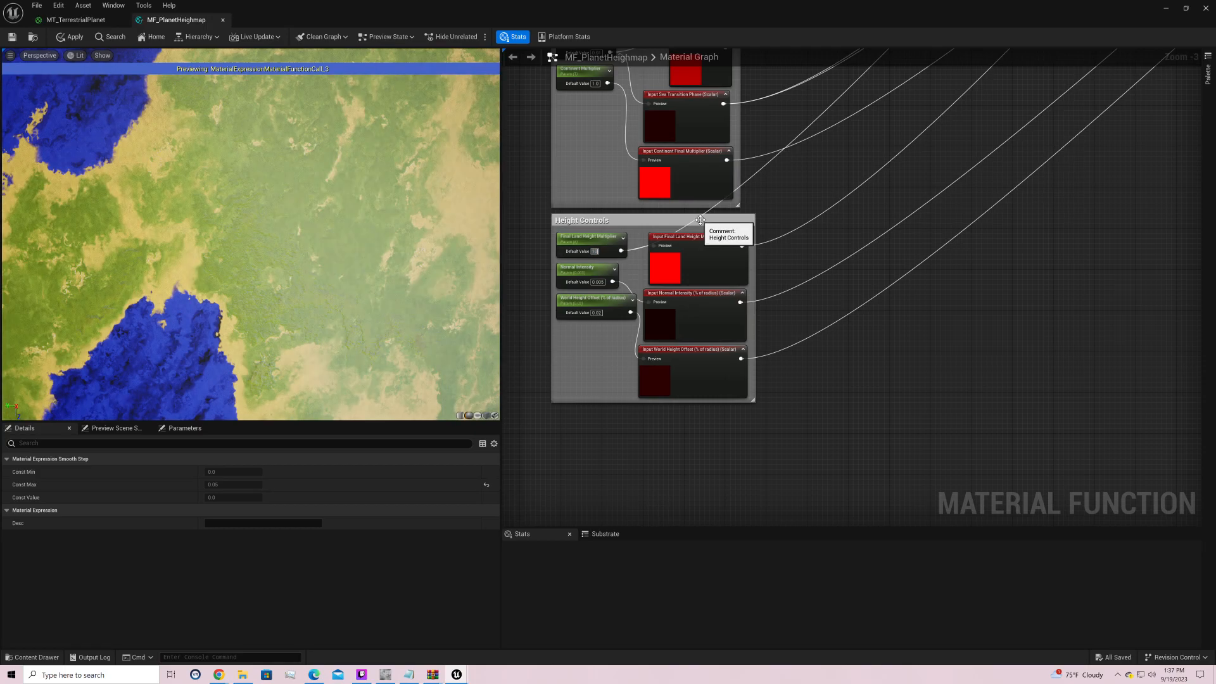
{"action": "key", "text": "Return"}
{"action": "type", "text": "20"}
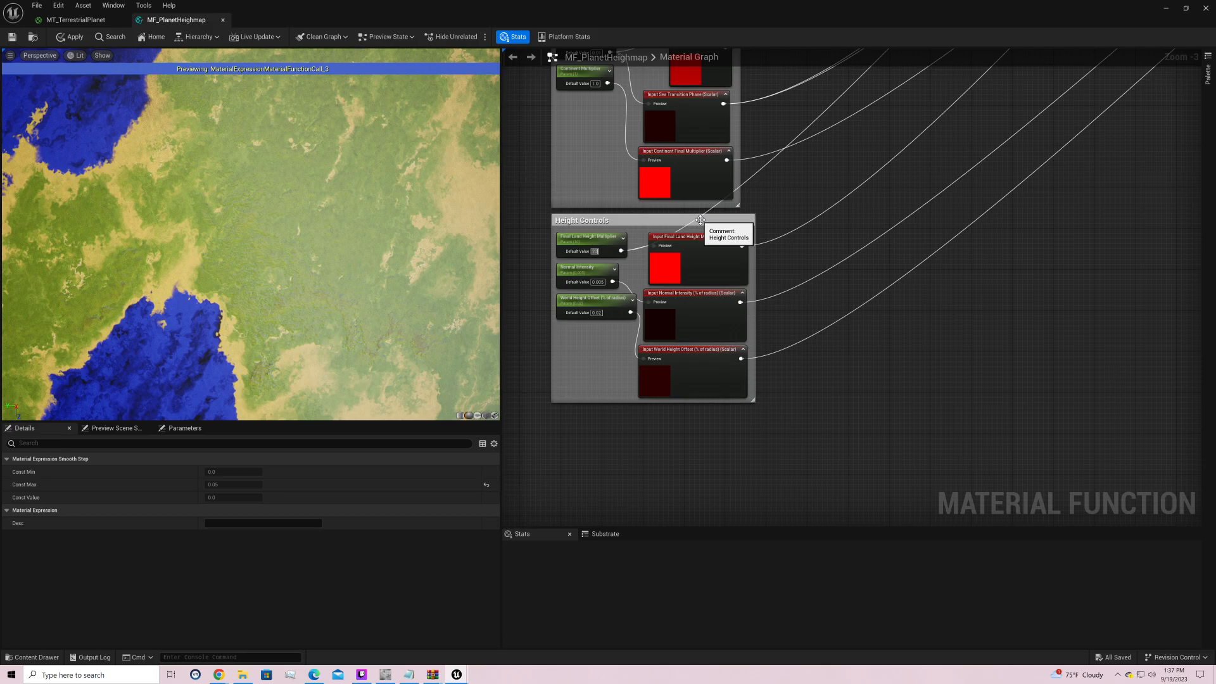
{"action": "type", "text": "0"}
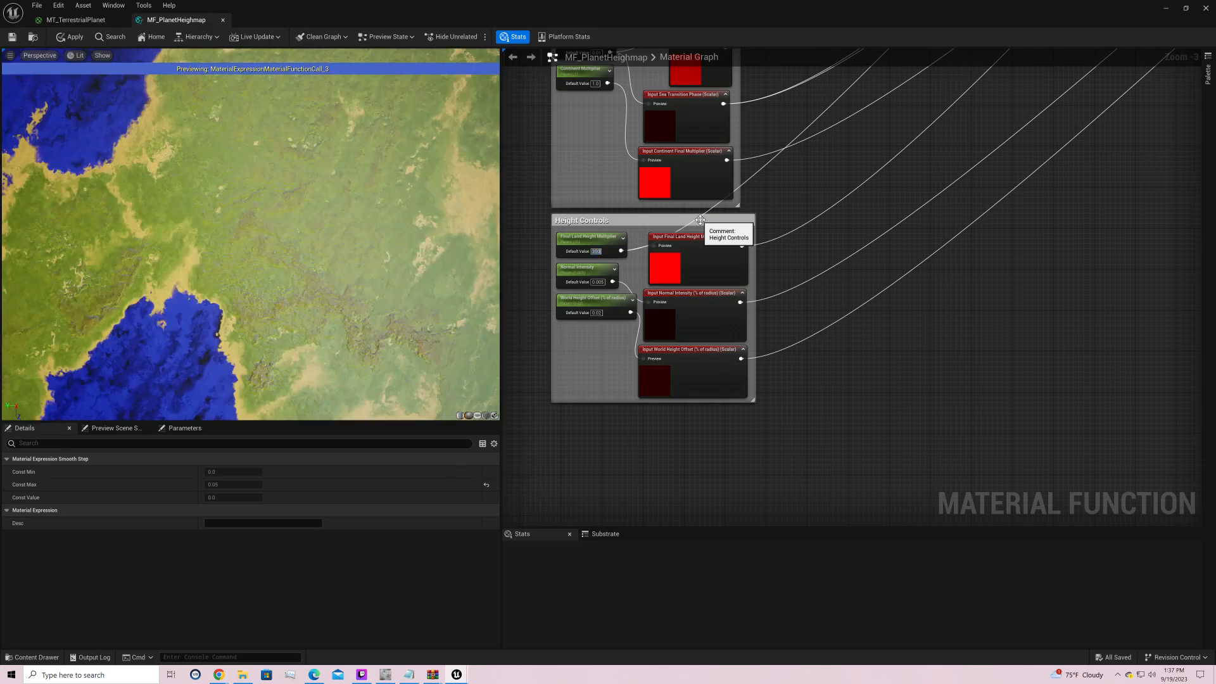
{"action": "key", "text": "Return"}
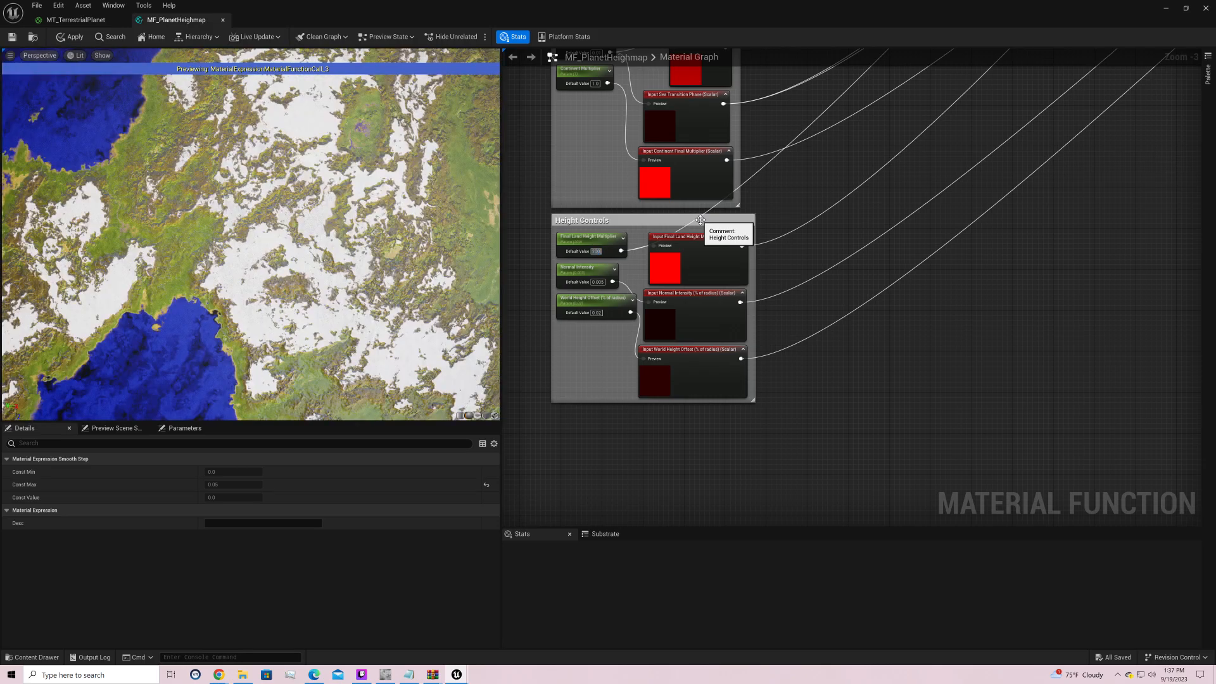
{"action": "type", "text": "50"}
{"action": "key", "text": "Return"}
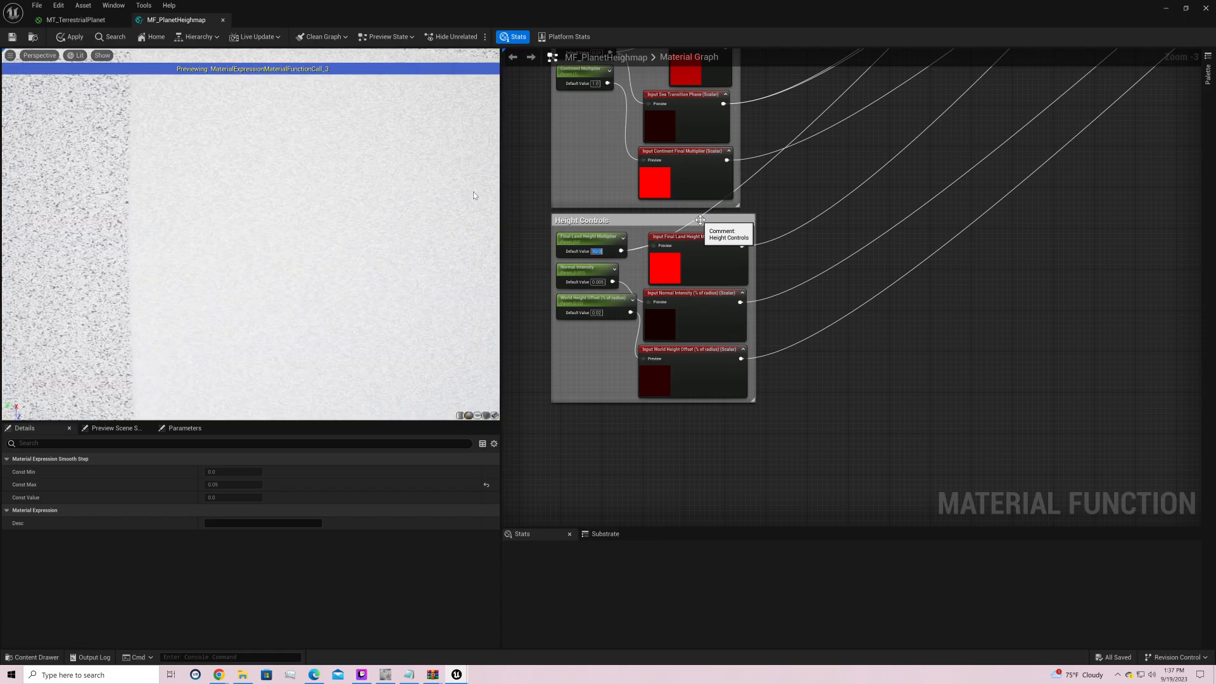
{"action": "left_click_drag", "start_coordinate": [251, 234], "coordinate": [420, 181]}
{"action": "scroll", "coordinate": [435, 197], "scroll_direction": "down", "scroll_amount": 5}
{"action": "scroll", "coordinate": [419, 181], "scroll_direction": "up", "scroll_amount": 5}
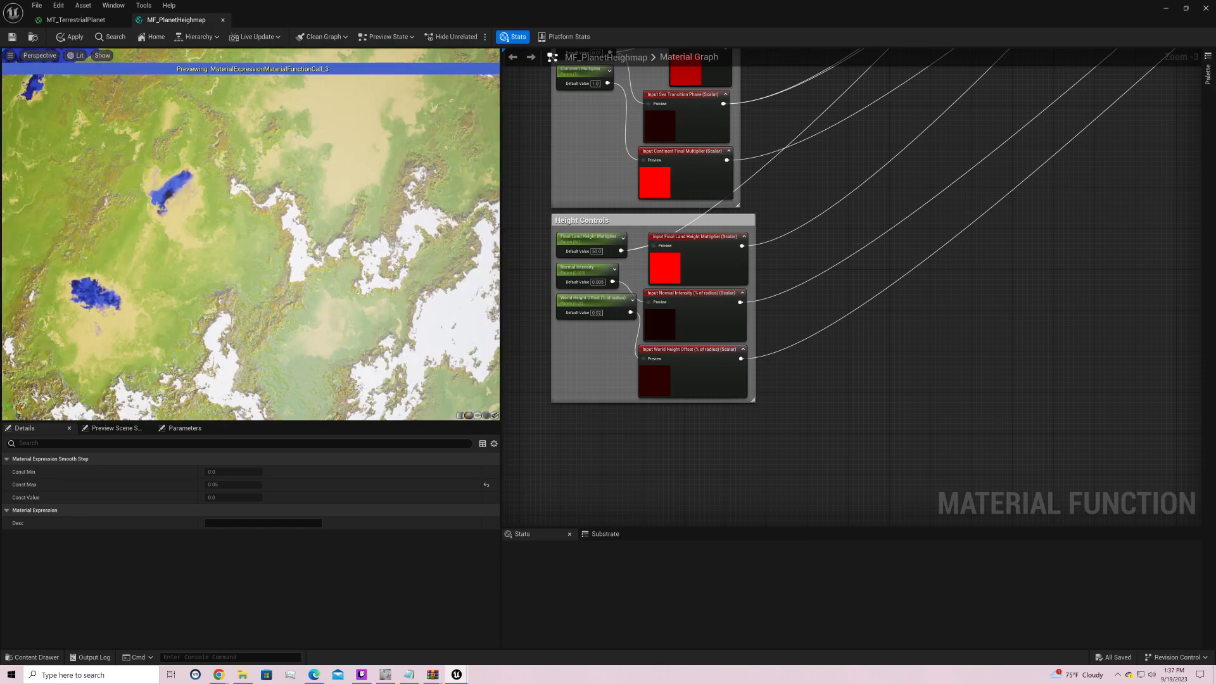
{"action": "left_click_drag", "start_coordinate": [419, 181], "coordinate": [423, 250]}
{"action": "scroll", "coordinate": [427, 244], "scroll_direction": "down", "scroll_amount": 5}
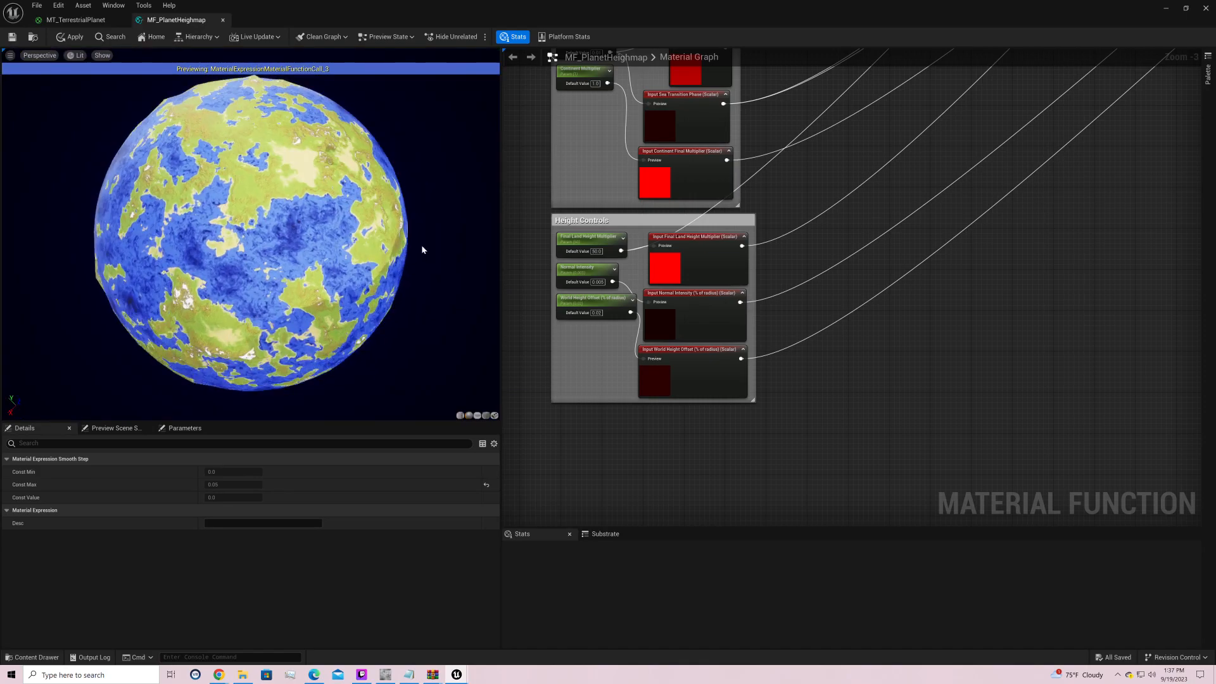
Step: Align the two SmoothStep and Clamp pairs above the Land Heightmap group in compact rows beside the 0.1 parameter node
{"action": "right_click_drag", "start_coordinate": [842, 209], "coordinate": [596, 477]}
{"action": "right_click_drag", "start_coordinate": [860, 315], "coordinate": [733, 483]}
{"action": "right_click_drag", "start_coordinate": [970, 247], "coordinate": [776, 479]}
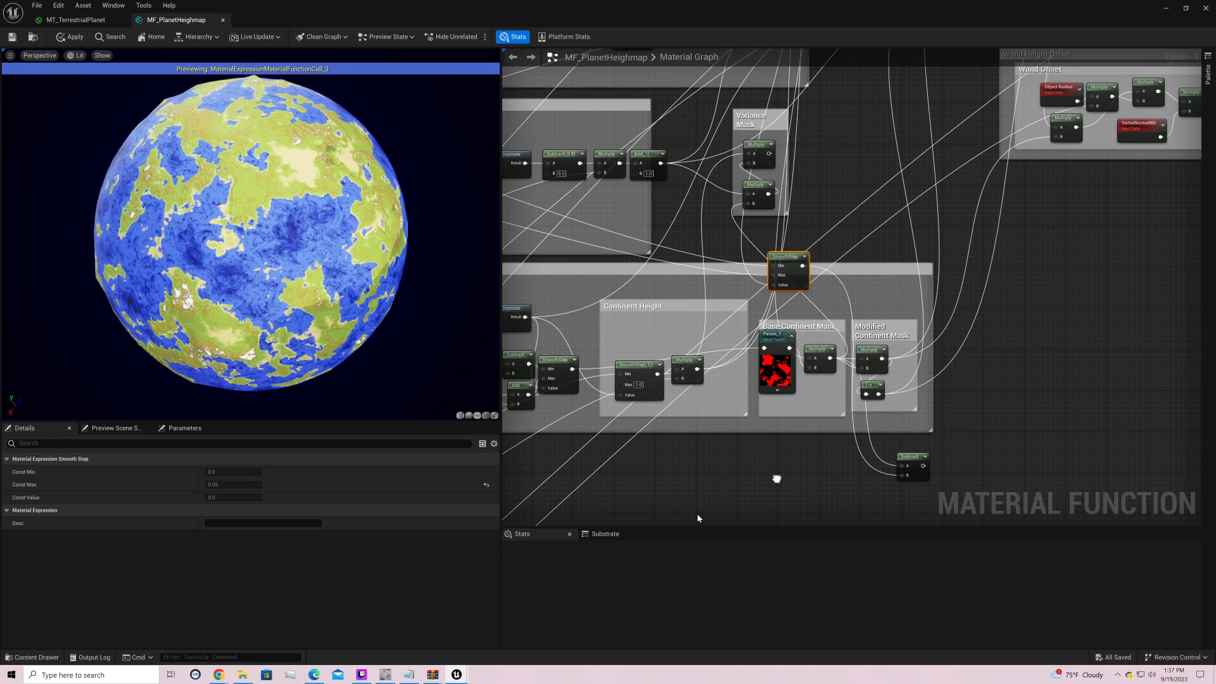
{"action": "right_click_drag", "start_coordinate": [697, 518], "coordinate": [530, 481]}
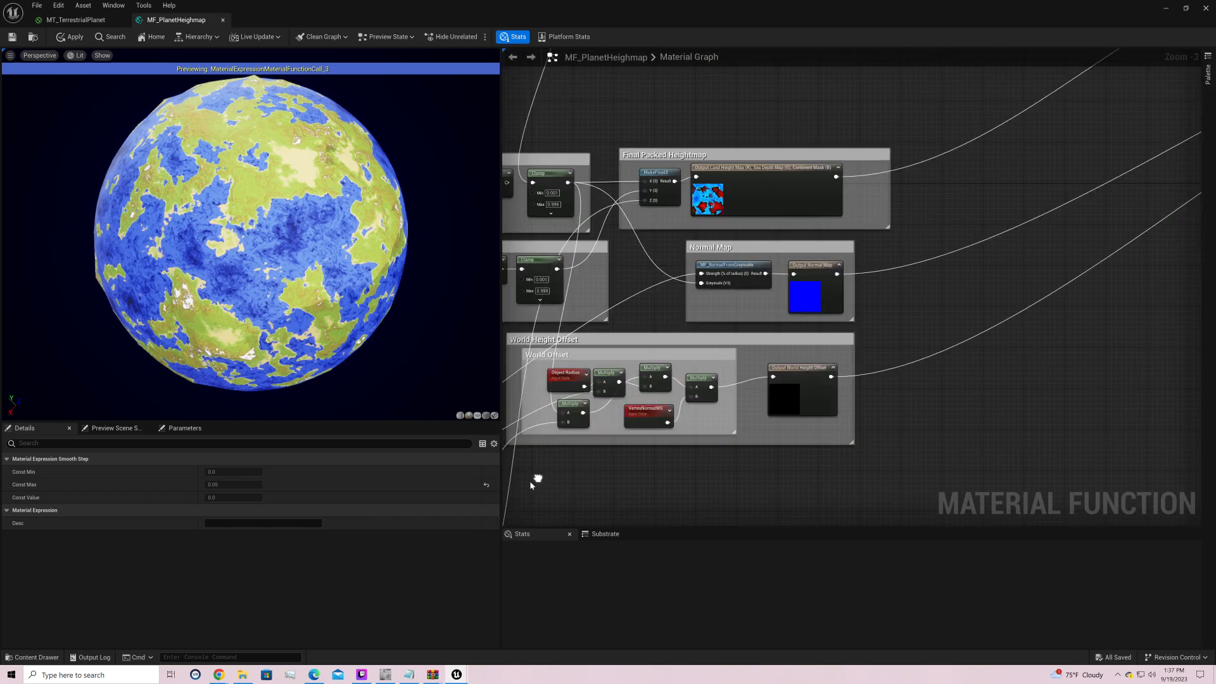
{"action": "right_click_drag", "start_coordinate": [669, 84], "coordinate": [1167, 315]}
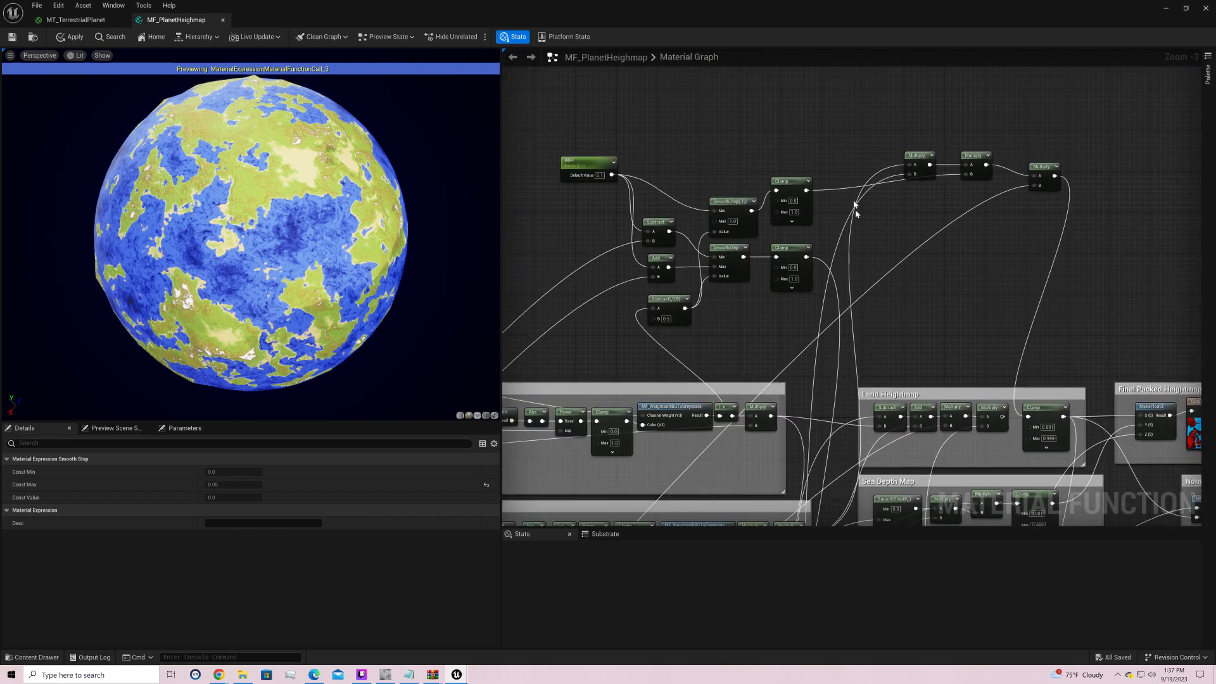
{"action": "left_click_drag", "start_coordinate": [739, 202], "coordinate": [725, 167]}
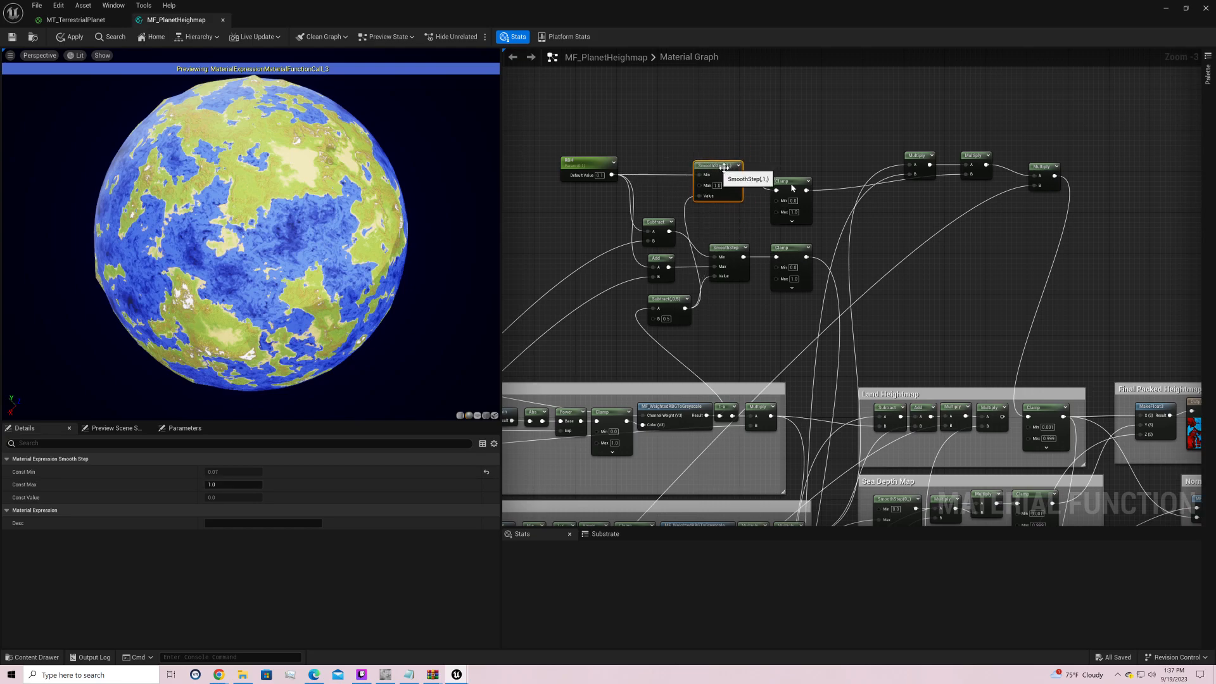
{"action": "left_click_drag", "start_coordinate": [792, 184], "coordinate": [766, 175]}
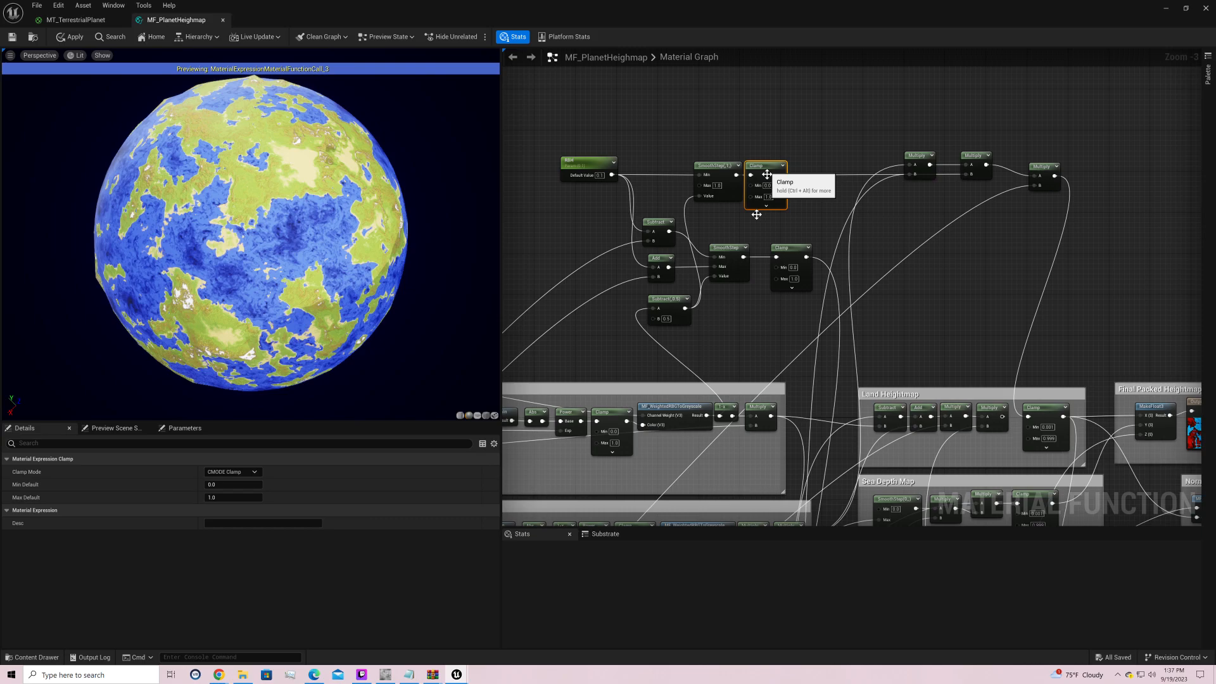
{"action": "left_click_drag", "start_coordinate": [793, 248], "coordinate": [769, 217]}
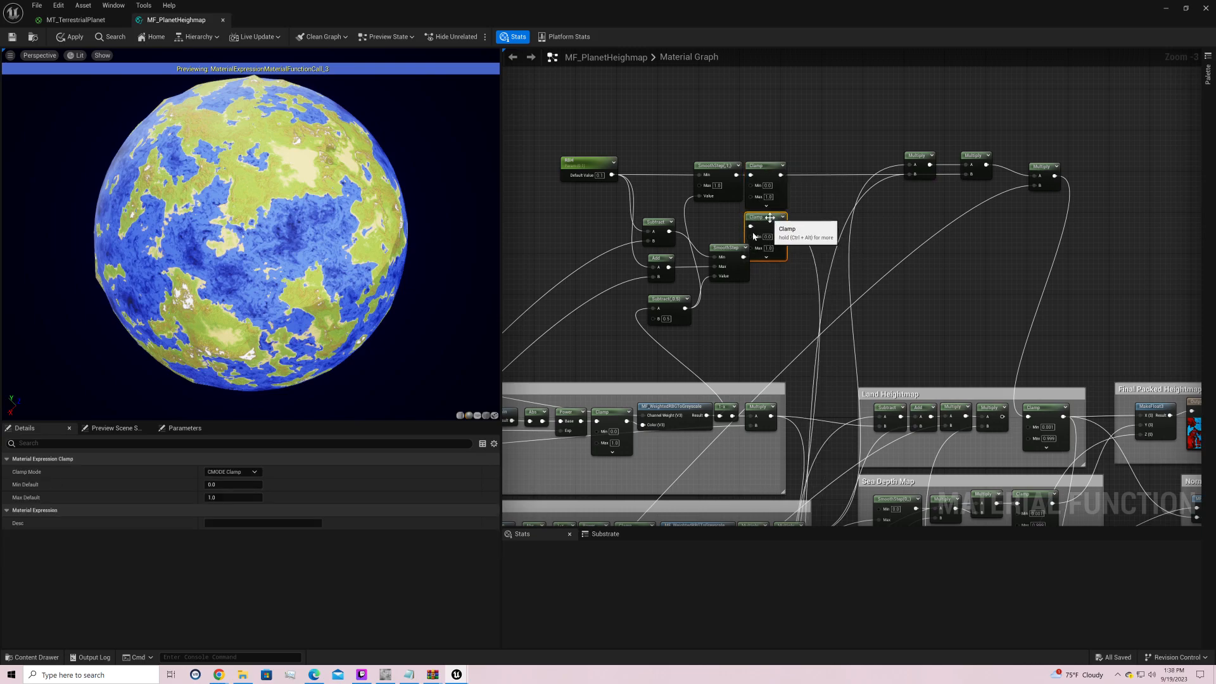
{"action": "left_click_drag", "start_coordinate": [729, 255], "coordinate": [719, 223]}
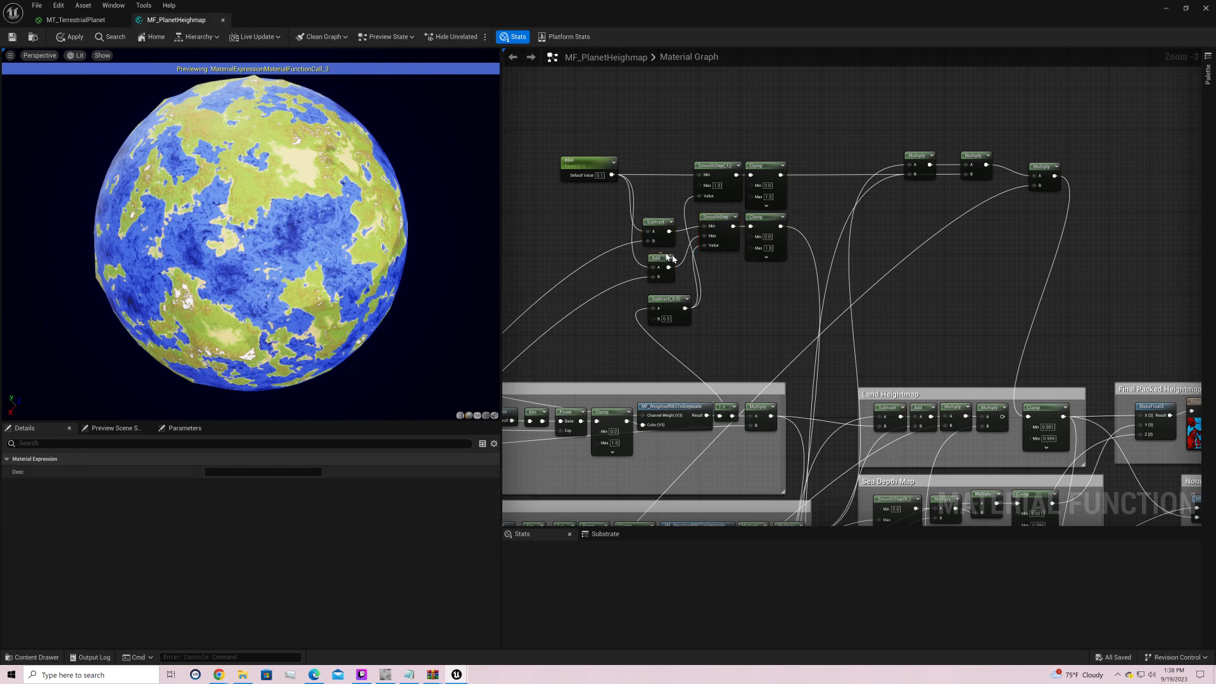
Step: Place the Subtract and Add nodes next to the lower SmoothStep, and the Subtract node with constant 0.5 beneath the 0.1 parameter
{"action": "left_click", "coordinate": [662, 227]}
{"action": "left_click_drag", "start_coordinate": [664, 228], "coordinate": [680, 247]}
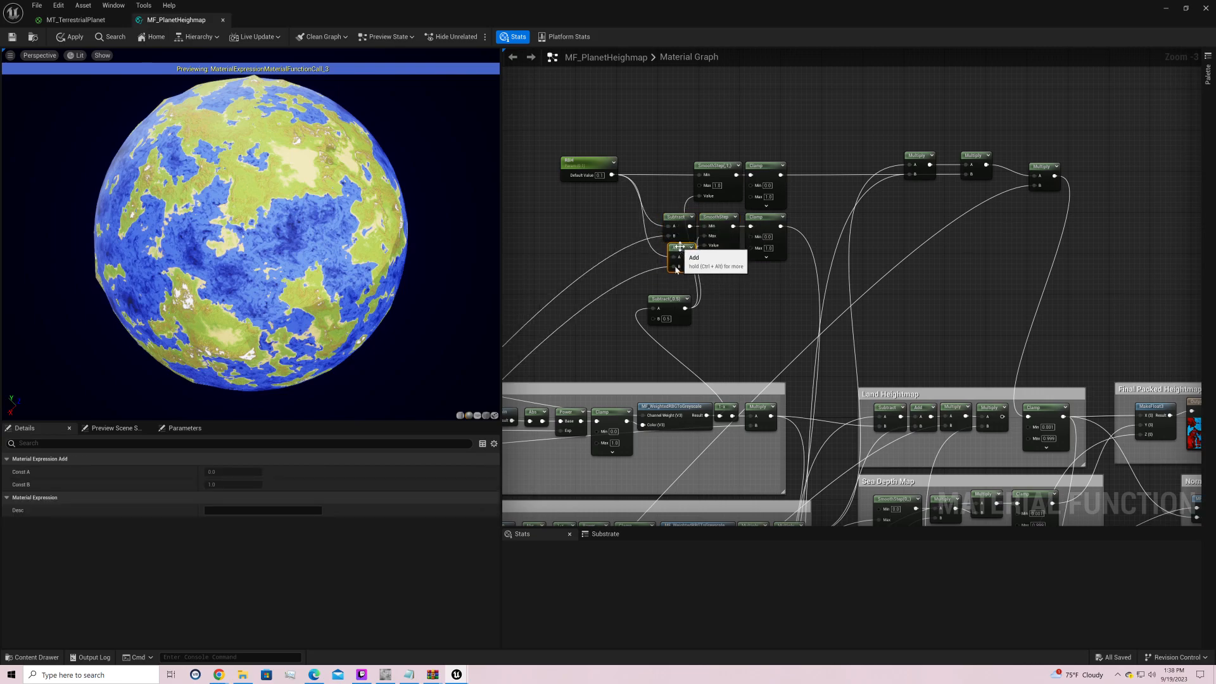
{"action": "left_click_drag", "start_coordinate": [664, 301], "coordinate": [591, 195]}
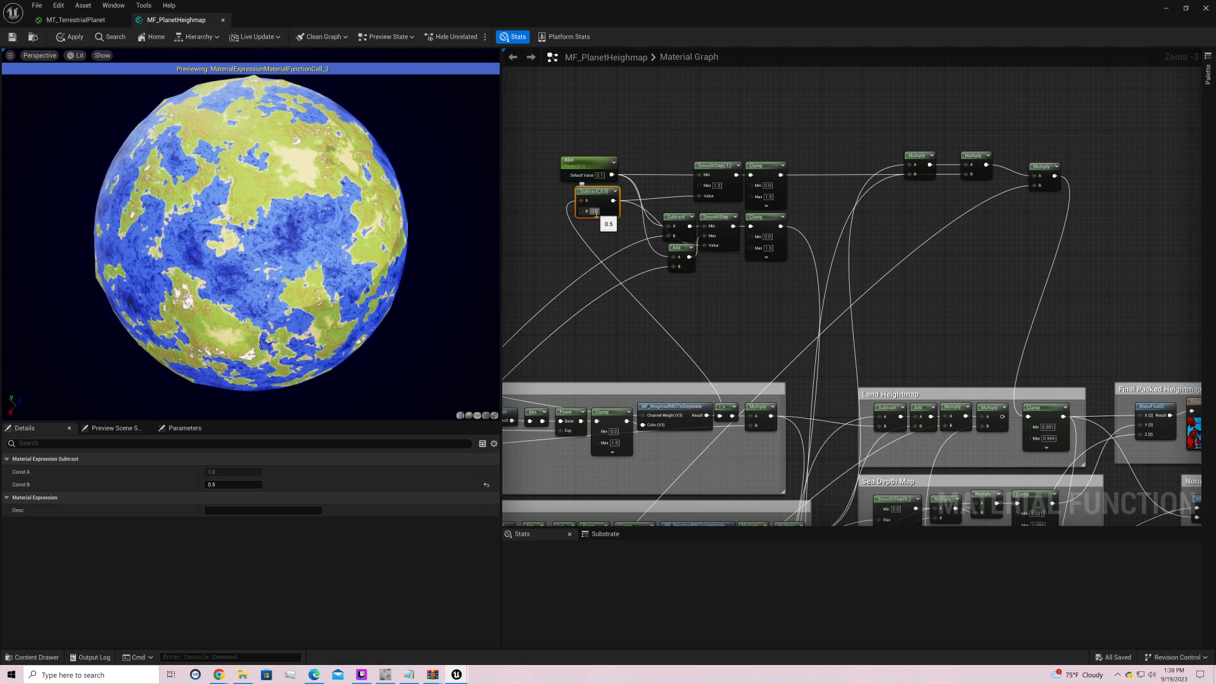
Step: Try B values of -1 and 1 on the Subtract node beneath the 0.1 parameter, and restore it to 0.5
{"action": "left_click", "coordinate": [596, 212]}
{"action": "type", "text": "-1"}
{"action": "key", "text": "Return"}
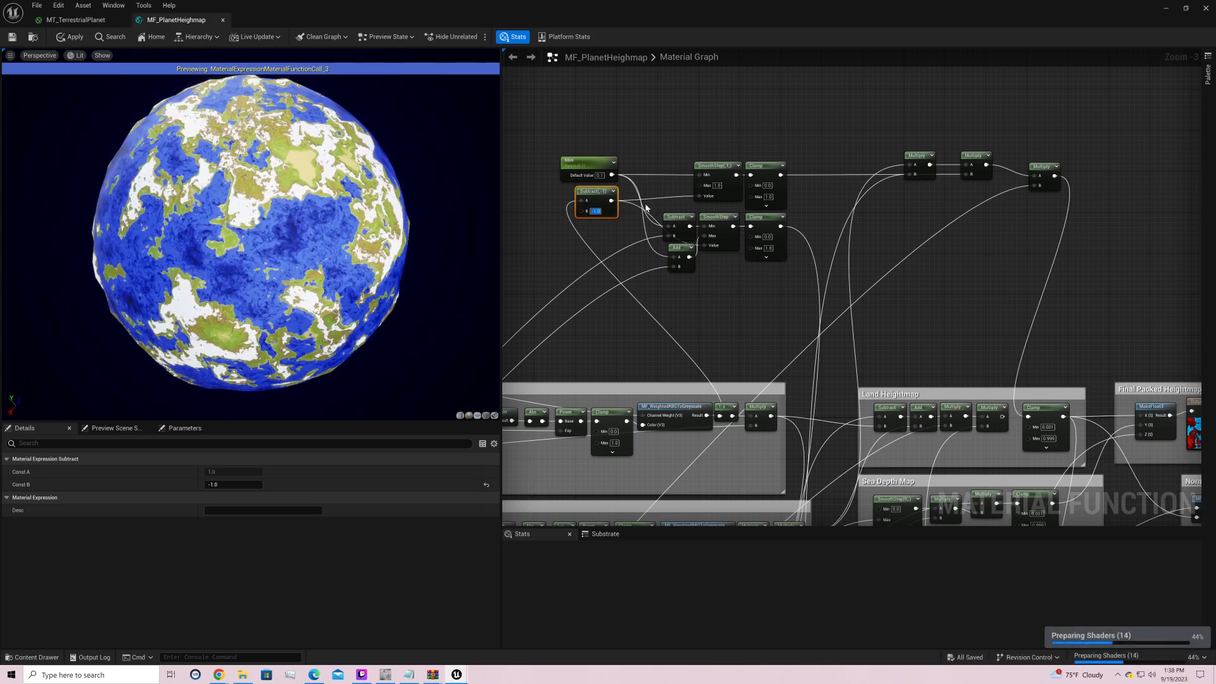
{"action": "type", "text": "1"}
{"action": "key", "text": "Return"}
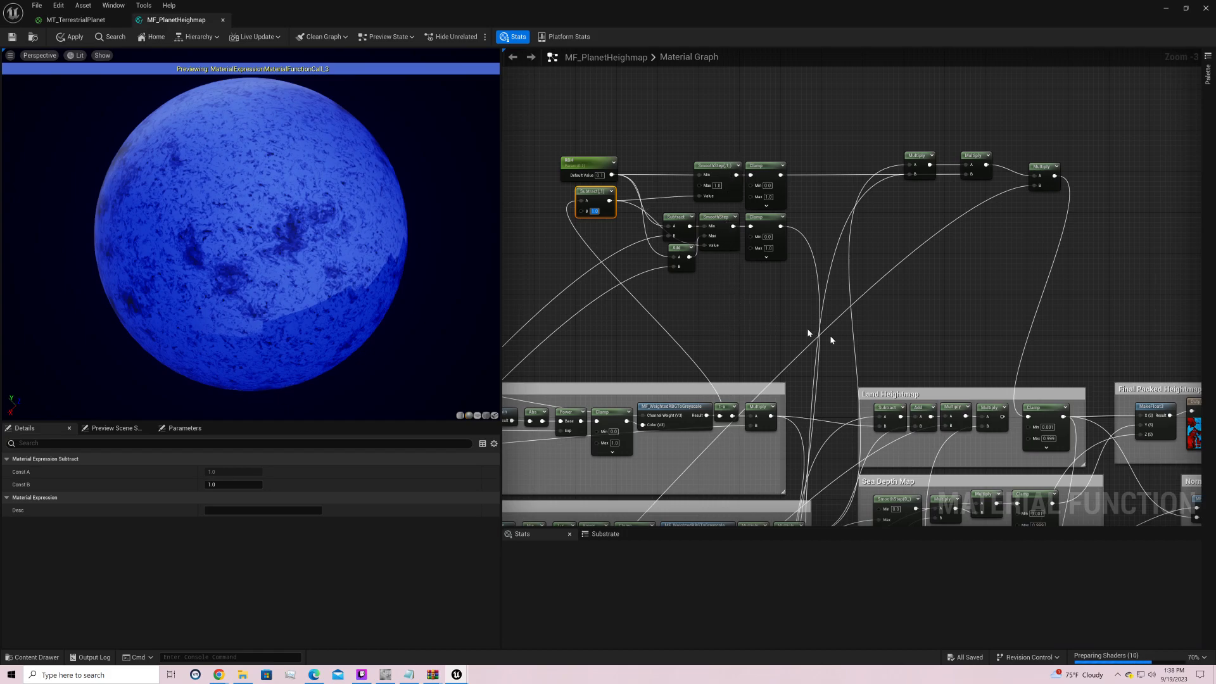
{"action": "type", "text": "0.5"}
{"action": "key", "text": "Return"}
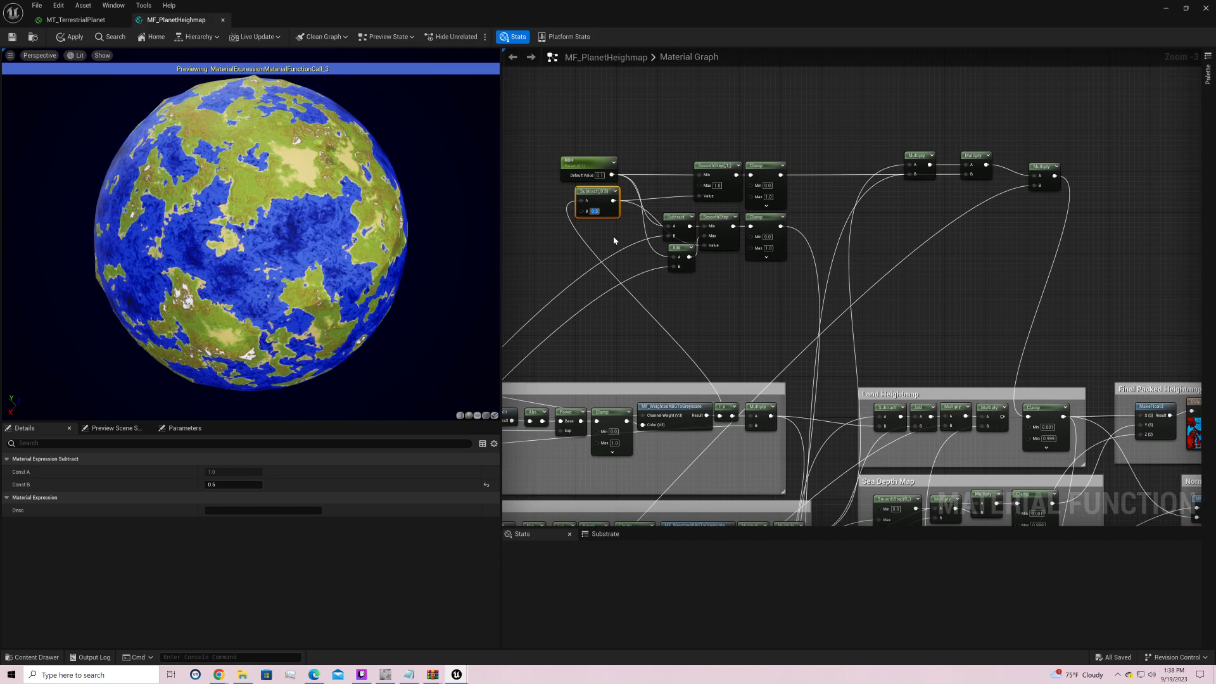
Step: Preview the upper Clamp node's output and inspect its mask around the planet
{"action": "left_click_drag", "start_coordinate": [304, 190], "coordinate": [295, 304]}
{"action": "scroll", "coordinate": [251, 234], "scroll_direction": "up", "scroll_amount": 5}
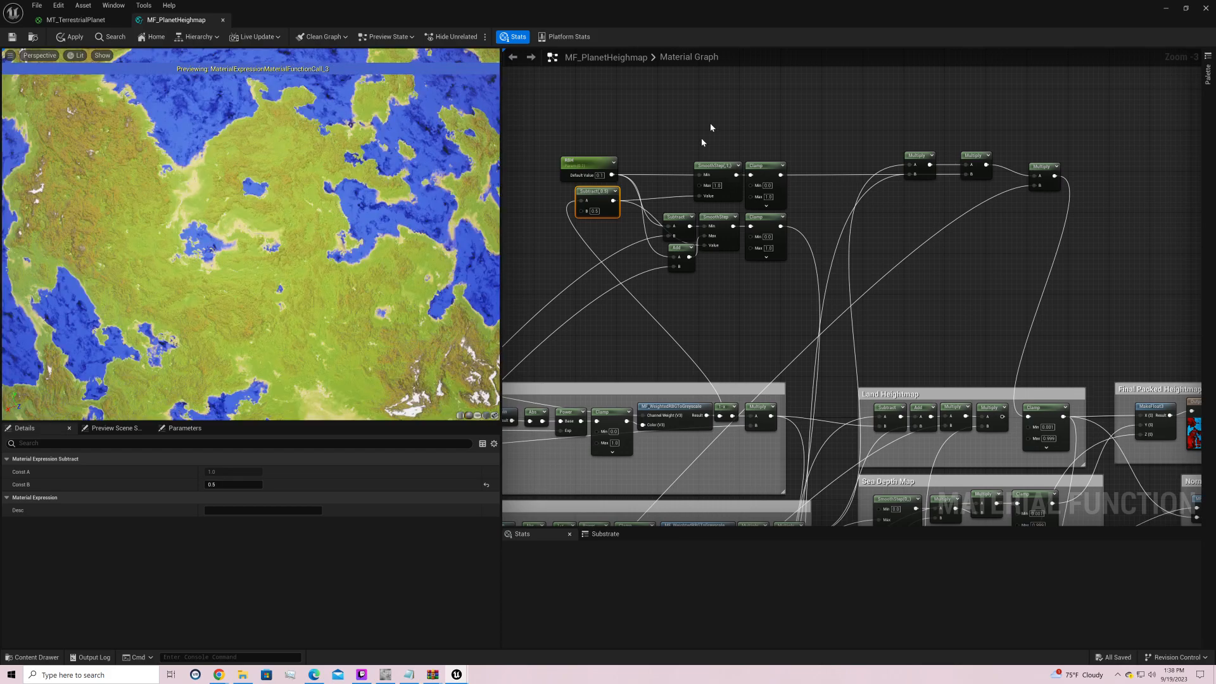
{"action": "right_click", "coordinate": [769, 171]}
{"action": "left_click", "coordinate": [798, 191]}
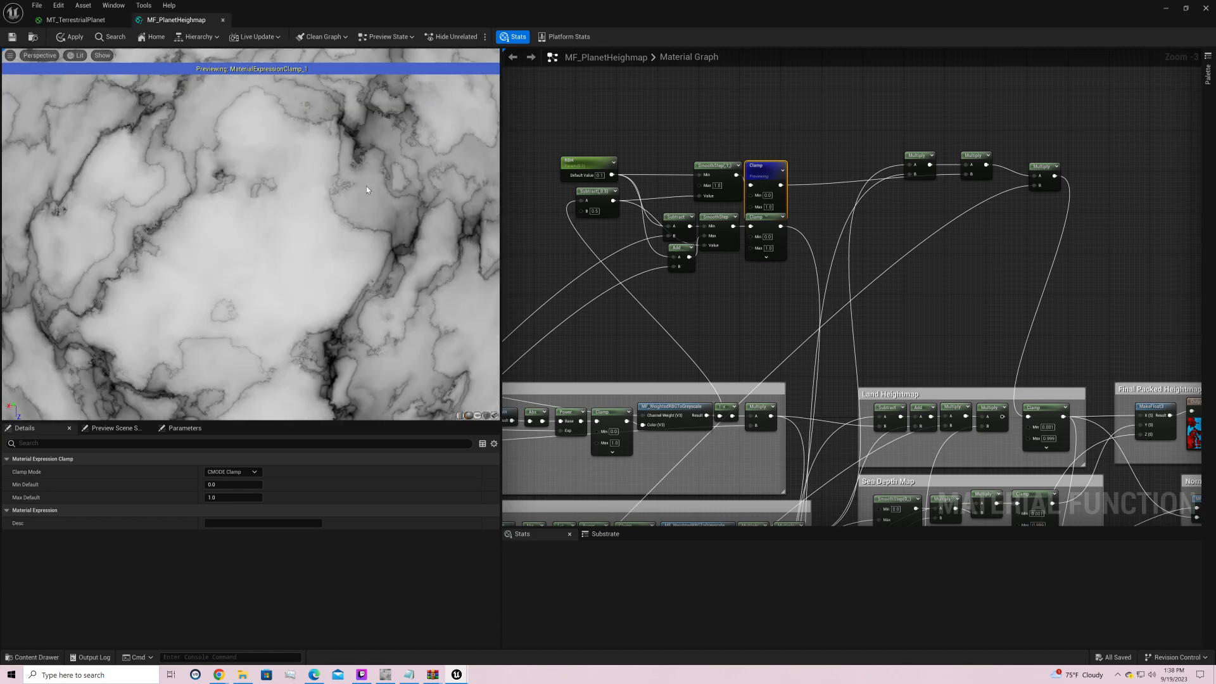
{"action": "left_click_drag", "start_coordinate": [368, 191], "coordinate": [346, 147]}
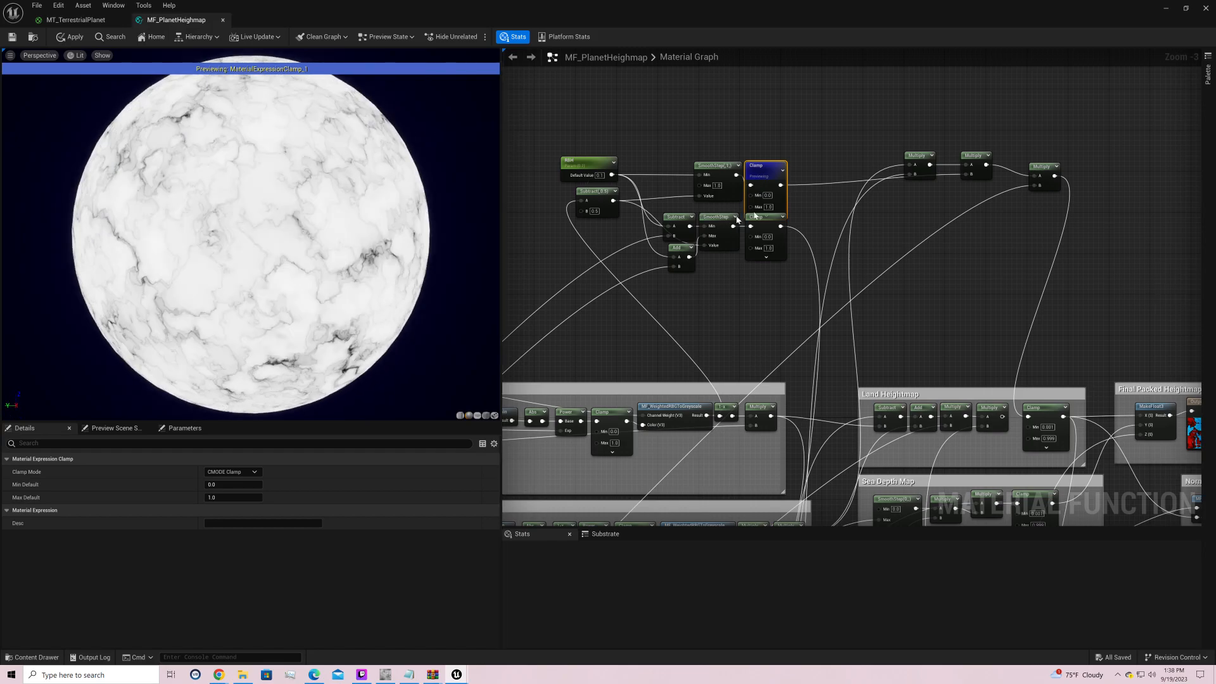
Step: Preview the lower Clamp node's output and inspect its mask on the planet up close
{"action": "right_click", "coordinate": [767, 229]}
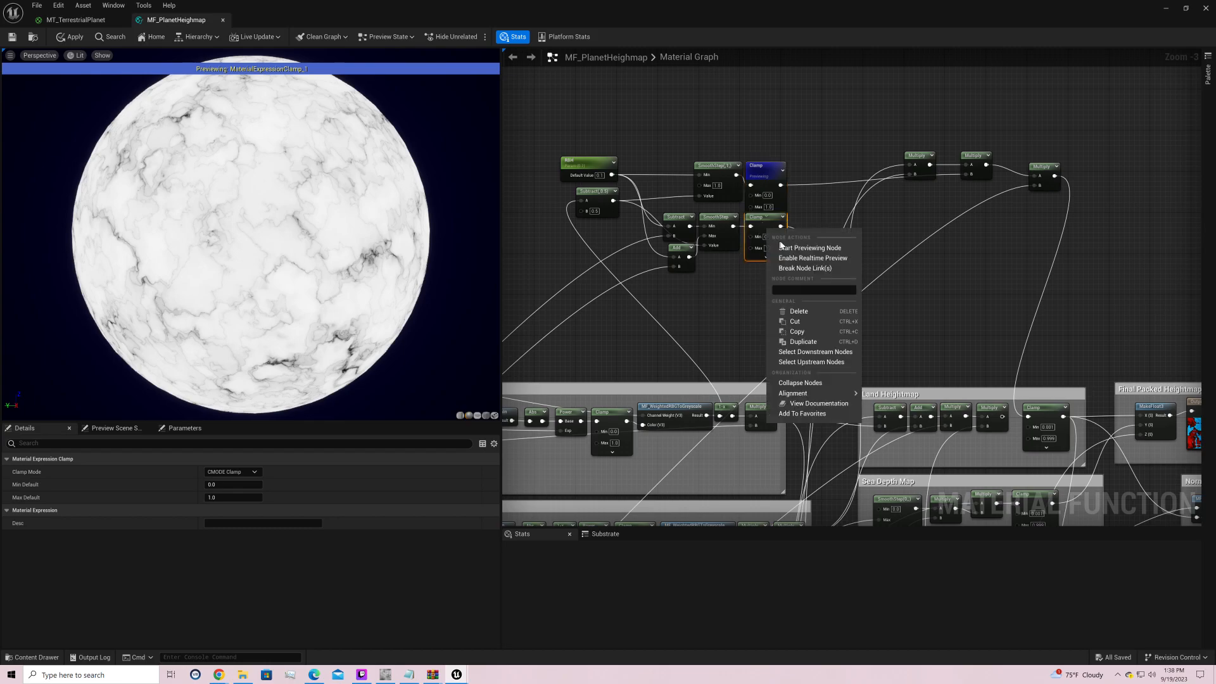
{"action": "left_click", "coordinate": [782, 247]}
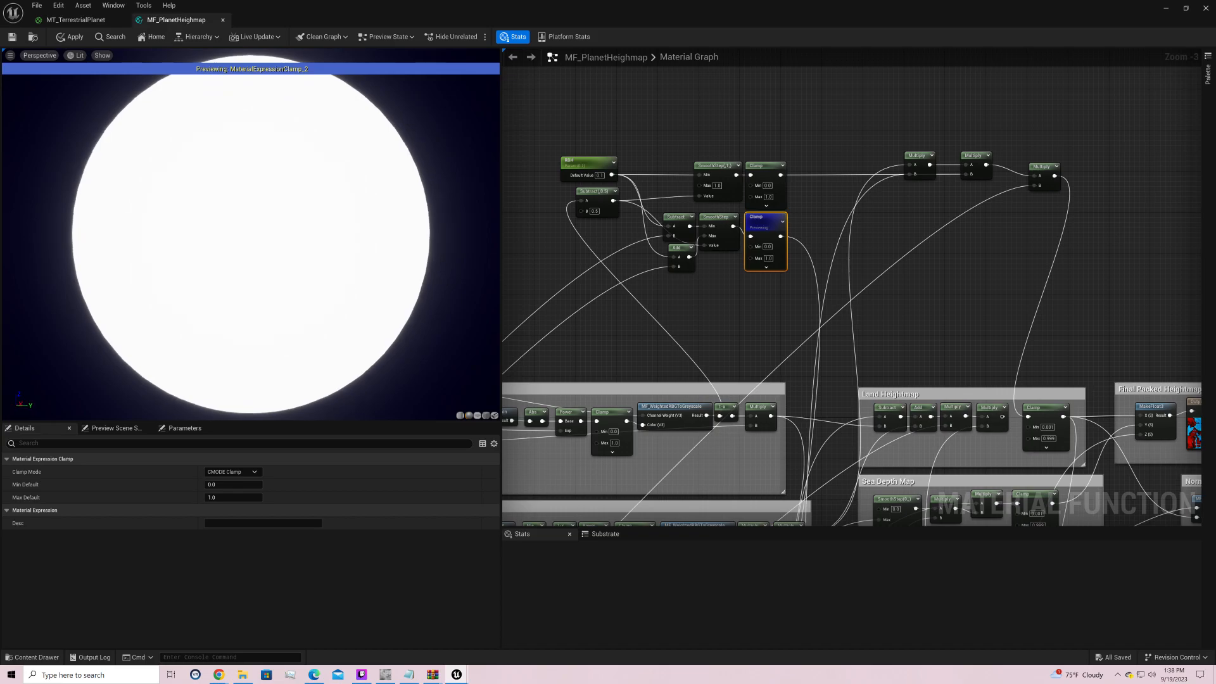
{"action": "left_click_drag", "start_coordinate": [304, 234], "coordinate": [190, 234]}
{"action": "scroll", "coordinate": [385, 241], "scroll_direction": "up", "scroll_amount": 3}
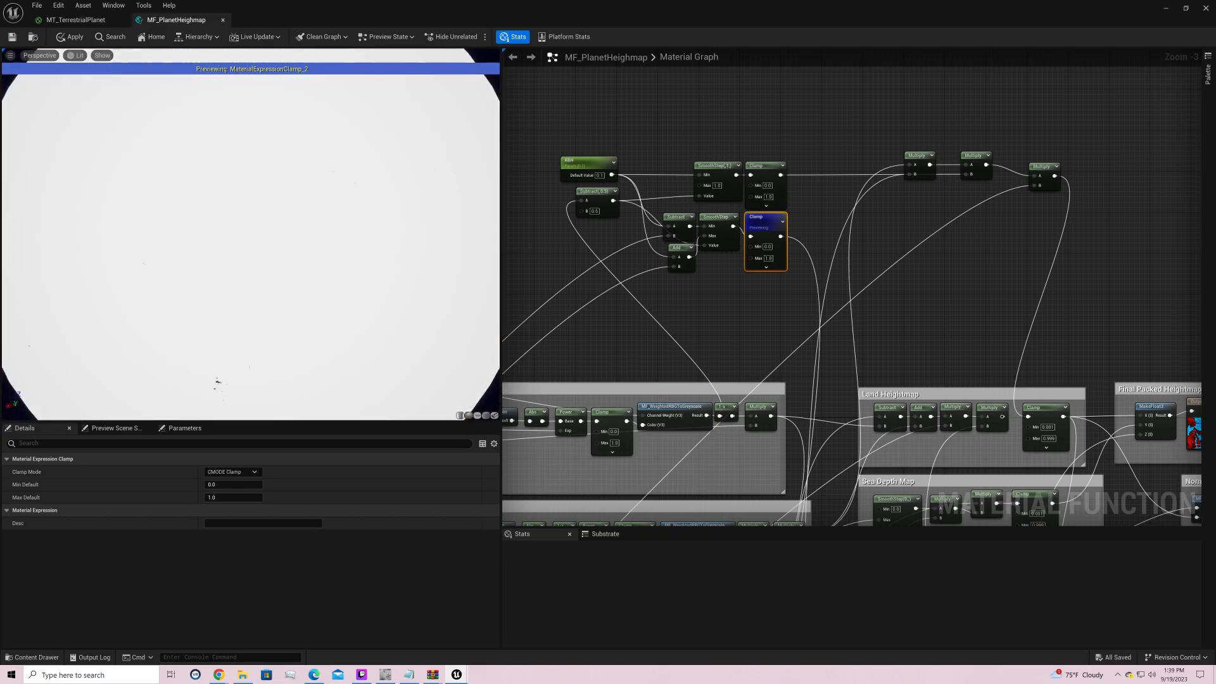
{"action": "left_click_drag", "start_coordinate": [266, 209], "coordinate": [267, 285]}
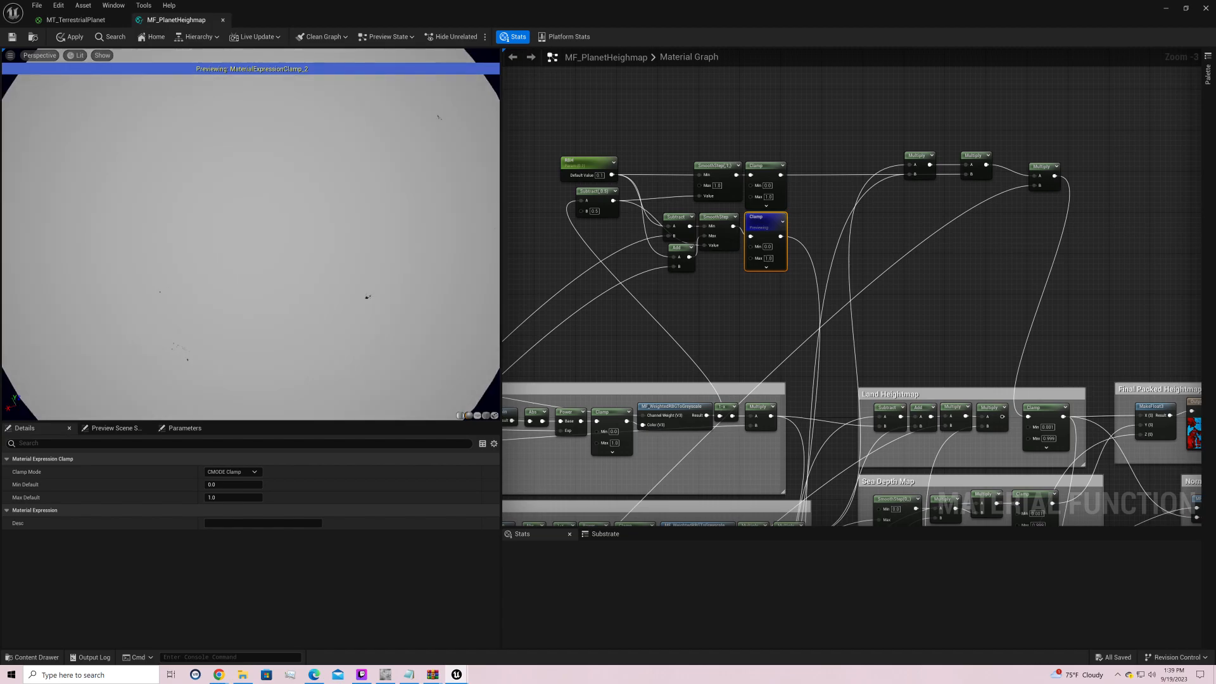
Step: Check the lower Clamp node's mask from other angles on the planet, and stop previewing that node
{"action": "left_click_drag", "start_coordinate": [266, 234], "coordinate": [152, 235]}
{"action": "left_click_drag", "start_coordinate": [458, 256], "coordinate": [458, 205]}
{"action": "right_click", "coordinate": [759, 220]}
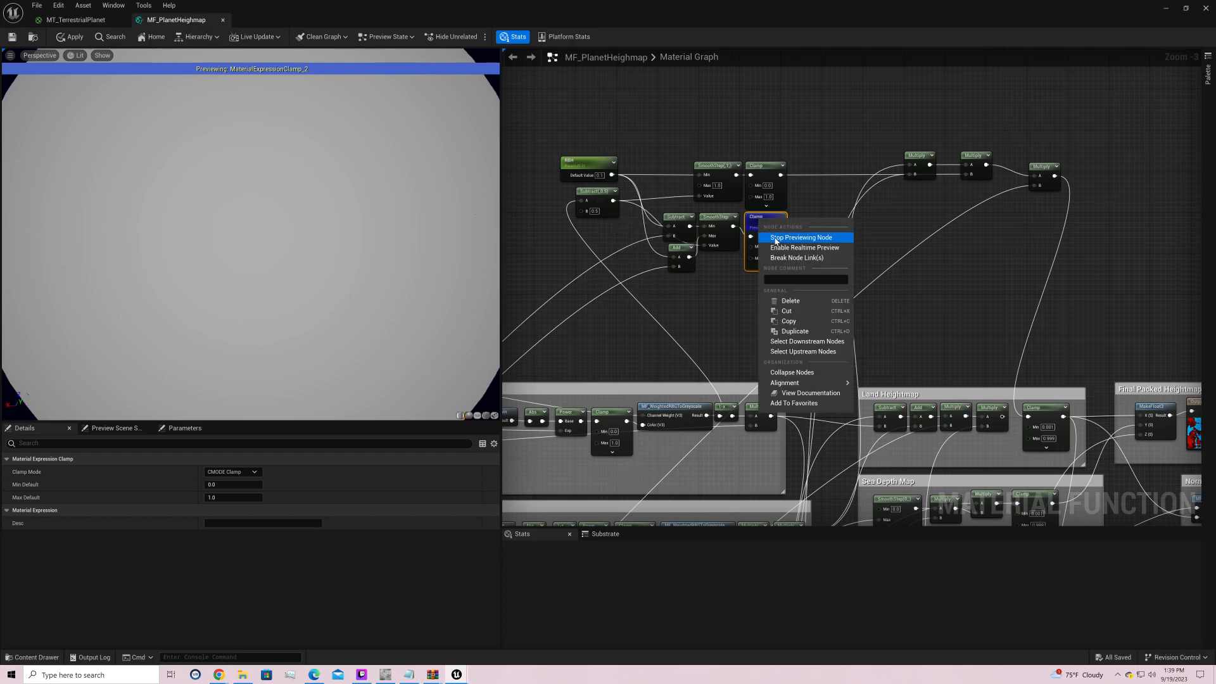
{"action": "left_click", "coordinate": [773, 237]}
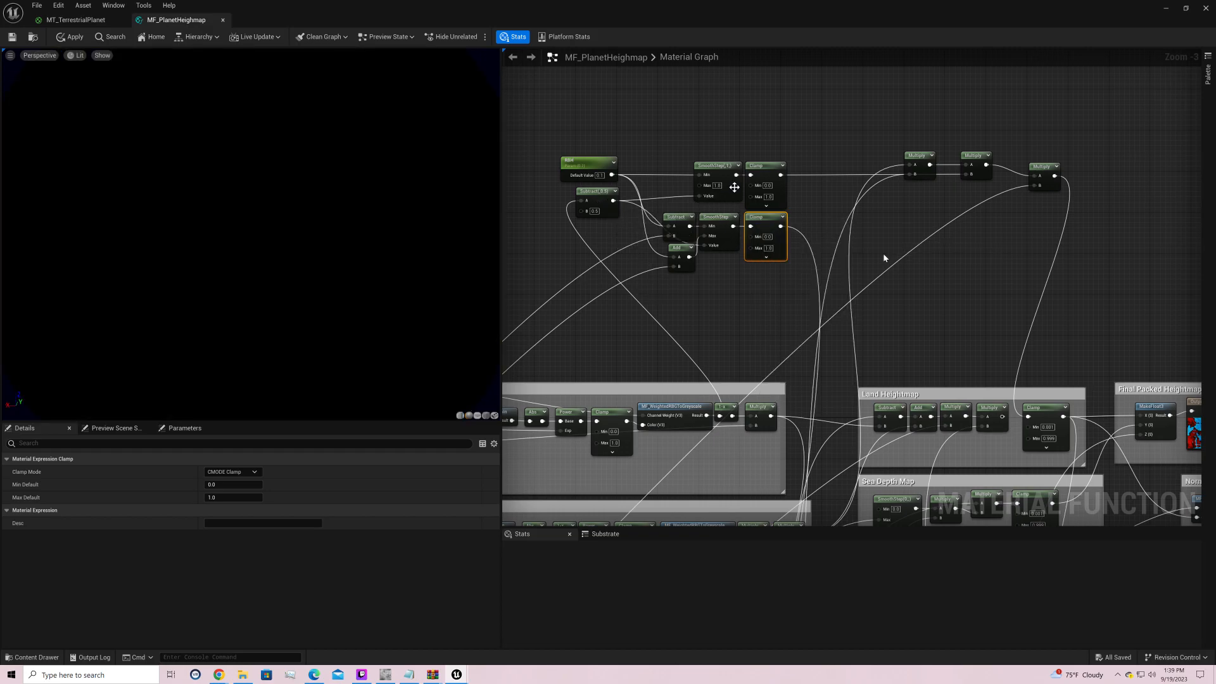
Step: Move the BreakMaterialAttributes node beside the upper Multiply chain, and preview its result on the planet
{"action": "right_click_drag", "start_coordinate": [1068, 311], "coordinate": [504, 380]}
{"action": "right_click_drag", "start_coordinate": [971, 312], "coordinate": [673, 353]}
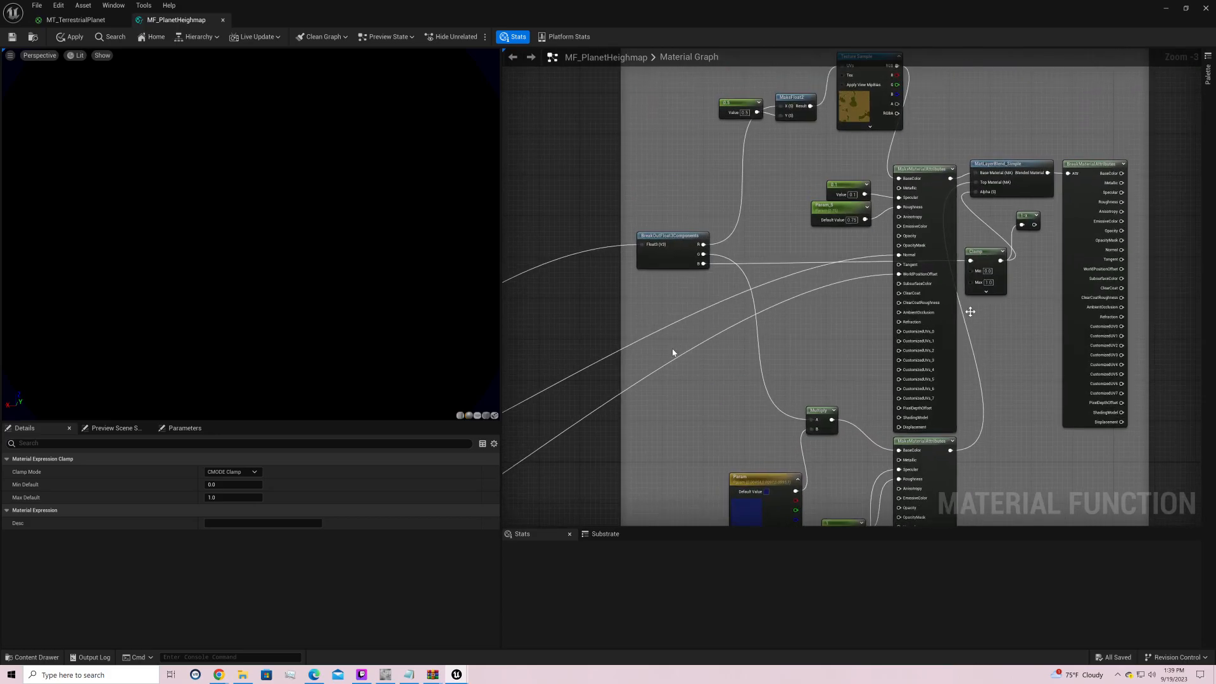
{"action": "left_click_drag", "start_coordinate": [1094, 166], "coordinate": [969, 163]}
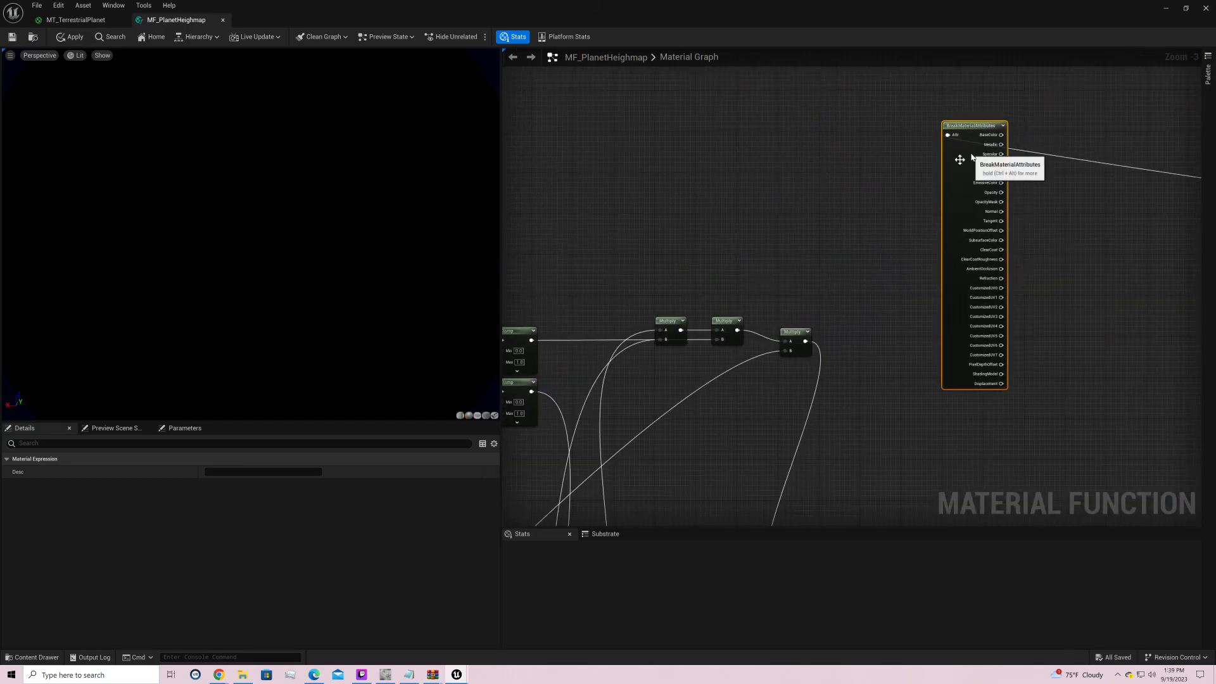
{"action": "right_click", "coordinate": [955, 166]}
{"action": "left_click", "coordinate": [980, 183]}
{"action": "right_click_drag", "start_coordinate": [841, 334], "coordinate": [947, 373]}
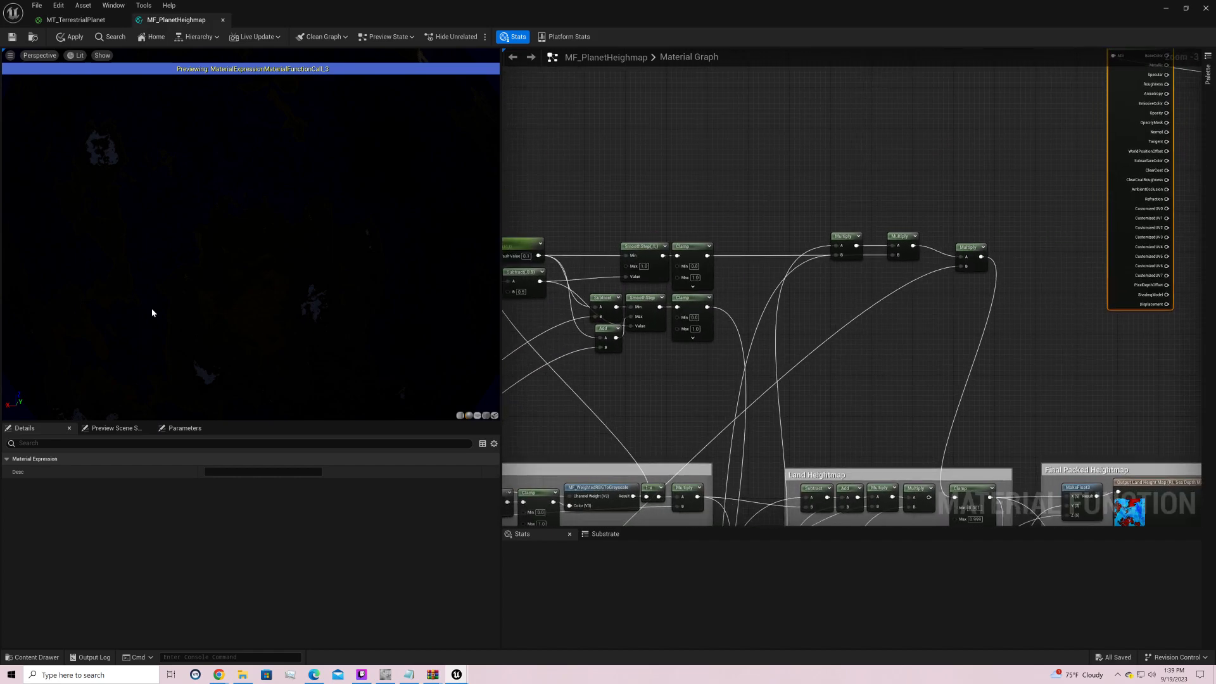
{"action": "left_click_drag", "start_coordinate": [394, 204], "coordinate": [367, 201]}
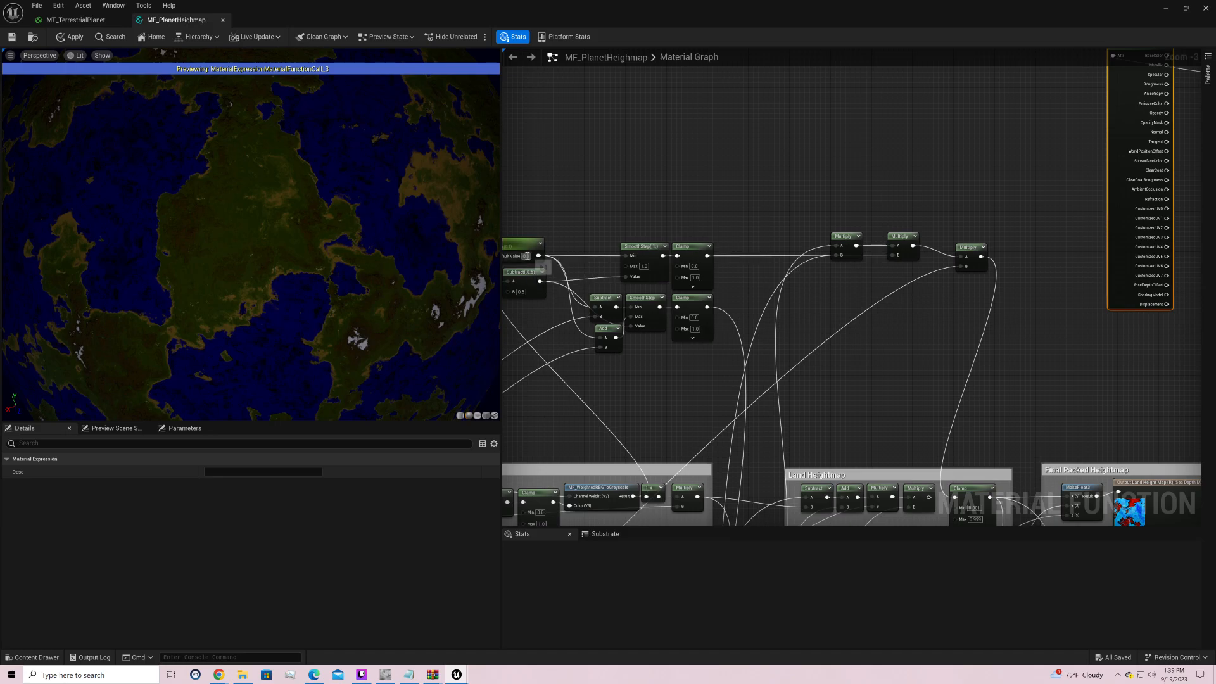
Step: Try default values of 0.2 and 0.3 on the scalar parameter feeding the upper SmoothStep, and settle on 0.2
{"action": "left_click", "coordinate": [527, 256]}
{"action": "type", "text": "0.2"}
{"action": "key", "text": "Return"}
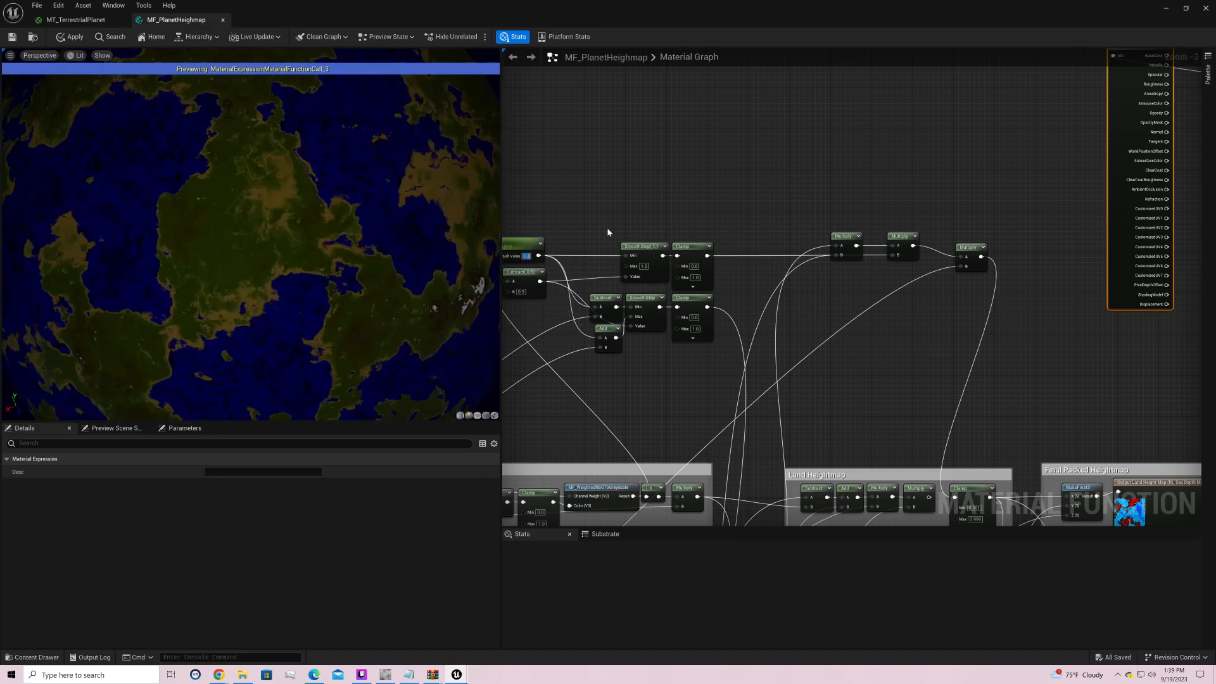
{"action": "type", "text": "0.3"}
{"action": "key", "text": "Return"}
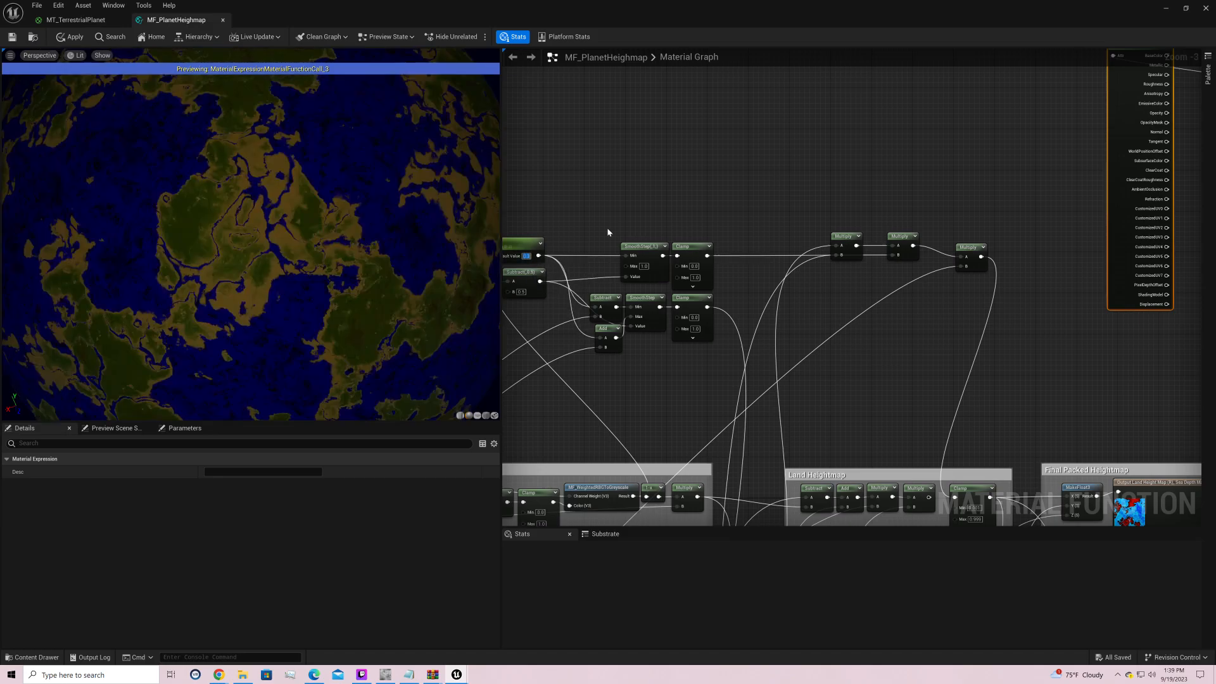
{"action": "type", "text": "0.2"}
{"action": "key", "text": "Return"}
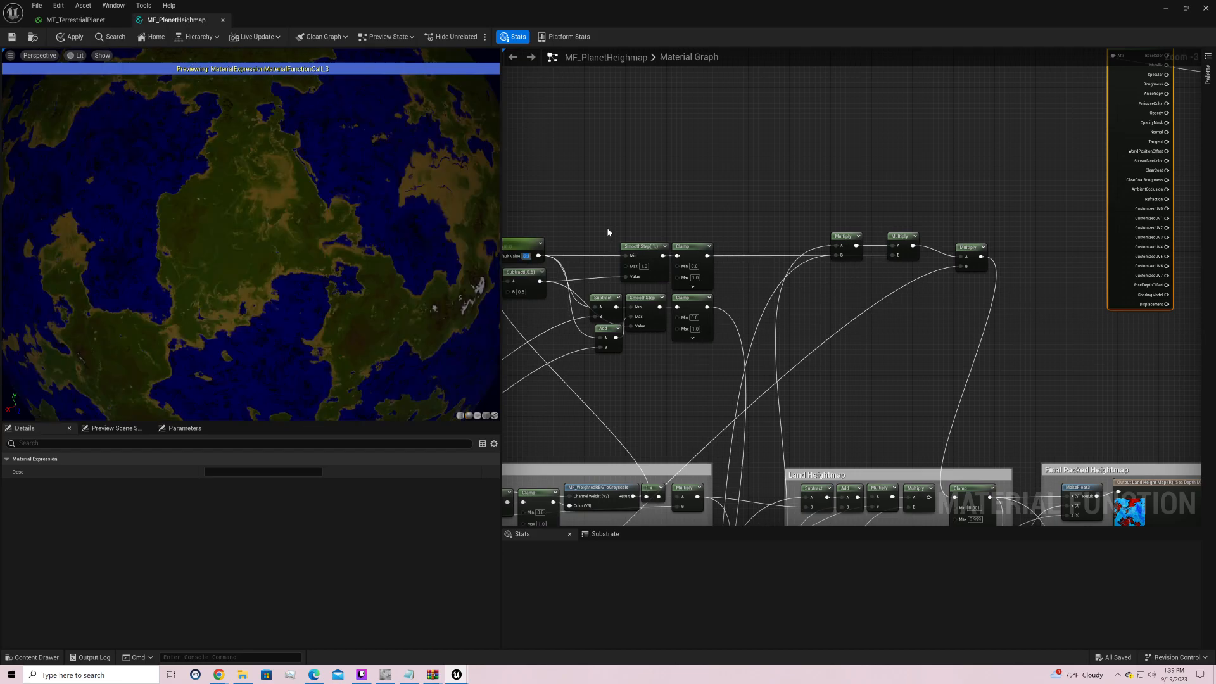
{"action": "type", "text": ".1"}
{"action": "key", "text": "Return"}
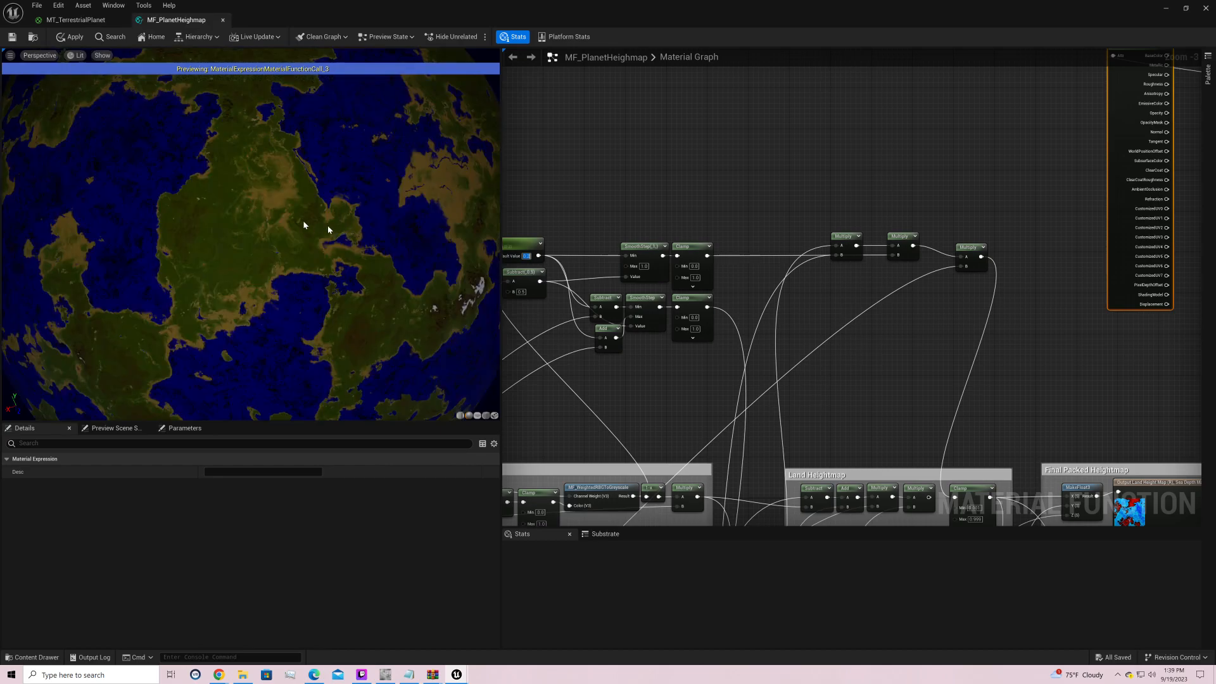
Step: Inspect the previewed terrain around the planet, and check the Subtract node's wiring beneath the scalar parameter, keeping the node in its place
{"action": "left_click_drag", "start_coordinate": [297, 220], "coordinate": [278, 253]}
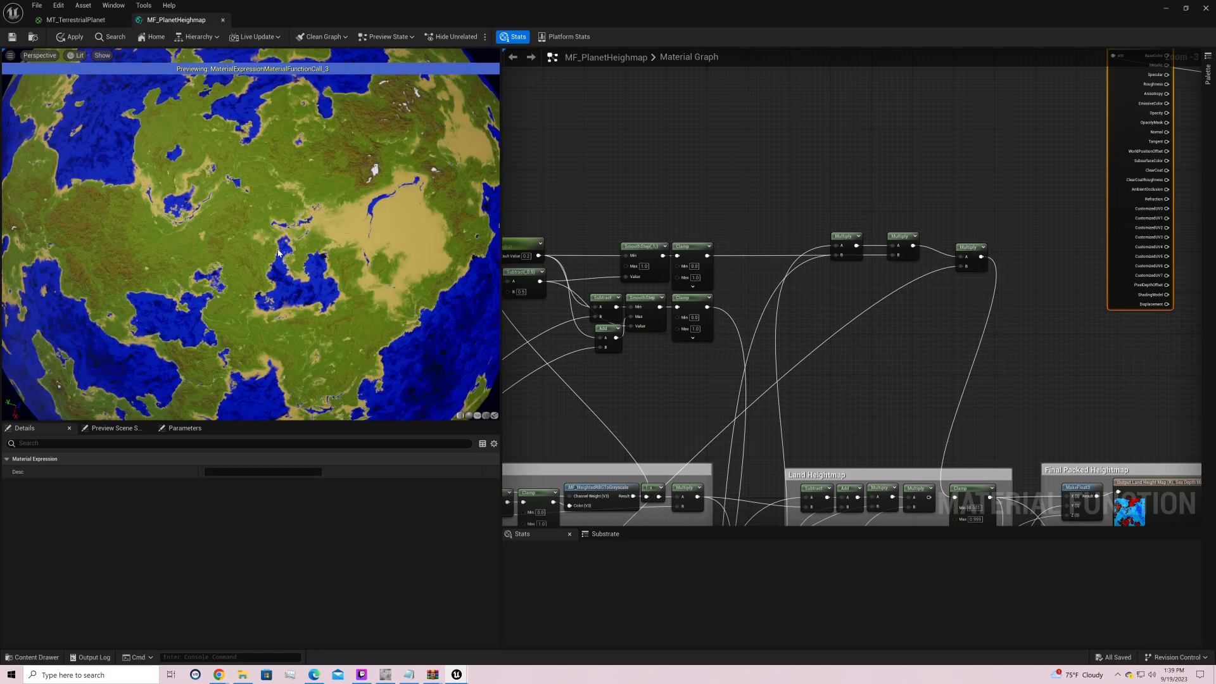
{"action": "left_click_drag", "start_coordinate": [278, 253], "coordinate": [409, 347]}
{"action": "right_click_drag", "start_coordinate": [548, 346], "coordinate": [672, 351]}
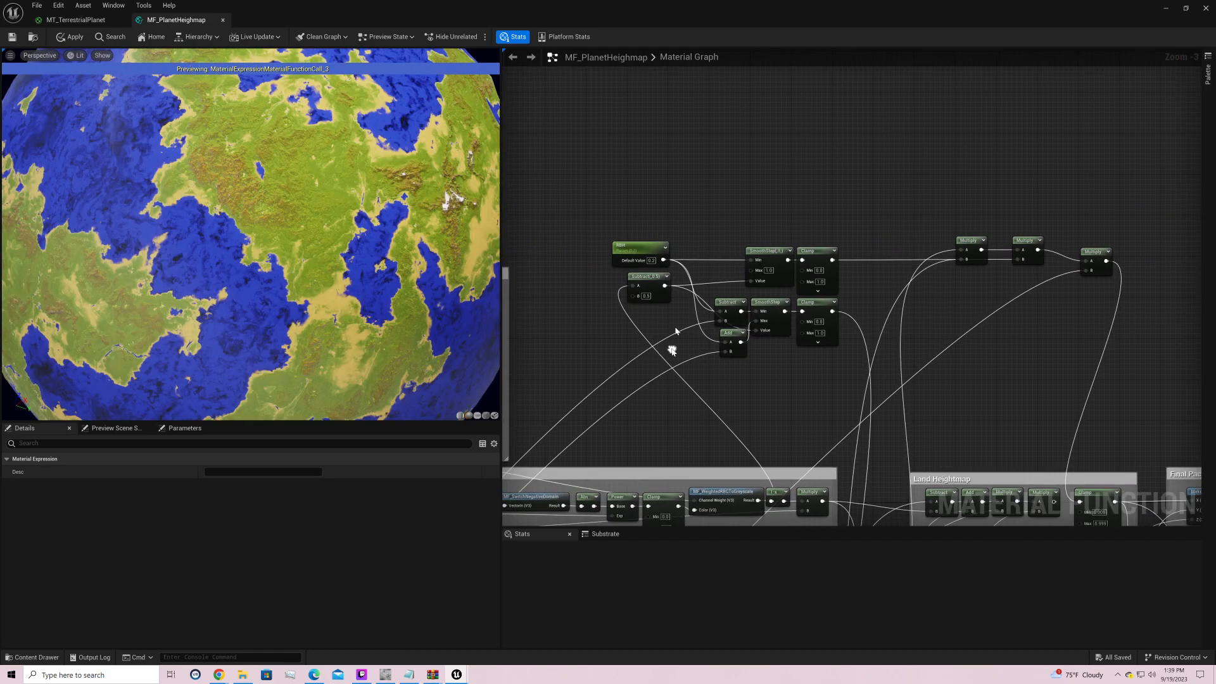
{"action": "left_click", "coordinate": [657, 286]}
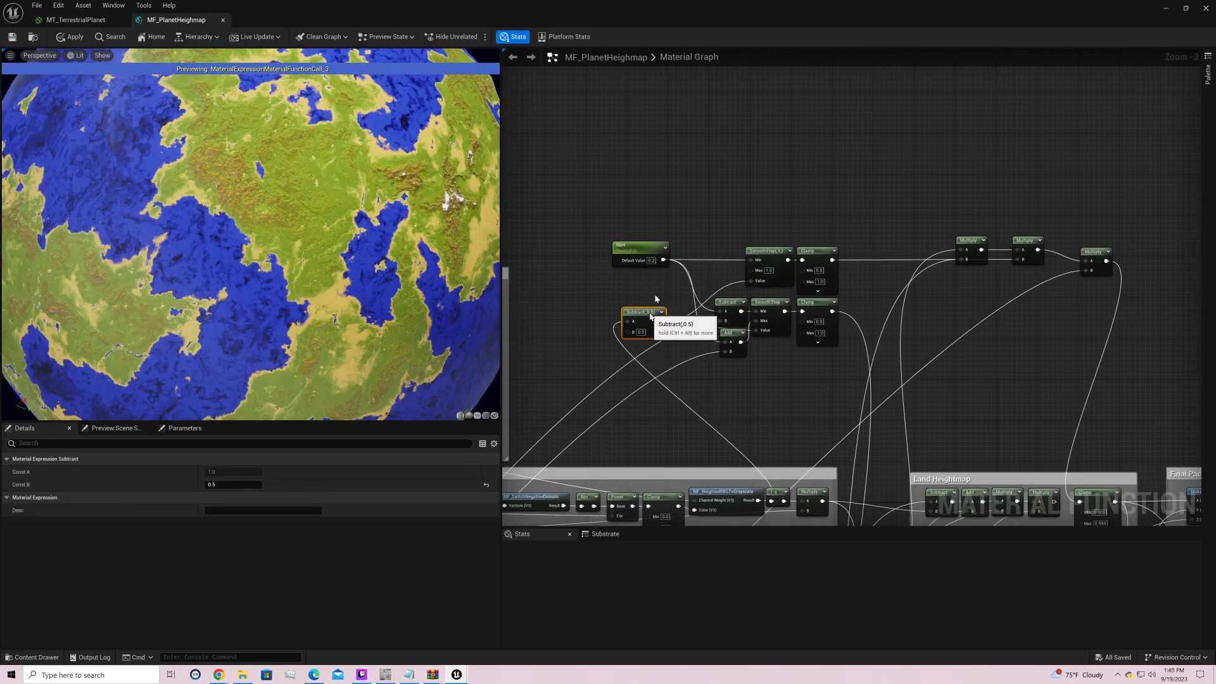
{"action": "left_click_drag", "start_coordinate": [657, 286], "coordinate": [649, 278]}
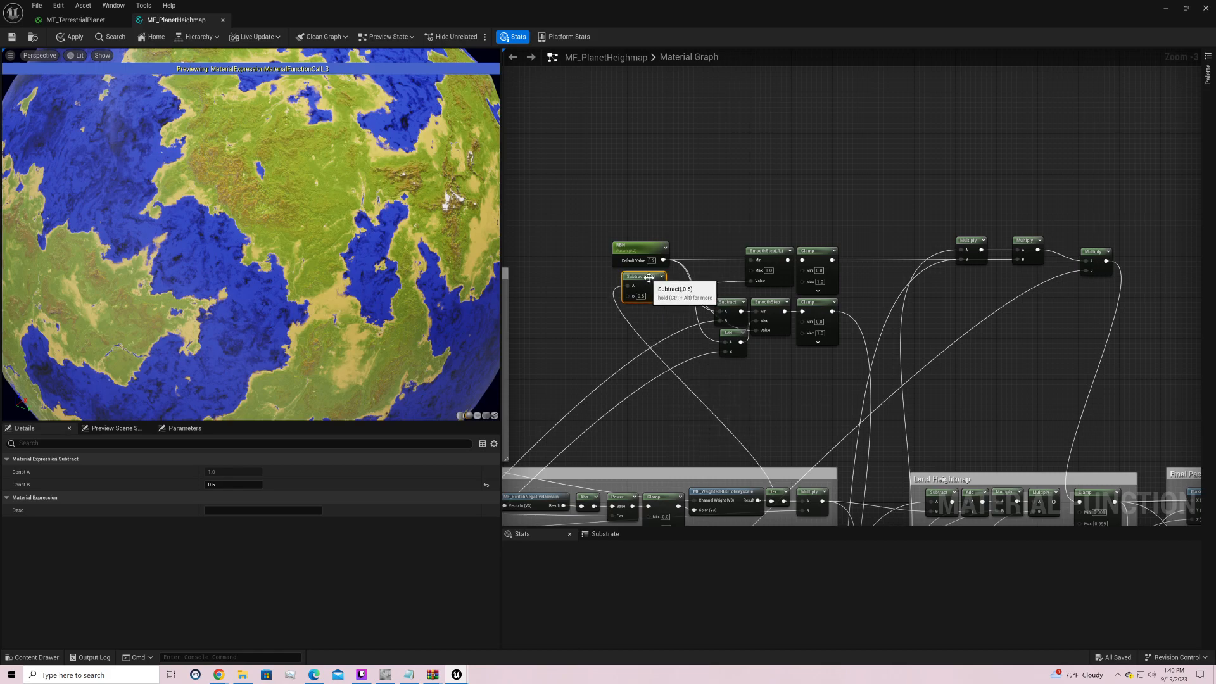
Step: Try further default values such as 0.25 and 0.27 on the scalar parameter, restore 0.2, and inspect the planet's terrain
{"action": "left_click", "coordinate": [651, 260]}
{"action": "type", "text": "0.3"}
{"action": "key", "text": "Return"}
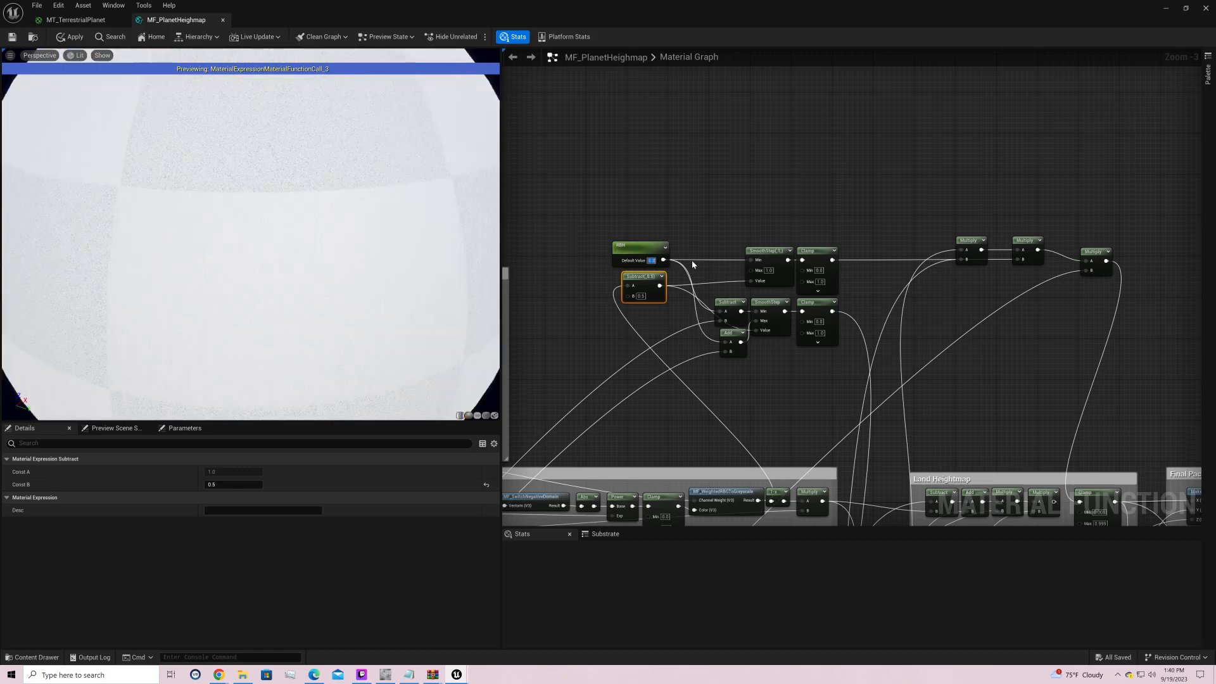
{"action": "type", "text": "0.25"}
{"action": "key", "text": "Return"}
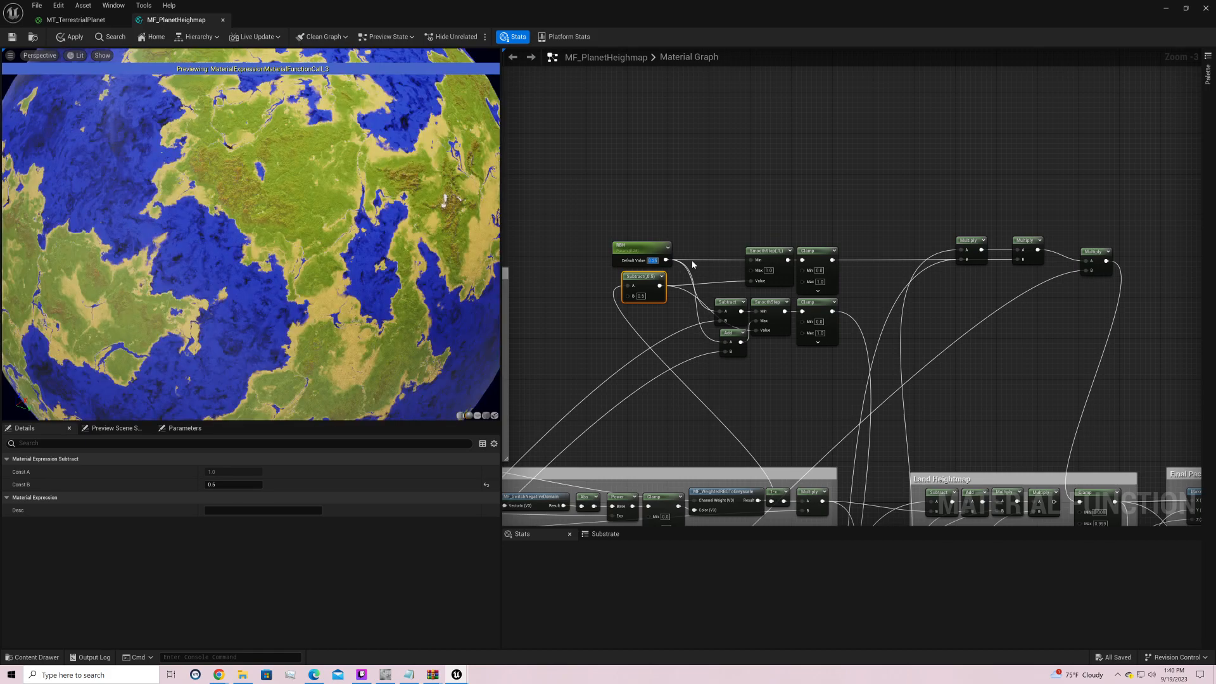
{"action": "type", "text": "0.27"}
{"action": "key", "text": "Return"}
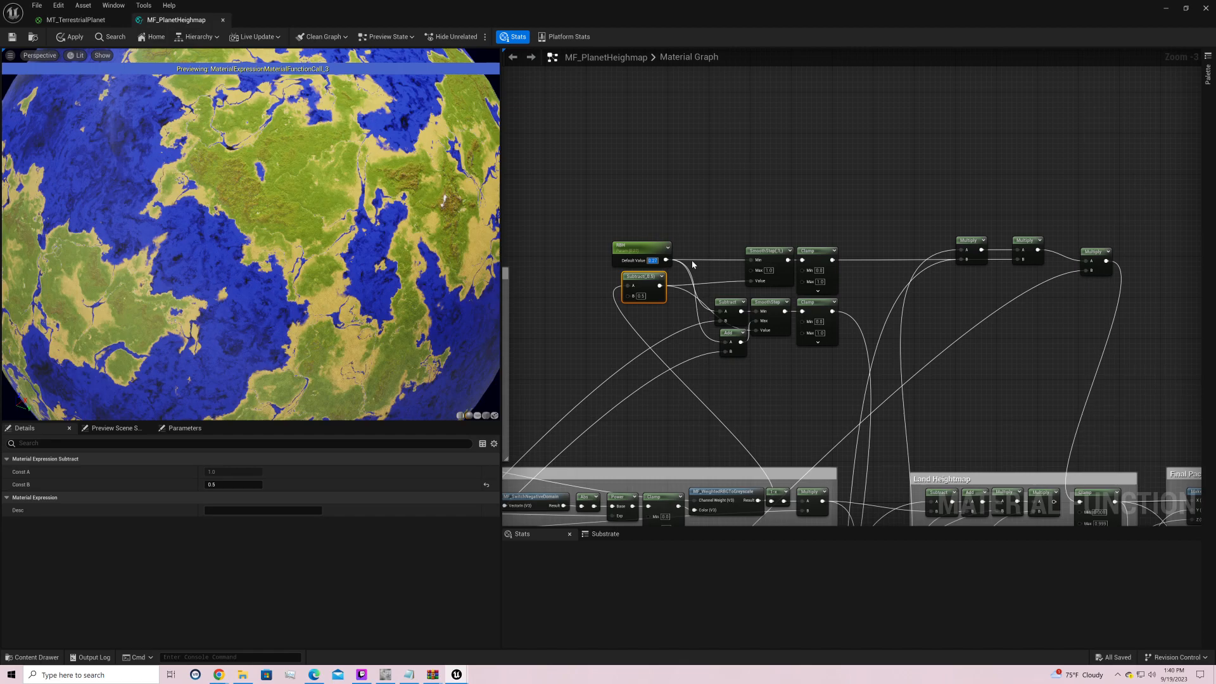
{"action": "type", "text": "0.3"}
{"action": "key", "text": "Return"}
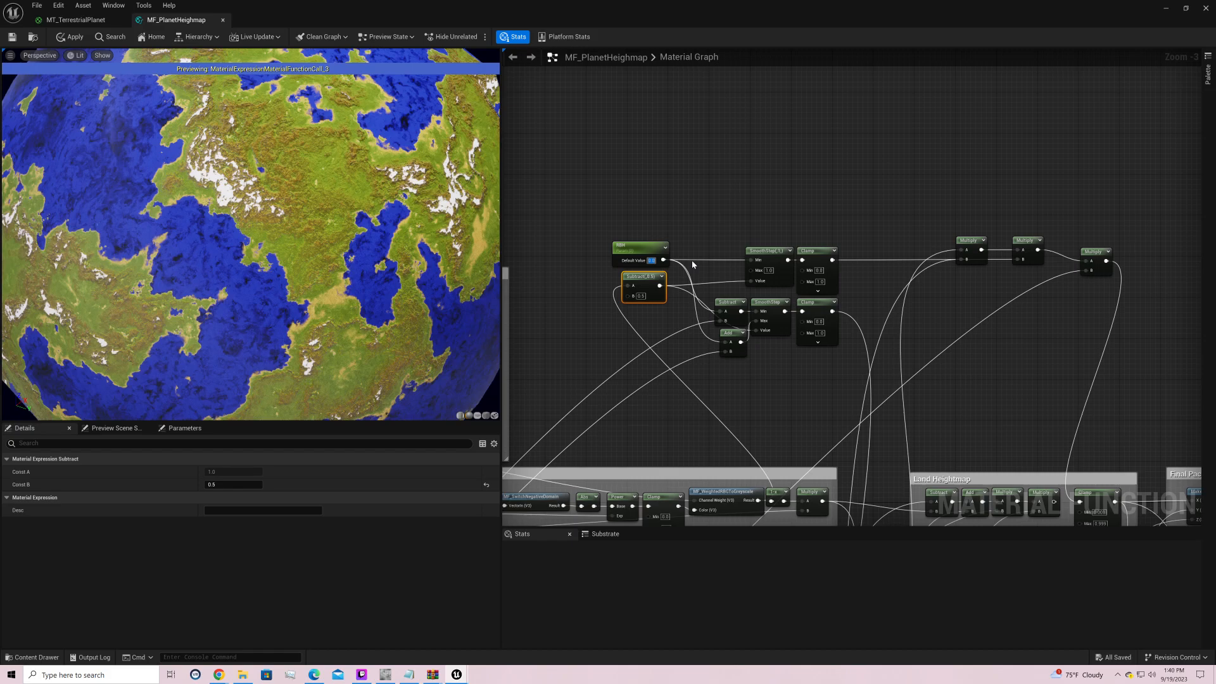
{"action": "type", "text": "0.2"}
{"action": "key", "text": "Return"}
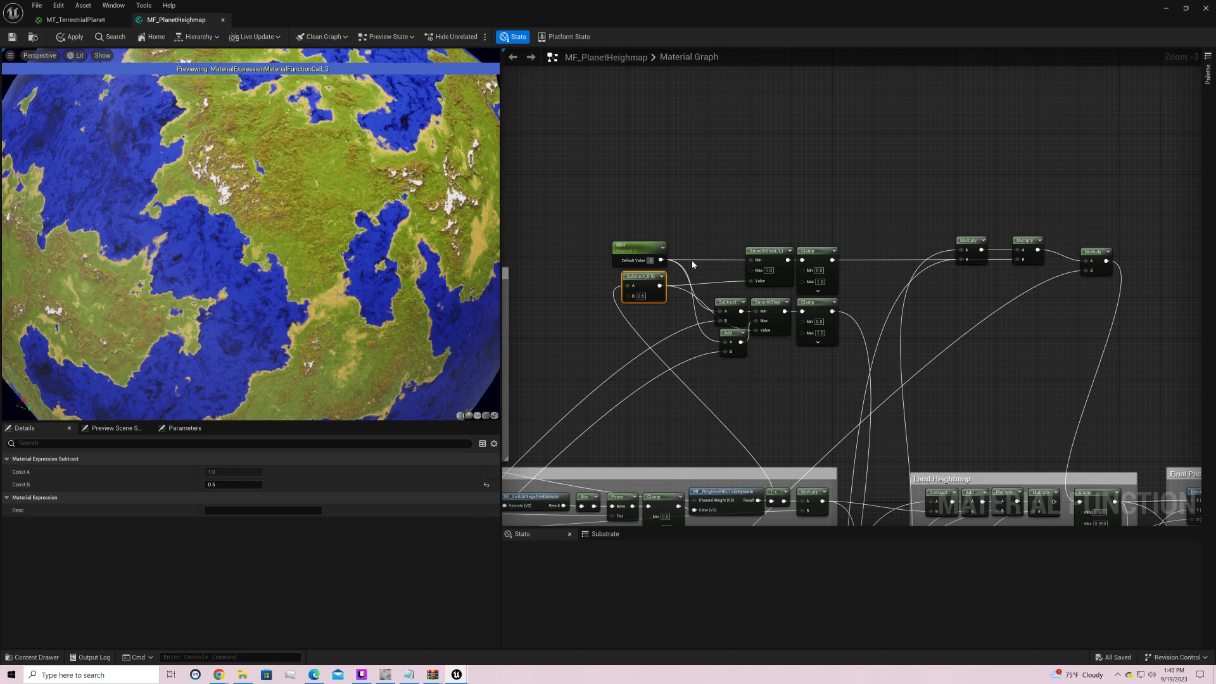
{"action": "type", "text": ".5"}
{"action": "key", "text": "Return"}
{"action": "type", "text": ".1"}
{"action": "key", "text": "Return"}
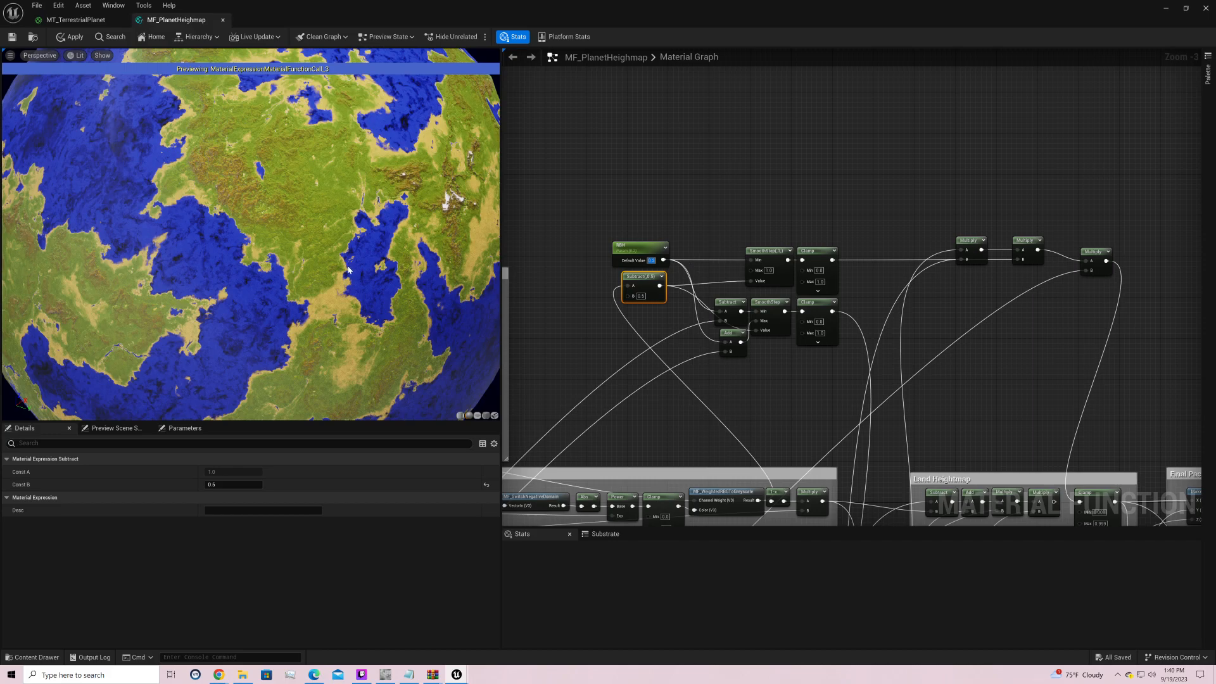
{"action": "left_click_drag", "start_coordinate": [348, 269], "coordinate": [337, 262]}
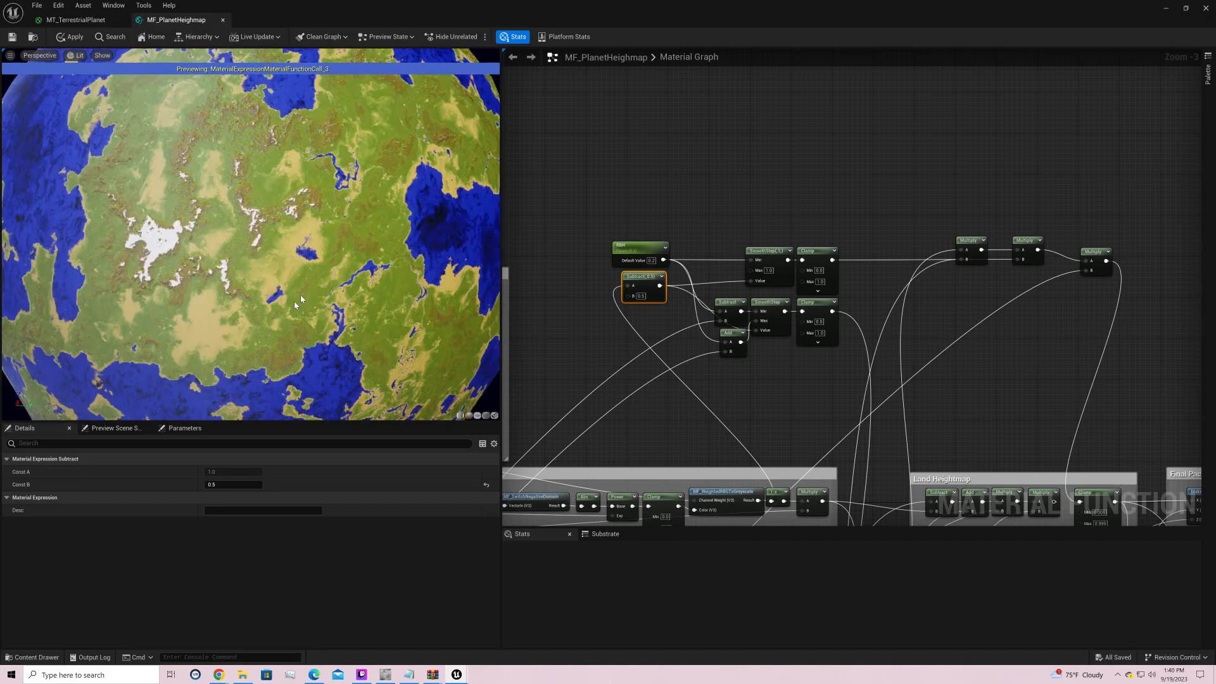
{"action": "left_click_drag", "start_coordinate": [295, 302], "coordinate": [254, 321]}
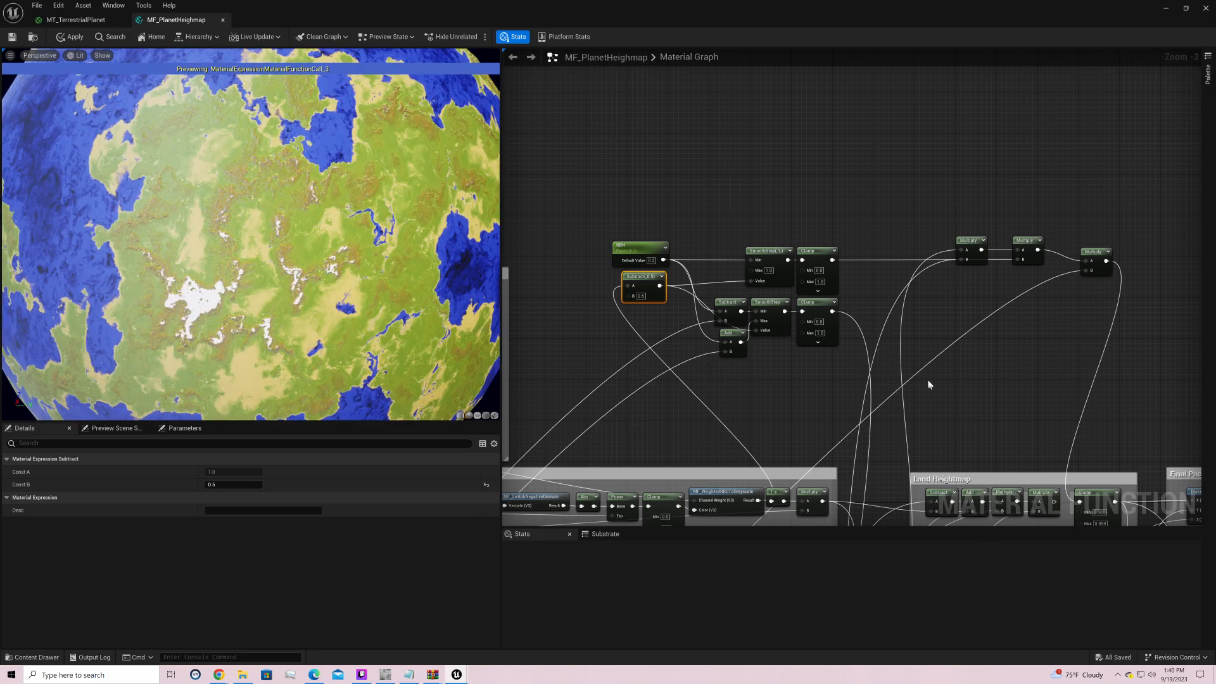
Step: Move the first upper Multiply node below the Continent Height group, and create an Add node there from the Continent Height Multiply's output
{"action": "right_click_drag", "start_coordinate": [929, 385], "coordinate": [849, 273]}
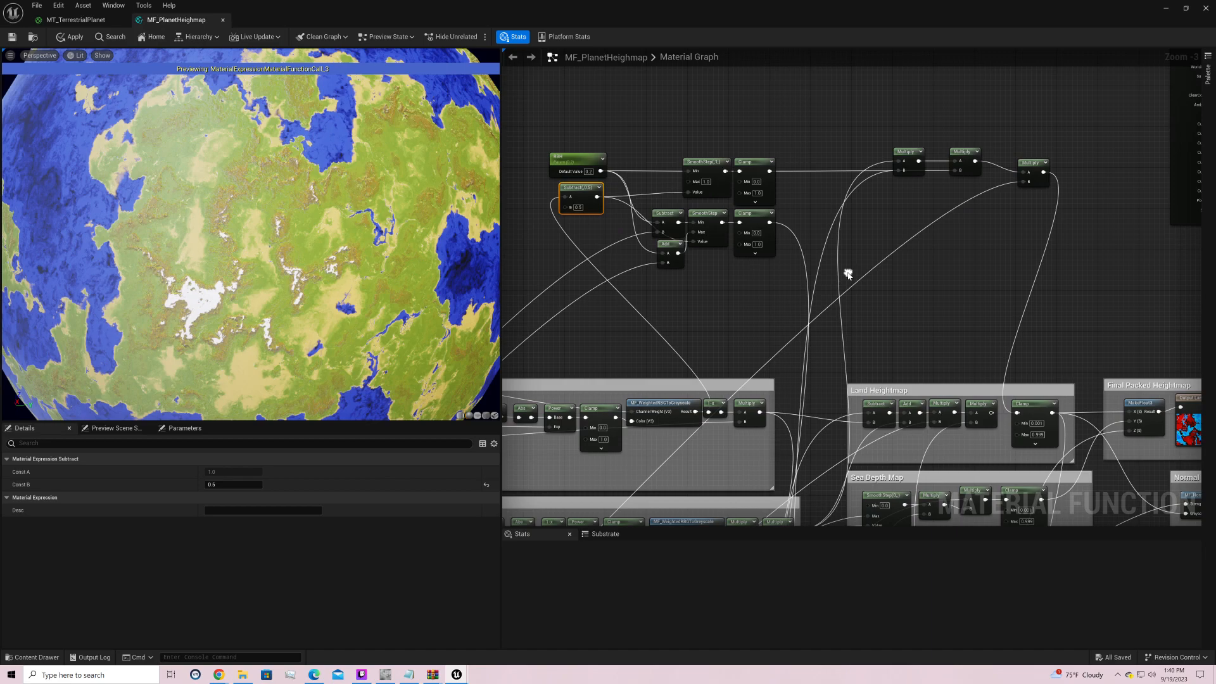
{"action": "left_click_drag", "start_coordinate": [908, 153], "coordinate": [901, 419]}
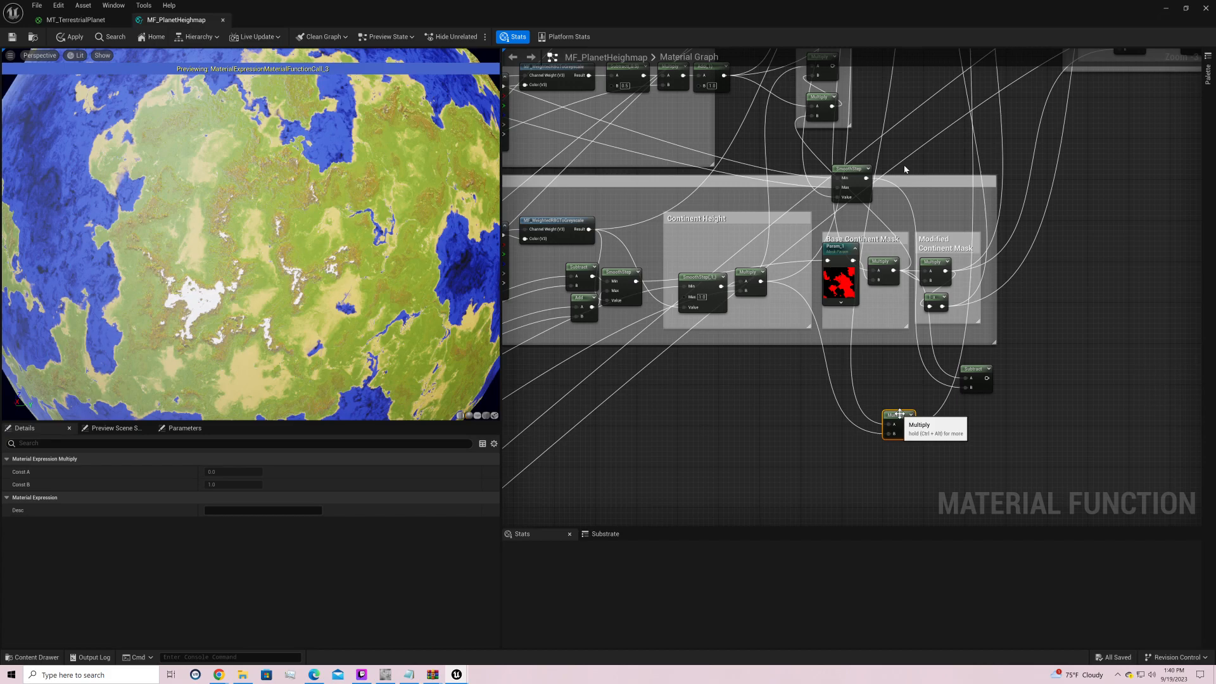
{"action": "left_click_drag", "start_coordinate": [761, 281], "coordinate": [901, 367]}
{"action": "type", "text": "add"}
{"action": "key", "text": "Return"}
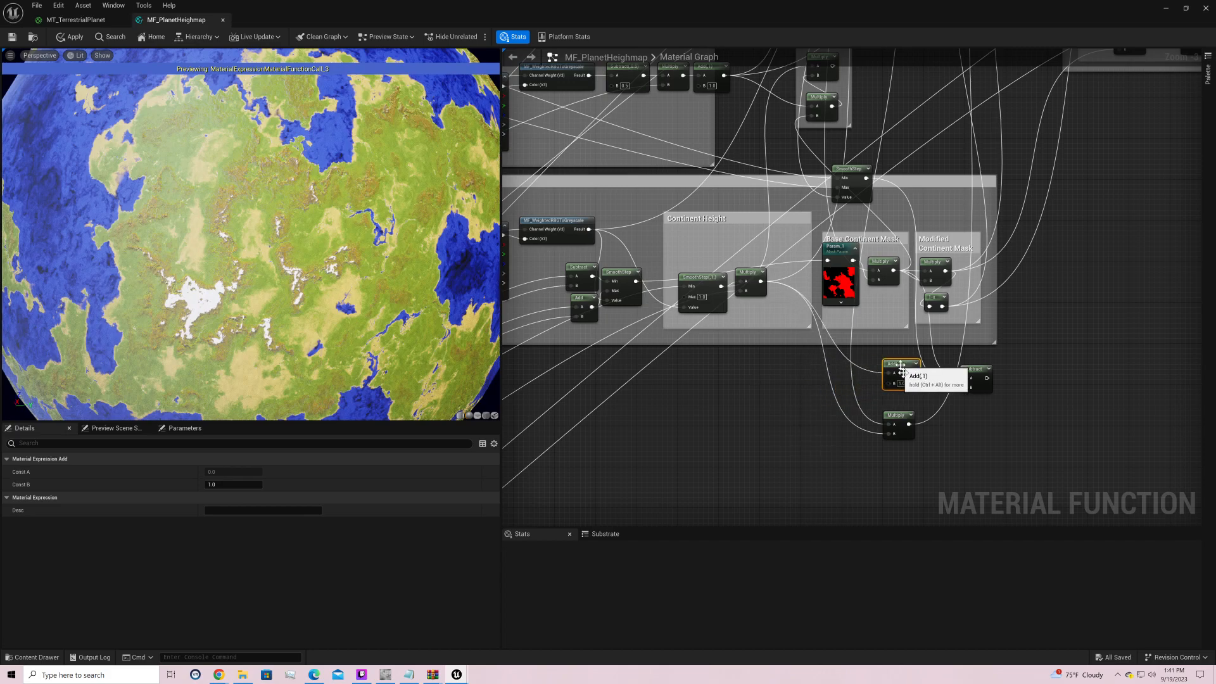
Step: Move the Add and Multiply nodes above Land Heightmap, and connect Add's B input to the last Multiply in the group beside Sea Depth Map
{"action": "right_click", "coordinate": [887, 415]}
{"action": "left_click_drag", "start_coordinate": [866, 350], "coordinate": [908, 458]}
{"action": "left_click_drag", "start_coordinate": [894, 421], "coordinate": [941, 193]}
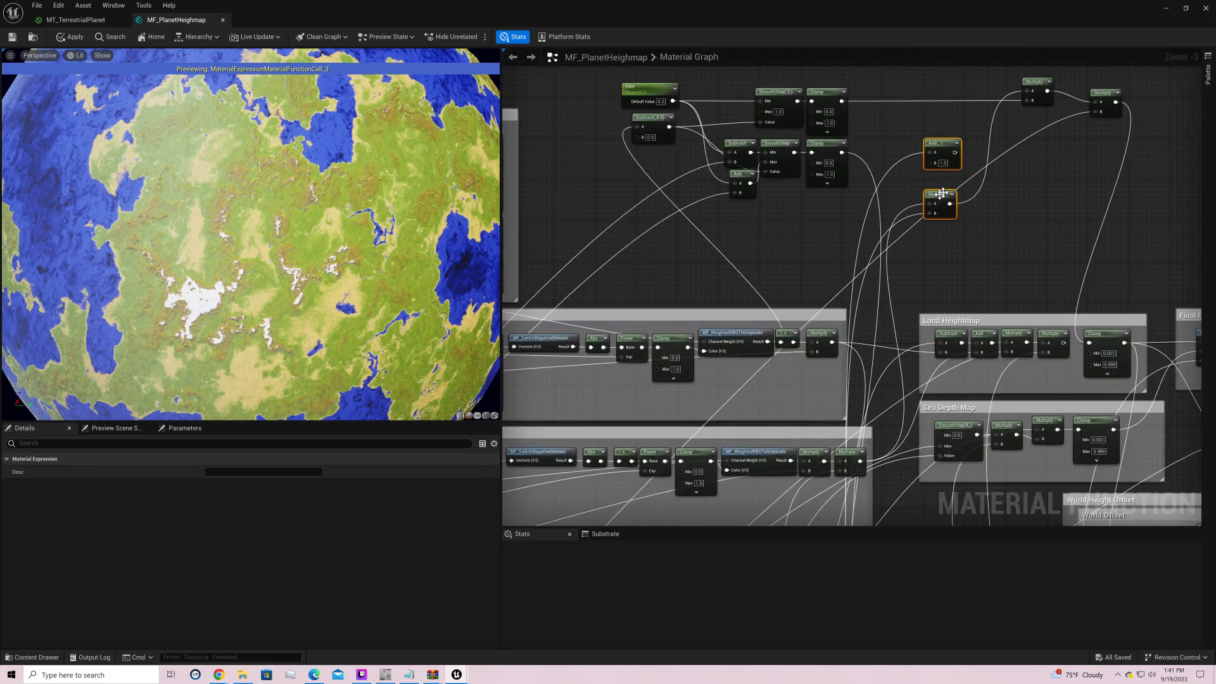
{"action": "right_click_drag", "start_coordinate": [899, 263], "coordinate": [893, 152]}
{"action": "left_click_drag", "start_coordinate": [855, 348], "coordinate": [931, 189]}
Step: Preview the new Add node's output and inspect the combined height mask around the planet
{"action": "right_click", "coordinate": [943, 178]}
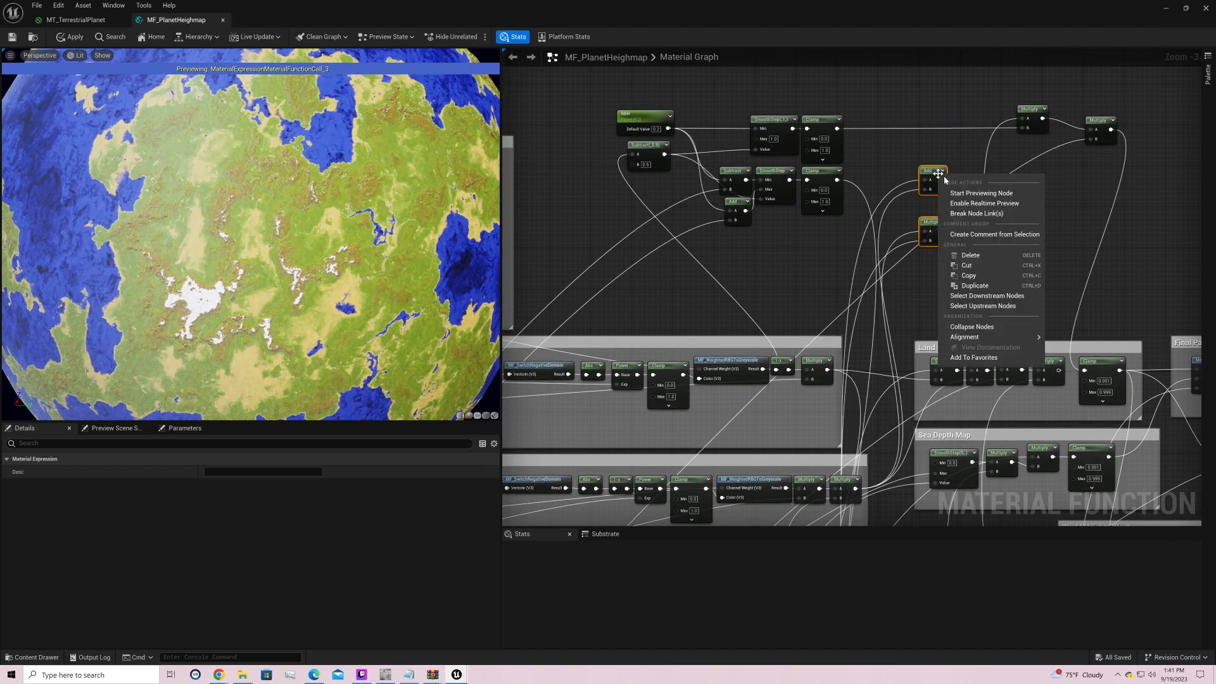
{"action": "left_click", "coordinate": [960, 192]}
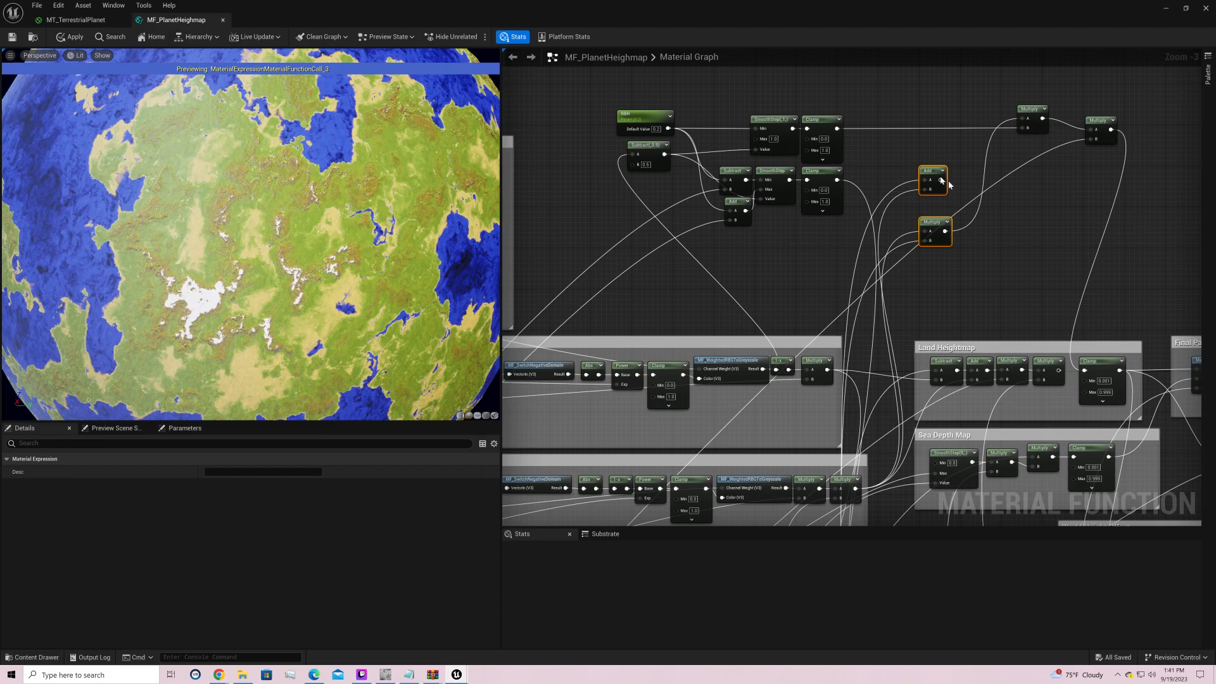
{"action": "right_click", "coordinate": [948, 184]}
{"action": "left_click", "coordinate": [950, 190]}
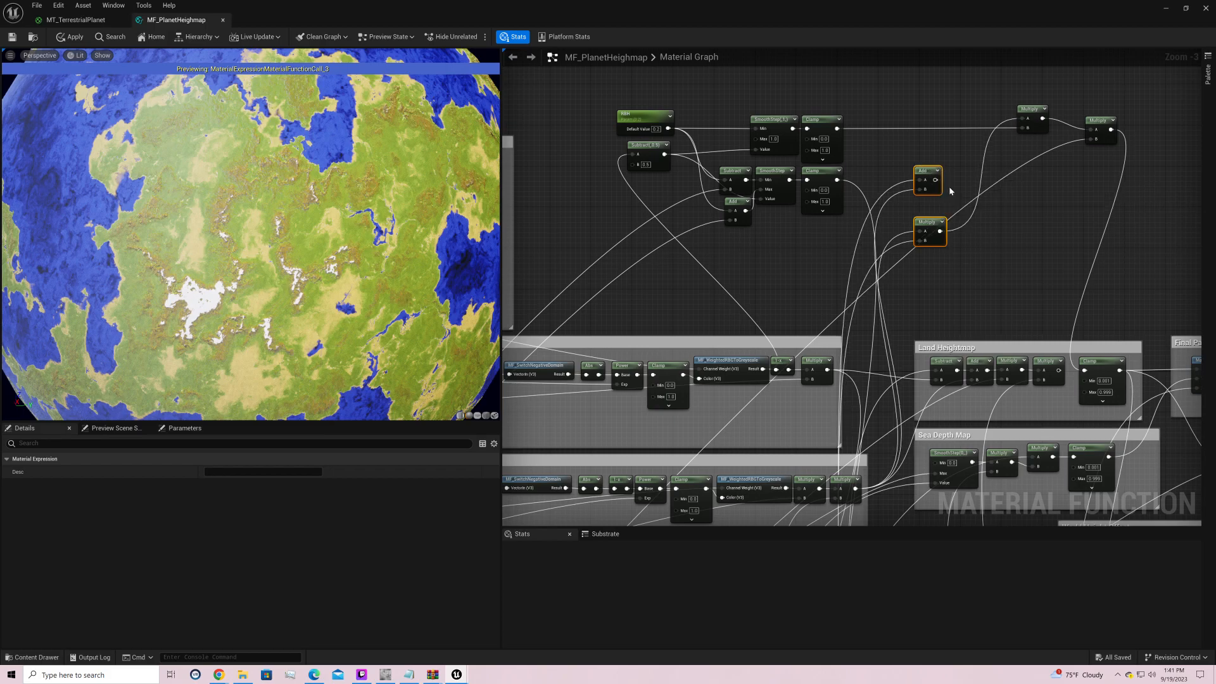
{"action": "left_click", "coordinate": [927, 171]}
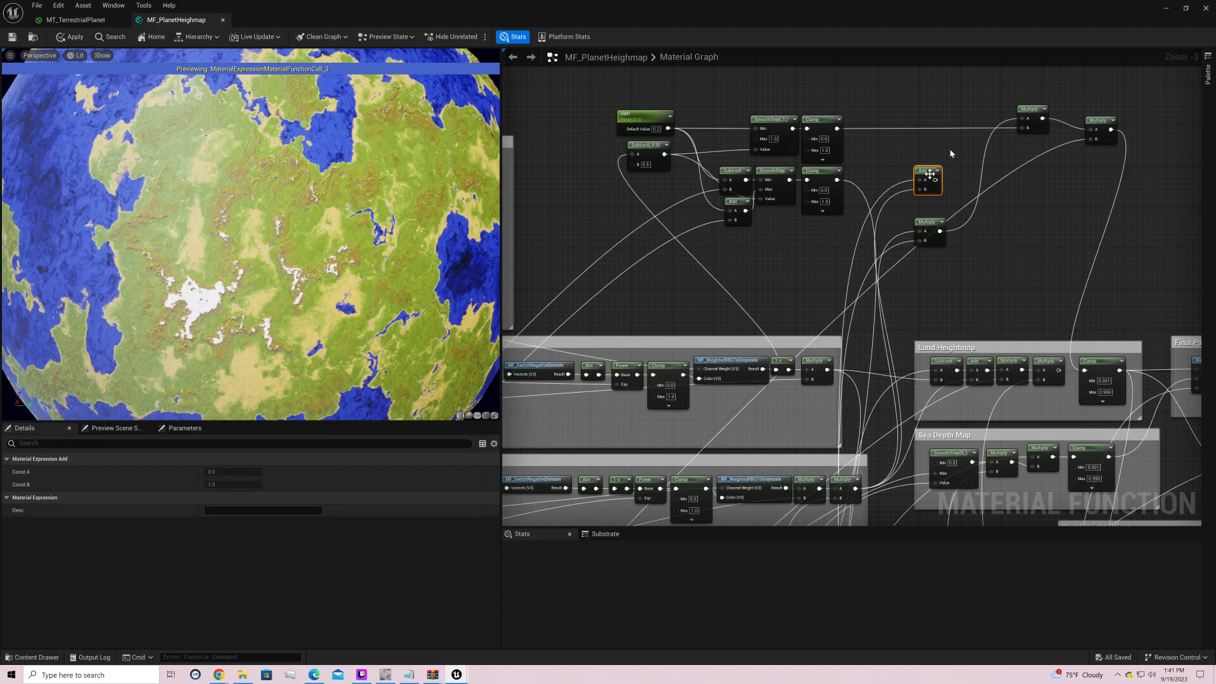
{"action": "right_click", "coordinate": [929, 171]}
{"action": "left_click", "coordinate": [957, 192]}
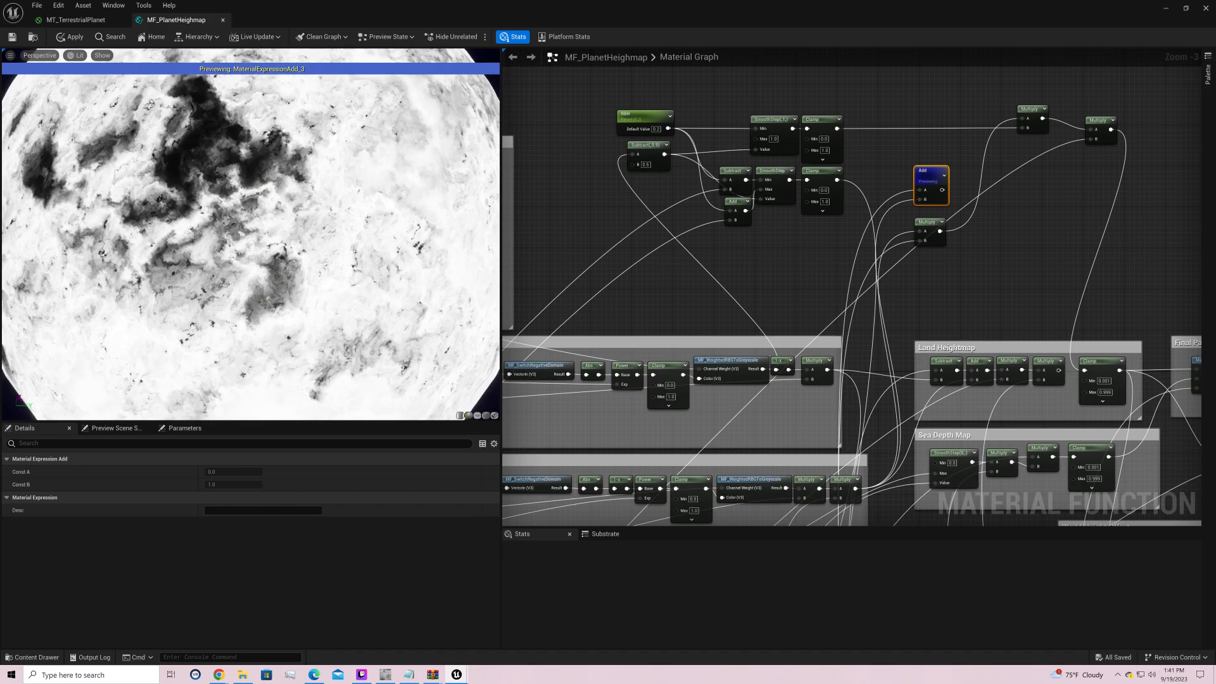
{"action": "left_click_drag", "start_coordinate": [251, 235], "coordinate": [224, 433]}
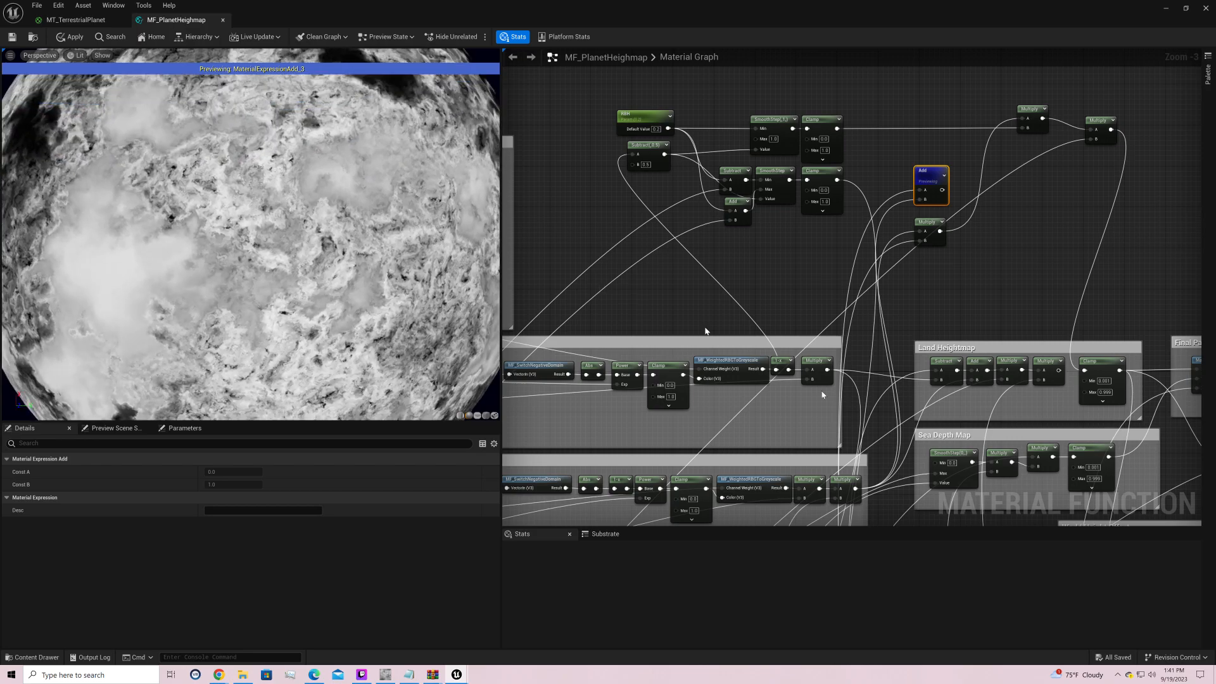
Step: Connect the Add node's output to input A of the first Multiply in the upper chain, and preview that Multiply
{"action": "right_click_drag", "start_coordinate": [910, 431], "coordinate": [720, 528]}
{"action": "left_click_drag", "start_coordinate": [754, 288], "coordinate": [840, 220]}
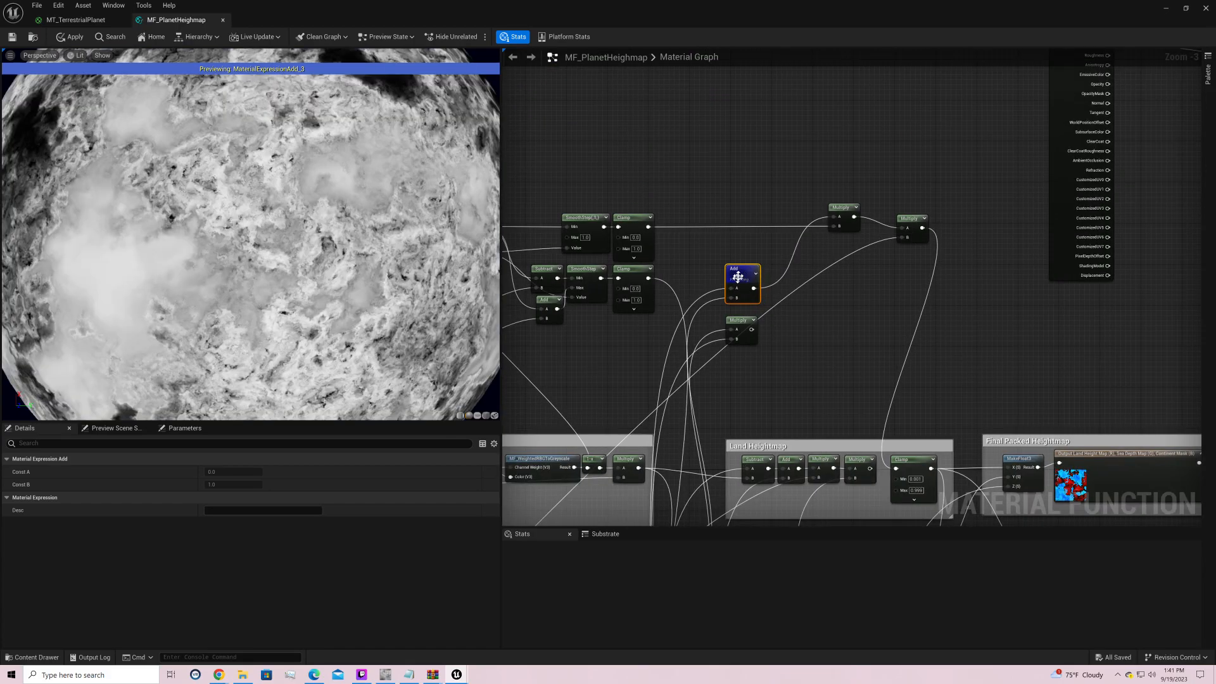
{"action": "right_click", "coordinate": [742, 281]}
{"action": "left_click", "coordinate": [843, 211]}
{"action": "right_click", "coordinate": [849, 211]}
{"action": "left_click", "coordinate": [877, 231]}
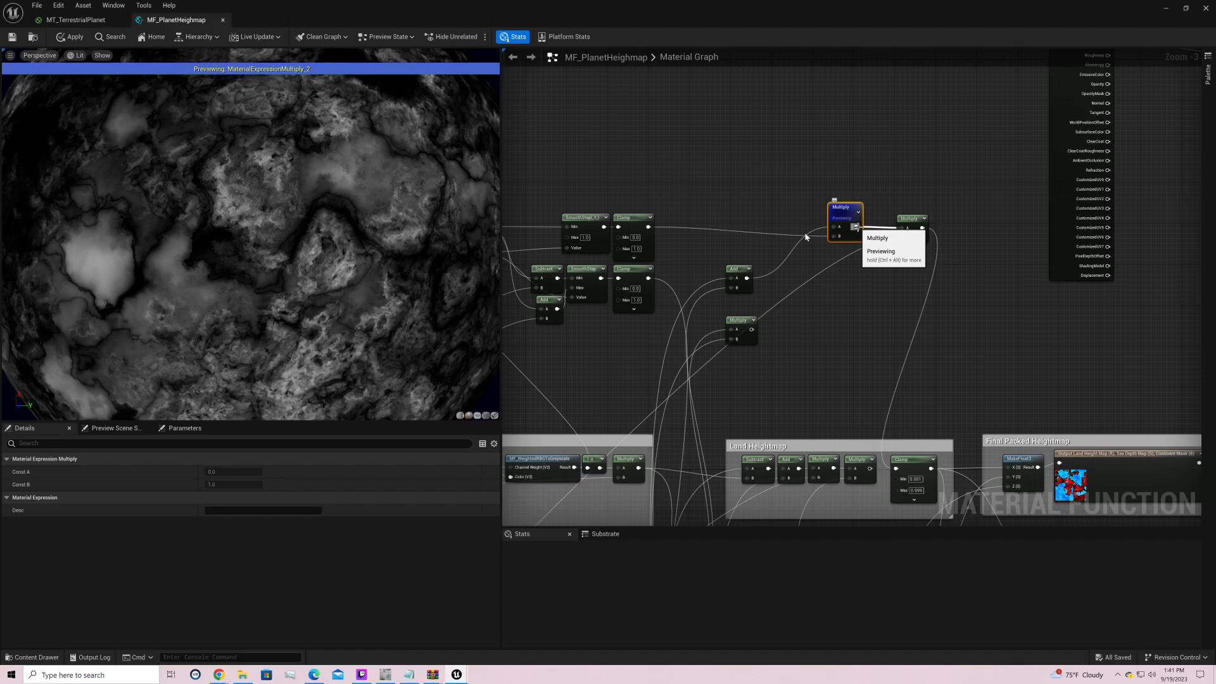
Step: Preview the large material function node instead of the Multiply node
{"action": "right_click", "coordinate": [851, 220]}
{"action": "right_click", "coordinate": [1056, 162]}
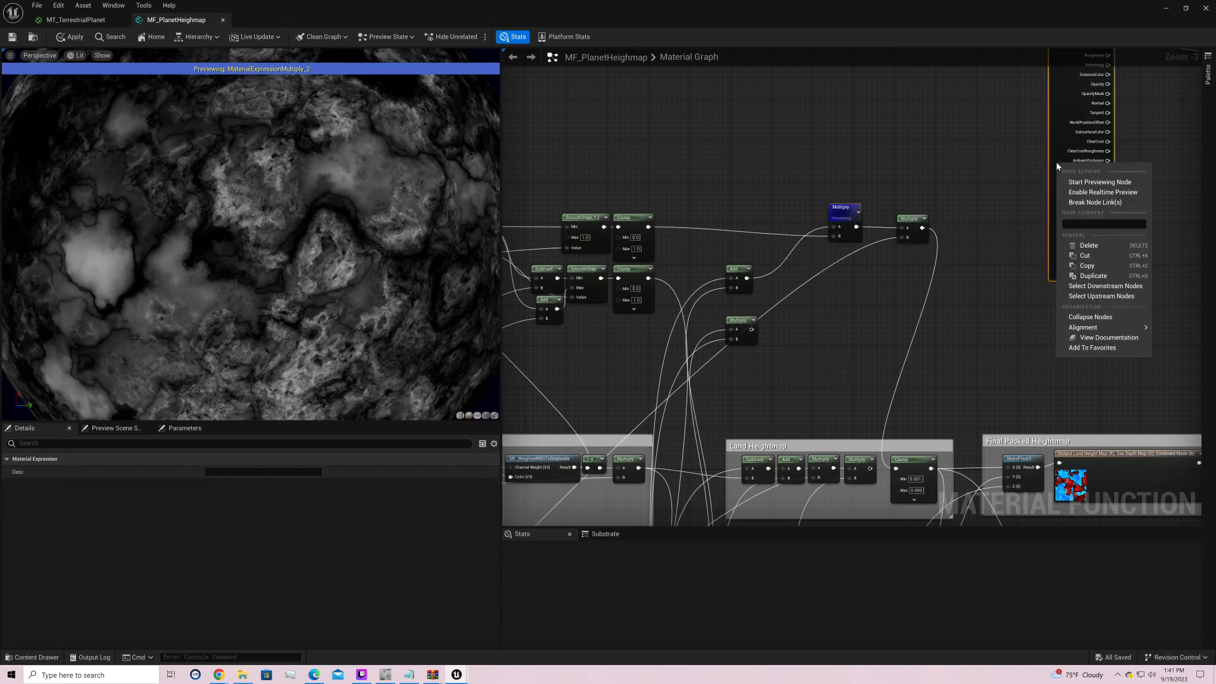
{"action": "left_click", "coordinate": [1072, 182]}
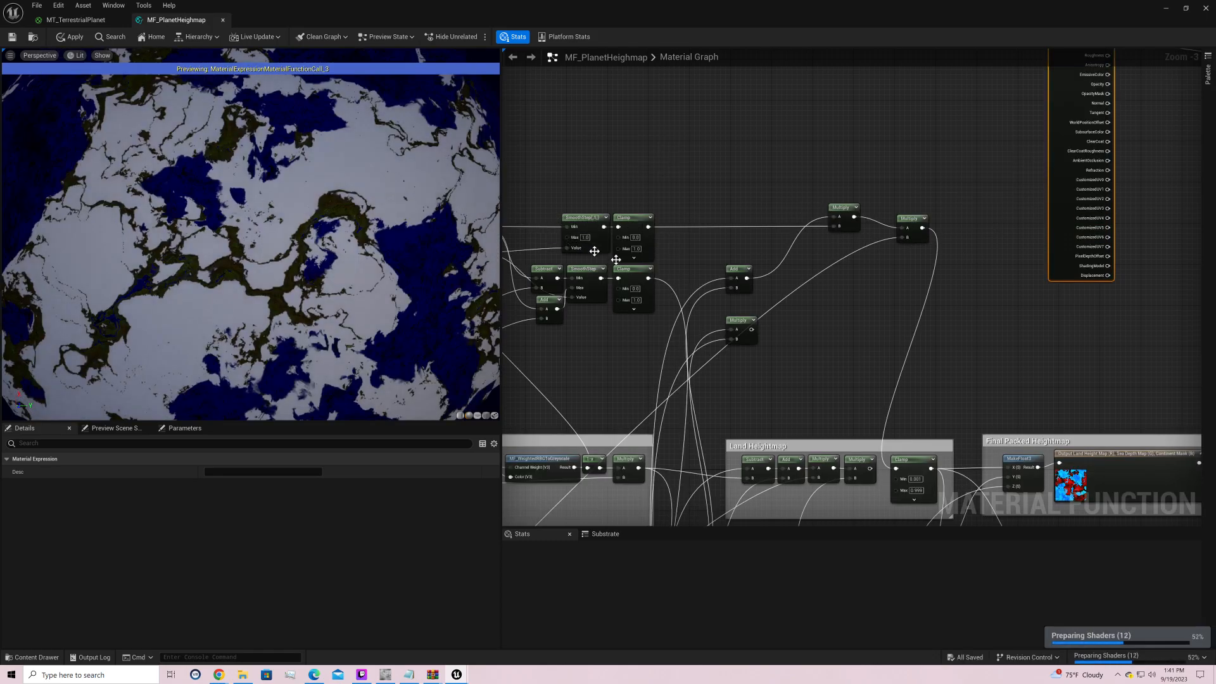
Step: Create a Divide node from the Add output, connect it to input A of the first upper Multiply, and align it beside Add
{"action": "left_click_drag", "start_coordinate": [737, 268], "coordinate": [762, 271]}
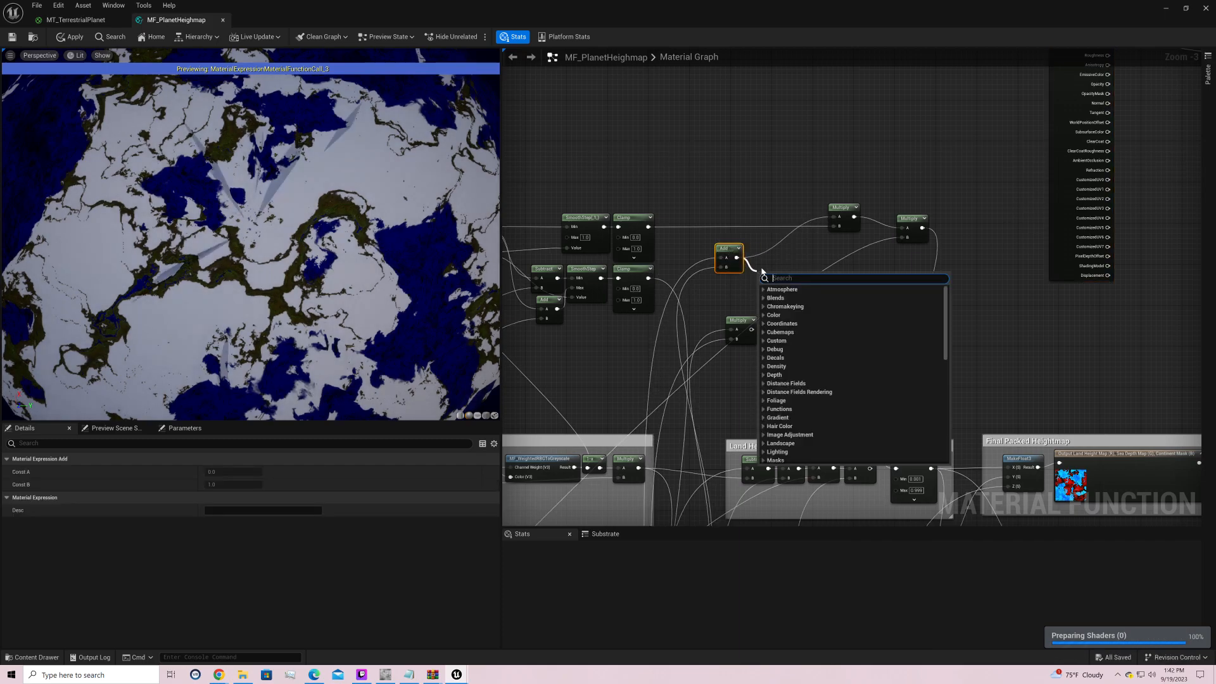
{"action": "key", "text": "Escape"}
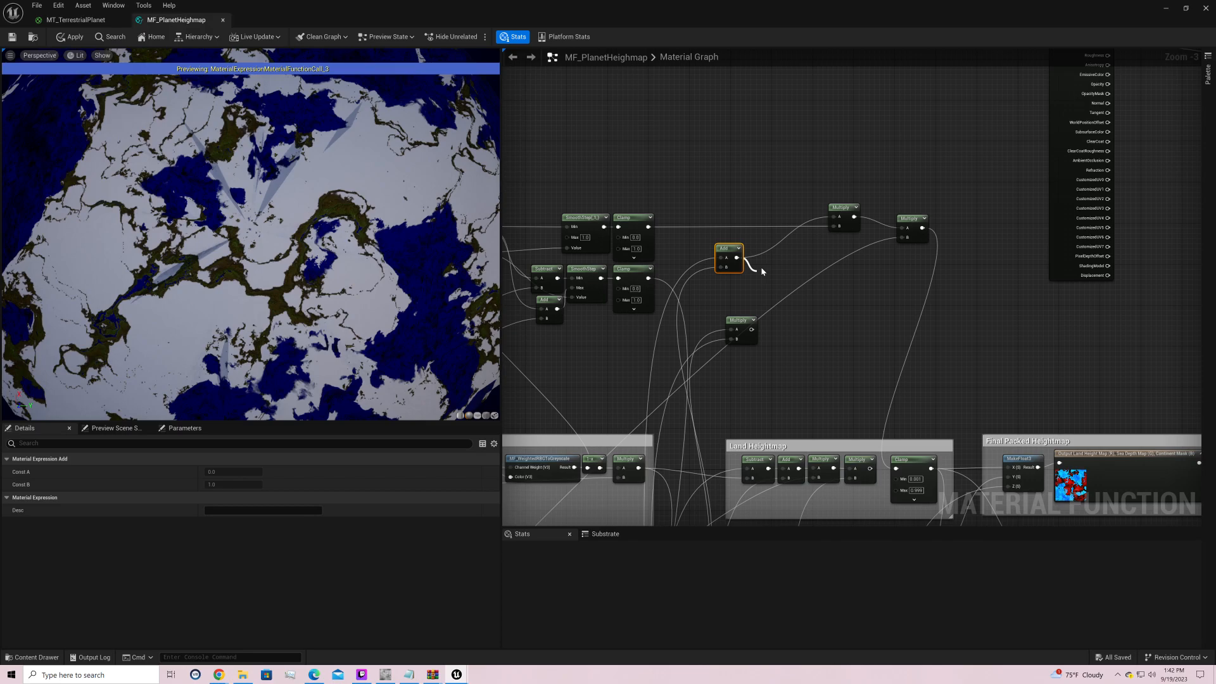
{"action": "left_click_drag", "start_coordinate": [788, 286], "coordinate": [836, 221]}
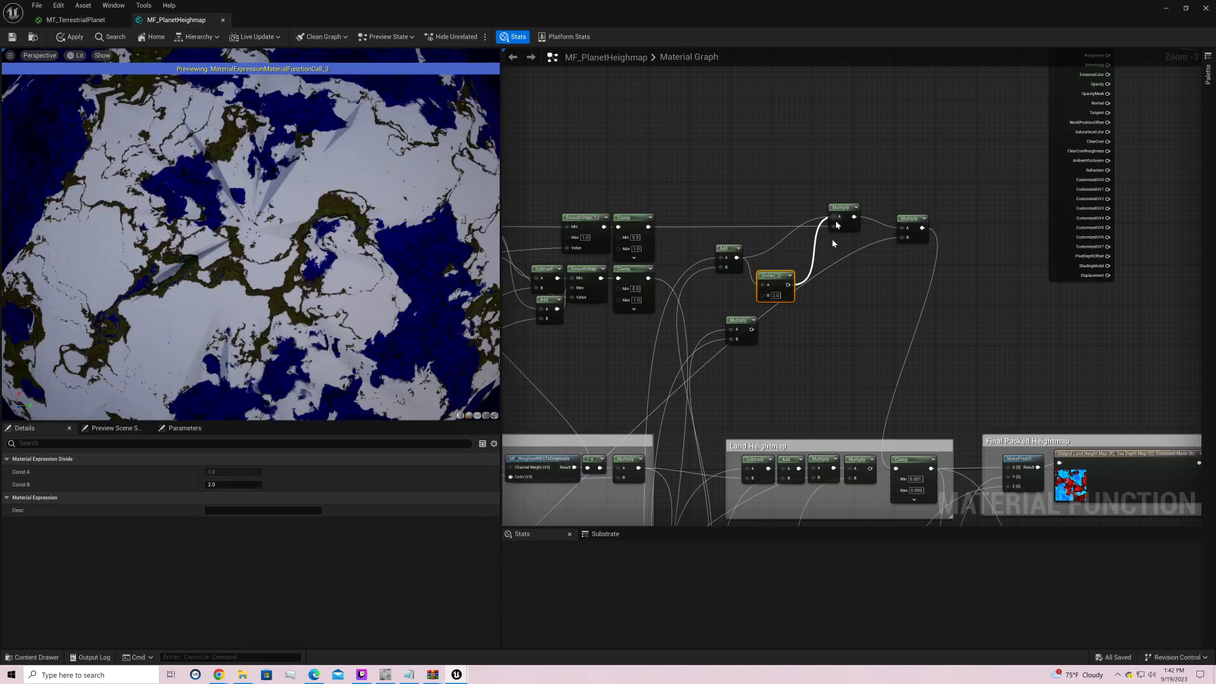
{"action": "left_click_drag", "start_coordinate": [772, 276], "coordinate": [772, 248]}
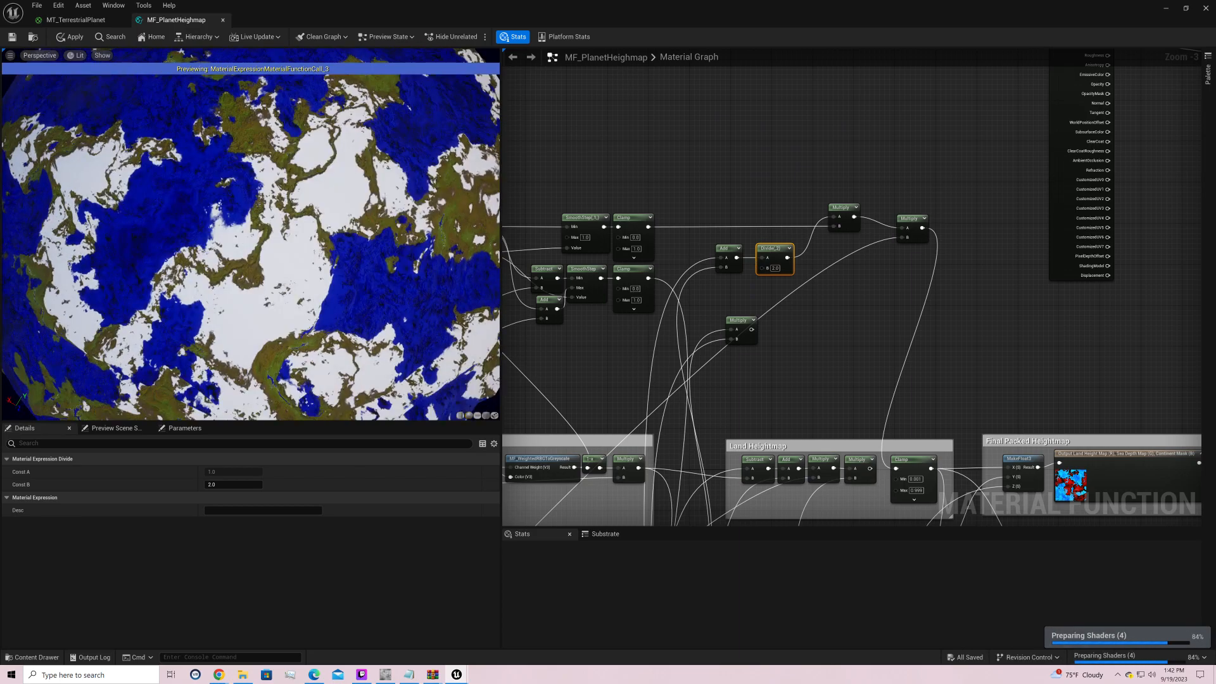
Step: Set the Divide node's B value to 4 and then 8, and inspect the terrain around the planet
{"action": "left_click", "coordinate": [774, 268]}
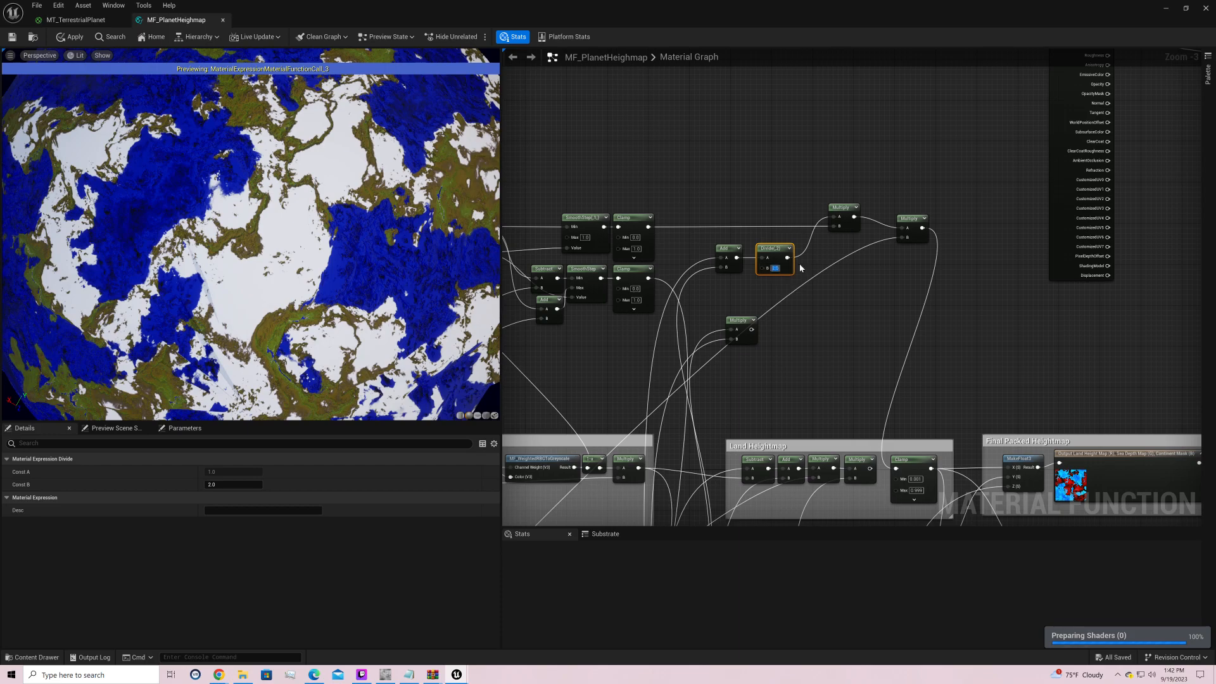
{"action": "type", "text": "4"}
{"action": "key", "text": "Return"}
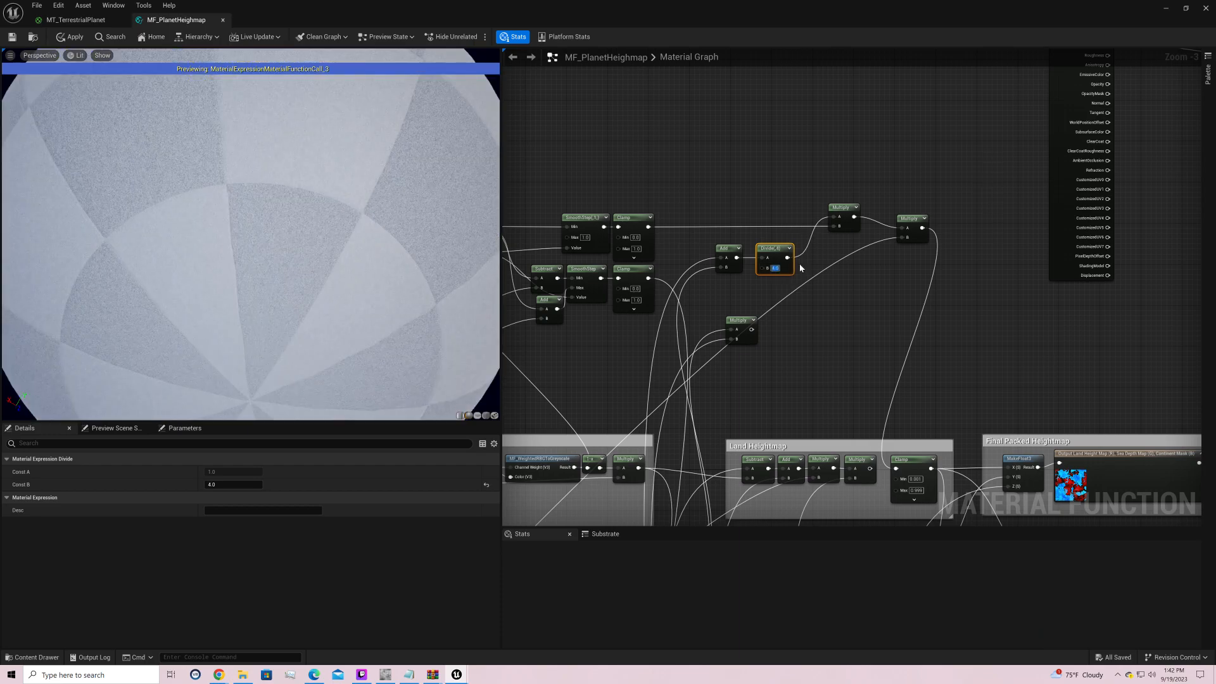
{"action": "type", "text": "8"}
{"action": "key", "text": "Return"}
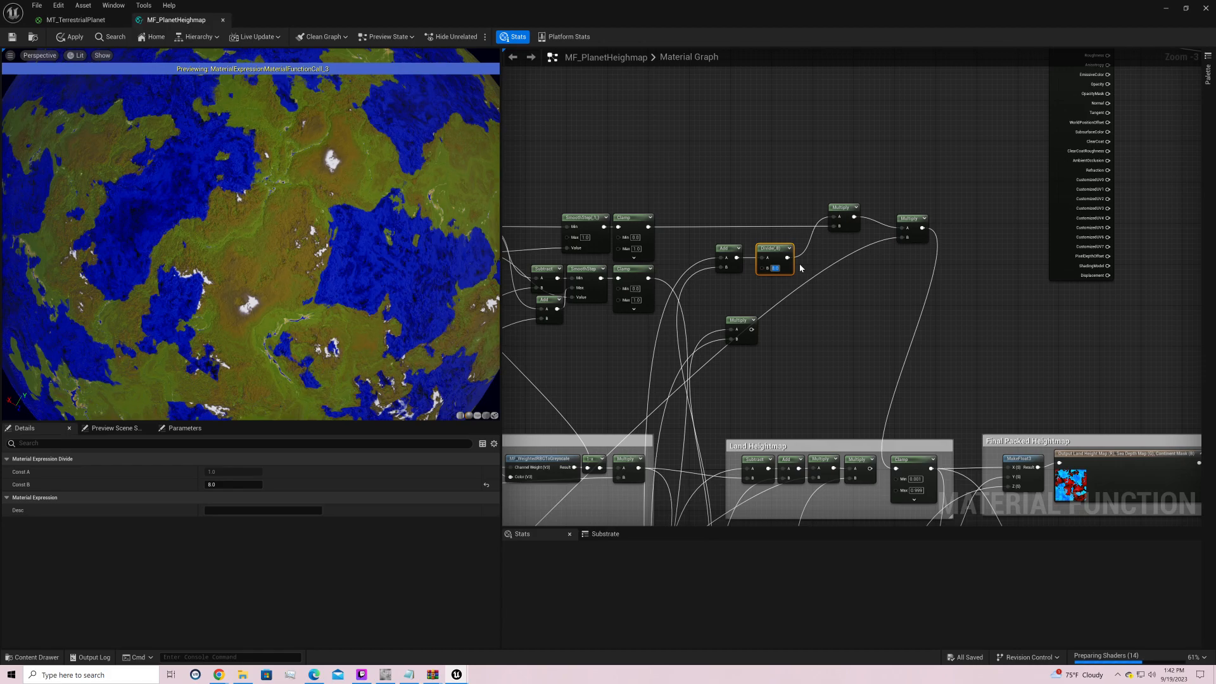
{"action": "left_click_drag", "start_coordinate": [443, 159], "coordinate": [481, 96]}
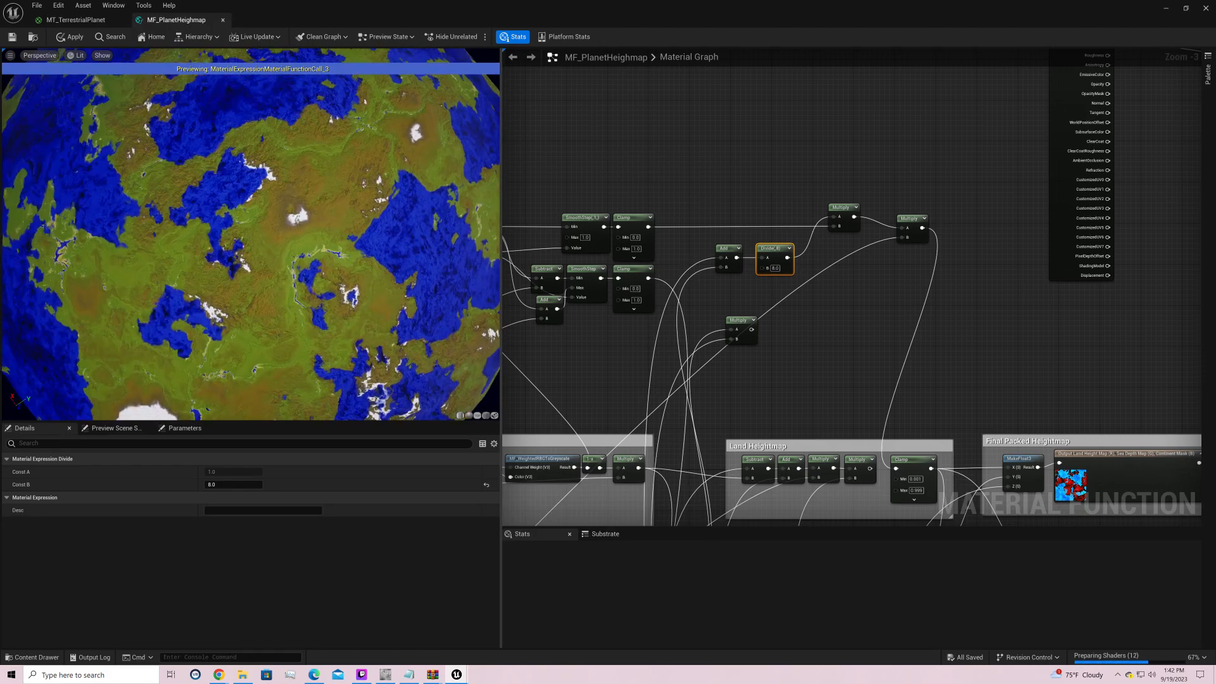
{"action": "left_click_drag", "start_coordinate": [391, 241], "coordinate": [494, 209]}
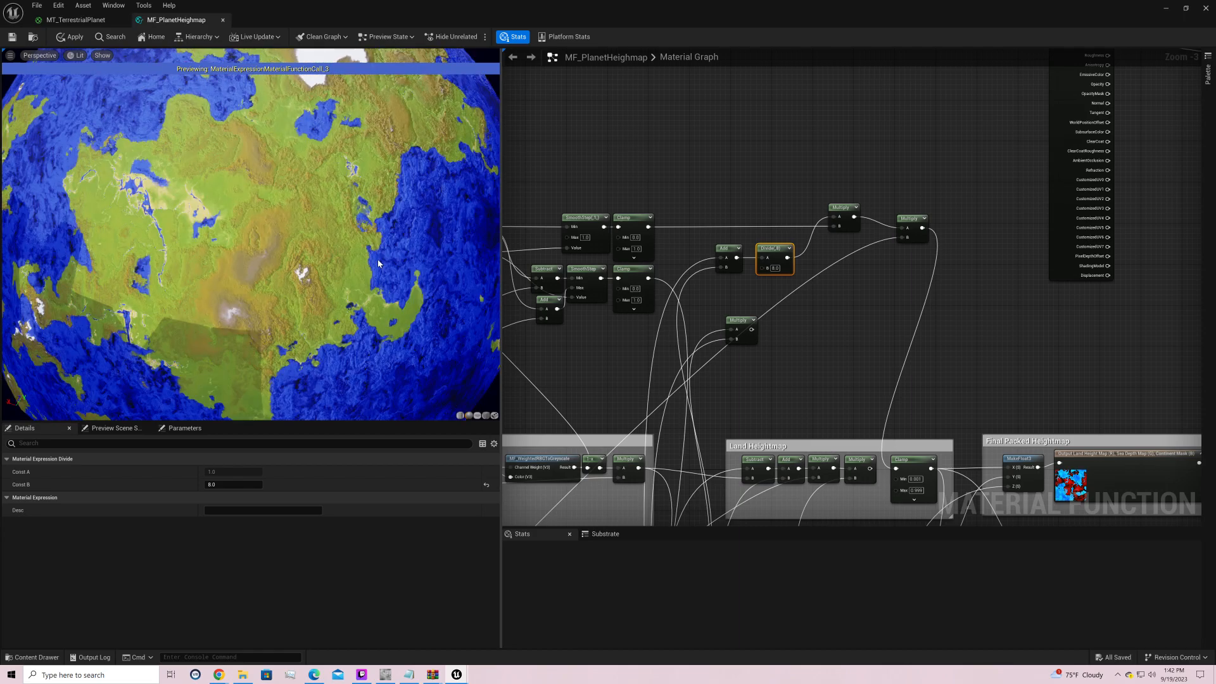
Step: Move the Variance Mask group below Sea Depth Map, and reposition the Add node that feeds Divide
{"action": "mouse_move", "coordinate": [724, 247]}
{"action": "left_mouse_down"}
{"action": "mouse_move", "coordinate": [704, 322]}
{"action": "mouse_move", "coordinate": [734, 290]}
{"action": "mouse_move", "coordinate": [724, 268]}
{"action": "left_mouse_up"}
{"action": "right_click_drag", "start_coordinate": [755, 359], "coordinate": [977, 0]}
{"action": "right_click_drag", "start_coordinate": [977, 202], "coordinate": [977, 54]}
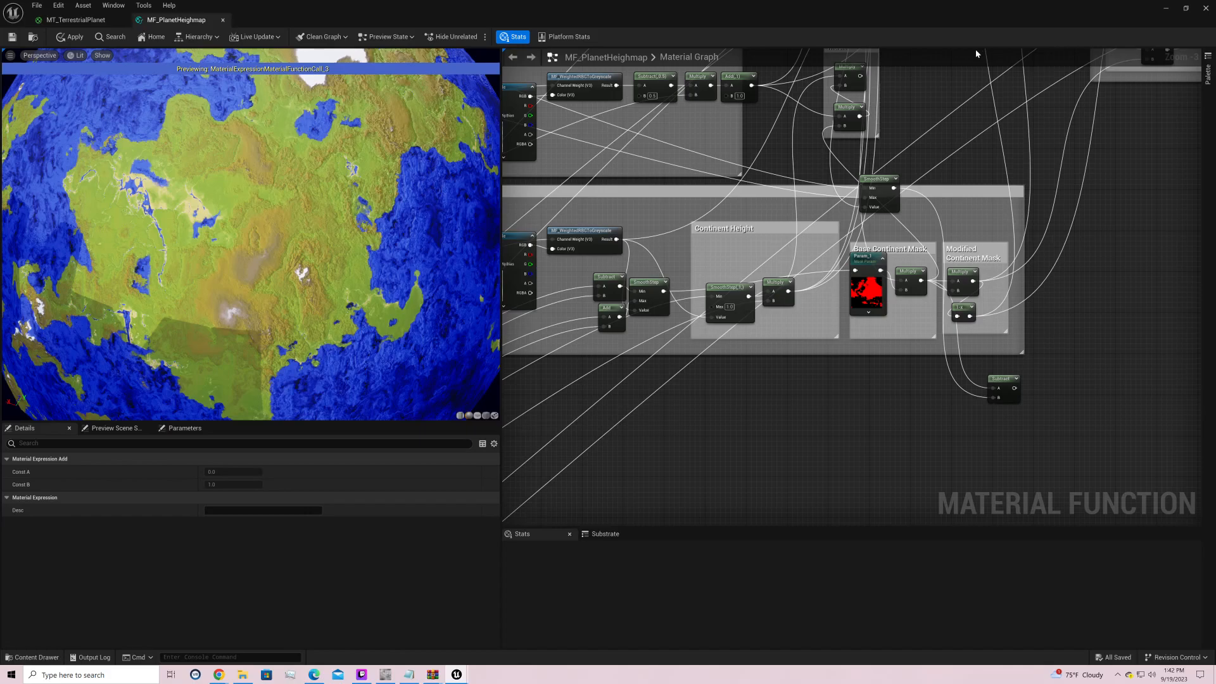
{"action": "right_click_drag", "start_coordinate": [764, 214], "coordinate": [734, 525]}
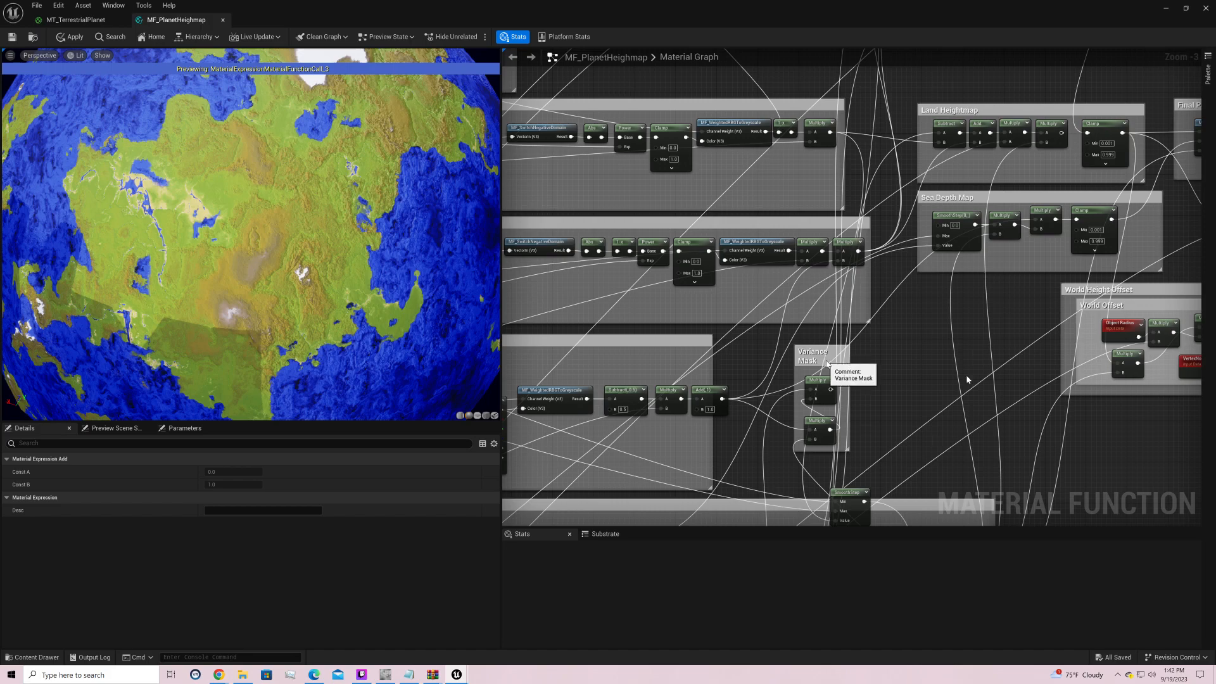
{"action": "left_click_drag", "start_coordinate": [827, 363], "coordinate": [969, 353]}
{"action": "right_click_drag", "start_coordinate": [927, 332], "coordinate": [770, 636]}
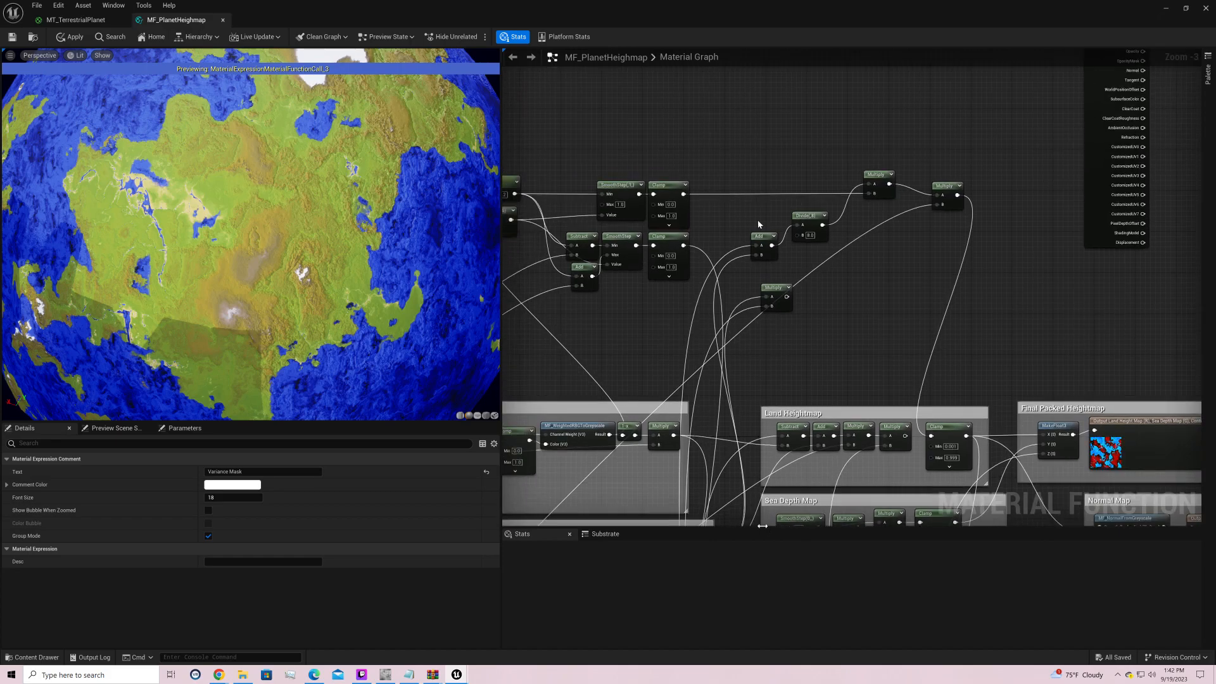
{"action": "mouse_move", "coordinate": [758, 235]}
{"action": "left_mouse_down"}
{"action": "mouse_move", "coordinate": [747, 219]}
{"action": "mouse_move", "coordinate": [752, 235]}
{"action": "left_mouse_up"}
Step: Examine the parameters and default values in the Mountain Controls, Variance Controls and Continent Controls groups
{"action": "right_click_drag", "start_coordinate": [738, 255], "coordinate": [848, 481]}
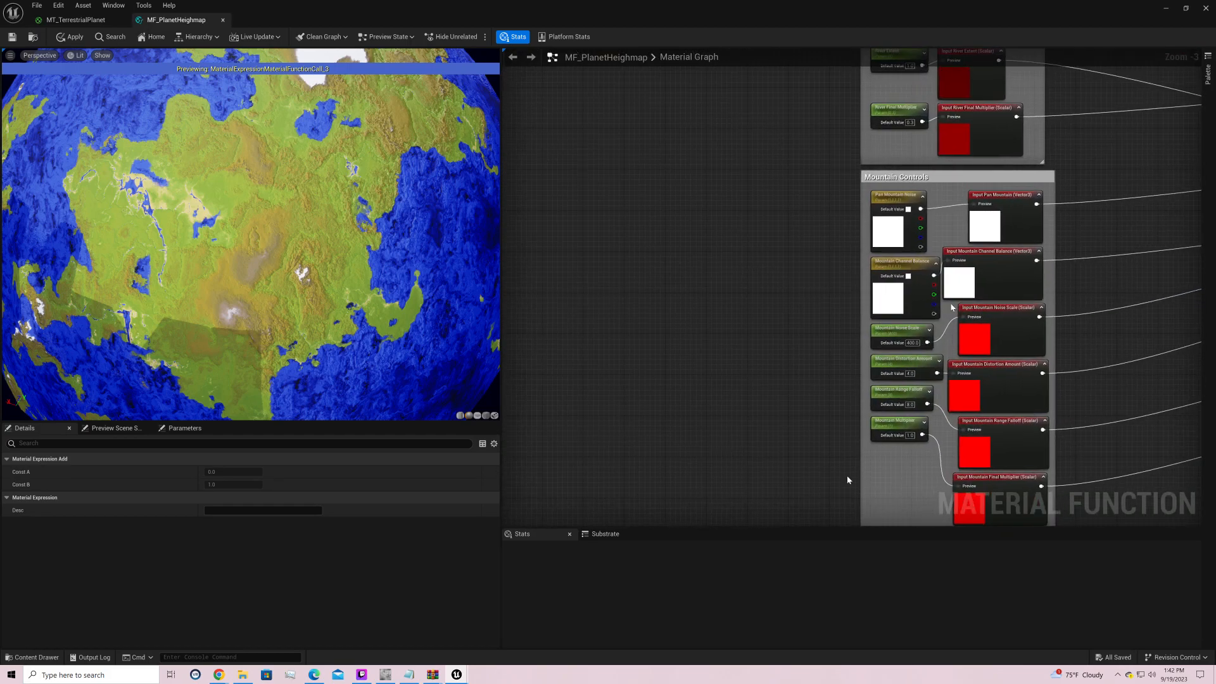
{"action": "mouse_move", "coordinate": [848, 480]}
{"action": "right_mouse_down"}
{"action": "mouse_move", "coordinate": [800, 389]}
{"action": "mouse_move", "coordinate": [784, 505]}
{"action": "mouse_move", "coordinate": [663, 60]}
{"action": "right_mouse_up"}
{"action": "right_click_drag", "start_coordinate": [658, 472], "coordinate": [660, 321]}
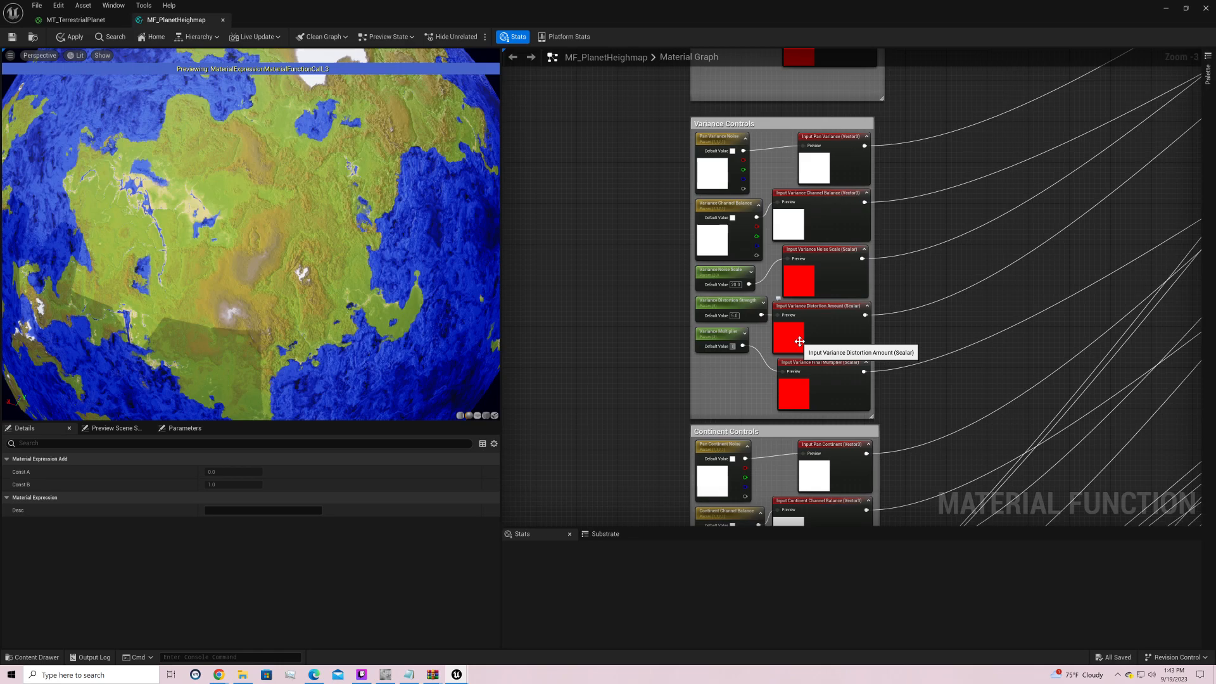
{"action": "right_click_drag", "start_coordinate": [799, 342], "coordinate": [932, 129]}
{"action": "right_click_drag", "start_coordinate": [907, 413], "coordinate": [899, 318]}
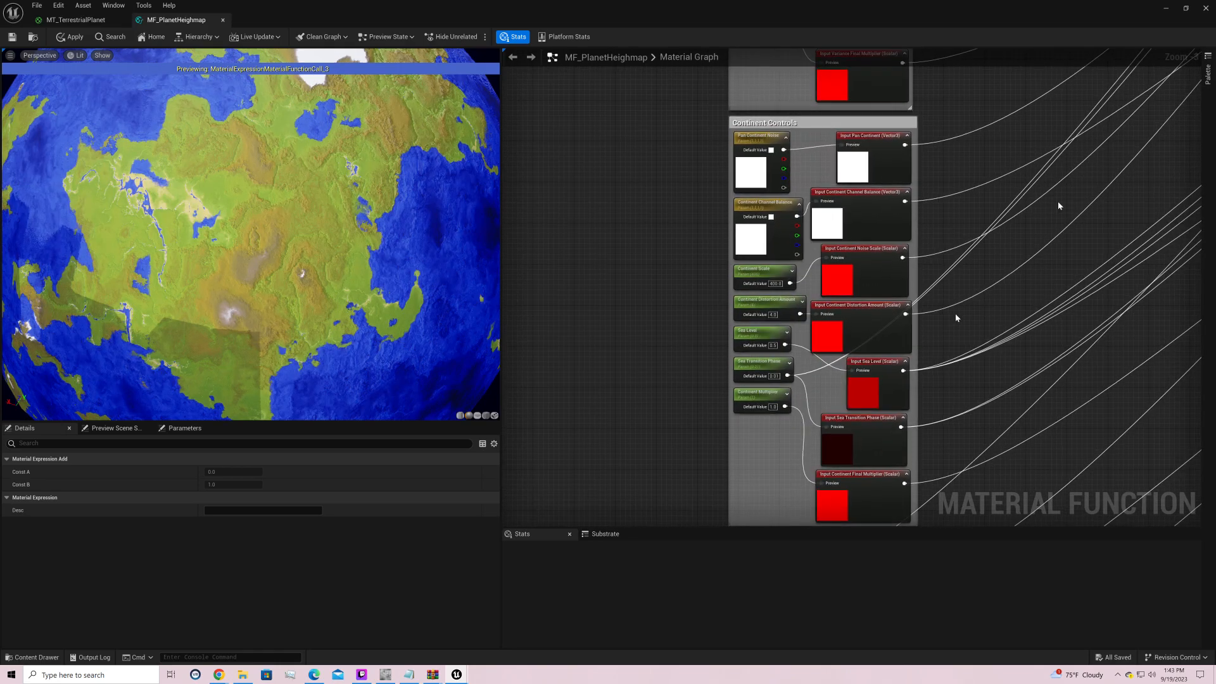
{"action": "right_click_drag", "start_coordinate": [1059, 207], "coordinate": [504, 525]}
{"action": "right_click_drag", "start_coordinate": [616, 329], "coordinate": [504, 524]}
{"action": "right_click_drag", "start_coordinate": [1108, 157], "coordinate": [780, 274]}
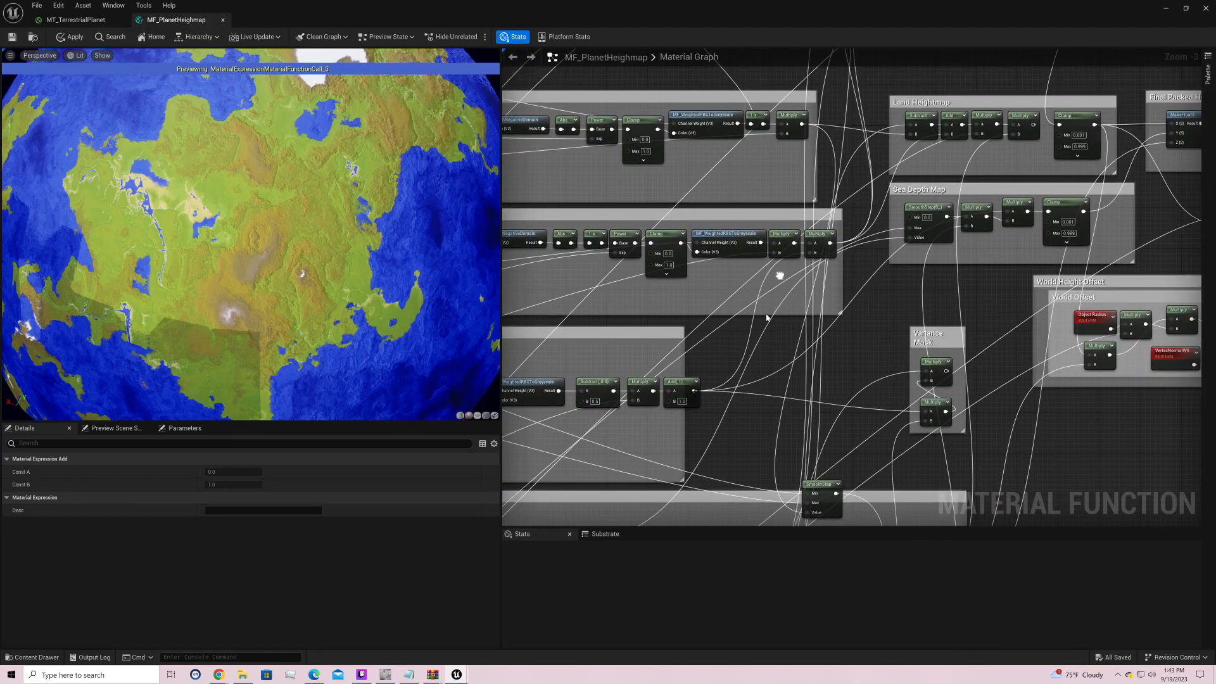
Step: Create an Add node from the Add output beside Variance Mask, and connect the last Multiply of the group above to its B input
{"action": "left_click_drag", "start_coordinate": [695, 391], "coordinate": [782, 376]}
{"action": "type", "text": "+"}
{"action": "key", "text": "Return"}
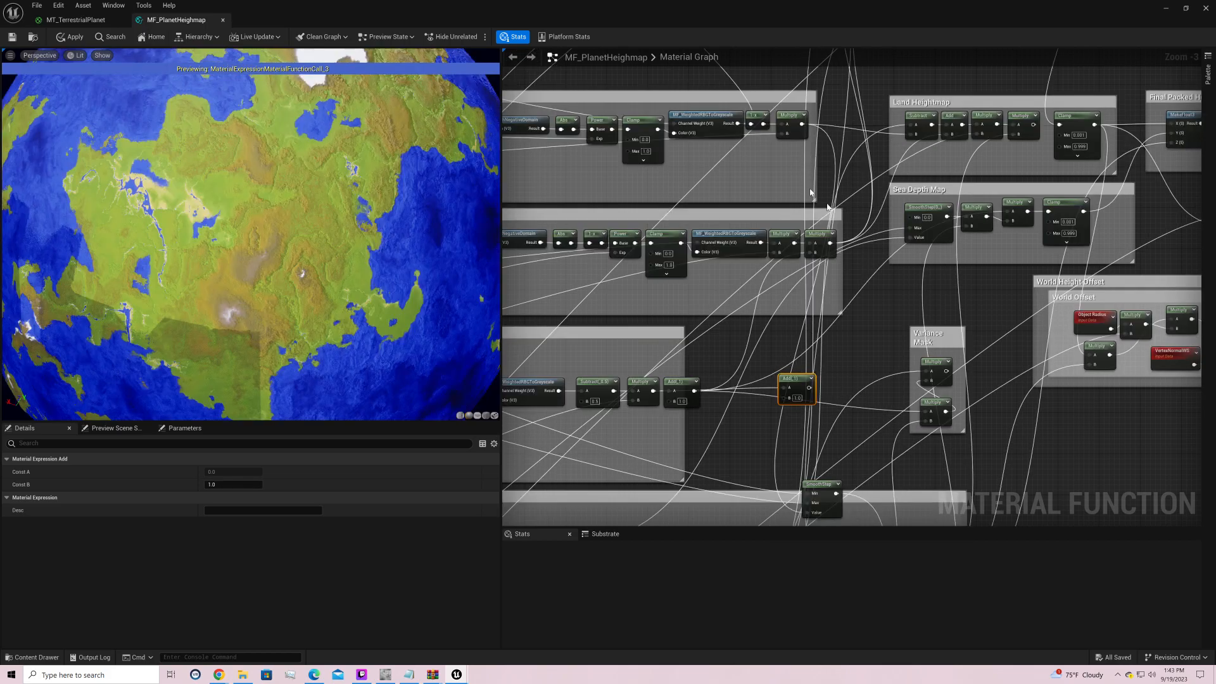
{"action": "left_click_drag", "start_coordinate": [830, 243], "coordinate": [784, 397]}
Step: Preview the new Add node, shift it slightly, and inspect the combined mask around the planet
{"action": "right_click", "coordinate": [795, 379]}
{"action": "left_click", "coordinate": [818, 398]}
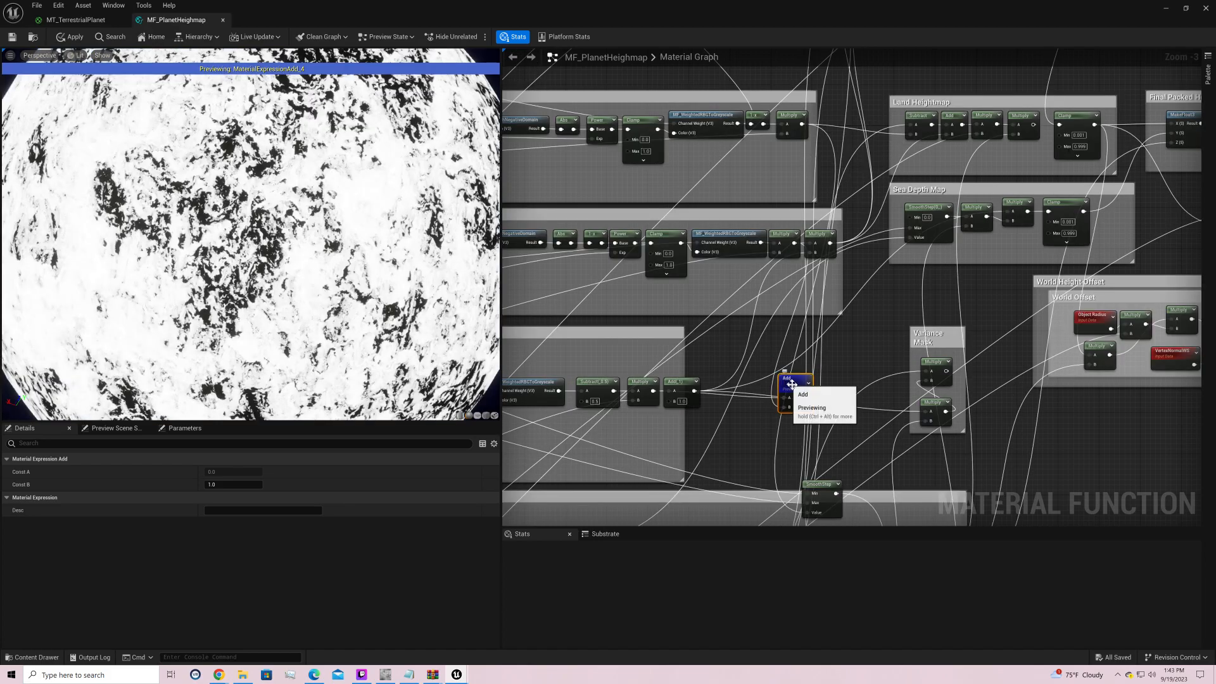
{"action": "left_click_drag", "start_coordinate": [801, 383], "coordinate": [804, 378]}
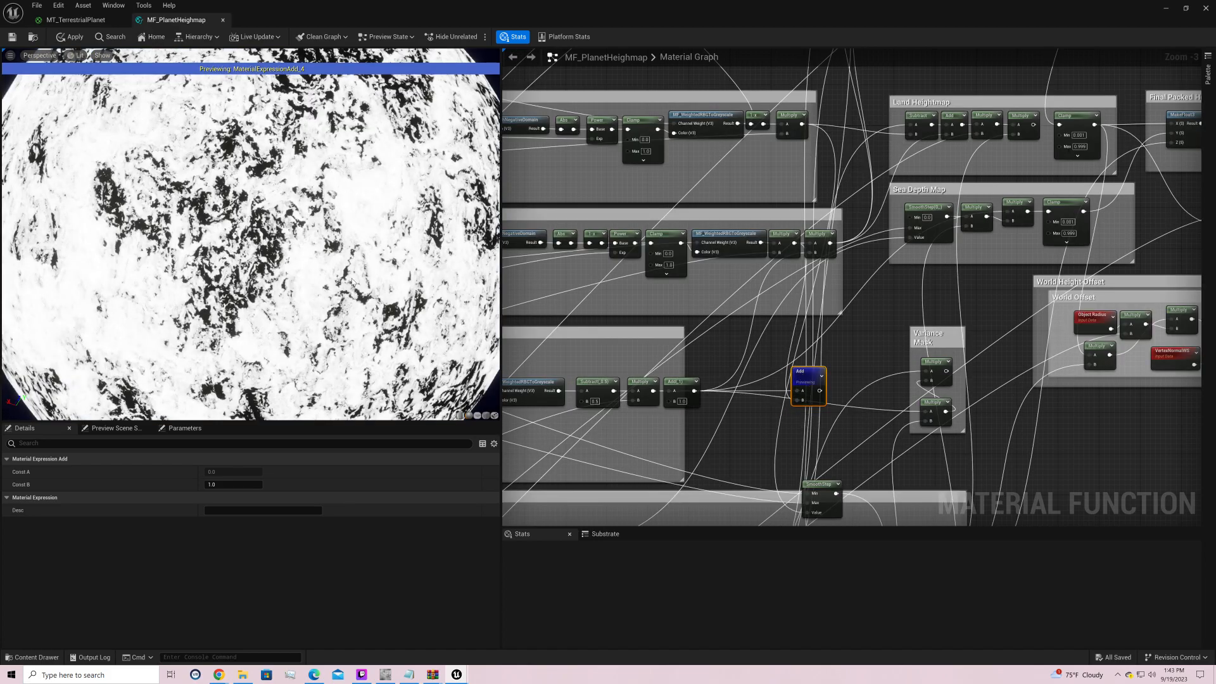
{"action": "left_click_drag", "start_coordinate": [251, 234], "coordinate": [352, 306]}
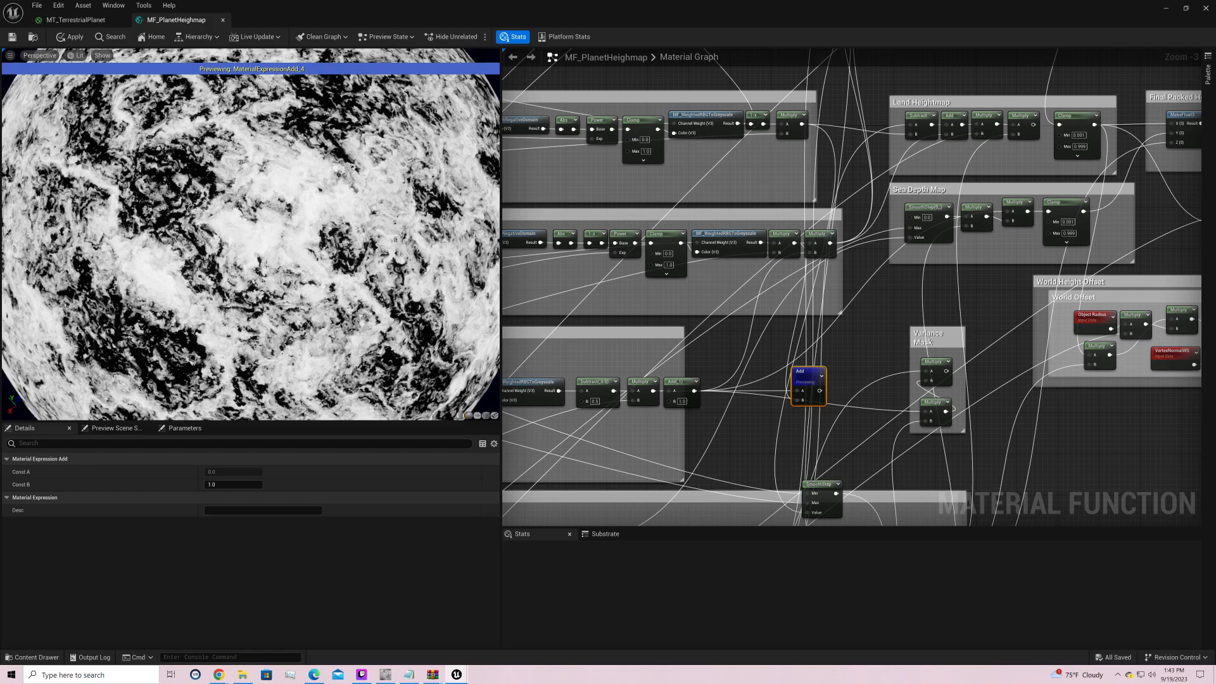
{"action": "left_click_drag", "start_coordinate": [251, 247], "coordinate": [265, 172]}
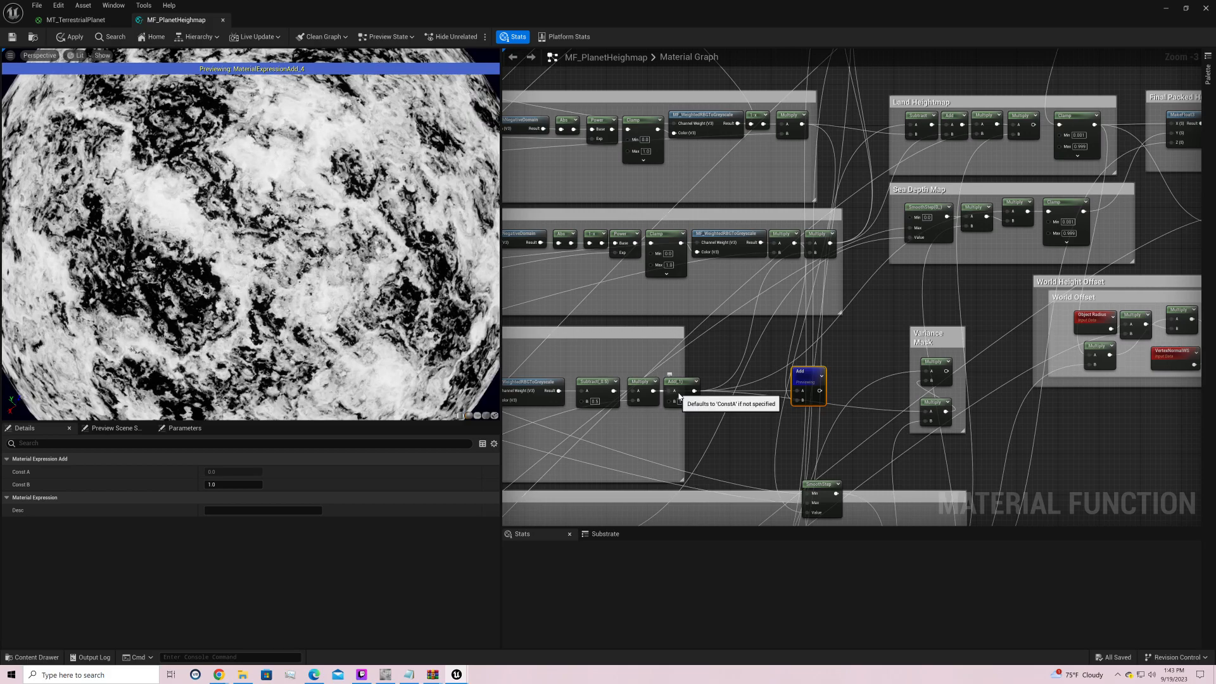
Step: Try other Mountain Range Falloff values, including 32, on the mask preview, and set it back to 8
{"action": "right_click_drag", "start_coordinate": [564, 321], "coordinate": [1194, 162]}
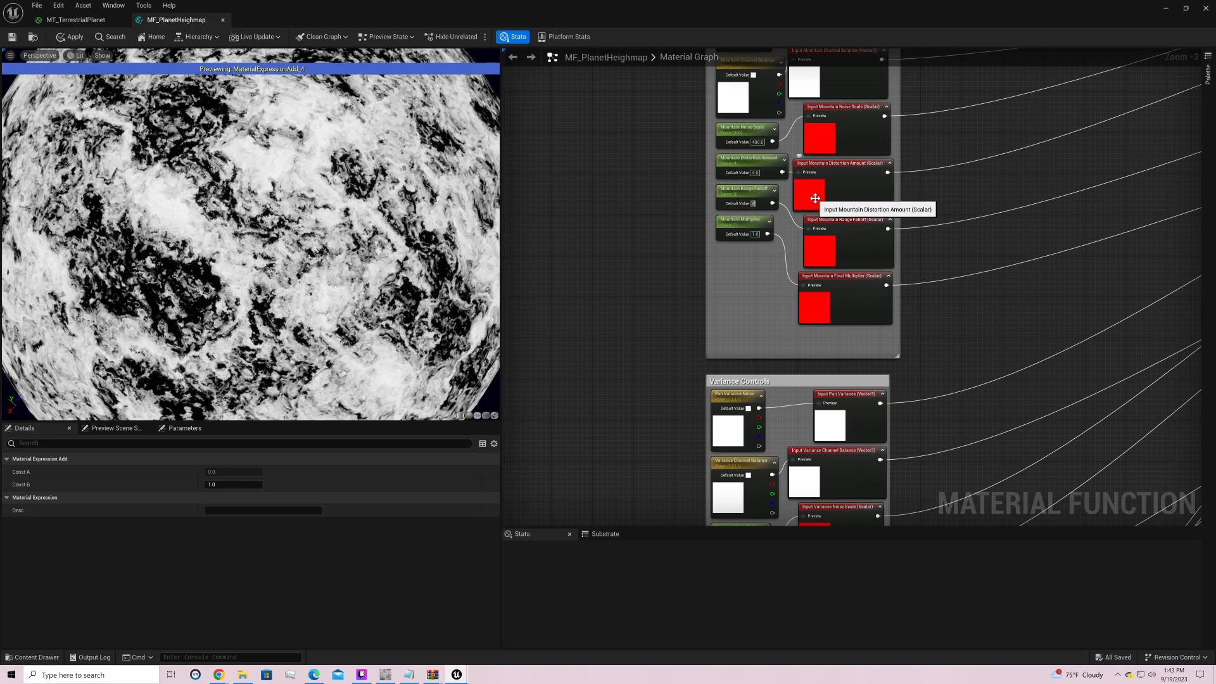
{"action": "key", "text": "Return"}
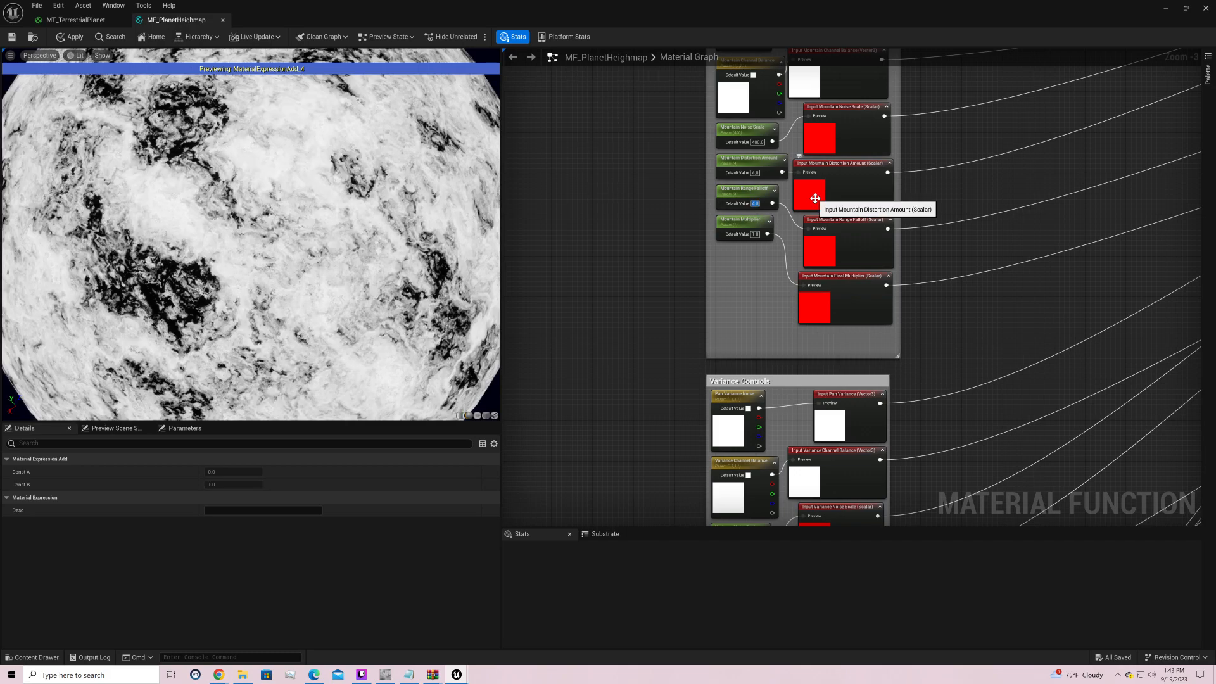
{"action": "type", "text": "32"}
{"action": "key", "text": "Return"}
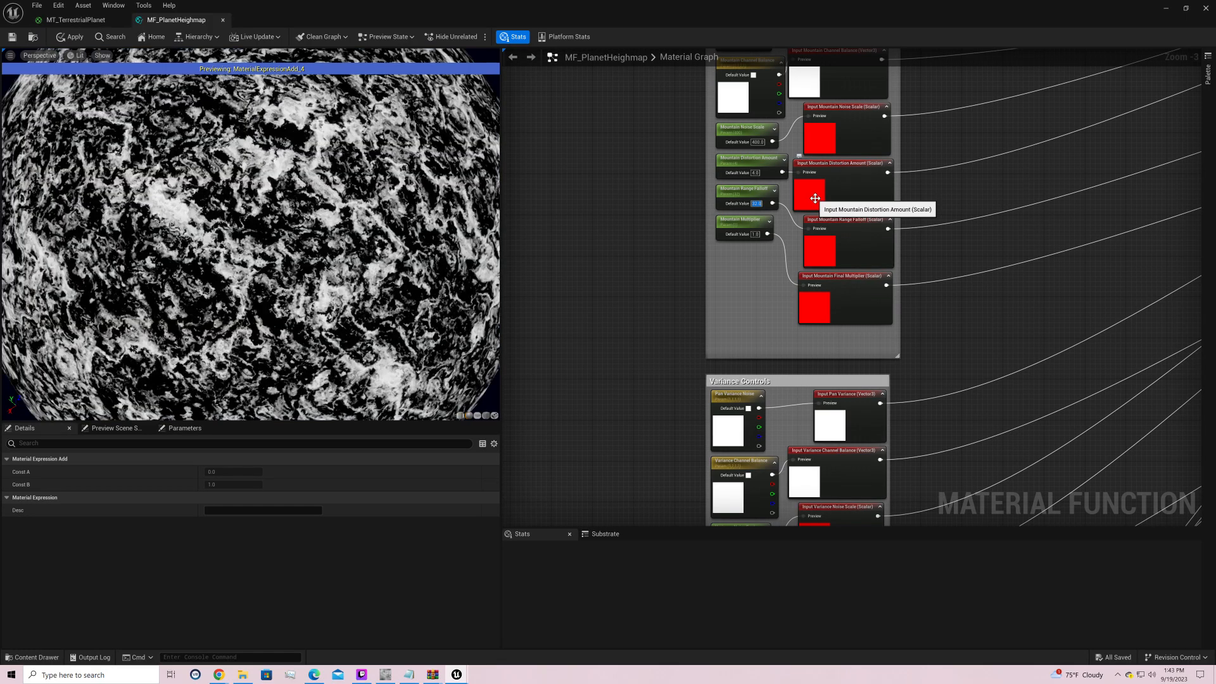
{"action": "type", "text": "8"}
{"action": "key", "text": "Return"}
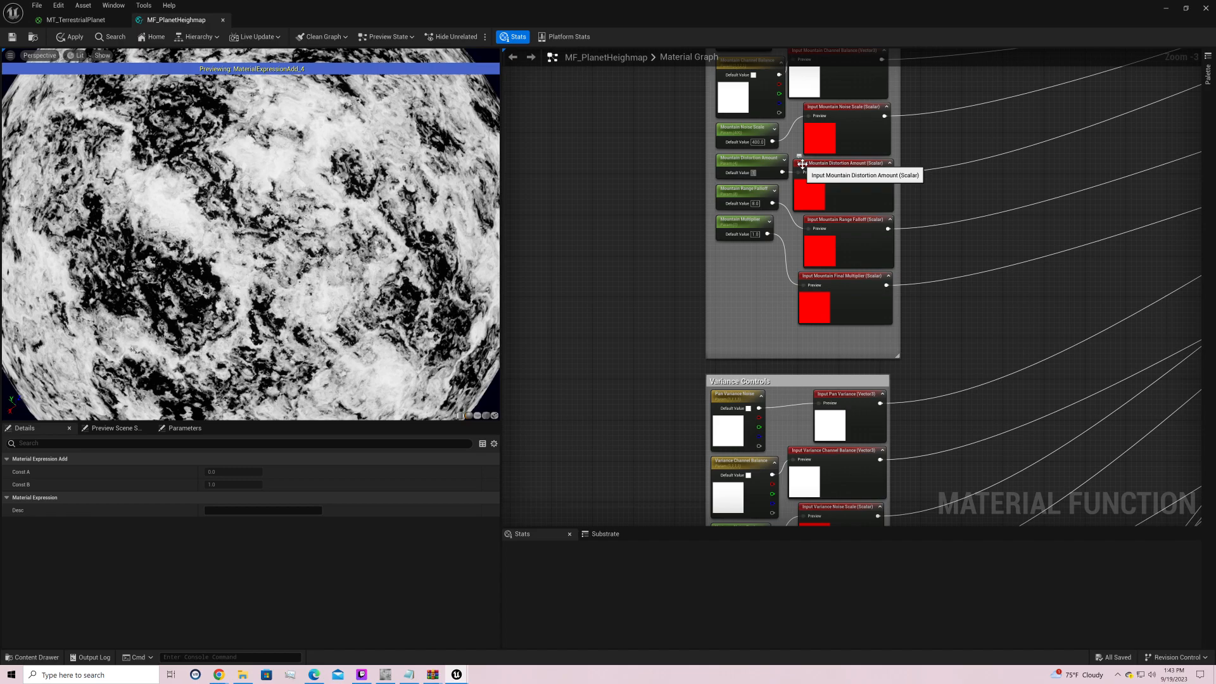
Step: Try several Mountain Distortion Amount values, including 1000, on the mask preview, and settle on 5
{"action": "key", "text": "Return"}
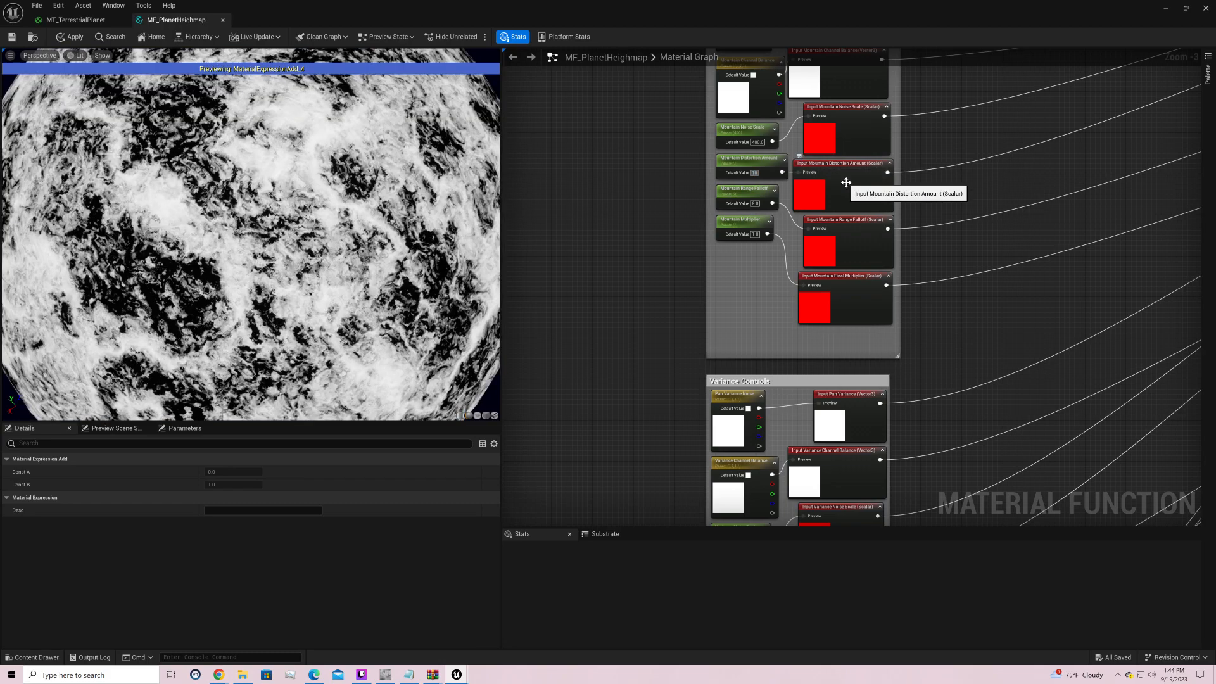
{"action": "key", "text": "Return"}
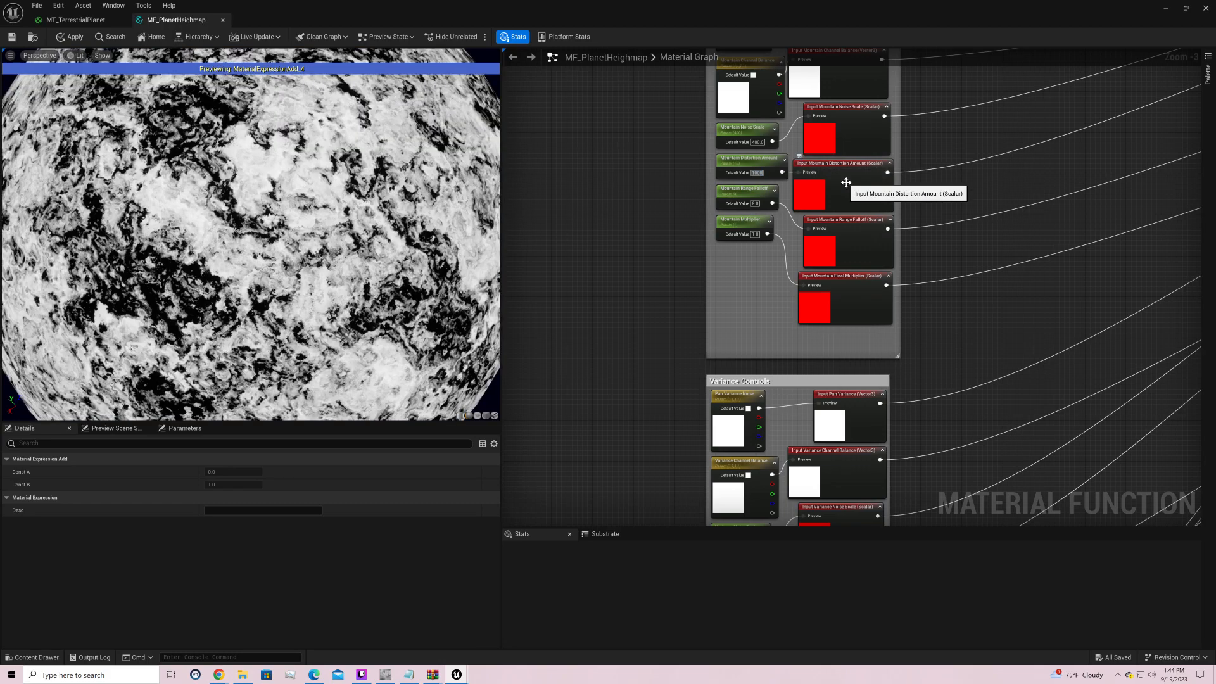
{"action": "type", "text": "1000"}
{"action": "key", "text": "Return"}
{"action": "type", "text": "50"}
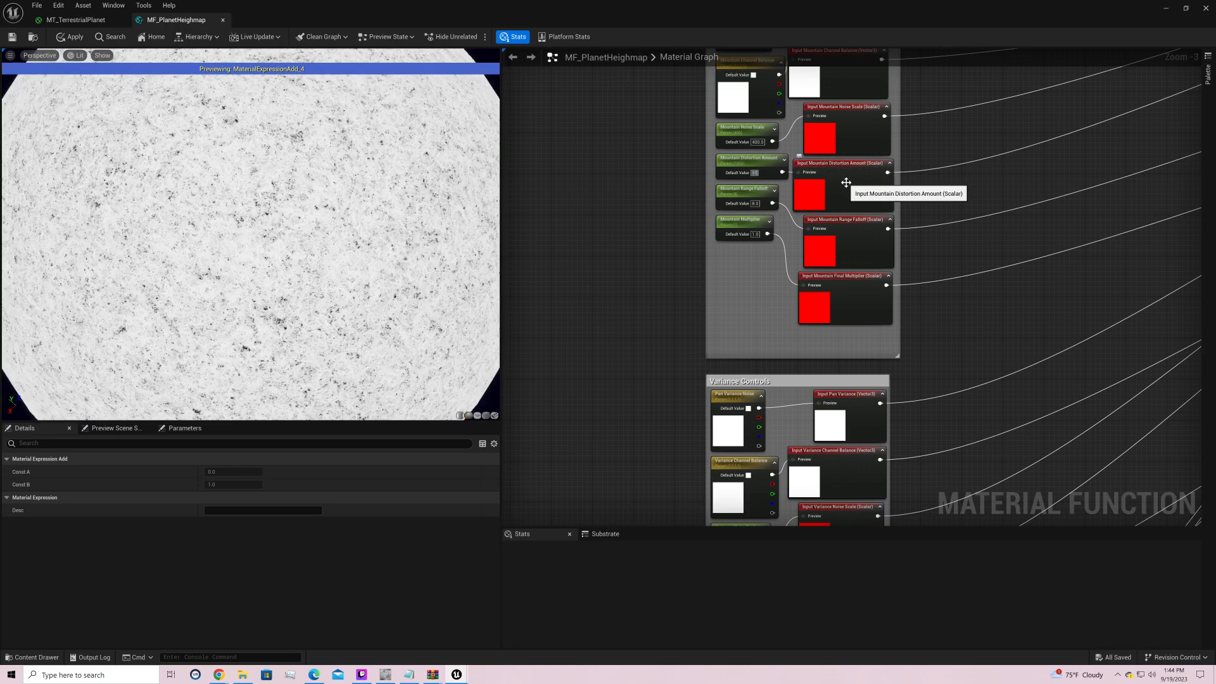
{"action": "key", "text": "Return"}
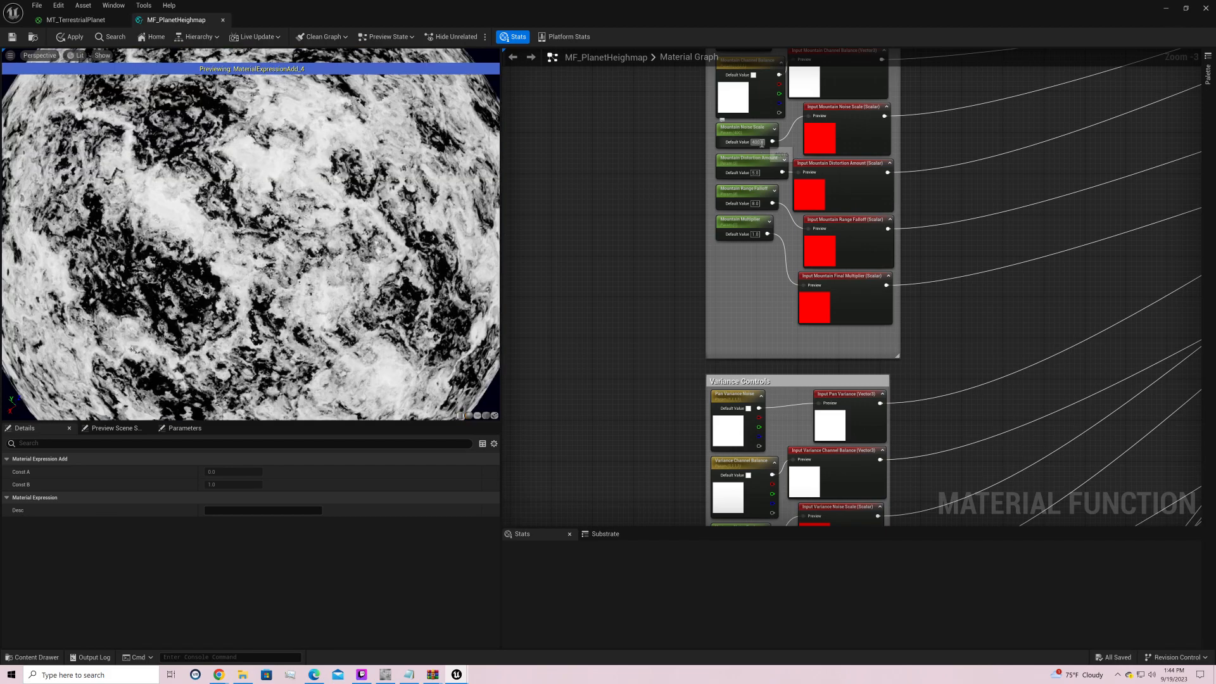
Step: Compare Mountain Noise Scale values of 600, 300 and 200 on the mask preview, and set it to 100
{"action": "left_click", "coordinate": [762, 144]}
{"action": "type", "text": "60"}
{"action": "key", "text": "Return"}
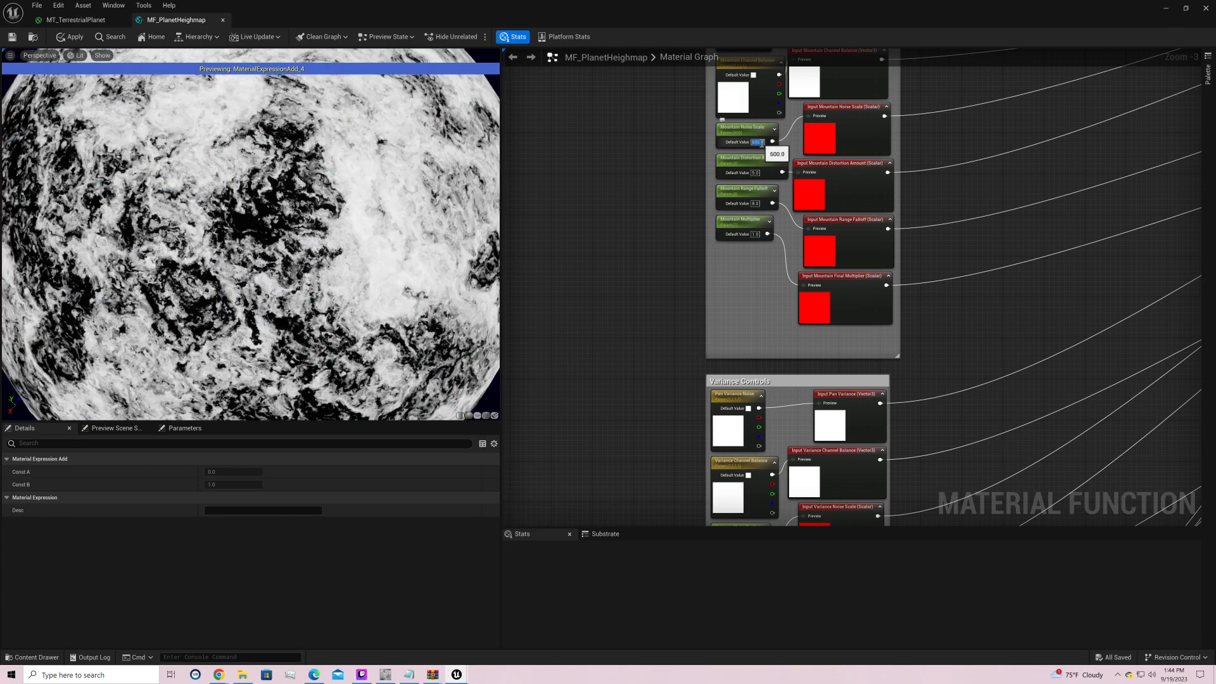
{"action": "key", "text": "Return"}
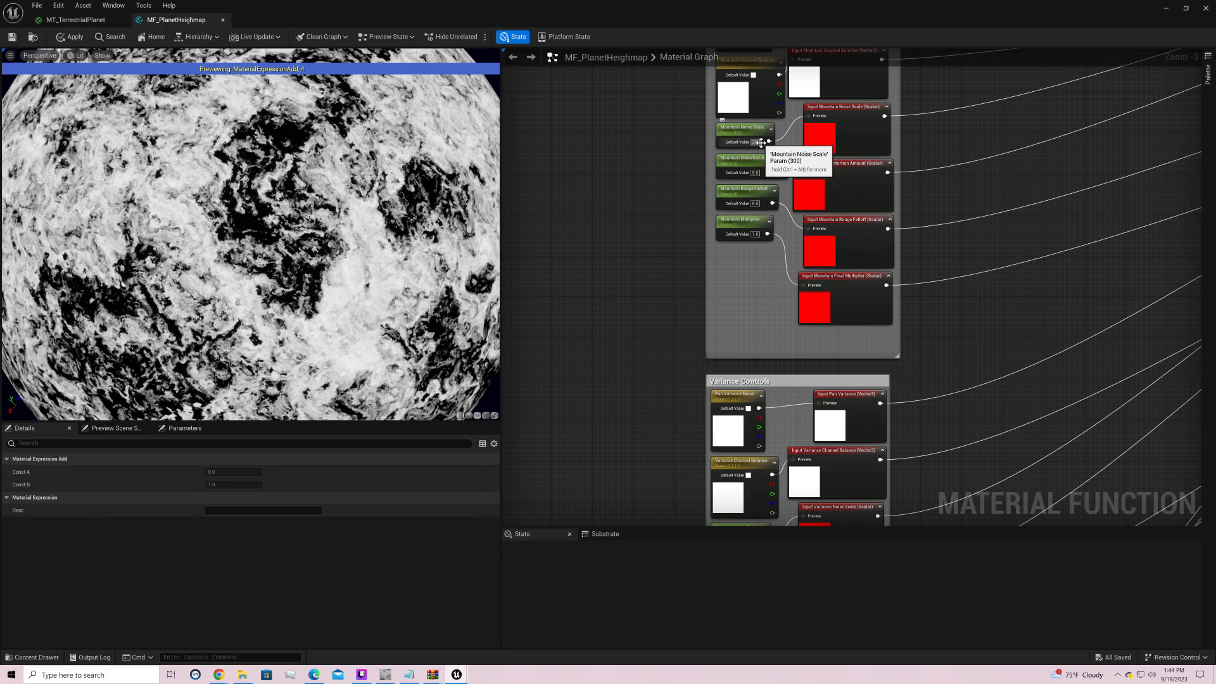
{"action": "type", "text": "200"}
{"action": "key", "text": "Return"}
{"action": "type", "text": "100"}
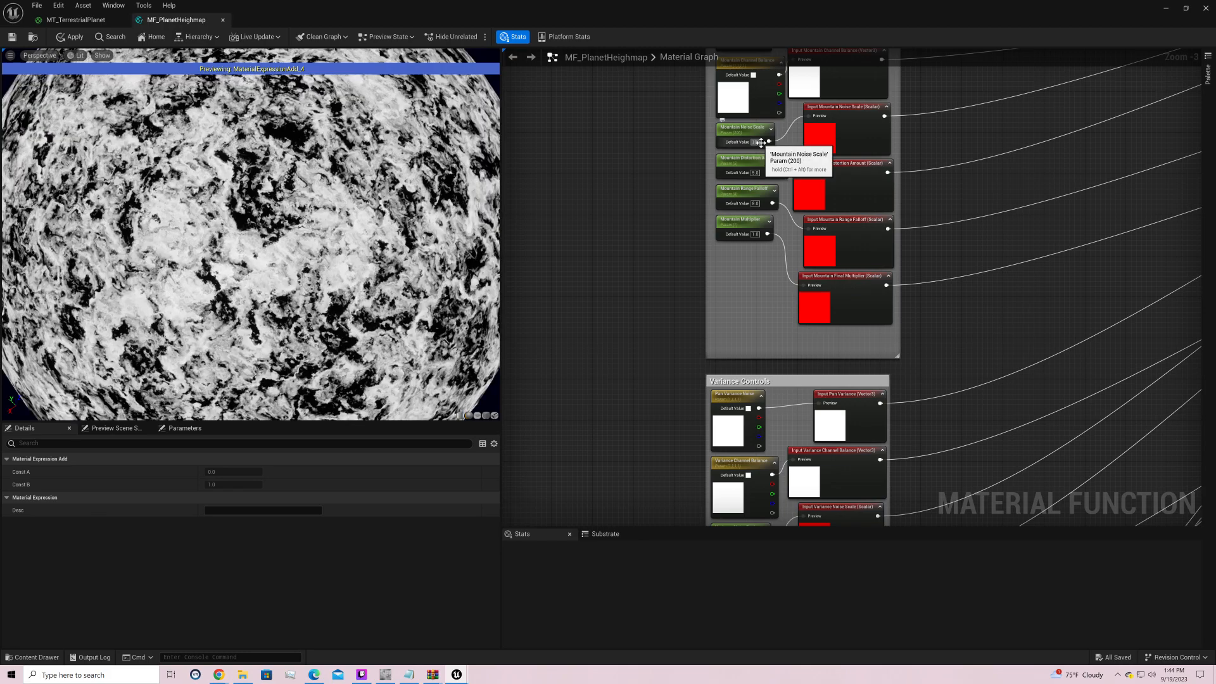
{"action": "key", "text": "Return"}
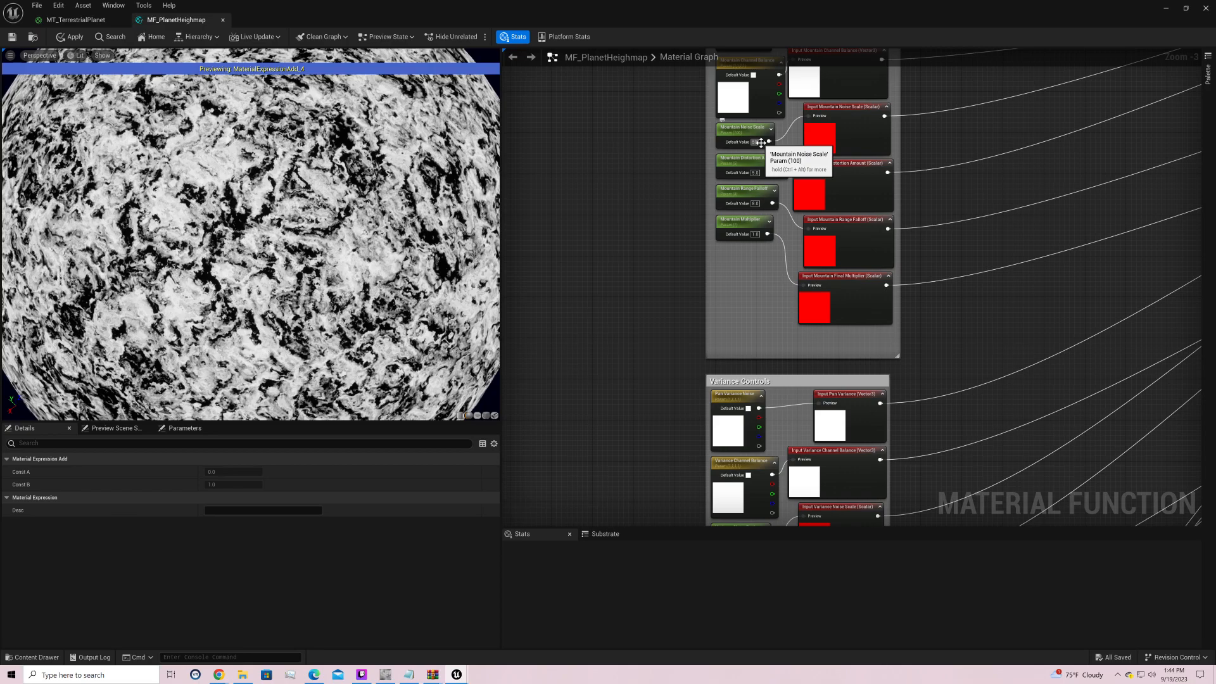
Step: Apply the Mountain Noise Scale value, and preview the unconnected Multiply node above the Land Heightmap group on the rotated planet
{"action": "key", "text": "Return"}
{"action": "right_click_drag", "start_coordinate": [1075, 258], "coordinate": [503, 213]}
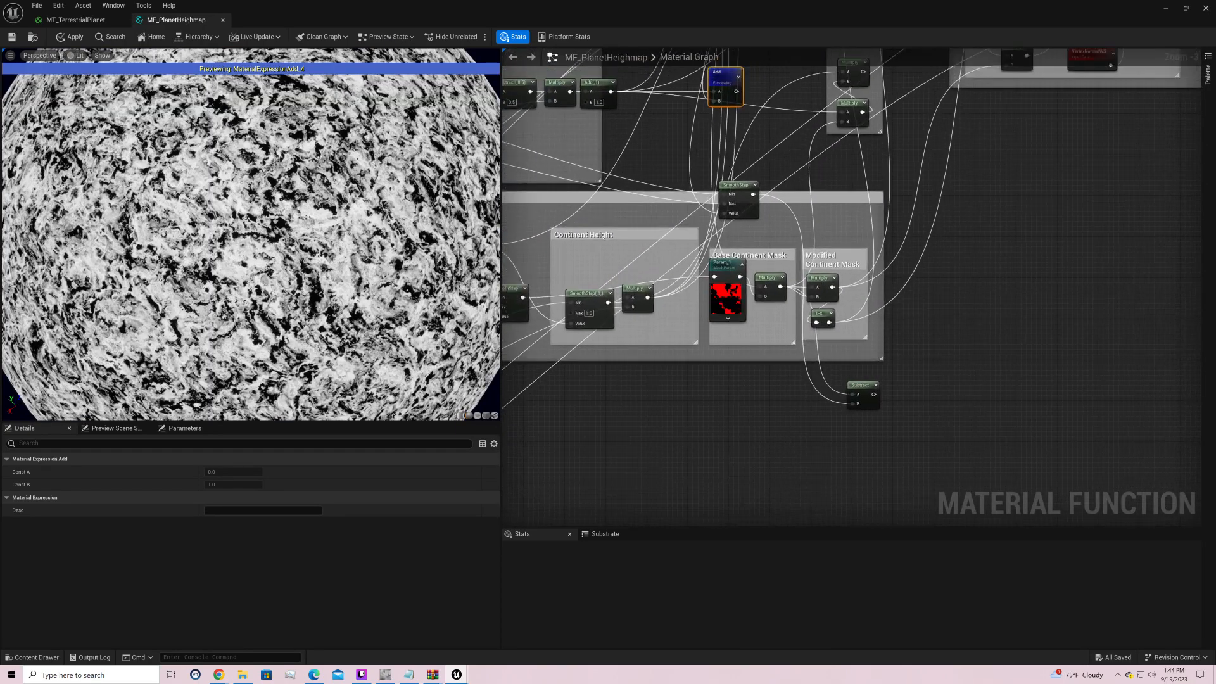
{"action": "right_click_drag", "start_coordinate": [958, 51], "coordinate": [892, 557]}
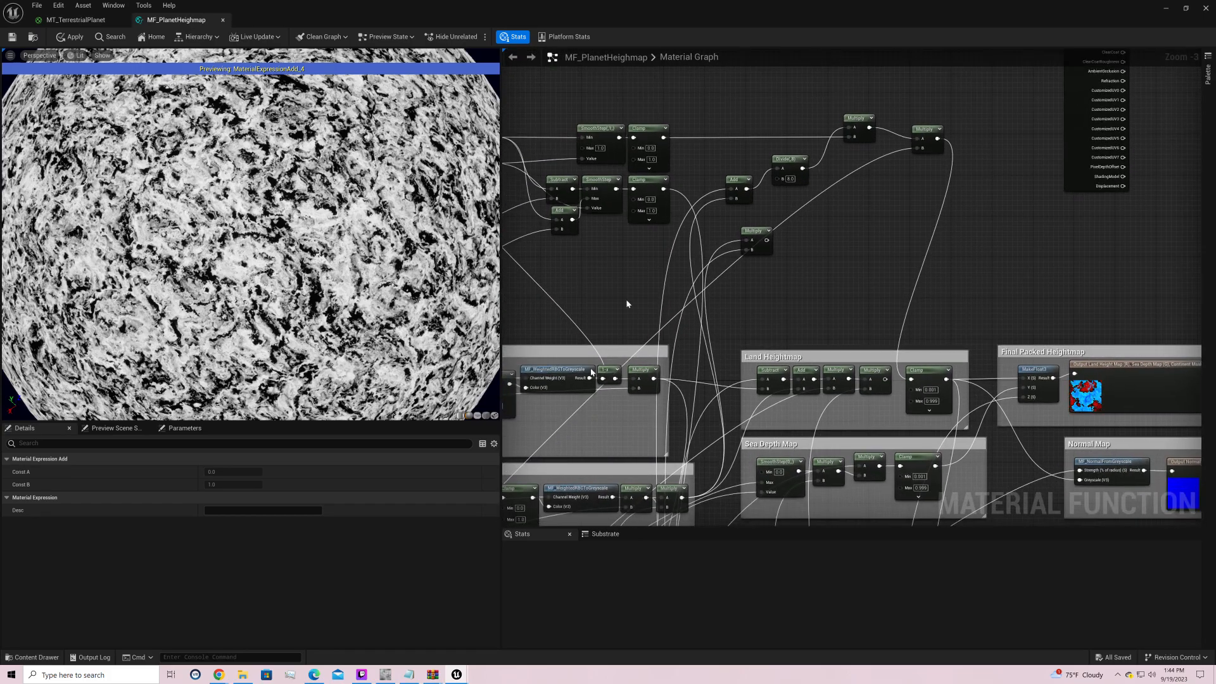
{"action": "left_click_drag", "start_coordinate": [759, 236], "coordinate": [761, 257]}
{"action": "right_click", "coordinate": [758, 254]}
{"action": "left_click", "coordinate": [781, 278]}
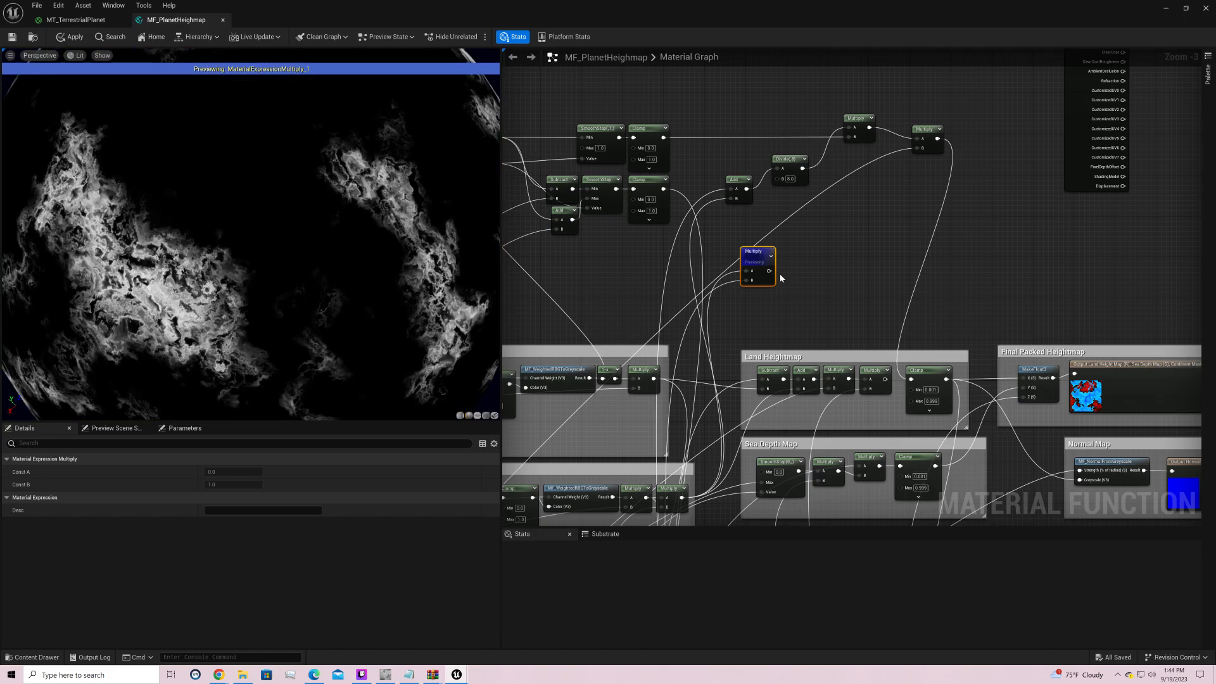
{"action": "left_click_drag", "start_coordinate": [190, 253], "coordinate": [408, 132]}
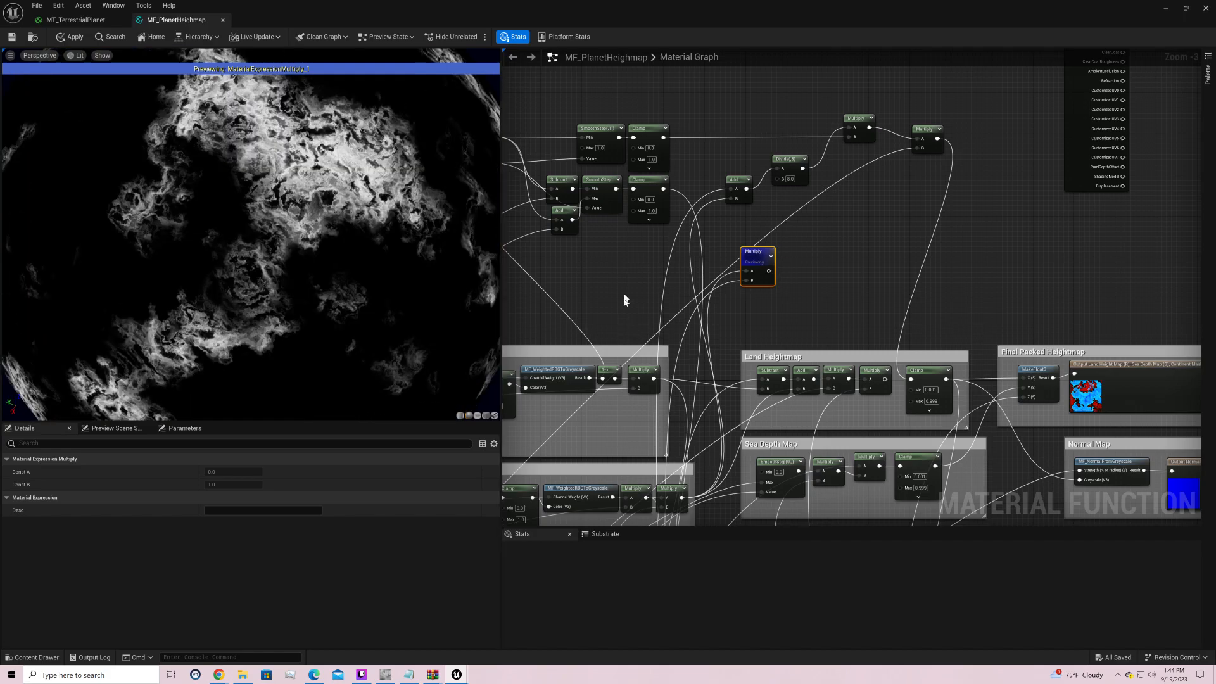
Step: Set the Mountain Channel Balance default colour to a pale orange with R 1.0, G 0.721633 and B 0.476511
{"action": "right_click_drag", "start_coordinate": [625, 299], "coordinate": [1204, 322]}
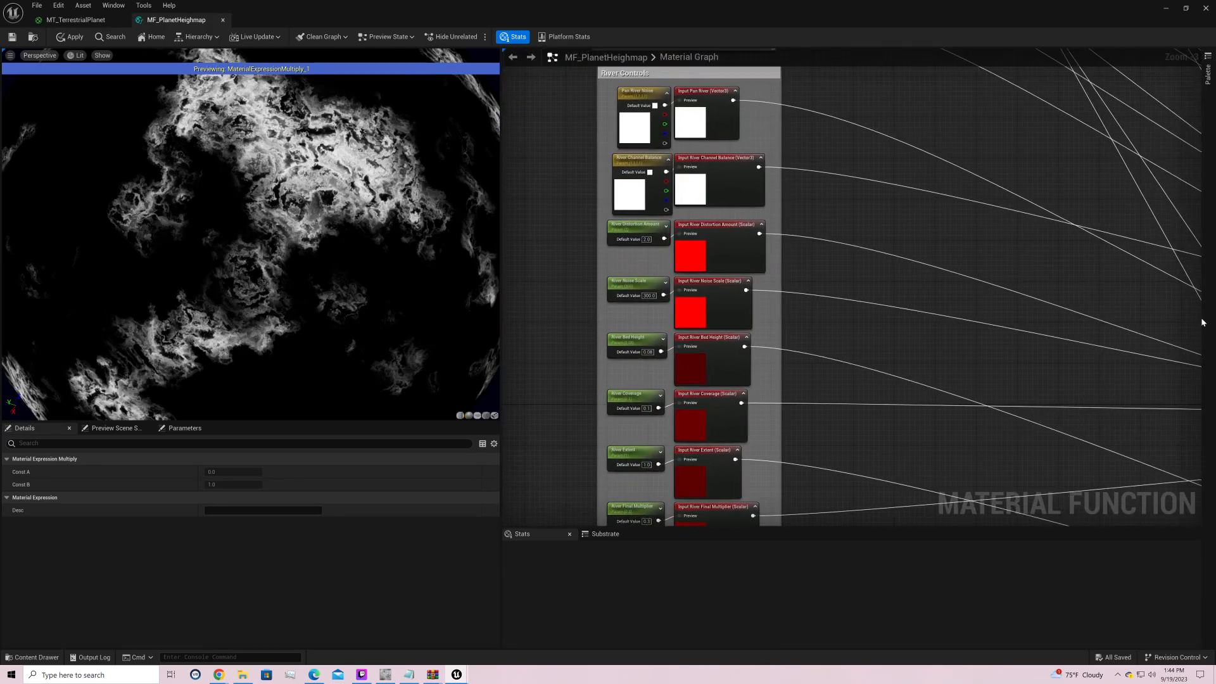
{"action": "right_click_drag", "start_coordinate": [915, 383], "coordinate": [947, 55]}
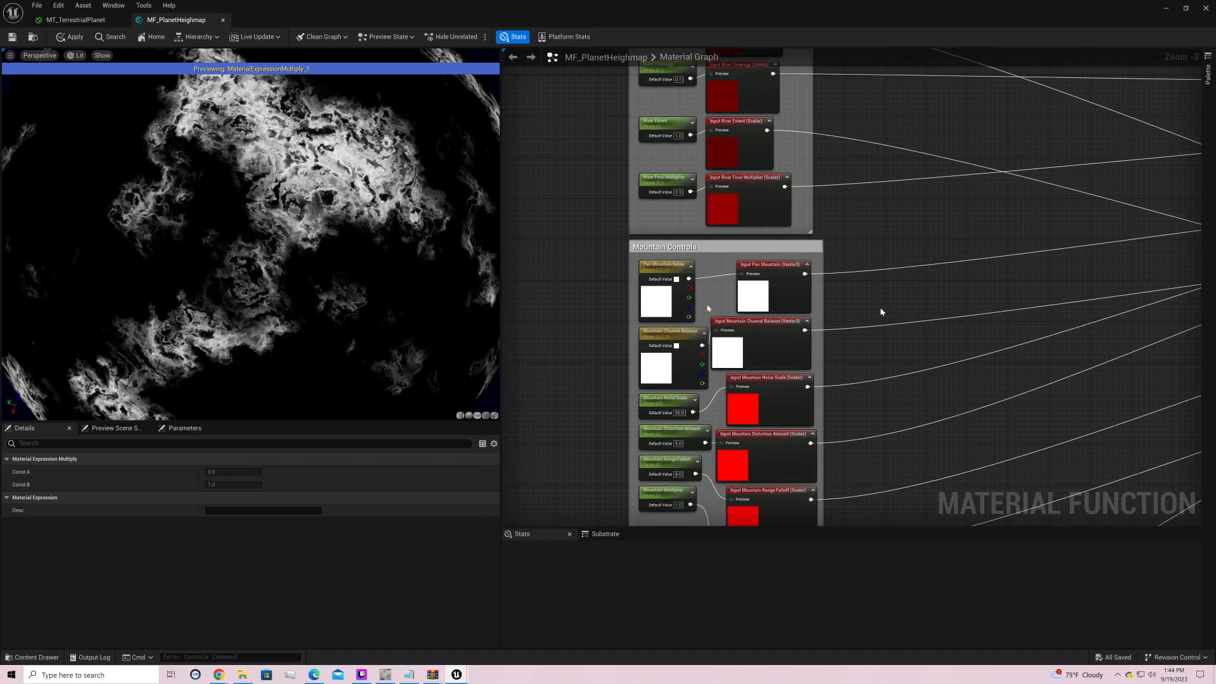
{"action": "double_click", "coordinate": [662, 365]}
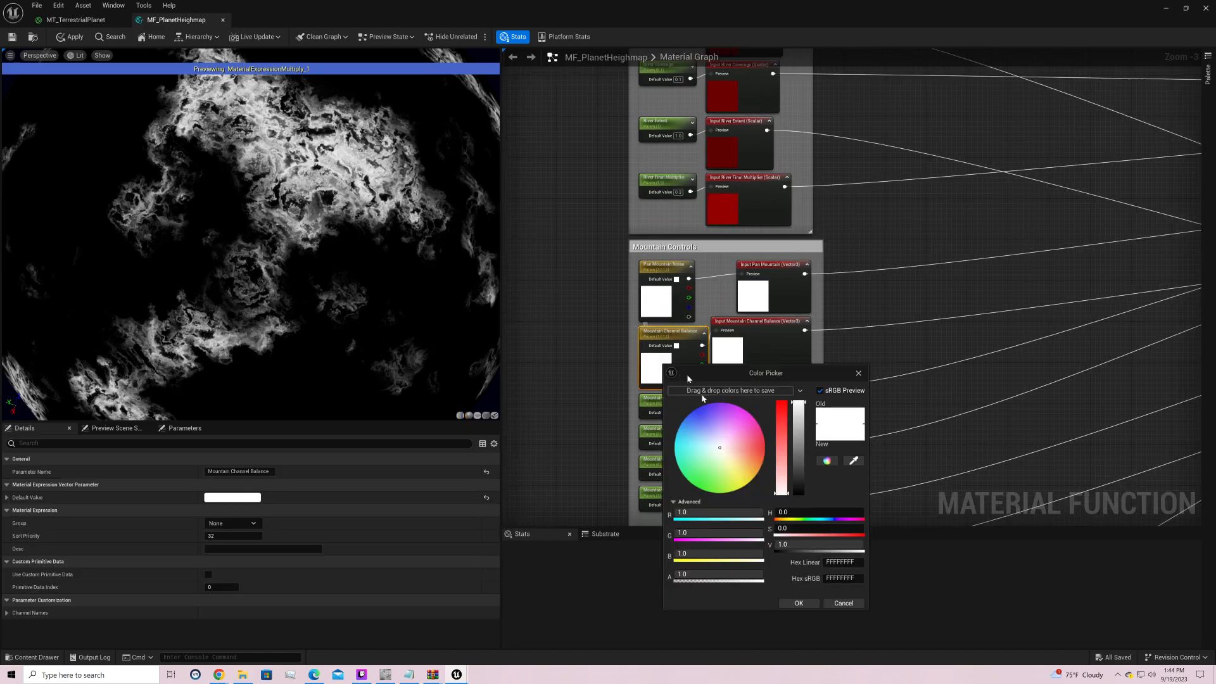
{"action": "mouse_move", "coordinate": [751, 450]}
{"action": "left_mouse_down"}
{"action": "mouse_move", "coordinate": [762, 457]}
{"action": "mouse_move", "coordinate": [749, 480]}
{"action": "mouse_move", "coordinate": [742, 461]}
{"action": "left_mouse_up"}
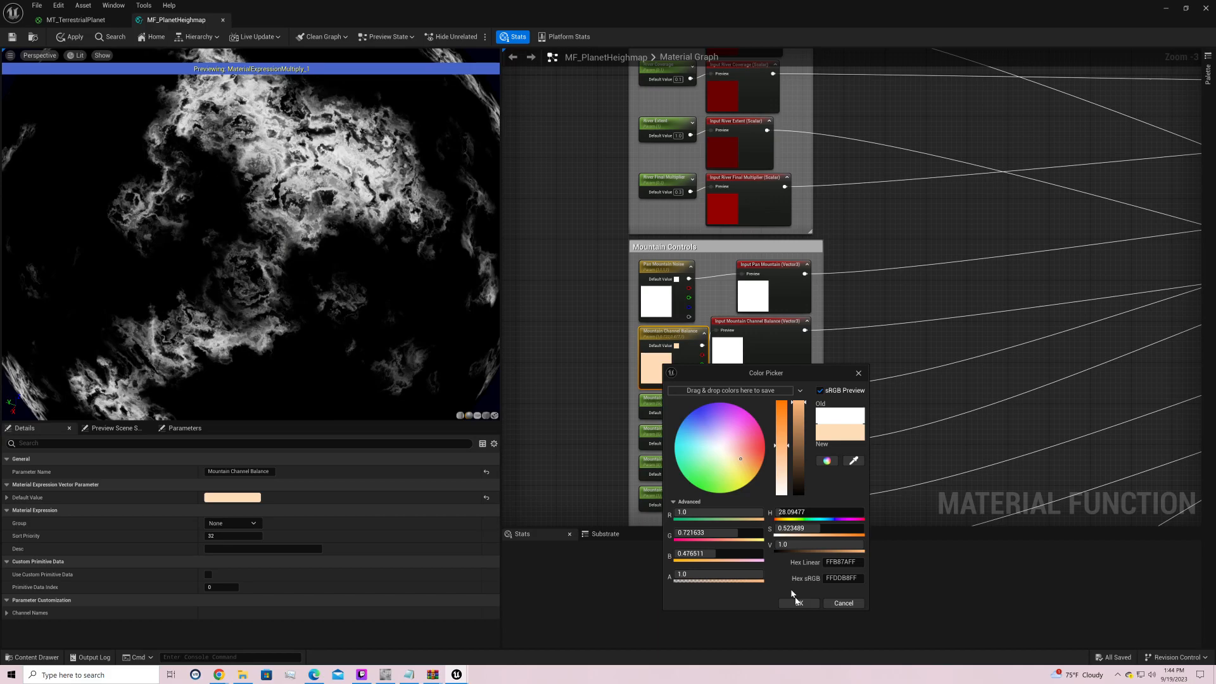
{"action": "left_click", "coordinate": [798, 603]}
Step: Pick a new tint for the River Channel Balance default colour on the colour wheel and confirm it
{"action": "right_click_drag", "start_coordinate": [920, 304], "coordinate": [967, 529]}
{"action": "double_click", "coordinate": [698, 166]}
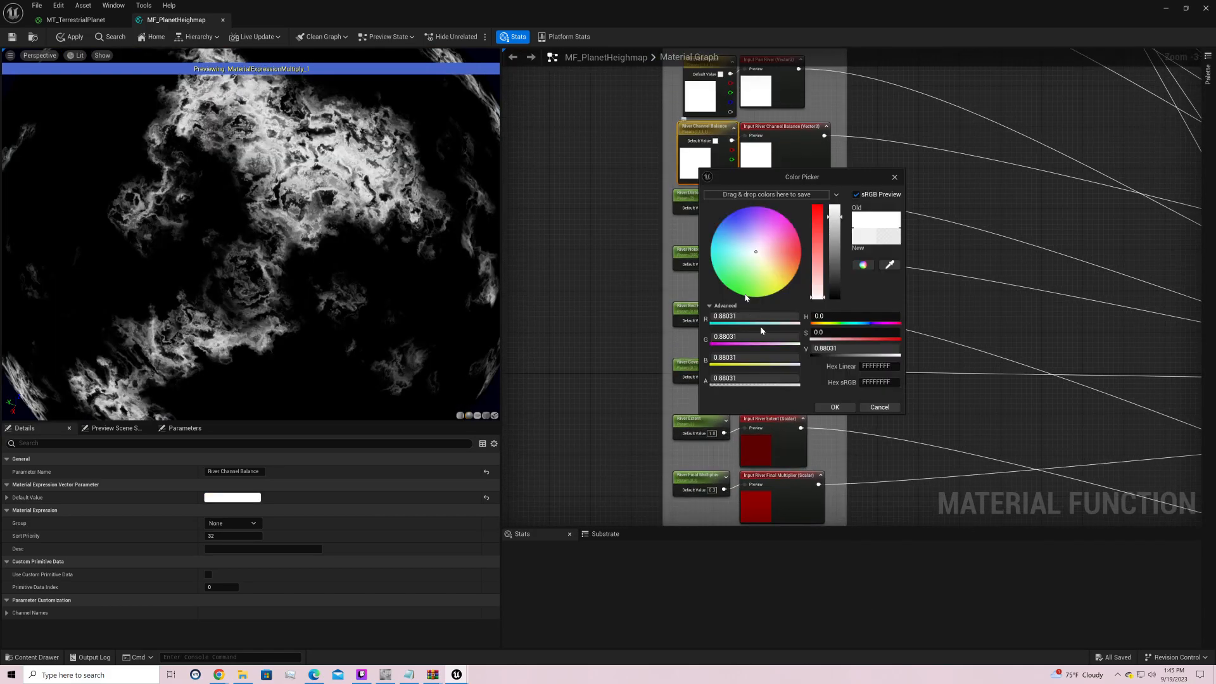
{"action": "mouse_move", "coordinate": [769, 282]}
{"action": "left_mouse_down"}
{"action": "mouse_move", "coordinate": [802, 254]}
{"action": "mouse_move", "coordinate": [777, 265]}
{"action": "left_mouse_up"}
{"action": "left_click", "coordinate": [835, 407]}
Step: Connect the previewed Multiply node's output to input A of the upper Multiply node in place of the Divide, and stop previewing it
{"action": "right_click_drag", "start_coordinate": [973, 224], "coordinate": [504, 281]}
{"action": "right_click_drag", "start_coordinate": [857, 233], "coordinate": [706, 215]}
{"action": "left_click_drag", "start_coordinate": [733, 275], "coordinate": [733, 265]}
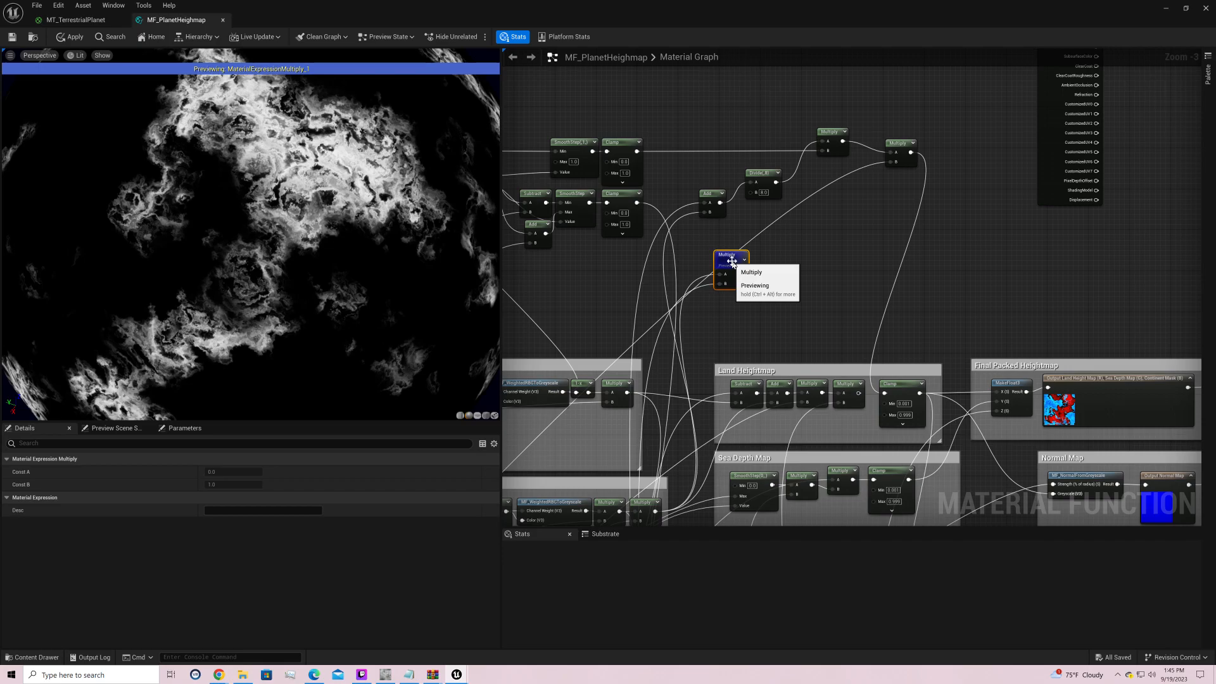
{"action": "left_click_drag", "start_coordinate": [743, 274], "coordinate": [823, 141]}
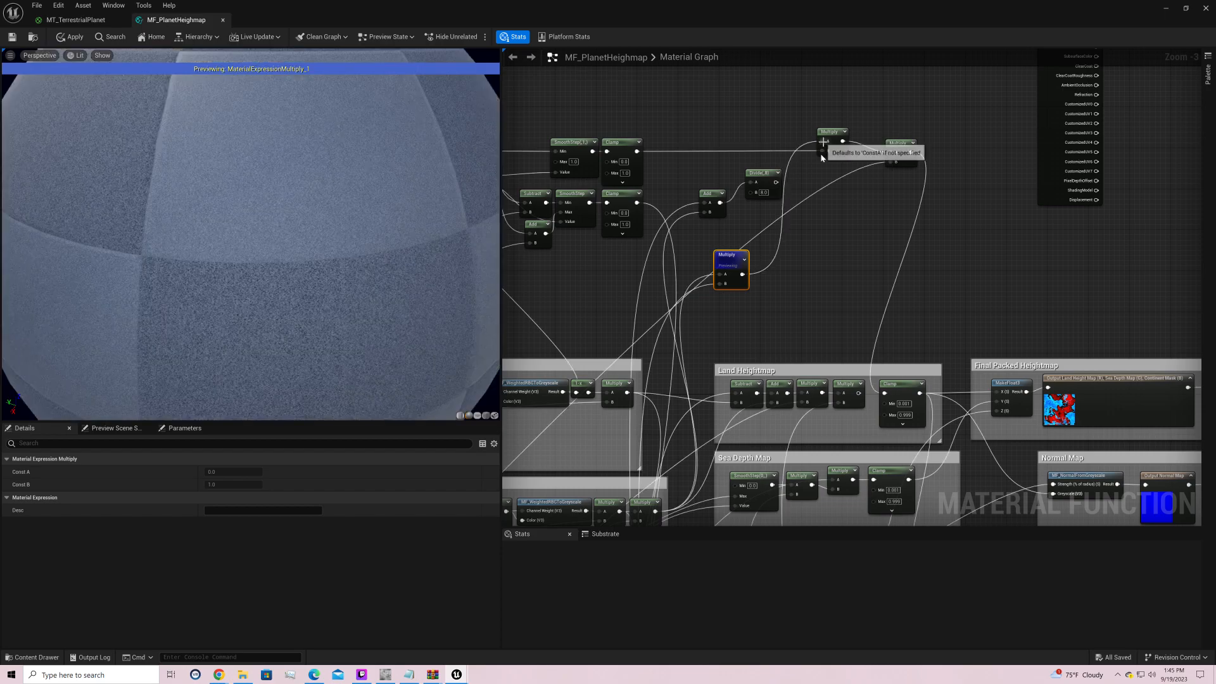
{"action": "right_click", "coordinate": [735, 255]}
{"action": "left_click", "coordinate": [777, 272]}
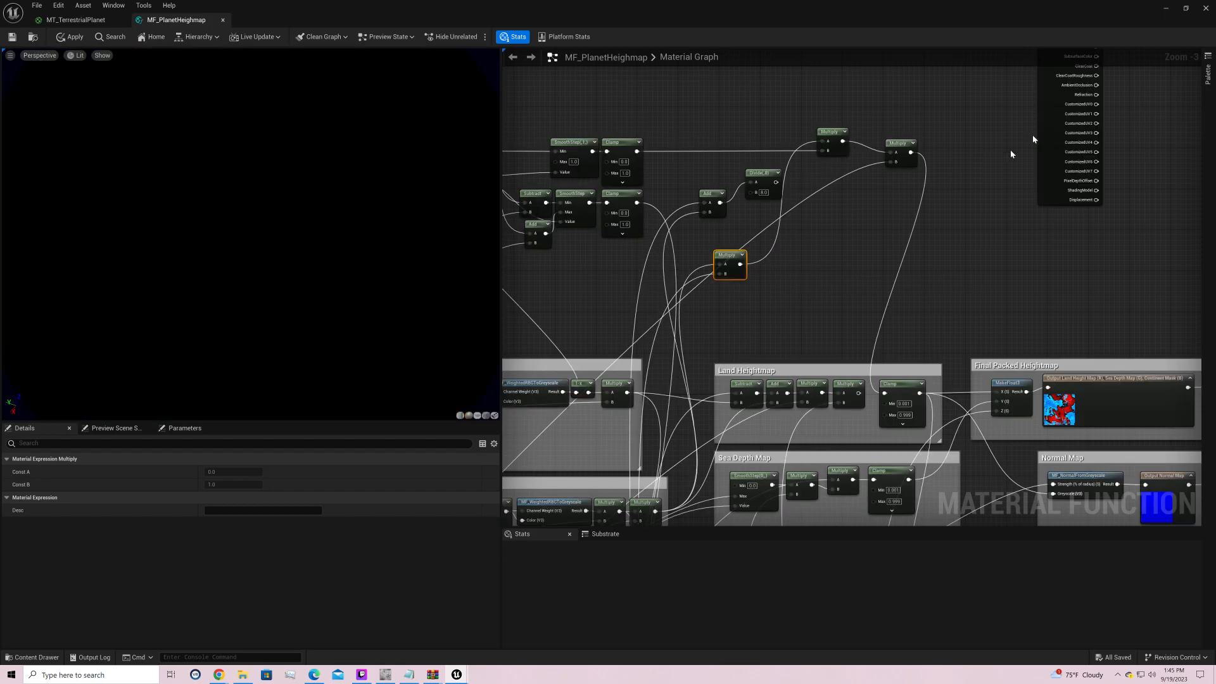
Step: Preview the full planet material node and examine the snowy mountains, coasts and rivers up close and from afar
{"action": "right_click", "coordinate": [1044, 124]}
{"action": "left_click", "coordinate": [1055, 143]}
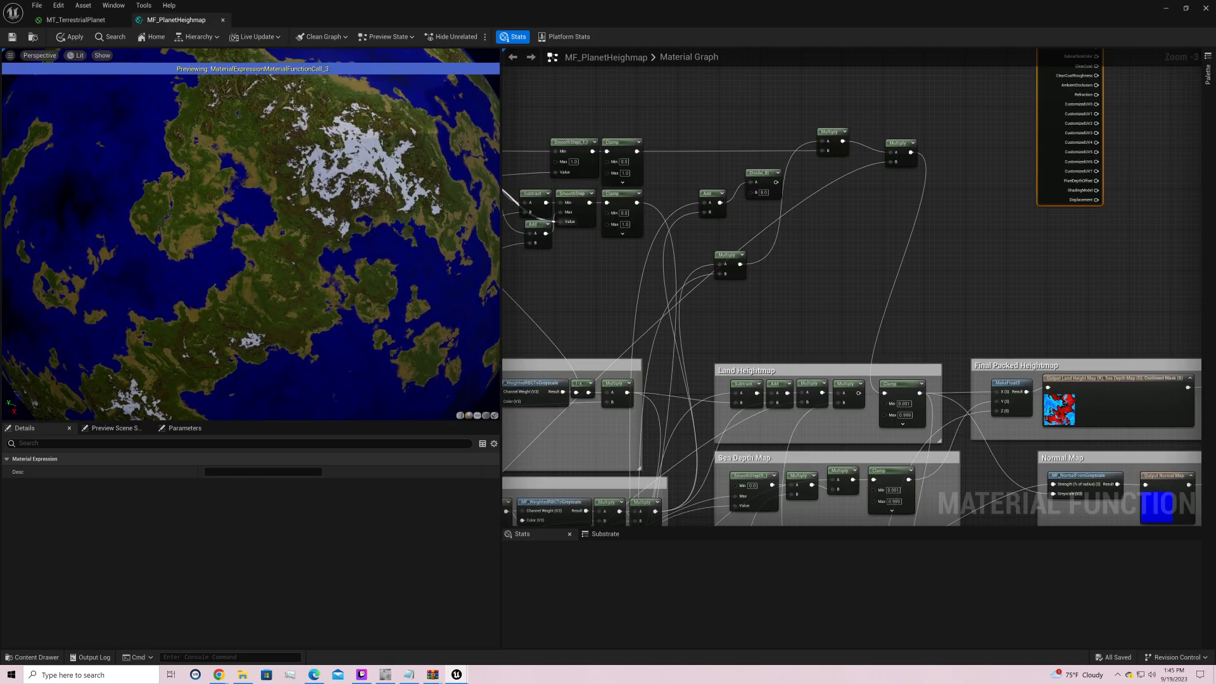
{"action": "left_click_drag", "start_coordinate": [404, 184], "coordinate": [489, 82]}
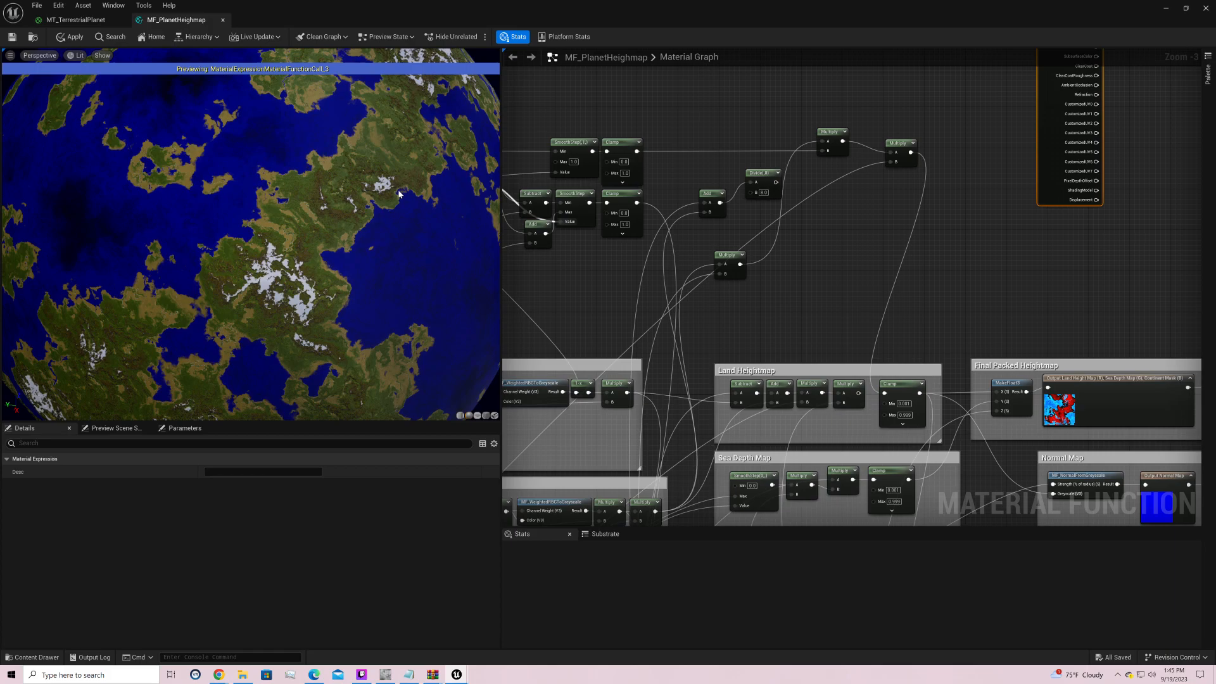
{"action": "left_click_drag", "start_coordinate": [398, 189], "coordinate": [400, 236]}
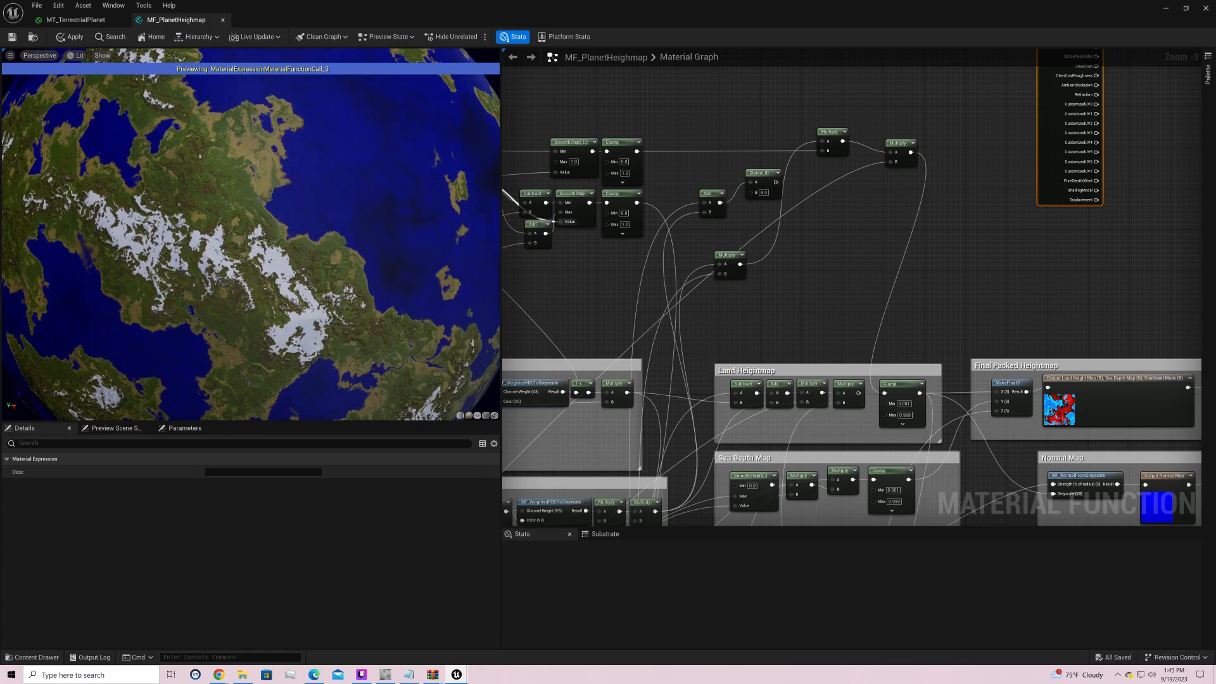
{"action": "scroll", "coordinate": [401, 234], "scroll_direction": "up", "scroll_amount": 10}
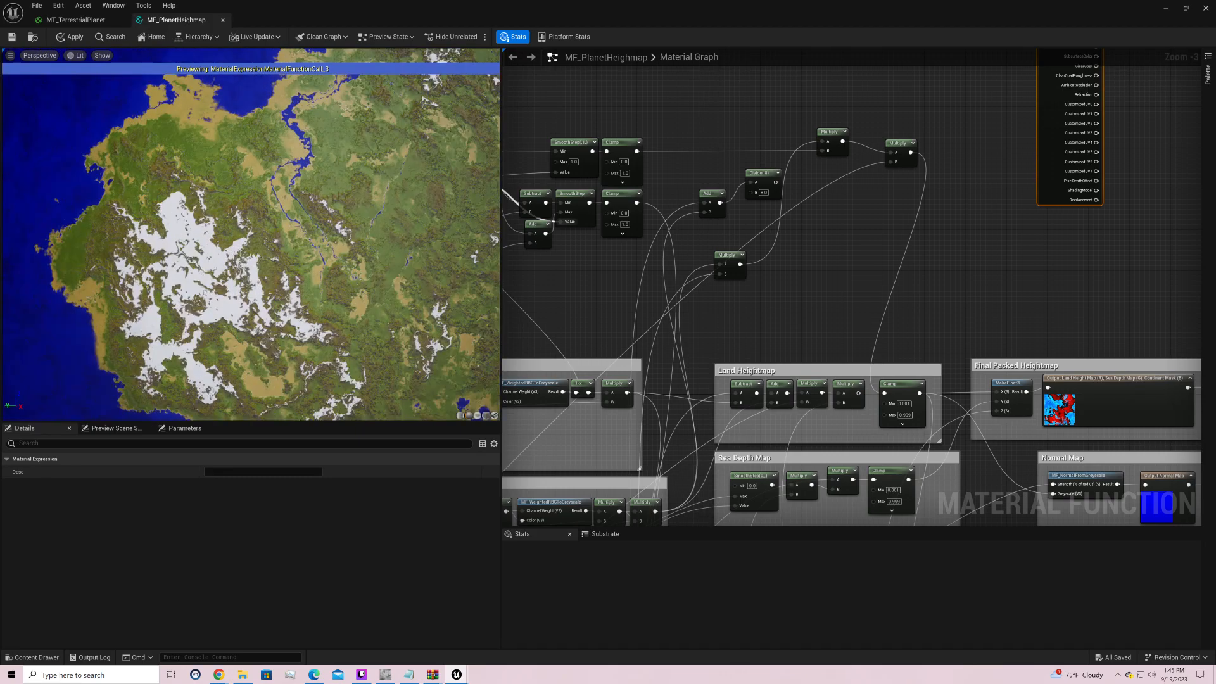
{"action": "scroll", "coordinate": [384, 236], "scroll_direction": "up", "scroll_amount": 3}
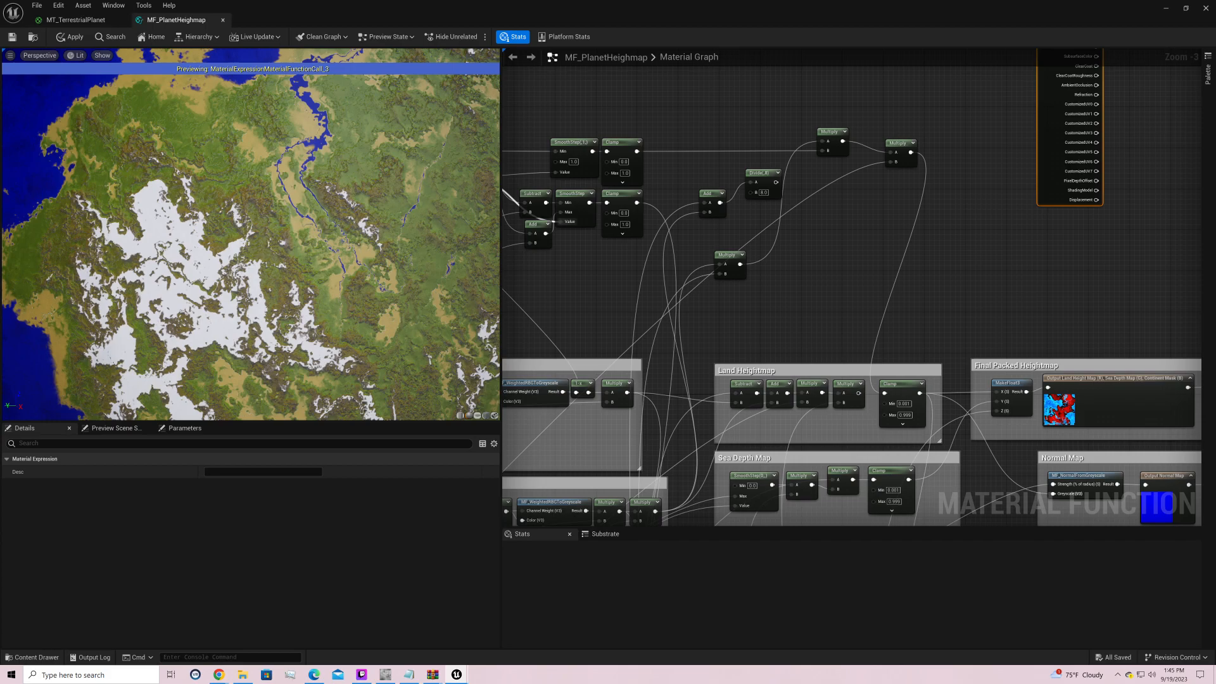
{"action": "mouse_move", "coordinate": [384, 237]}
{"action": "left_mouse_down"}
{"action": "mouse_move", "coordinate": [438, 236]}
{"action": "mouse_move", "coordinate": [371, 222]}
{"action": "mouse_move", "coordinate": [360, 181]}
{"action": "mouse_move", "coordinate": [397, 258]}
{"action": "left_mouse_up"}
{"action": "scroll", "coordinate": [360, 182], "scroll_direction": "down", "scroll_amount": 6}
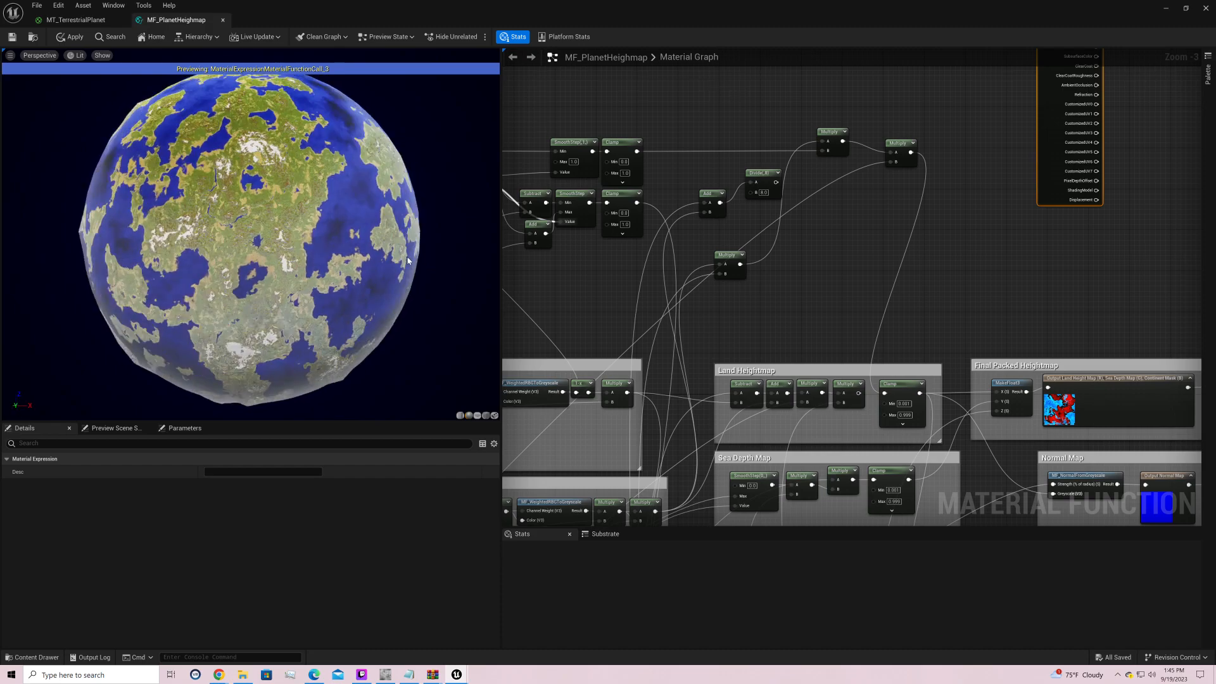
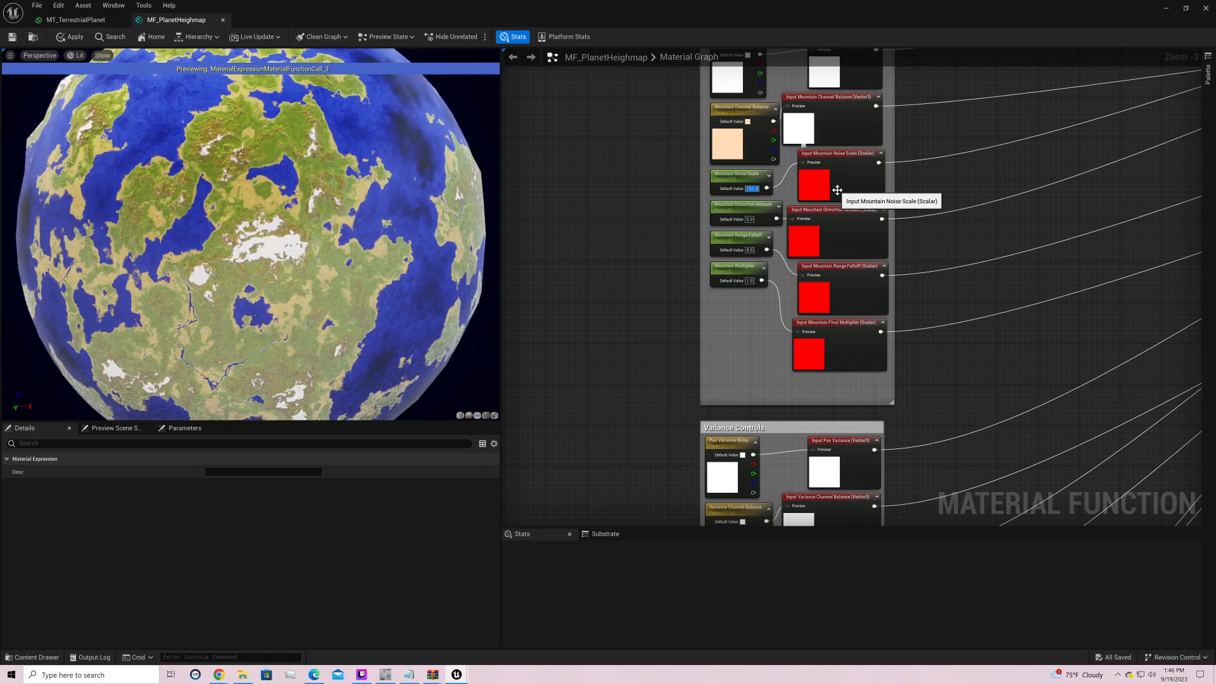
Step: Set the Mountain Noise Scale to 300 and inspect another side of the planet
{"action": "type", "text": "300"}
{"action": "key", "text": "Return"}
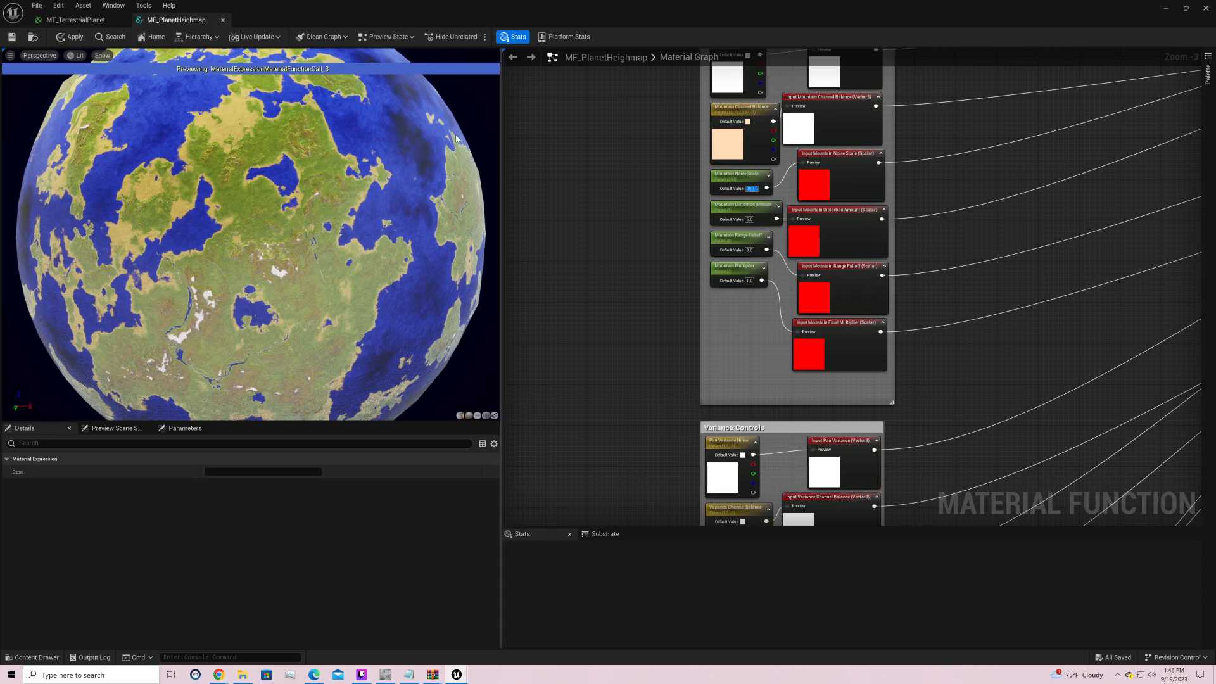
{"action": "left_click_drag", "start_coordinate": [456, 138], "coordinate": [266, 190]}
Step: Compare several Variance Noise Scale values, including 100, 5 and 10, on the planet preview, and set it to 50
{"action": "right_click_drag", "start_coordinate": [696, 428], "coordinate": [700, 147]}
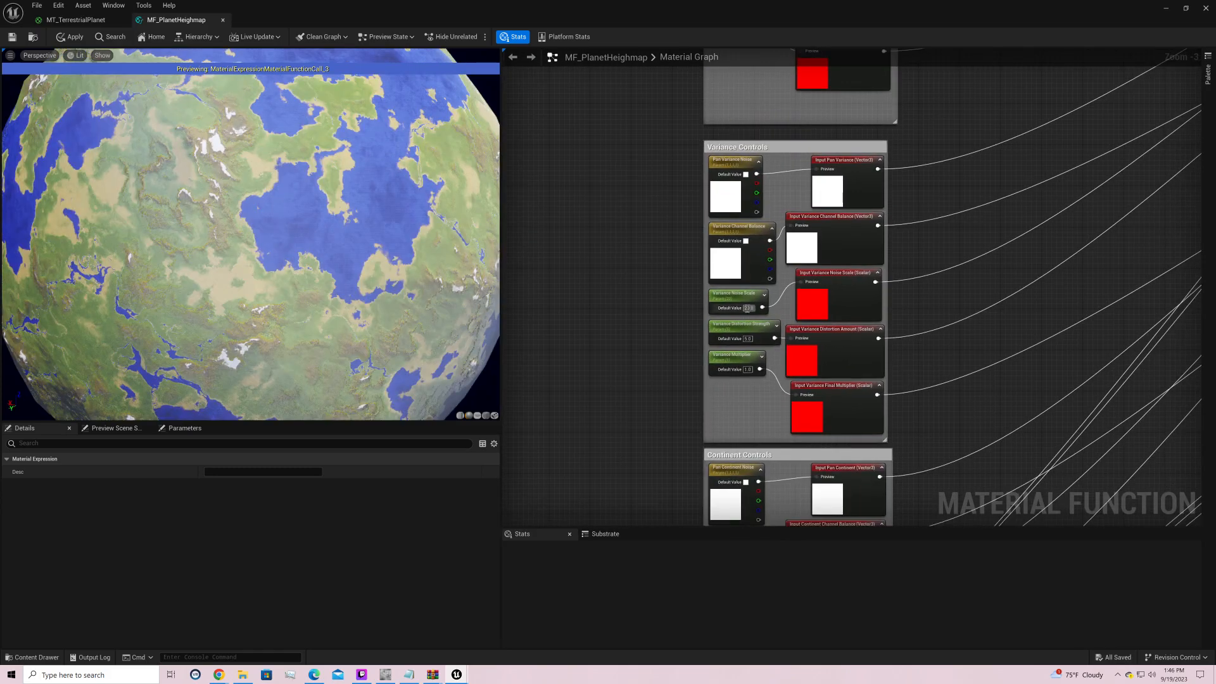
{"action": "type", "text": "100"}
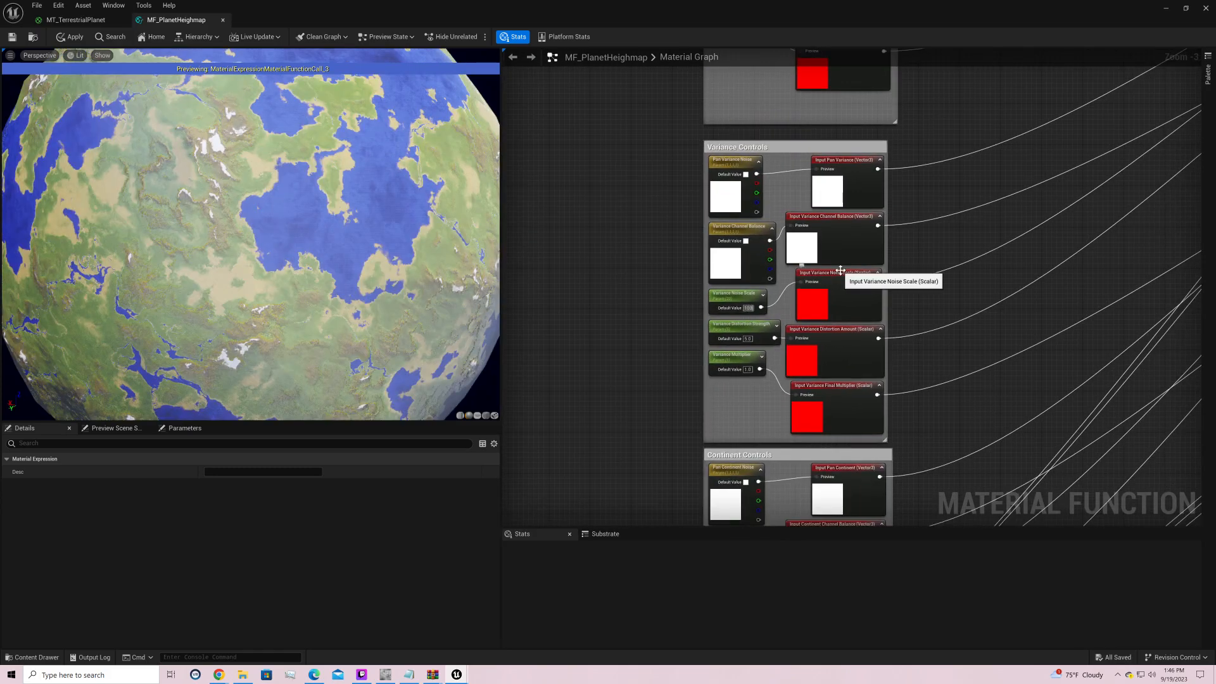
{"action": "key", "text": "Return"}
{"action": "key", "text": "ctrl+z"}
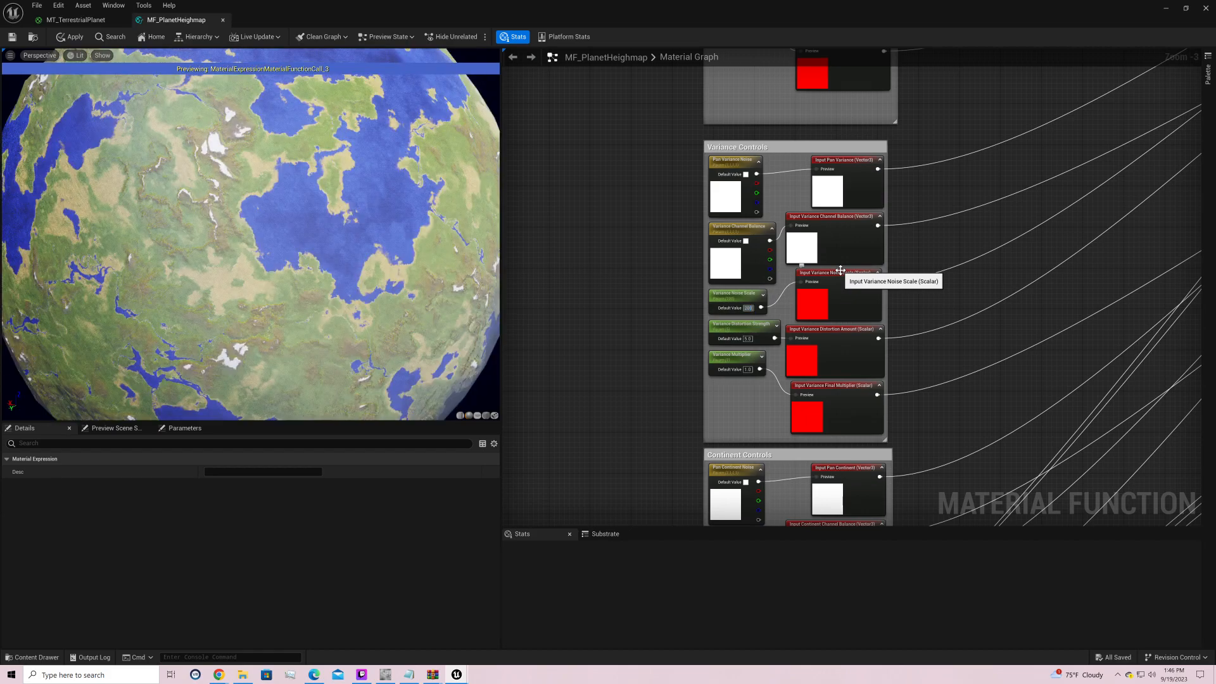
{"action": "key", "text": "Return"}
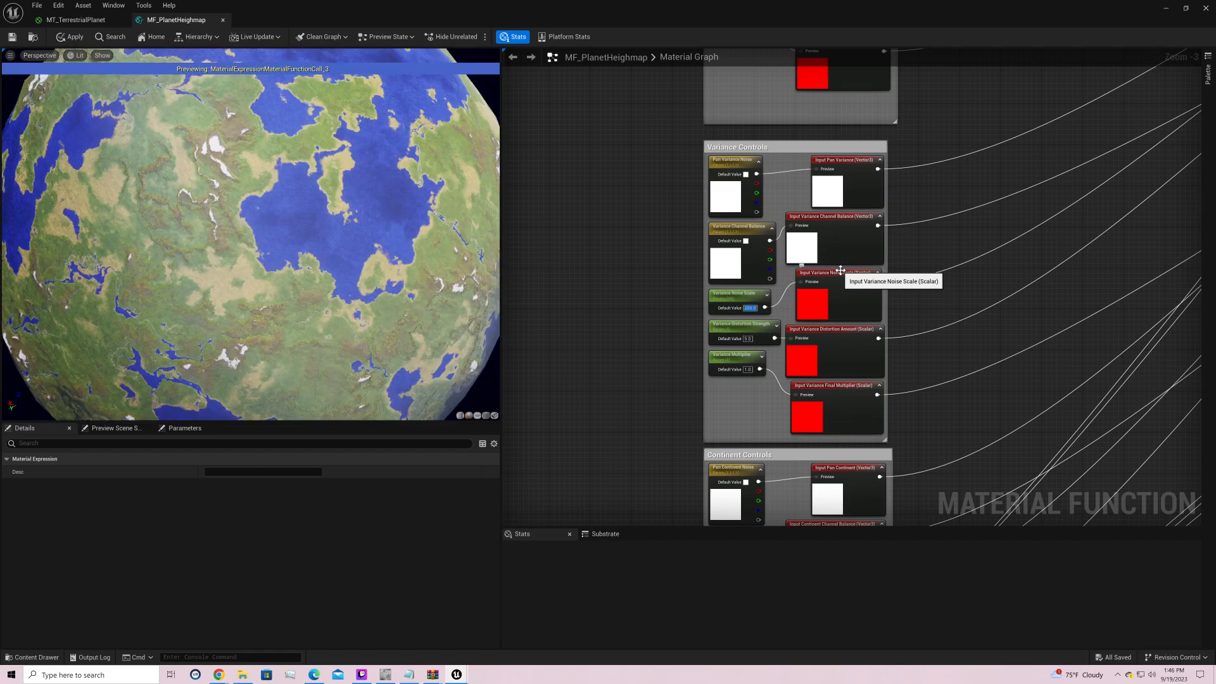
{"action": "type", "text": "1"}
{"action": "key", "text": "Return"}
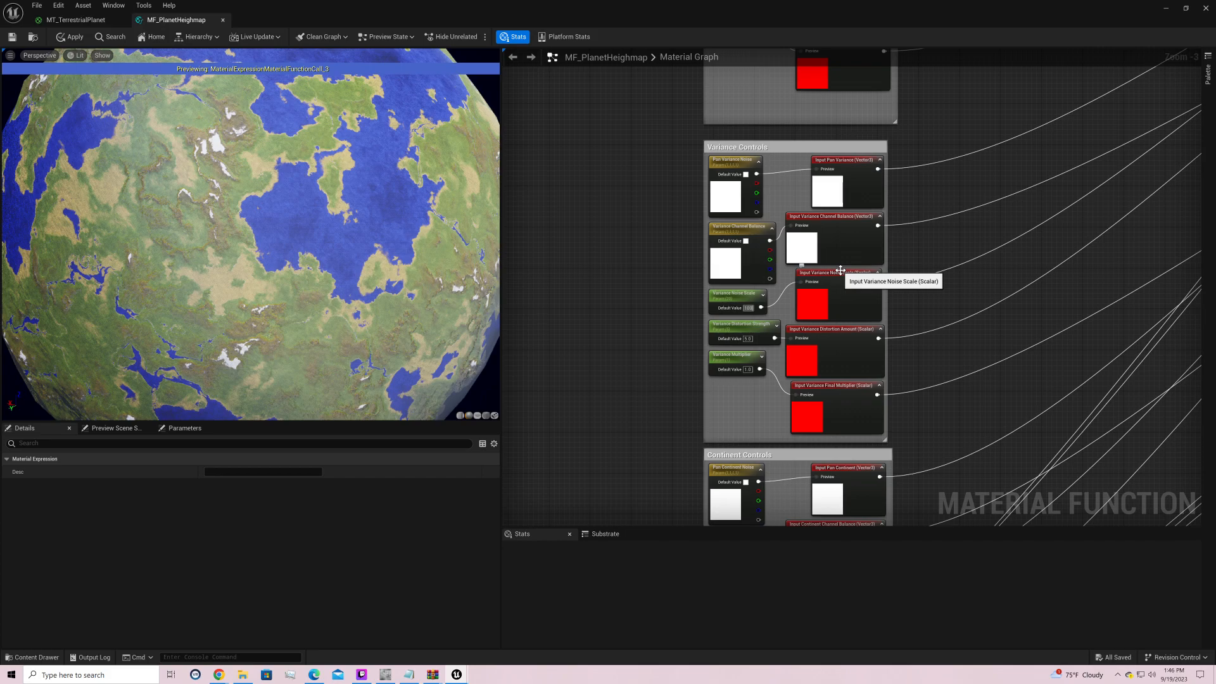
{"action": "type", "text": "5"}
{"action": "key", "text": "Return"}
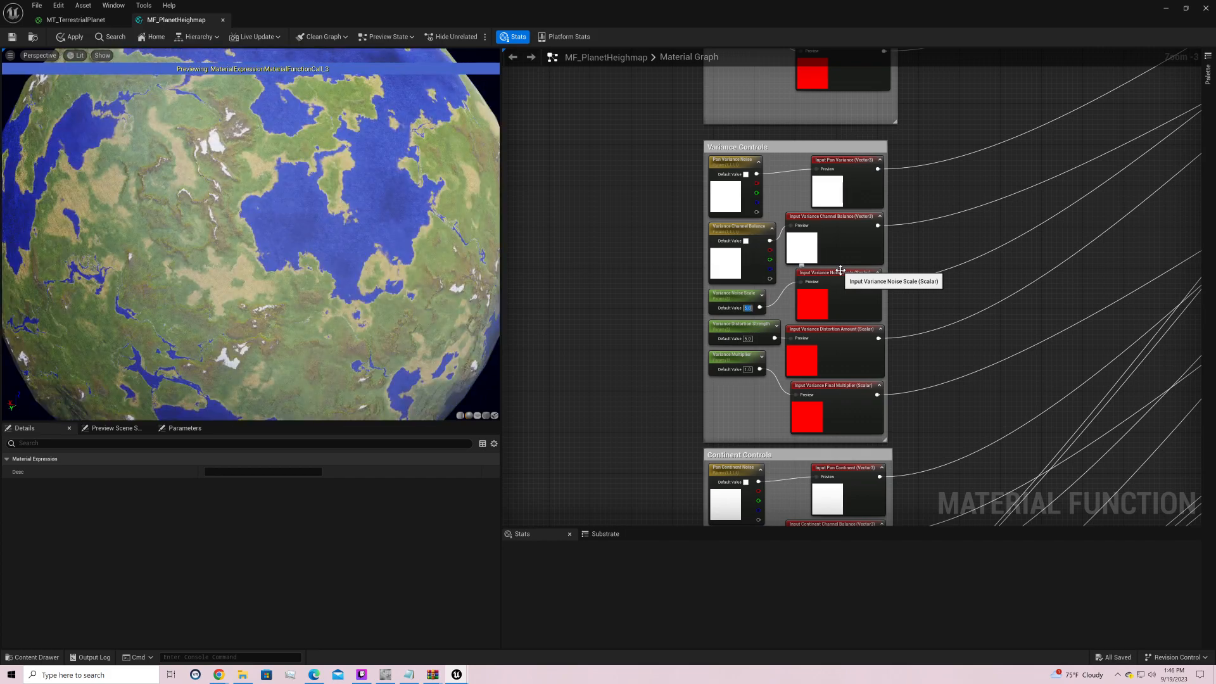
{"action": "type", "text": "10"}
{"action": "key", "text": "Return"}
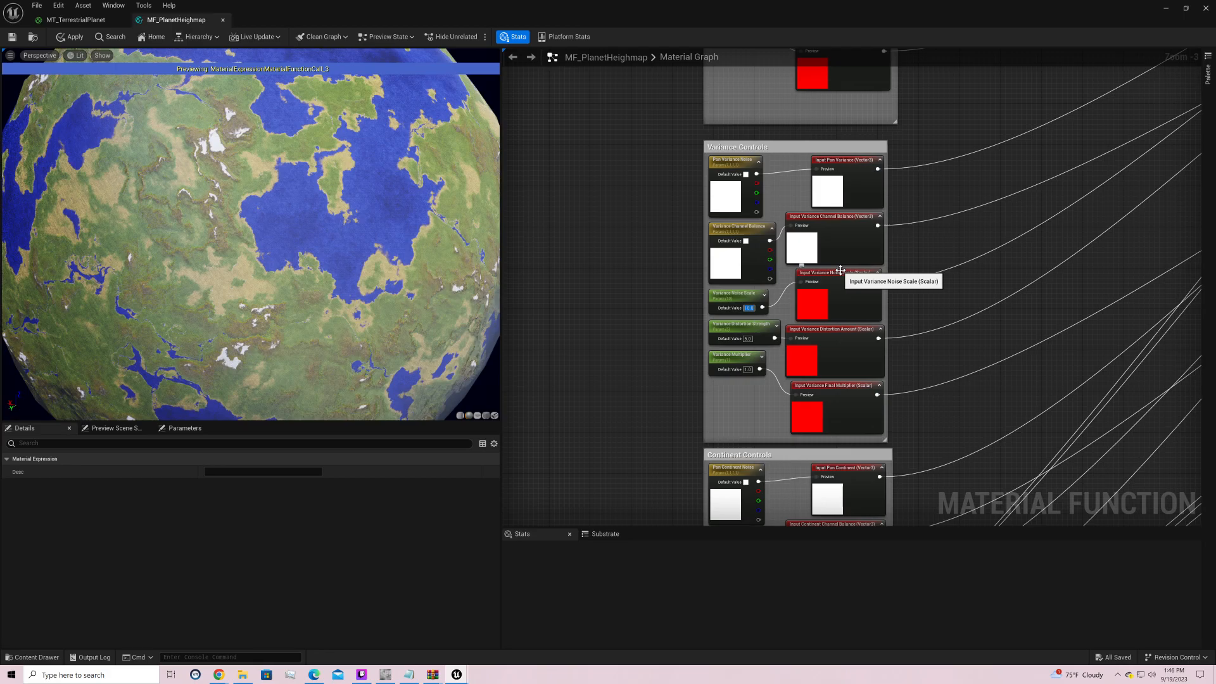
{"action": "type", "text": "50"}
{"action": "key", "text": "Return"}
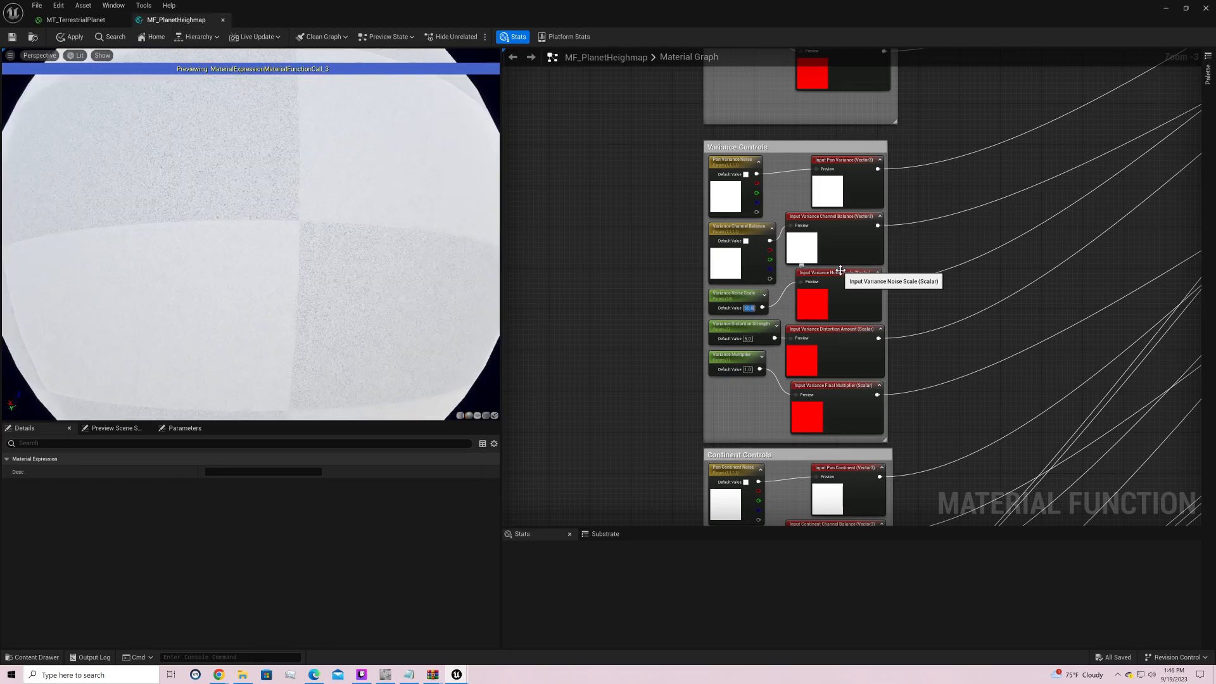
Step: Move the Add(,1) node out of the Variance Layer group and shift the neighbouring Add node away from it
{"action": "right_click_drag", "start_coordinate": [1021, 270], "coordinate": [950, 285]}
{"action": "right_click_drag", "start_coordinate": [687, 352], "coordinate": [986, 273]}
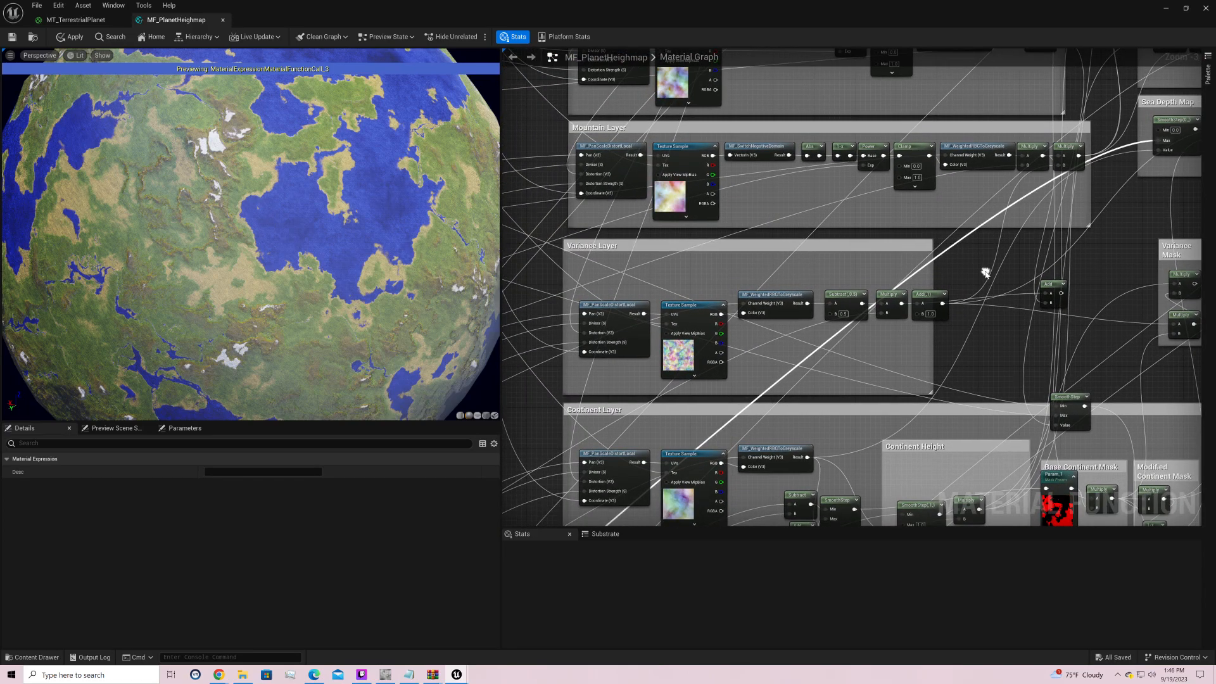
{"action": "left_click_drag", "start_coordinate": [932, 299], "coordinate": [983, 335]}
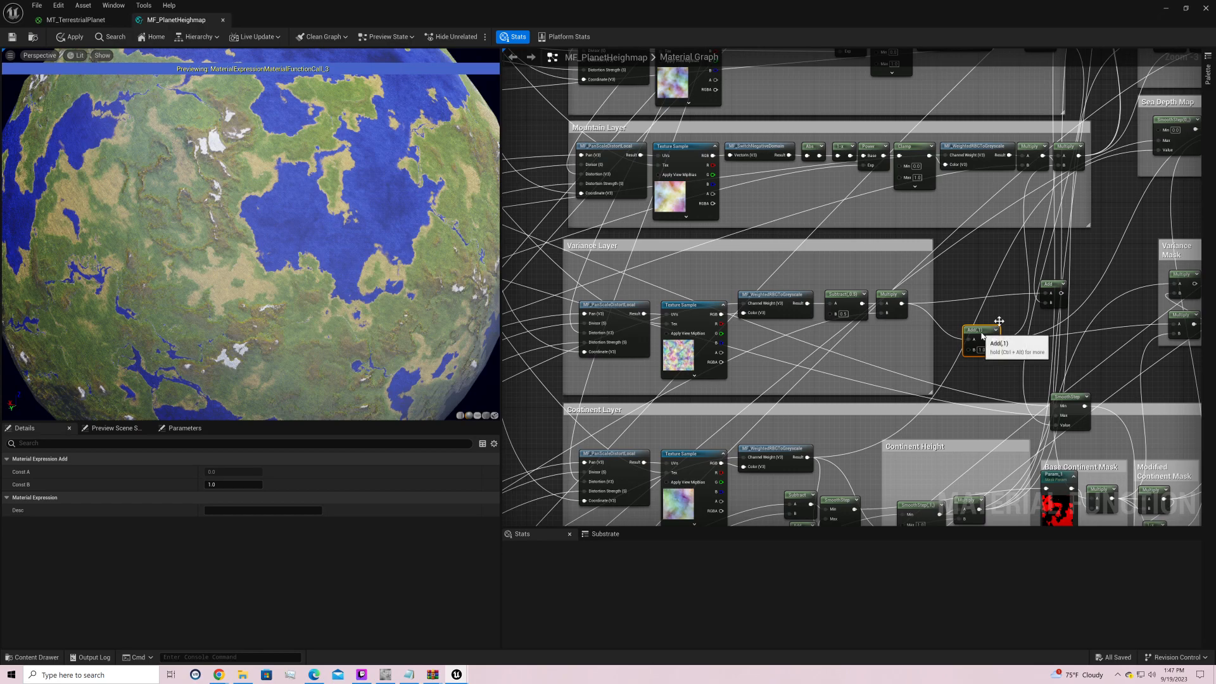
{"action": "left_click_drag", "start_coordinate": [1052, 284], "coordinate": [1073, 268]}
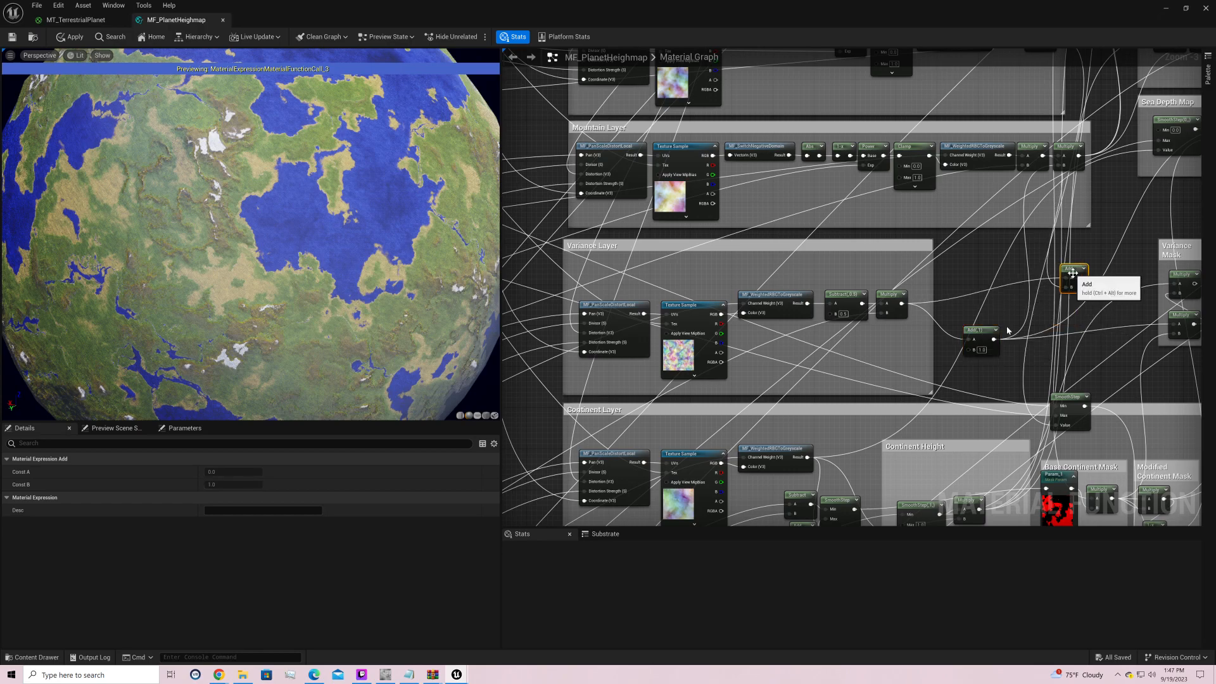
{"action": "left_click_drag", "start_coordinate": [978, 330], "coordinate": [968, 307]}
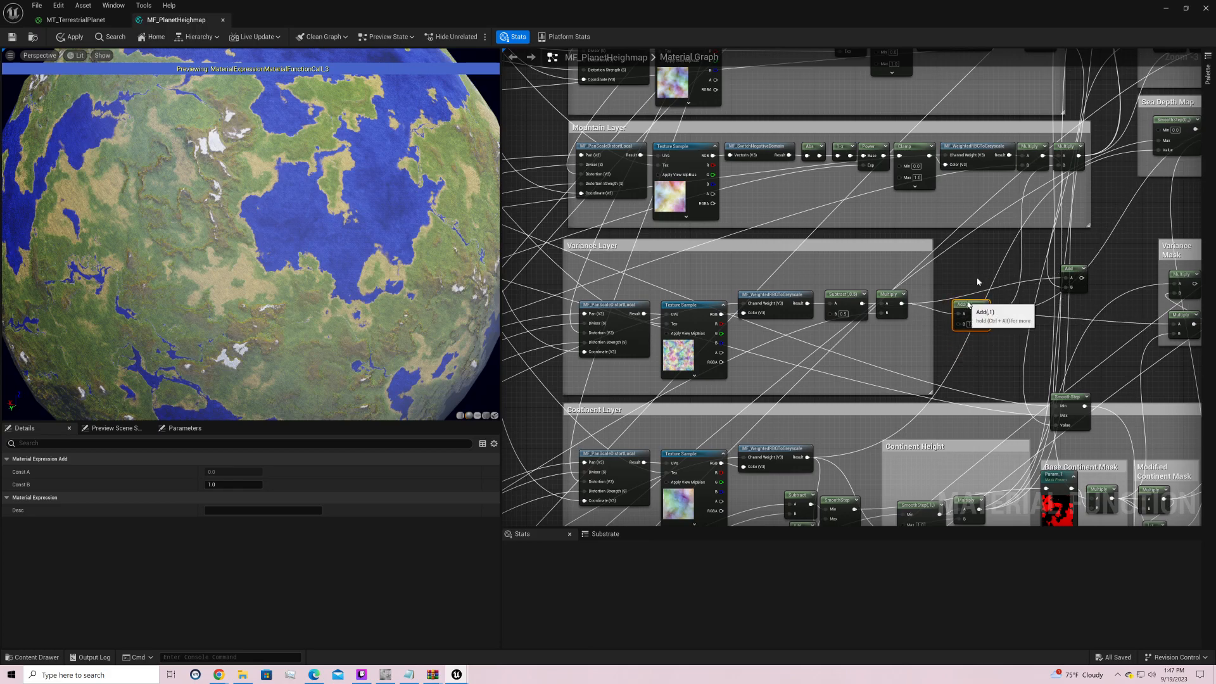
Step: Move the last Multiply node out of the Mountain Layer group to the free space above the layer groups
{"action": "right_click_drag", "start_coordinate": [1069, 225], "coordinate": [868, 386]}
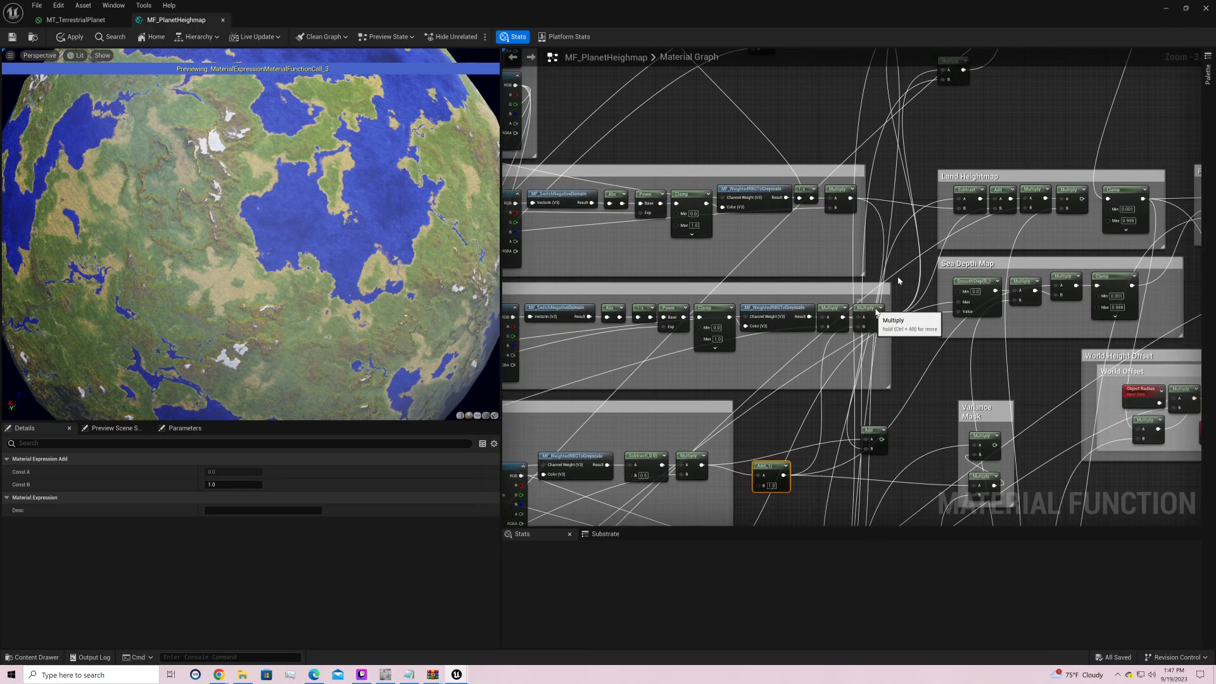
{"action": "left_click_drag", "start_coordinate": [872, 311], "coordinate": [885, 295]}
{"action": "right_click_drag", "start_coordinate": [920, 152], "coordinate": [906, 102]}
{"action": "left_click_drag", "start_coordinate": [866, 247], "coordinate": [878, 174]}
Step: Select the Land Heightmap, Sea Depth Map, World Height Offset and Variance Mask groups and move them farther from the noise layers
{"action": "right_click_drag", "start_coordinate": [1000, 244], "coordinate": [662, 135]}
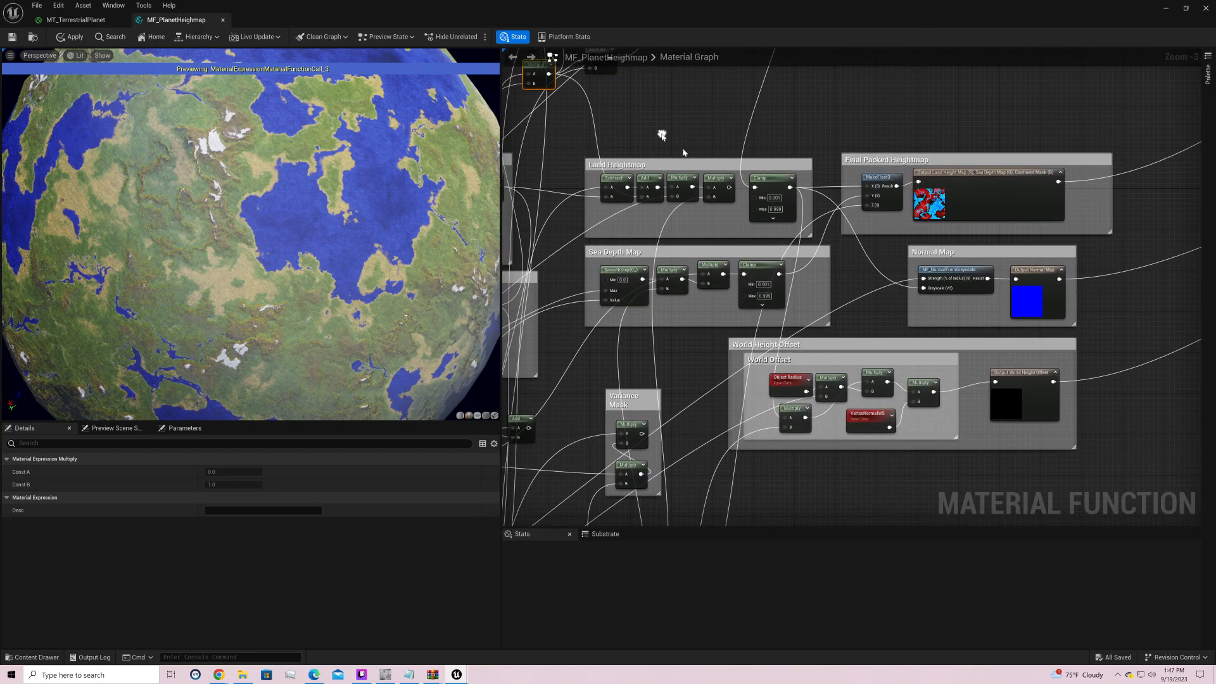
{"action": "scroll", "coordinate": [684, 152], "scroll_direction": "down", "scroll_amount": 1}
{"action": "left_click_drag", "start_coordinate": [631, 144], "coordinate": [1132, 394]}
{"action": "left_click_drag", "start_coordinate": [906, 298], "coordinate": [722, 354]}
{"action": "right_click_drag", "start_coordinate": [681, 128], "coordinate": [1202, 155]}
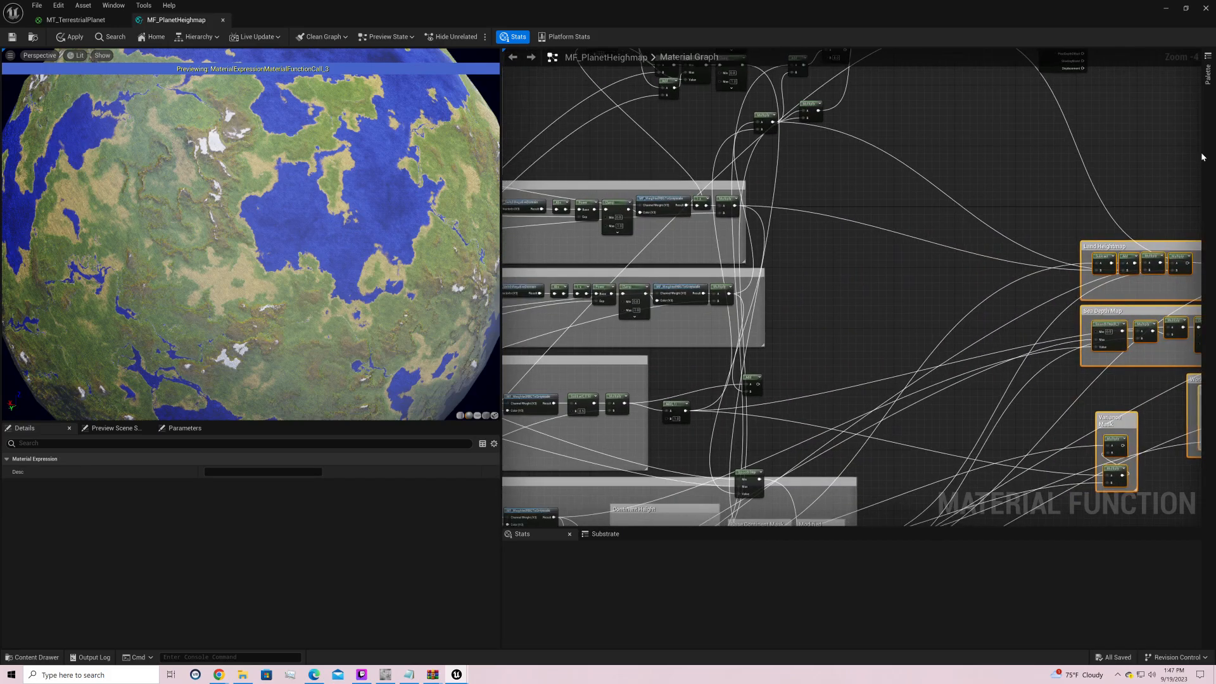
Step: Preview the Add(,1) node, the Multiply node and the MF_WeightedRBGToGreyscale node of the Variance Layer one after another
{"action": "right_click_drag", "start_coordinate": [785, 211], "coordinate": [1076, 67]}
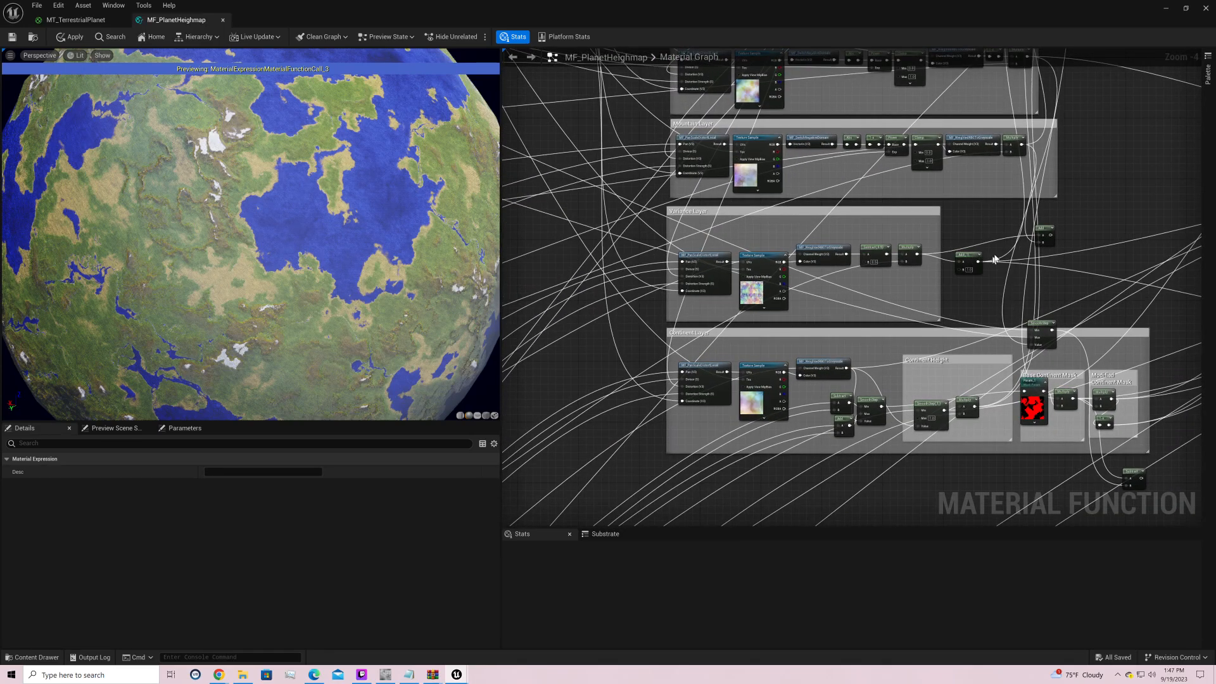
{"action": "right_click_drag", "start_coordinate": [1094, 215], "coordinate": [1027, 271]}
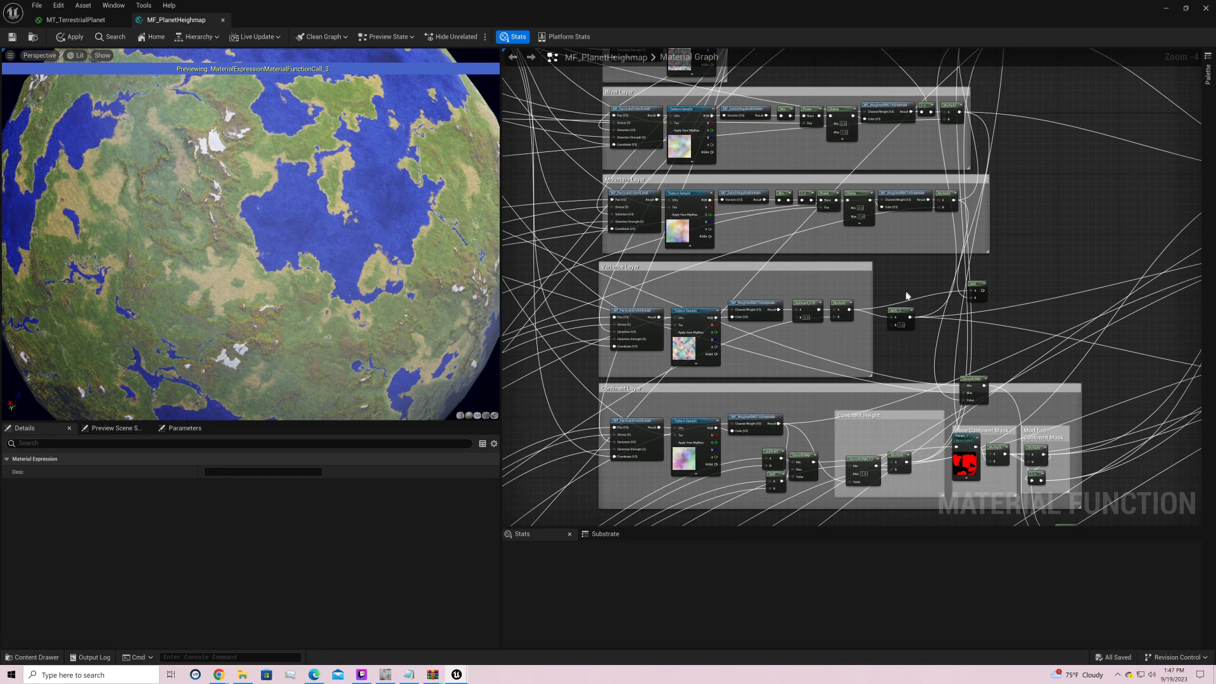
{"action": "right_click", "coordinate": [899, 313]}
{"action": "left_click", "coordinate": [924, 329]}
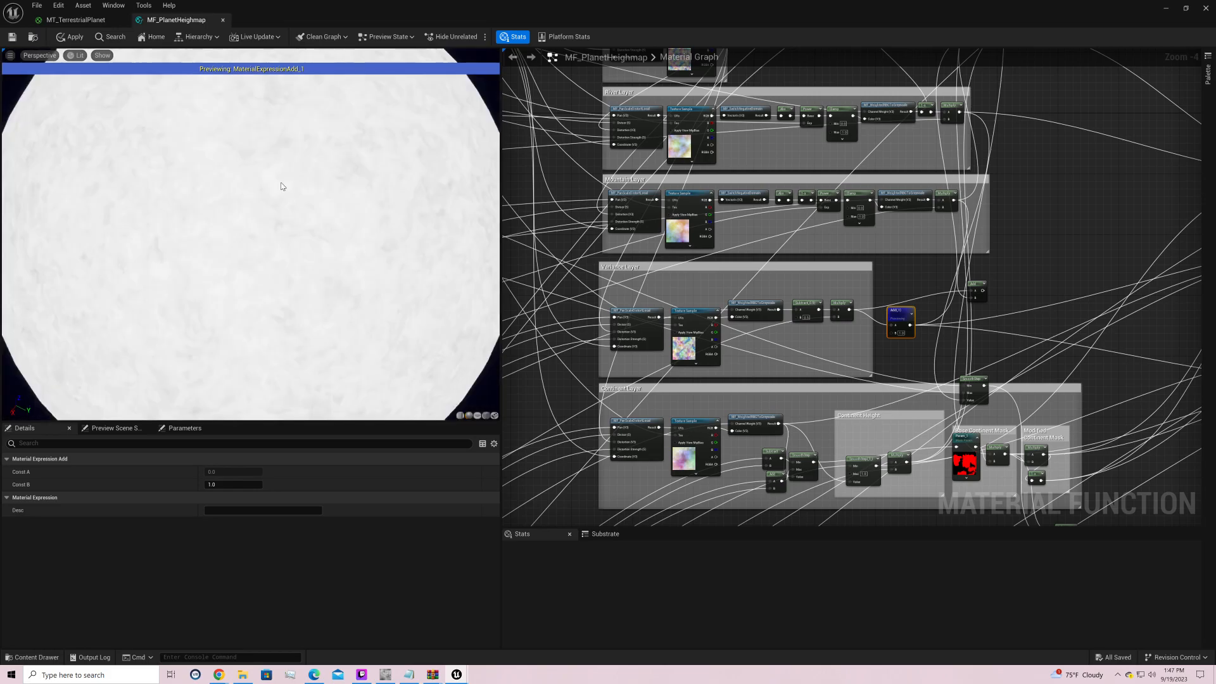
{"action": "scroll", "coordinate": [283, 174], "scroll_direction": "up", "scroll_amount": 4}
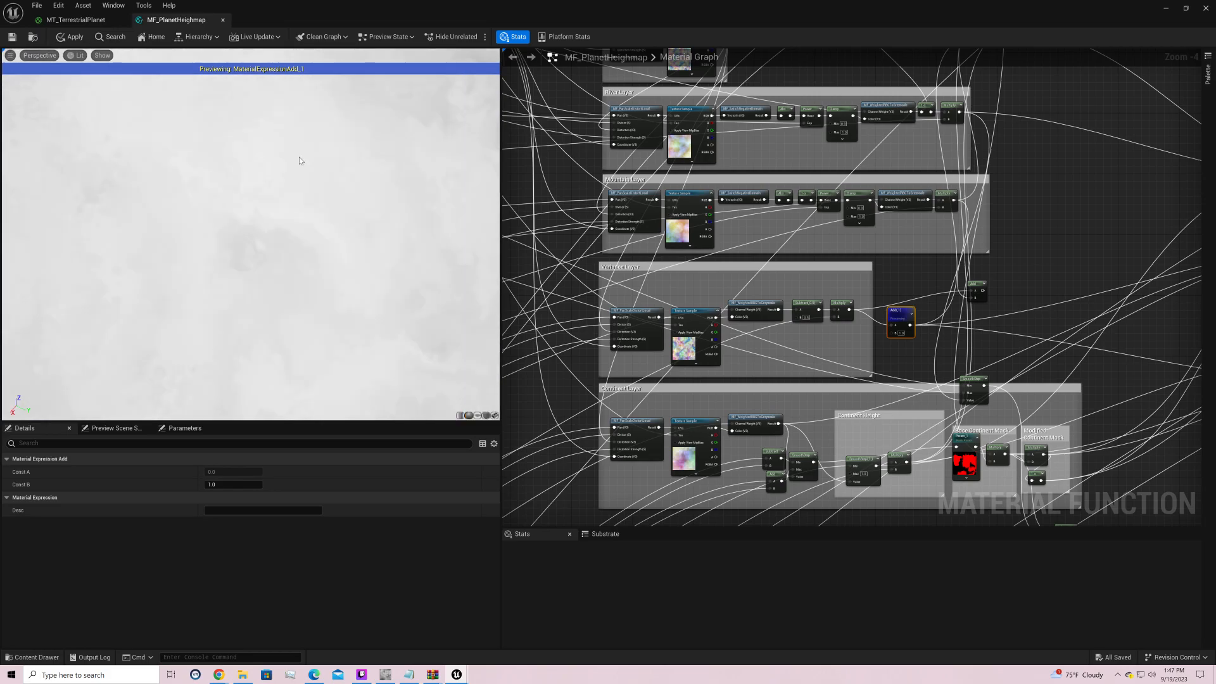
{"action": "right_click", "coordinate": [840, 307]}
{"action": "left_click", "coordinate": [859, 323]}
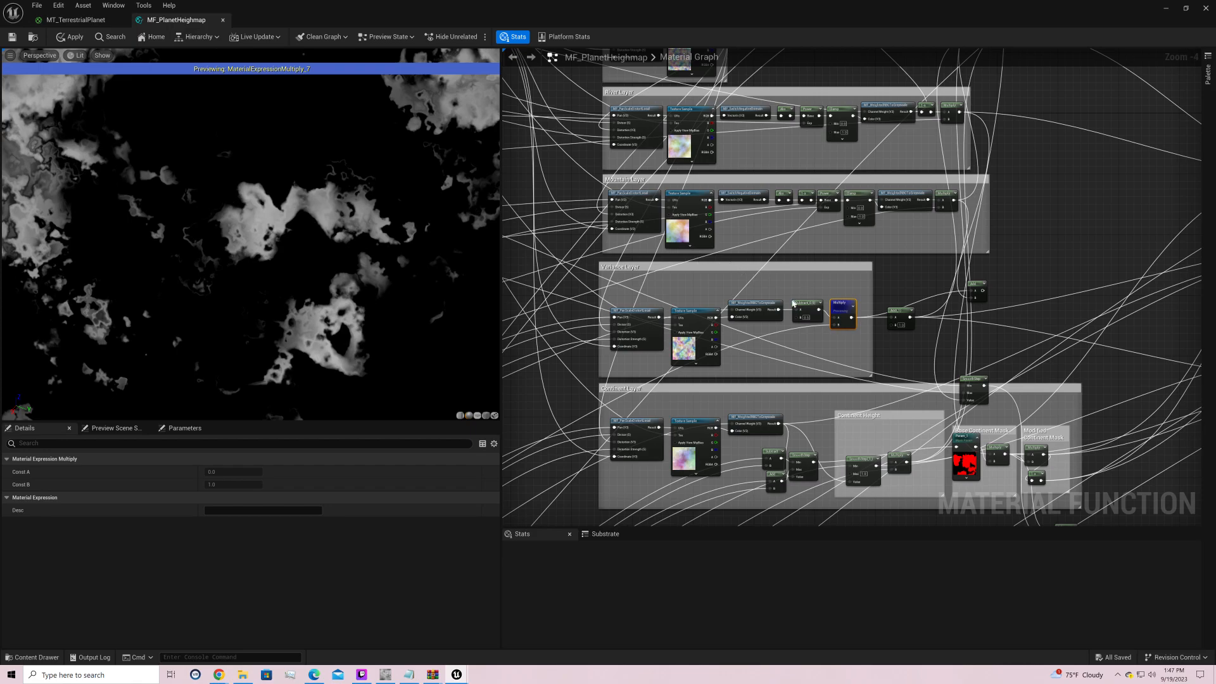
{"action": "left_click", "coordinate": [766, 307]}
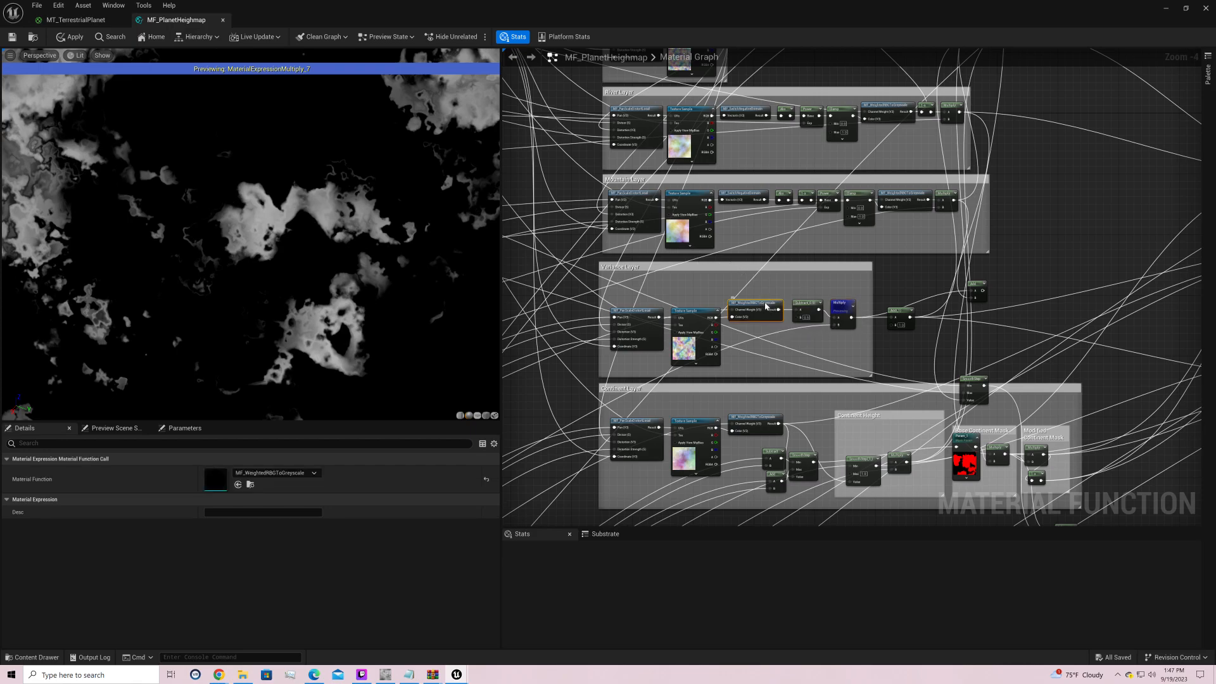
{"action": "right_click", "coordinate": [767, 307]}
{"action": "left_click", "coordinate": [785, 319]}
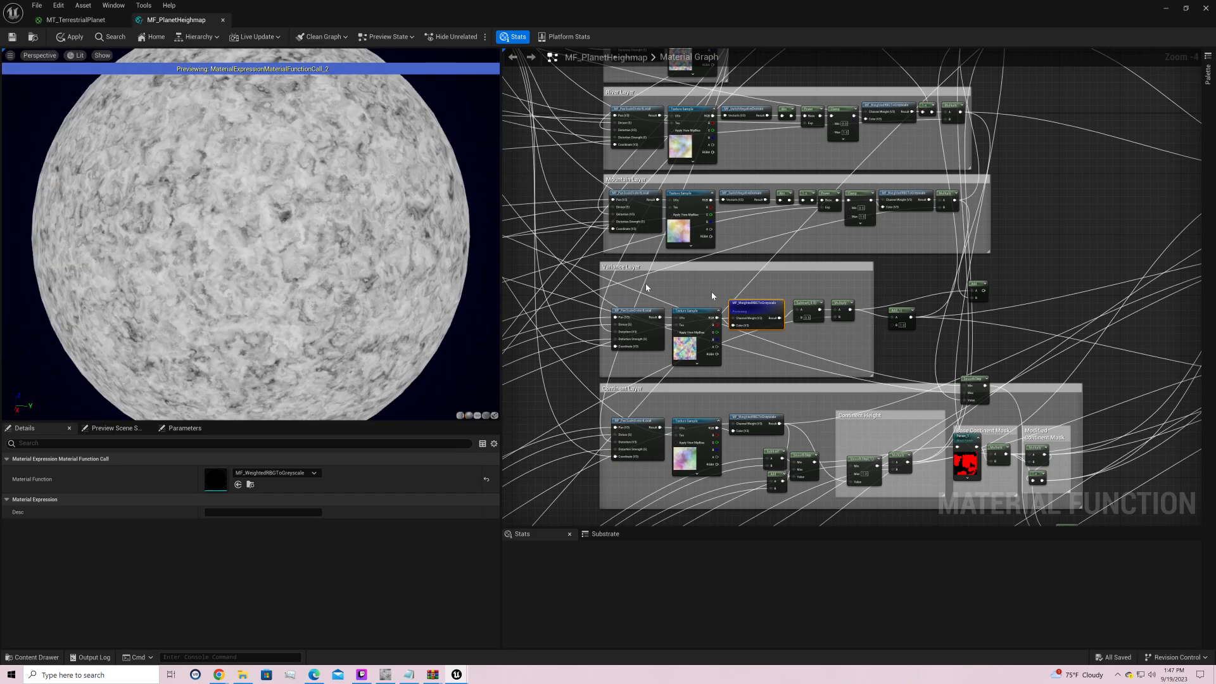
Step: Preview the Multiply node in the free space above the layer groups and inspect its mask on the sphere
{"action": "left_click_drag", "start_coordinate": [850, 309], "coordinate": [800, 118]}
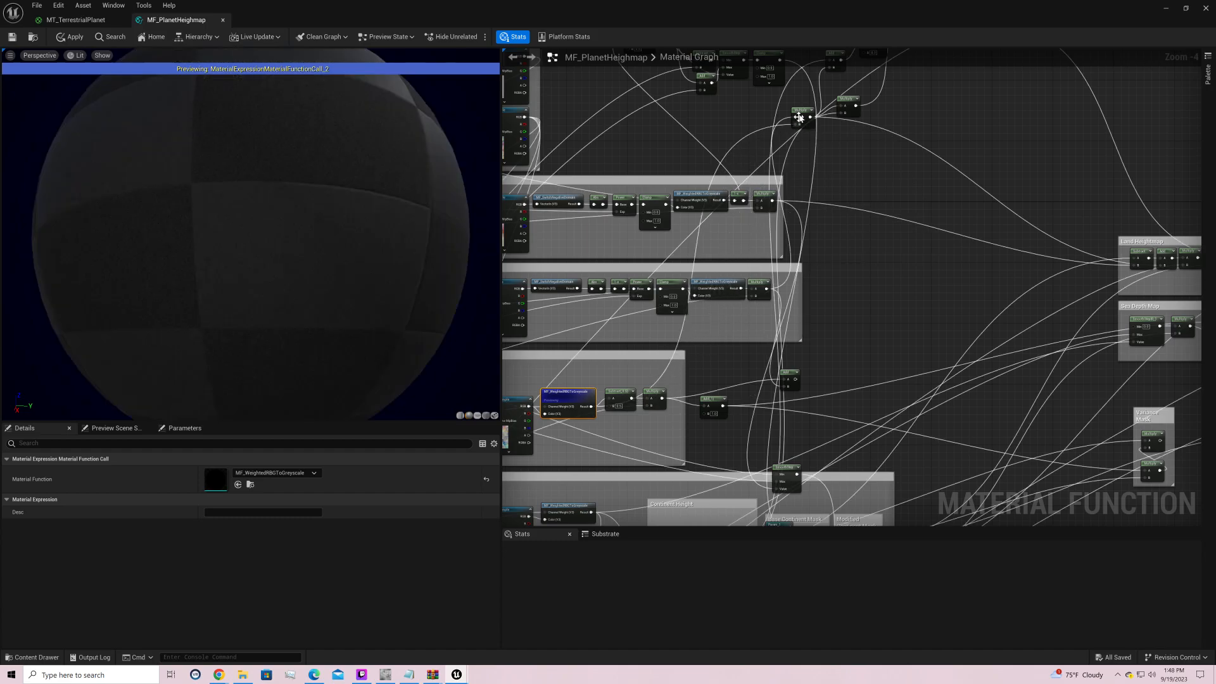
{"action": "right_click", "coordinate": [799, 117]}
{"action": "left_click", "coordinate": [836, 127]}
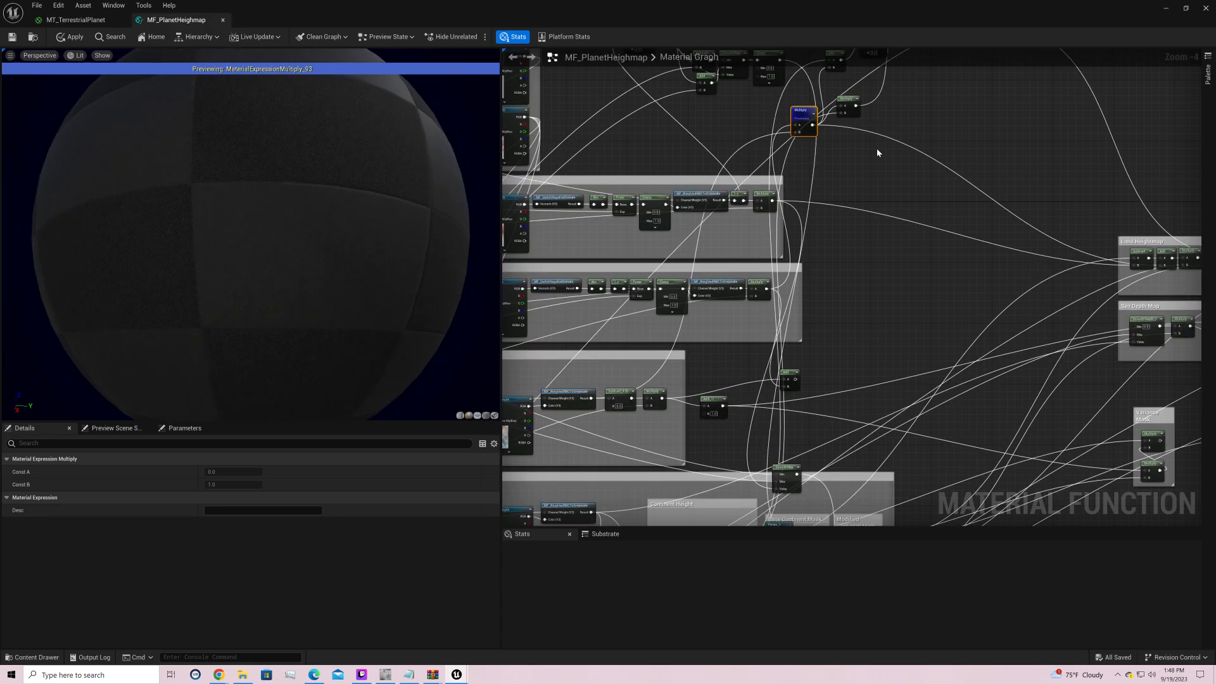
{"action": "left_click_drag", "start_coordinate": [435, 213], "coordinate": [380, 197]}
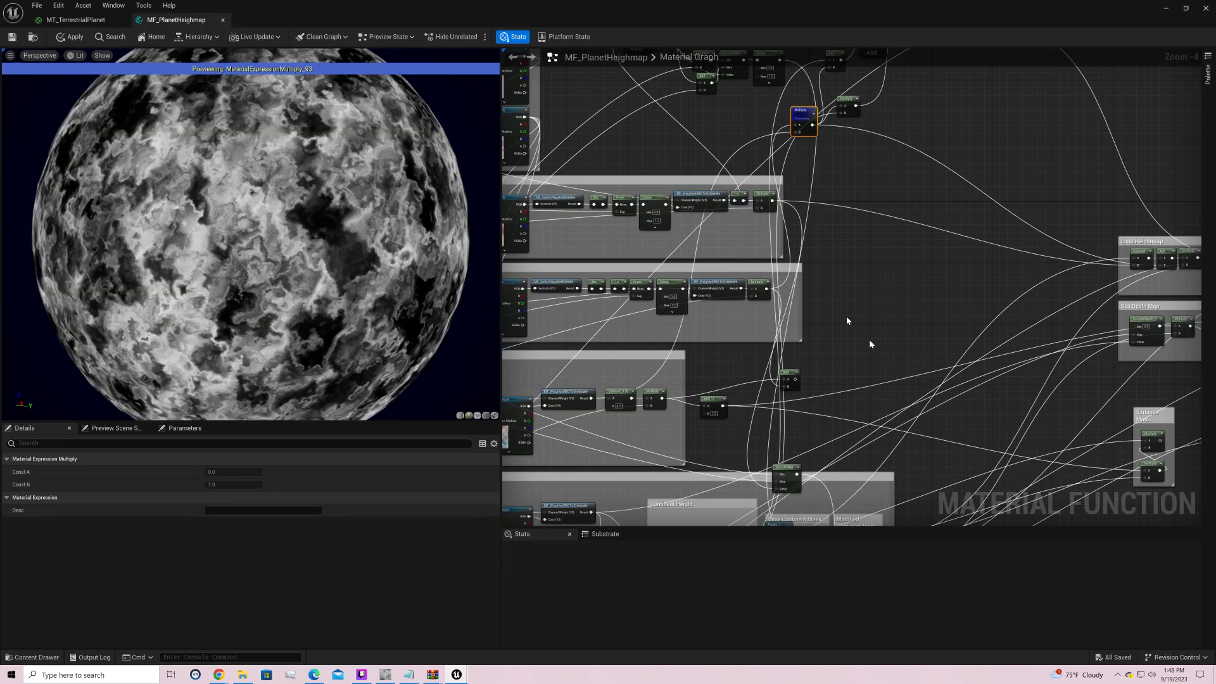
Step: Try Variance Noise Scale values such as 5000 and 500 while the Multiply mask is being previewed
{"action": "right_click_drag", "start_coordinate": [847, 316], "coordinate": [1116, 83]}
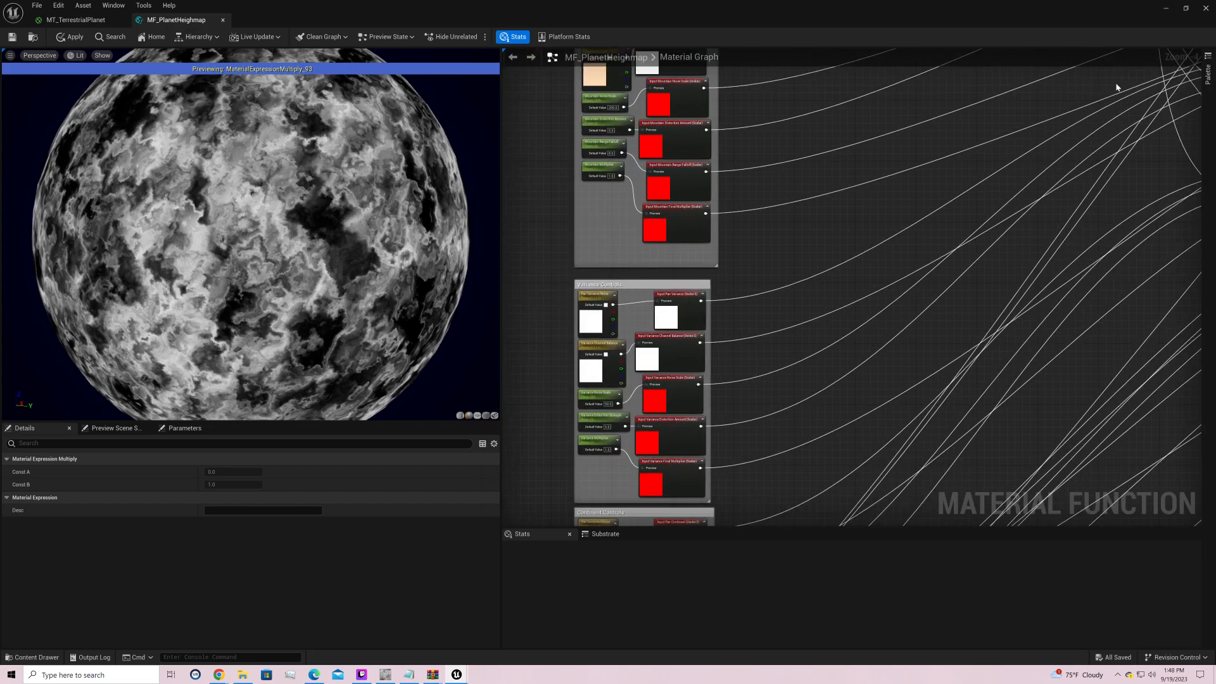
{"action": "left_click", "coordinate": [612, 401]}
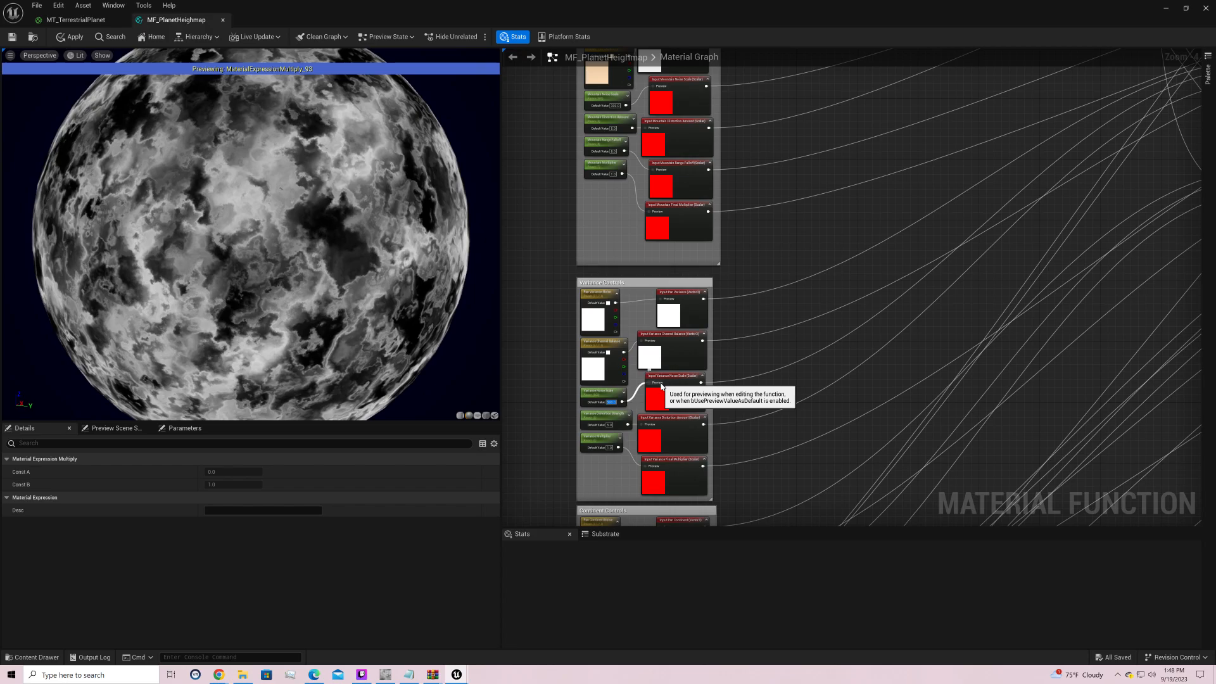
{"action": "type", "text": "5000"}
{"action": "key", "text": "Return"}
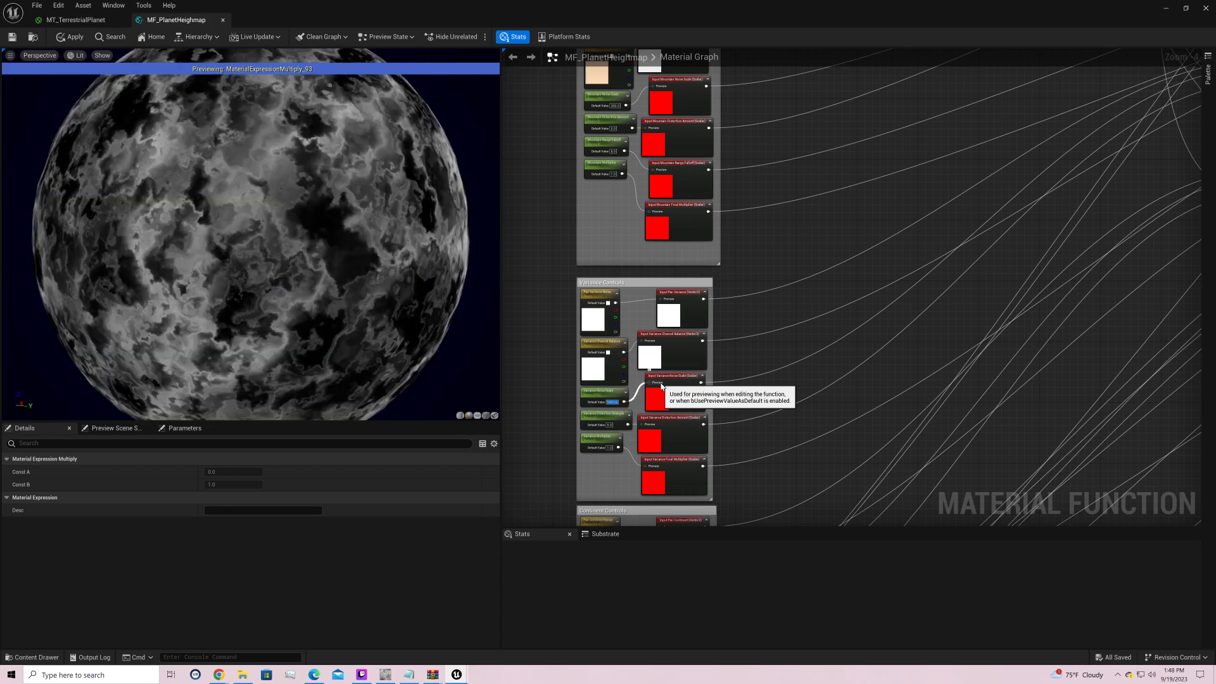
{"action": "type", "text": "500"}
{"action": "key", "text": "Return"}
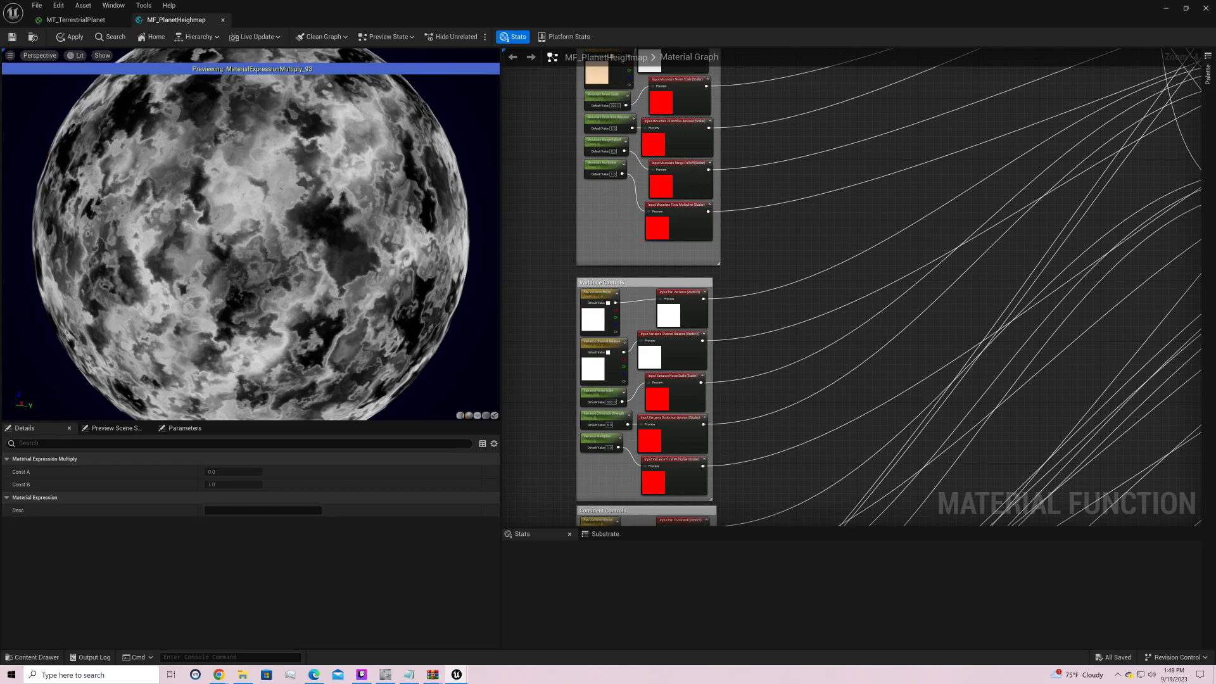
{"action": "left_click", "coordinate": [612, 402]}
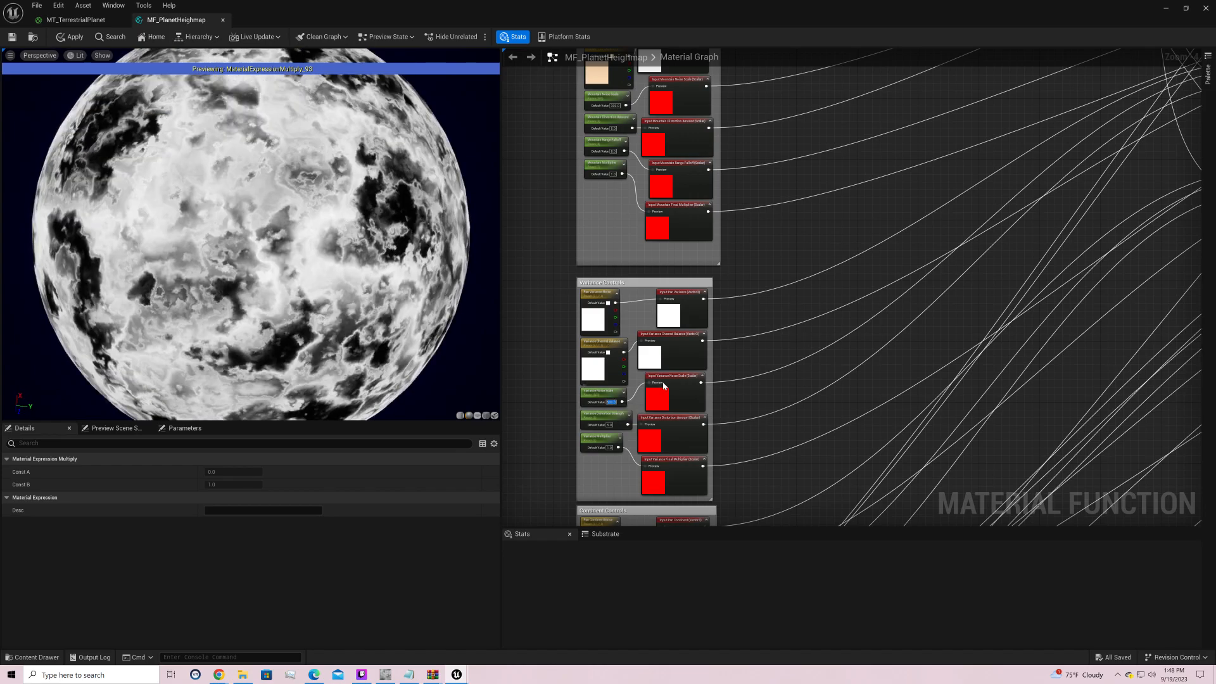
{"action": "key", "text": "Return"}
Step: Preview the material attributes node and examine the planet's coastlines, mountains and rivers up close from several sides
{"action": "right_click_drag", "start_coordinate": [999, 171], "coordinate": [588, 474]}
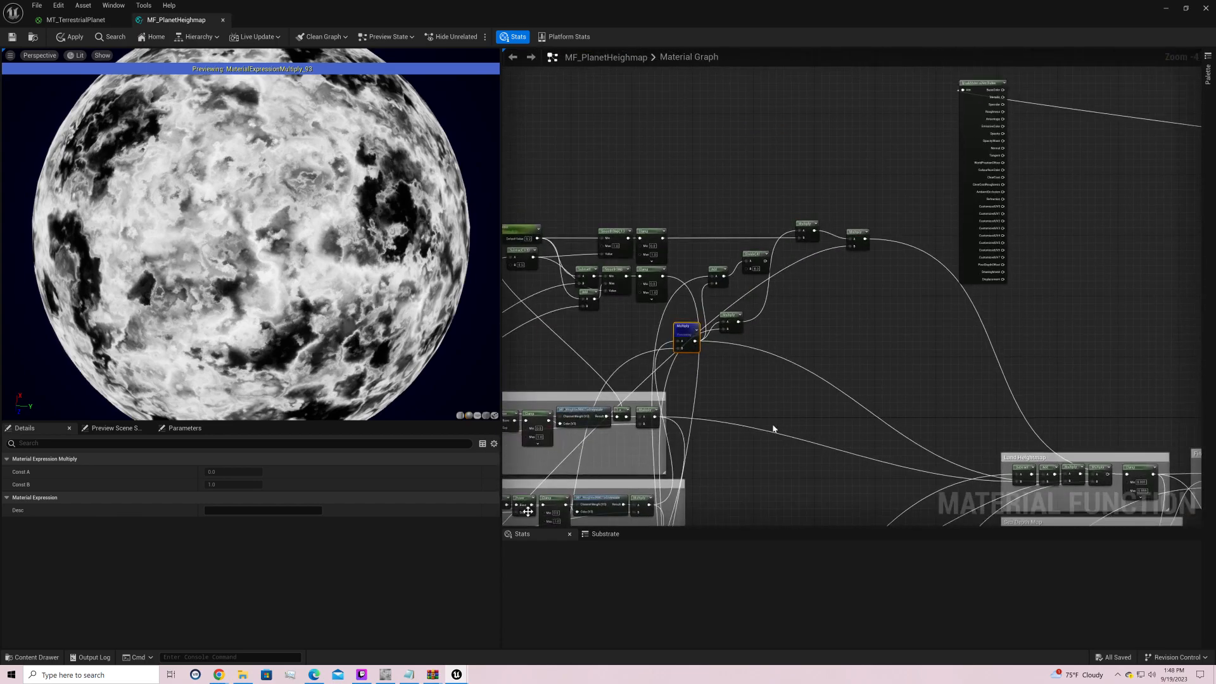
{"action": "right_click", "coordinate": [984, 143]}
{"action": "left_click", "coordinate": [989, 159]}
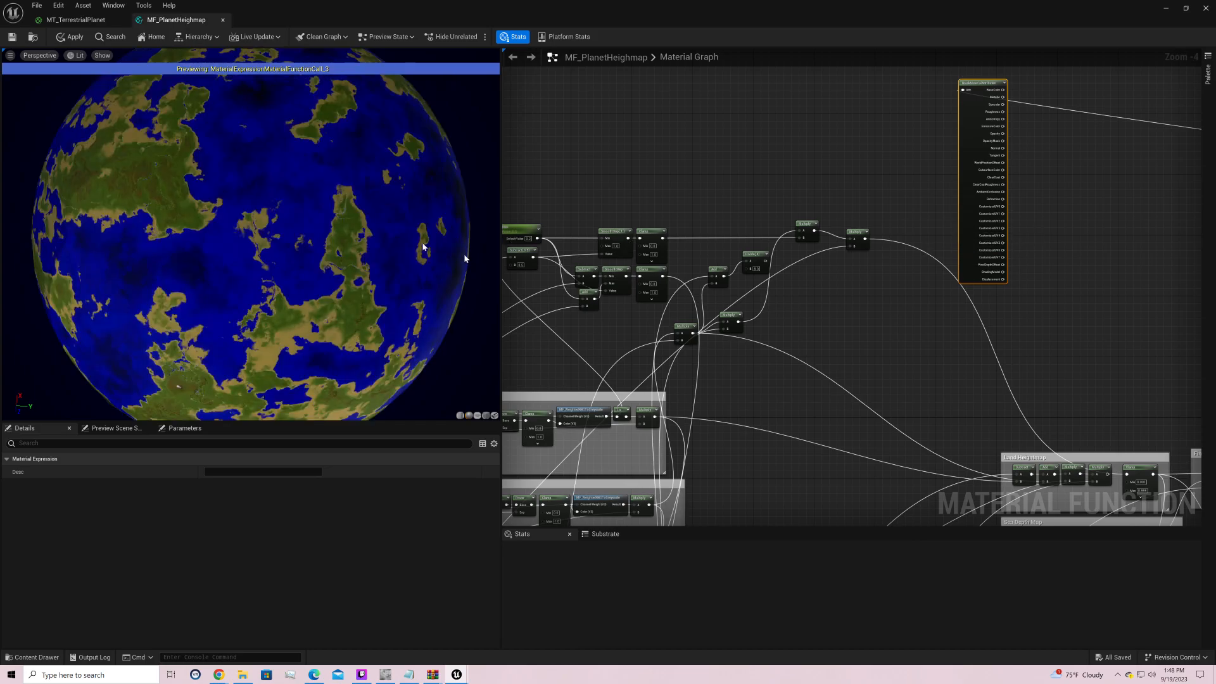
{"action": "left_click_drag", "start_coordinate": [251, 235], "coordinate": [355, 273]}
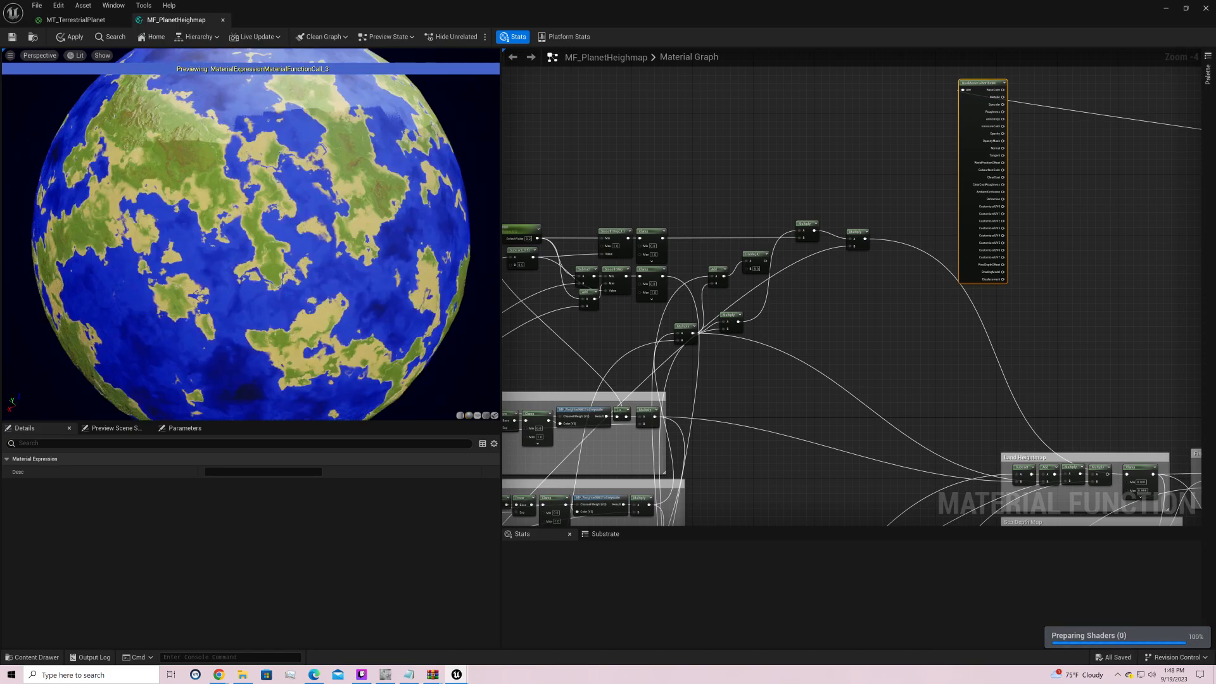
{"action": "left_click_drag", "start_coordinate": [316, 316], "coordinate": [431, 355]}
{"action": "scroll", "coordinate": [309, 323], "scroll_direction": "up", "scroll_amount": 10}
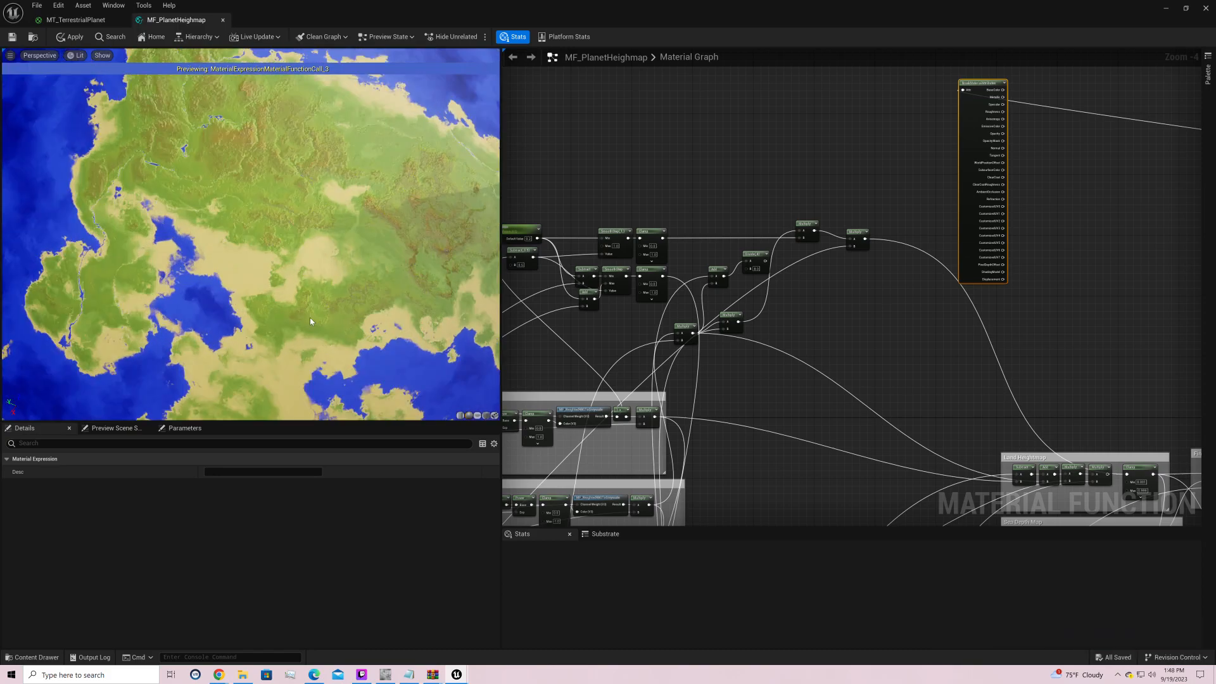
{"action": "left_click_drag", "start_coordinate": [304, 323], "coordinate": [267, 342]}
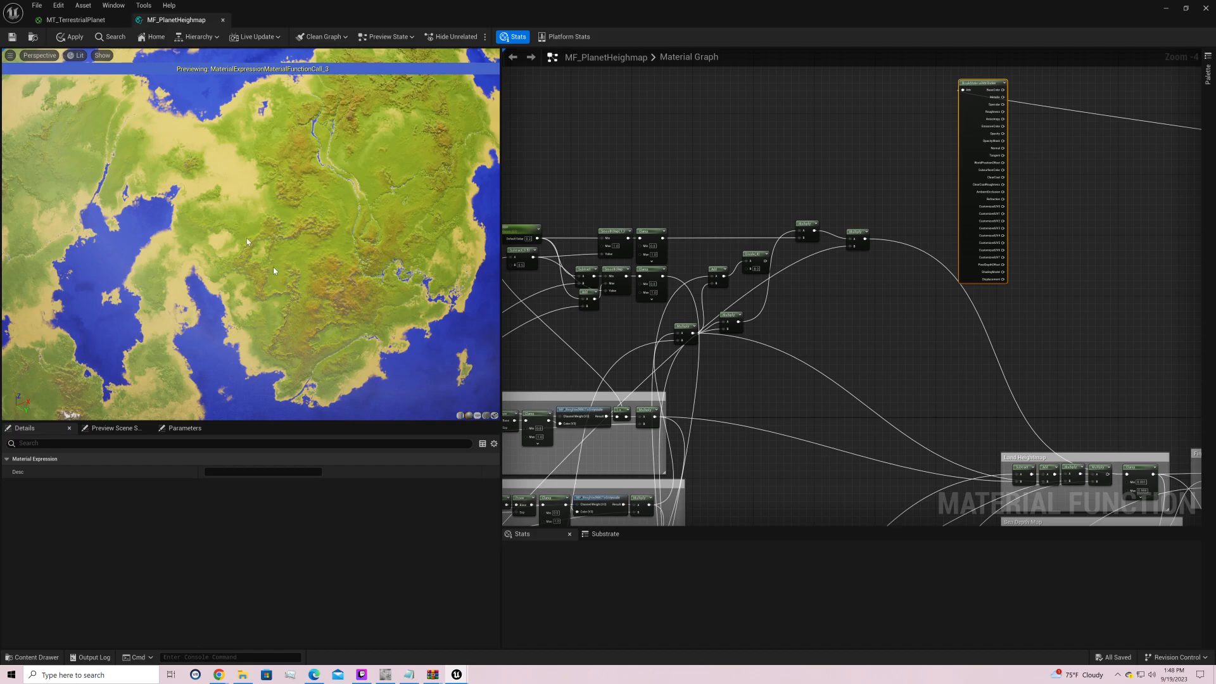
{"action": "left_click_drag", "start_coordinate": [301, 365], "coordinate": [273, 323]}
{"action": "left_click_drag", "start_coordinate": [251, 234], "coordinate": [381, 260]}
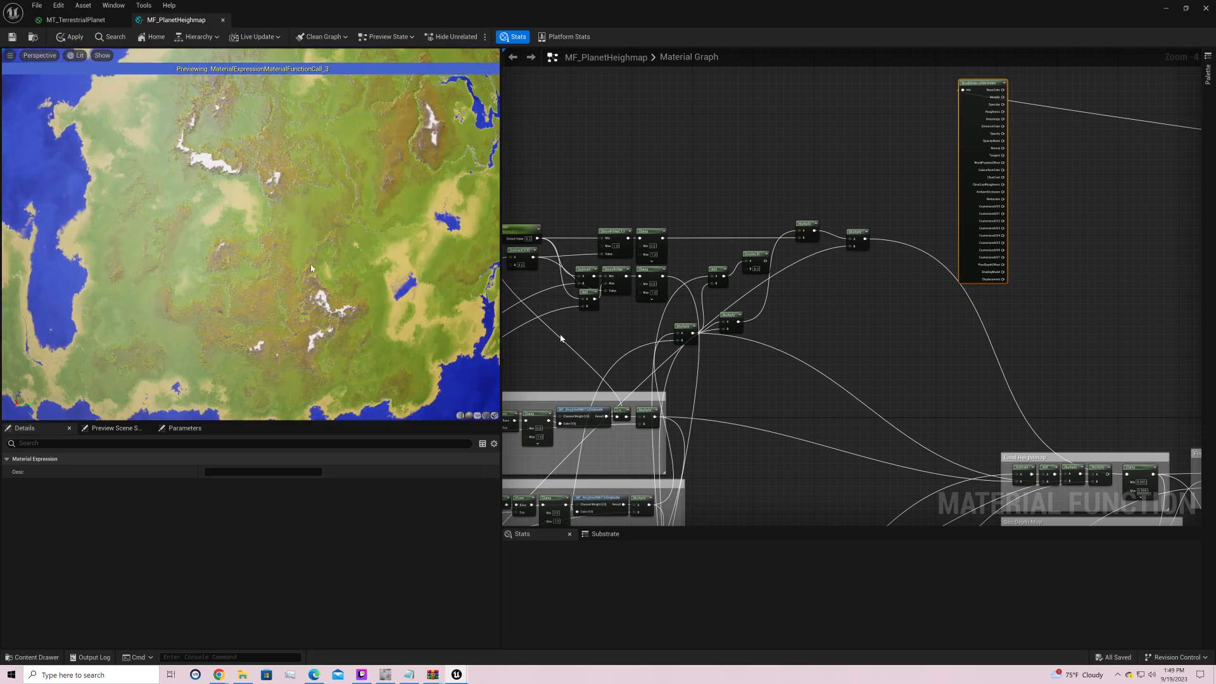
Step: Preview the upper Clamp node, and preview the Multiply node beside the masks after moving it away from its neighbour
{"action": "right_click_drag", "start_coordinate": [758, 389], "coordinate": [1083, 174]}
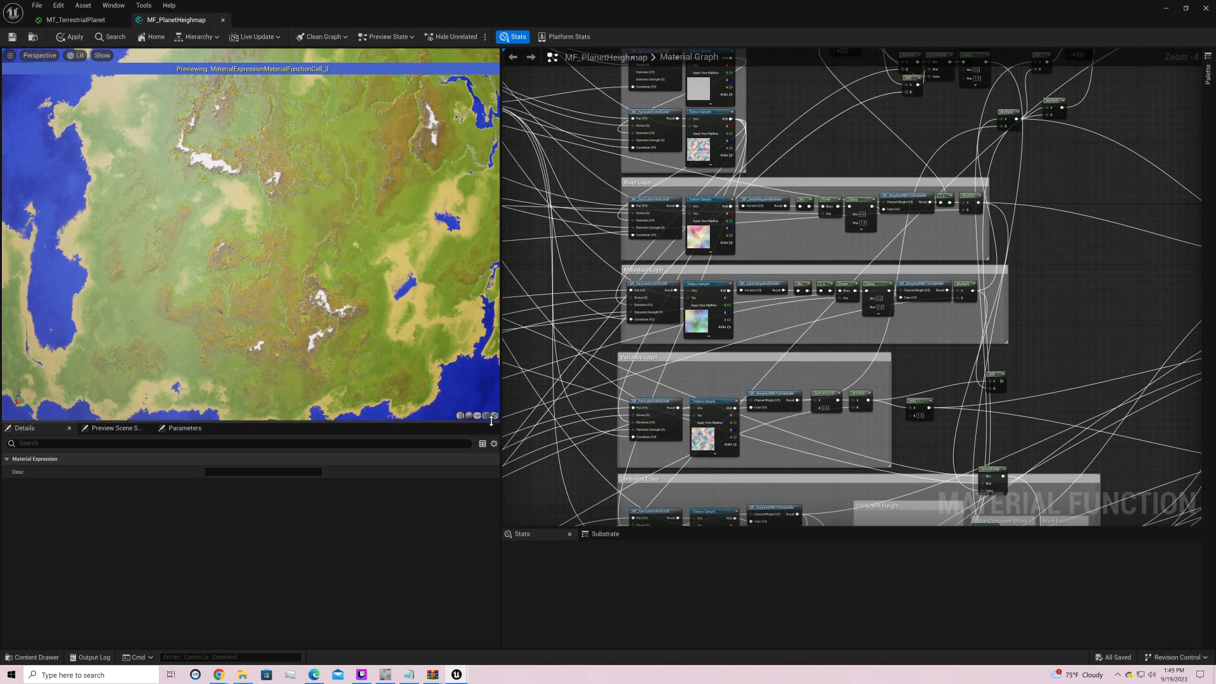
{"action": "right_click_drag", "start_coordinate": [560, 412], "coordinate": [888, 130]}
{"action": "right_click_drag", "start_coordinate": [583, 519], "coordinate": [557, 524]}
{"action": "right_click_drag", "start_coordinate": [830, 525], "coordinate": [574, 295]}
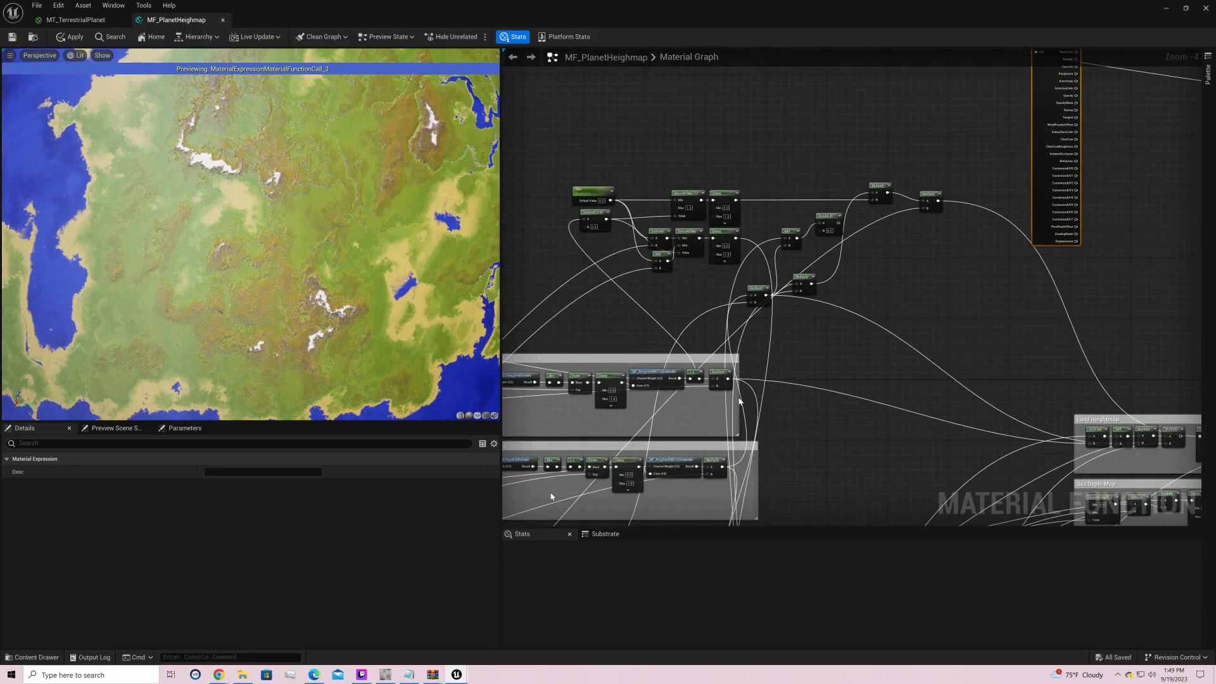
{"action": "right_click", "coordinate": [732, 209]}
{"action": "left_click", "coordinate": [752, 218]}
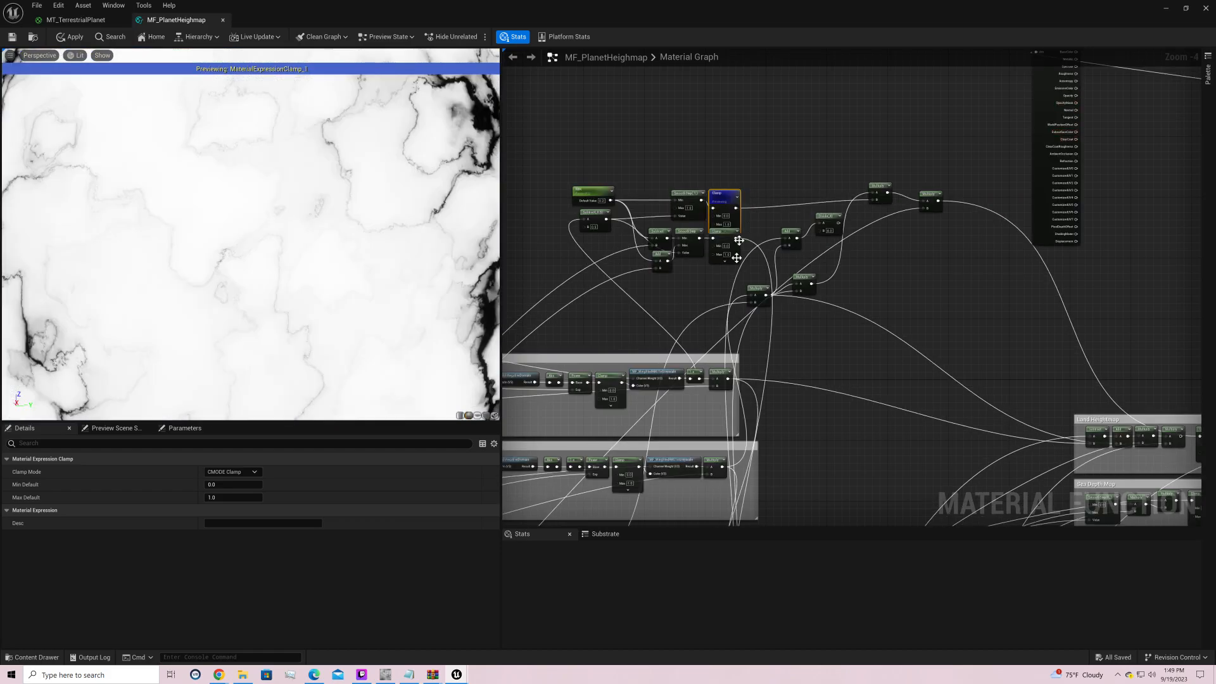
{"action": "left_click_drag", "start_coordinate": [806, 290], "coordinate": [842, 307]}
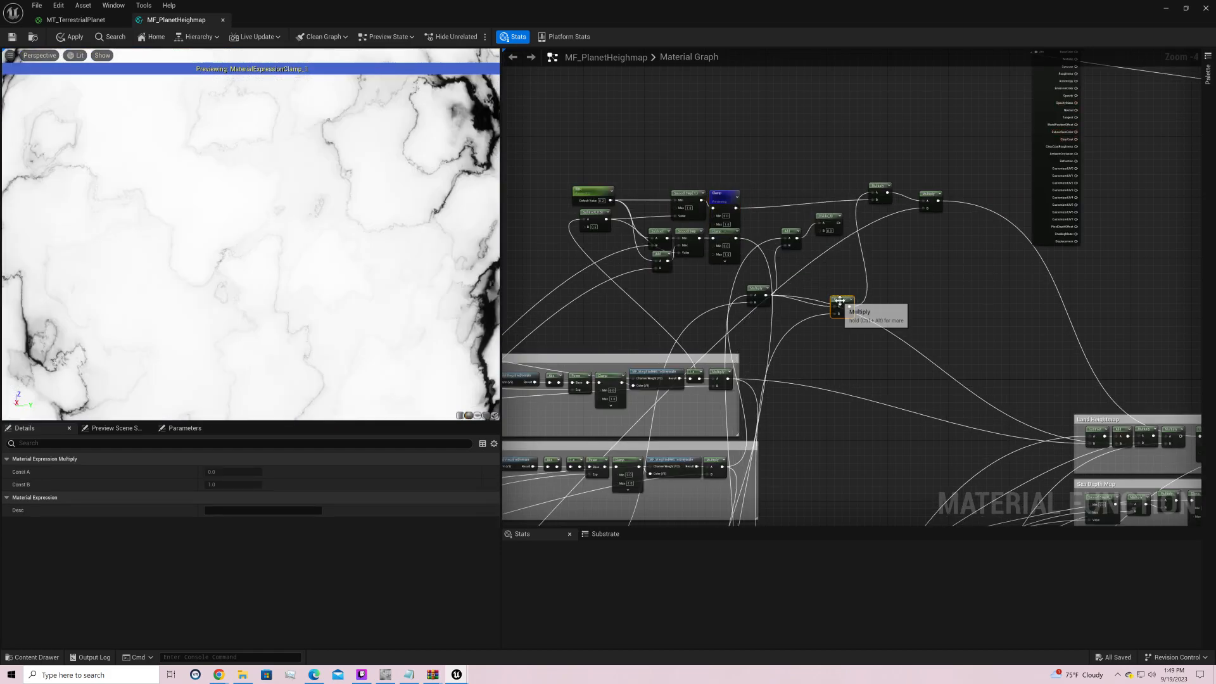
{"action": "right_click", "coordinate": [842, 307]}
{"action": "left_click", "coordinate": [856, 320]}
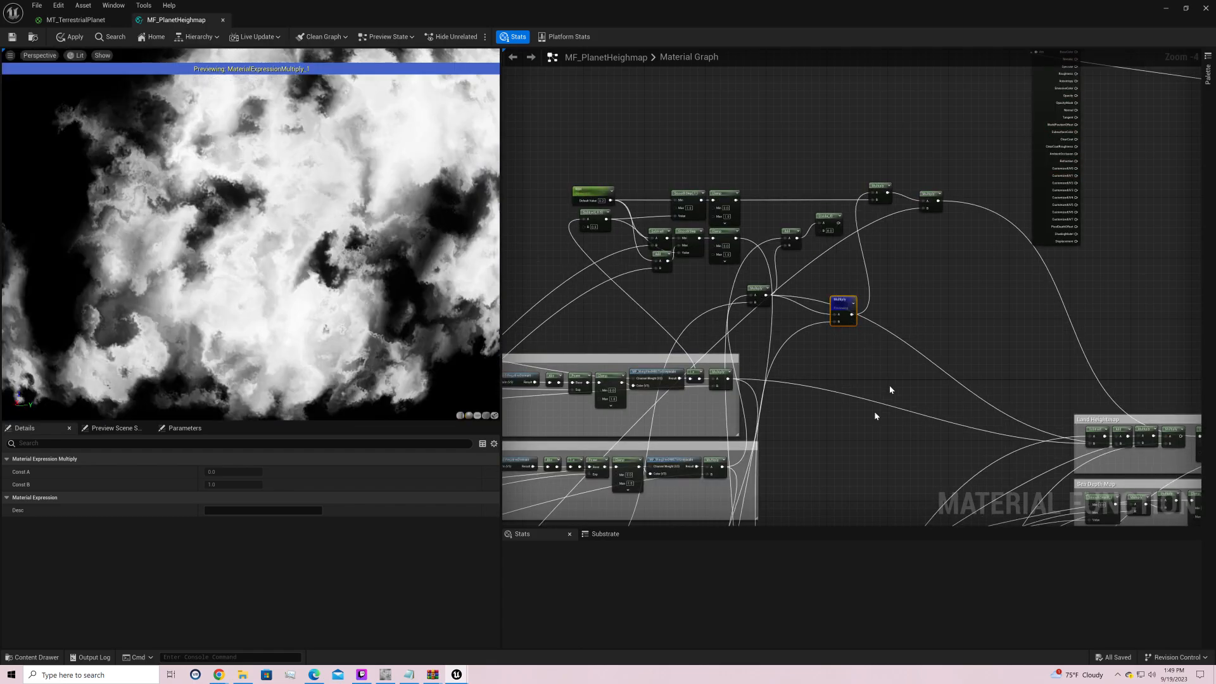
Step: Spread the two Multiply nodes above the layers apart and delete the unused Add node together with the node it feeds
{"action": "right_click_drag", "start_coordinate": [876, 417], "coordinate": [893, 288]}
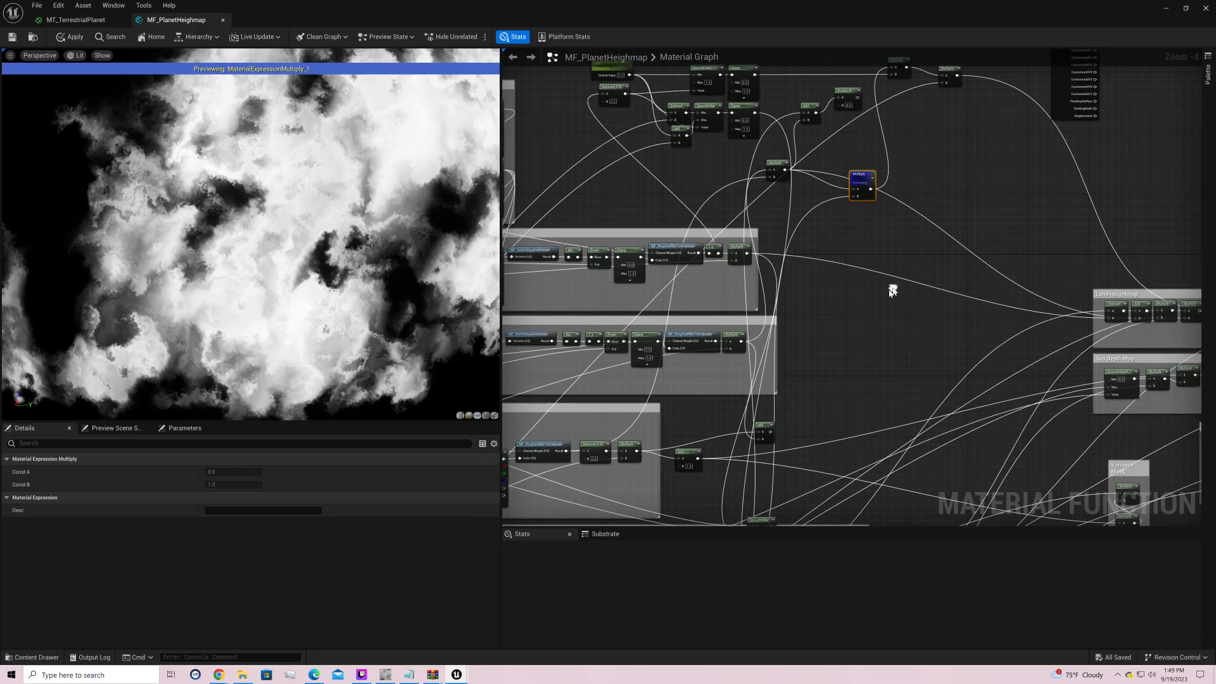
{"action": "left_click_drag", "start_coordinate": [860, 175], "coordinate": [925, 157]}
{"action": "left_click_drag", "start_coordinate": [776, 164], "coordinate": [821, 181]}
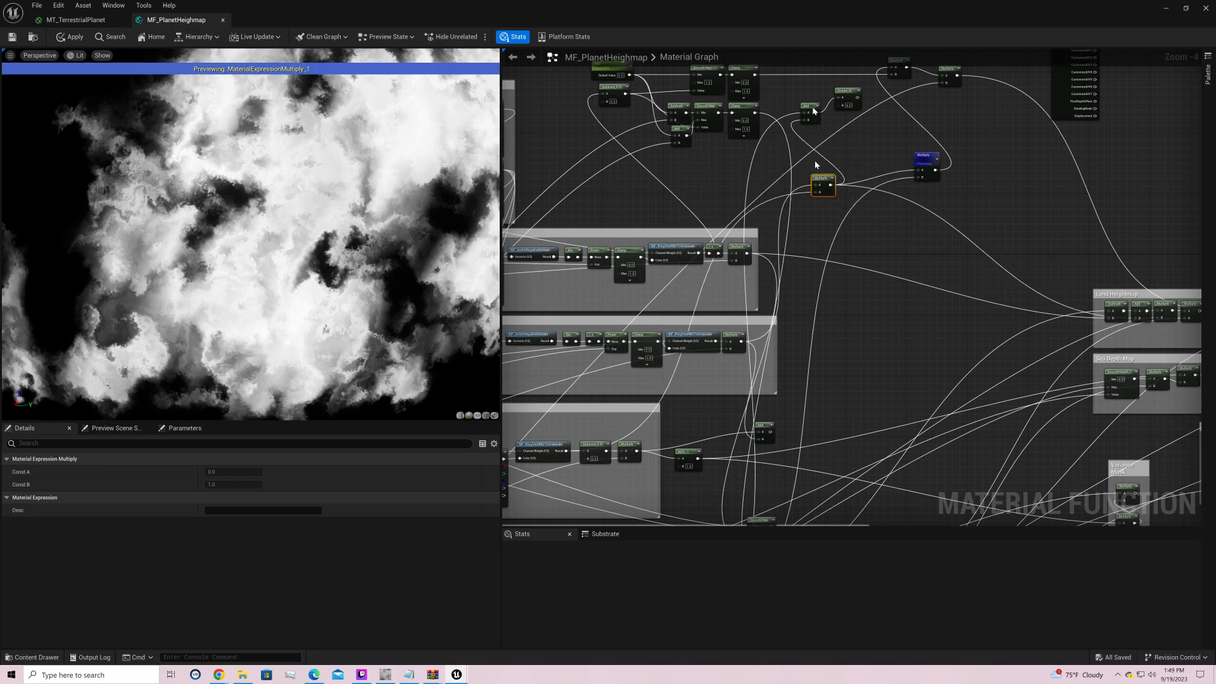
{"action": "left_click_drag", "start_coordinate": [806, 82], "coordinate": [929, 322]}
{"action": "key", "text": "Delete"}
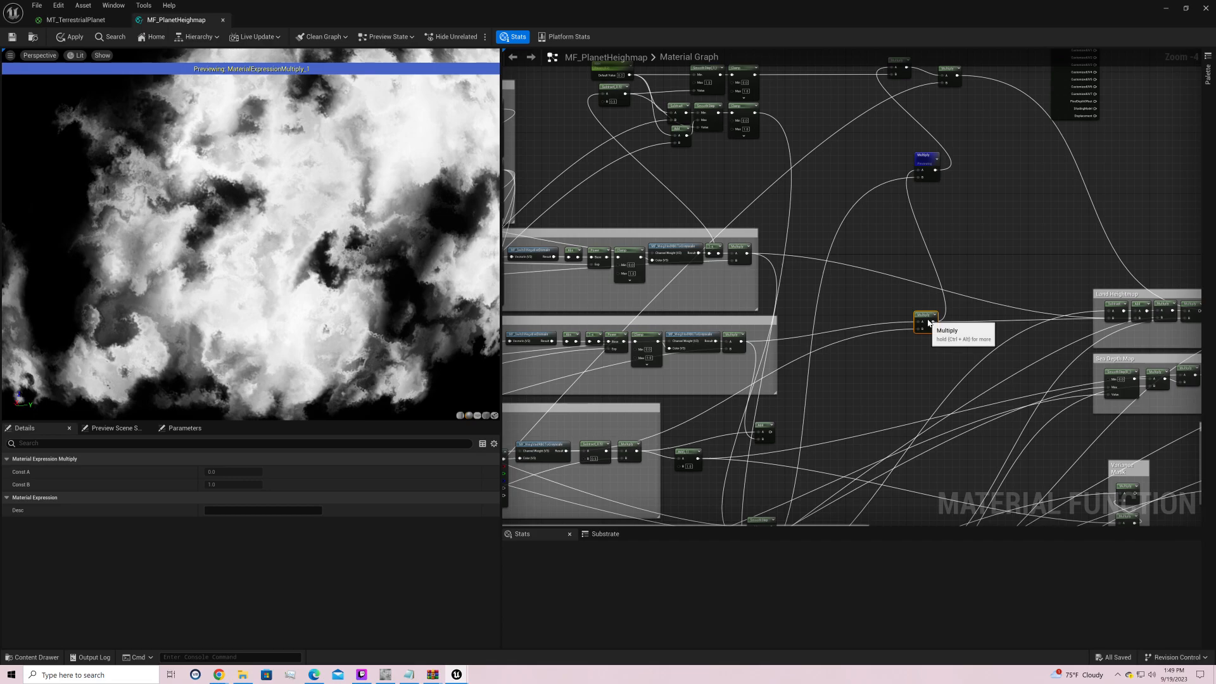
Step: Set the Max value of the smooth step node in the Continent Height group to 0.5
{"action": "right_click_drag", "start_coordinate": [929, 322], "coordinate": [943, 248]}
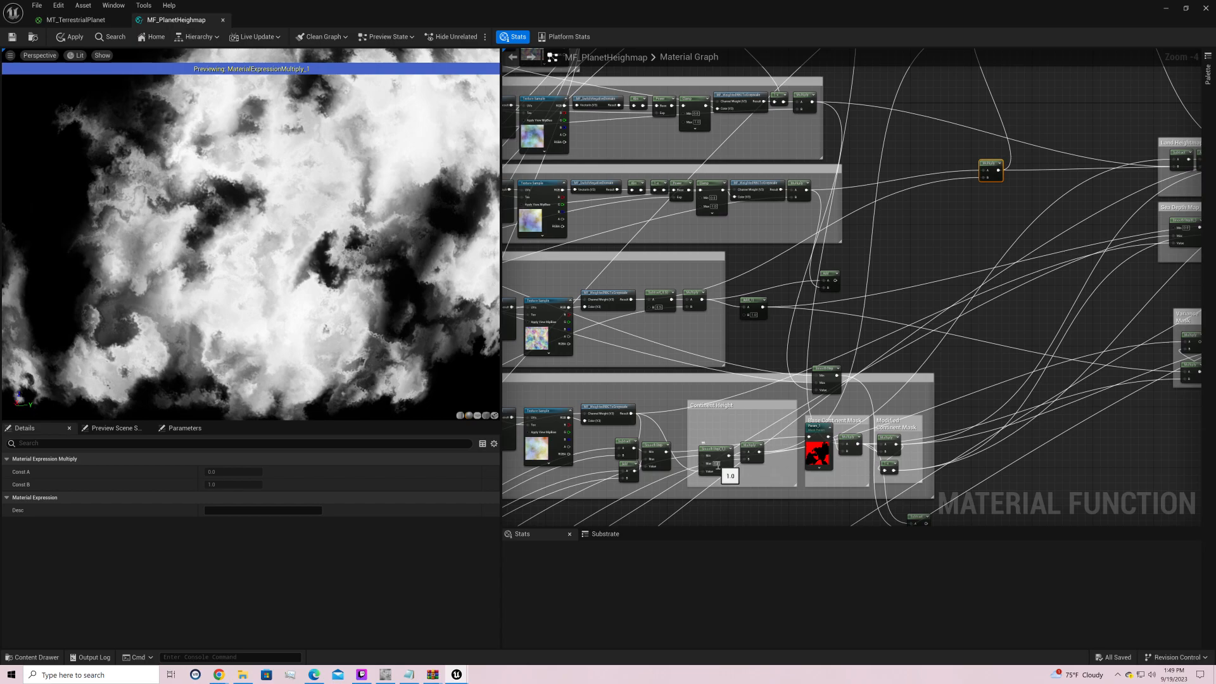
{"action": "type", "text": "0.5"}
{"action": "key", "text": "Return"}
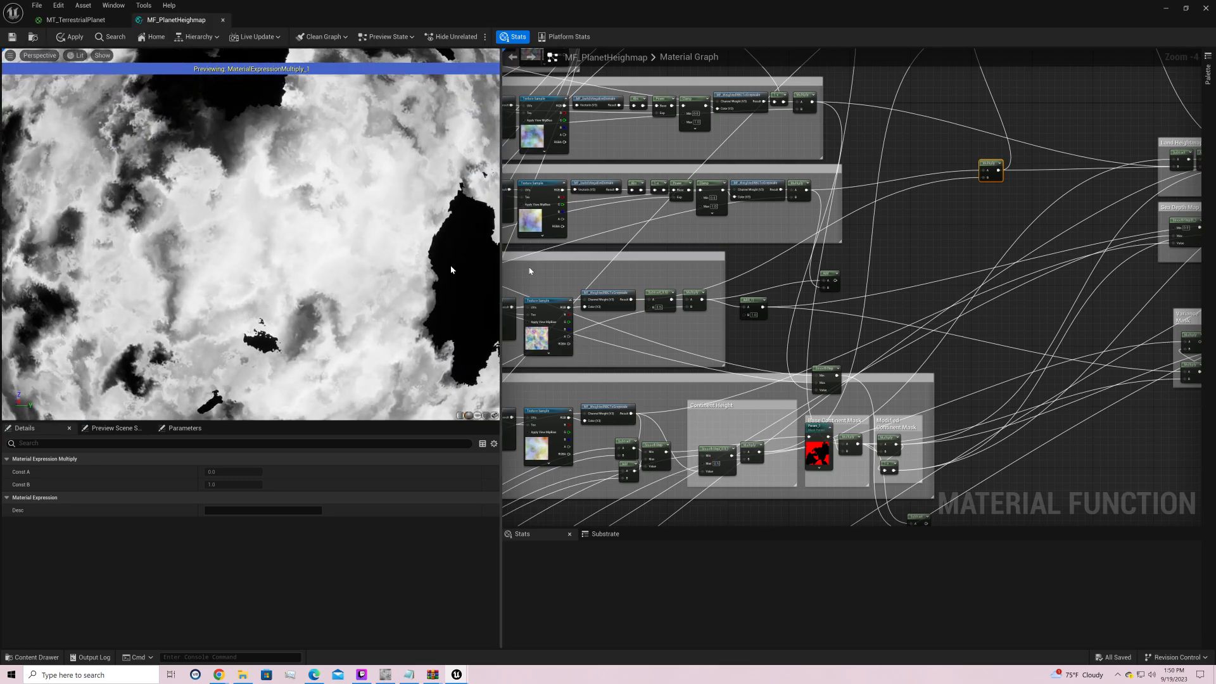
Step: Preview the material attributes node again and inspect the land, snow and river distribution on the planet
{"action": "right_click_drag", "start_coordinate": [877, 288], "coordinate": [667, 530]}
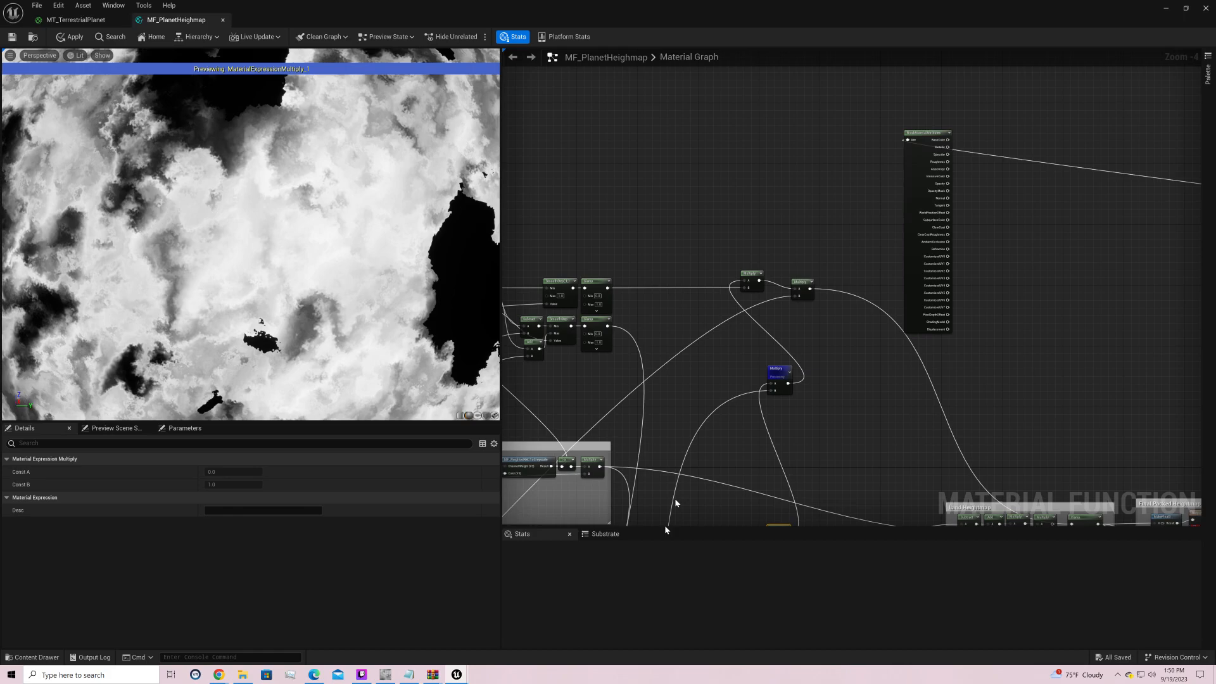
{"action": "right_click", "coordinate": [924, 166]}
{"action": "left_click", "coordinate": [939, 188]}
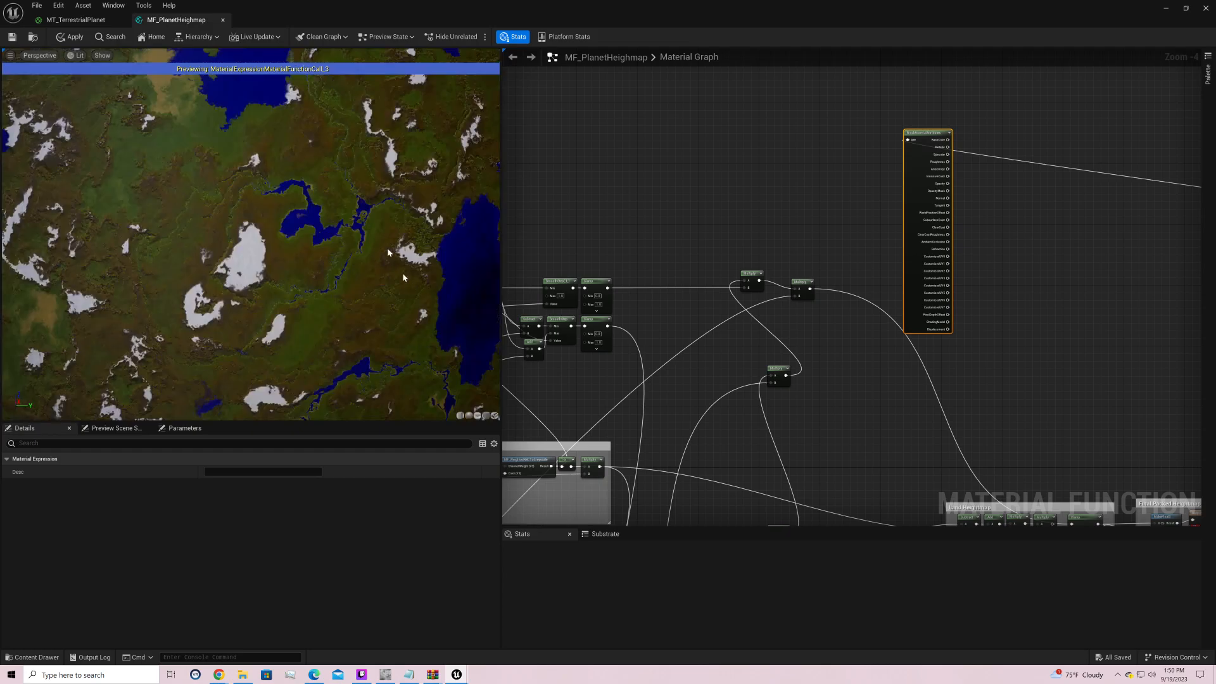
{"action": "left_click_drag", "start_coordinate": [389, 249], "coordinate": [258, 228]}
Step: Lower the default value of the Final Land Height Multiplier in the Height Controls group and inspect the planet preview
{"action": "right_click_drag", "start_coordinate": [634, 285], "coordinate": [1172, 285]}
{"action": "right_click_drag", "start_coordinate": [676, 215], "coordinate": [666, 184]}
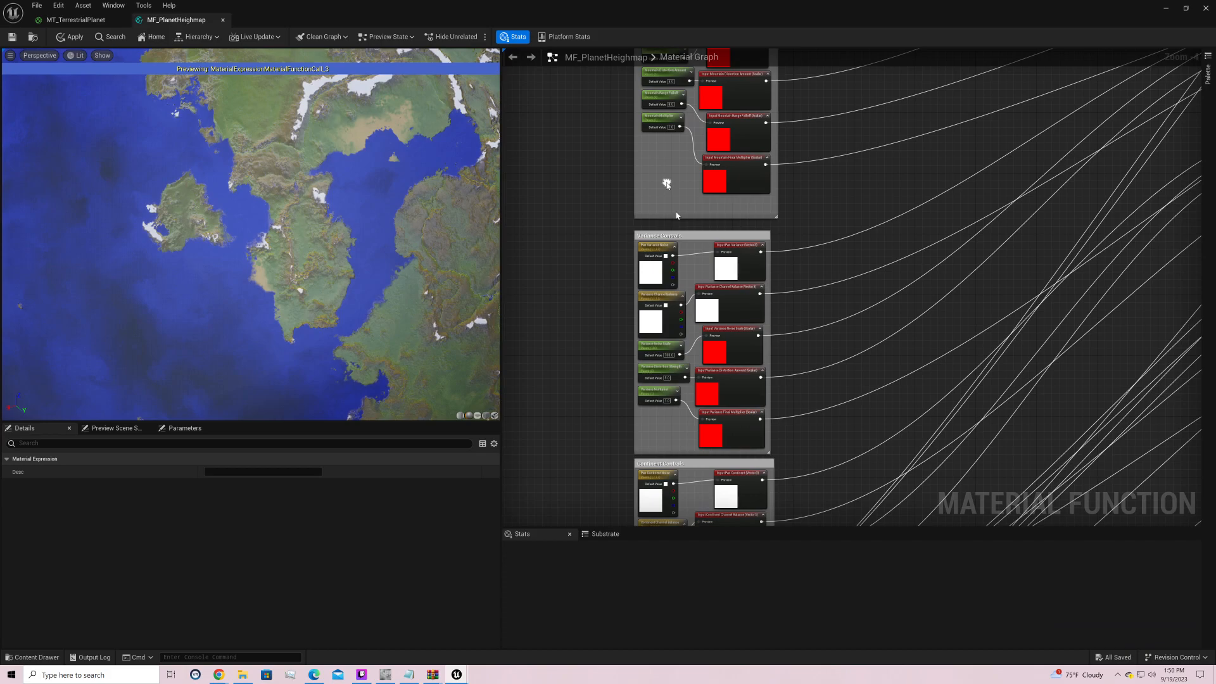
{"action": "right_click_drag", "start_coordinate": [844, 441], "coordinate": [830, 318]}
{"action": "right_click_drag", "start_coordinate": [847, 383], "coordinate": [852, 141]}
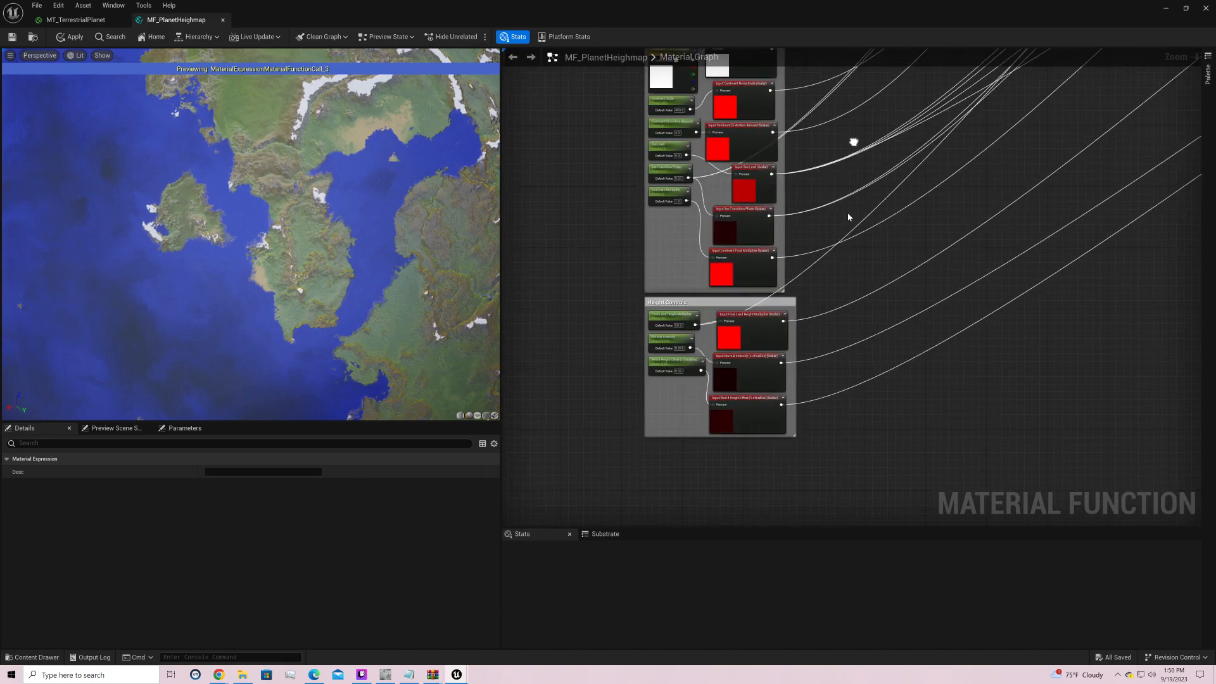
{"action": "key", "text": "Return"}
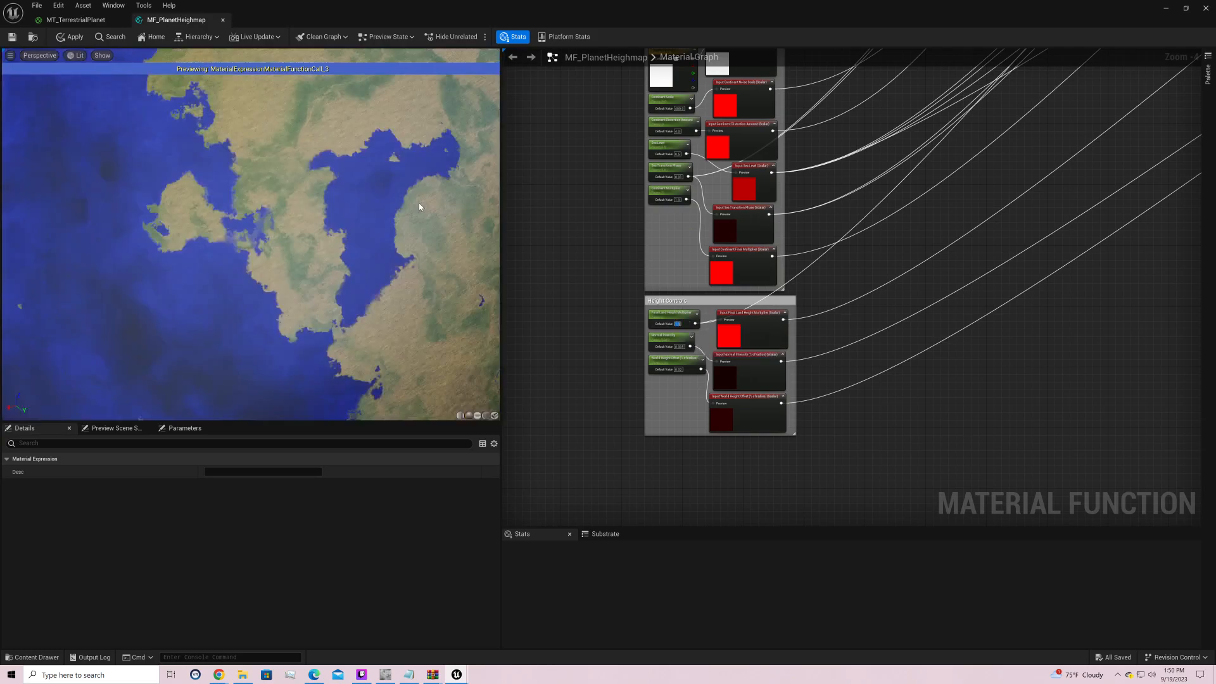
{"action": "mouse_move", "coordinate": [419, 202]}
{"action": "left_mouse_down"}
{"action": "mouse_move", "coordinate": [321, 261]}
{"action": "mouse_move", "coordinate": [361, 244]}
{"action": "mouse_move", "coordinate": [442, 241]}
{"action": "mouse_move", "coordinate": [406, 222]}
{"action": "mouse_move", "coordinate": [419, 202]}
{"action": "left_mouse_up"}
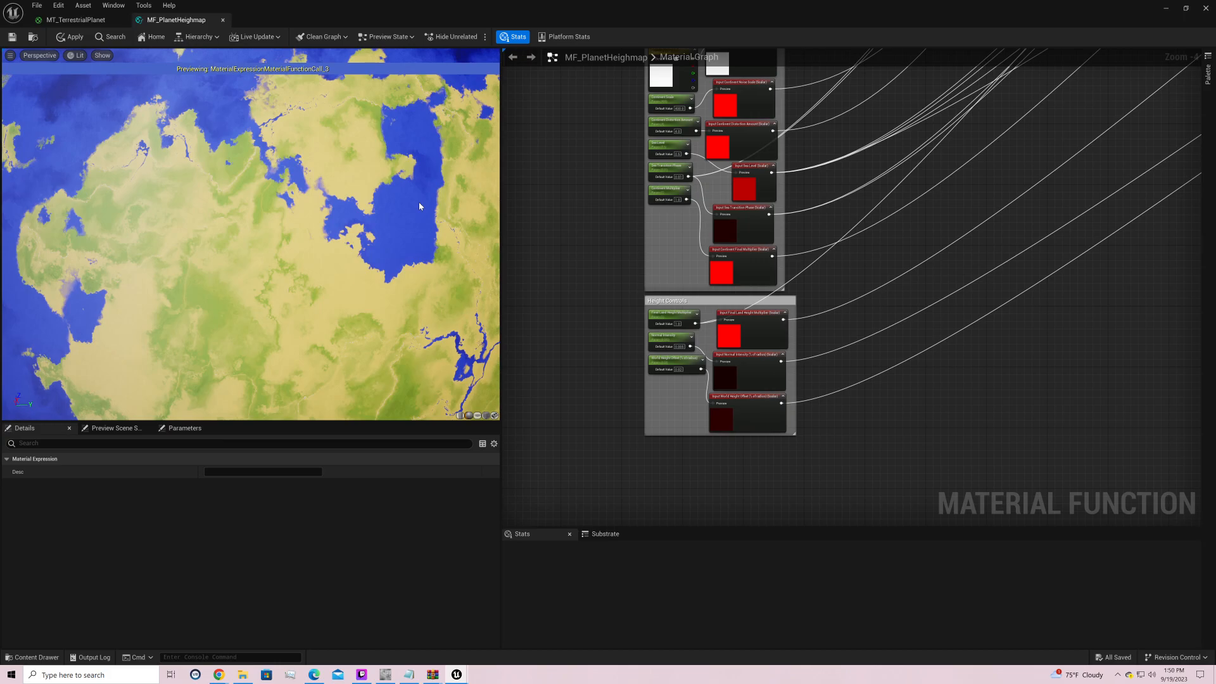
Step: Set the Max value of the smooth step node in the Continent Height group to 0.1 and inspect the planet's land
{"action": "right_click_drag", "start_coordinate": [1064, 229], "coordinate": [507, 367]}
{"action": "right_click_drag", "start_coordinate": [507, 458], "coordinate": [529, 511]}
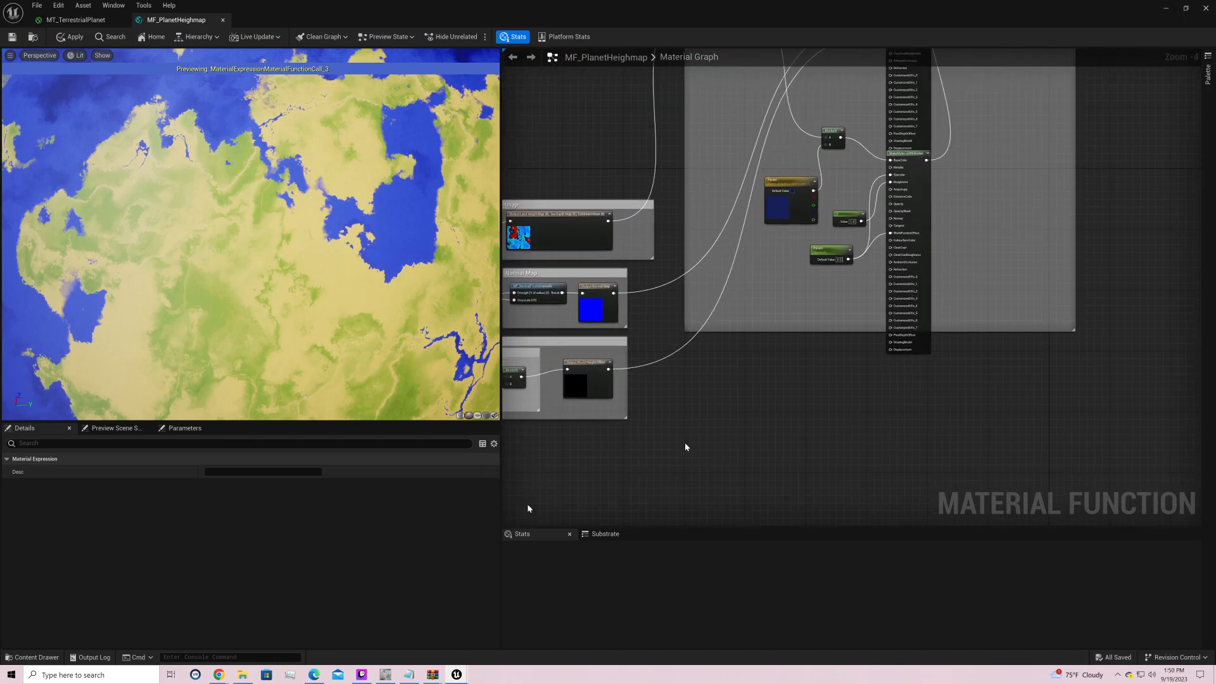
{"action": "right_click_drag", "start_coordinate": [697, 352], "coordinate": [1205, 167]}
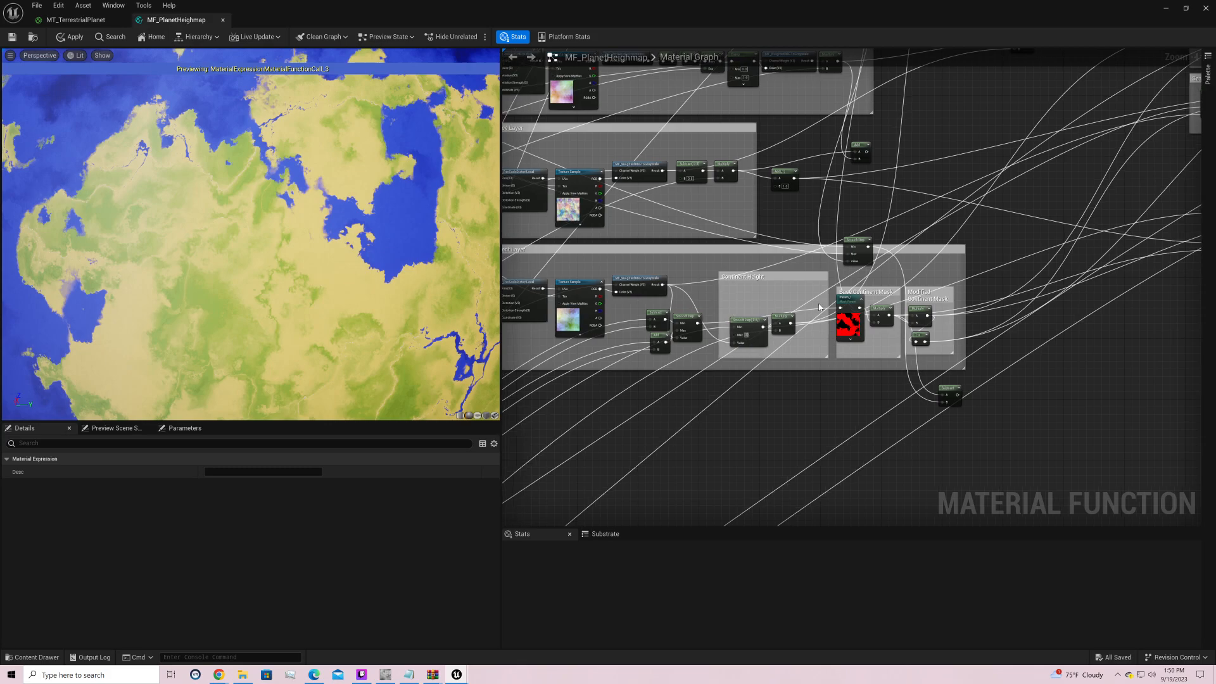
{"action": "key", "text": "Return"}
{"action": "type", "text": "0.1"}
{"action": "key", "text": "Return"}
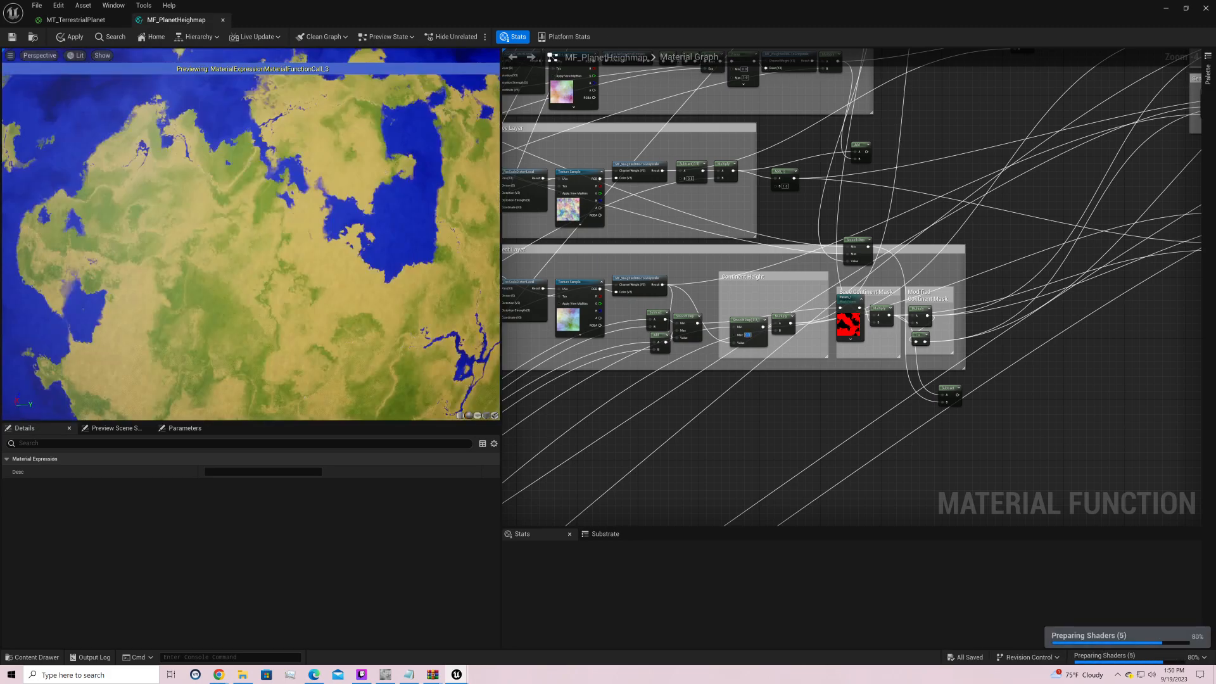
{"action": "left_click_drag", "start_coordinate": [383, 165], "coordinate": [190, 168]}
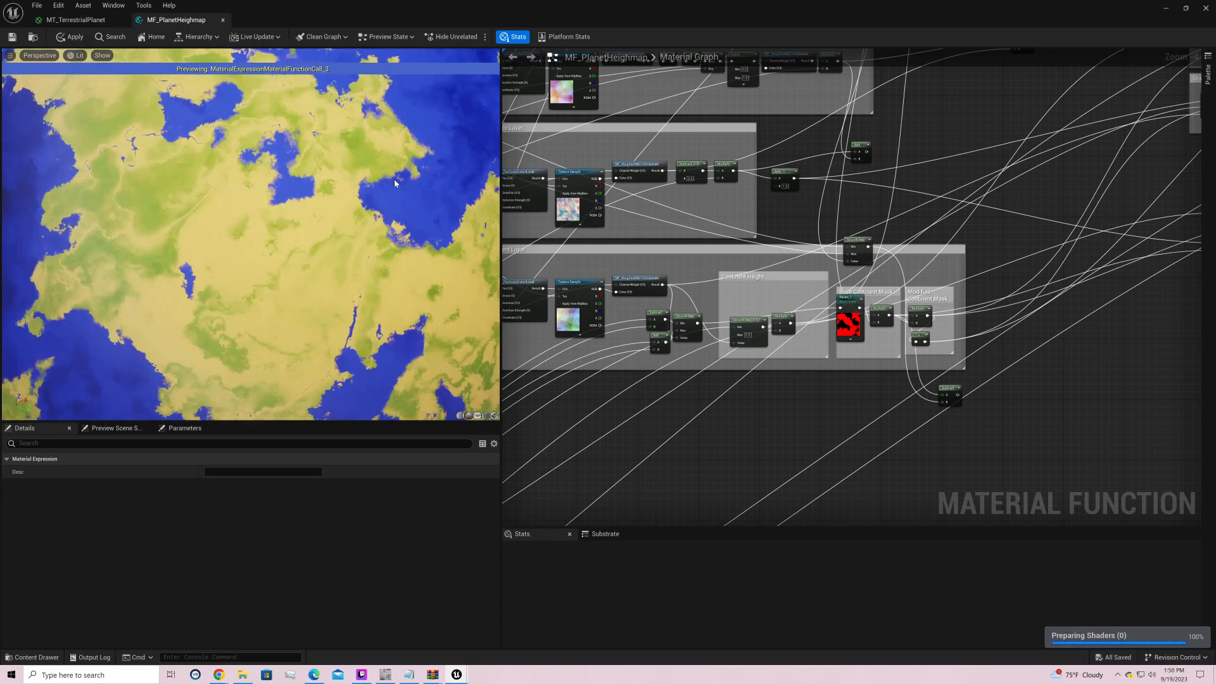
{"action": "mouse_move", "coordinate": [395, 180]}
{"action": "left_mouse_down"}
{"action": "mouse_move", "coordinate": [358, 89]}
{"action": "mouse_move", "coordinate": [390, 172]}
{"action": "mouse_move", "coordinate": [380, 171]}
{"action": "left_mouse_up"}
Step: Move the unconnected Subtract node up beside the smooth step node above the Continent Layer group
{"action": "left_click", "coordinate": [1014, 247]}
{"action": "right_click_drag", "start_coordinate": [1023, 259], "coordinate": [710, 261]}
{"action": "left_click_drag", "start_coordinate": [635, 391], "coordinate": [690, 240]}
{"action": "right_click_drag", "start_coordinate": [685, 213], "coordinate": [937, 482]}
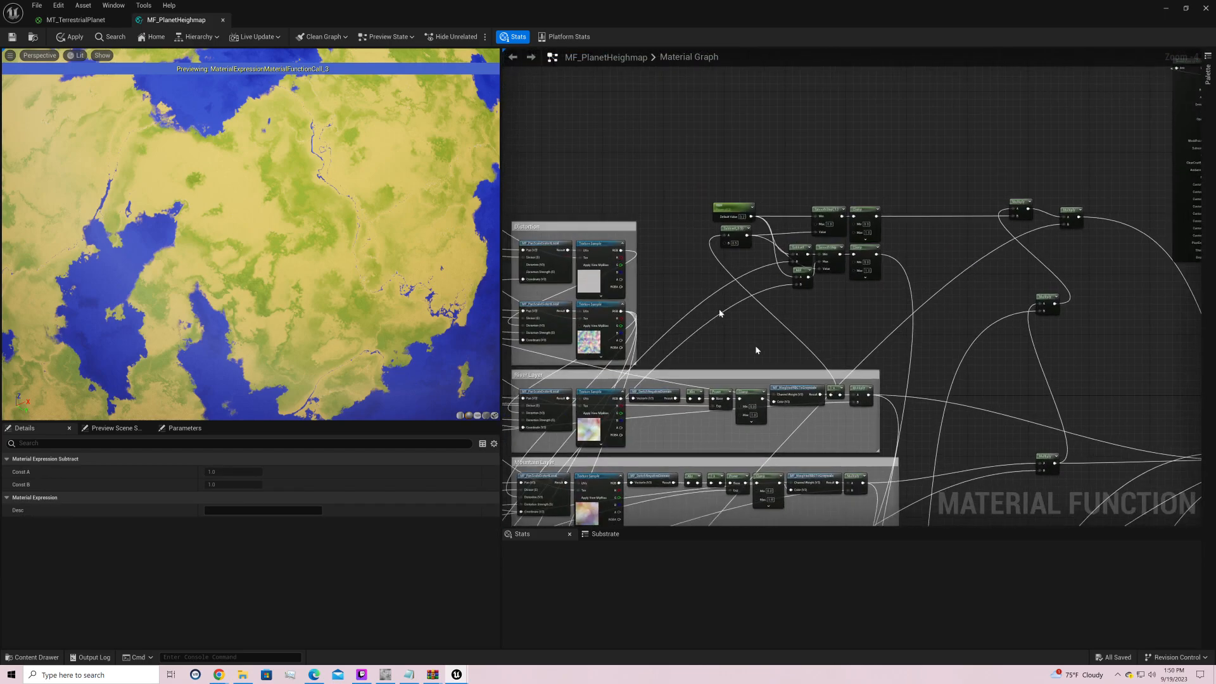
Step: Move the unused Add node away from the Variance Layer group and delete it
{"action": "left_click_drag", "start_coordinate": [711, 135], "coordinate": [876, 291]}
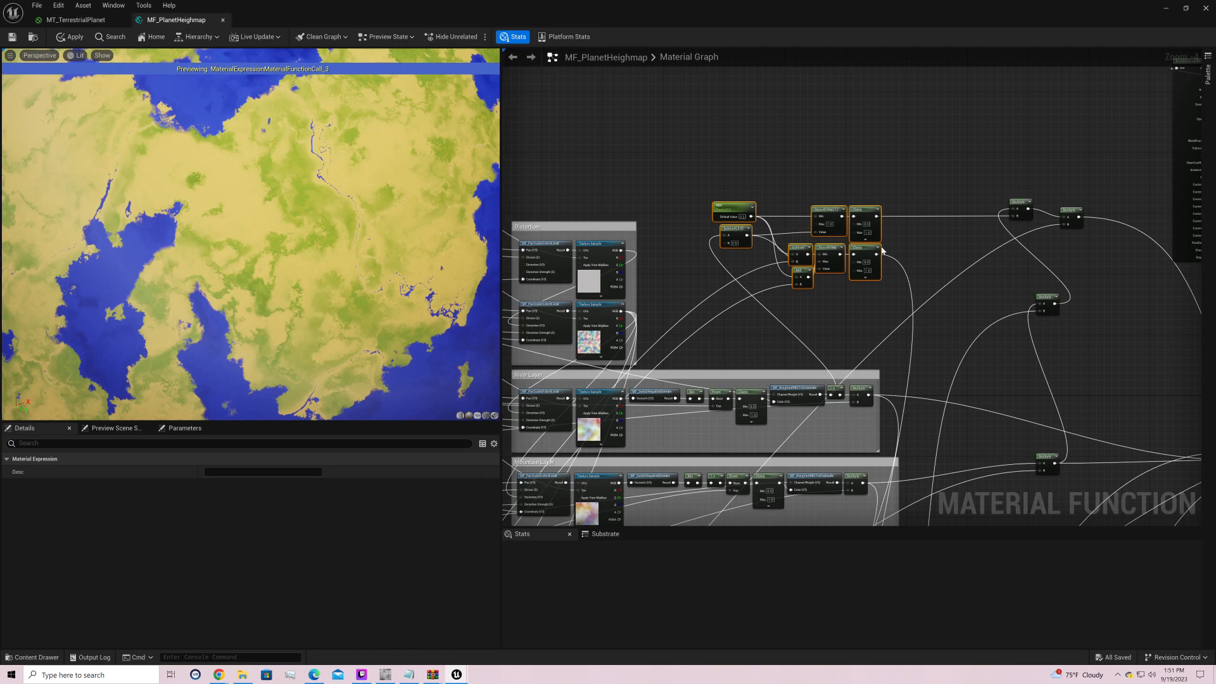
{"action": "right_click_drag", "start_coordinate": [940, 341], "coordinate": [933, 54]}
{"action": "right_click_drag", "start_coordinate": [934, 287], "coordinate": [844, 433]}
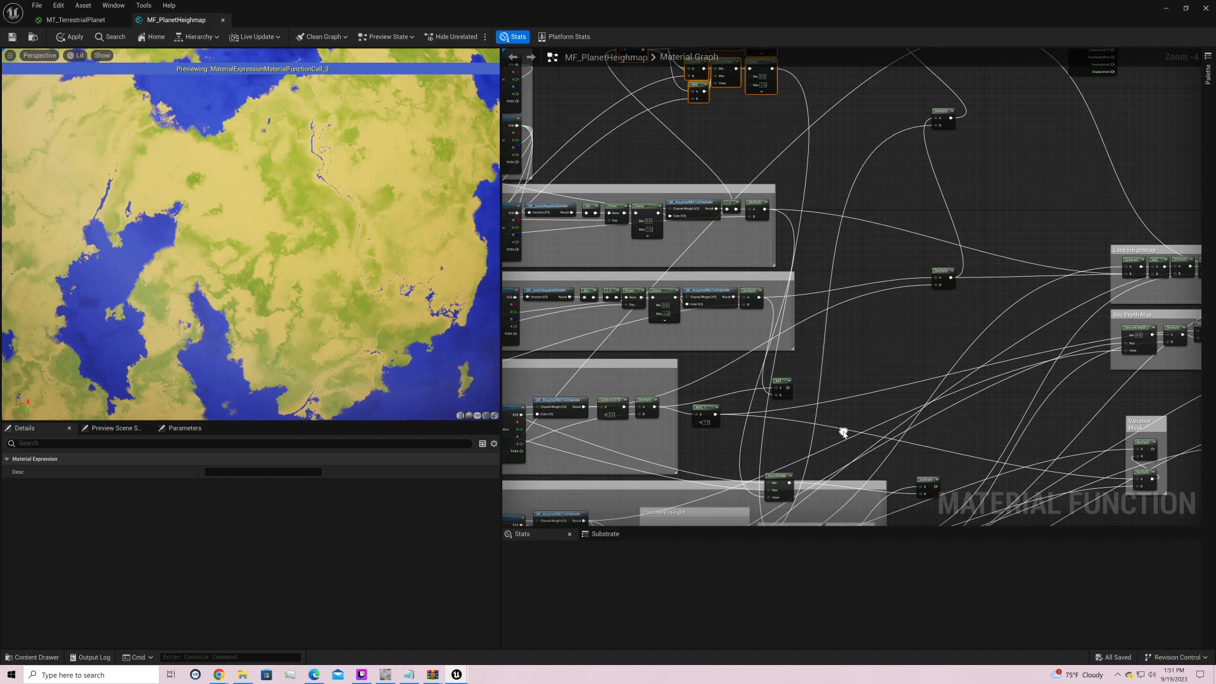
{"action": "left_click_drag", "start_coordinate": [781, 386], "coordinate": [941, 356]}
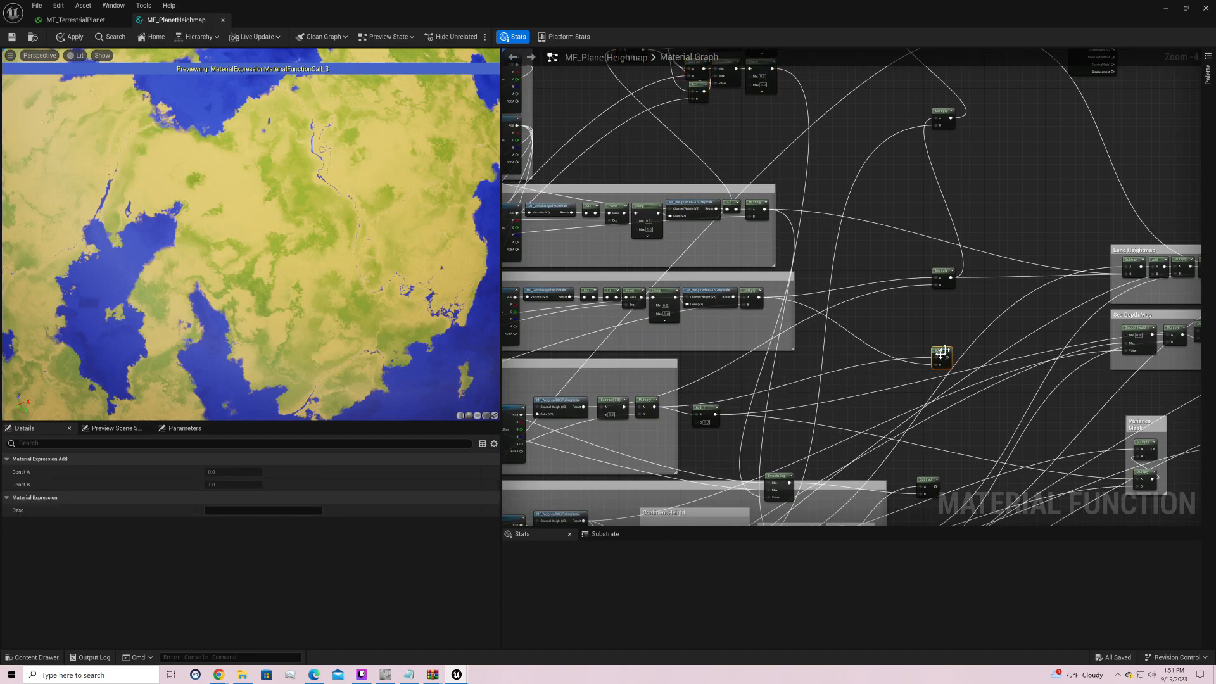
{"action": "key", "text": "Delete"}
Step: Preview the Multiply node at the end of the Variance Layer group
{"action": "right_click_drag", "start_coordinate": [750, 423], "coordinate": [926, 375]}
{"action": "right_click", "coordinate": [825, 352]}
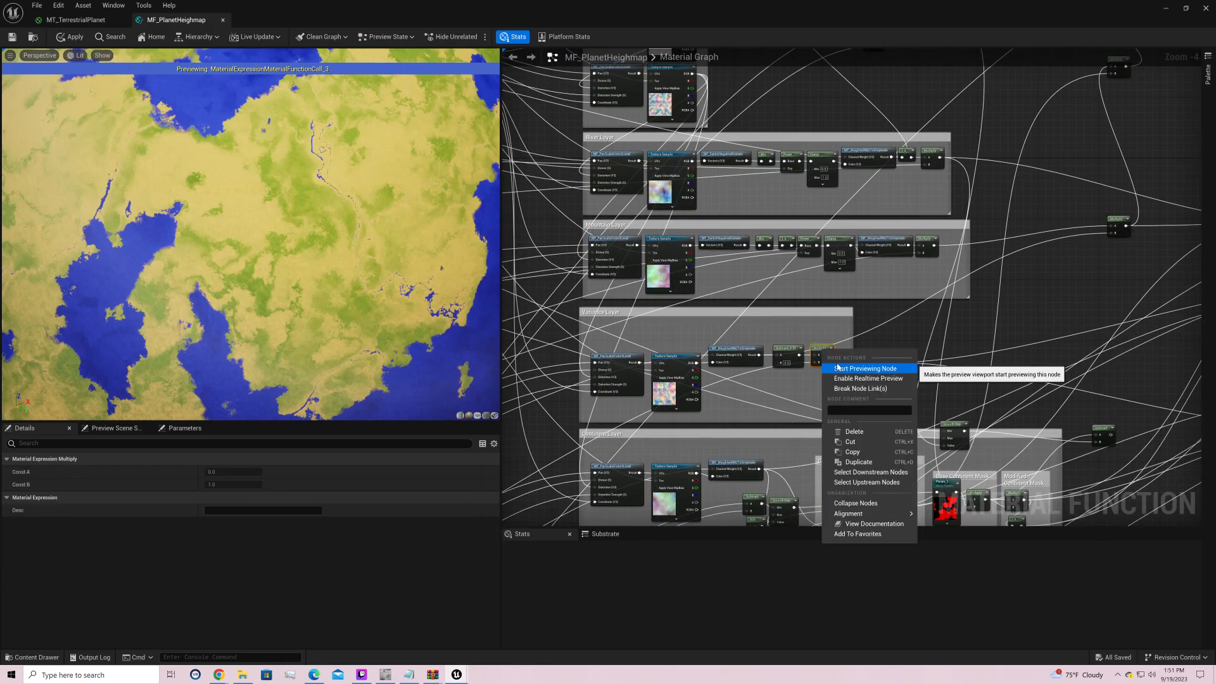
{"action": "left_click", "coordinate": [837, 368]}
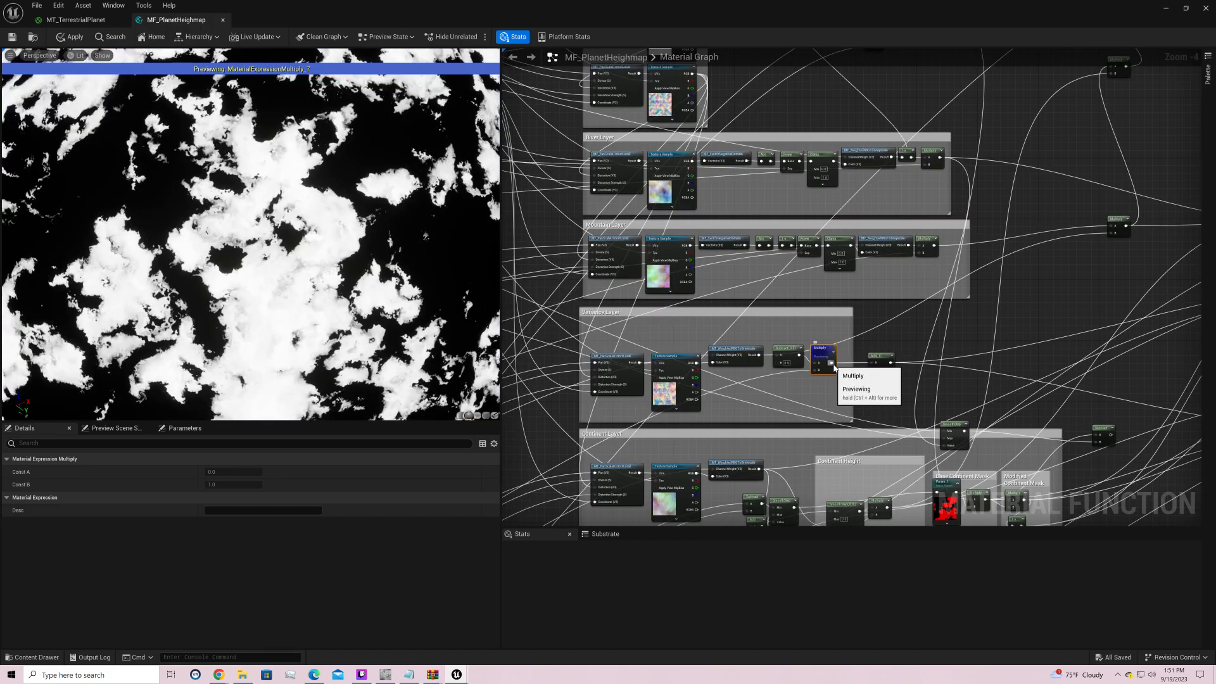
Step: Multiply the Variance Layer output by the Mountain Layer output in a new Multiply node that feeds the existing Multiply to its upper right
{"action": "left_click_drag", "start_coordinate": [833, 363], "coordinate": [998, 281]}
{"action": "type", "text": "mul"}
{"action": "key", "text": "Return"}
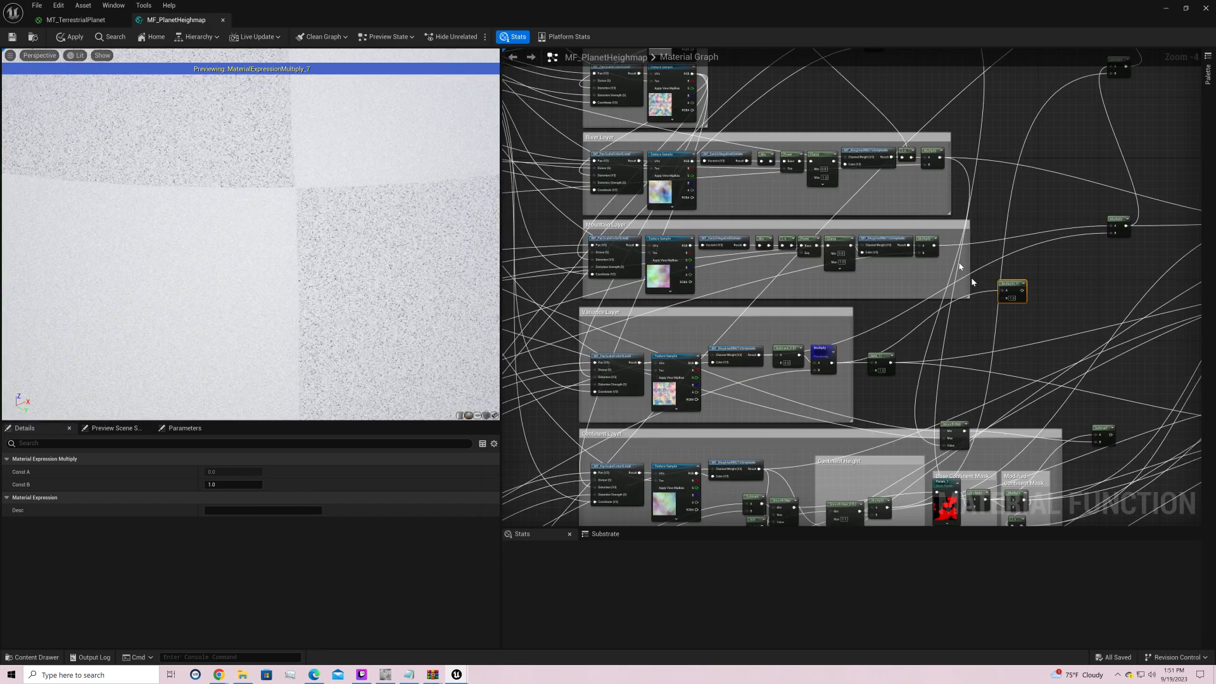
{"action": "left_click", "coordinate": [934, 244]}
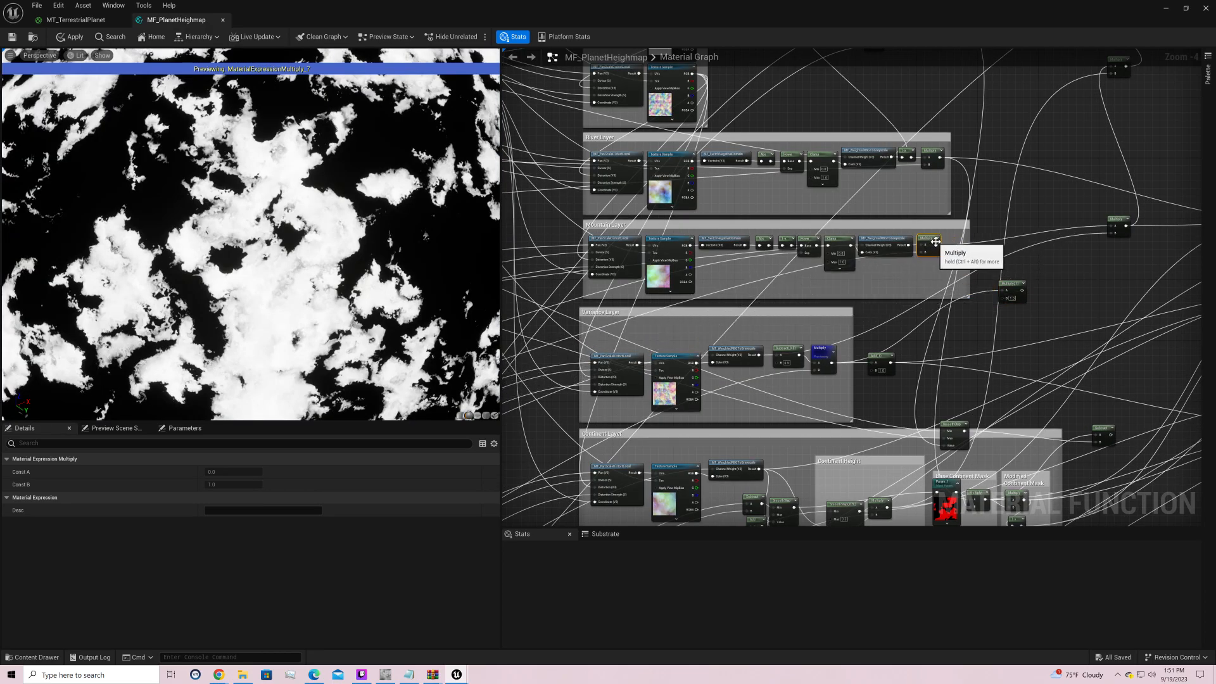
{"action": "left_click_drag", "start_coordinate": [936, 245], "coordinate": [1012, 290]}
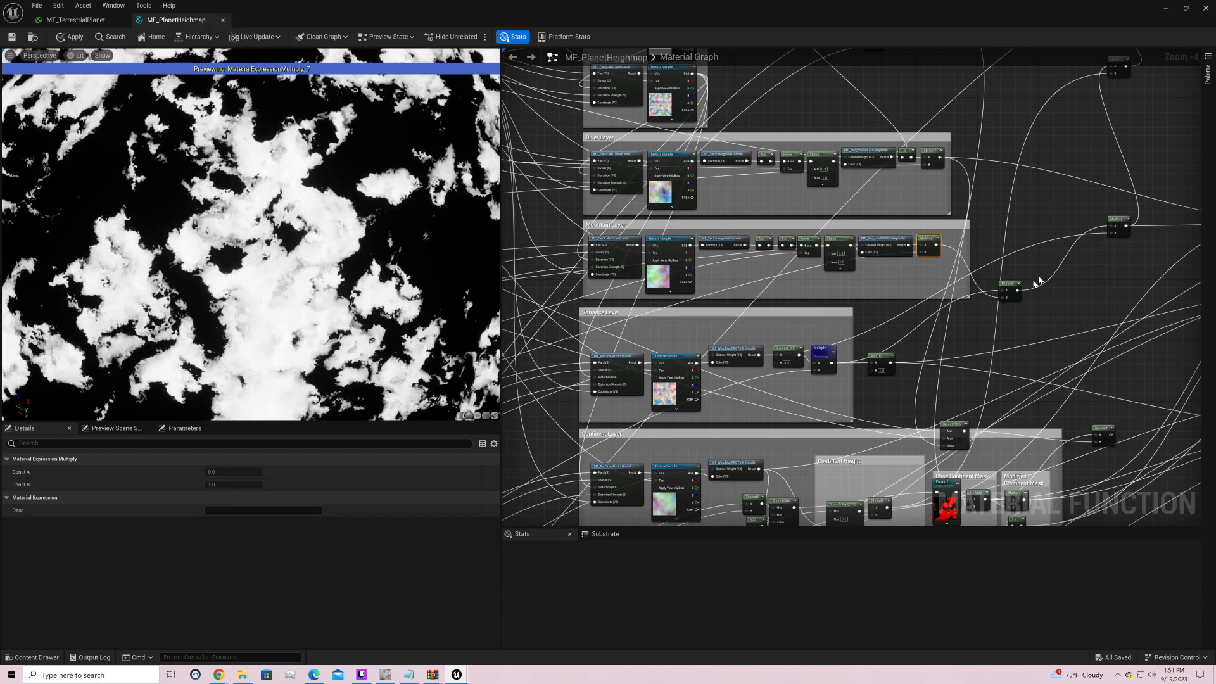
Step: Stop previewing the variance Multiply node, preview the material attributes node and inspect the planet from farther out
{"action": "right_click", "coordinate": [819, 354]}
{"action": "left_click", "coordinate": [861, 370]}
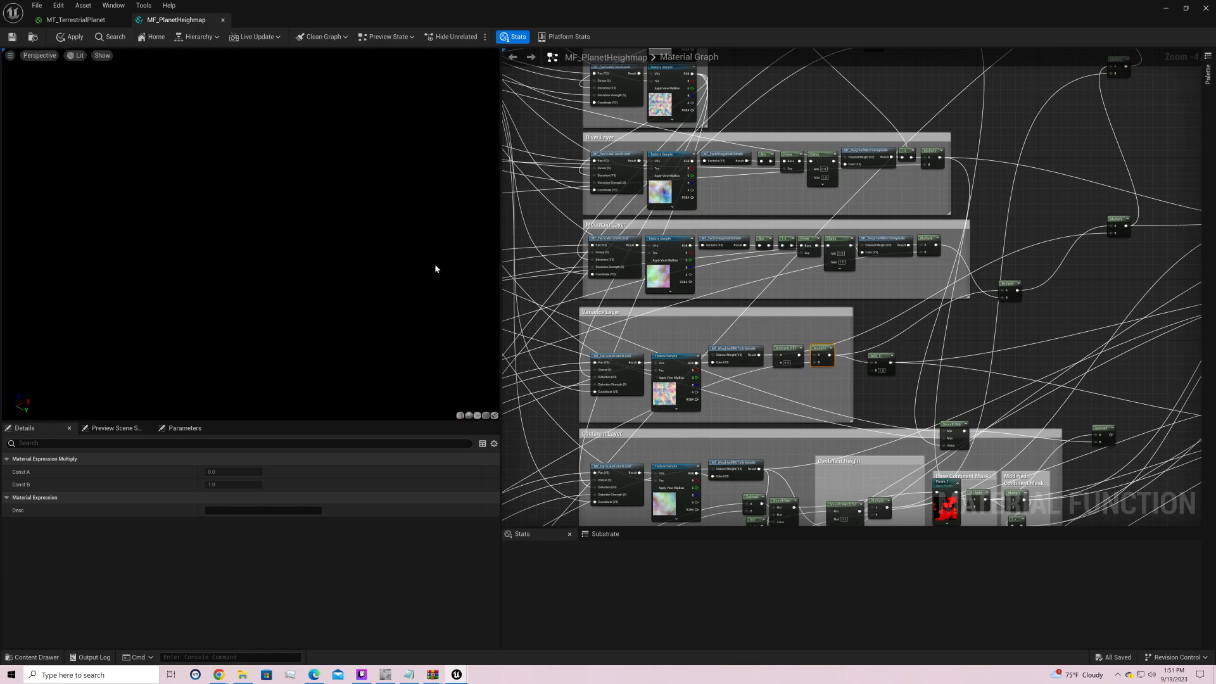
{"action": "right_click_drag", "start_coordinate": [1025, 169], "coordinate": [584, 414]}
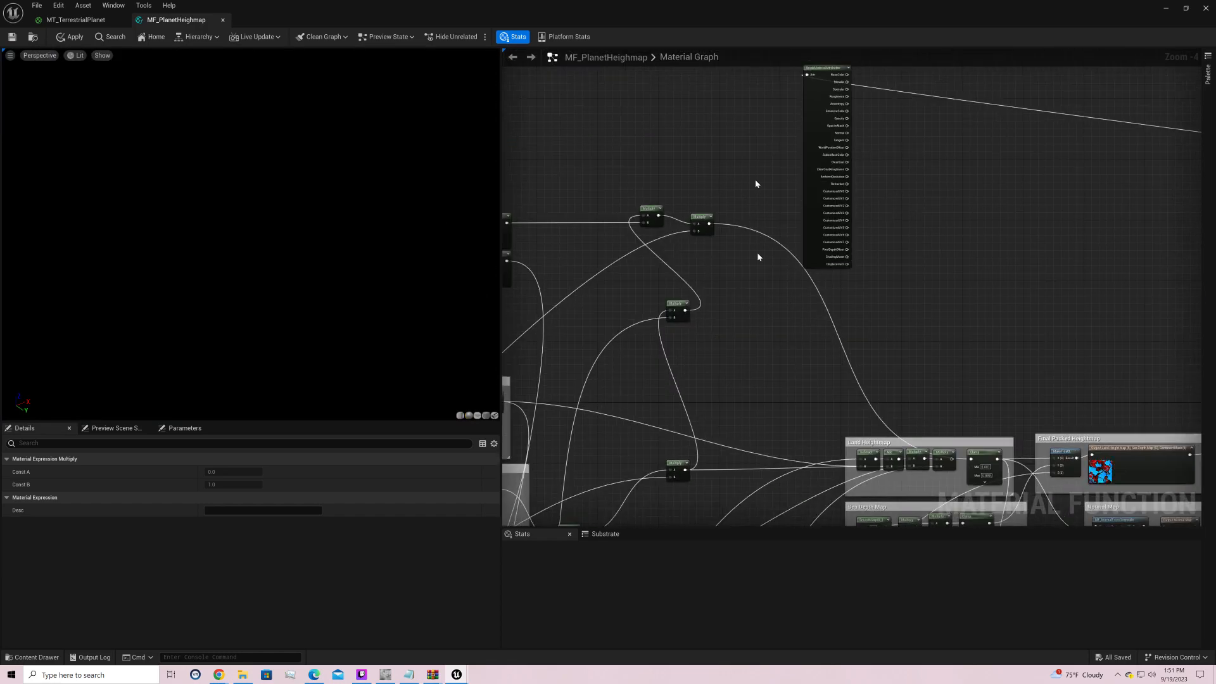
{"action": "left_click", "coordinate": [807, 108]}
{"action": "right_click", "coordinate": [807, 110]}
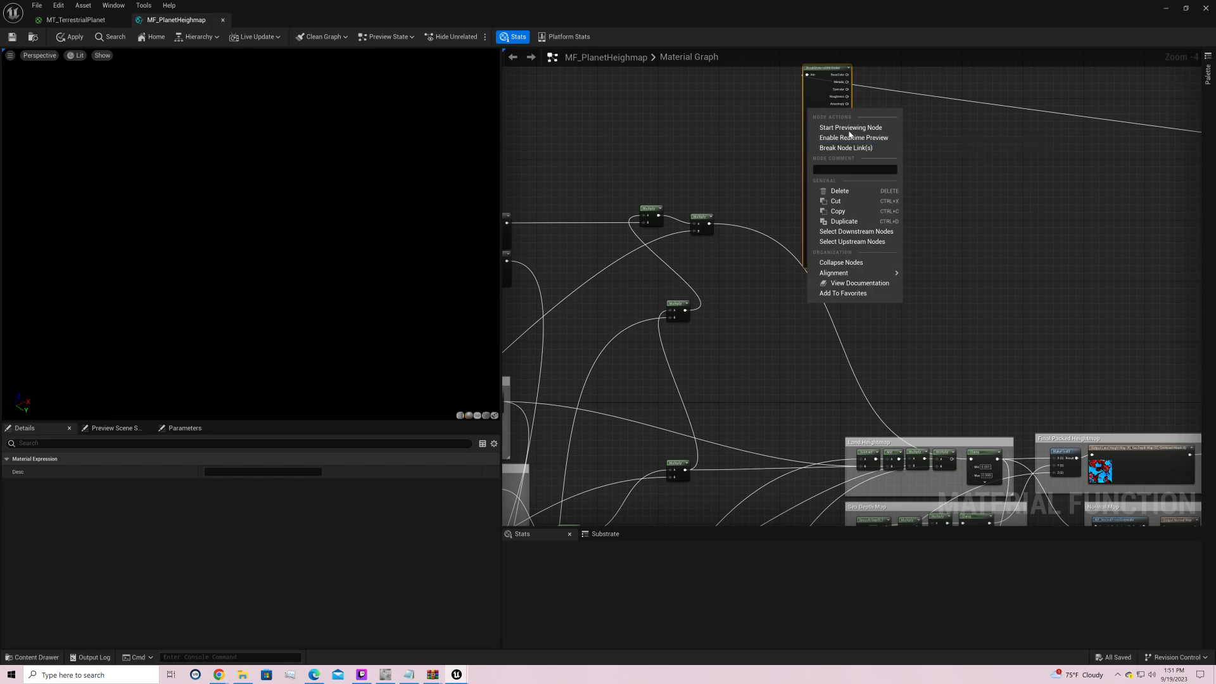
{"action": "left_click", "coordinate": [849, 132]}
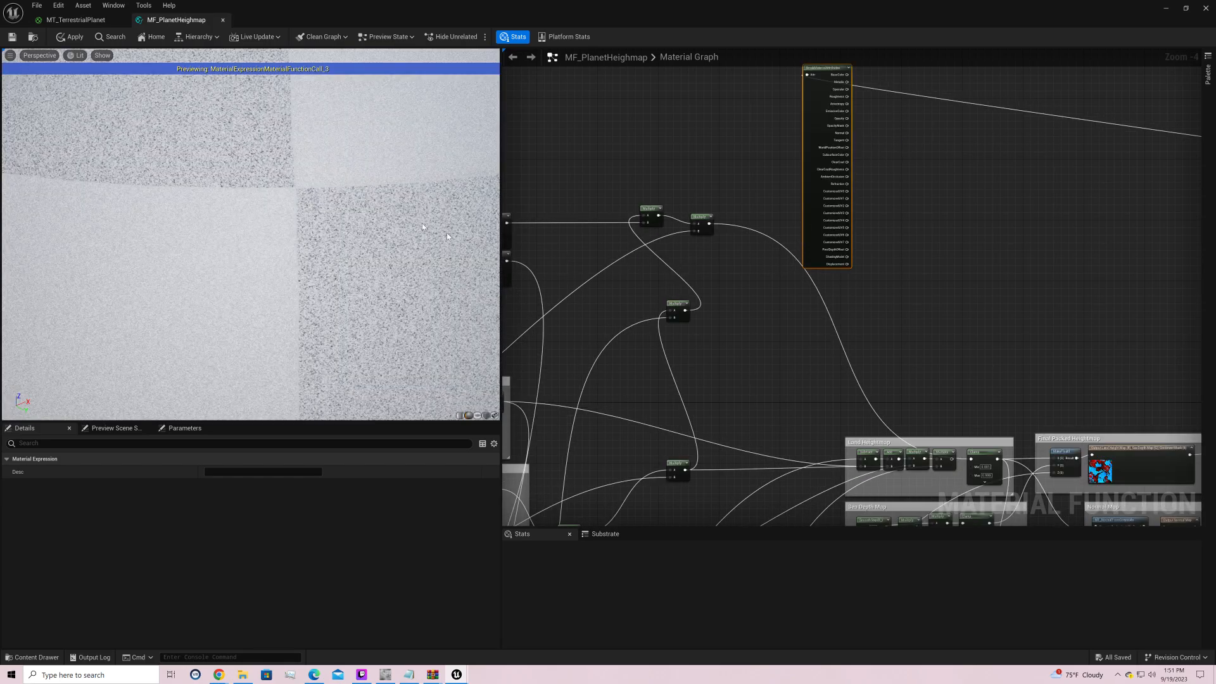
{"action": "mouse_move", "coordinate": [422, 223]}
{"action": "right_mouse_down"}
{"action": "mouse_move", "coordinate": [422, 158]}
{"action": "mouse_move", "coordinate": [422, 209]}
{"action": "right_mouse_up"}
{"action": "left_click_drag", "start_coordinate": [422, 209], "coordinate": [393, 240]}
{"action": "mouse_move", "coordinate": [392, 240]}
{"action": "right_mouse_down"}
{"action": "mouse_move", "coordinate": [393, 298]}
{"action": "mouse_move", "coordinate": [393, 241]}
{"action": "right_mouse_up"}
Step: Preview the Multiply node that receives the combined variance and mountain result
{"action": "right_click_drag", "start_coordinate": [628, 316], "coordinate": [790, 149]}
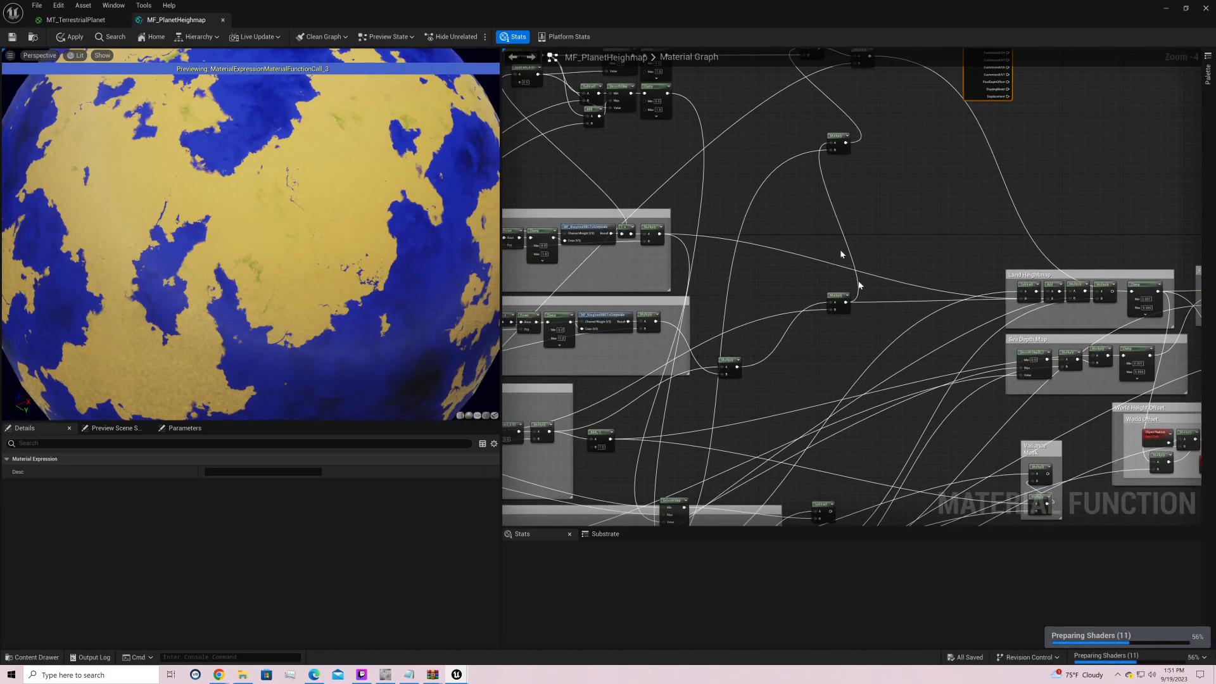
{"action": "right_click", "coordinate": [837, 299]}
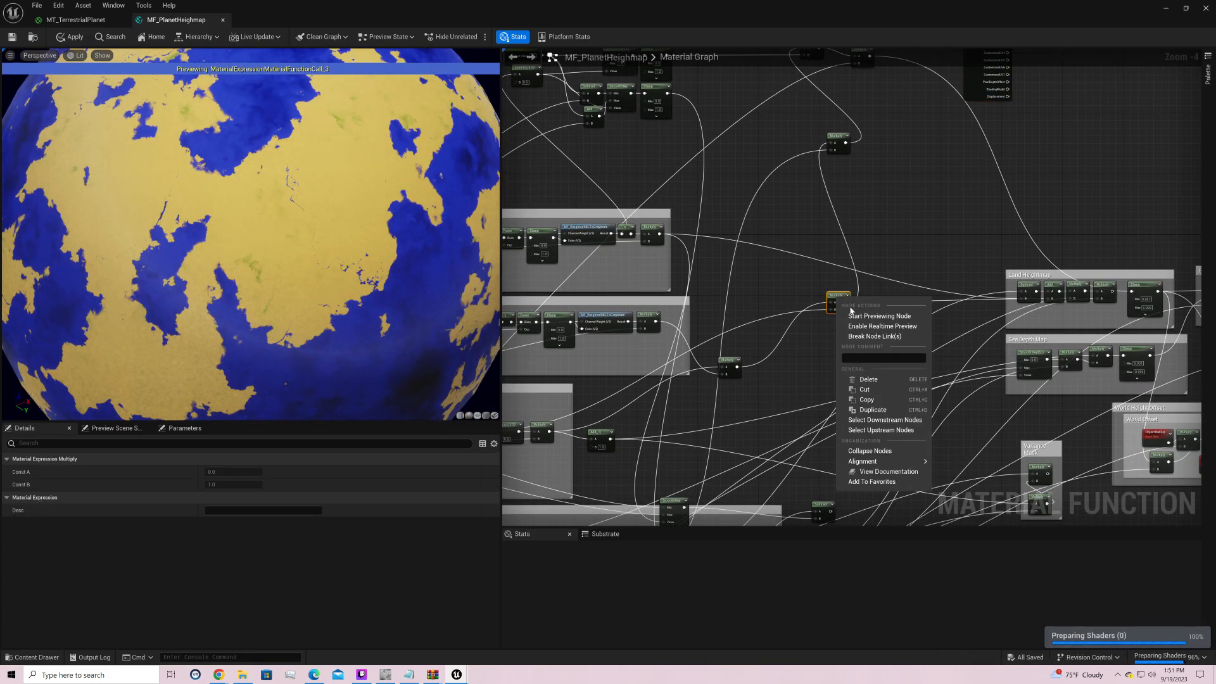
{"action": "left_click", "coordinate": [858, 316]}
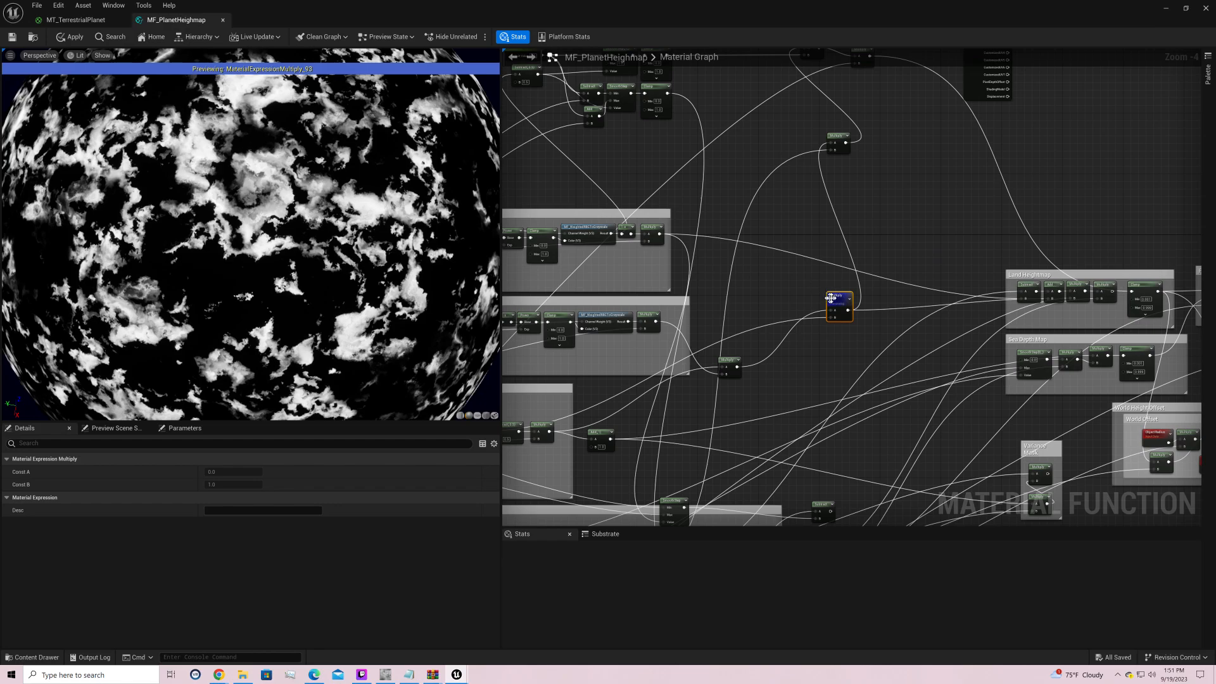
Step: Move the previewed Multiply node up and wire its output directly into input A of the topmost Multiply, bypassing the middle one
{"action": "left_click_drag", "start_coordinate": [831, 298], "coordinate": [812, 222]}
{"action": "right_click_drag", "start_coordinate": [875, 168], "coordinate": [851, 320]}
{"action": "right_click_drag", "start_coordinate": [769, 260], "coordinate": [923, 299]}
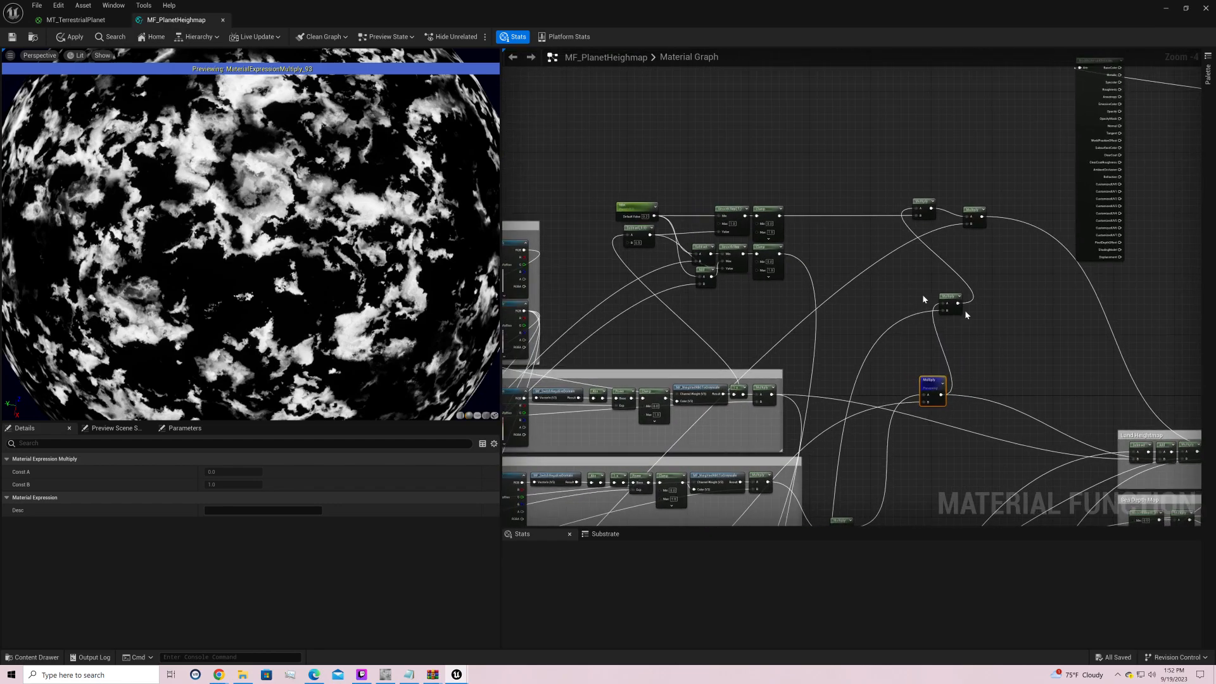
{"action": "mouse_move", "coordinate": [929, 378]}
{"action": "left_mouse_down"}
{"action": "mouse_move", "coordinate": [887, 279]}
{"action": "mouse_move", "coordinate": [921, 333]}
{"action": "mouse_move", "coordinate": [921, 375]}
{"action": "left_mouse_up"}
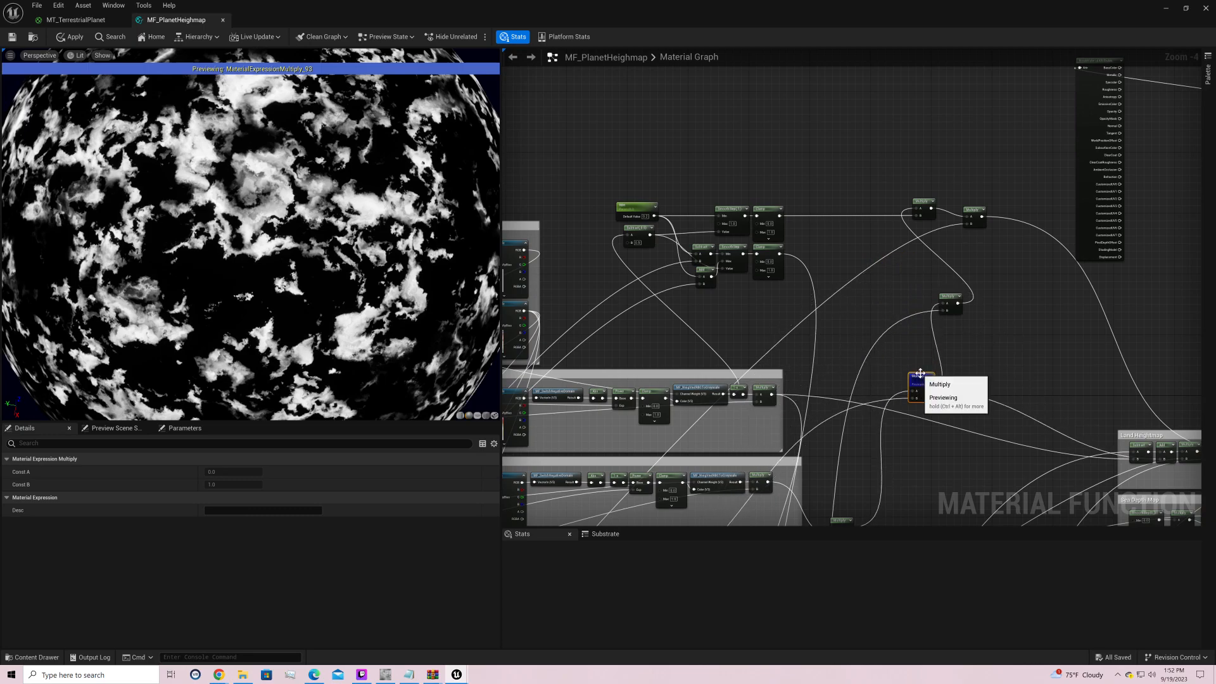
{"action": "left_click_drag", "start_coordinate": [930, 391], "coordinate": [919, 210]}
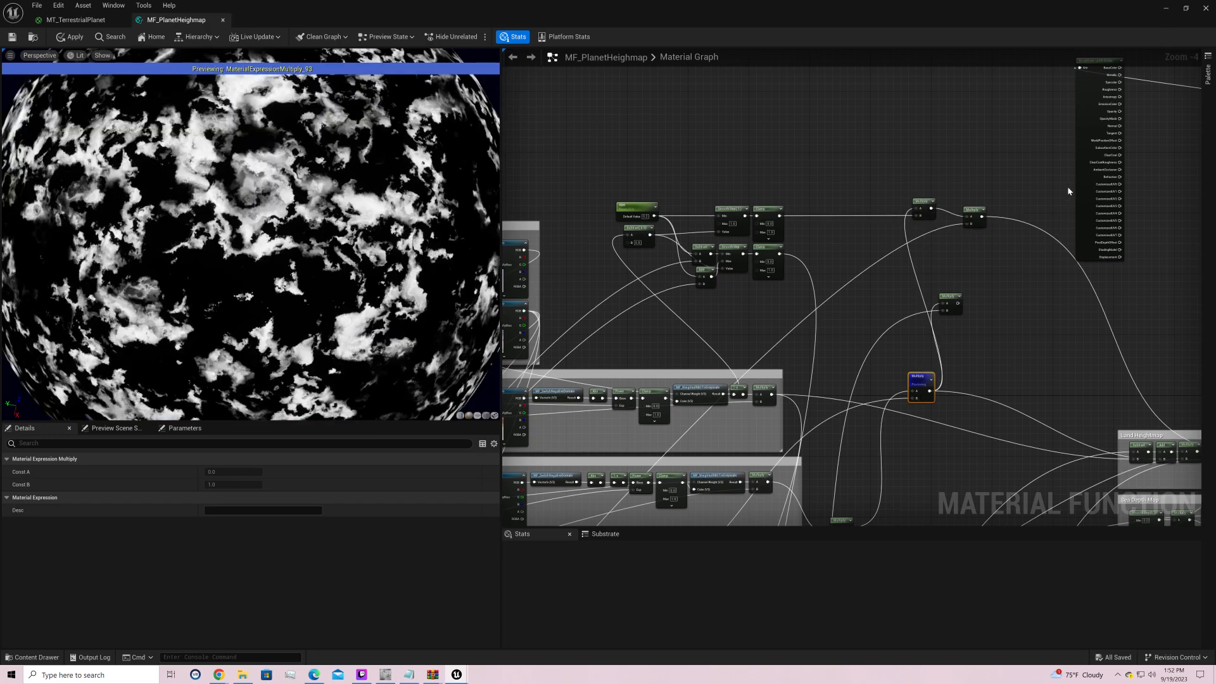
Step: Preview the material attributes node again and rotate the planet to inspect its land and coastlines
{"action": "left_click", "coordinate": [1089, 180]}
{"action": "right_click", "coordinate": [1088, 177]}
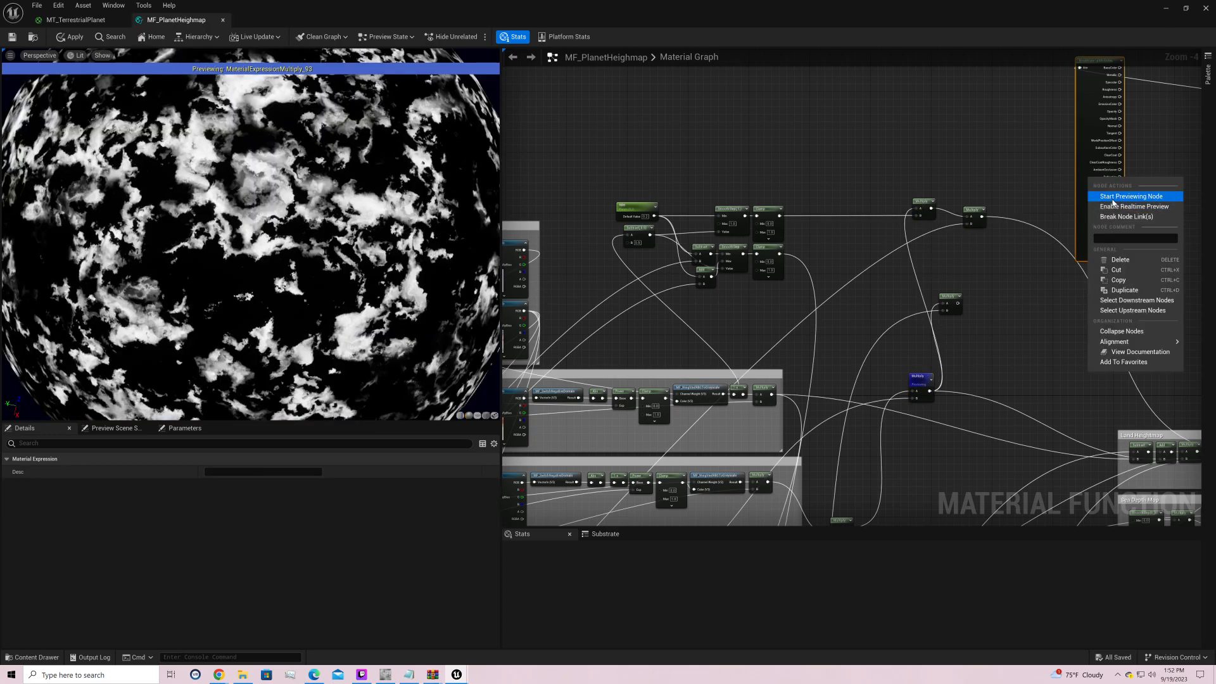
{"action": "left_click", "coordinate": [1104, 201]}
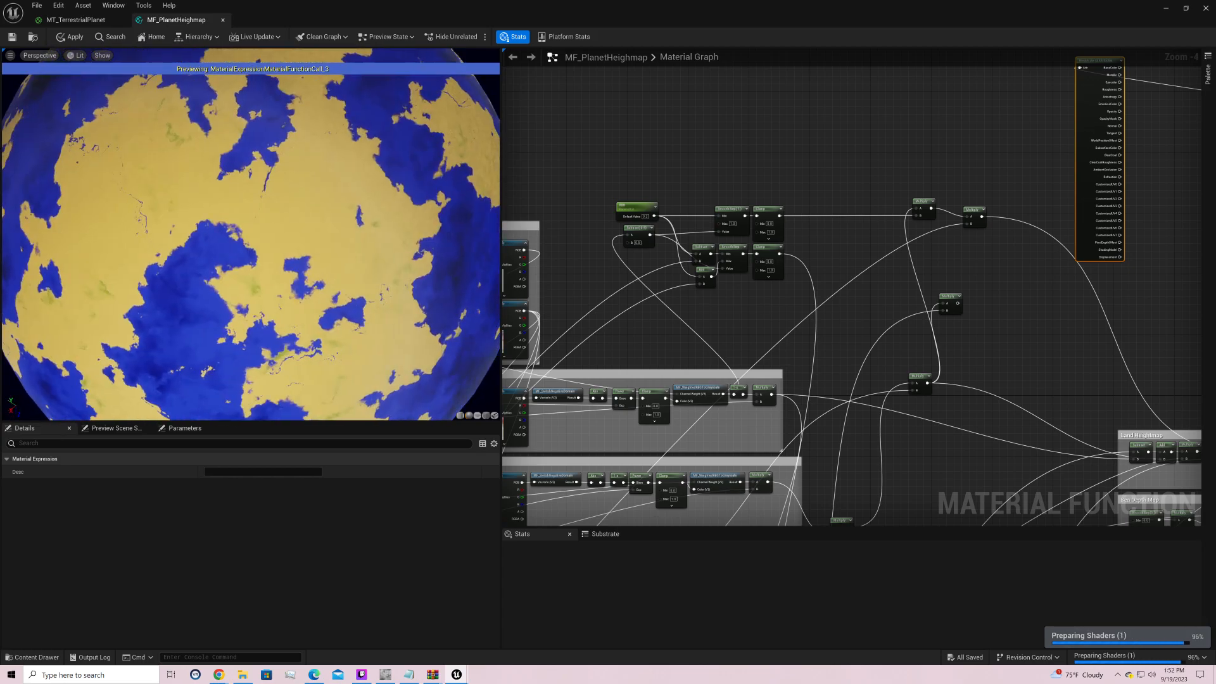
{"action": "left_click_drag", "start_coordinate": [342, 234], "coordinate": [158, 235]}
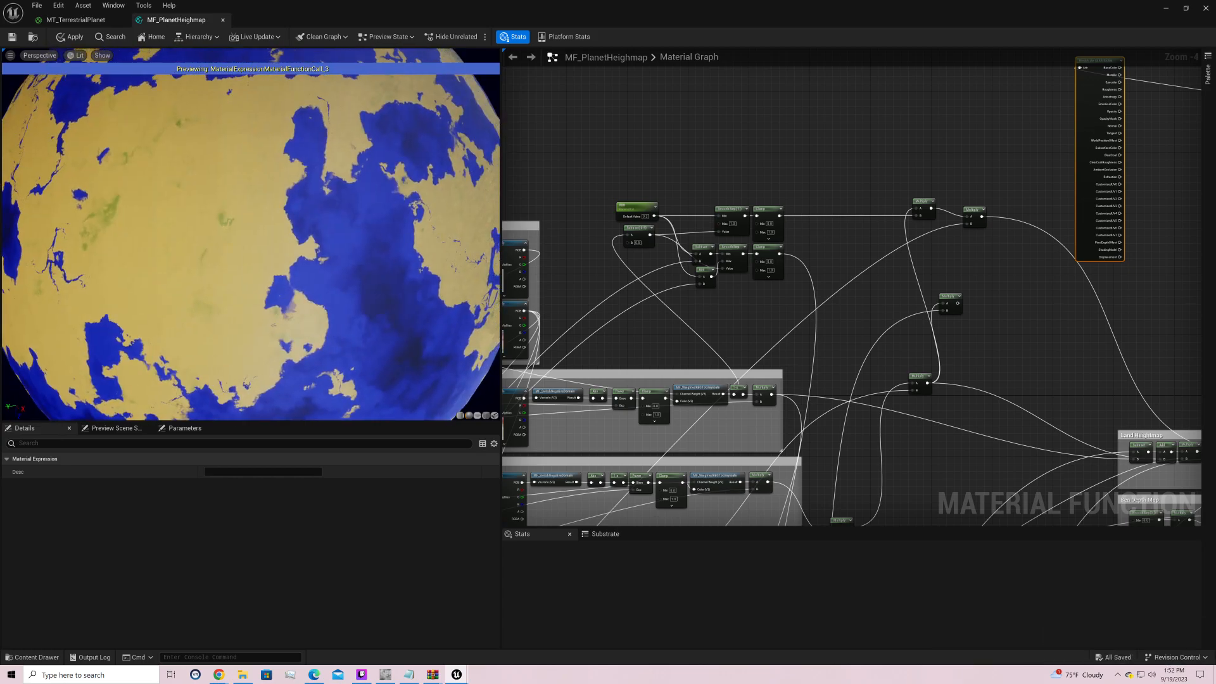
Step: Try different default values for the Final Land Height Multiplier in Height Controls, including 1, and compare the land colouring on the planet
{"action": "right_click_drag", "start_coordinate": [906, 292], "coordinate": [1201, 49]}
{"action": "right_click_drag", "start_coordinate": [1103, 106], "coordinate": [1201, 49]}
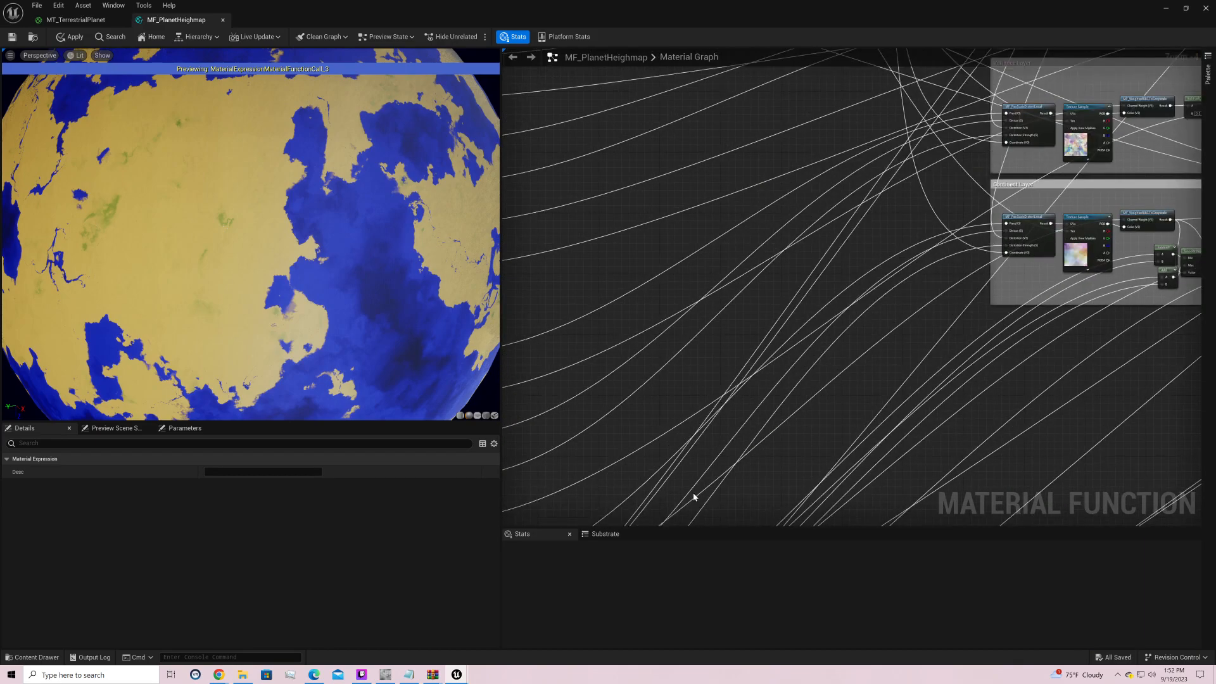
{"action": "right_click_drag", "start_coordinate": [692, 497], "coordinate": [1089, 108]}
{"action": "right_click_drag", "start_coordinate": [832, 463], "coordinate": [890, 323]}
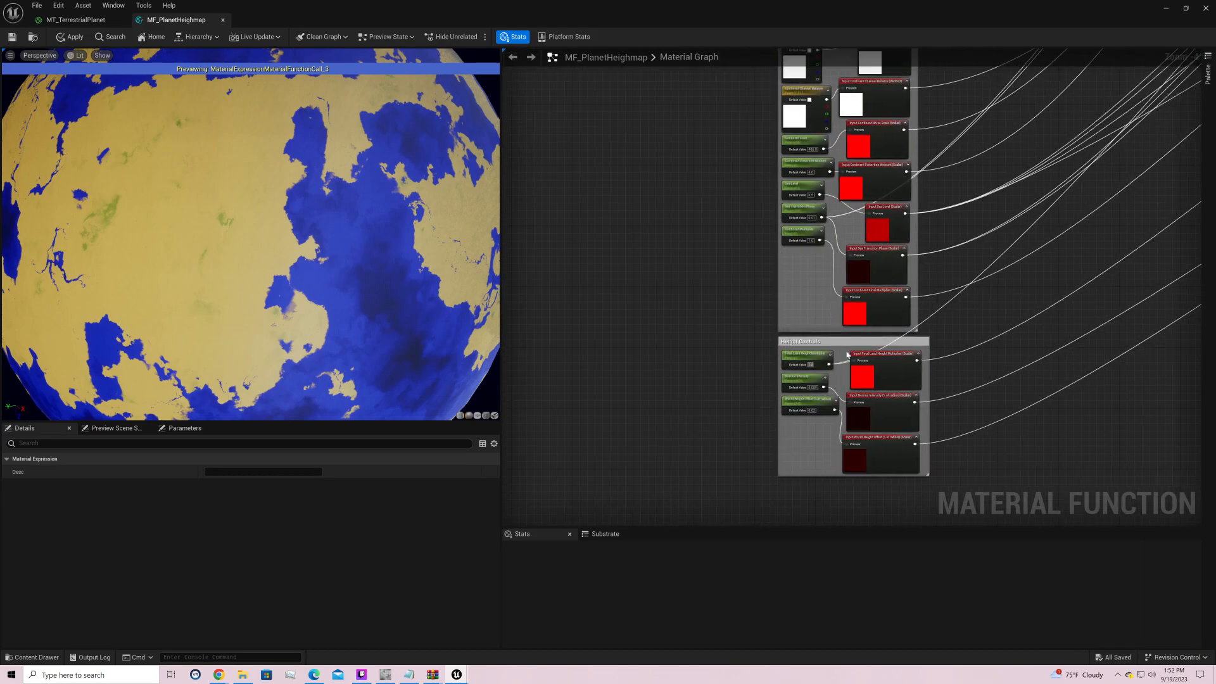
{"action": "key", "text": "Return"}
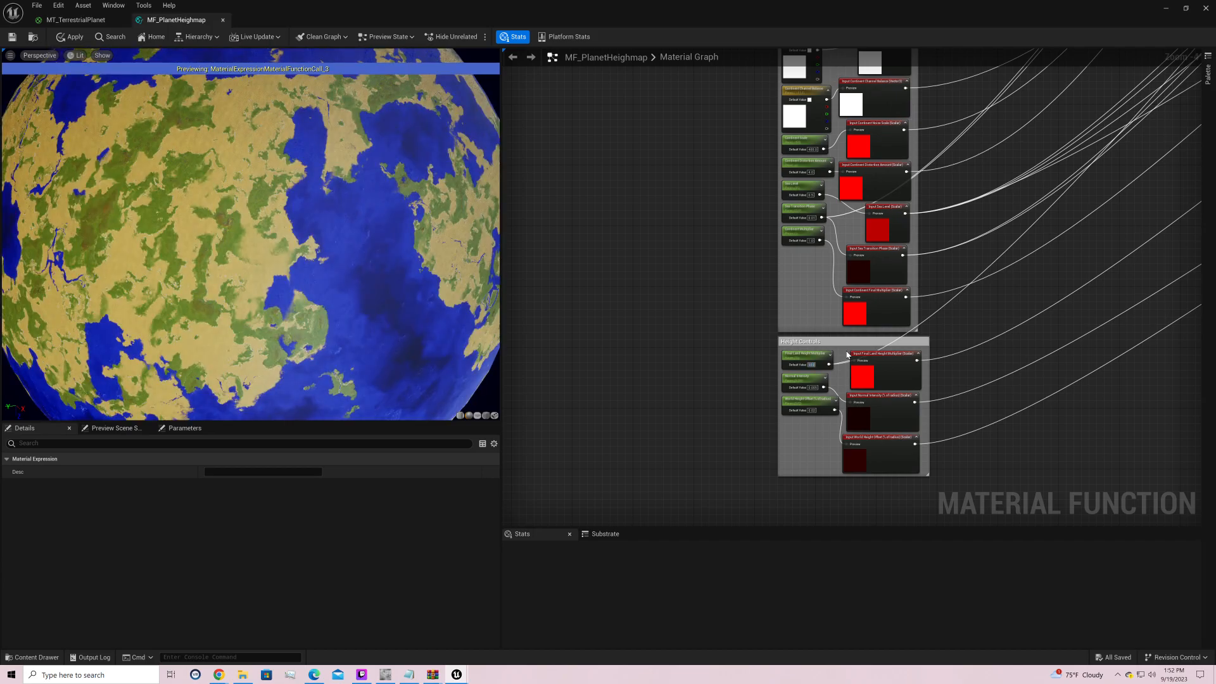
{"action": "key", "text": "Return"}
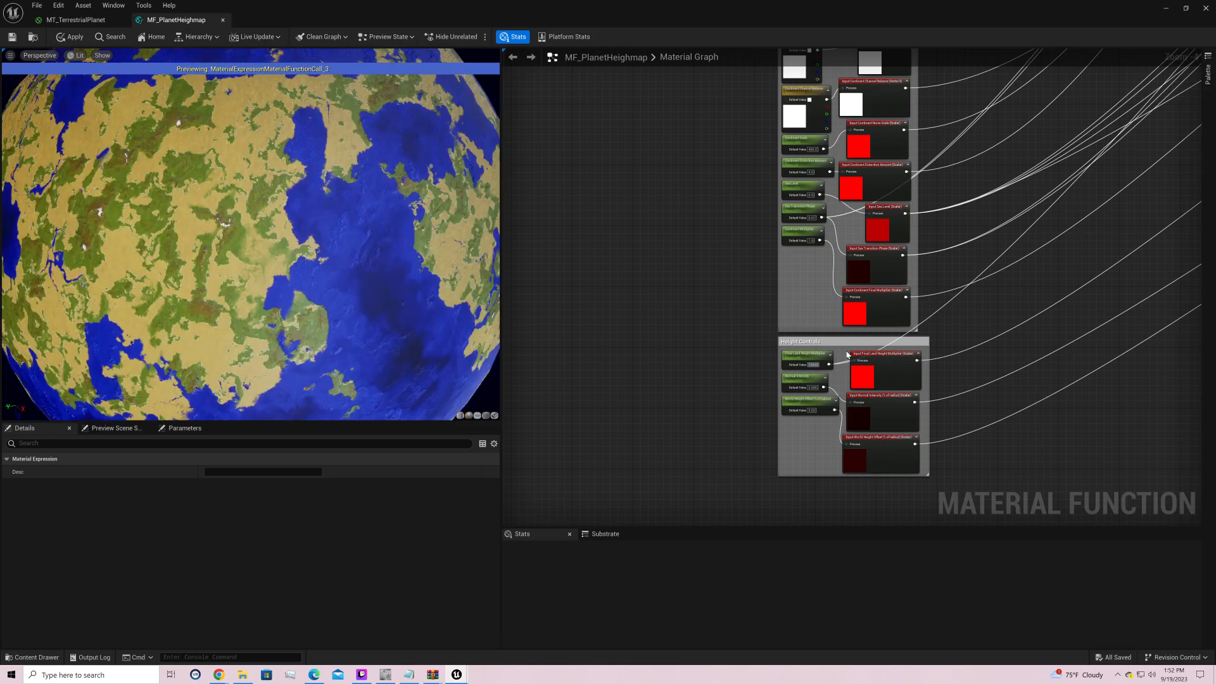
{"action": "key", "text": "Return"}
{"action": "type", "text": "1"}
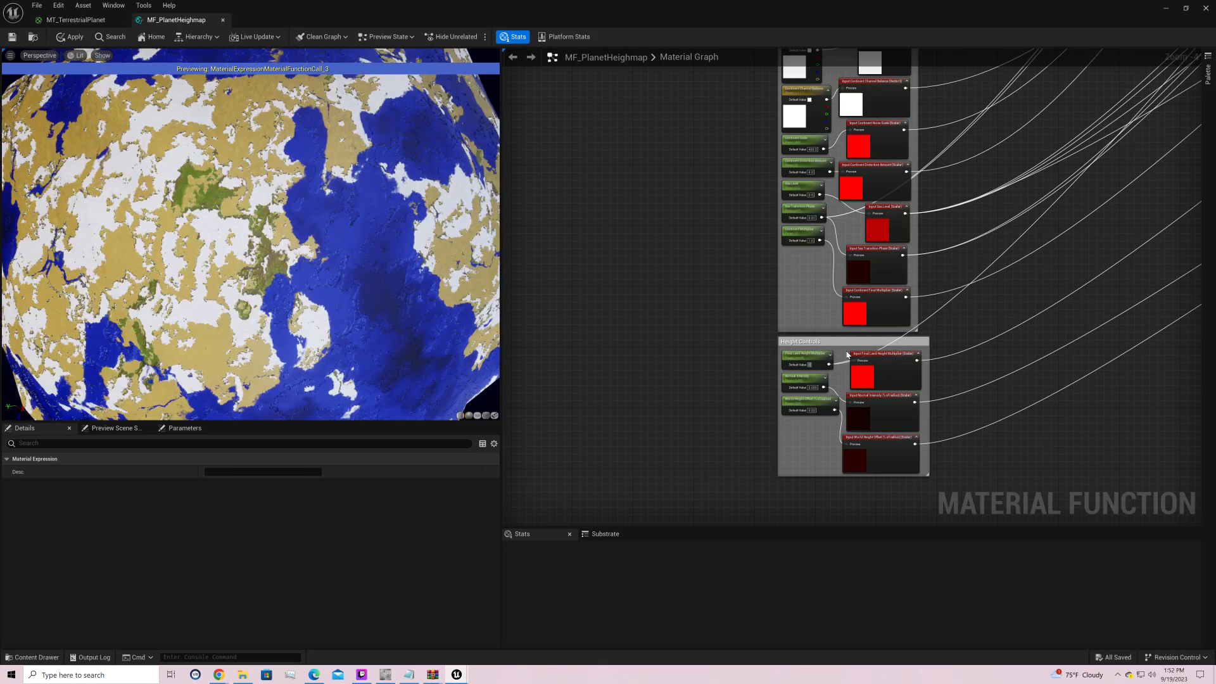
{"action": "key", "text": "Return"}
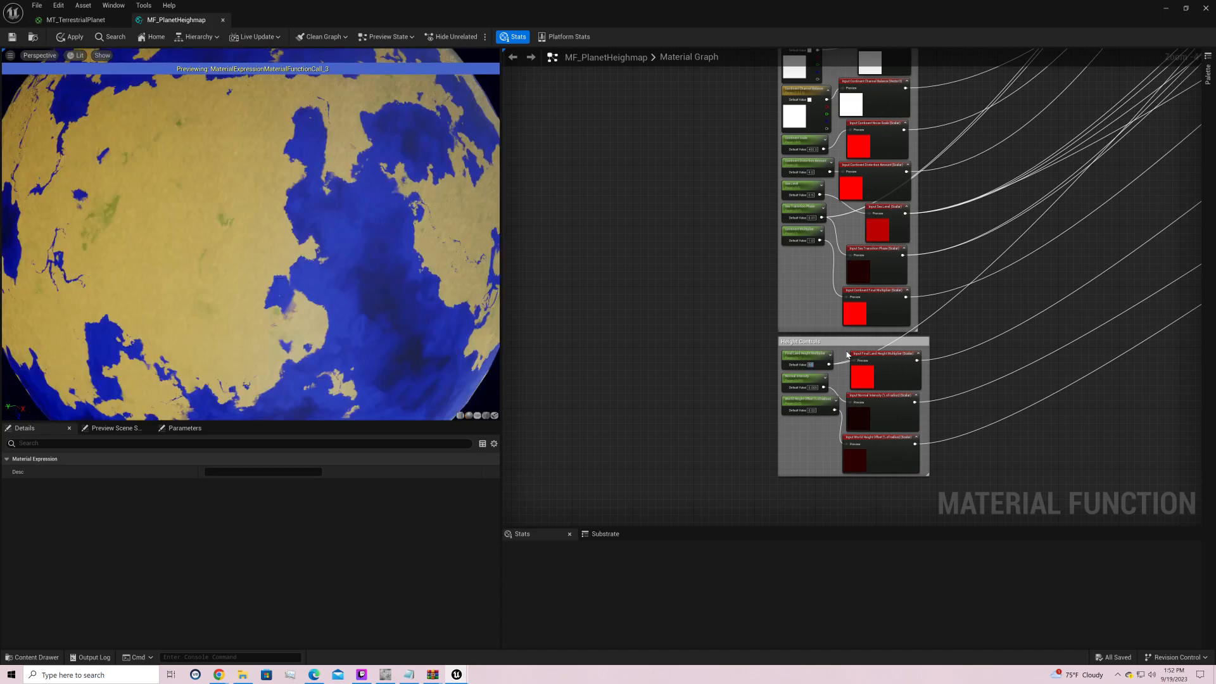
{"action": "key", "text": "Return"}
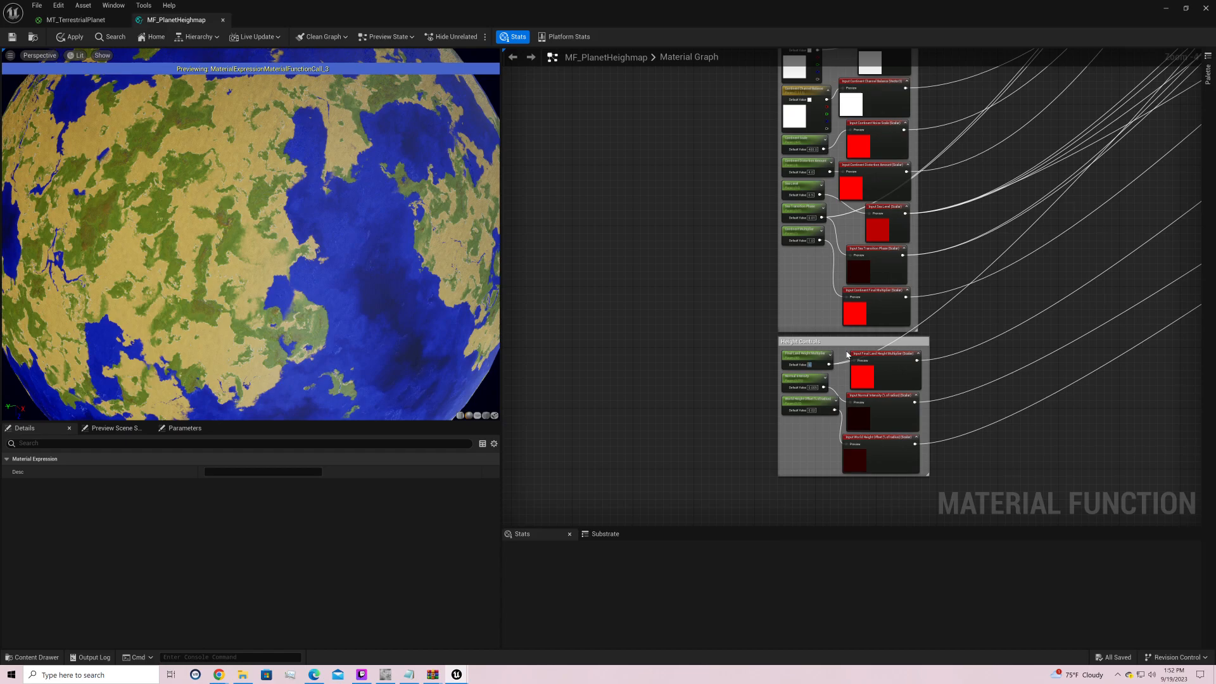
{"action": "key", "text": "Return"}
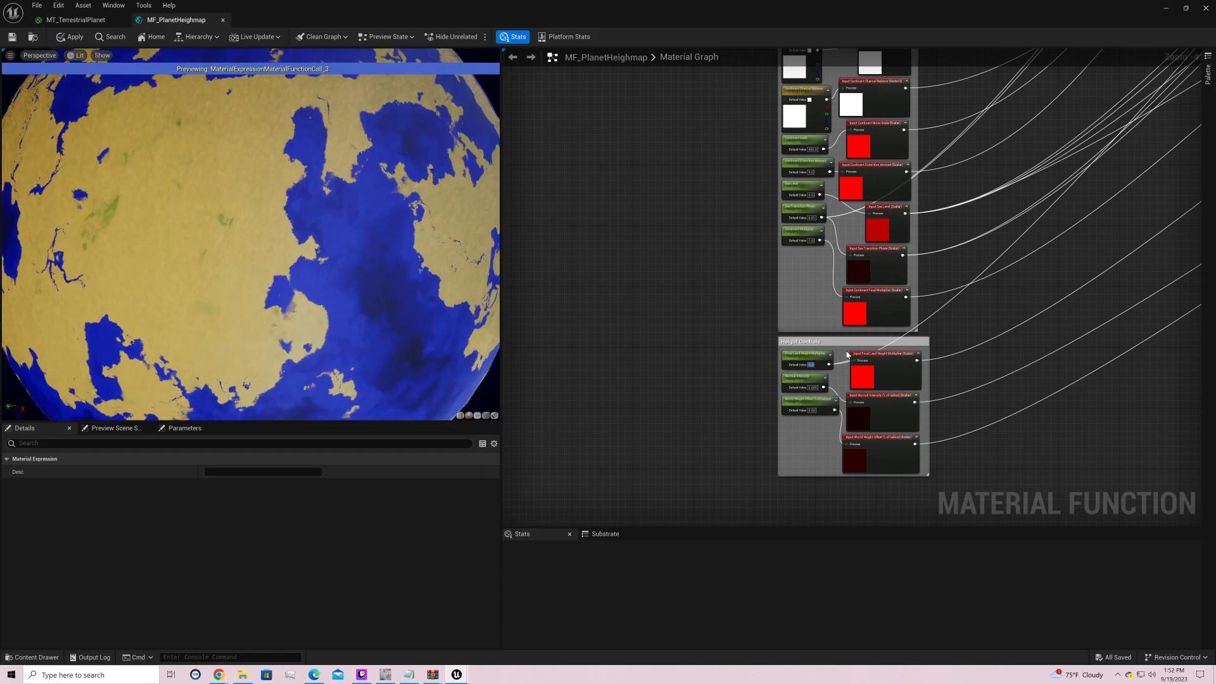
Step: Preview the Multiply node that feeds input A of the topmost Multiply
{"action": "right_click_drag", "start_coordinate": [848, 355], "coordinate": [544, 481]}
{"action": "right_click_drag", "start_coordinate": [805, 309], "coordinate": [544, 481]}
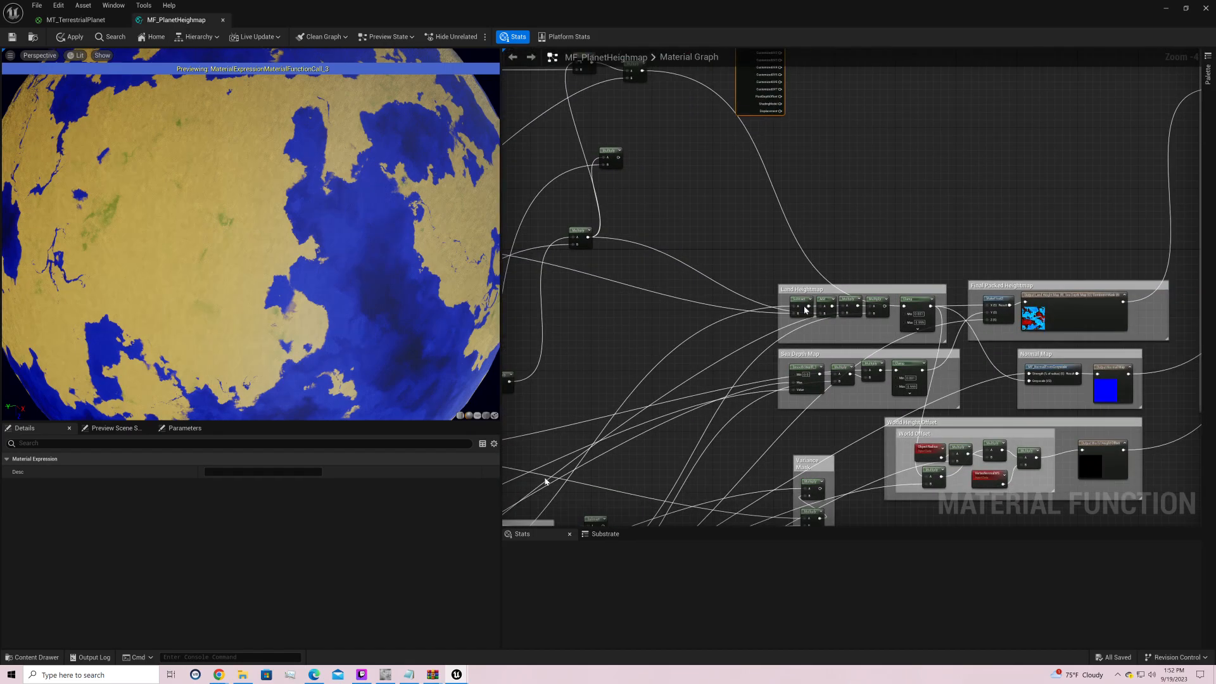
{"action": "right_click_drag", "start_coordinate": [692, 169], "coordinate": [868, 354]}
{"action": "left_click_drag", "start_coordinate": [754, 417], "coordinate": [800, 405]}
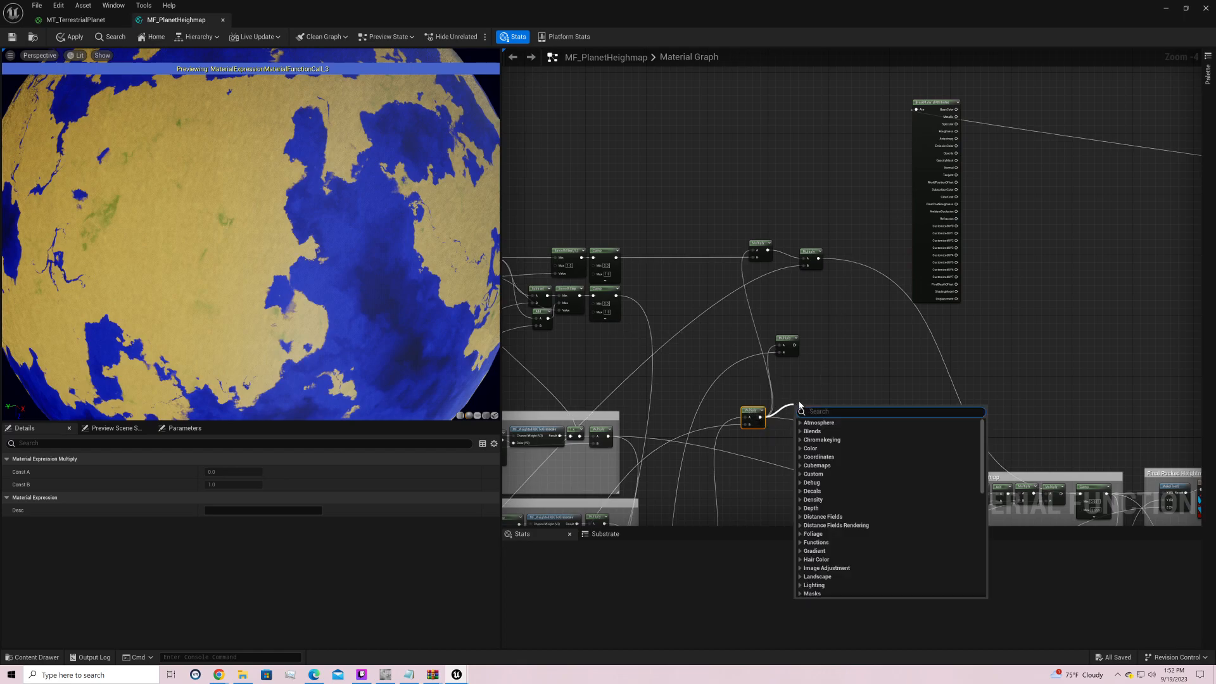
{"action": "left_click", "coordinate": [767, 394]}
{"action": "left_click", "coordinate": [750, 404]}
{"action": "right_click", "coordinate": [750, 408]}
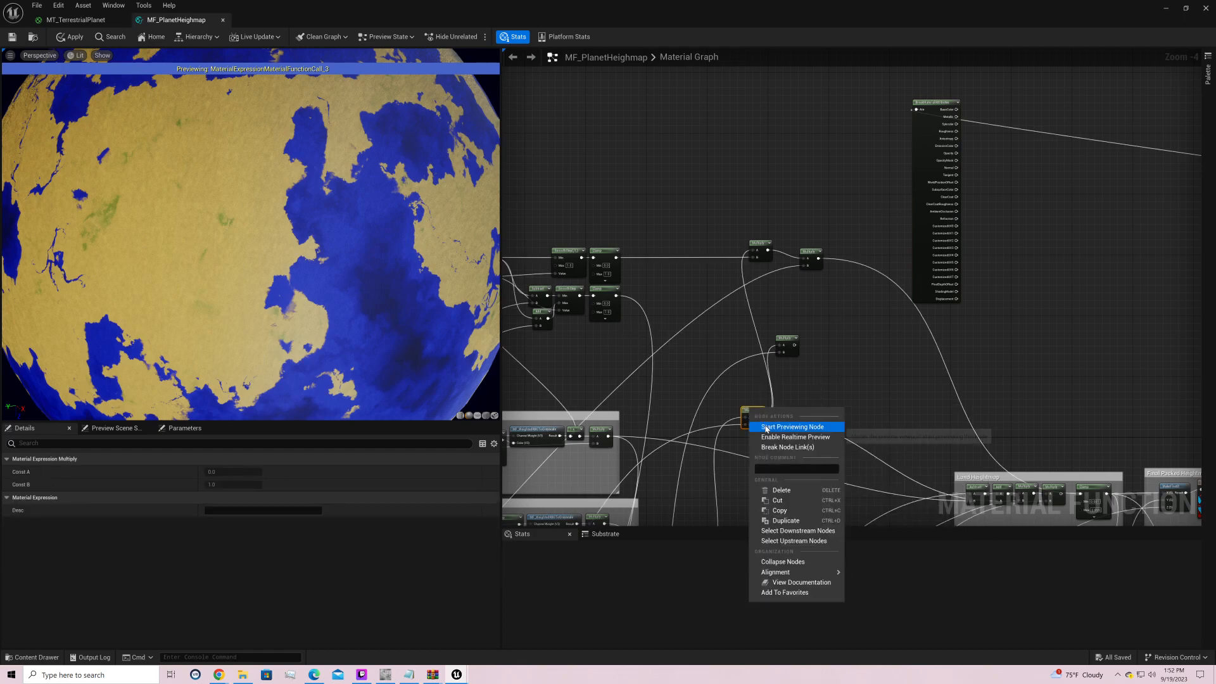
{"action": "left_click", "coordinate": [765, 426]}
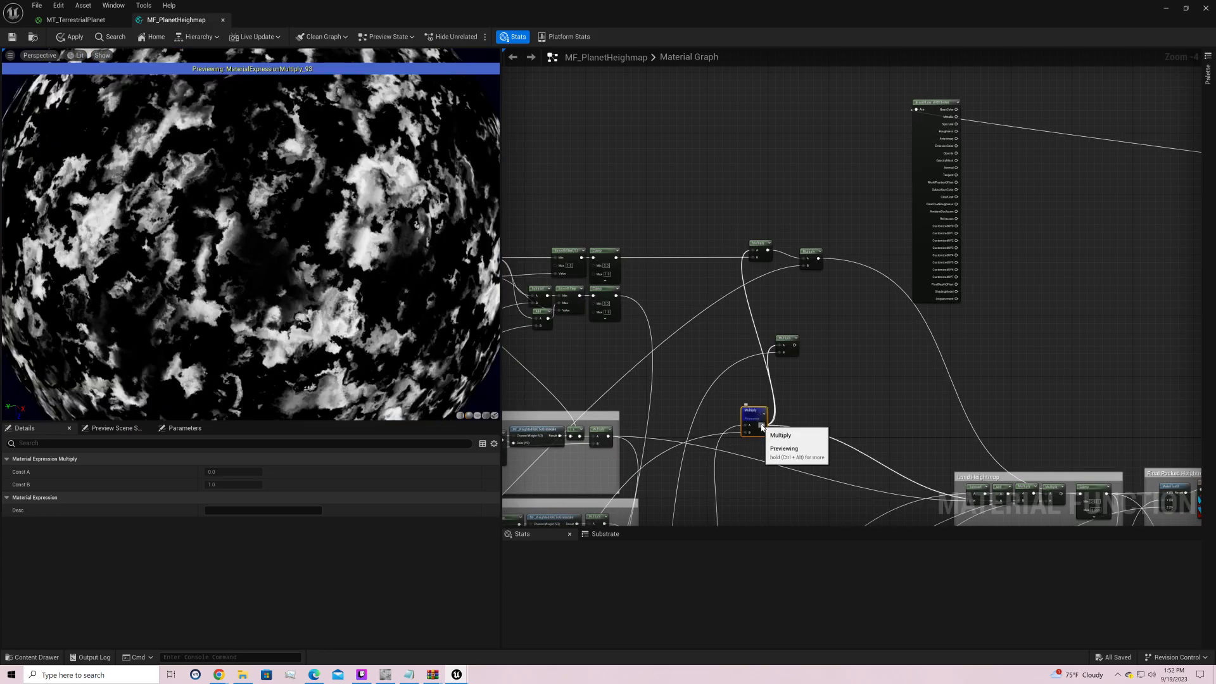
Step: Insert an Add node between the previewed Multiply's output and input A of the topmost Multiply
{"action": "left_click_drag", "start_coordinate": [763, 423], "coordinate": [754, 252]}
{"action": "type", "text": "add"}
{"action": "key", "text": "Return"}
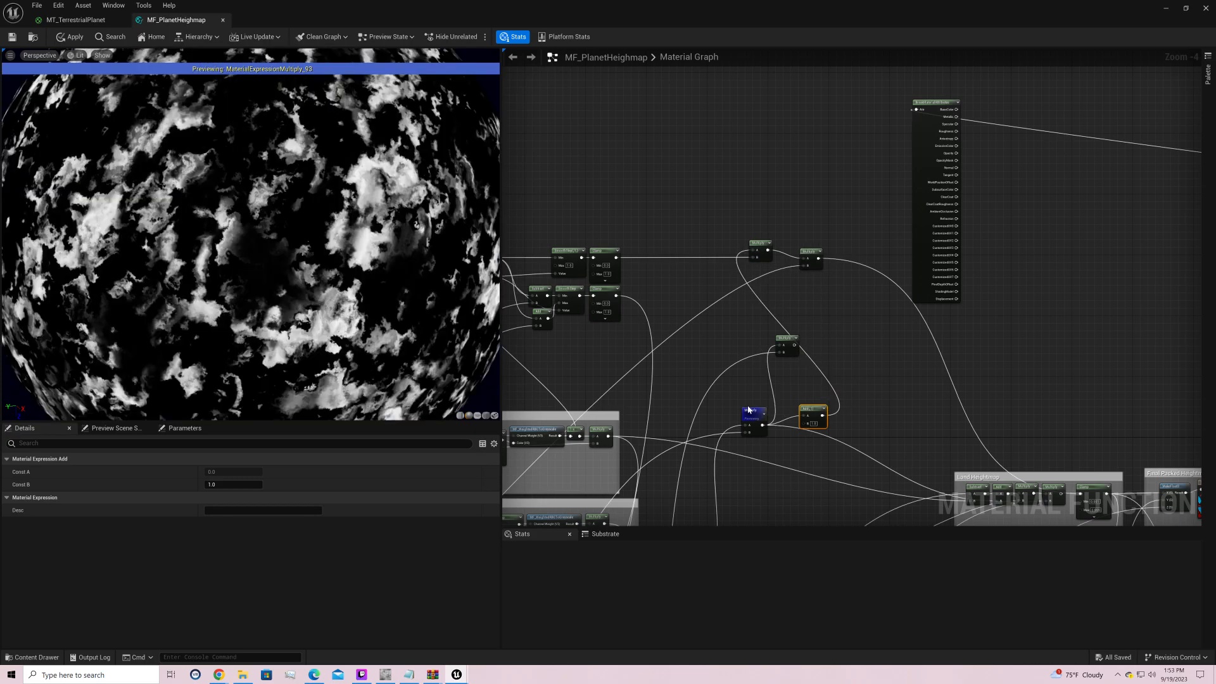
Step: Switch the preview from the Multiply node back to the material attributes node and inspect the planet's land, ridges and coastlines
{"action": "right_click", "coordinate": [749, 411]}
{"action": "right_click", "coordinate": [750, 410]}
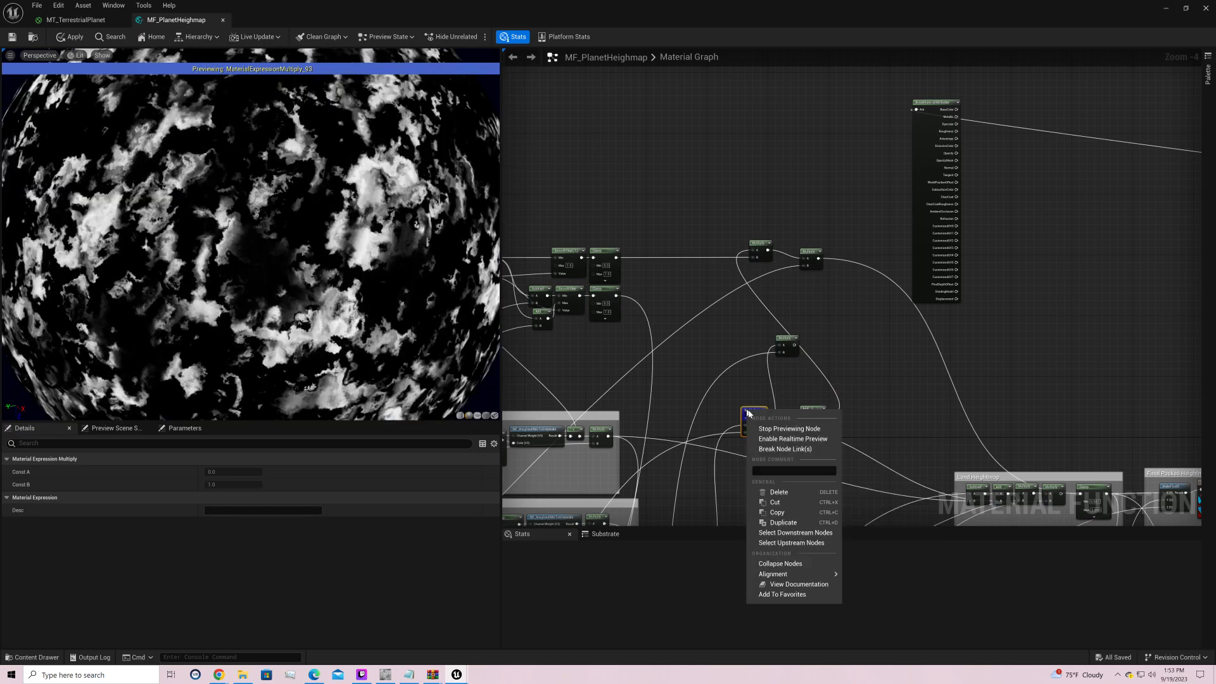
{"action": "left_click", "coordinate": [776, 429]}
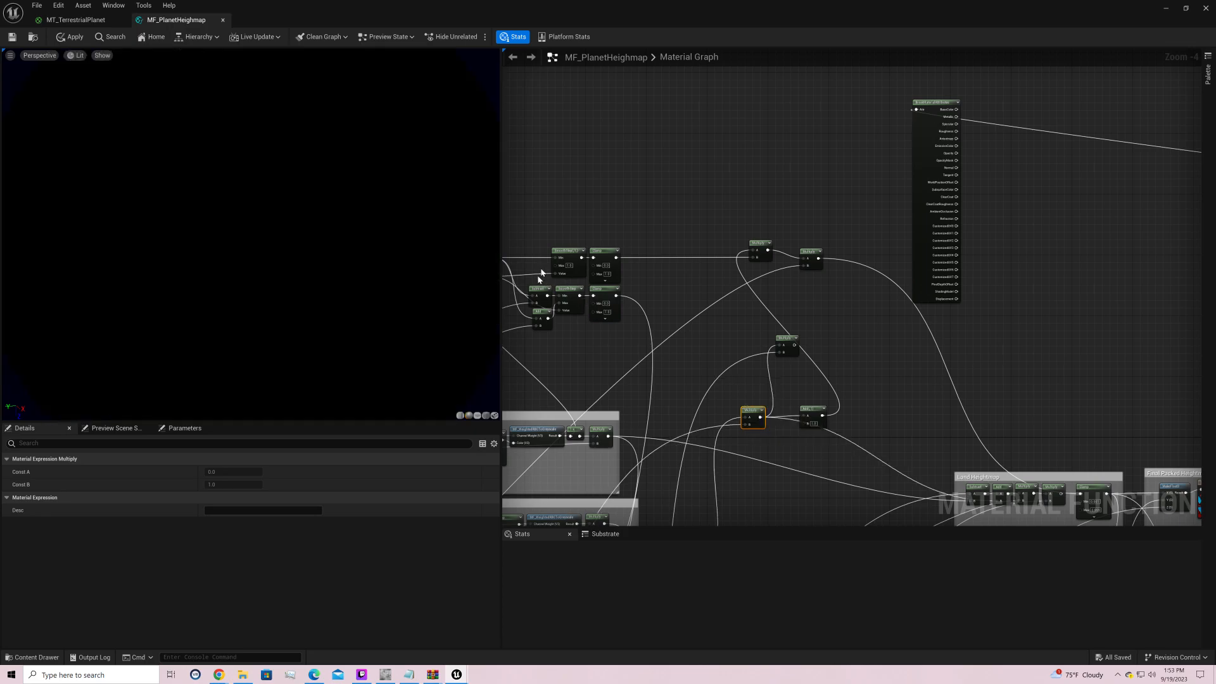
{"action": "right_click", "coordinate": [925, 126]}
{"action": "left_click", "coordinate": [945, 142]}
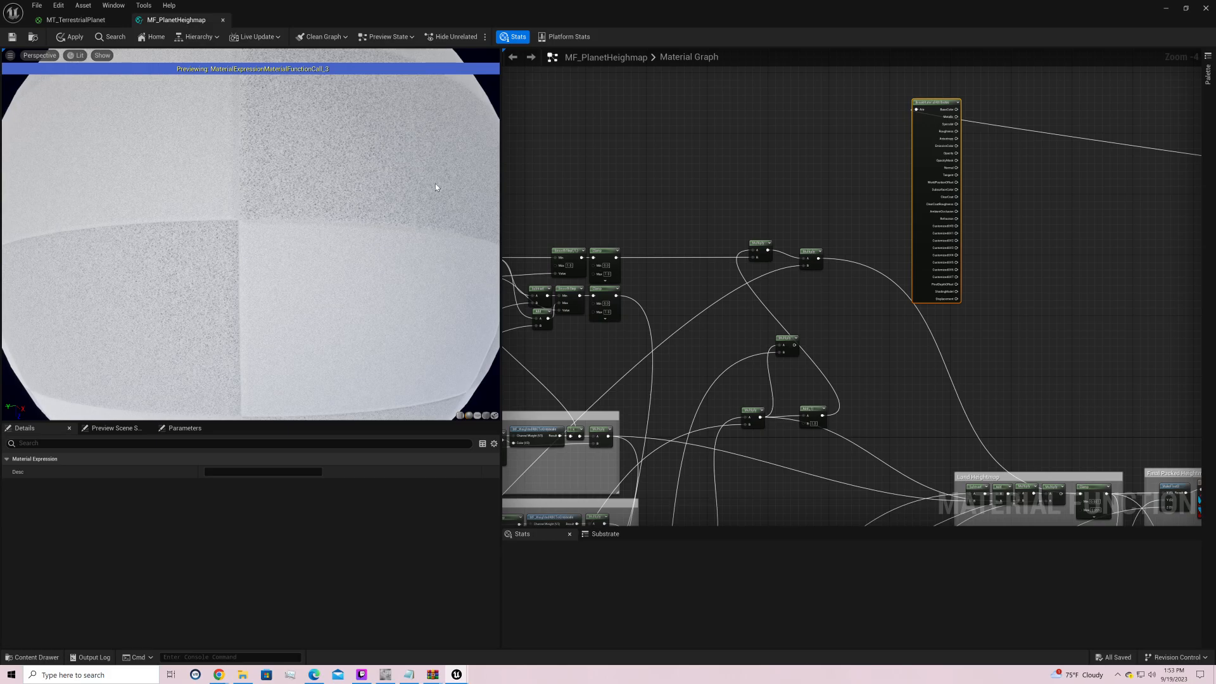
{"action": "left_click_drag", "start_coordinate": [378, 163], "coordinate": [263, 209]}
{"action": "right_click_drag", "start_coordinate": [377, 161], "coordinate": [378, 114]}
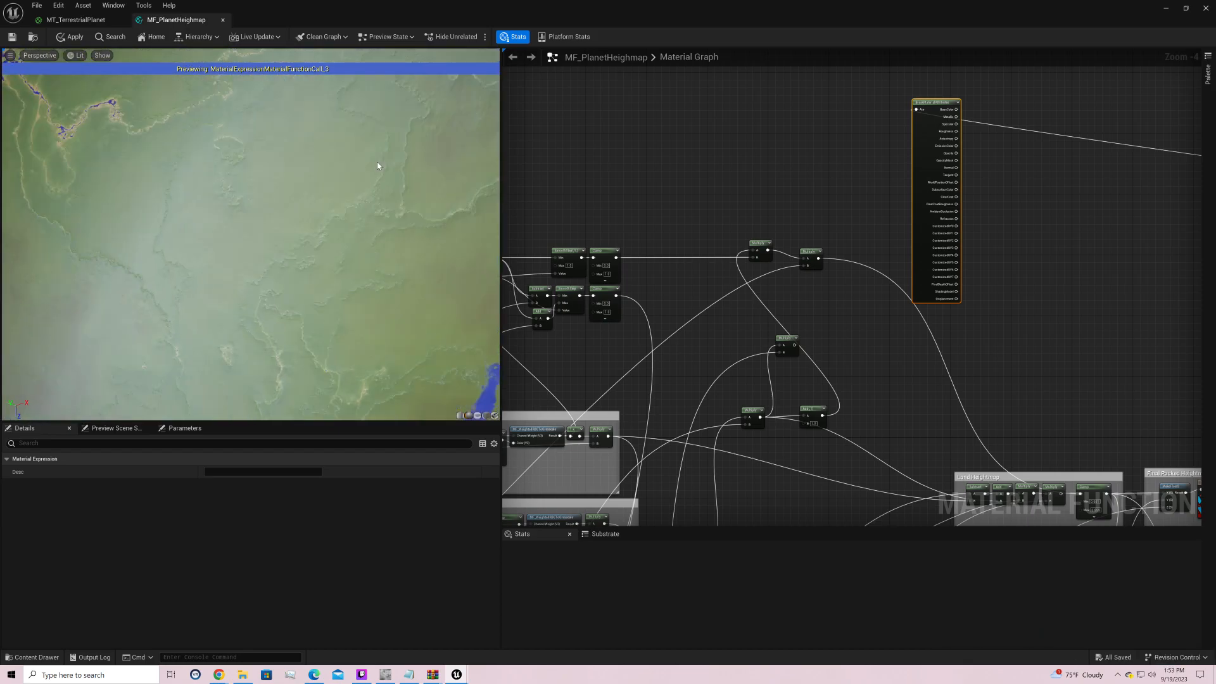
{"action": "left_click_drag", "start_coordinate": [377, 161], "coordinate": [494, 265]}
{"action": "left_click_drag", "start_coordinate": [254, 190], "coordinate": [278, 316]}
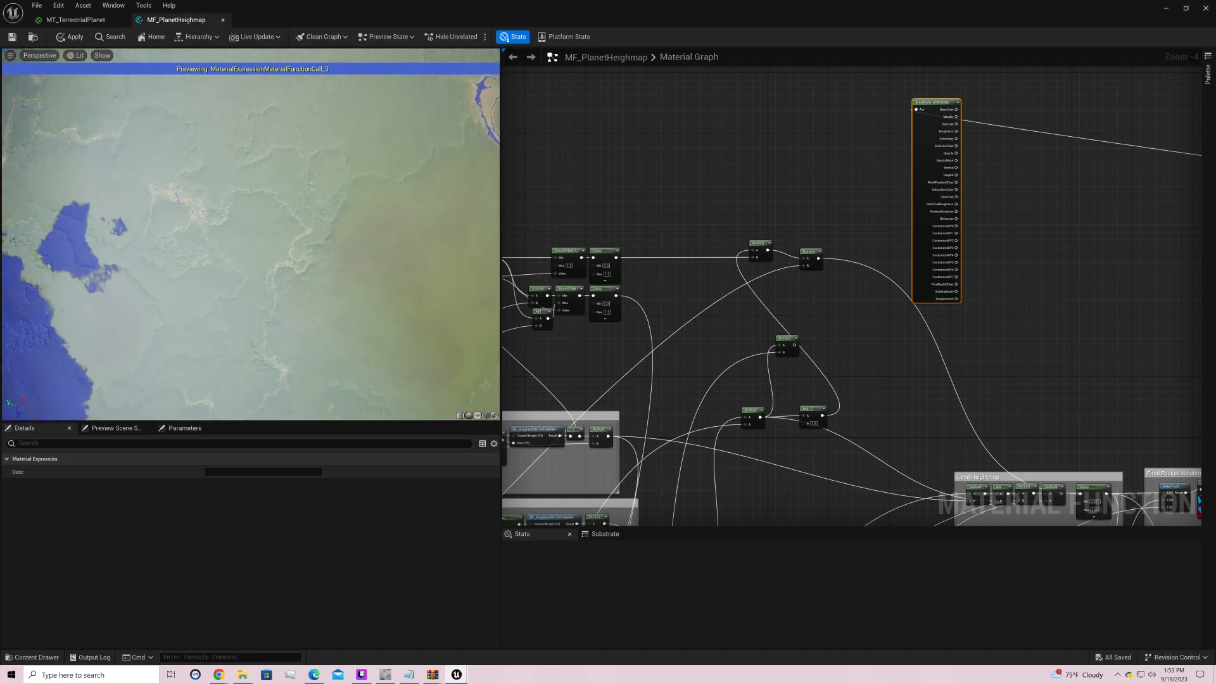
{"action": "left_click_drag", "start_coordinate": [330, 102], "coordinate": [400, 165]}
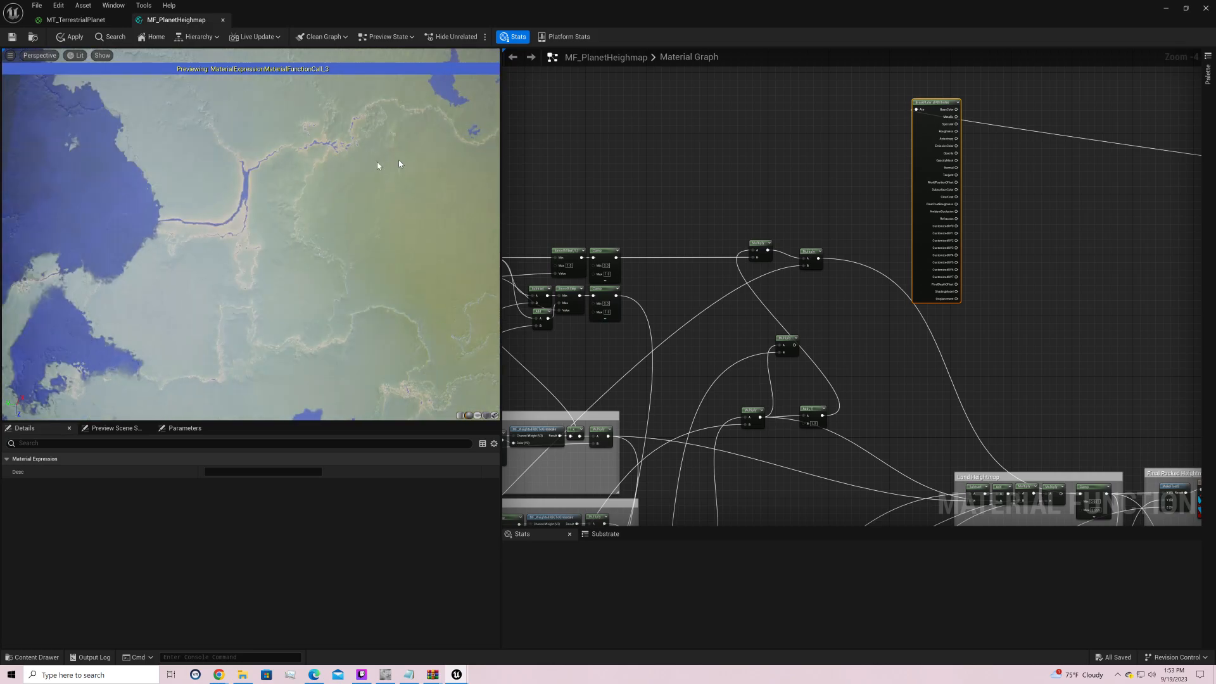
{"action": "scroll", "coordinate": [399, 164], "scroll_direction": "down", "scroll_amount": 5}
{"action": "left_click_drag", "start_coordinate": [253, 228], "coordinate": [330, 253]}
Step: Move the Variance Layer's Subtract node down and wire the channel weight output around it into the Multiply beside the Mountain Layer
{"action": "right_click_drag", "start_coordinate": [784, 417], "coordinate": [1053, 173]}
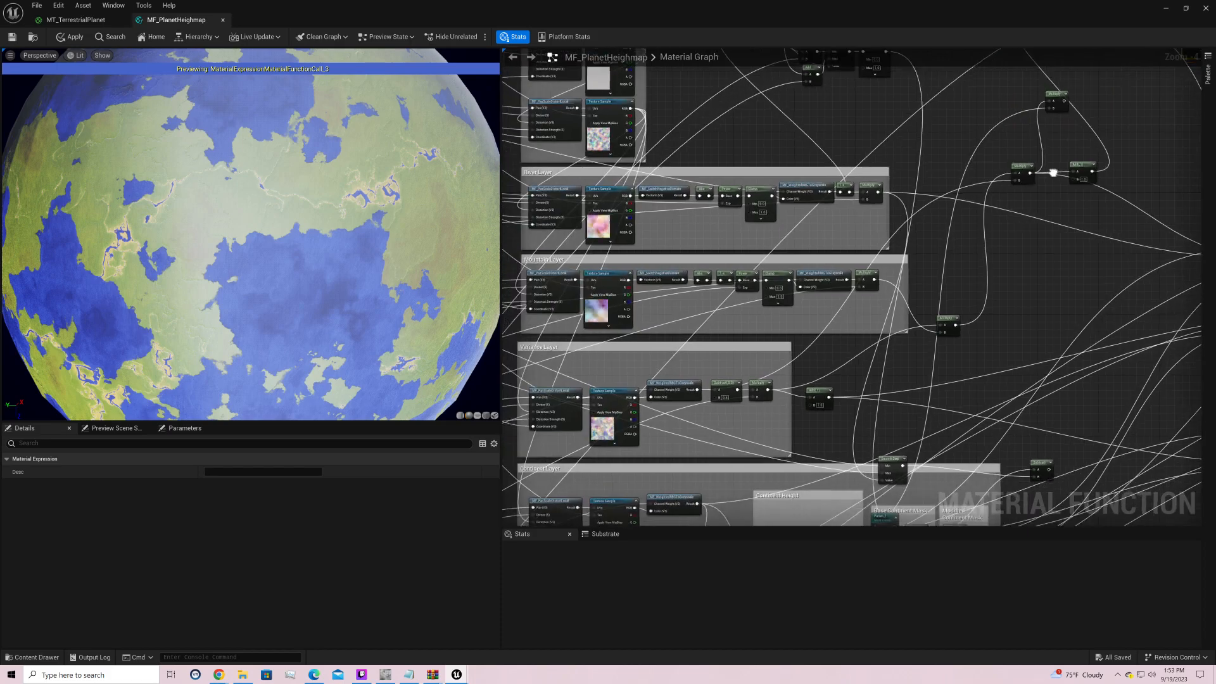
{"action": "right_click_drag", "start_coordinate": [819, 331], "coordinate": [741, 411]}
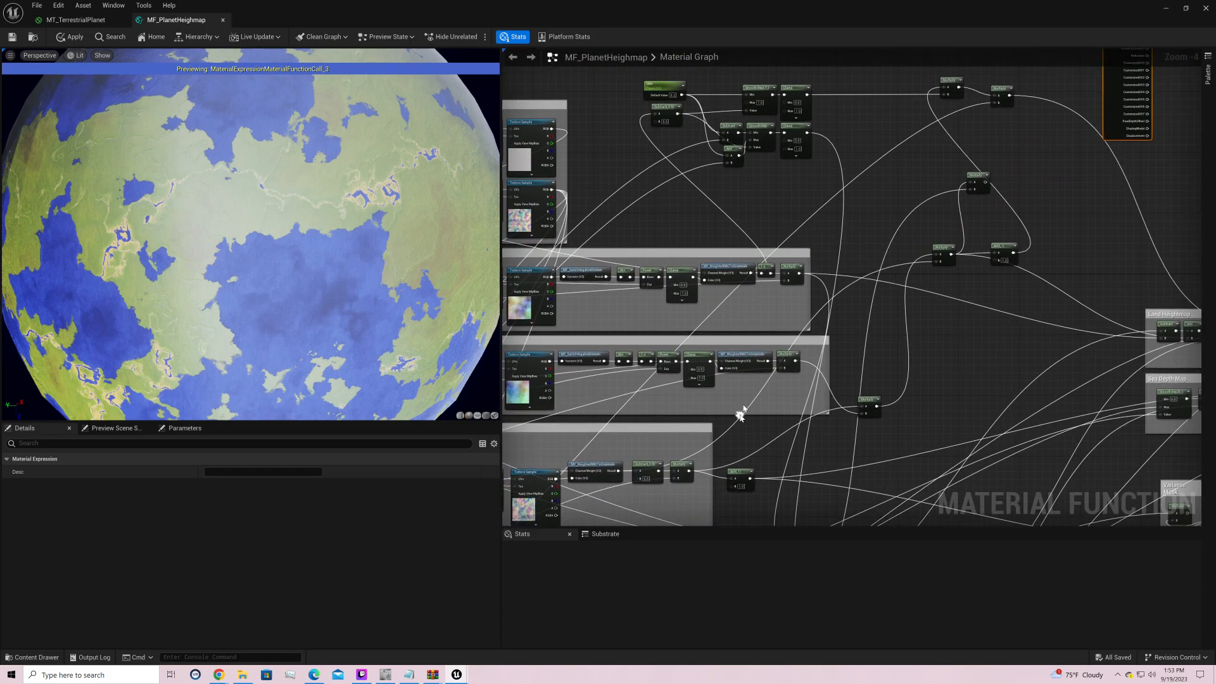
{"action": "right_click_drag", "start_coordinate": [754, 339], "coordinate": [873, 333]}
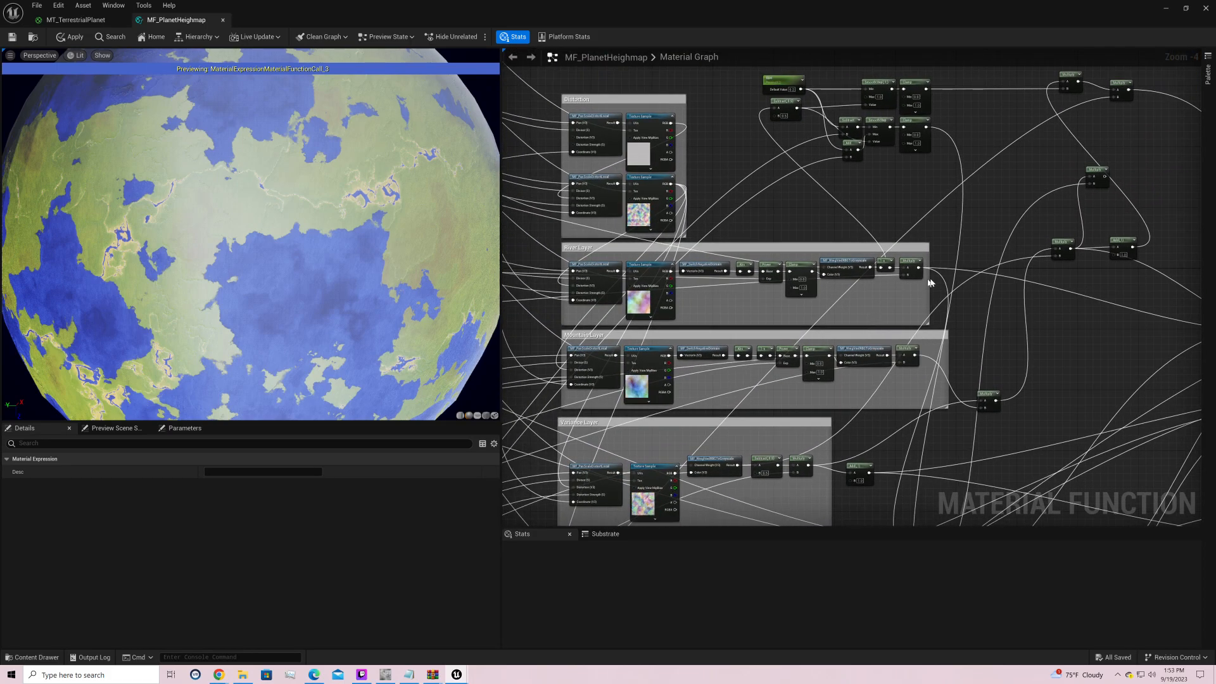
{"action": "right_click_drag", "start_coordinate": [989, 412], "coordinate": [877, 293]}
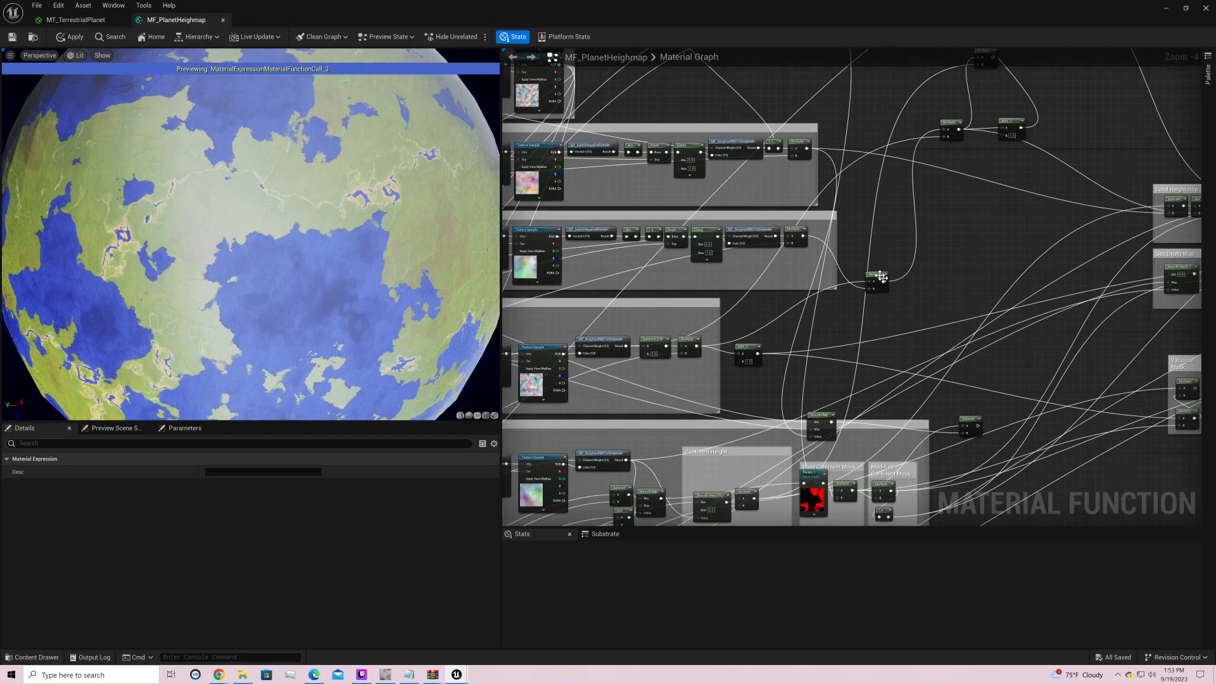
{"action": "left_click_drag", "start_coordinate": [877, 277], "coordinate": [886, 269]}
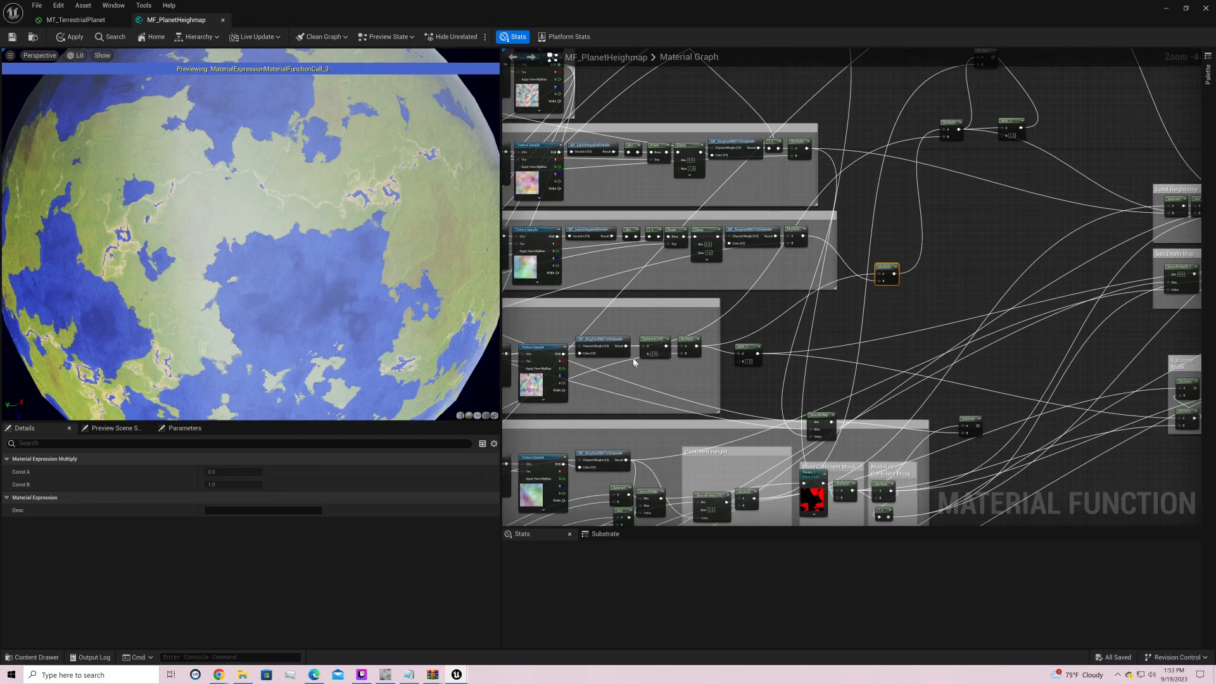
{"action": "left_click_drag", "start_coordinate": [653, 342], "coordinate": [878, 281]}
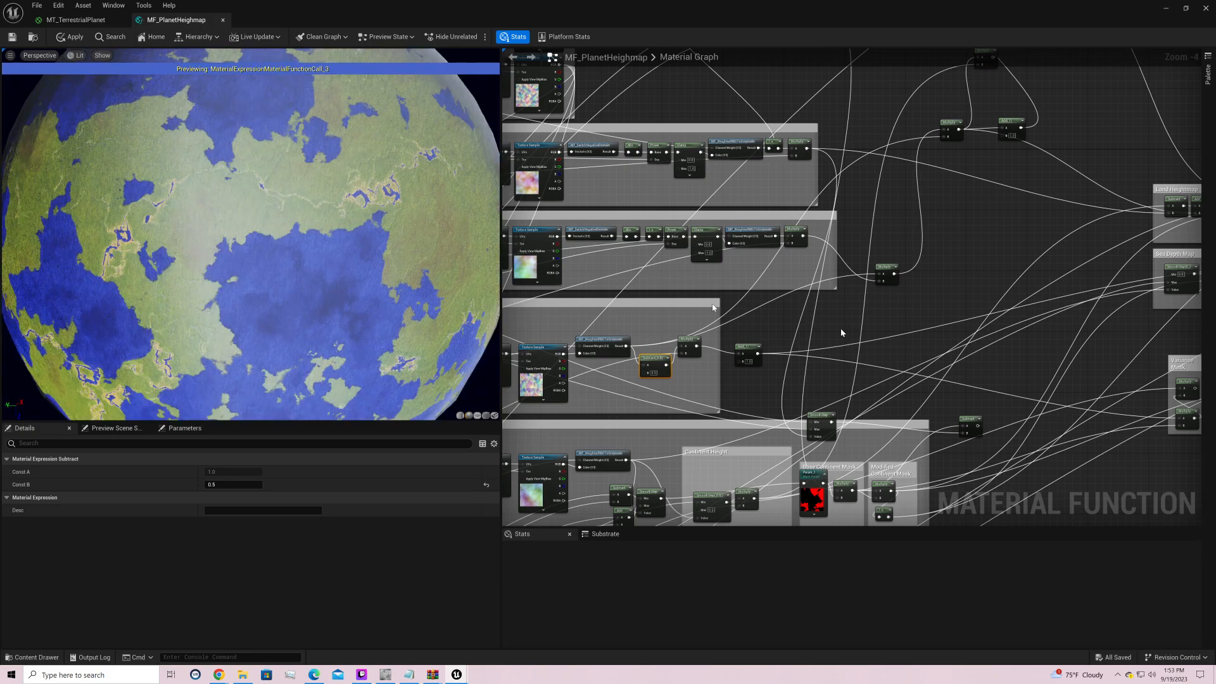
Step: Inspect the planet's terrain and coastlines up close with the rewired variance input
{"action": "left_click_drag", "start_coordinate": [462, 252], "coordinate": [134, 352]}
{"action": "scroll", "coordinate": [457, 251], "scroll_direction": "up", "scroll_amount": 5}
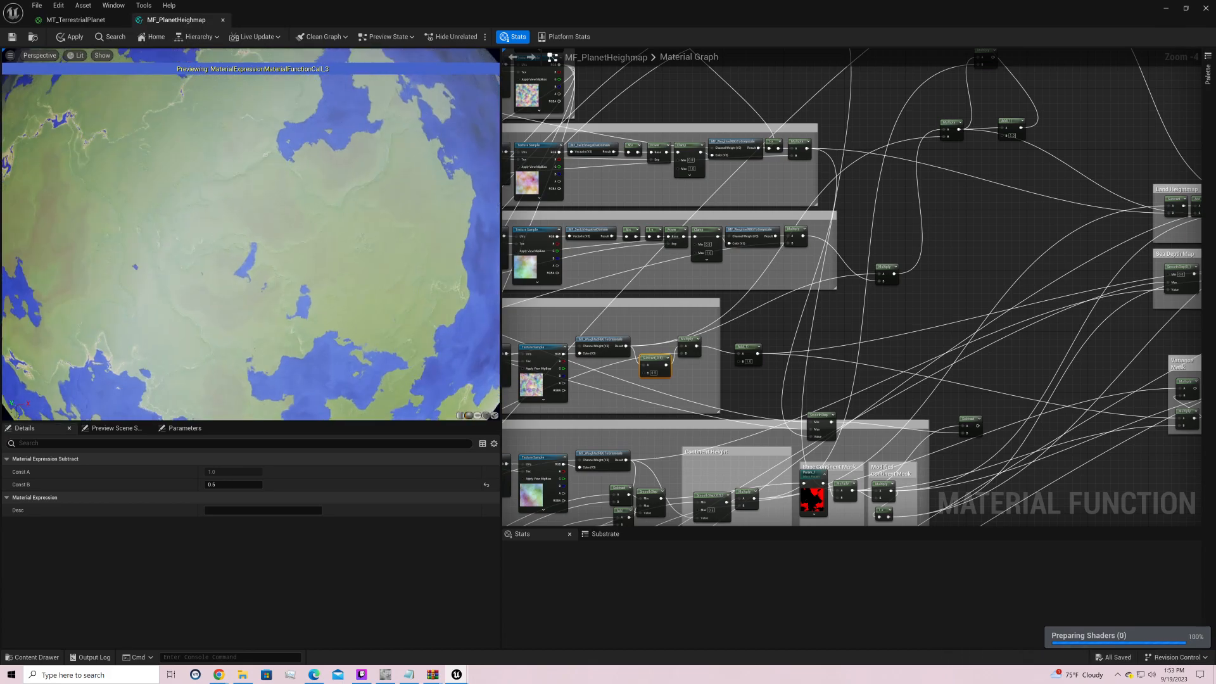
{"action": "scroll", "coordinate": [454, 250], "scroll_direction": "up", "scroll_amount": 3}
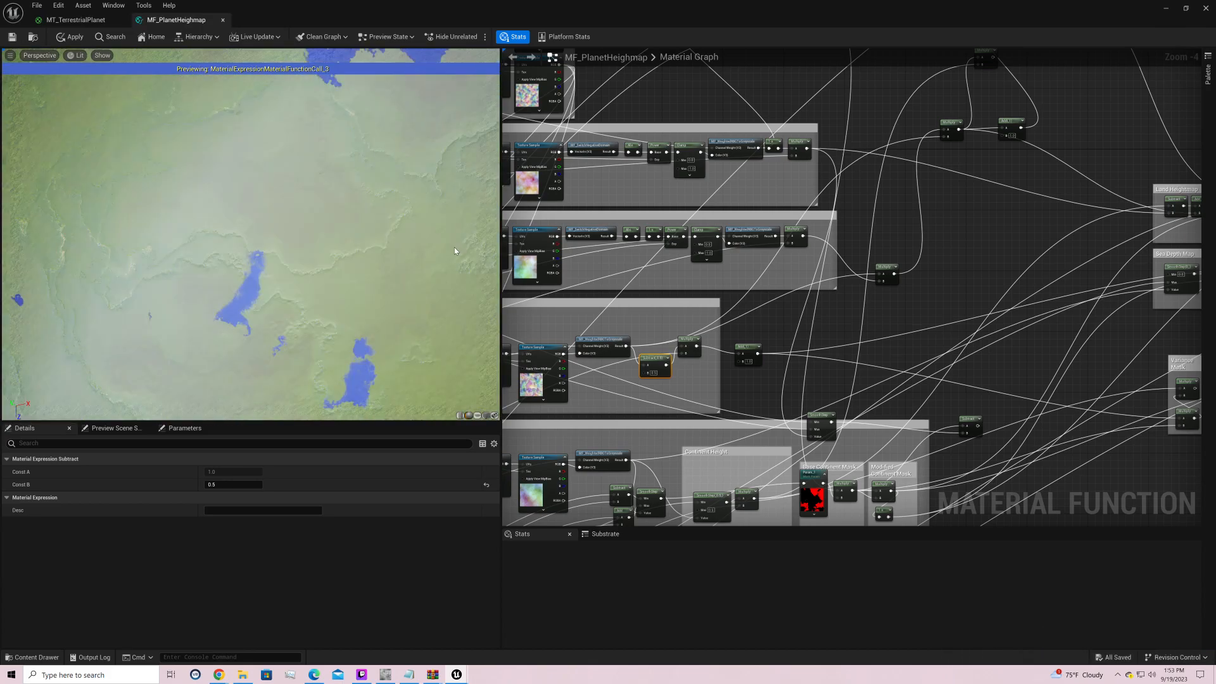
{"action": "left_click_drag", "start_coordinate": [454, 250], "coordinate": [304, 342]}
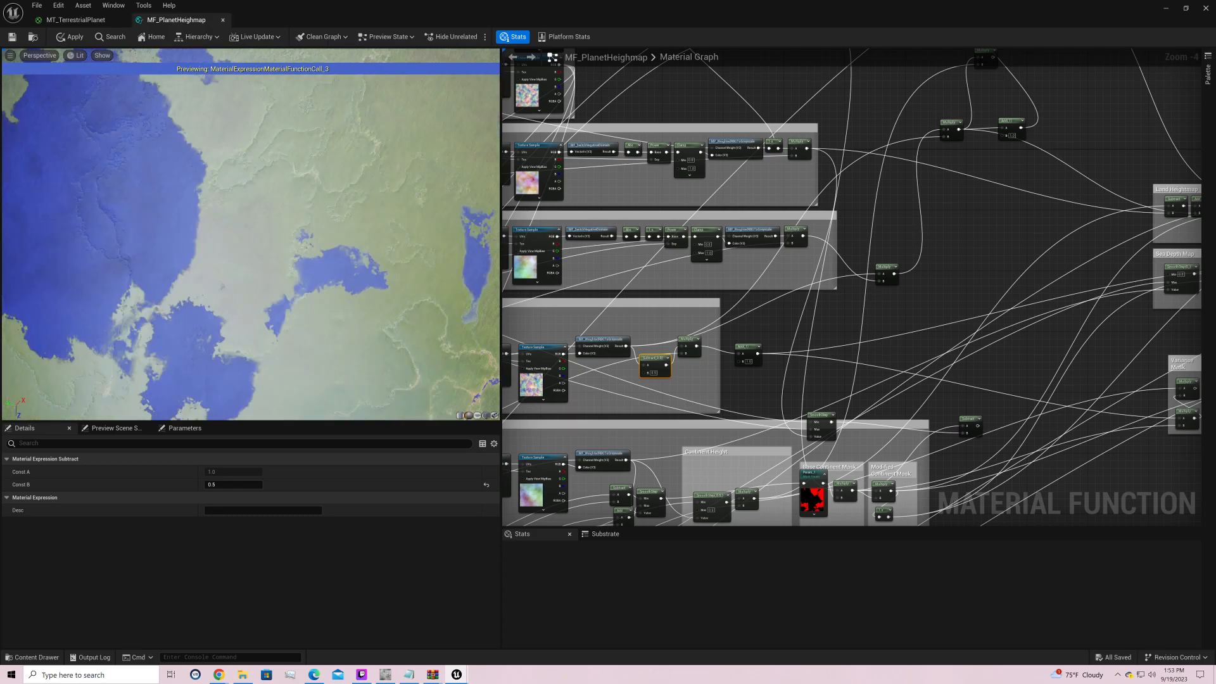
Step: Move the combining Multiply node up beside the Mountain Layer, preview that layer's final Multiply and examine its mask on the whole planet
{"action": "left_click_drag", "start_coordinate": [887, 273], "coordinate": [904, 250]}
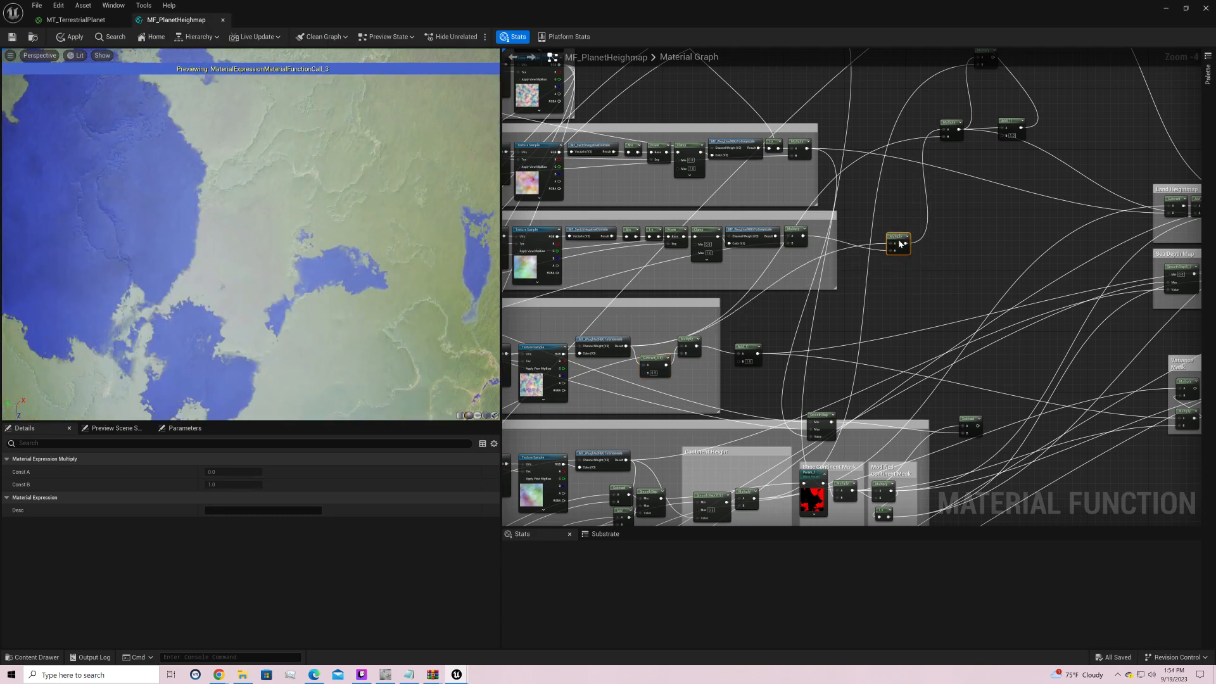
{"action": "right_click", "coordinate": [798, 235]}
{"action": "left_click", "coordinate": [804, 255]}
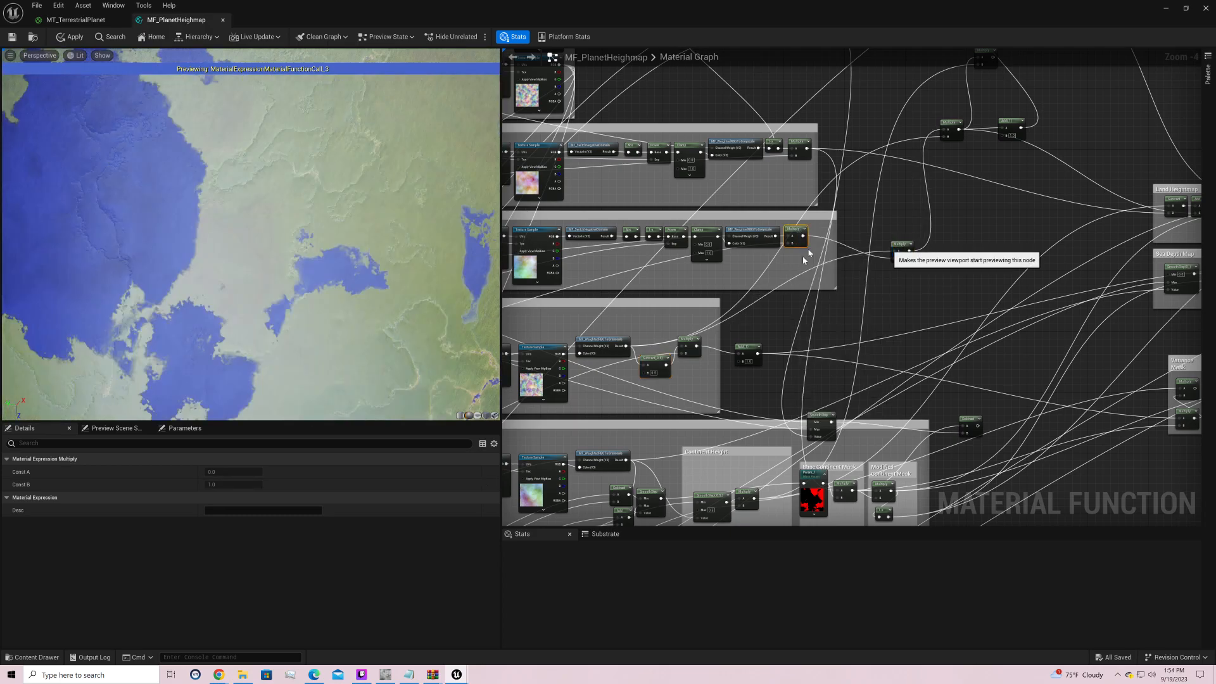
{"action": "scroll", "coordinate": [383, 242], "scroll_direction": "down", "scroll_amount": 5}
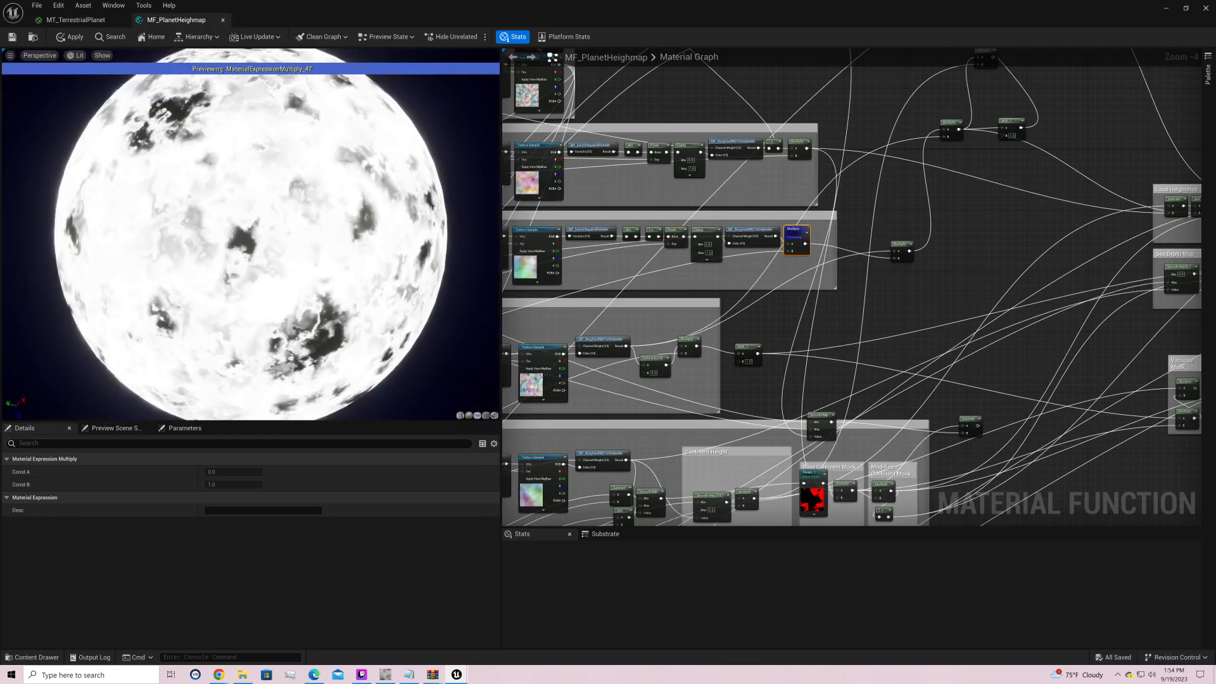
{"action": "left_click_drag", "start_coordinate": [386, 244], "coordinate": [353, 279]}
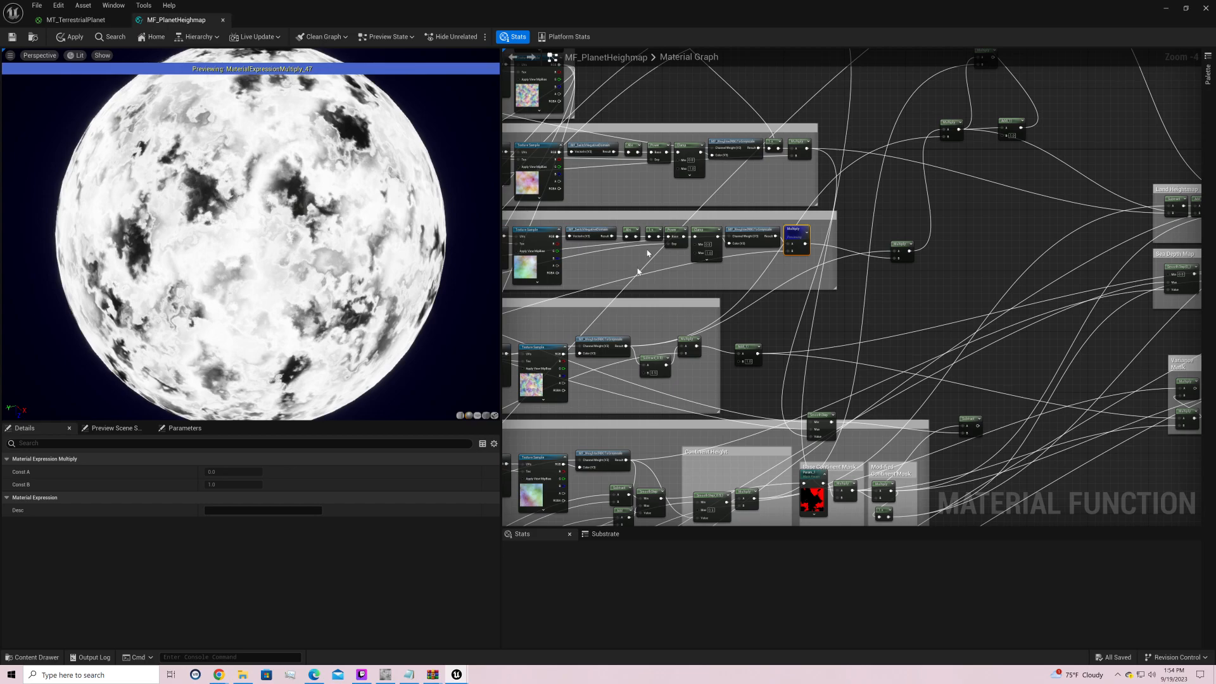
Step: Move the combining Multiply node level with the Mountain Layer's output and set the Mountain Range Falloff default value to 16
{"action": "right_click_drag", "start_coordinate": [638, 272], "coordinate": [862, 330]}
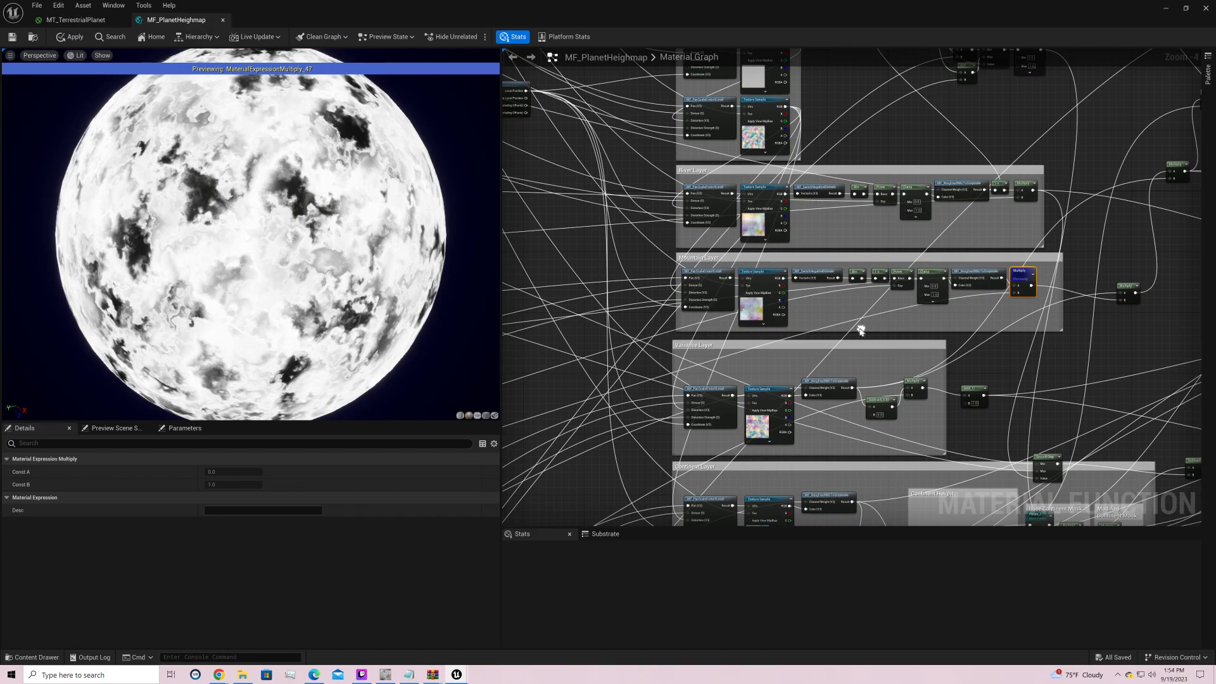
{"action": "left_click_drag", "start_coordinate": [1126, 297], "coordinate": [1115, 280]}
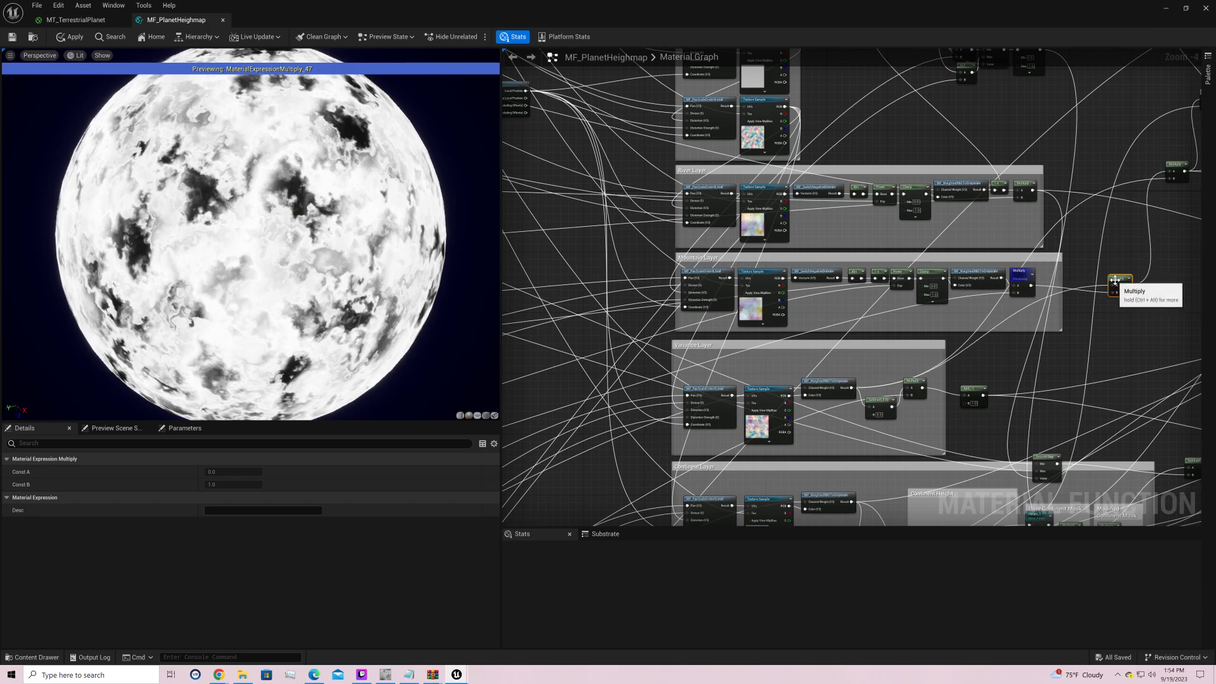
{"action": "right_click_drag", "start_coordinate": [1115, 280], "coordinate": [1074, 230]}
{"action": "left_click", "coordinate": [788, 309]}
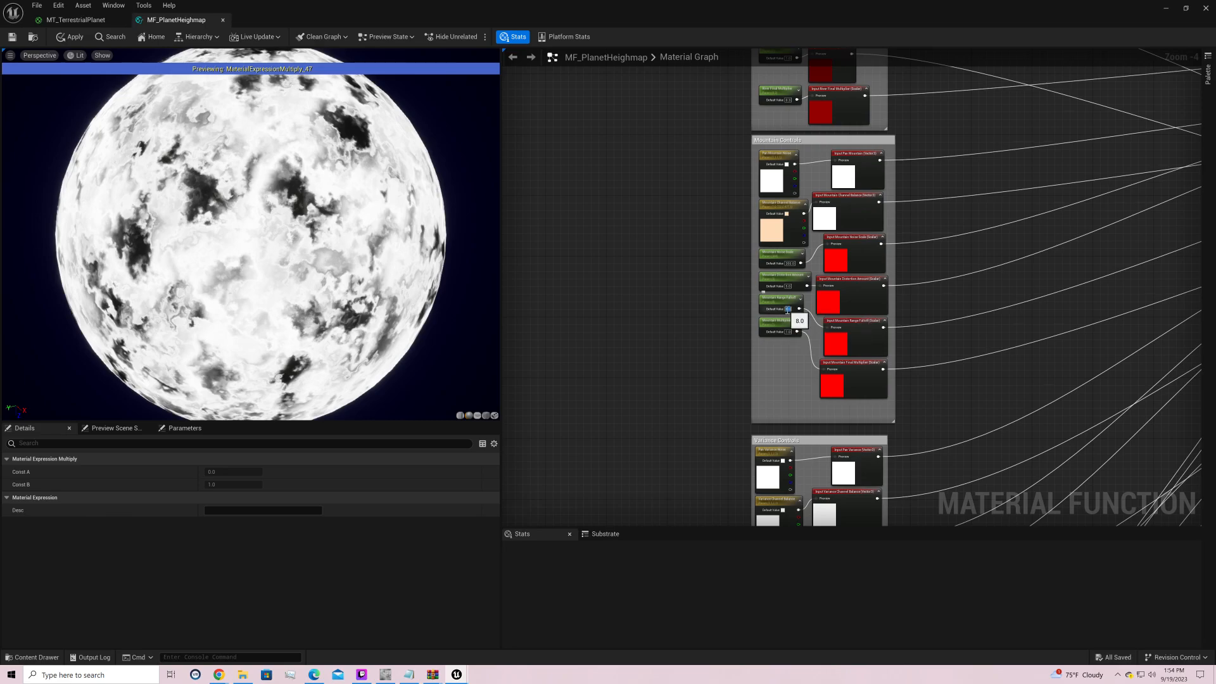
{"action": "key", "text": "Return"}
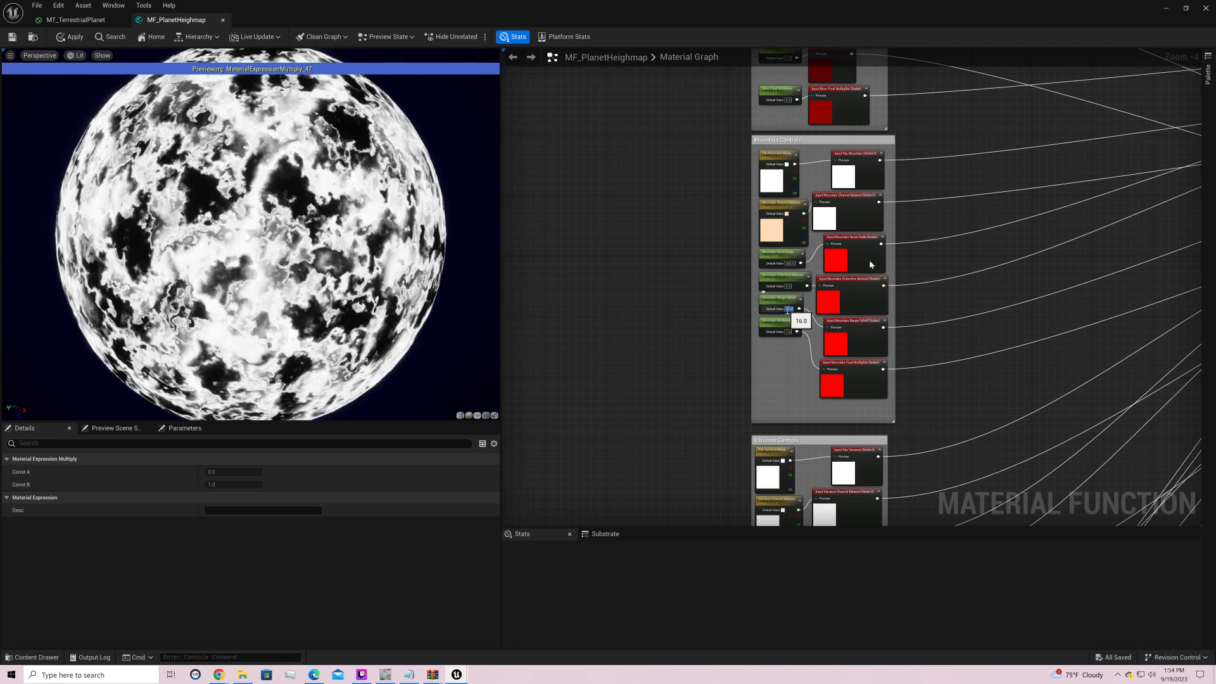
Step: Switch the preview from the Mountain Layer's final Multiply to the material attributes node and rotate the planet to inspect it
{"action": "right_click_drag", "start_coordinate": [959, 219], "coordinate": [643, 239]}
{"action": "right_click_drag", "start_coordinate": [887, 328], "coordinate": [866, 437]}
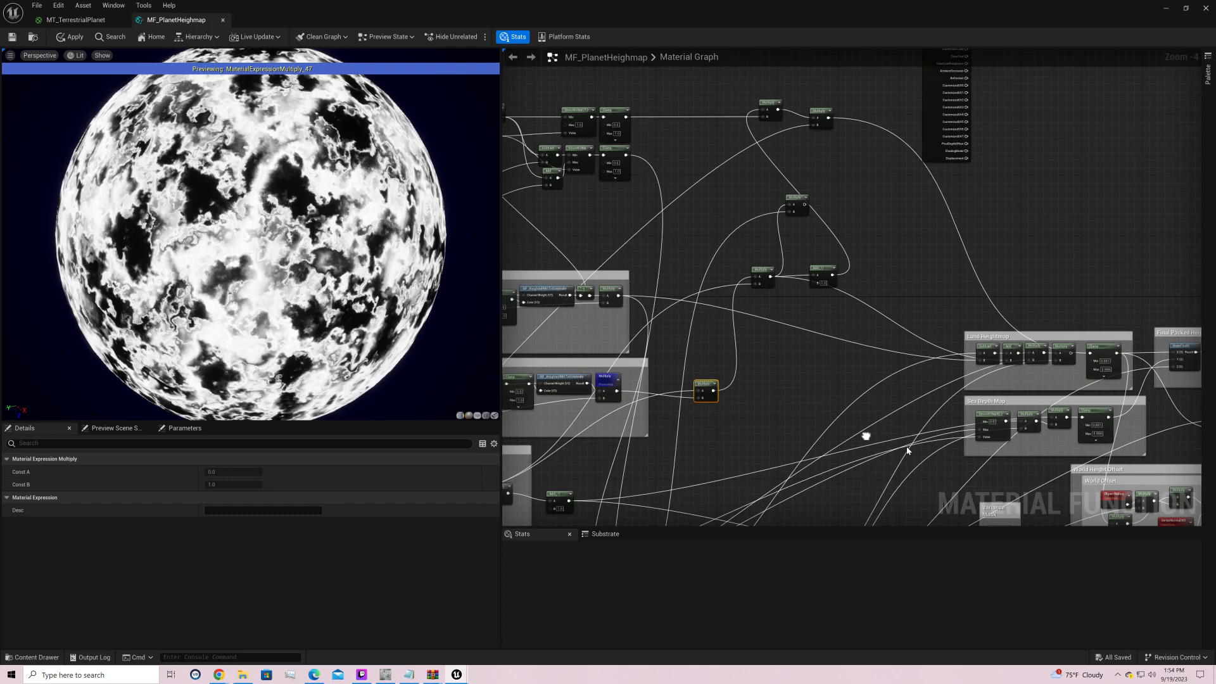
{"action": "right_click", "coordinate": [610, 380]}
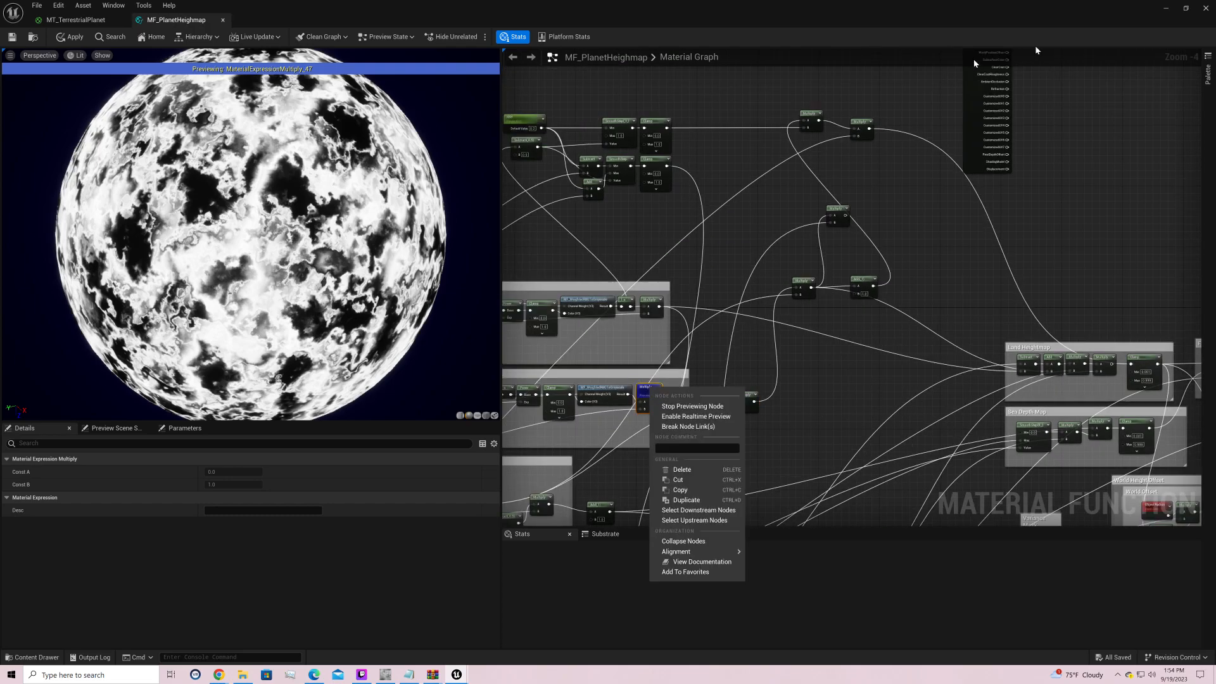
{"action": "right_click", "coordinate": [974, 119]}
{"action": "left_click", "coordinate": [990, 135]}
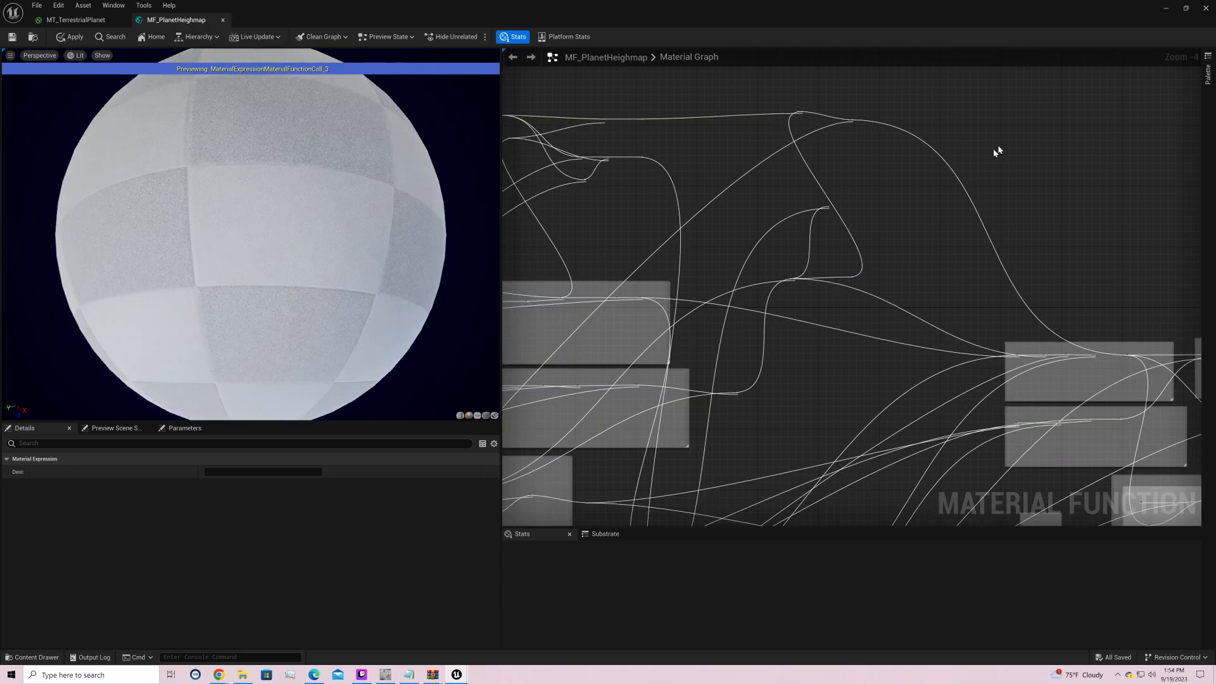
{"action": "left_click_drag", "start_coordinate": [298, 234], "coordinate": [239, 218]}
{"action": "left_click_drag", "start_coordinate": [253, 381], "coordinate": [253, 283]}
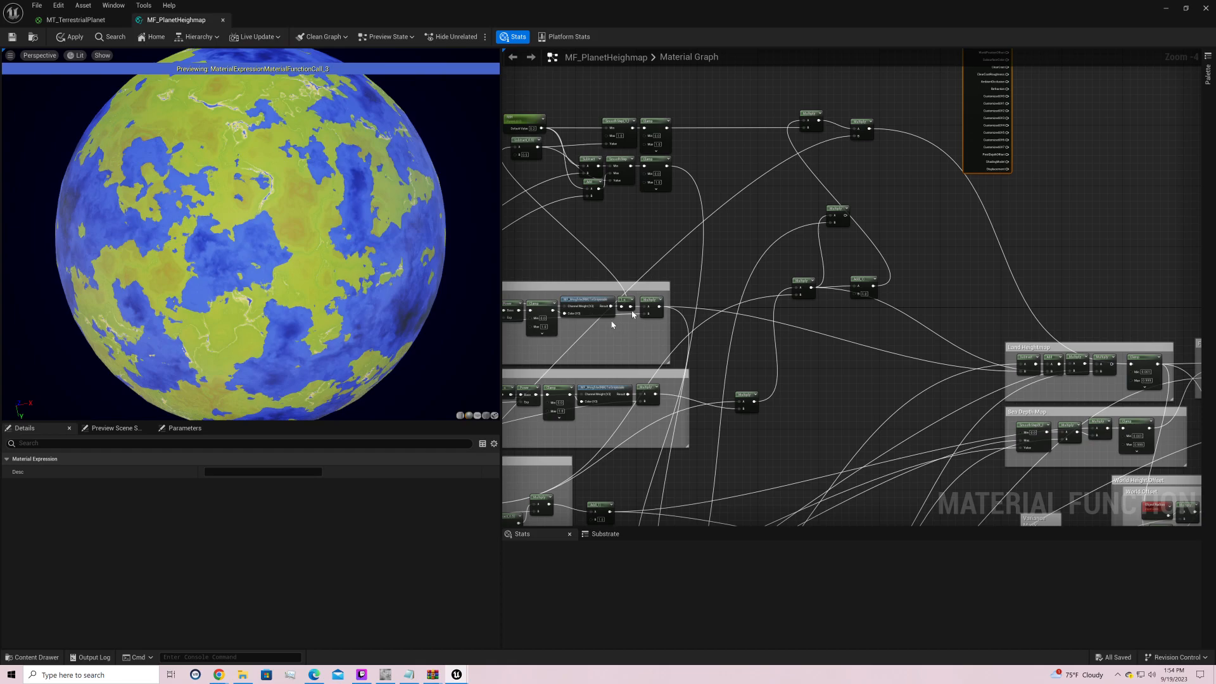
Step: Move the unconnected Multiply node down out of the wiring and examine the planet's coastlines and ridges up close
{"action": "left_click_drag", "start_coordinate": [840, 209], "coordinate": [841, 413]}
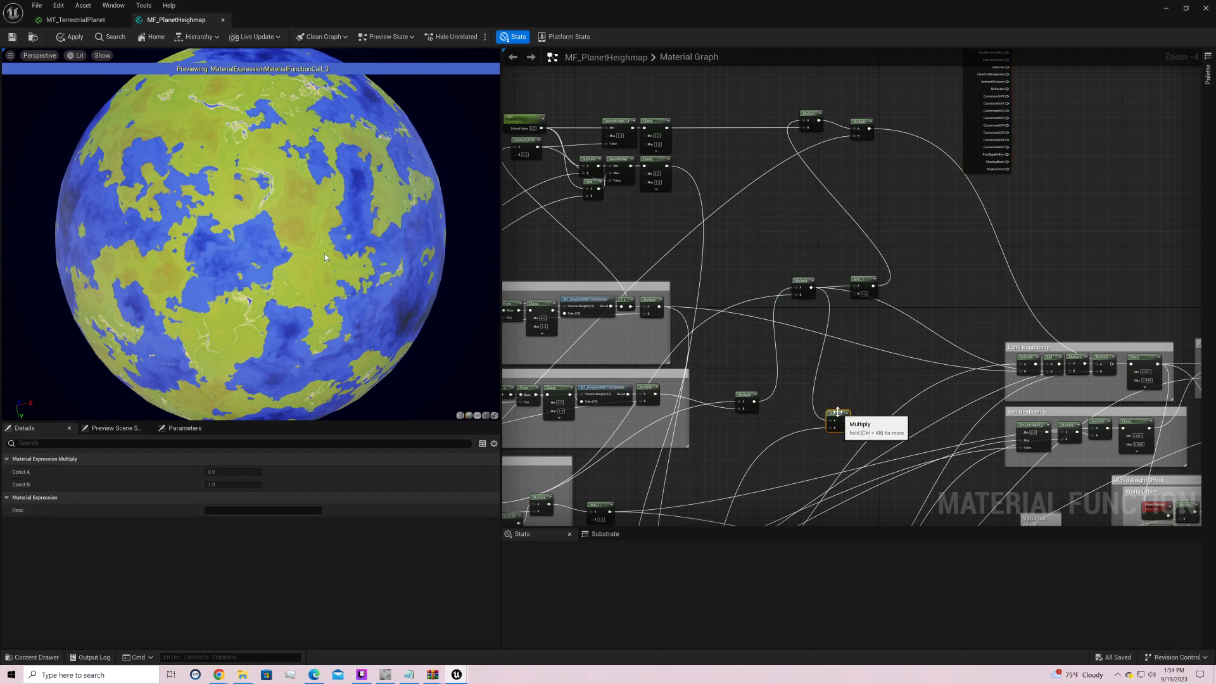
{"action": "scroll", "coordinate": [322, 255], "scroll_direction": "up", "scroll_amount": 5}
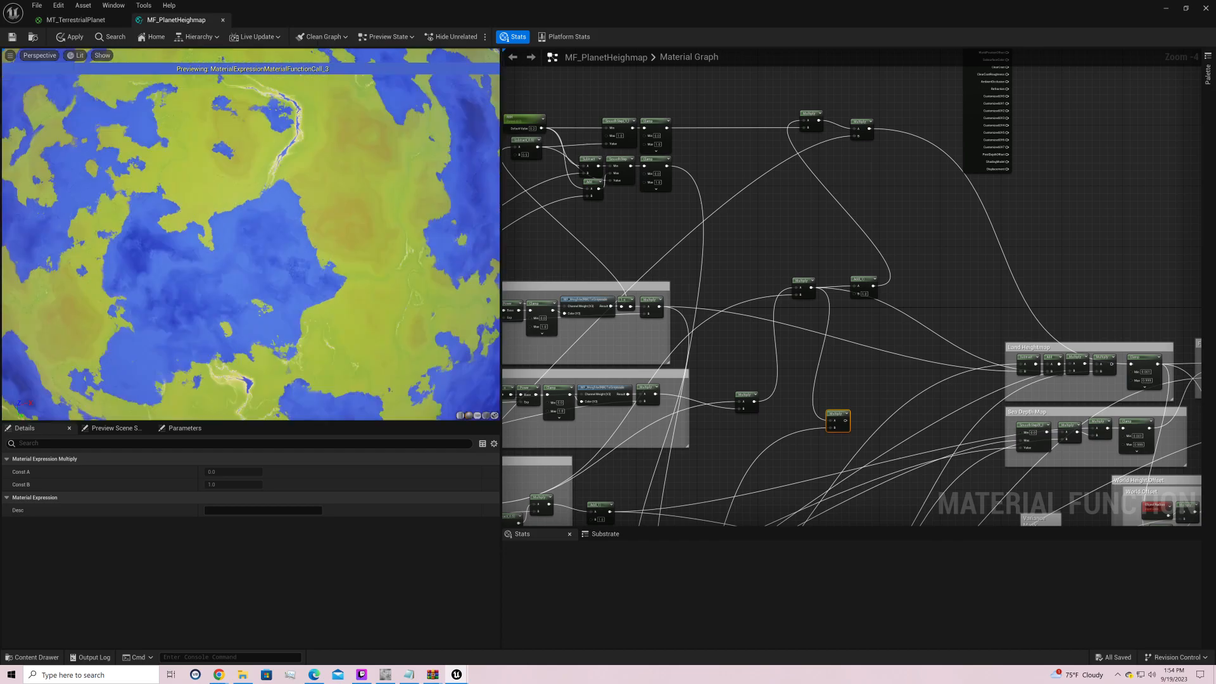
{"action": "scroll", "coordinate": [226, 275], "scroll_direction": "up", "scroll_amount": 3}
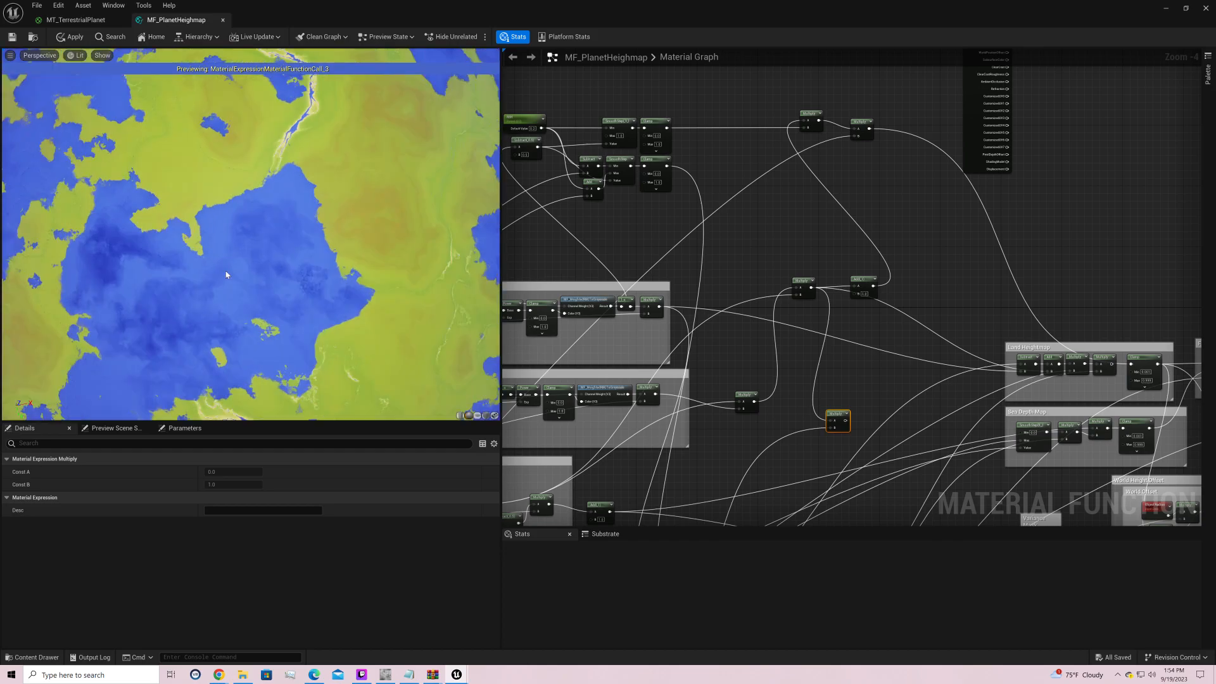
{"action": "scroll", "coordinate": [226, 275], "scroll_direction": "down", "scroll_amount": 6}
Step: Set the Continent Height SmoothStep's Const Max to 1 and wire its output into the Multiply that feeds the Add node
{"action": "right_click_drag", "start_coordinate": [830, 441], "coordinate": [1026, 143]}
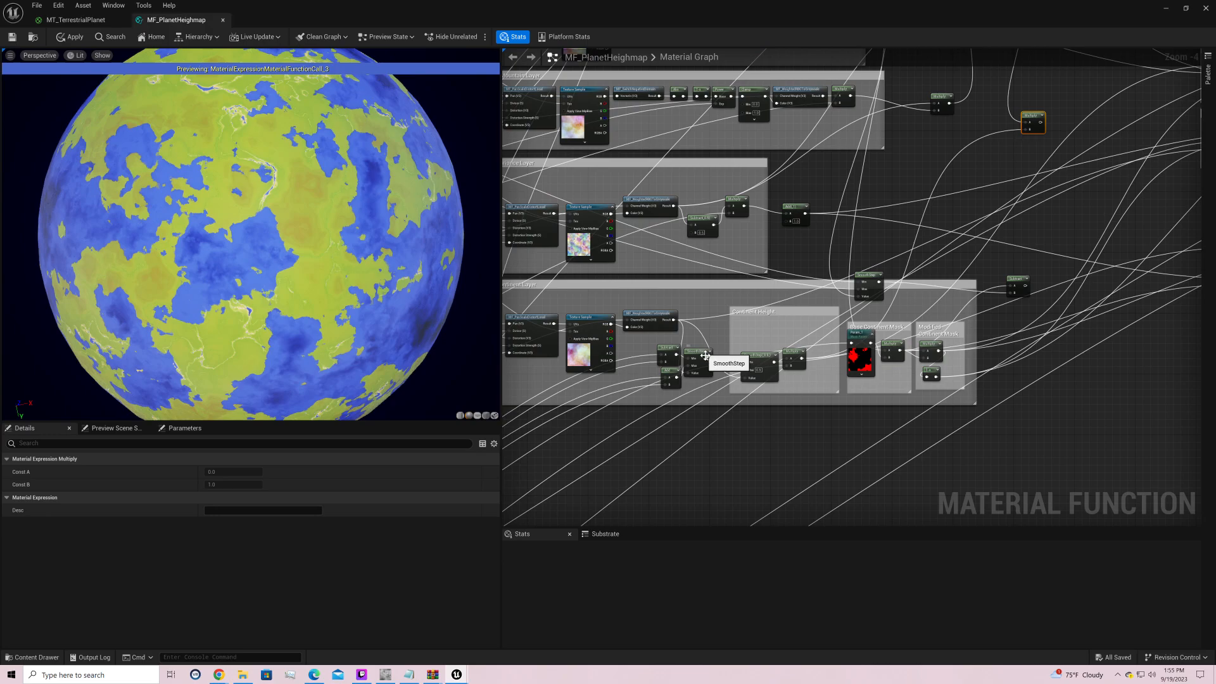
{"action": "left_click", "coordinate": [752, 359]}
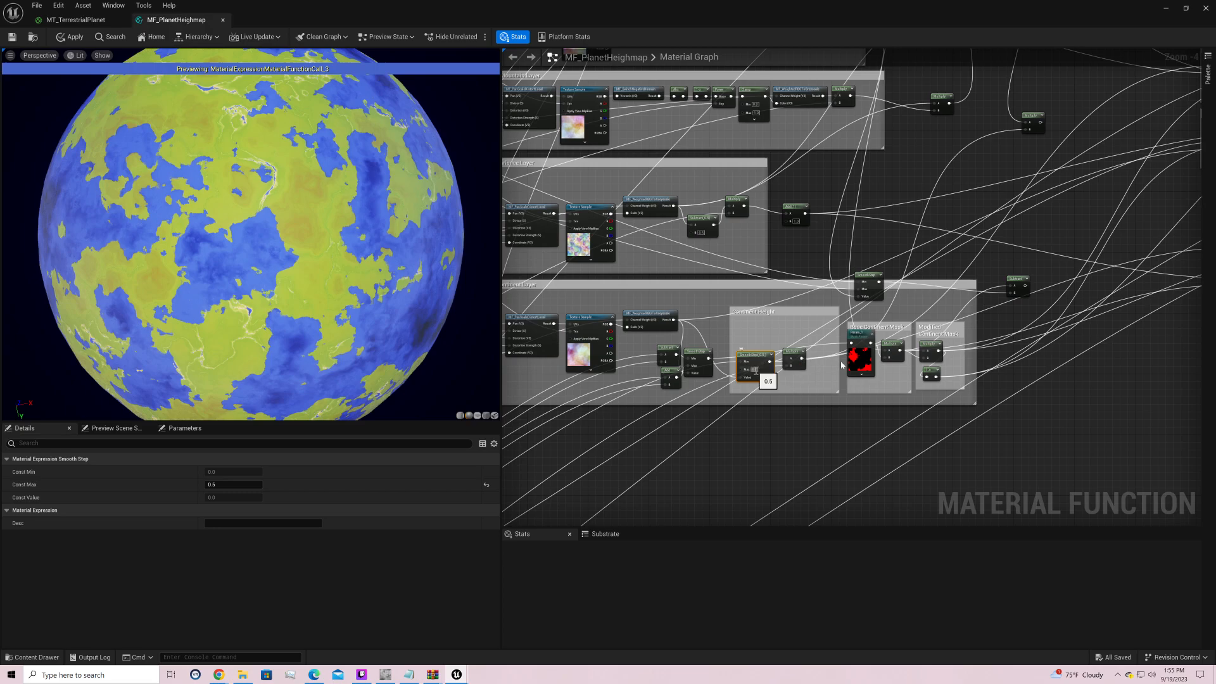
{"action": "left_click", "coordinate": [755, 369]}
{"action": "type", "text": "1"}
{"action": "key", "text": "Return"}
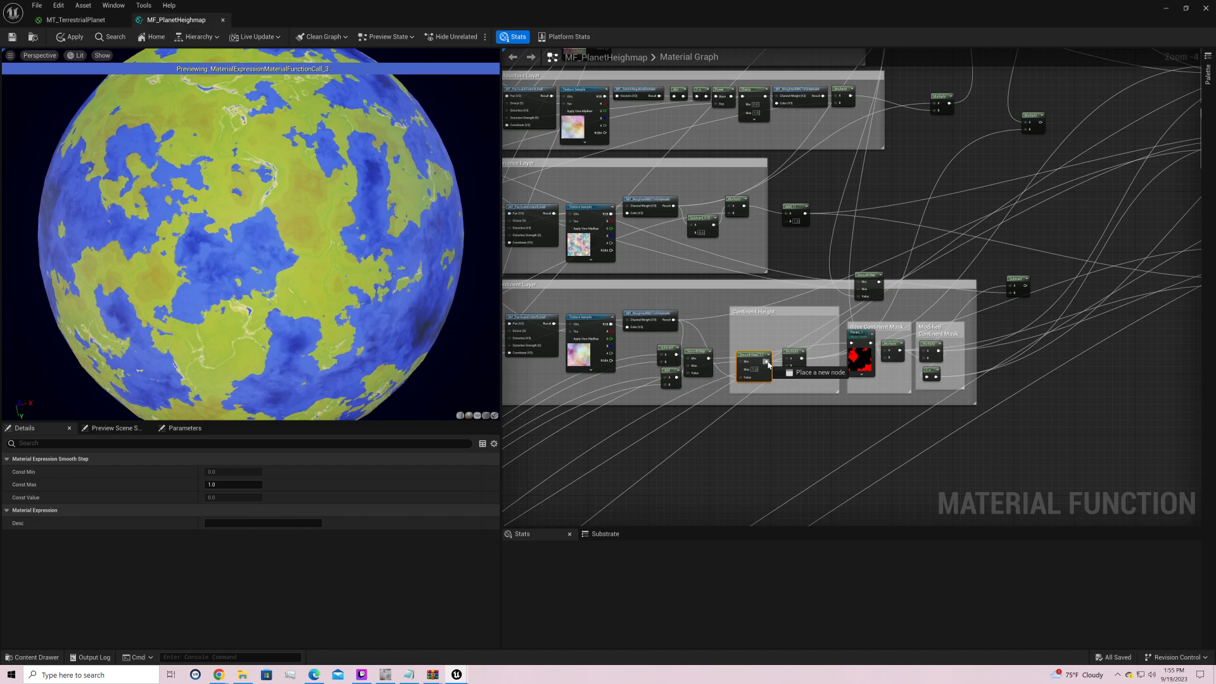
{"action": "left_click_drag", "start_coordinate": [769, 365], "coordinate": [1063, 194]}
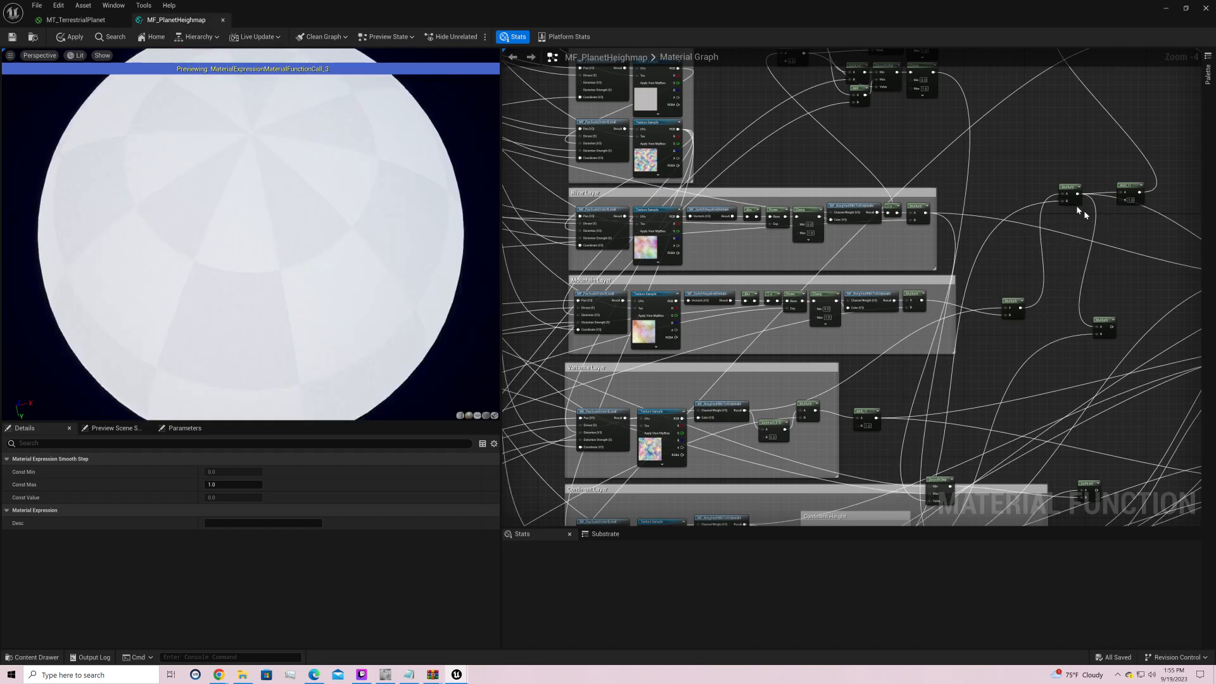
Step: Wire the Multiply output around the Add node into the upper Multiply, and delete the bypassed Add and the unconnected Multiply
{"action": "right_click_drag", "start_coordinate": [1085, 210], "coordinate": [746, 416]}
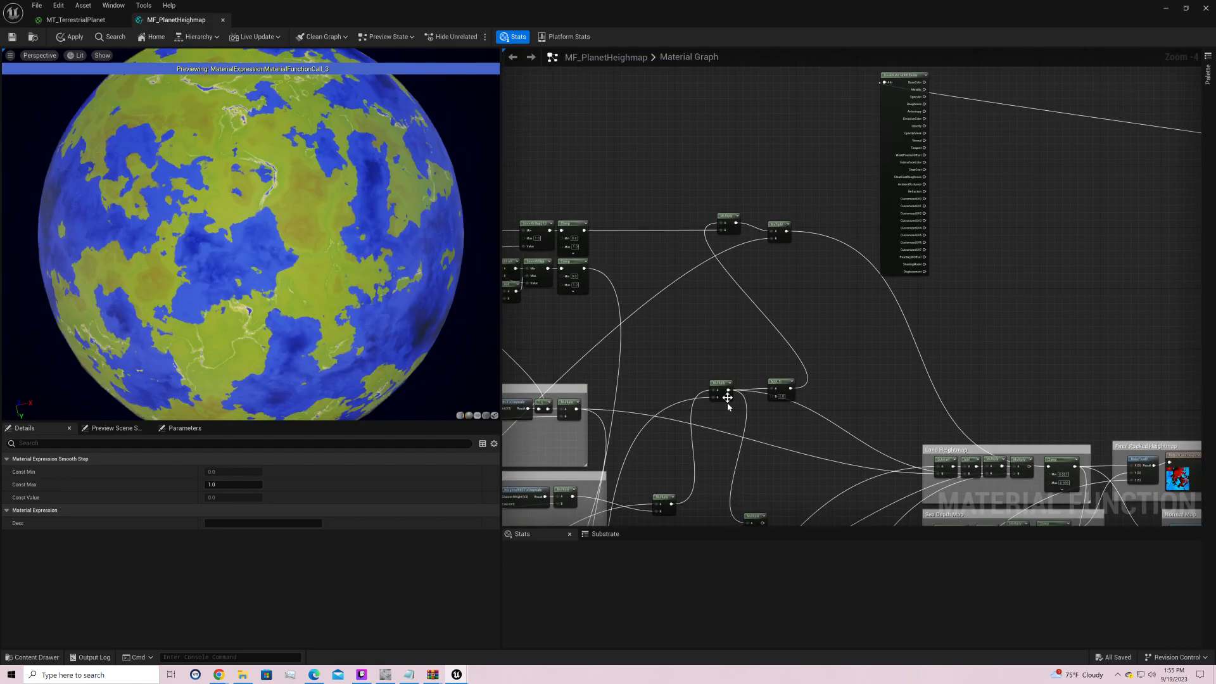
{"action": "left_click_drag", "start_coordinate": [728, 390], "coordinate": [721, 223]}
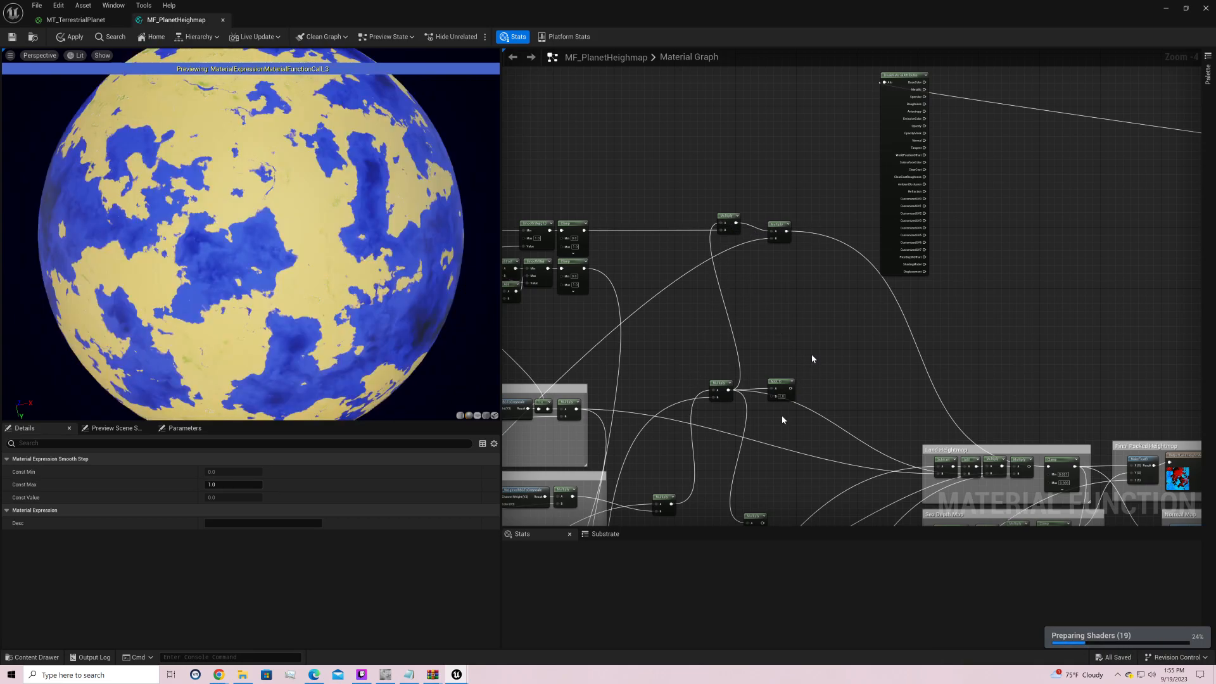
{"action": "left_click_drag", "start_coordinate": [811, 356], "coordinate": [745, 514]}
{"action": "left_click_drag", "start_coordinate": [760, 501], "coordinate": [758, 504]}
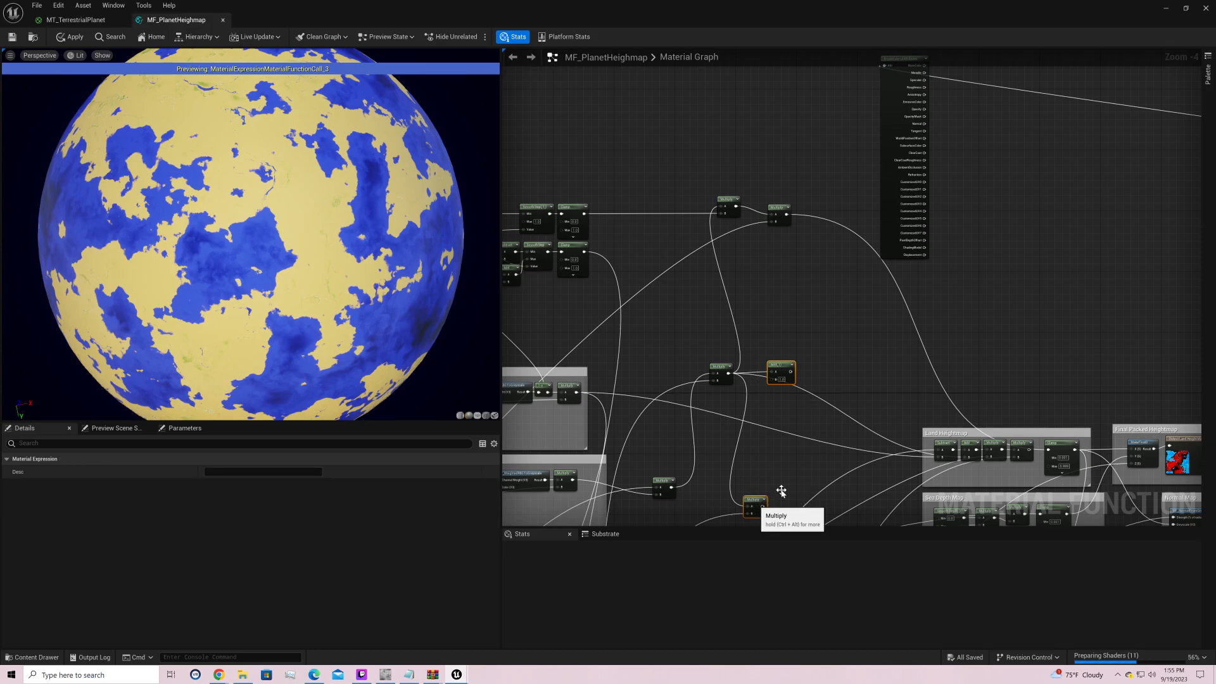
{"action": "left_click", "coordinate": [769, 497]}
Step: Preview the Multiply beside the Mountain Layer and insert an Add node with Const B 1 between it and the next Multiply
{"action": "right_click_drag", "start_coordinate": [739, 488], "coordinate": [899, 337]}
{"action": "right_click", "coordinate": [891, 297]}
{"action": "left_click", "coordinate": [906, 312]}
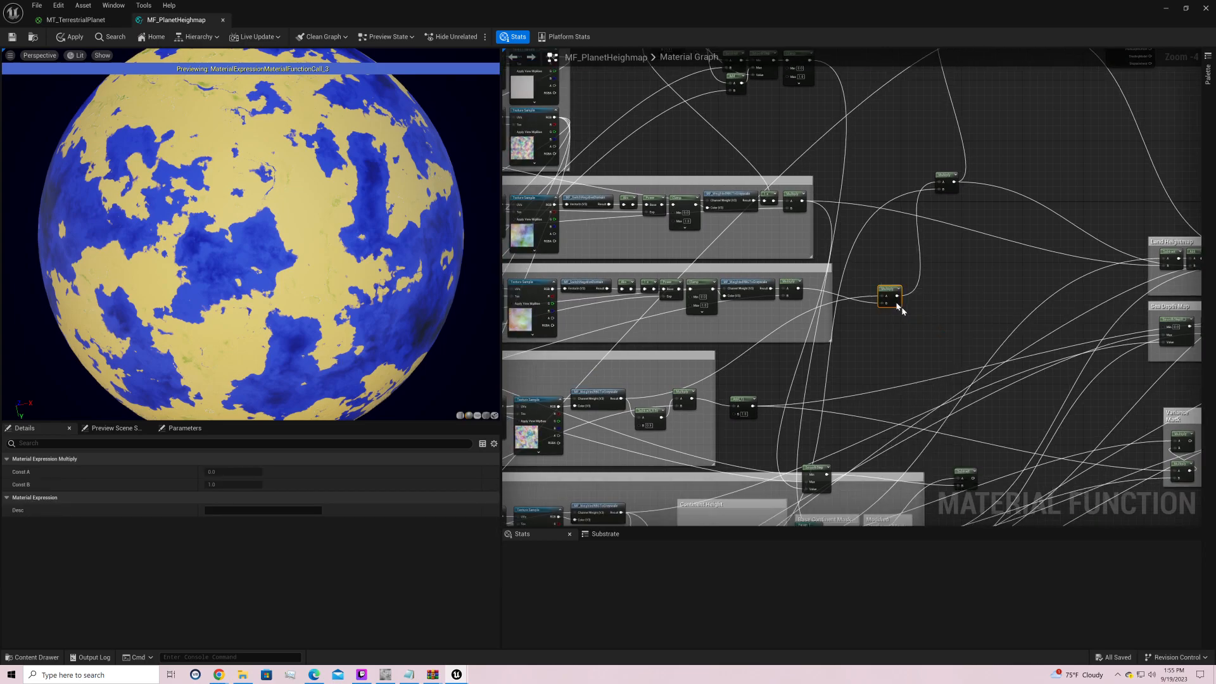
{"action": "left_click_drag", "start_coordinate": [890, 294], "coordinate": [942, 188]}
{"action": "type", "text": "+"}
{"action": "key", "text": "Return"}
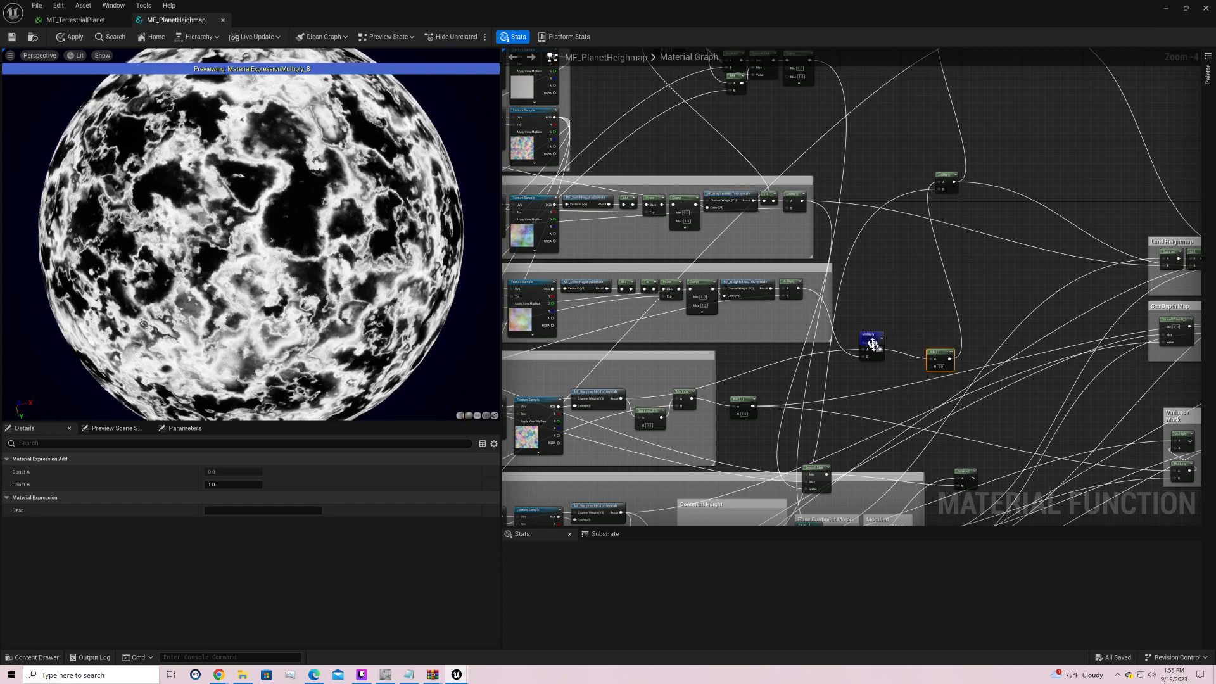
Step: Stop previewing the Multiply node and preview the material attributes node to examine the planet's terrain with the added offset
{"action": "right_click", "coordinate": [872, 343]}
{"action": "left_click", "coordinate": [893, 359]}
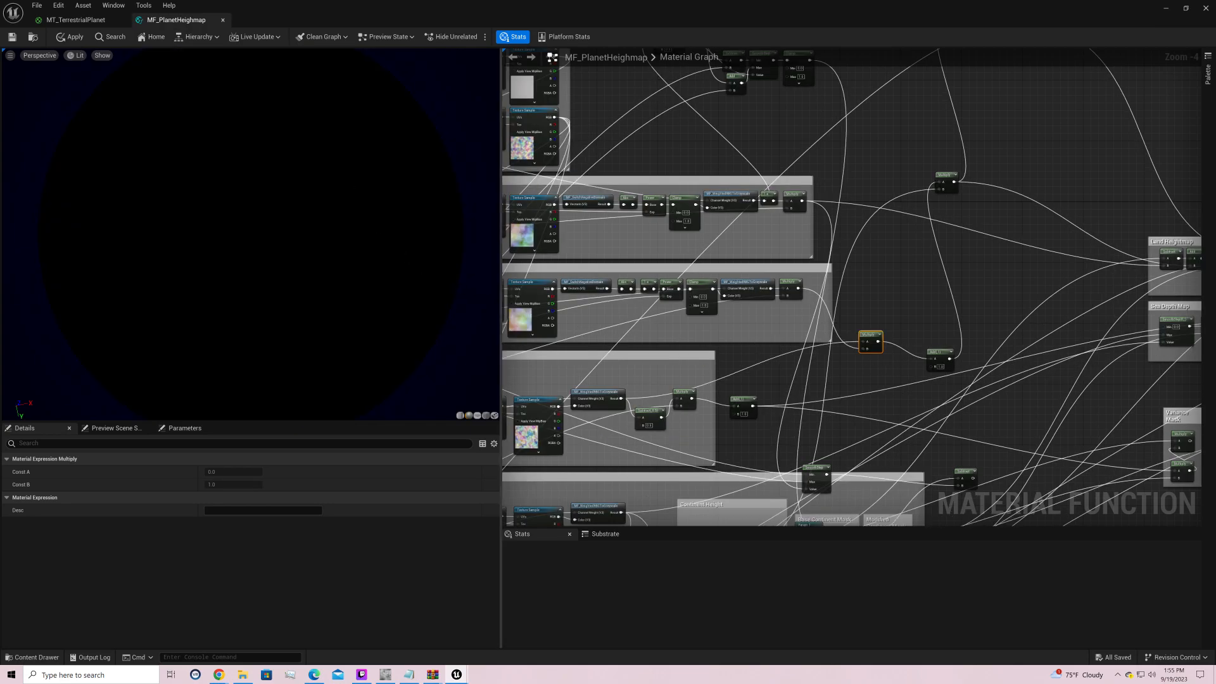
{"action": "left_click_drag", "start_coordinate": [251, 235], "coordinate": [251, 285]}
{"action": "right_click_drag", "start_coordinate": [1061, 134], "coordinate": [866, 477]}
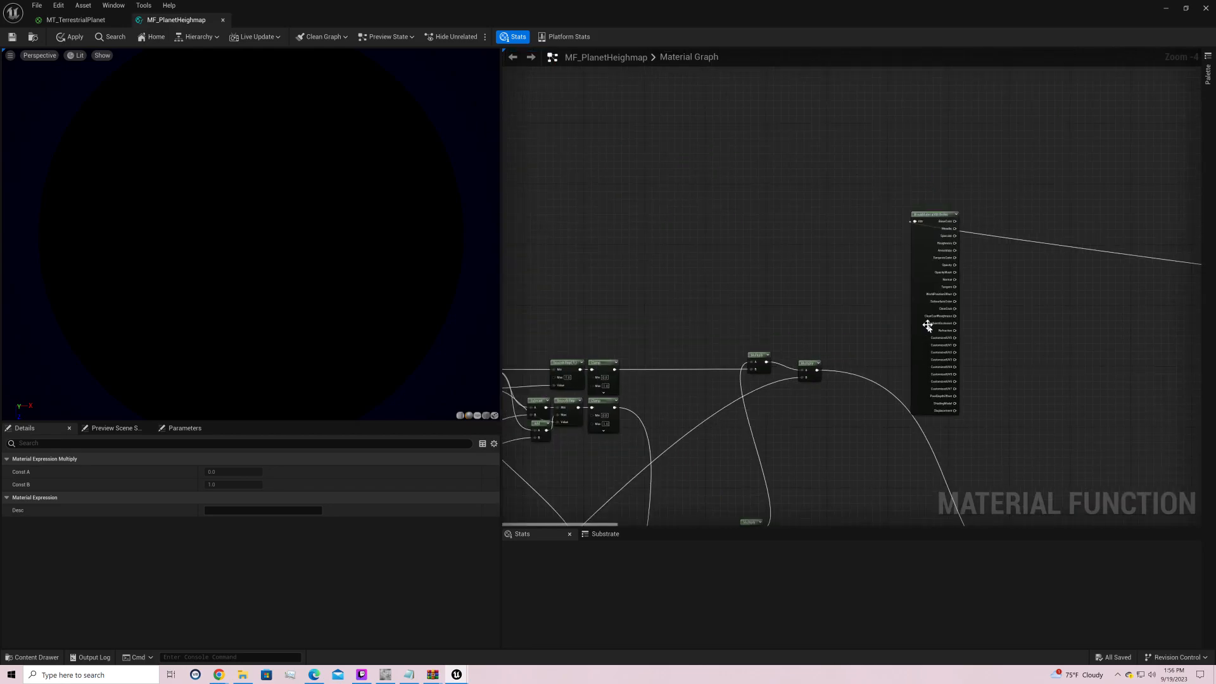
{"action": "right_click", "coordinate": [927, 326]}
{"action": "left_click", "coordinate": [962, 345]}
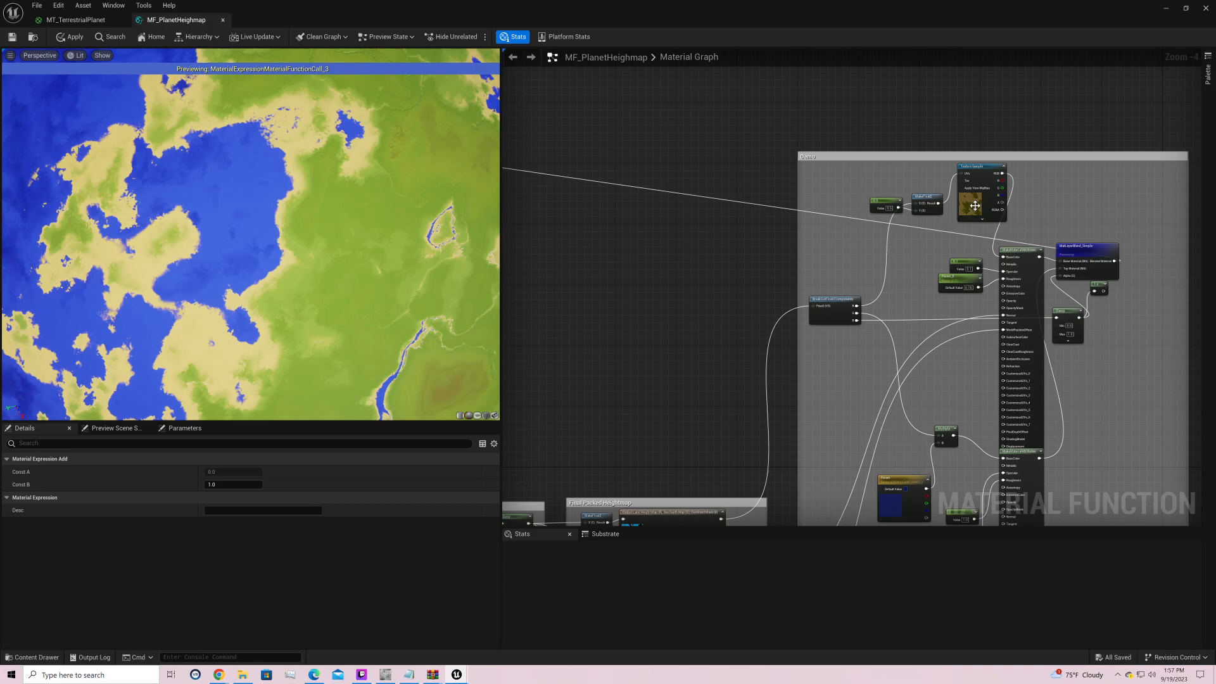
Step: Assign the LandscapeGizmoHeightLookup texture to the land Texture Sample and inspect the elevation colours across the preview globe
{"action": "left_click", "coordinate": [274, 550]}
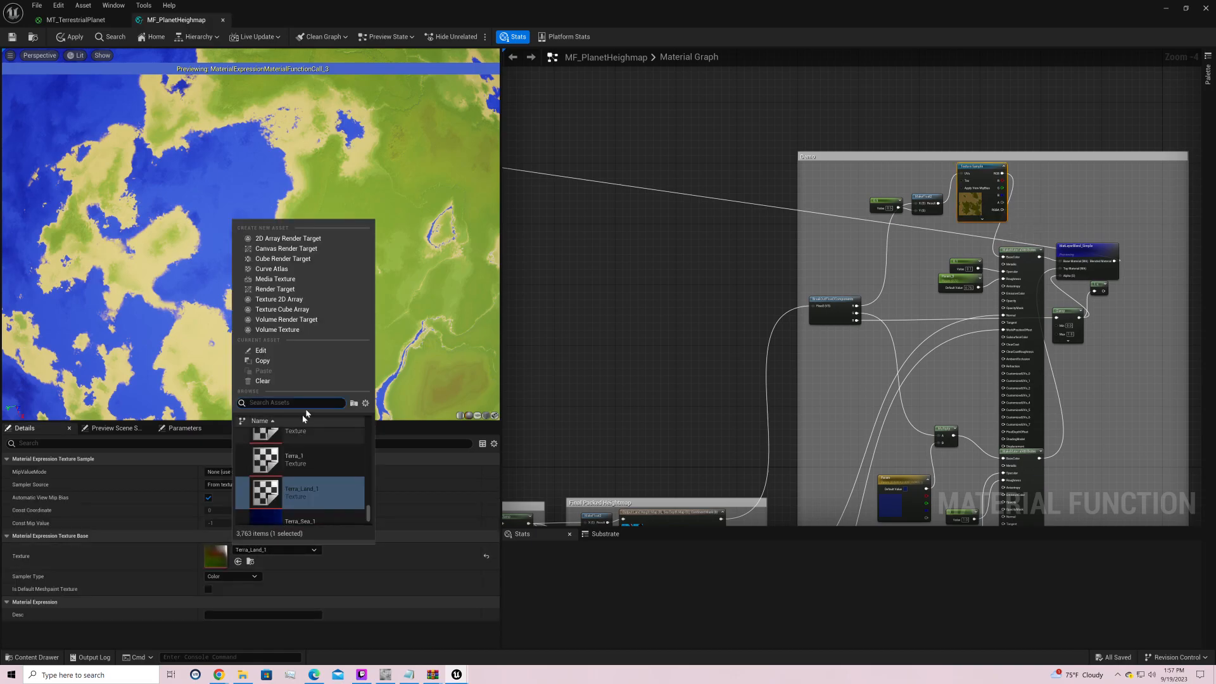
{"action": "type", "text": "height"}
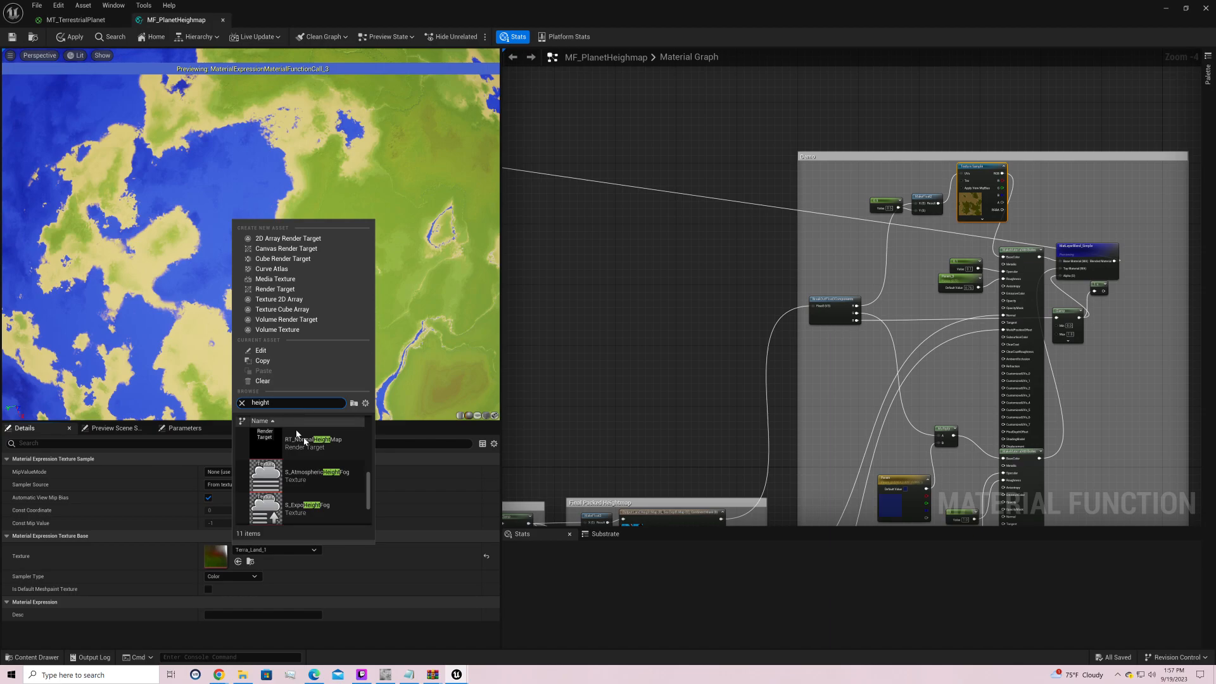
{"action": "scroll", "coordinate": [313, 495], "scroll_direction": "up", "scroll_amount": 3}
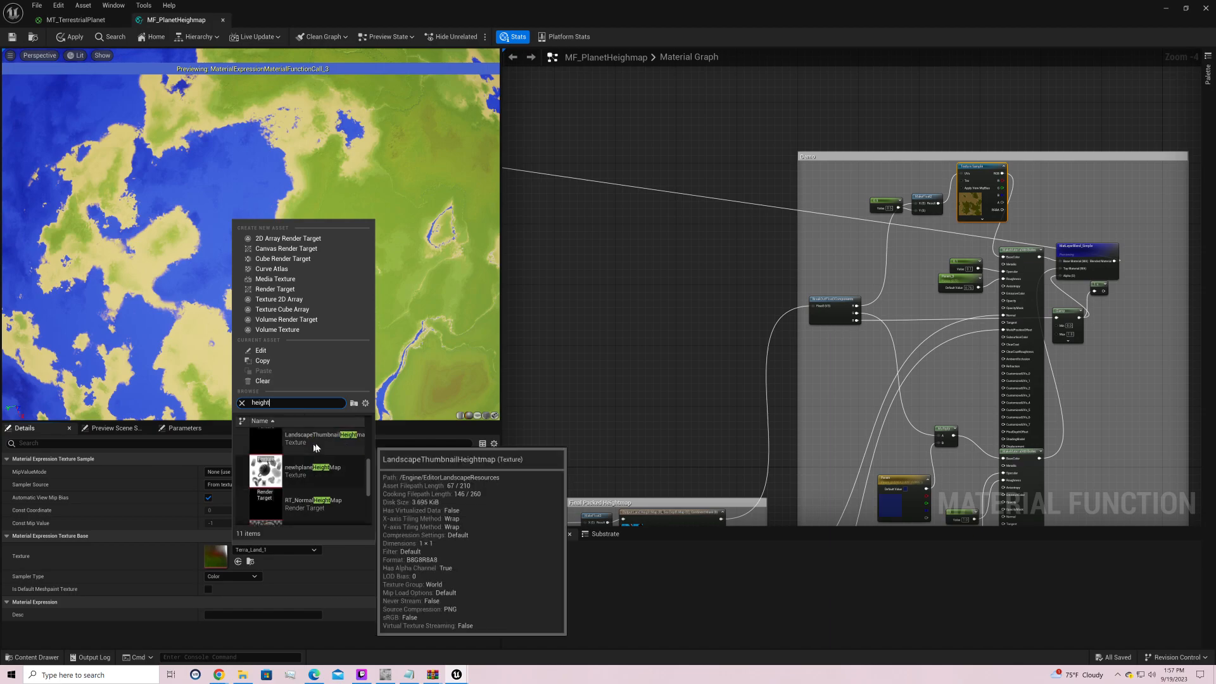
{"action": "scroll", "coordinate": [313, 505], "scroll_direction": "down", "scroll_amount": 1}
{"action": "left_click", "coordinate": [313, 505]}
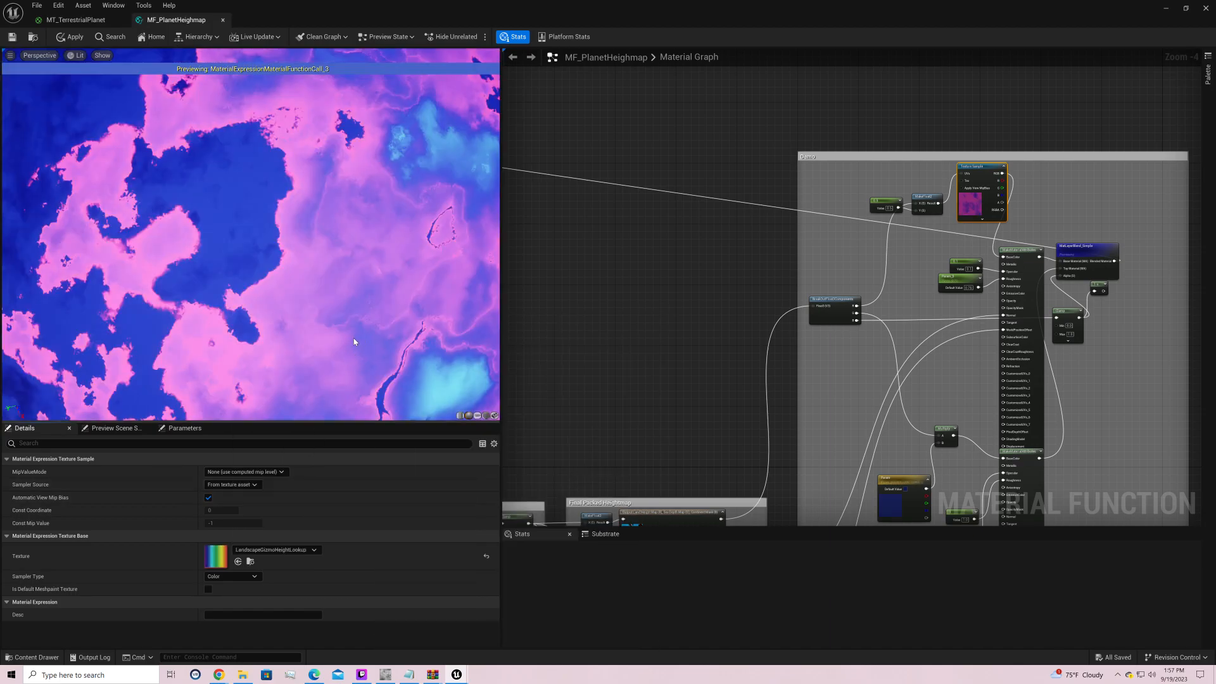
{"action": "scroll", "coordinate": [354, 343], "scroll_direction": "down", "scroll_amount": 3}
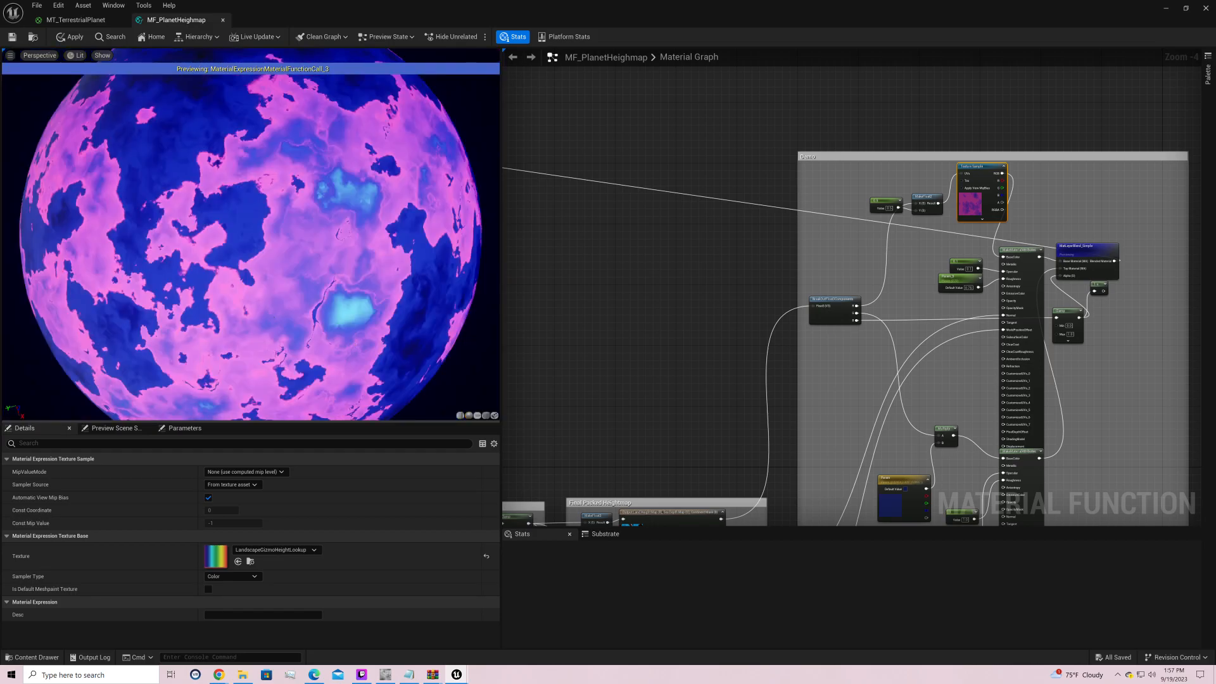
{"action": "left_click_drag", "start_coordinate": [354, 342], "coordinate": [326, 190]}
{"action": "left_click_drag", "start_coordinate": [352, 373], "coordinate": [271, 312]}
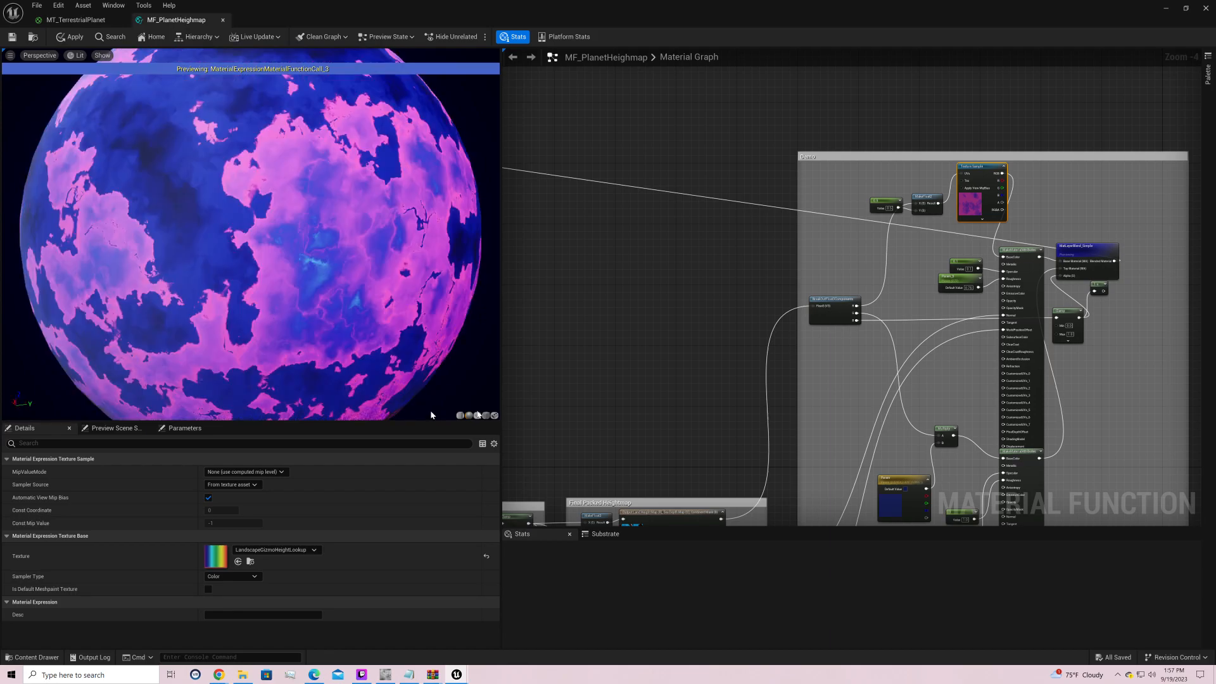
Step: Add a Multiply node fed by the first of the two chained Multiply nodes above the Land Heightmap group
{"action": "right_click_drag", "start_coordinate": [542, 379], "coordinate": [1029, 209]}
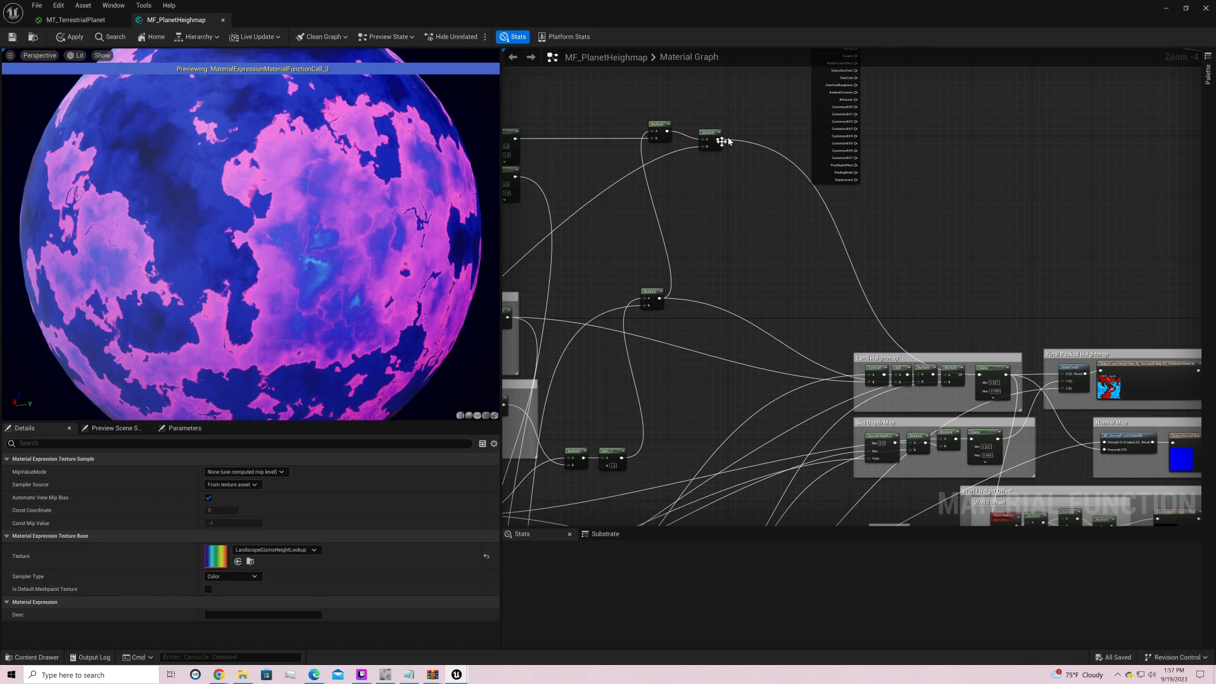
{"action": "right_click_drag", "start_coordinate": [864, 300], "coordinate": [1016, 339]}
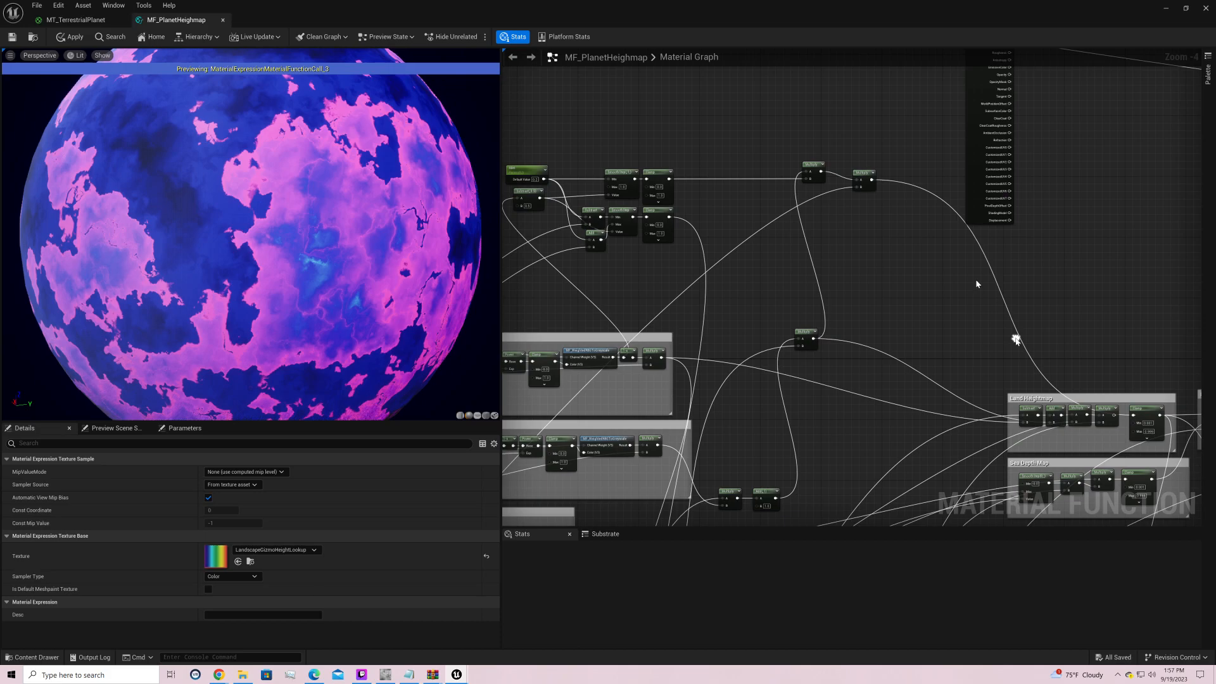
{"action": "left_click_drag", "start_coordinate": [821, 172], "coordinate": [887, 247]}
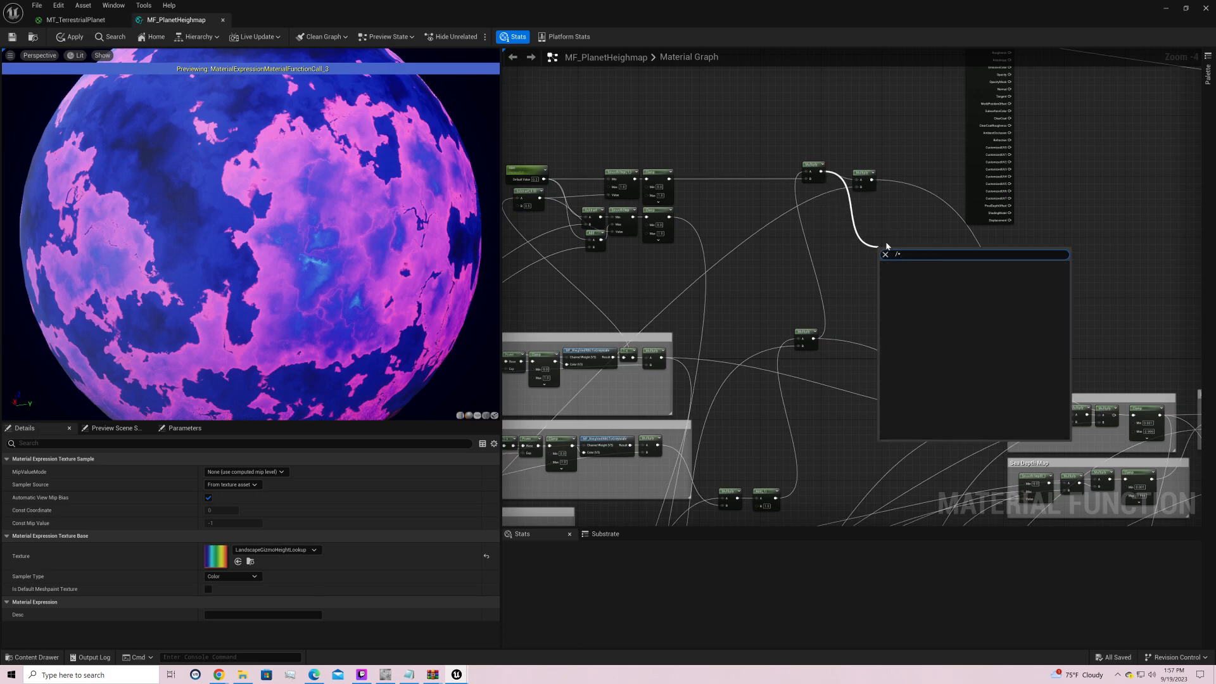
{"action": "type", "text": "*"}
{"action": "key", "text": "Return"}
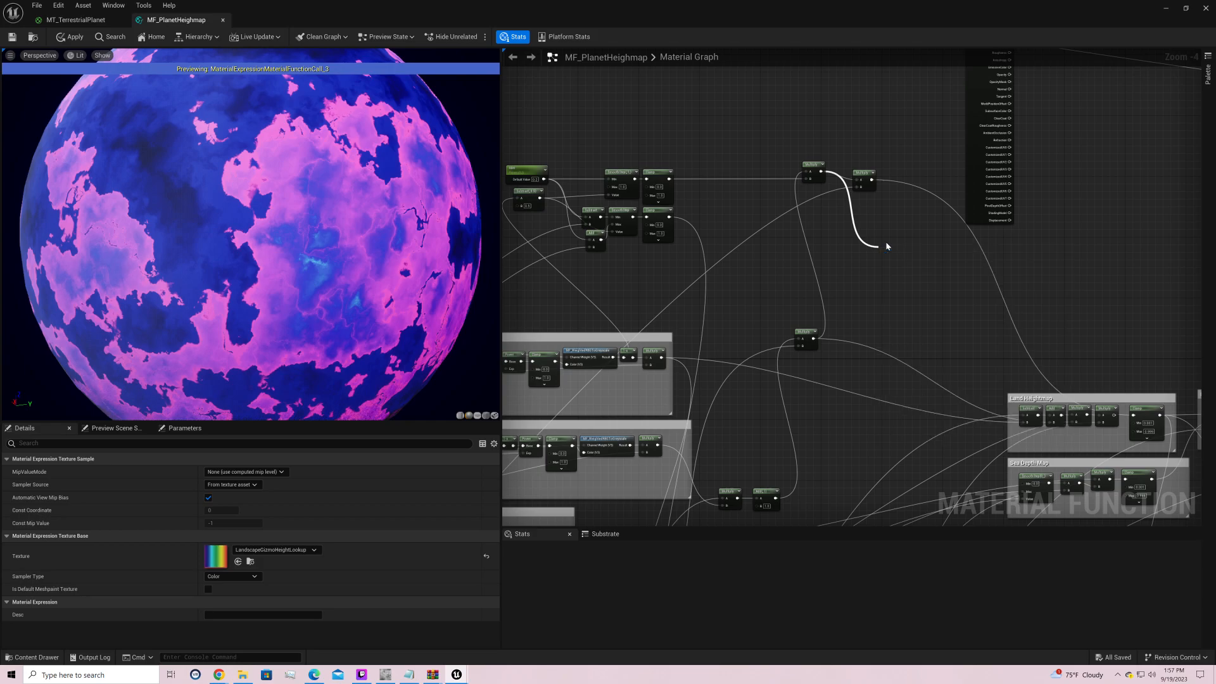
Step: Feed the new Multiply's B input with a scalar parameter defaulting to 4 and wire its output into the Land Heightmap group
{"action": "left_click_drag", "start_coordinate": [887, 265], "coordinate": [832, 271]}
{"action": "type", "text": "scalar"}
{"action": "key", "text": "Return"}
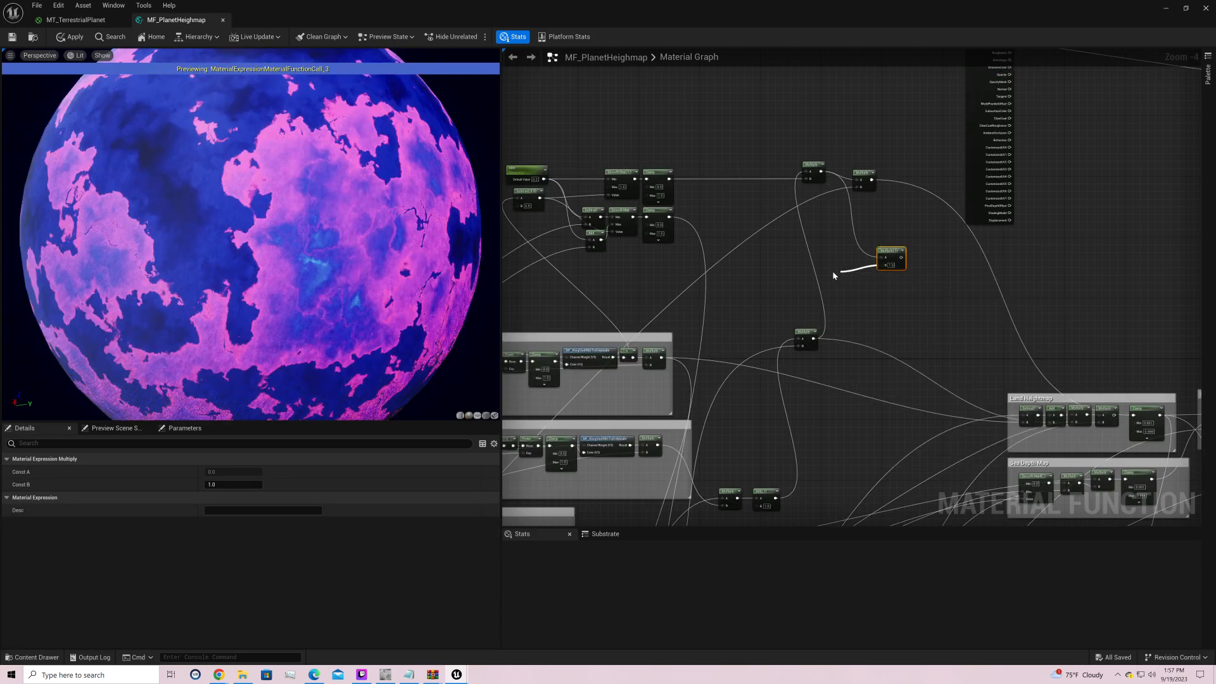
{"action": "left_click", "coordinate": [871, 288]}
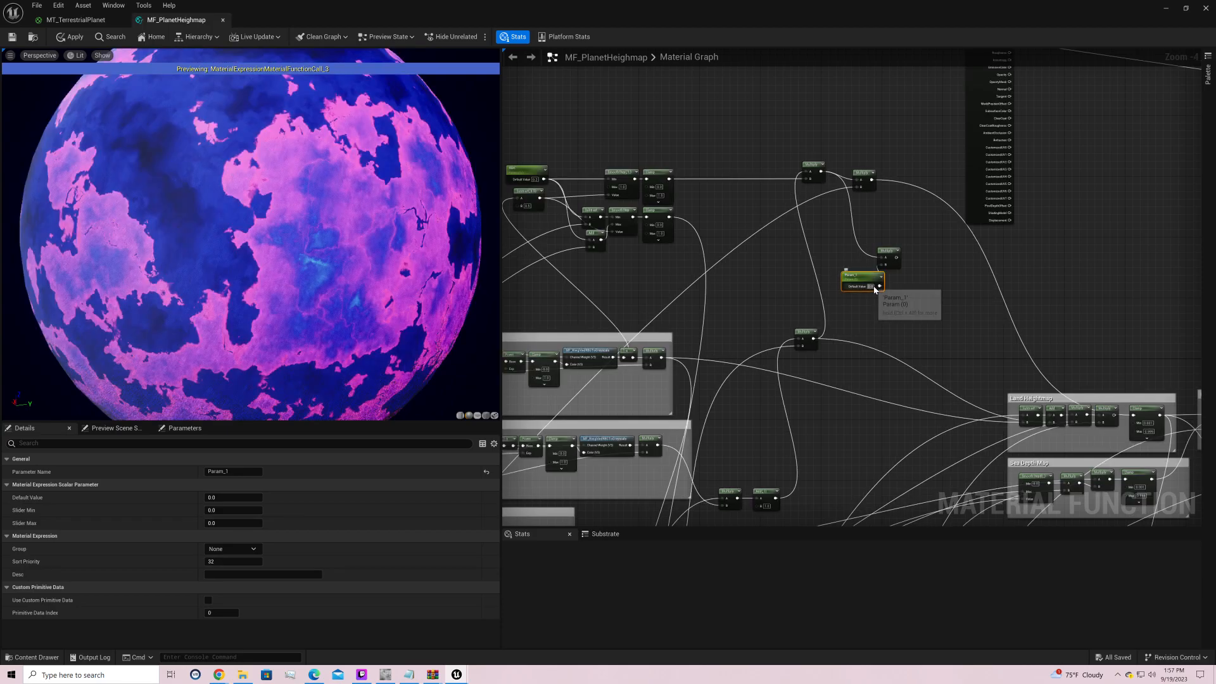
{"action": "type", "text": "4"}
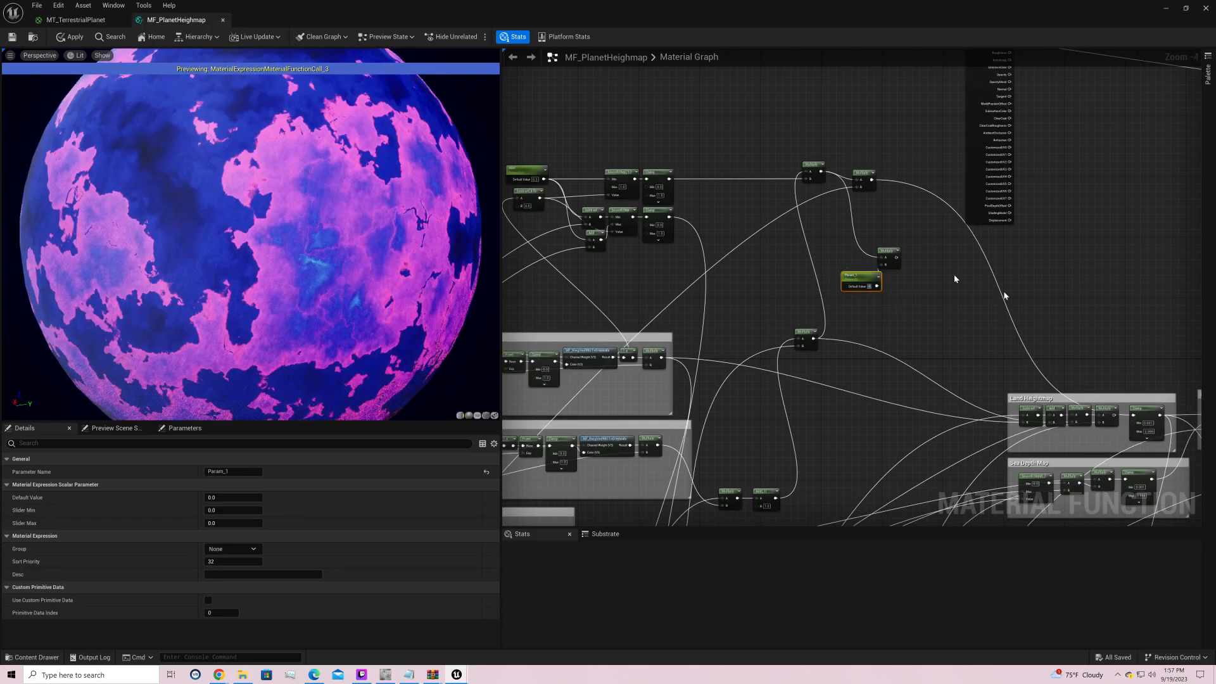
{"action": "left_click", "coordinate": [954, 275]}
{"action": "mouse_move", "coordinate": [896, 257]}
{"action": "left_mouse_down"}
{"action": "mouse_move", "coordinate": [1125, 419]}
{"action": "mouse_move", "coordinate": [1150, 418]}
{"action": "mouse_move", "coordinate": [1068, 492]}
{"action": "left_mouse_up"}
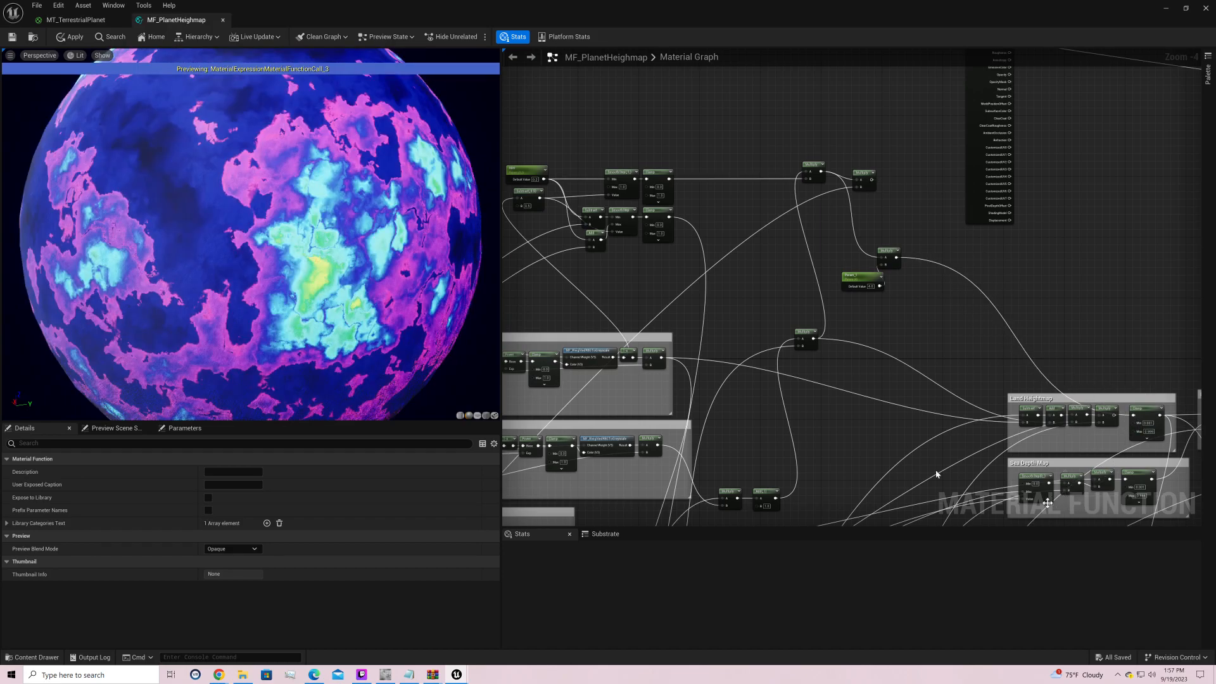
{"action": "left_click_drag", "start_coordinate": [410, 297], "coordinate": [190, 317]}
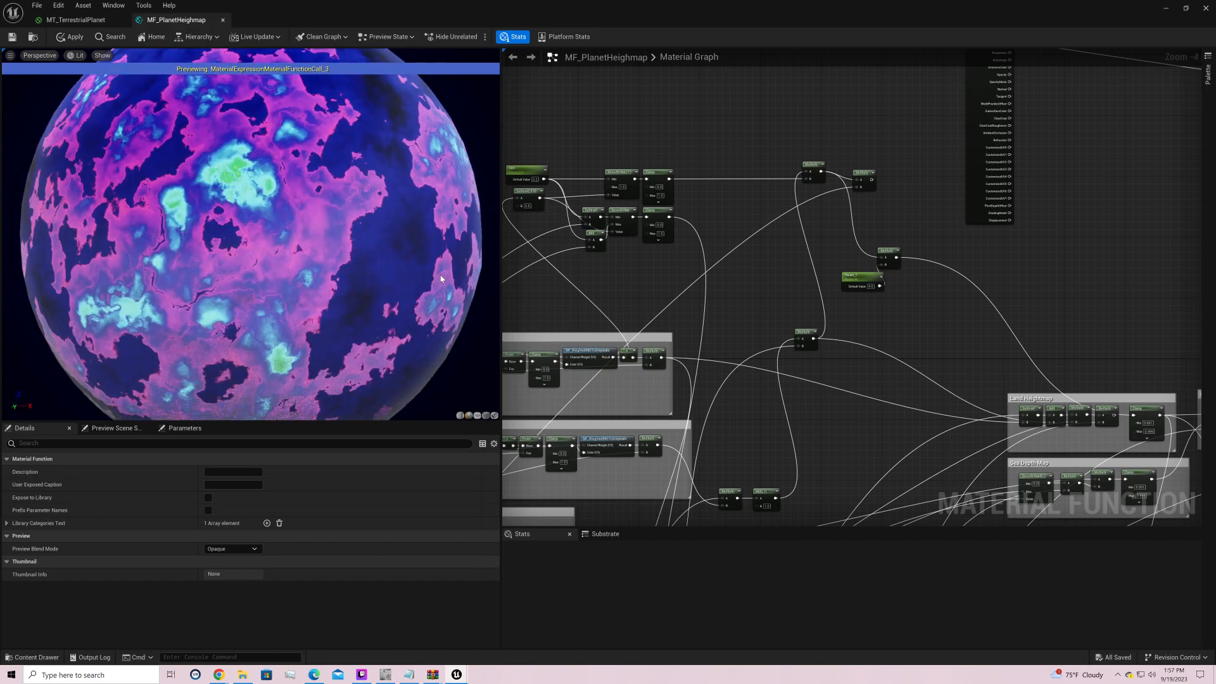
Step: Try two stronger default values for the new height multiplier parameter and inspect the elevation on the globe
{"action": "left_click", "coordinate": [871, 286]}
{"action": "type", "text": "0.5"}
{"action": "key", "text": "Return"}
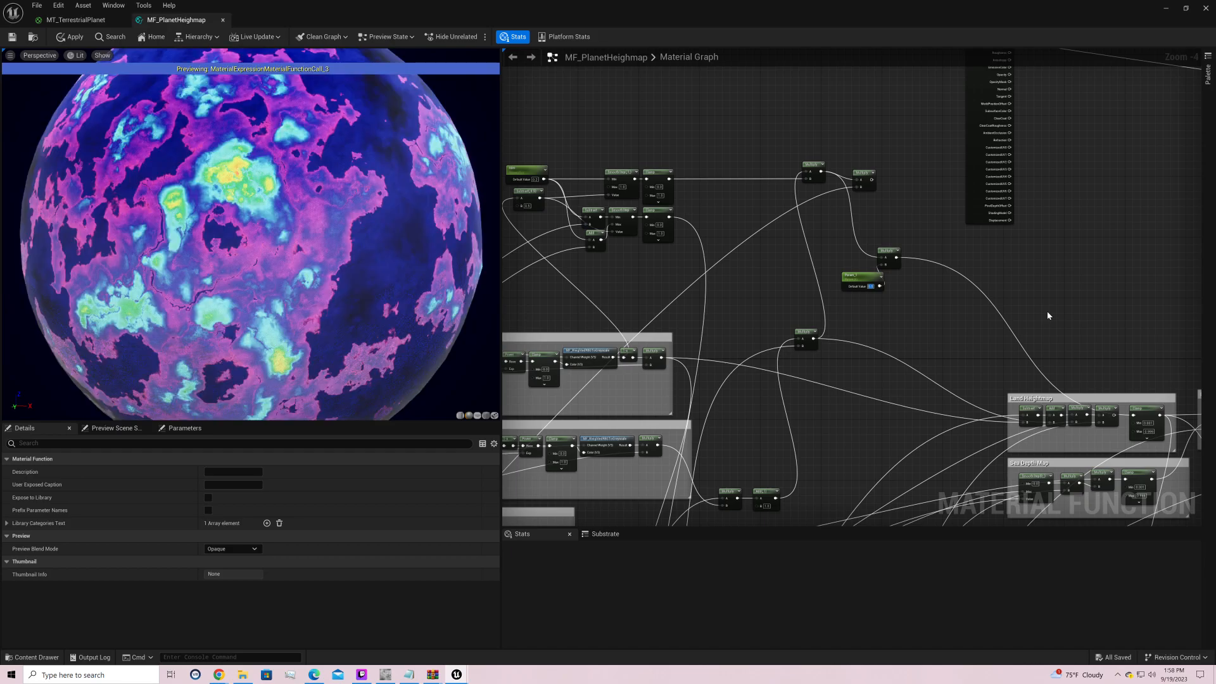
{"action": "type", "text": "1"}
{"action": "key", "text": "Return"}
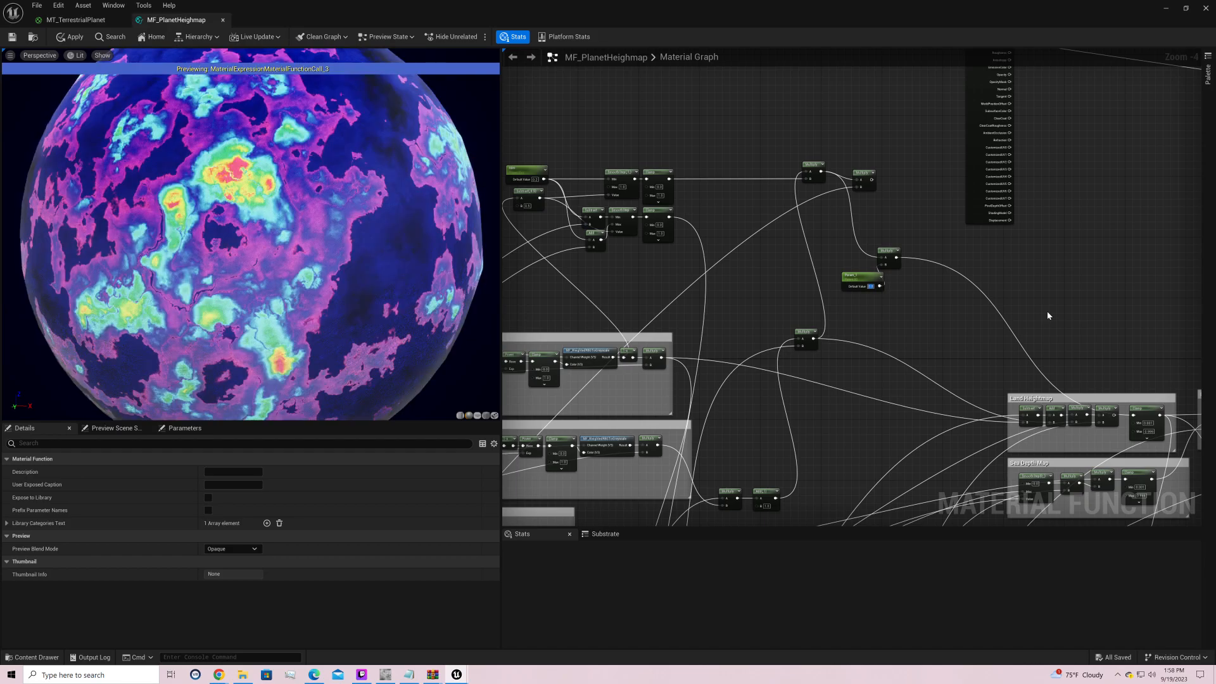
{"action": "left_click", "coordinate": [984, 183]}
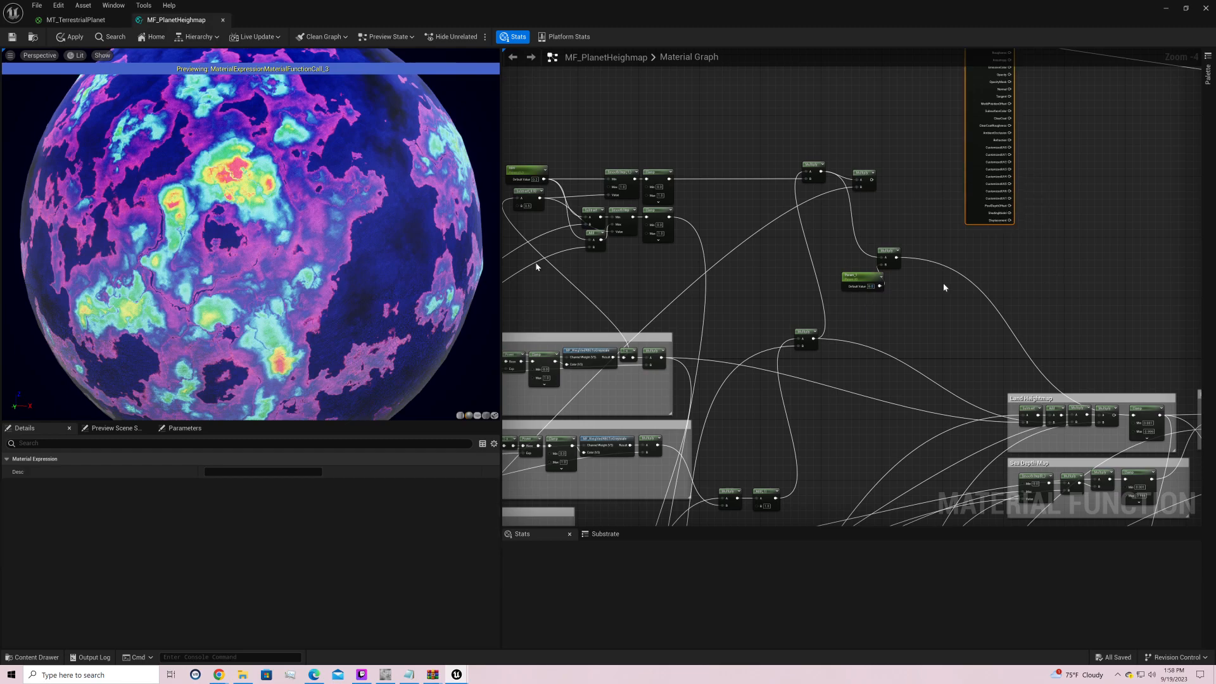
{"action": "left_click_drag", "start_coordinate": [317, 241], "coordinate": [381, 272]}
{"action": "left_click_drag", "start_coordinate": [355, 209], "coordinate": [304, 329]}
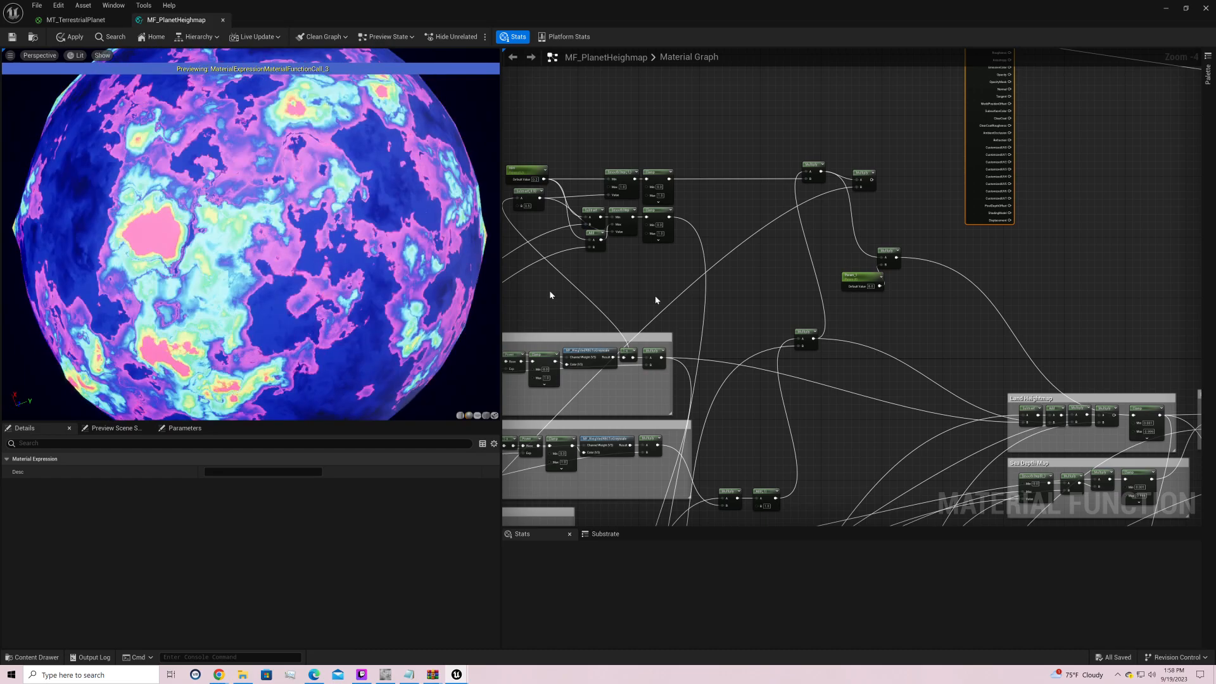
Step: Set the height multiplier parameter's default value to 4 and review the other sides of the planet
{"action": "left_click", "coordinate": [870, 287]}
{"action": "type", "text": "4"}
{"action": "key", "text": "Return"}
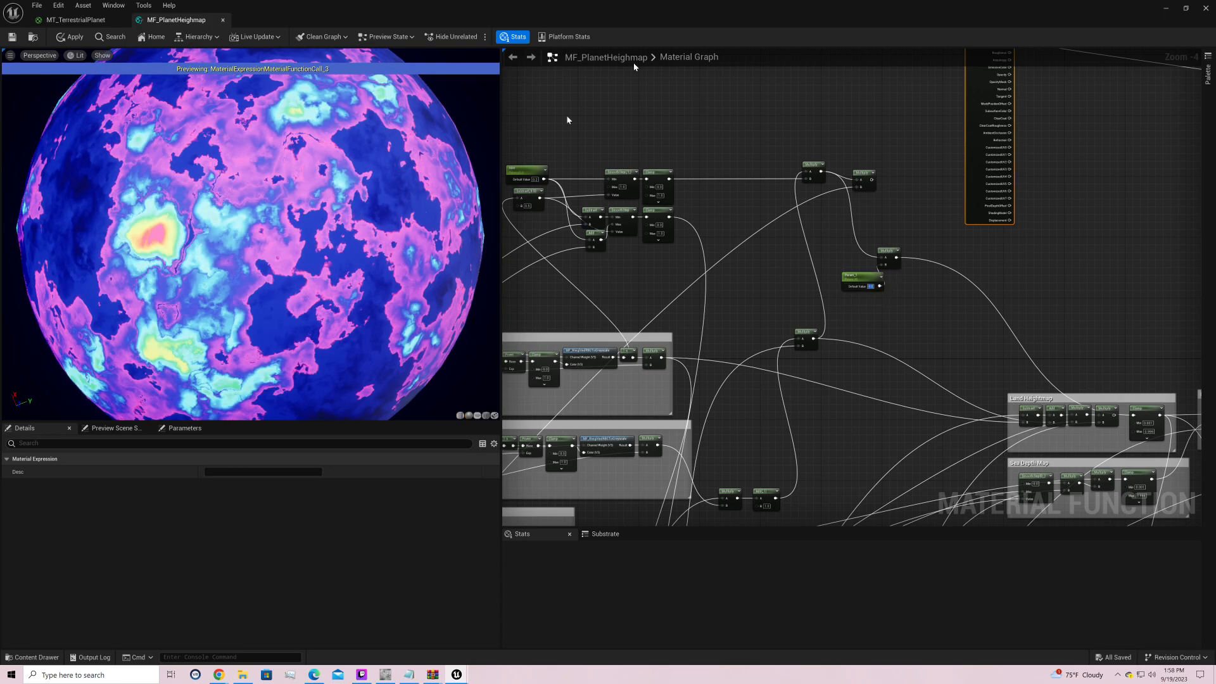
{"action": "left_click_drag", "start_coordinate": [456, 202], "coordinate": [522, 152]}
{"action": "left_click_drag", "start_coordinate": [250, 235], "coordinate": [494, 222]}
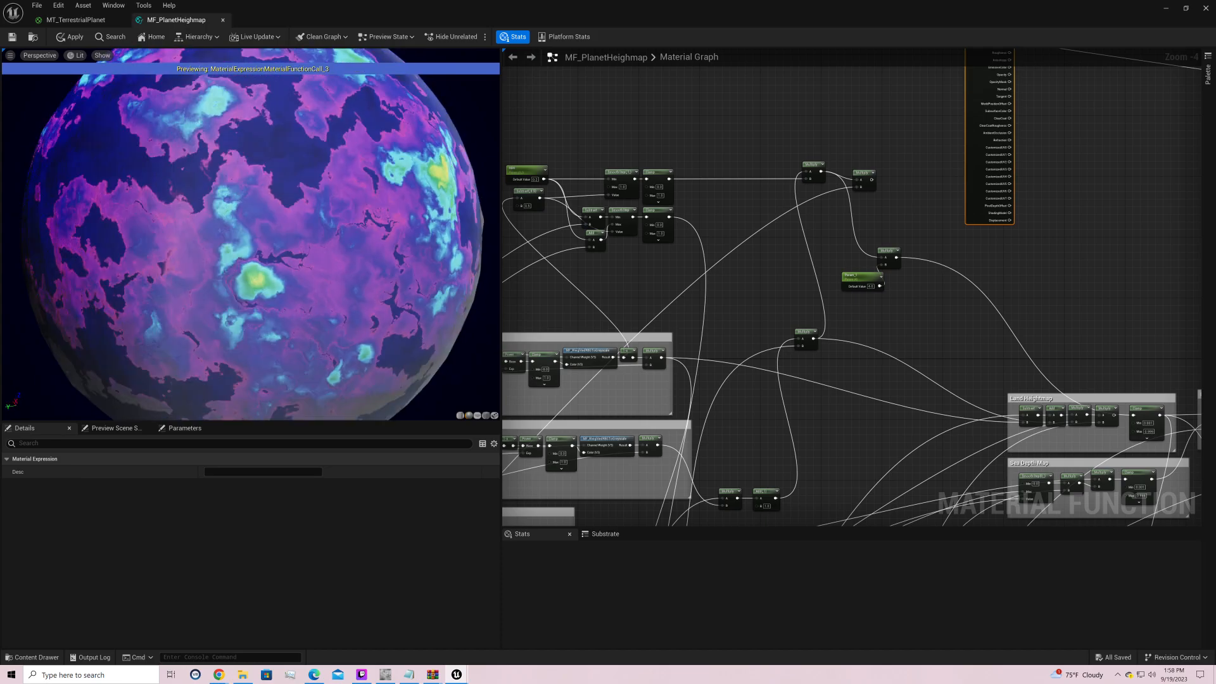
{"action": "left_click_drag", "start_coordinate": [250, 235], "coordinate": [406, 232]}
Step: Assign the Terra_Land_1 texture to the land Texture Sample and review the terrain colours around the globe
{"action": "right_click_drag", "start_coordinate": [1040, 333], "coordinate": [504, 494]}
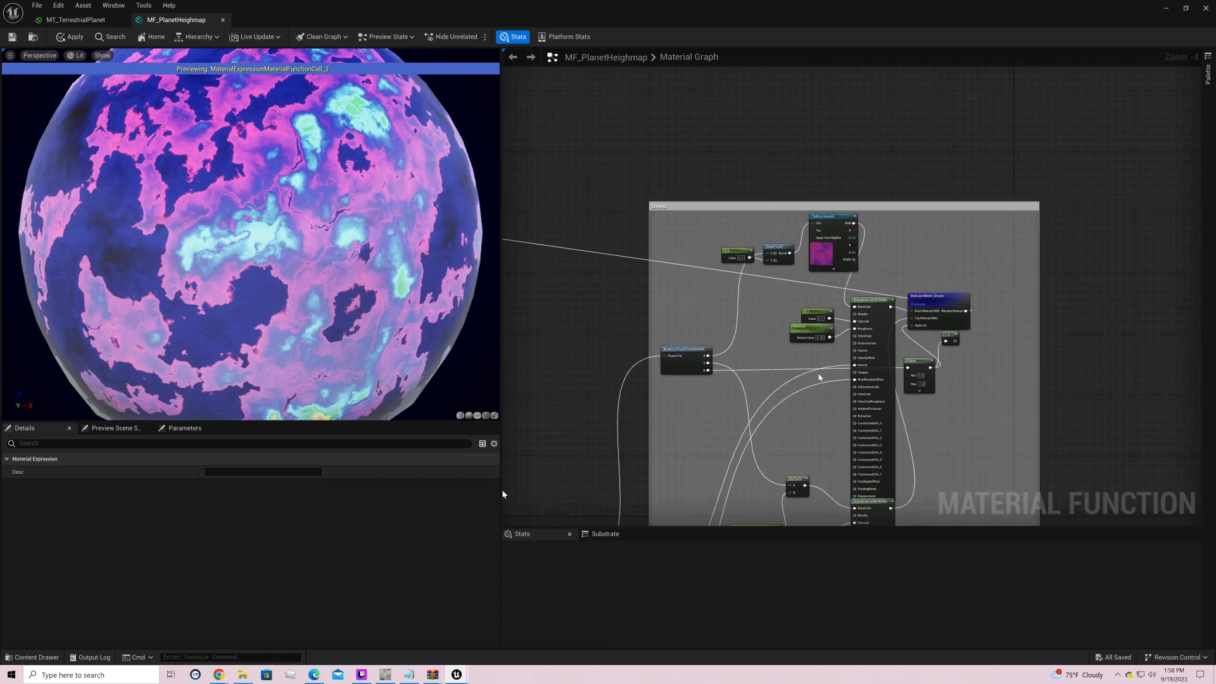
{"action": "left_click", "coordinate": [830, 228]}
{"action": "left_click", "coordinate": [293, 550]}
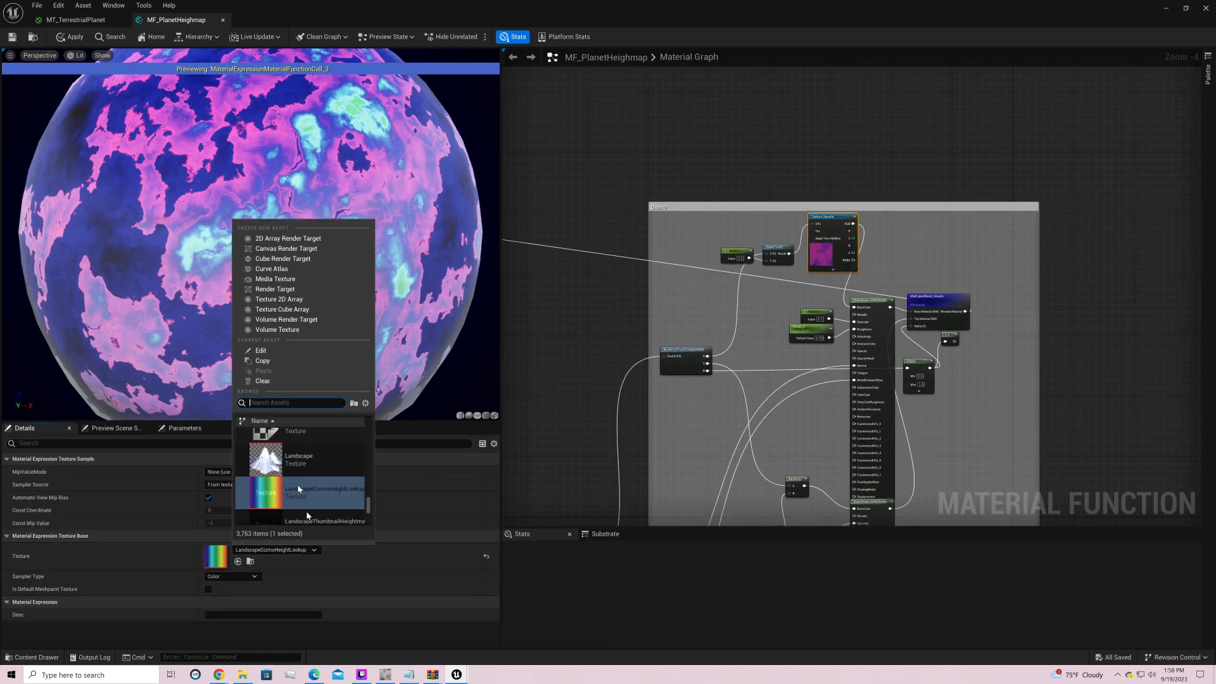
{"action": "type", "text": "ter"}
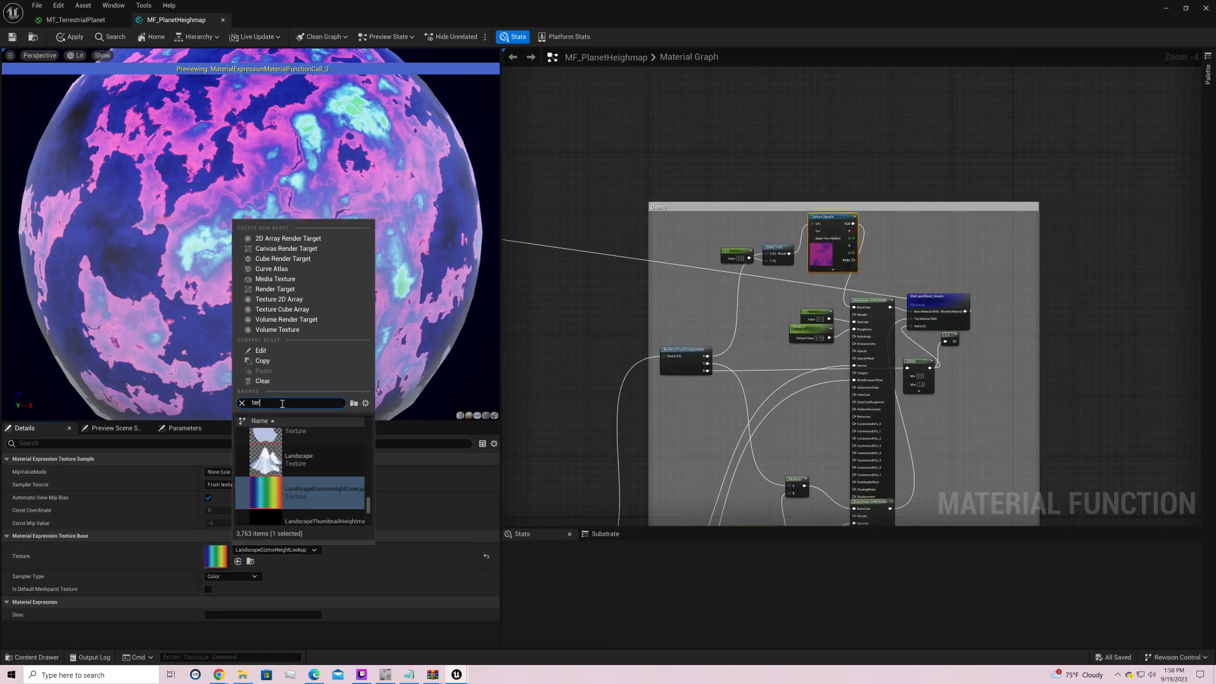
{"action": "type", "text": "ra"}
{"action": "left_click", "coordinate": [307, 506]}
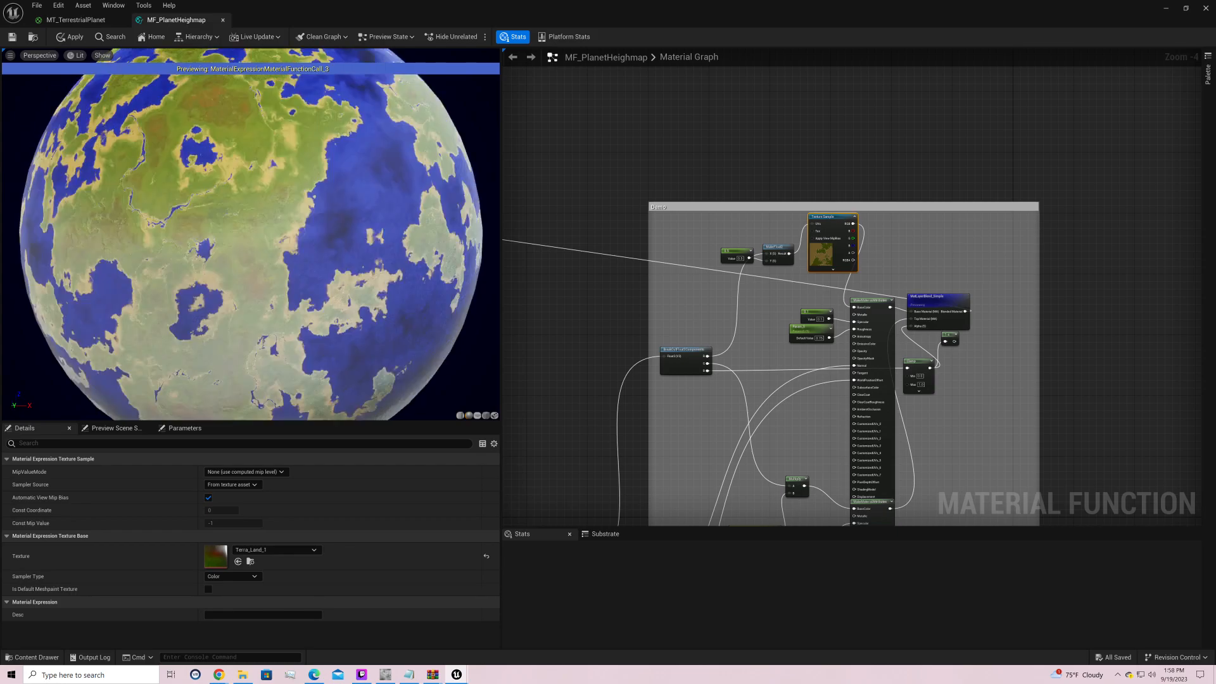
{"action": "left_click_drag", "start_coordinate": [251, 247], "coordinate": [365, 247]}
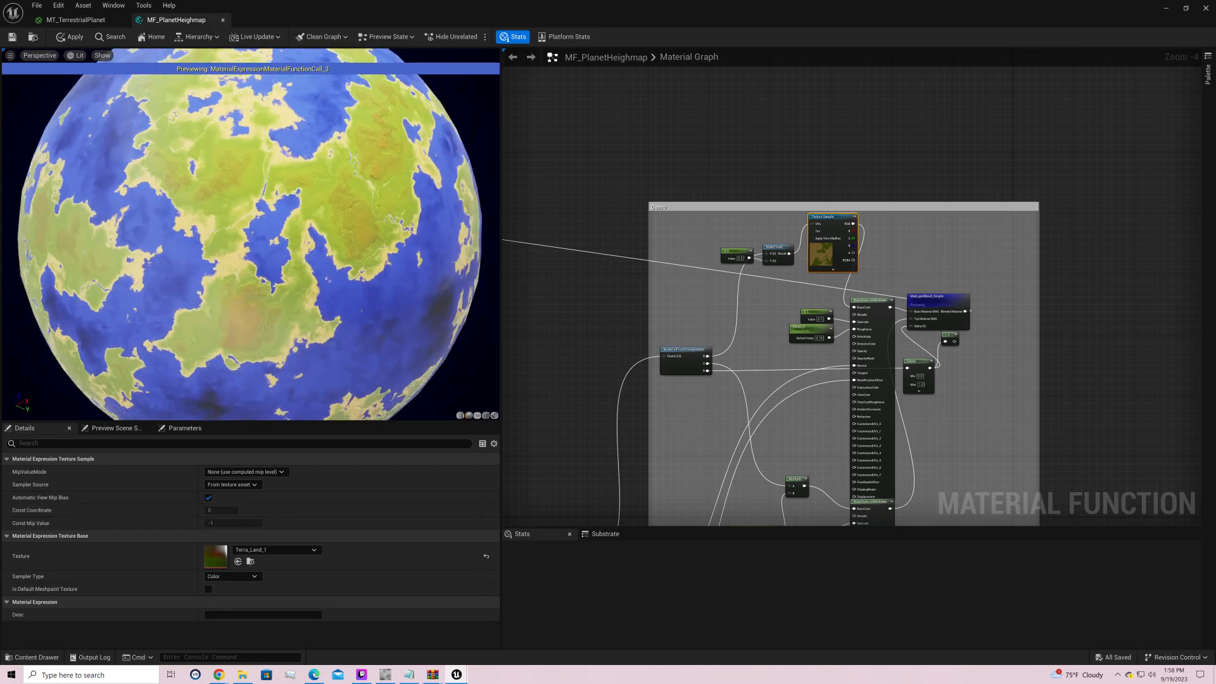
{"action": "left_click_drag", "start_coordinate": [251, 247], "coordinate": [374, 260]}
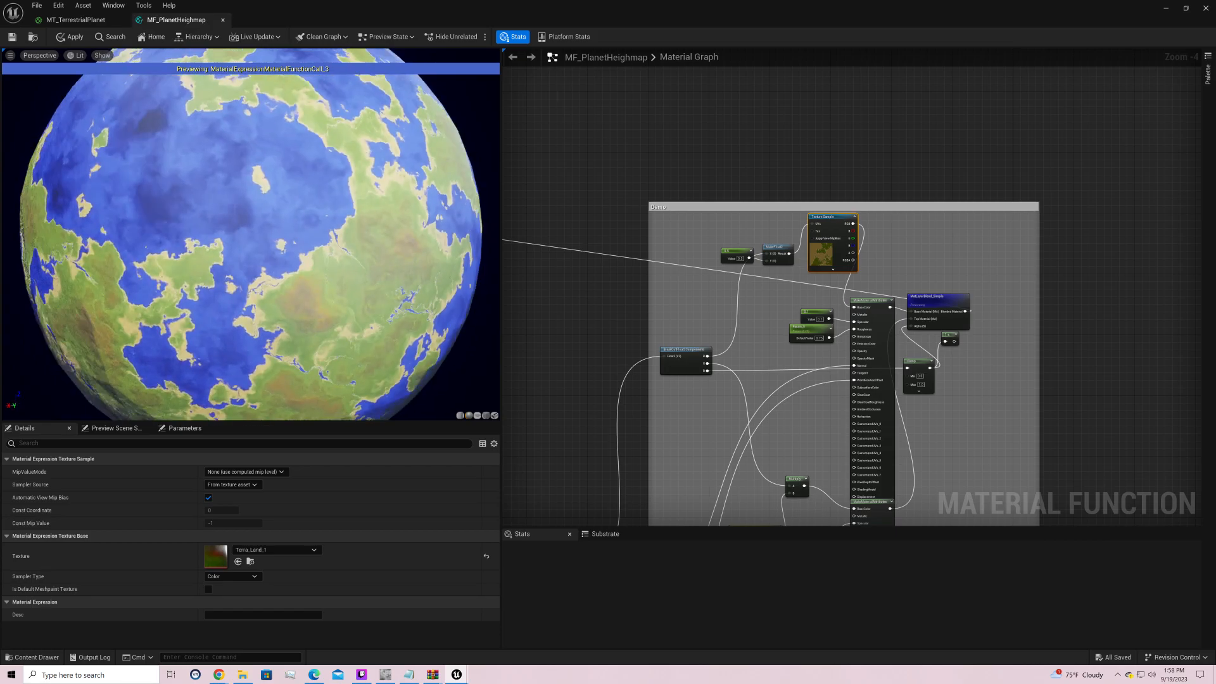
{"action": "left_click_drag", "start_coordinate": [412, 355], "coordinate": [386, 350]}
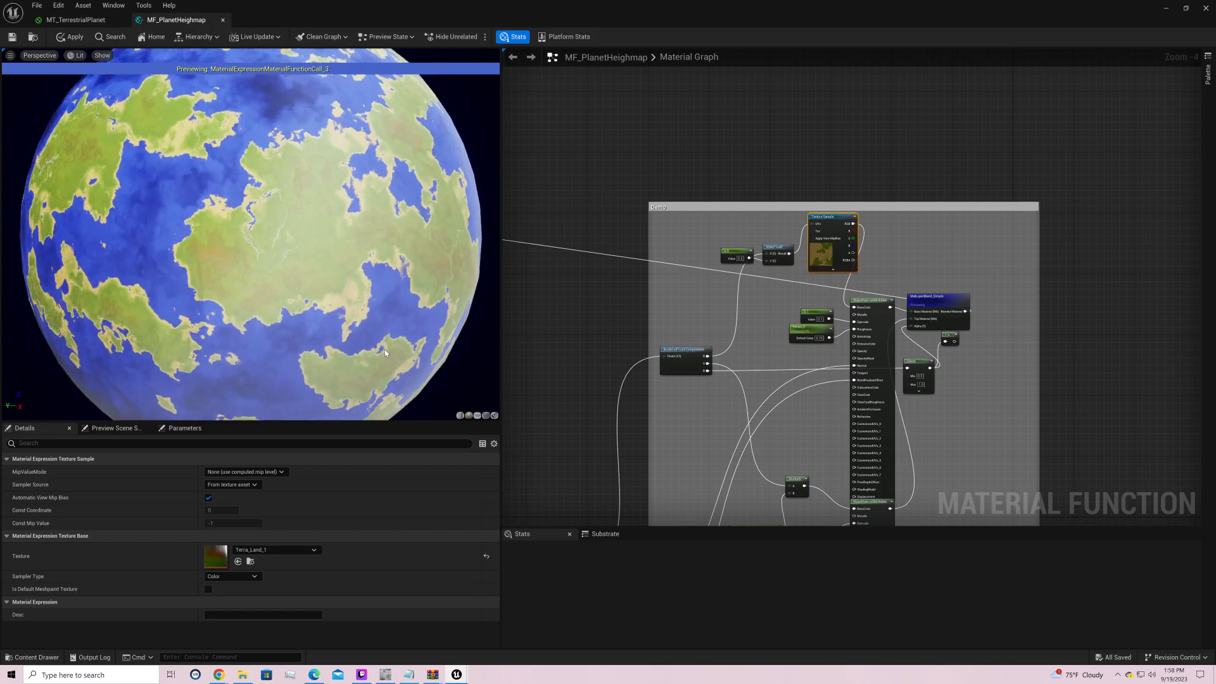
Step: Set the height multiplier parameter's default value to 6 and examine the mountains and rivers up close
{"action": "right_click_drag", "start_coordinate": [623, 345], "coordinate": [1189, 259]}
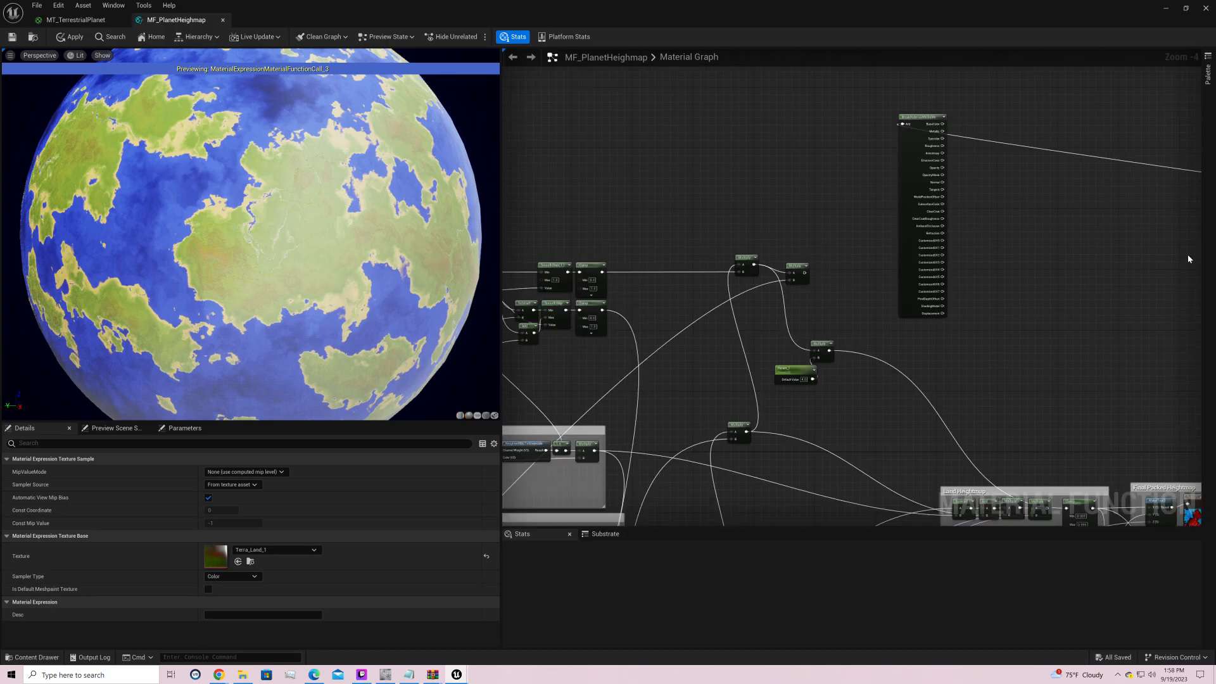
{"action": "right_click_drag", "start_coordinate": [799, 380], "coordinate": [930, 346]}
{"action": "left_click", "coordinate": [934, 346]}
{"action": "type", "text": "6"}
{"action": "key", "text": "Return"}
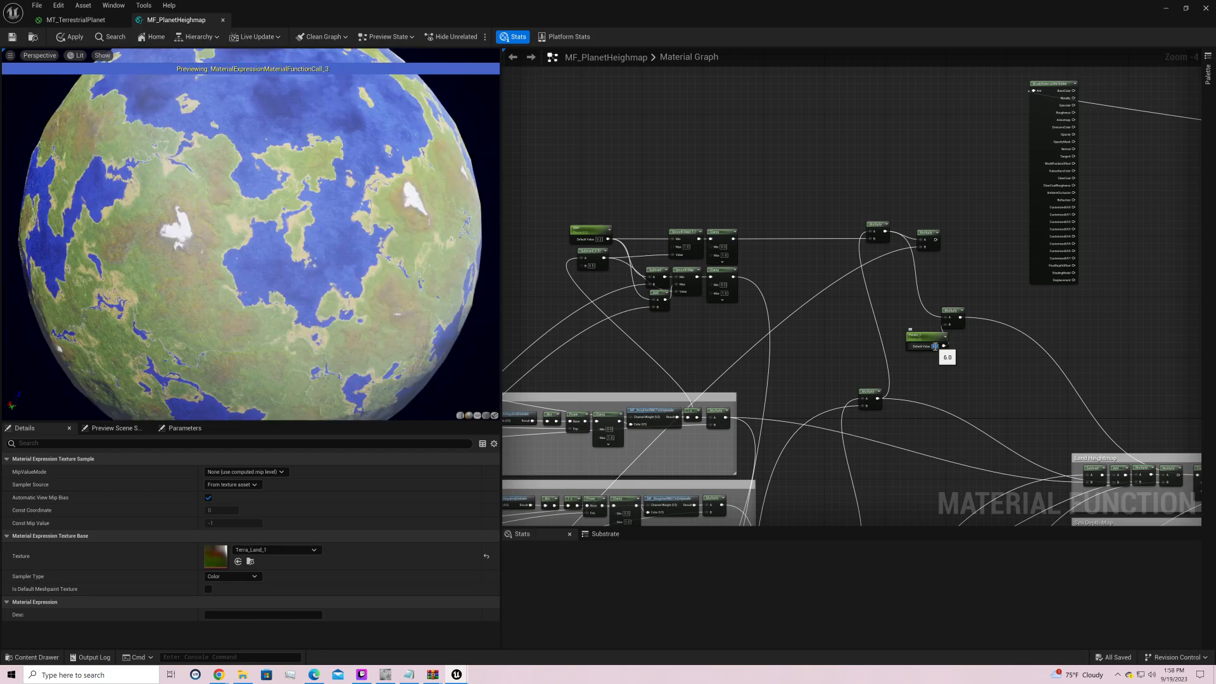
{"action": "left_click_drag", "start_coordinate": [251, 235], "coordinate": [196, 405]}
{"action": "scroll", "coordinate": [408, 213], "scroll_direction": "up", "scroll_amount": 3}
{"action": "scroll", "coordinate": [409, 213], "scroll_direction": "down", "scroll_amount": 1}
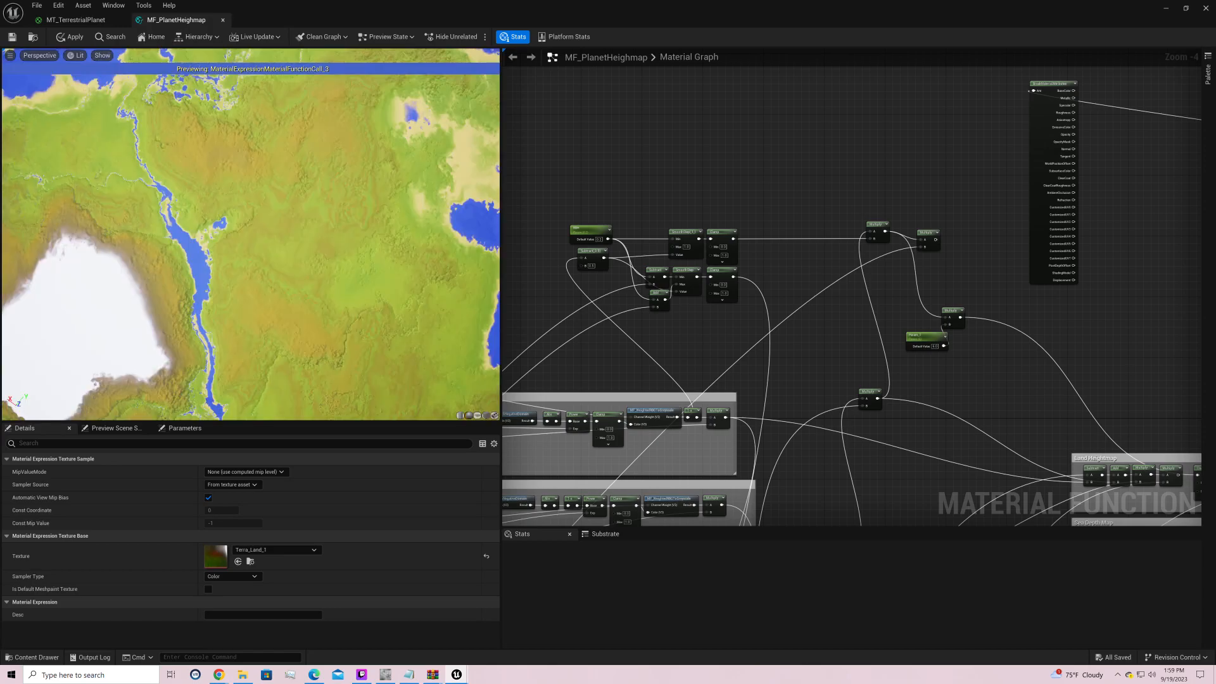
{"action": "left_click_drag", "start_coordinate": [408, 213], "coordinate": [431, 288]}
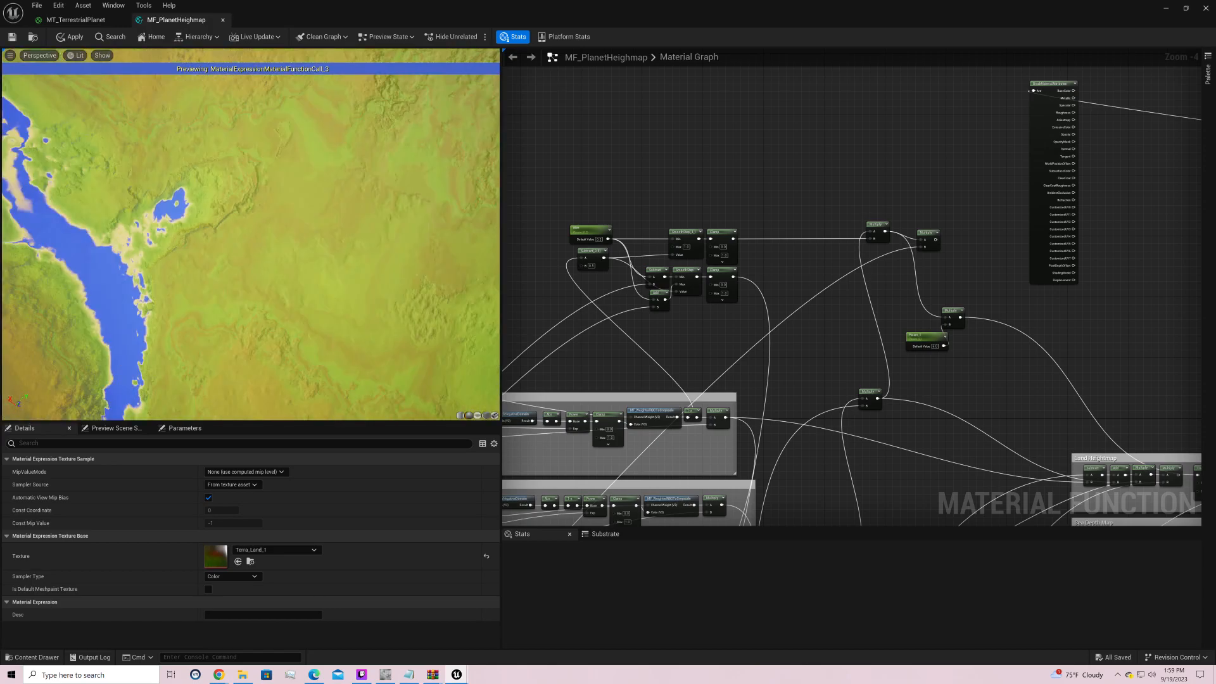
{"action": "right_click_drag", "start_coordinate": [405, 213], "coordinate": [405, 254]}
{"action": "left_click_drag", "start_coordinate": [405, 213], "coordinate": [342, 158]}
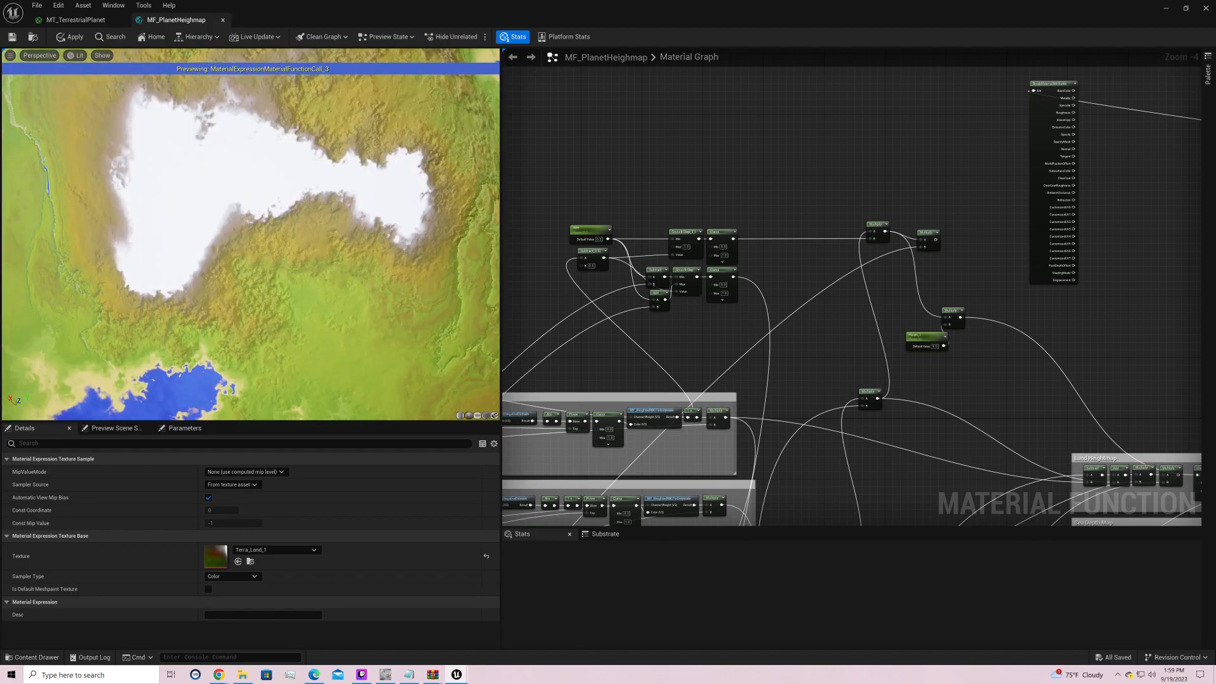
Step: Try default values of 100, 1, 10 and 0 for the variance distortion parameter in the Variance Controls group
{"action": "right_click_drag", "start_coordinate": [652, 379], "coordinate": [1175, 54]}
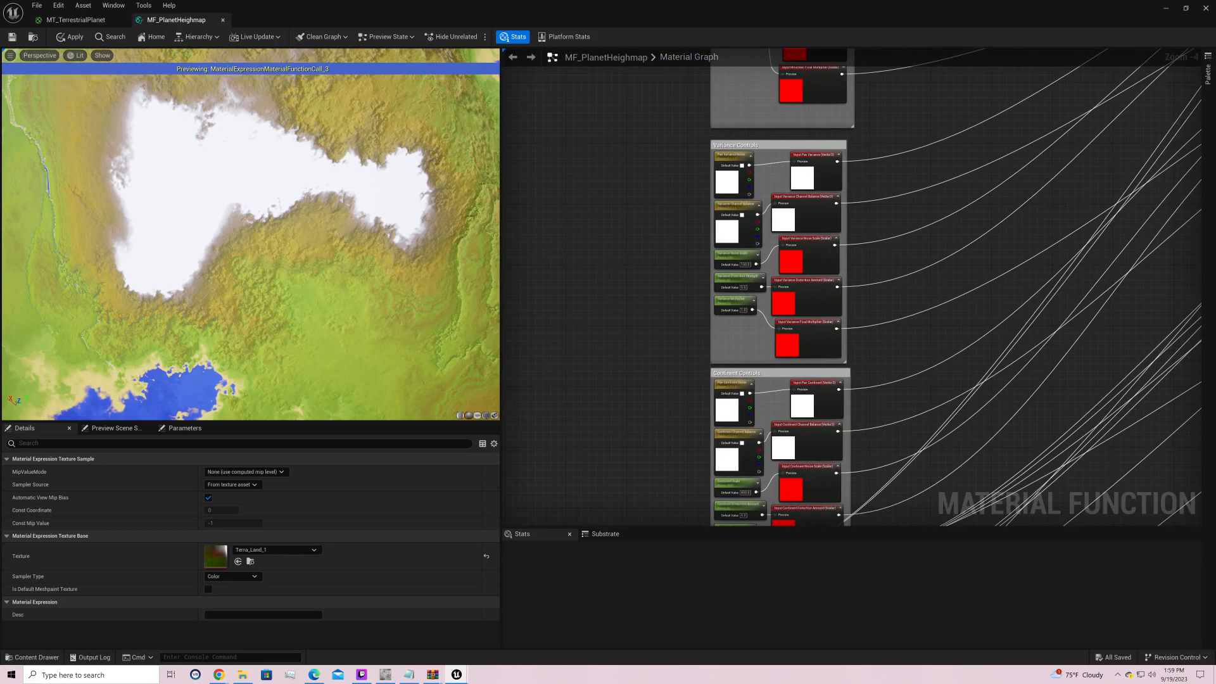
{"action": "right_click_drag", "start_coordinate": [860, 265], "coordinate": [854, 269]}
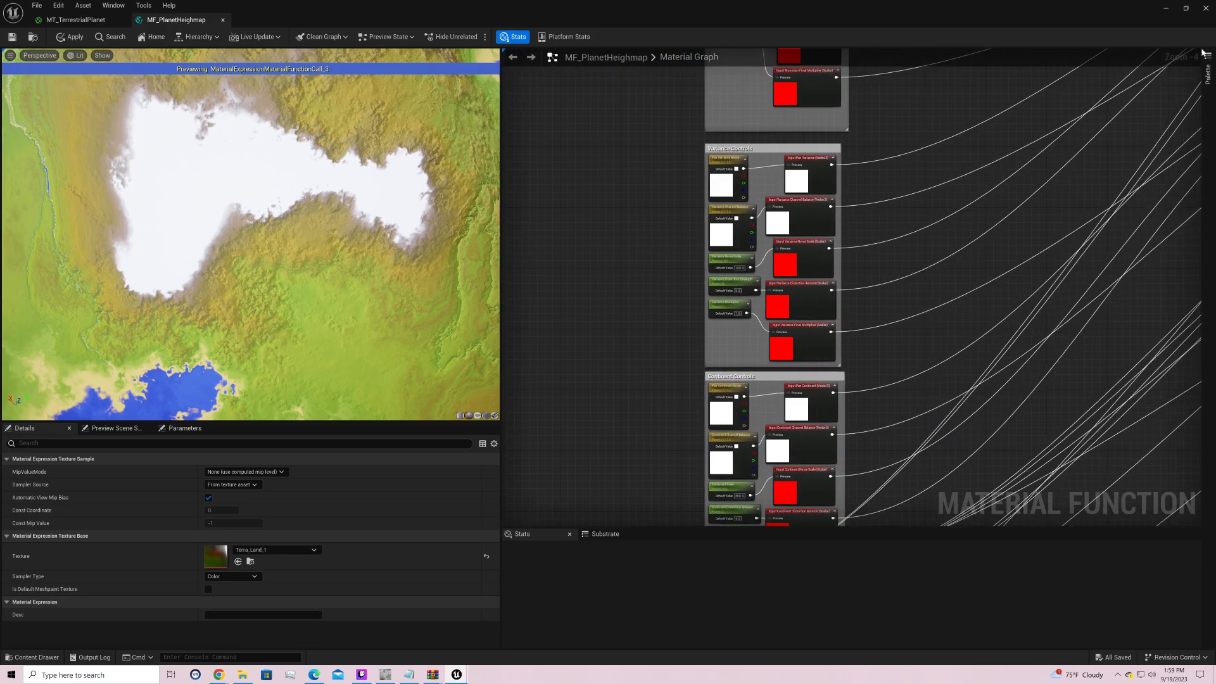
{"action": "left_click", "coordinate": [737, 292]}
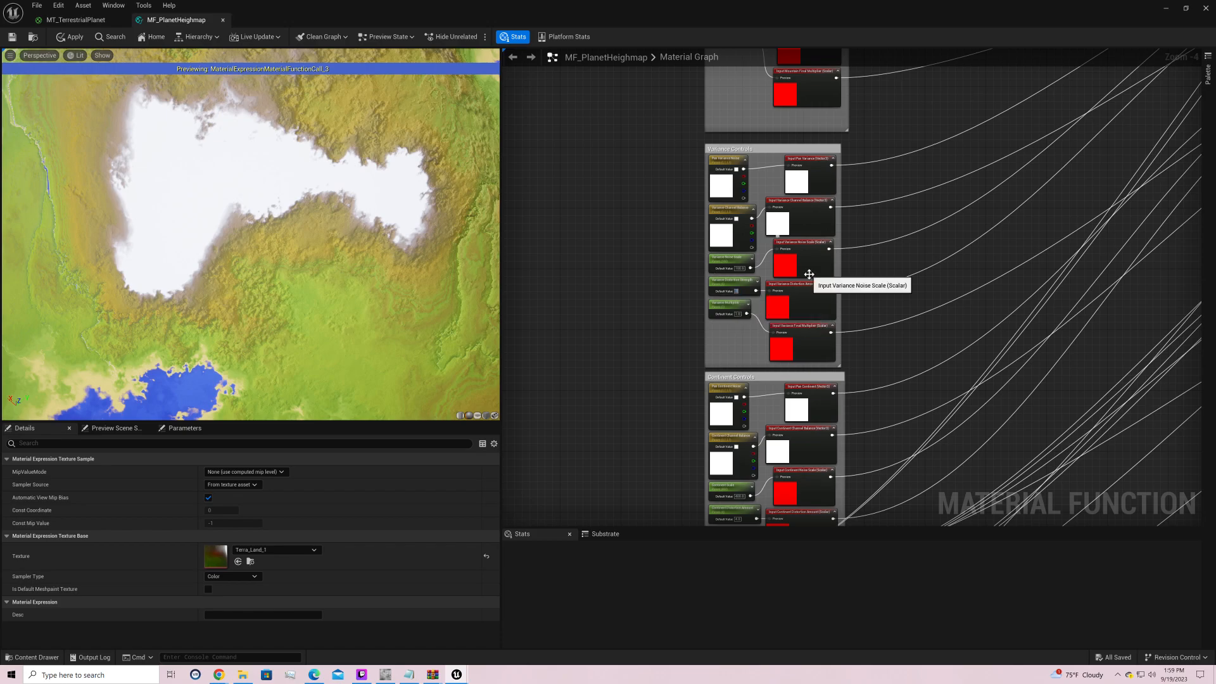
{"action": "key", "text": "Return"}
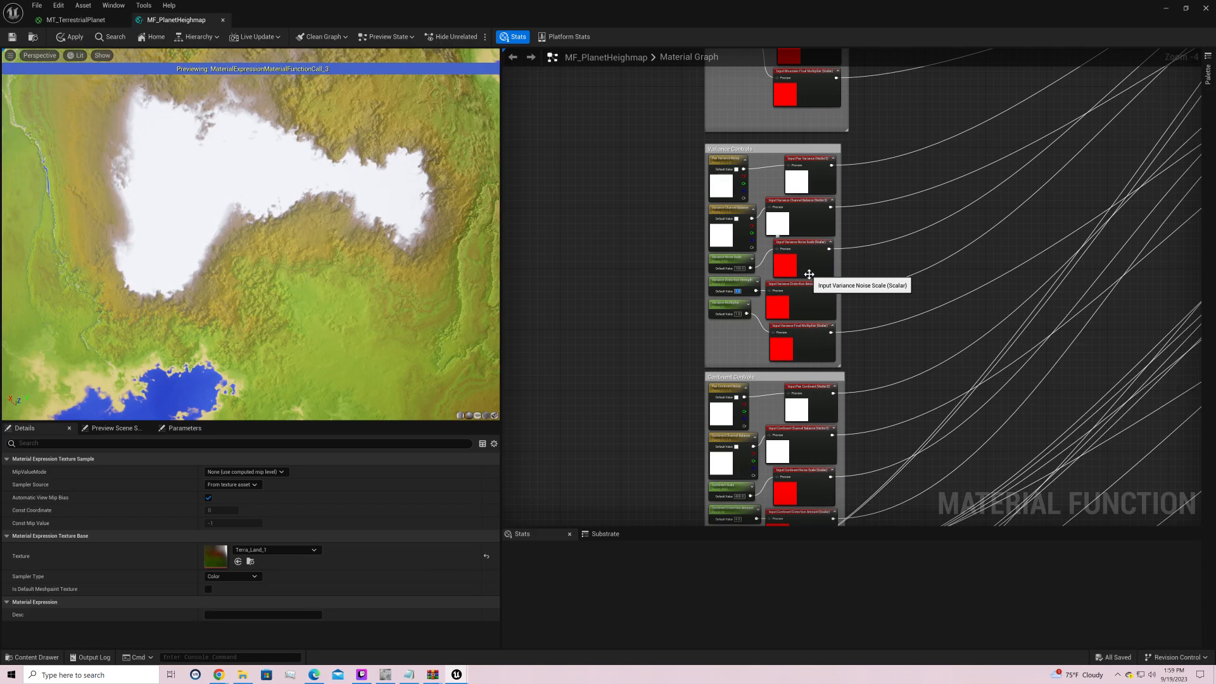
{"action": "type", "text": "100"}
{"action": "key", "text": "Return"}
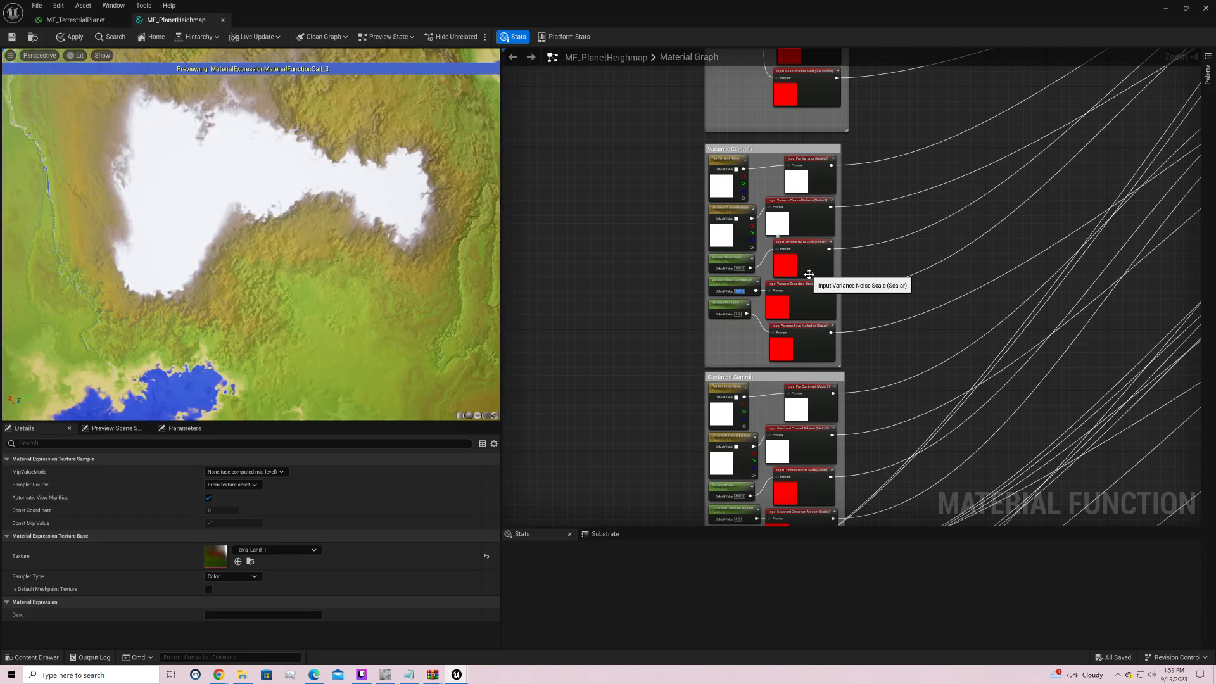
{"action": "type", "text": "1"}
{"action": "key", "text": "Return"}
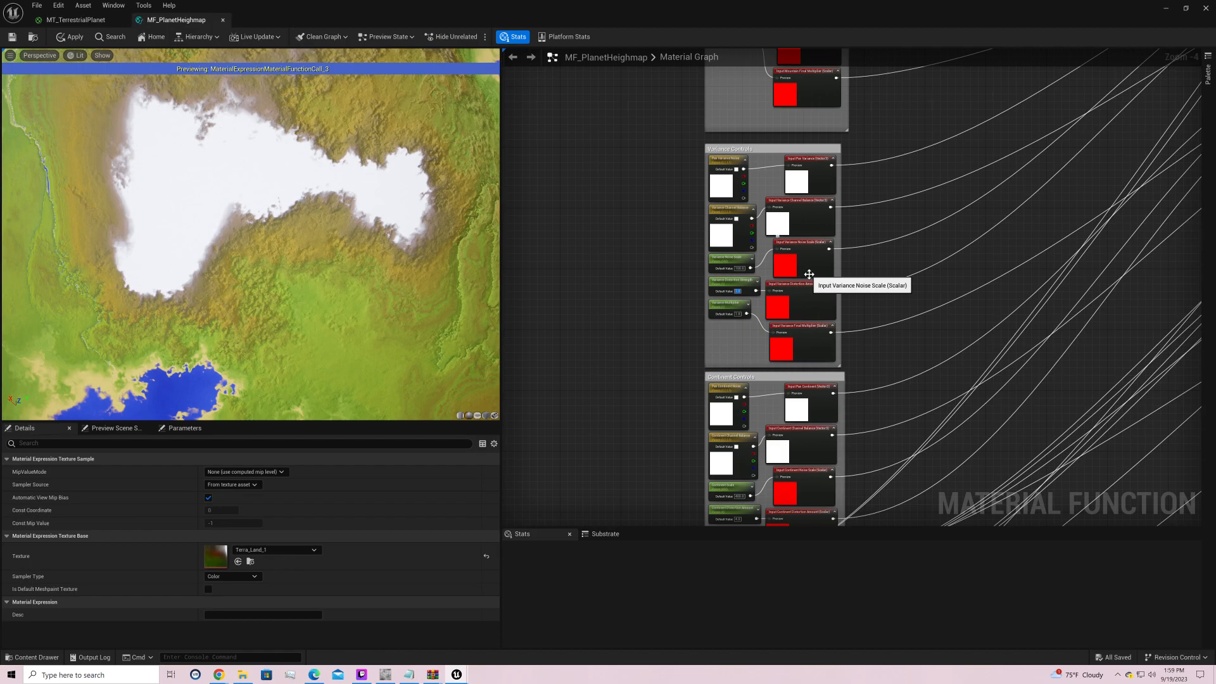
{"action": "type", "text": "10"}
{"action": "key", "text": "Return"}
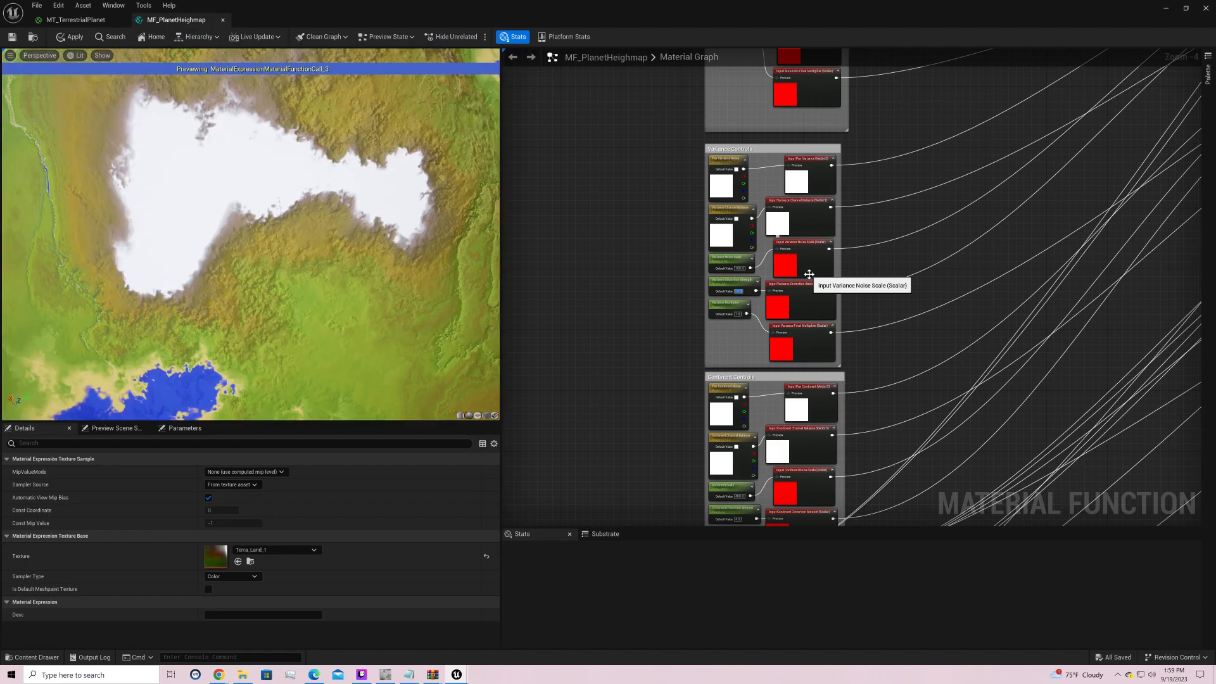
{"action": "type", "text": "0"}
{"action": "key", "text": "Return"}
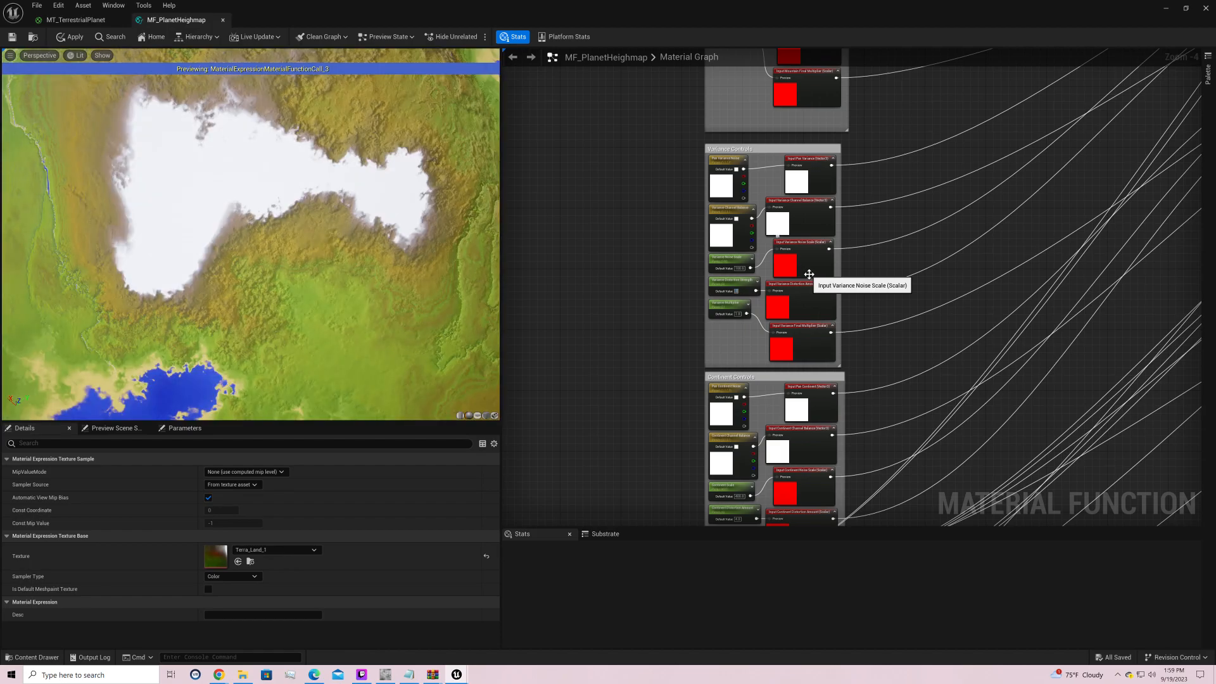
{"action": "key", "text": "Return"}
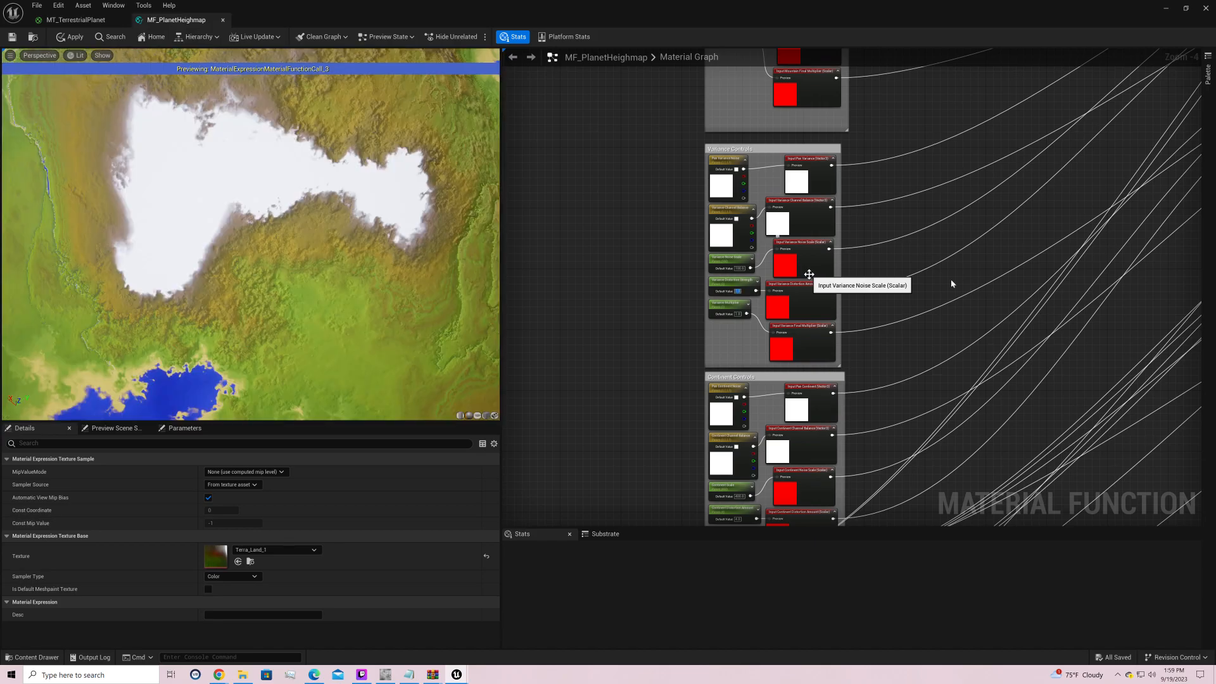
Step: Check the variance layer's Multiply and Add nodes, set the variance multiplier's default value to 100, and view the terrain from farther away
{"action": "left_click", "coordinate": [994, 321]}
{"action": "right_click_drag", "start_coordinate": [994, 321], "coordinate": [506, 273]}
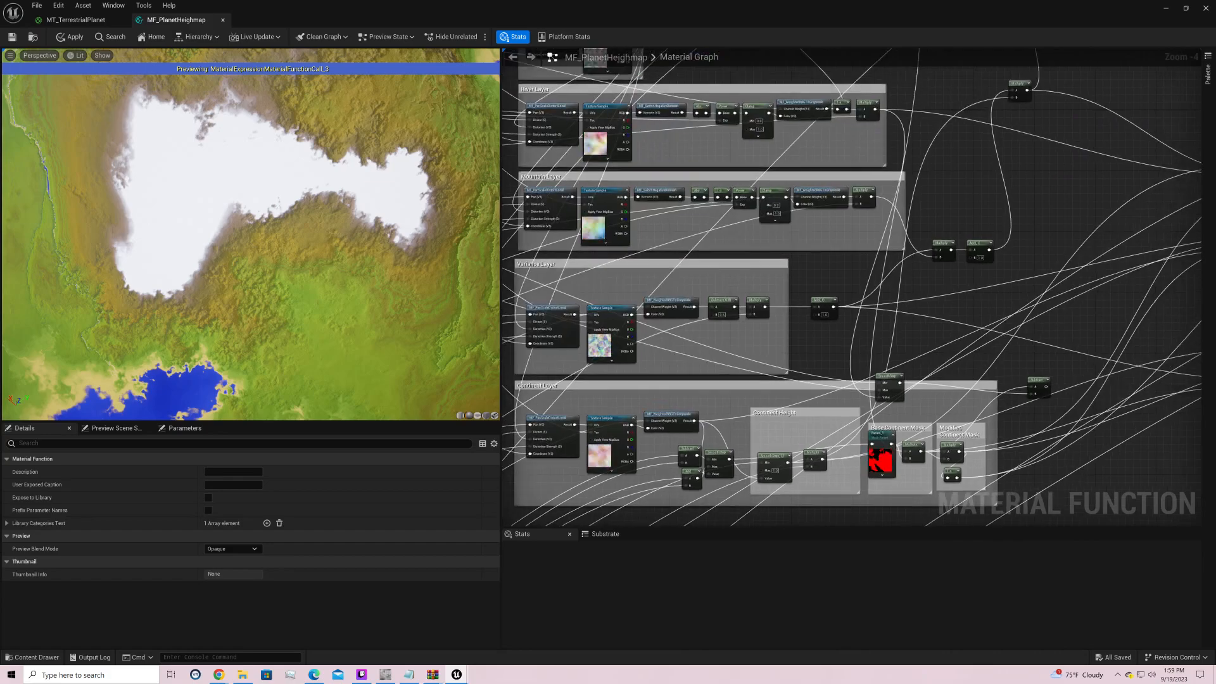
{"action": "right_click_drag", "start_coordinate": [521, 516], "coordinate": [508, 527]}
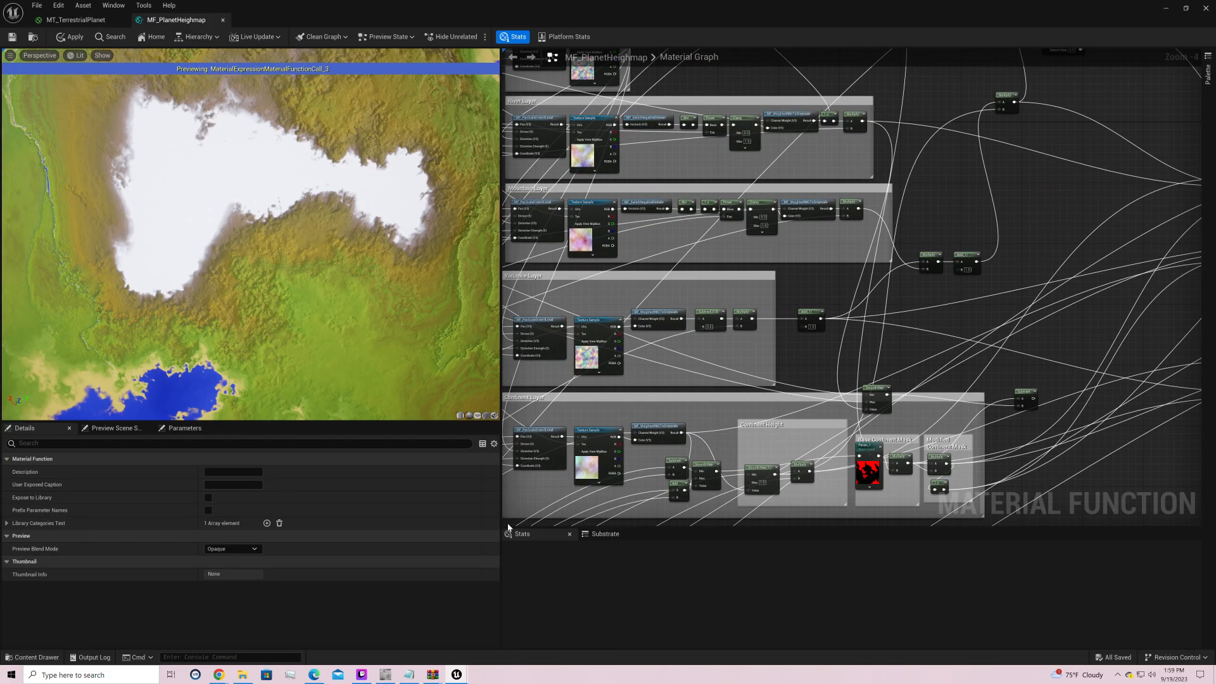
{"action": "left_click", "coordinate": [814, 314]}
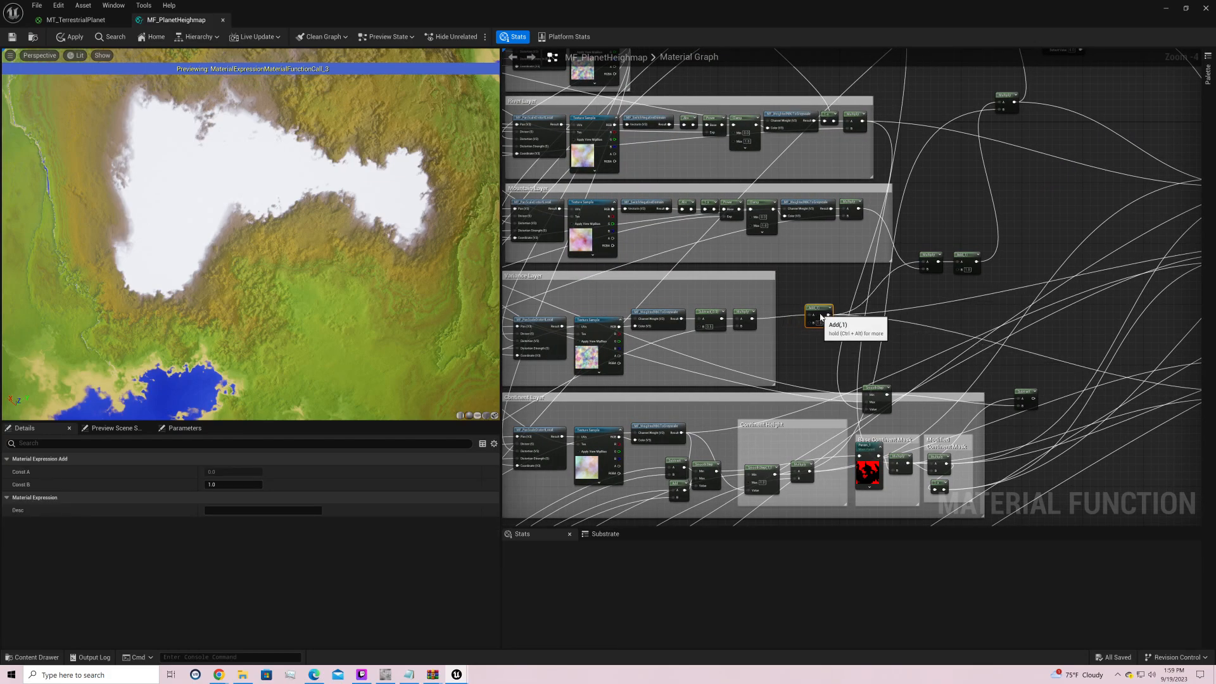
{"action": "left_click", "coordinate": [744, 315]}
{"action": "right_click_drag", "start_coordinate": [745, 315], "coordinate": [1197, 184]}
{"action": "right_click_drag", "start_coordinate": [823, 312], "coordinate": [818, 315]}
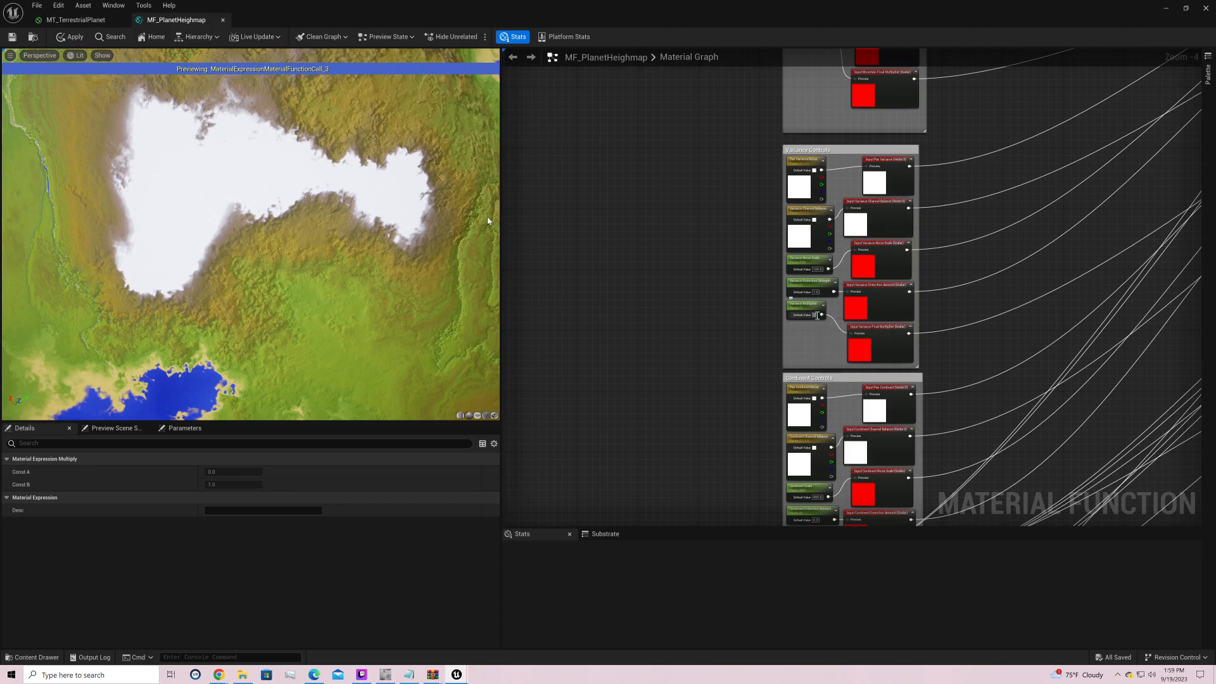
{"action": "left_click", "coordinate": [818, 315]}
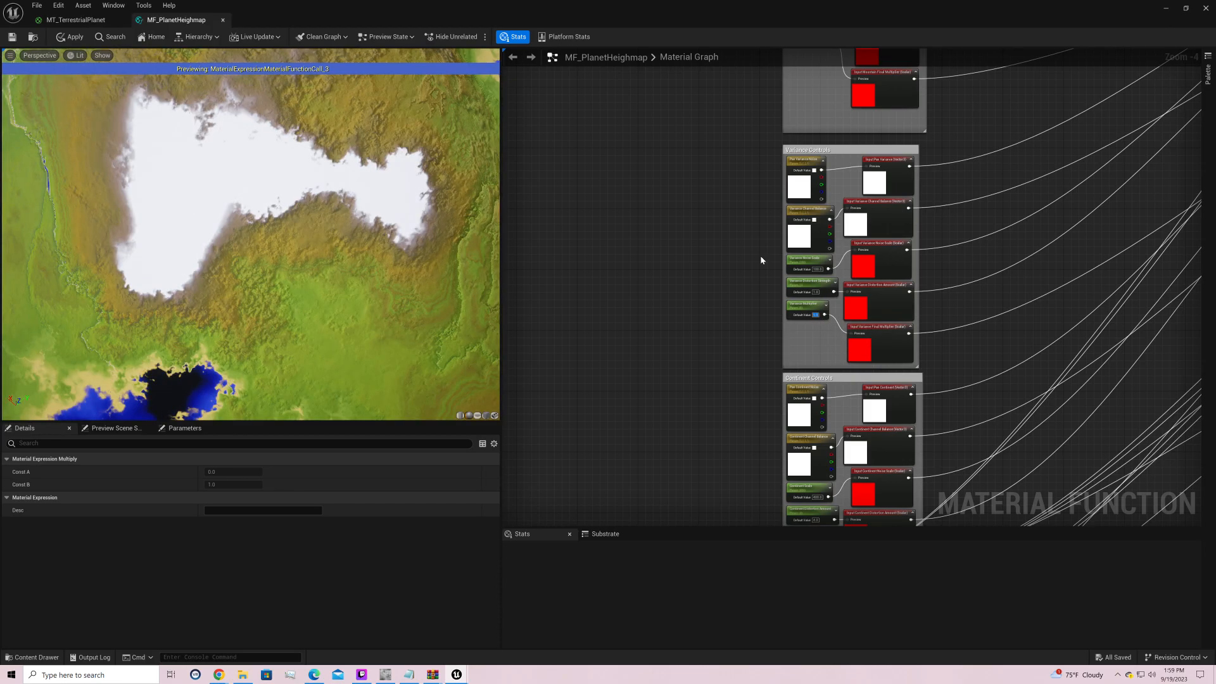
{"action": "type", "text": "100"}
{"action": "key", "text": "Return"}
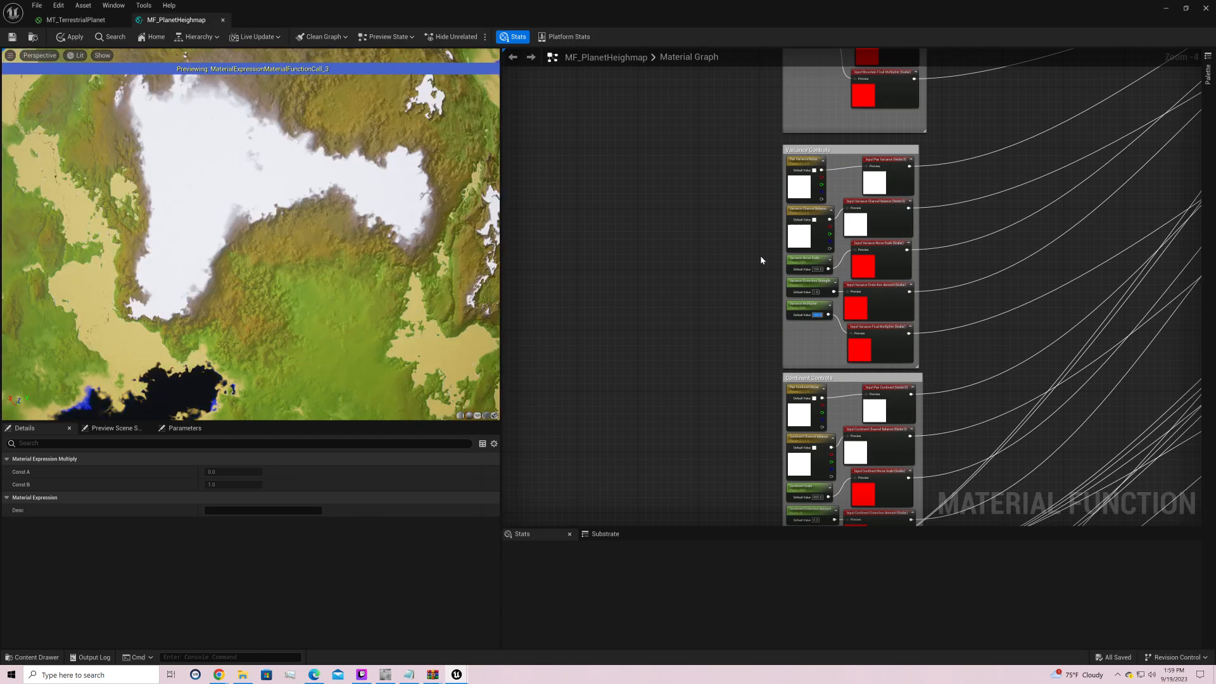
{"action": "mouse_move", "coordinate": [489, 249]}
{"action": "right_mouse_down"}
{"action": "mouse_move", "coordinate": [489, 312]}
{"action": "mouse_move", "coordinate": [490, 249]}
{"action": "right_mouse_up"}
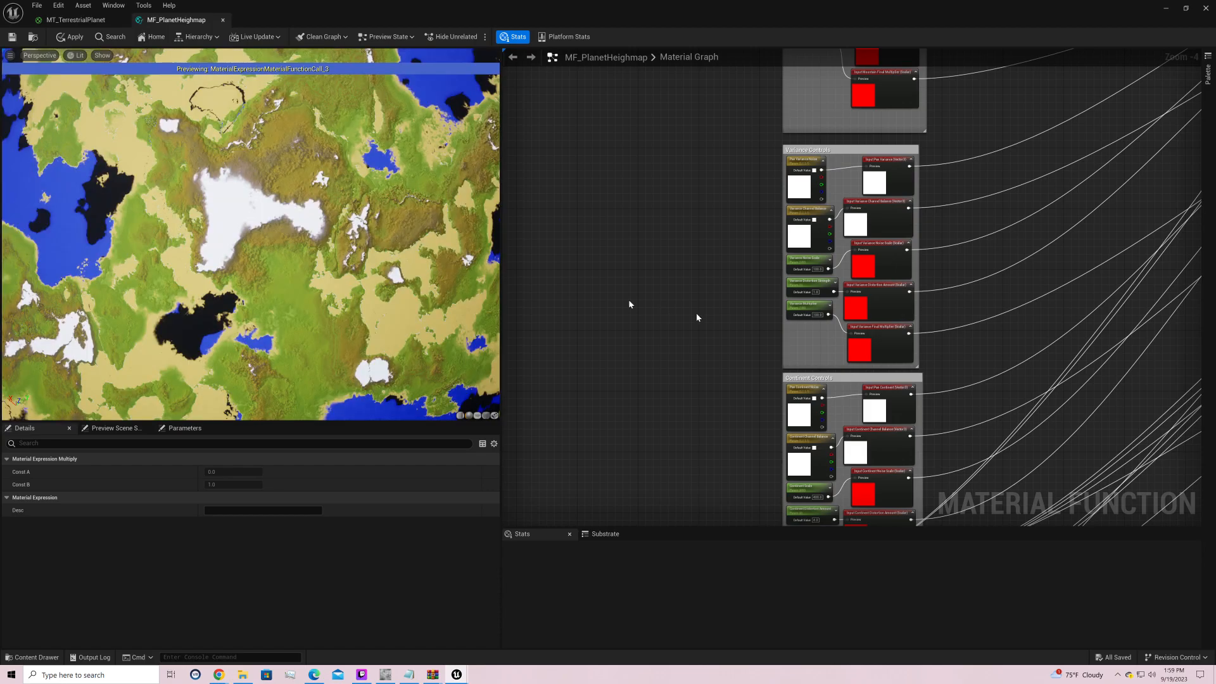
Step: Try default values of 2, 20 and 0 for the variance multiplier parameter in the Variance Controls group
{"action": "left_click", "coordinate": [819, 315]}
{"action": "type", "text": "2"}
{"action": "key", "text": "Return"}
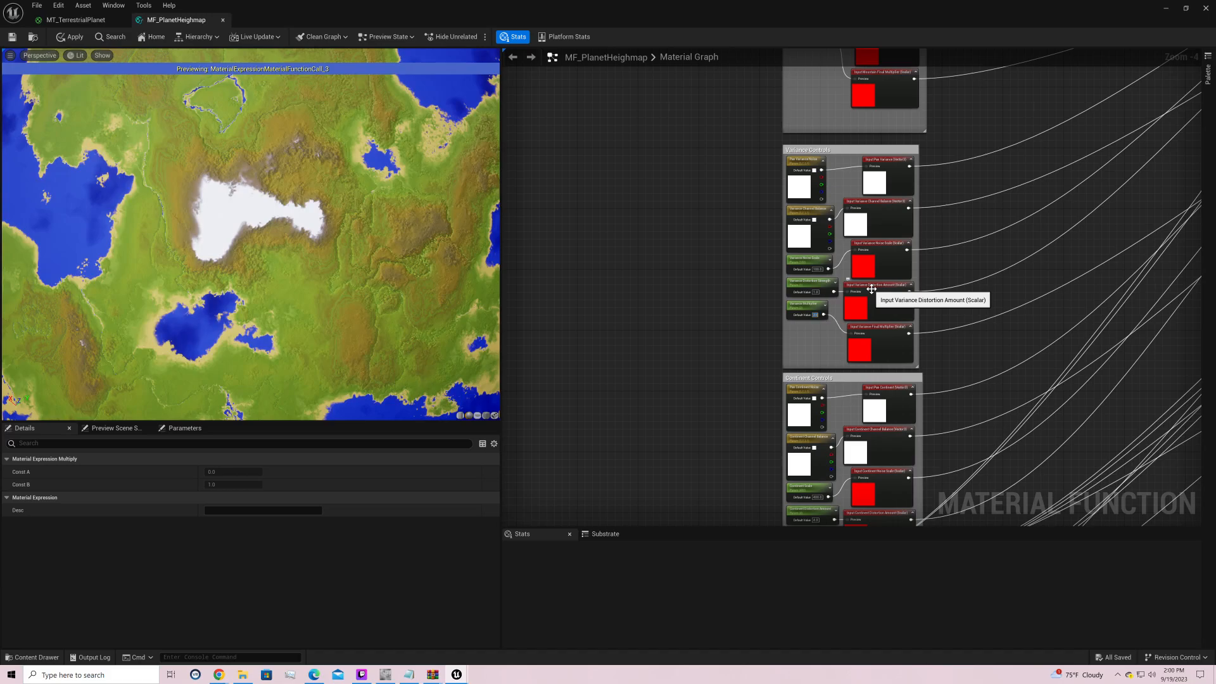
{"action": "type", "text": "20"}
{"action": "key", "text": "Return"}
{"action": "type", "text": "0"}
{"action": "key", "text": "Return"}
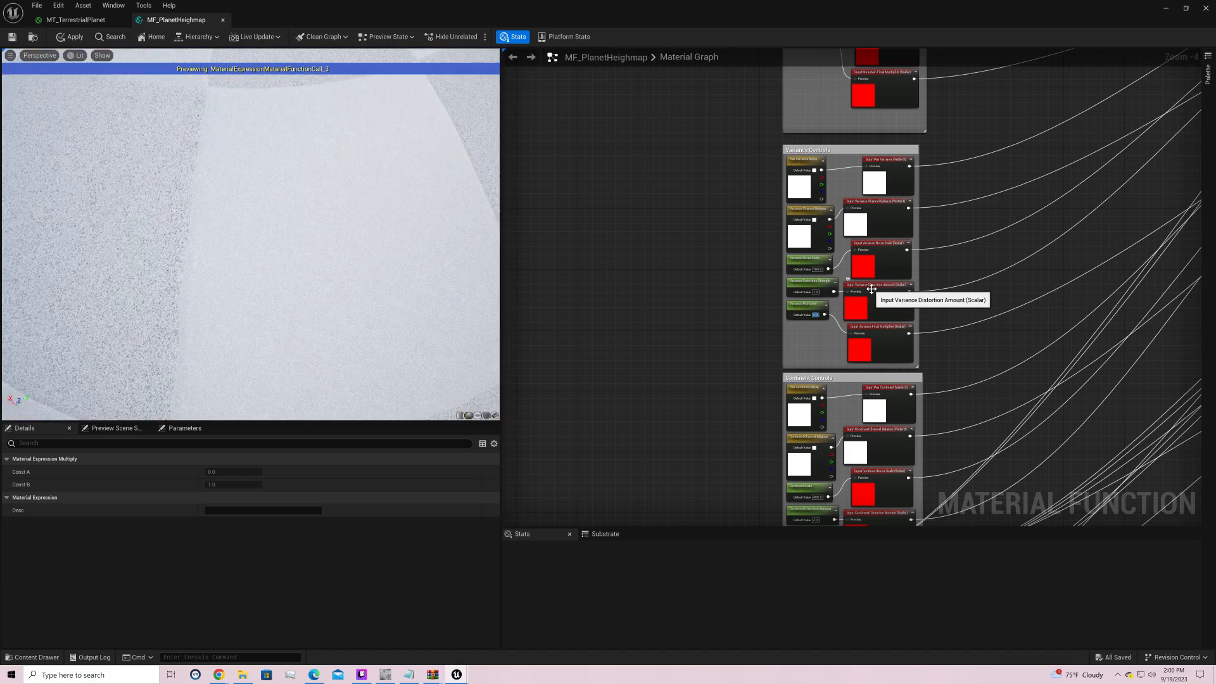
Step: Preview the mountain layer's final Multiply node and the Multiply node it feeds outside the layer
{"action": "right_click_drag", "start_coordinate": [1064, 272], "coordinate": [521, 618]}
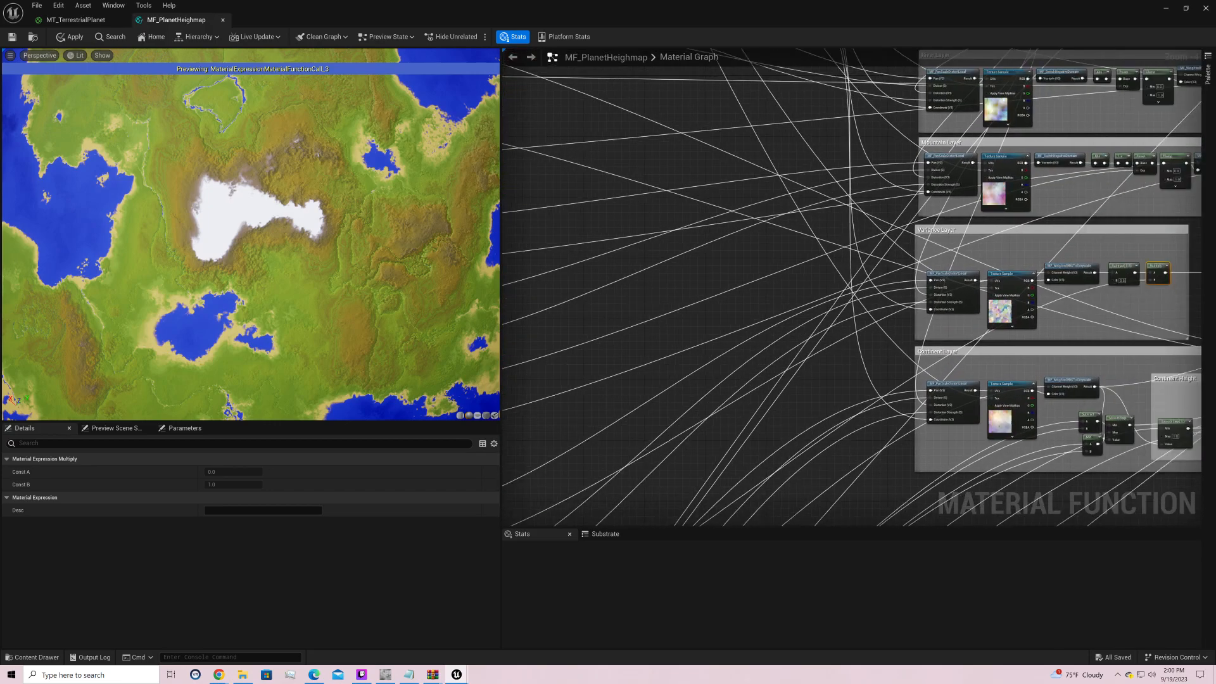
{"action": "right_click_drag", "start_coordinate": [852, 287], "coordinate": [508, 273]}
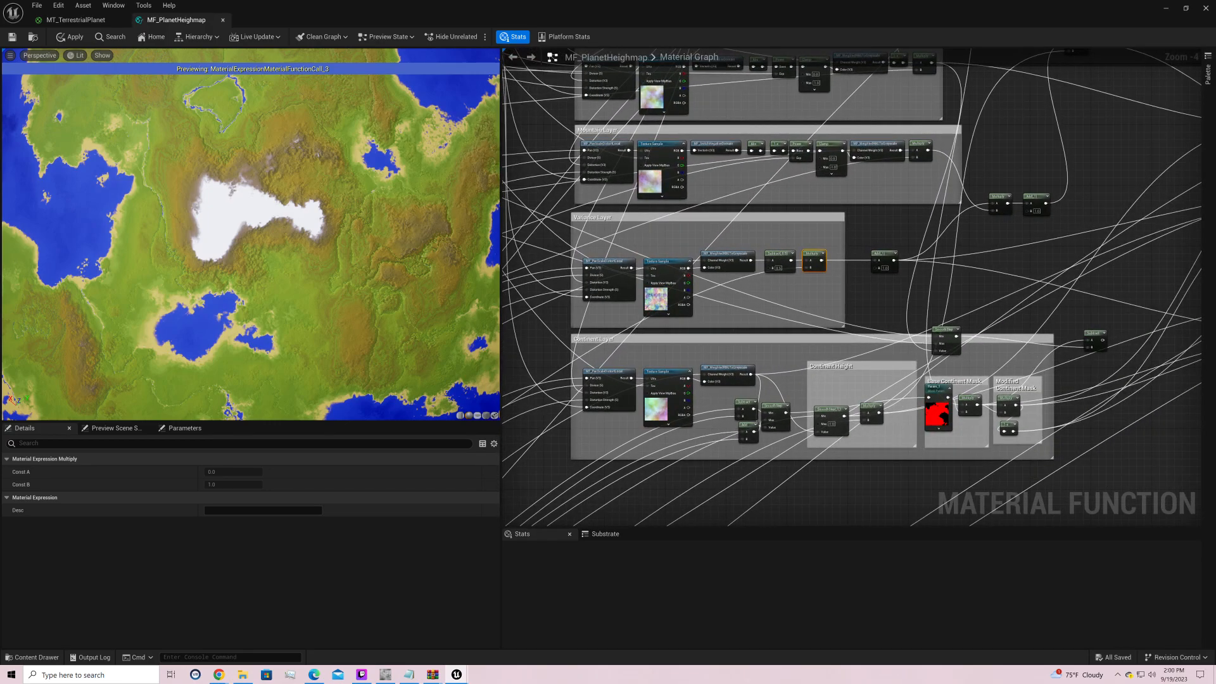
{"action": "right_click_drag", "start_coordinate": [177, 613], "coordinate": [819, 385]}
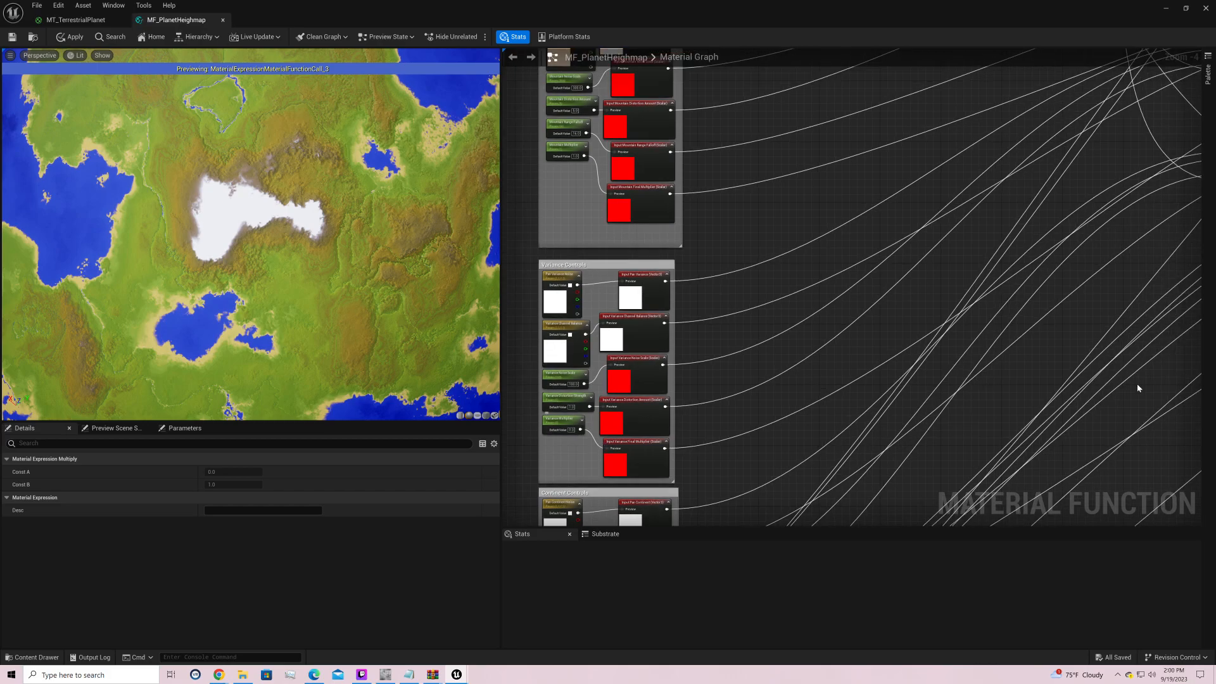
{"action": "right_click_drag", "start_coordinate": [1099, 255], "coordinate": [1179, 171]}
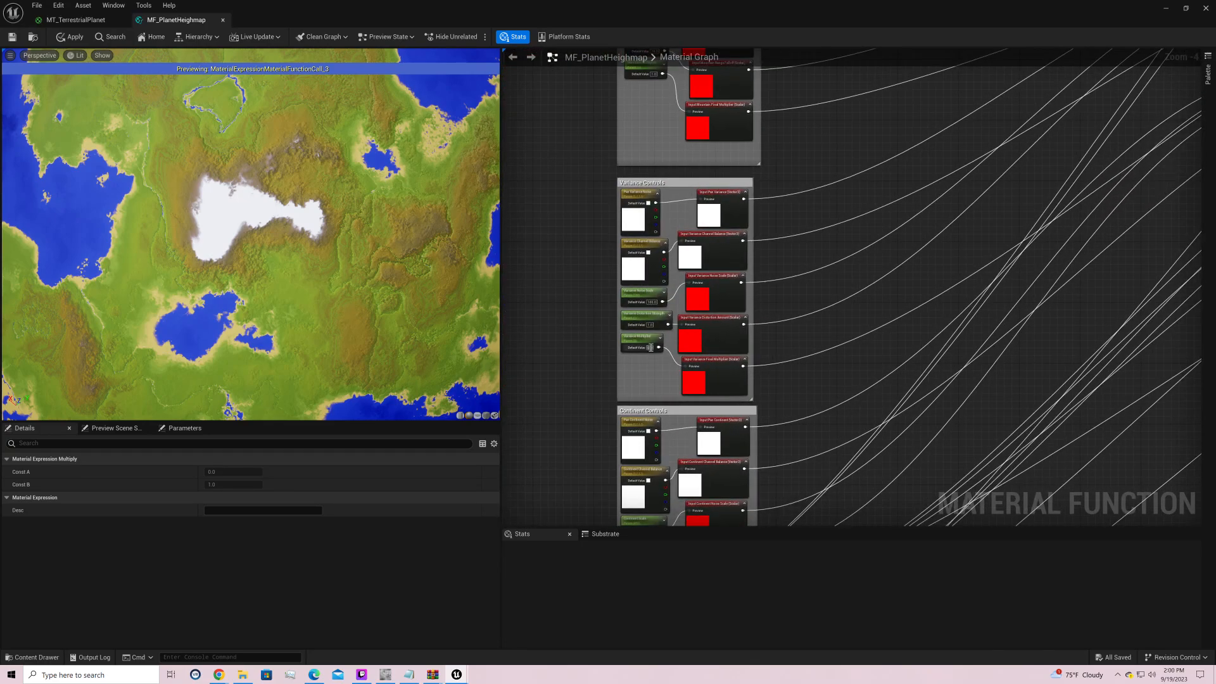
{"action": "right_click_drag", "start_coordinate": [761, 325], "coordinate": [506, 525]}
{"action": "right_click_drag", "start_coordinate": [744, 415], "coordinate": [847, 454]}
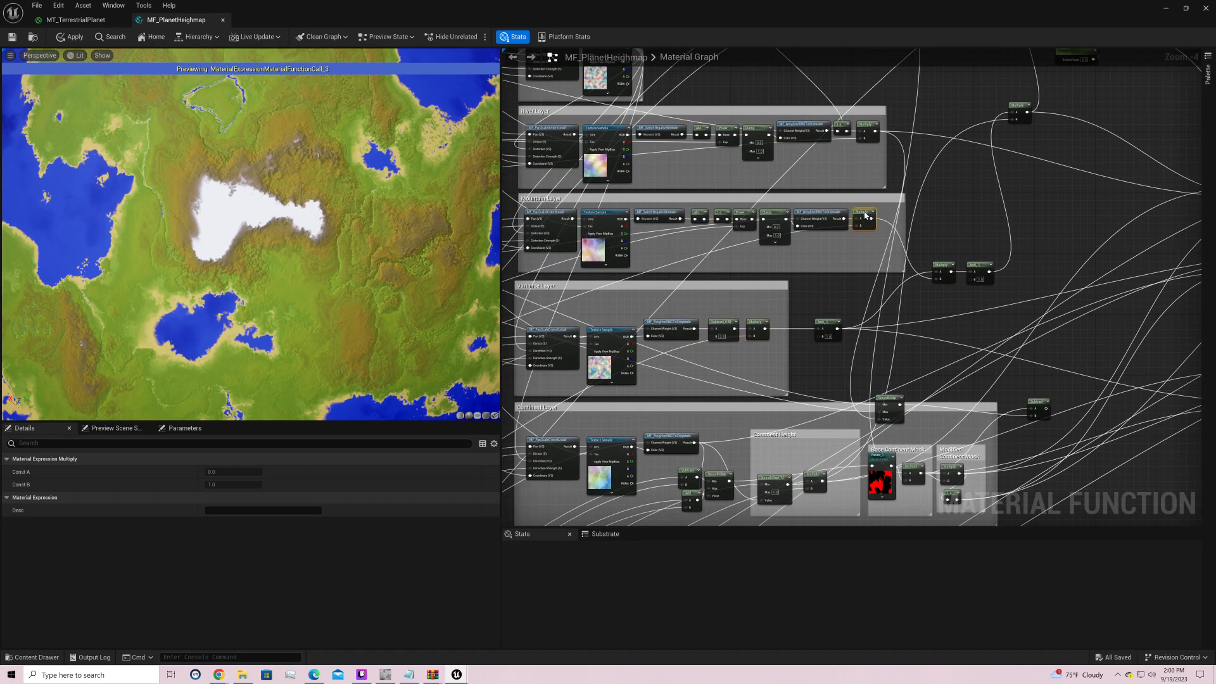
{"action": "right_click", "coordinate": [864, 211]}
{"action": "left_click", "coordinate": [891, 231]}
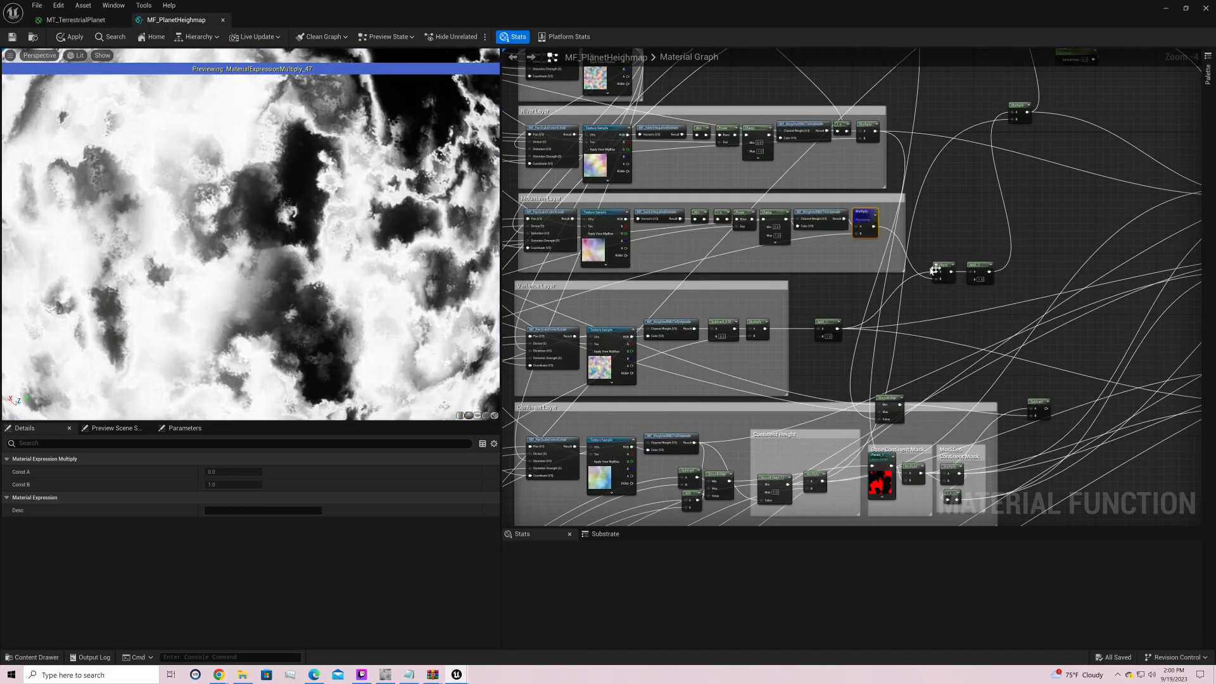
{"action": "right_click", "coordinate": [937, 270]}
{"action": "left_click", "coordinate": [962, 285]}
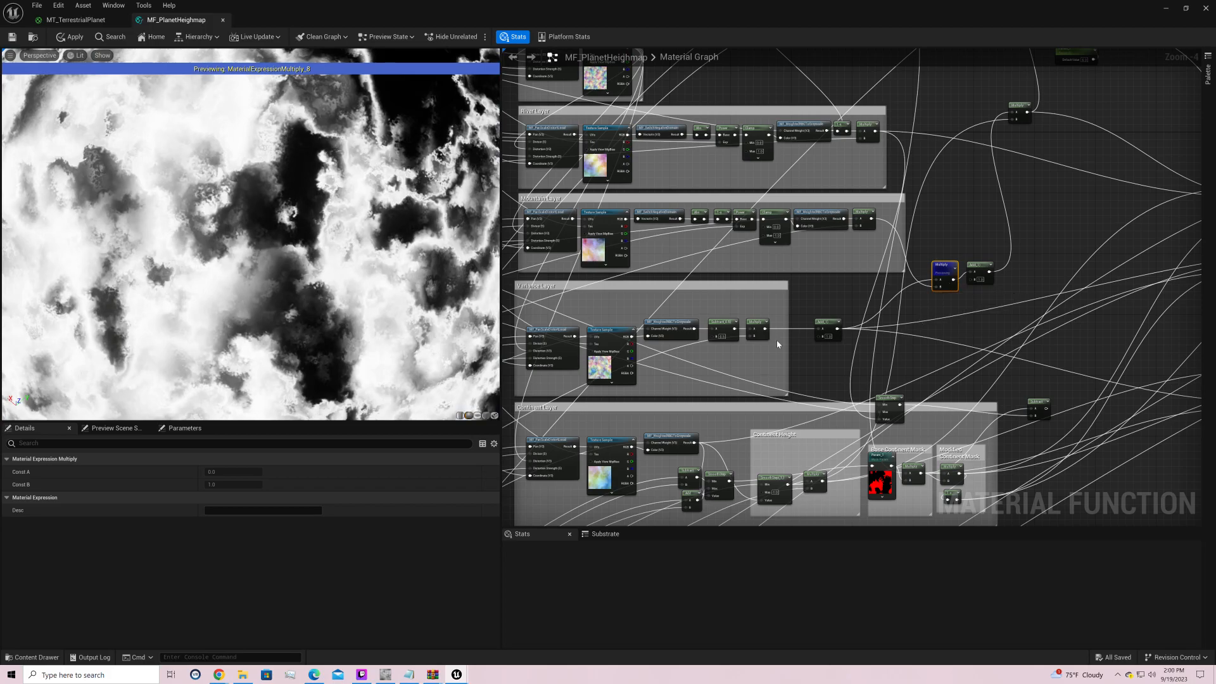
Step: Try a pale orange default colour for the Pan Variance Noise parameter and discard the change
{"action": "right_click_drag", "start_coordinate": [680, 315], "coordinate": [1150, 133]}
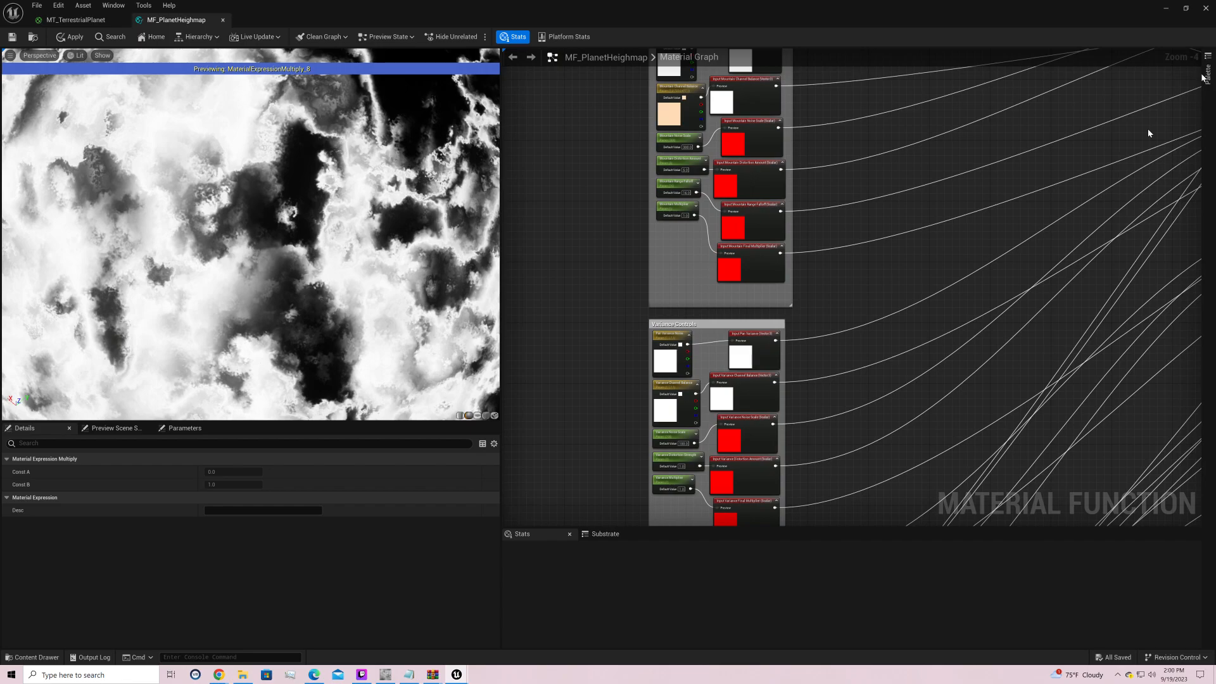
{"action": "left_click", "coordinate": [675, 353]}
{"action": "double_click", "coordinate": [674, 353]}
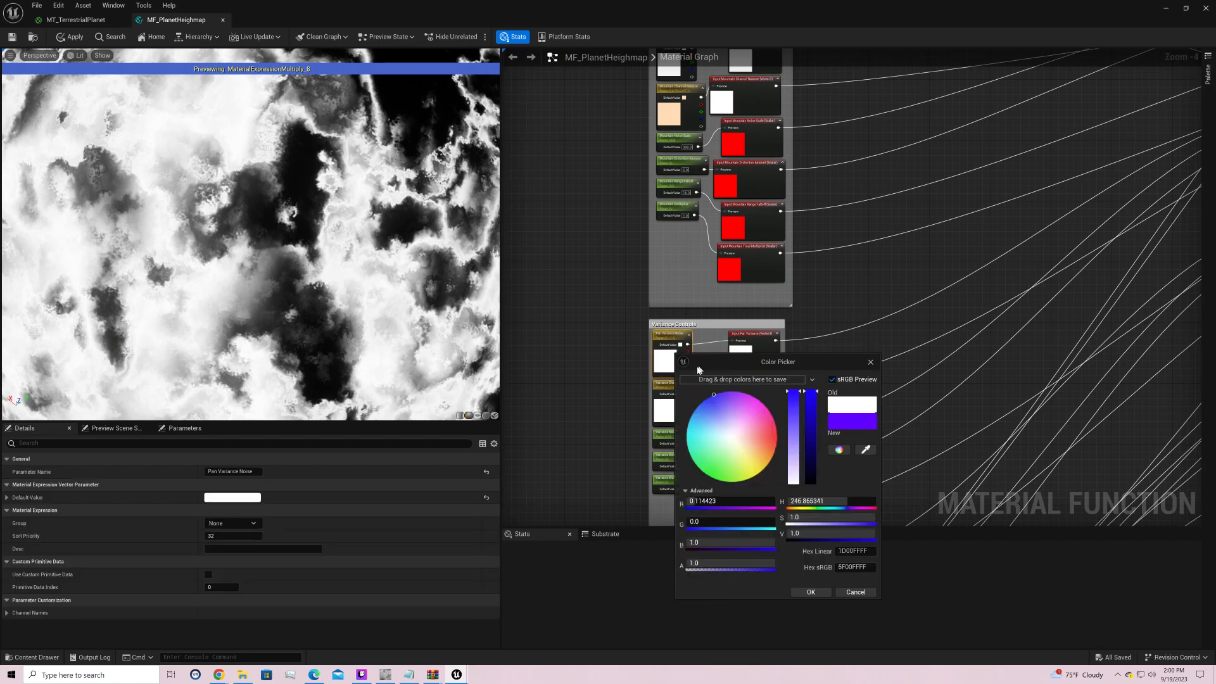
{"action": "left_click_drag", "start_coordinate": [739, 444], "coordinate": [732, 434]}
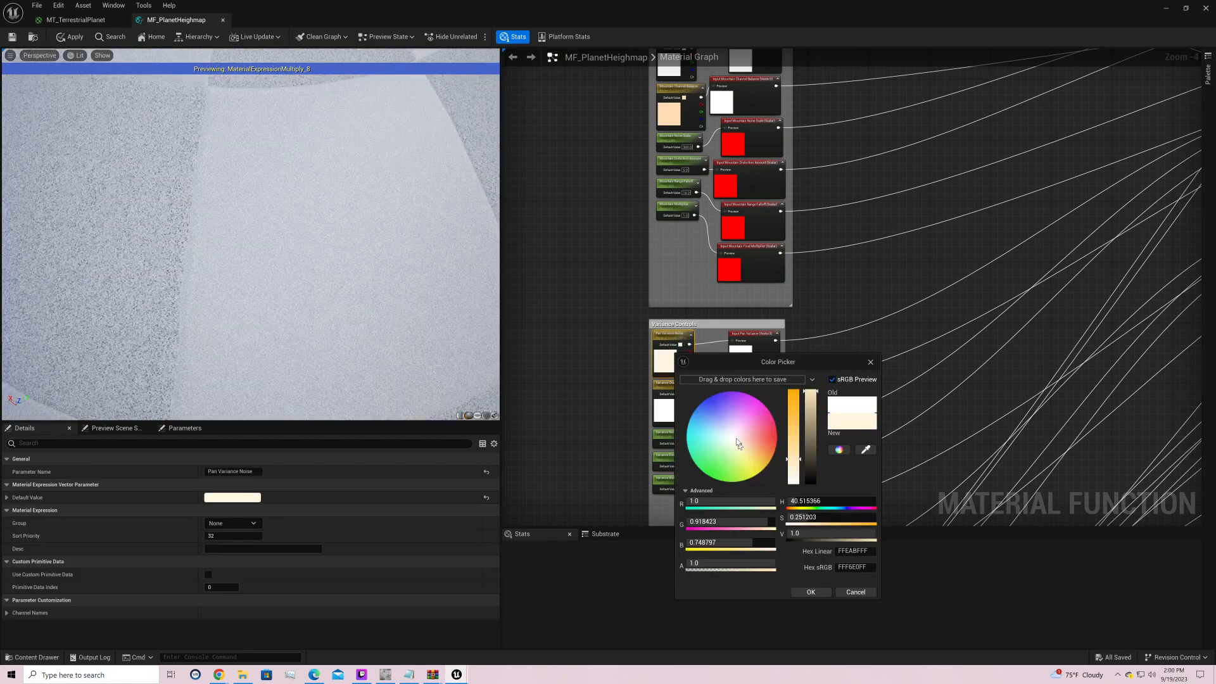
{"action": "left_click", "coordinate": [861, 595]}
Step: Try yellow and blue default colours for the Variance Channel Balance parameter and discard the change
{"action": "double_click", "coordinate": [668, 407]}
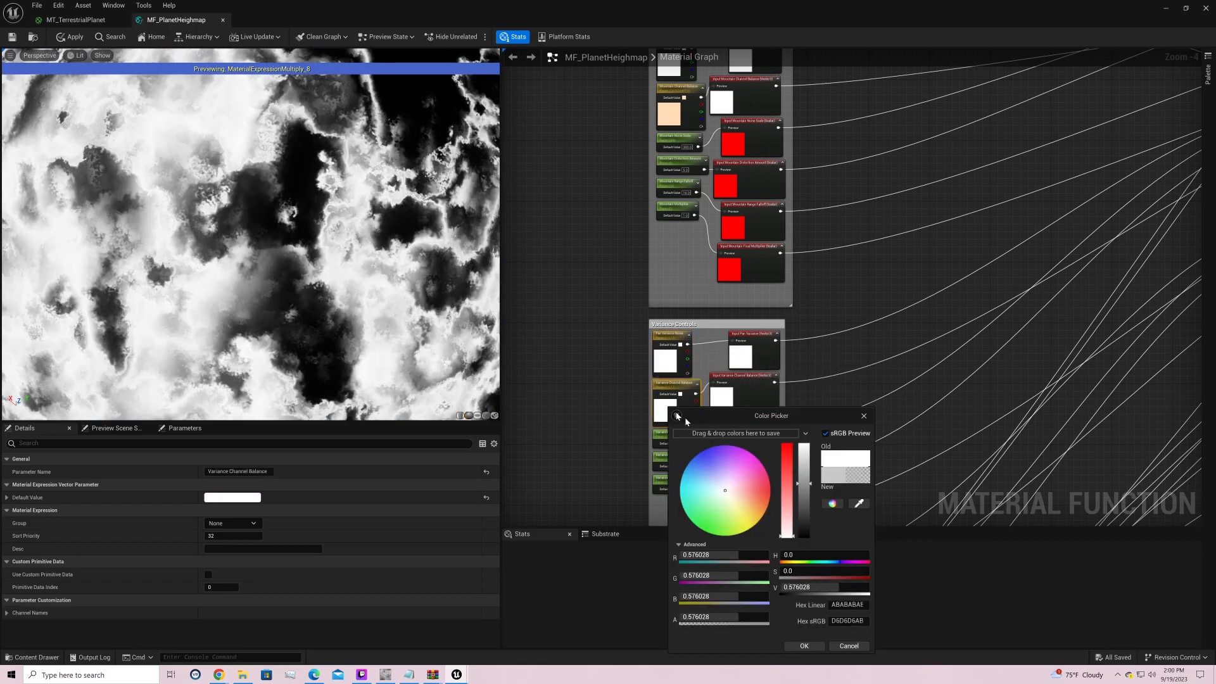
{"action": "left_click_drag", "start_coordinate": [726, 489], "coordinate": [750, 557]}
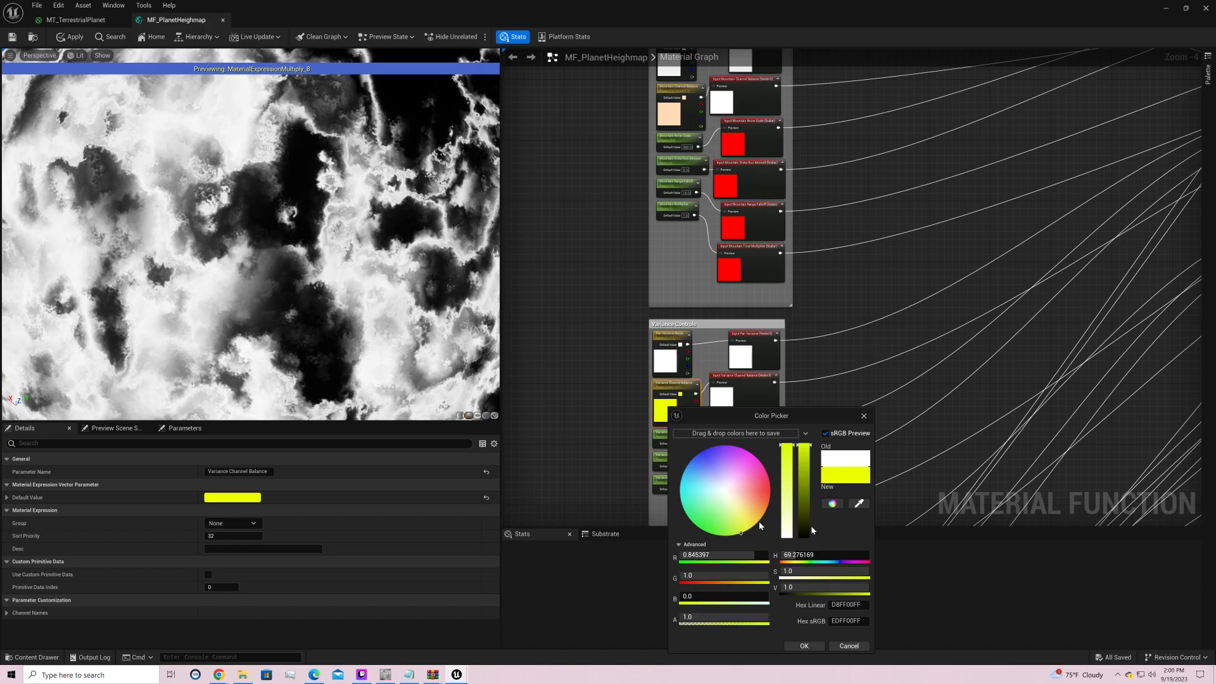
{"action": "left_click_drag", "start_coordinate": [750, 503], "coordinate": [641, 464]}
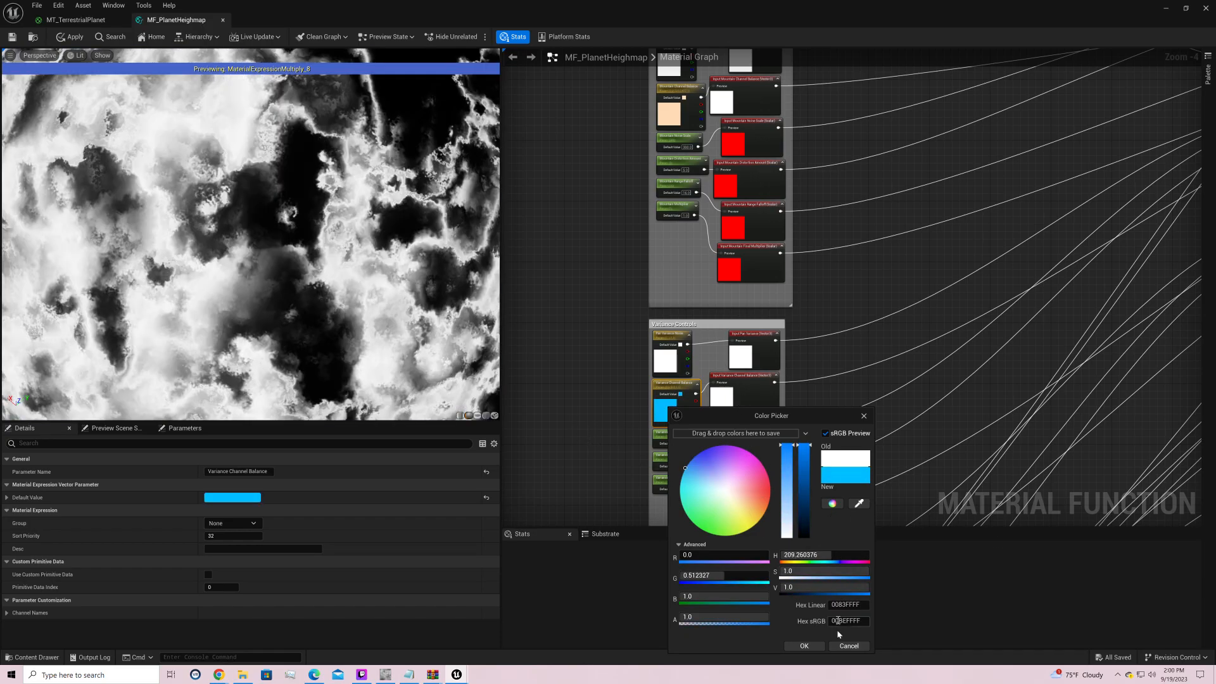
{"action": "left_click", "coordinate": [843, 645]}
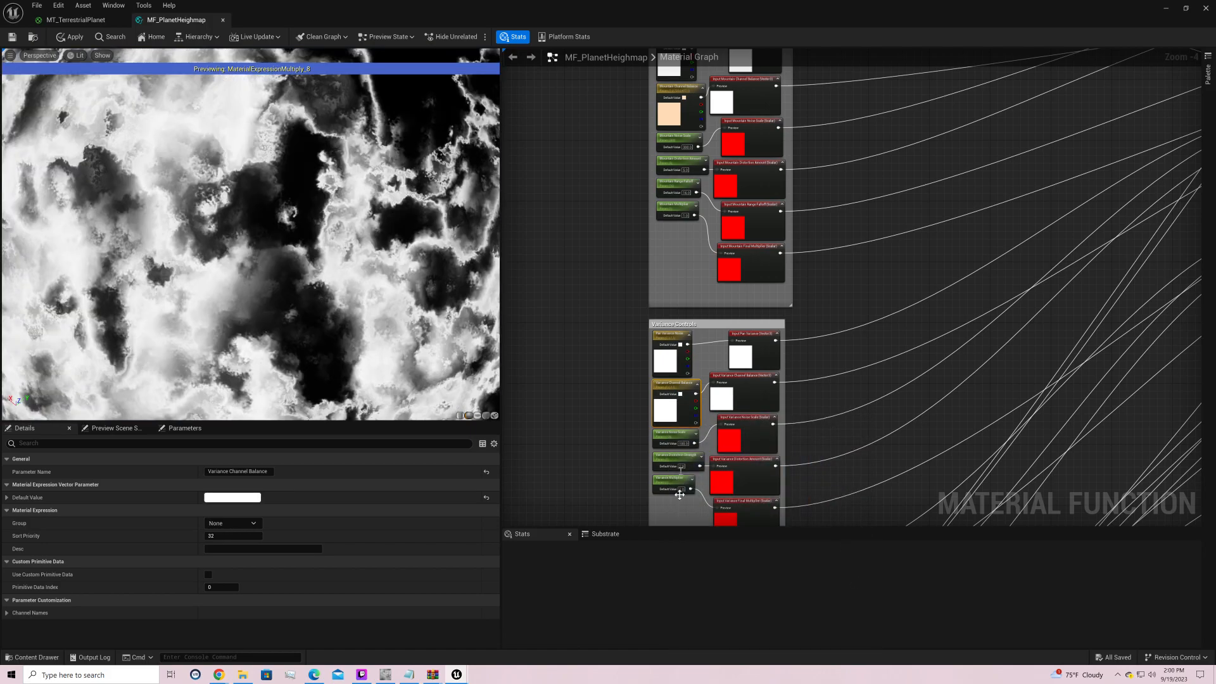
Step: Preview the Add(,1) node that follows the variance layer and move it slightly within the graph
{"action": "right_click_drag", "start_coordinate": [950, 408], "coordinate": [548, 506]}
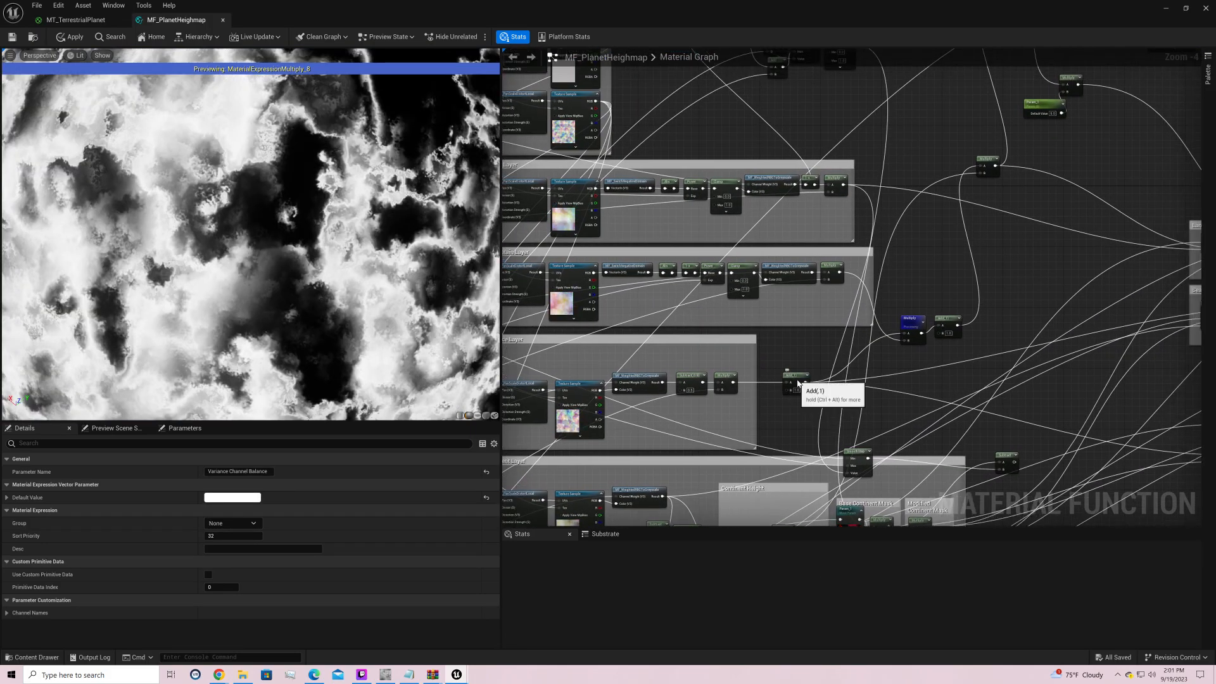
{"action": "right_click", "coordinate": [799, 385]}
{"action": "left_click", "coordinate": [824, 400]}
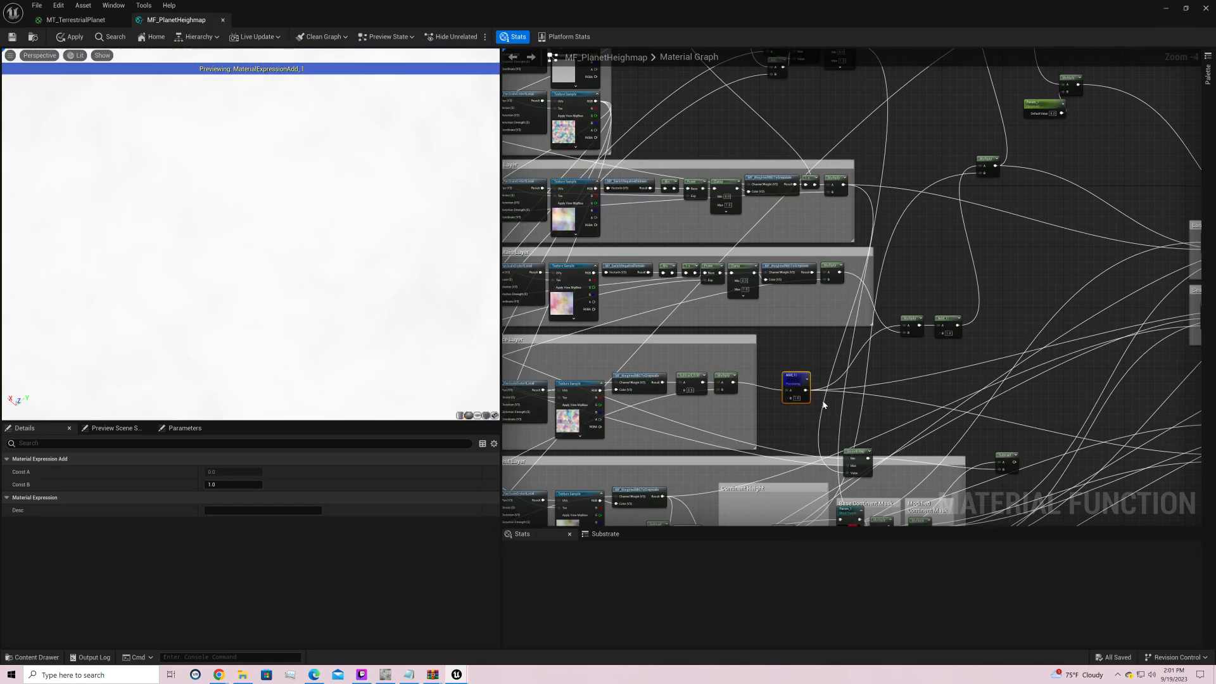
{"action": "left_click_drag", "start_coordinate": [793, 382], "coordinate": [789, 375]}
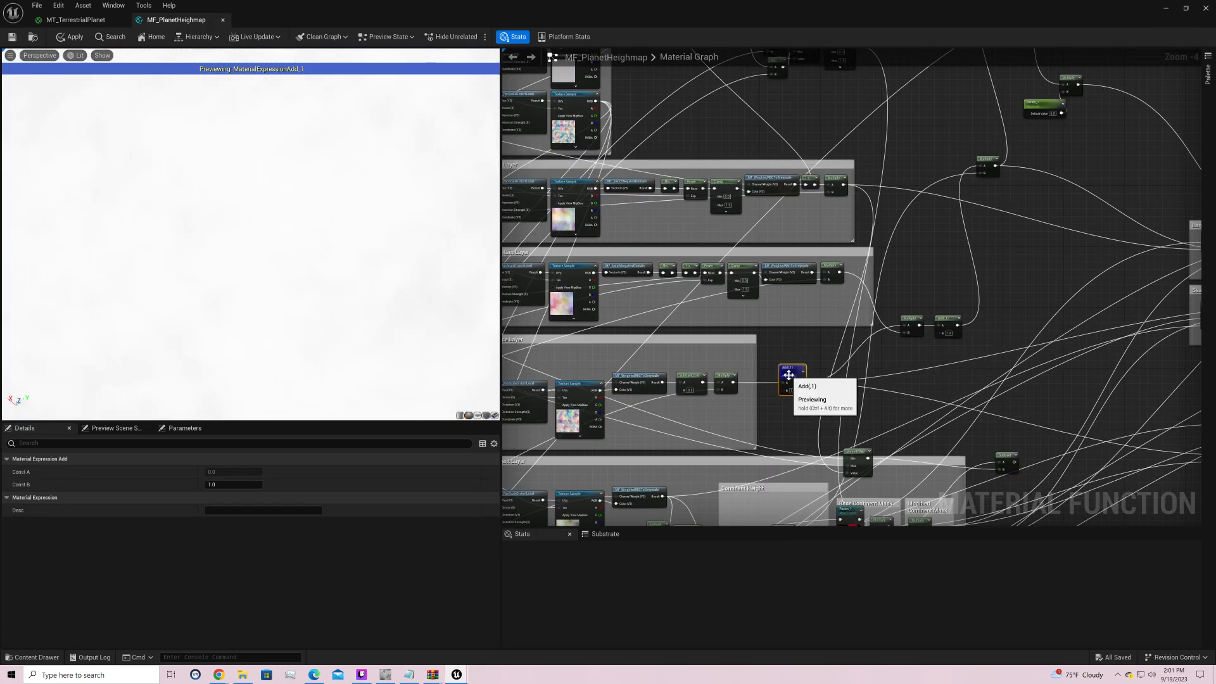
Step: Set the variance layer's Subtract constant to 1 and check the effect in the planet preview
{"action": "mouse_move", "coordinate": [271, 264]}
{"action": "right_mouse_down"}
{"action": "mouse_move", "coordinate": [271, 323]}
{"action": "mouse_move", "coordinate": [271, 253]}
{"action": "mouse_move", "coordinate": [271, 304]}
{"action": "mouse_move", "coordinate": [288, 307]}
{"action": "mouse_move", "coordinate": [288, 251]}
{"action": "right_mouse_up"}
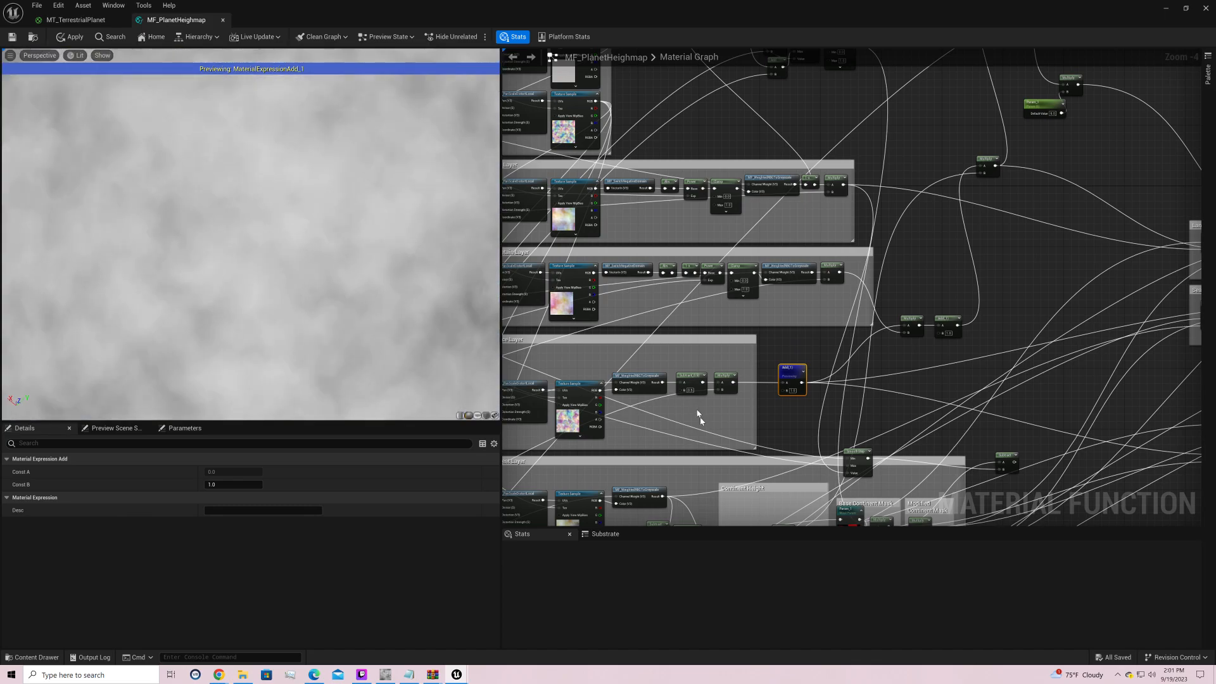
{"action": "type", "text": "1"}
{"action": "key", "text": "Return"}
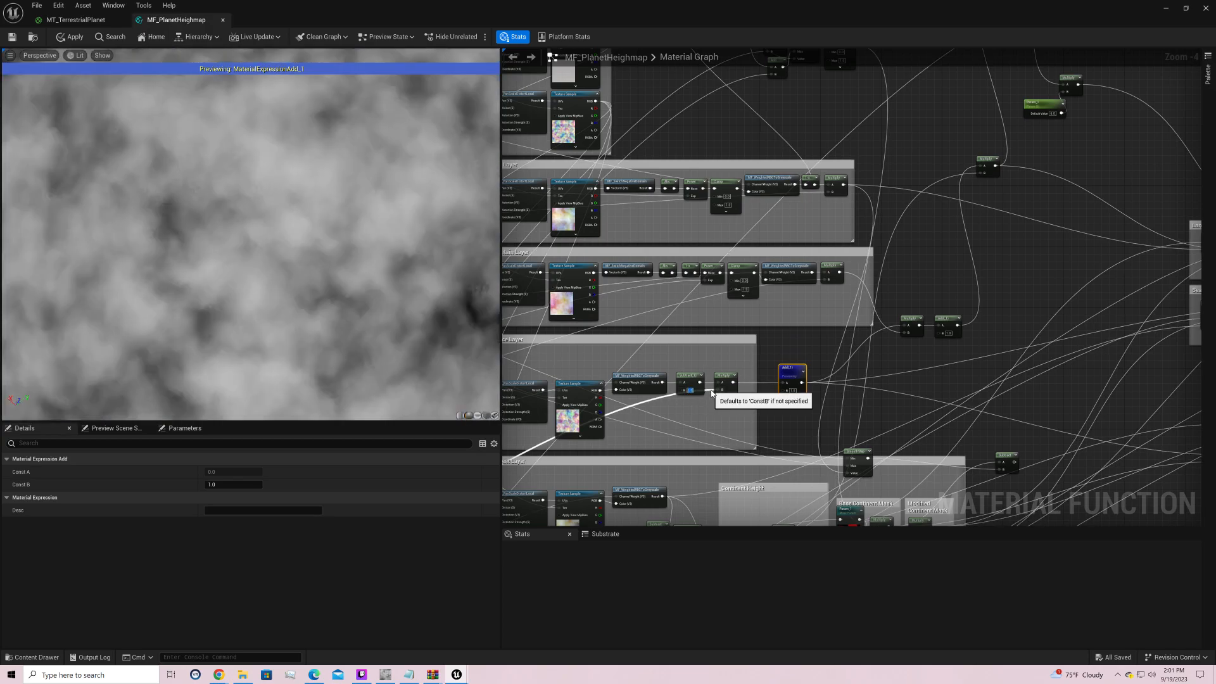
{"action": "left_click_drag", "start_coordinate": [448, 252], "coordinate": [437, 247]}
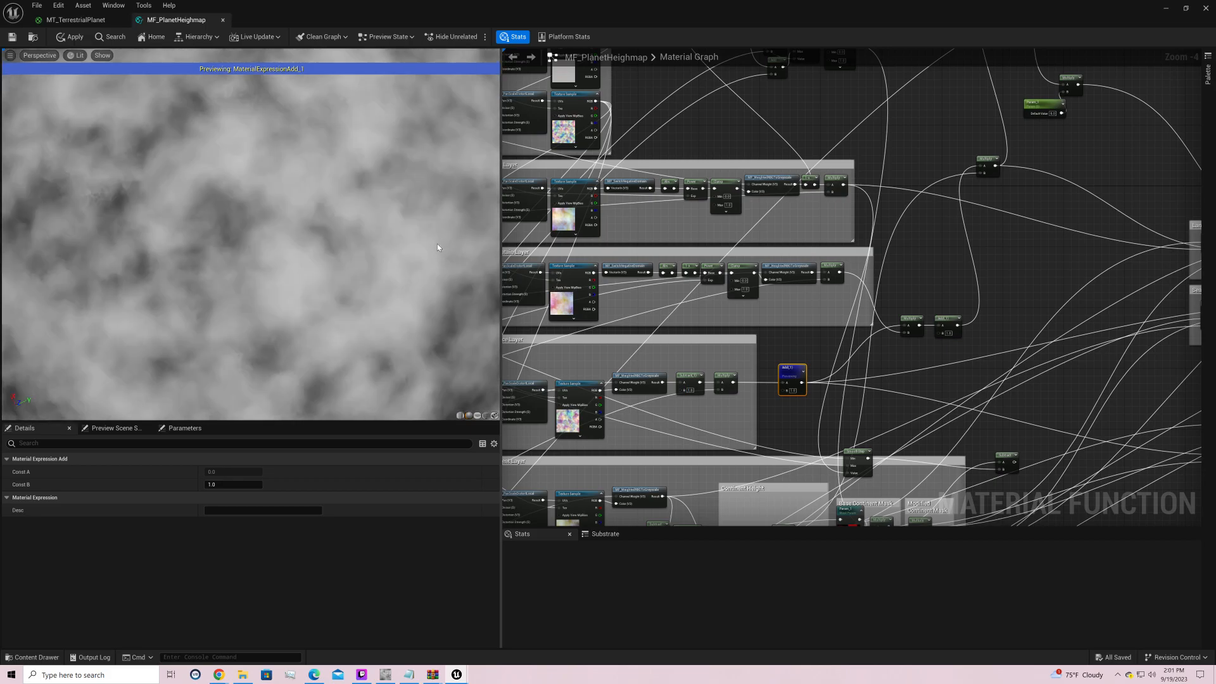
{"action": "scroll", "coordinate": [436, 244], "scroll_direction": "down", "scroll_amount": 5}
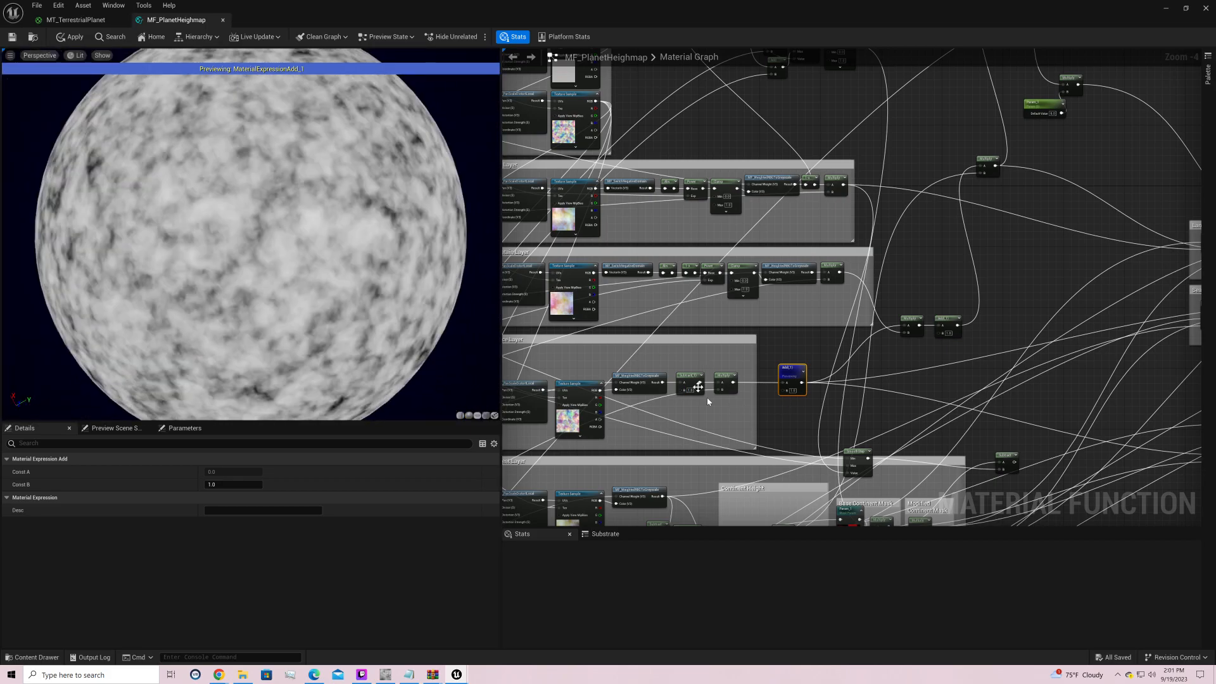
Step: Preview the variance layer's MF_WeightedRBGToGreyscale node, then add a Power node on its output and preview that node
{"action": "right_click", "coordinate": [647, 381]}
{"action": "left_click", "coordinate": [675, 399]}
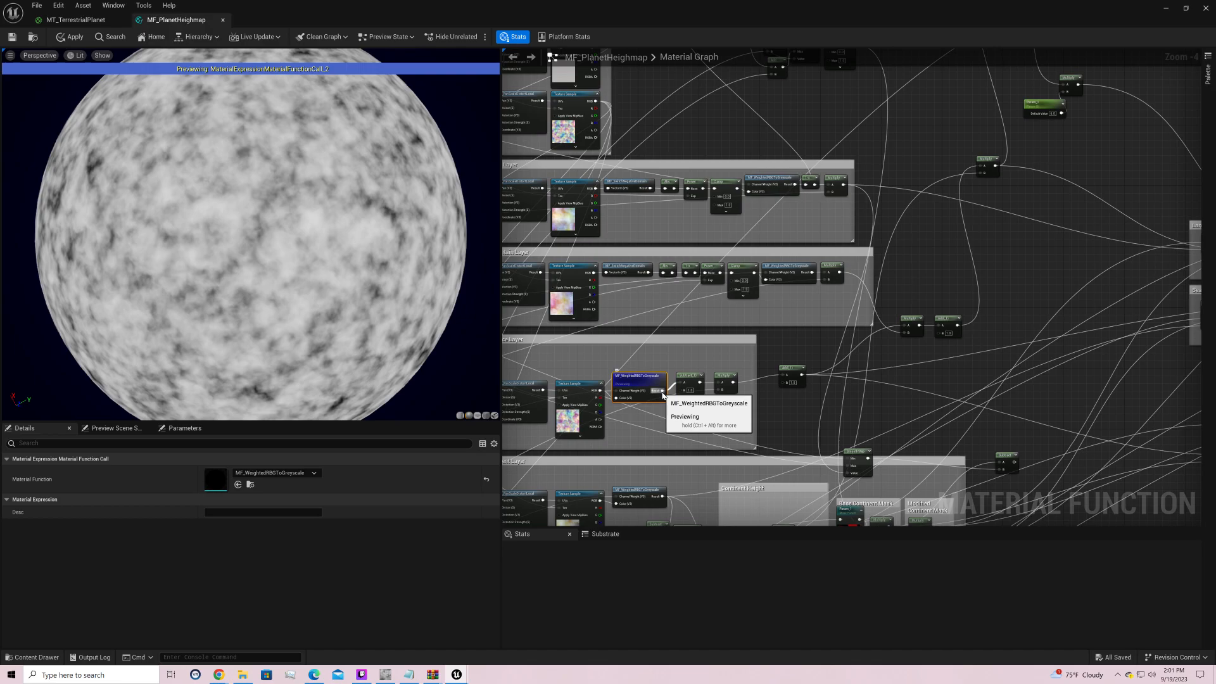
{"action": "left_click_drag", "start_coordinate": [663, 390], "coordinate": [814, 413]}
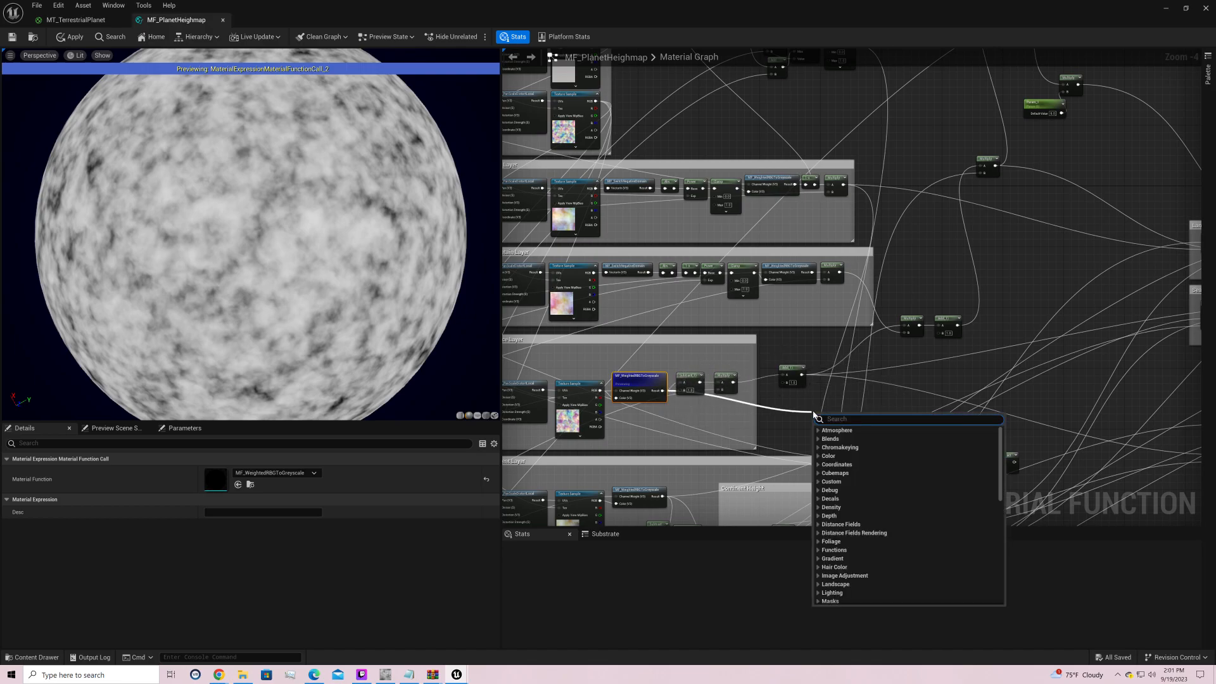
{"action": "type", "text": "power"}
{"action": "key", "text": "Return"}
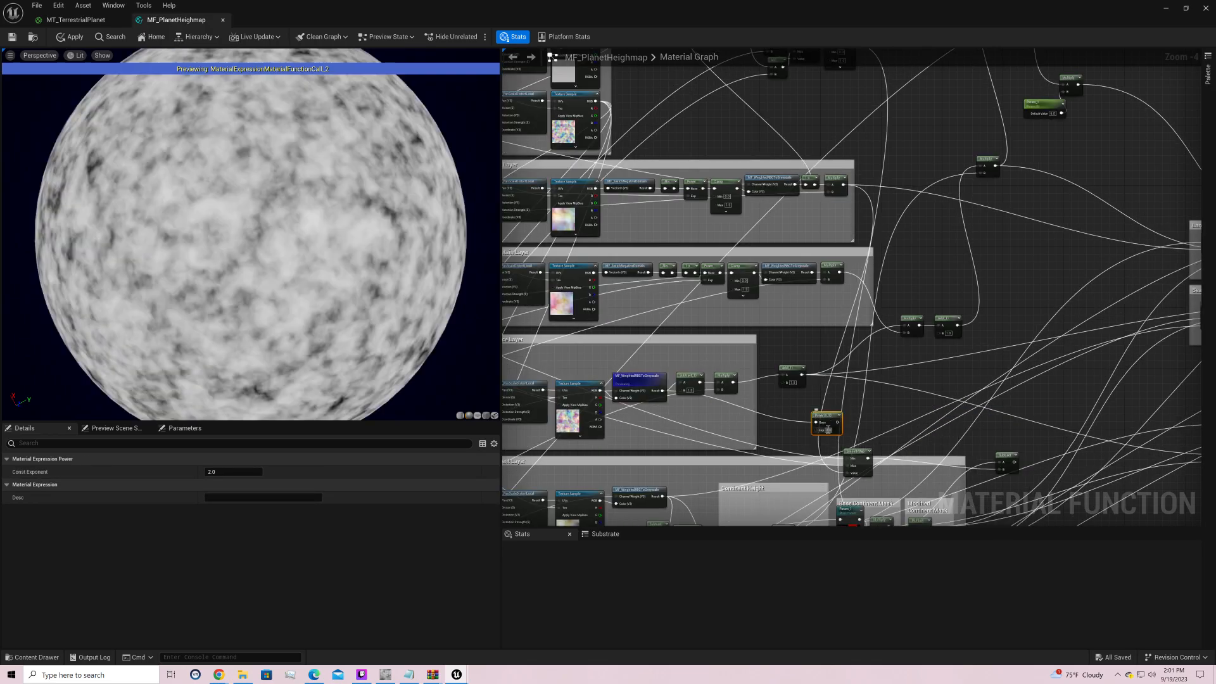
{"action": "right_click", "coordinate": [829, 424]}
{"action": "left_click", "coordinate": [849, 427]}
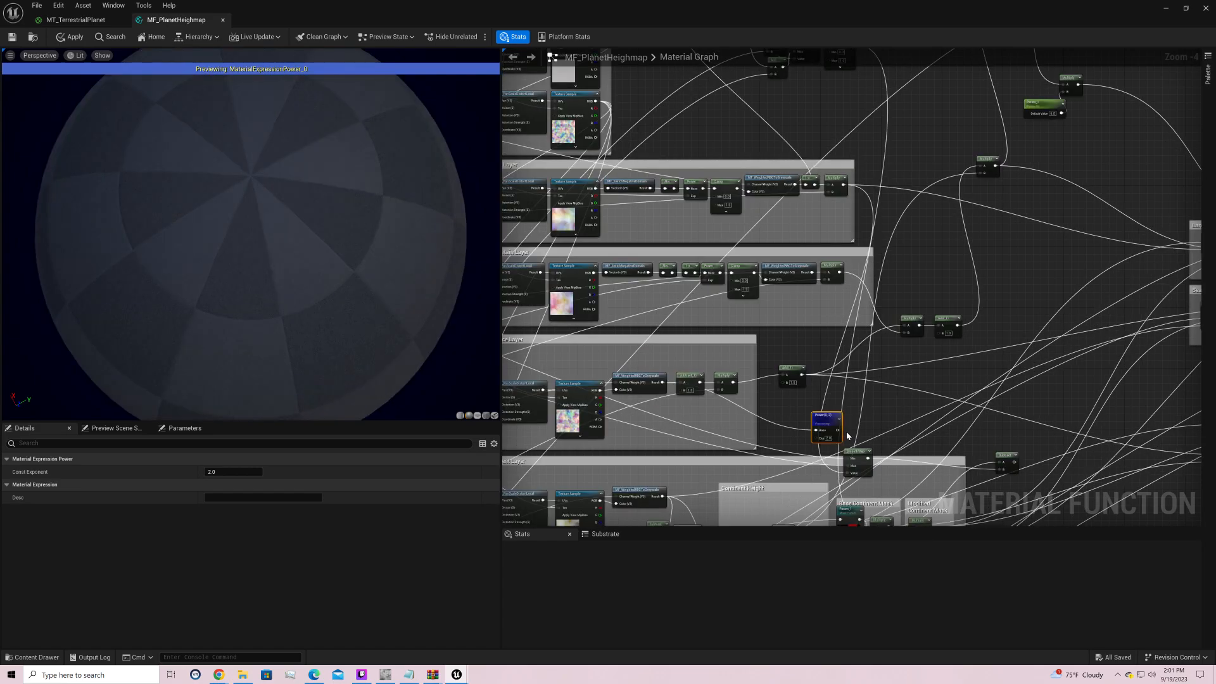
Step: Connect the Power node to the B input of the Multiply node fed by the mountain layer and preview that Multiply
{"action": "left_click_drag", "start_coordinate": [830, 424], "coordinate": [907, 336]}
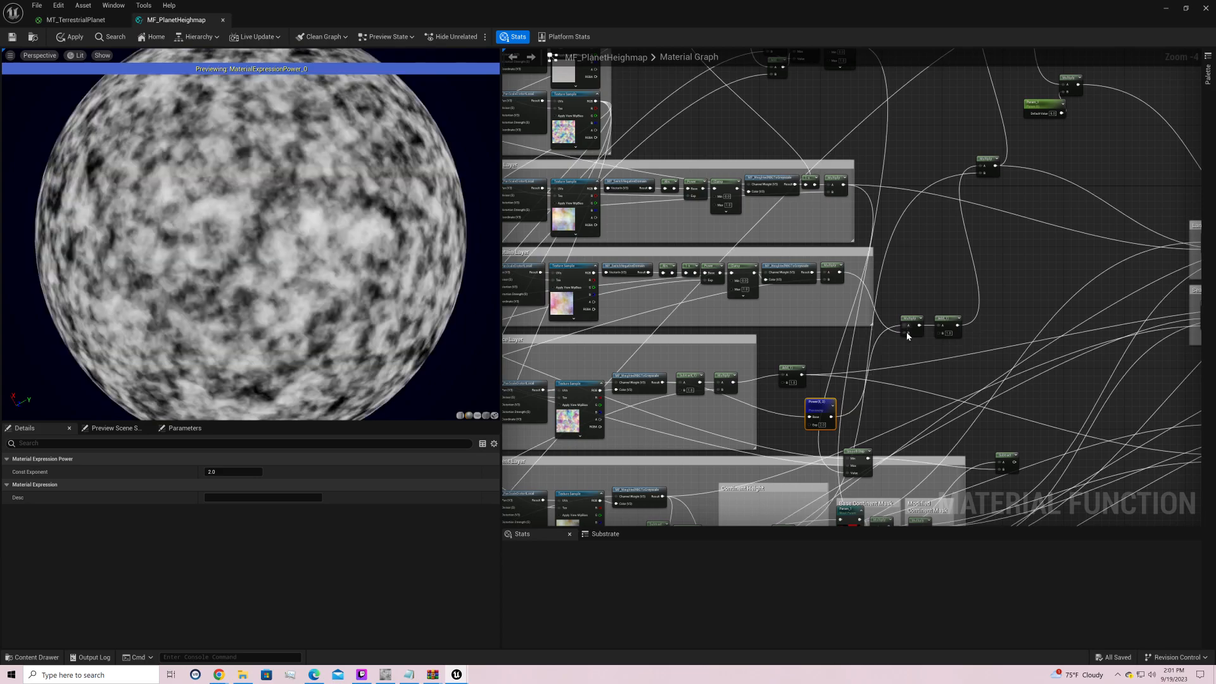
{"action": "right_click_drag", "start_coordinate": [1039, 226], "coordinate": [943, 214]}
{"action": "right_click", "coordinate": [993, 194]}
{"action": "right_click", "coordinate": [832, 331]}
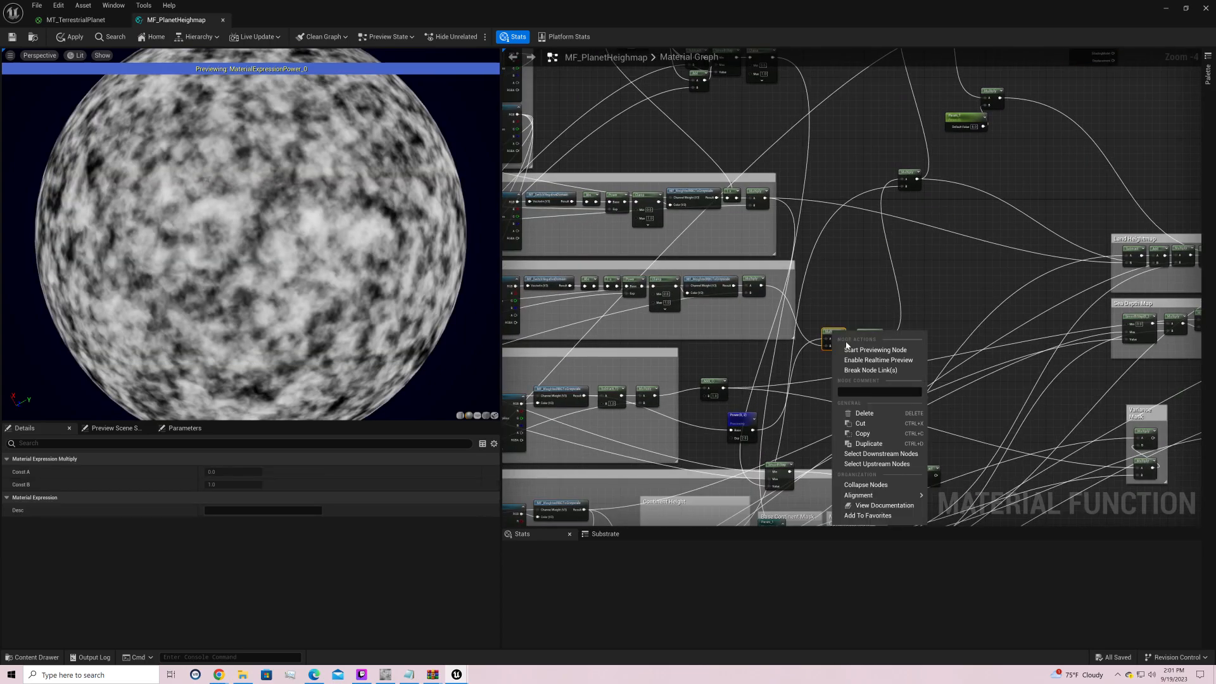
{"action": "left_click", "coordinate": [850, 351]}
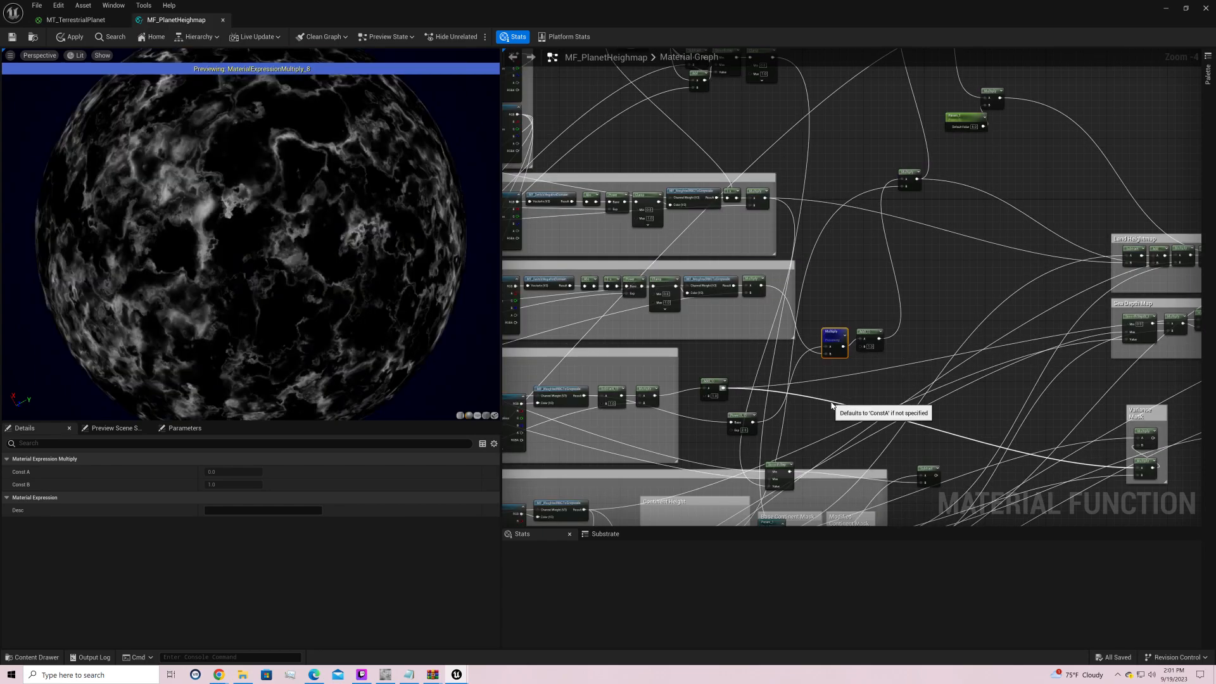
{"action": "left_click_drag", "start_coordinate": [252, 235], "coordinate": [288, 355]}
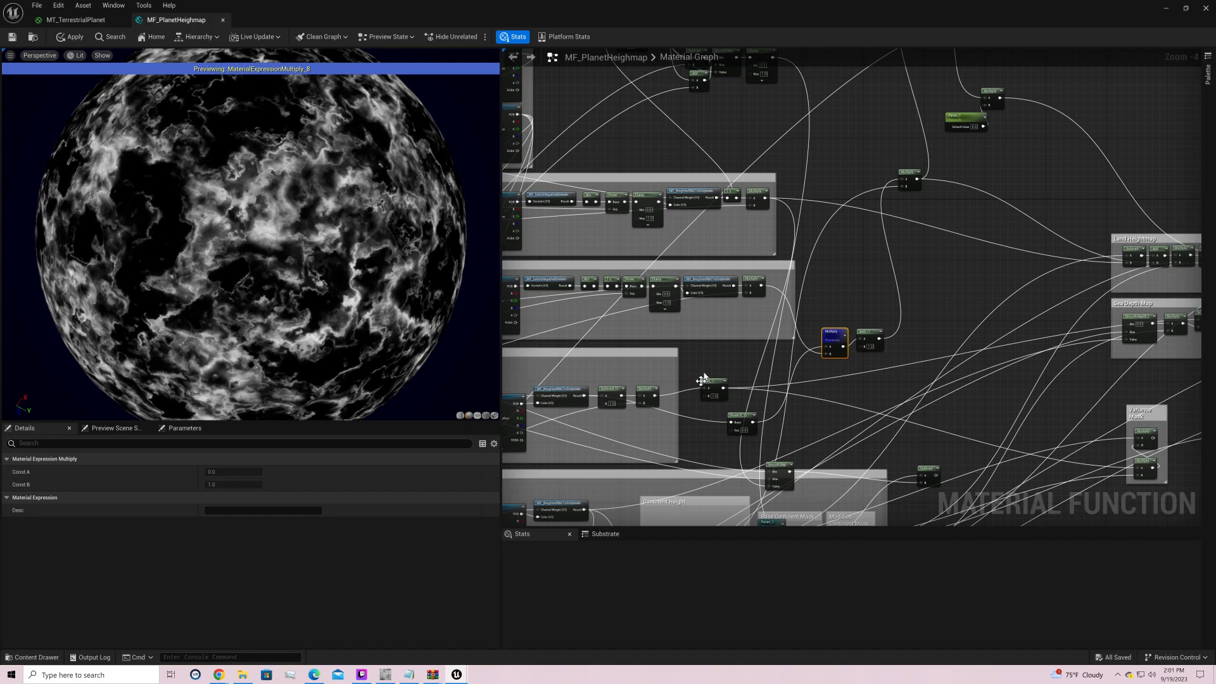
Step: Try a constant exponent of 4 on the Power node
{"action": "left_click", "coordinate": [745, 430]}
{"action": "type", "text": "4"}
{"action": "key", "text": "Return"}
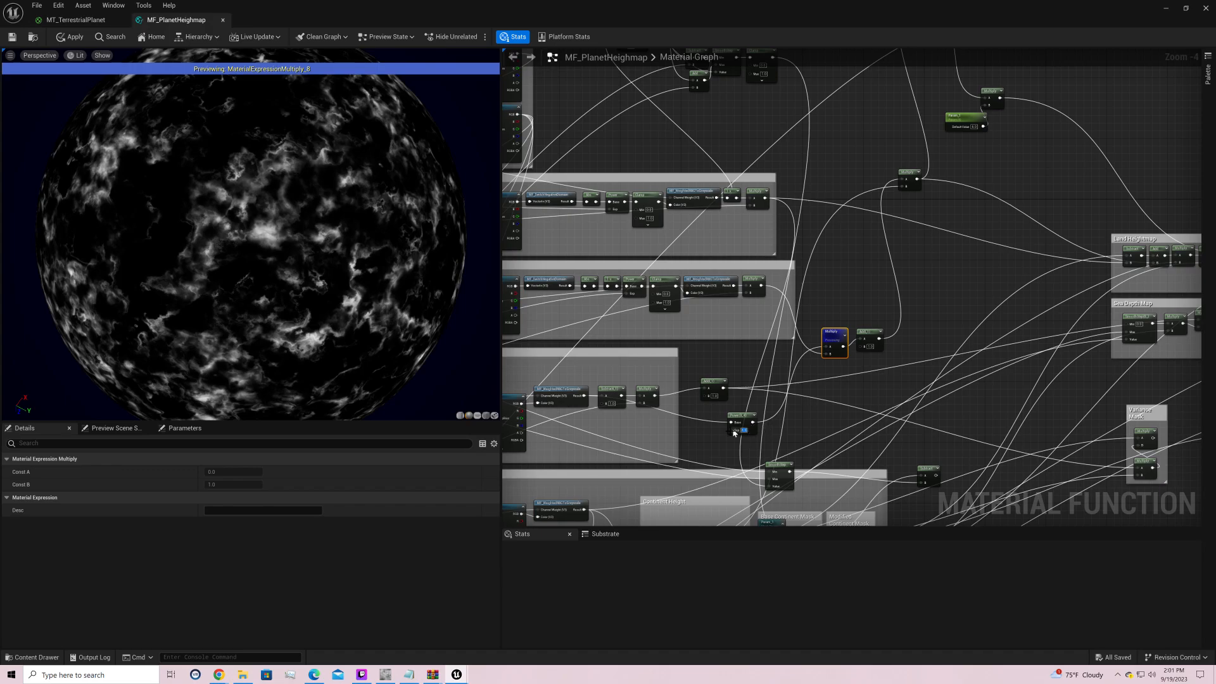
Step: Add a scalar parameter that feeds the Power node's exponent and place it beside the variance layer
{"action": "left_click_drag", "start_coordinate": [734, 431], "coordinate": [714, 437]}
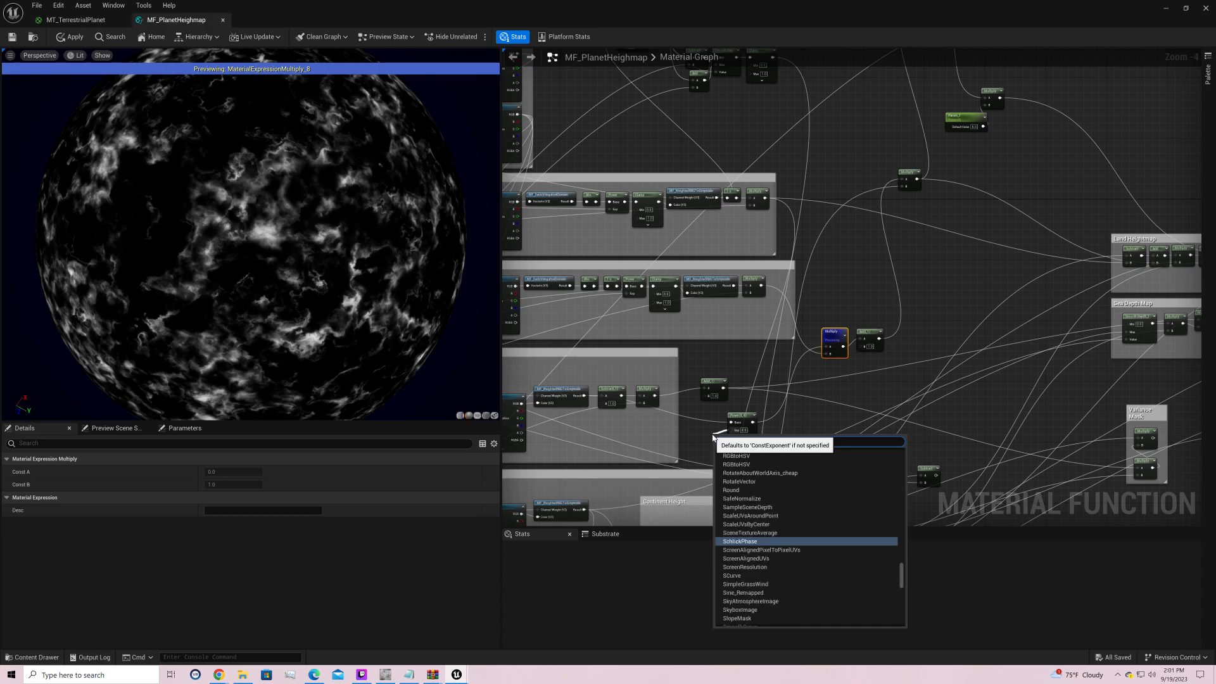
{"action": "type", "text": "calar"}
{"action": "key", "text": "Return"}
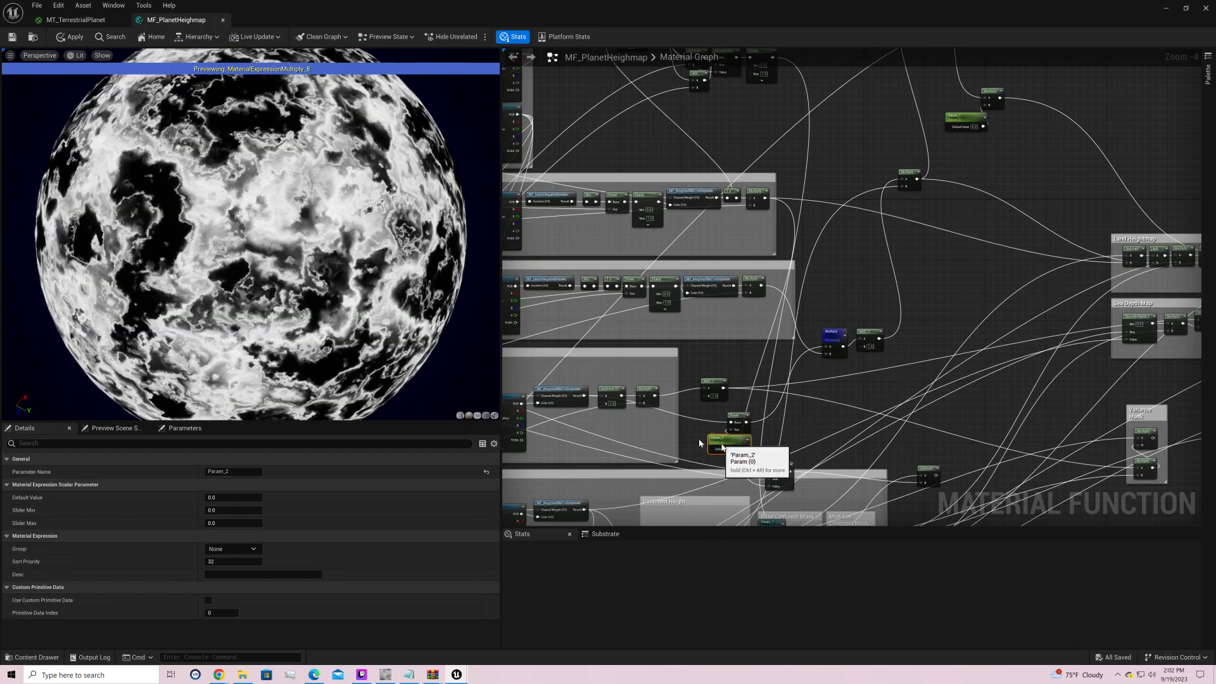
{"action": "left_click_drag", "start_coordinate": [723, 446], "coordinate": [667, 440]}
Step: Try default values of 1 and 2 for the exponent parameter and settle on 4
{"action": "left_click", "coordinate": [676, 445]}
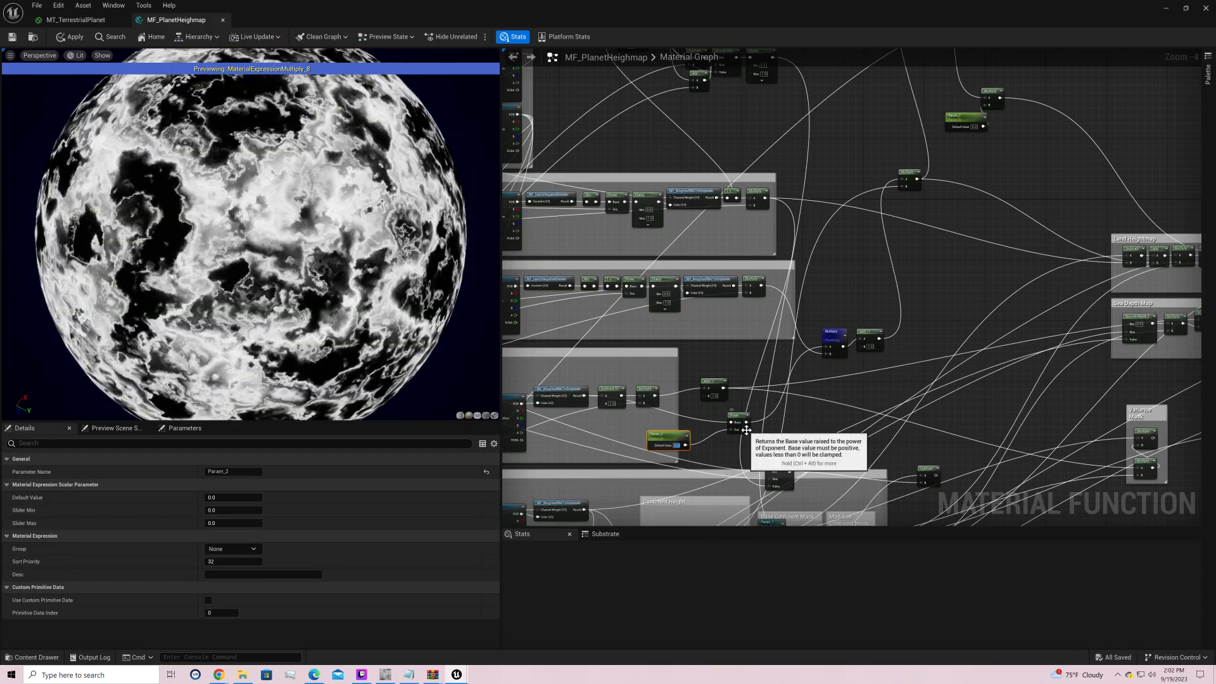
{"action": "type", "text": "1"}
{"action": "key", "text": "Return"}
{"action": "type", "text": "2"}
{"action": "key", "text": "Return"}
{"action": "type", "text": "4"}
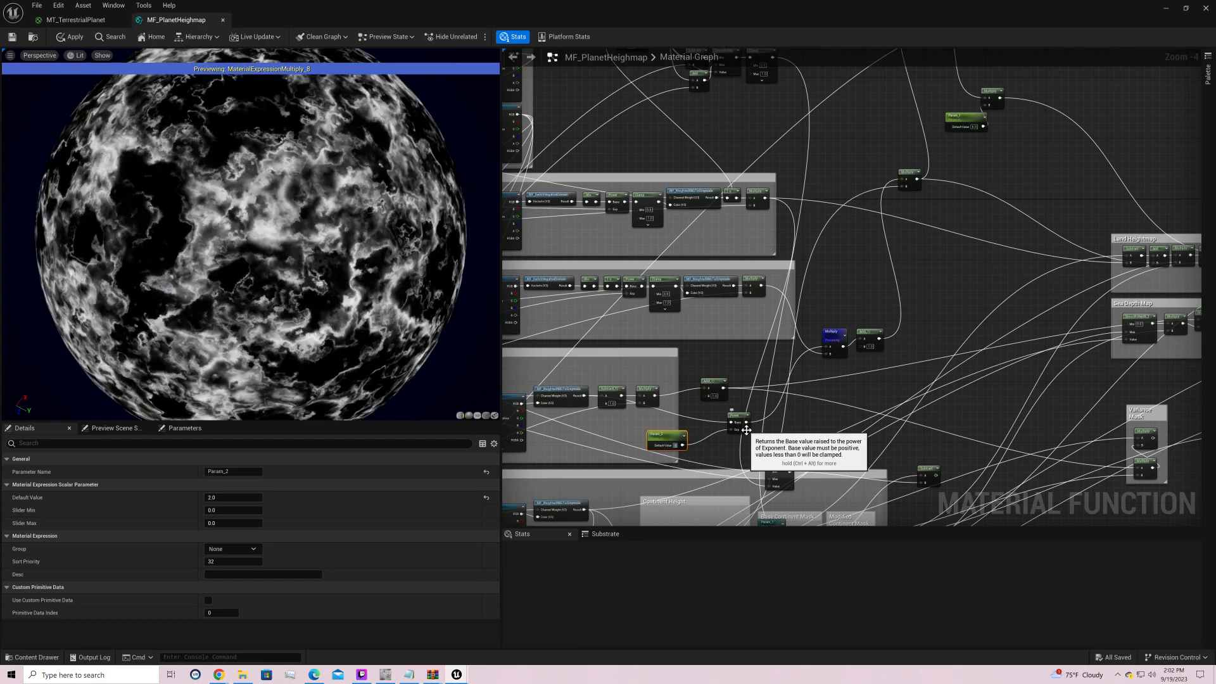
{"action": "key", "text": "Return"}
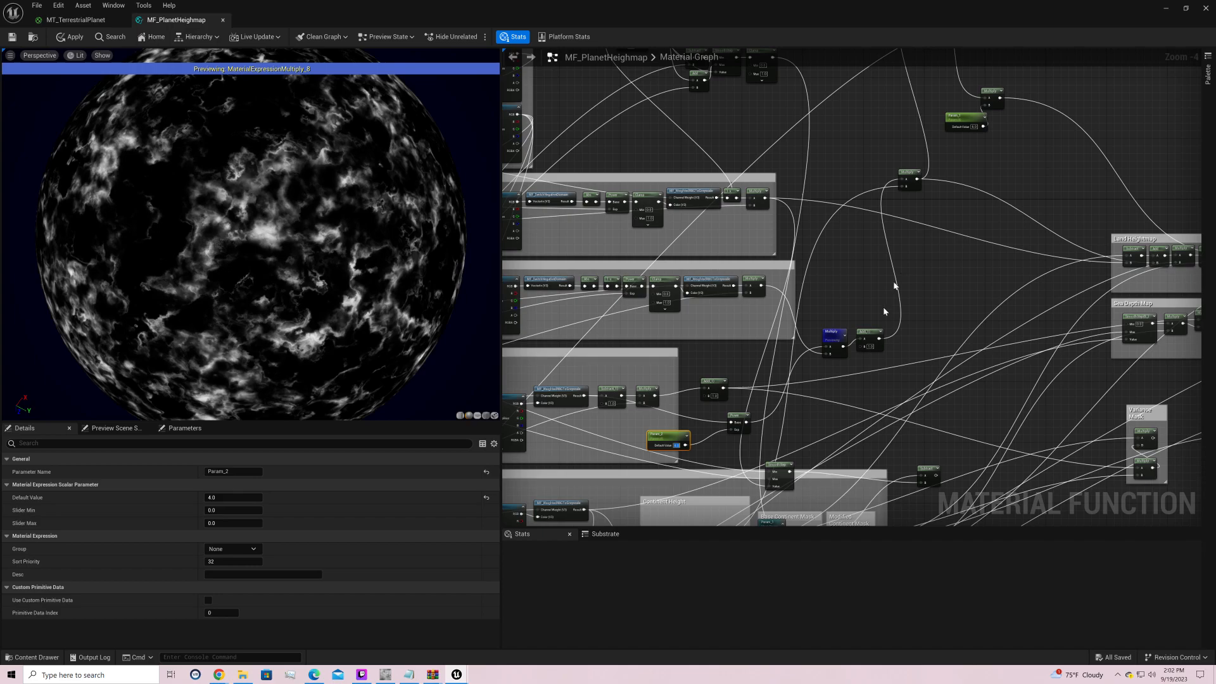
Step: Preview the Add(,1) node after the mountain Multiply, examine the planet close up and from afar, and shift the node slightly
{"action": "right_click", "coordinate": [873, 340]}
{"action": "left_click", "coordinate": [900, 354]}
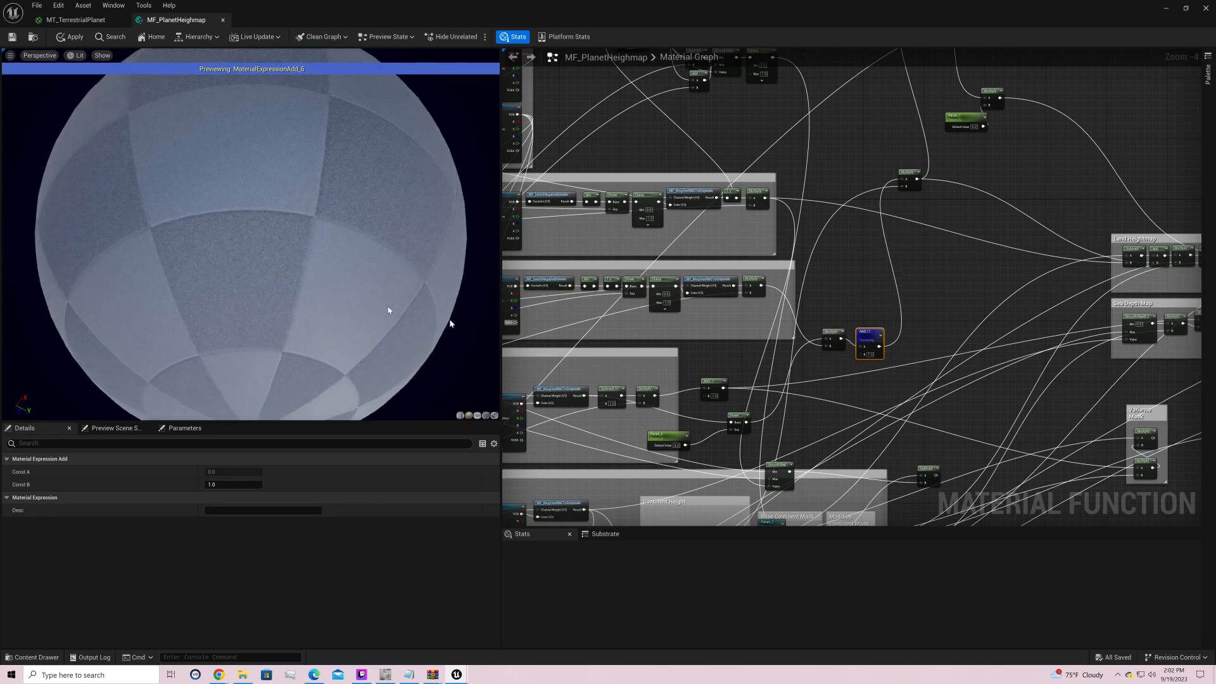
{"action": "right_click_drag", "start_coordinate": [388, 287], "coordinate": [387, 228]}
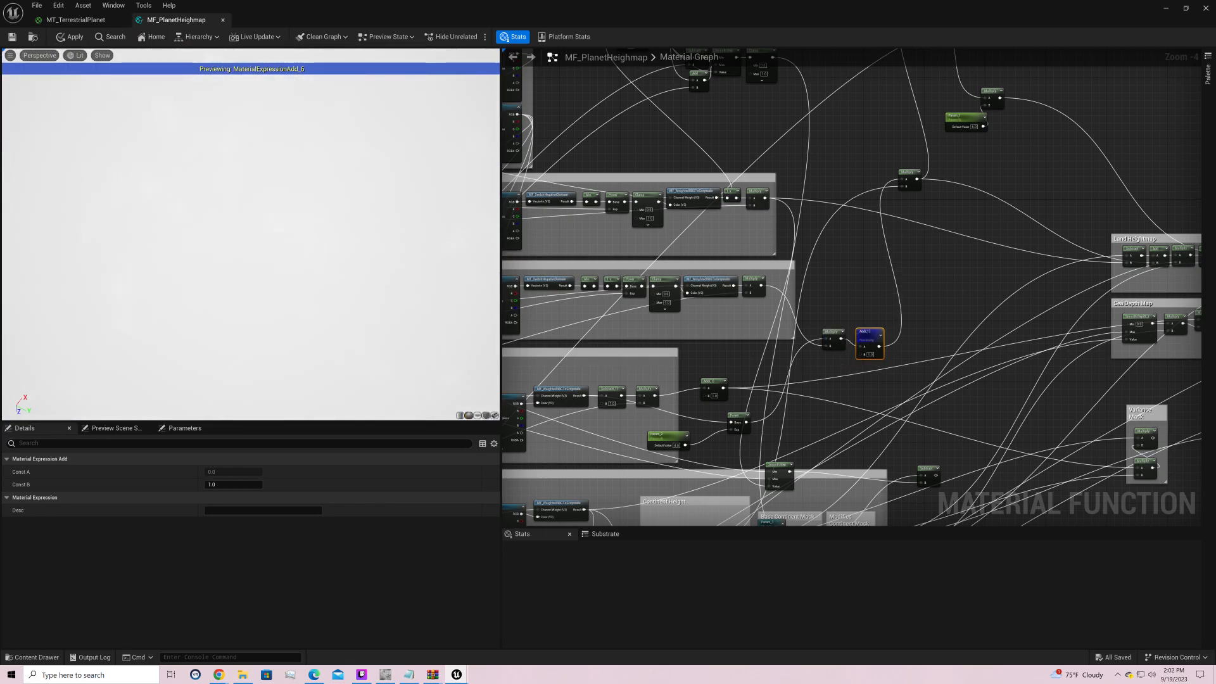
{"action": "mouse_move", "coordinate": [394, 258]}
{"action": "right_mouse_down"}
{"action": "mouse_move", "coordinate": [394, 298]}
{"action": "mouse_move", "coordinate": [394, 266]}
{"action": "right_mouse_up"}
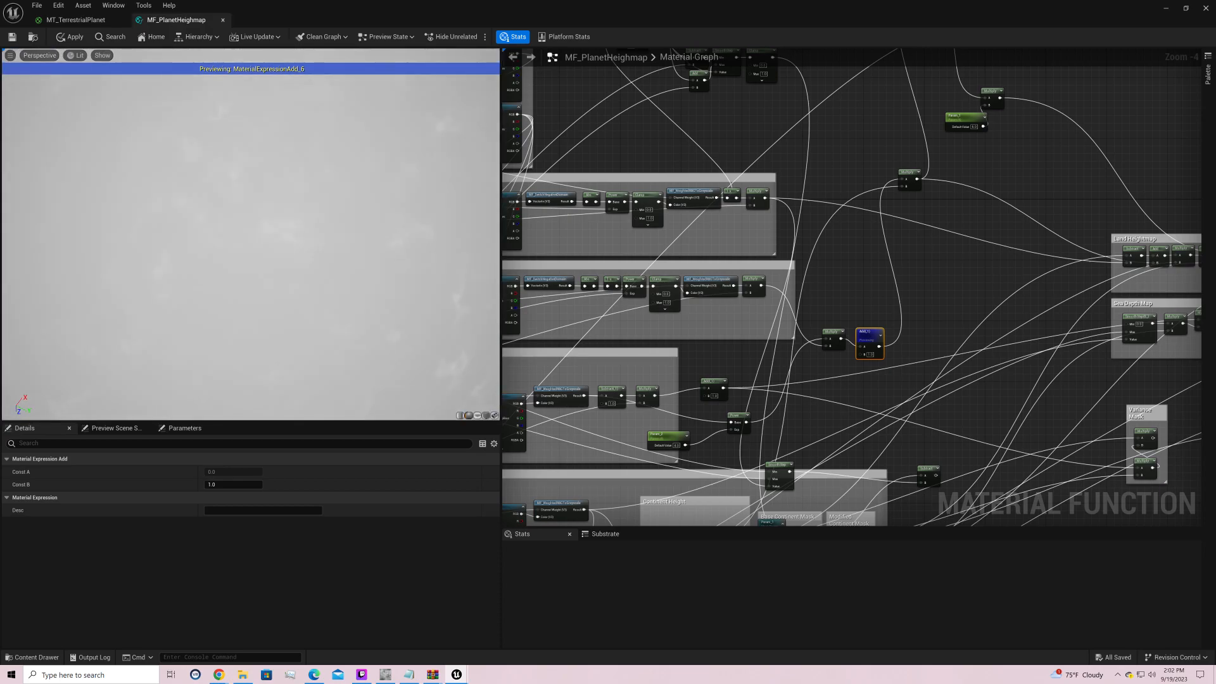
{"action": "left_click_drag", "start_coordinate": [394, 266], "coordinate": [236, 304]}
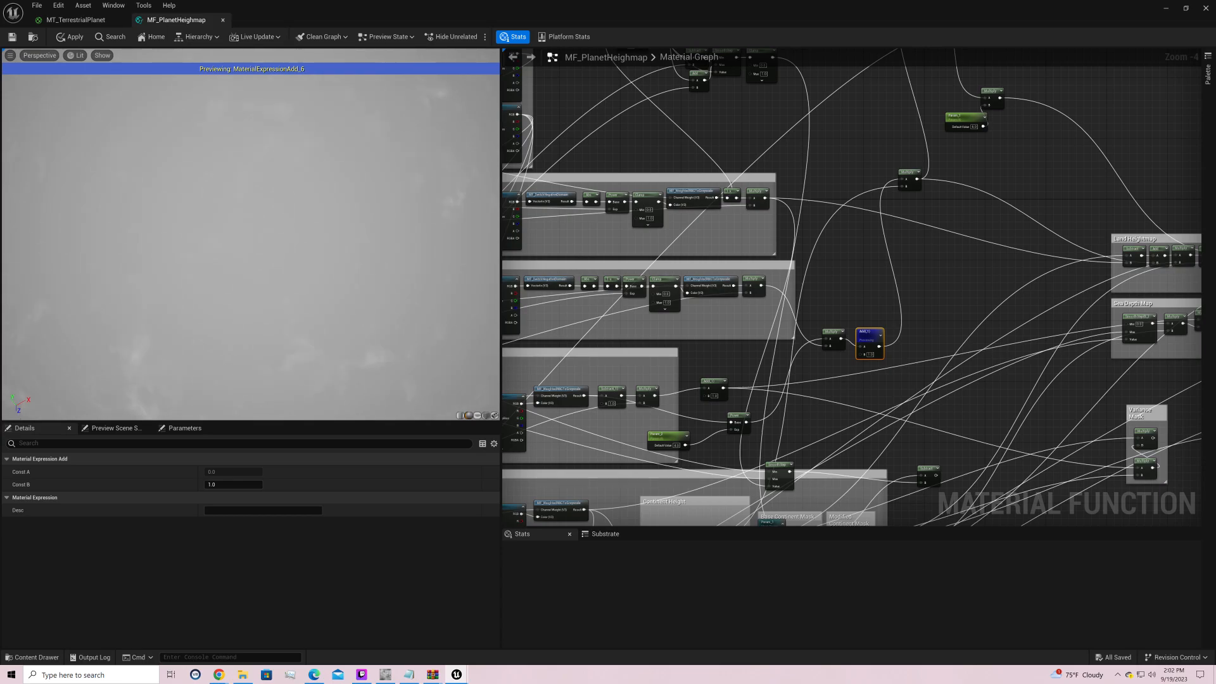
{"action": "right_click_drag", "start_coordinate": [399, 228], "coordinate": [399, 273]}
{"action": "left_click_drag", "start_coordinate": [399, 273], "coordinate": [316, 273]}
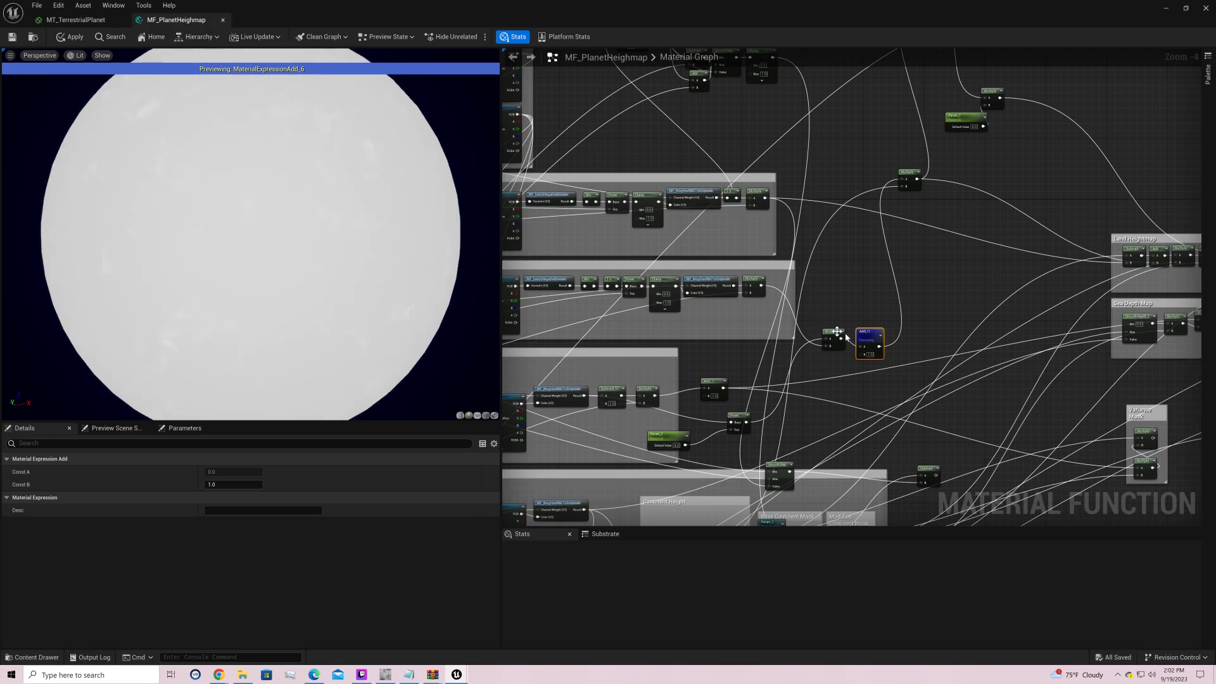
{"action": "left_click_drag", "start_coordinate": [870, 341], "coordinate": [865, 329]}
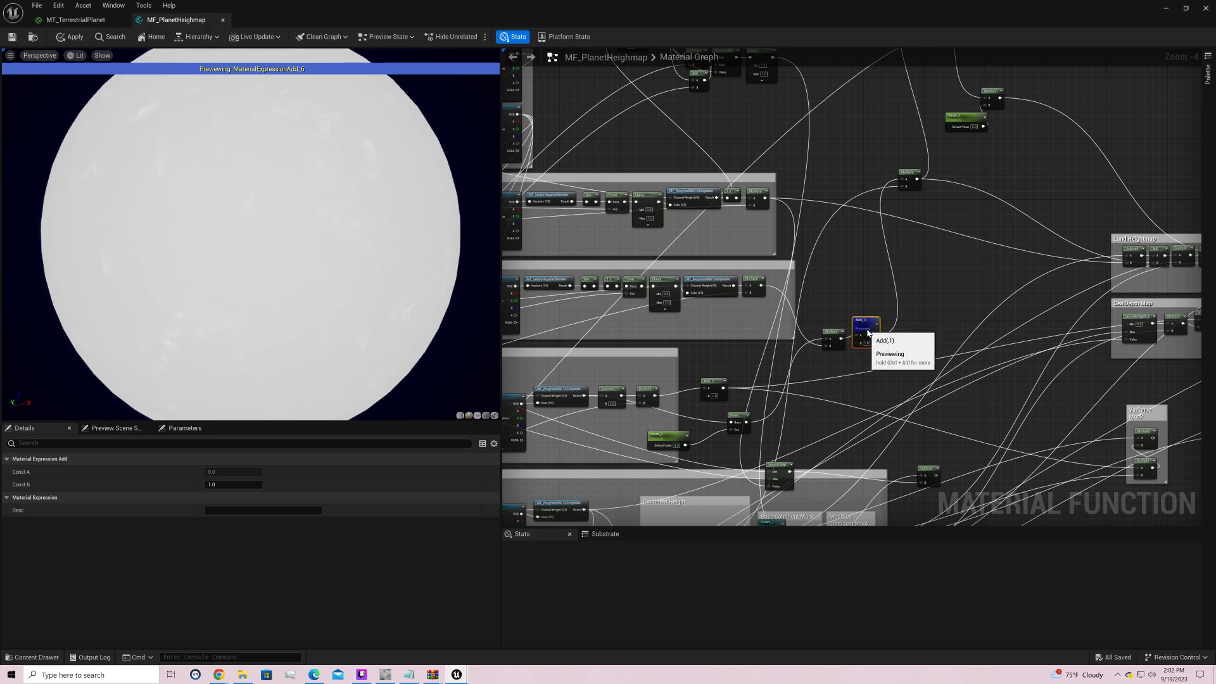
Step: Trace the Continent Height Multiply output to the Multiply node it shares with Add(,1), and preview the combined result around the planet
{"action": "right_click_drag", "start_coordinate": [869, 436], "coordinate": [937, 238]}
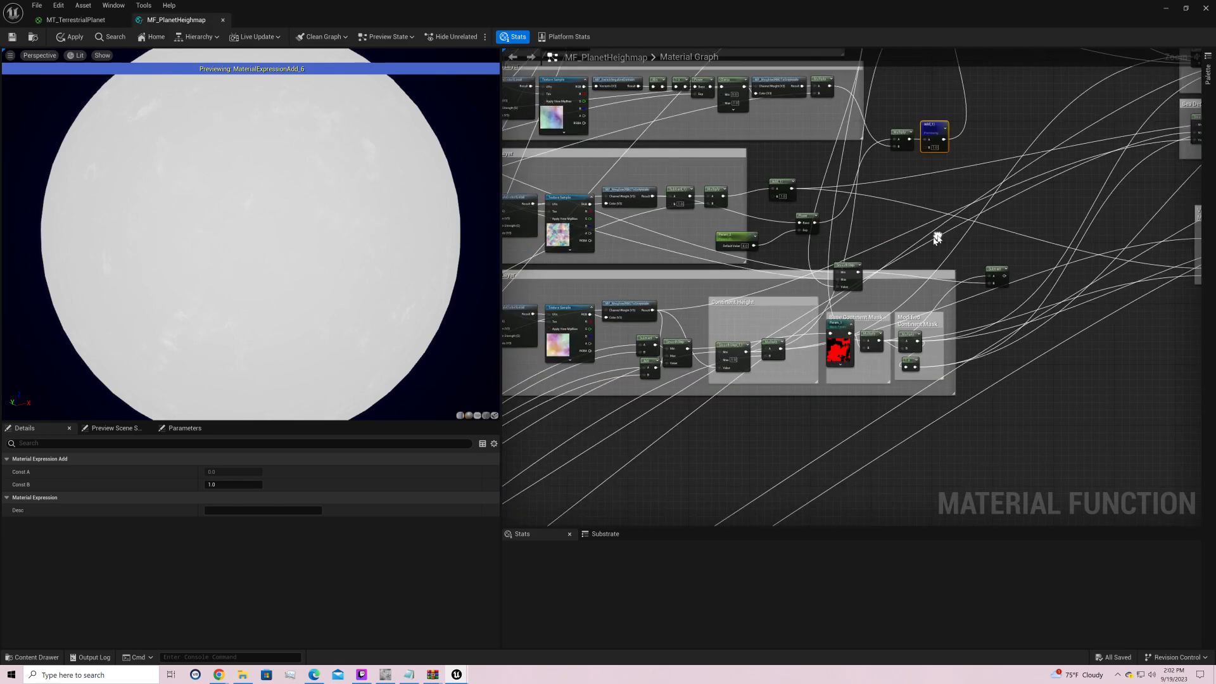
{"action": "left_click_drag", "start_coordinate": [774, 350], "coordinate": [871, 516]}
{"action": "left_click", "coordinate": [983, 140]}
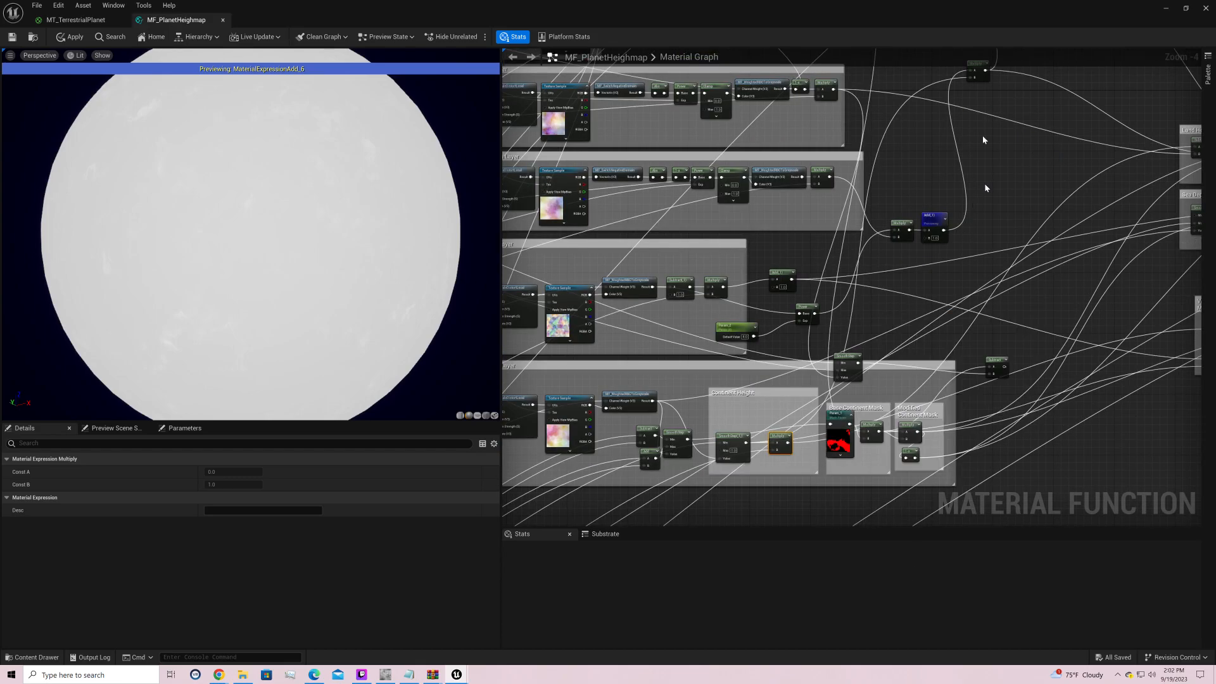
{"action": "left_click", "coordinate": [985, 188]}
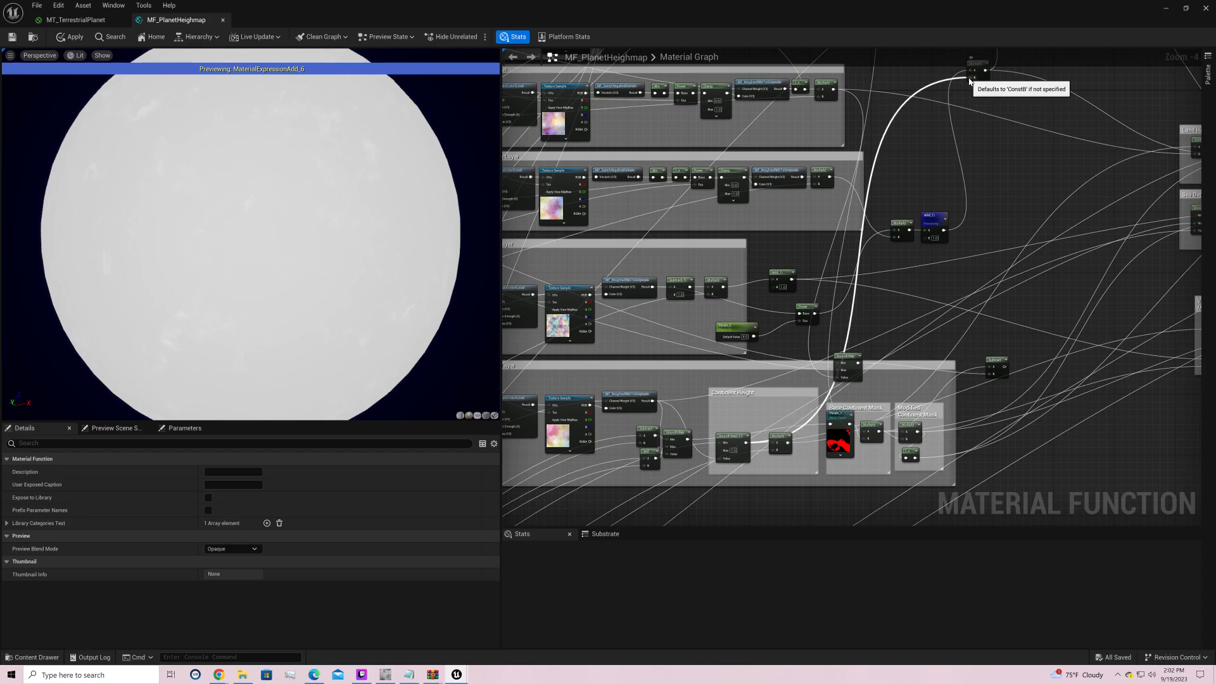
{"action": "left_click_drag", "start_coordinate": [788, 437], "coordinate": [972, 76]}
{"action": "left_click", "coordinate": [979, 76]}
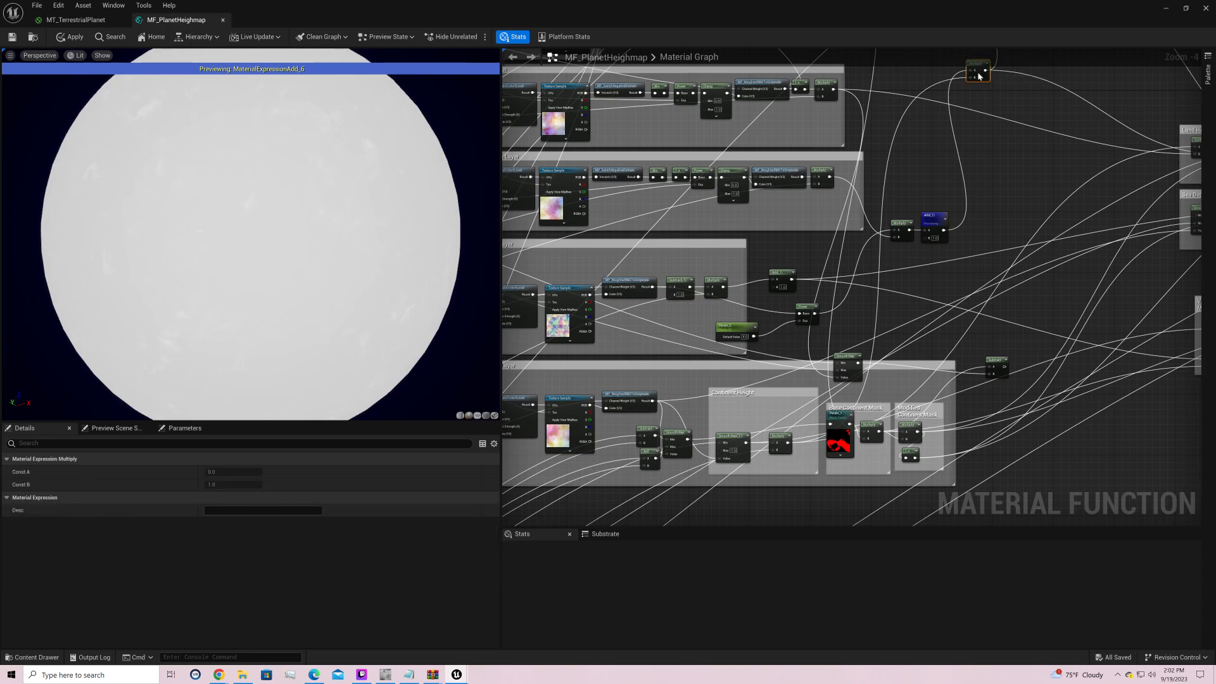
{"action": "right_click", "coordinate": [979, 76]}
{"action": "left_click", "coordinate": [1001, 90]}
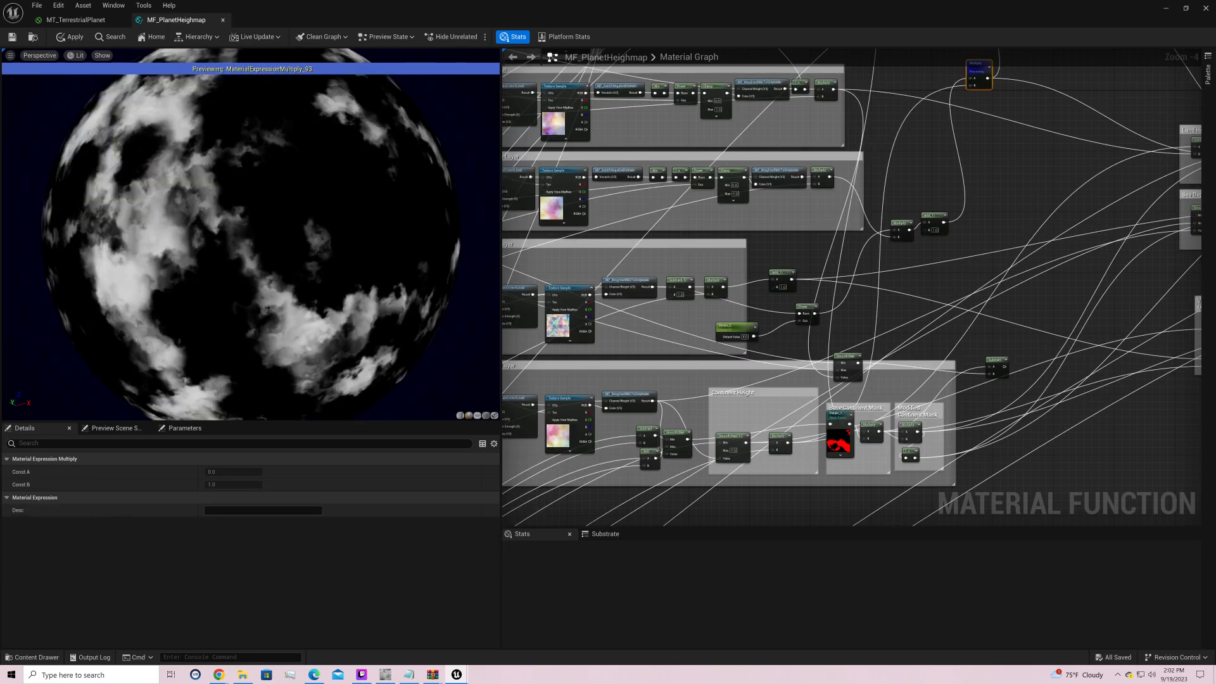
{"action": "left_click_drag", "start_coordinate": [379, 196], "coordinate": [379, 197]}
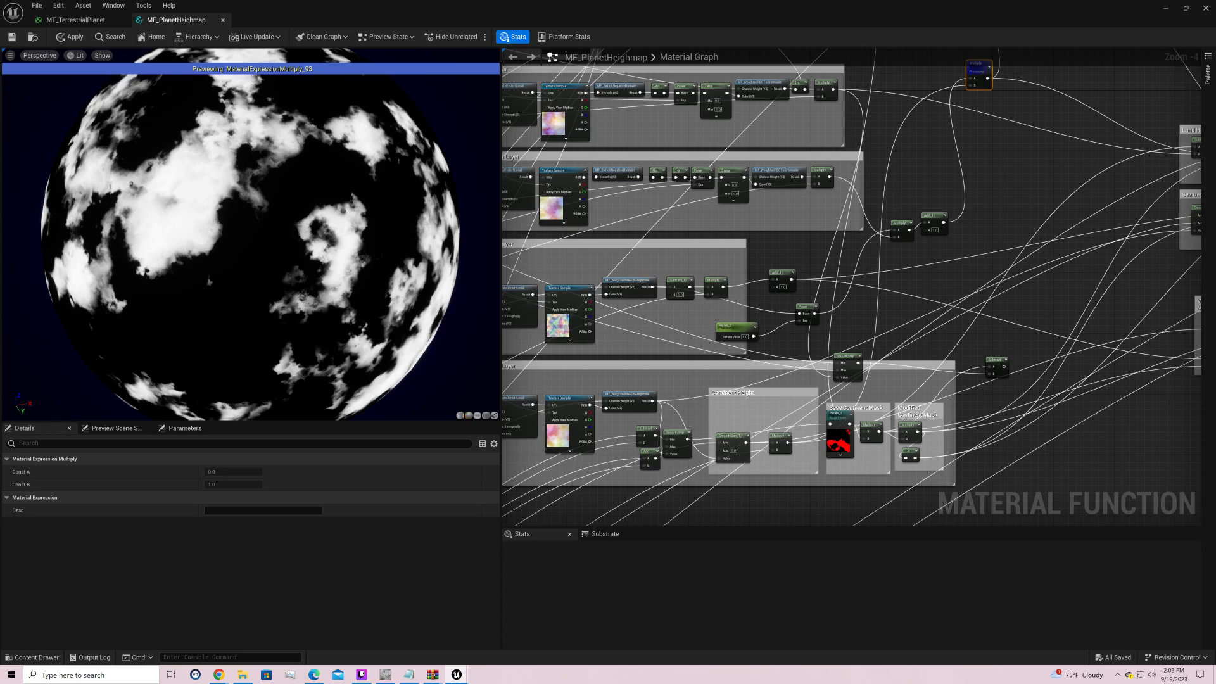
{"action": "left_click_drag", "start_coordinate": [379, 197], "coordinate": [380, 200]}
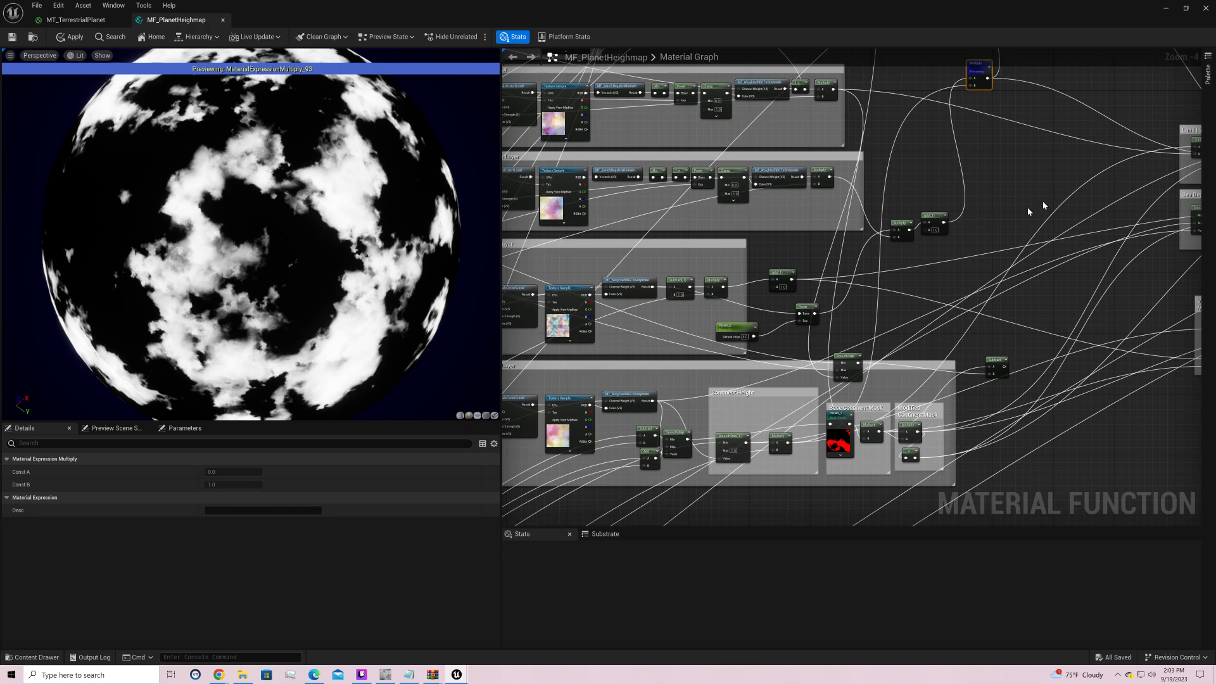
Step: Insert a Multiply node between the mountain Multiply and Add(,1), driven by a new scalar parameter with a default value of 2
{"action": "right_click_drag", "start_coordinate": [1044, 206], "coordinate": [926, 389]}
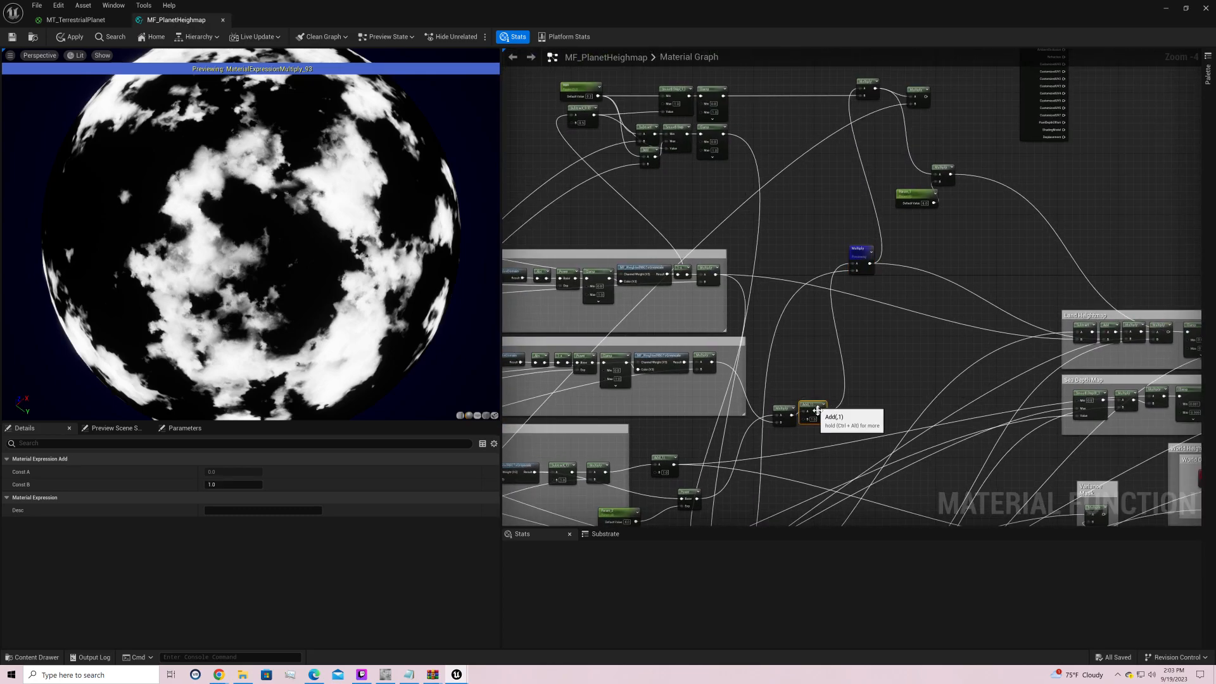
{"action": "left_click_drag", "start_coordinate": [822, 411], "coordinate": [850, 363]}
{"action": "key", "text": "Return"}
{"action": "type", "text": "scalar"}
{"action": "key", "text": "Return"}
{"action": "right_click_drag", "start_coordinate": [842, 412], "coordinate": [886, 345]}
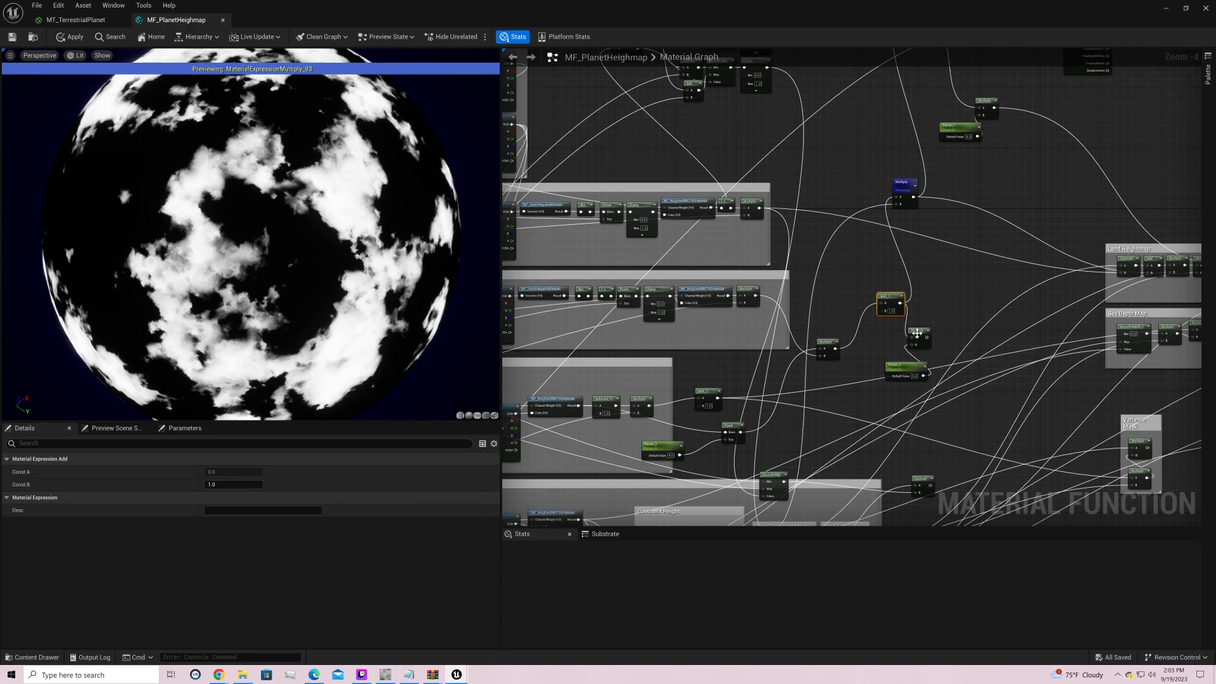
{"action": "left_click_drag", "start_coordinate": [913, 332], "coordinate": [885, 310]}
{"action": "left_click_drag", "start_coordinate": [899, 377], "coordinate": [841, 390]}
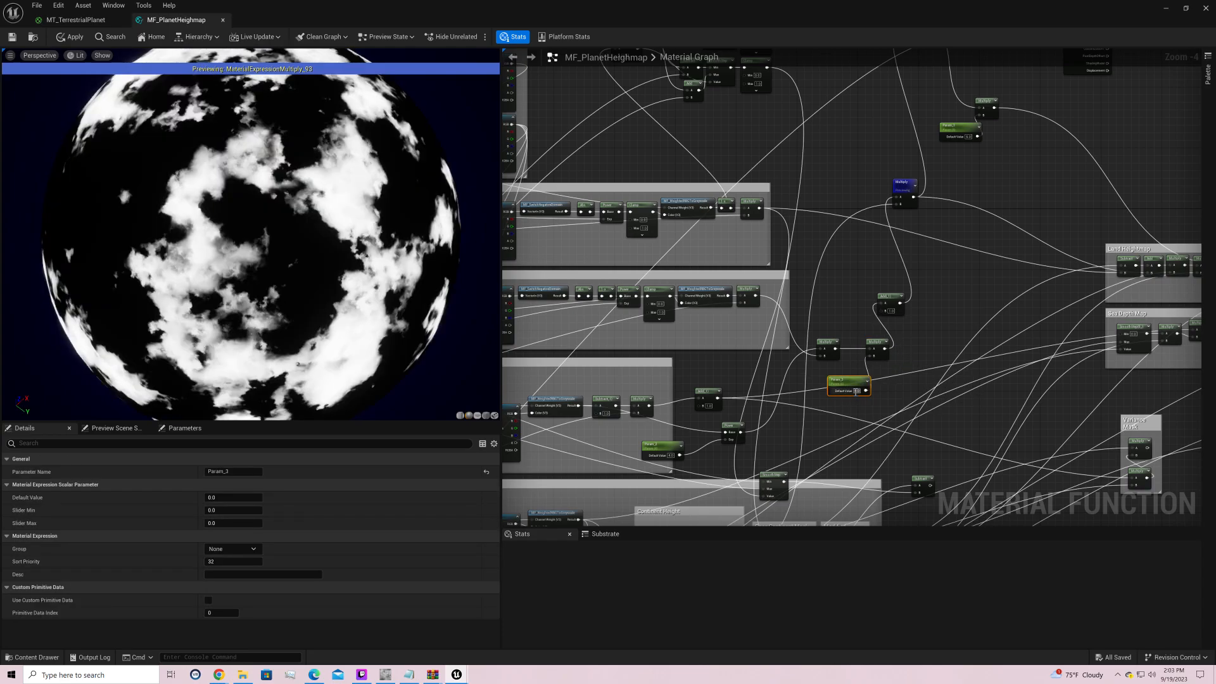
{"action": "type", "text": "2"}
{"action": "key", "text": "Return"}
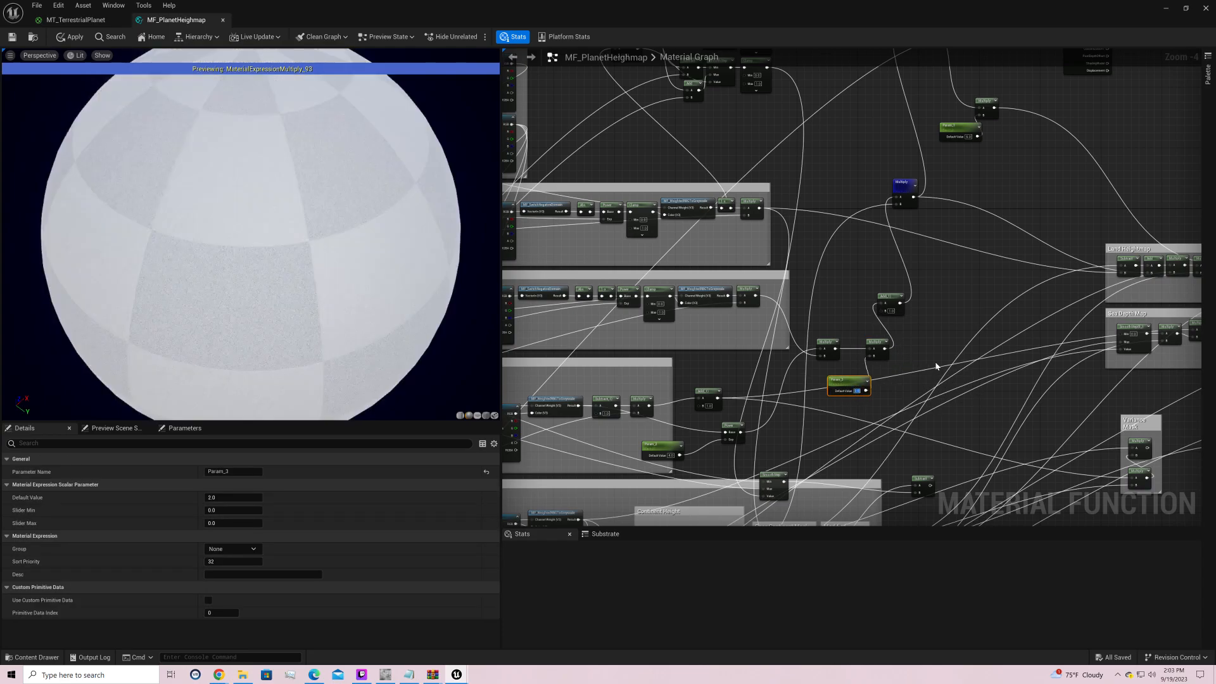
Step: Try default values of 10 and 5 for the new scalar parameter scaling the mountain Multiply, and settle on 1
{"action": "type", "text": "10"}
{"action": "key", "text": "Return"}
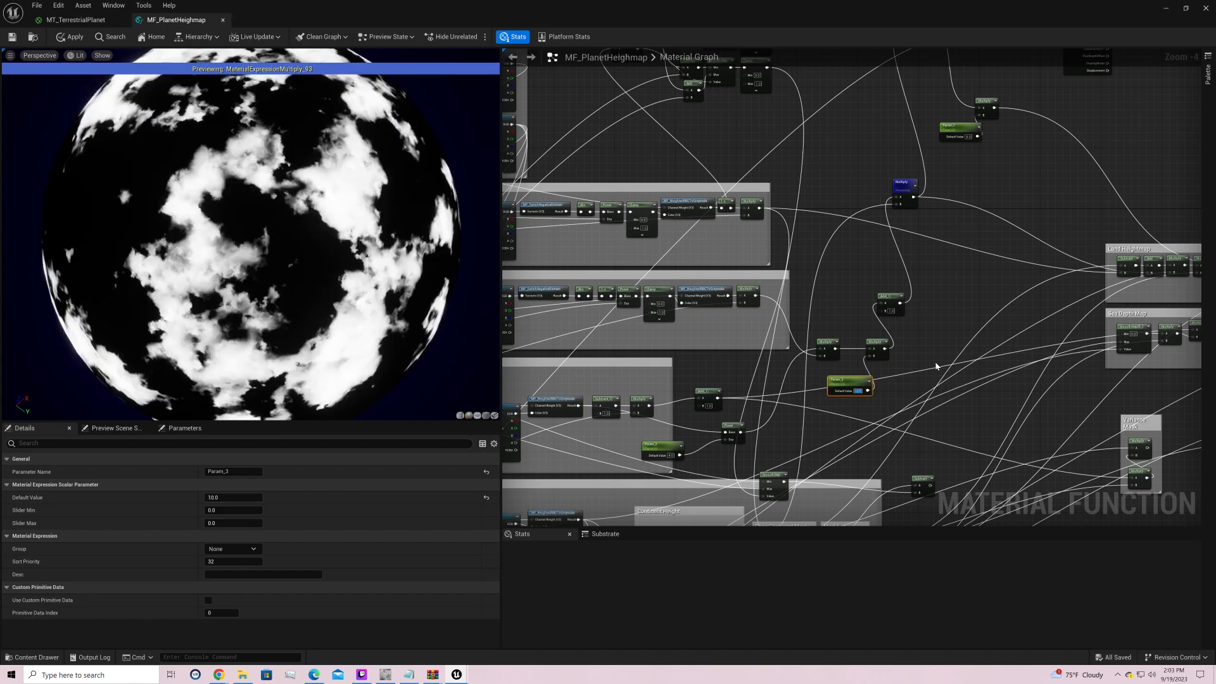
{"action": "type", "text": "5"}
{"action": "key", "text": "Return"}
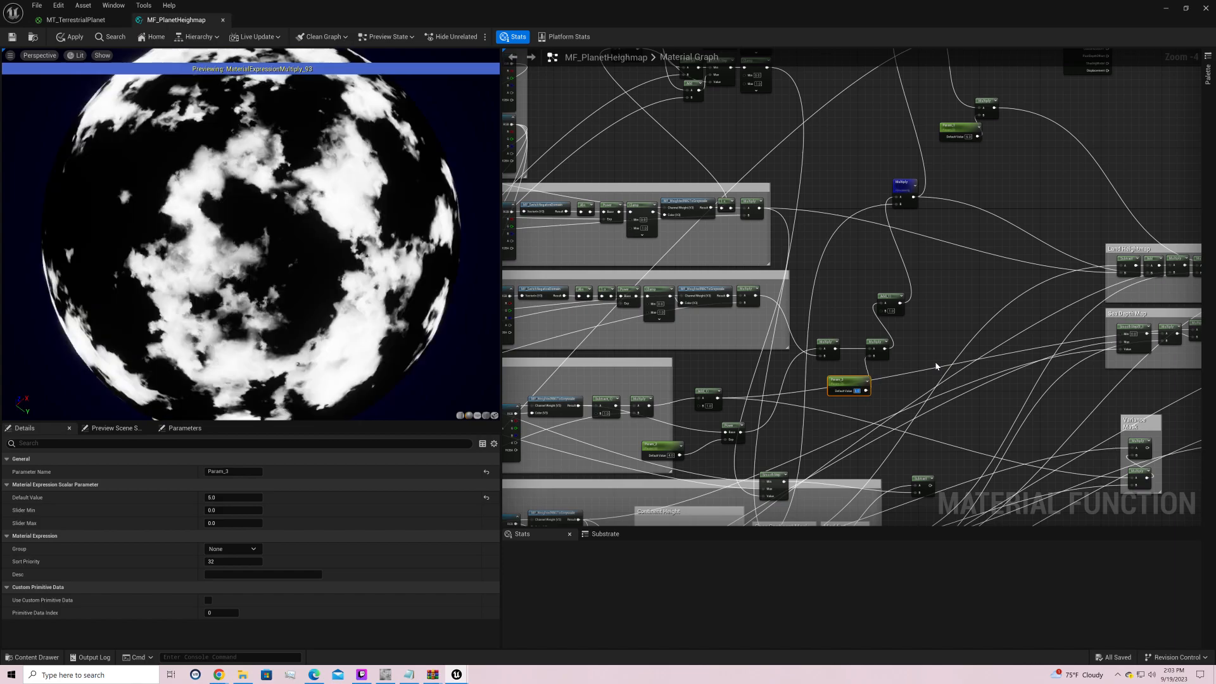
{"action": "right_click_drag", "start_coordinate": [921, 381], "coordinate": [907, 310]}
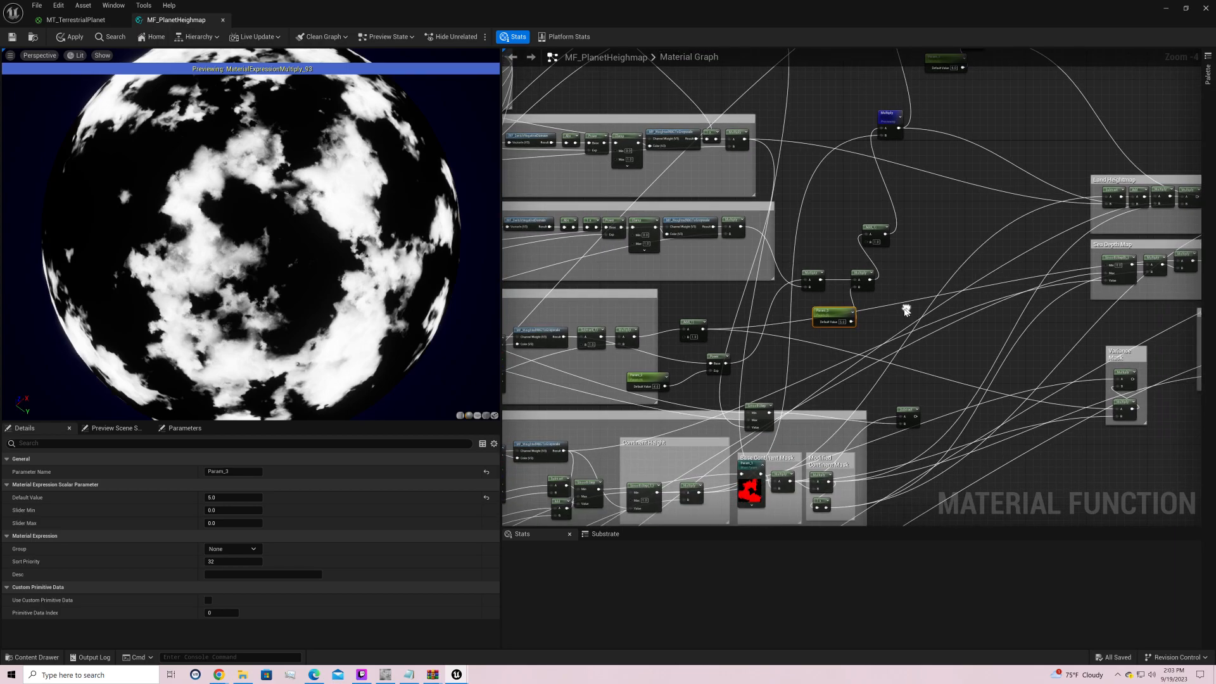
{"action": "left_click", "coordinate": [843, 322]}
{"action": "type", "text": "1"}
{"action": "key", "text": "Return"}
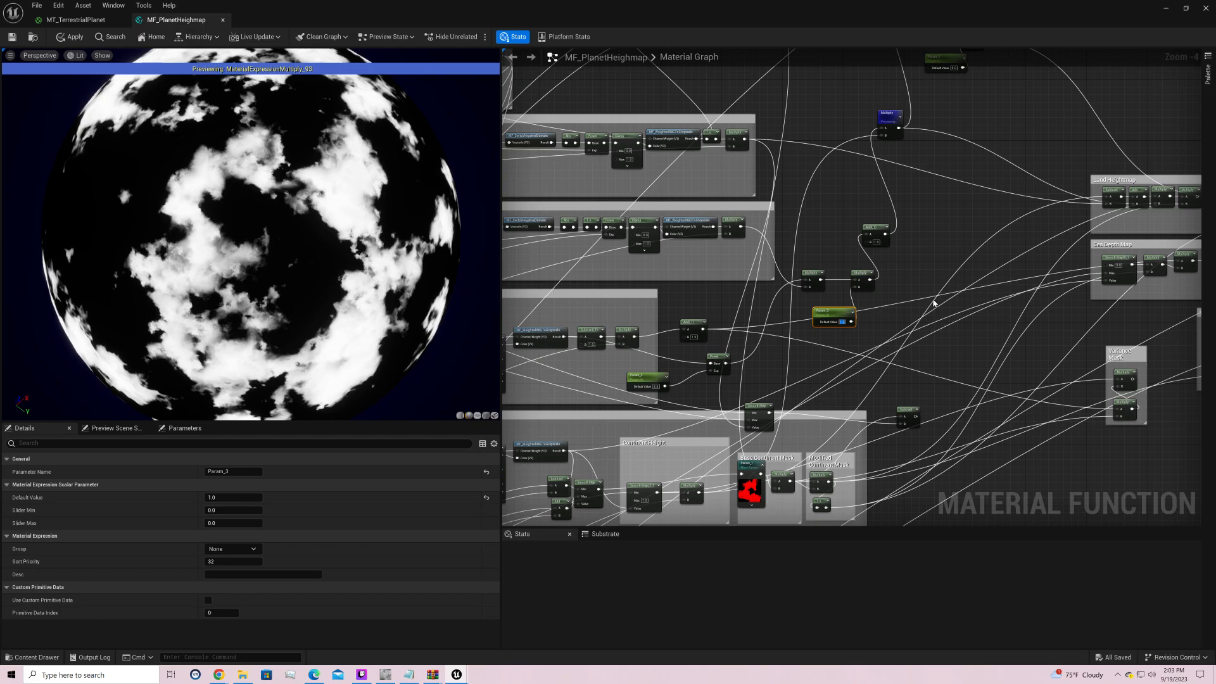
Step: Branch a CheapContrast node off the Continent Height Multiply and drive its contrast with a new scalar parameter defaulting to -0.4
{"action": "right_click_drag", "start_coordinate": [909, 162], "coordinate": [960, 420]}
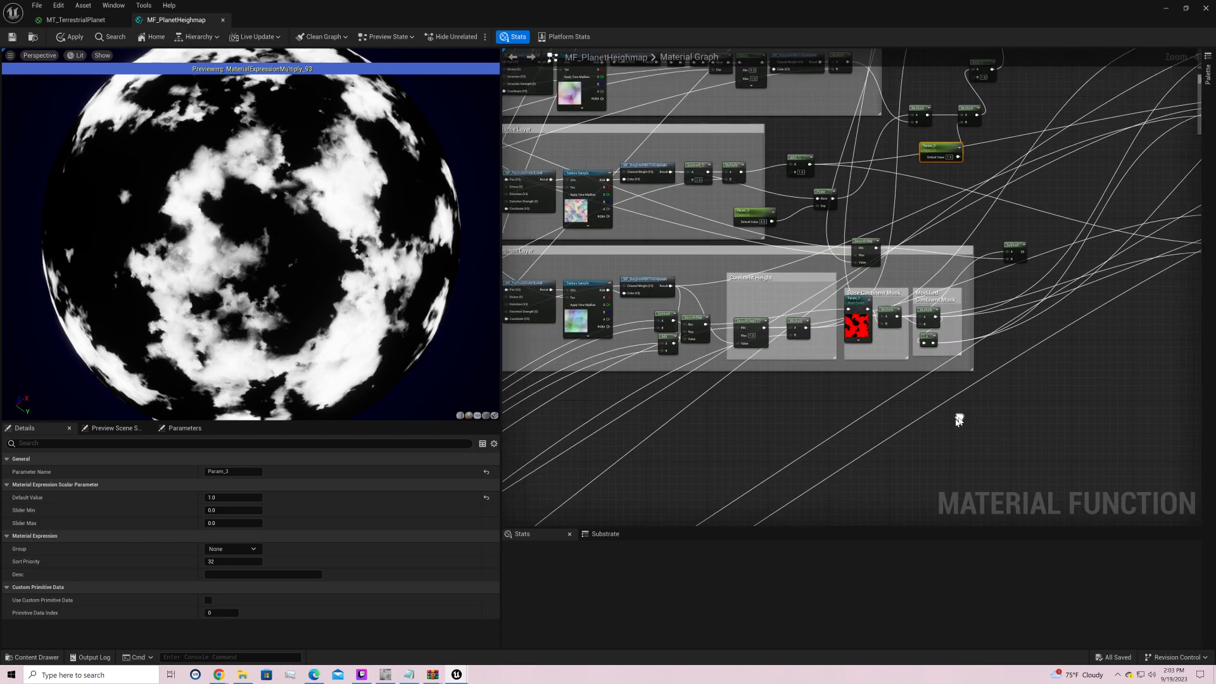
{"action": "left_click_drag", "start_coordinate": [796, 322], "coordinate": [784, 435]}
{"action": "type", "text": "contr"}
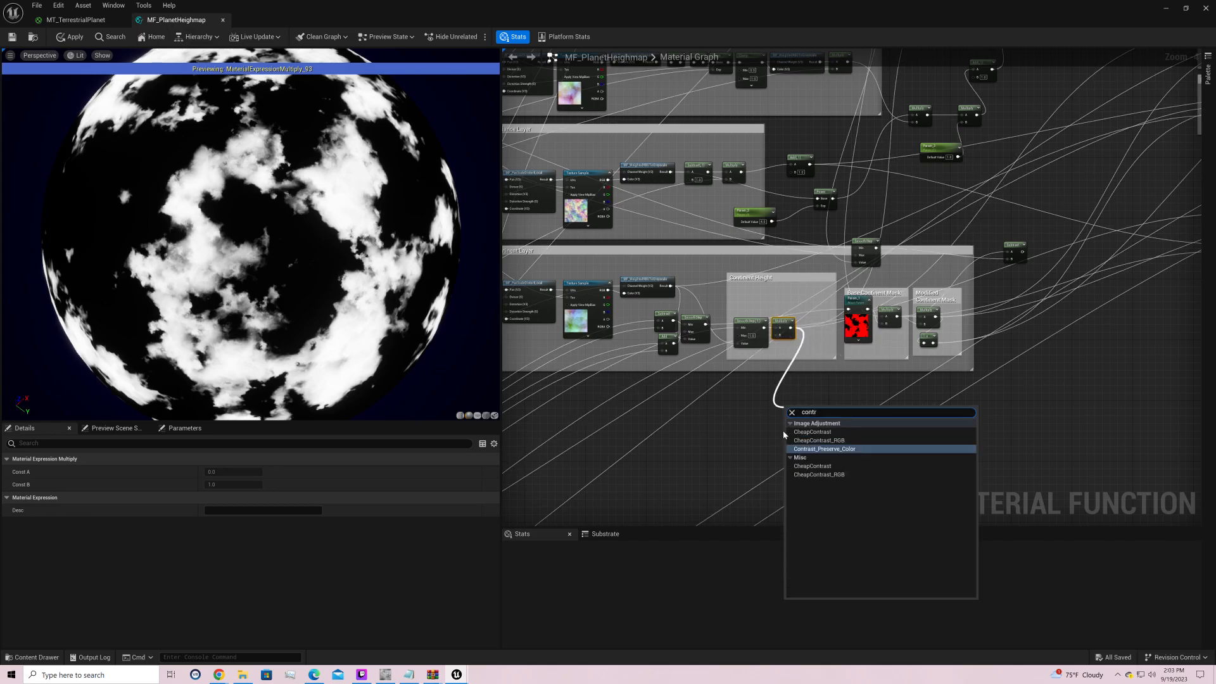
{"action": "key", "text": "Up"}
{"action": "key", "text": "Up"}
{"action": "key", "text": "Return"}
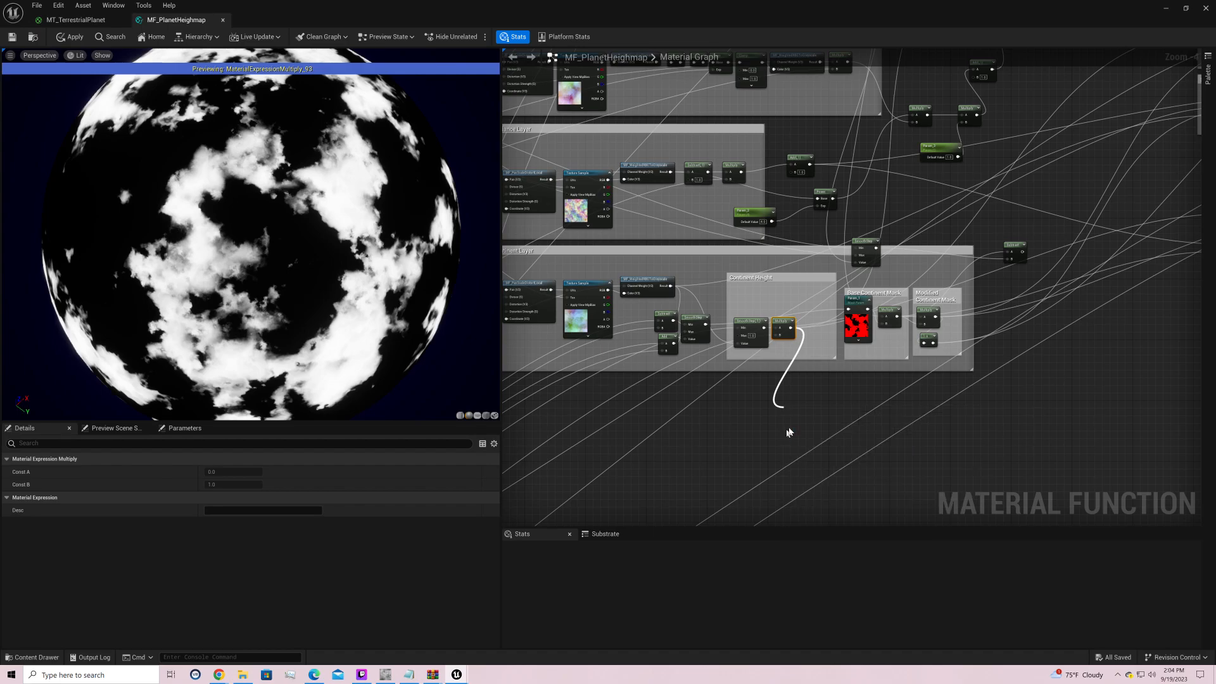
{"action": "left_click_drag", "start_coordinate": [796, 425], "coordinate": [753, 431]}
{"action": "key", "text": "Return"}
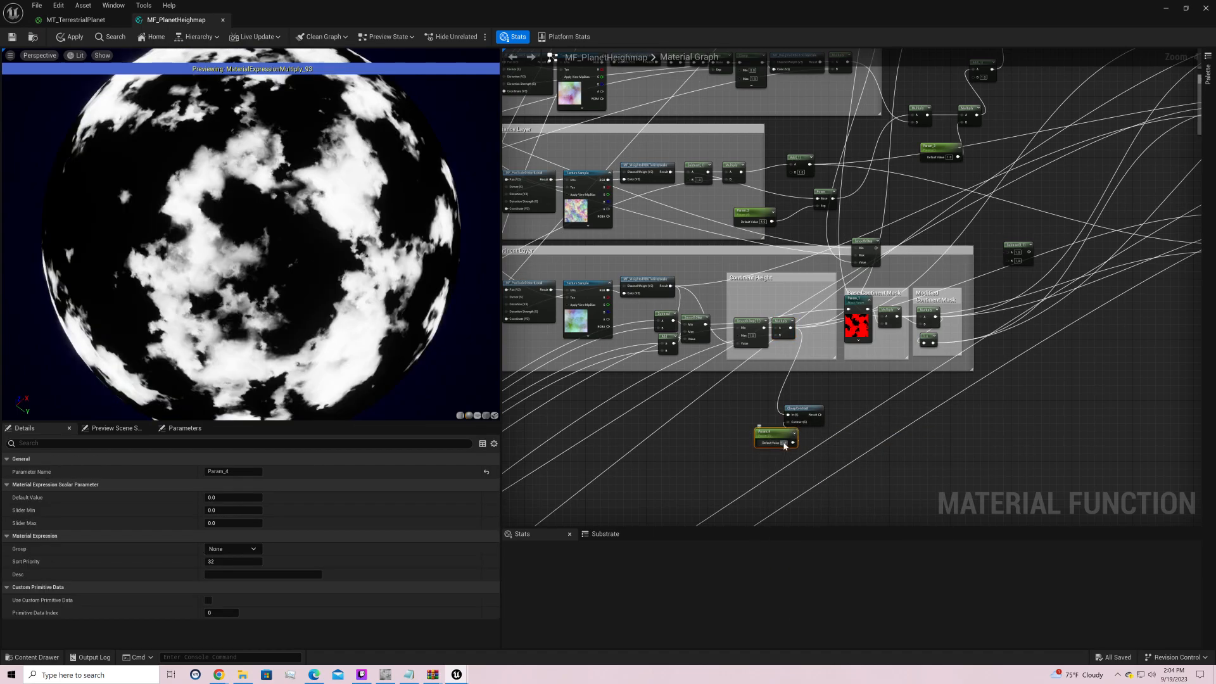
{"action": "left_click", "coordinate": [785, 443]}
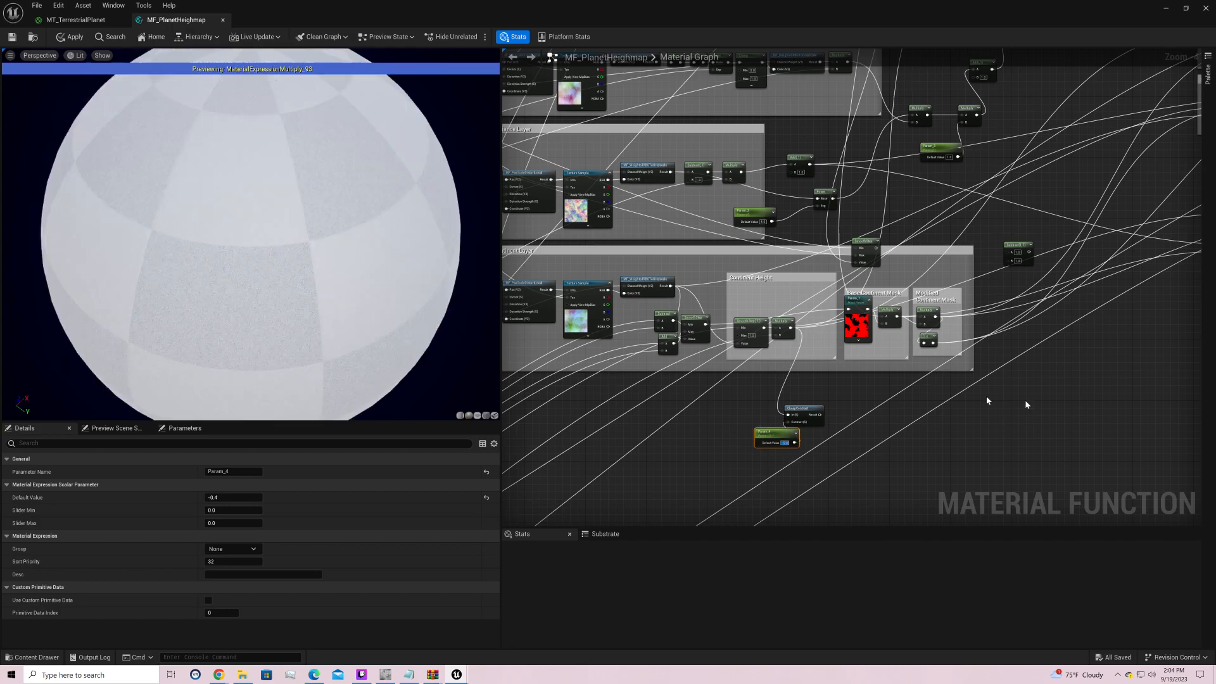
Step: Preview the CheapContrast node around the planet, and delete it together with its scalar parameter
{"action": "right_click", "coordinate": [803, 412]}
{"action": "left_click", "coordinate": [836, 431]}
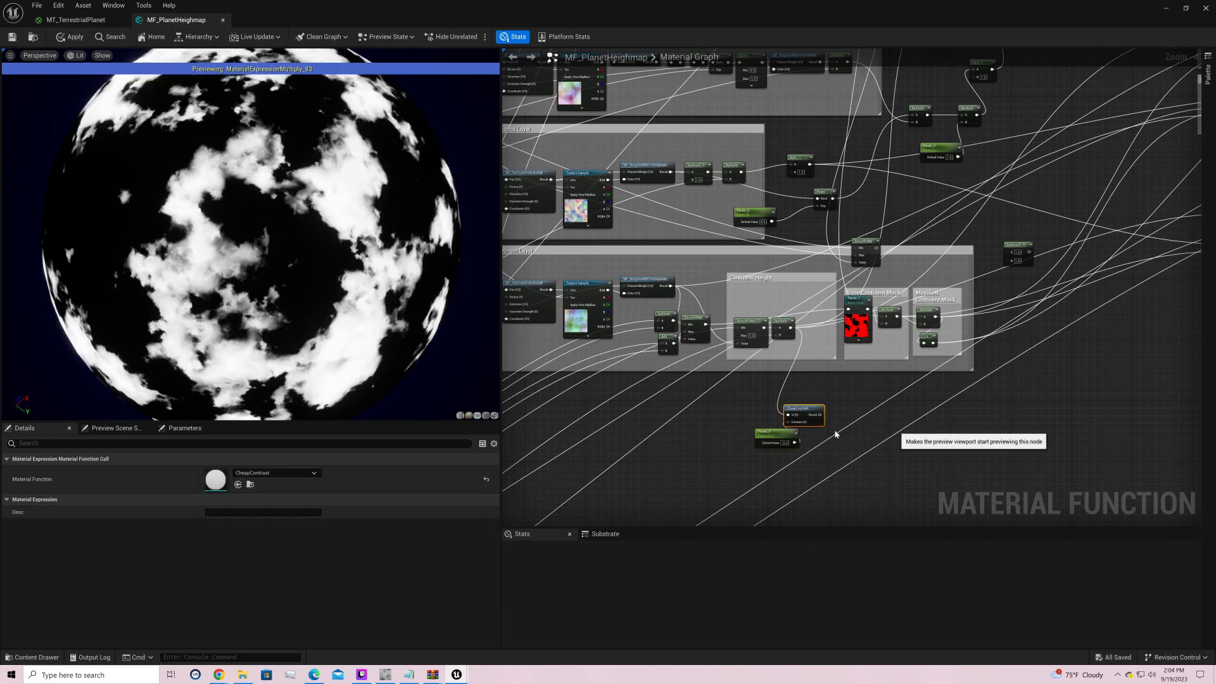
{"action": "left_click_drag", "start_coordinate": [811, 405], "coordinate": [815, 398]}
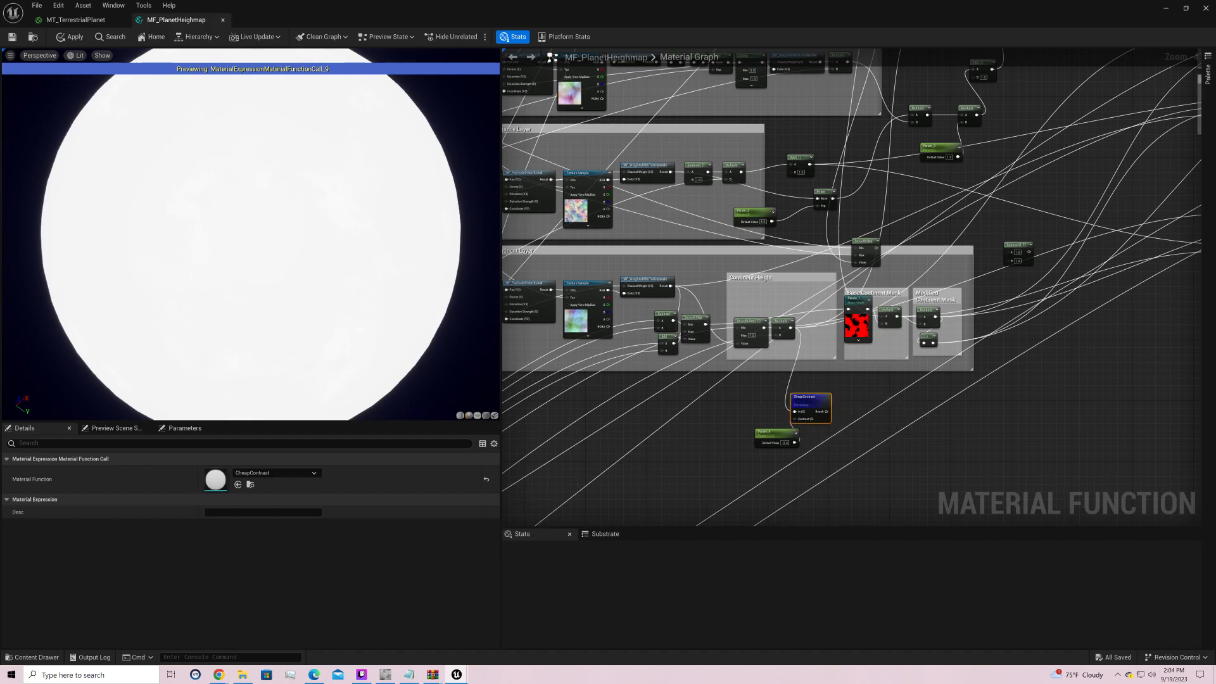
{"action": "left_click_drag", "start_coordinate": [353, 221], "coordinate": [406, 127]}
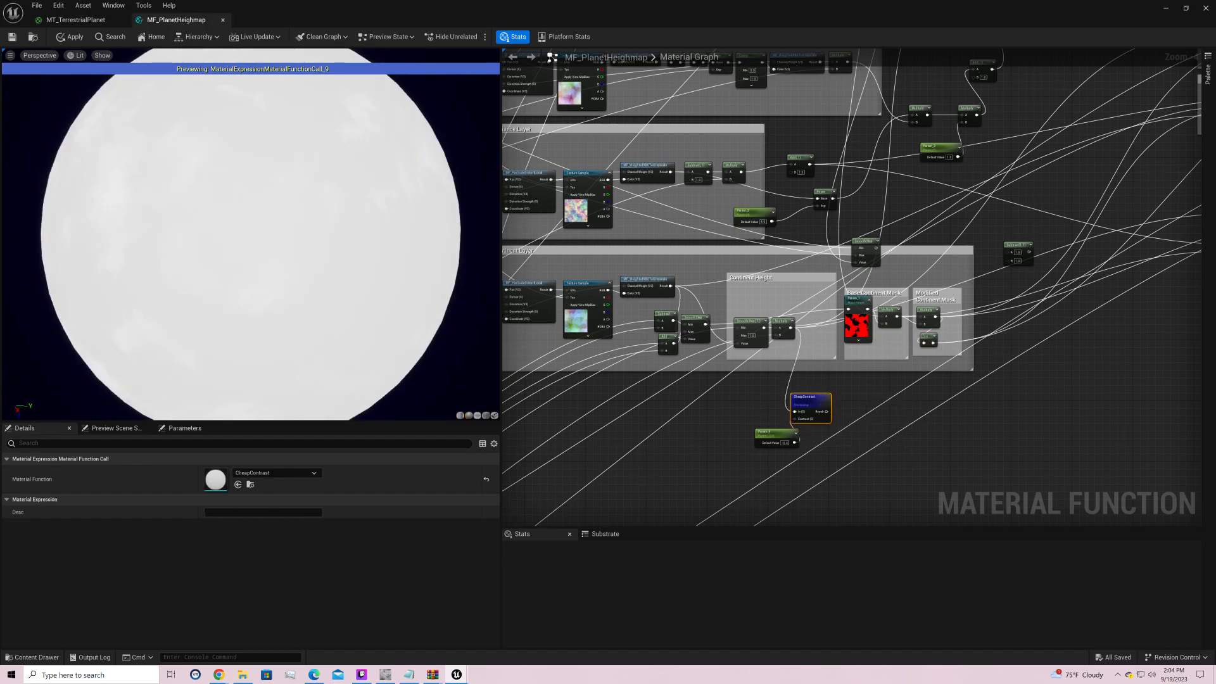
{"action": "right_click_drag", "start_coordinate": [354, 221], "coordinate": [354, 158]}
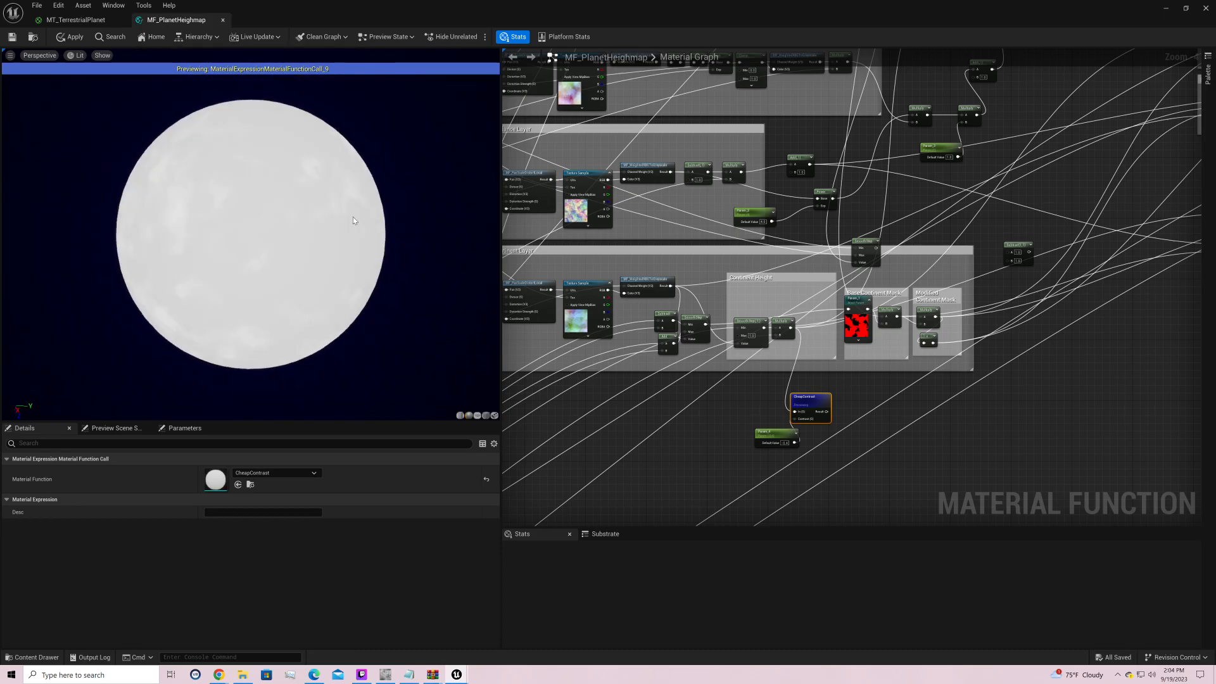
{"action": "left_click_drag", "start_coordinate": [353, 221], "coordinate": [534, 272]}
{"action": "left_click_drag", "start_coordinate": [748, 388], "coordinate": [868, 450]}
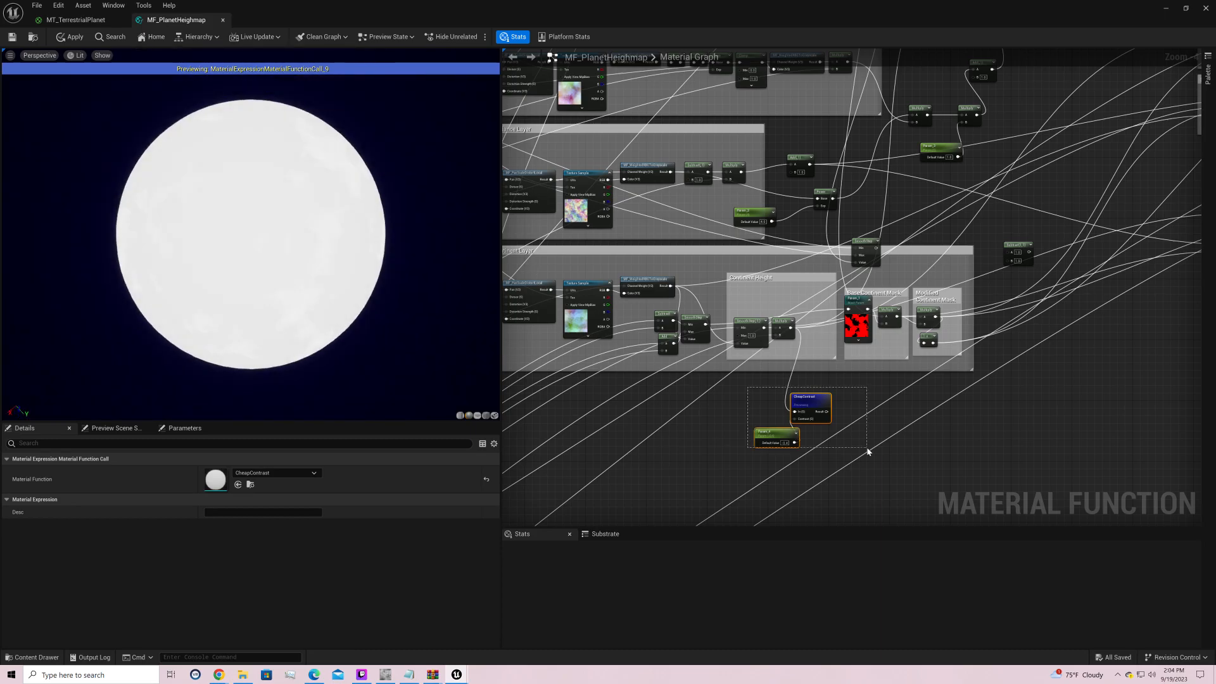
{"action": "key", "text": "Delete"}
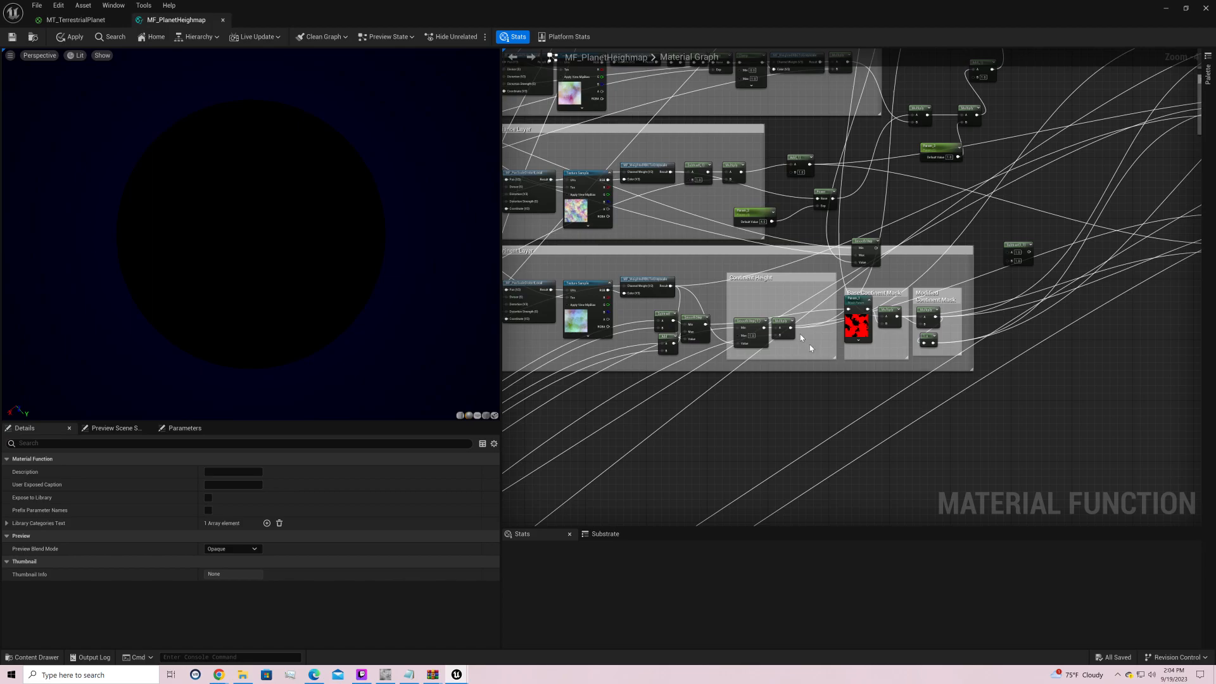
Step: Insert a Multiply node driven by a new scalar parameter between the Continent Height Multiply and the Multiply it shares with Add(,1)
{"action": "left_click_drag", "start_coordinate": [793, 328], "coordinate": [805, 344]}
{"action": "type", "text": "multiply"}
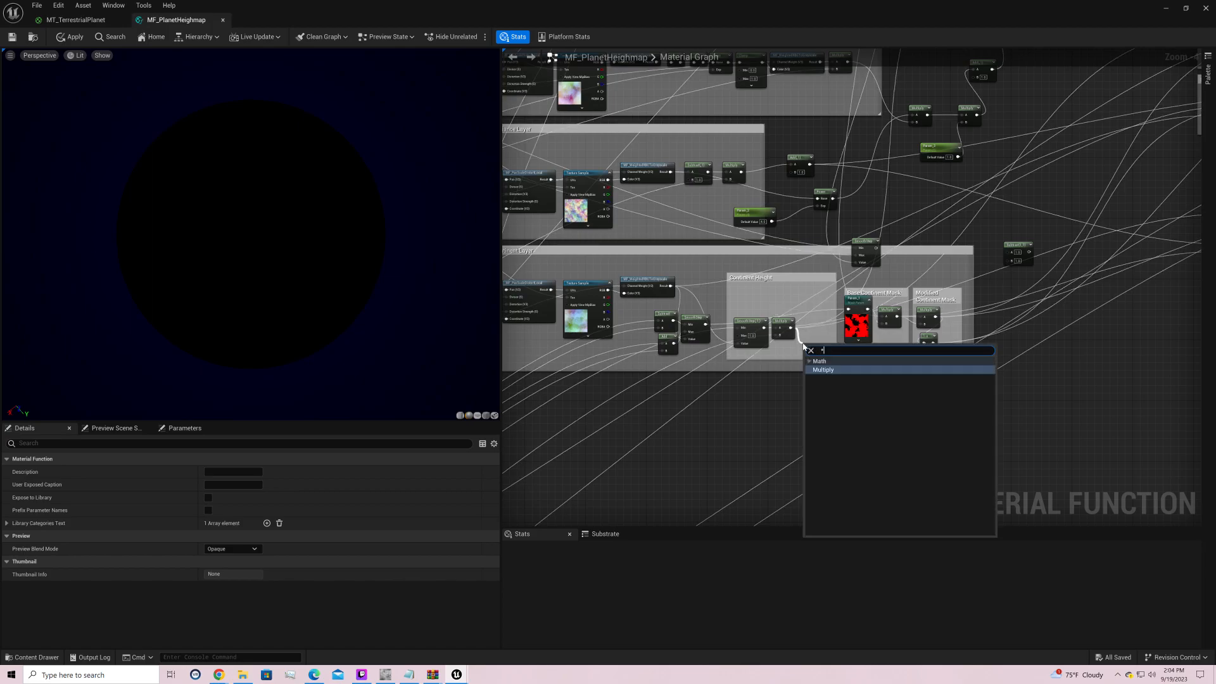
{"action": "key", "text": "Return"}
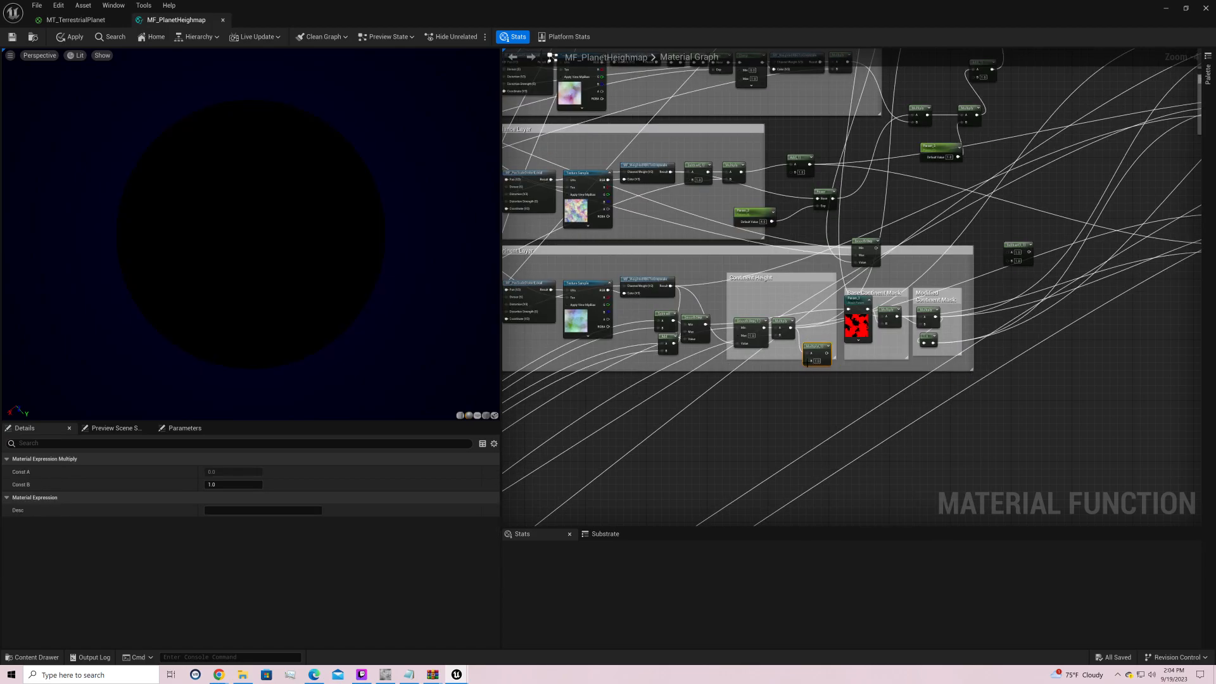
{"action": "left_click_drag", "start_coordinate": [808, 363], "coordinate": [750, 426]}
{"action": "type", "text": "scala"}
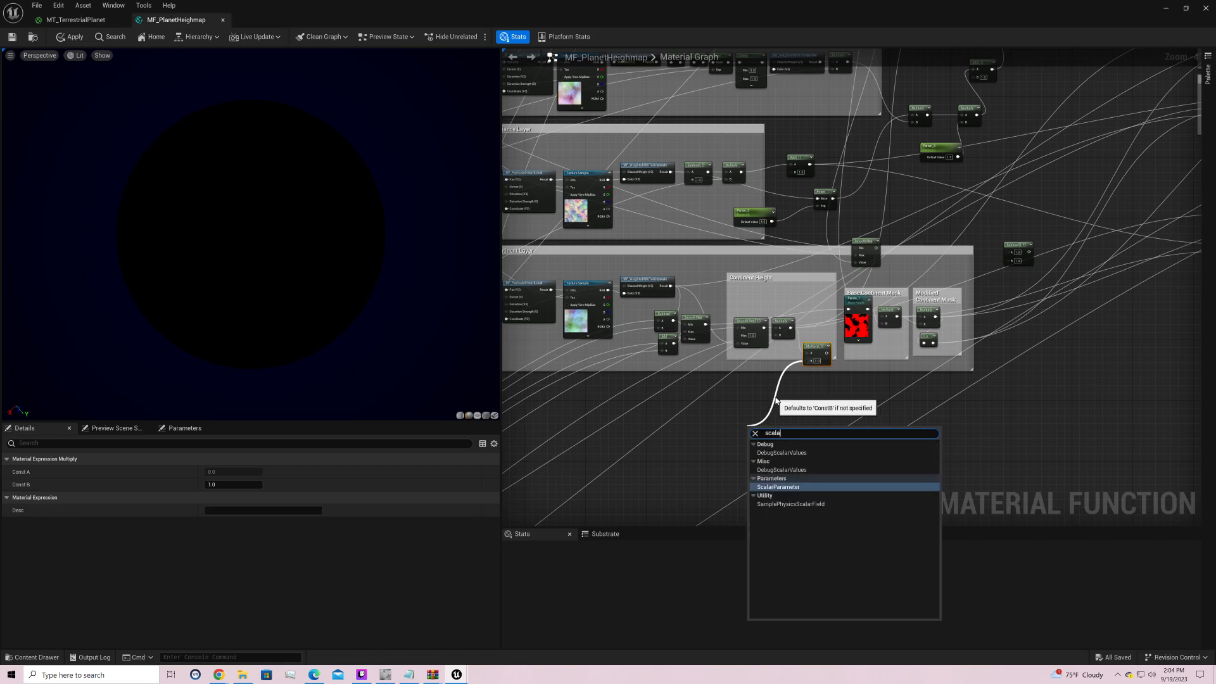
{"action": "key", "text": "Return"}
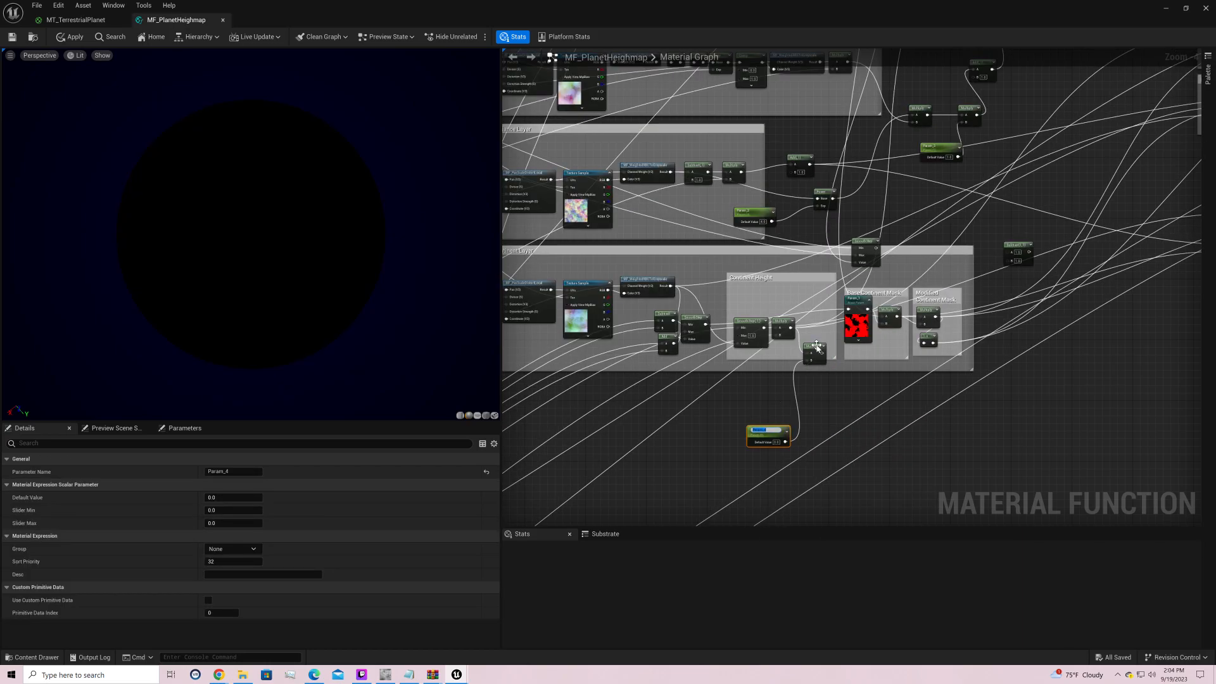
{"action": "left_click_drag", "start_coordinate": [817, 347], "coordinate": [754, 112]}
{"action": "right_click_drag", "start_coordinate": [822, 257], "coordinate": [963, 51]}
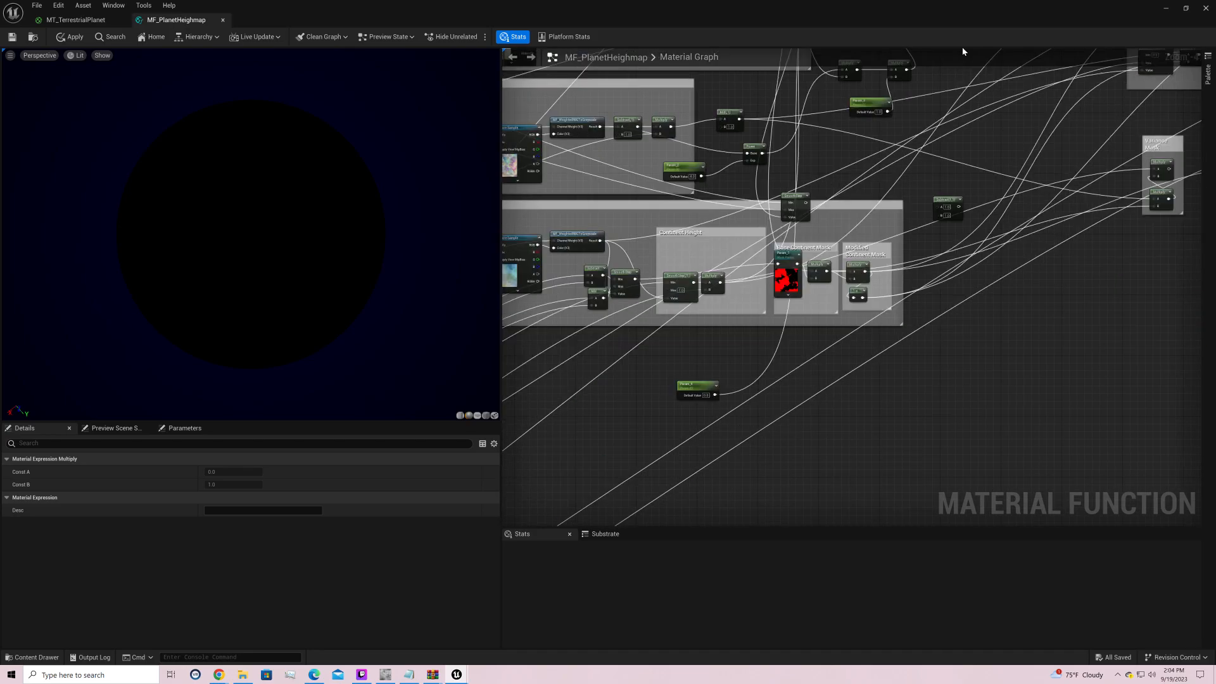
{"action": "left_click_drag", "start_coordinate": [753, 347], "coordinate": [883, 134]}
{"action": "right_click_drag", "start_coordinate": [971, 102], "coordinate": [937, 292]}
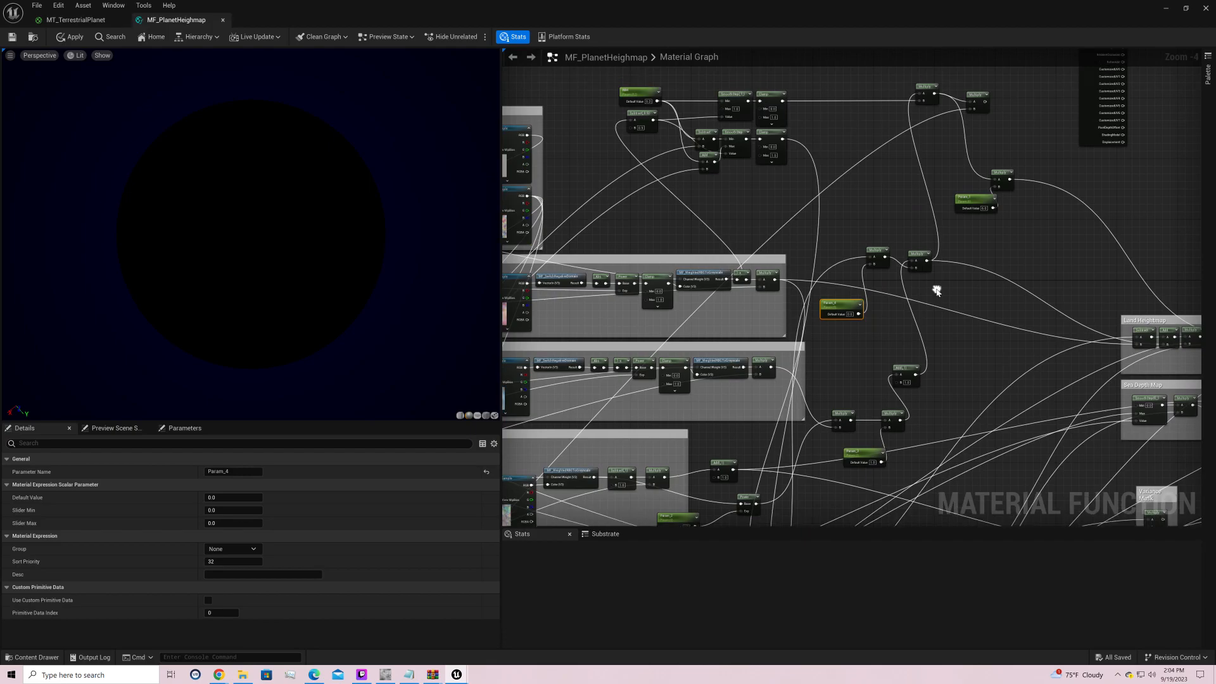
Step: Preview the Multiply combining the scaled continent height with Add(,1), and examine the planet's land close up
{"action": "left_click", "coordinate": [920, 259]}
{"action": "key", "text": "space"}
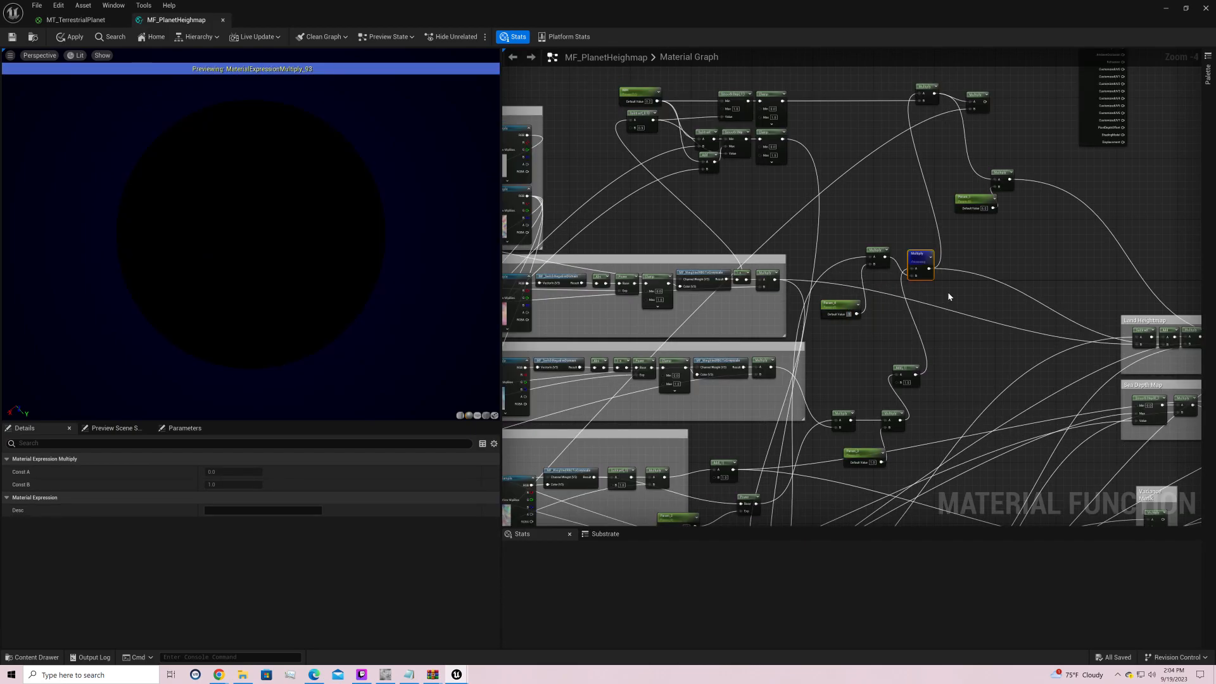
{"action": "left_click_drag", "start_coordinate": [384, 200], "coordinate": [308, 210]}
{"action": "right_click_drag", "start_coordinate": [384, 199], "coordinate": [384, 108]}
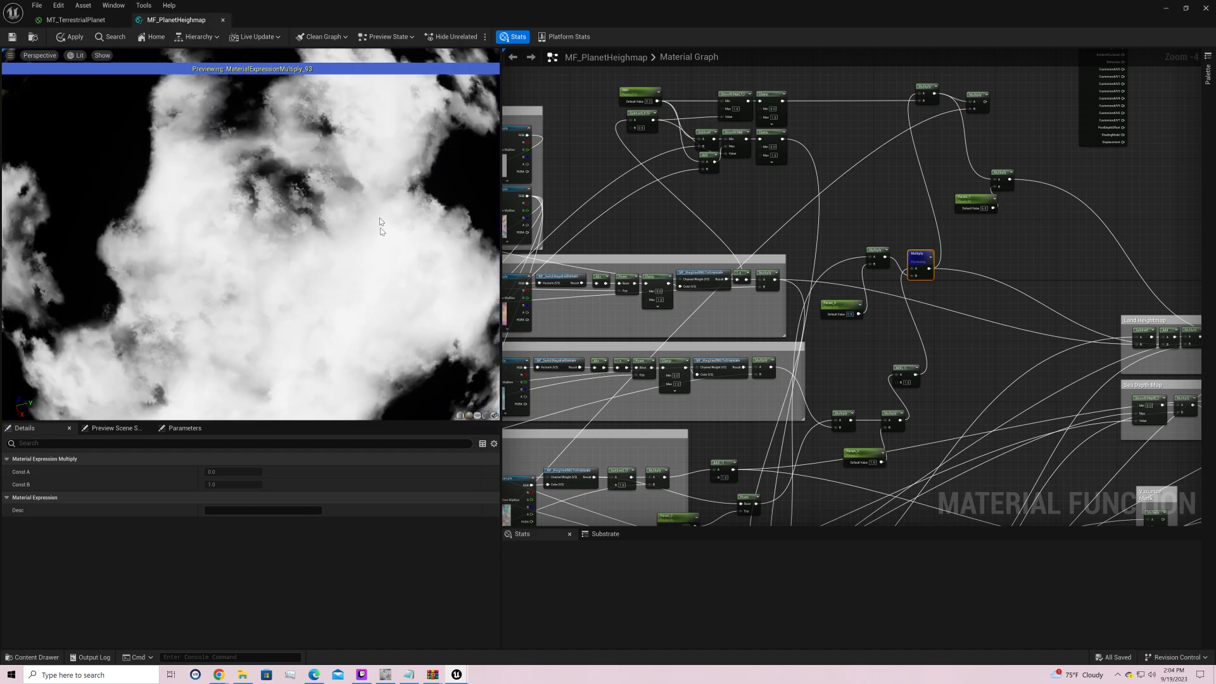
{"action": "left_click_drag", "start_coordinate": [383, 232], "coordinate": [373, 145]}
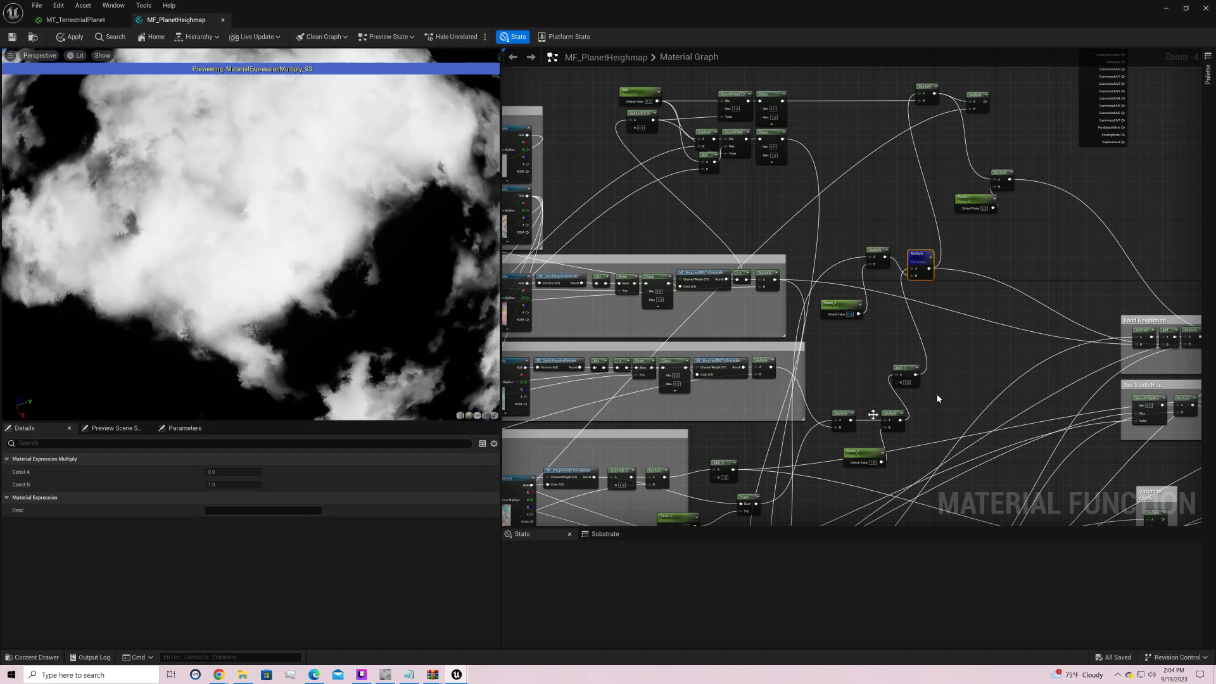
Step: Try default values of 10 and 200 for the mountain scaling parameter, and return it to 1
{"action": "left_click", "coordinate": [873, 463]}
{"action": "type", "text": "10"}
{"action": "key", "text": "Return"}
{"action": "type", "text": "2"}
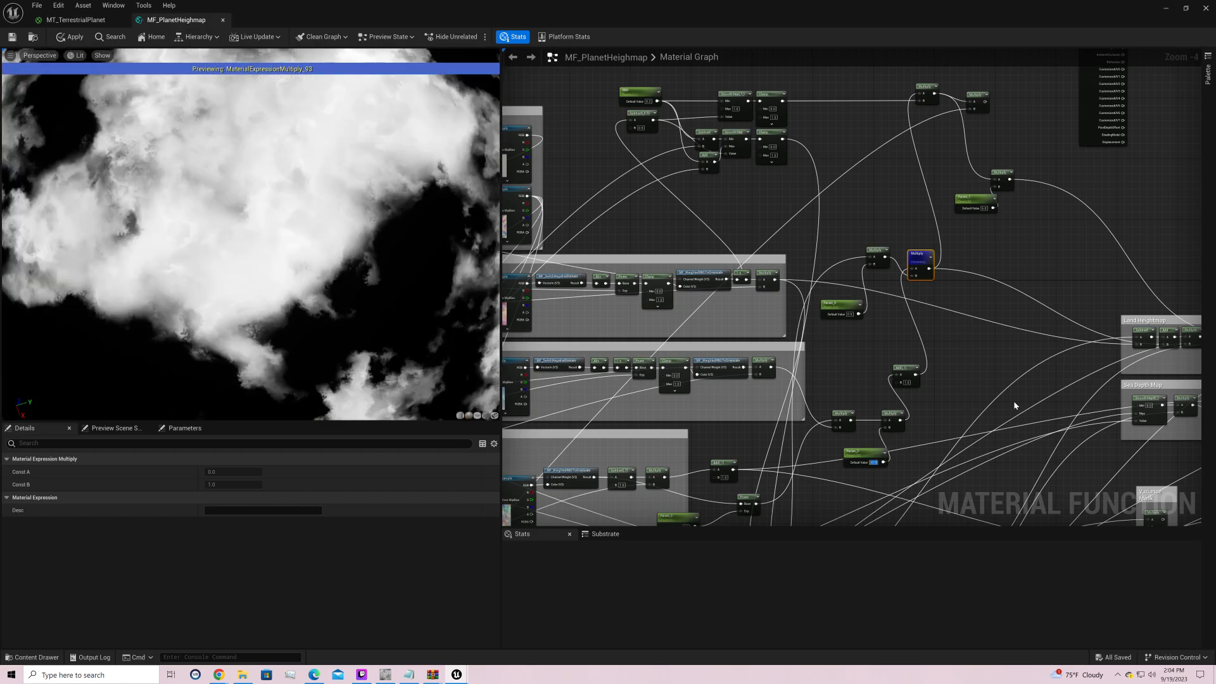
{"action": "type", "text": "00"}
{"action": "key", "text": "Return"}
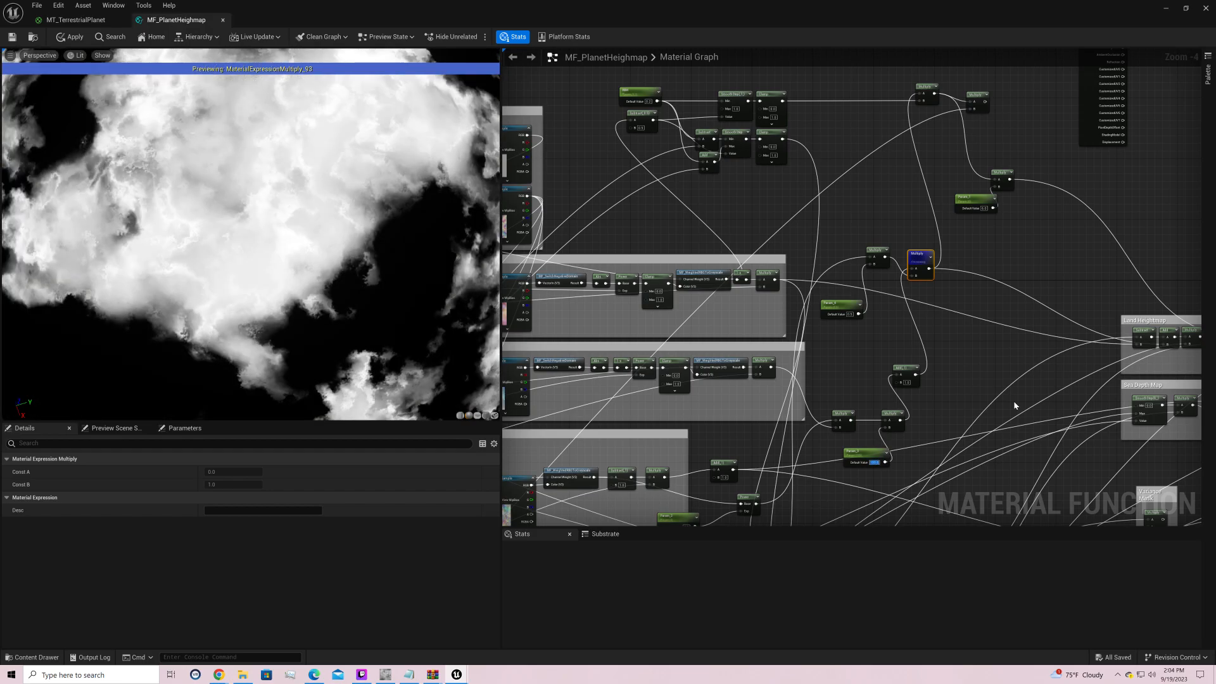
{"action": "type", "text": "1"}
{"action": "key", "text": "Return"}
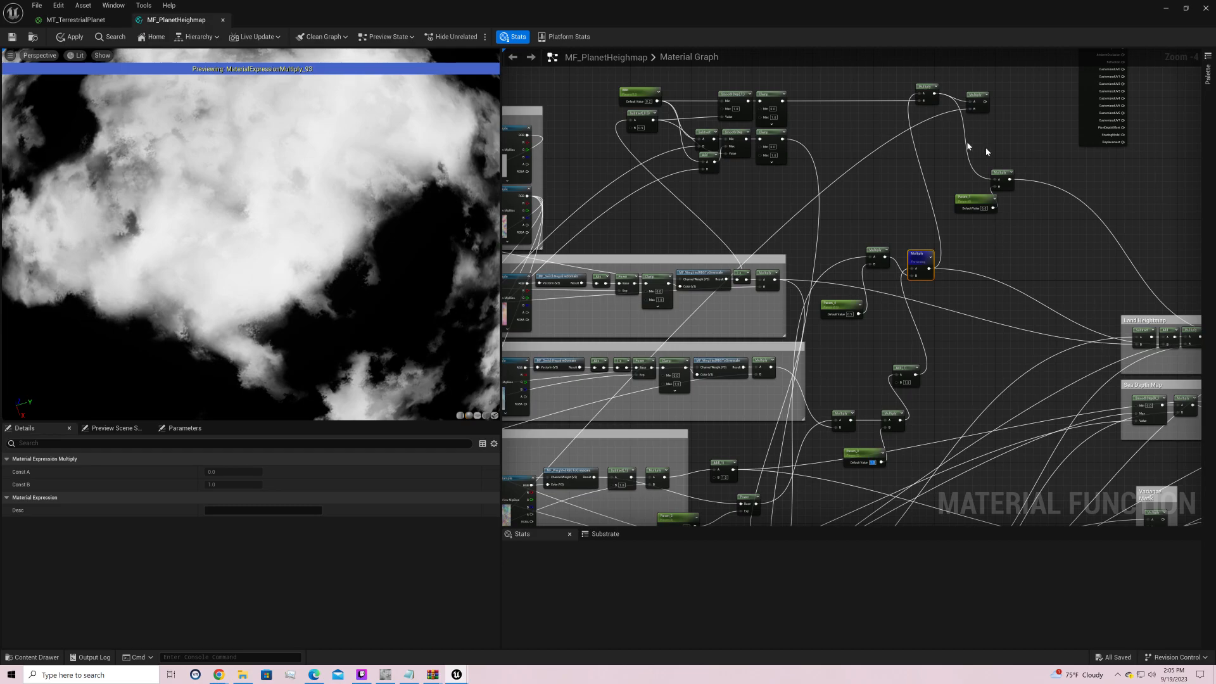
Step: Preview the Multiply fed by the upper Clamp, and multiply that Clamp's output by the scaled continent height in a new, previewed Multiply node
{"action": "left_click", "coordinate": [925, 95]}
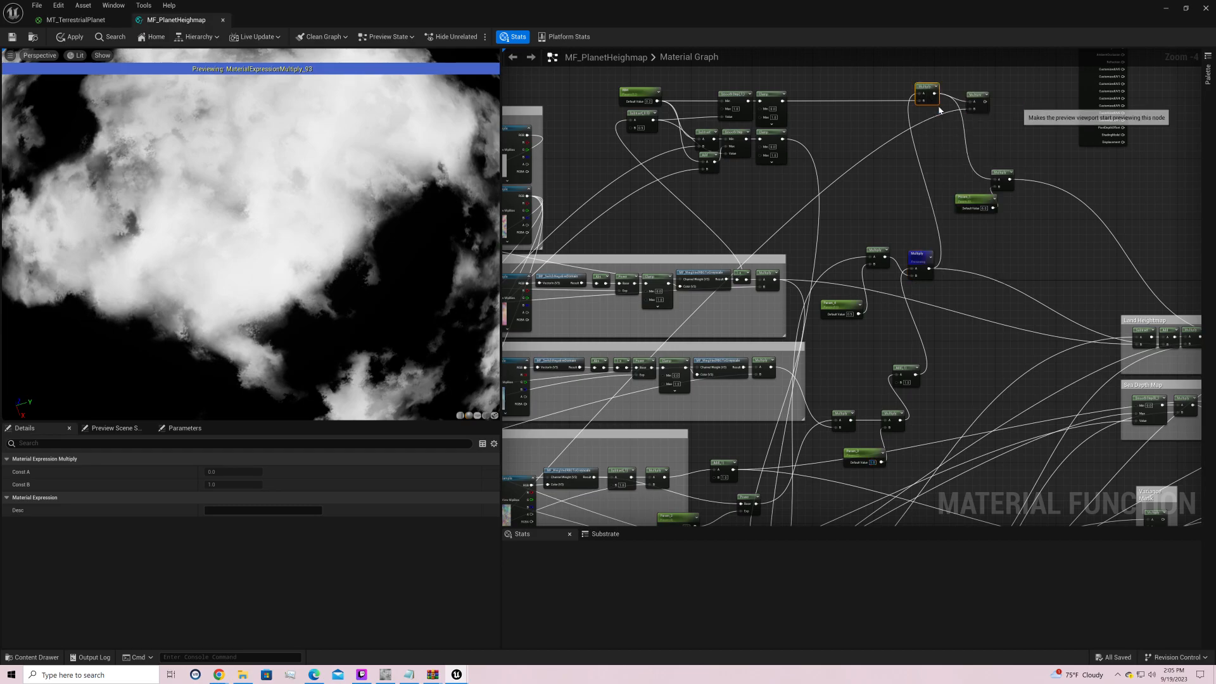
{"action": "key", "text": "space"}
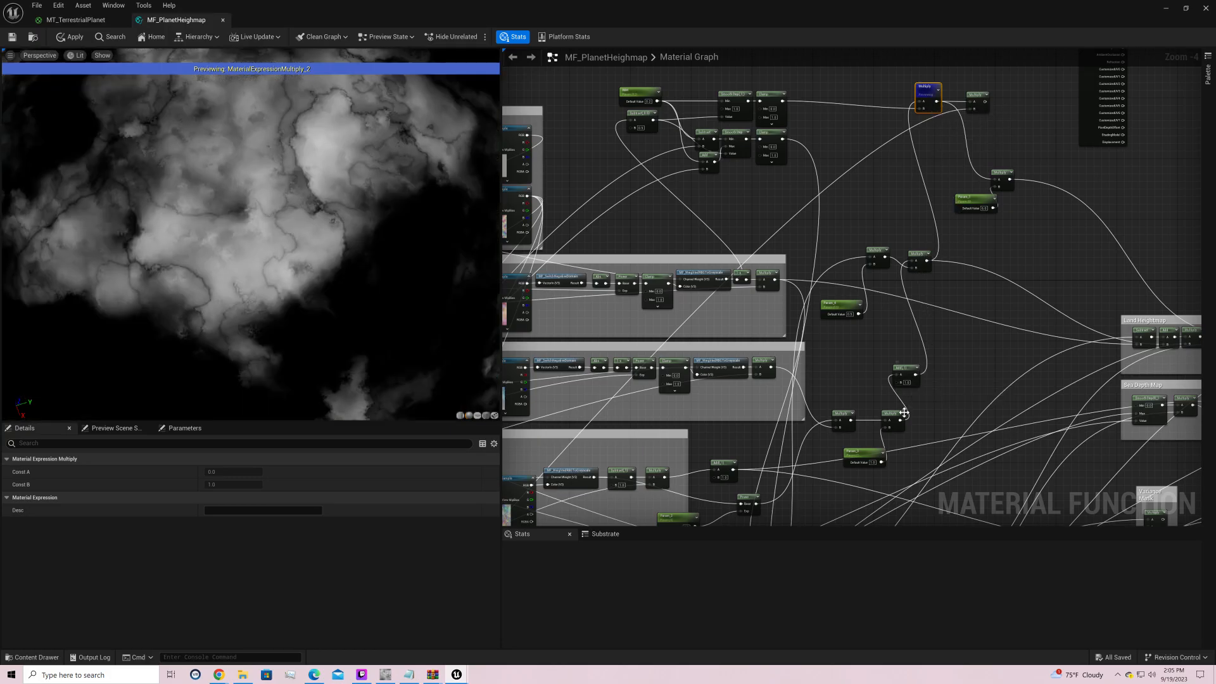
{"action": "left_click_drag", "start_coordinate": [880, 253], "coordinate": [860, 214]}
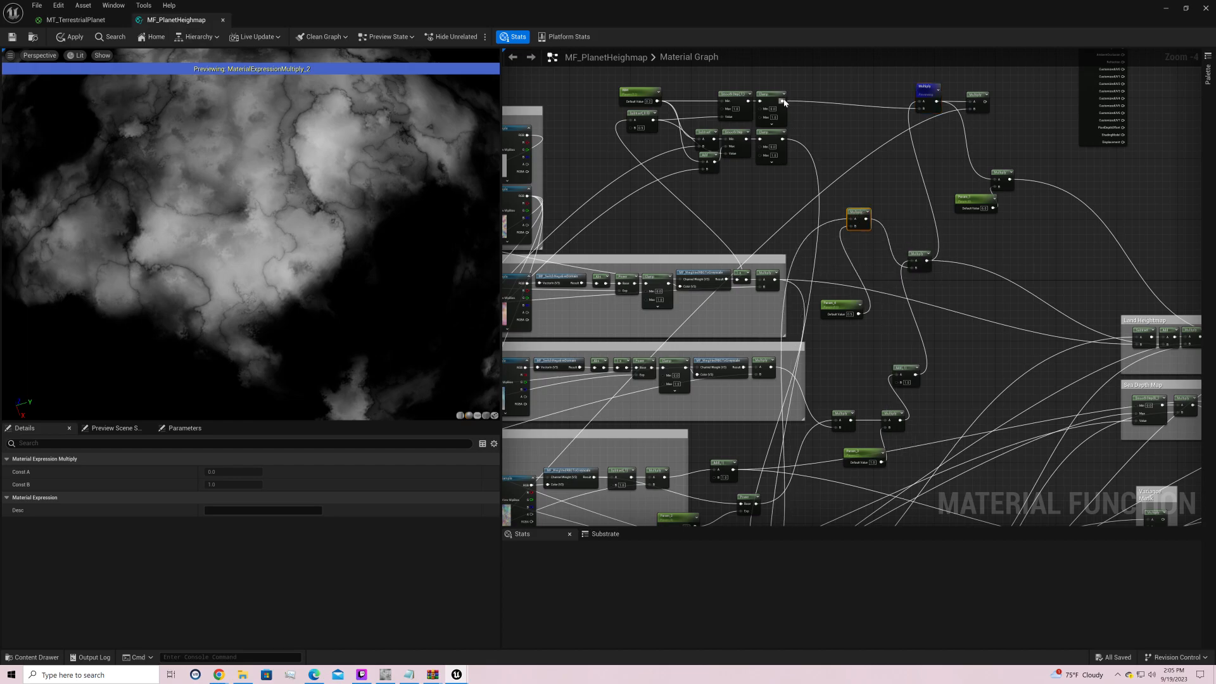
{"action": "left_click_drag", "start_coordinate": [783, 100], "coordinate": [860, 155]}
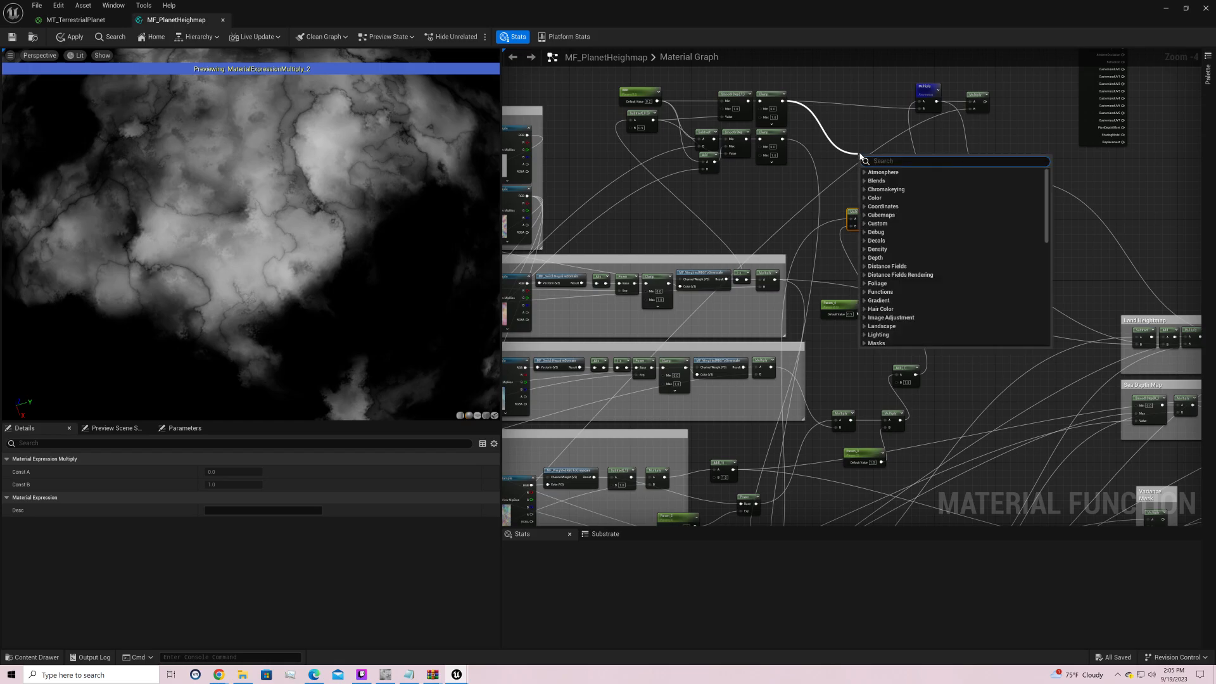
{"action": "type", "text": "*"}
{"action": "key", "text": "Return"}
{"action": "left_click_drag", "start_coordinate": [866, 218], "coordinate": [866, 172]}
{"action": "right_click", "coordinate": [869, 158]}
{"action": "left_click", "coordinate": [893, 172]}
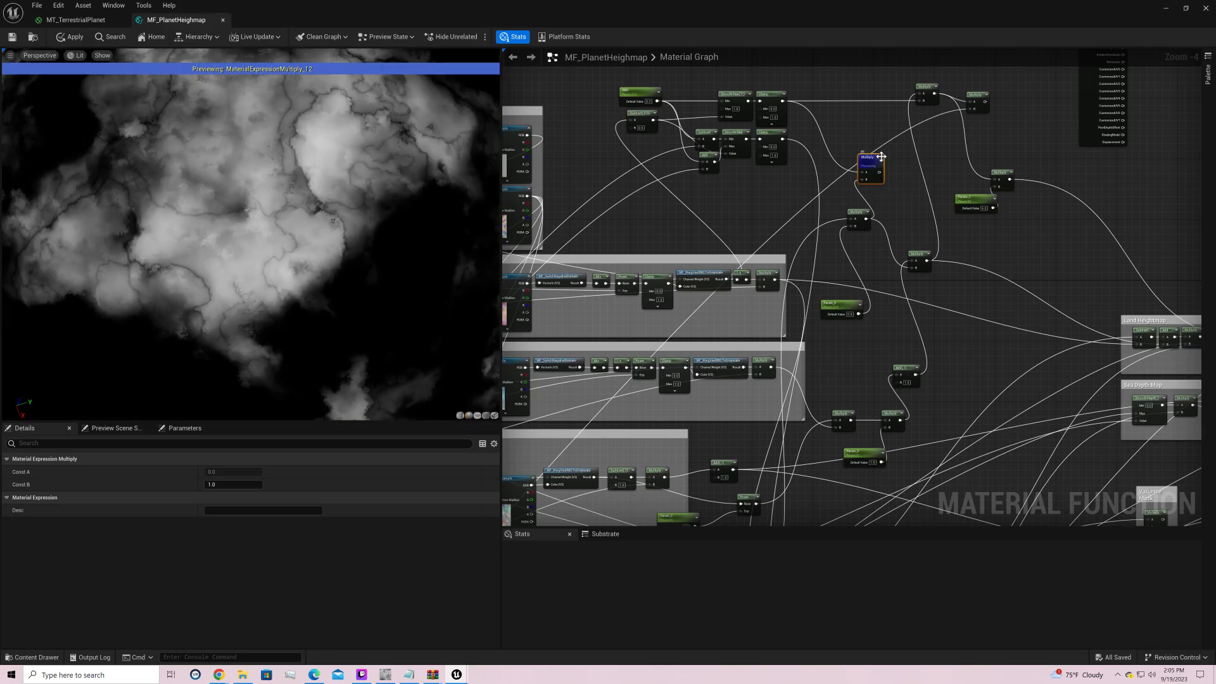
Step: Feed the new Multiply into the Multiply shared with Add(,1) in place of the scaled continent height, and preview the combined result
{"action": "left_click_drag", "start_coordinate": [879, 172], "coordinate": [915, 271]}
{"action": "right_click", "coordinate": [919, 261]}
{"action": "left_click", "coordinate": [930, 271]}
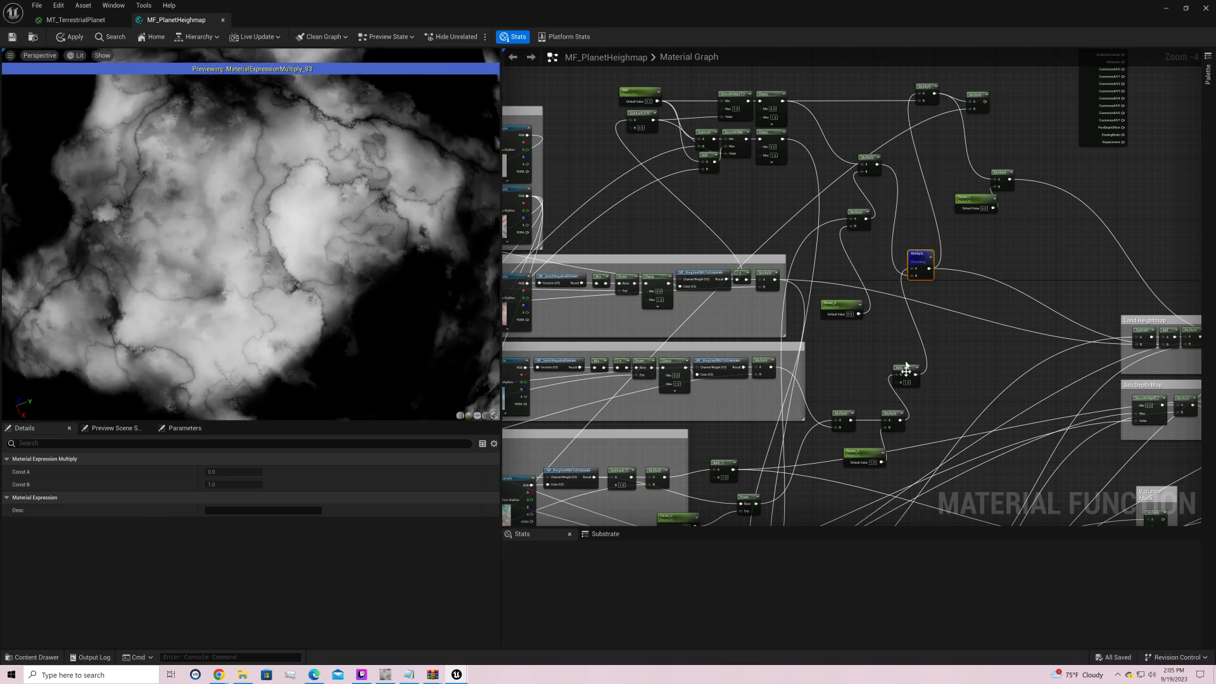
Step: Preview the large material function node with the full list of material outputs, and examine the planet's continents from several angles
{"action": "left_click", "coordinate": [873, 462]}
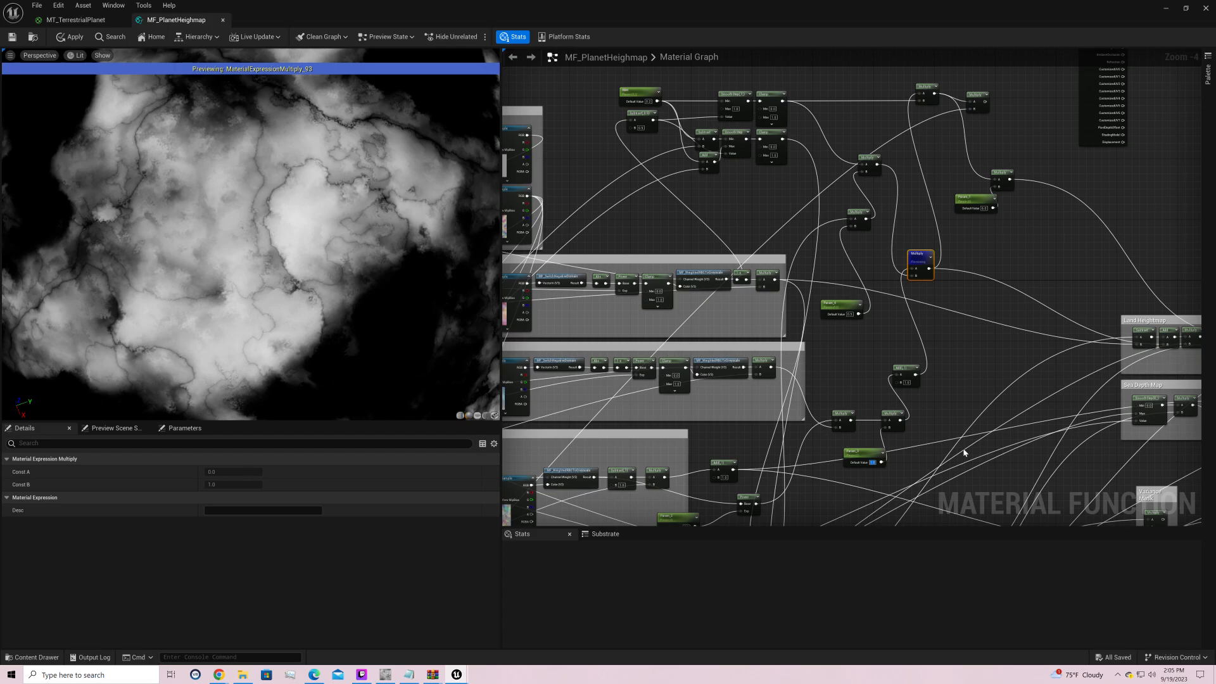
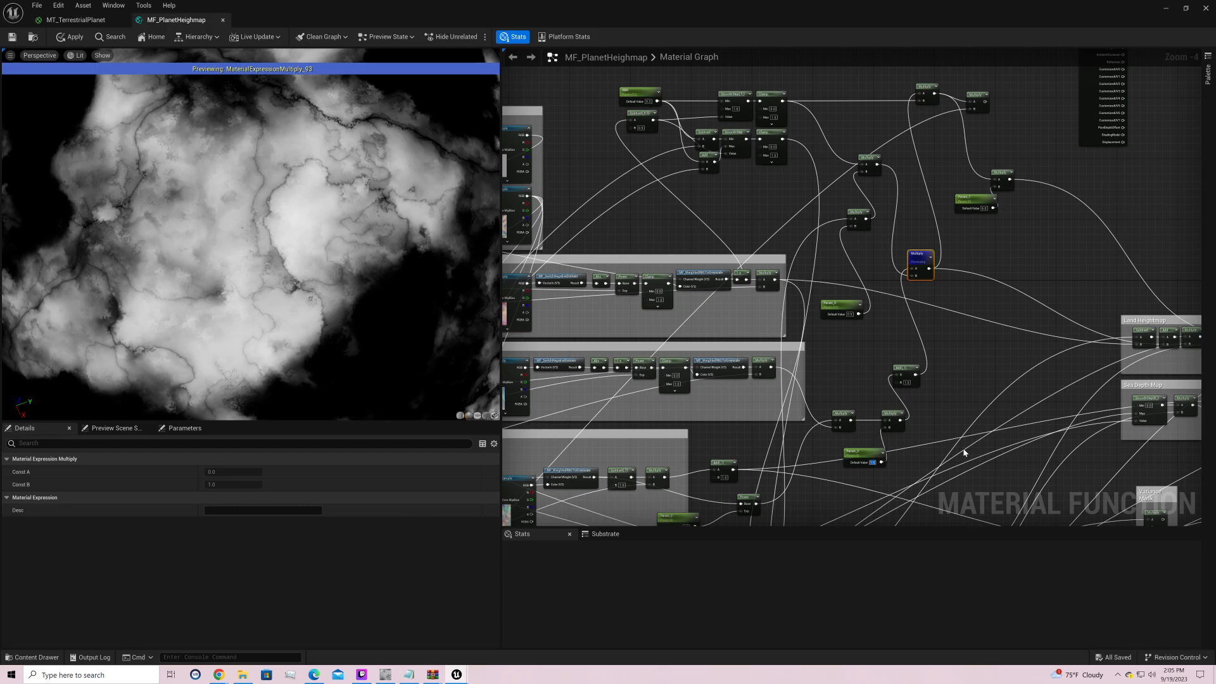
{"action": "left_click", "coordinate": [1088, 114]}
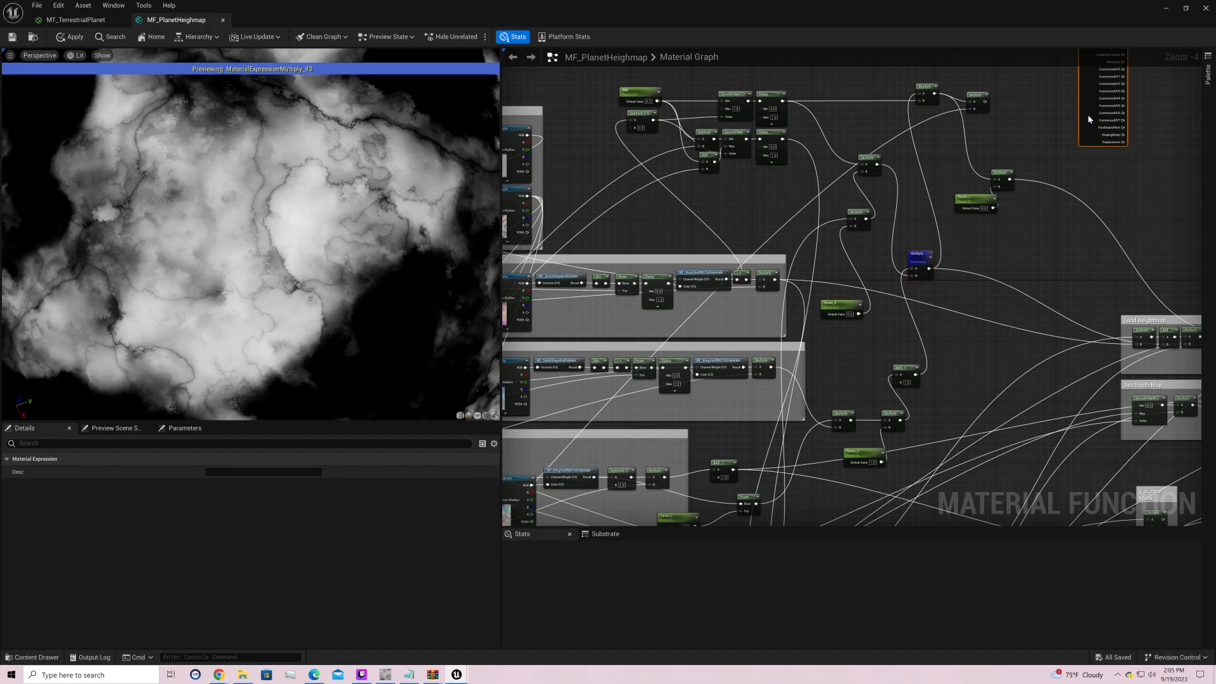
{"action": "right_click", "coordinate": [1089, 115]}
{"action": "left_click", "coordinate": [1085, 153]}
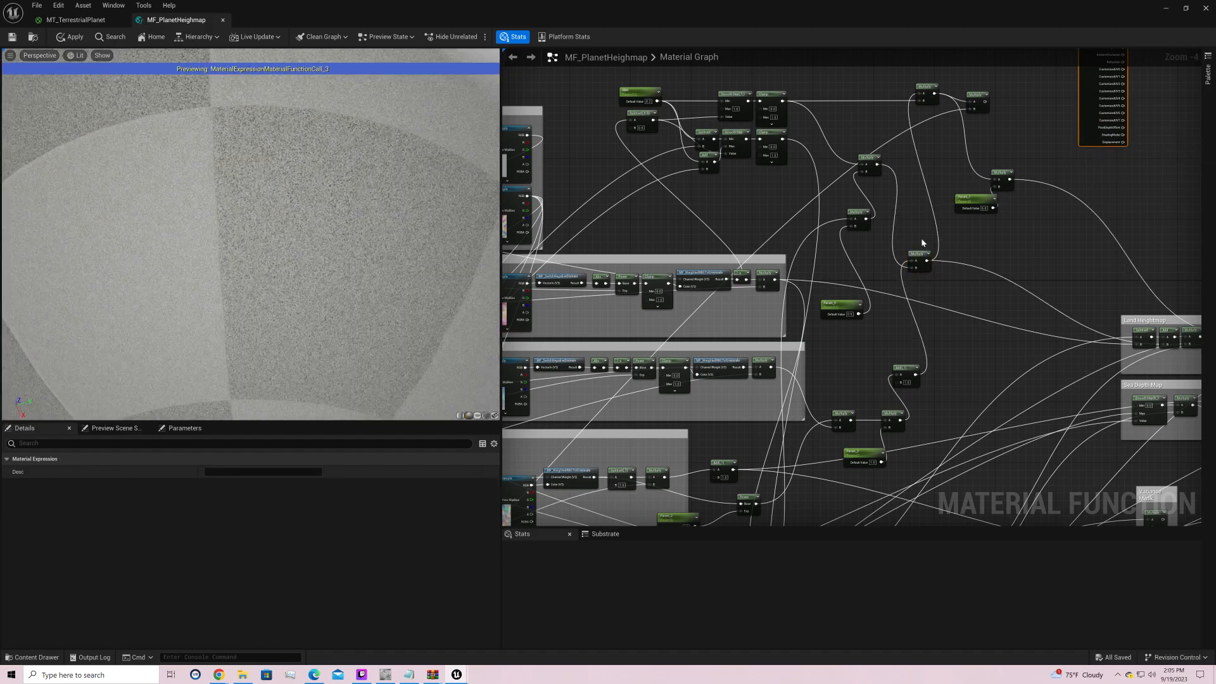
{"action": "scroll", "coordinate": [346, 208], "scroll_direction": "down", "scroll_amount": 5}
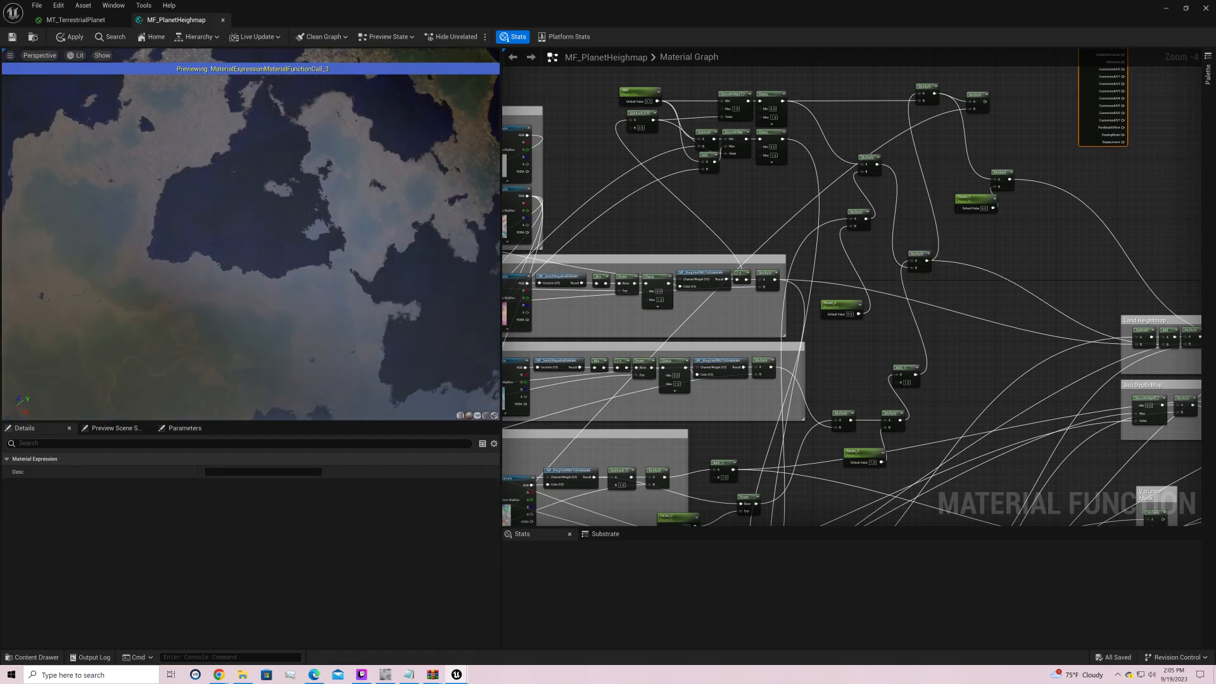
{"action": "left_click_drag", "start_coordinate": [346, 208], "coordinate": [323, 217]}
{"action": "scroll", "coordinate": [346, 207], "scroll_direction": "up", "scroll_amount": 5}
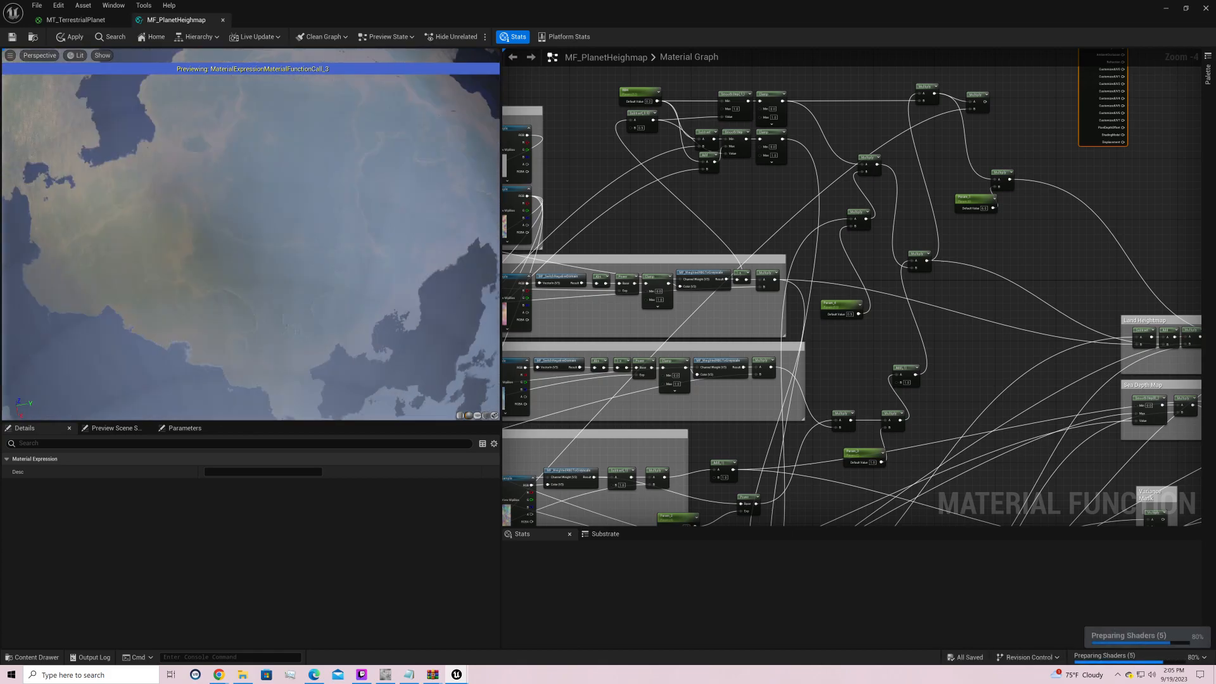
{"action": "left_click_drag", "start_coordinate": [251, 234], "coordinate": [70, 244]}
{"action": "left_click_drag", "start_coordinate": [251, 190], "coordinate": [304, 292]}
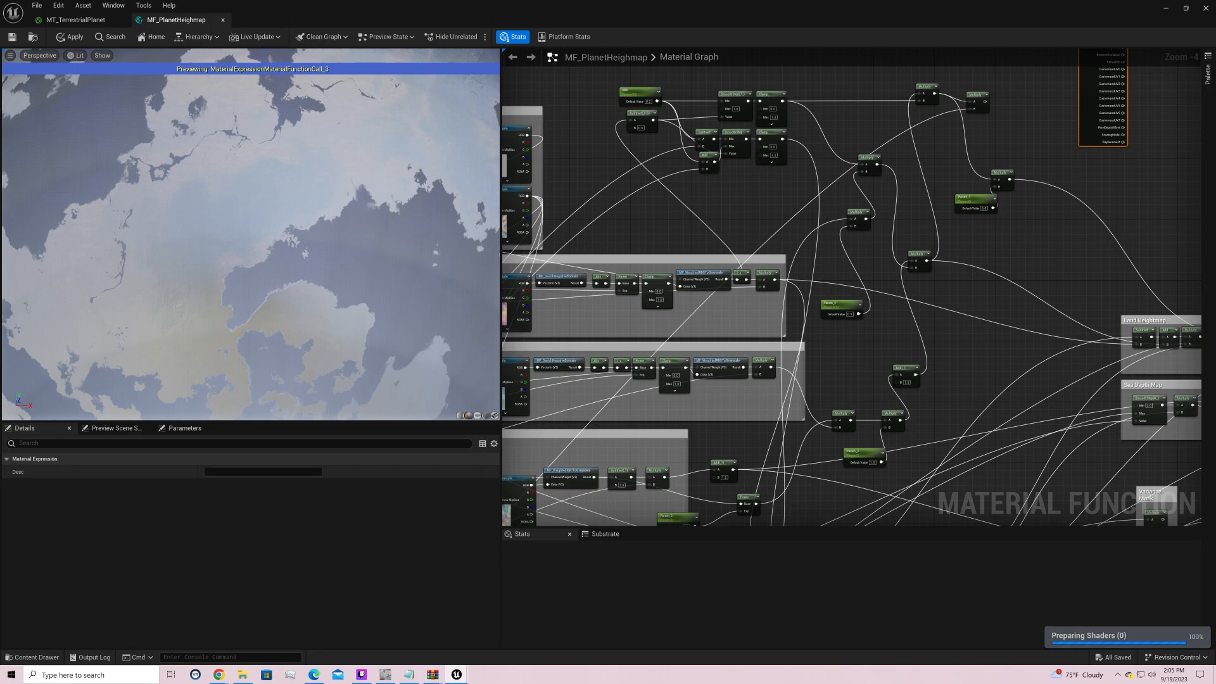
{"action": "left_click_drag", "start_coordinate": [251, 210], "coordinate": [355, 304]}
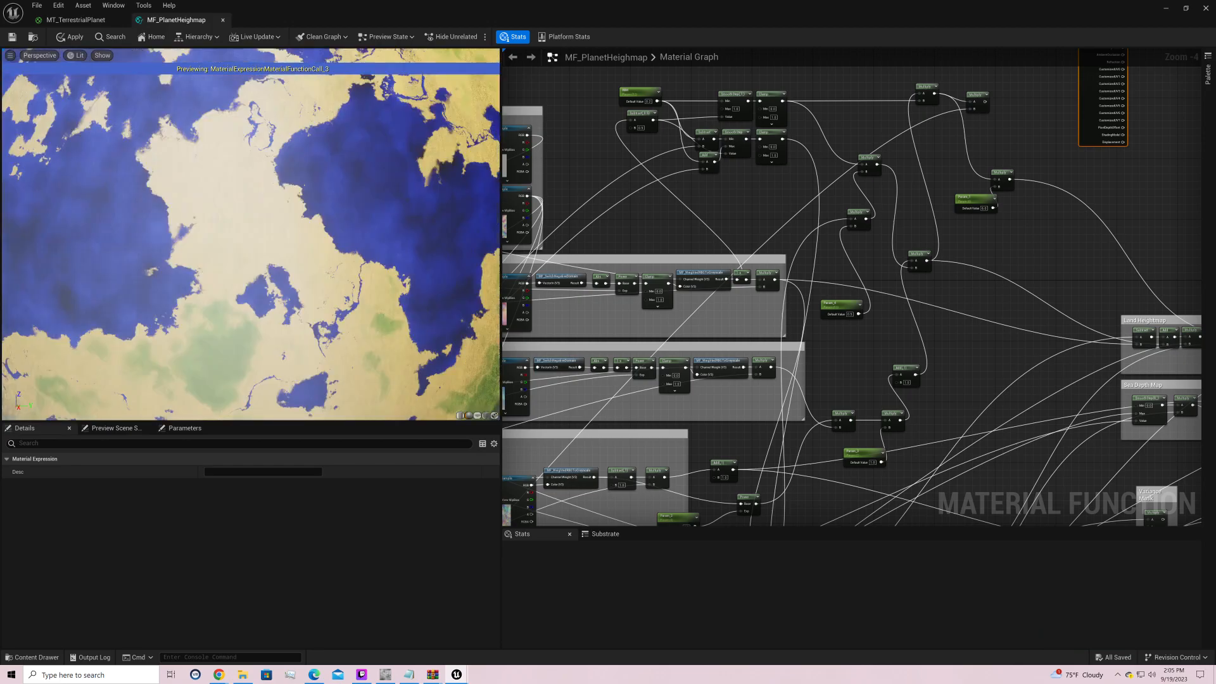
{"action": "left_click_drag", "start_coordinate": [251, 209], "coordinate": [354, 260]}
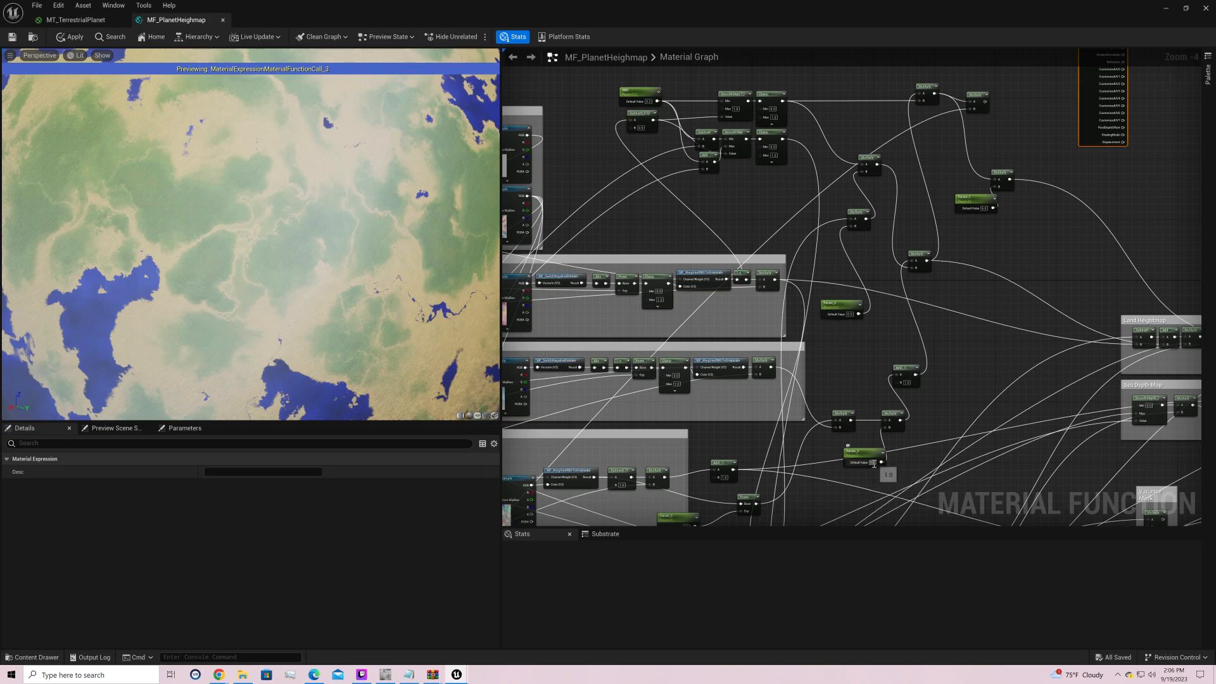
Step: Try default values of 10, 100, 200 and 2000 for the mountain scaling parameter, and examine the mountains across the whole planet
{"action": "type", "text": "10"}
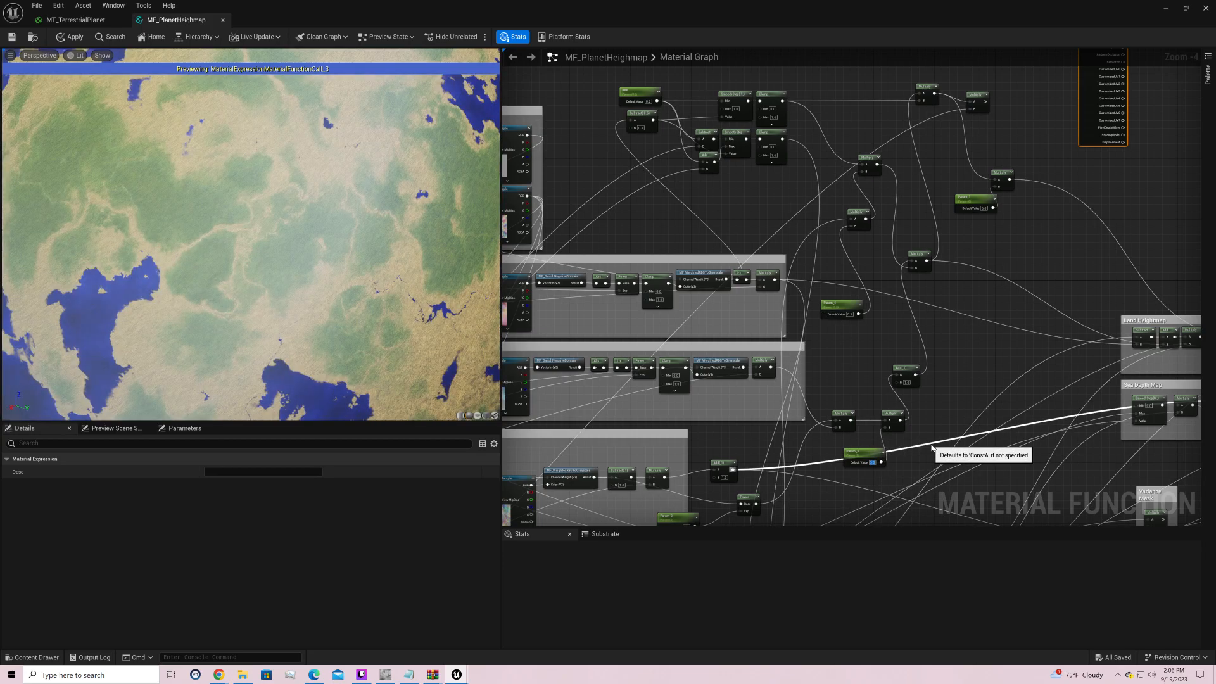
{"action": "key", "text": "Return"}
{"action": "type", "text": "1"}
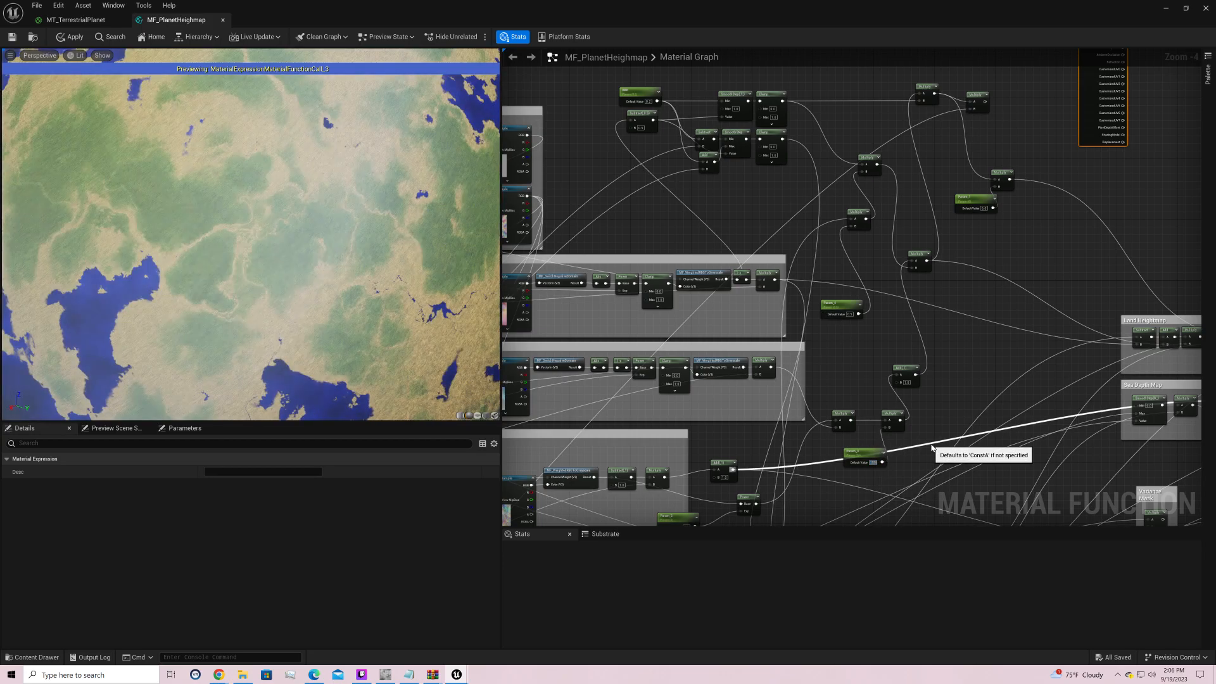
{"action": "type", "text": "00"}
{"action": "key", "text": "Return"}
{"action": "type", "text": "200"}
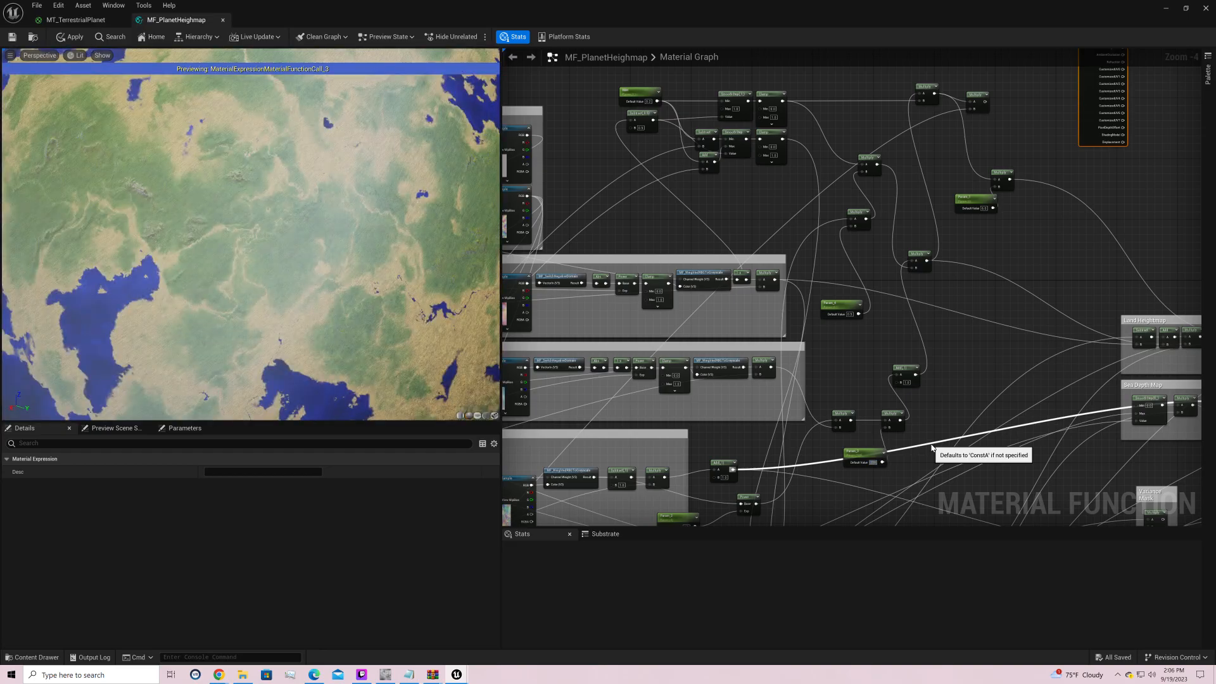
{"action": "key", "text": "Return"}
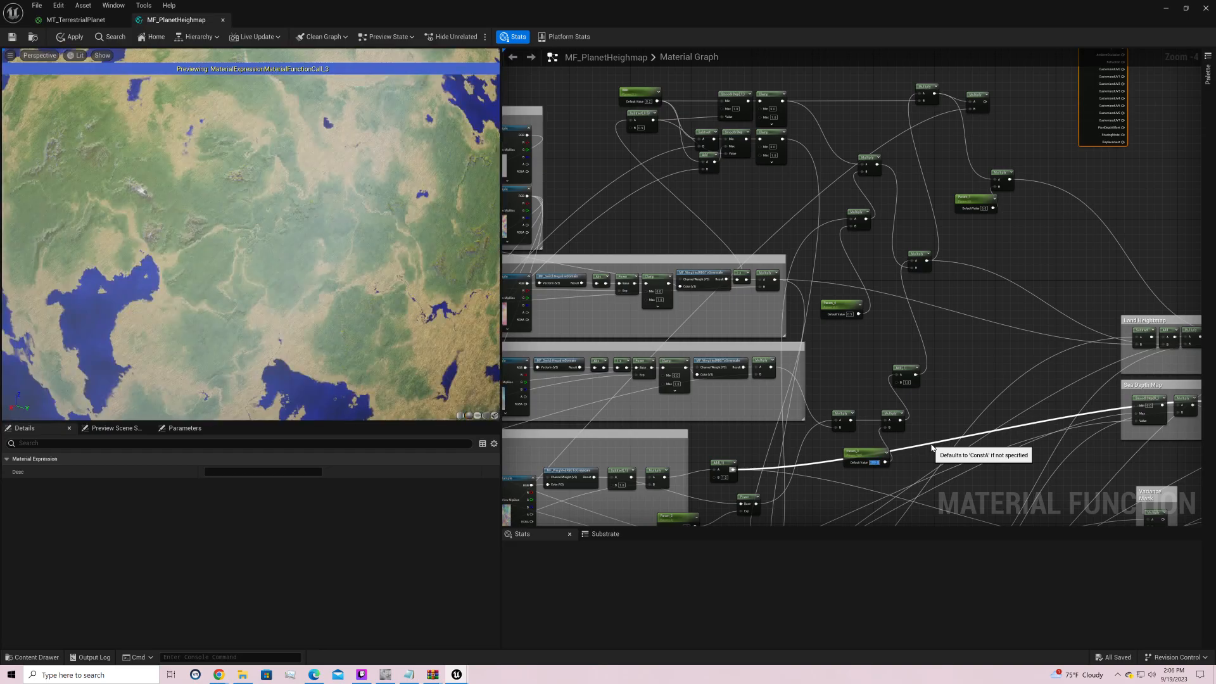
{"action": "type", "text": "3"}
{"action": "key", "text": "Return"}
{"action": "type", "text": "2000"}
{"action": "key", "text": "Return"}
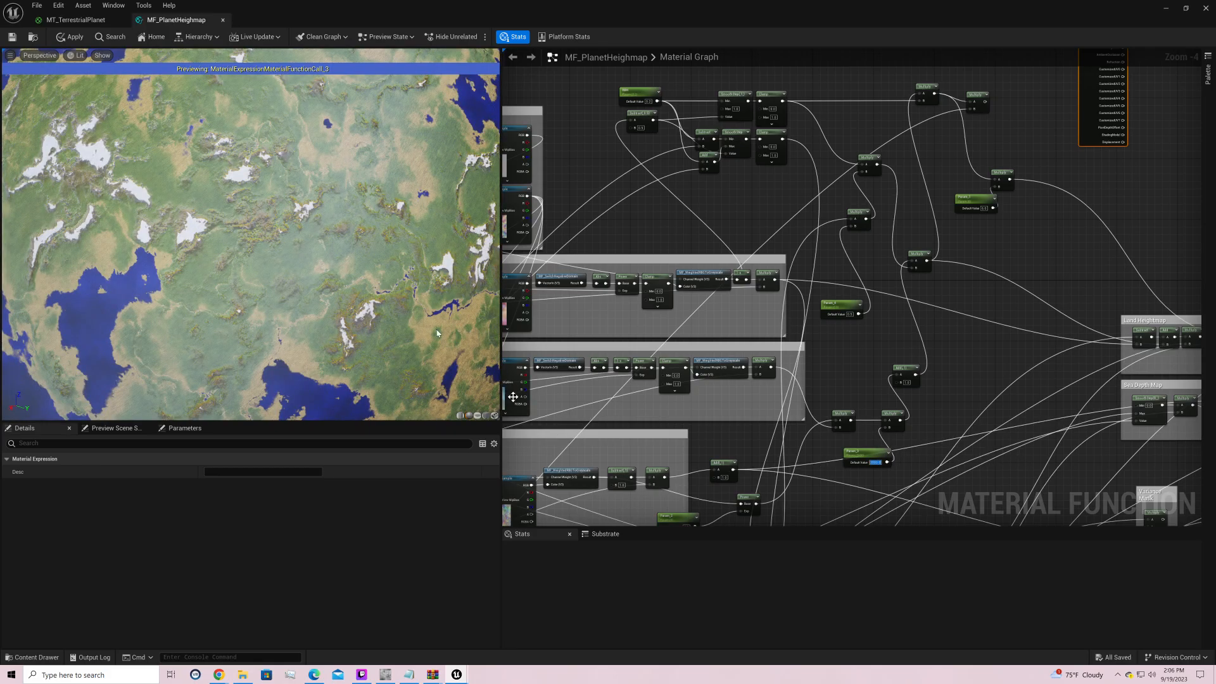
{"action": "scroll", "coordinate": [410, 286], "scroll_direction": "down", "scroll_amount": 5}
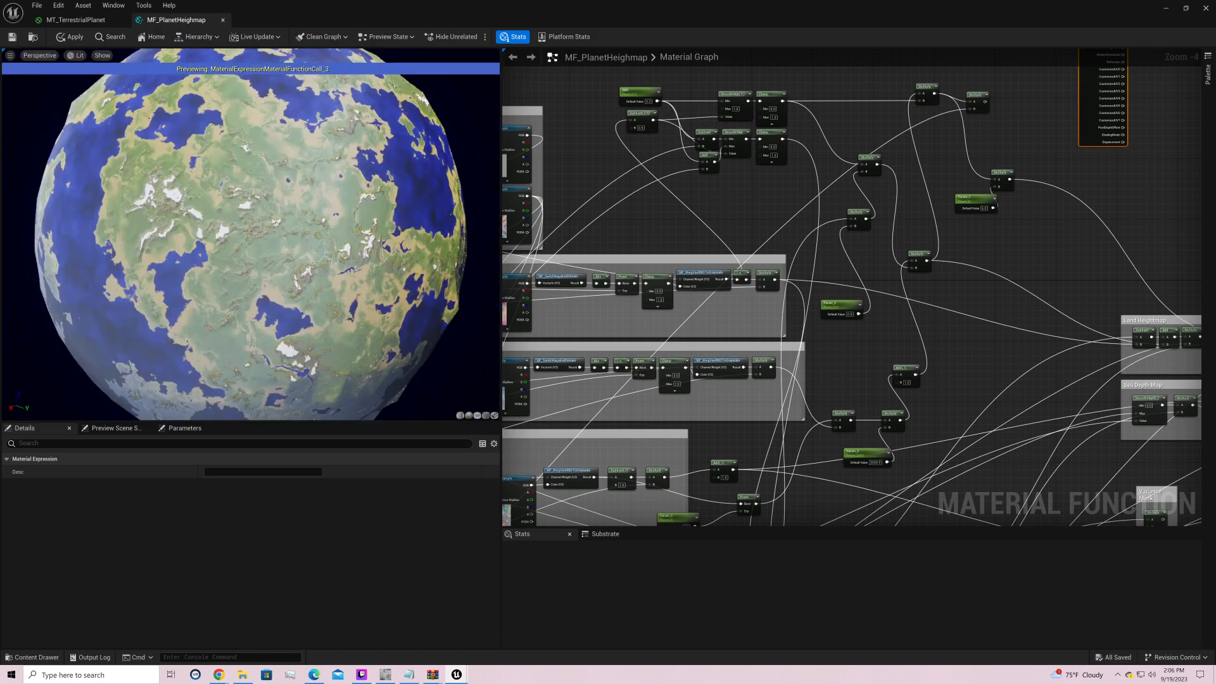
{"action": "left_click_drag", "start_coordinate": [319, 193], "coordinate": [160, 279]}
{"action": "left_click_drag", "start_coordinate": [279, 179], "coordinate": [206, 289]}
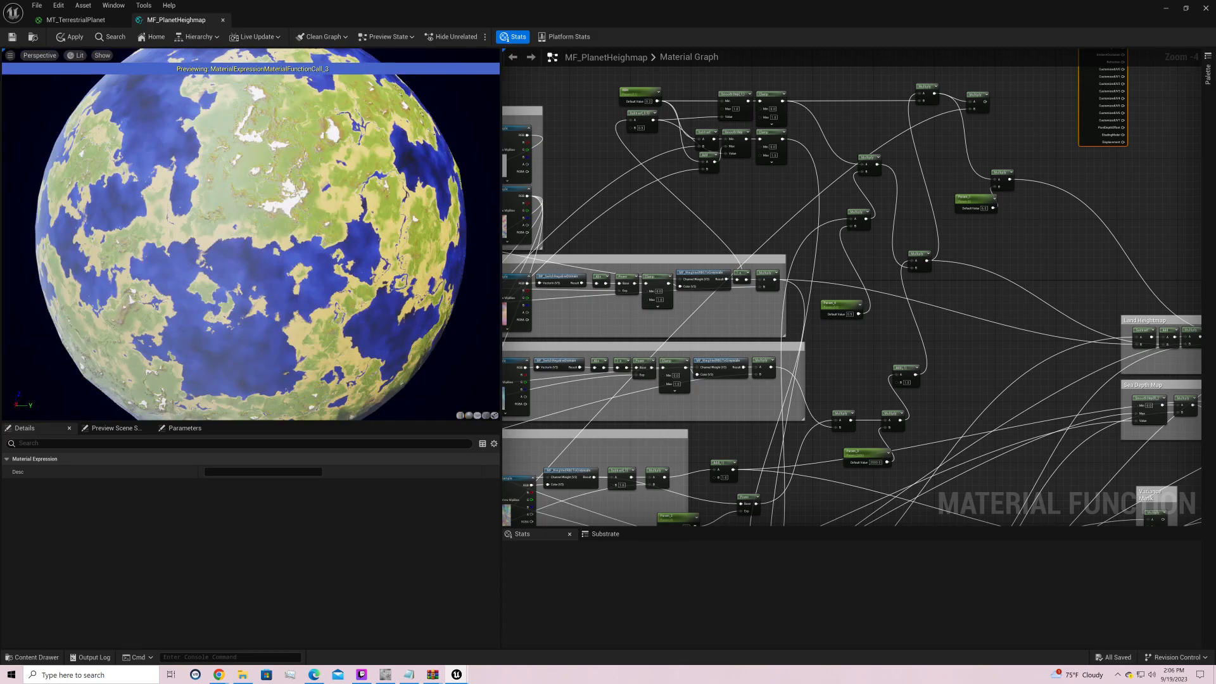
{"action": "left_click_drag", "start_coordinate": [305, 190], "coordinate": [158, 285]}
Step: Try a lower default value for the mountain scaling parameter
{"action": "right_click_drag", "start_coordinate": [612, 269], "coordinate": [737, 233]}
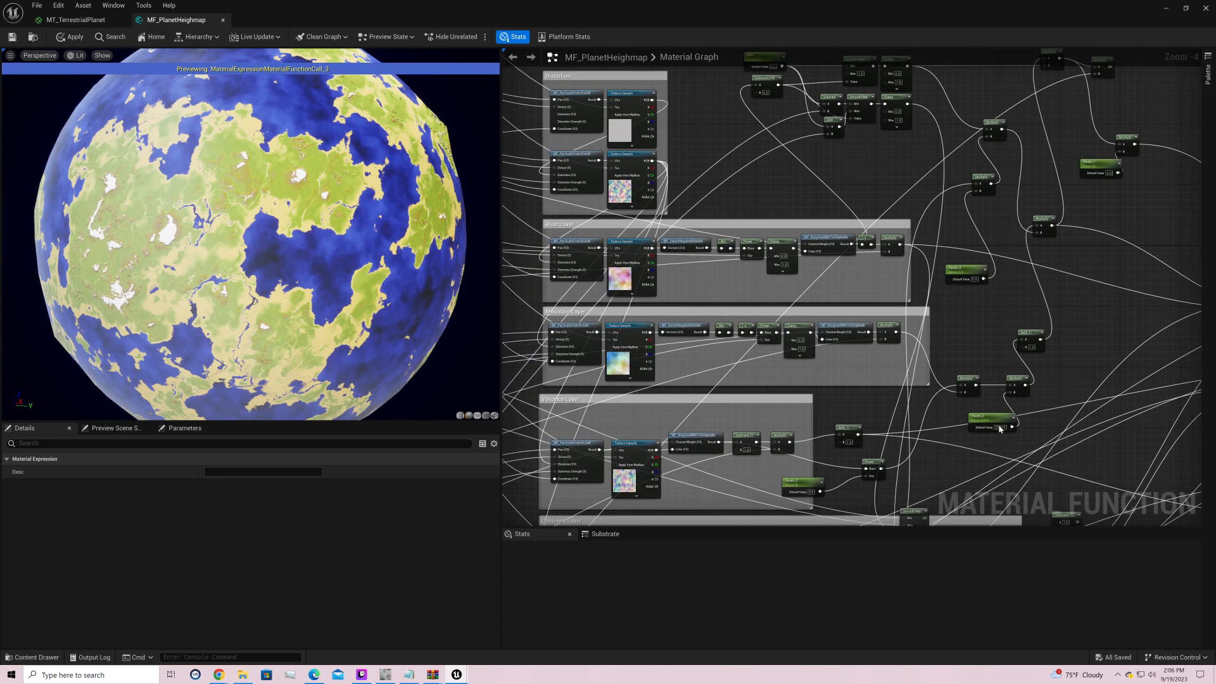
{"action": "left_click", "coordinate": [1000, 428]}
{"action": "type", "text": "2000.0"}
{"action": "key", "text": "Return"}
Step: Try 8 and 2 as the default value of the mountain range parameter in the Mountain Controls group, and set it to 4
{"action": "mouse_move", "coordinate": [779, 372]}
{"action": "right_mouse_down"}
{"action": "mouse_move", "coordinate": [882, 347]}
{"action": "mouse_move", "coordinate": [996, 385]}
{"action": "right_mouse_up"}
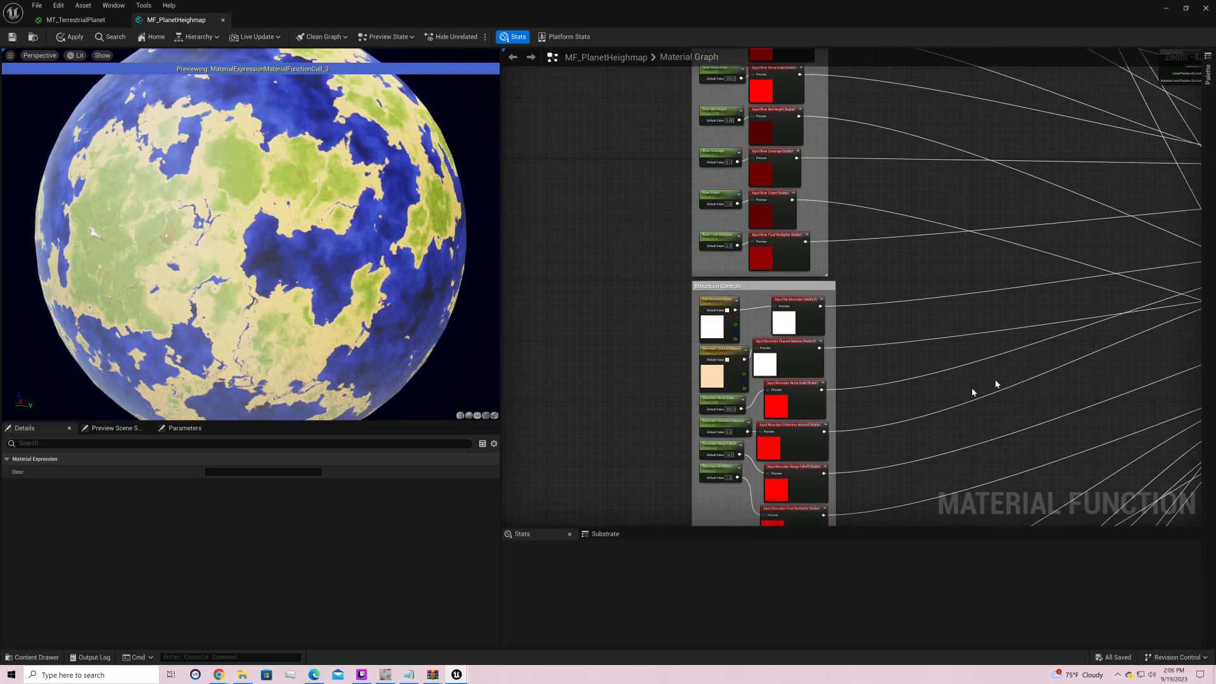
{"action": "left_click", "coordinate": [729, 454]}
{"action": "type", "text": "8"}
{"action": "key", "text": "Return"}
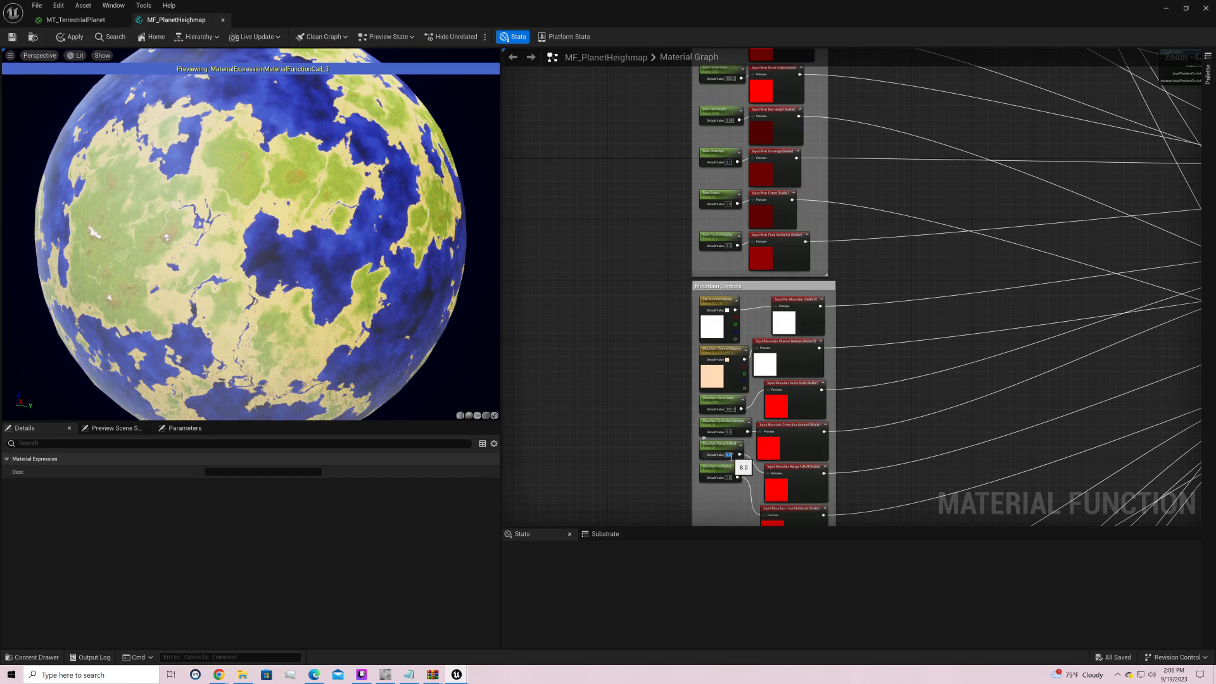
{"action": "left_click", "coordinate": [730, 455]}
{"action": "type", "text": "2"}
{"action": "key", "text": "Return"}
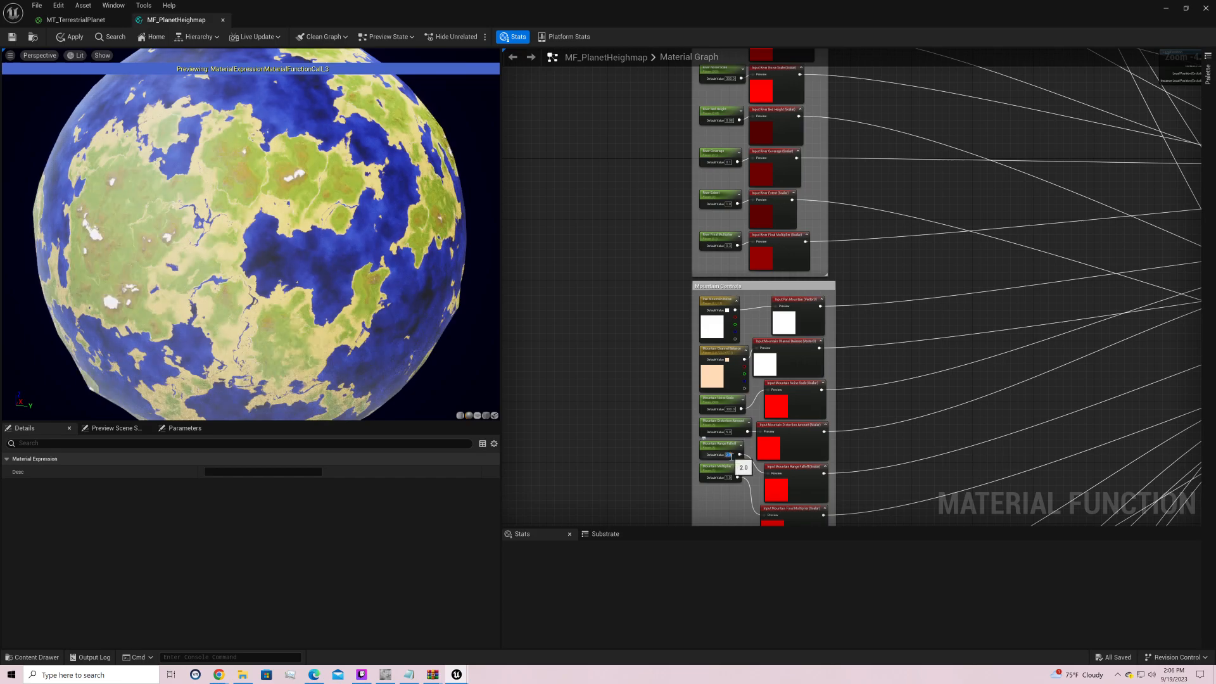
{"action": "left_click", "coordinate": [730, 455]}
{"action": "type", "text": "4"}
{"action": "key", "text": "Return"}
Step: Try a different default value for the exponent parameter feeding the Power node beside the Variance Layer
{"action": "right_click_drag", "start_coordinate": [904, 418], "coordinate": [934, 103]}
{"action": "right_click_drag", "start_coordinate": [768, 440], "coordinate": [503, 507]}
{"action": "right_click_drag", "start_coordinate": [797, 373], "coordinate": [620, 481]}
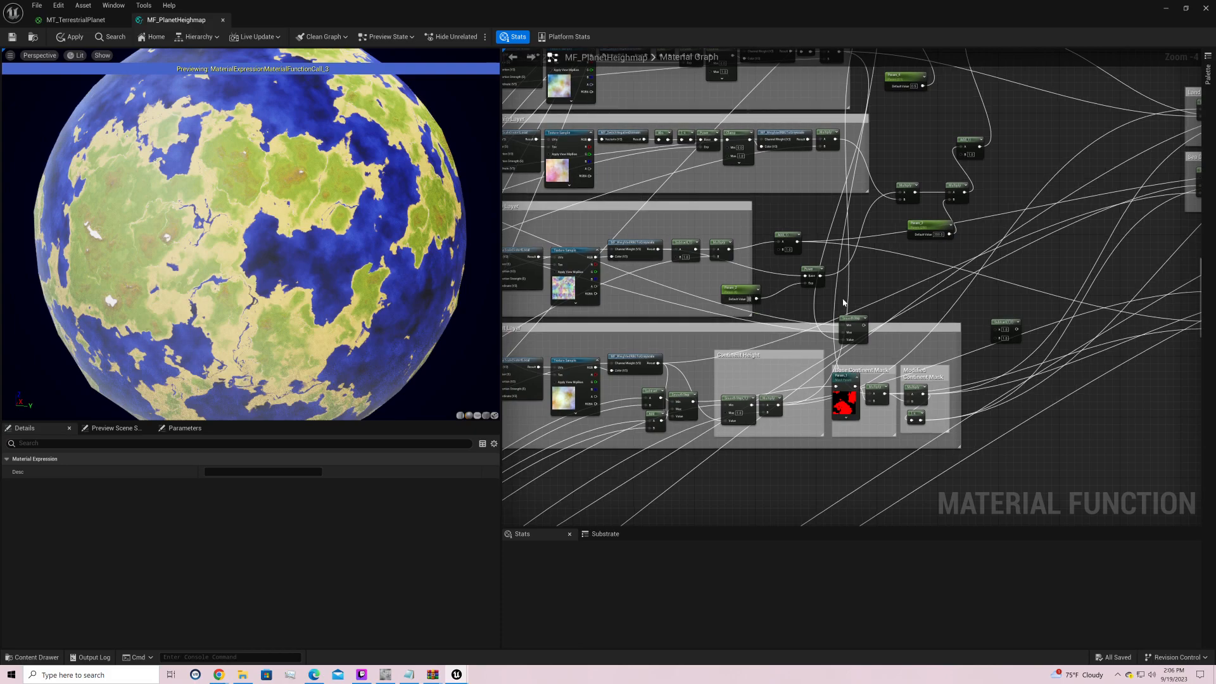
{"action": "key", "text": "Return"}
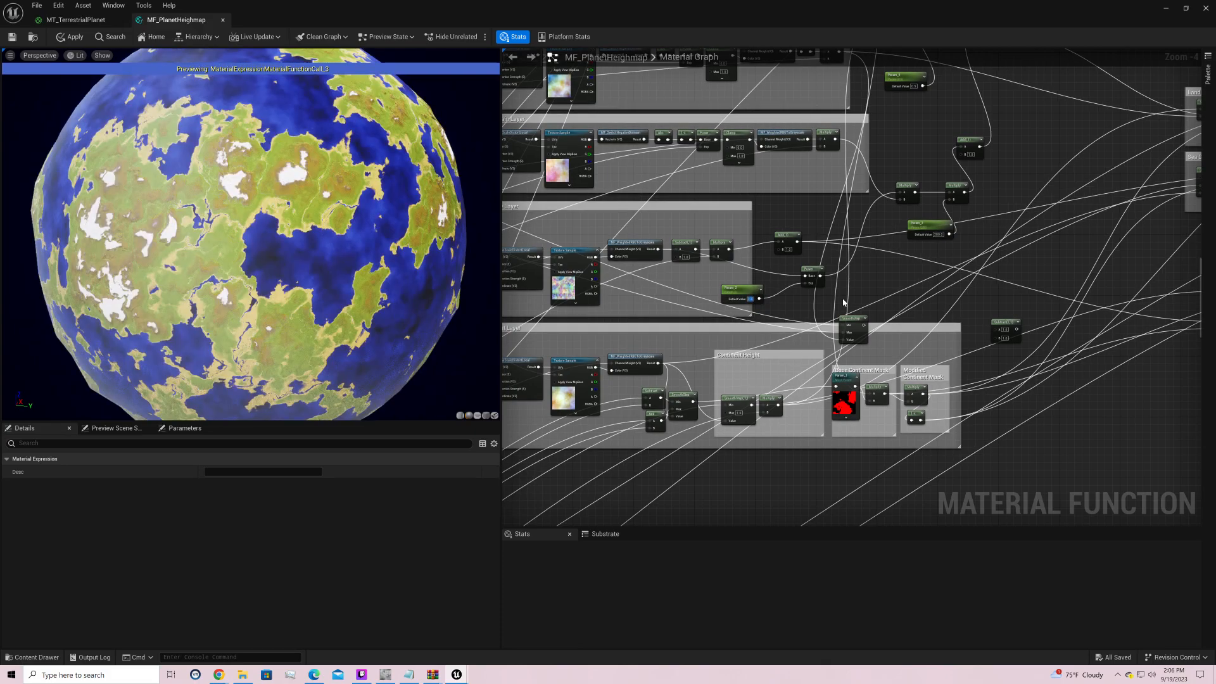
Step: Try mountain scaling defaults of 1, 10, 20, 30 and 40, set the parameter to 50, and check the planet
{"action": "left_click", "coordinate": [937, 235]}
{"action": "type", "text": "1"}
{"action": "key", "text": "Return"}
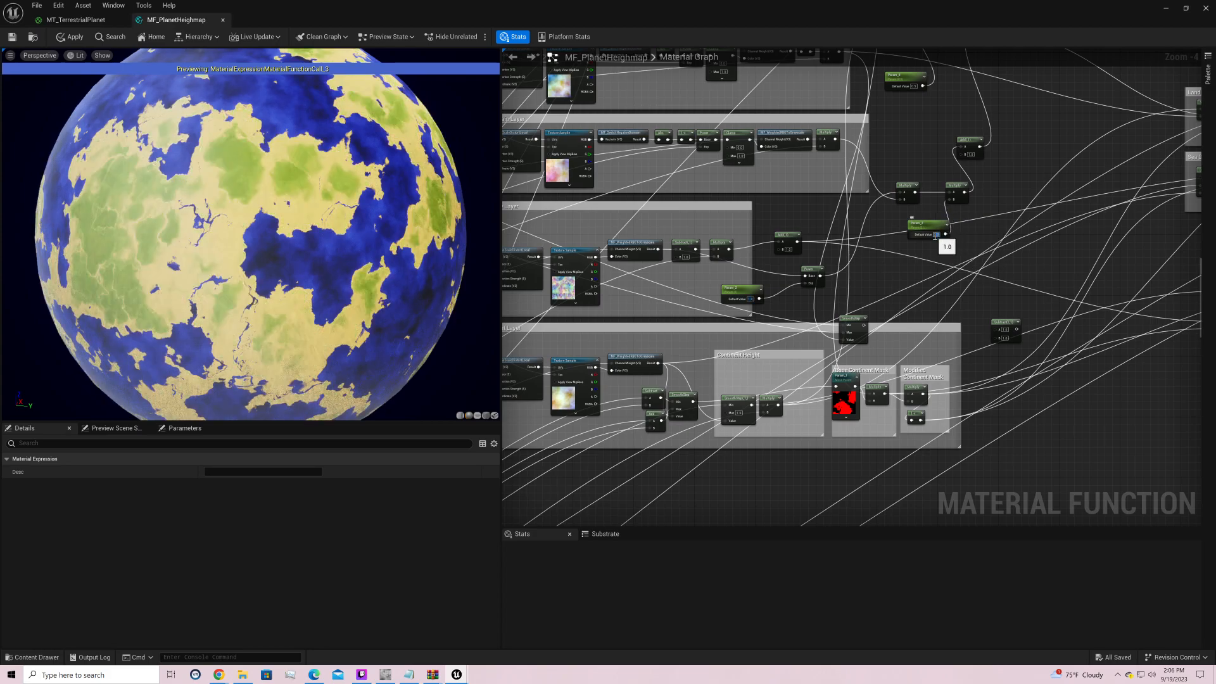
{"action": "type", "text": "10"}
{"action": "key", "text": "Return"}
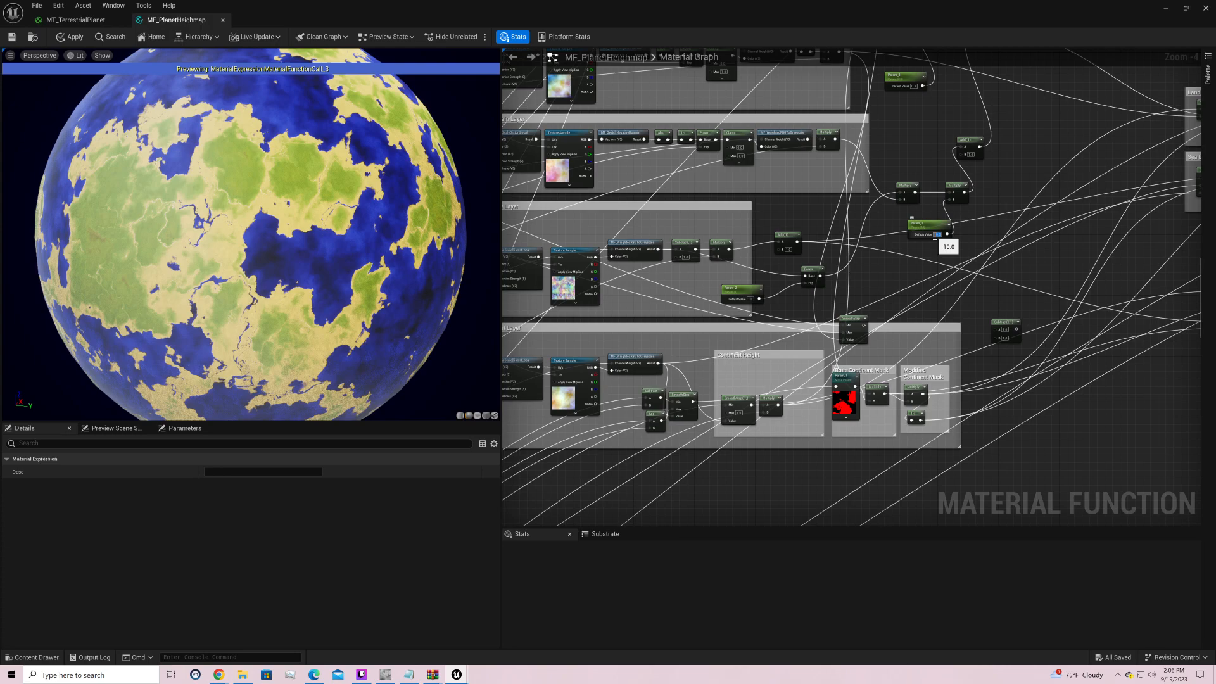
{"action": "type", "text": "20"}
{"action": "key", "text": "Return"}
{"action": "type", "text": "30"}
{"action": "key", "text": "Return"}
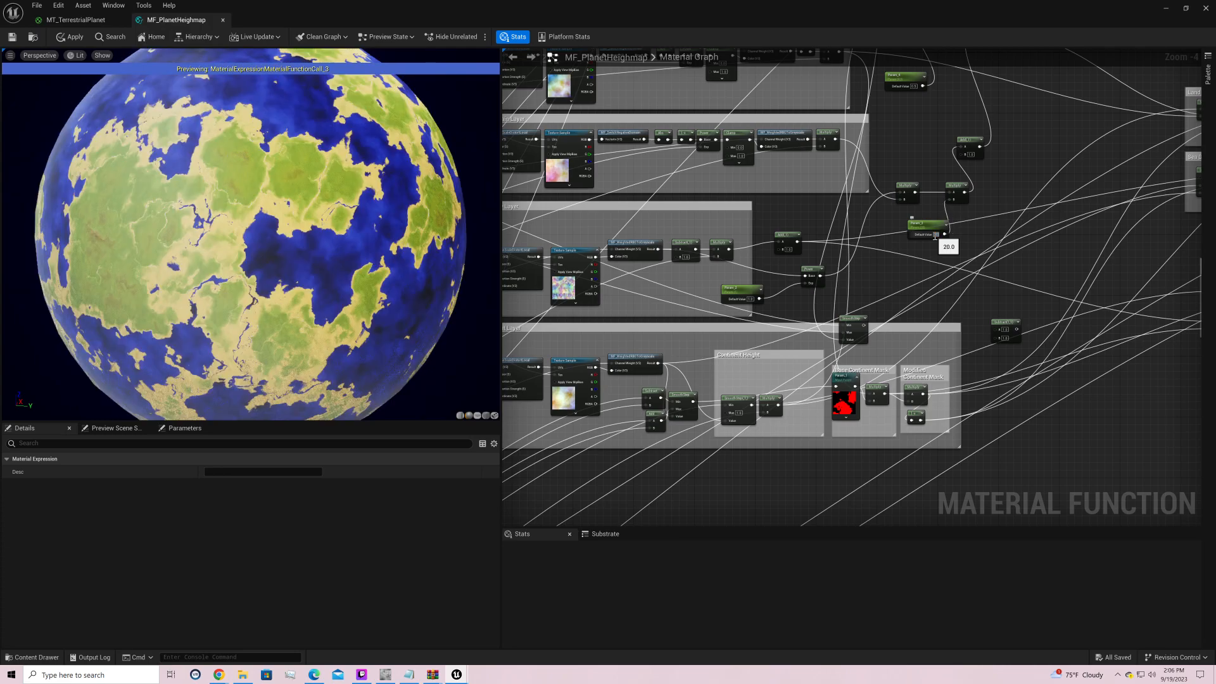
{"action": "type", "text": "40"}
{"action": "key", "text": "Return"}
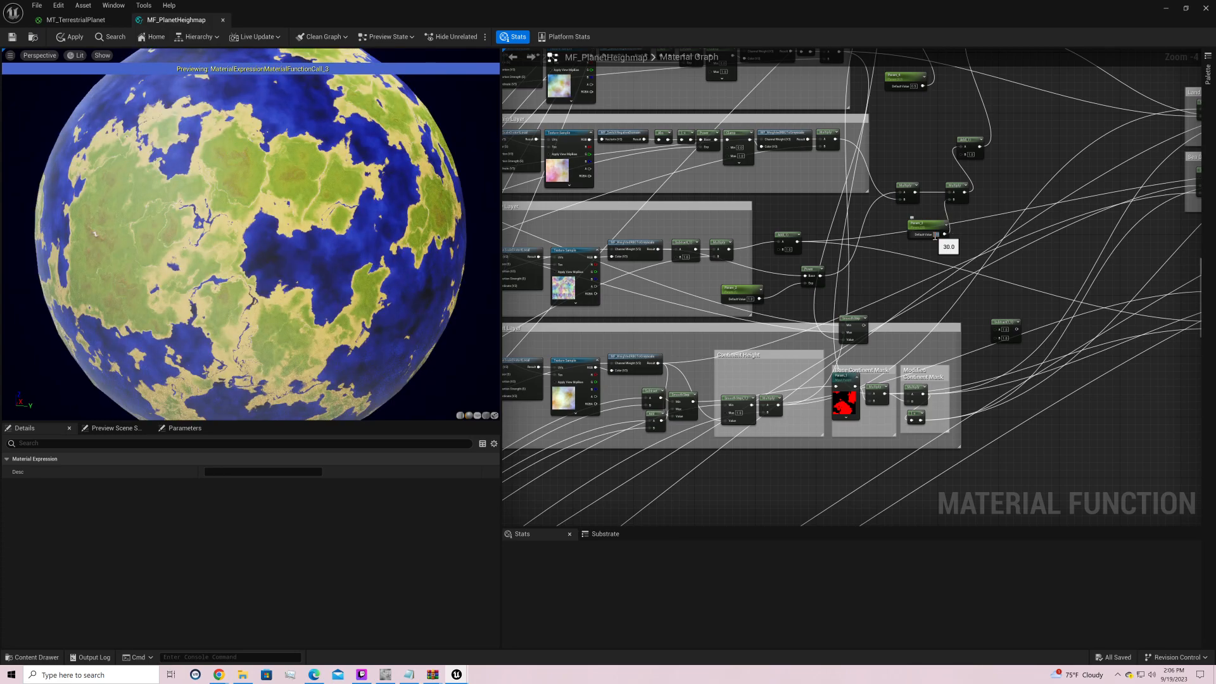
{"action": "type", "text": "50"}
{"action": "key", "text": "Return"}
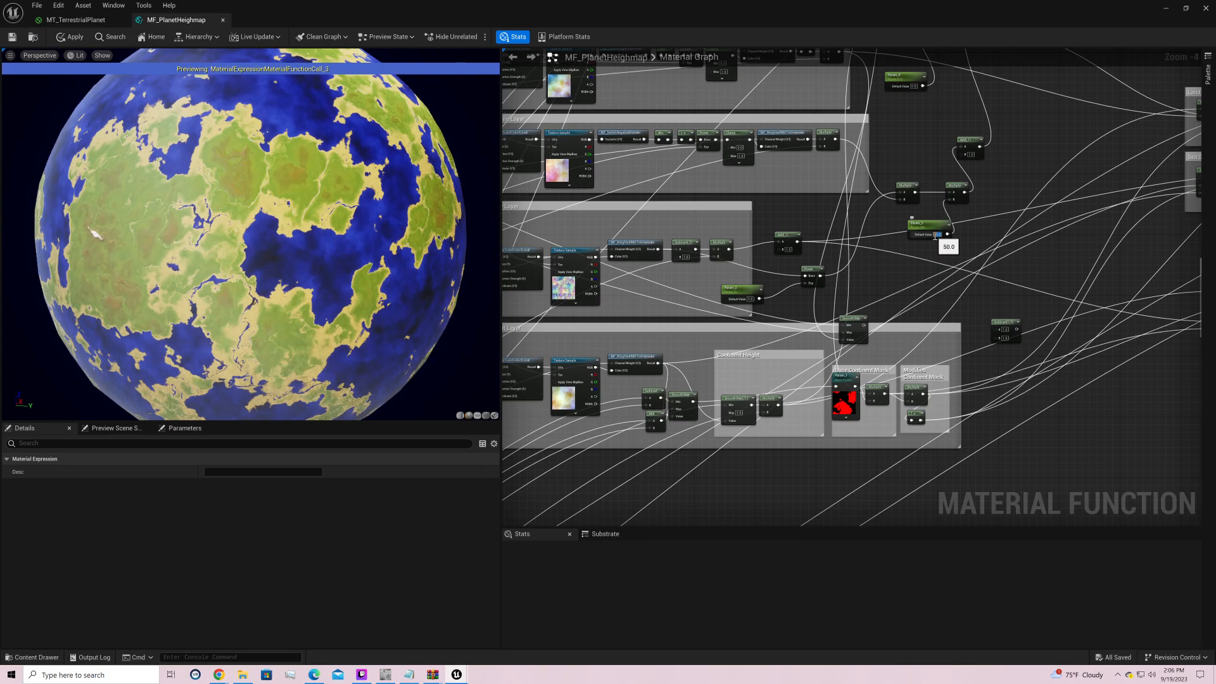
{"action": "mouse_move", "coordinate": [276, 243]}
{"action": "left_mouse_down"}
{"action": "mouse_move", "coordinate": [209, 244]}
{"action": "mouse_move", "coordinate": [298, 241]}
{"action": "left_mouse_up"}
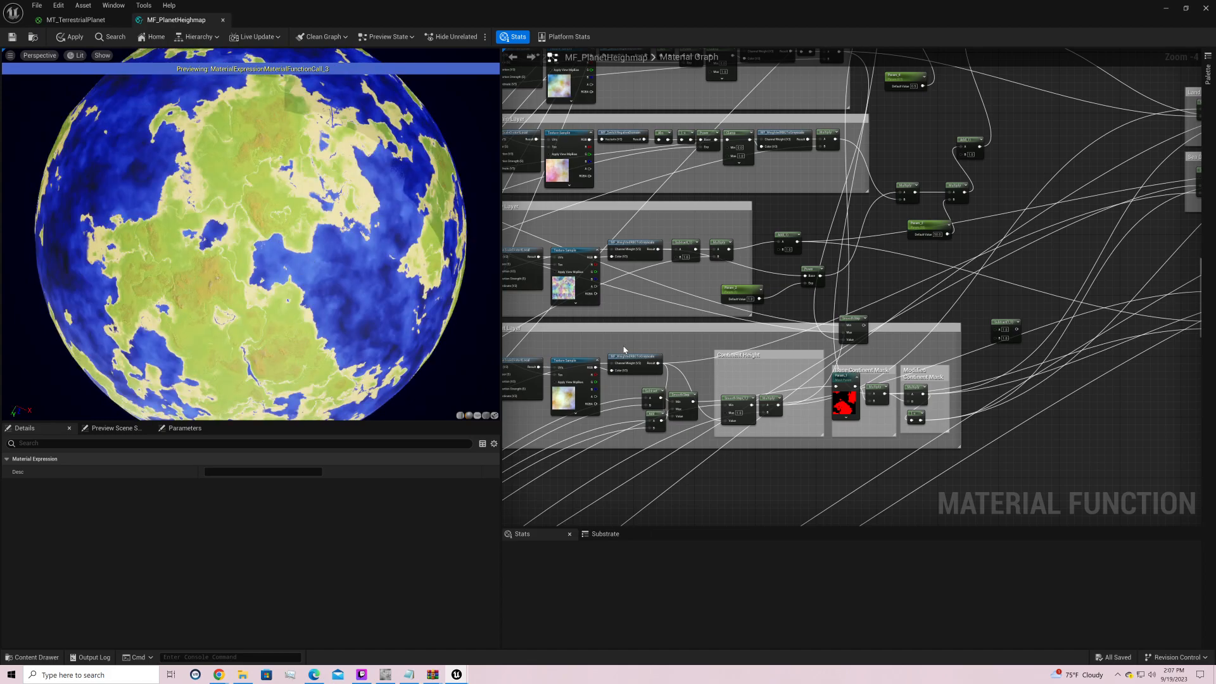
Step: Set the exponent parameter beside the Variance Layer to 3, and move its Power node closer to it
{"action": "right_click_drag", "start_coordinate": [624, 350], "coordinate": [714, 297]}
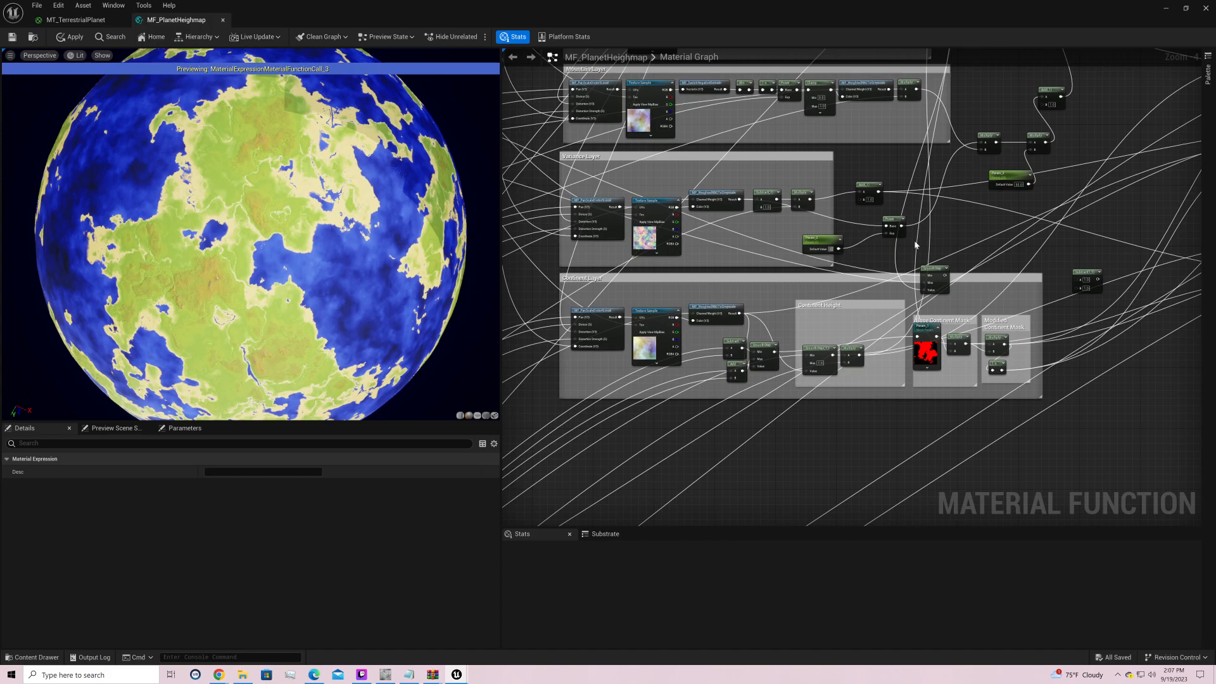
{"action": "key", "text": "Return"}
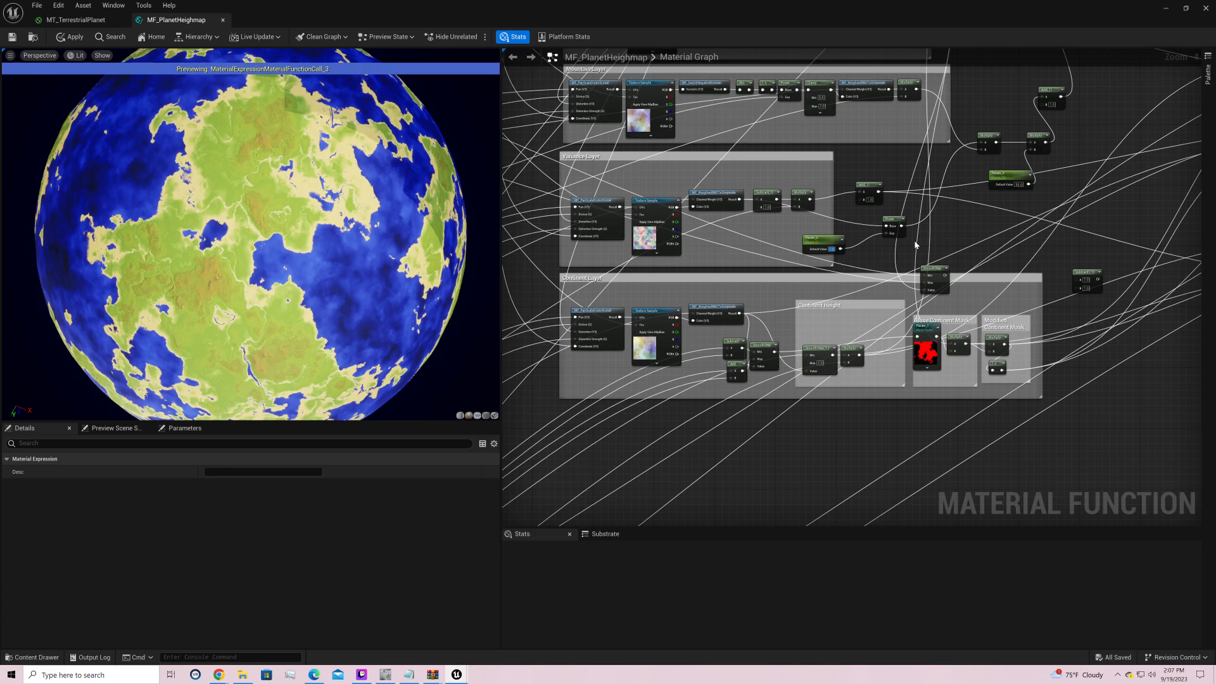
{"action": "type", "text": "3"}
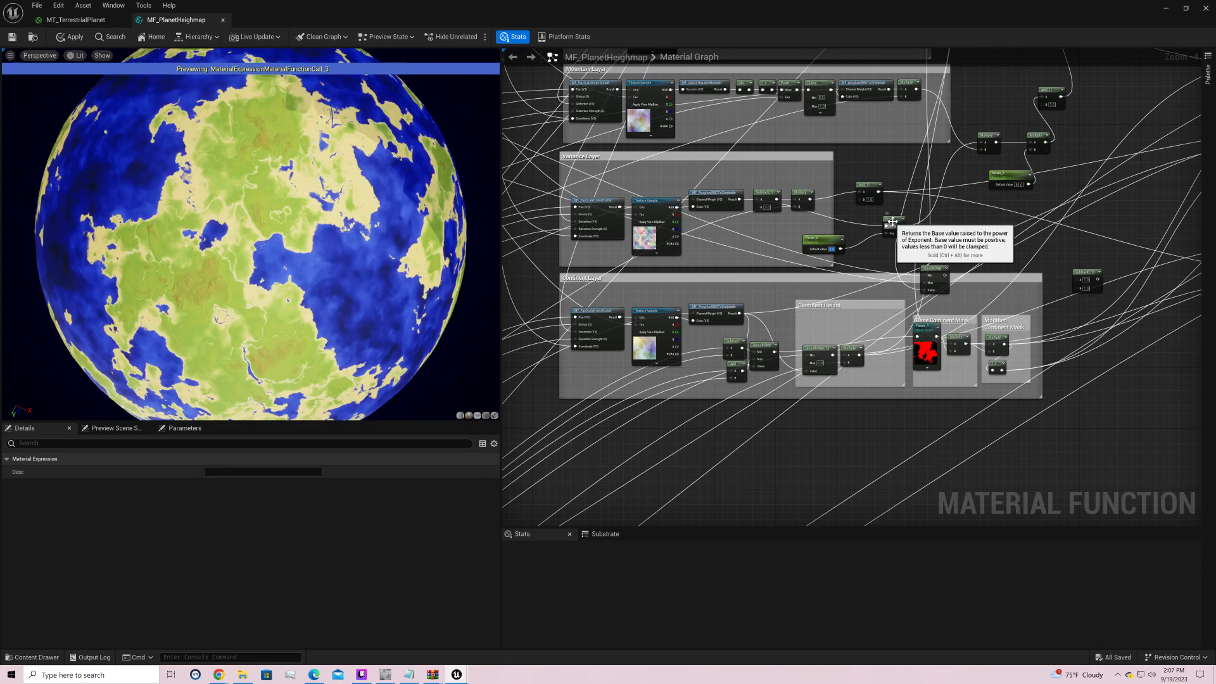
{"action": "left_click_drag", "start_coordinate": [895, 222], "coordinate": [878, 226]}
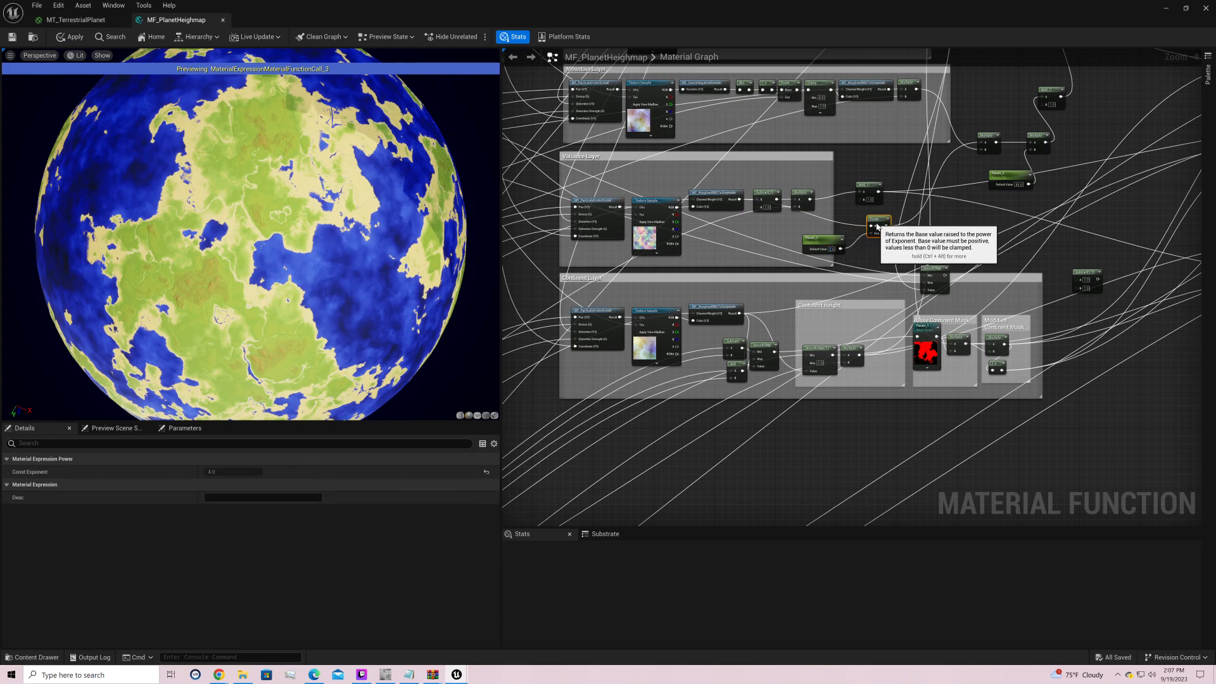
Step: Examine the planet's mountains and land colouring close up in the preview
{"action": "right_click_drag", "start_coordinate": [961, 229], "coordinate": [860, 345]}
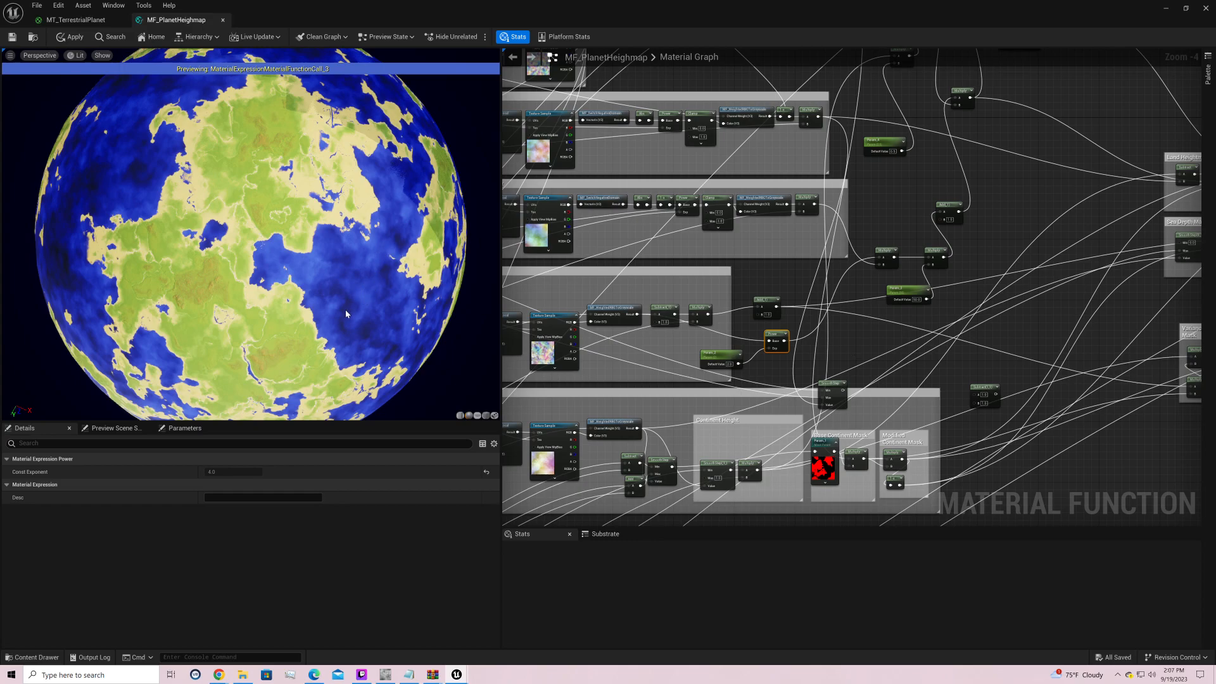
{"action": "mouse_move", "coordinate": [354, 285]}
{"action": "left_mouse_down"}
{"action": "mouse_move", "coordinate": [406, 286]}
{"action": "mouse_move", "coordinate": [354, 285]}
{"action": "mouse_move", "coordinate": [354, 270]}
{"action": "mouse_move", "coordinate": [266, 271]}
{"action": "mouse_move", "coordinate": [341, 272]}
{"action": "left_mouse_up"}
{"action": "scroll", "coordinate": [354, 284], "scroll_direction": "up", "scroll_amount": 8}
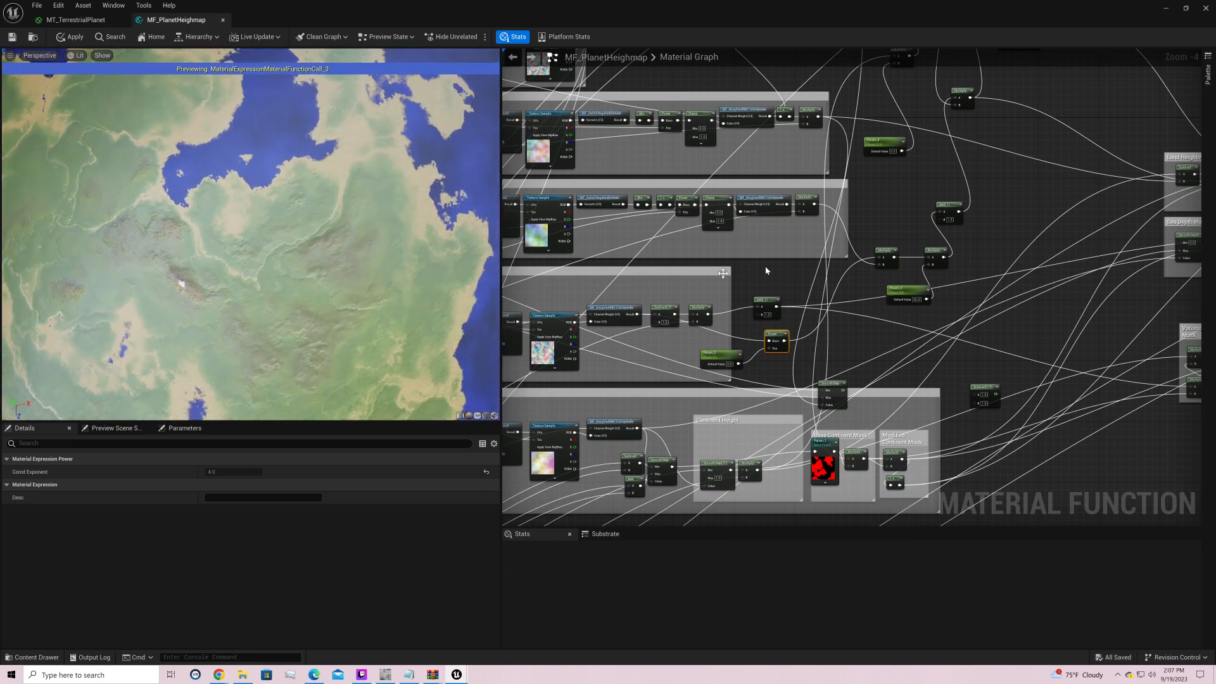
{"action": "right_click_drag", "start_coordinate": [924, 337], "coordinate": [874, 222]}
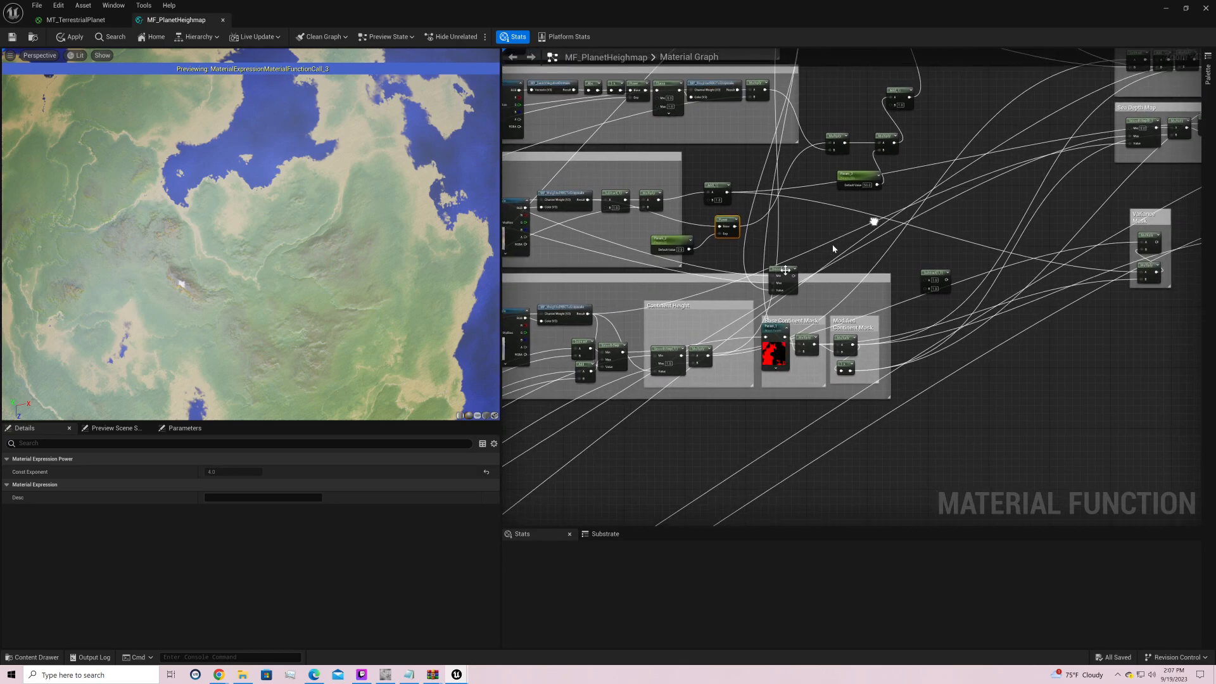
Step: Delete the SmoothStep node above the Base Continent Mask group and check the planet's land
{"action": "left_click", "coordinate": [783, 270]}
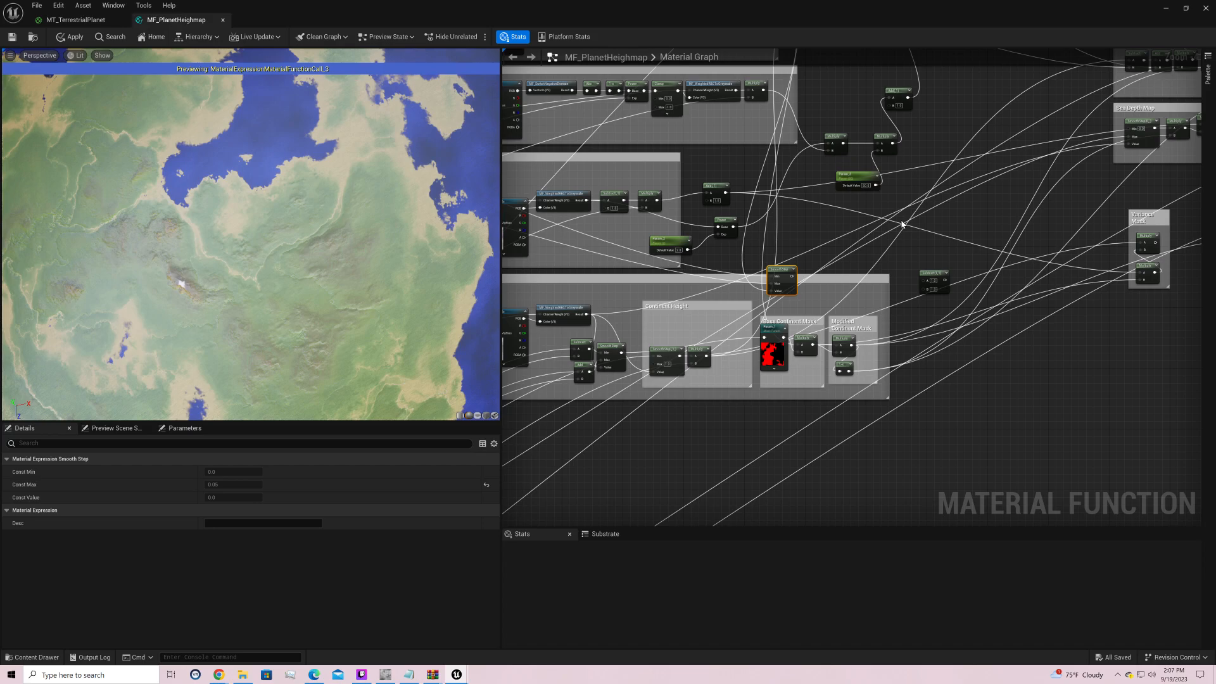
{"action": "left_click", "coordinate": [902, 224]}
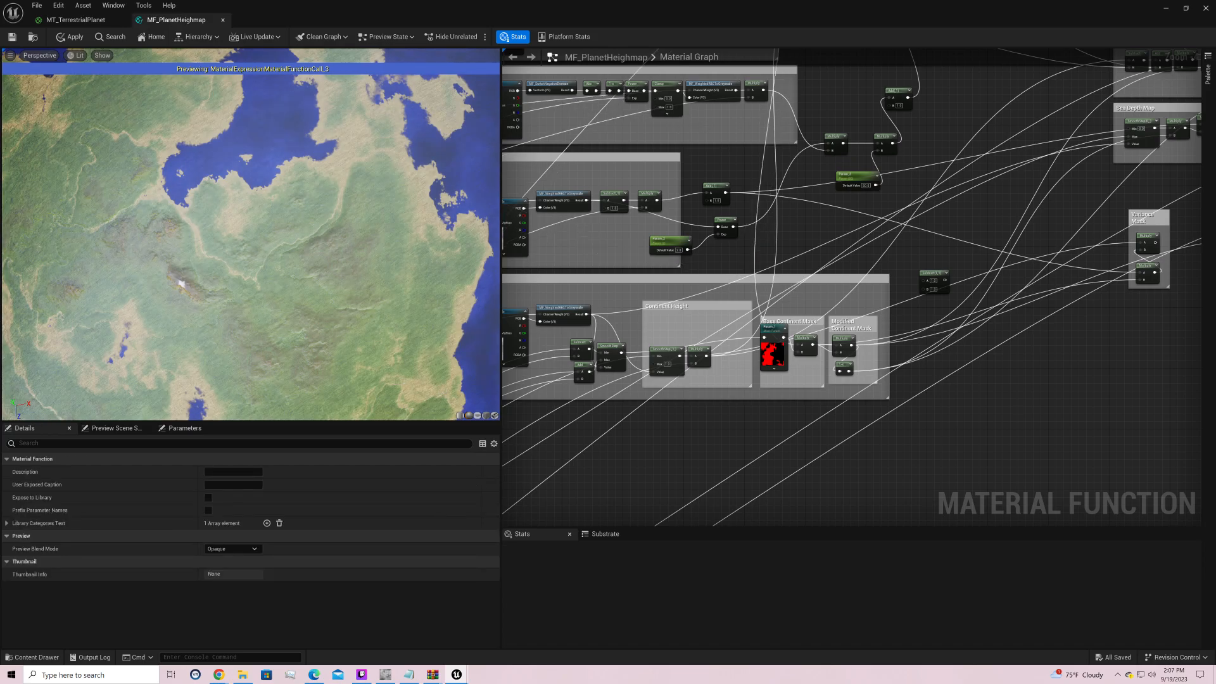
{"action": "left_click_drag", "start_coordinate": [347, 192], "coordinate": [159, 193]}
{"action": "left_click_drag", "start_coordinate": [347, 197], "coordinate": [190, 184]}
{"action": "left_click_drag", "start_coordinate": [346, 196], "coordinate": [234, 204]}
Step: Set the land material's roughness parameter to 1 and the specular constant above it to 0
{"action": "right_click_drag", "start_coordinate": [1011, 240], "coordinate": [406, 454]}
{"action": "right_click_drag", "start_coordinate": [822, 325], "coordinate": [512, 522]}
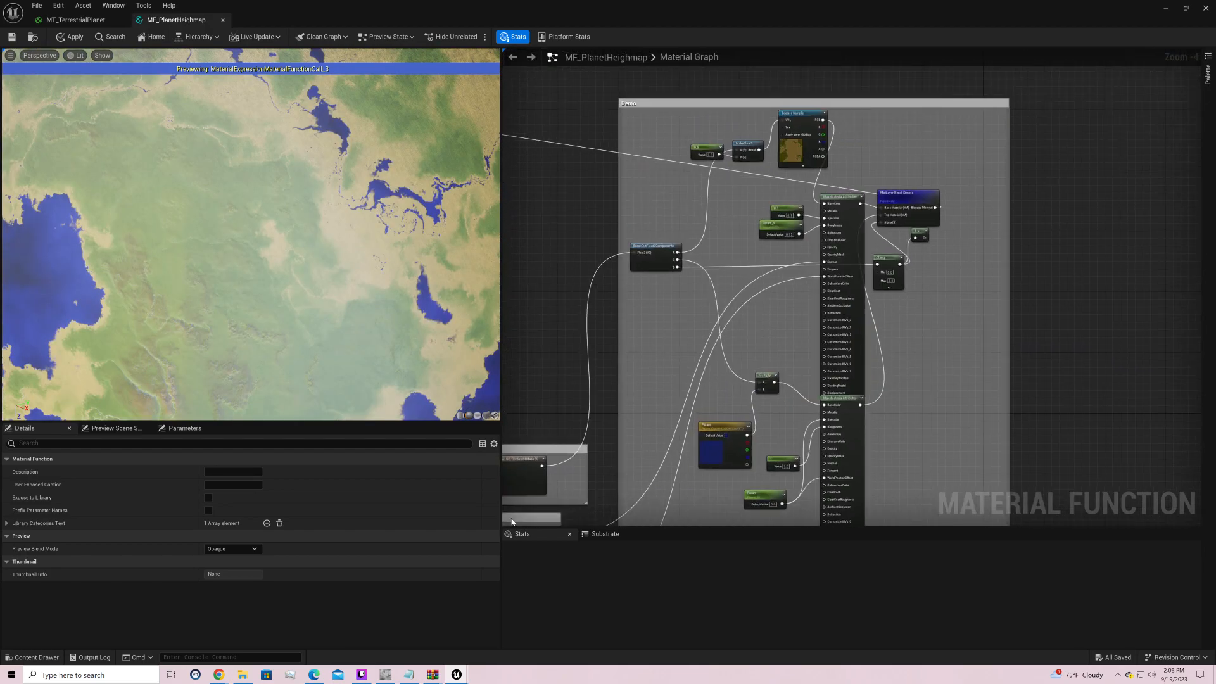
{"action": "left_click", "coordinate": [792, 234]}
{"action": "type", "text": "1"}
{"action": "key", "text": "Return"}
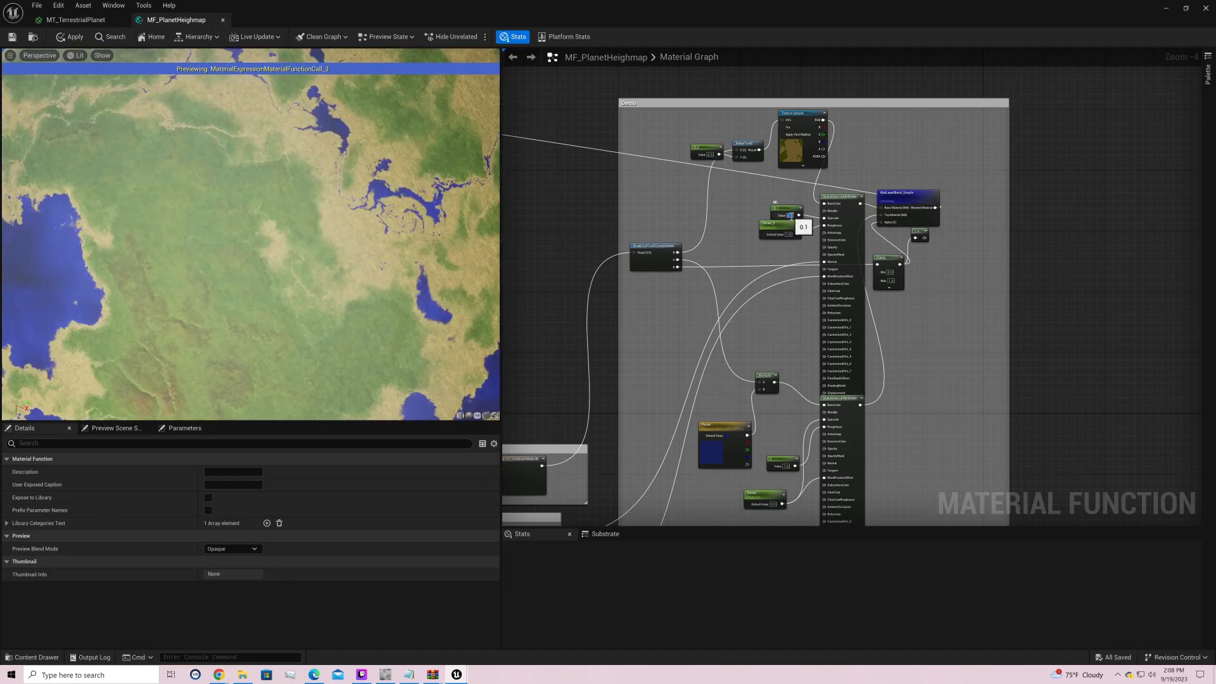
{"action": "type", "text": "0"}
{"action": "key", "text": "Return"}
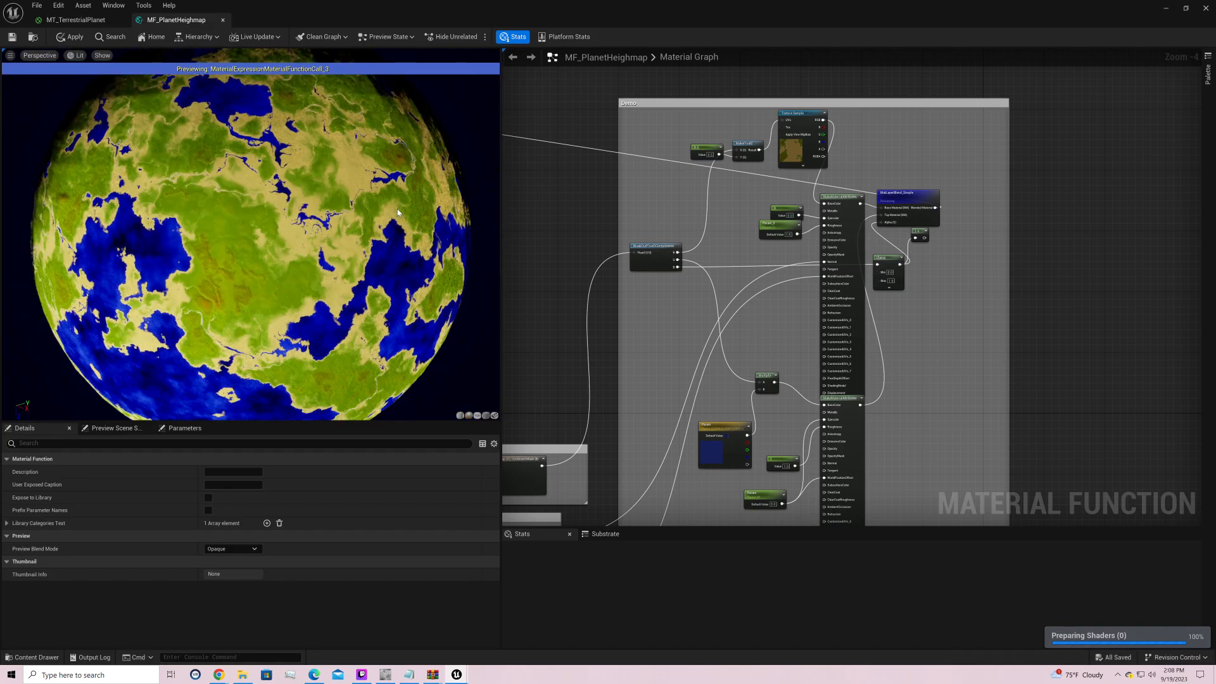
Step: Examine the planet's continents, coastlines, rivers and oceans from several sides, both close up and from a distance
{"action": "left_click_drag", "start_coordinate": [392, 211], "coordinate": [481, 216]}
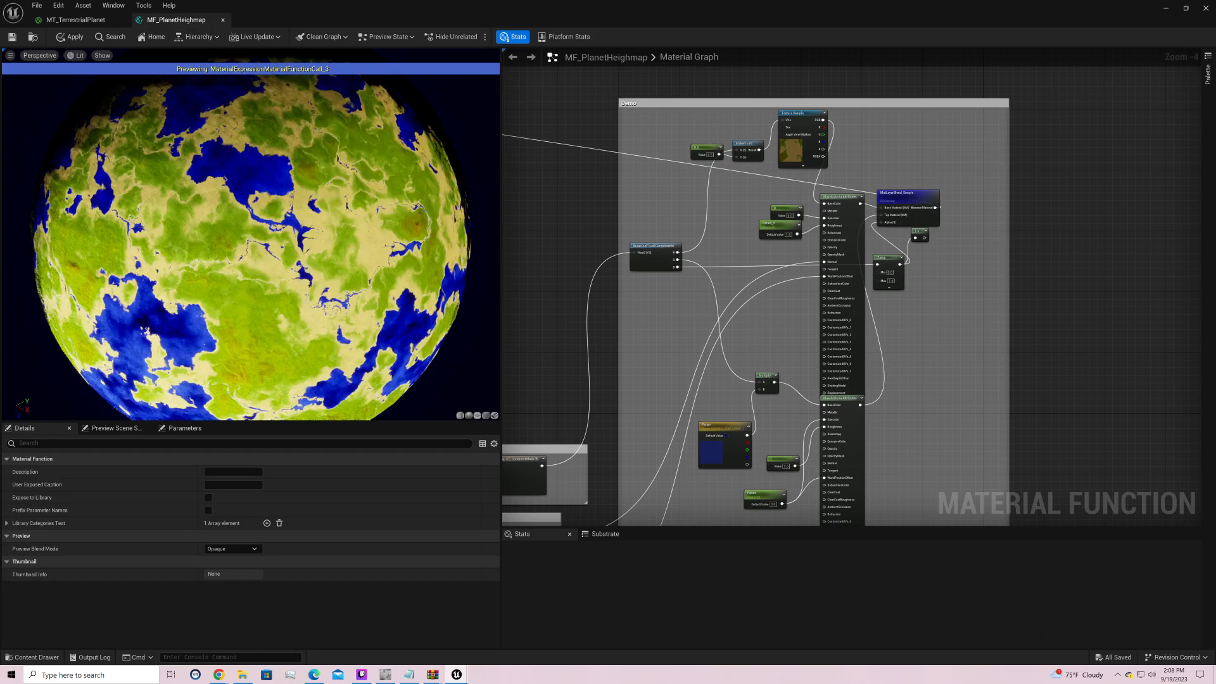
{"action": "left_click_drag", "start_coordinate": [335, 217], "coordinate": [284, 138]}
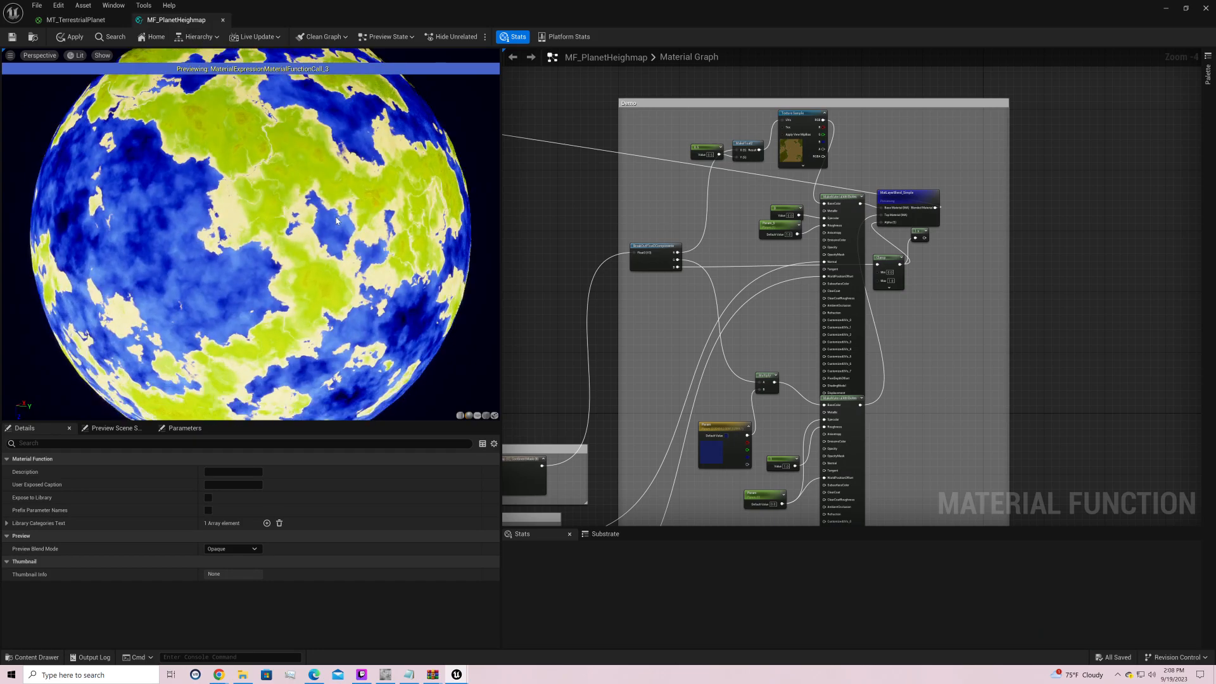
{"action": "left_click_drag", "start_coordinate": [336, 220], "coordinate": [323, 318]}
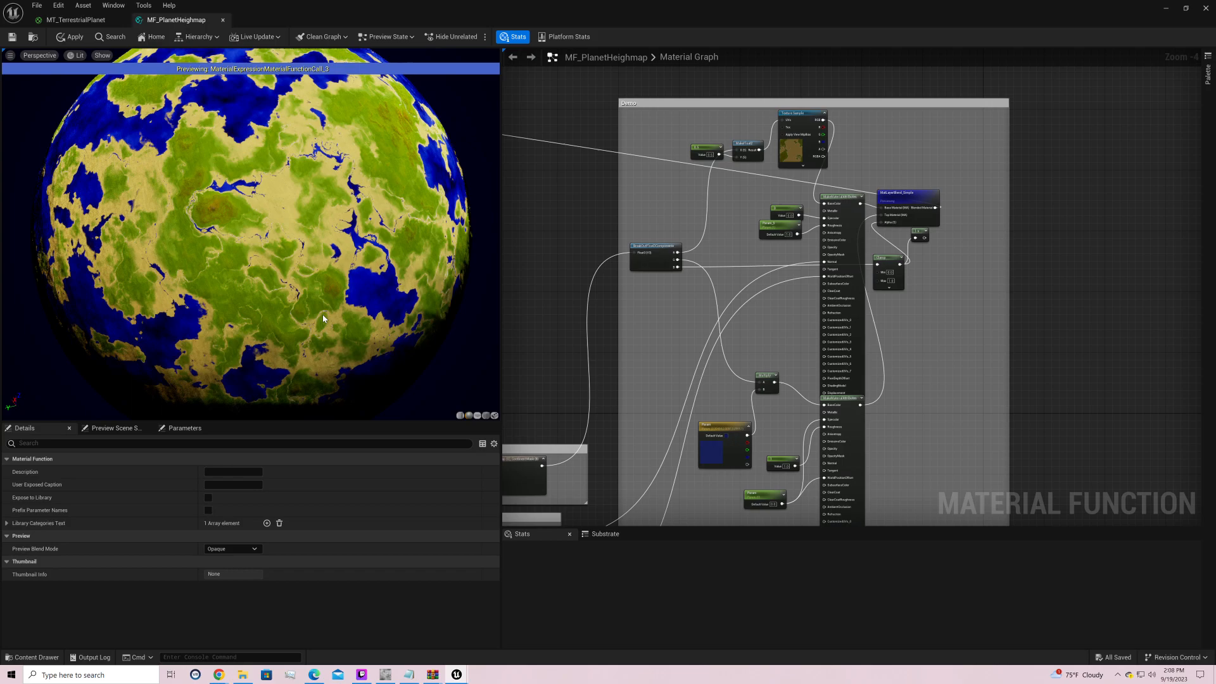
{"action": "scroll", "coordinate": [263, 267], "scroll_direction": "up", "scroll_amount": 5}
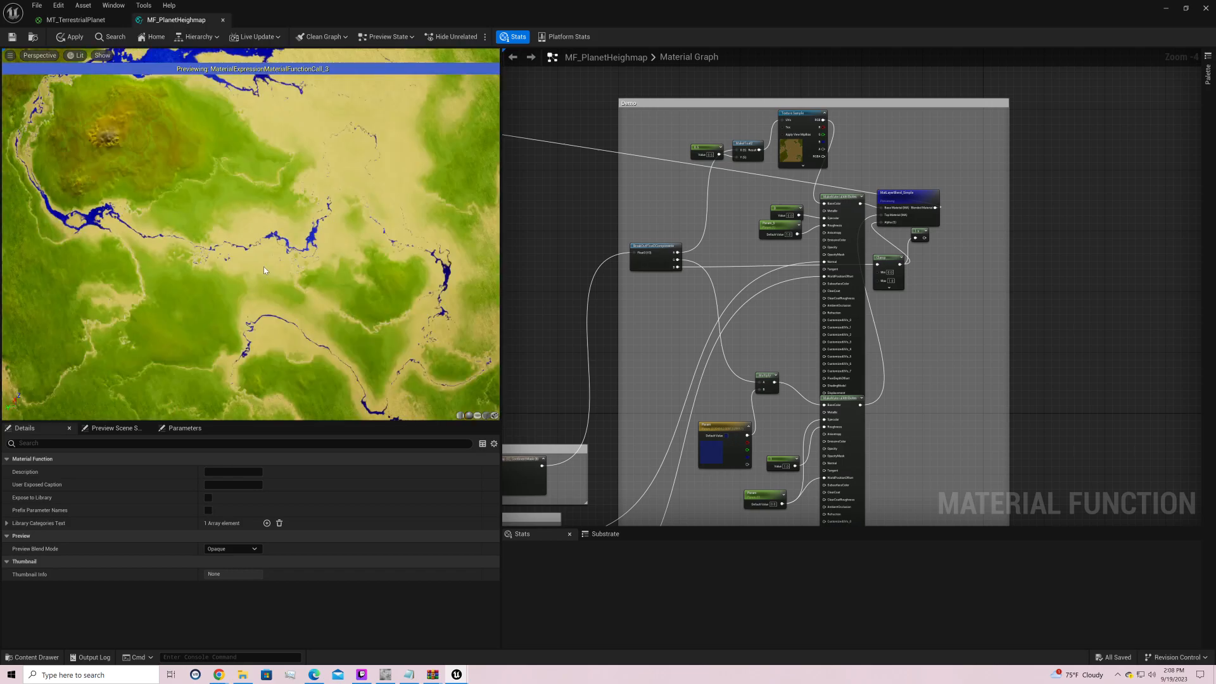
{"action": "left_click_drag", "start_coordinate": [264, 267], "coordinate": [219, 247]}
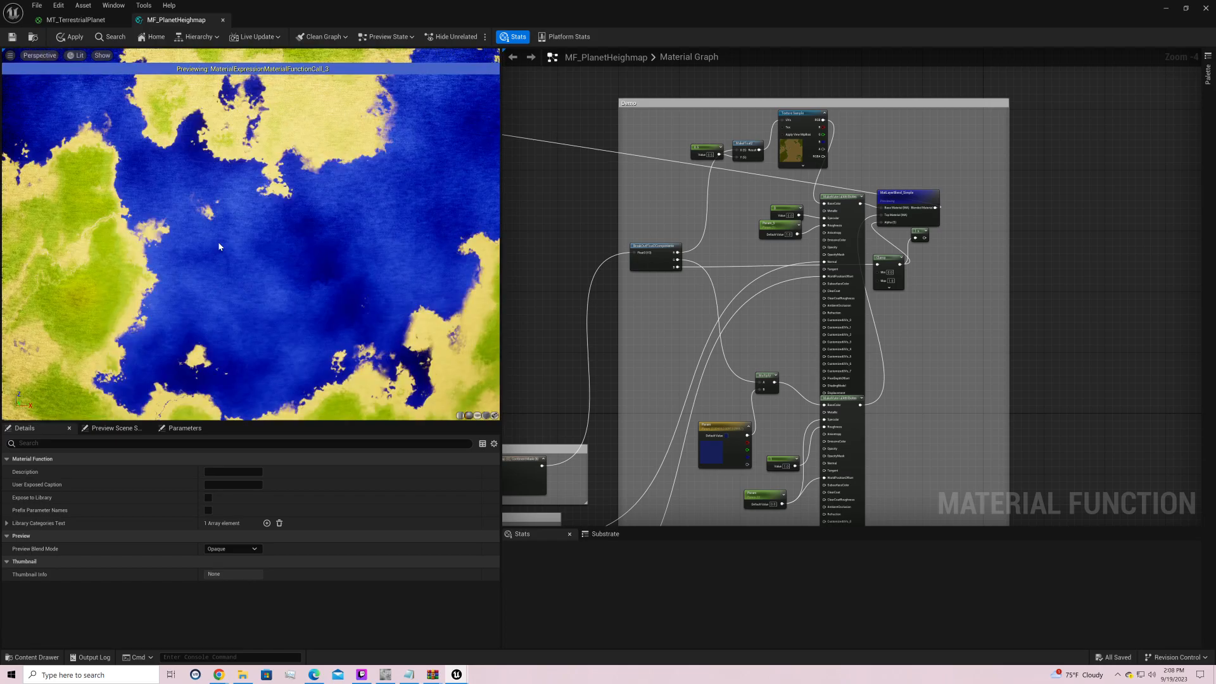
{"action": "scroll", "coordinate": [219, 246], "scroll_direction": "down", "scroll_amount": 10}
Step: Move the mountain scaling parameter below its Multiply nodes and change the default value of the exponent parameter beside the Variance Layer
{"action": "right_click_drag", "start_coordinate": [537, 353], "coordinate": [1035, 86]}
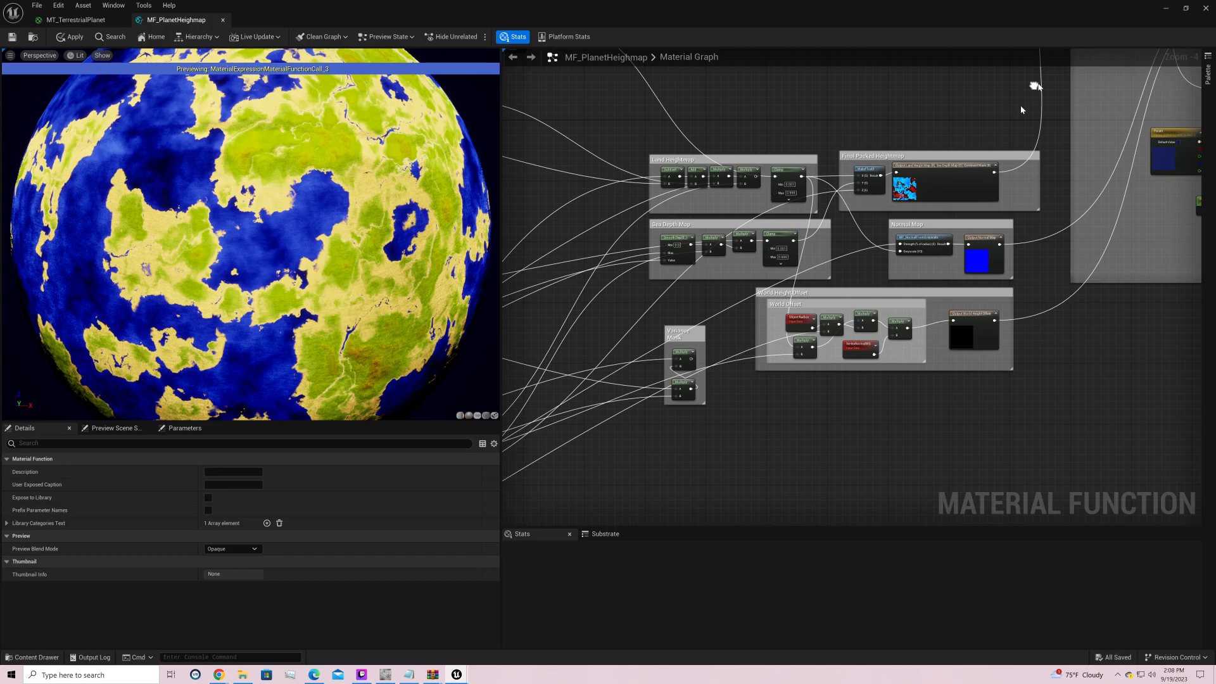
{"action": "right_click_drag", "start_coordinate": [675, 318], "coordinate": [1096, 312]}
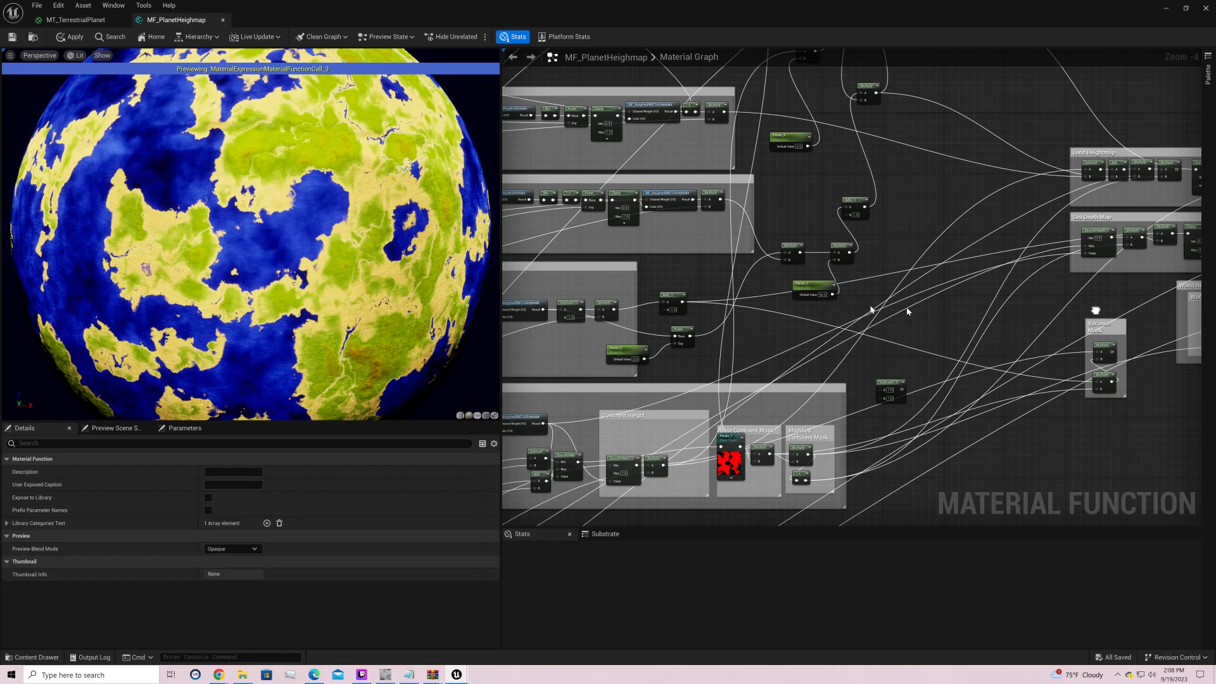
{"action": "left_click_drag", "start_coordinate": [810, 290], "coordinate": [792, 309]}
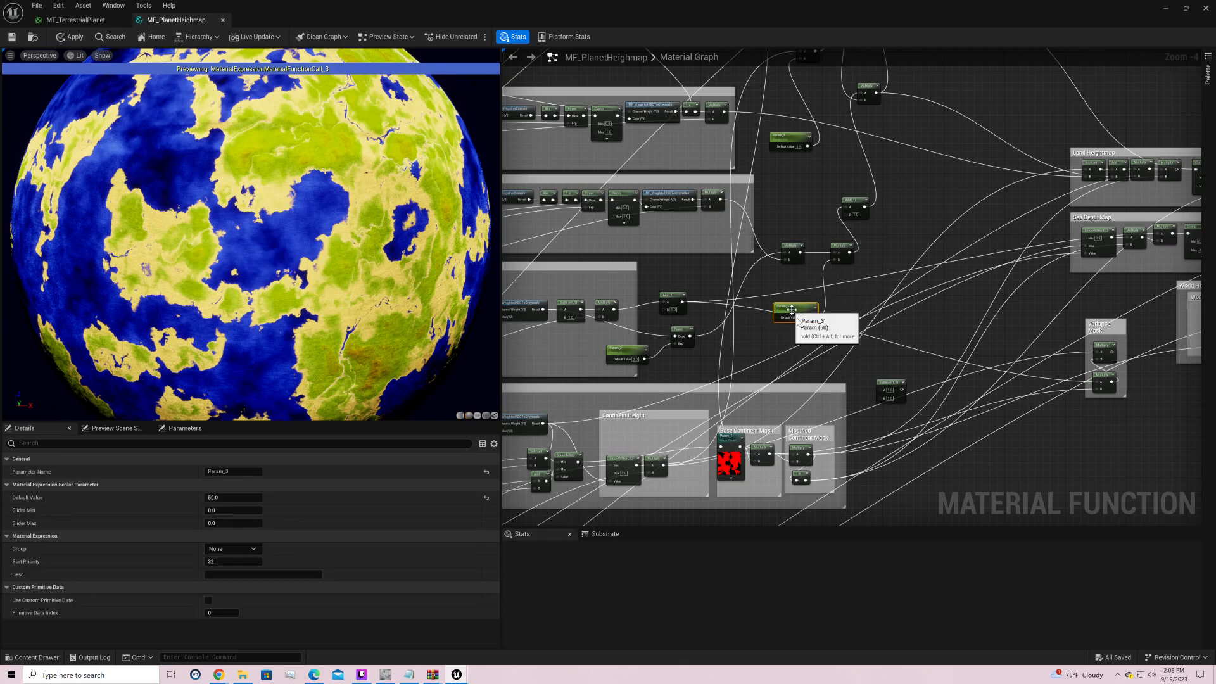
{"action": "left_click", "coordinate": [803, 317]}
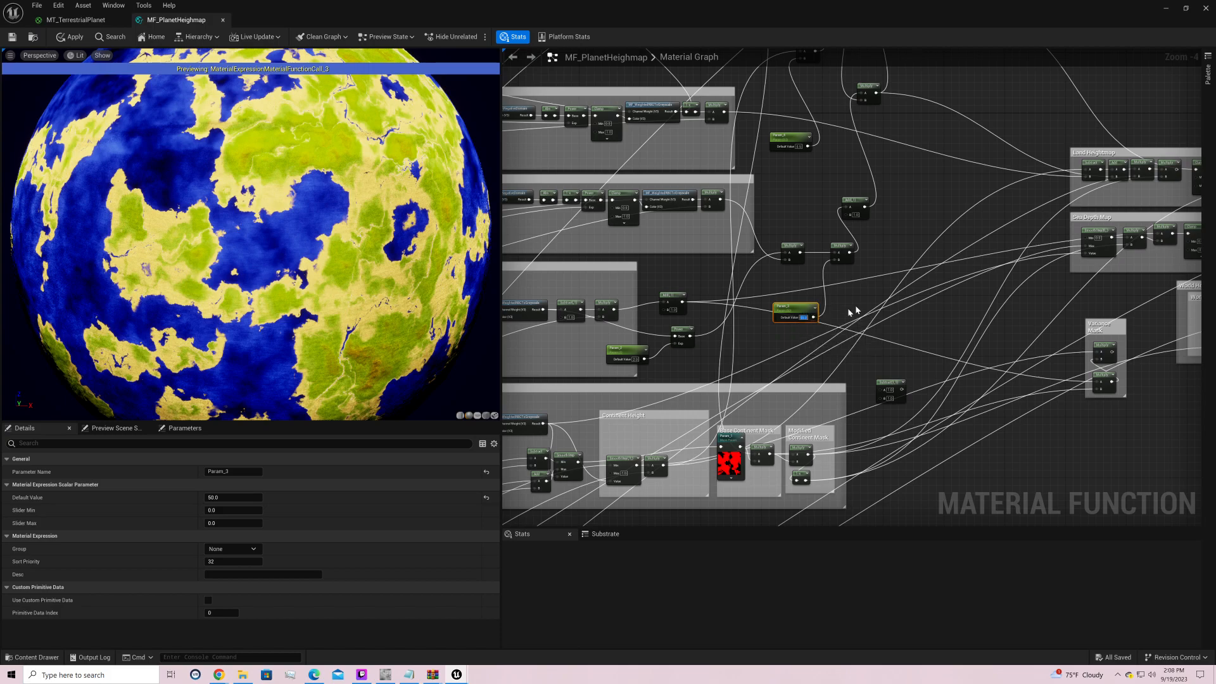
{"action": "left_click", "coordinate": [638, 360]}
{"action": "type", "text": "0"}
{"action": "key", "text": "Return"}
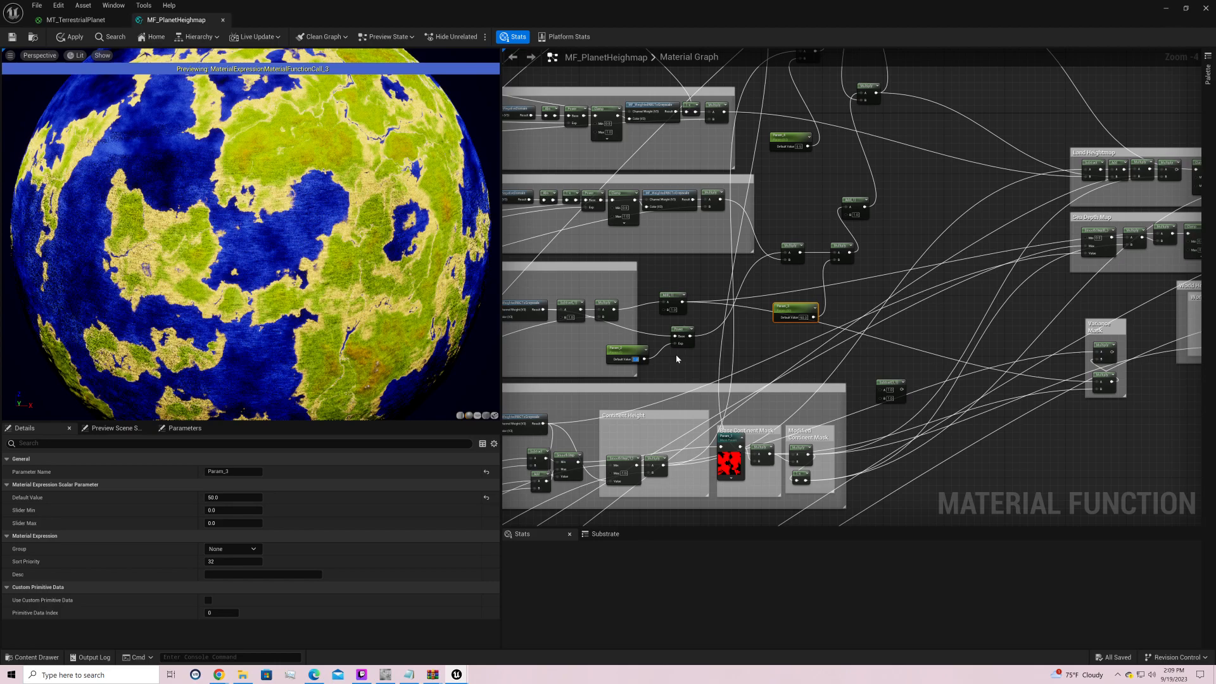
Step: Subtract the variance Power result from the Mountain Layer's output with a new Subtract node, and preview that node on the planet
{"action": "right_click_drag", "start_coordinate": [770, 205], "coordinate": [746, 260]}
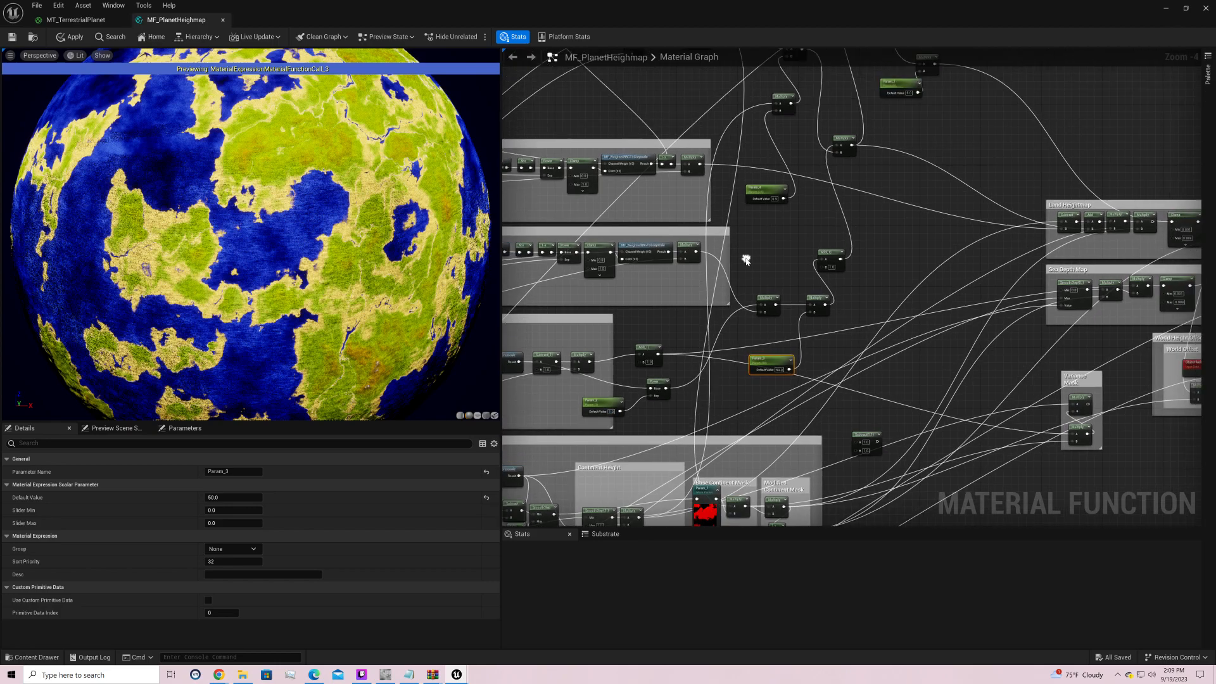
{"action": "left_click_drag", "start_coordinate": [695, 251], "coordinate": [710, 324]}
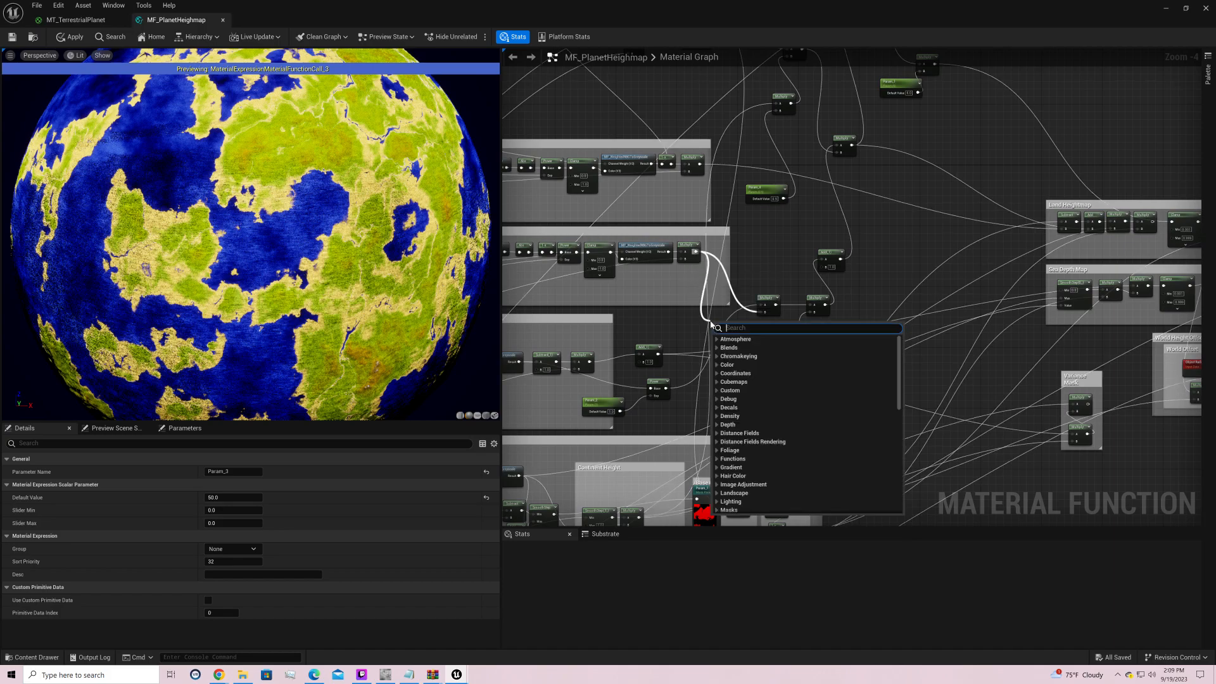
{"action": "type", "text": "-"}
{"action": "key", "text": "Return"}
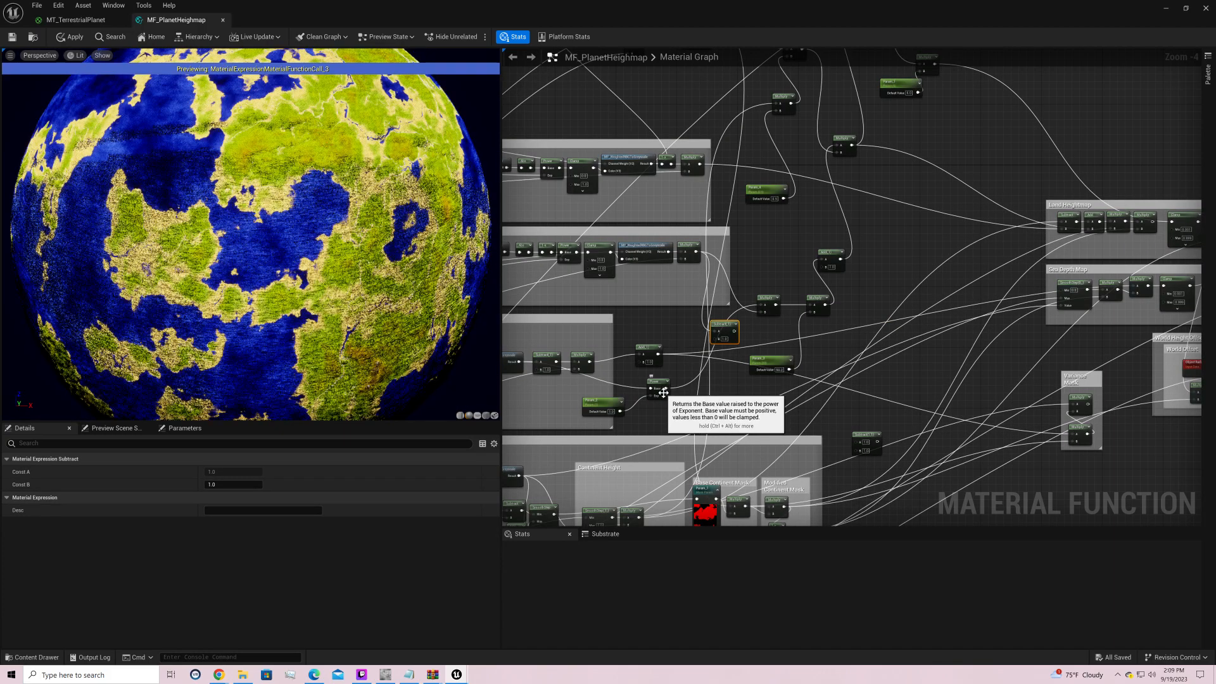
{"action": "left_click_drag", "start_coordinate": [665, 388], "coordinate": [718, 342]}
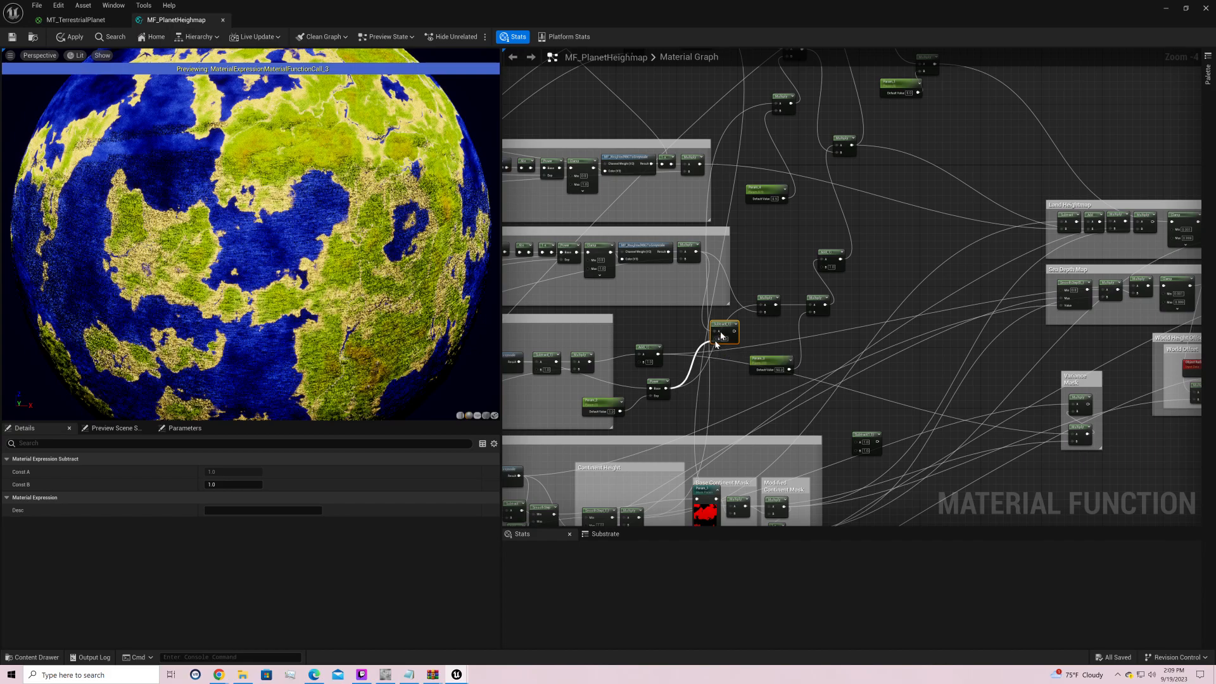
{"action": "right_click", "coordinate": [718, 342]}
{"action": "left_click", "coordinate": [747, 346]}
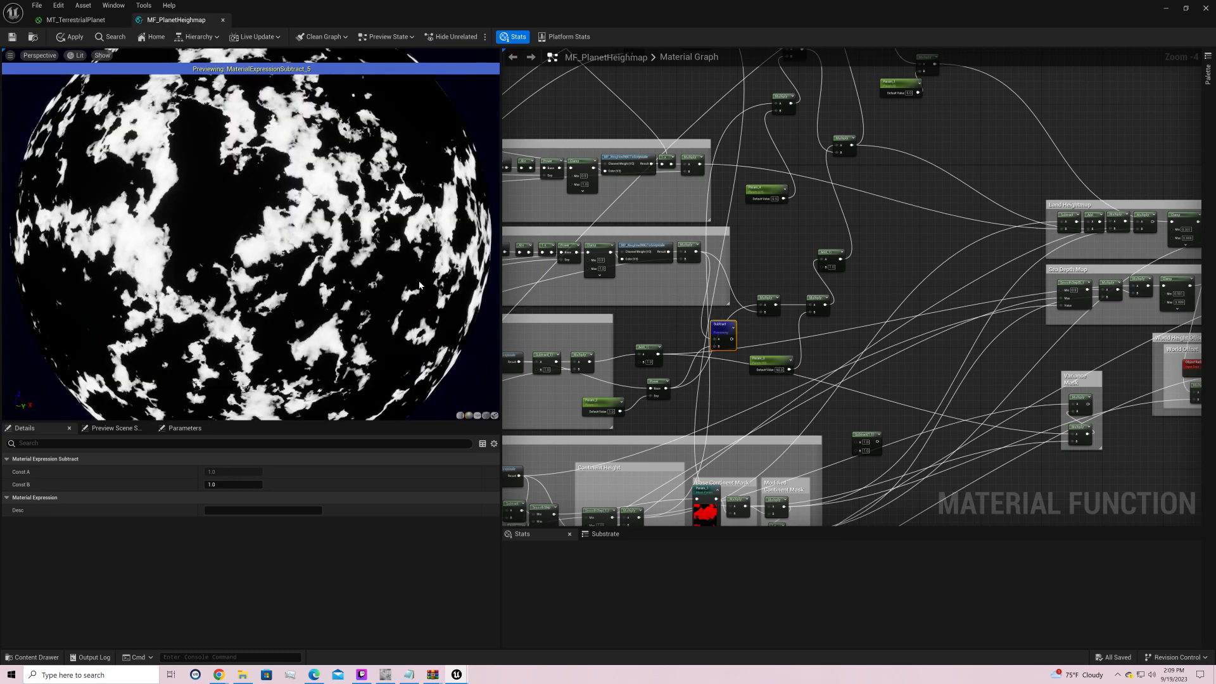
{"action": "right_click_drag", "start_coordinate": [419, 285], "coordinate": [419, 342]}
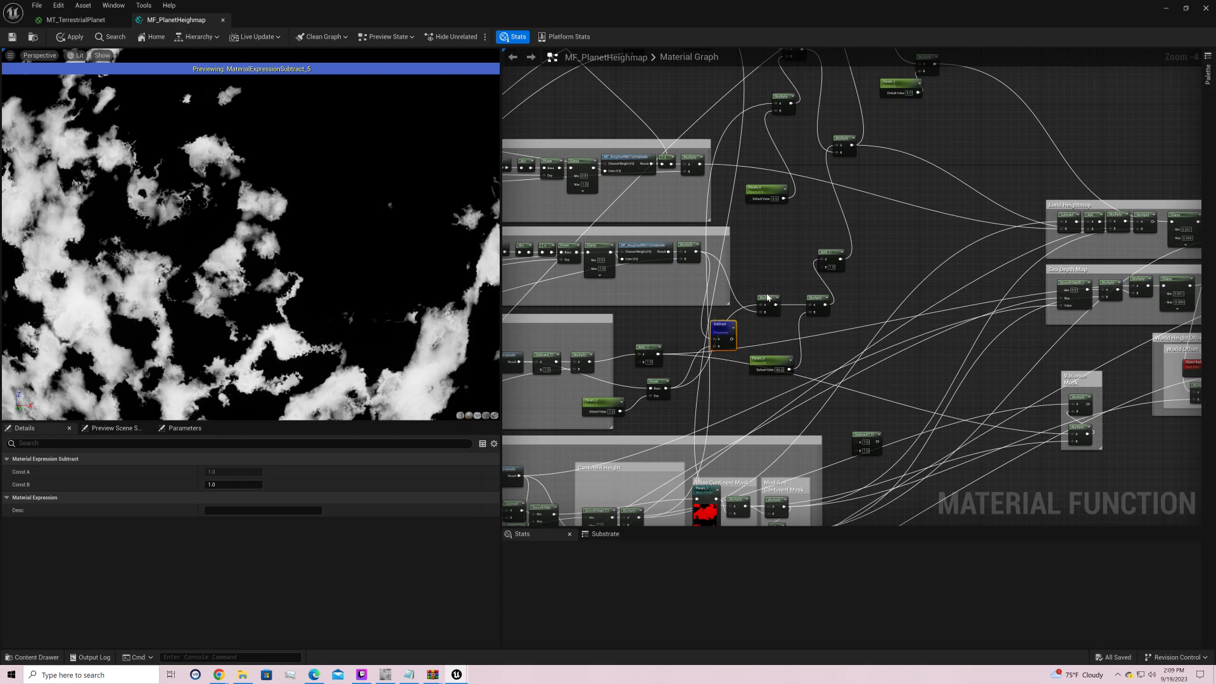
Step: Preview the Mountain Layer's final Multiply node and inspect its mask over the whole planet
{"action": "right_click", "coordinate": [690, 250]}
{"action": "left_click", "coordinate": [708, 267]}
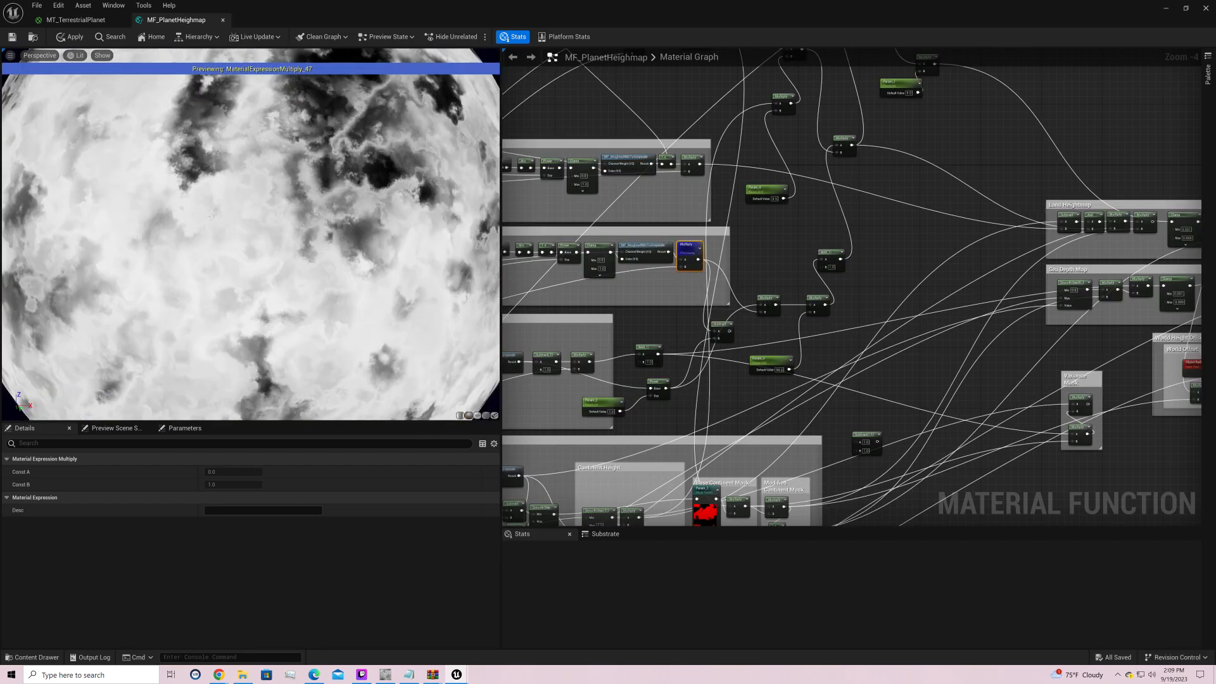
{"action": "right_click_drag", "start_coordinate": [371, 280], "coordinate": [370, 342]}
{"action": "left_click_drag", "start_coordinate": [370, 280], "coordinate": [370, 405]}
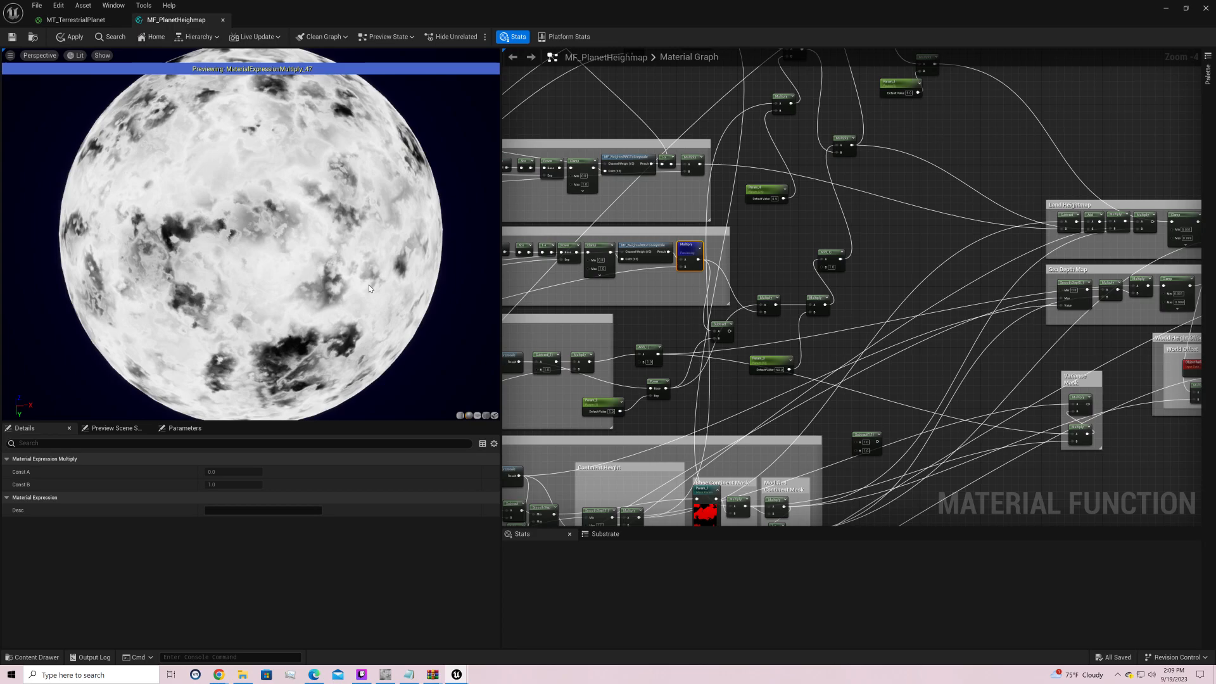
Step: Reposition the exponent parameter and its Power node together beside the Variance Layer
{"action": "right_click_drag", "start_coordinate": [646, 382], "coordinate": [887, 388]}
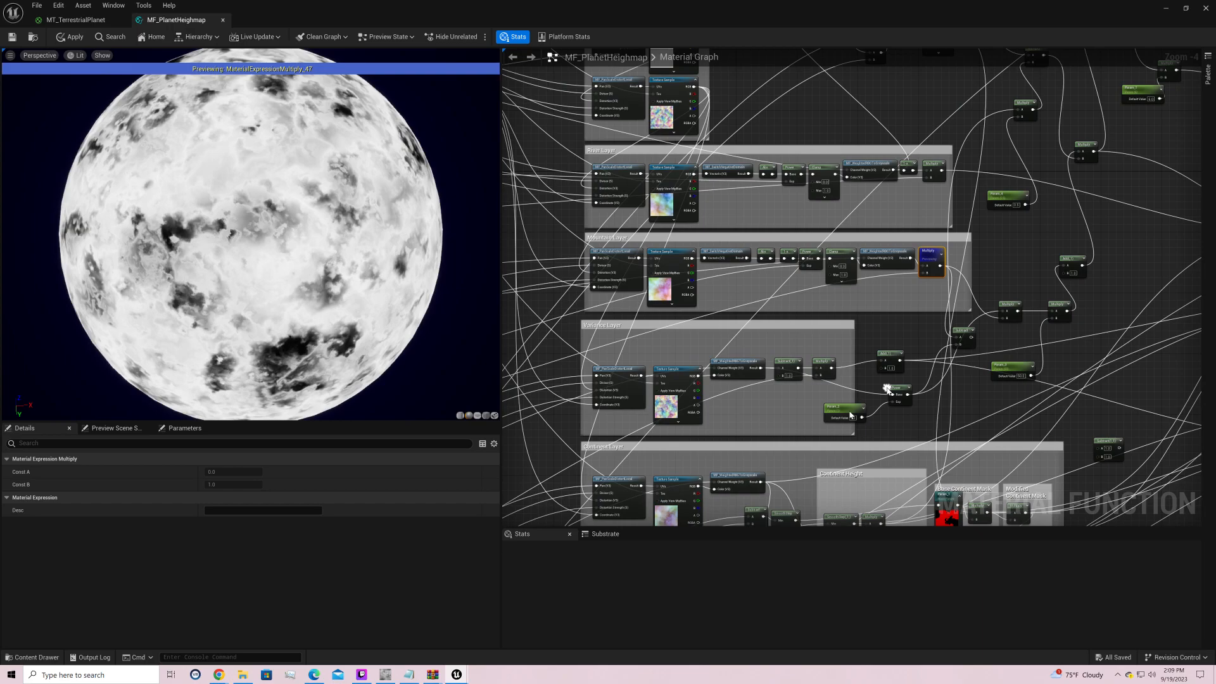
{"action": "left_click_drag", "start_coordinate": [850, 411], "coordinate": [899, 404]}
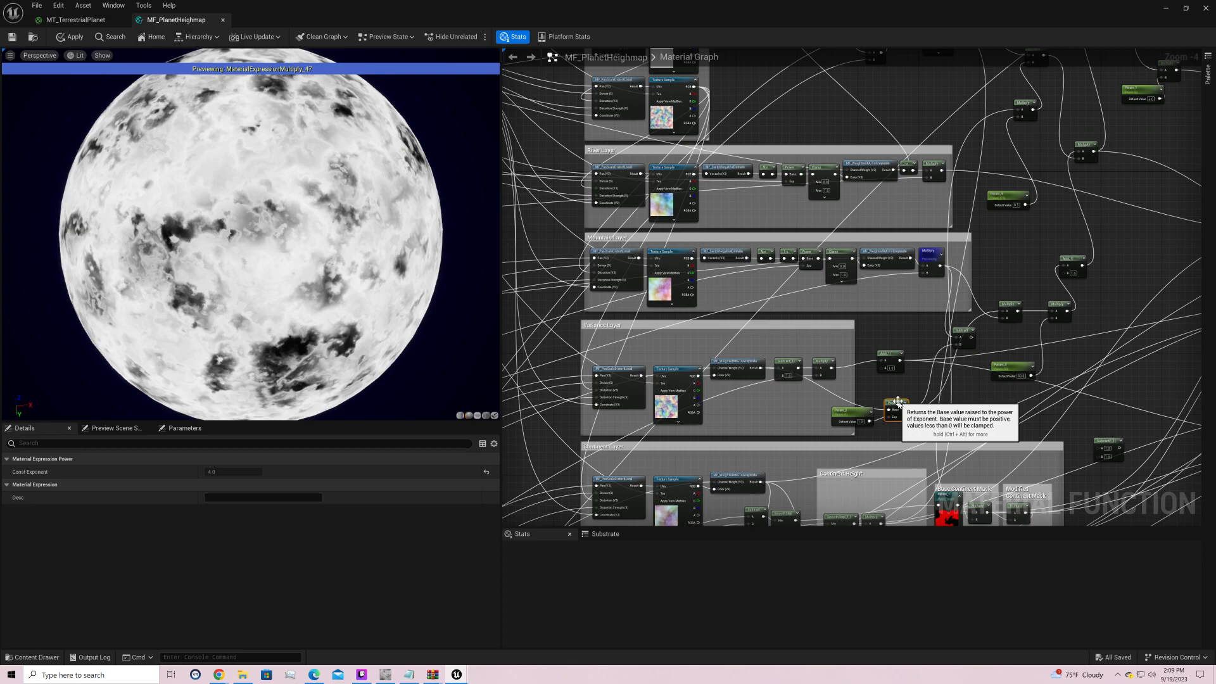
{"action": "left_click_drag", "start_coordinate": [904, 410], "coordinate": [780, 368]}
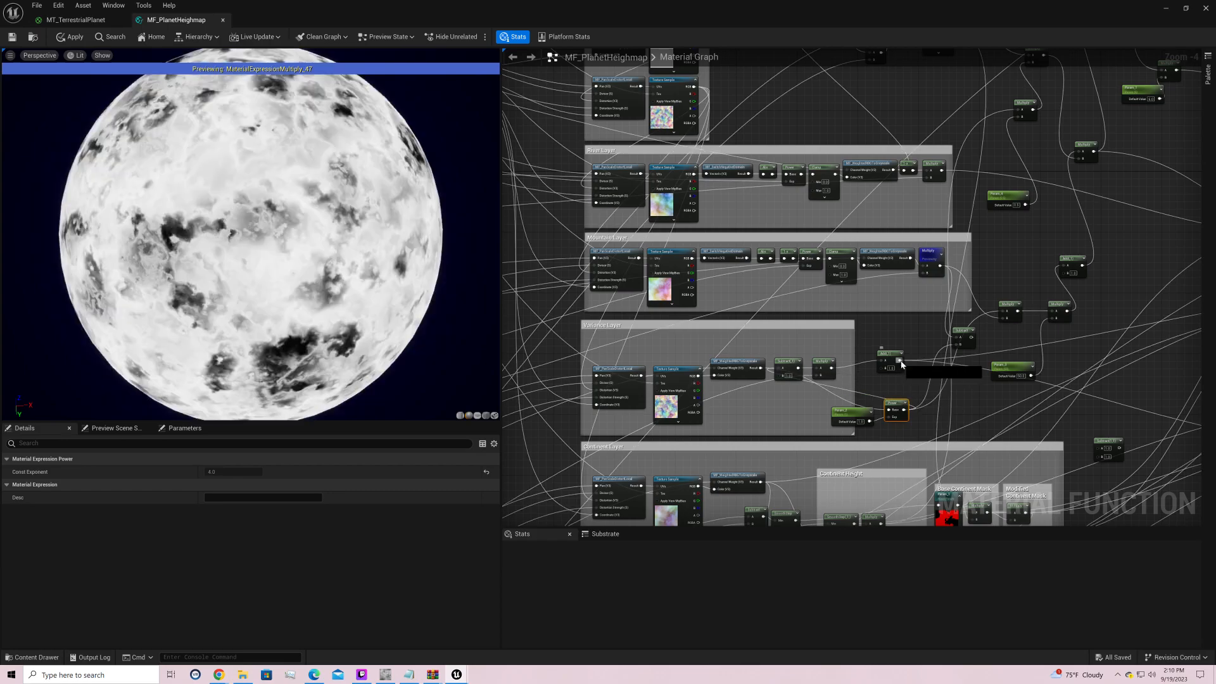
Step: Preview the Multiply node that combines the mountain and variance layers, and inspect its mask close up
{"action": "left_click_drag", "start_coordinate": [903, 364], "coordinate": [1003, 311]}
{"action": "left_click", "coordinate": [1012, 308]}
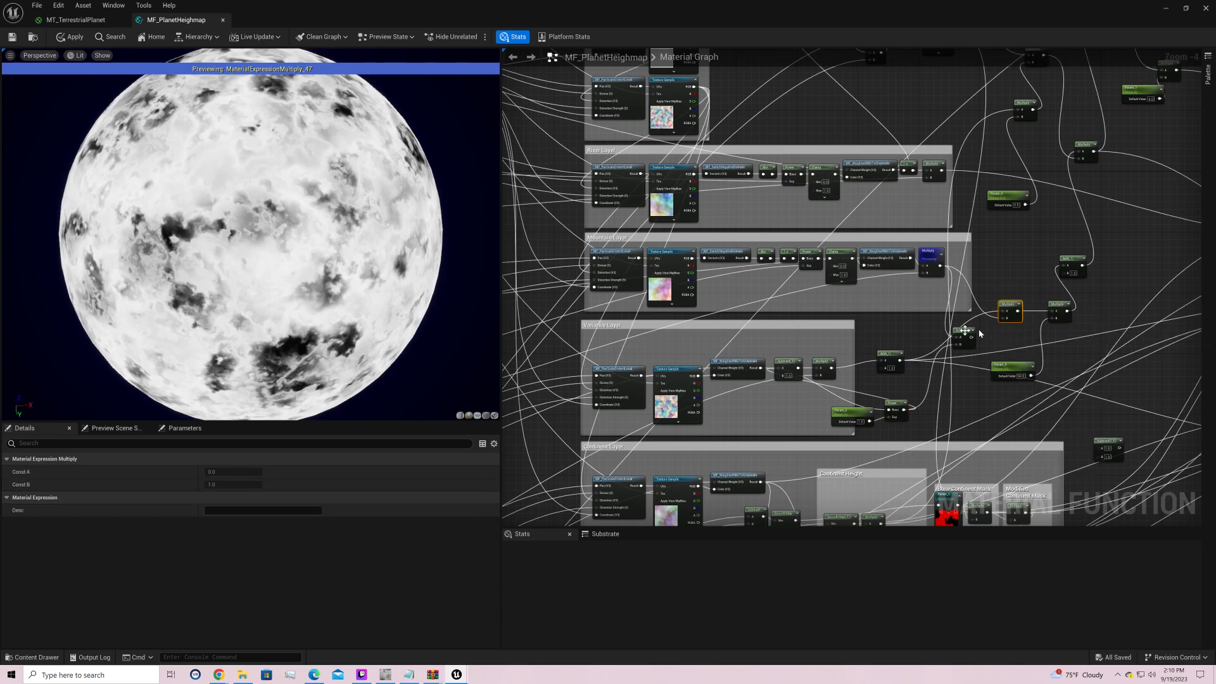
{"action": "key", "text": "space"}
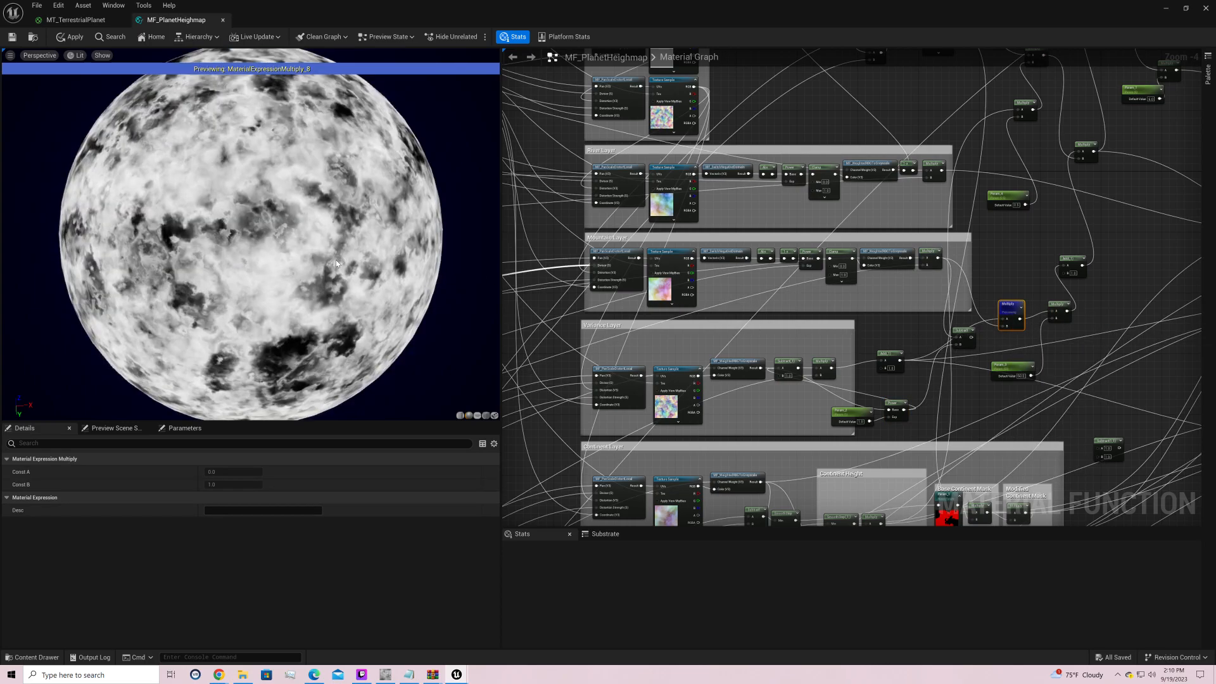
{"action": "scroll", "coordinate": [346, 252], "scroll_direction": "up", "scroll_amount": 5}
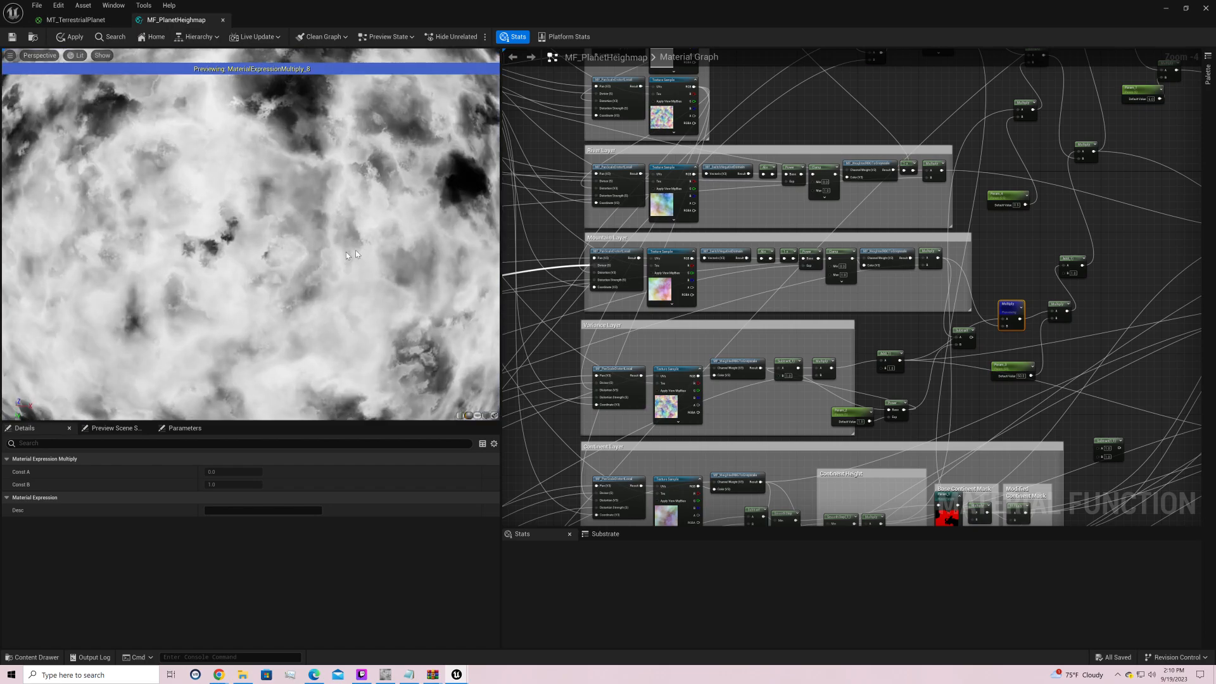
Step: Preview the full planet material again and look over its continents and oceans
{"action": "right_click", "coordinate": [1008, 315]}
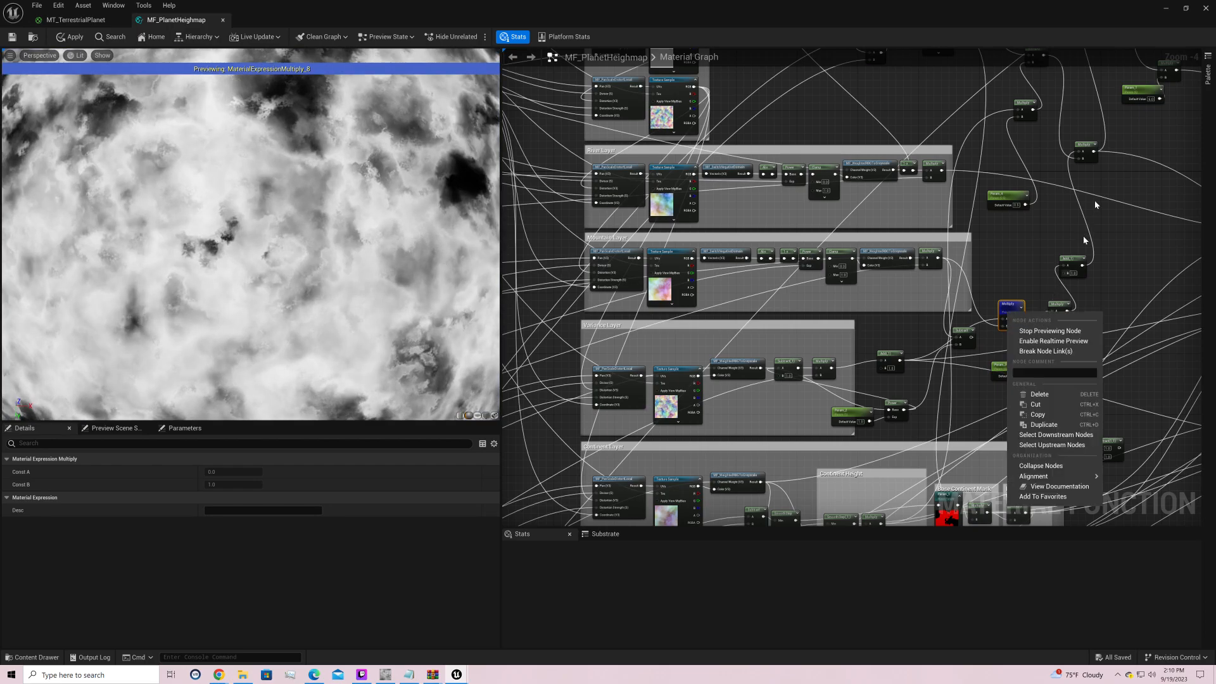
{"action": "right_click_drag", "start_coordinate": [1095, 200], "coordinate": [847, 369]}
{"action": "right_click", "coordinate": [1002, 146]}
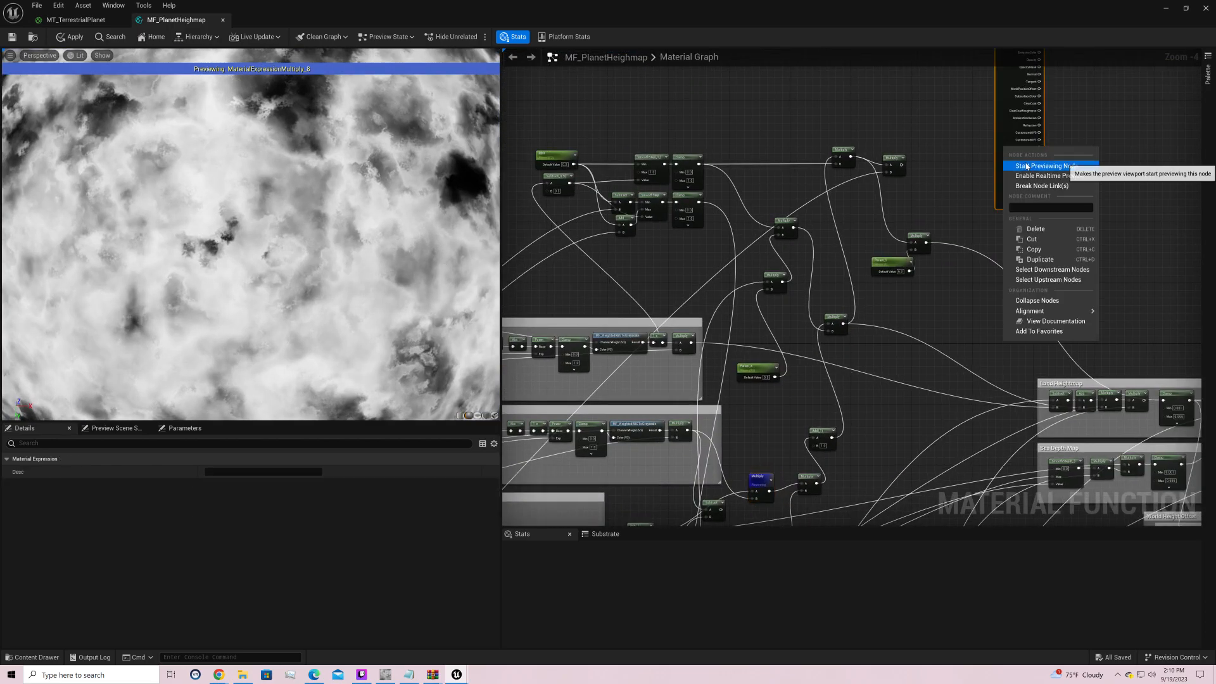
{"action": "left_click", "coordinate": [1013, 161]}
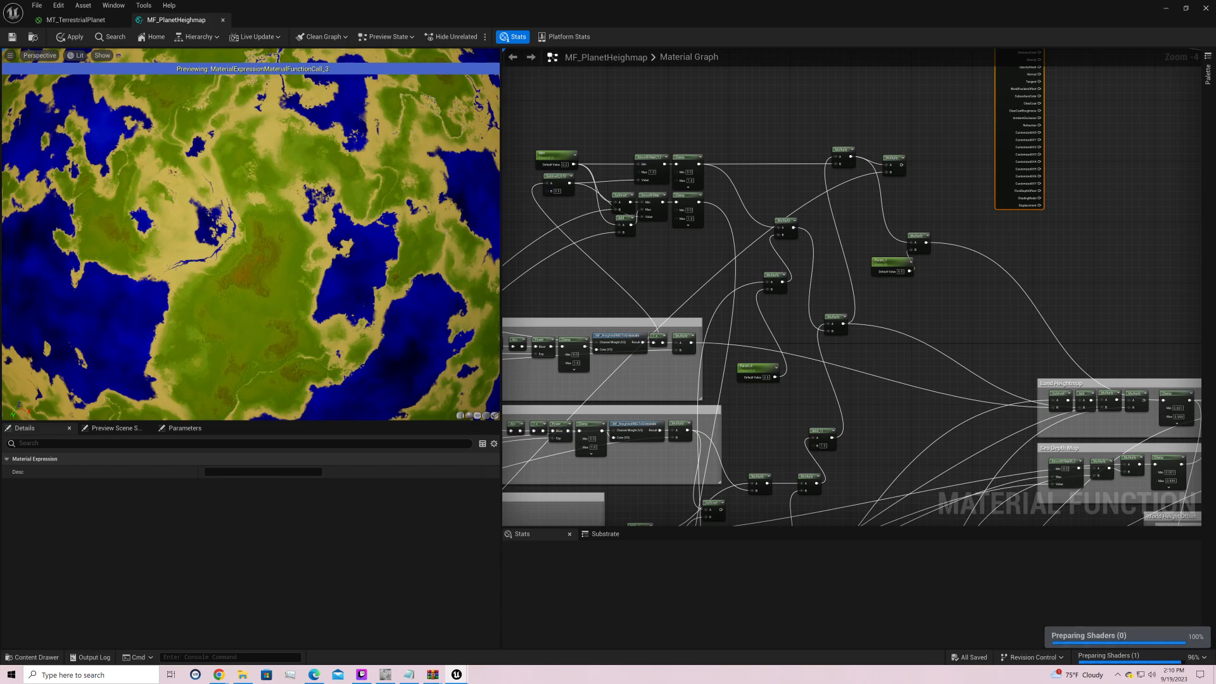
{"action": "left_click_drag", "start_coordinate": [250, 234], "coordinate": [228, 171]}
Step: Try a default of 1 for the scaling parameter beside the layer group above the Mountain Layer, and set it to 2
{"action": "right_click_drag", "start_coordinate": [919, 425], "coordinate": [1175, 50]}
{"action": "right_click_drag", "start_coordinate": [938, 285], "coordinate": [802, 510]}
{"action": "right_click_drag", "start_coordinate": [923, 244], "coordinate": [917, 396]}
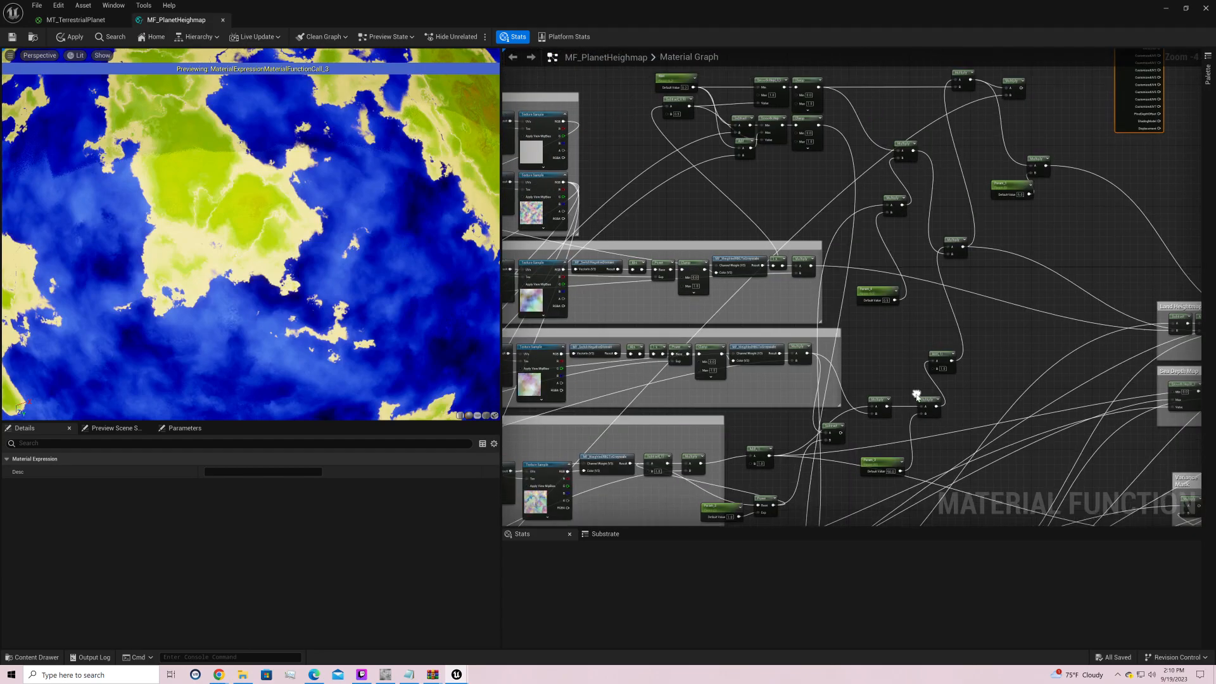
{"action": "left_click", "coordinate": [887, 301]}
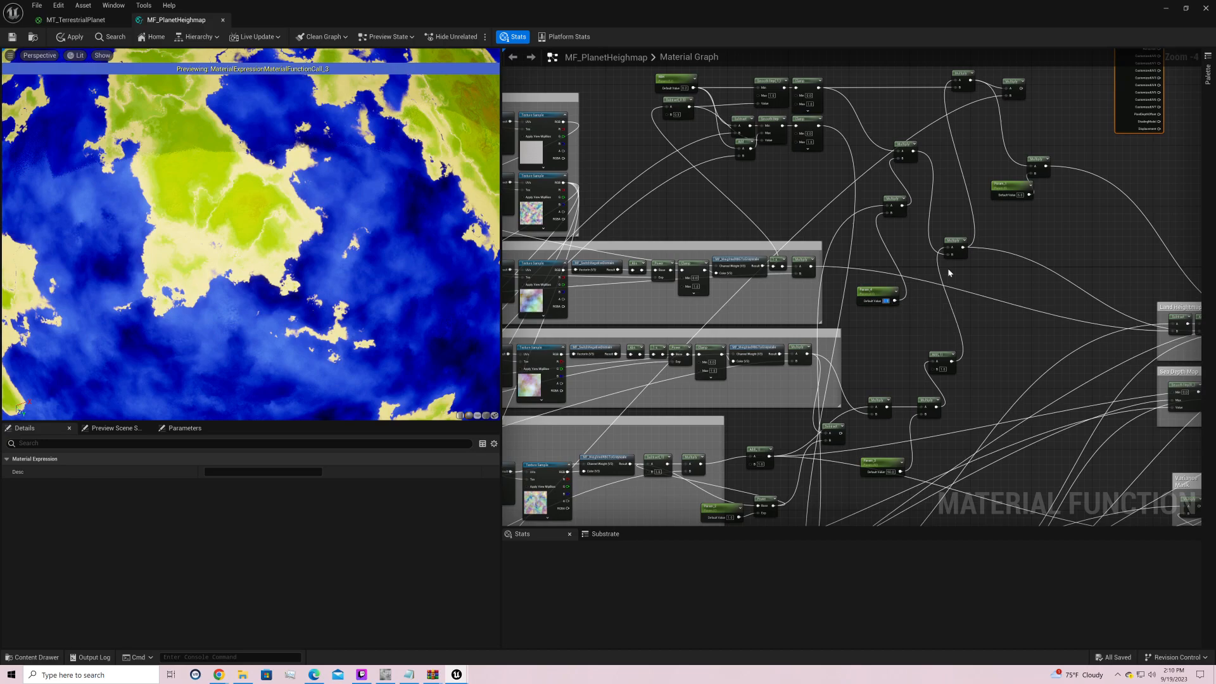
{"action": "type", "text": "1"}
{"action": "key", "text": "Return"}
{"action": "type", "text": "2"}
{"action": "key", "text": "Return"}
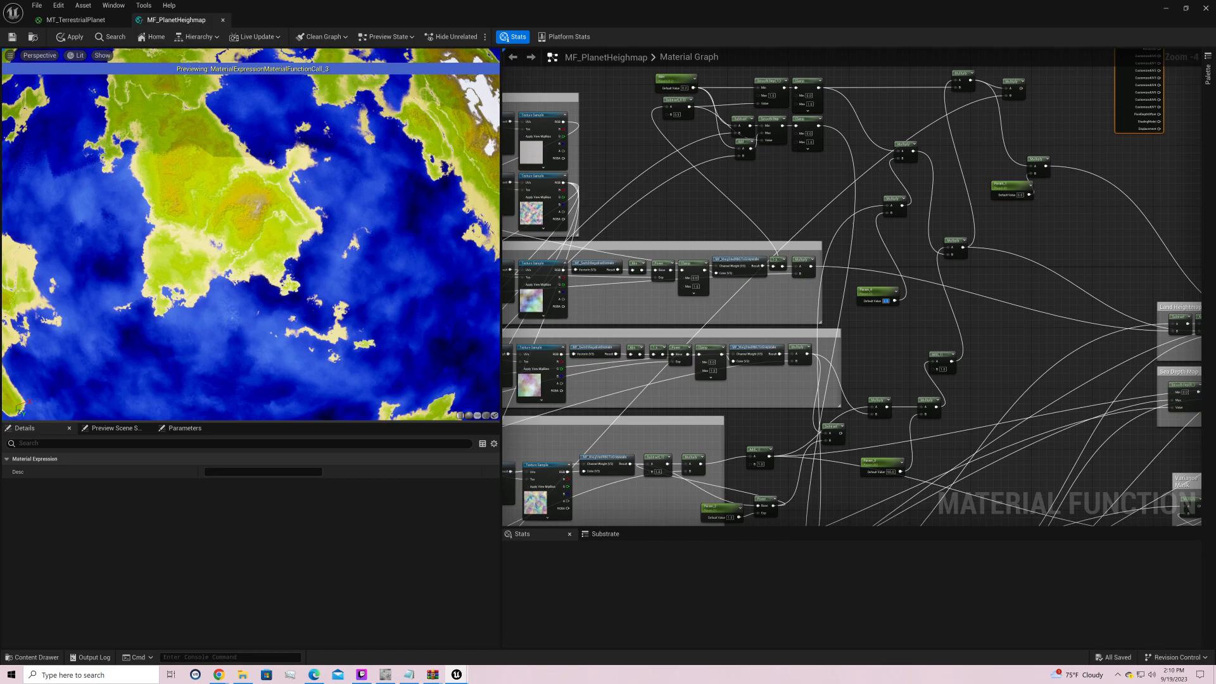
Step: Look over the planet's land, and set the default of the scaling parameter beside the layer group above the Mountain Layer to 1
{"action": "scroll", "coordinate": [374, 308], "scroll_direction": "down", "scroll_amount": 5}
{"action": "left_click_drag", "start_coordinate": [373, 308], "coordinate": [465, 290]}
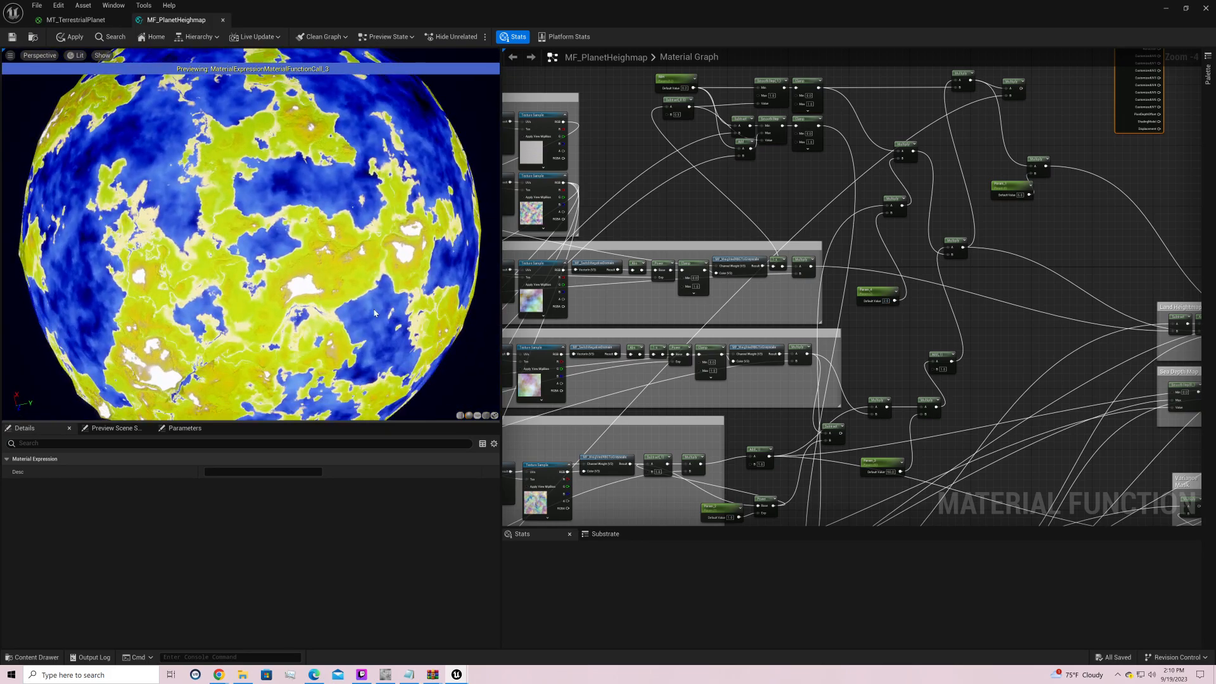
{"action": "left_click", "coordinate": [886, 300]}
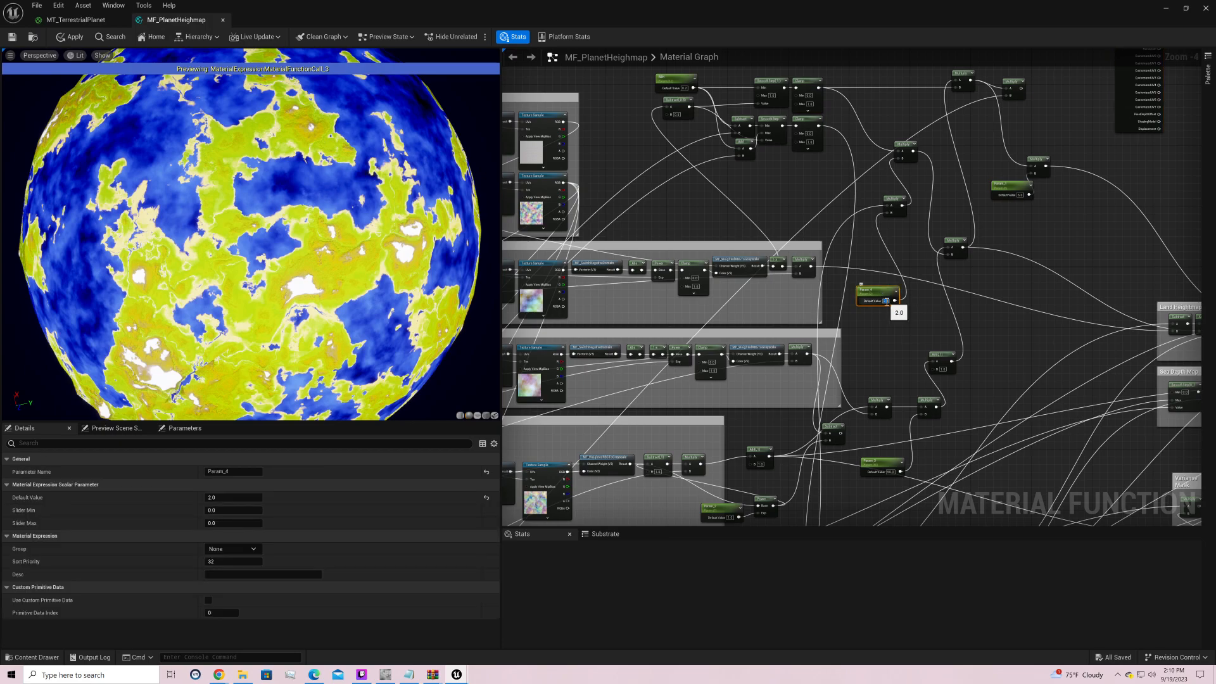
{"action": "type", "text": "1"}
{"action": "key", "text": "Return"}
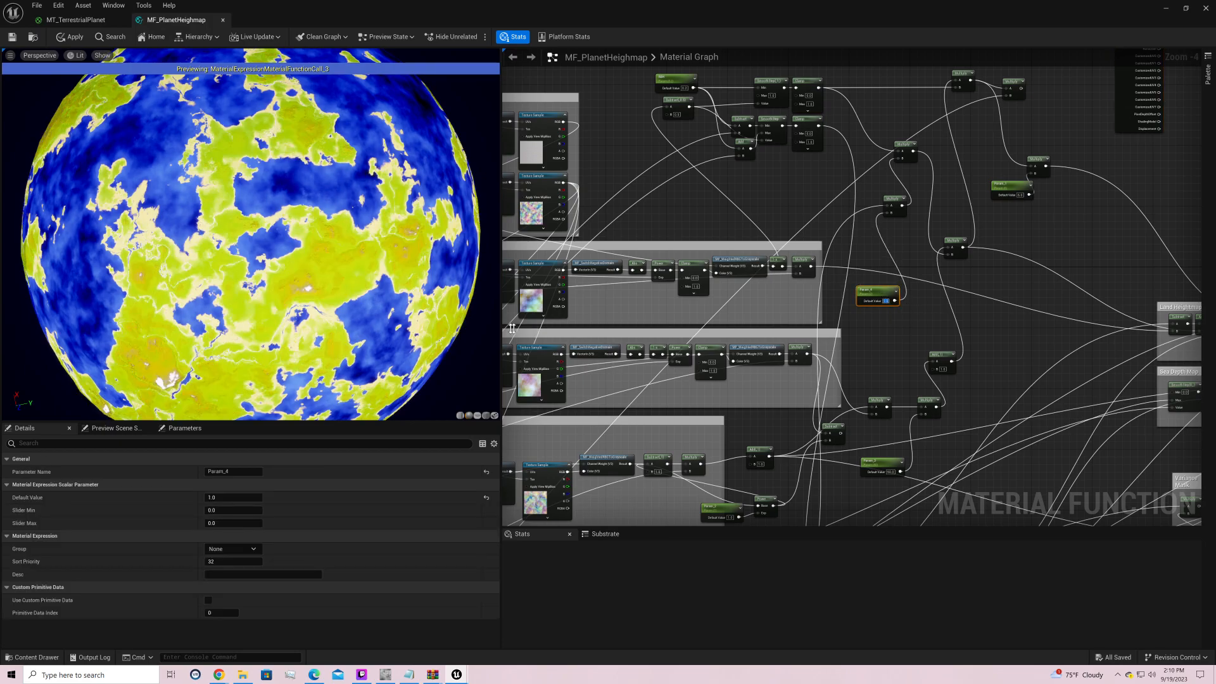
Step: Adjust the upper edge of the Mountain Layer comment box so it sits just below the upper layer group's nodes
{"action": "left_click_drag", "start_coordinate": [512, 329], "coordinate": [456, 287]}
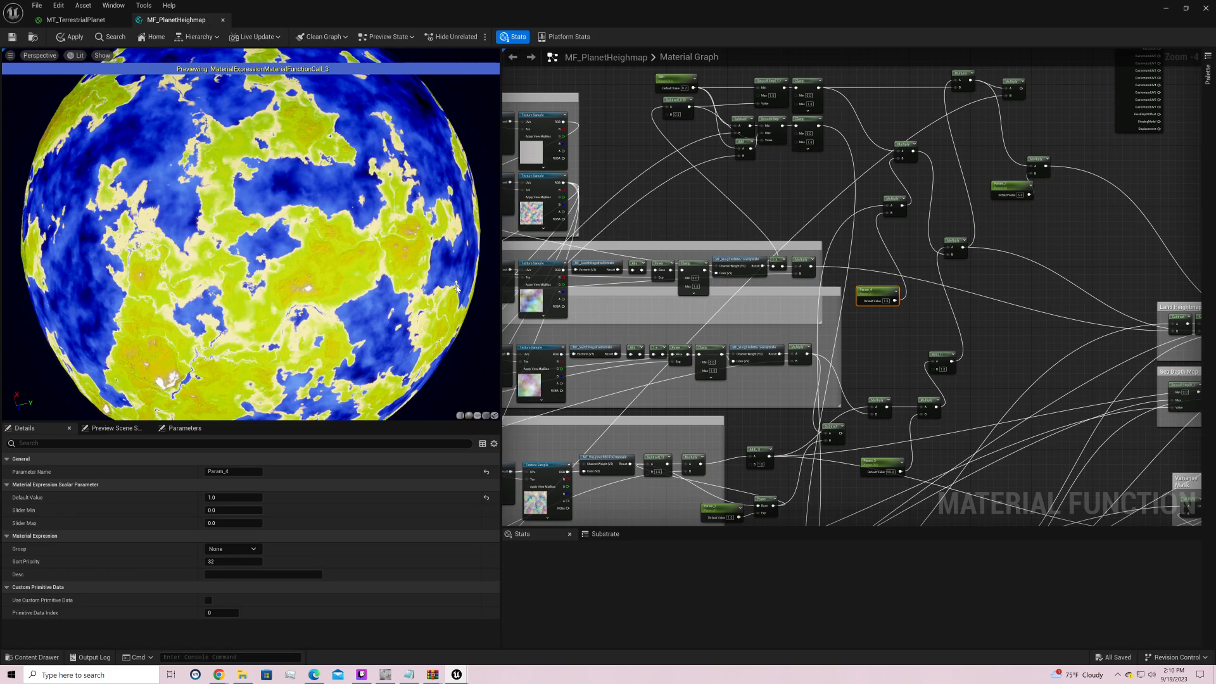
{"action": "left_click_drag", "start_coordinate": [826, 289], "coordinate": [828, 317]}
Step: Rotate the planet preview and inspect its mountains, coastlines and continents close up and from farther away
{"action": "left_click_drag", "start_coordinate": [251, 241], "coordinate": [330, 158]}
{"action": "left_click_drag", "start_coordinate": [279, 355], "coordinate": [431, 285]}
{"action": "right_click_drag", "start_coordinate": [380, 285], "coordinate": [380, 222]}
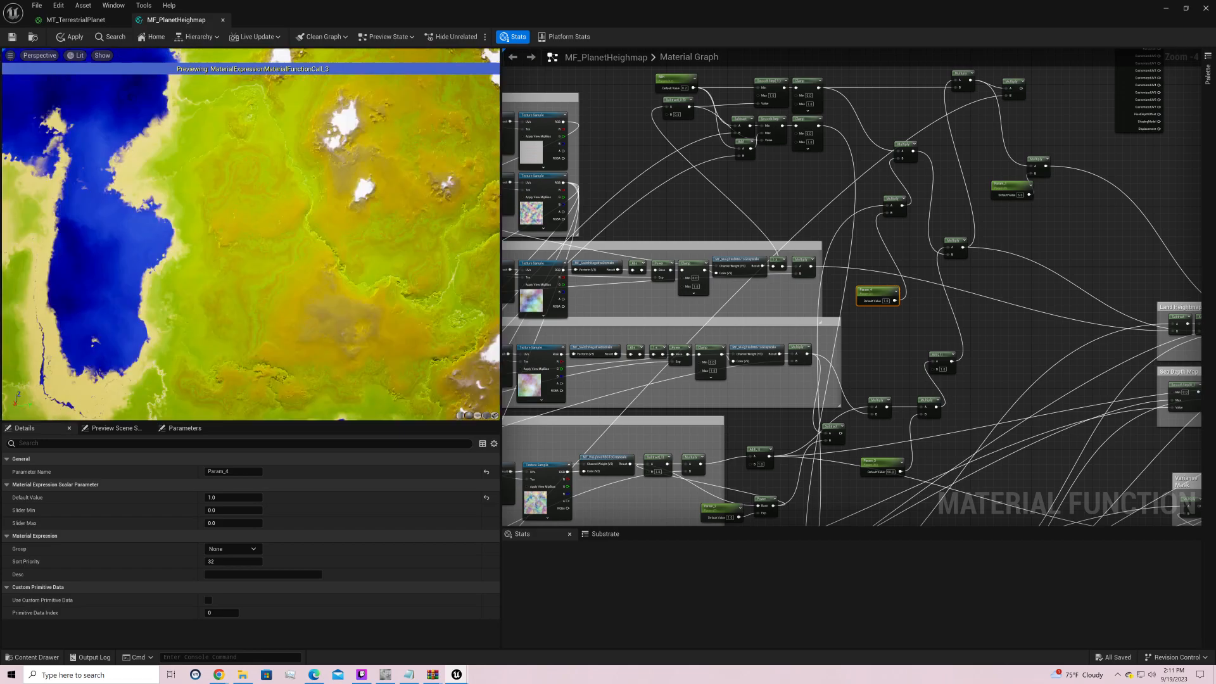
{"action": "right_click_drag", "start_coordinate": [365, 301], "coordinate": [365, 365]}
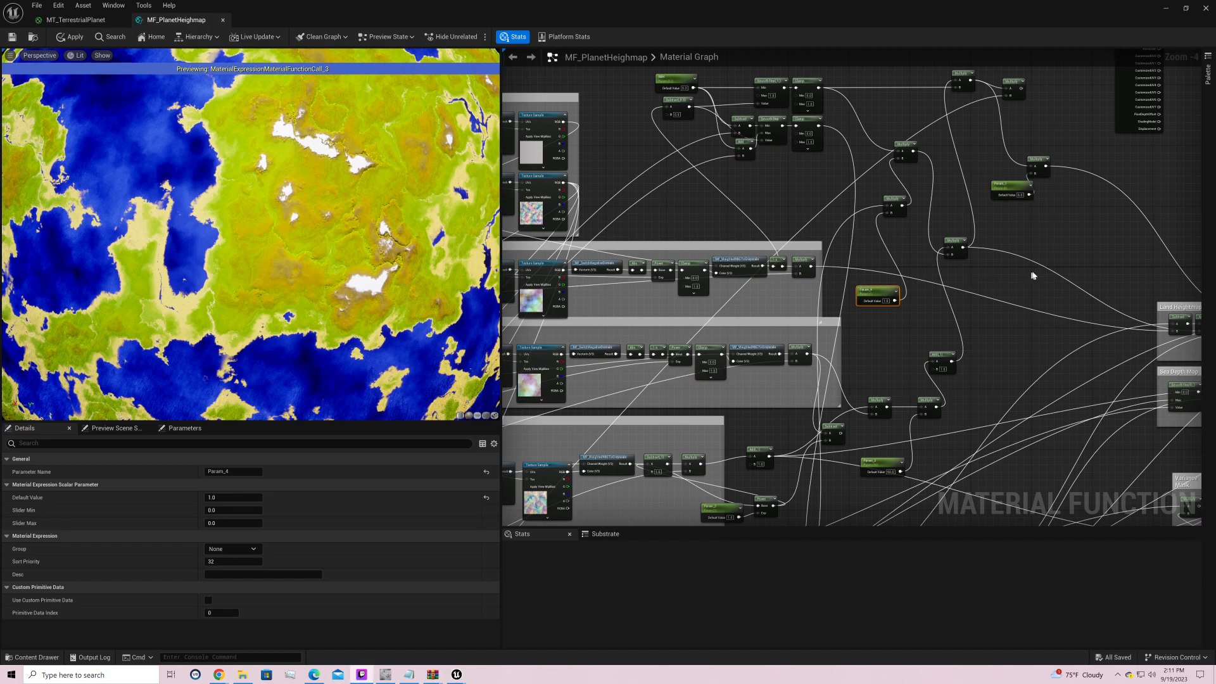
Step: Survey the whole heightmap graph, and examine the Mountain, Variance and neighbouring layer groups that feed the land elevation
{"action": "scroll", "coordinate": [991, 326], "scroll_direction": "down", "scroll_amount": 3}
{"action": "scroll", "coordinate": [986, 324], "scroll_direction": "down", "scroll_amount": 5}
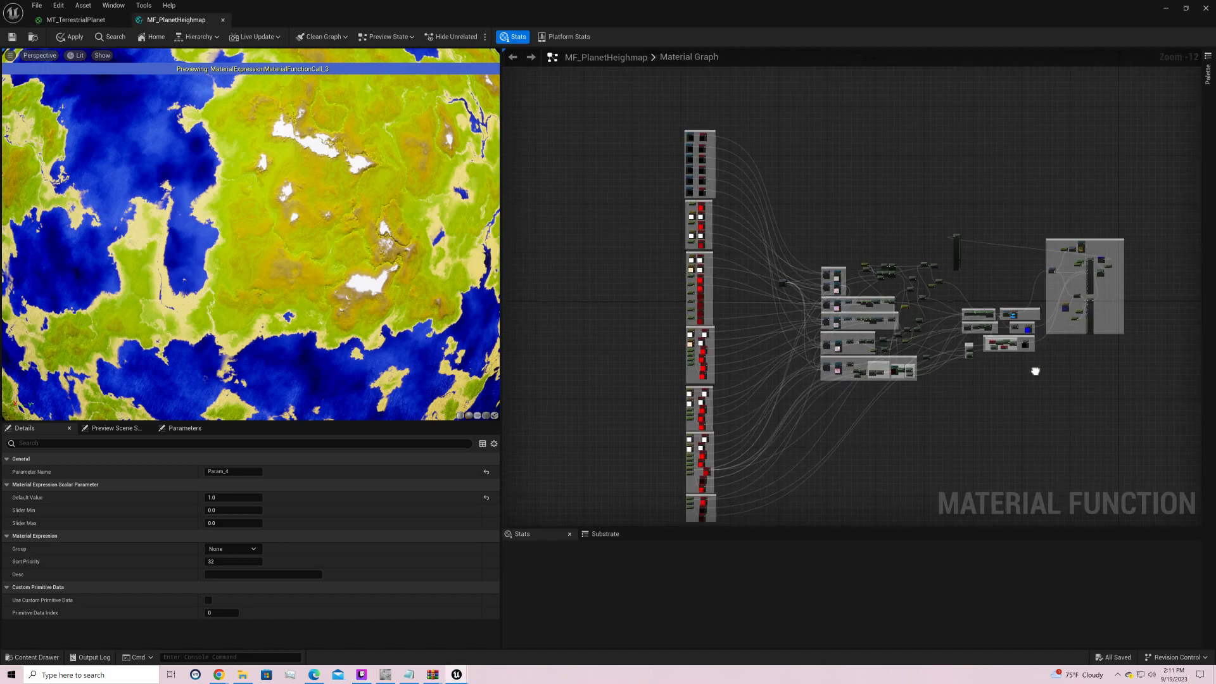
{"action": "right_click_drag", "start_coordinate": [860, 366], "coordinate": [955, 355]}
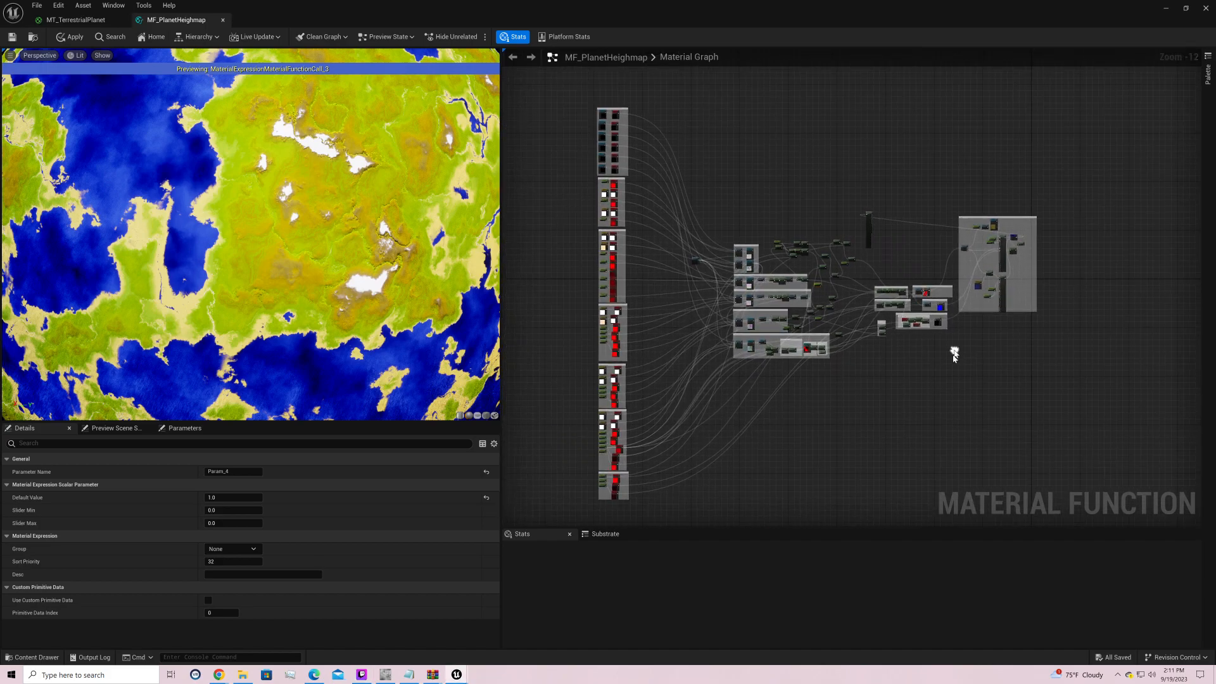
{"action": "scroll", "coordinate": [955, 355], "scroll_direction": "up", "scroll_amount": 5}
{"action": "scroll", "coordinate": [911, 341], "scroll_direction": "up", "scroll_amount": 3}
{"action": "right_click_drag", "start_coordinate": [911, 341], "coordinate": [1201, 404]}
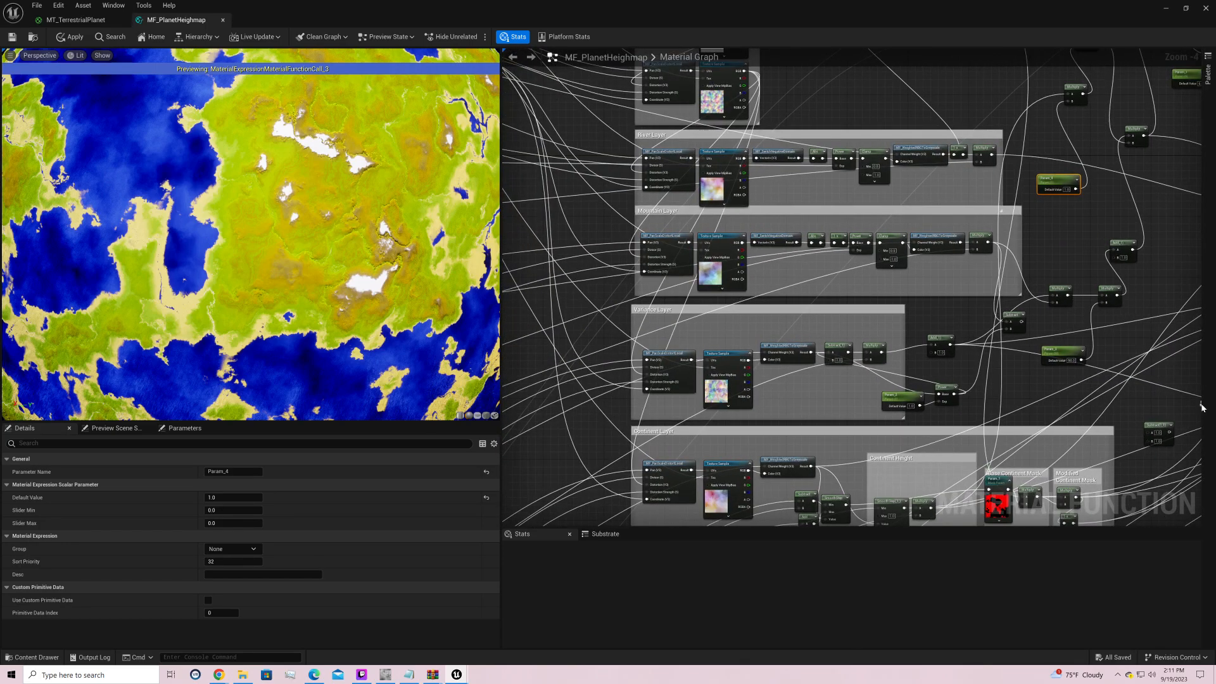
{"action": "left_click", "coordinate": [820, 141]}
{"action": "left_click", "coordinate": [806, 312]}
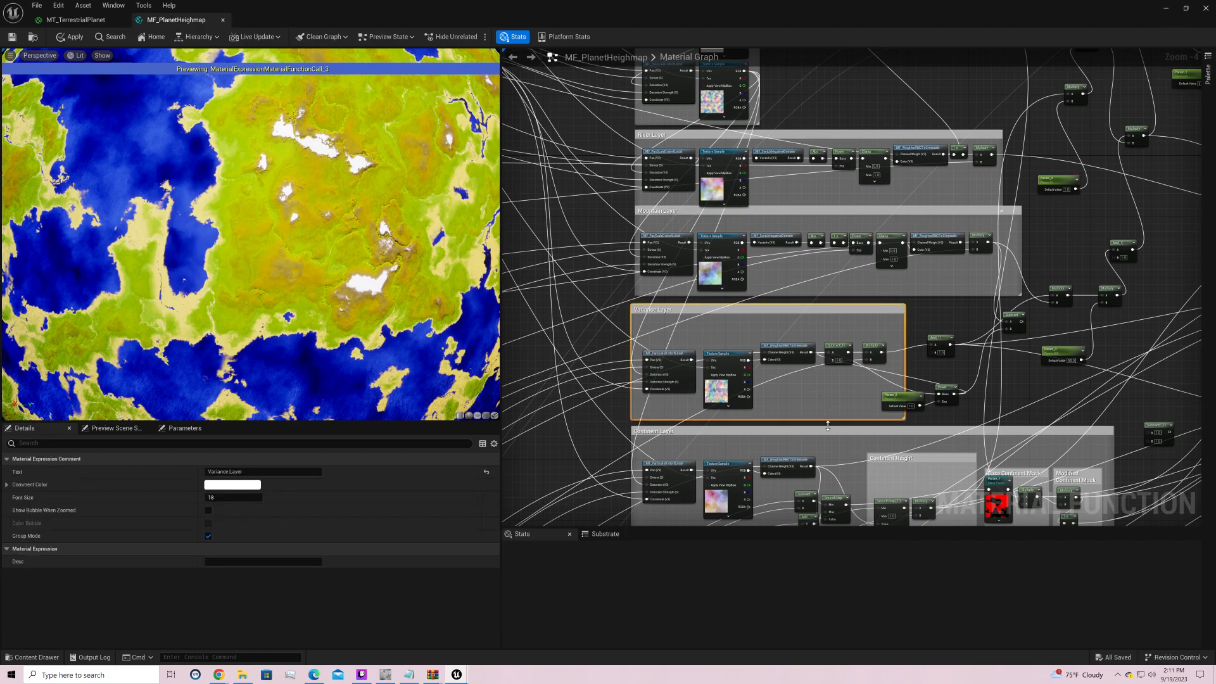
{"action": "left_click", "coordinate": [830, 436]}
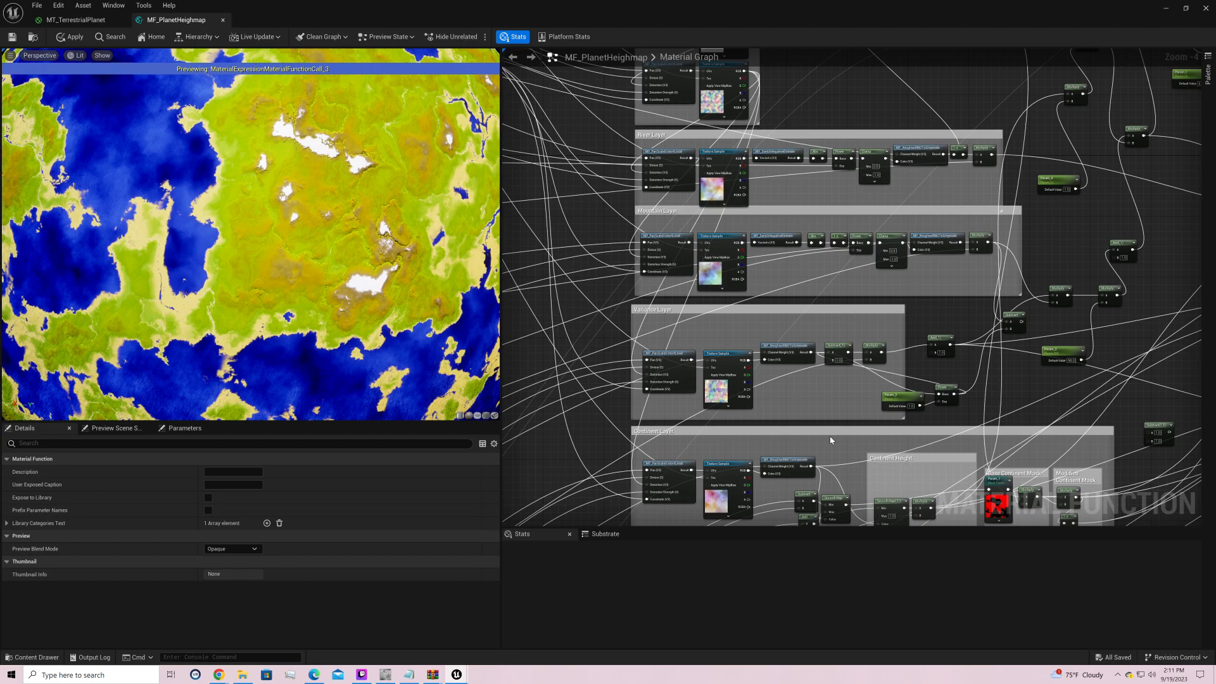
Step: Preview the final Multiply node and the MF_WeightedRBGToGreyscale node of the layer group above the Mountain Layer
{"action": "right_click", "coordinate": [988, 144]}
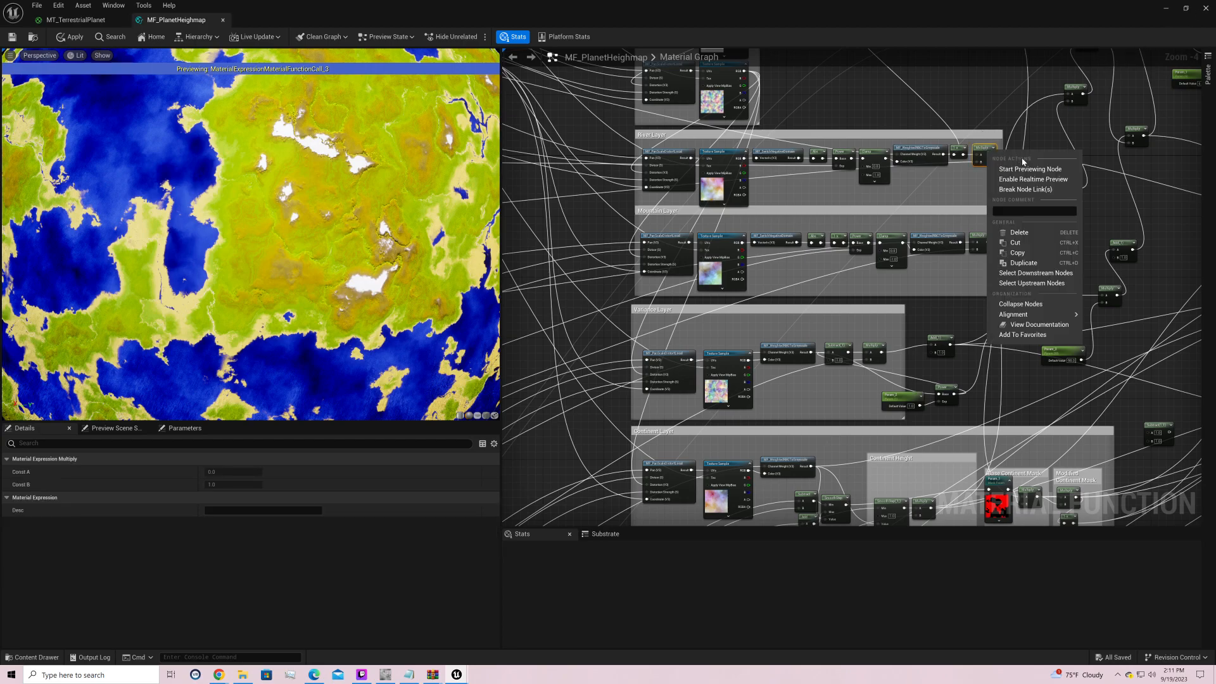
{"action": "left_click", "coordinate": [1022, 167]}
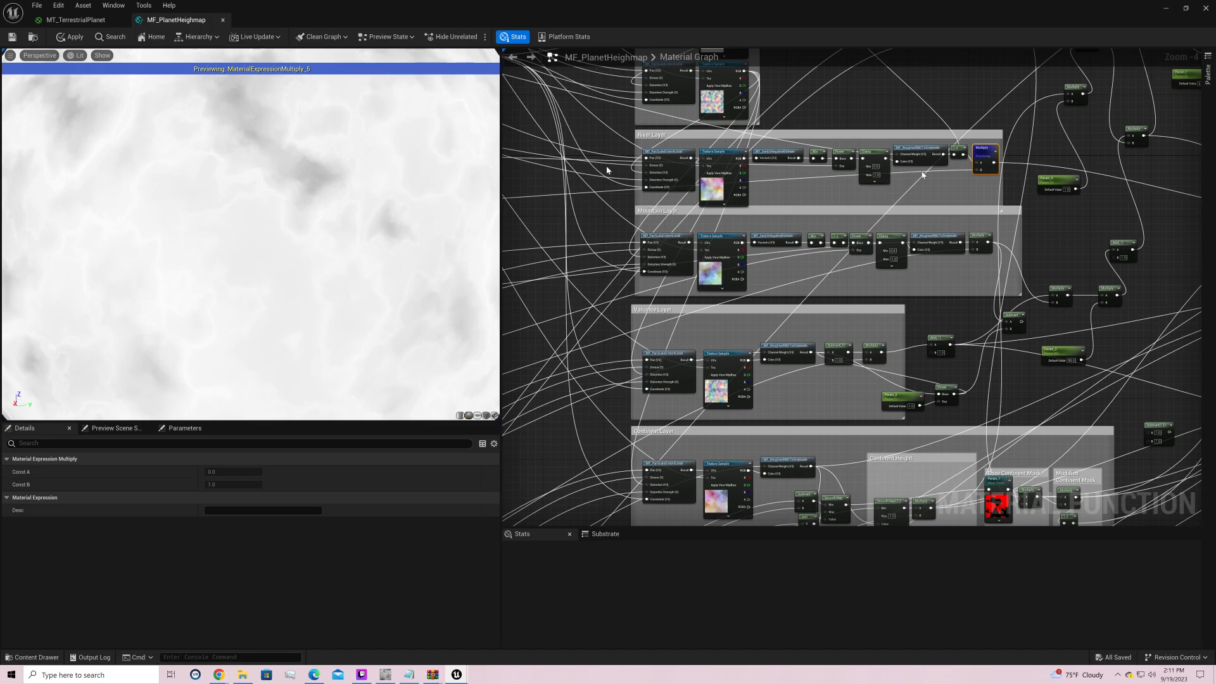
{"action": "right_click", "coordinate": [958, 153]}
{"action": "right_click", "coordinate": [933, 146]}
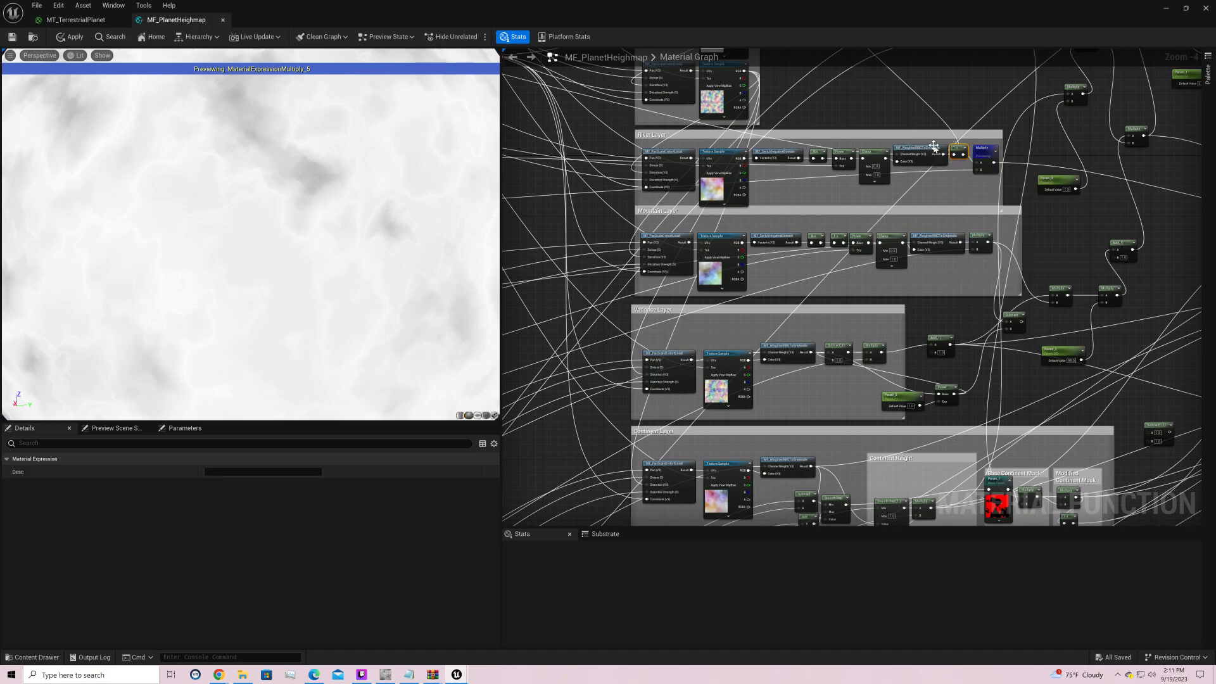
{"action": "left_click", "coordinate": [953, 164]}
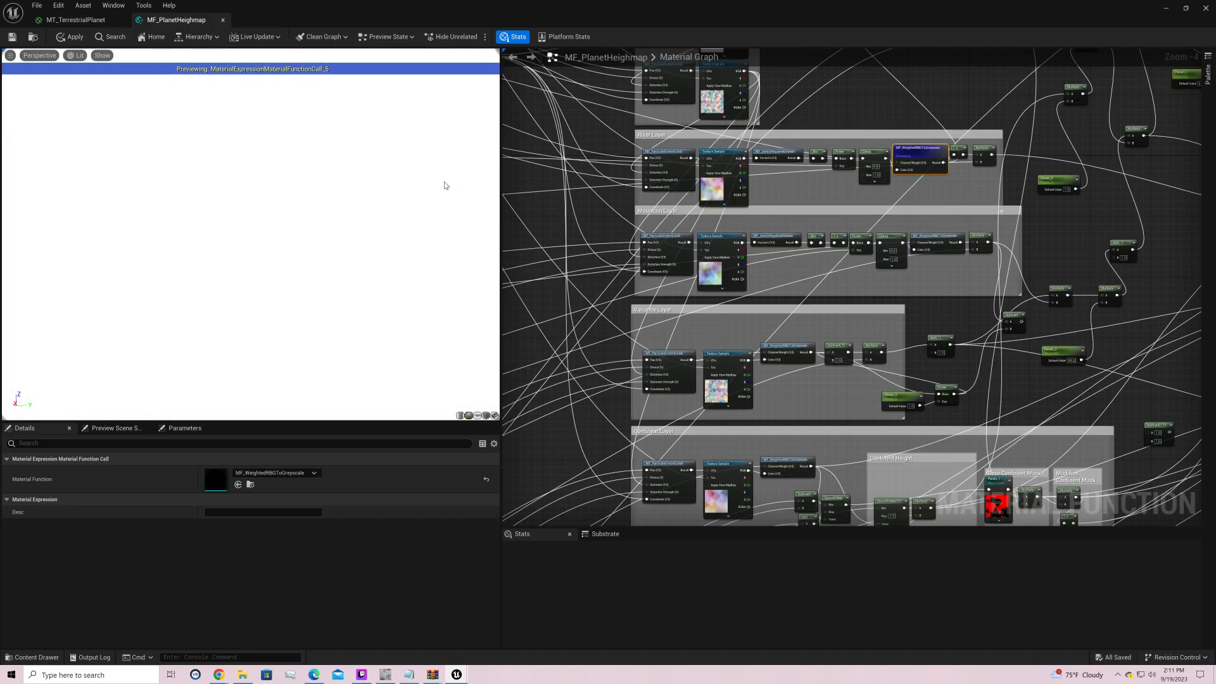
{"action": "mouse_move", "coordinate": [448, 173]}
{"action": "right_mouse_down"}
{"action": "mouse_move", "coordinate": [448, 127]}
{"action": "mouse_move", "coordinate": [448, 166]}
{"action": "right_mouse_up"}
Step: Preview the upper Clamp node above the layer groups, and inspect its mask around the planet
{"action": "right_click_drag", "start_coordinate": [1015, 118], "coordinate": [885, 296]}
{"action": "right_click", "coordinate": [858, 155]}
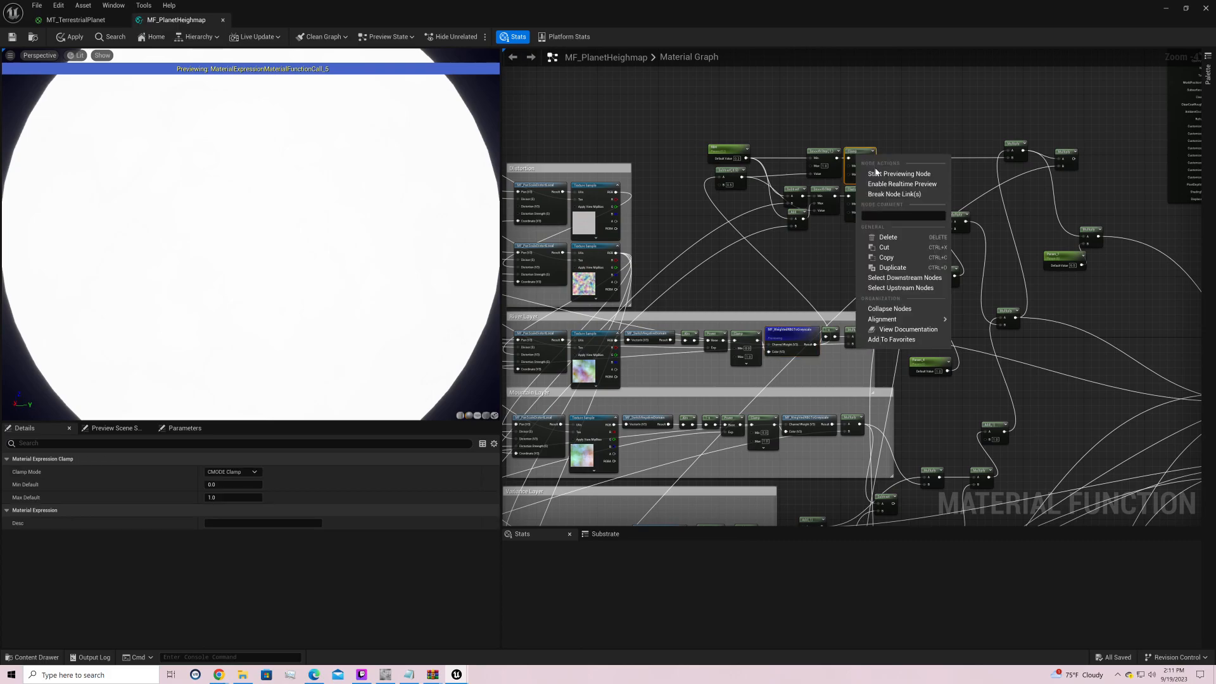
{"action": "left_click", "coordinate": [882, 177]}
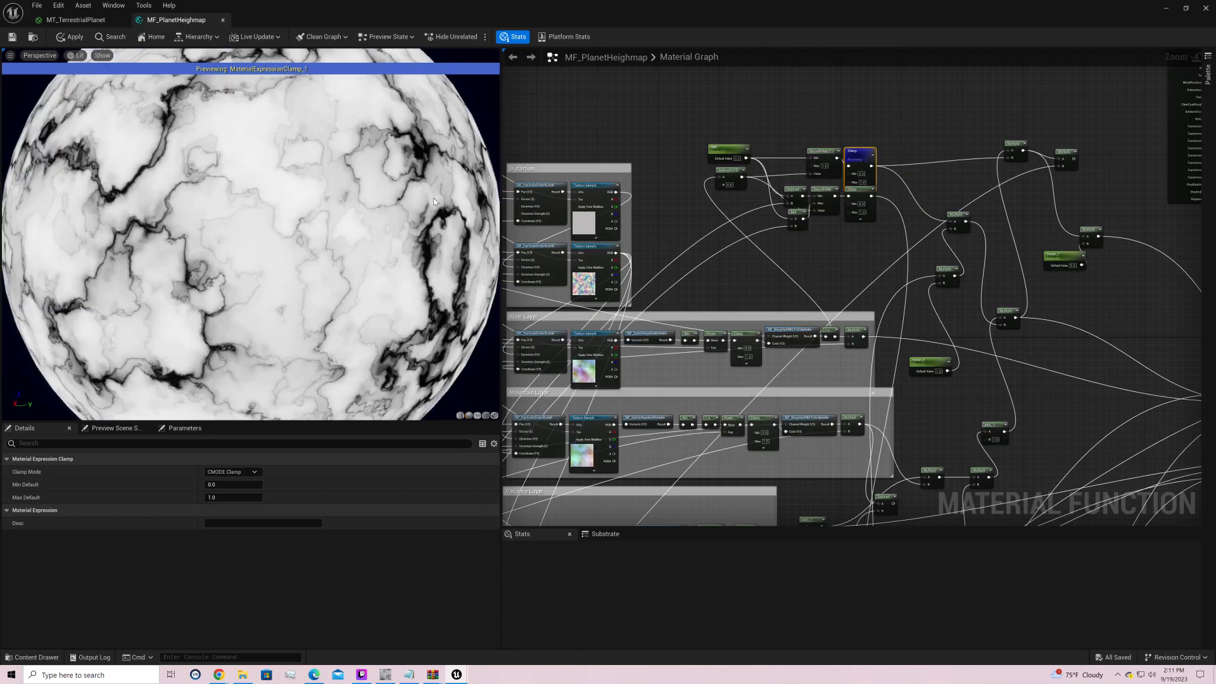
{"action": "left_click_drag", "start_coordinate": [379, 221], "coordinate": [260, 194]}
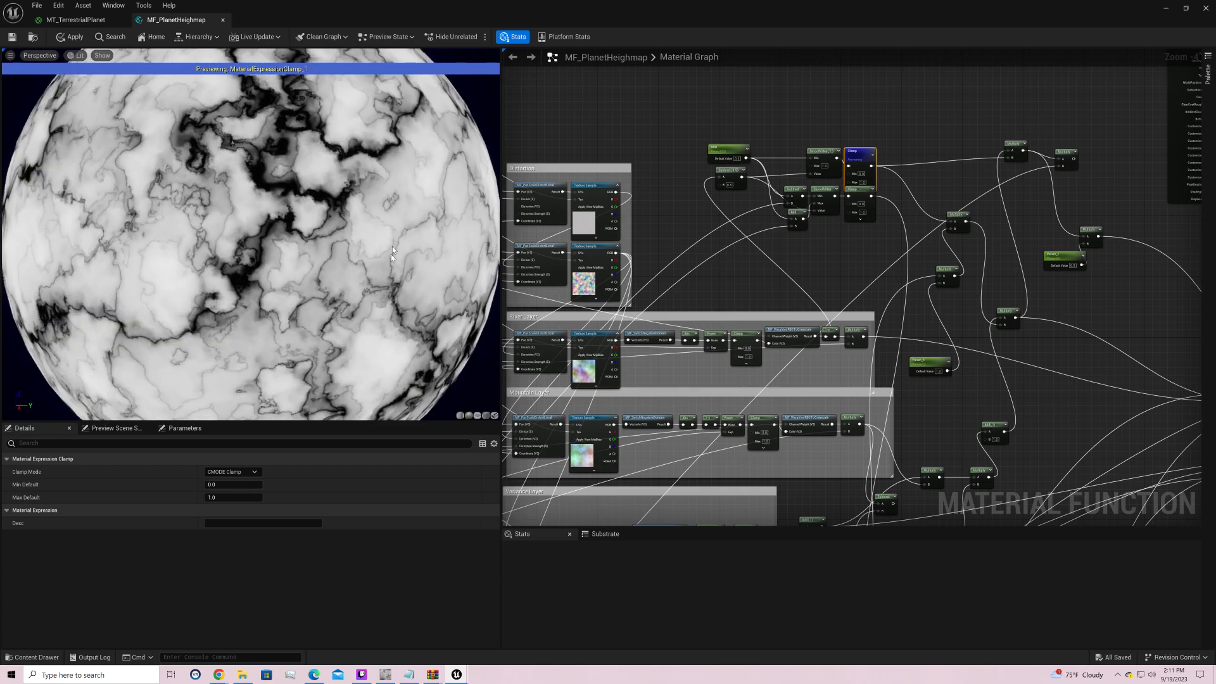
{"action": "left_click_drag", "start_coordinate": [390, 253], "coordinate": [326, 228]}
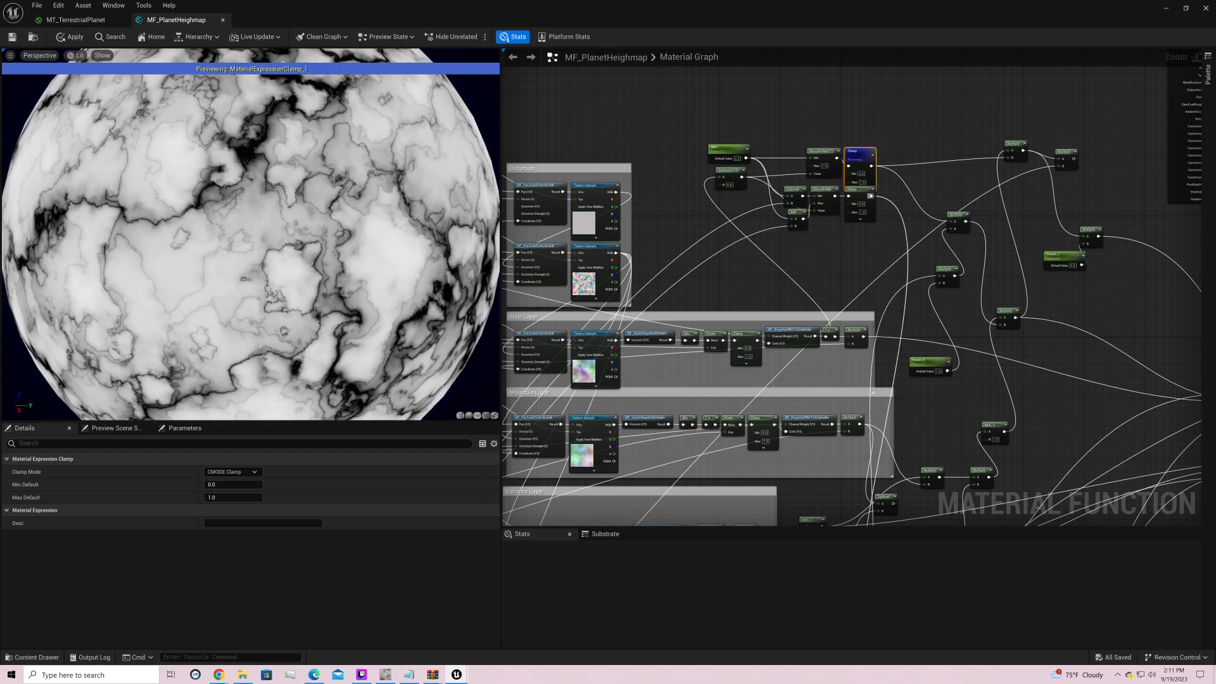
Step: Preview the Mountain Layer's MF_WeightedRBGToGreyscale node, and inspect its greyscale mask around the planet
{"action": "right_click_drag", "start_coordinate": [878, 351], "coordinate": [838, 299]}
{"action": "right_click_drag", "start_coordinate": [922, 342], "coordinate": [863, 241]}
{"action": "right_click", "coordinate": [788, 239]}
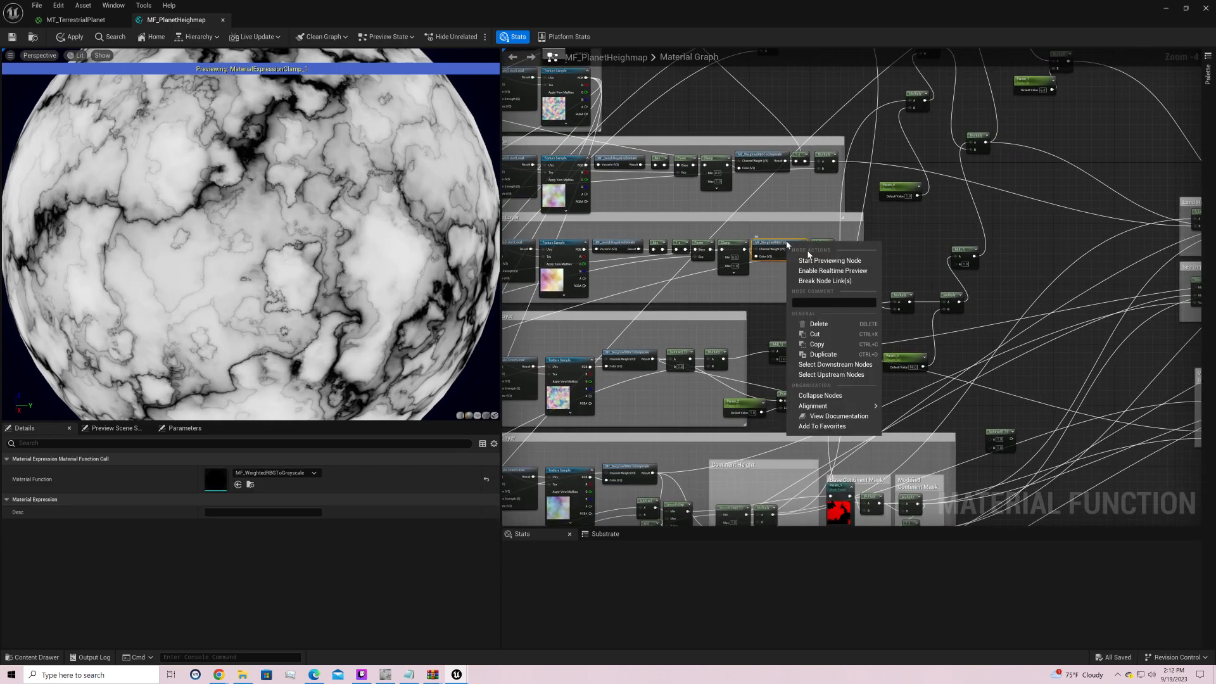
{"action": "left_click", "coordinate": [811, 261]}
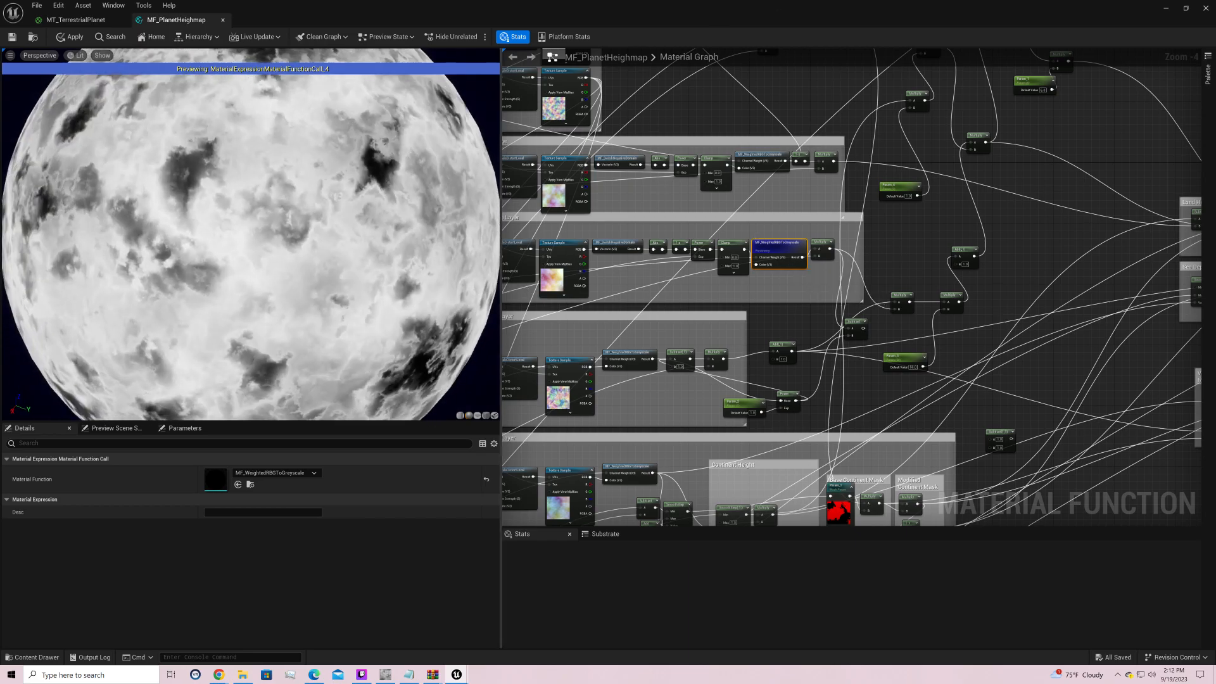
{"action": "left_click_drag", "start_coordinate": [351, 269], "coordinate": [453, 265]}
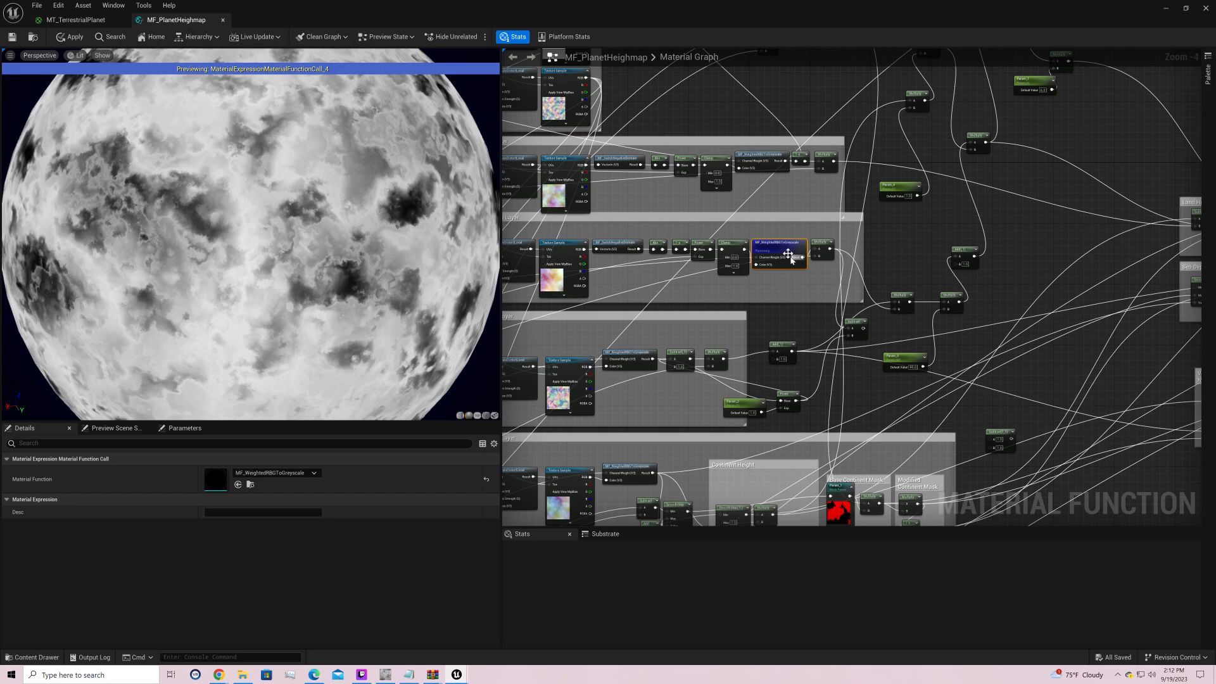
{"action": "left_click_drag", "start_coordinate": [790, 259], "coordinate": [786, 249]}
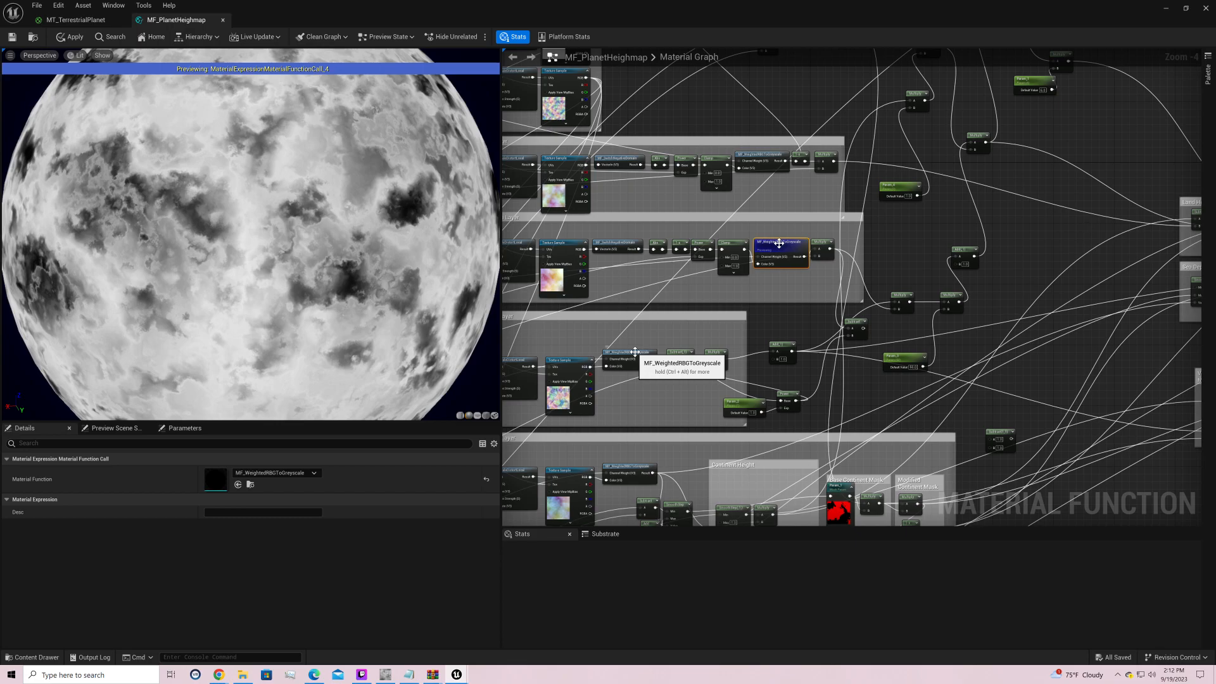
Step: Open the Mountain Layer's MF_WeightedRBGToGreyscale function, review how it combines the weighted channels, and close it again
{"action": "left_click", "coordinate": [642, 482]}
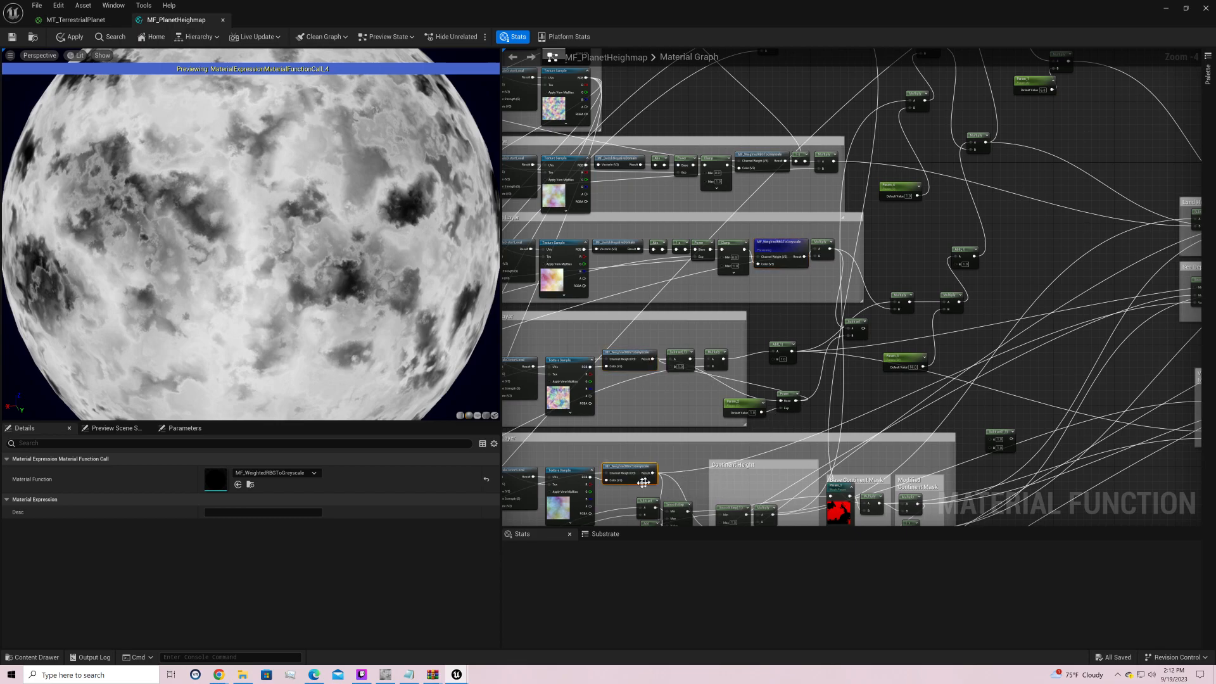
{"action": "scroll", "coordinate": [734, 406], "scroll_direction": "down", "scroll_amount": 4}
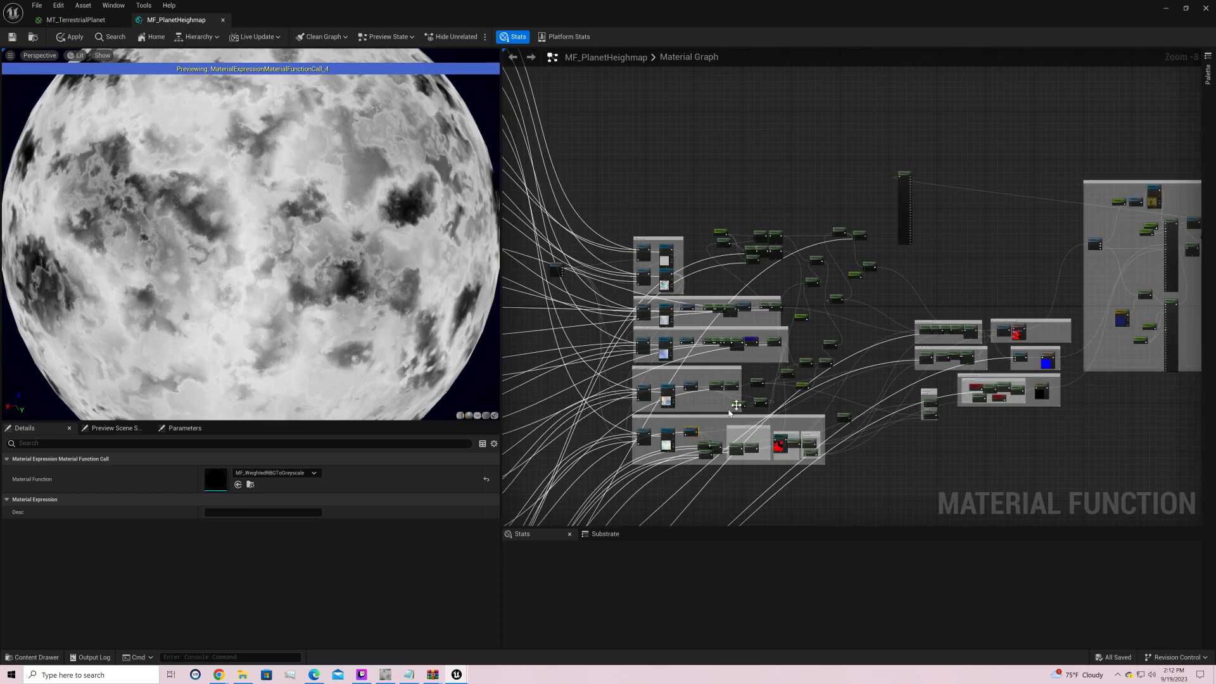
{"action": "scroll", "coordinate": [758, 378], "scroll_direction": "up", "scroll_amount": 4}
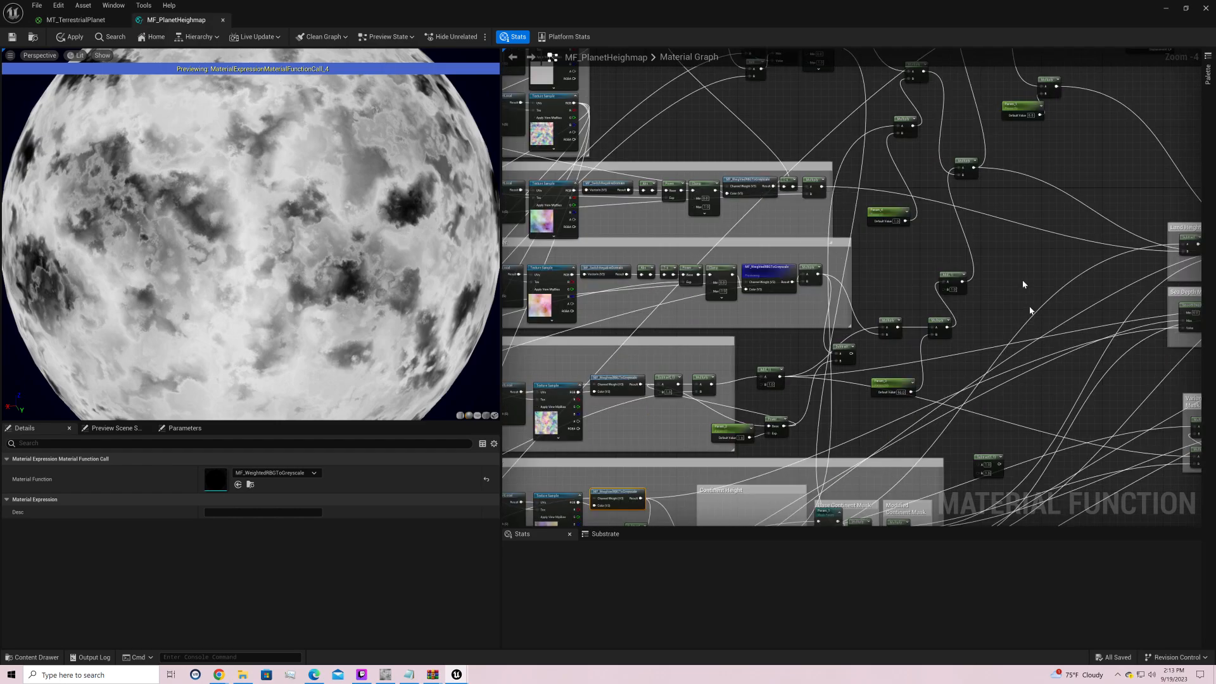
{"action": "right_click_drag", "start_coordinate": [1020, 315], "coordinate": [892, 357]}
{"action": "double_click", "coordinate": [608, 326]}
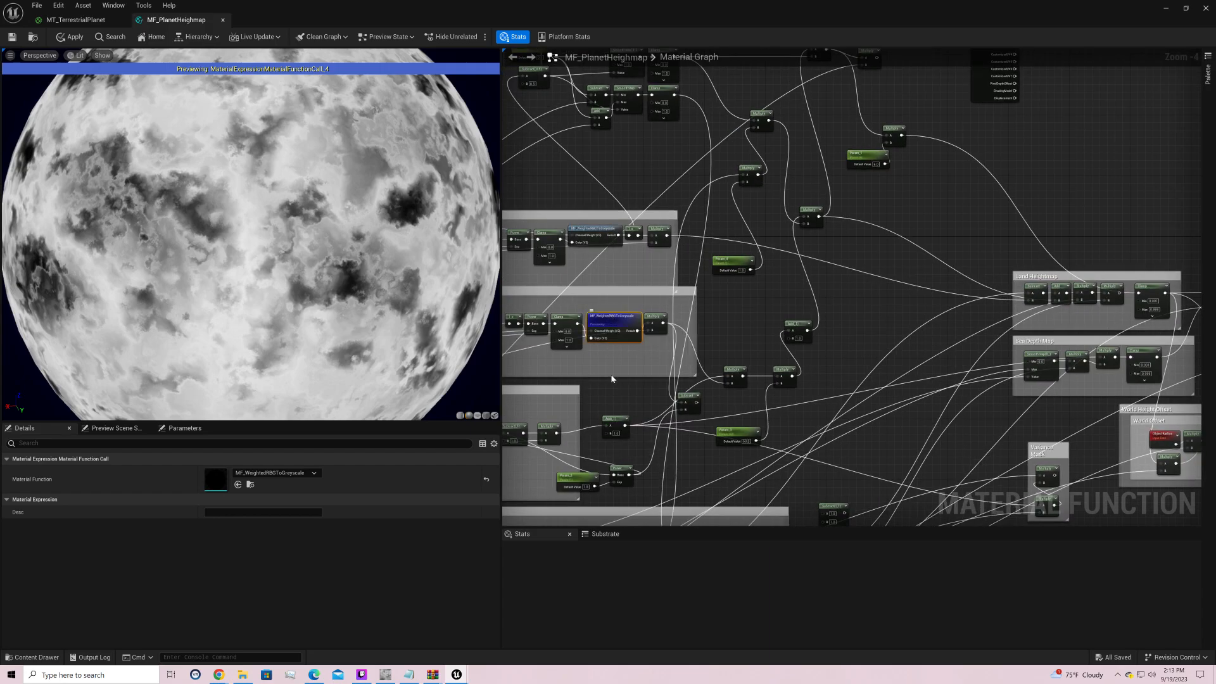
{"action": "right_click_drag", "start_coordinate": [611, 380], "coordinate": [931, 345]}
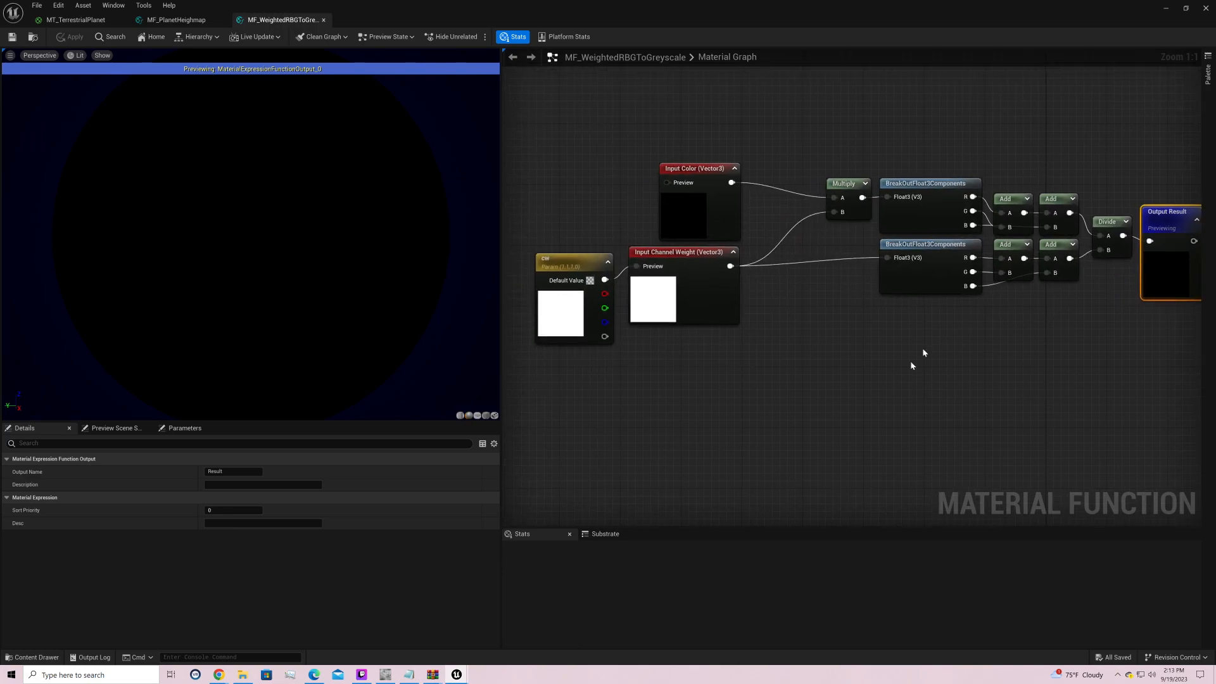
{"action": "left_click", "coordinate": [323, 20]}
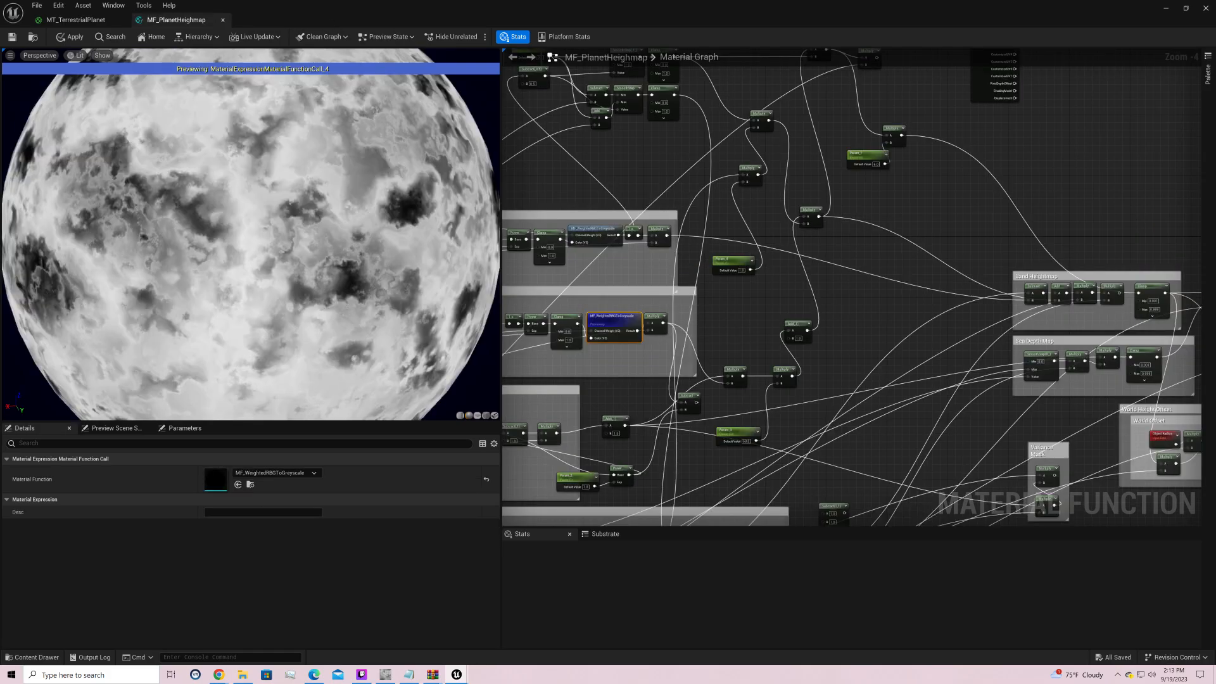
Step: Reposition the Multiply node fed by the upper Clamp and the one it feeds so they sit closer to the clamp nodes
{"action": "right_click_drag", "start_coordinate": [824, 305], "coordinate": [868, 523]}
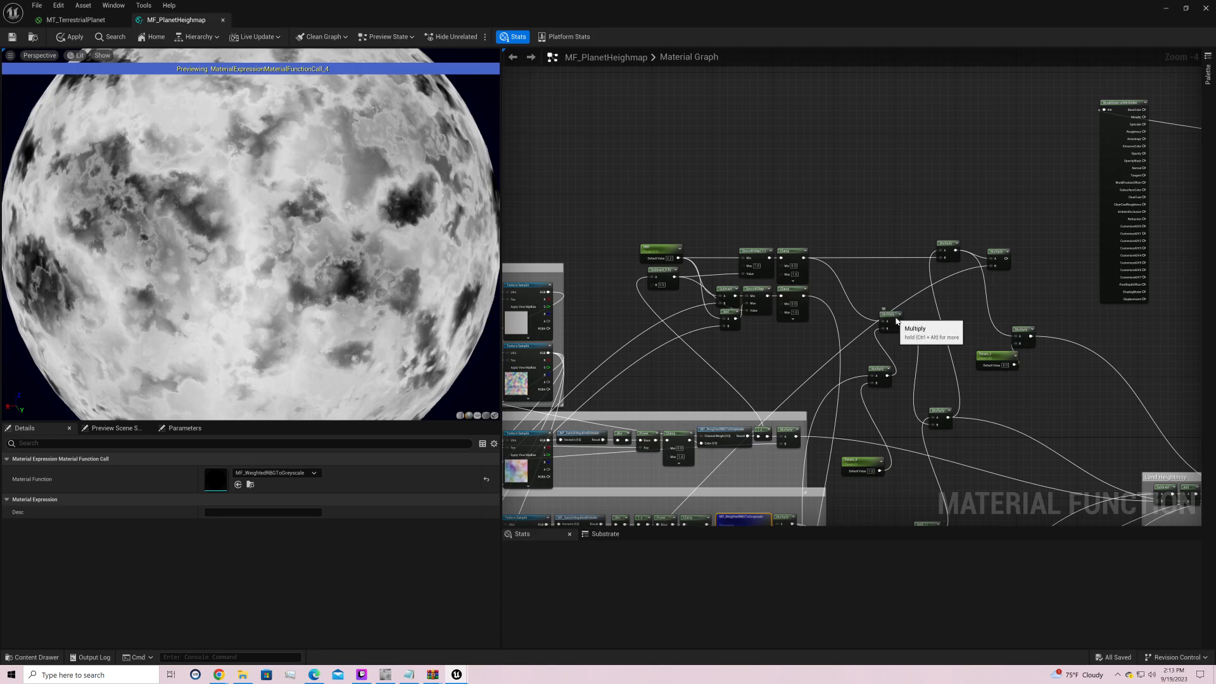
{"action": "left_click_drag", "start_coordinate": [896, 320], "coordinate": [917, 336]}
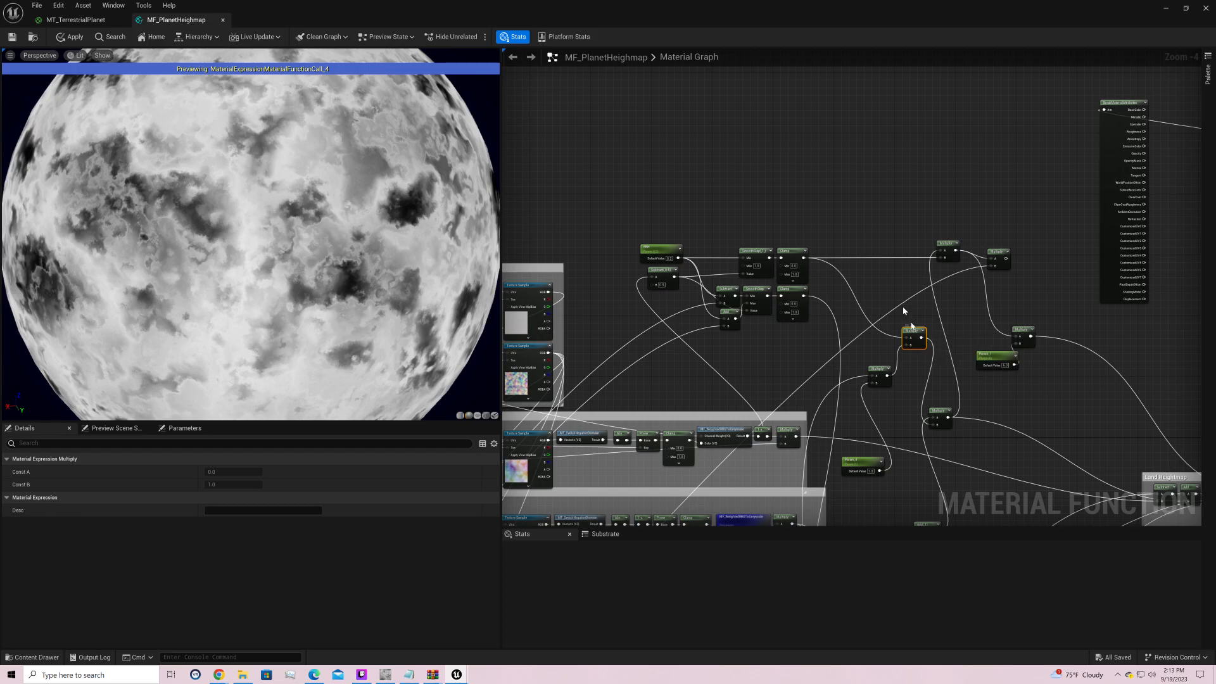
{"action": "left_click_drag", "start_coordinate": [916, 331], "coordinate": [890, 281]}
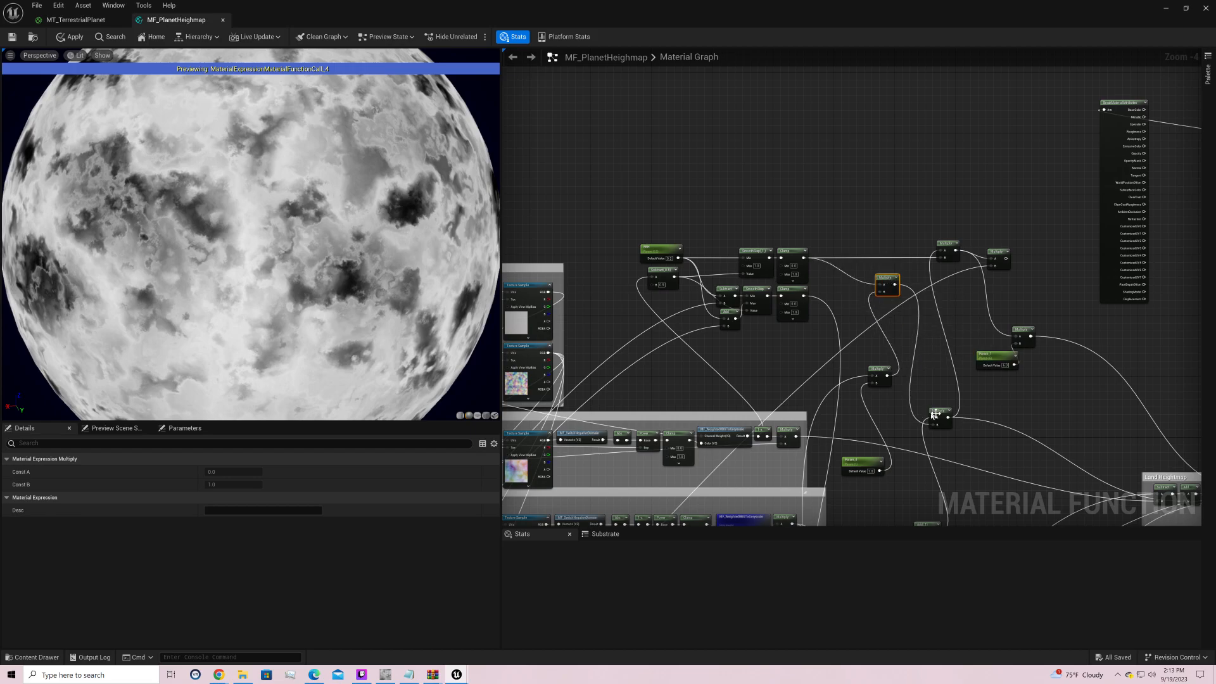
{"action": "left_click_drag", "start_coordinate": [937, 410], "coordinate": [929, 331]}
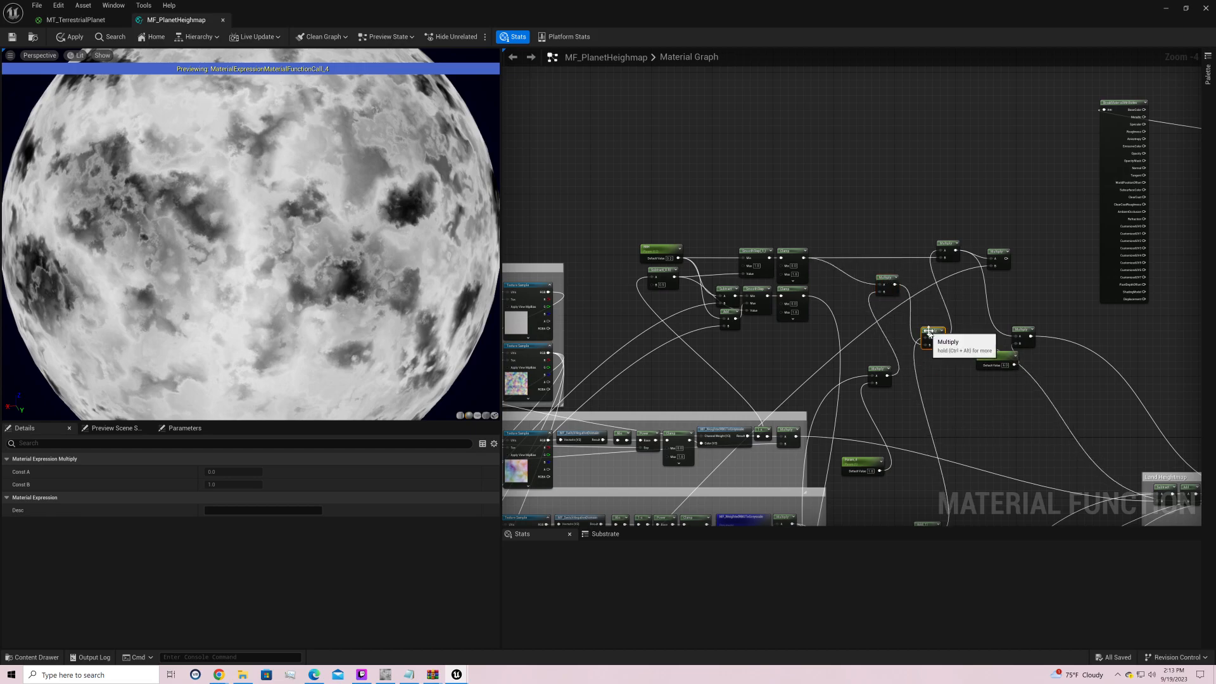
{"action": "left_click", "coordinate": [999, 357]}
{"action": "left_click", "coordinate": [1026, 330]}
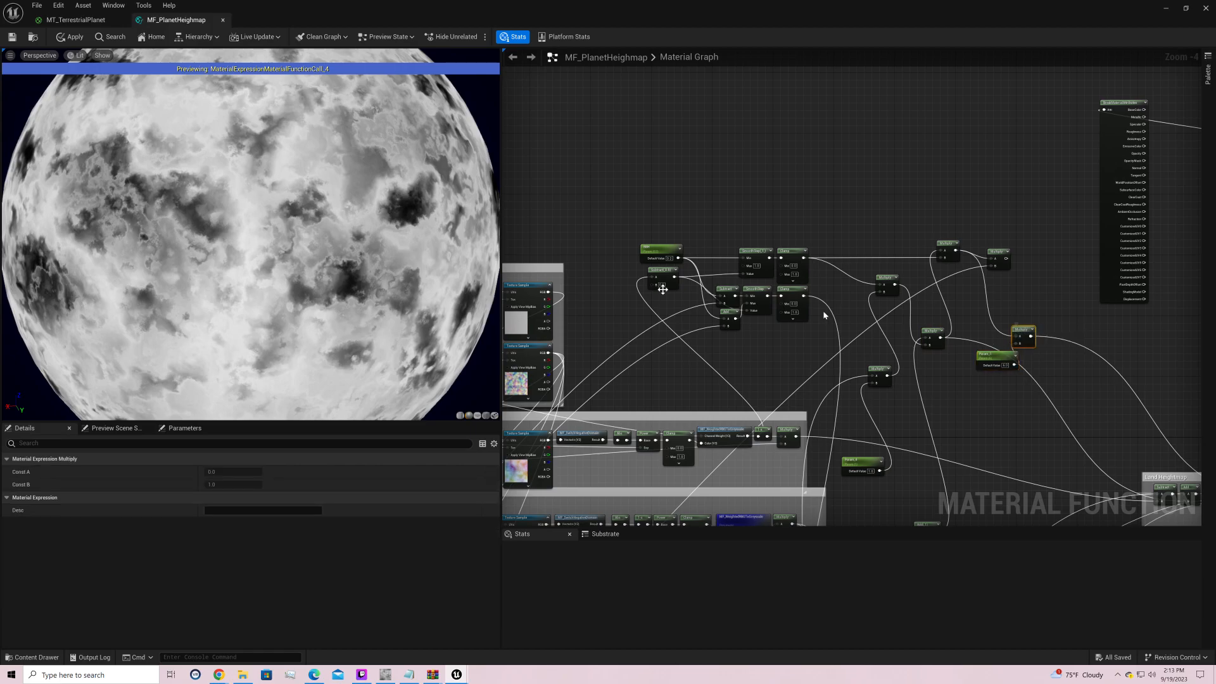
Step: Preview the material attributes break-out node, move Param_1 closer to the Multiply it feeds, and inspect the coloured planet
{"action": "right_click", "coordinate": [1110, 188]}
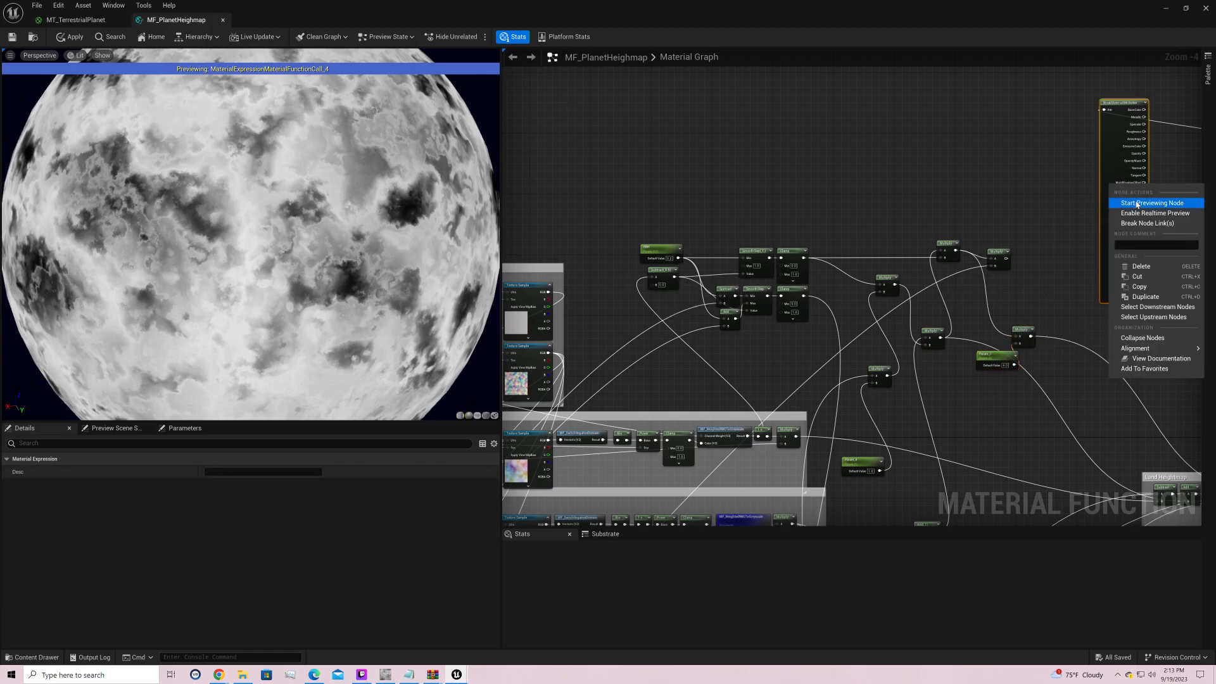
{"action": "left_click", "coordinate": [1134, 204]}
{"action": "left_click_drag", "start_coordinate": [998, 356], "coordinate": [978, 367]}
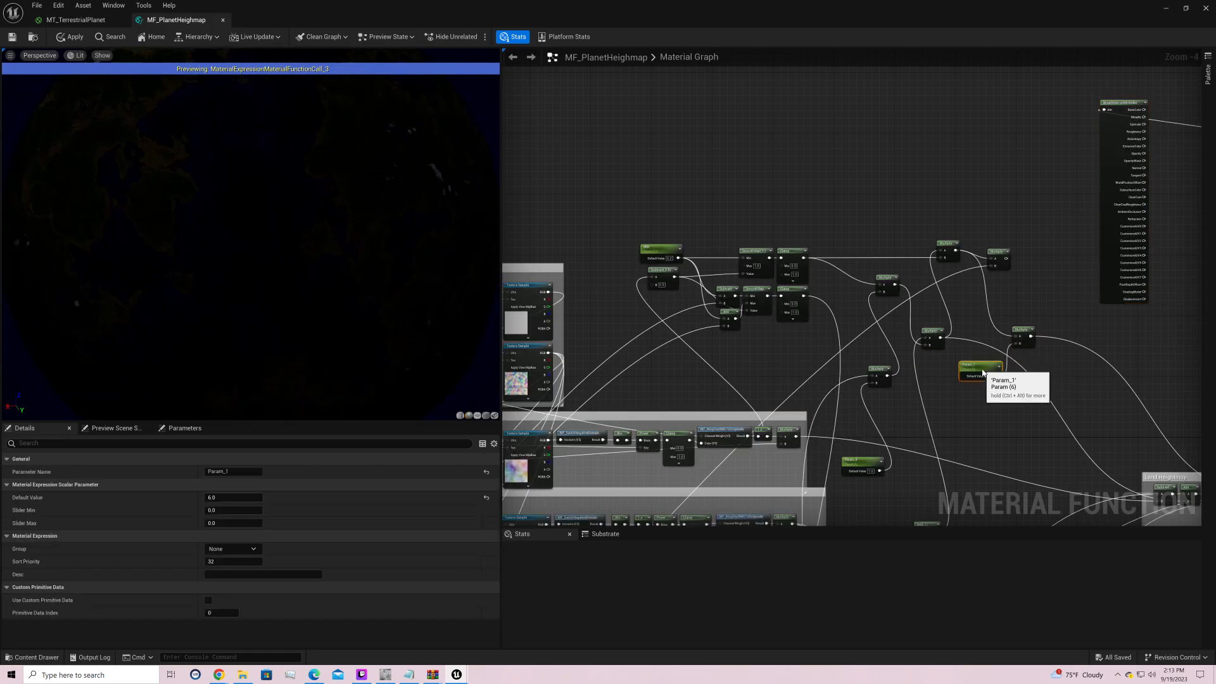
{"action": "left_click_drag", "start_coordinate": [315, 190], "coordinate": [358, 197]}
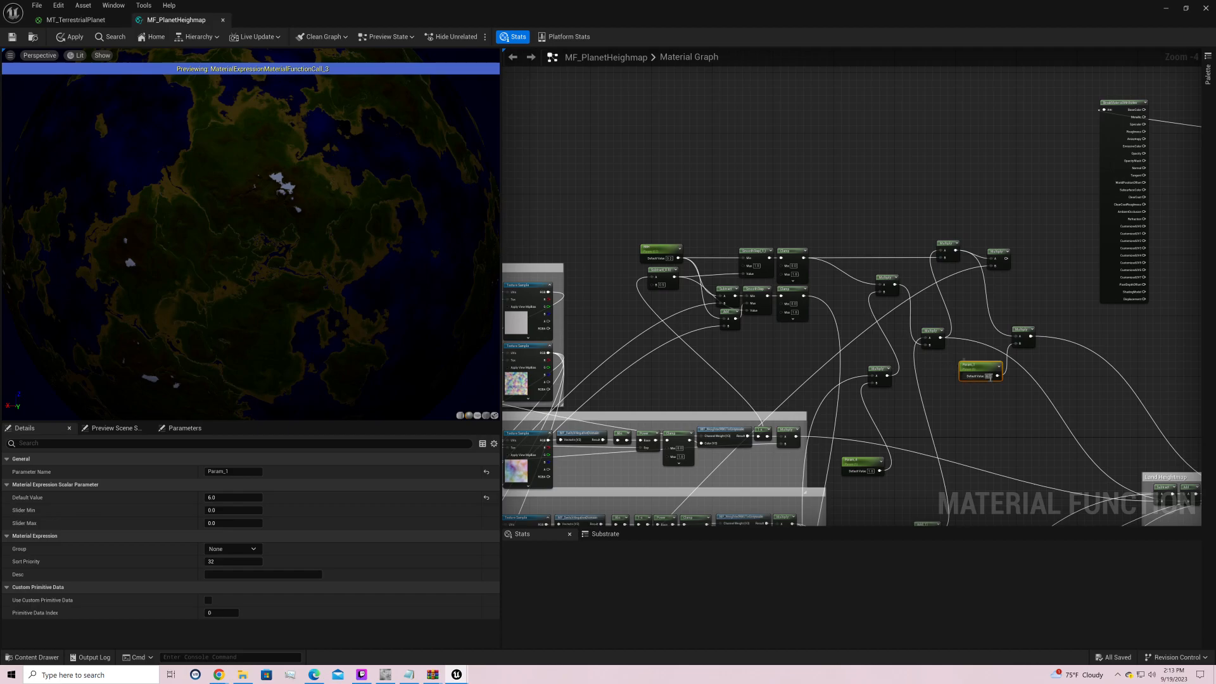
{"action": "left_click_drag", "start_coordinate": [461, 193], "coordinate": [437, 136]}
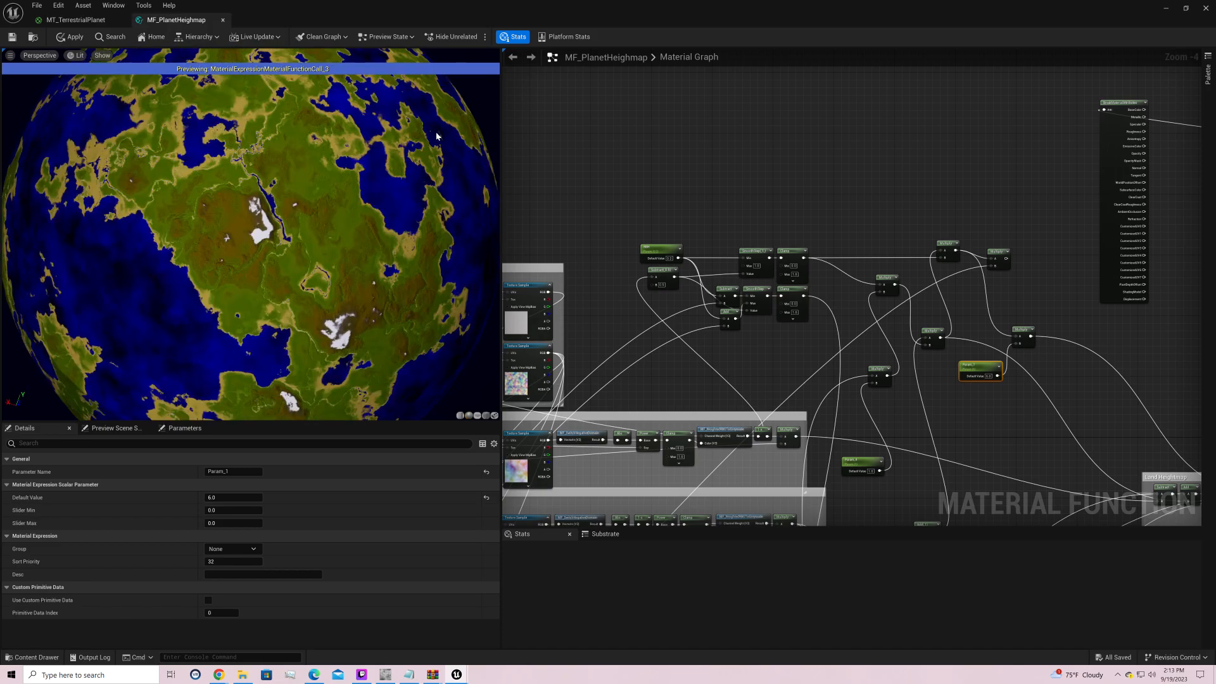
Step: Try default values of 4, 6 and 10 for Param_1 to compare the height of the land
{"action": "left_click", "coordinate": [990, 376]}
{"action": "type", "text": "4"}
{"action": "key", "text": "Return"}
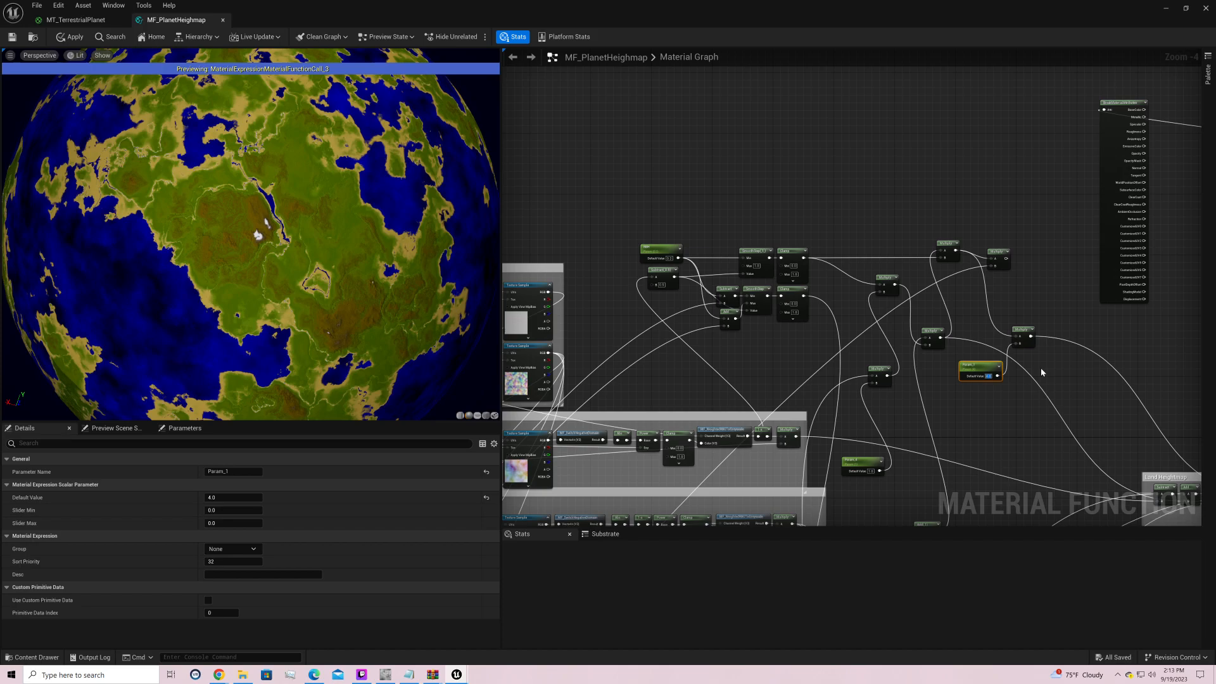
{"action": "left_click", "coordinate": [988, 376]}
{"action": "type", "text": "6"}
{"action": "key", "text": "Return"}
{"action": "type", "text": "10"}
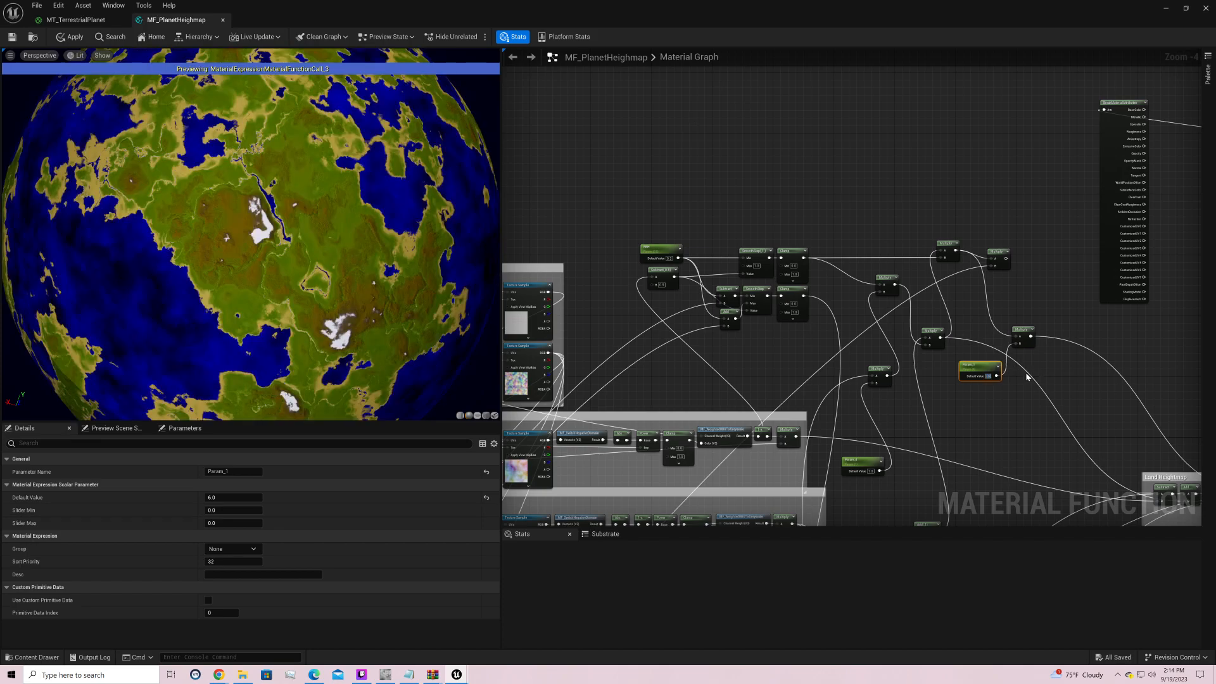
{"action": "key", "text": "Return"}
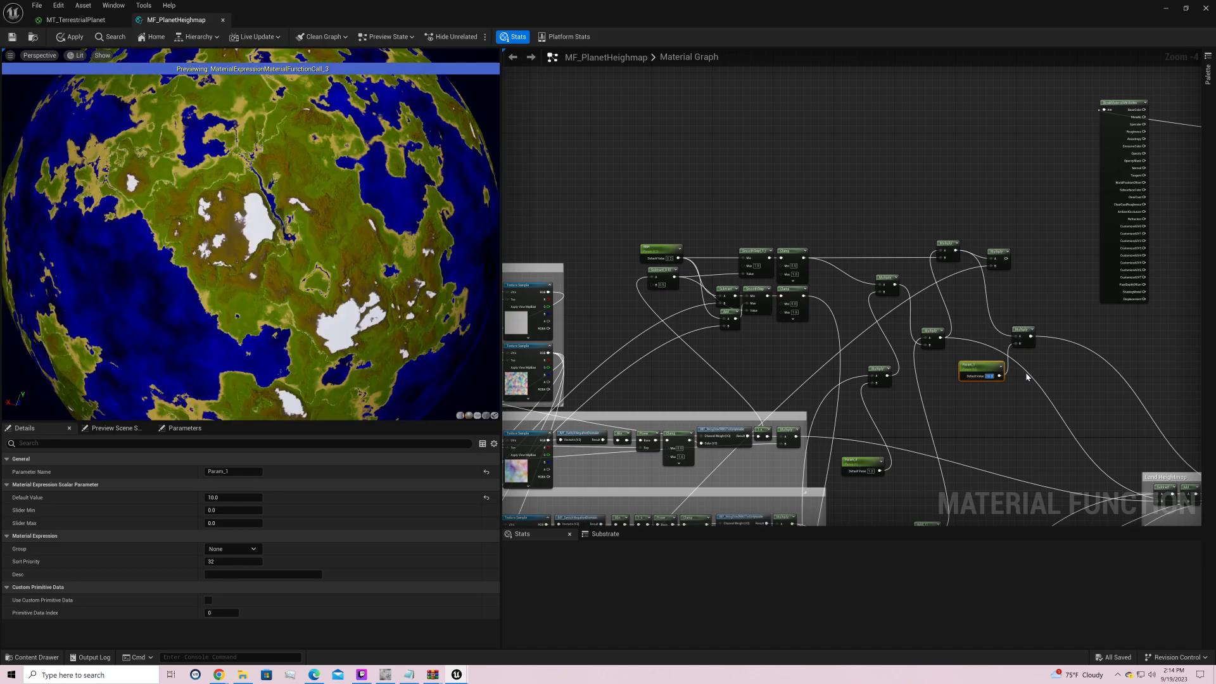
Step: Try 1 and 2 as Param_1's default value, settle on 4, and inspect the continents up close
{"action": "type", "text": "1"}
{"action": "key", "text": "Return"}
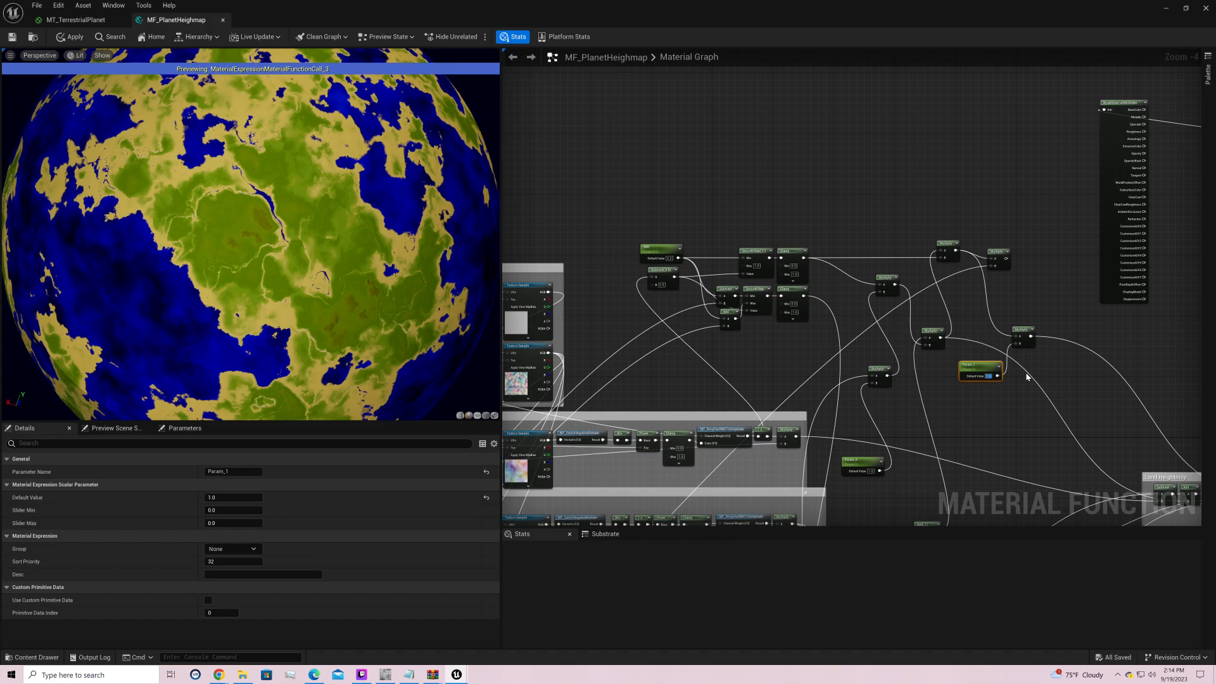
{"action": "type", "text": "3"}
{"action": "key", "text": "Return"}
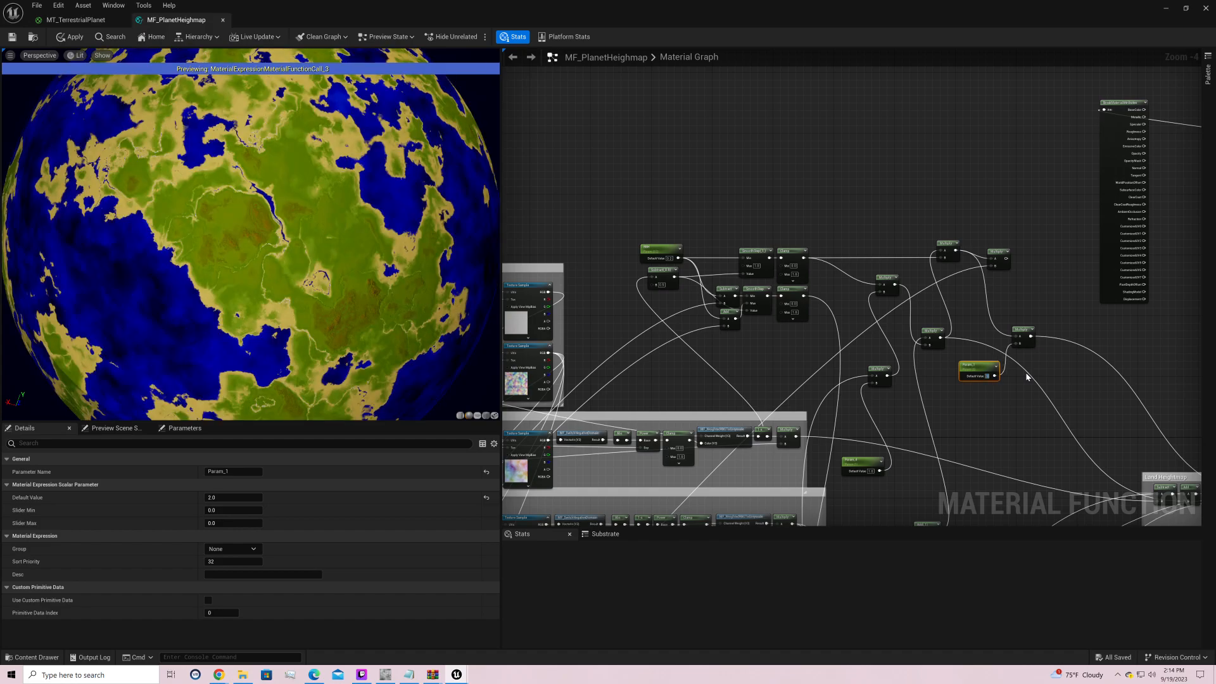
{"action": "type", "text": "4"}
{"action": "key", "text": "Return"}
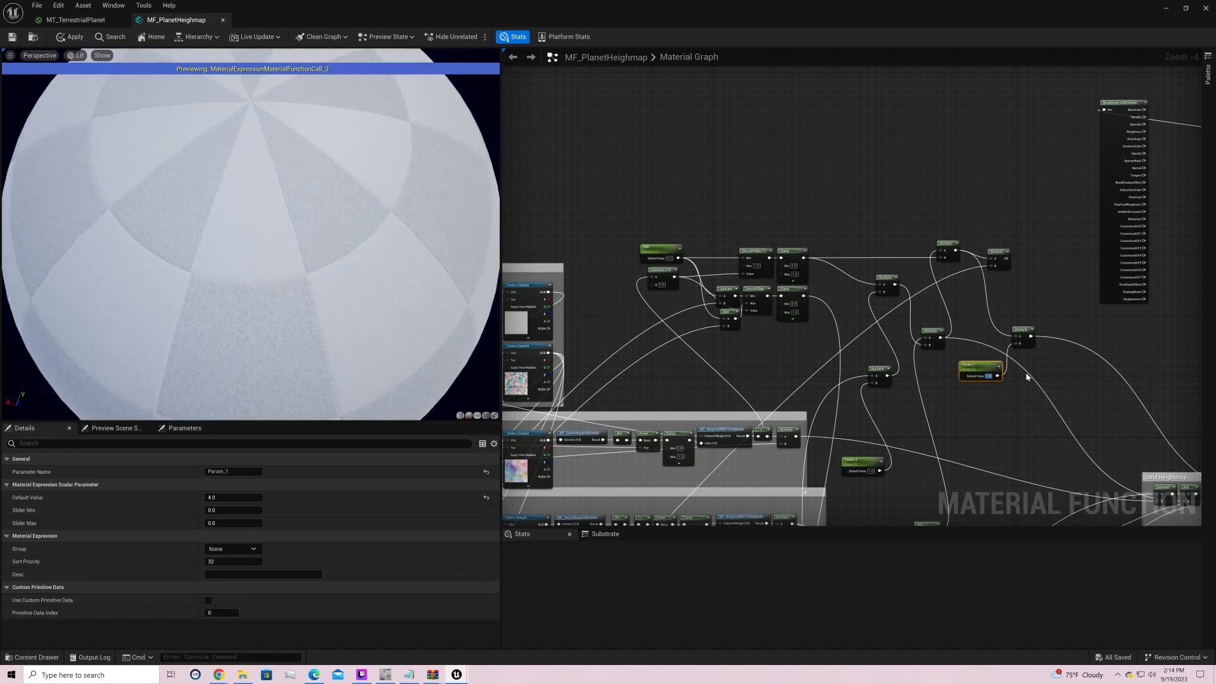
{"action": "left_click_drag", "start_coordinate": [308, 181], "coordinate": [340, 131]}
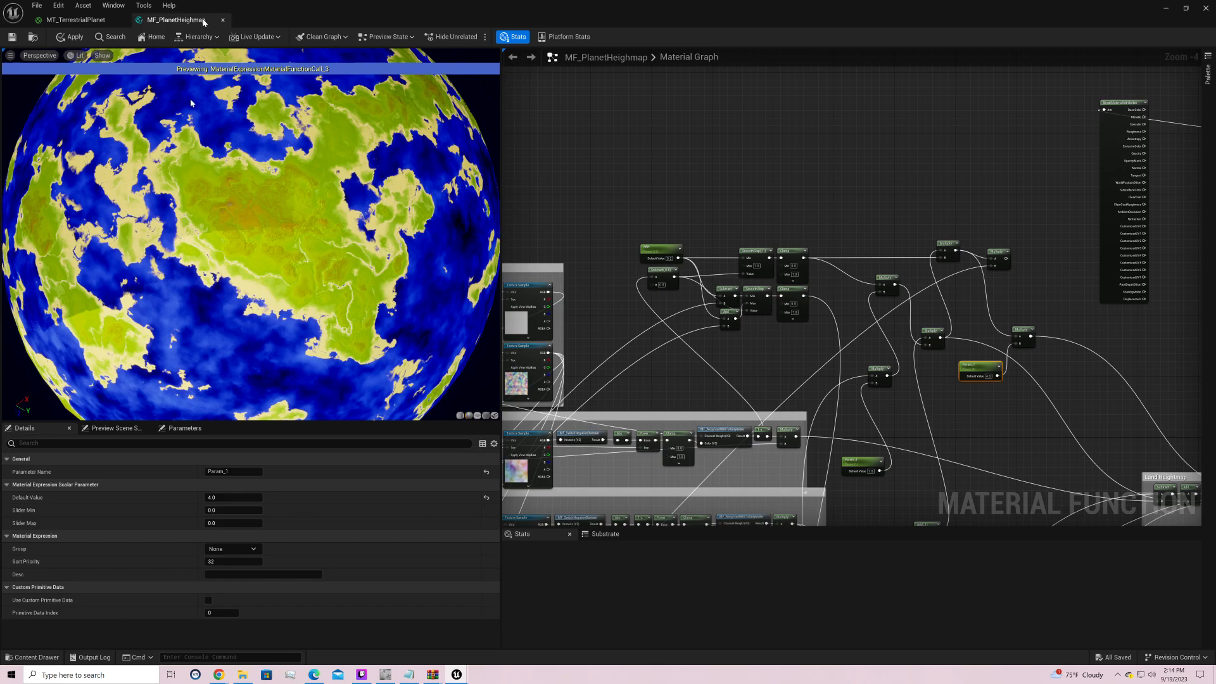
{"action": "left_click_drag", "start_coordinate": [171, 150], "coordinate": [76, 152]}
{"action": "left_click_drag", "start_coordinate": [194, 155], "coordinate": [285, 223]}
{"action": "right_click_drag", "start_coordinate": [193, 155], "coordinate": [208, 187]}
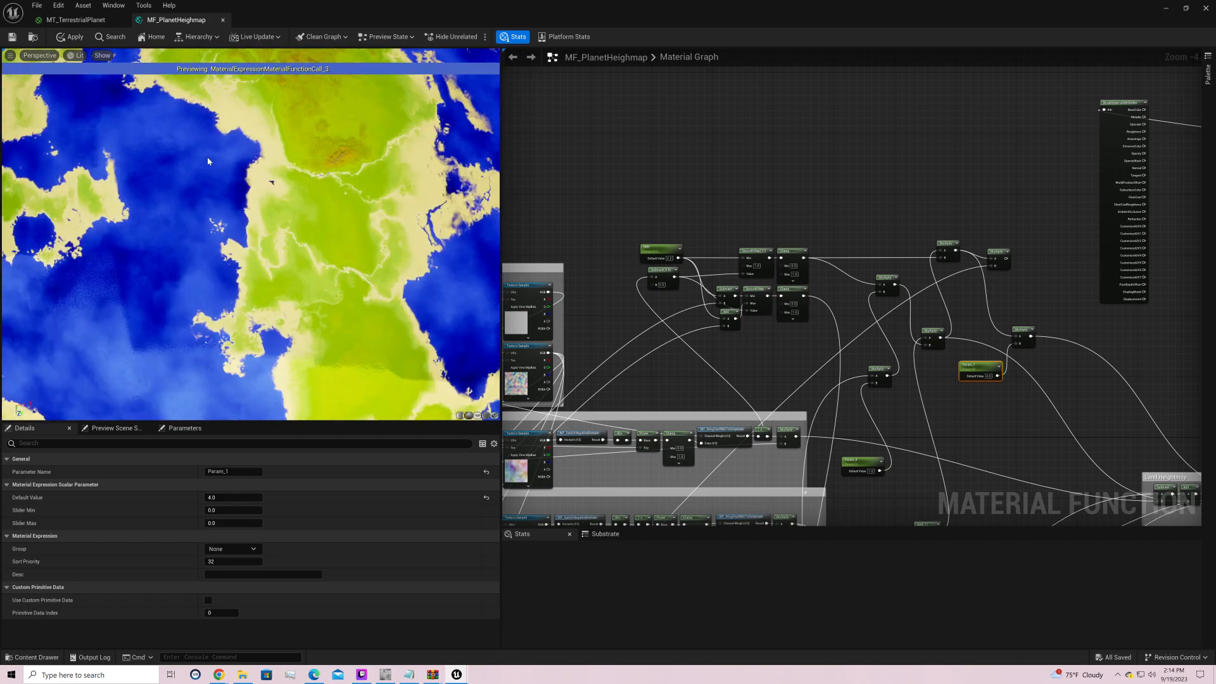
{"action": "left_click_drag", "start_coordinate": [208, 161], "coordinate": [366, 172]}
Step: Try Rocky_Land_1 as the texture of the land colour Texture Sample feeding the base colour, and inspect the planet's terrain
{"action": "right_click_drag", "start_coordinate": [913, 150], "coordinate": [504, 58]}
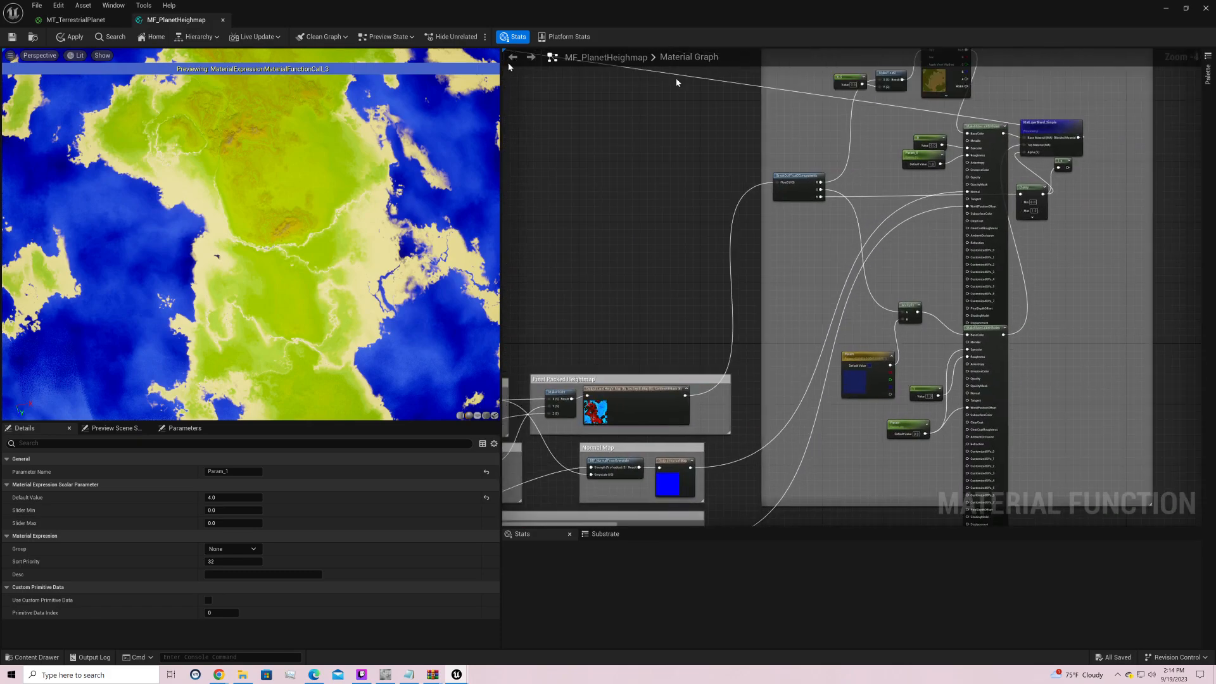
{"action": "right_click_drag", "start_coordinate": [830, 130], "coordinate": [820, 226]}
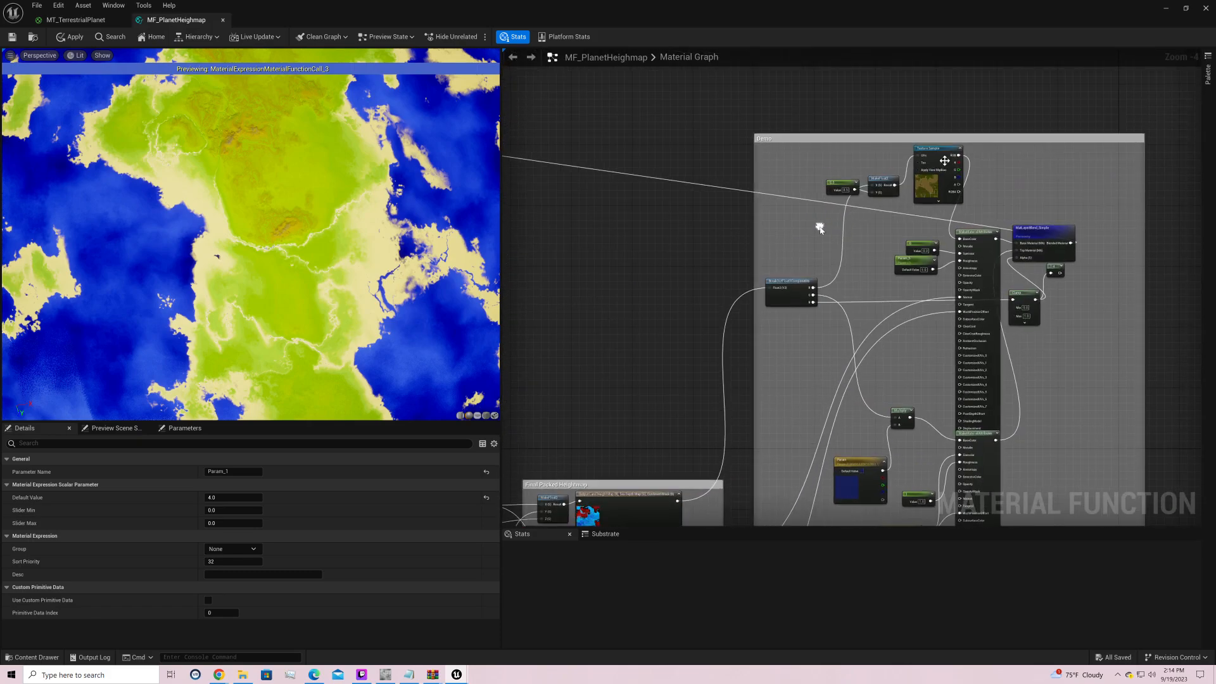
{"action": "left_click", "coordinate": [945, 160]}
{"action": "left_click", "coordinate": [295, 548]}
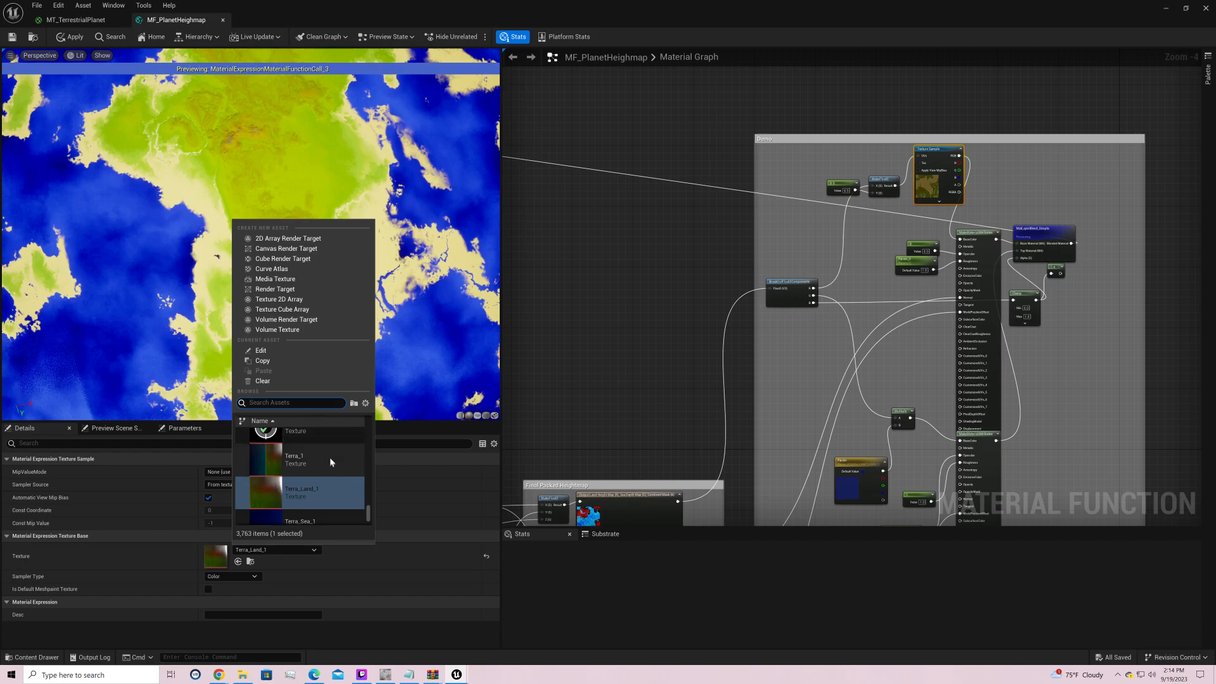
{"action": "type", "text": "land"}
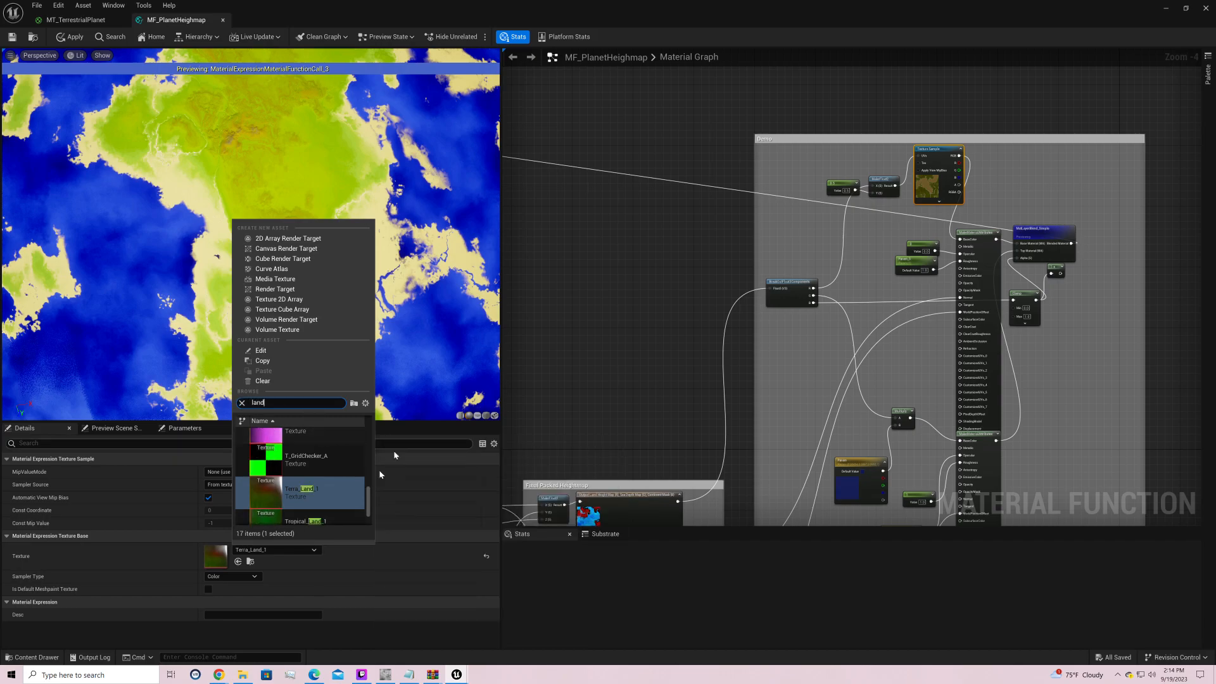
{"action": "scroll", "coordinate": [294, 455], "scroll_direction": "down", "scroll_amount": 2}
{"action": "scroll", "coordinate": [341, 459], "scroll_direction": "up", "scroll_amount": 3}
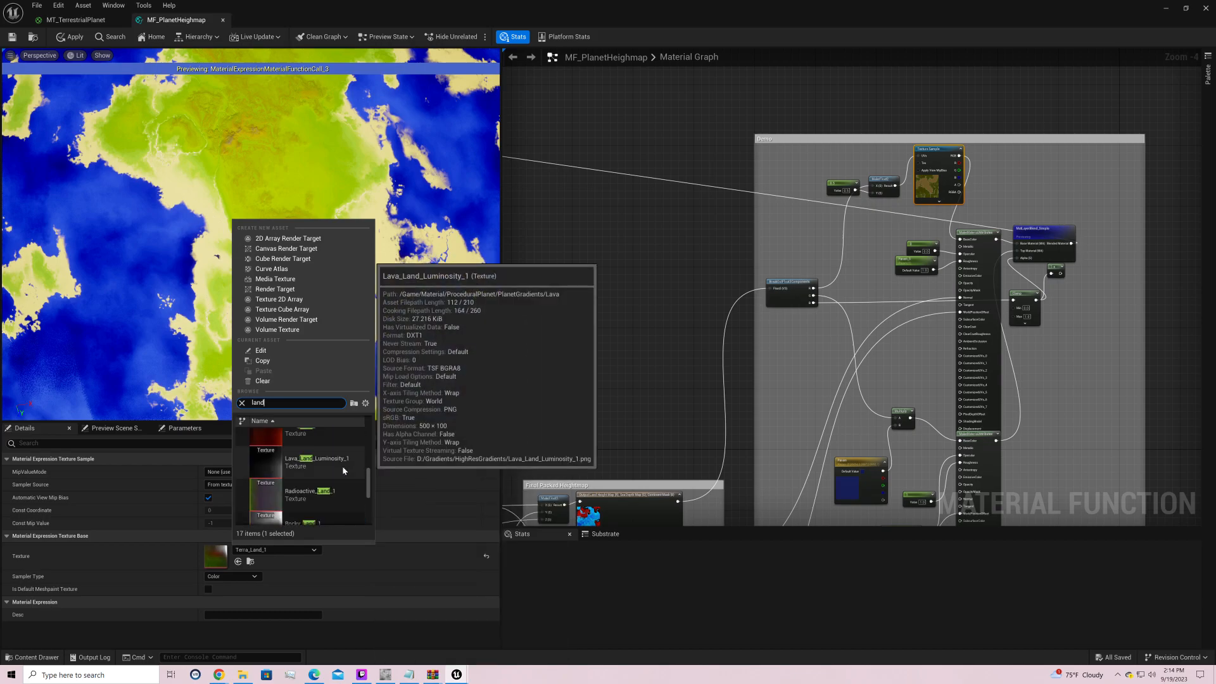
{"action": "scroll", "coordinate": [343, 467], "scroll_direction": "down", "scroll_amount": 2}
{"action": "left_click", "coordinate": [312, 487]}
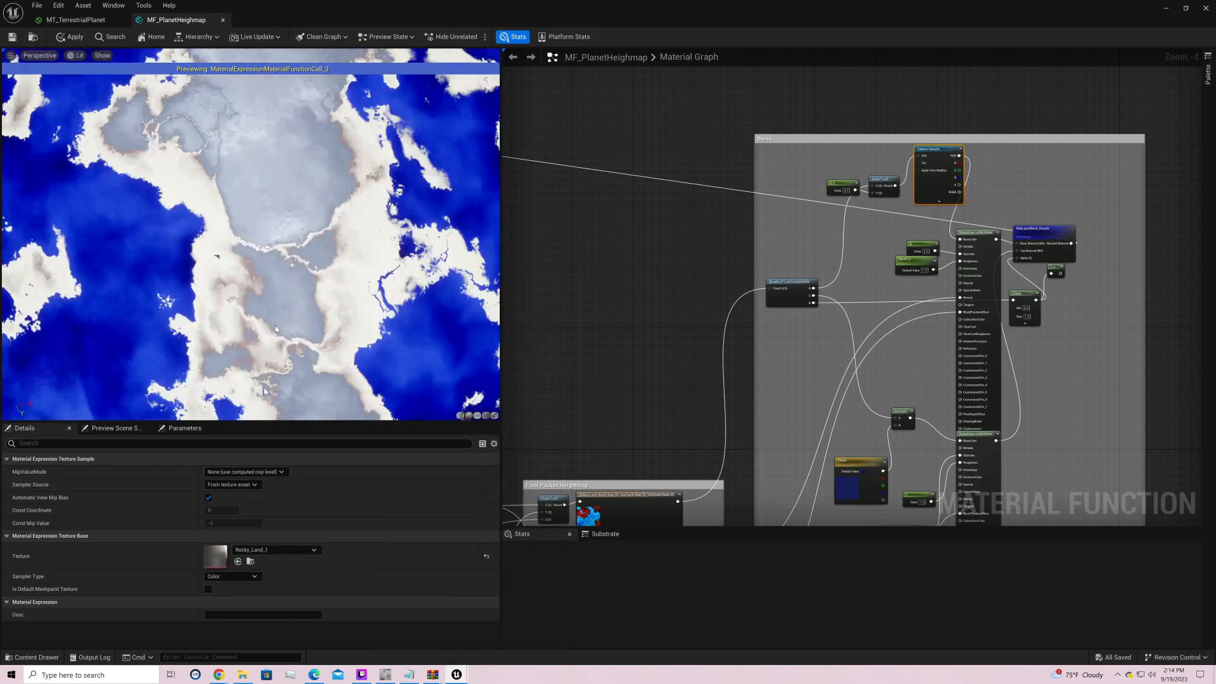
{"action": "scroll", "coordinate": [224, 252], "scroll_direction": "down", "scroll_amount": 5}
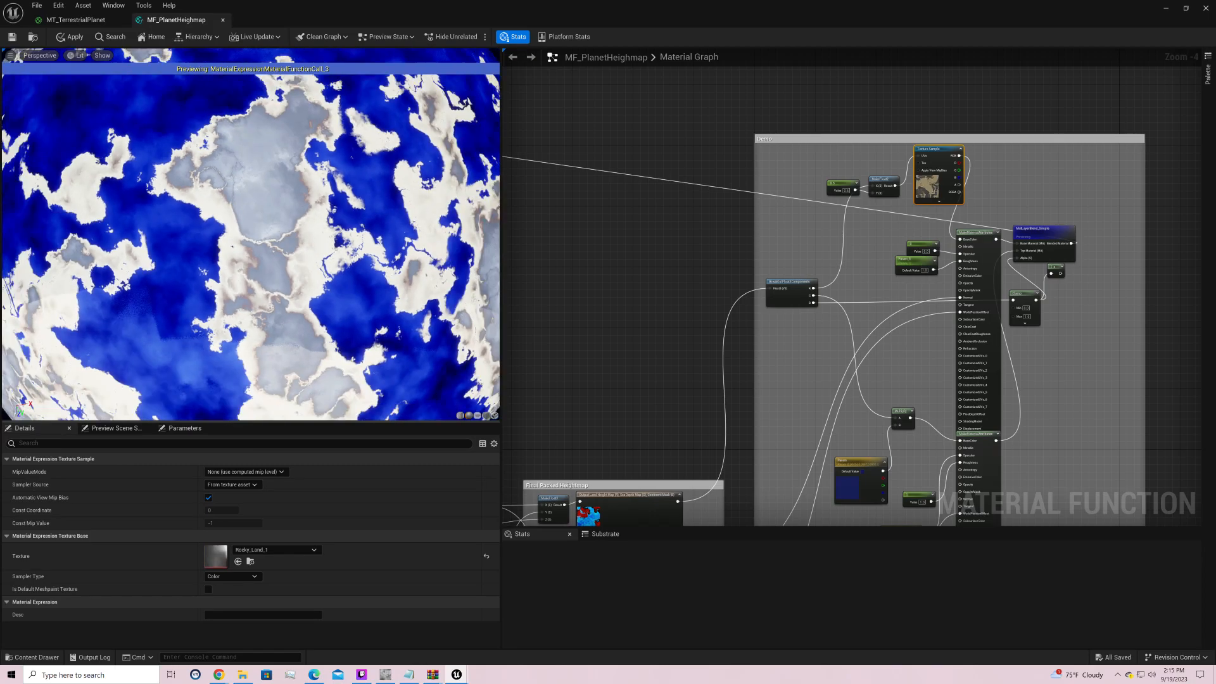
{"action": "scroll", "coordinate": [344, 188], "scroll_direction": "up", "scroll_amount": 5}
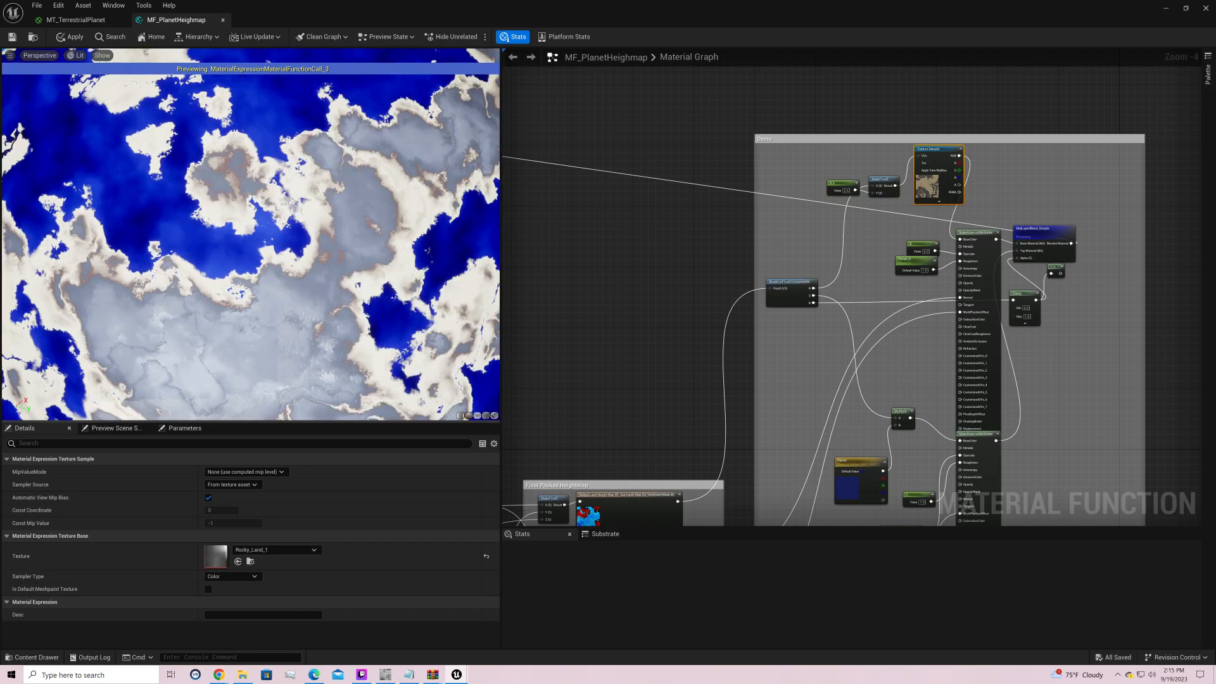
{"action": "left_click_drag", "start_coordinate": [323, 216], "coordinate": [361, 436]}
{"action": "scroll", "coordinate": [335, 226], "scroll_direction": "up", "scroll_amount": 2}
{"action": "scroll", "coordinate": [334, 226], "scroll_direction": "down", "scroll_amount": 2}
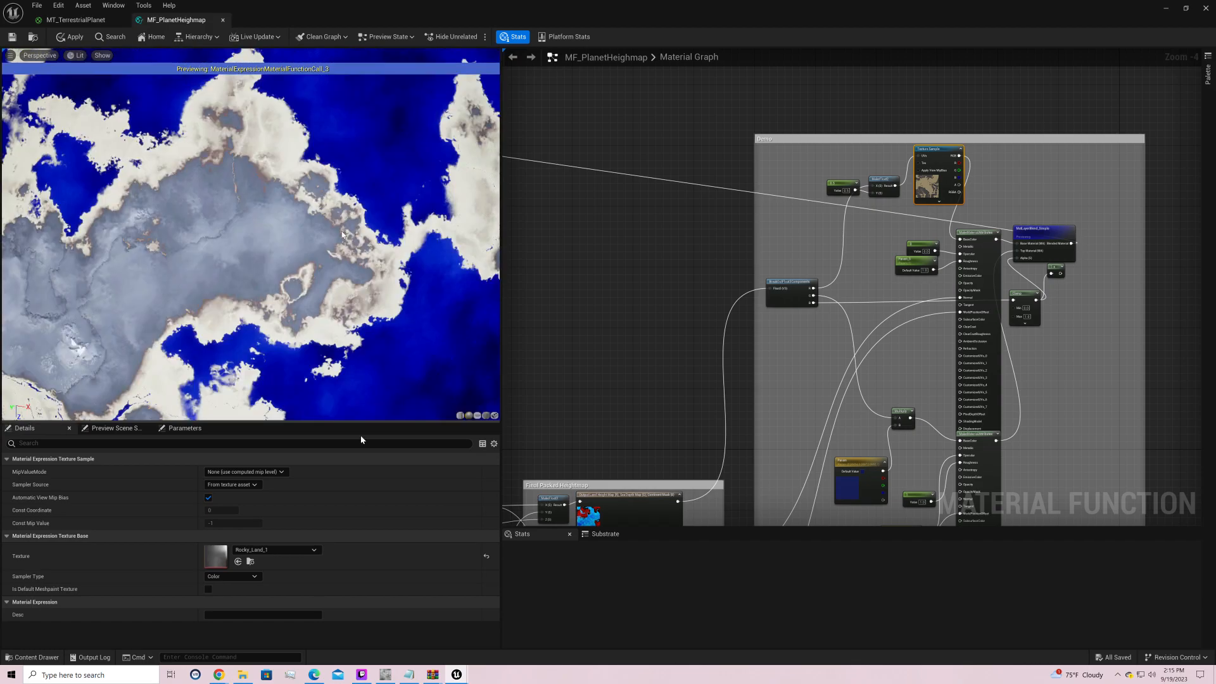
Step: Try the Tropical_Land_1 and Tropical_1 textures in the land colour Texture Sample
{"action": "left_click", "coordinate": [295, 550]}
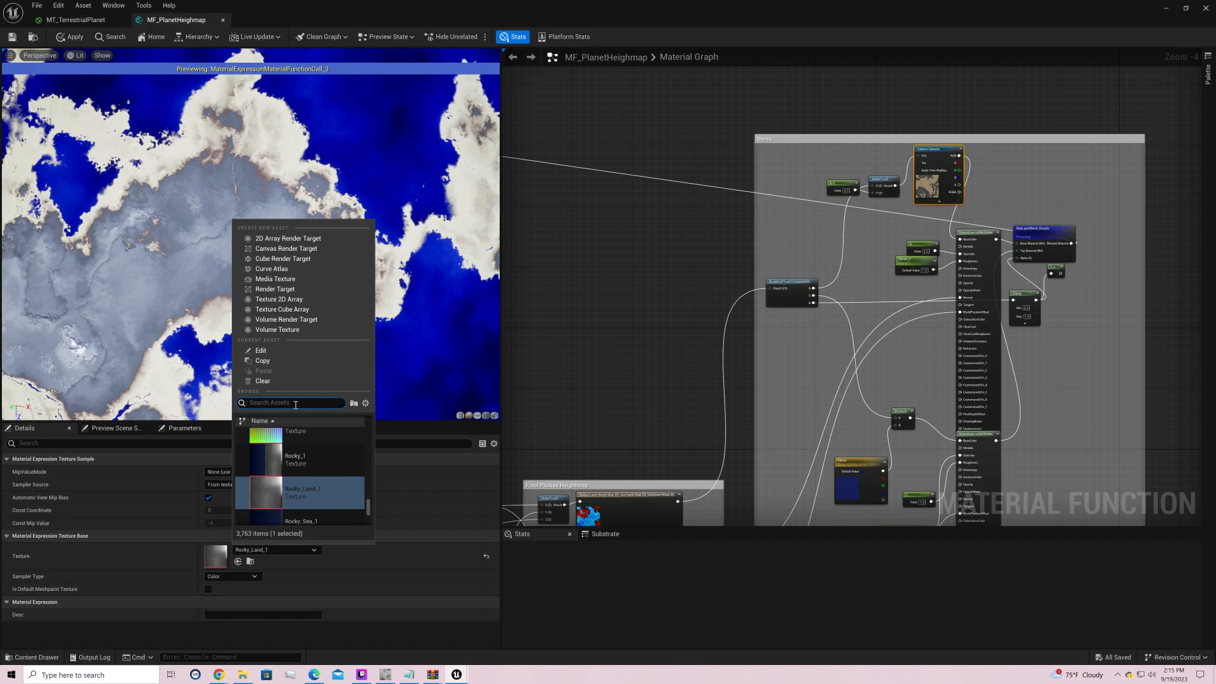
{"action": "type", "text": "land"}
{"action": "scroll", "coordinate": [298, 469], "scroll_direction": "down", "scroll_amount": 4}
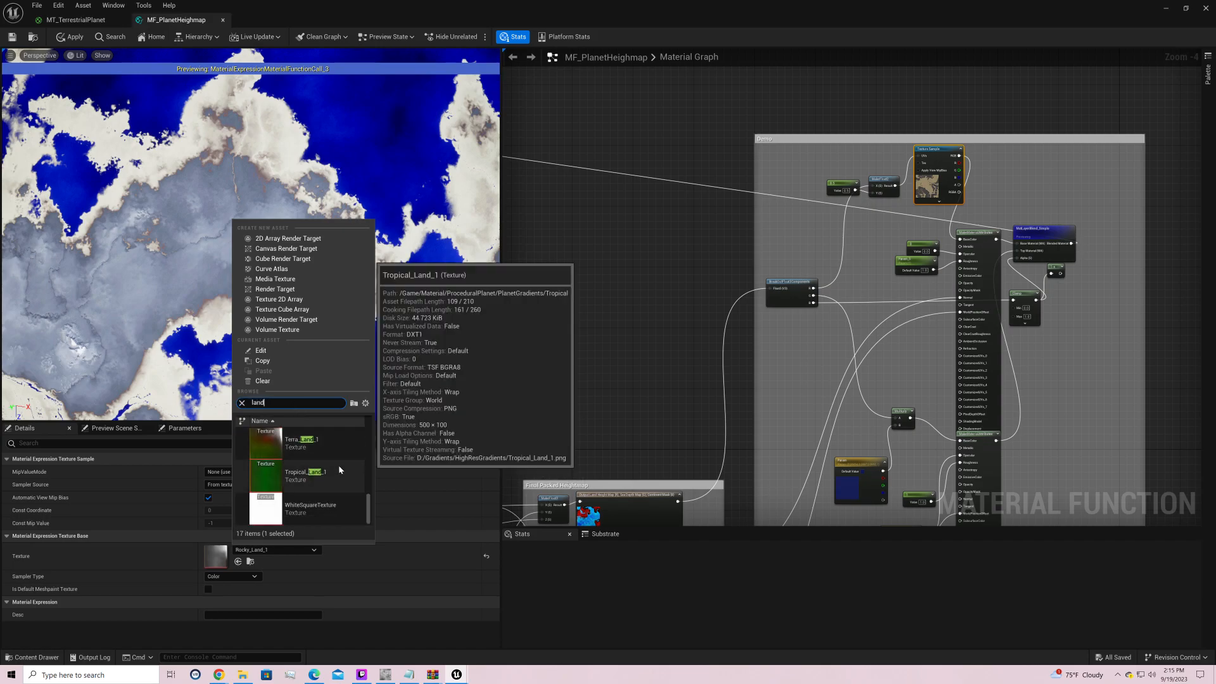
{"action": "left_click", "coordinate": [339, 469]}
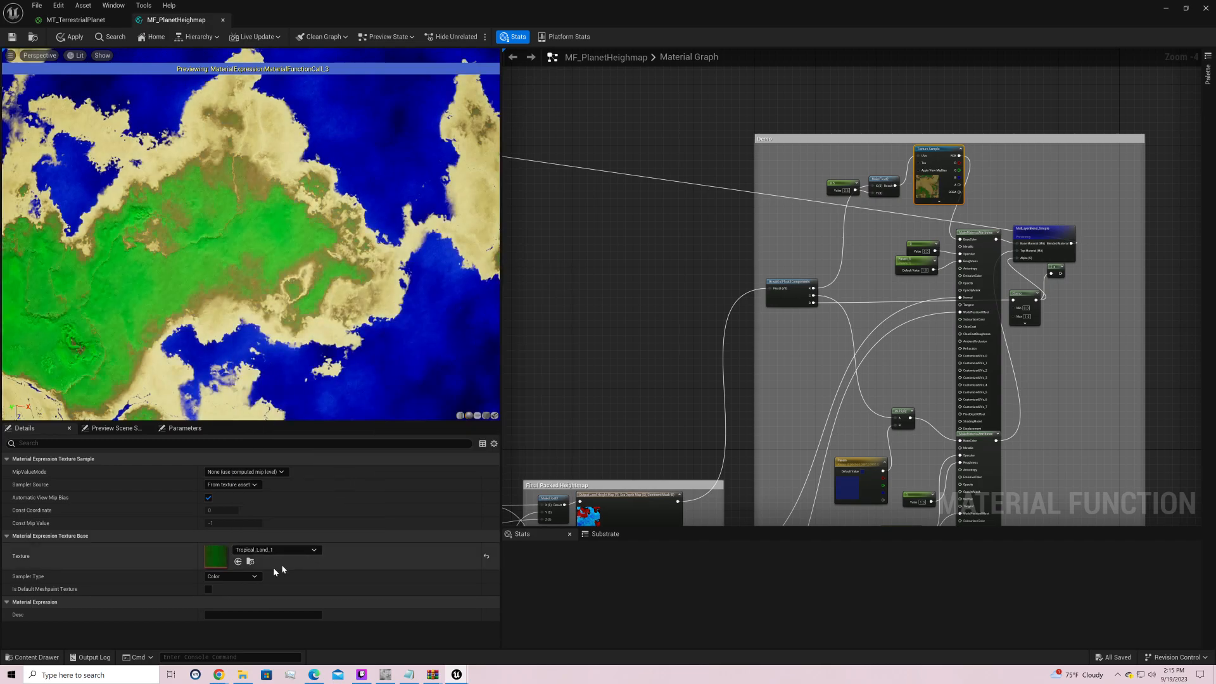
{"action": "left_click", "coordinate": [285, 549]}
{"action": "left_click", "coordinate": [303, 491]}
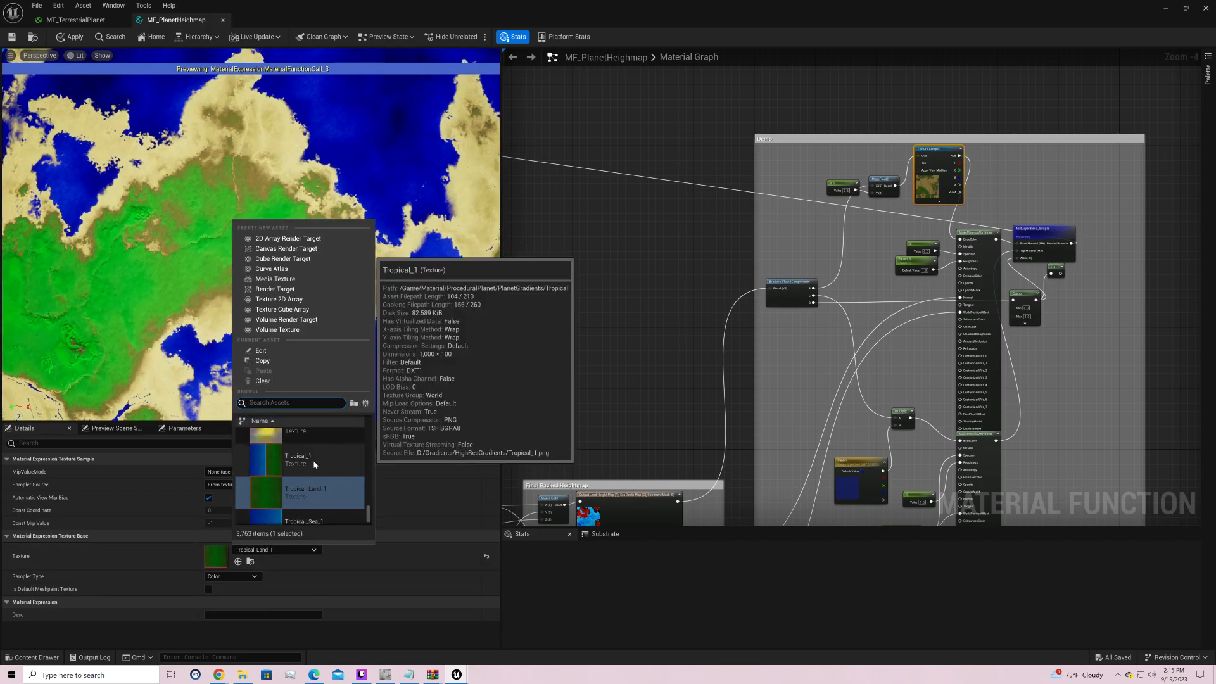
{"action": "left_click", "coordinate": [313, 458]}
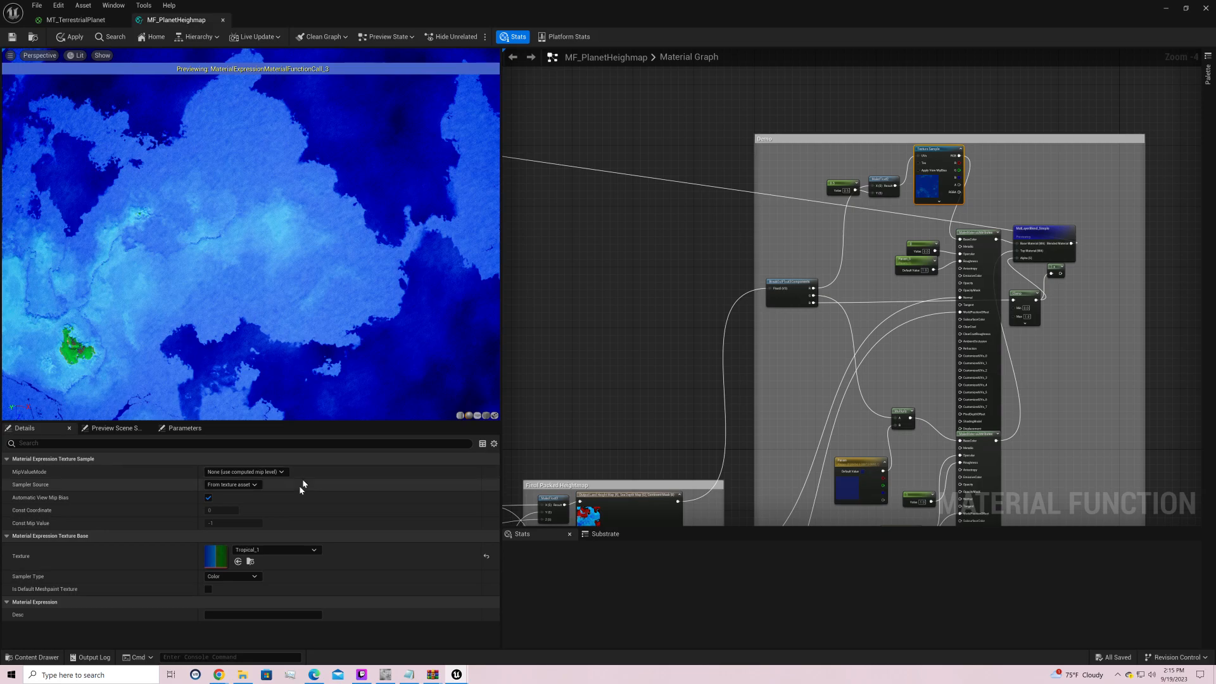
Step: Assign the Terra_Land_1 texture to the land colour Texture Sample again
{"action": "left_click", "coordinate": [299, 550]}
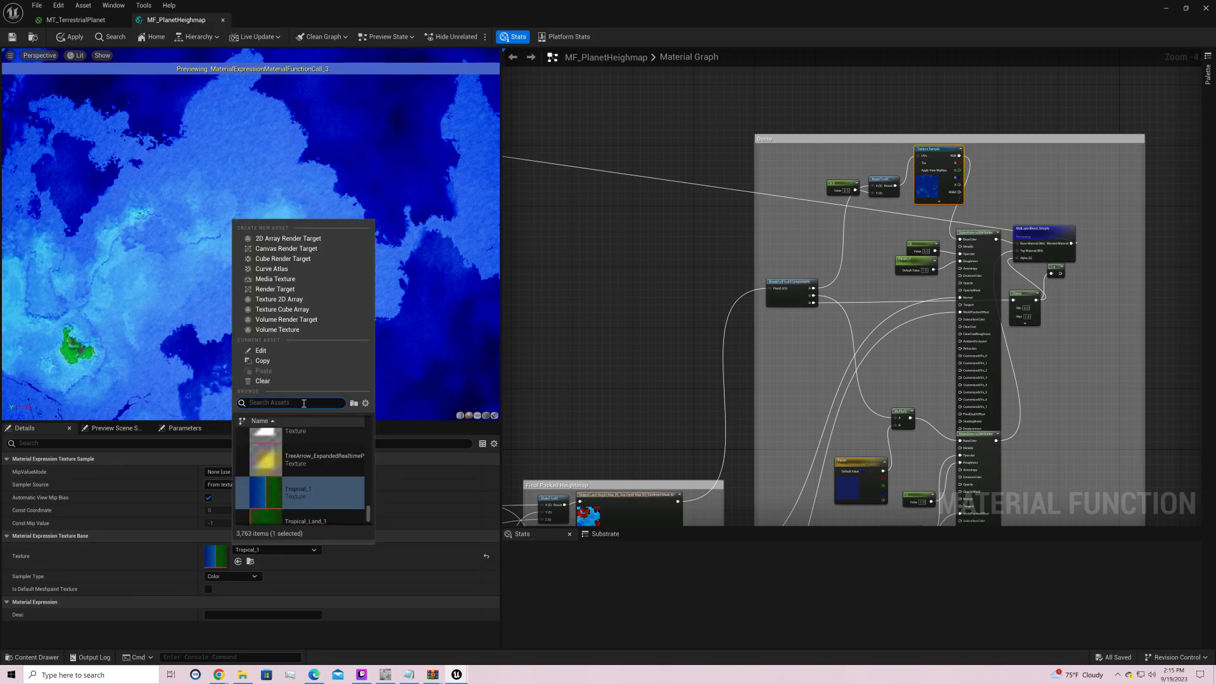
{"action": "type", "text": "land"}
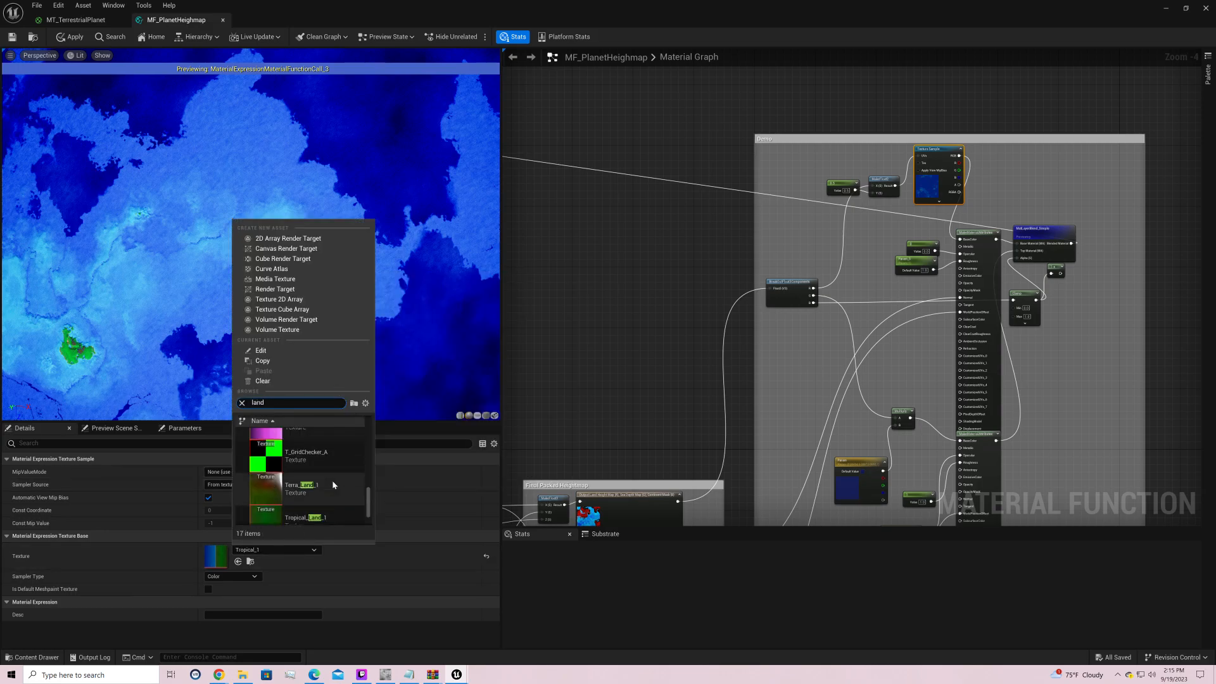
{"action": "left_click", "coordinate": [332, 480]}
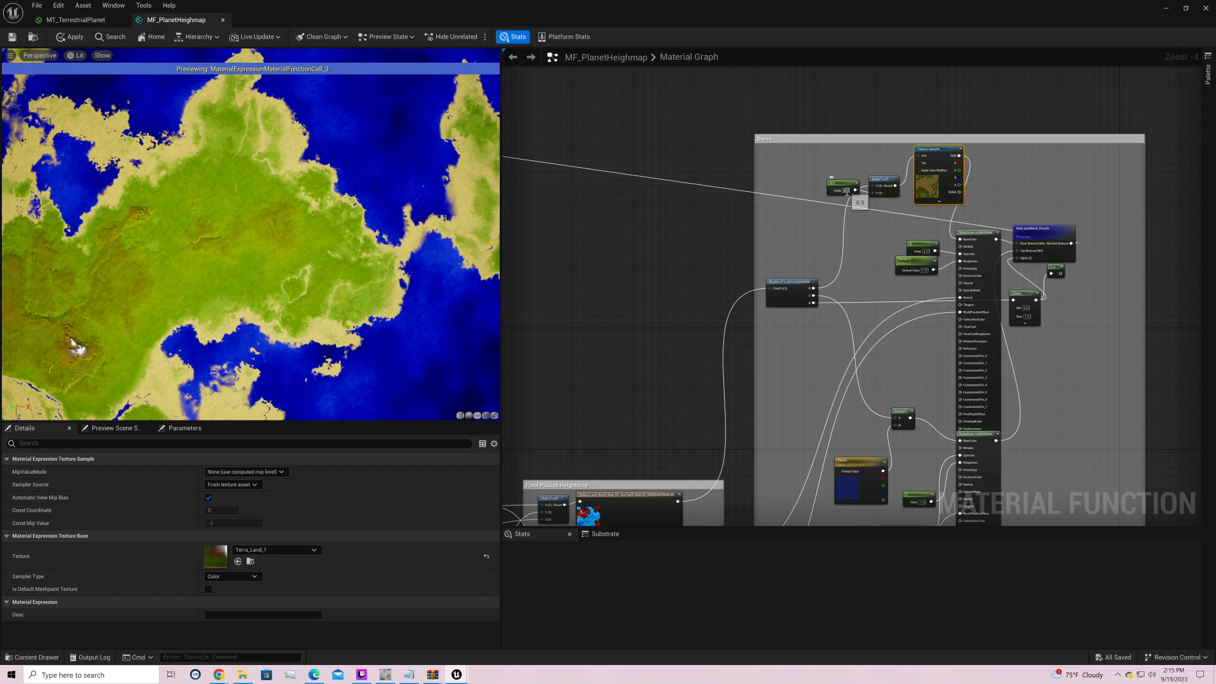
Step: Try 0.3 for the constant feeding the land colour texture's coordinates, and settle on 0.2
{"action": "left_click", "coordinate": [847, 192]}
{"action": "type", "text": "0.3"}
{"action": "key", "text": "Return"}
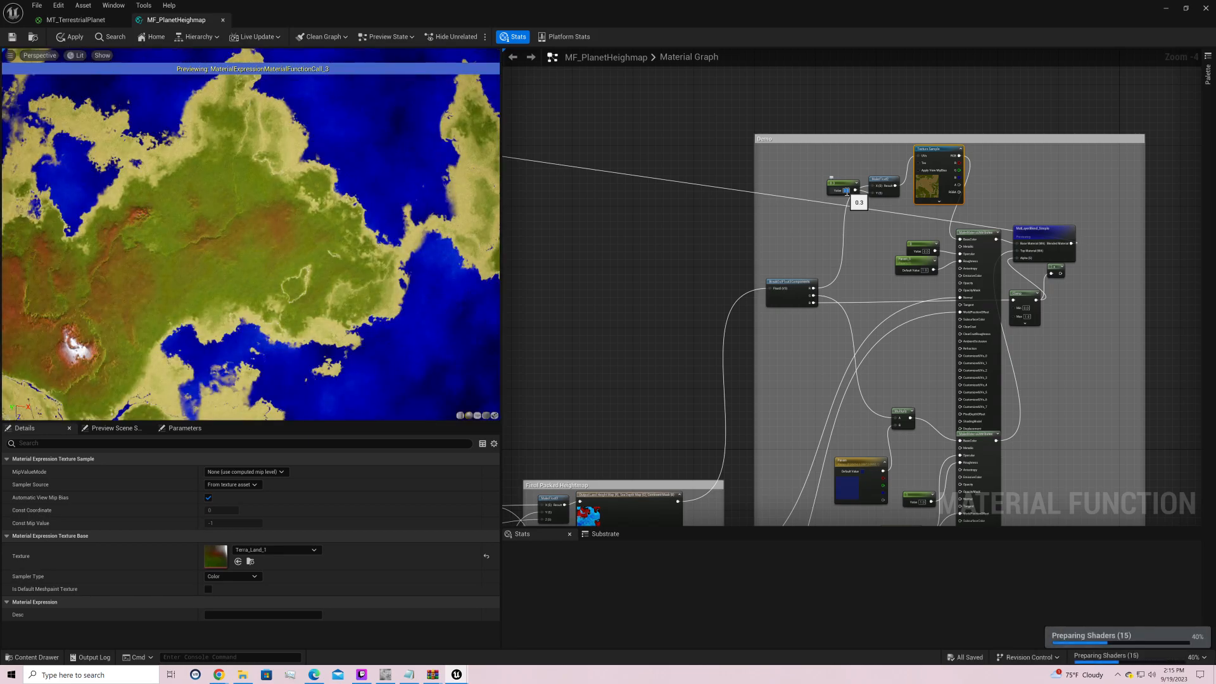
{"action": "type", "text": "0.2"}
{"action": "key", "text": "Return"}
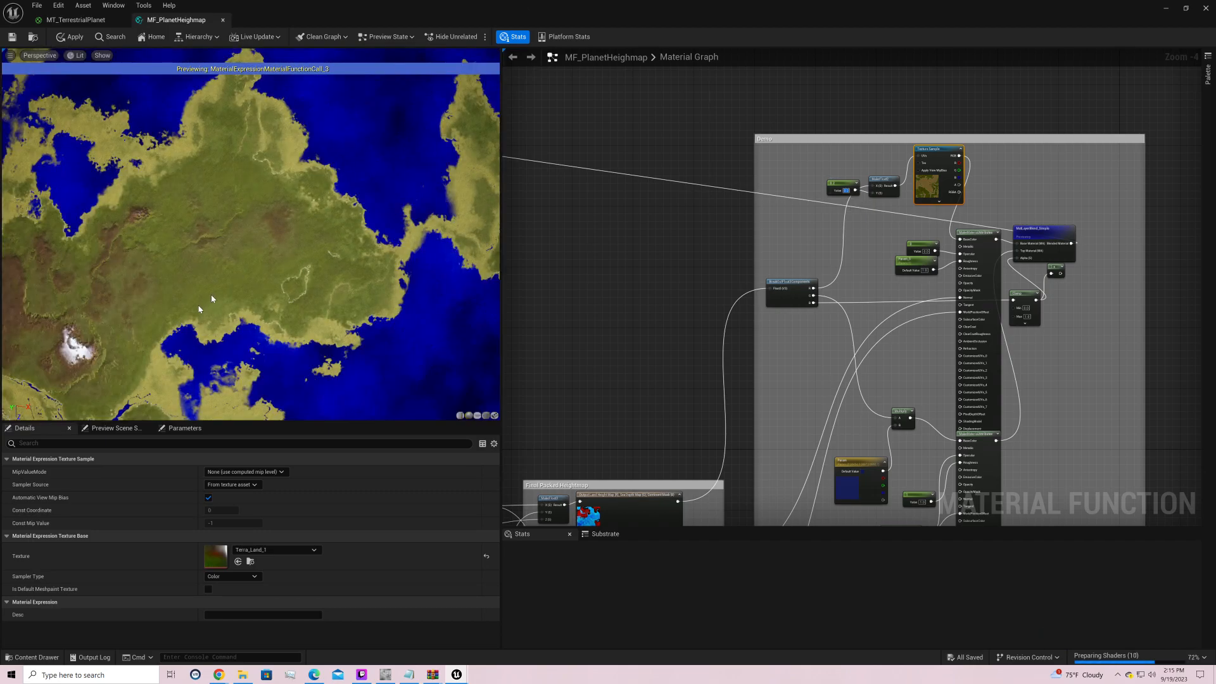
Step: Inspect the coastlines, lowlands and mountain peaks around the planet with the adjusted land colours
{"action": "scroll", "coordinate": [210, 301], "scroll_direction": "down", "scroll_amount": 5}
{"action": "left_click_drag", "start_coordinate": [210, 301], "coordinate": [60, 317]}
{"action": "right_click_drag", "start_coordinate": [60, 316], "coordinate": [60, 171]}
{"action": "left_click_drag", "start_coordinate": [268, 276], "coordinate": [231, 259]}
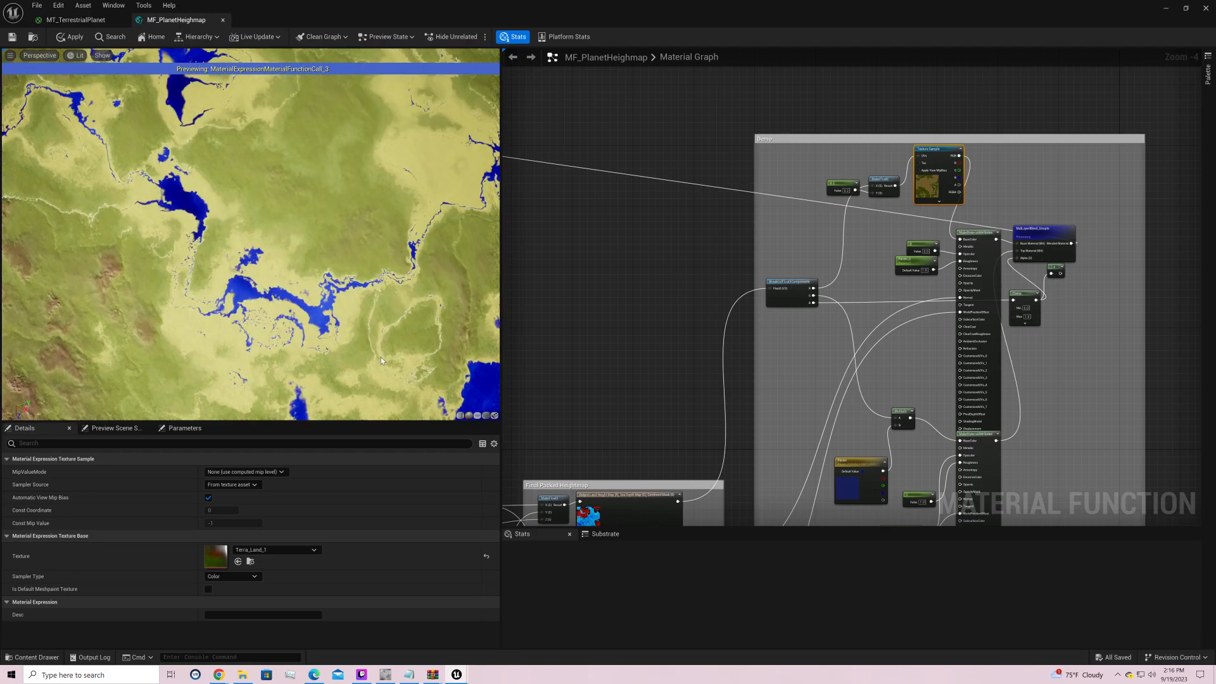
{"action": "left_click_drag", "start_coordinate": [381, 361], "coordinate": [431, 386]}
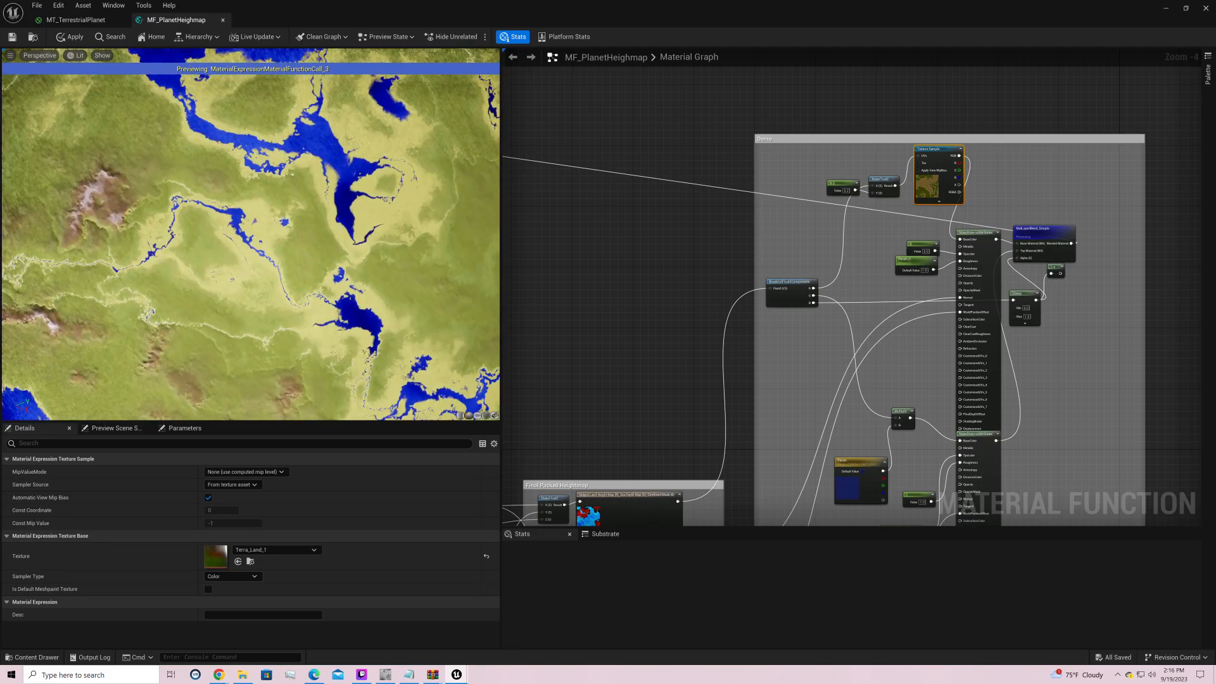
{"action": "left_click_drag", "start_coordinate": [344, 337], "coordinate": [380, 355]}
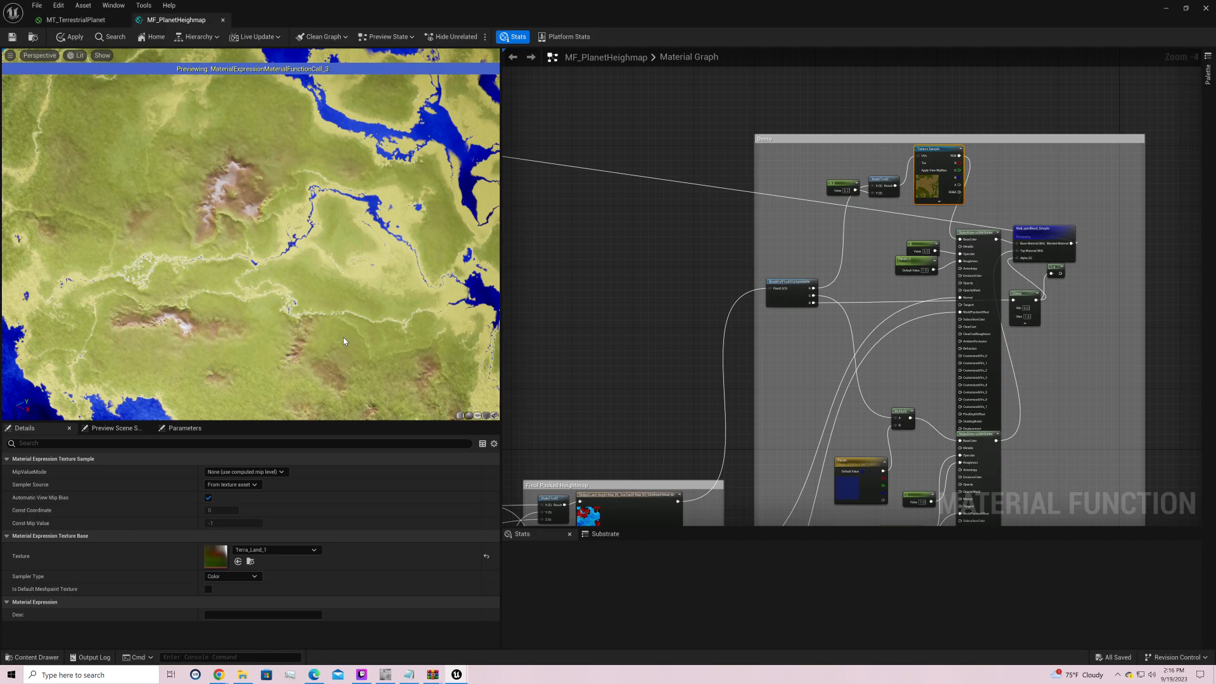
Step: Try 0 for the Variance Distortion Strength in the Variance Controls, and set it back to 1
{"action": "right_click_drag", "start_coordinate": [697, 375], "coordinate": [1013, 285]}
{"action": "right_click_drag", "start_coordinate": [697, 316], "coordinate": [1077, 266]}
{"action": "right_click_drag", "start_coordinate": [661, 241], "coordinate": [900, 89]}
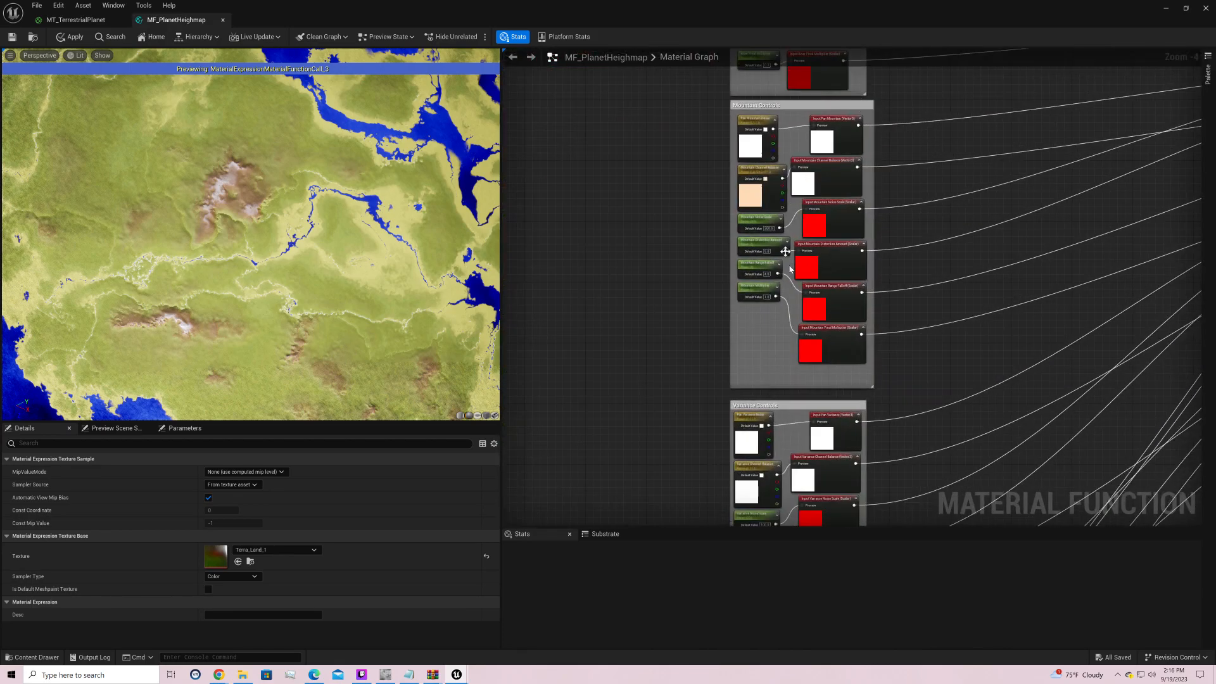
{"action": "scroll", "coordinate": [802, 361], "scroll_direction": "up", "scroll_amount": 3}
{"action": "right_click_drag", "start_coordinate": [802, 361], "coordinate": [767, 102]}
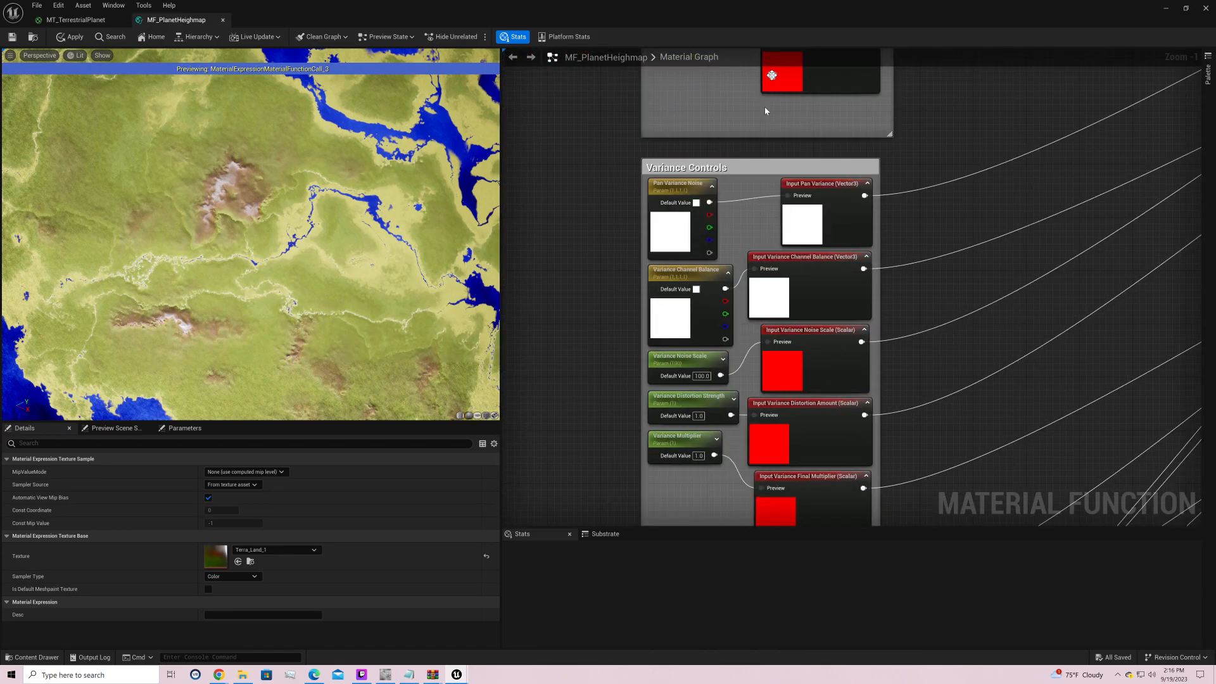
{"action": "left_click", "coordinate": [701, 419]}
{"action": "type", "text": "0"}
{"action": "key", "text": "Return"}
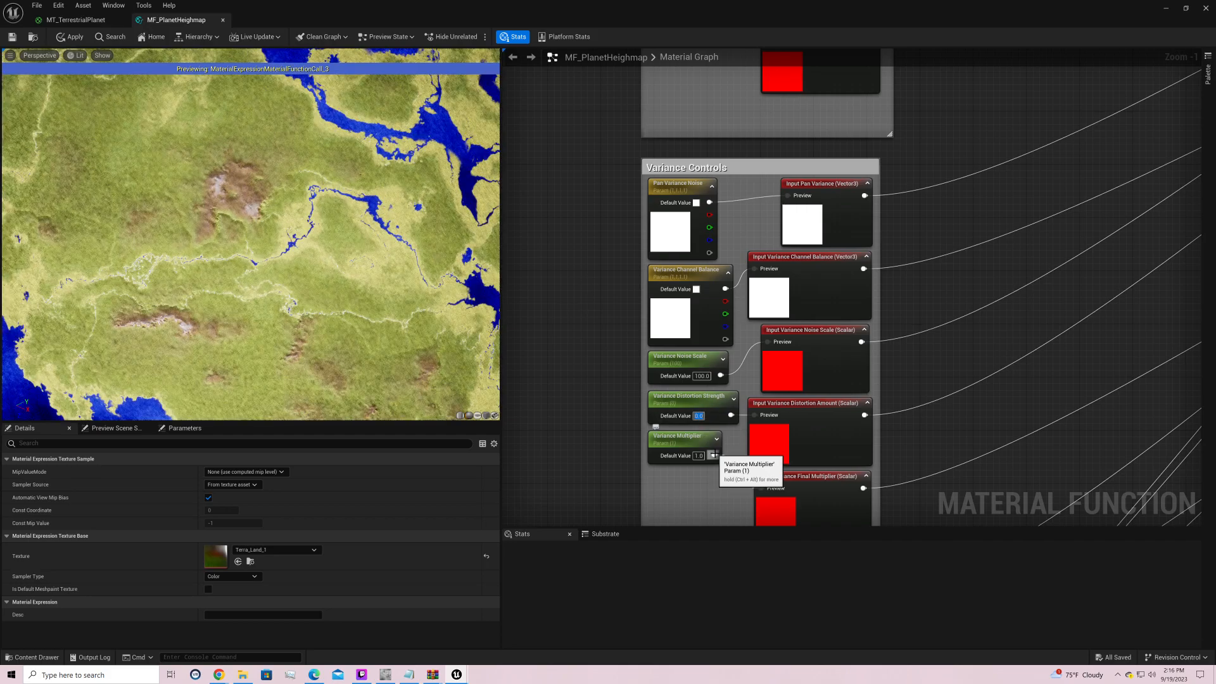
{"action": "type", "text": "1"}
{"action": "key", "text": "Return"}
Step: Set the Variance Noise Scale to 500
{"action": "left_click", "coordinate": [703, 376]}
{"action": "type", "text": "500"}
{"action": "key", "text": "Return"}
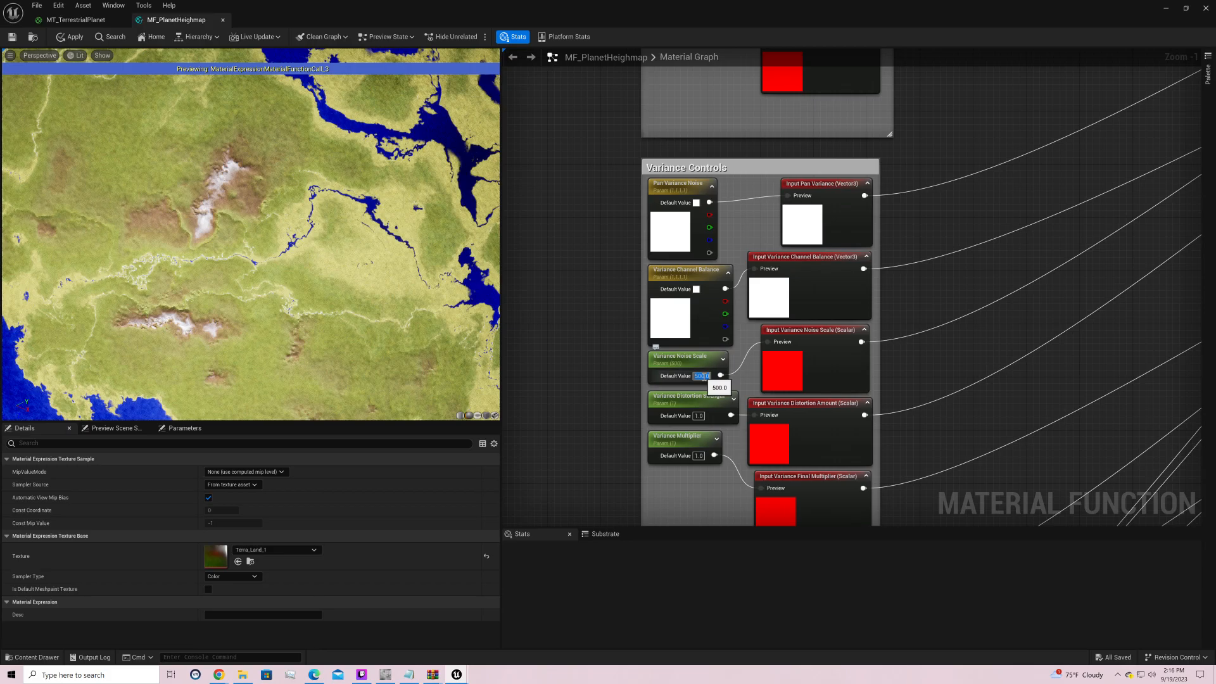
Step: Try 0 for the Variance Multiplier to compare the mountains, and set it back to 1
{"action": "left_click", "coordinate": [699, 456]}
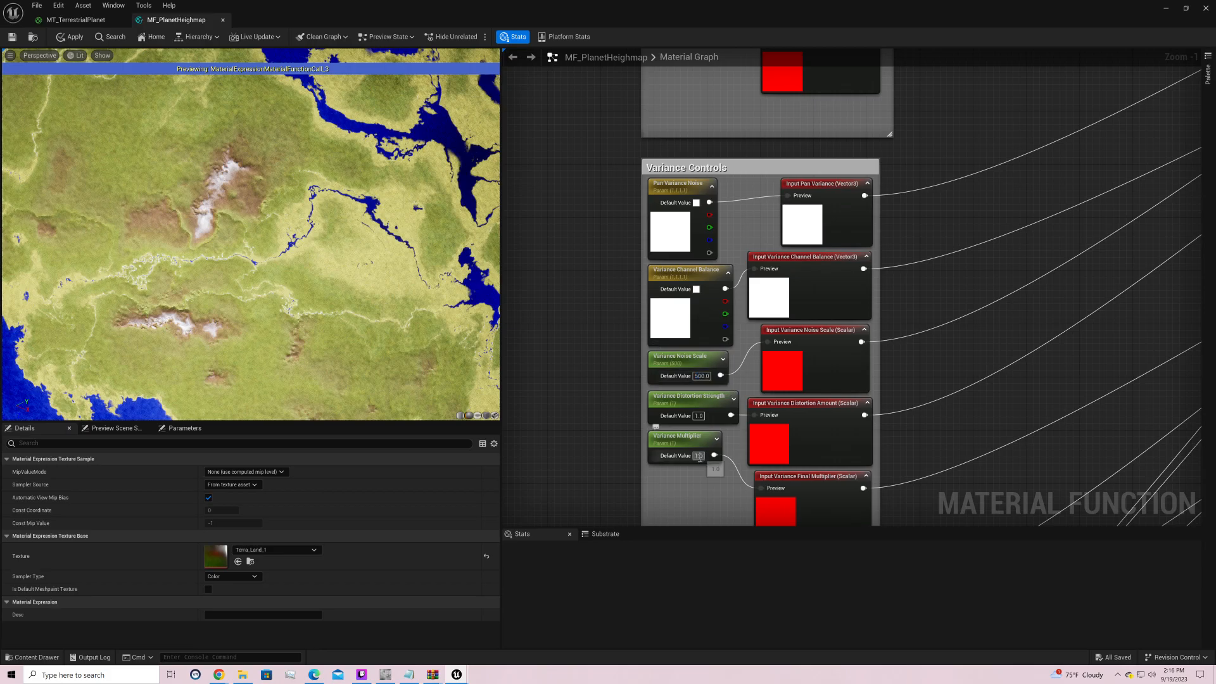
{"action": "type", "text": "0"}
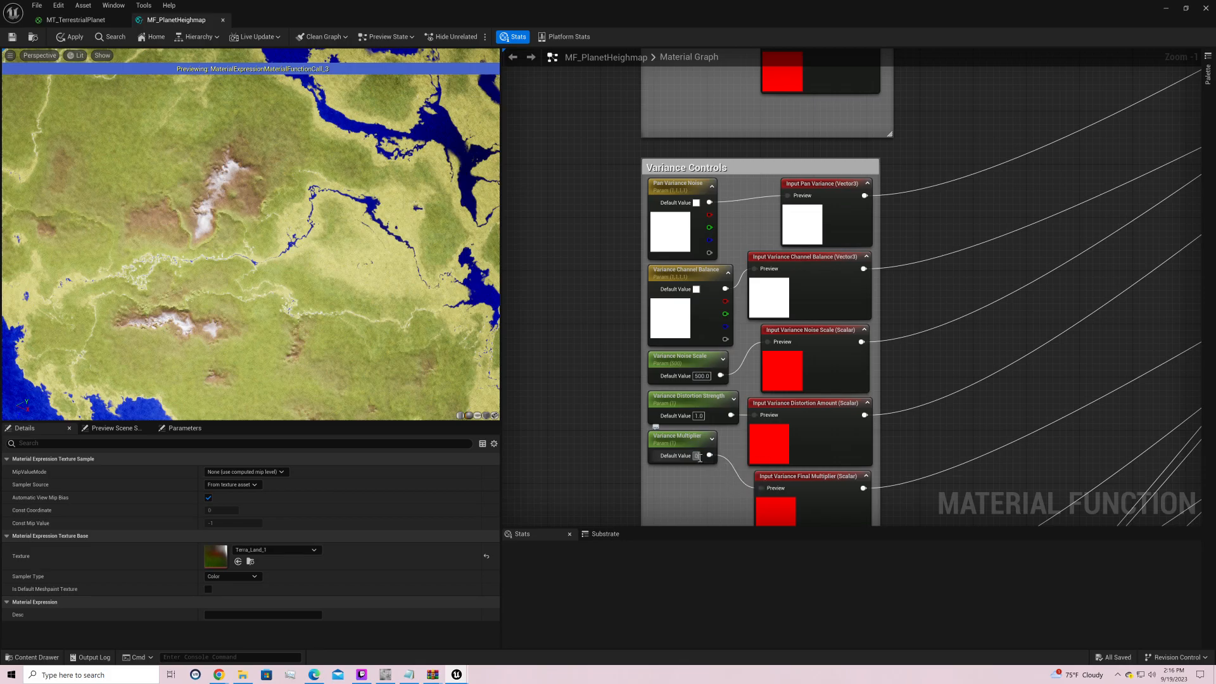
{"action": "key", "text": "Return"}
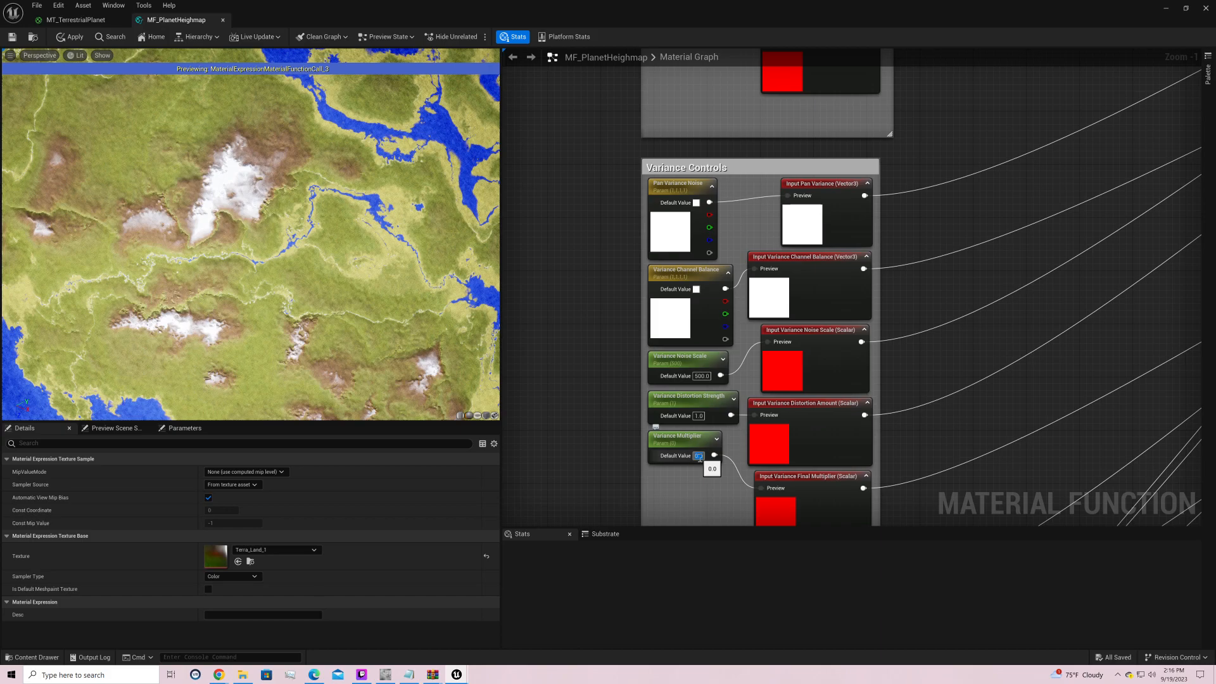
{"action": "type", "text": "1"}
{"action": "key", "text": "Return"}
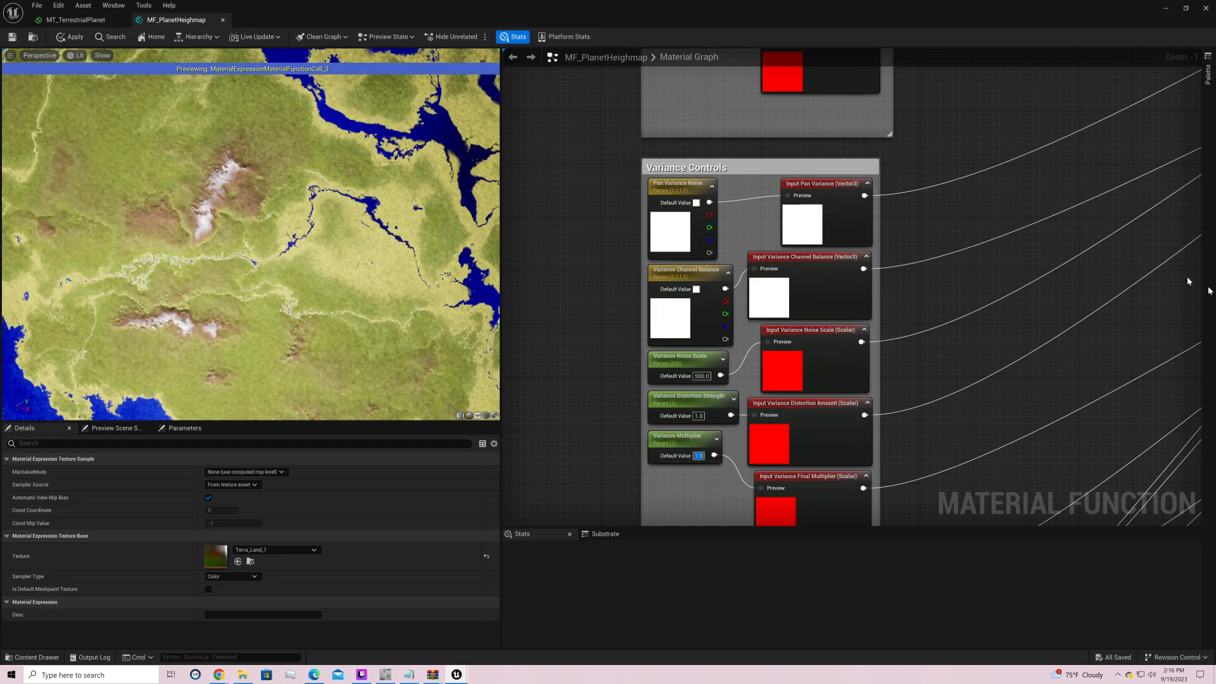
Step: Examine the continents, coastlines and mountains around the whole planet preview
{"action": "right_click", "coordinate": [1135, 280]}
{"action": "right_click_drag", "start_coordinate": [1005, 391], "coordinate": [383, 517]}
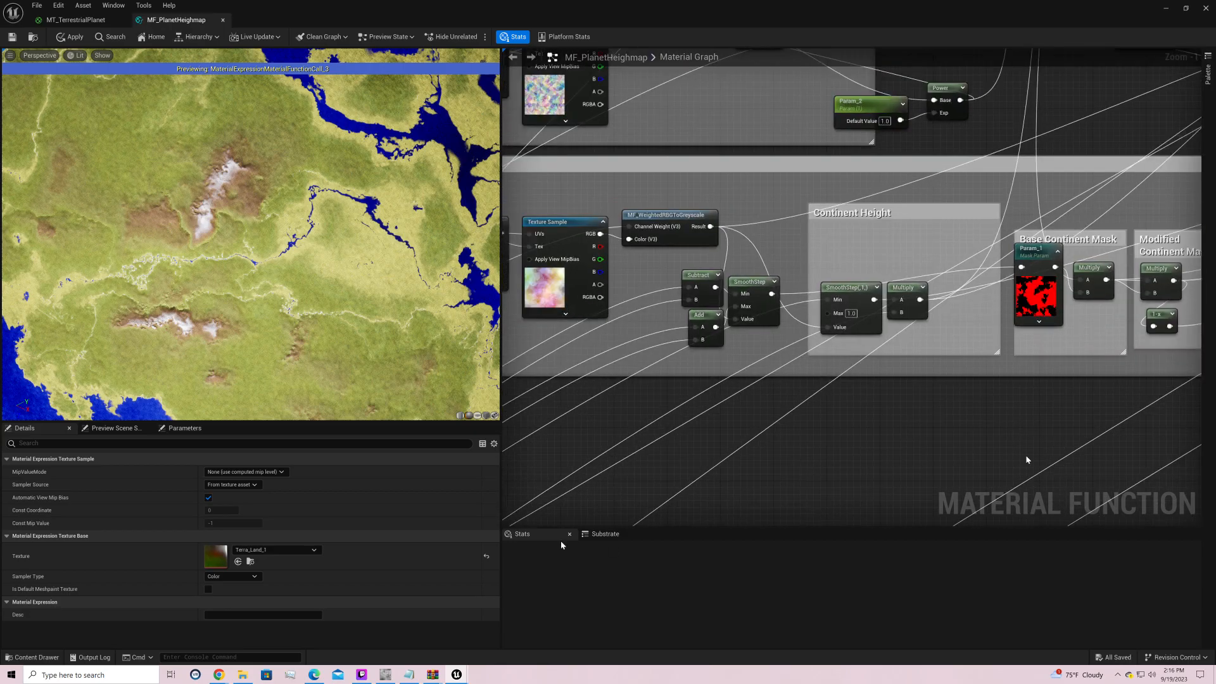
{"action": "right_click_drag", "start_coordinate": [1127, 125], "coordinate": [472, 552]}
{"action": "right_click_drag", "start_coordinate": [891, 446], "coordinate": [510, 344]}
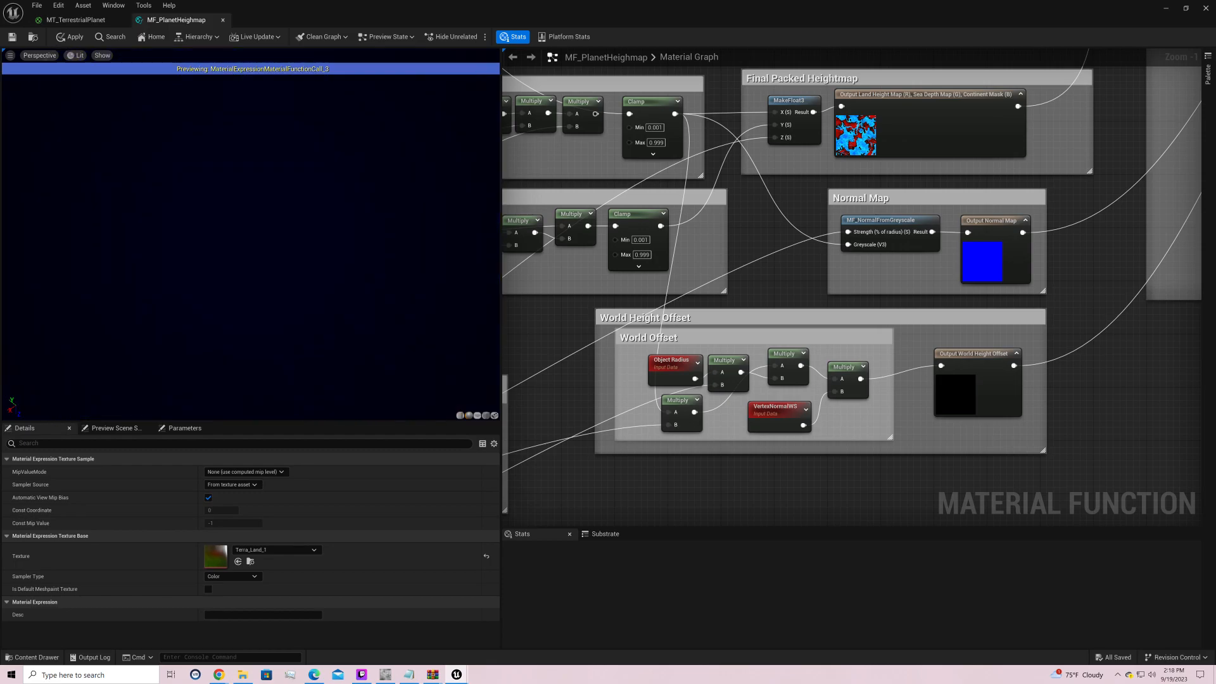
{"action": "left_click_drag", "start_coordinate": [127, 247], "coordinate": [177, 214]}
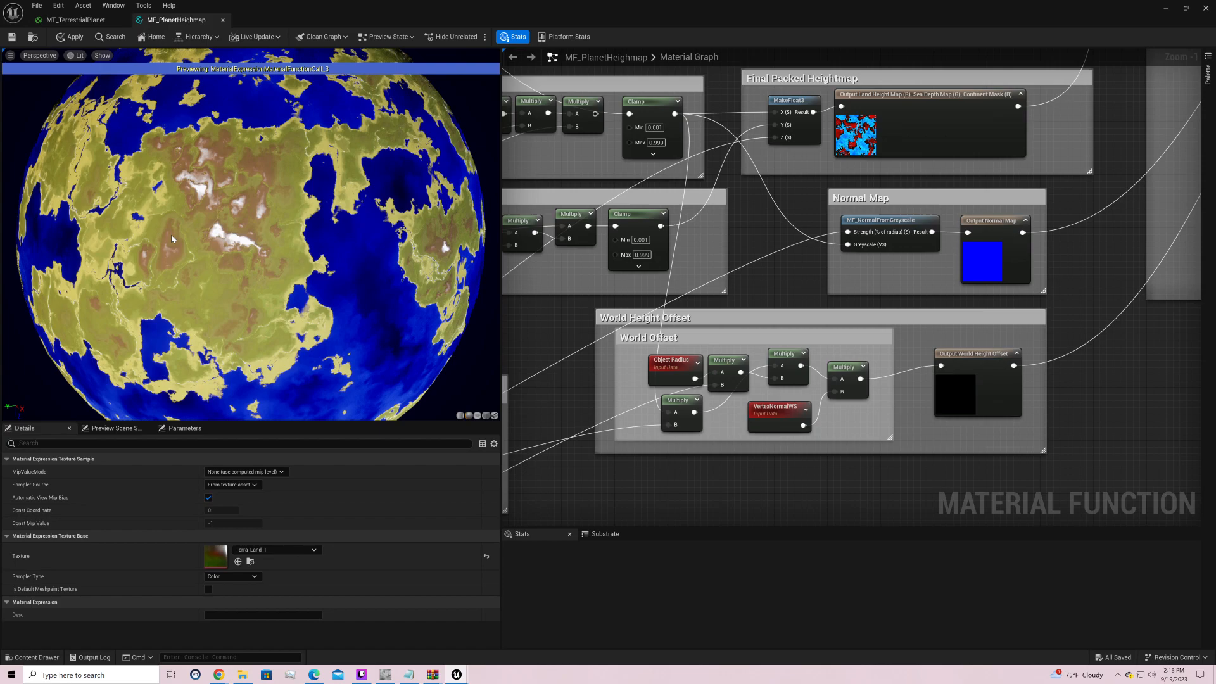
{"action": "left_click_drag", "start_coordinate": [177, 214], "coordinate": [339, 291]}
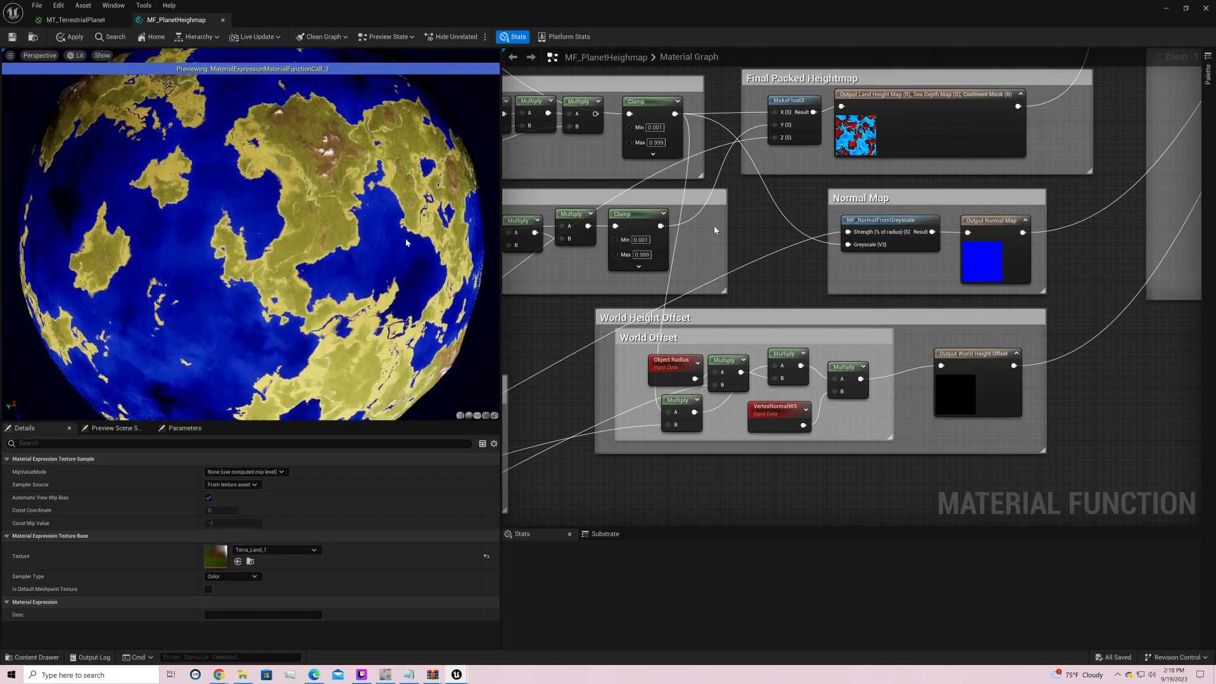
Step: Try 0.3, 0 and 0.1 for the parameter feeding the upper SmoothStep's Min, and return it to 0.2
{"action": "right_click_drag", "start_coordinate": [733, 202], "coordinate": [1201, 498]}
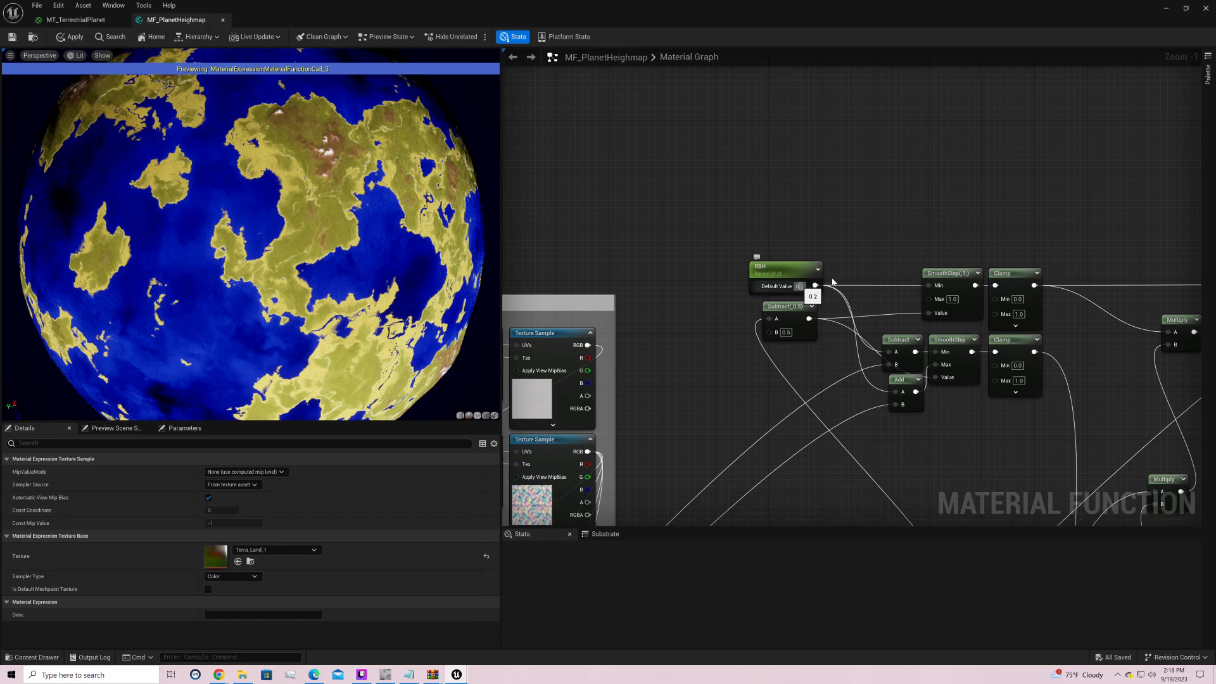
{"action": "type", "text": "0.3"}
{"action": "key", "text": "Return"}
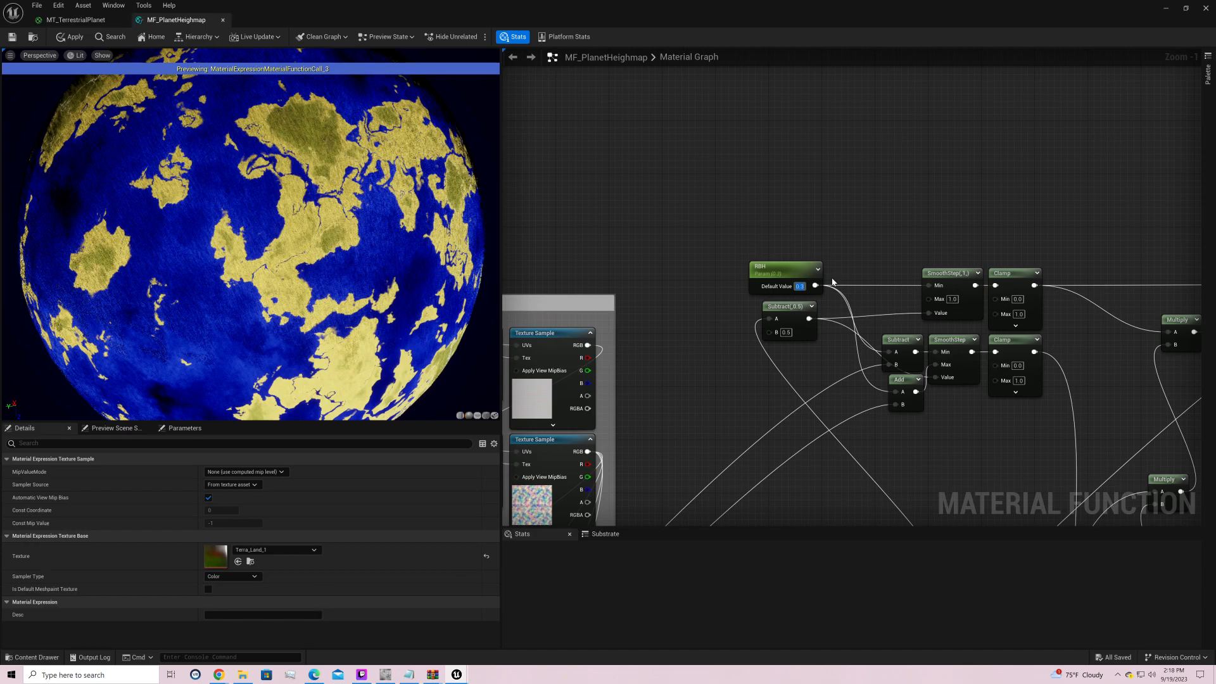
{"action": "type", "text": "0"}
{"action": "key", "text": "Return"}
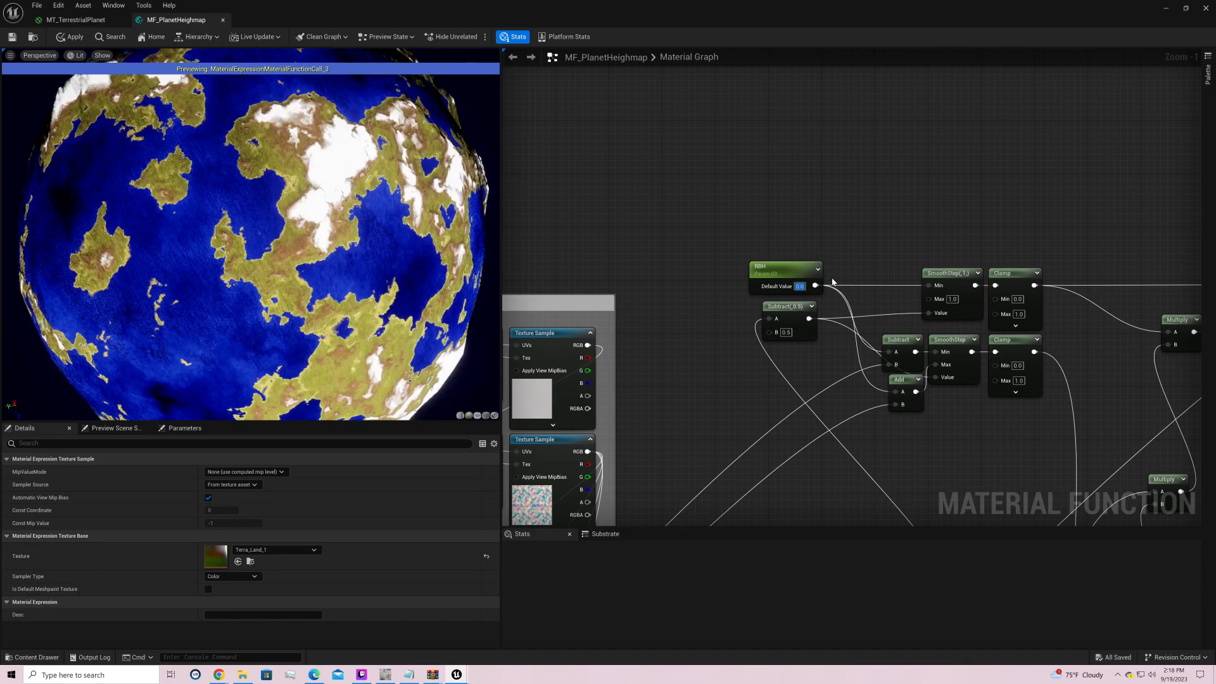
{"action": "type", "text": ".1"}
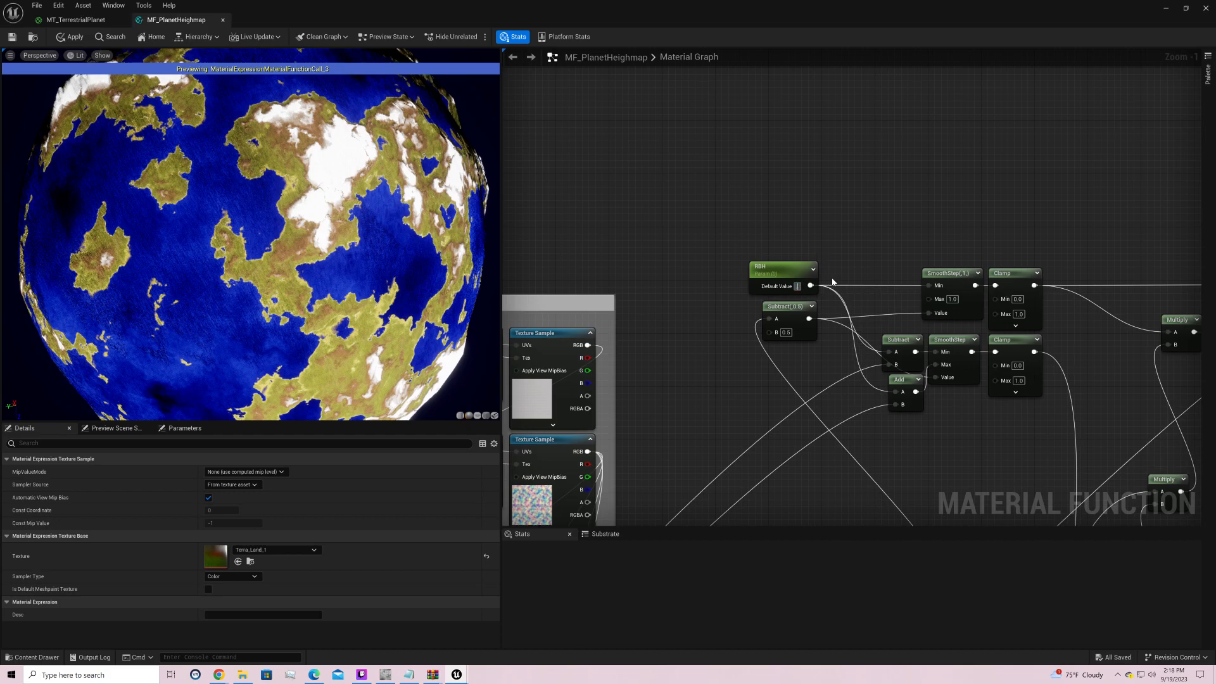
{"action": "key", "text": "Return"}
{"action": "type", "text": ".2"}
{"action": "key", "text": "Return"}
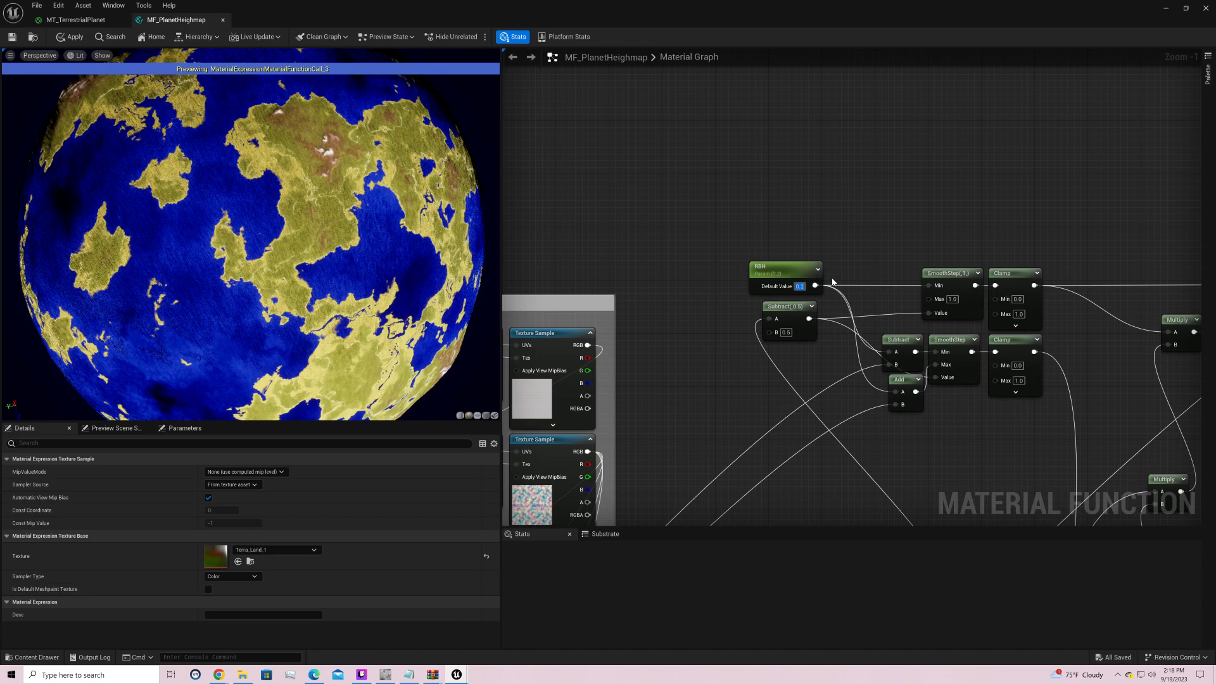
Step: Try 0.3 for the Max value of the upper SmoothStep node
{"action": "right_click_drag", "start_coordinate": [833, 281], "coordinate": [745, 206]}
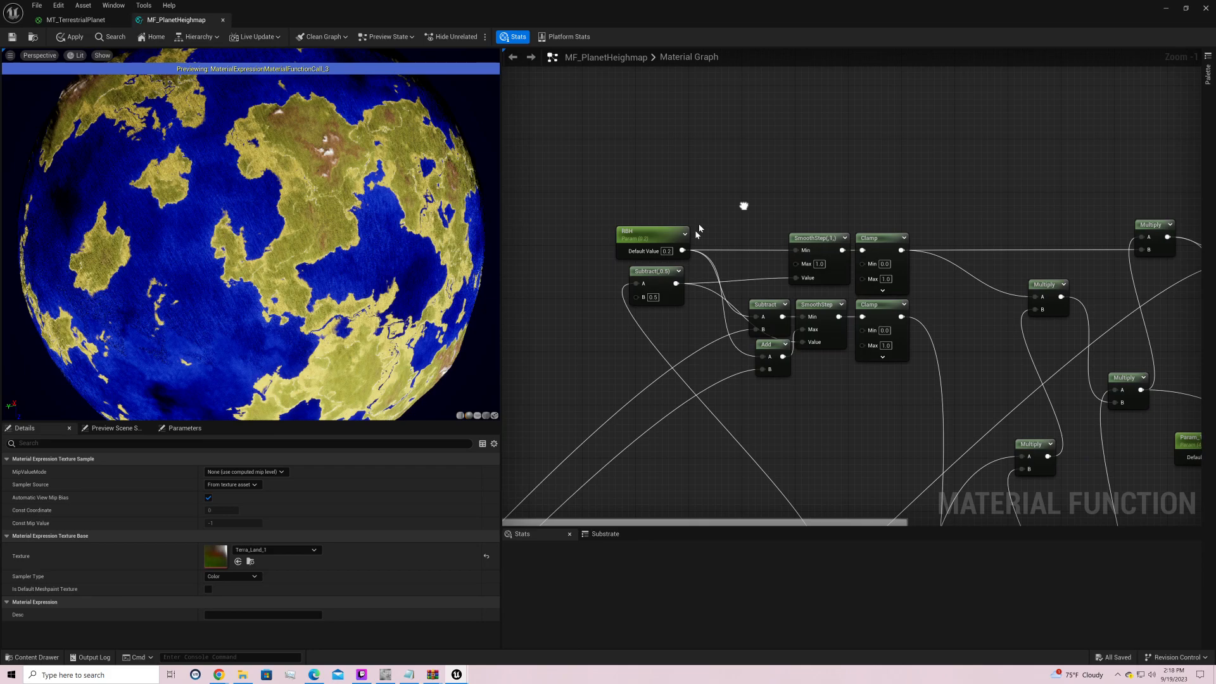
{"action": "right_click_drag", "start_coordinate": [744, 206], "coordinate": [731, 208]}
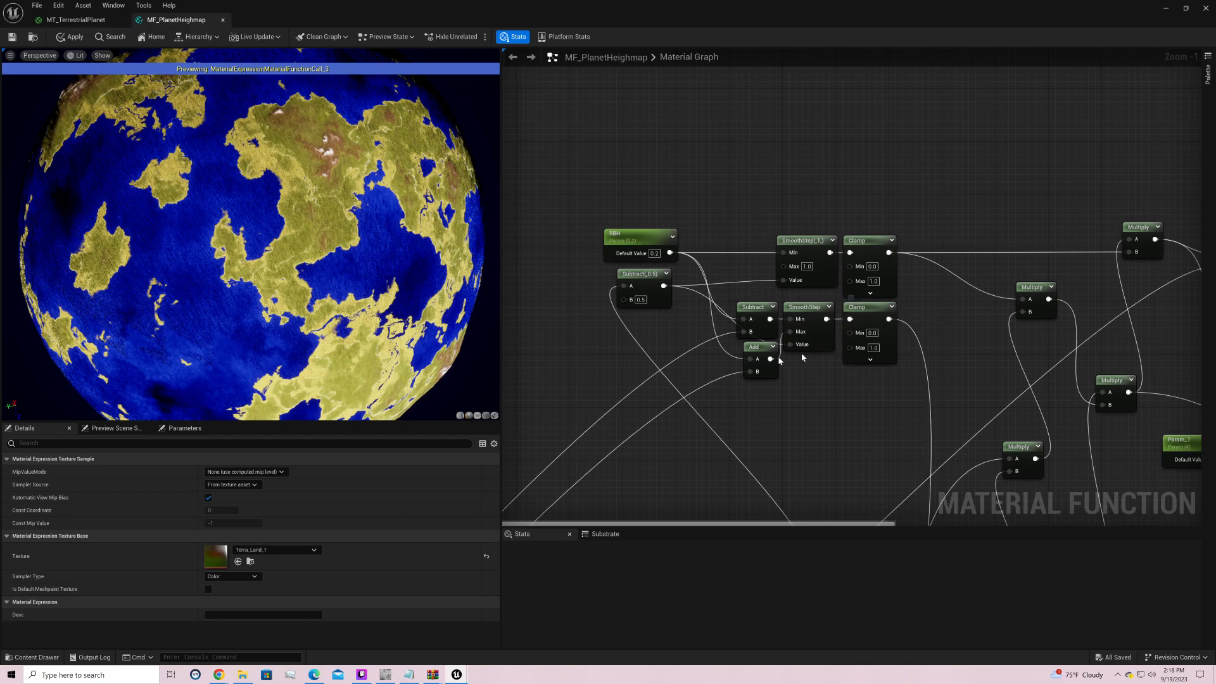
{"action": "left_click_drag", "start_coordinate": [767, 352], "coordinate": [763, 354]}
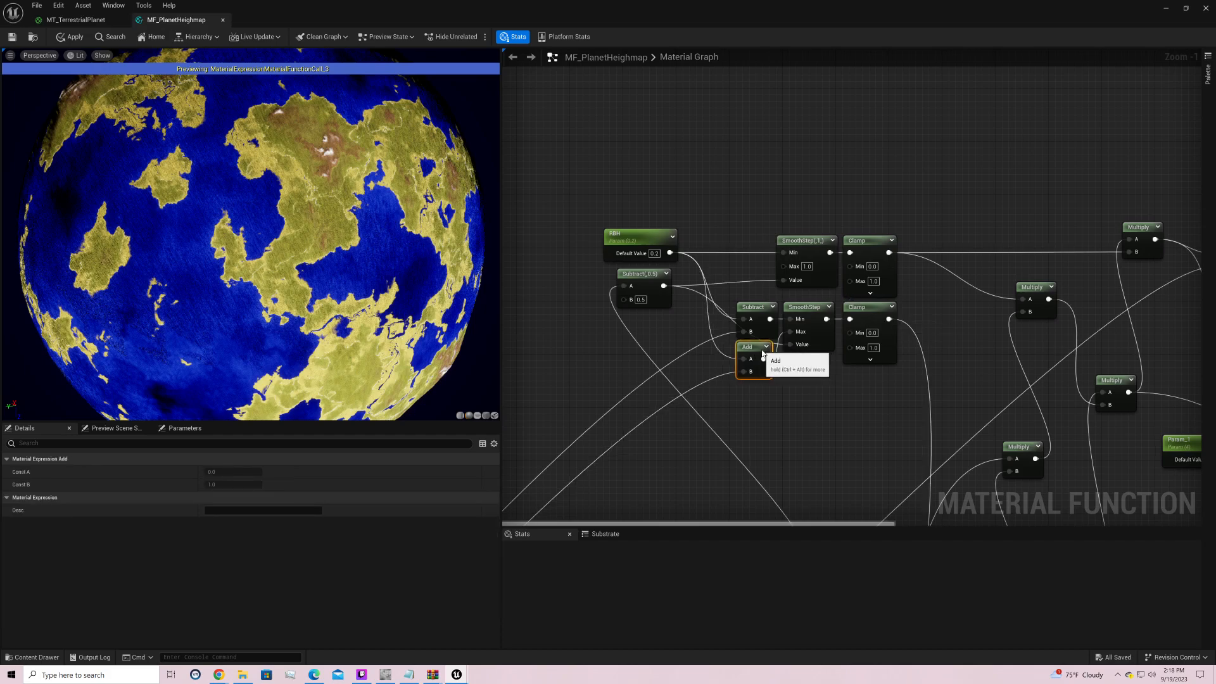
{"action": "left_click", "coordinate": [808, 267]}
{"action": "type", "text": ".3"}
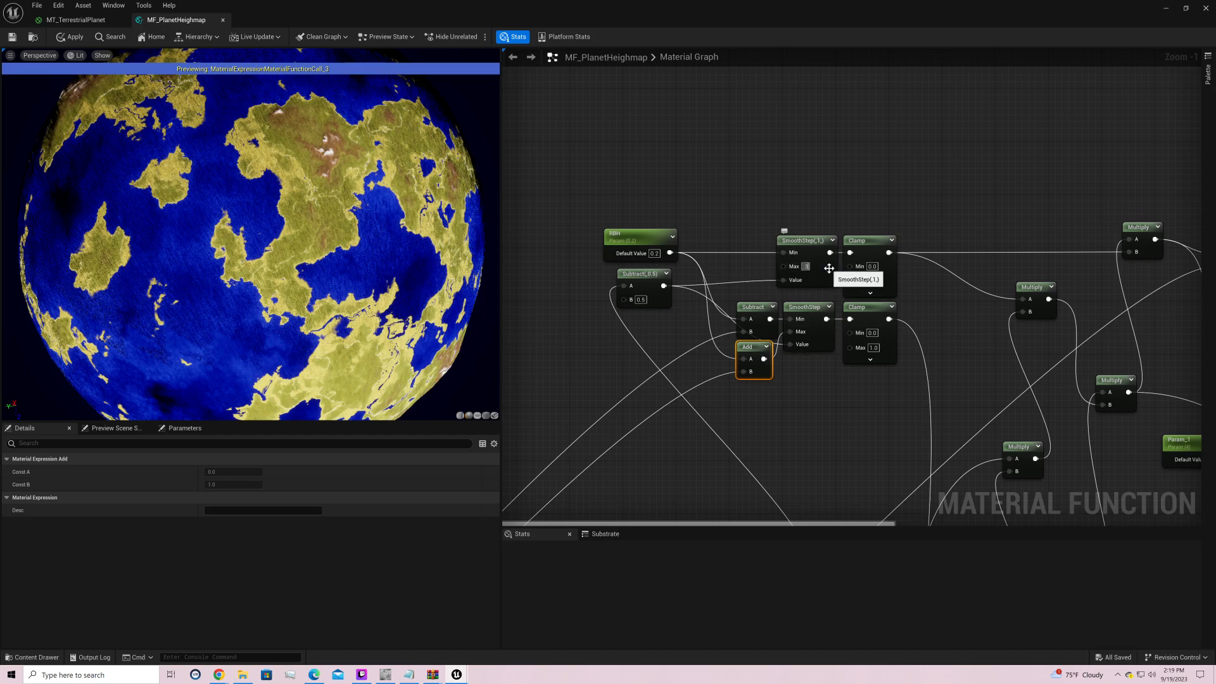
{"action": "key", "text": "Return"}
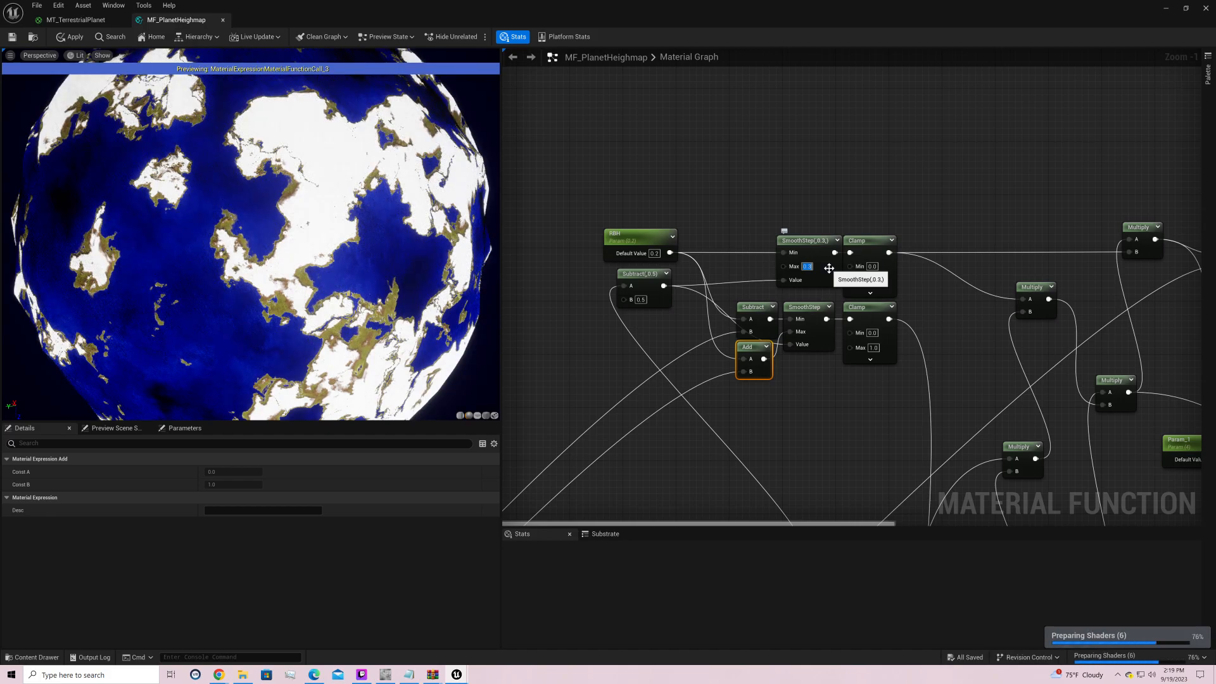
Step: Set the default value of Param_1, which feeds the Multiply node, to 1
{"action": "right_click_drag", "start_coordinate": [972, 315], "coordinate": [591, 254]}
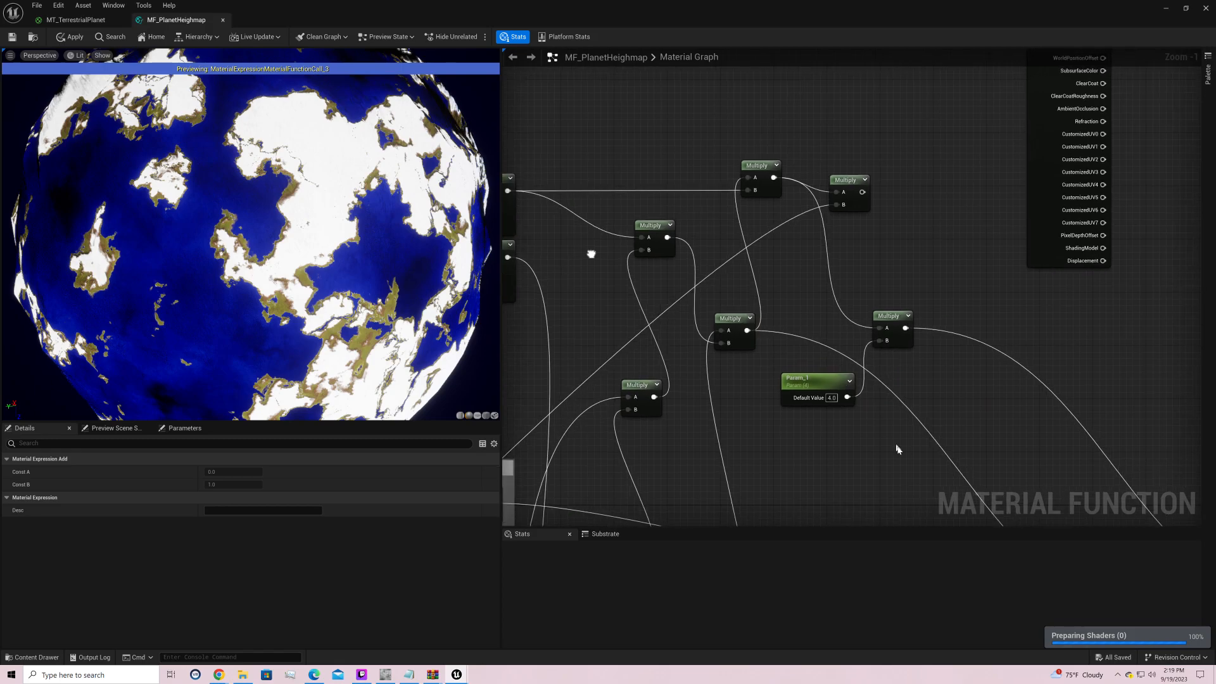
{"action": "left_click", "coordinate": [832, 398]}
{"action": "type", "text": "1"}
{"action": "key", "text": "Return"}
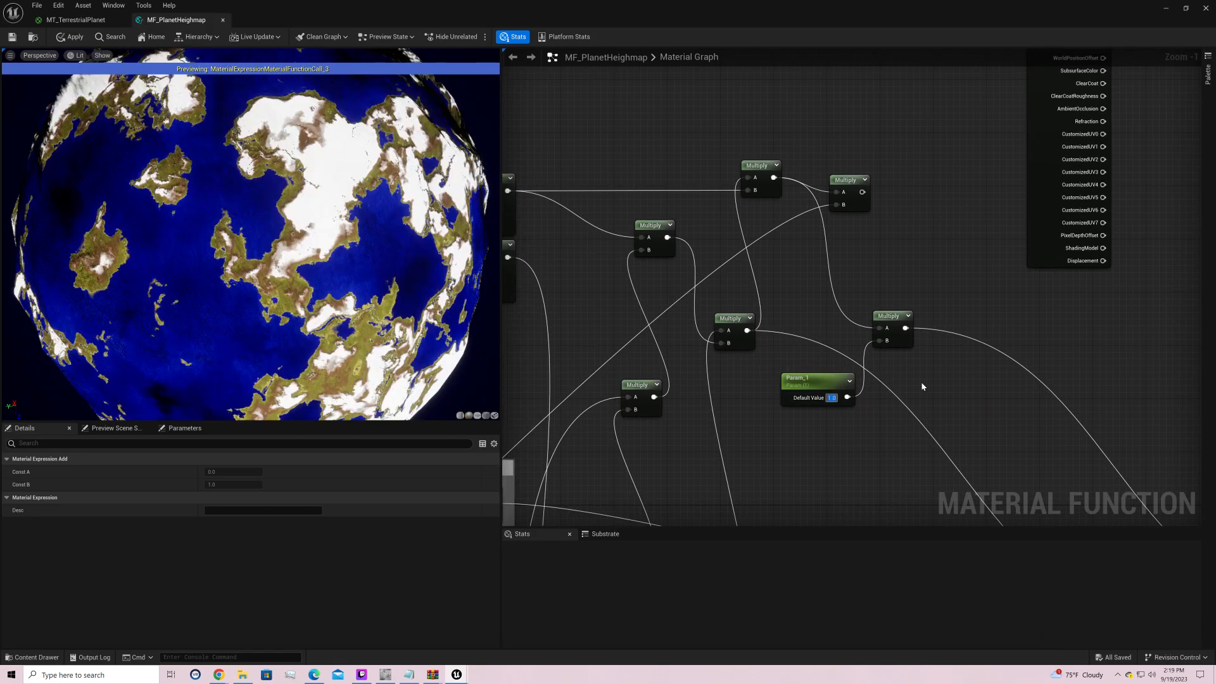
Step: Try 0.5 for the upper SmoothStep's Max and inspect the mountains and snow caps on the planet
{"action": "right_click_drag", "start_coordinate": [560, 256], "coordinate": [794, 270]}
{"action": "left_click", "coordinate": [661, 217]}
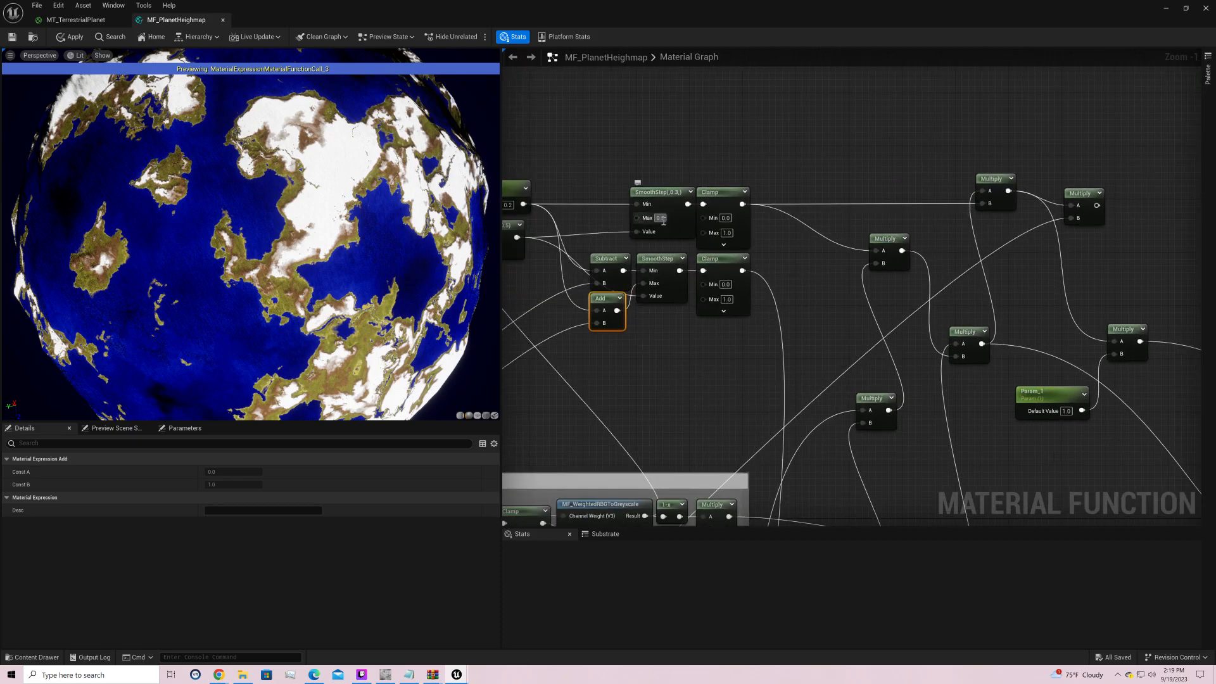
{"action": "type", "text": "0.5"}
{"action": "key", "text": "Return"}
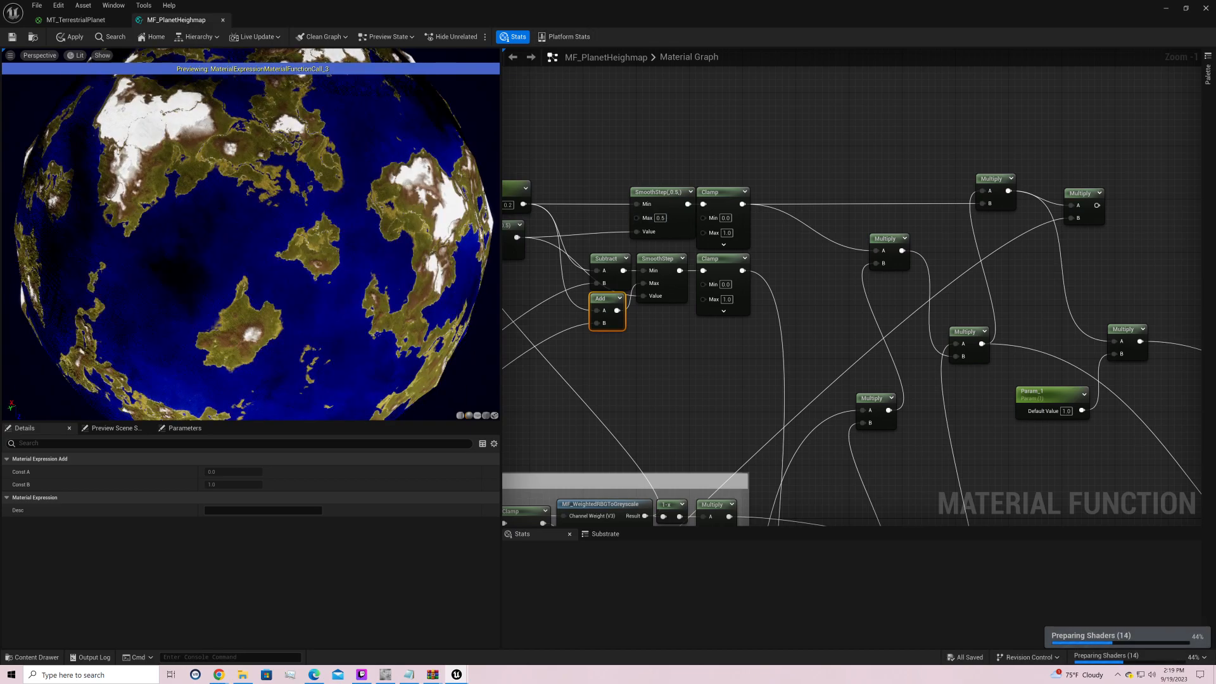
{"action": "left_click_drag", "start_coordinate": [330, 183], "coordinate": [438, 183]}
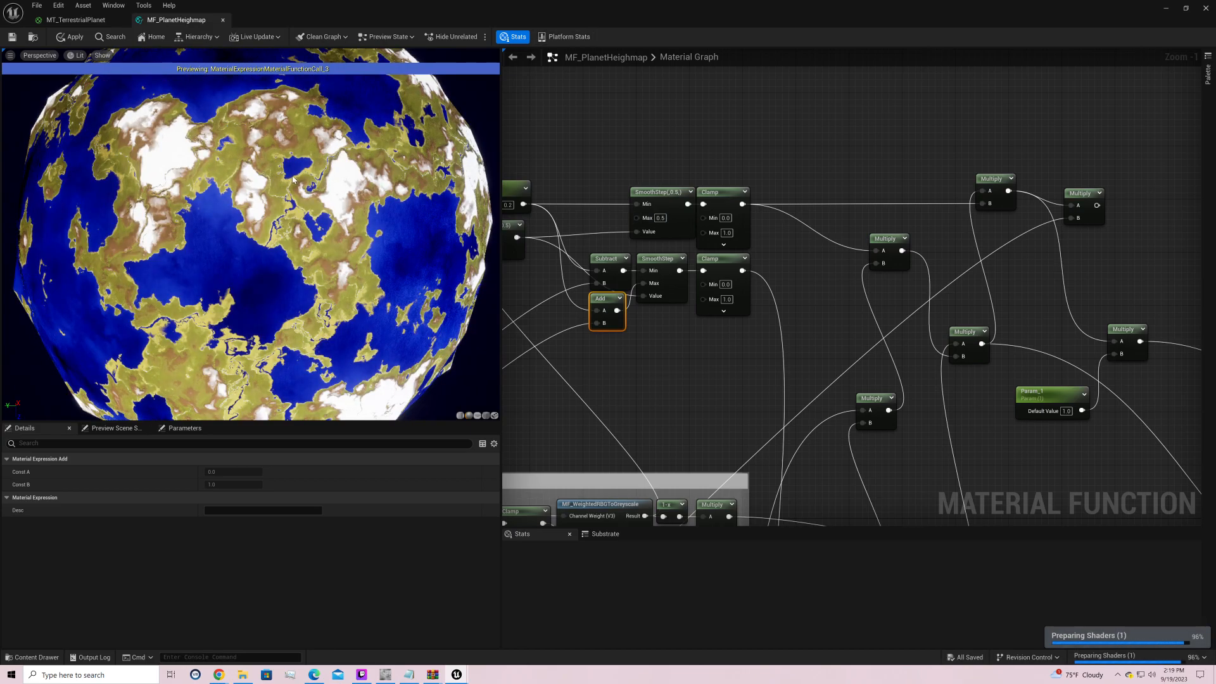
{"action": "scroll", "coordinate": [292, 179], "scroll_direction": "up", "scroll_amount": 6}
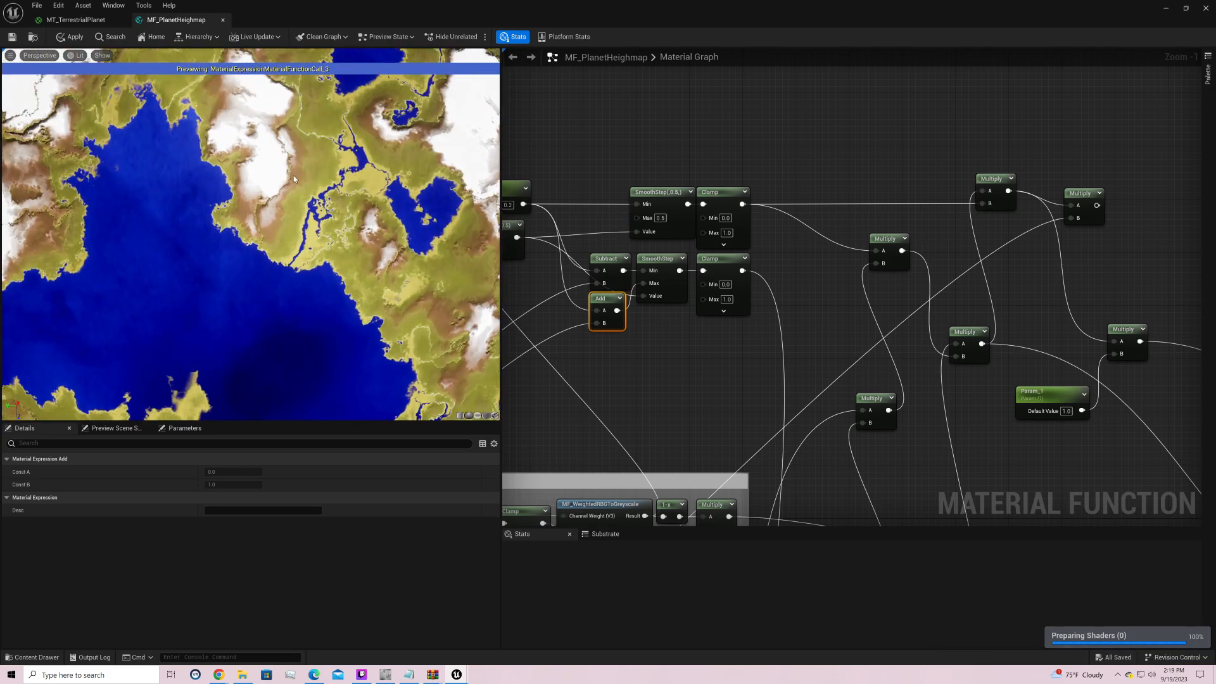
{"action": "left_click_drag", "start_coordinate": [294, 179], "coordinate": [496, 179]}
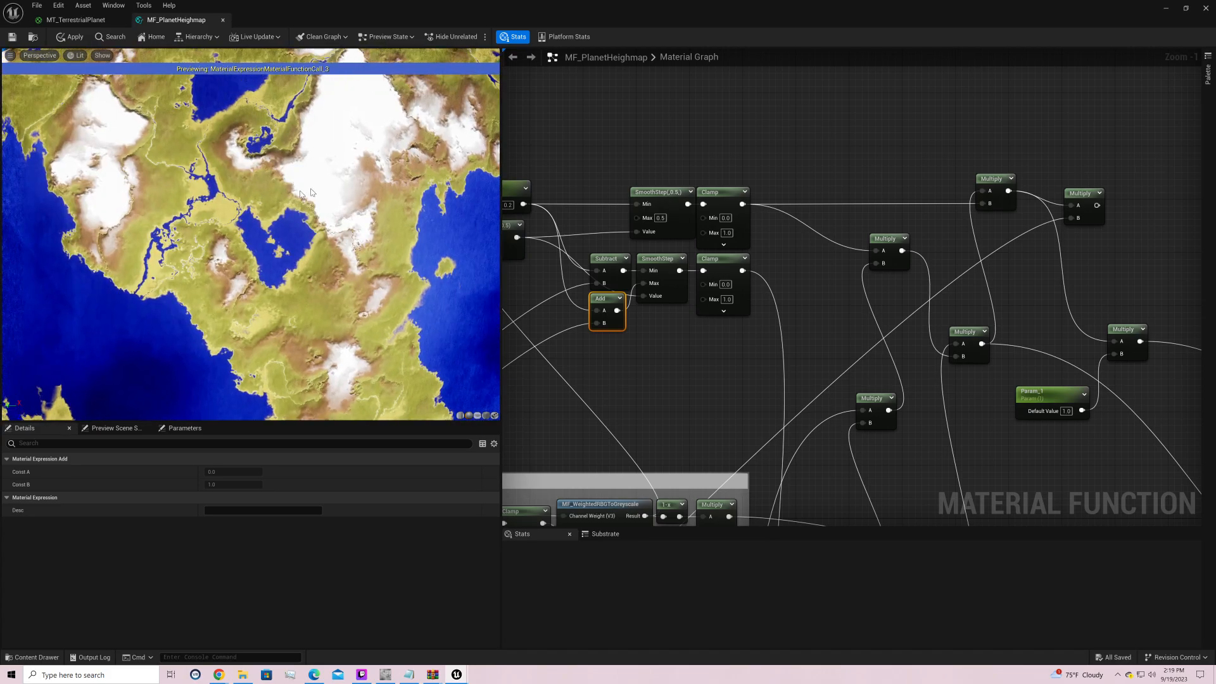
Step: Move the upper SmoothStep node closer to its input nodes and set its Max to 1
{"action": "right_click_drag", "start_coordinate": [614, 232], "coordinate": [714, 253]}
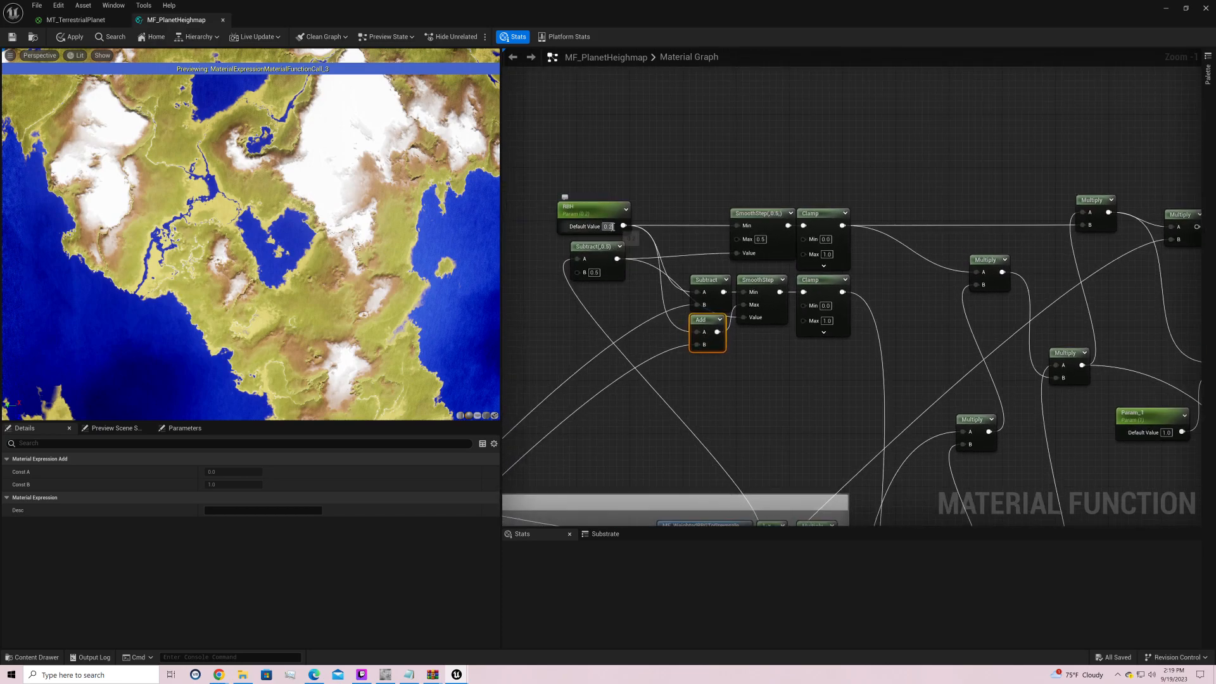
{"action": "key", "text": "Return"}
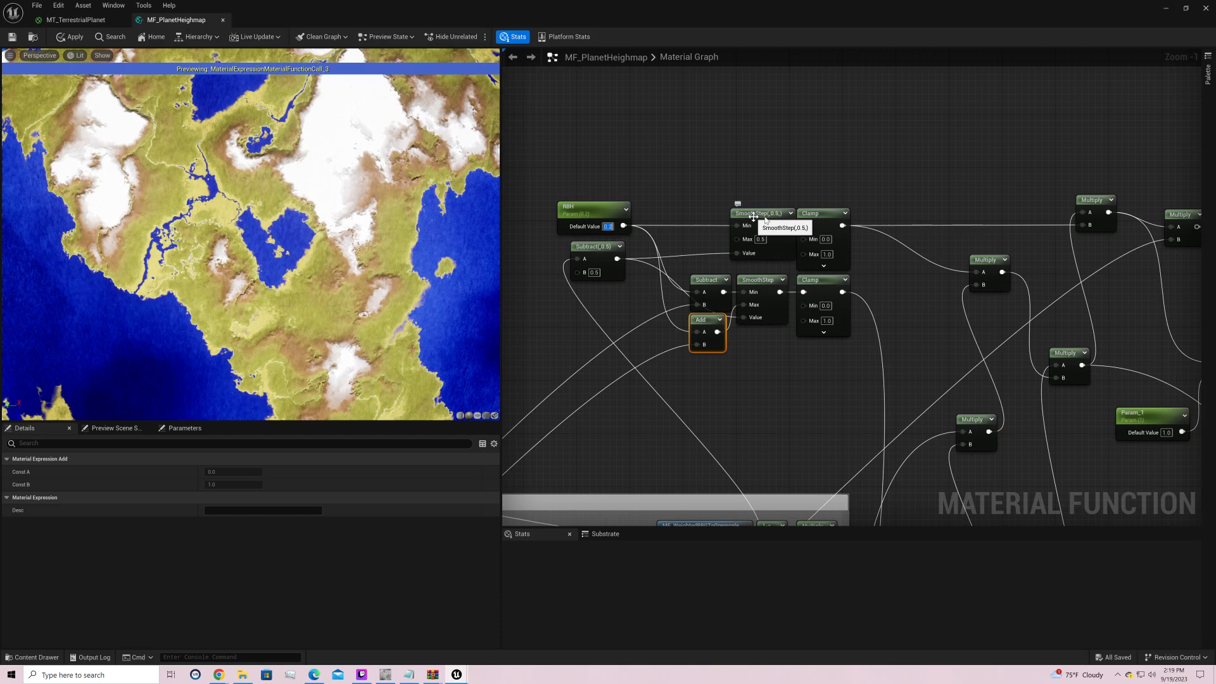
{"action": "left_click_drag", "start_coordinate": [753, 217], "coordinate": [743, 217]}
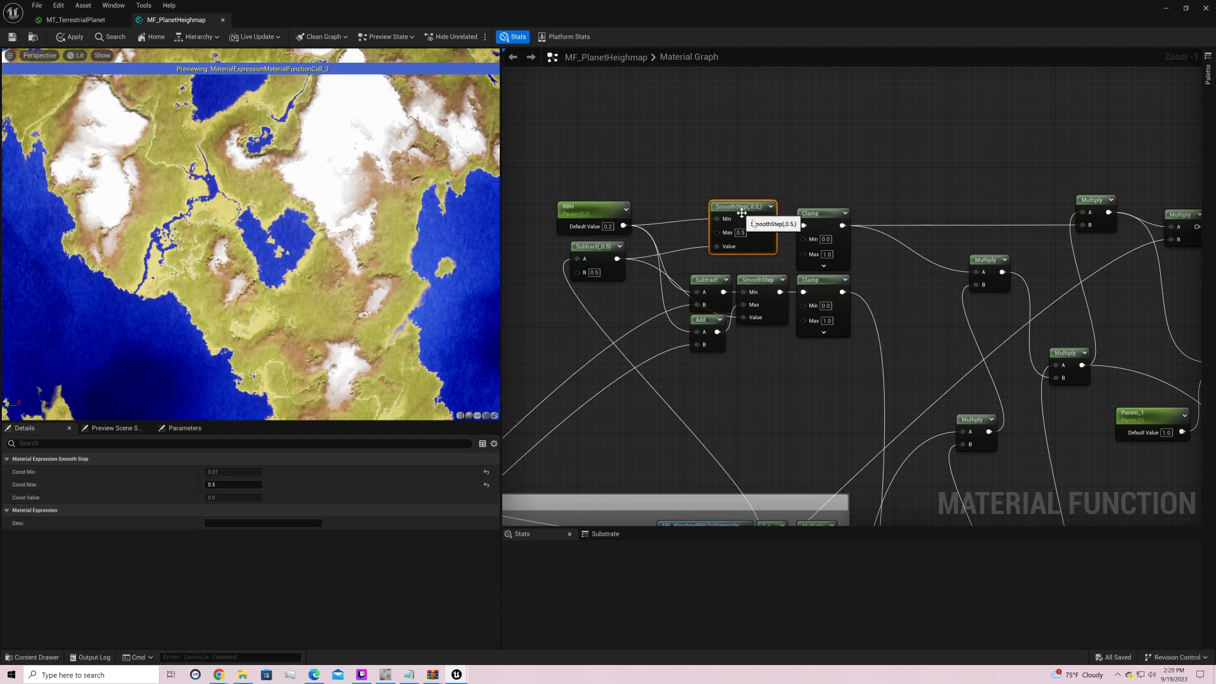
{"action": "left_click", "coordinate": [740, 232]}
{"action": "type", "text": "1"}
Step: Move the upper Clamp node next to its SmoothStep and start previewing the Clamp
{"action": "left_click_drag", "start_coordinate": [824, 222], "coordinate": [805, 217]}
{"action": "right_click", "coordinate": [804, 216]}
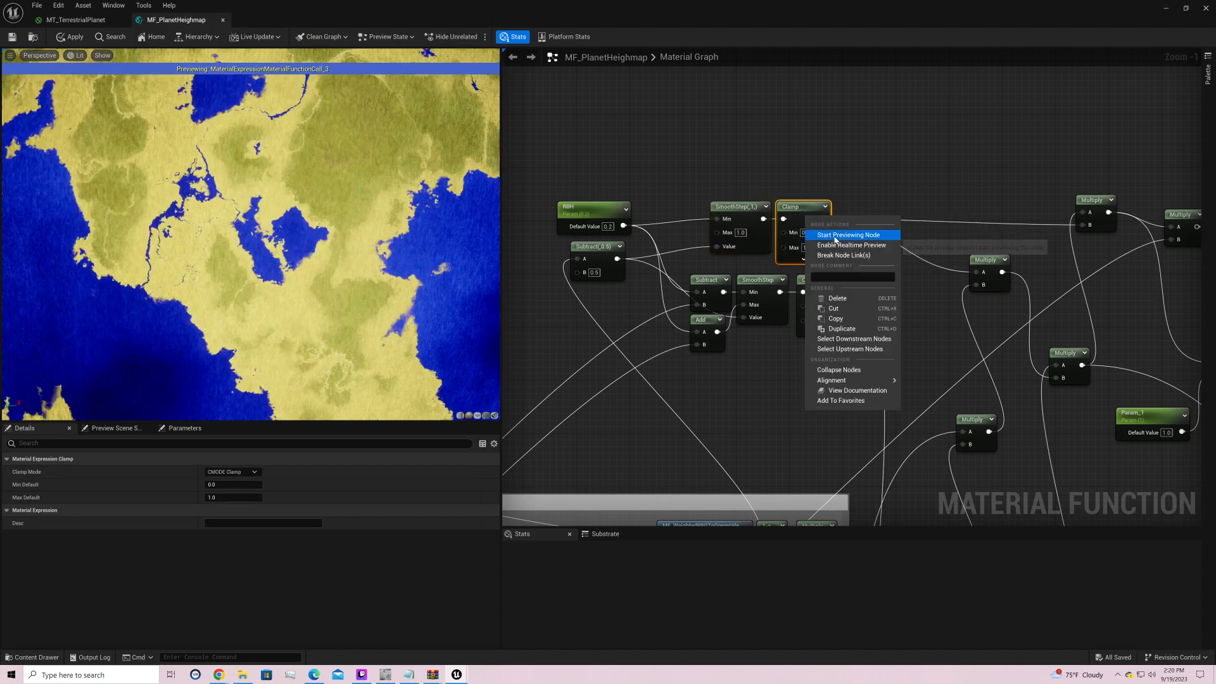
{"action": "left_click", "coordinate": [834, 237]}
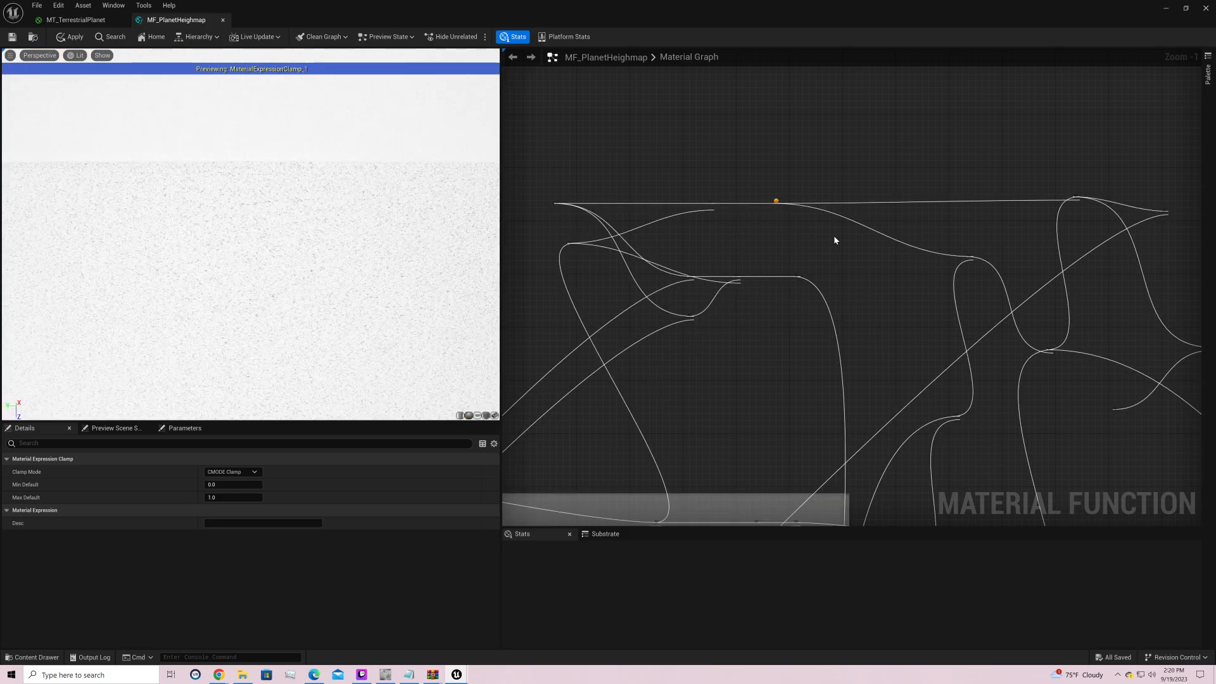
Step: Add a Subtract node fed by the upper Clamp's output and set its B value to 0.5
{"action": "left_click_drag", "start_coordinate": [822, 233], "coordinate": [856, 147]}
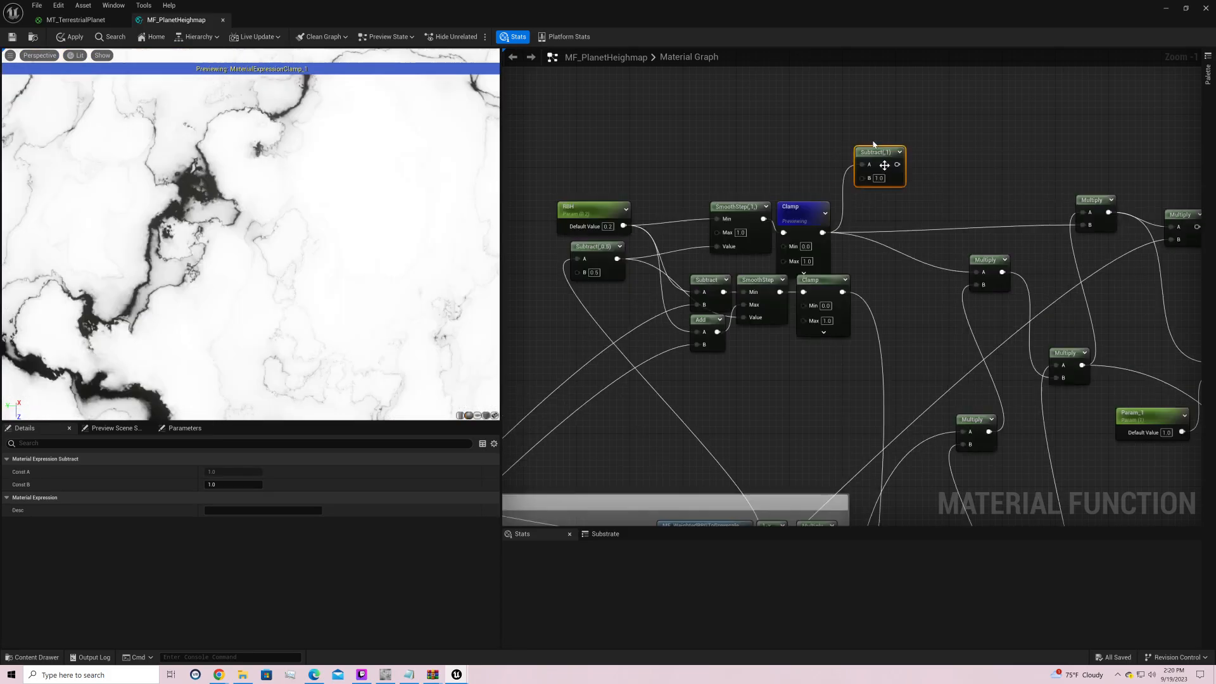
{"action": "left_click", "coordinate": [879, 179]}
{"action": "type", "text": "0.5"}
{"action": "key", "text": "Return"}
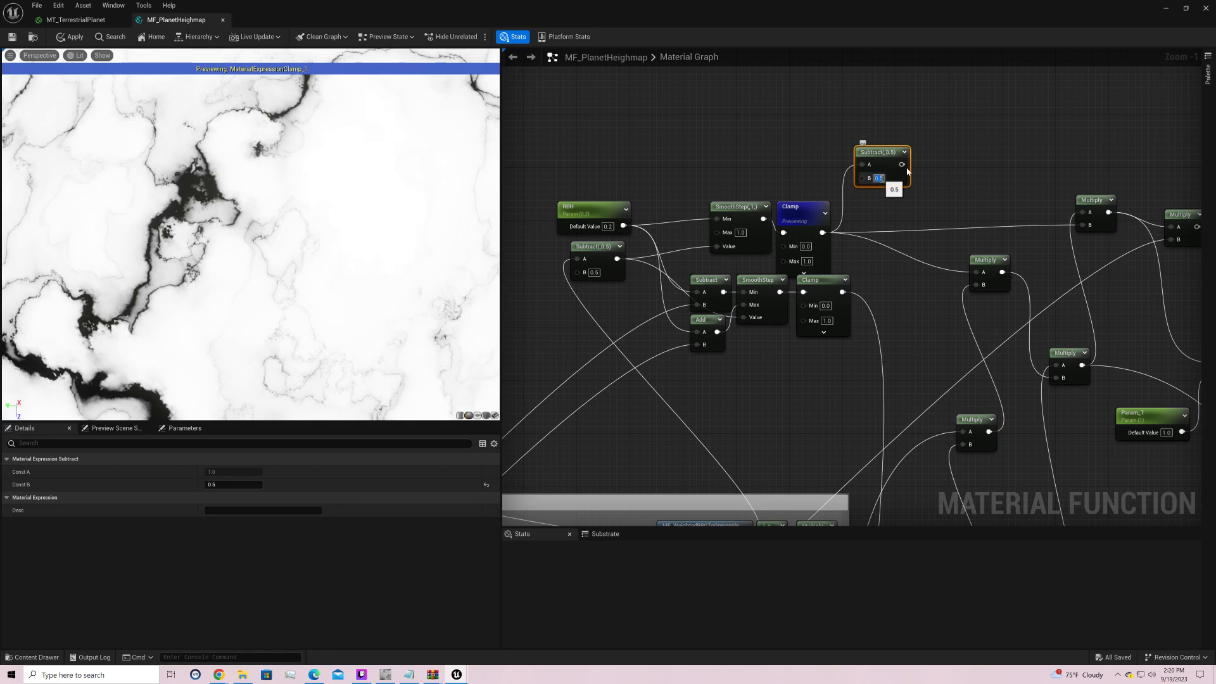
Step: Chain a Multiply node with B set to 2 and an Add node with B of 1 after the new Subtract
{"action": "left_click_drag", "start_coordinate": [897, 166], "coordinate": [918, 167]}
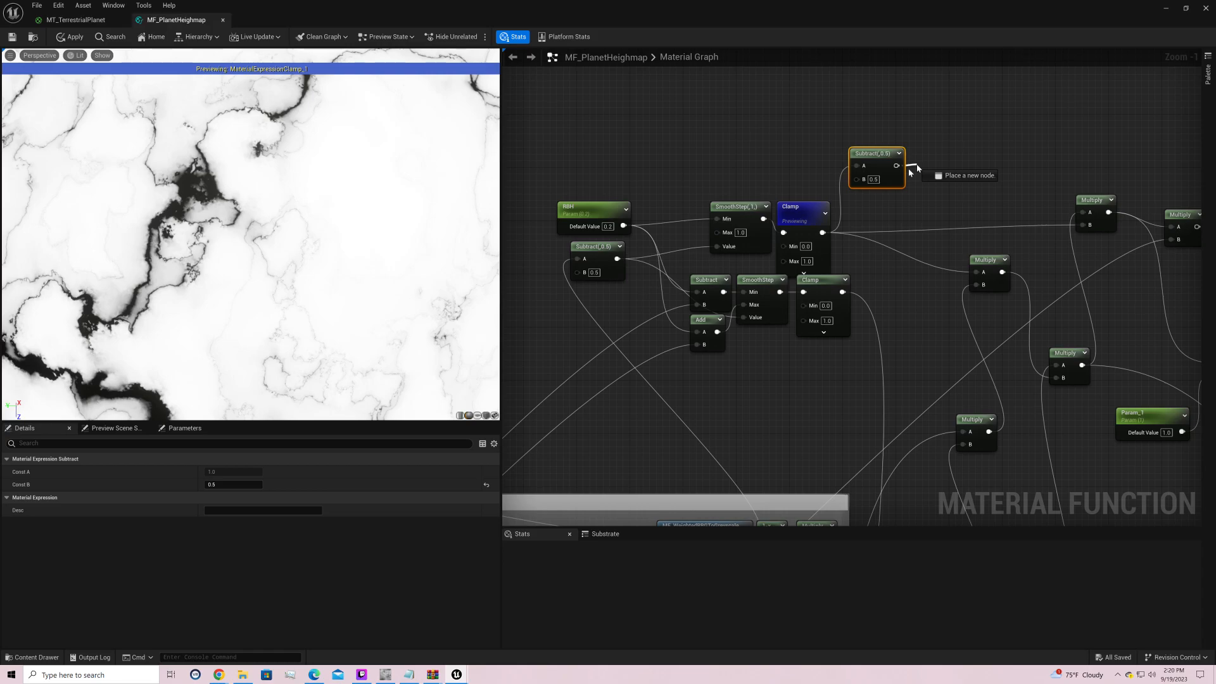
{"action": "left_click_drag", "start_coordinate": [918, 167], "coordinate": [981, 154]}
{"action": "key", "text": "Escape"}
{"action": "type", "text": "2"}
{"action": "key", "text": "Return"}
{"action": "key", "text": "Escape"}
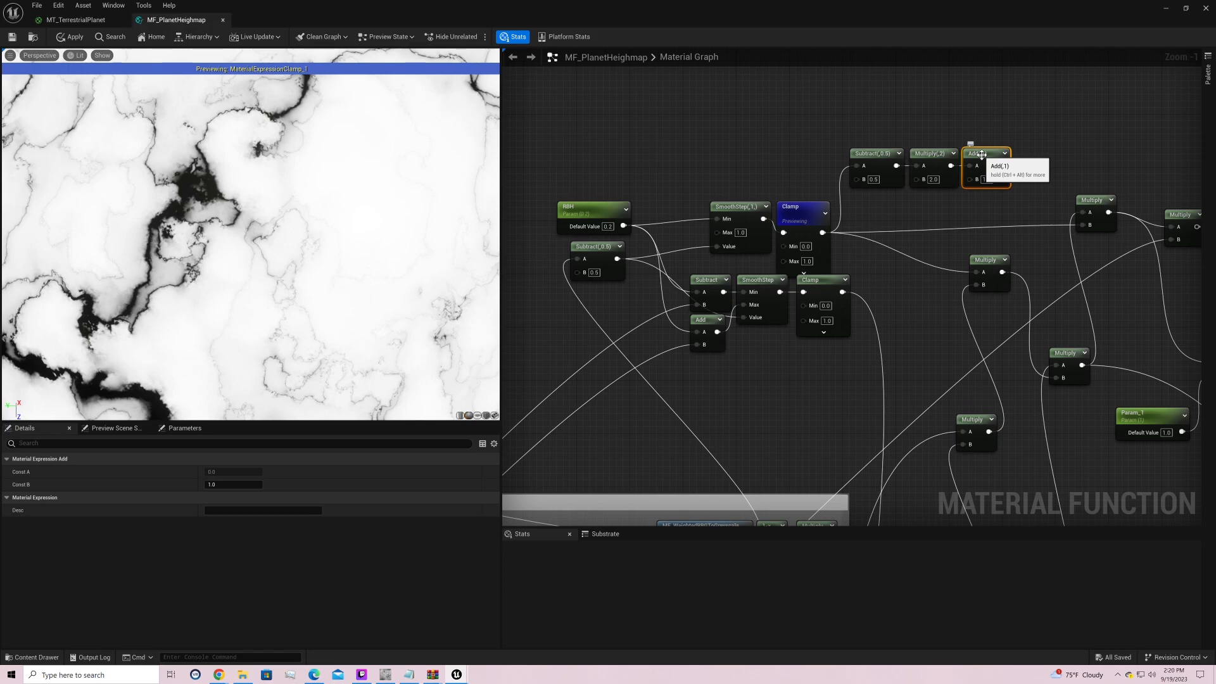
Step: Start previewing the Multiply node whose A input is fed by the upper Clamp
{"action": "right_click_drag", "start_coordinate": [1029, 399], "coordinate": [981, 327]}
{"action": "left_click", "coordinate": [949, 189]}
{"action": "right_click", "coordinate": [948, 189]}
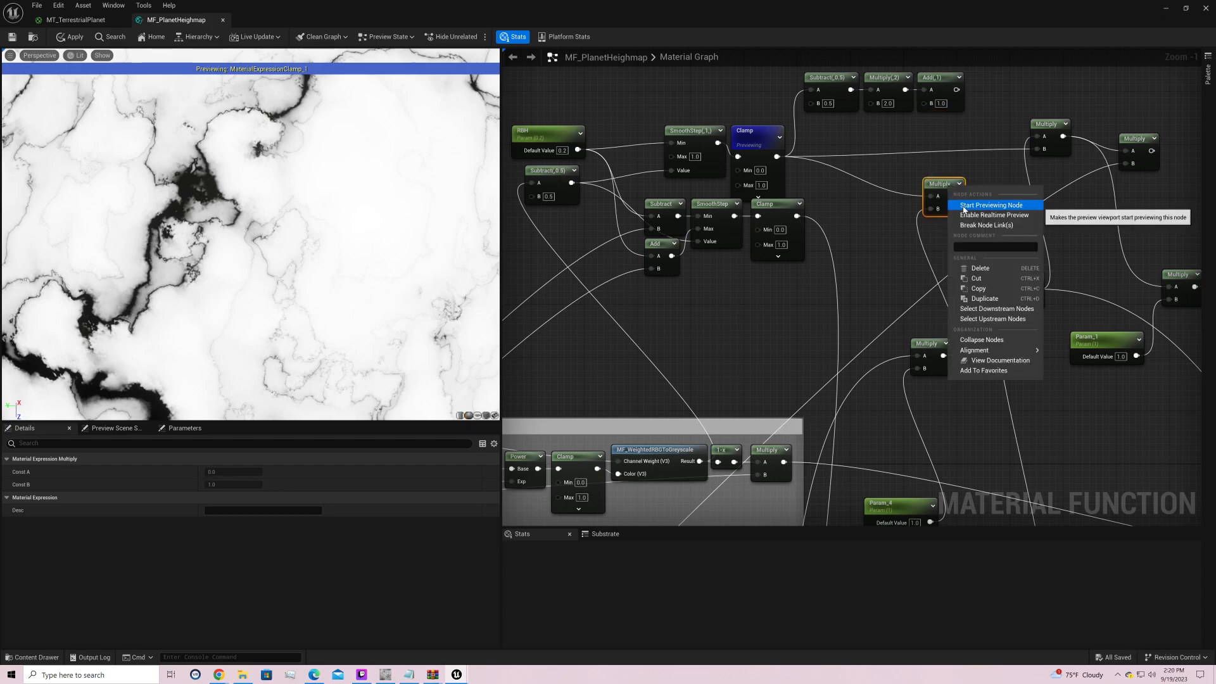
{"action": "left_click", "coordinate": [972, 207]}
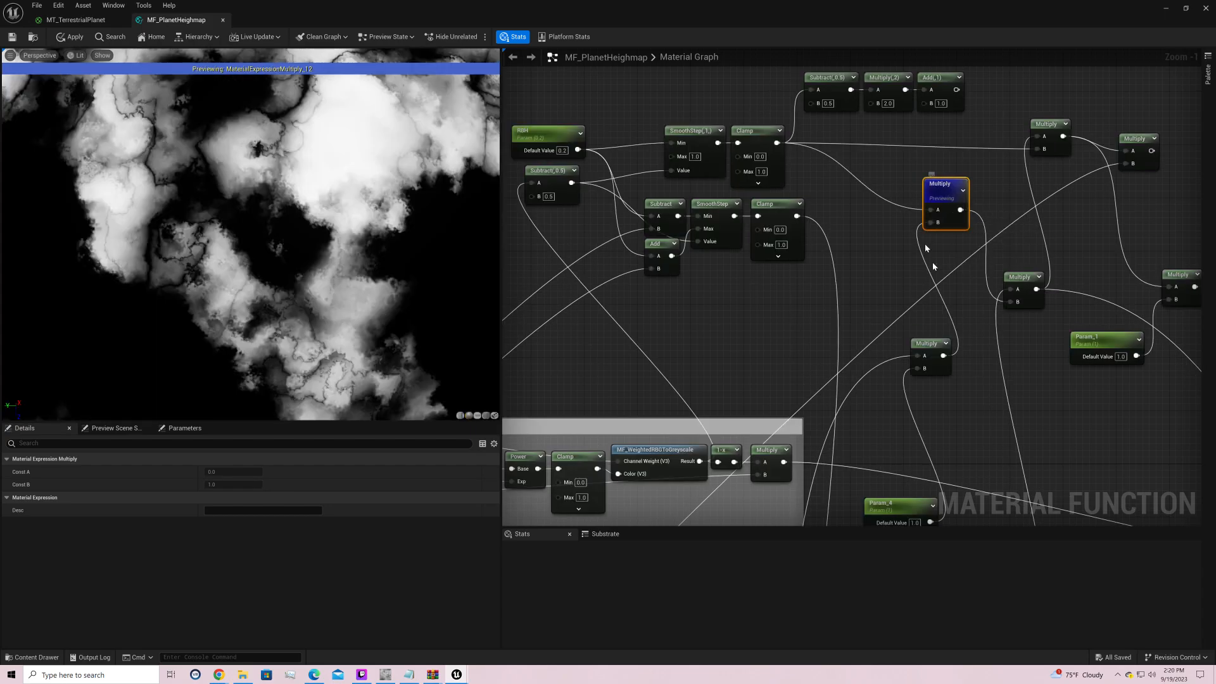
Step: Move Param_4 and the Multiply it feeds closer to the previewed Multiply node
{"action": "left_click_drag", "start_coordinate": [928, 346], "coordinate": [936, 223]}
{"action": "right_click_drag", "start_coordinate": [947, 404], "coordinate": [842, 349]}
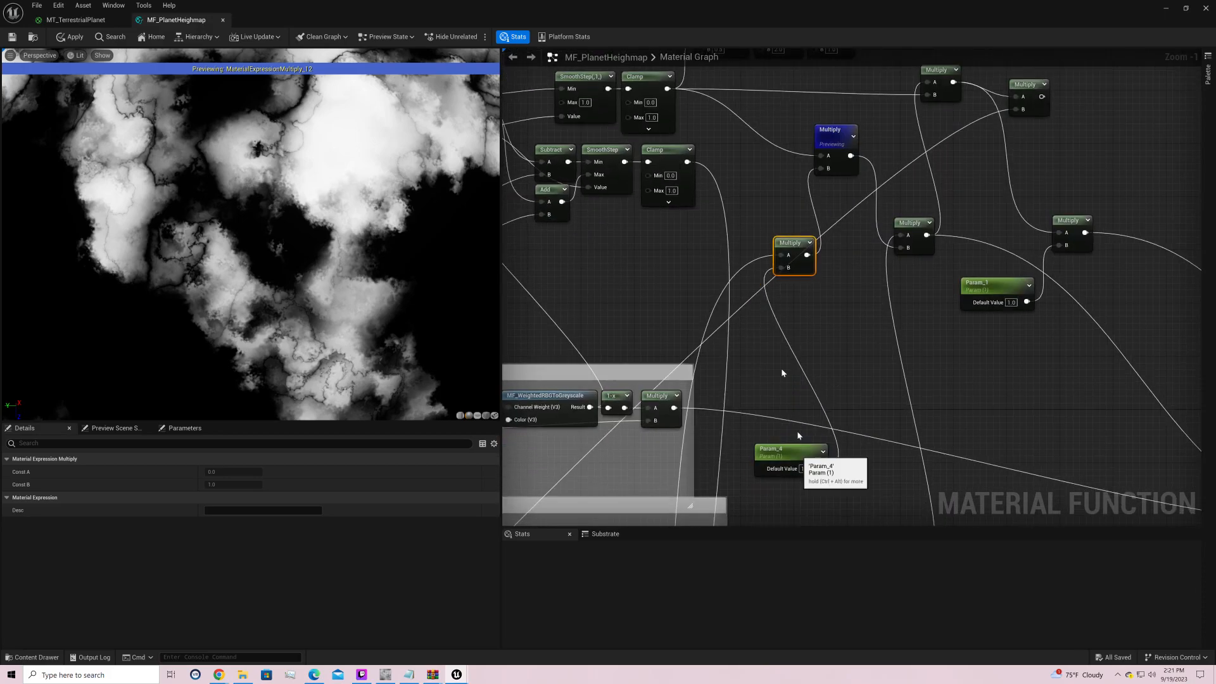
{"action": "left_click_drag", "start_coordinate": [792, 452], "coordinate": [780, 346]}
{"action": "left_click_drag", "start_coordinate": [793, 245], "coordinate": [787, 183]}
{"action": "left_click_drag", "start_coordinate": [843, 134], "coordinate": [849, 141]}
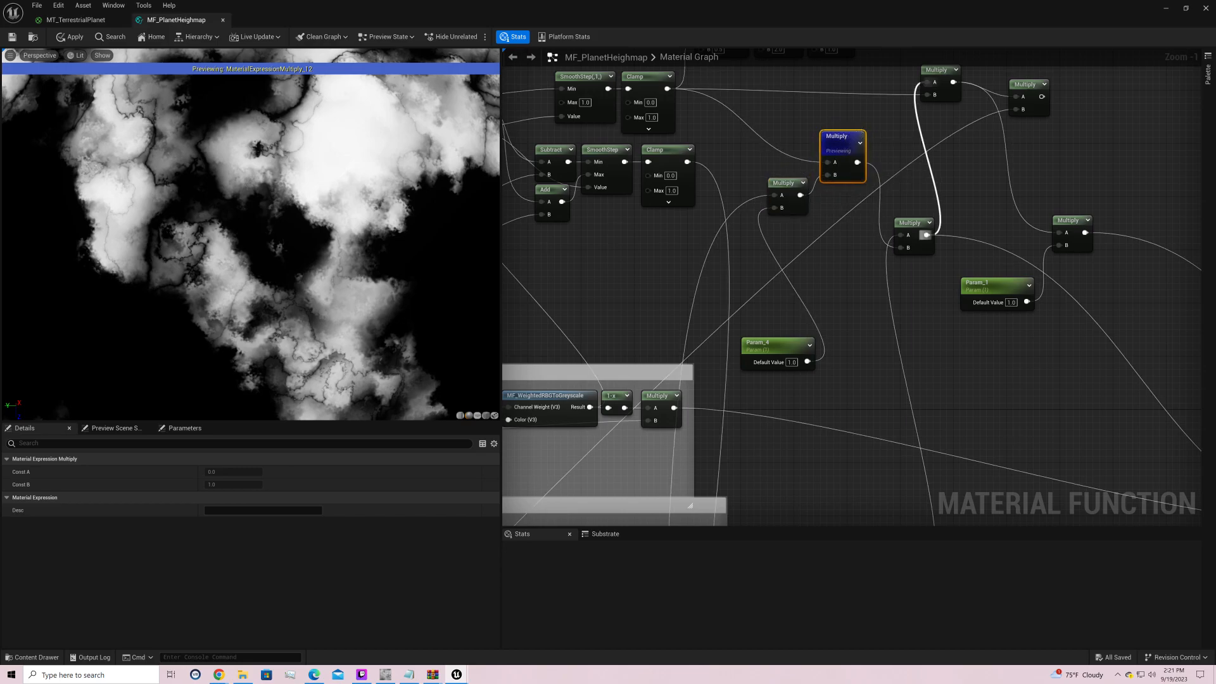
Step: Preview the next Multiply in the chain, inspect its mask, and place it beside the preceding Multiply
{"action": "right_click_drag", "start_coordinate": [914, 194], "coordinate": [905, 251]}
{"action": "left_click_drag", "start_coordinate": [906, 279], "coordinate": [899, 267]}
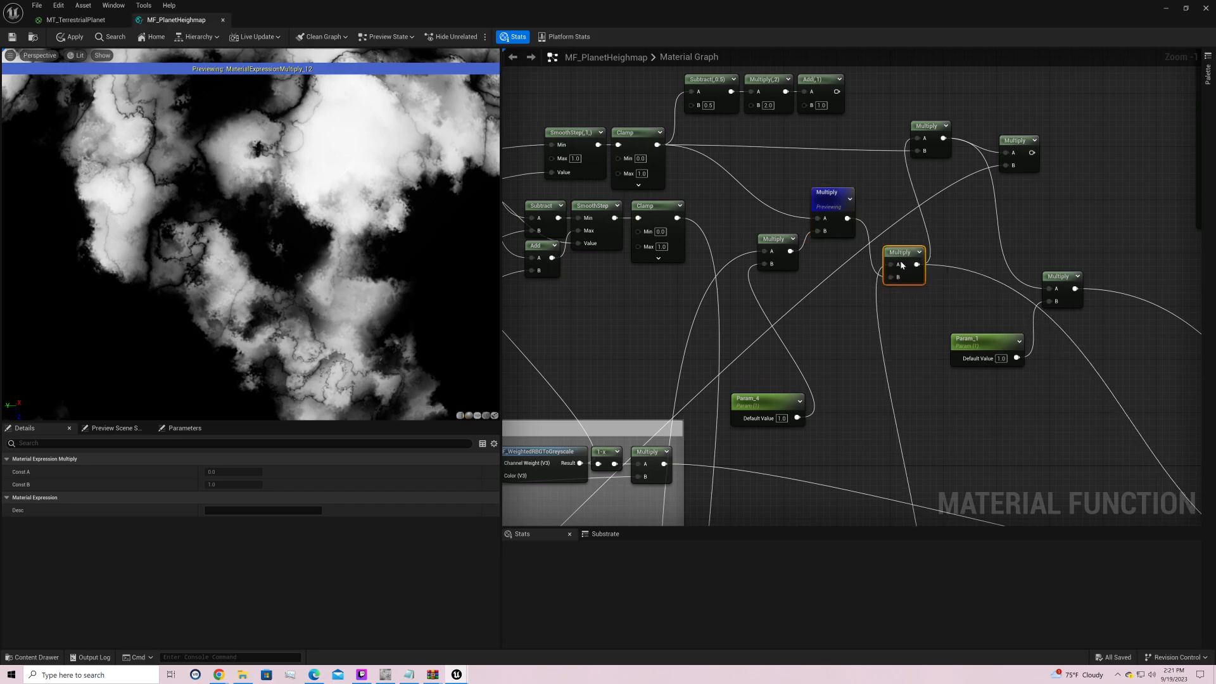
{"action": "right_click_drag", "start_coordinate": [914, 418], "coordinate": [903, 382]}
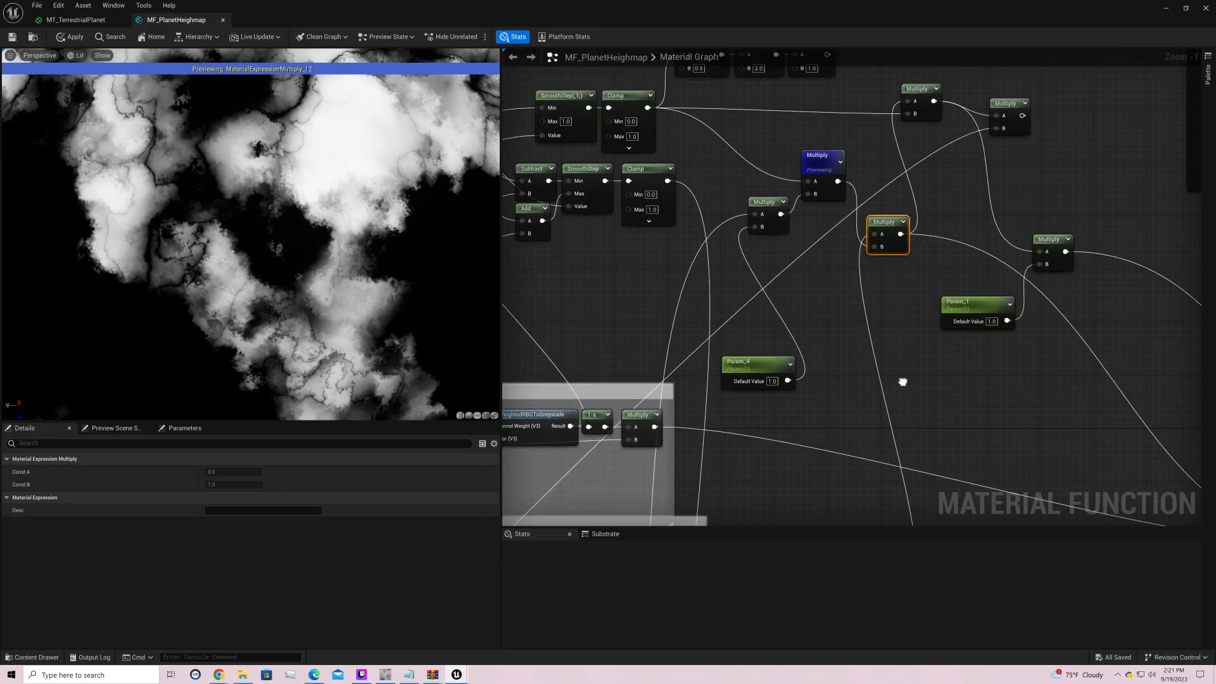
{"action": "right_click", "coordinate": [887, 225]}
{"action": "left_click", "coordinate": [907, 244]}
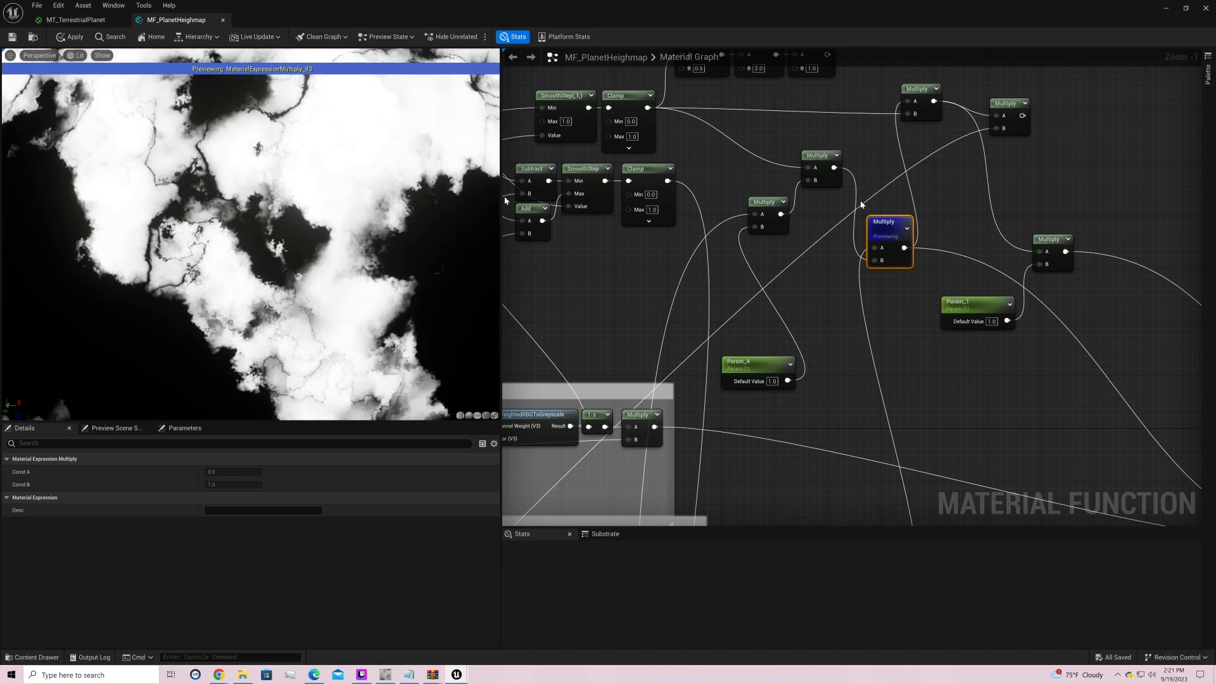
{"action": "left_click_drag", "start_coordinate": [392, 194], "coordinate": [392, 200]}
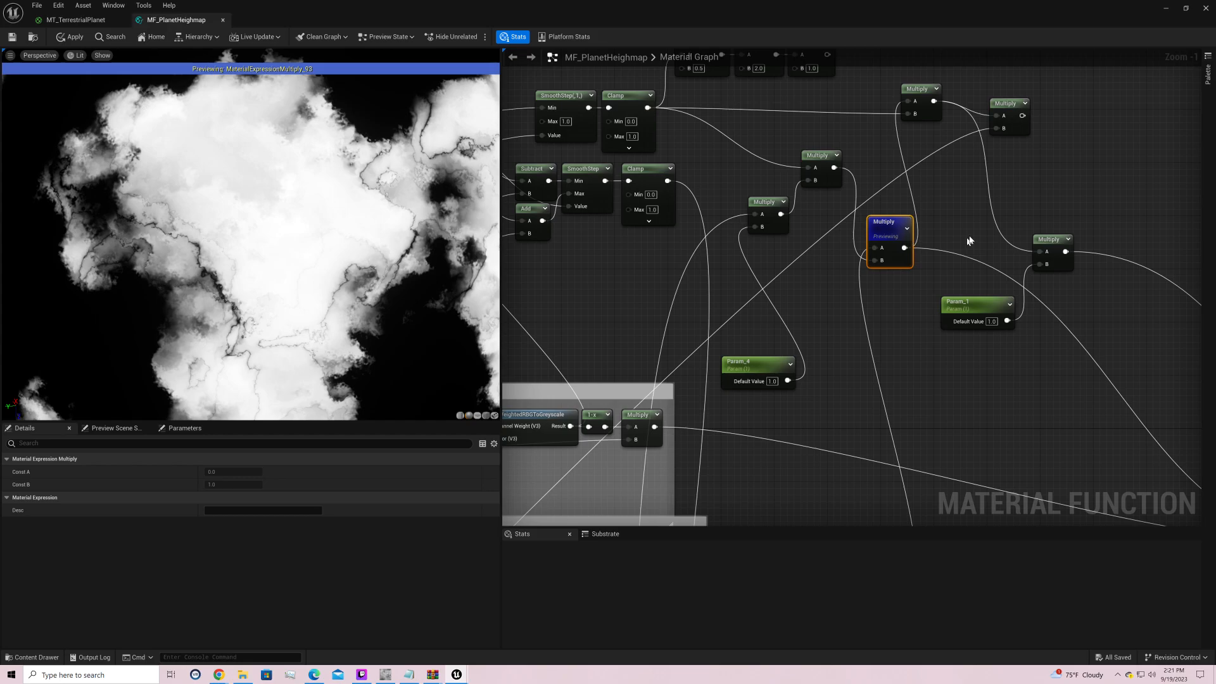
{"action": "right_click_drag", "start_coordinate": [971, 241], "coordinate": [940, 263]}
{"action": "left_click_drag", "start_coordinate": [867, 303], "coordinate": [860, 217]}
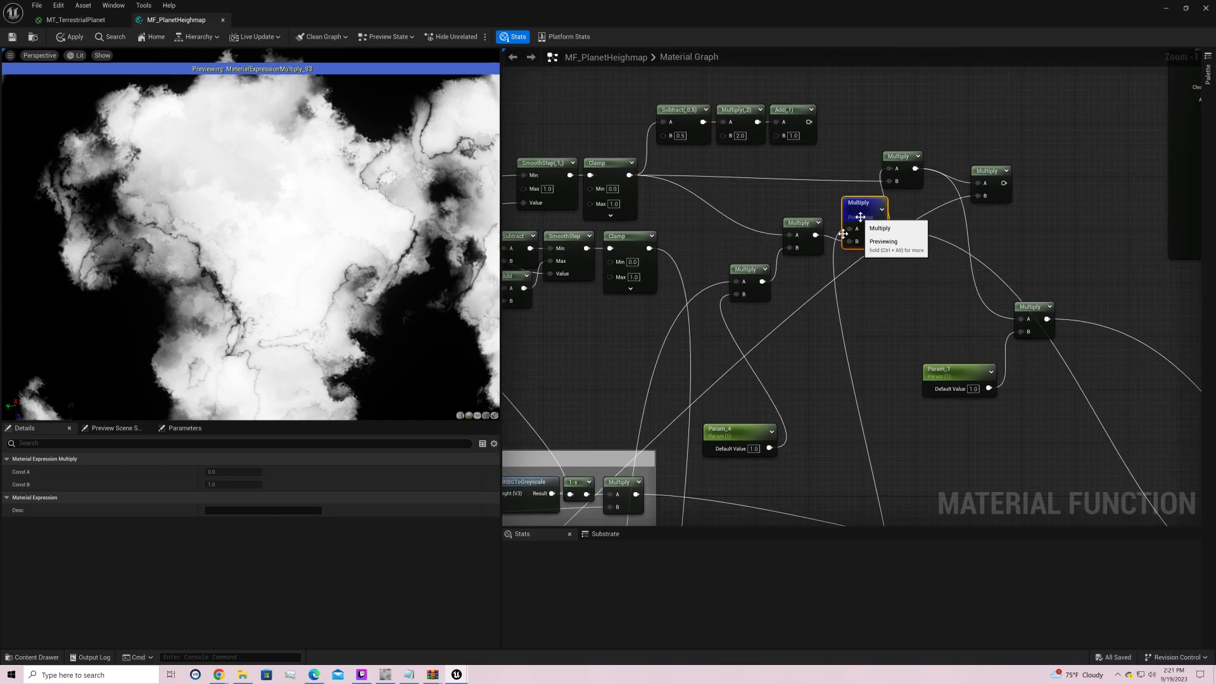
Step: Connect the previewed Multiply's output to input A of the Multiply fed by Param_1
{"action": "right_click_drag", "start_coordinate": [815, 386], "coordinate": [829, 64]}
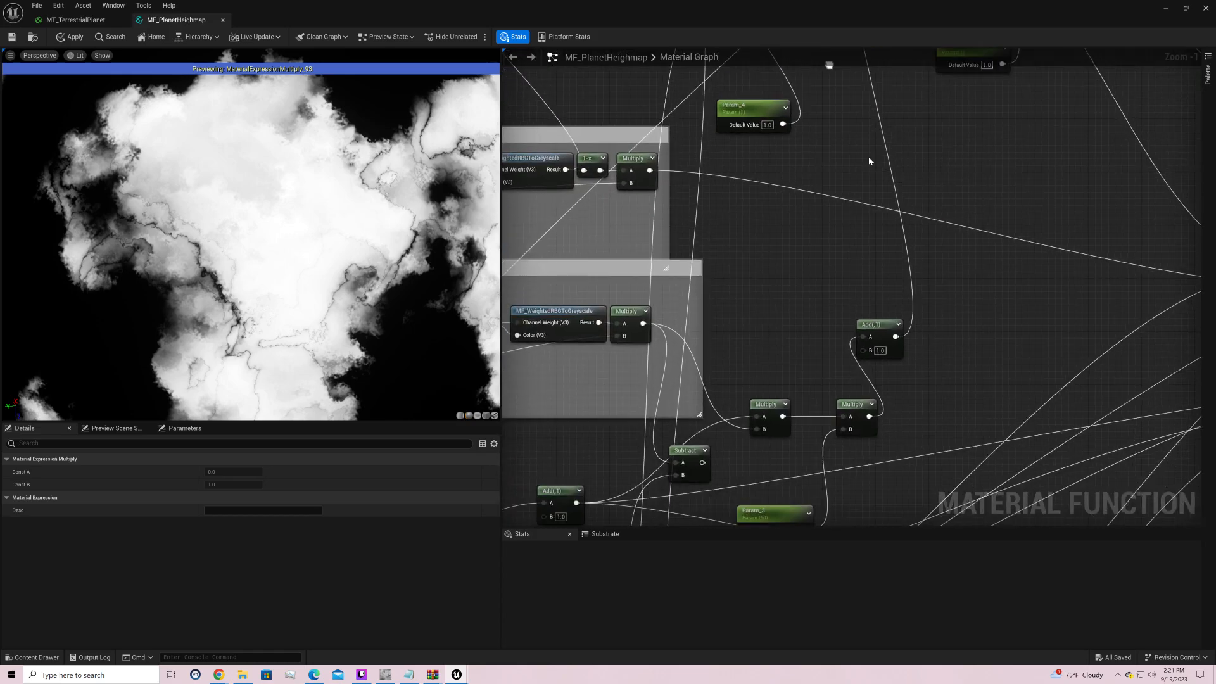
{"action": "right_click_drag", "start_coordinate": [959, 202], "coordinate": [875, 524]}
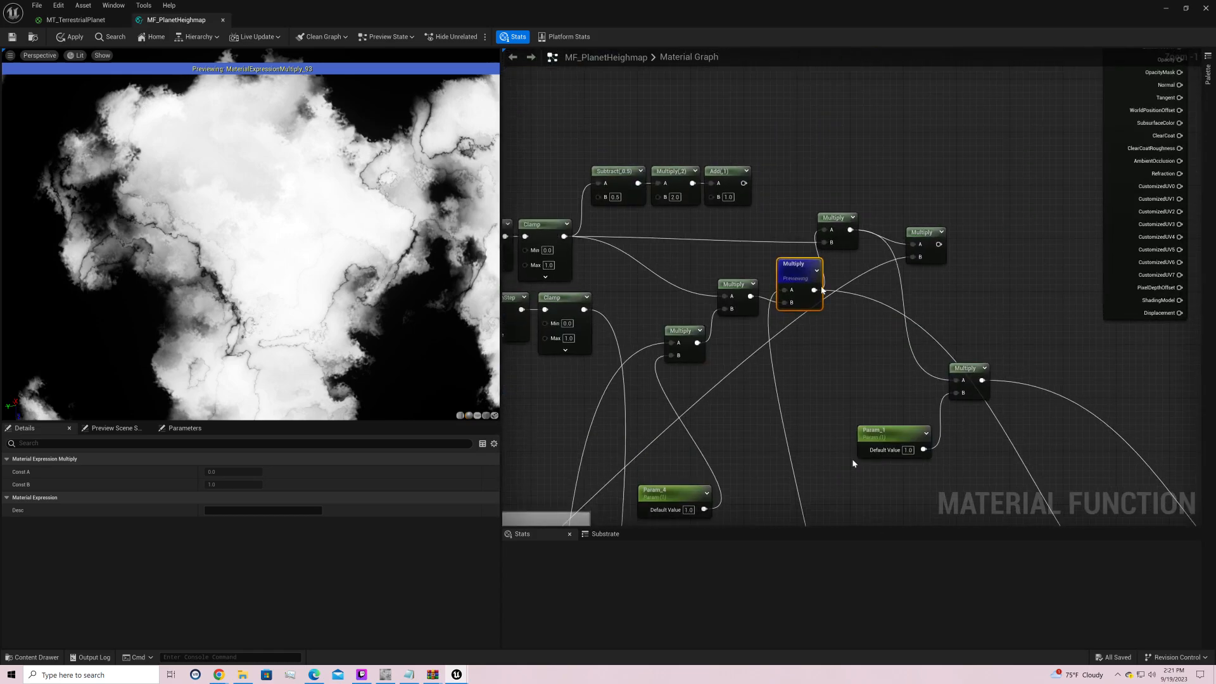
{"action": "left_click_drag", "start_coordinate": [814, 291], "coordinate": [957, 380]}
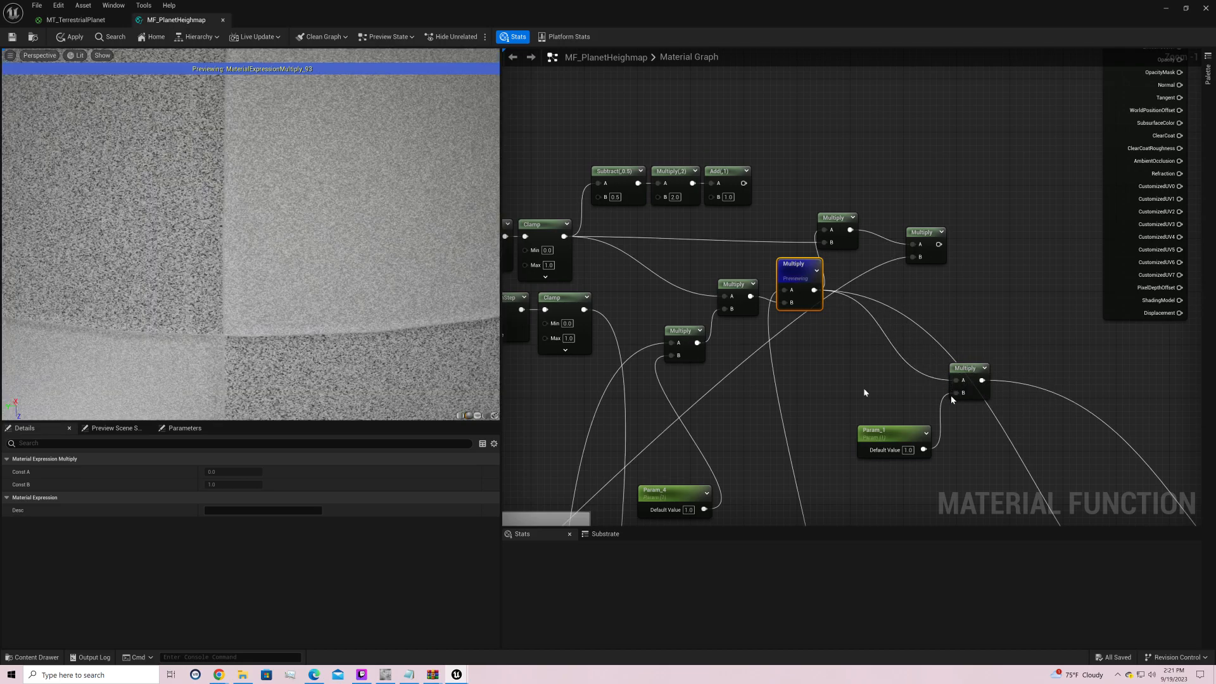
Step: Stop previewing the Multiply and start previewing the large material function node with the material output pins
{"action": "right_click", "coordinate": [792, 269]}
{"action": "left_click", "coordinate": [812, 298]}
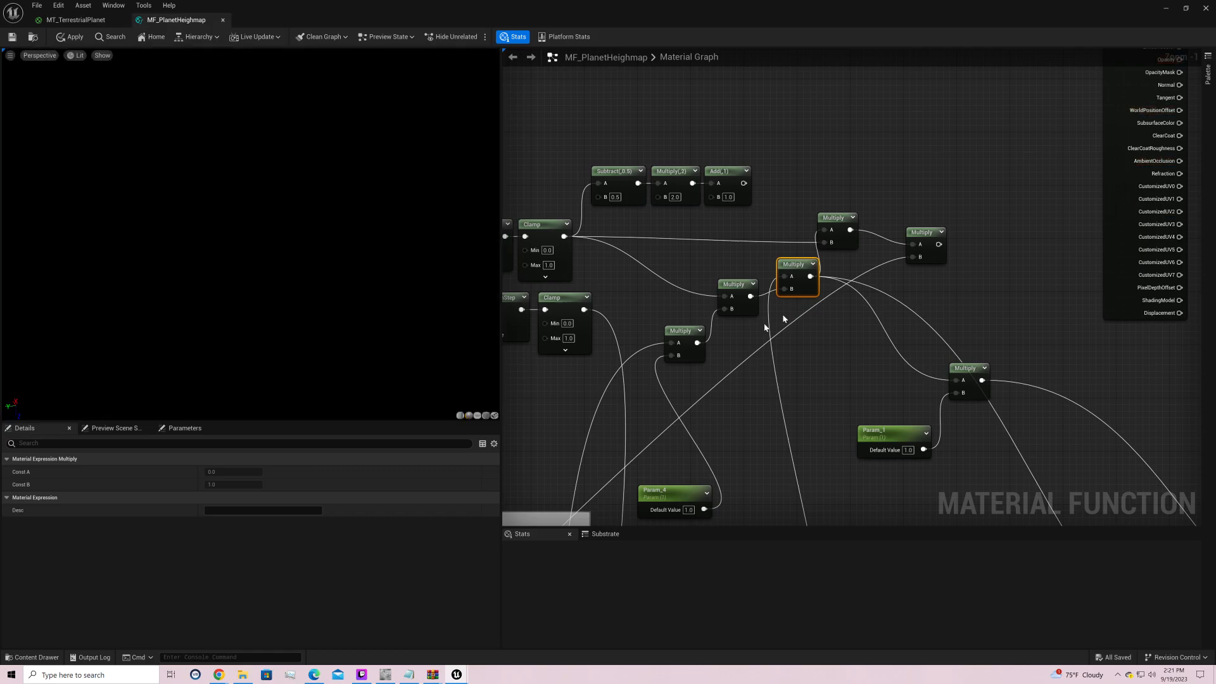
{"action": "right_click", "coordinate": [1149, 156]}
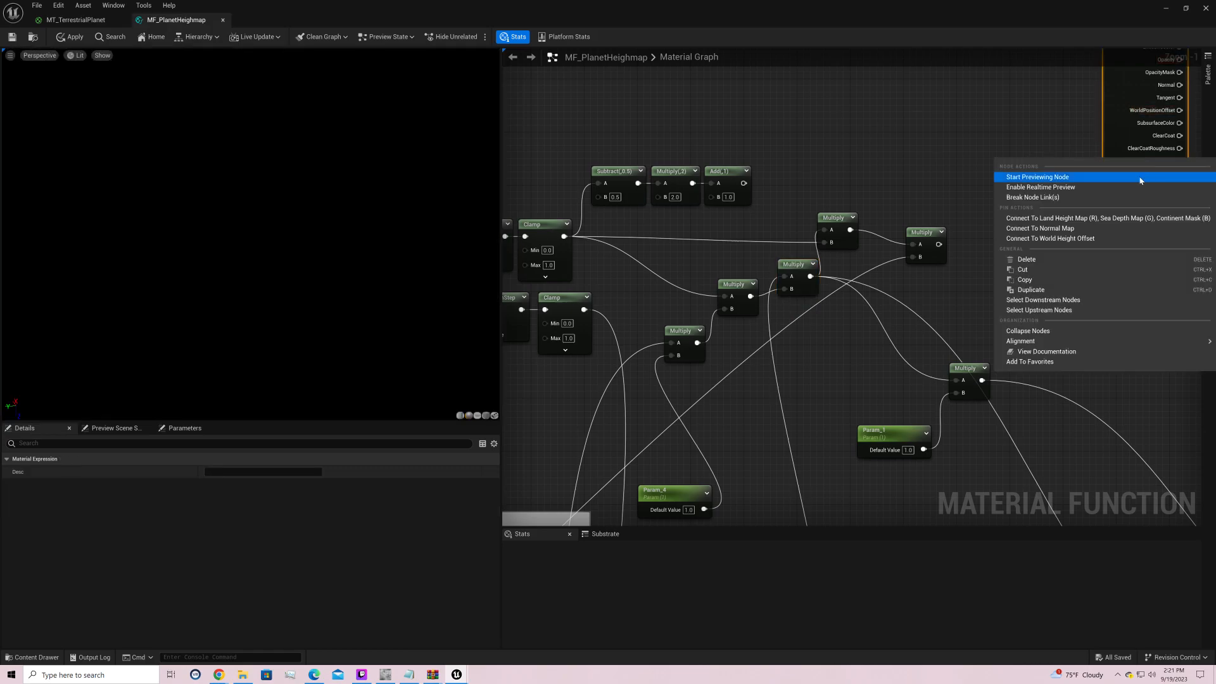
{"action": "left_click", "coordinate": [1143, 175]}
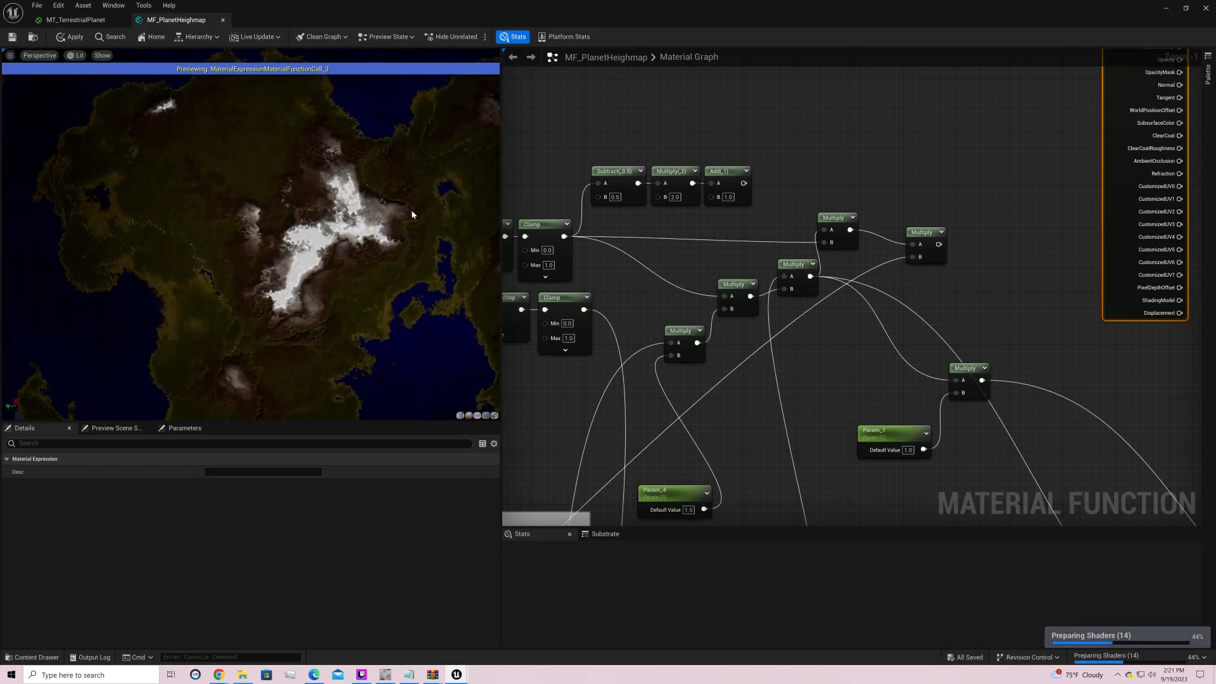
Step: Inspect the planet preview's mountains, snow caps and coastlines up close and from other angles
{"action": "scroll", "coordinate": [412, 210], "scroll_direction": "down", "scroll_amount": 5}
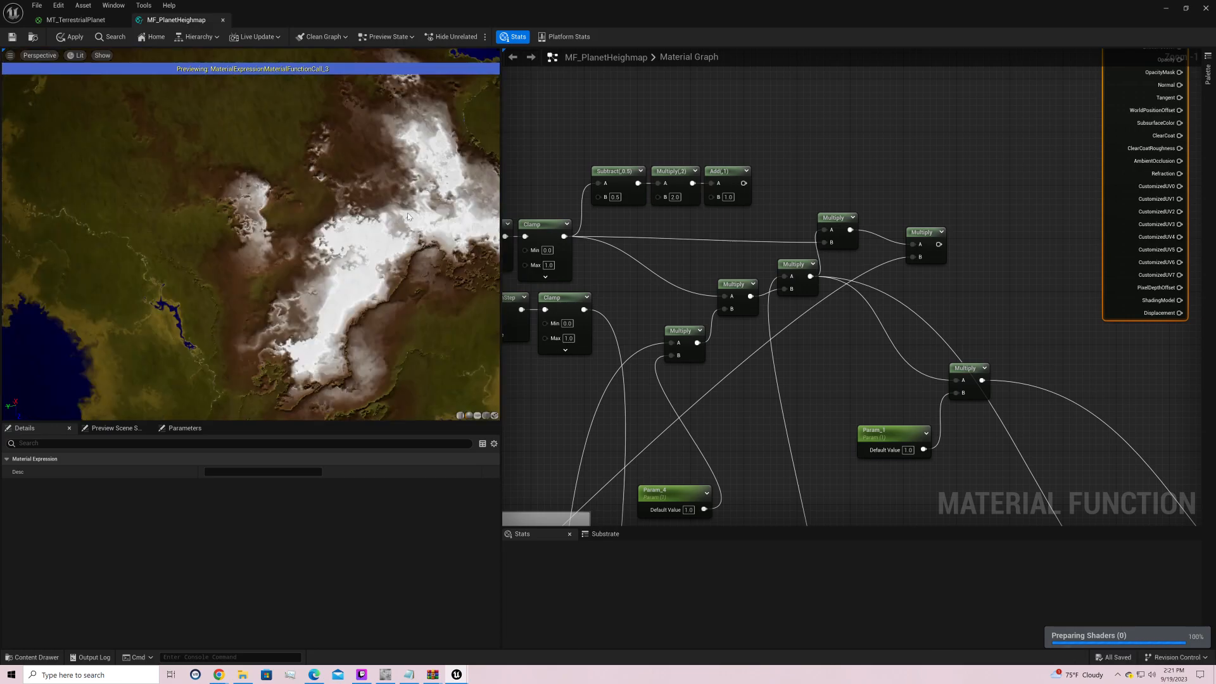
{"action": "left_click_drag", "start_coordinate": [408, 216], "coordinate": [458, 214]}
{"action": "left_click_drag", "start_coordinate": [253, 209], "coordinate": [267, 335]}
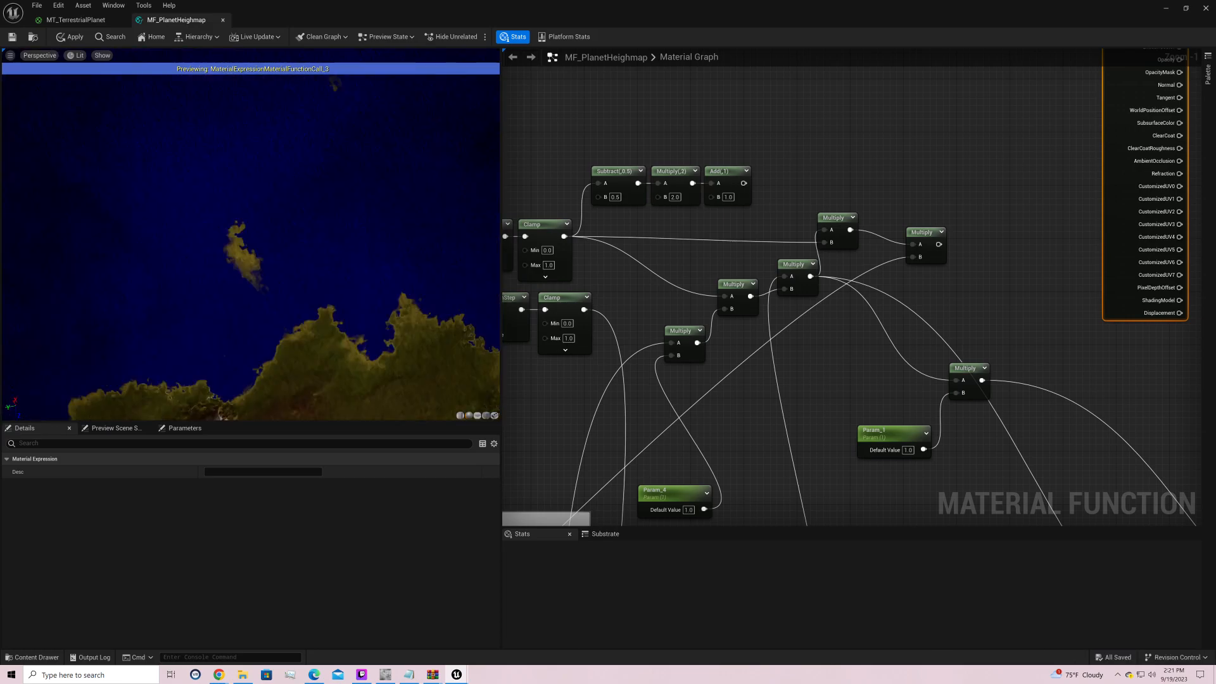
{"action": "left_click_drag", "start_coordinate": [251, 254], "coordinate": [333, 263]}
{"action": "right_click_drag", "start_coordinate": [333, 263], "coordinate": [333, 348]}
{"action": "left_click_drag", "start_coordinate": [253, 234], "coordinate": [393, 229]}
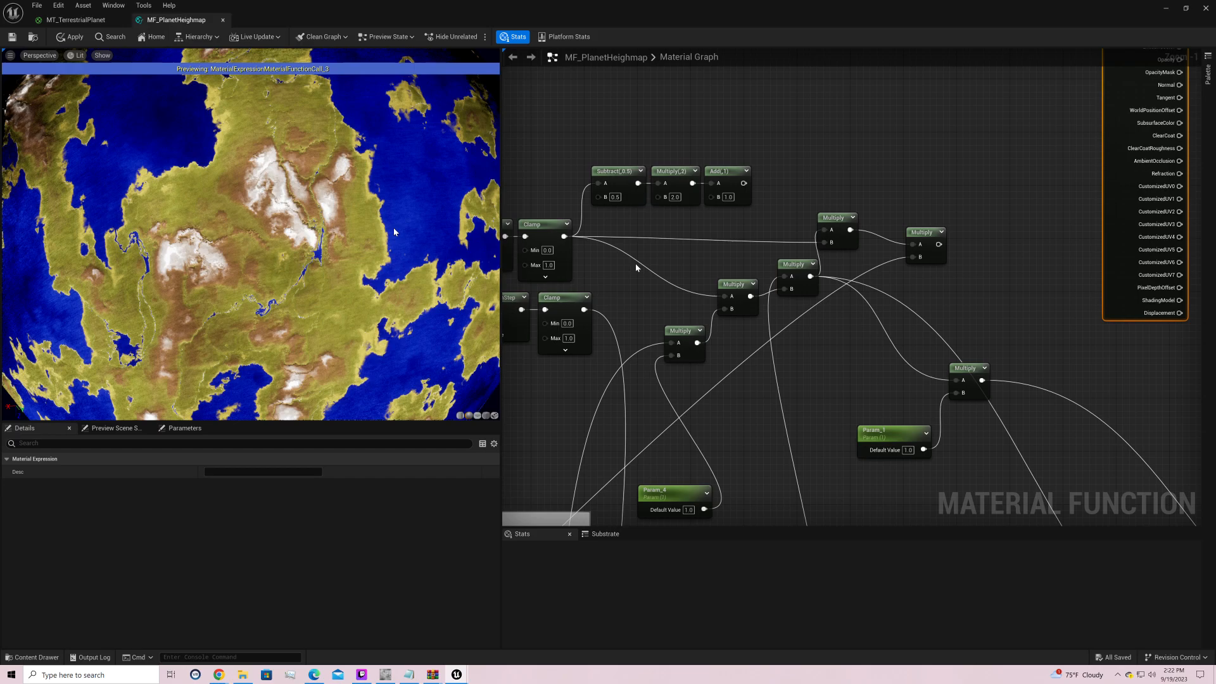
Step: Try 0.1 and 0.5 as the default of the parameter driving the upper SmoothStep's Min, returning it to 0.2
{"action": "right_click_drag", "start_coordinate": [683, 291], "coordinate": [913, 283]}
{"action": "left_click", "coordinate": [587, 230]}
{"action": "type", "text": ".1"}
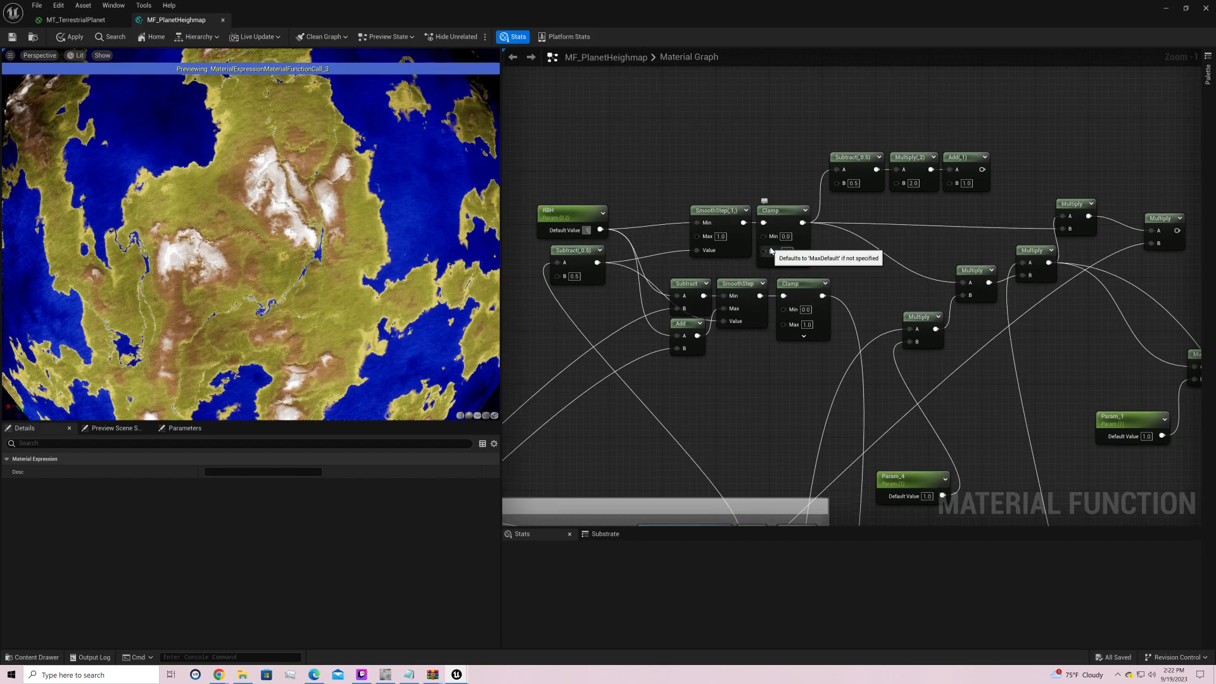
{"action": "key", "text": "Return"}
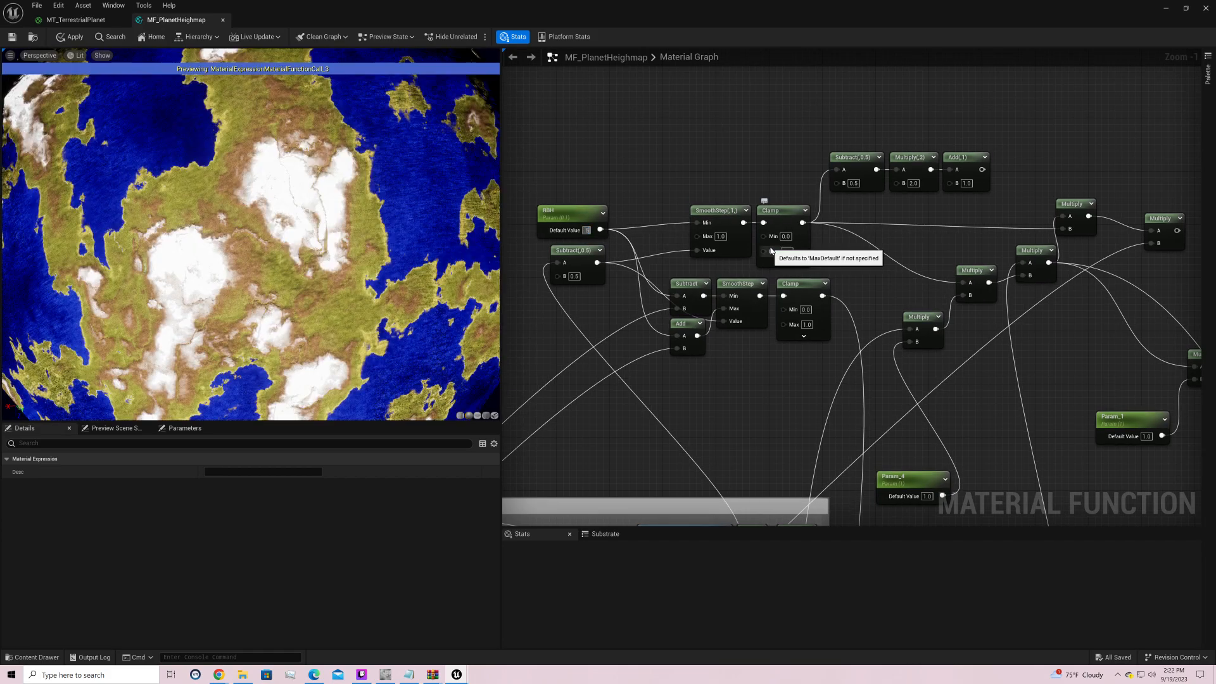
{"action": "type", "text": ".5"}
{"action": "key", "text": "Return"}
{"action": "type", "text": ".2"}
{"action": "key", "text": "Return"}
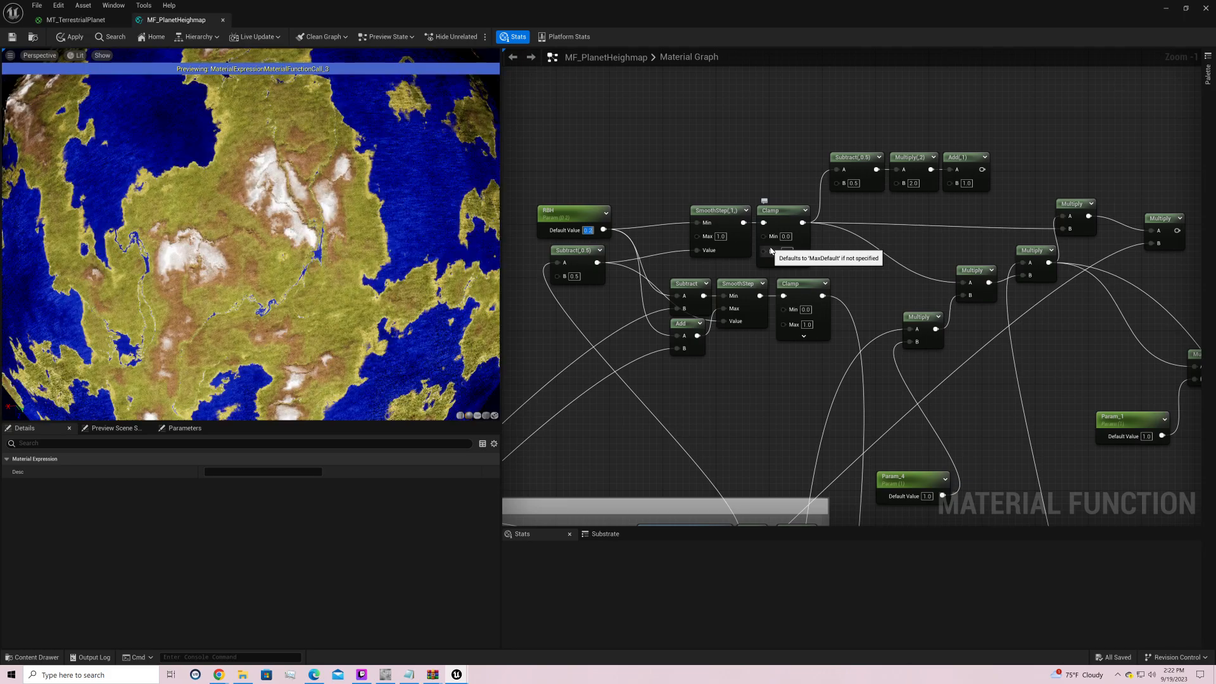
{"action": "type", "text": ".1"}
{"action": "key", "text": "Return"}
{"action": "type", "text": ".2"}
{"action": "key", "text": "Return"}
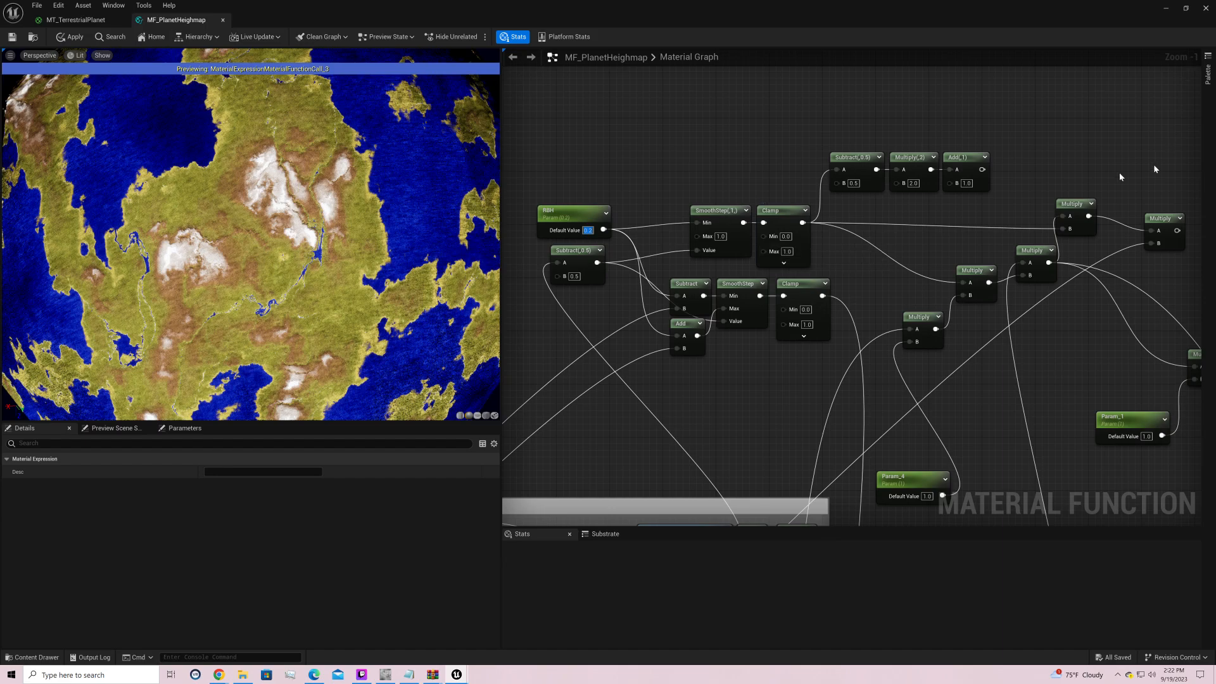
Step: Feed the new Add's output into the Multiply's A input in place of the Clamp, and test the SmoothStep Min parameter at 0.3 and 0.2
{"action": "left_click_drag", "start_coordinate": [982, 169], "coordinate": [963, 282]}
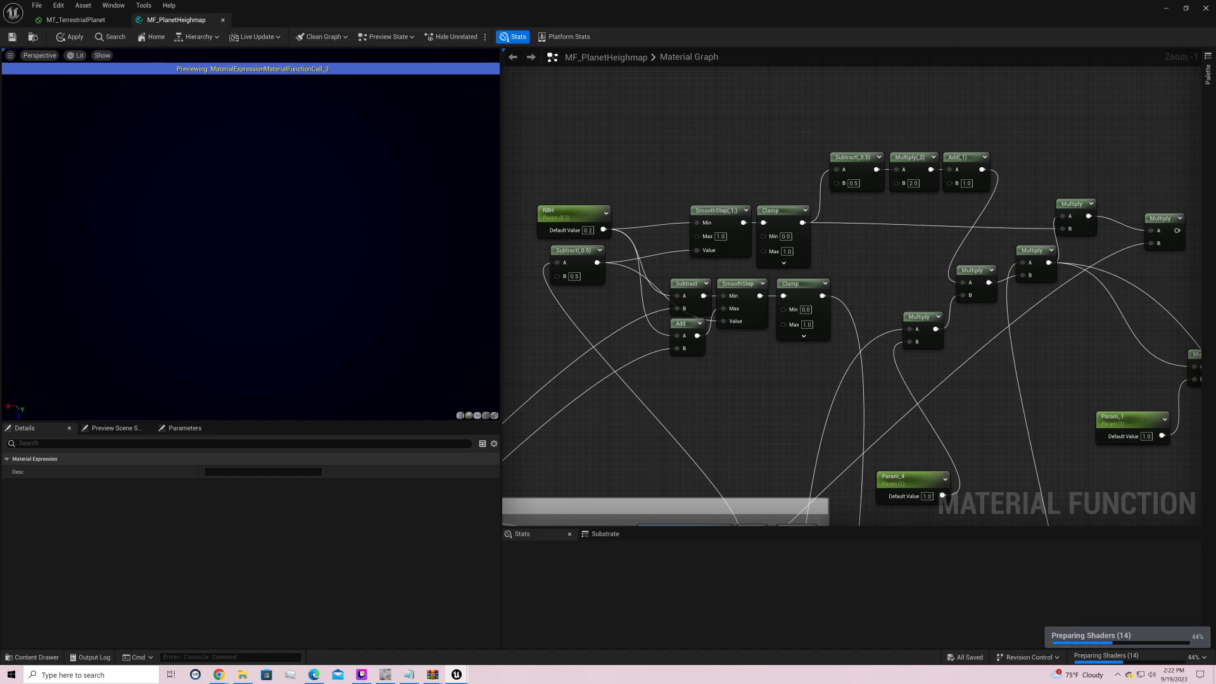
{"action": "left_click", "coordinate": [589, 232]}
{"action": "type", "text": "0.3"}
{"action": "key", "text": "Return"}
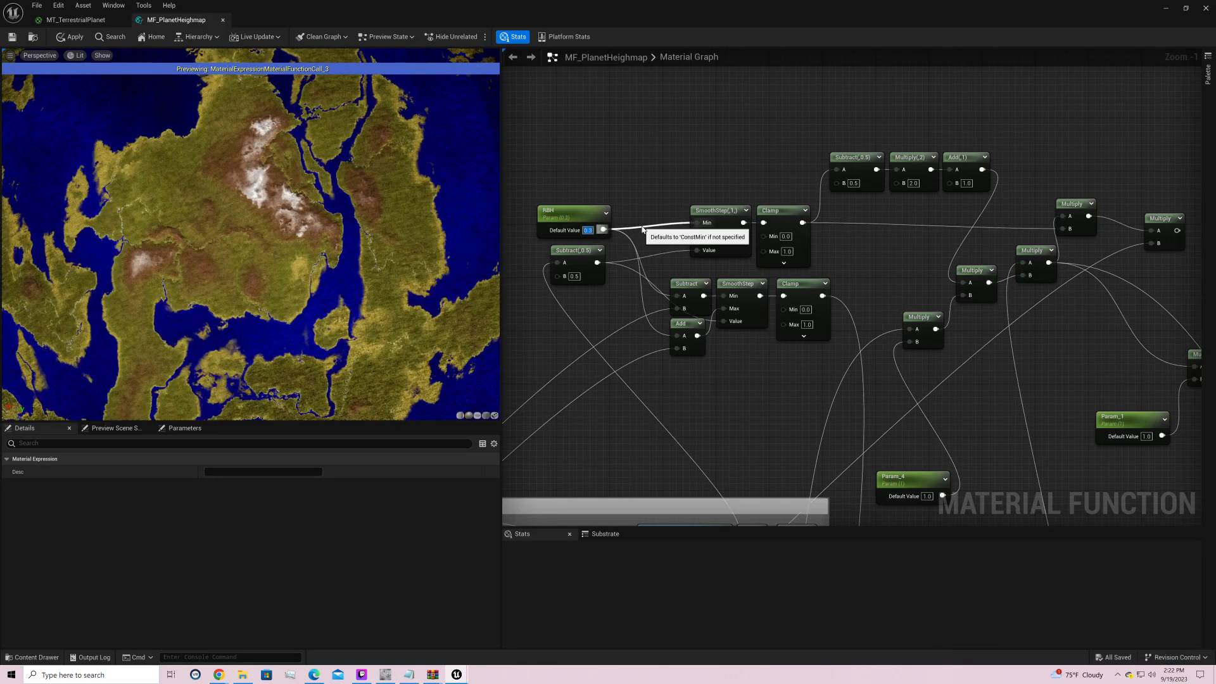
{"action": "type", "text": "0.2"}
{"action": "key", "text": "Return"}
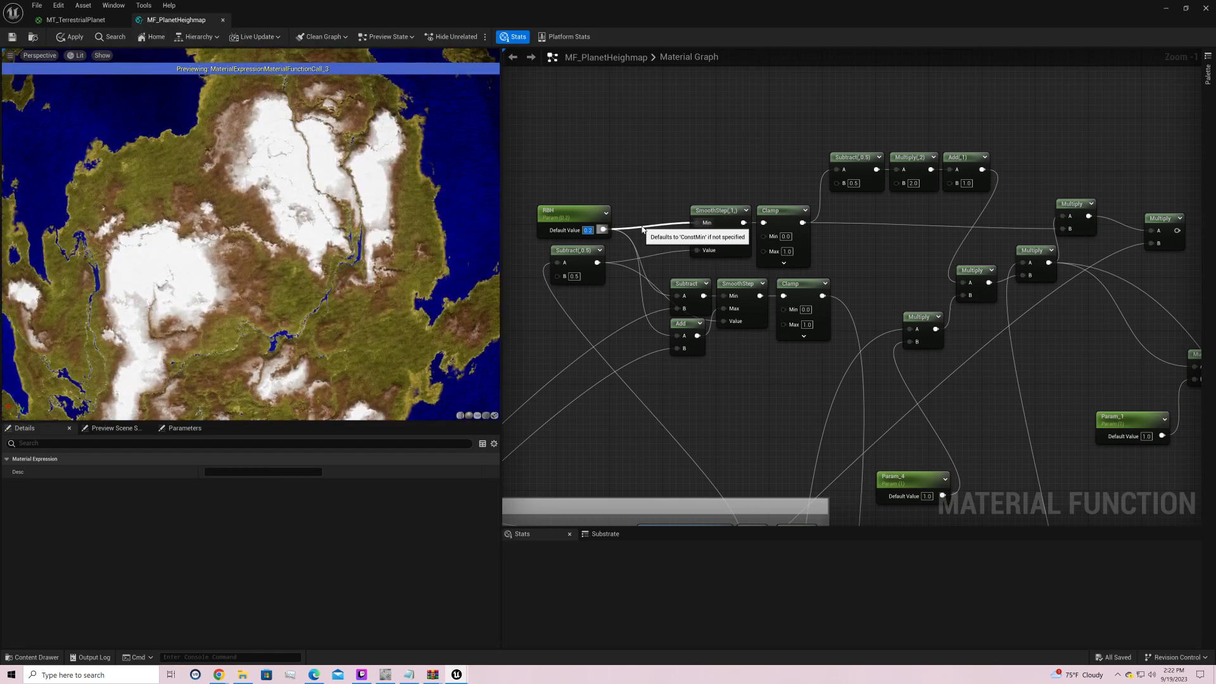
Step: Compare the planet with the SmoothStep Min parameter's default at 0.1, 0, 0.5 and 0.3, finishing at 0.2
{"action": "type", "text": "0.1"}
{"action": "key", "text": "Return"}
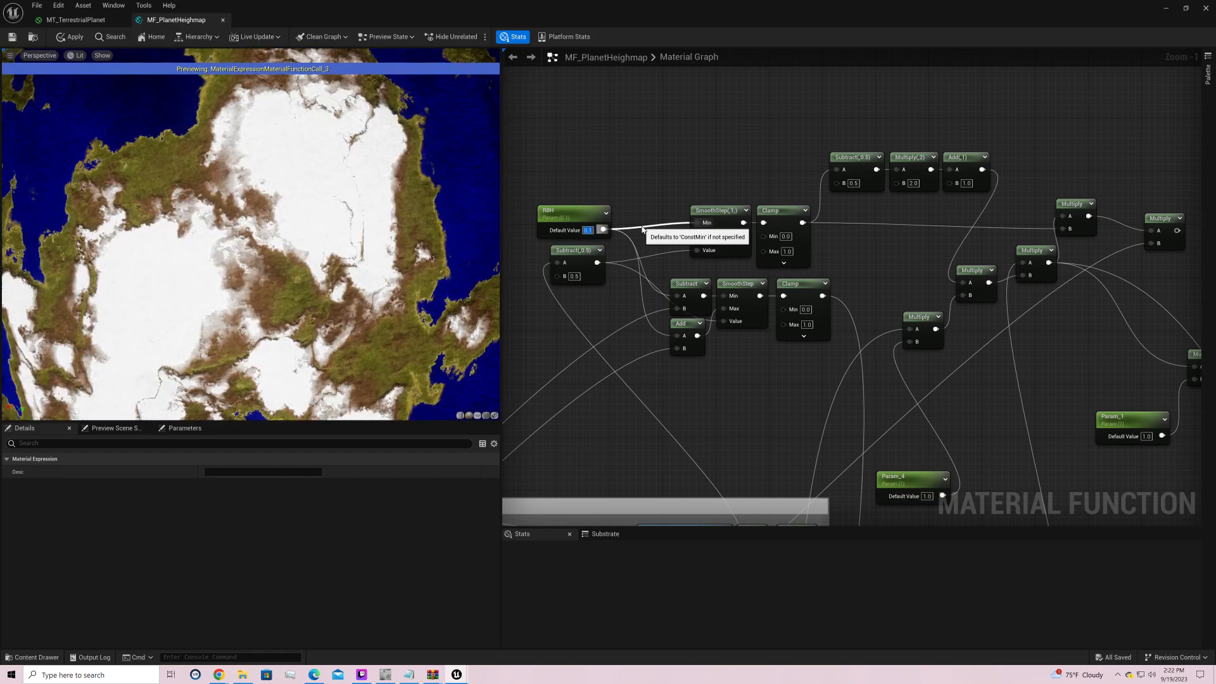
{"action": "type", "text": "0.0"}
{"action": "key", "text": "Return"}
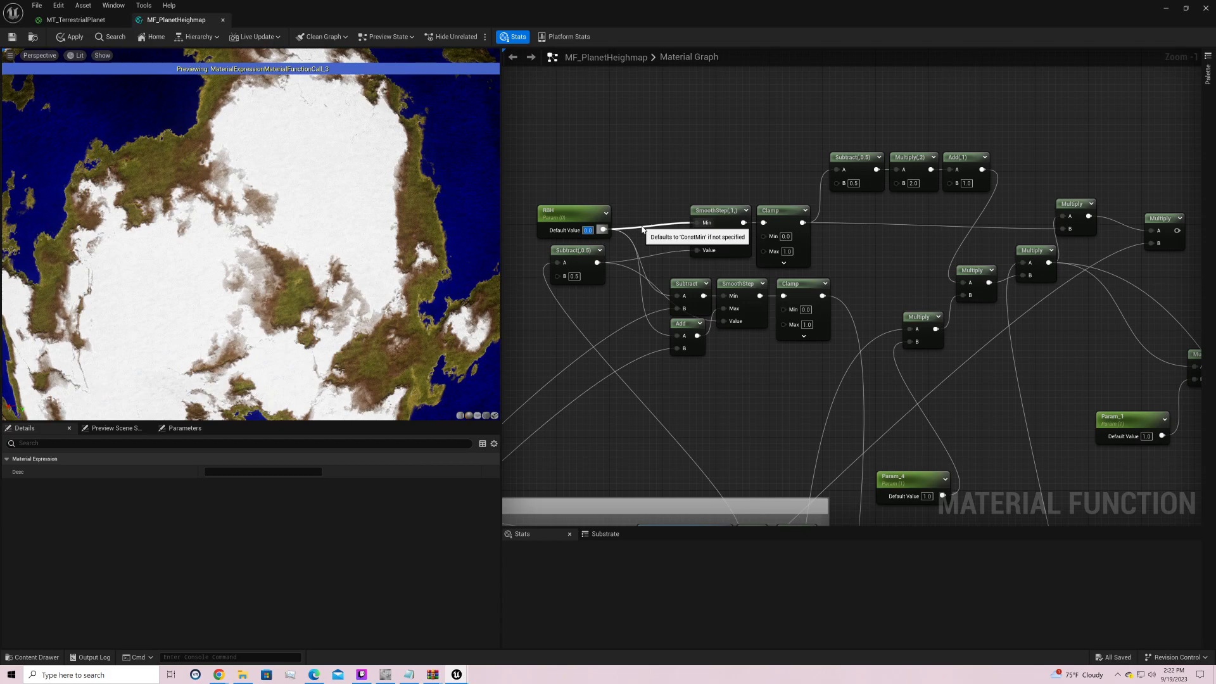
{"action": "type", "text": "0.1"}
{"action": "key", "text": "Return"}
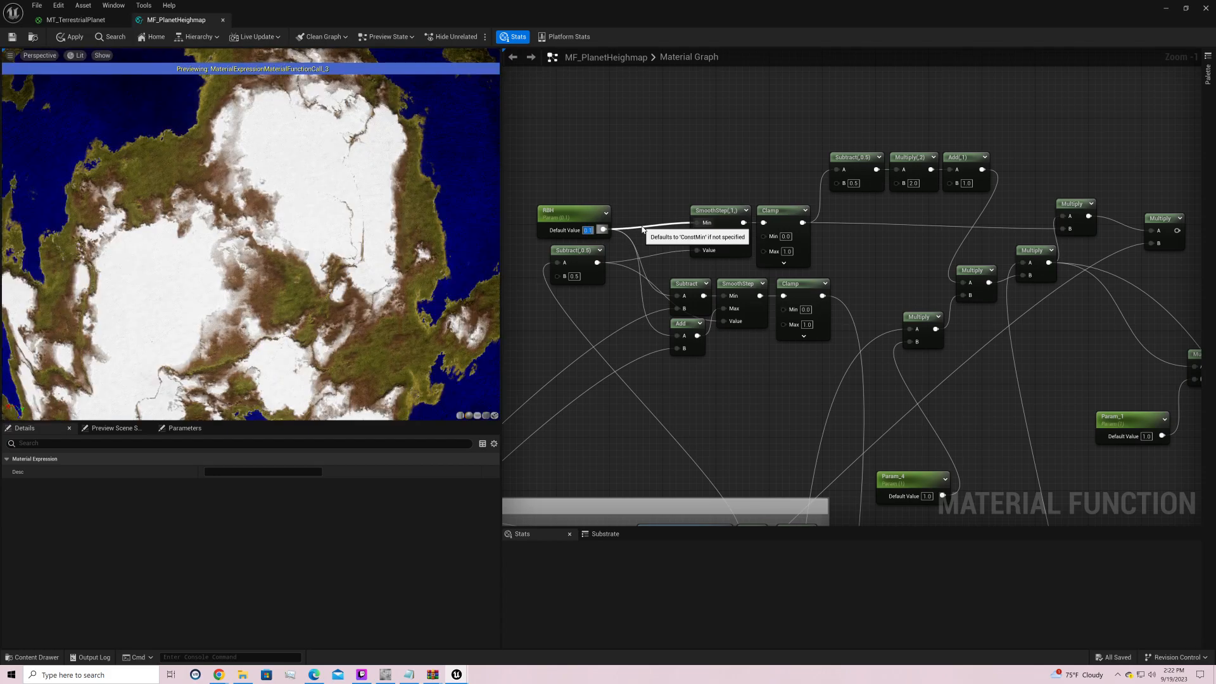
{"action": "type", "text": "0.2"}
{"action": "key", "text": "Return"}
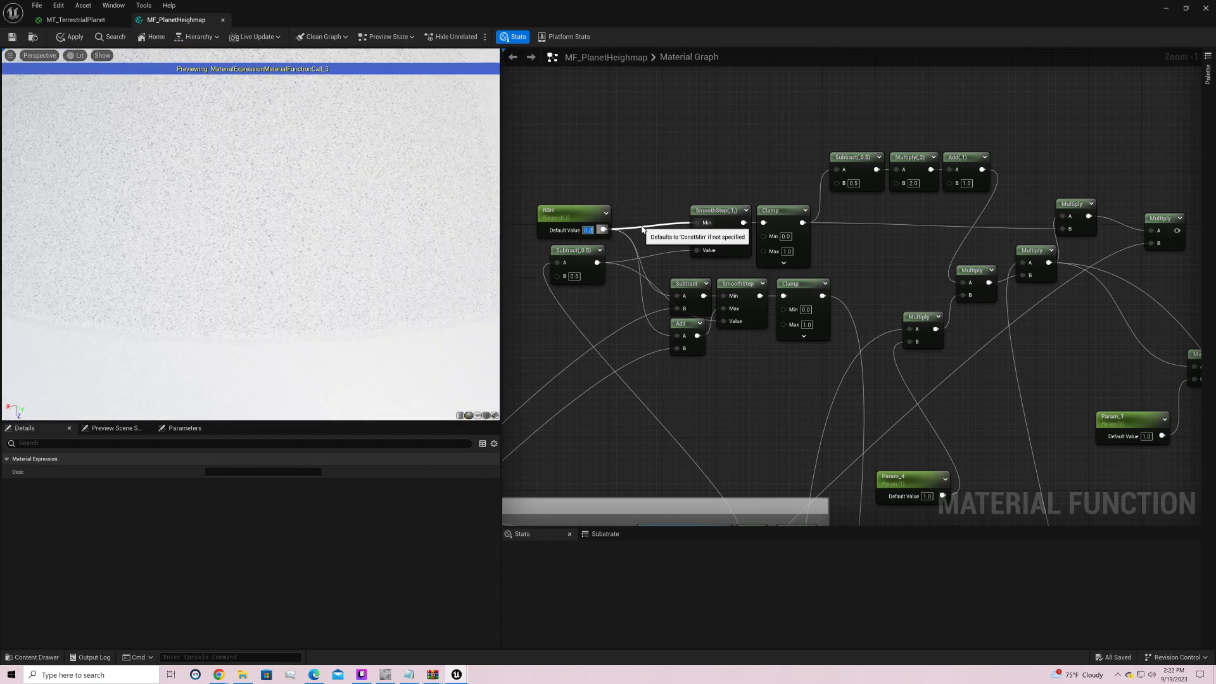
{"action": "type", "text": "0.5"}
{"action": "key", "text": "Return"}
{"action": "type", "text": "0.3"}
{"action": "key", "text": "Return"}
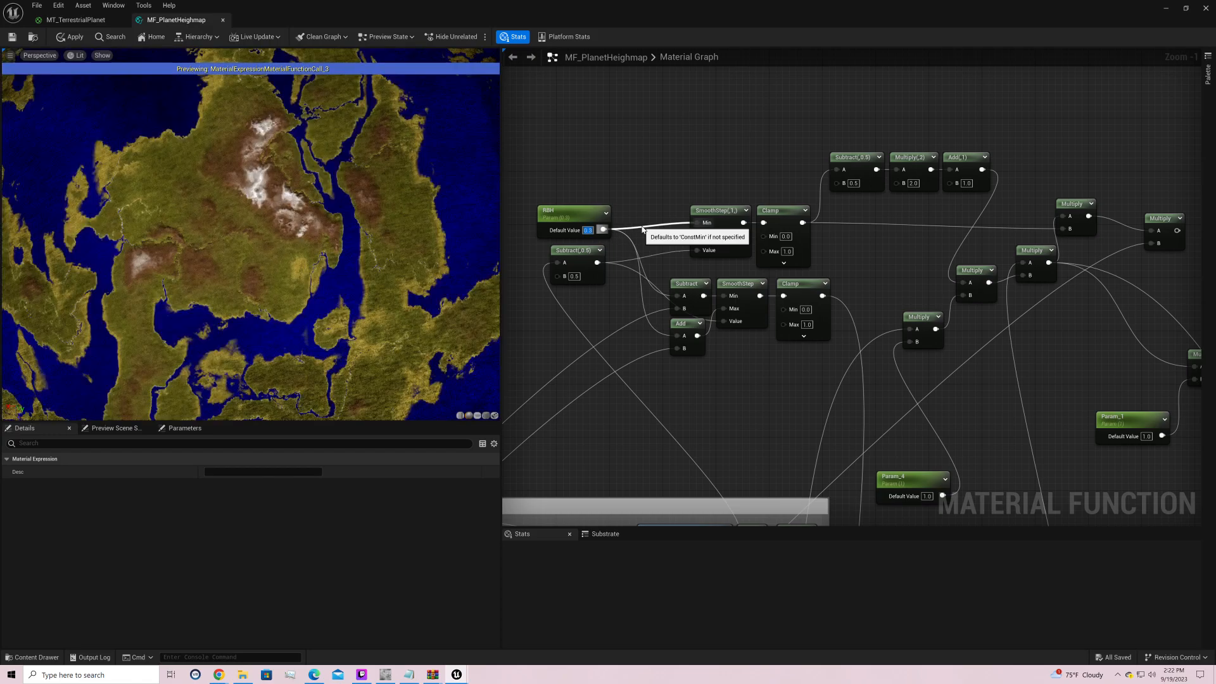
{"action": "type", "text": "0.2"}
{"action": "key", "text": "Return"}
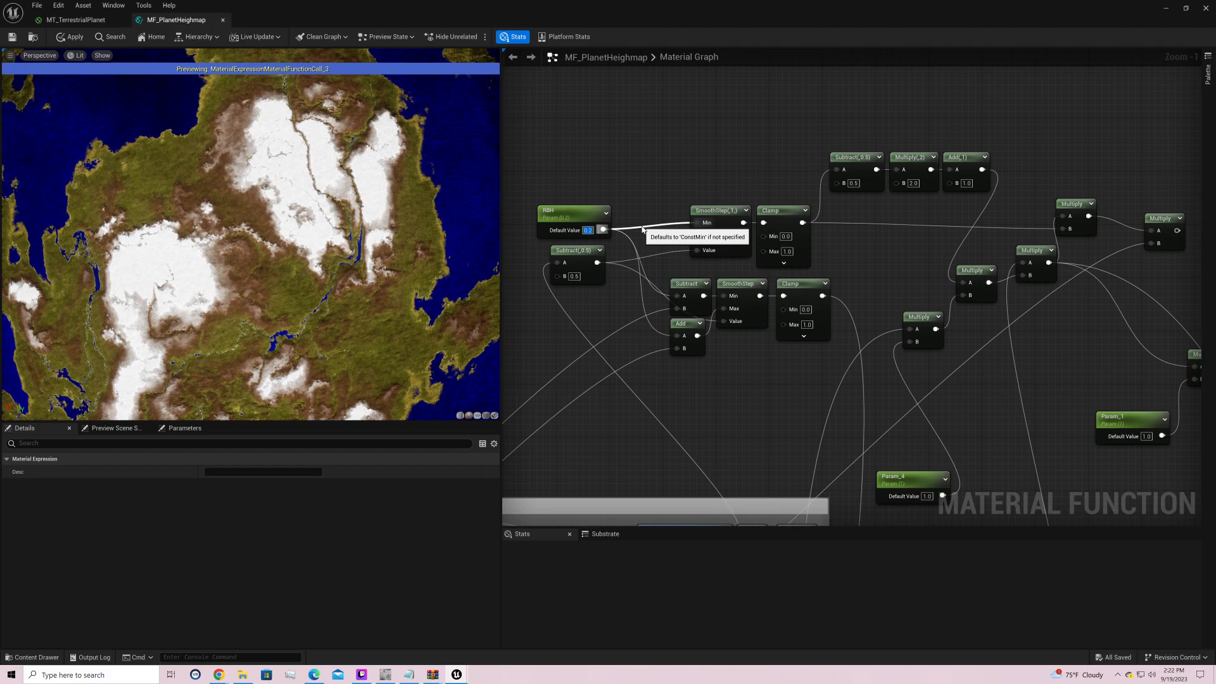
Step: Test 0.25 as the default of the parameter driving the upper SmoothStep's Min, return it to 0.2, and inspect the planet's terrain
{"action": "type", "text": "0.25"}
{"action": "key", "text": "Return"}
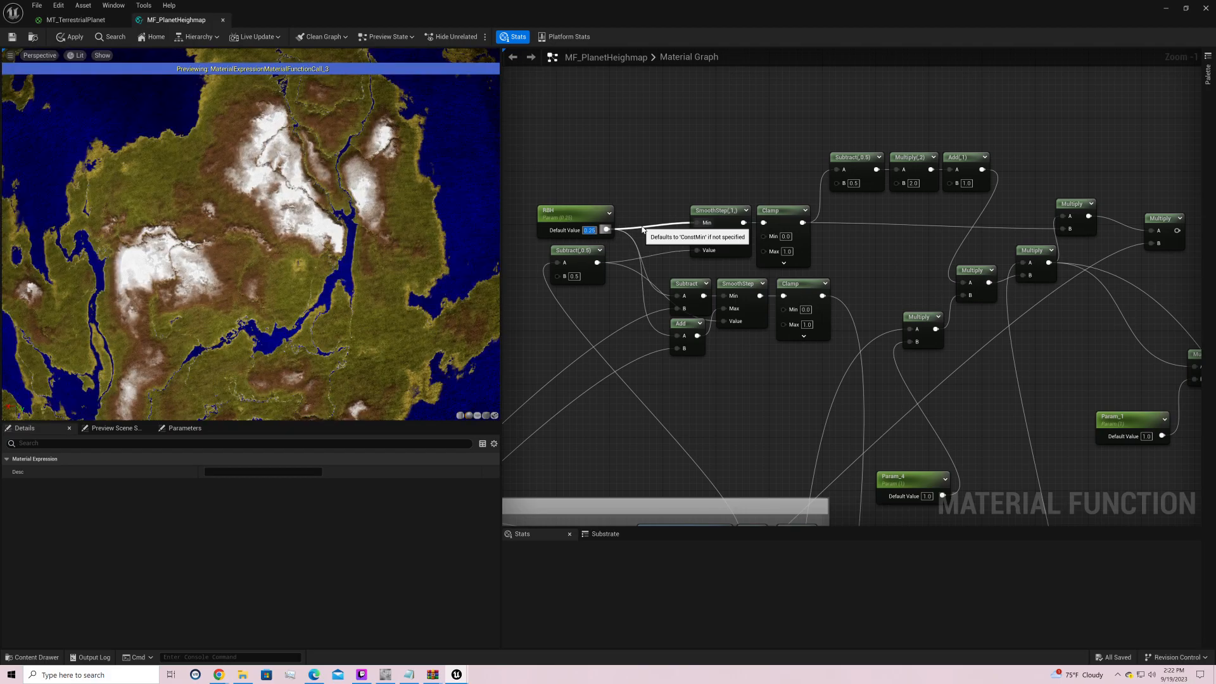
{"action": "type", "text": "0.2"}
{"action": "key", "text": "Return"}
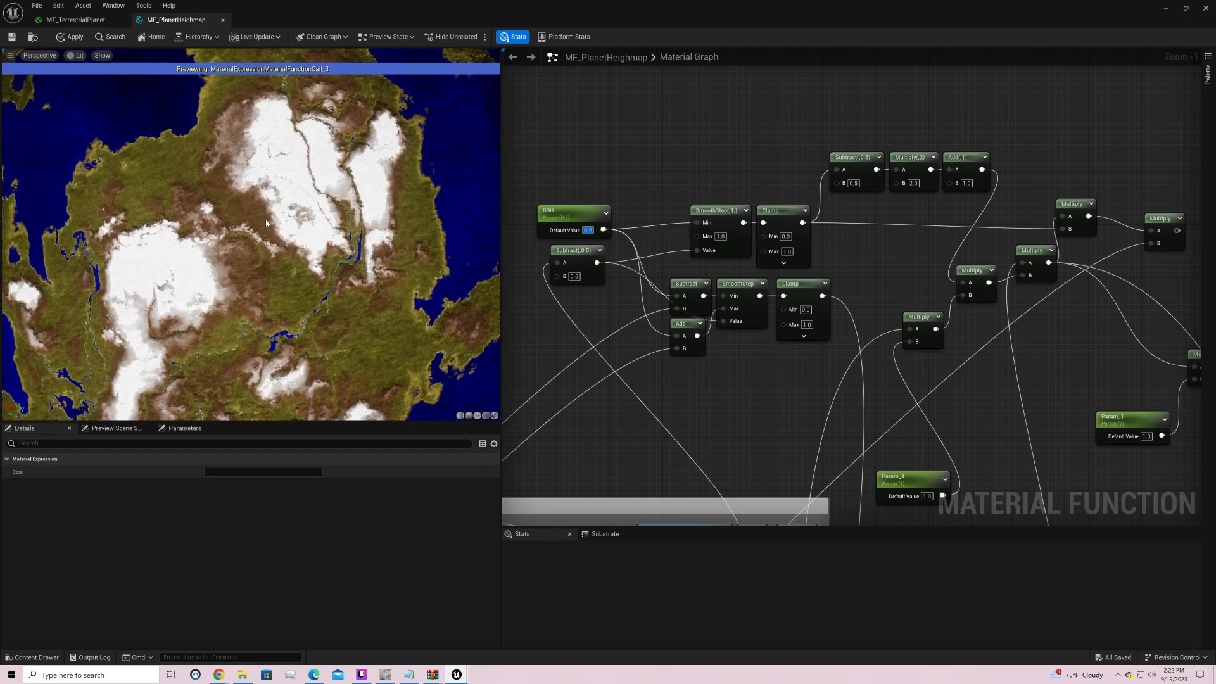
{"action": "scroll", "coordinate": [278, 249], "scroll_direction": "down", "scroll_amount": 5}
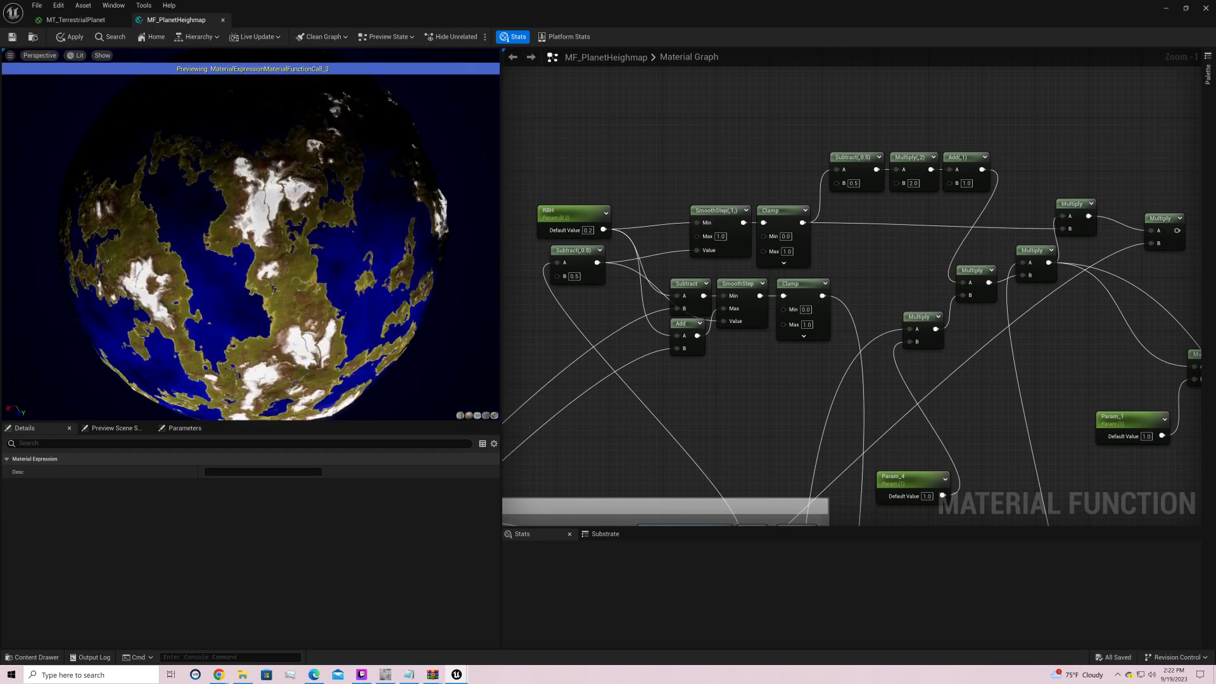
{"action": "scroll", "coordinate": [279, 249], "scroll_direction": "up", "scroll_amount": 10}
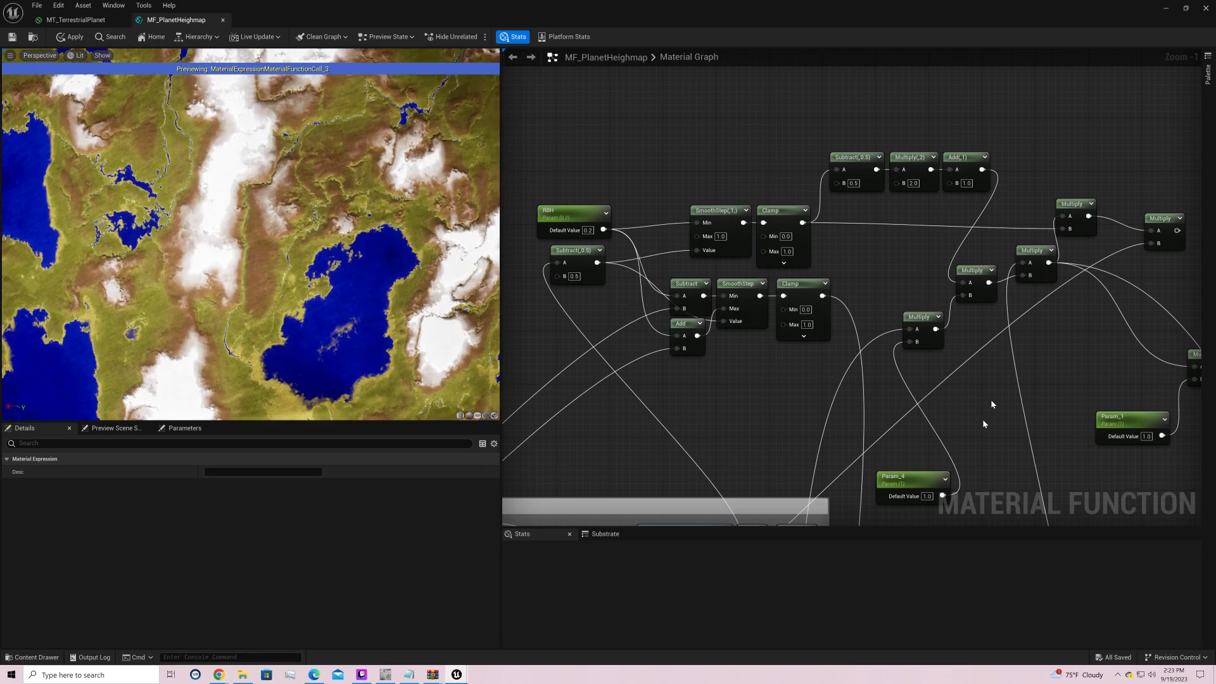
Step: Preview the upper Clamp node and feed its output into the Multiply's A input in place of the Add
{"action": "right_click_drag", "start_coordinate": [1035, 366], "coordinate": [918, 428]}
{"action": "left_click_drag", "start_coordinate": [693, 175], "coordinate": [732, 210]}
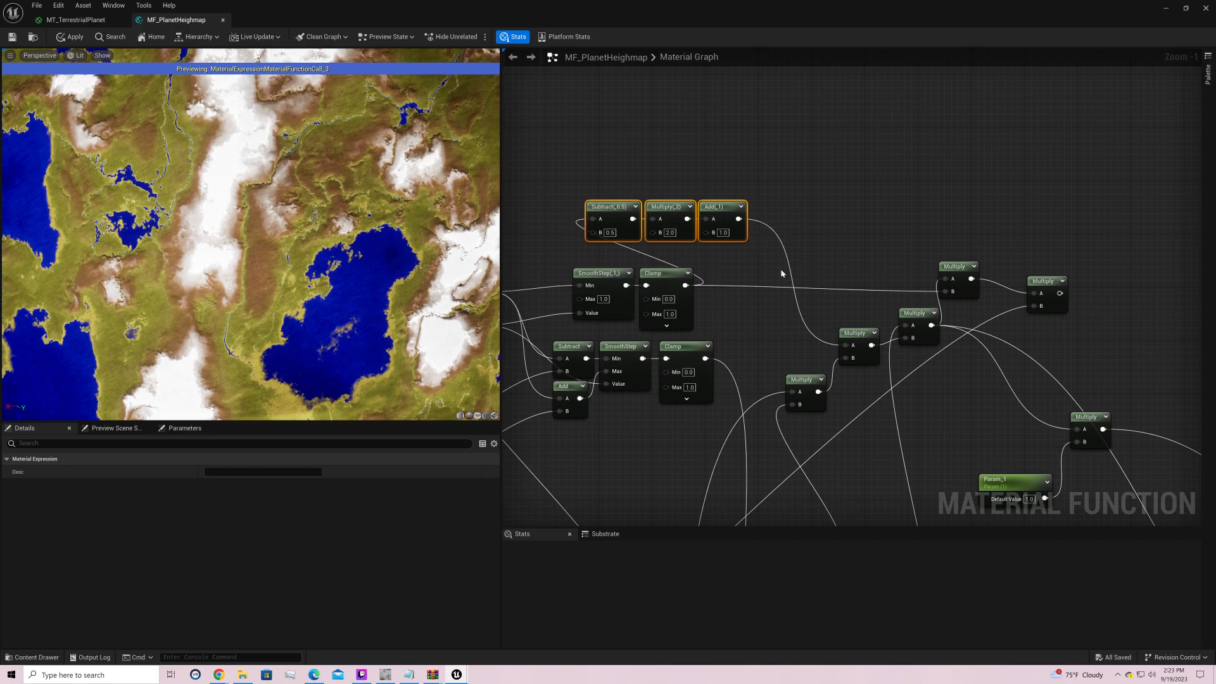
{"action": "right_click", "coordinate": [665, 288]}
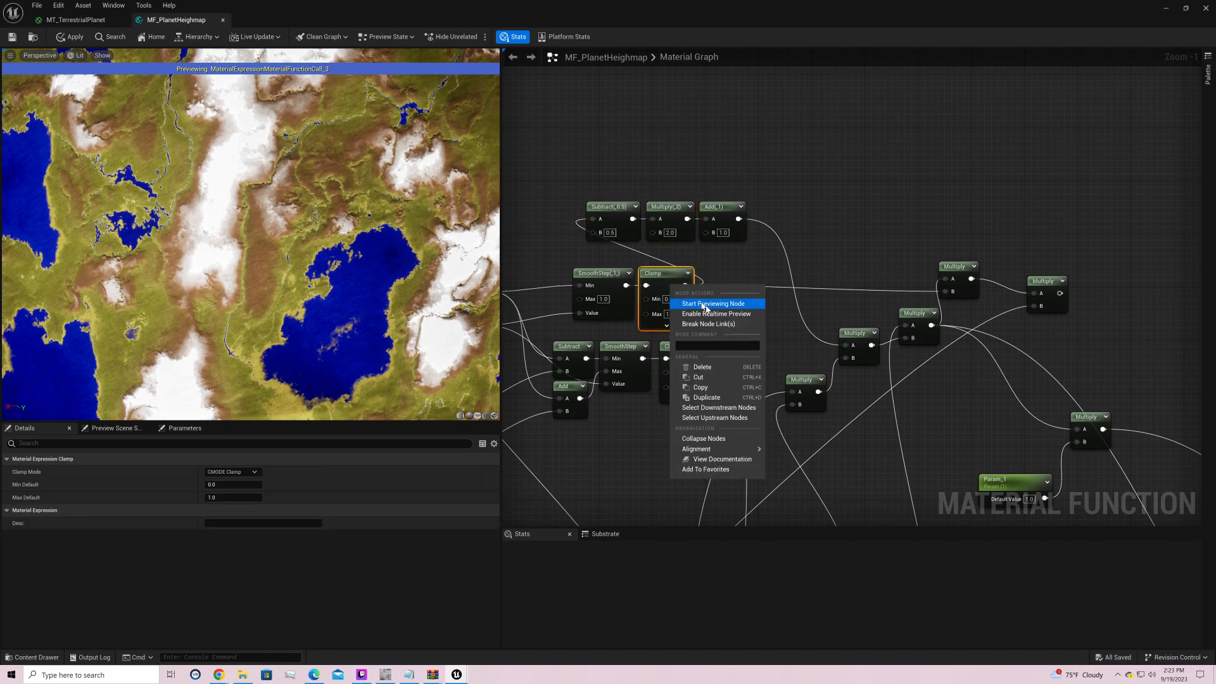
{"action": "left_click", "coordinate": [705, 308]}
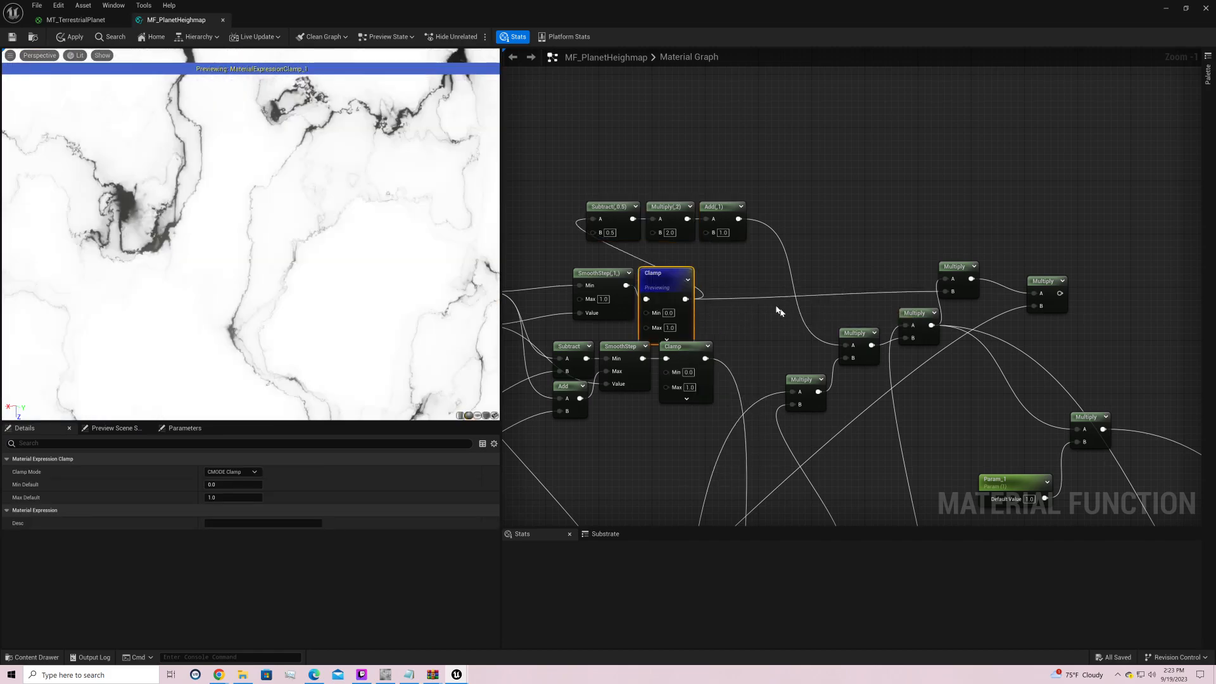
{"action": "left_click_drag", "start_coordinate": [685, 299], "coordinate": [849, 345]}
Step: Try 0.5 as the upper SmoothStep's Max and examine the clamped mask across the whole sphere
{"action": "scroll", "coordinate": [367, 252], "scroll_direction": "down", "scroll_amount": 5}
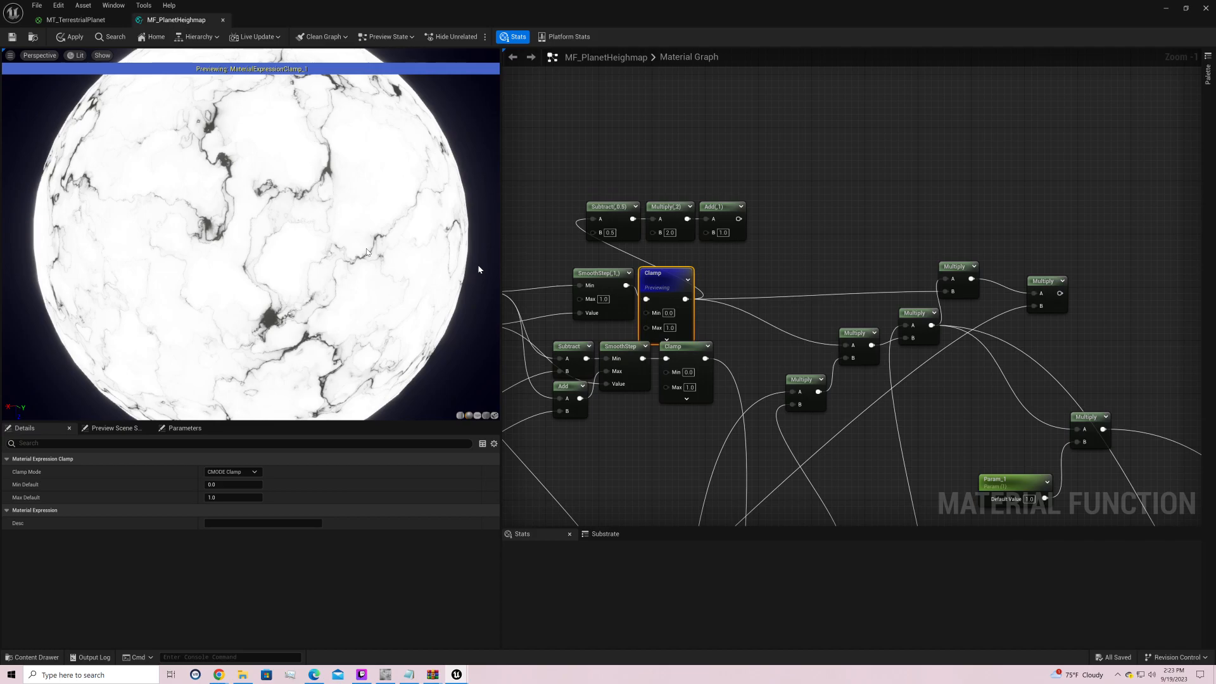
{"action": "type", "text": "0.5"}
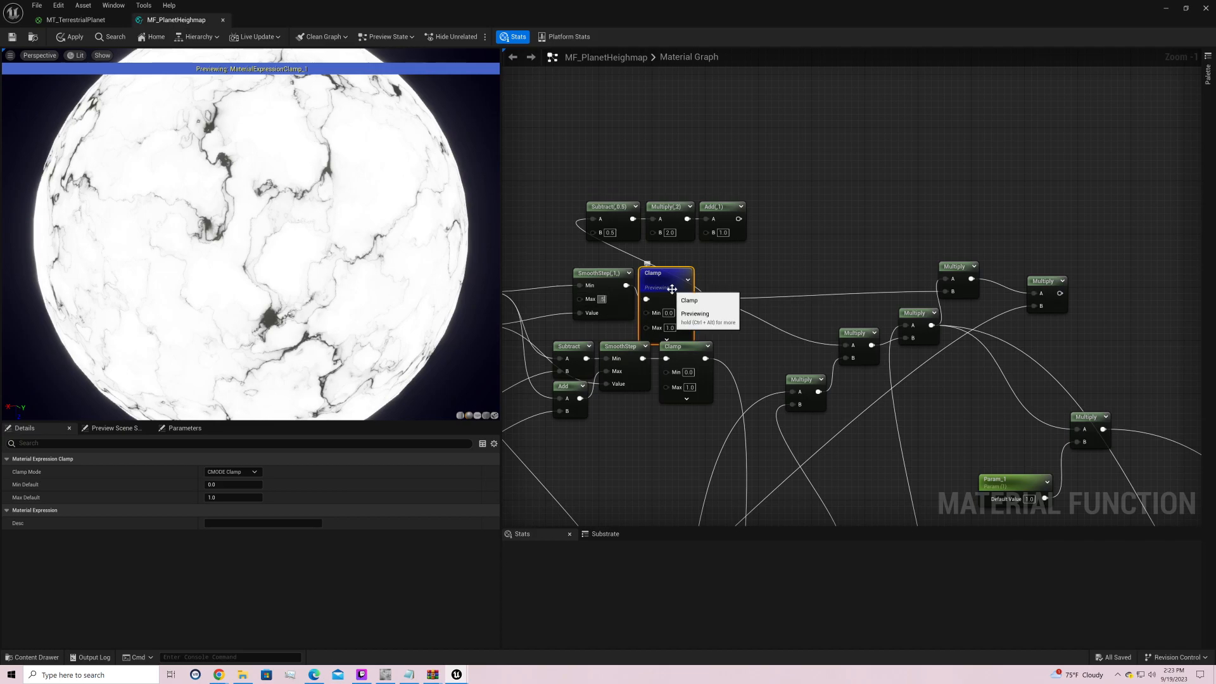
{"action": "key", "text": "Return"}
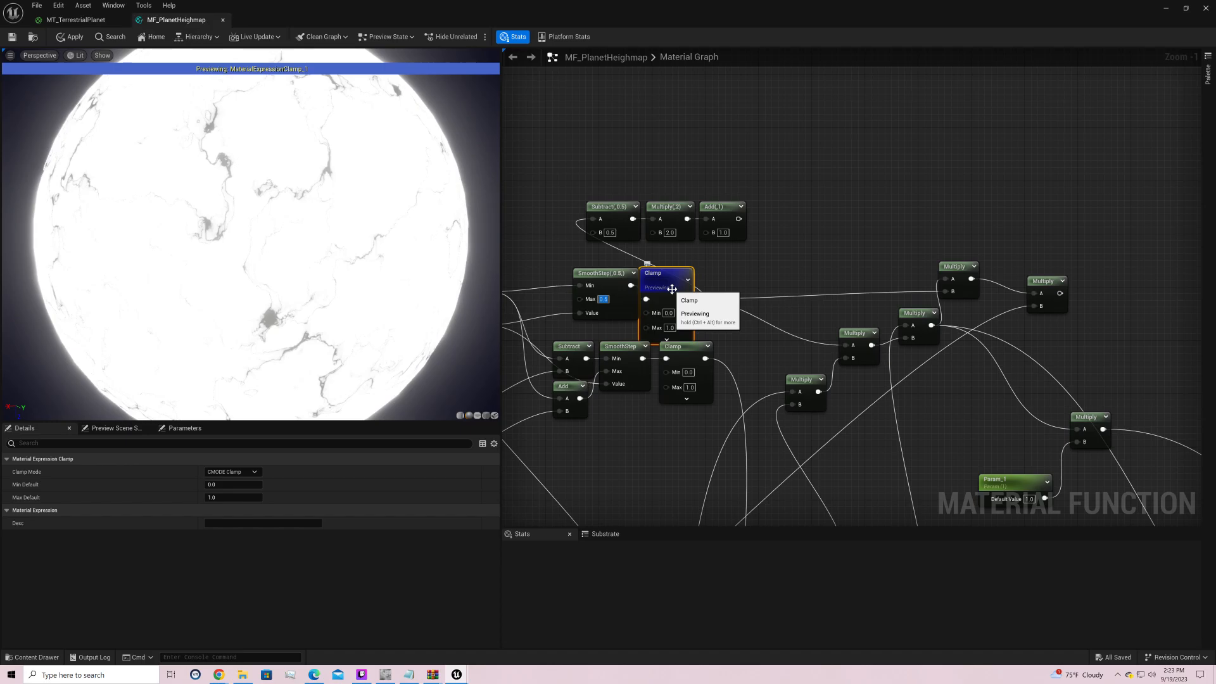
{"action": "left_click_drag", "start_coordinate": [431, 222], "coordinate": [266, 310]}
Step: Stop previewing the Clamp, preview the large material attributes node again, and inspect the planet's snow caps from another angle
{"action": "right_click", "coordinate": [670, 294]}
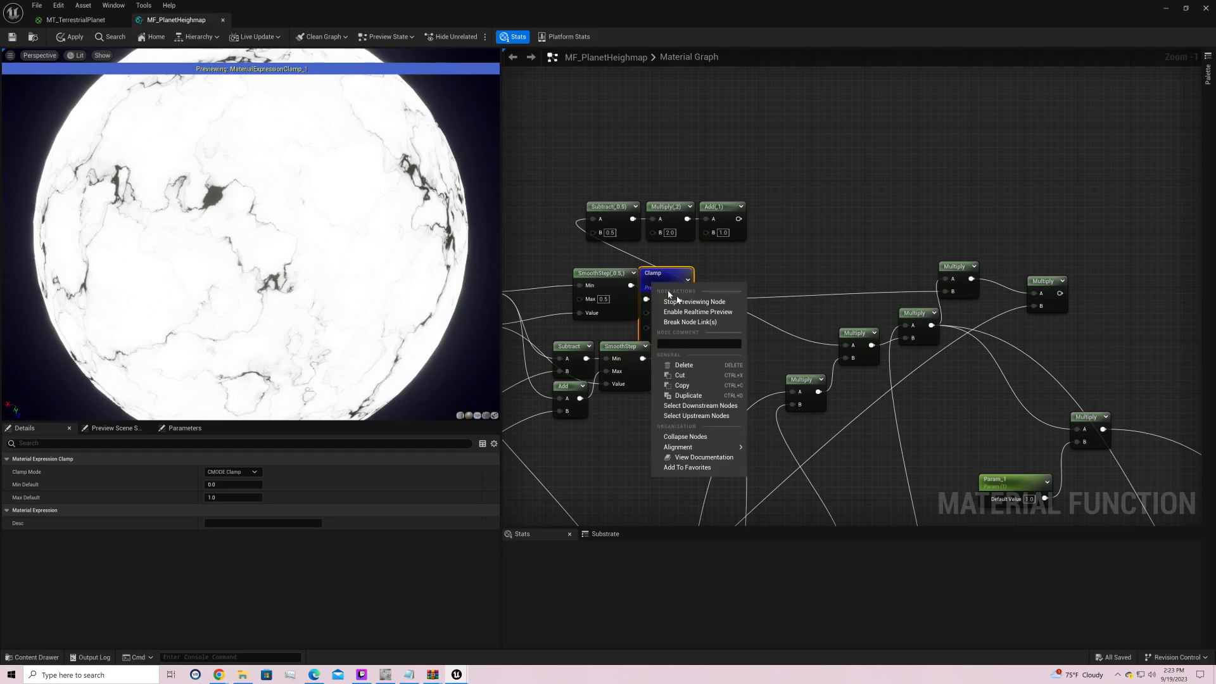
{"action": "left_click", "coordinate": [693, 301]}
{"action": "right_click_drag", "start_coordinate": [1012, 155], "coordinate": [694, 167]}
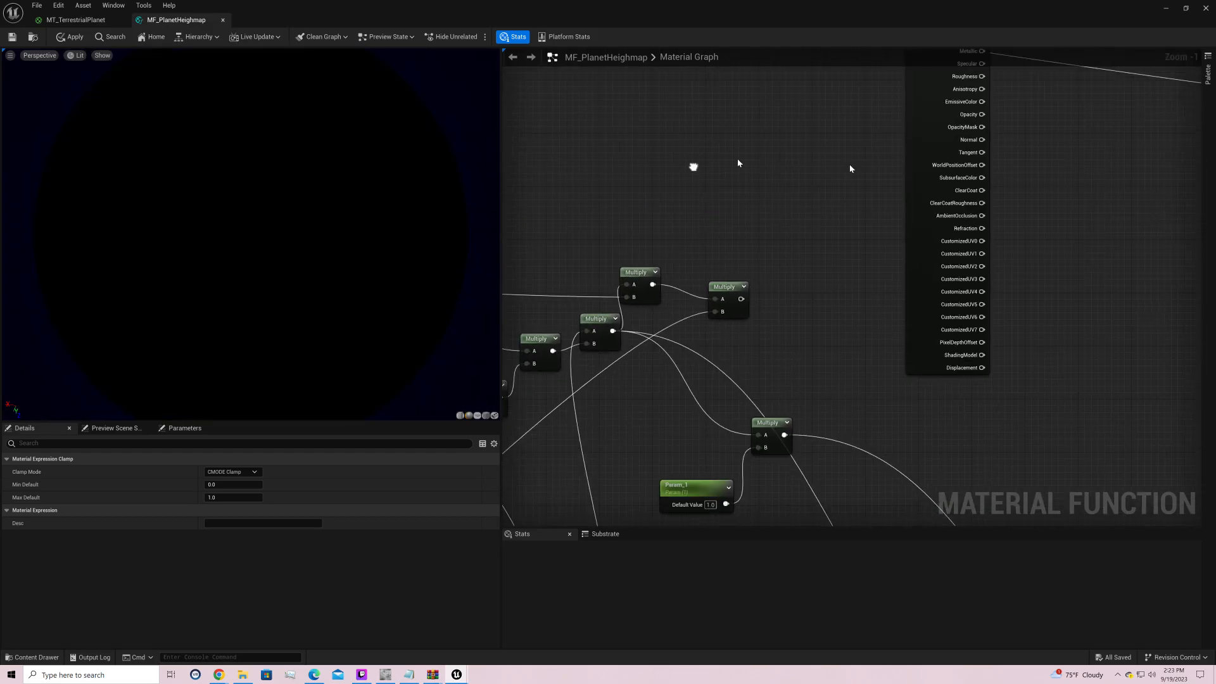
{"action": "right_click", "coordinate": [912, 166]}
{"action": "left_click", "coordinate": [936, 180]}
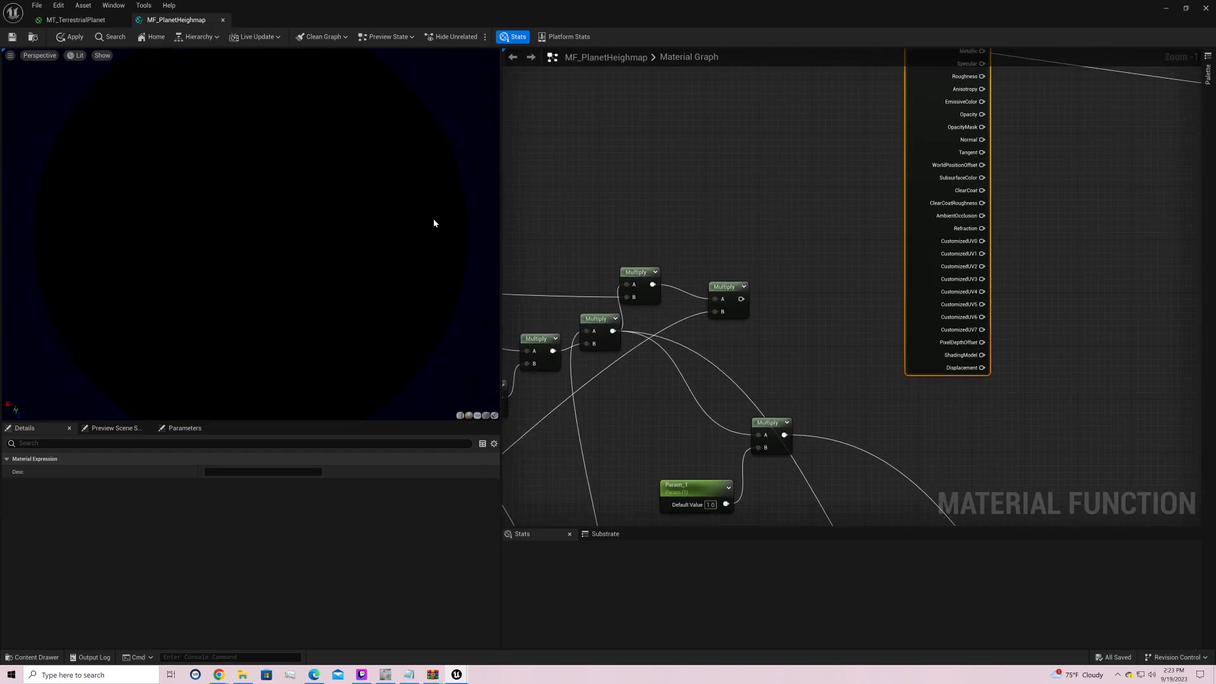
{"action": "right_click_drag", "start_coordinate": [620, 214], "coordinate": [733, 204]}
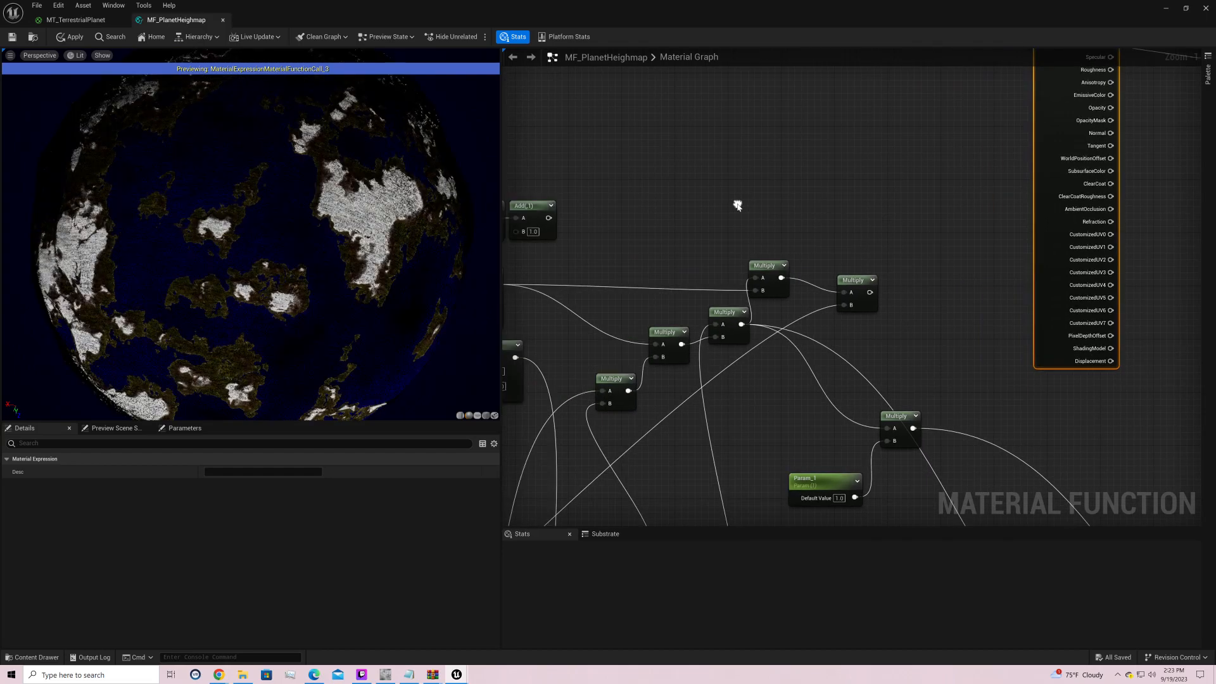
{"action": "left_click_drag", "start_coordinate": [251, 191], "coordinate": [190, 355]}
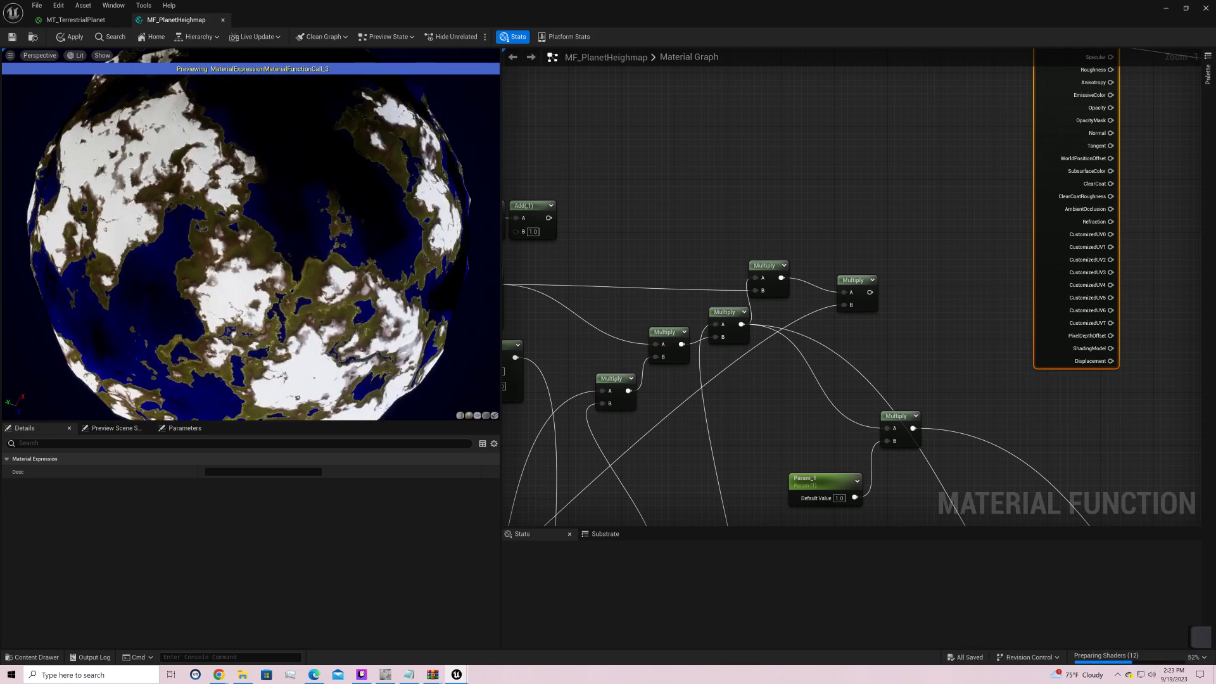
Step: Test the upper SmoothStep's Max at 1, set it to 0.75, and check the planet's land and mountains up close
{"action": "right_click_drag", "start_coordinate": [639, 292], "coordinate": [943, 169]}
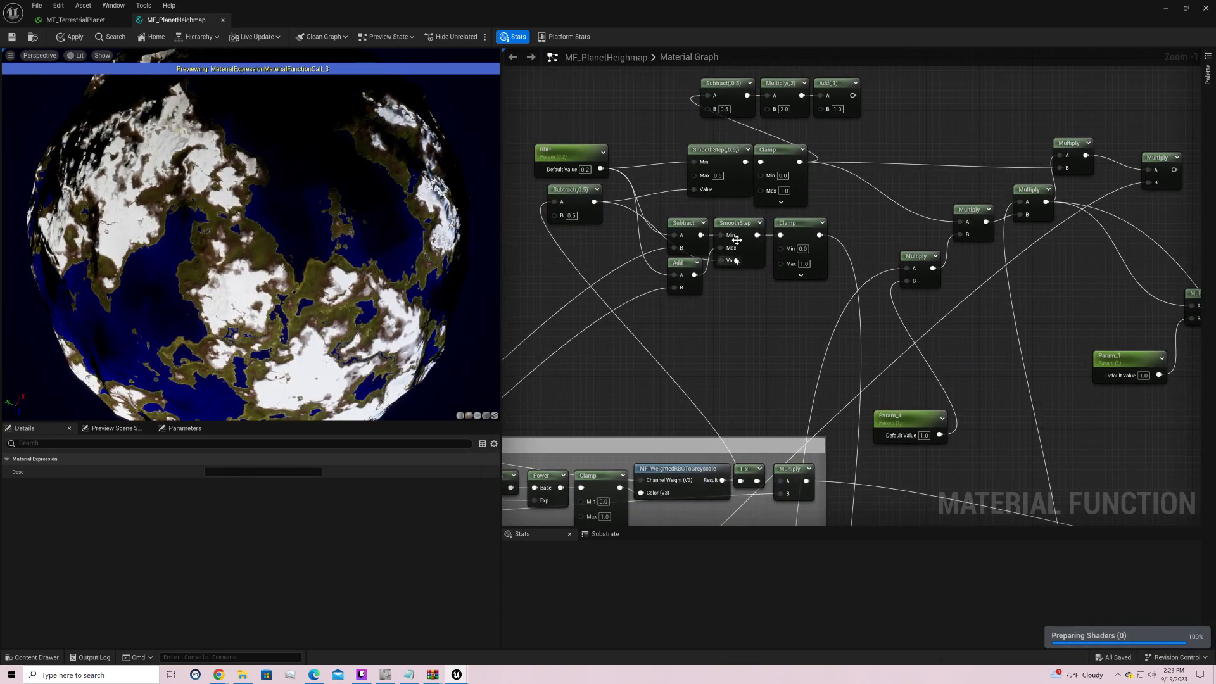
{"action": "left_click", "coordinate": [718, 175]}
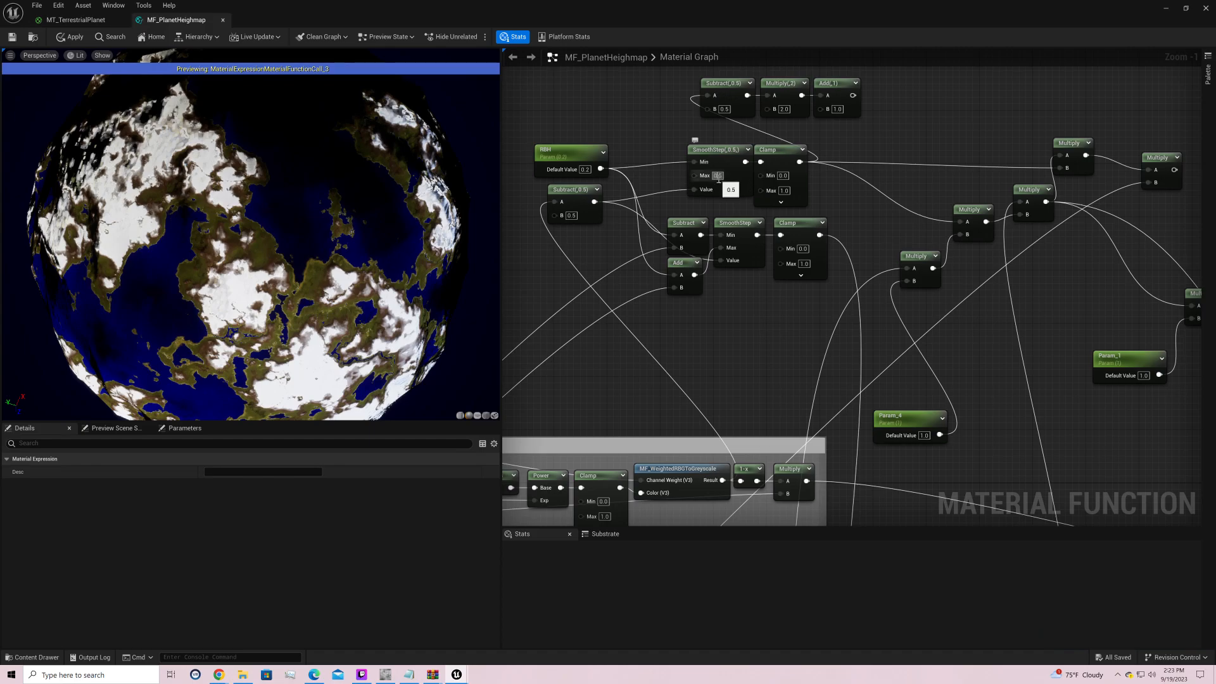
{"action": "type", "text": "1"}
{"action": "key", "text": "Return"}
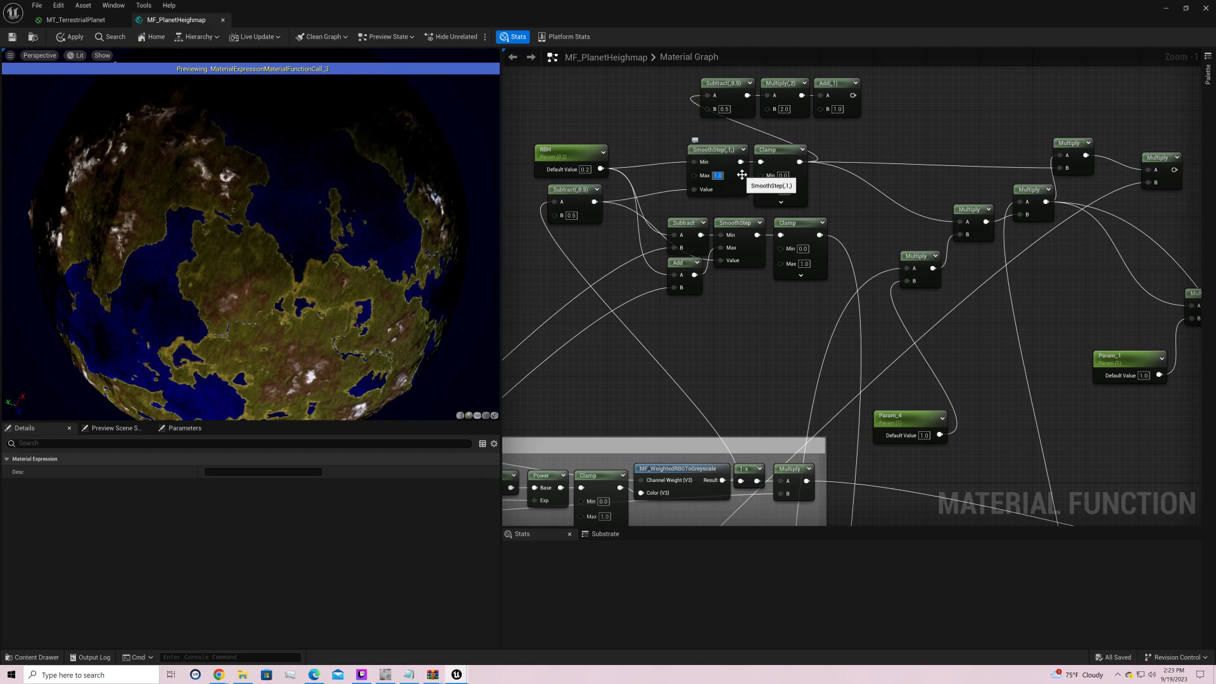
{"action": "type", "text": "0.75"}
{"action": "key", "text": "Return"}
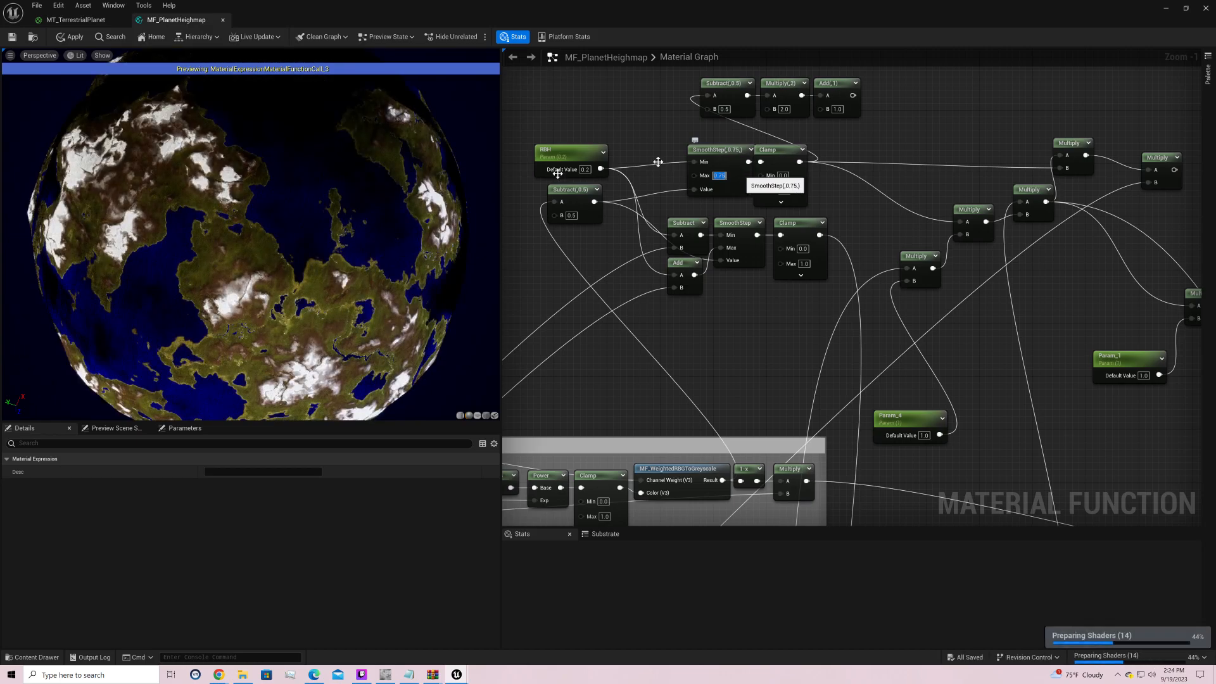
{"action": "right_click_drag", "start_coordinate": [268, 256], "coordinate": [268, 167]}
{"action": "left_click_drag", "start_coordinate": [267, 241], "coordinate": [194, 241]}
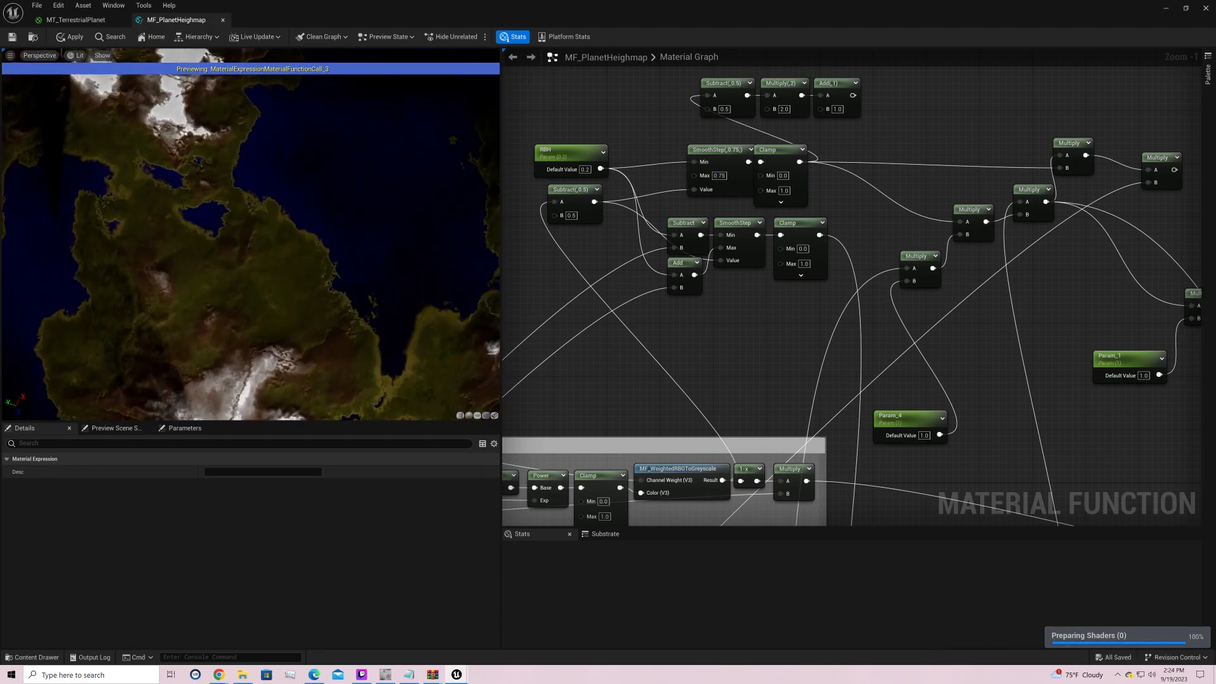
Step: Examine the continents and oceans on the planet preview from several angles
{"action": "right_click_drag", "start_coordinate": [268, 255], "coordinate": [268, 292]}
{"action": "left_click_drag", "start_coordinate": [268, 255], "coordinate": [179, 248]}
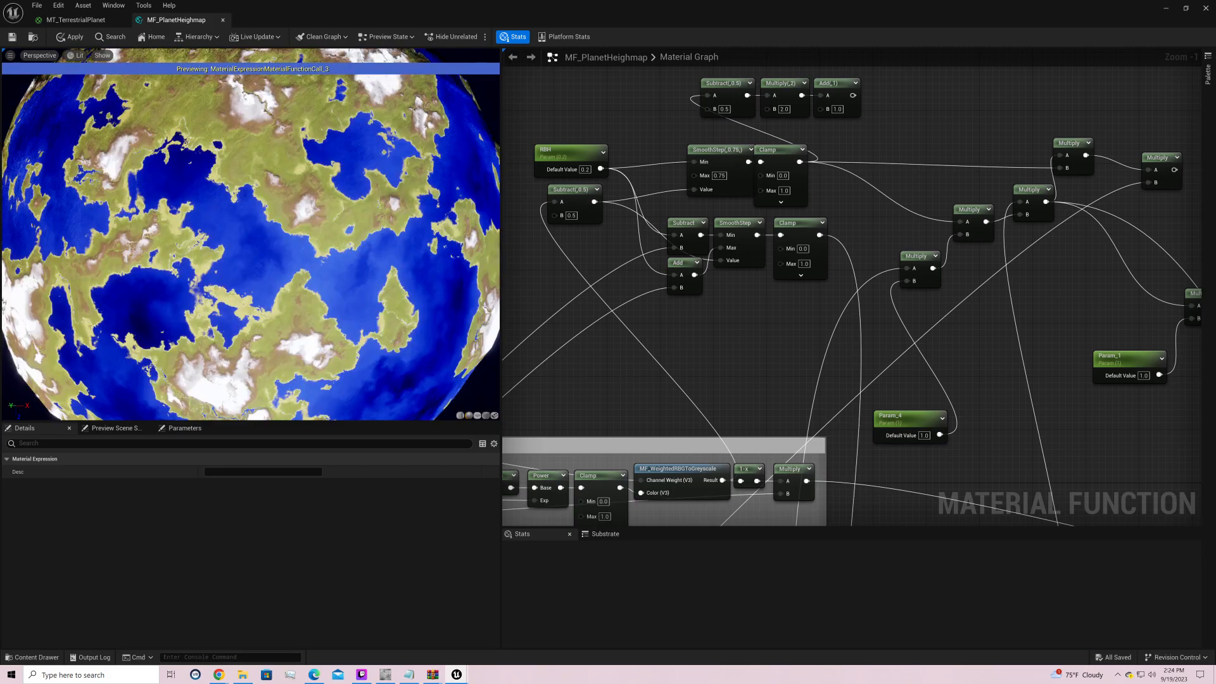
{"action": "left_click_drag", "start_coordinate": [251, 254], "coordinate": [213, 190]}
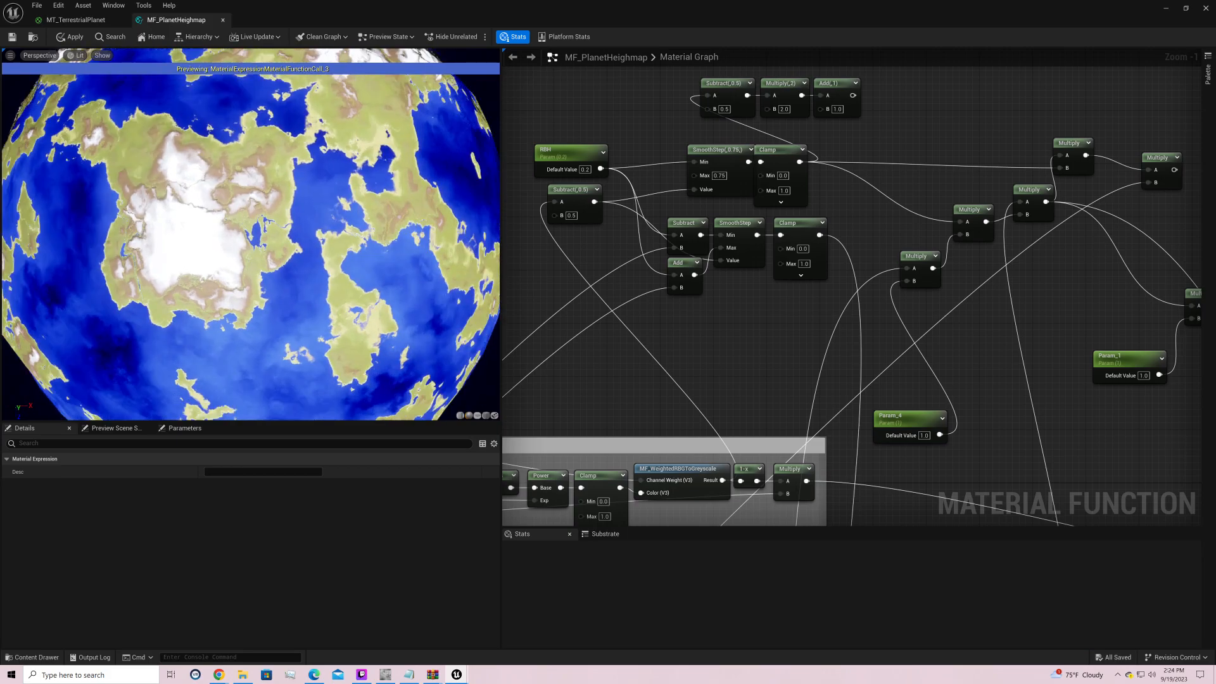
{"action": "left_click_drag", "start_coordinate": [251, 234], "coordinate": [412, 285]}
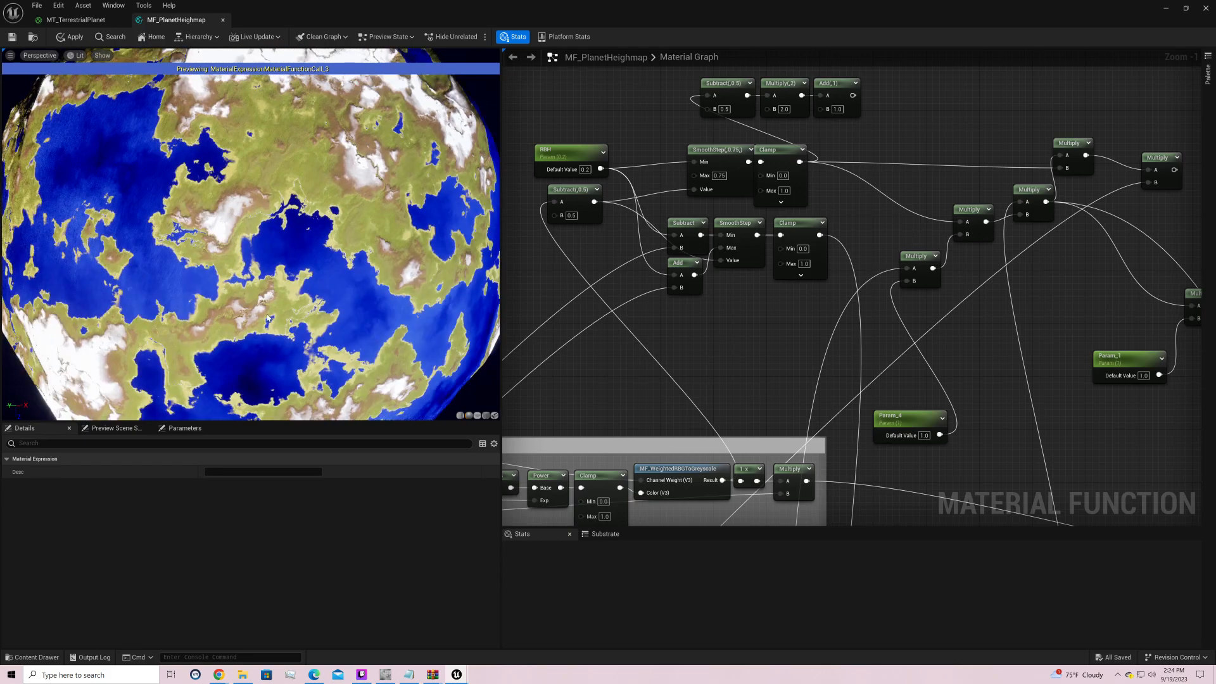
Step: Disconnect the Multiply node fed by Param_4 from the next Multiply's B input, and move it aside together with Param_4
{"action": "right_click_drag", "start_coordinate": [975, 349], "coordinate": [748, 385]}
{"action": "left_click_drag", "start_coordinate": [679, 297], "coordinate": [706, 363]}
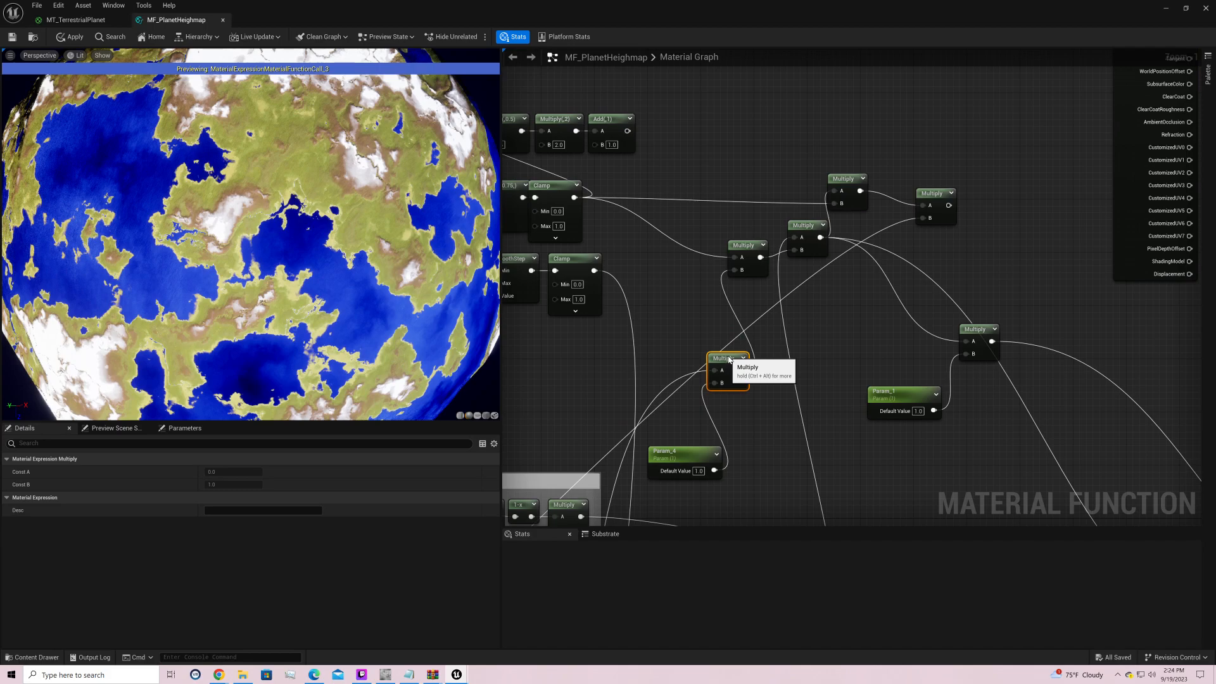
{"action": "left_click_drag", "start_coordinate": [703, 461], "coordinate": [650, 400]}
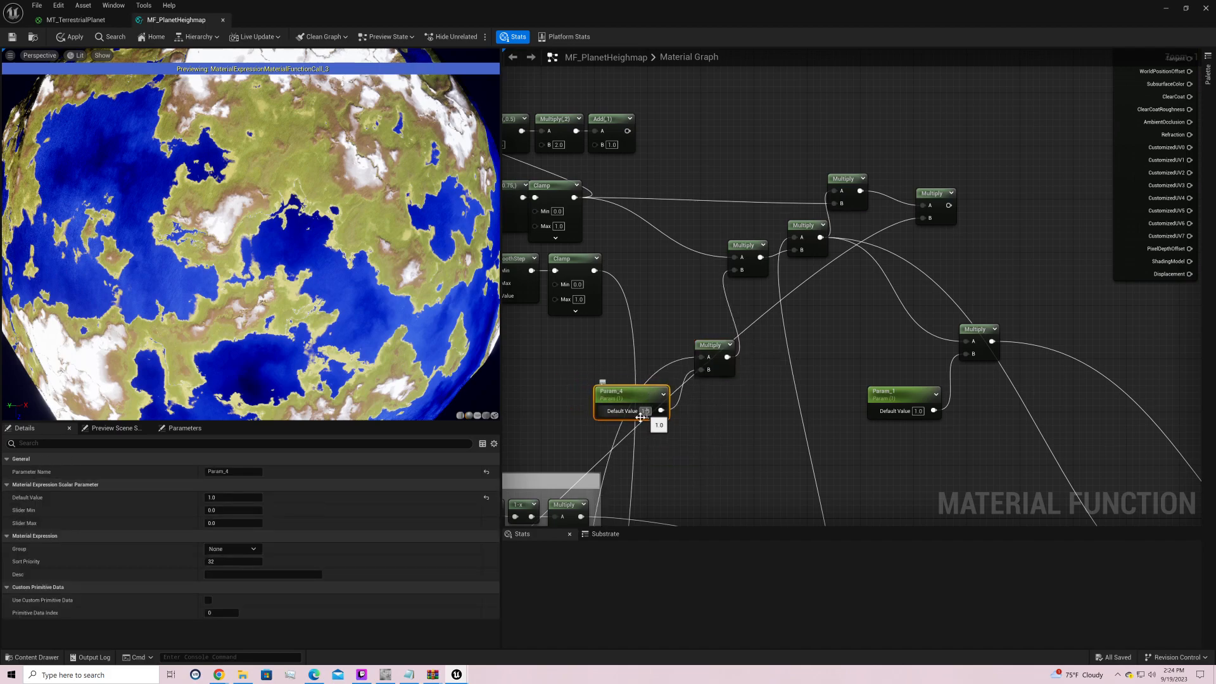
{"action": "left_click_drag", "start_coordinate": [641, 417], "coordinate": [641, 417]}
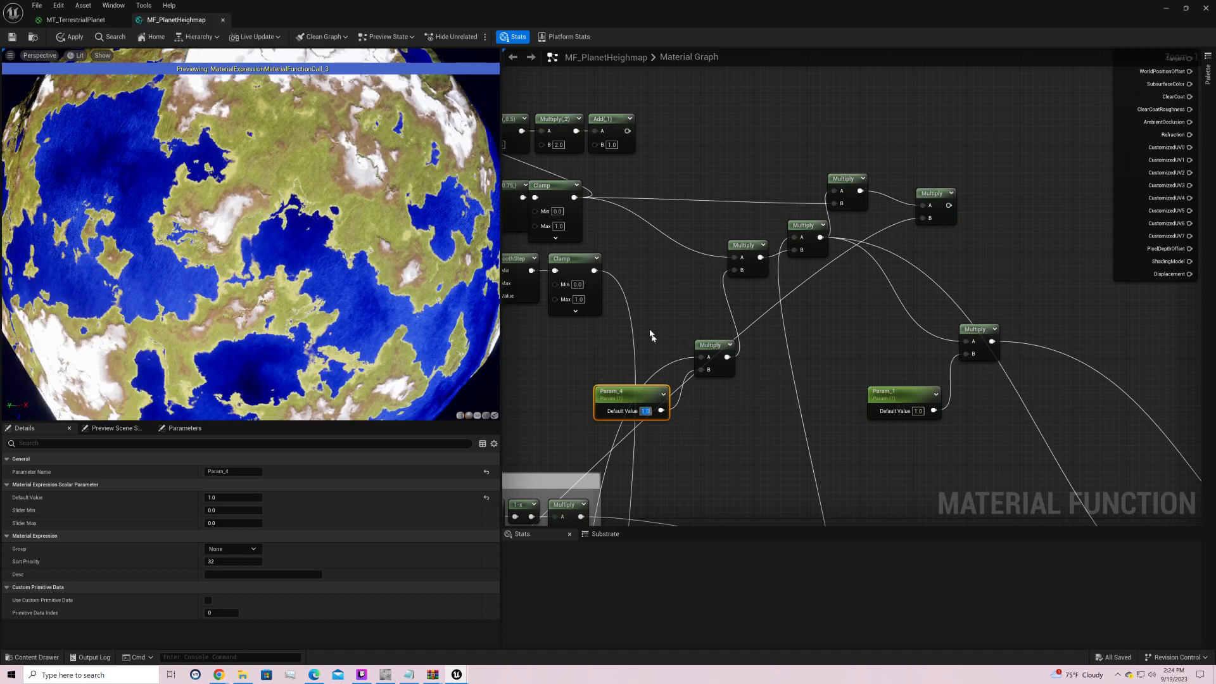
{"action": "left_click", "coordinate": [728, 357], "text": "alt"}
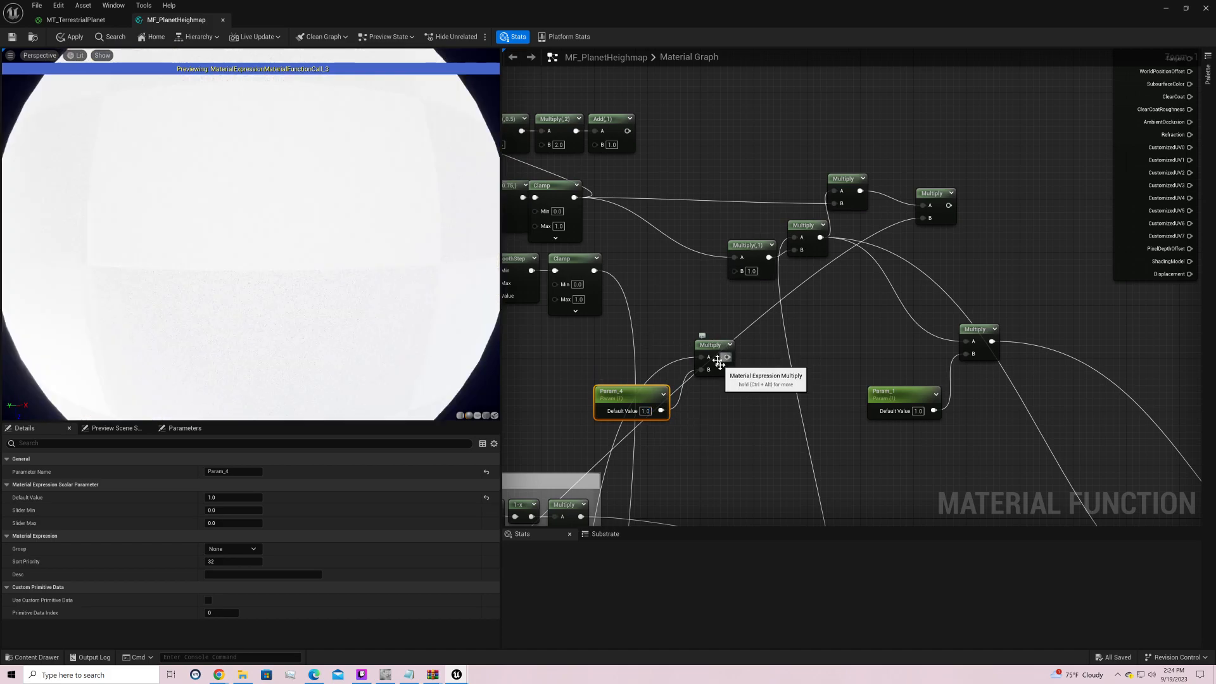
{"action": "left_click_drag", "start_coordinate": [654, 341], "coordinate": [747, 474]}
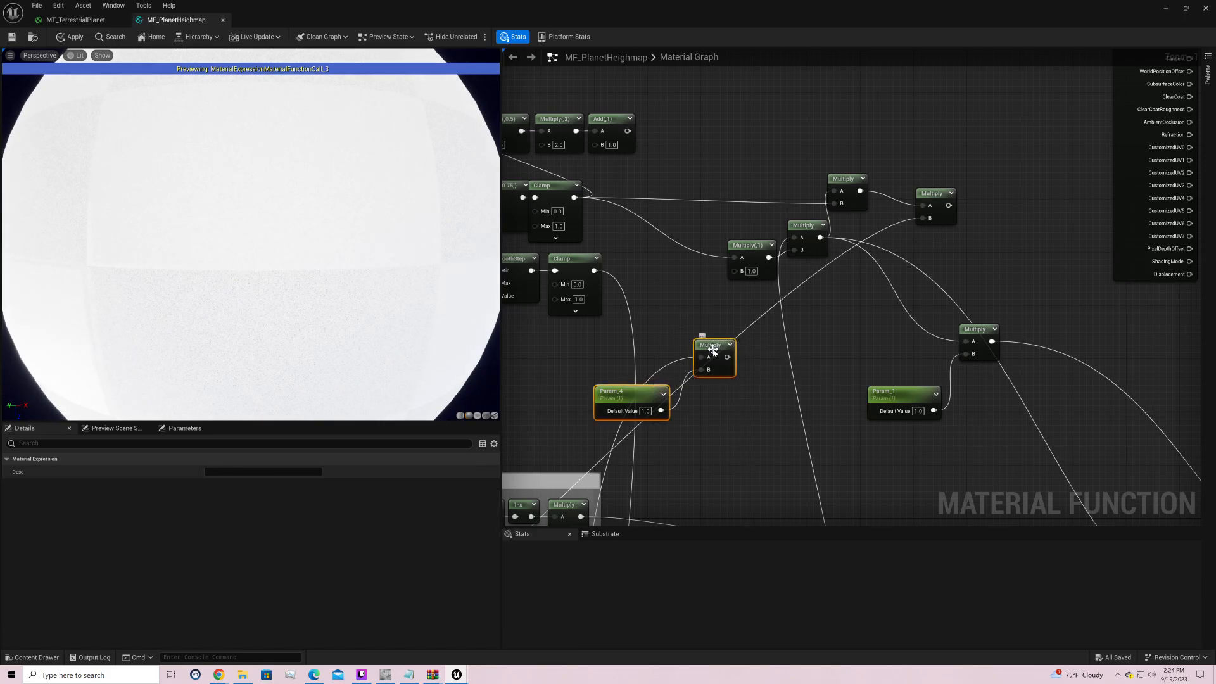
{"action": "left_click_drag", "start_coordinate": [709, 357], "coordinate": [796, 410]}
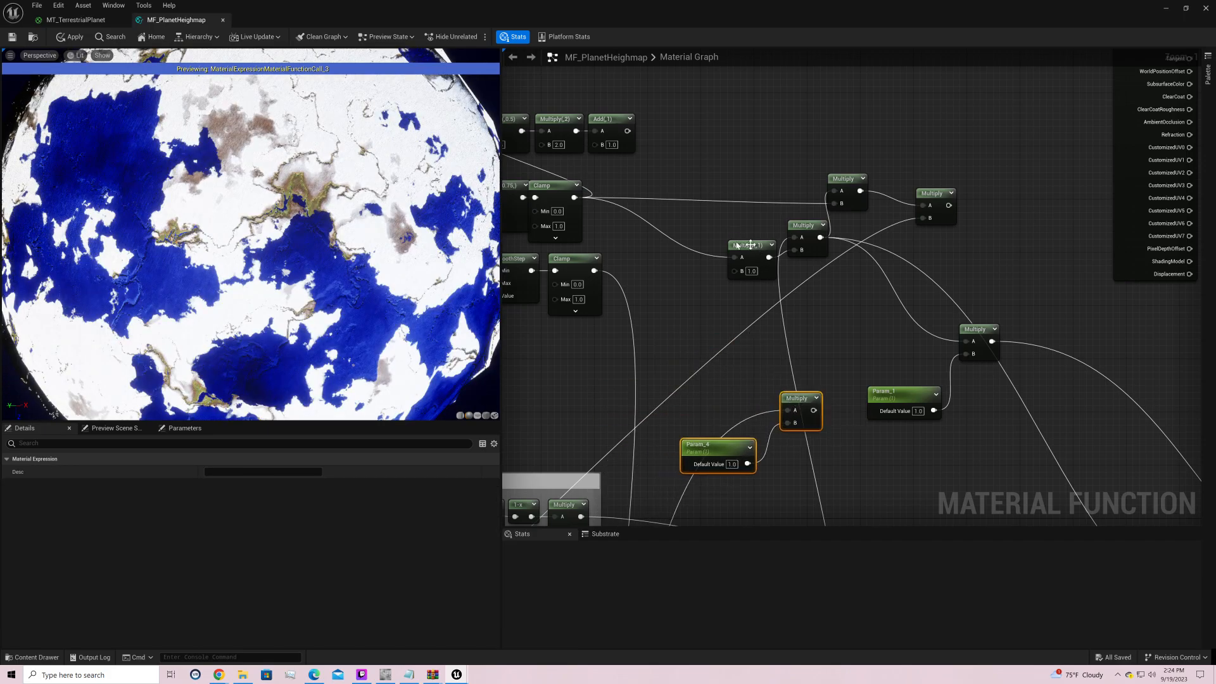
Step: Move the Multiply node with the freed B input up beside the Subtract, Multiply and Add row
{"action": "left_click_drag", "start_coordinate": [768, 251], "coordinate": [721, 232]}
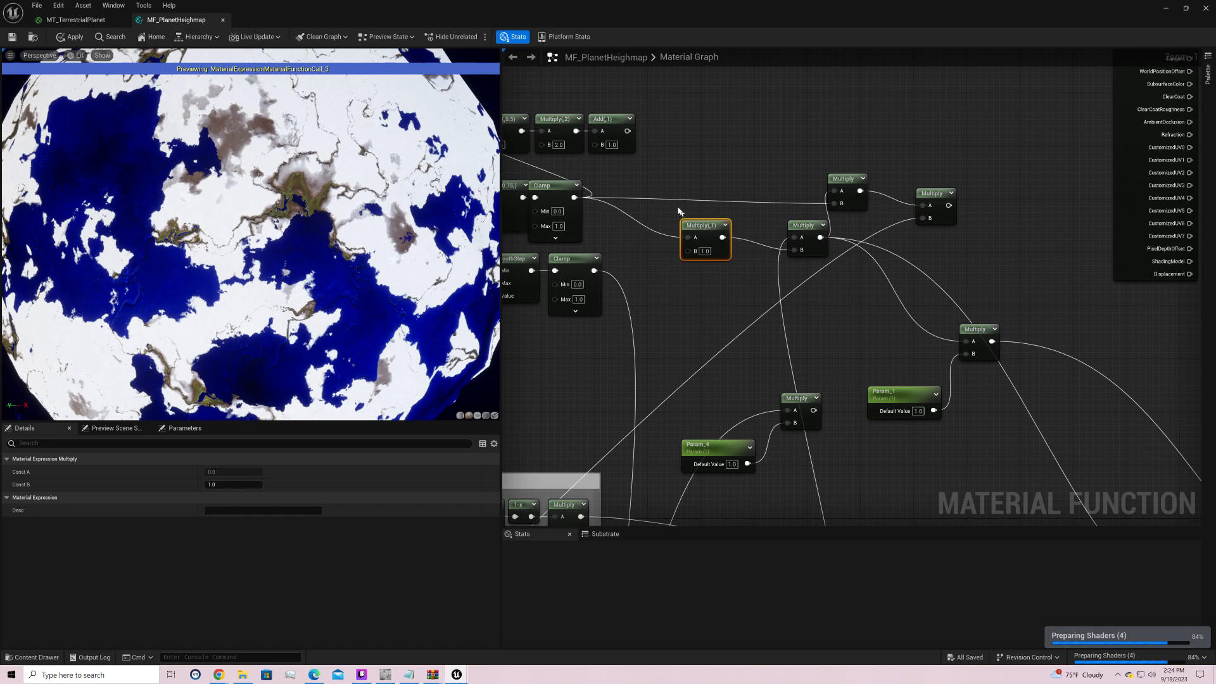
{"action": "right_click_drag", "start_coordinate": [679, 211], "coordinate": [810, 252]}
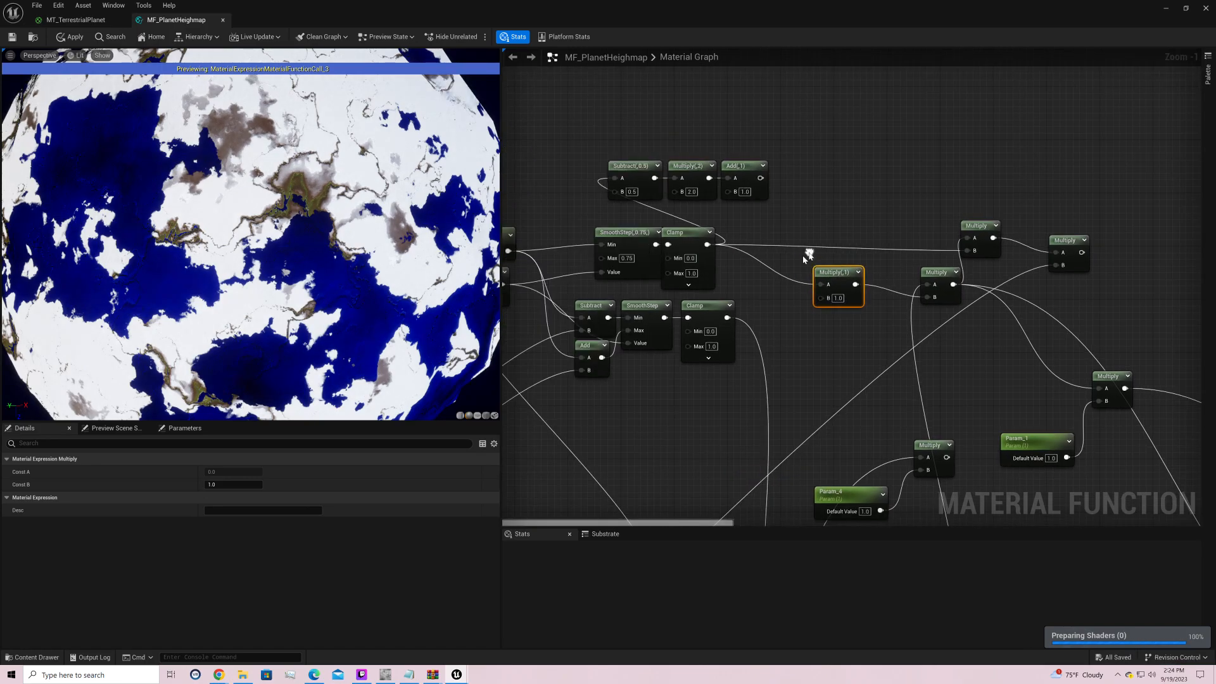
{"action": "left_click_drag", "start_coordinate": [855, 285], "coordinate": [861, 239]}
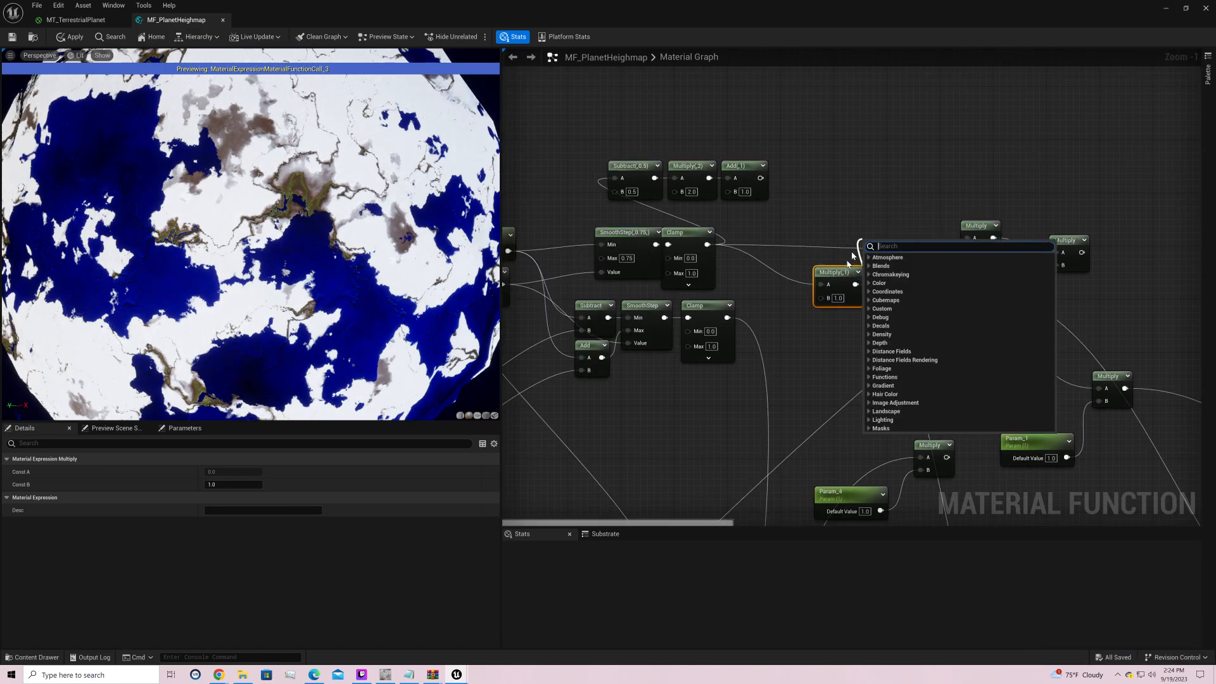
{"action": "left_click", "coordinate": [841, 277]}
{"action": "left_click_drag", "start_coordinate": [842, 281], "coordinate": [862, 168]}
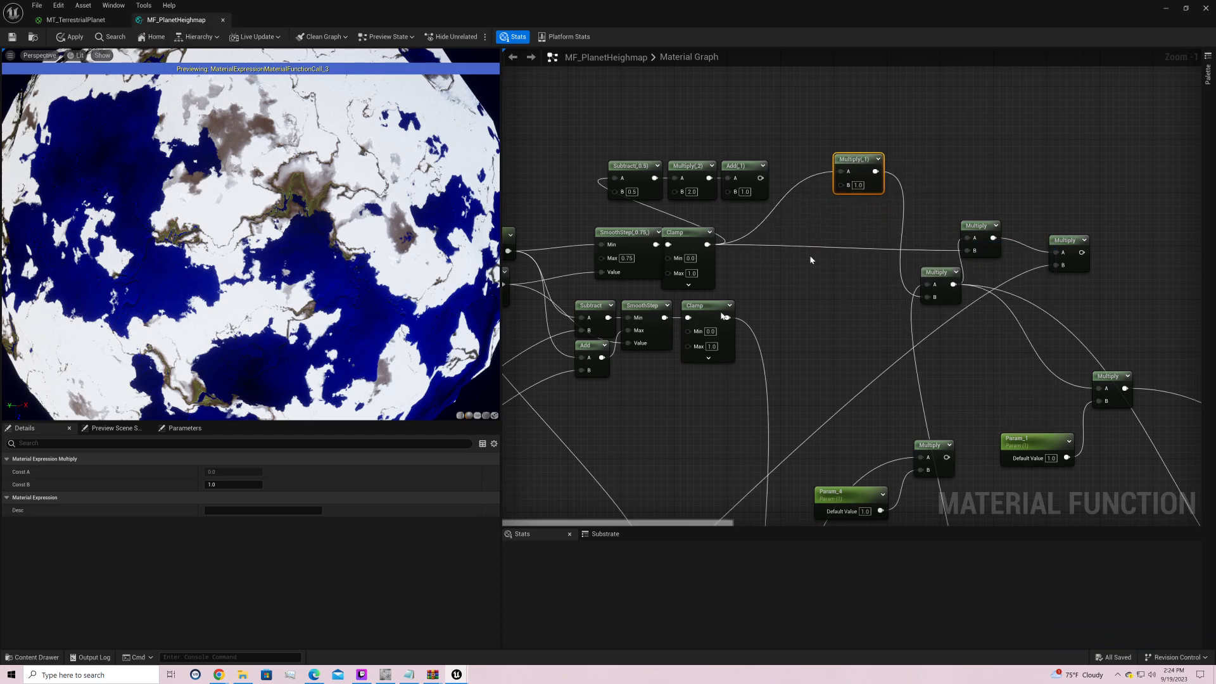
Step: Inspect the SmoothStep and greyscale chains, and preview the Add node at the end of the upper Subtract and Multiply row
{"action": "right_click_drag", "start_coordinate": [789, 317], "coordinate": [895, 322]}
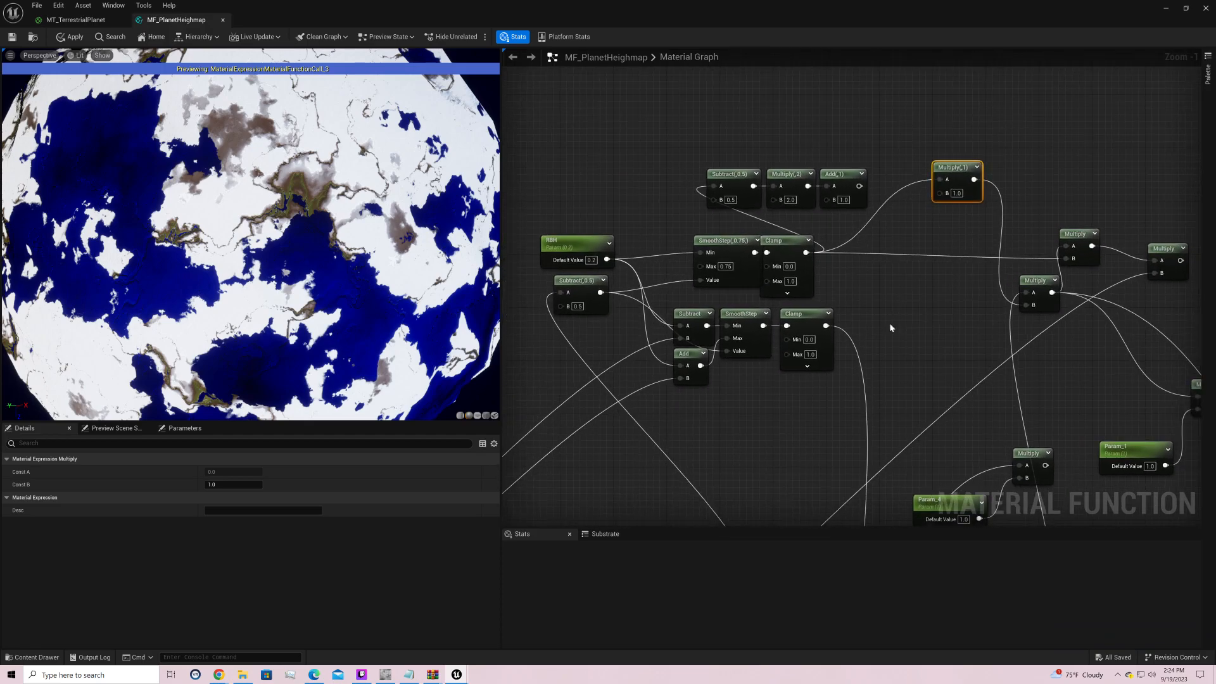
{"action": "left_click", "coordinate": [812, 324]}
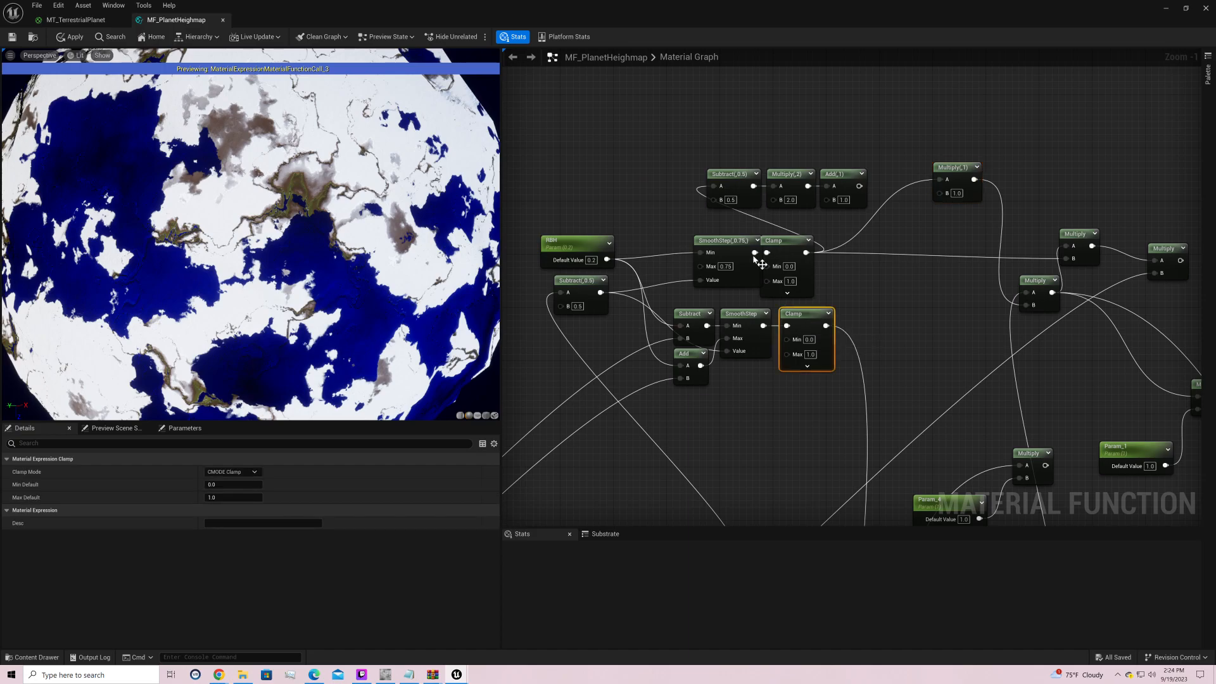
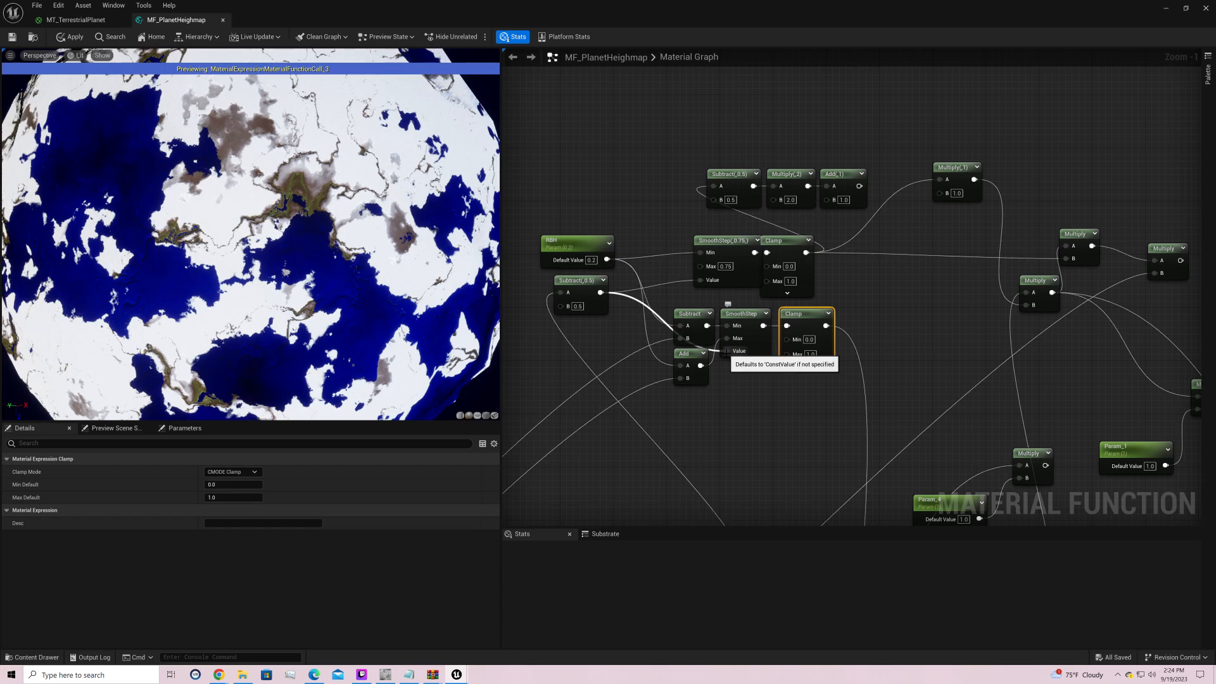
{"action": "right_click_drag", "start_coordinate": [799, 480], "coordinate": [766, 334]}
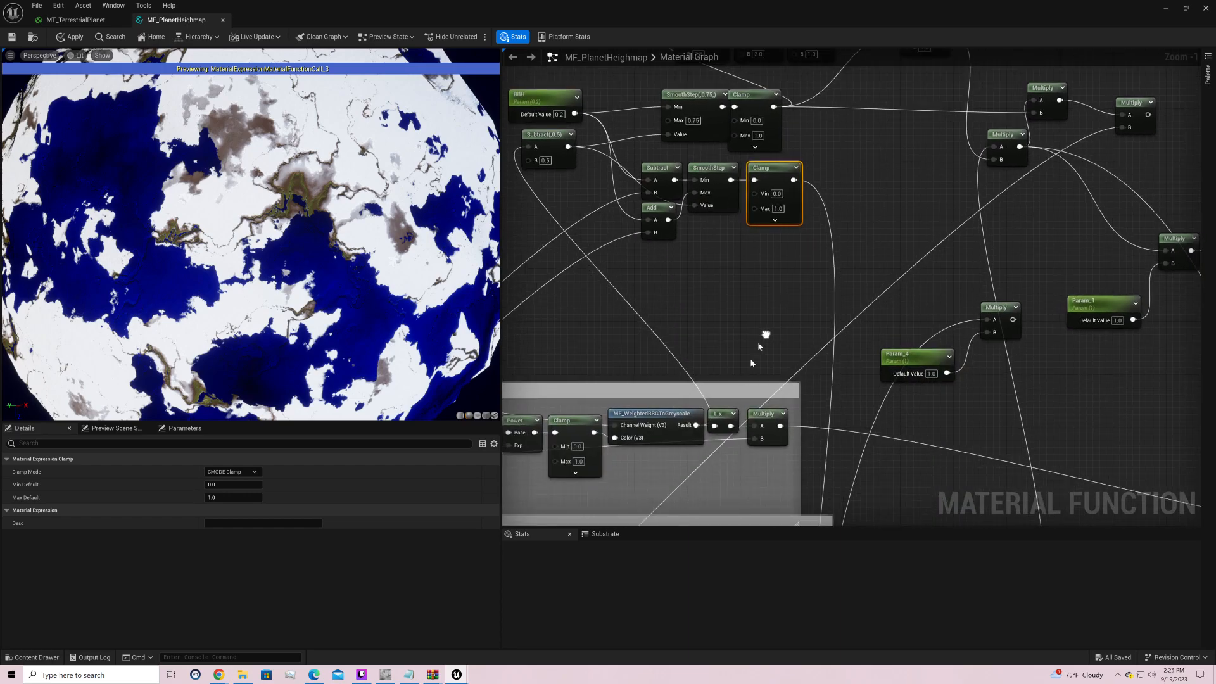
{"action": "left_click_drag", "start_coordinate": [695, 428], "coordinate": [696, 429]}
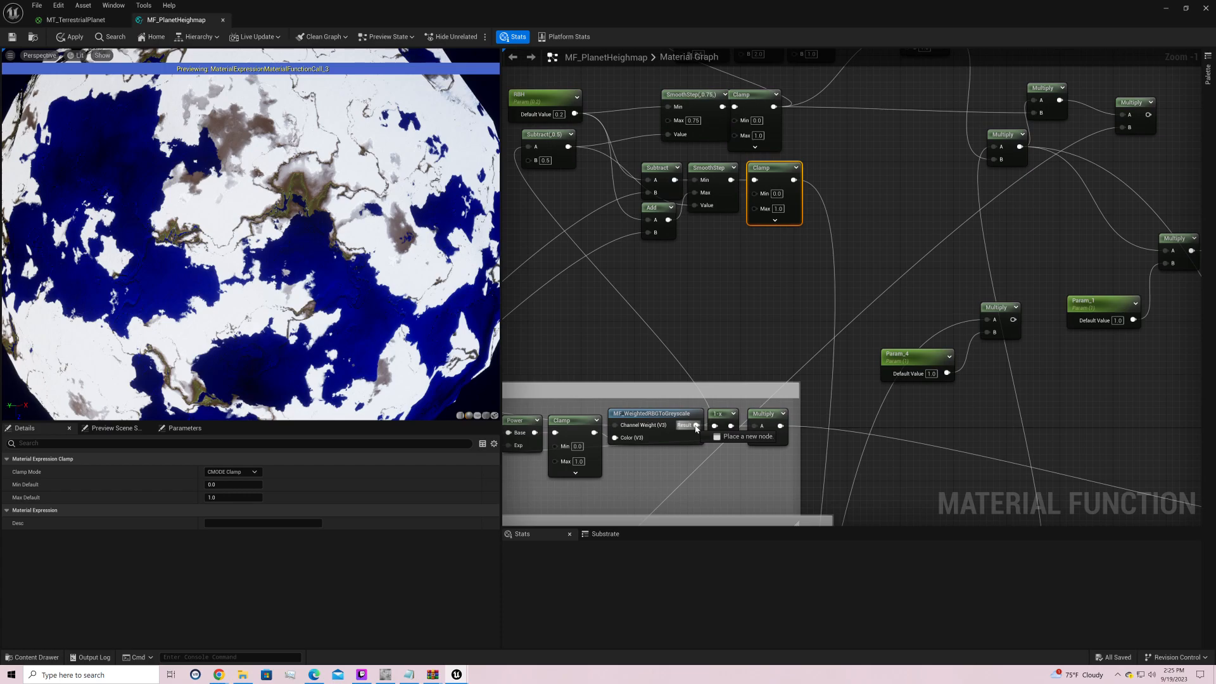
{"action": "left_click", "coordinate": [723, 311]}
{"action": "right_click_drag", "start_coordinate": [829, 302], "coordinate": [680, 428]}
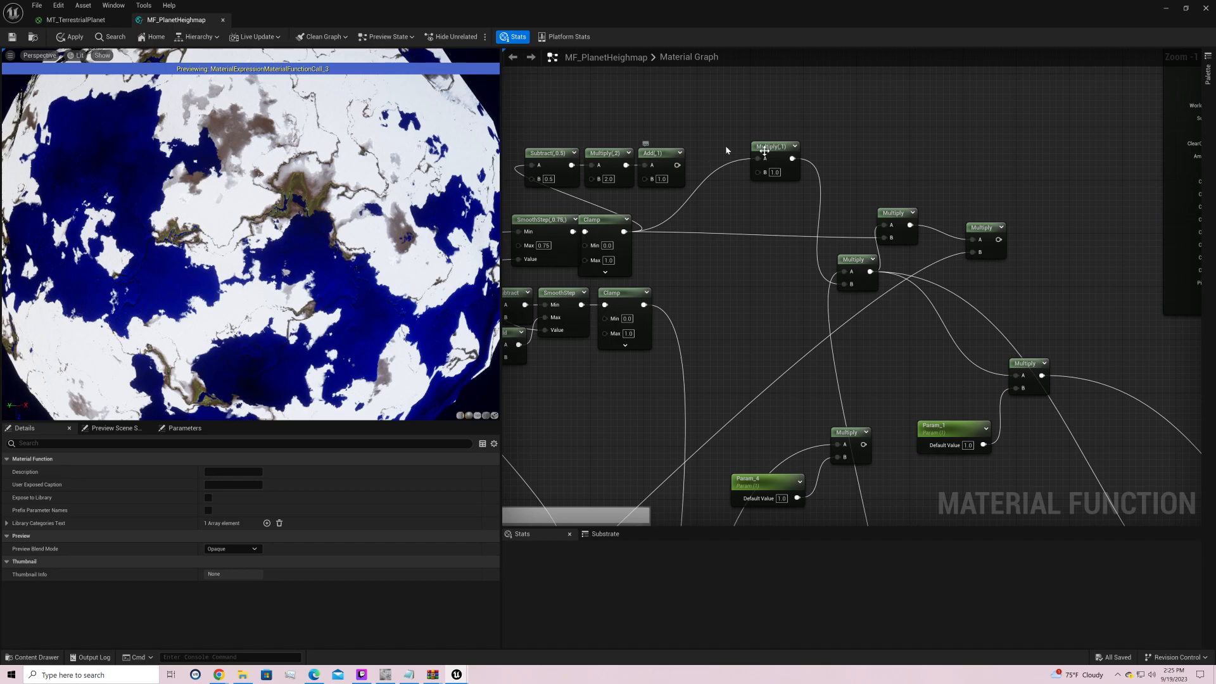
{"action": "right_click", "coordinate": [664, 161]}
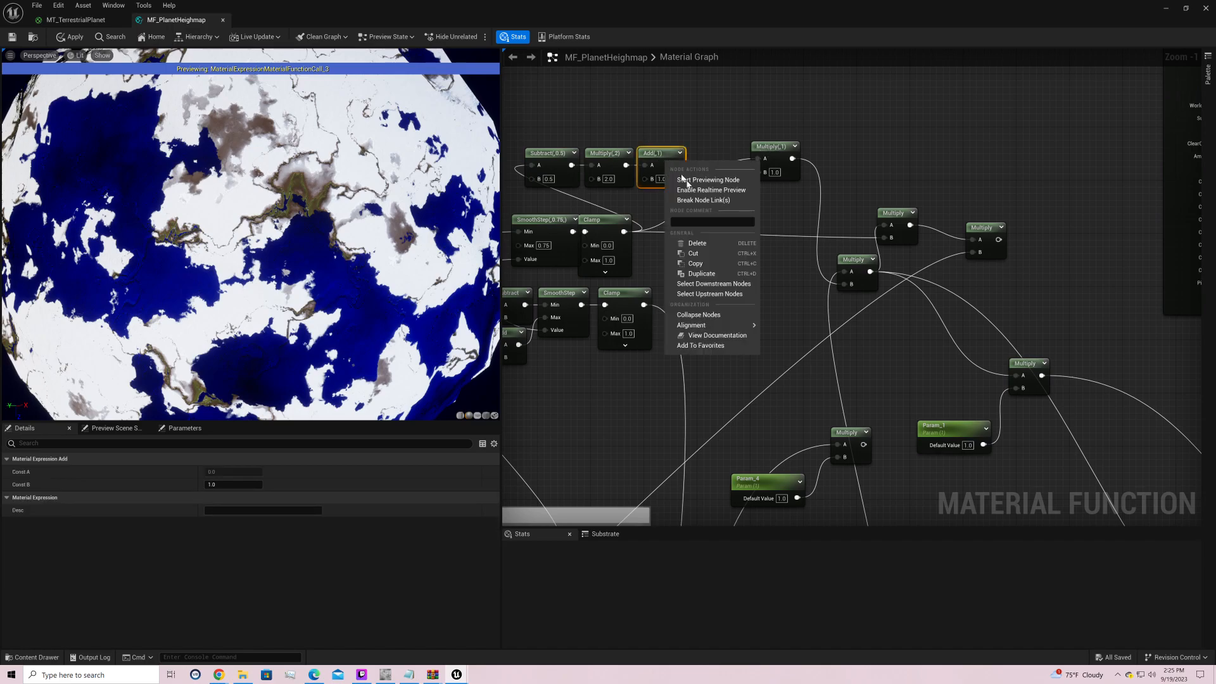
{"action": "left_click", "coordinate": [683, 181]}
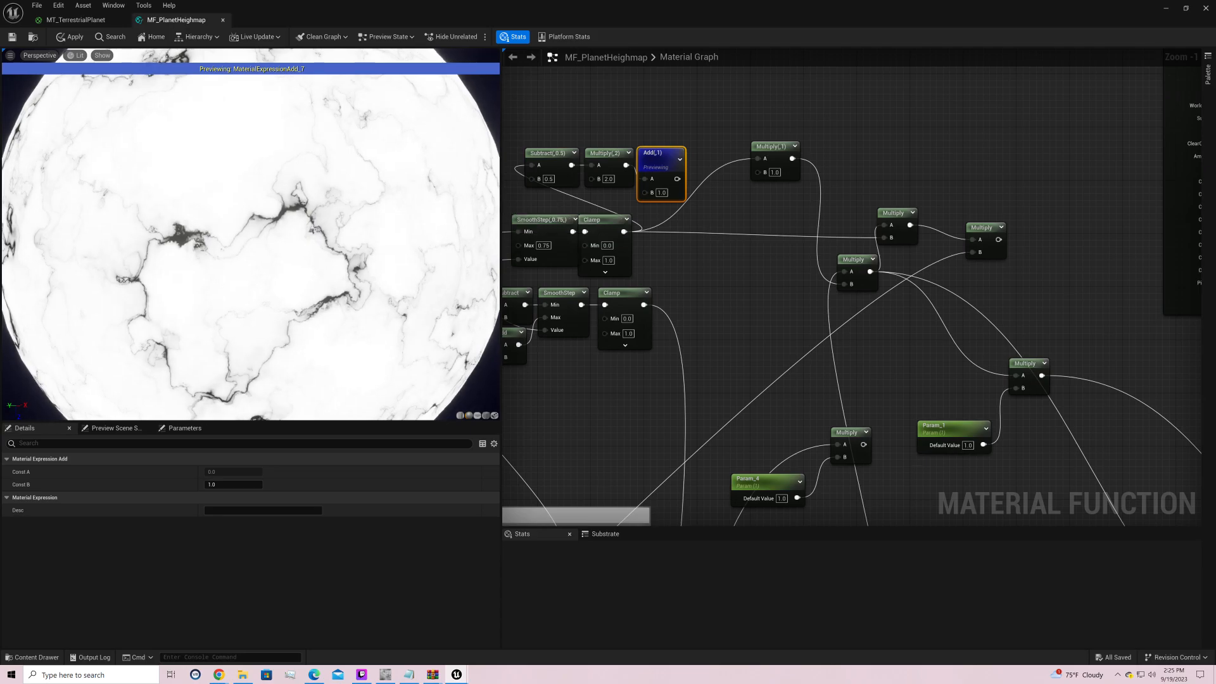
Step: Preview the Clamp node fed by the upper SmoothStep and inspect its mask on the planet
{"action": "right_click", "coordinate": [612, 230]}
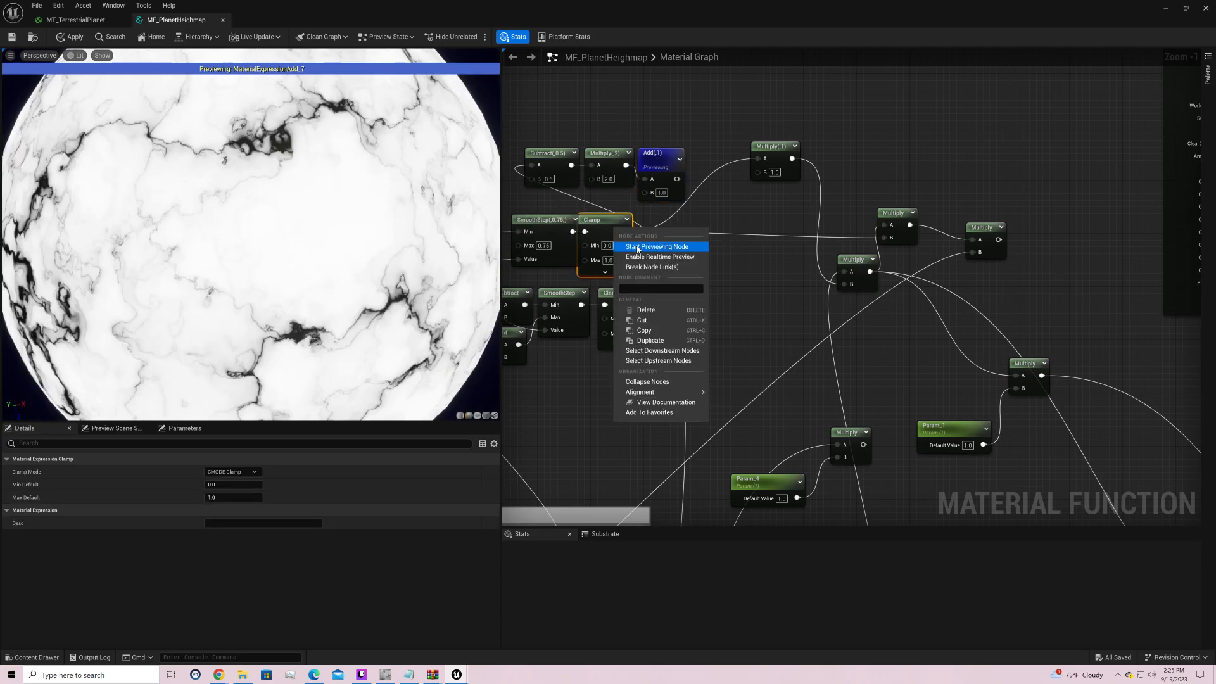
{"action": "left_click", "coordinate": [637, 247]}
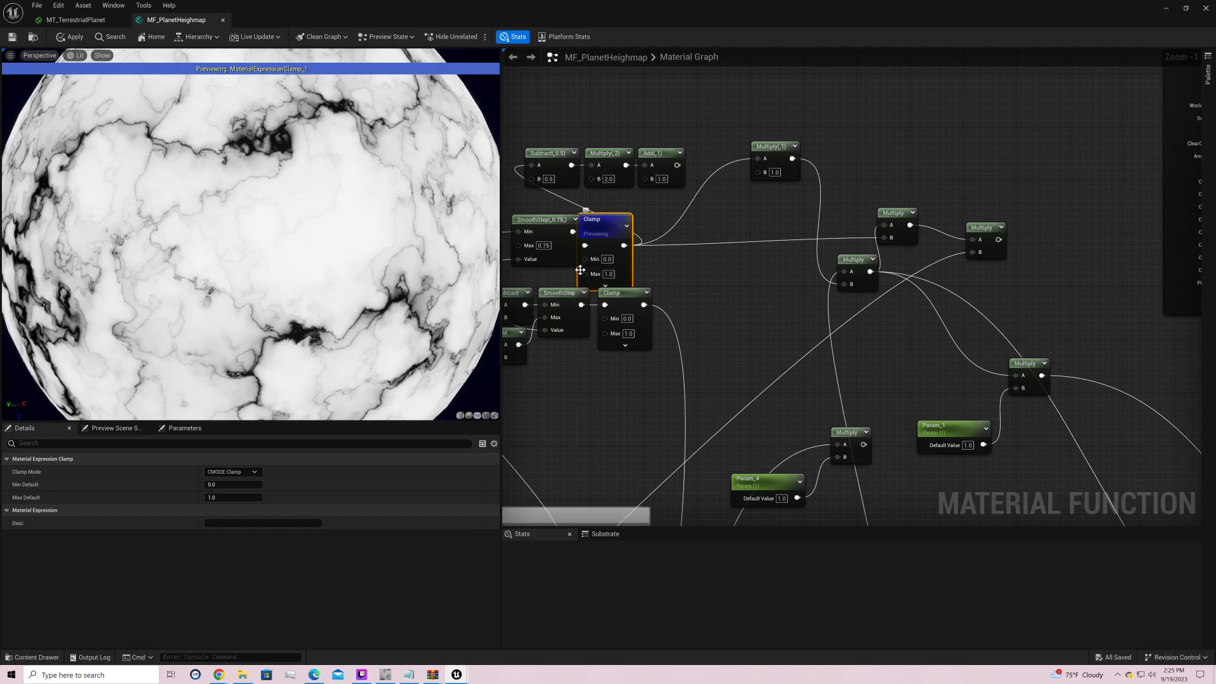
{"action": "left_click_drag", "start_coordinate": [304, 235], "coordinate": [171, 235]}
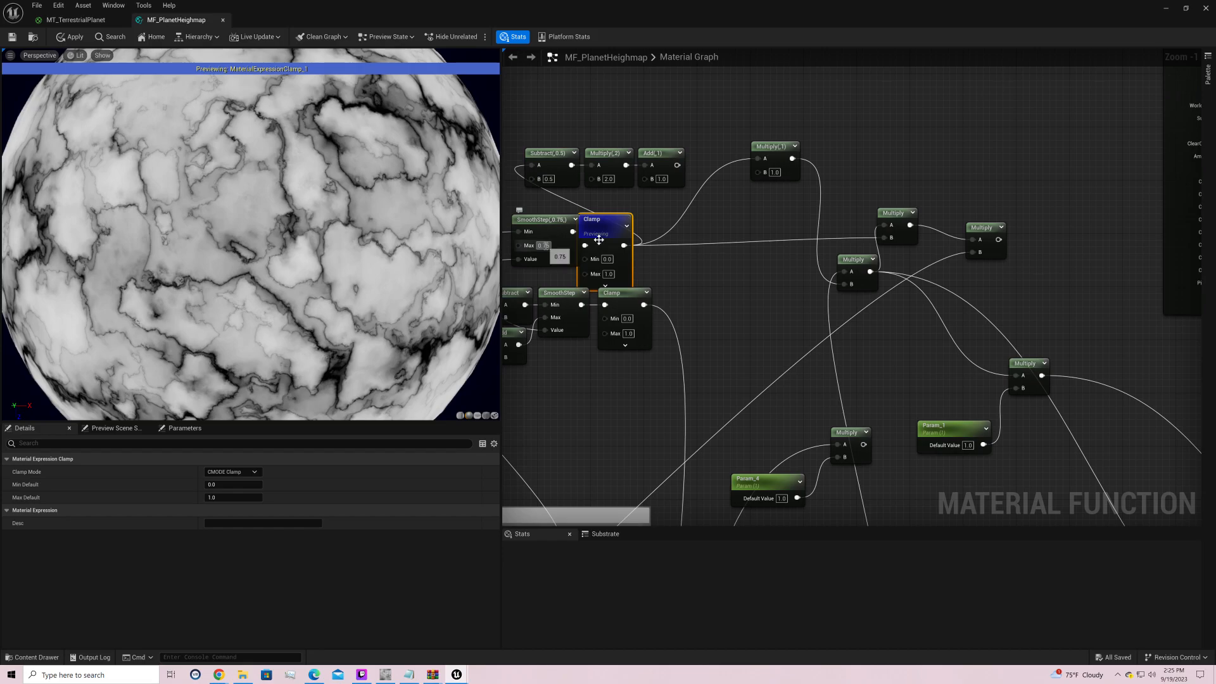
Step: Try lower Max values such as 0.2 on the upper SmoothStep node, and set Max to 0.5
{"action": "type", "text": ".5"}
{"action": "key", "text": "BackSpace"}
{"action": "type", "text": "2"}
{"action": "key", "text": "Return"}
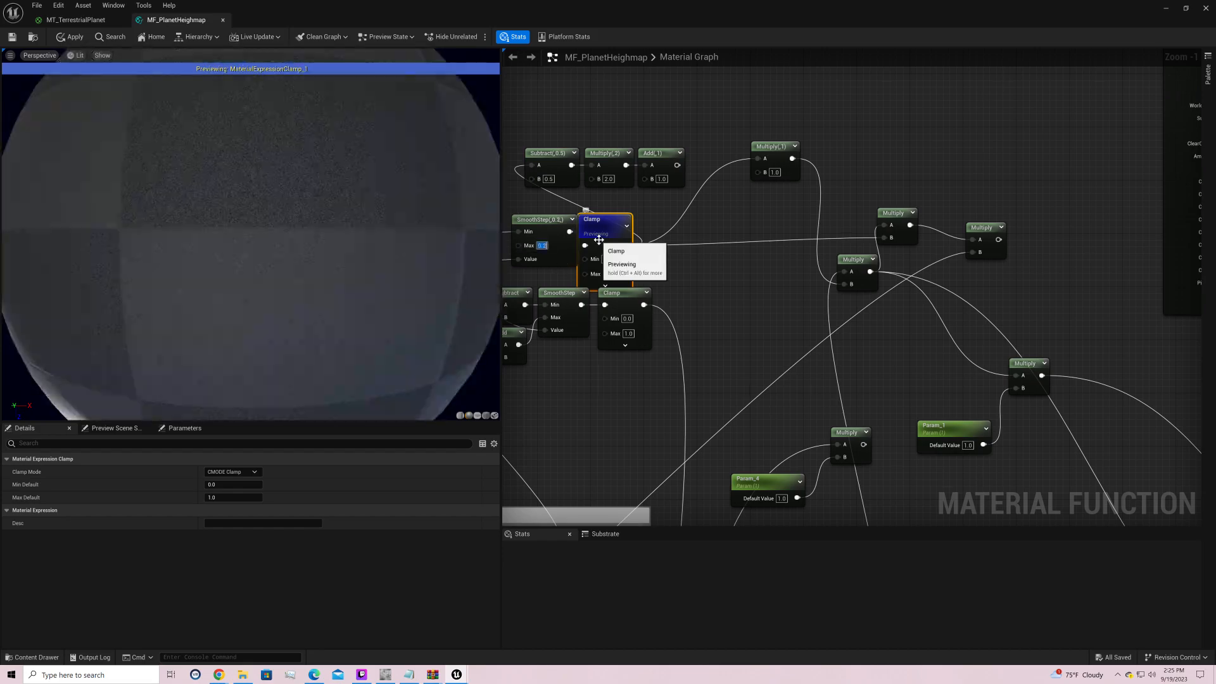
{"action": "type", "text": ".3"}
{"action": "key", "text": "Return"}
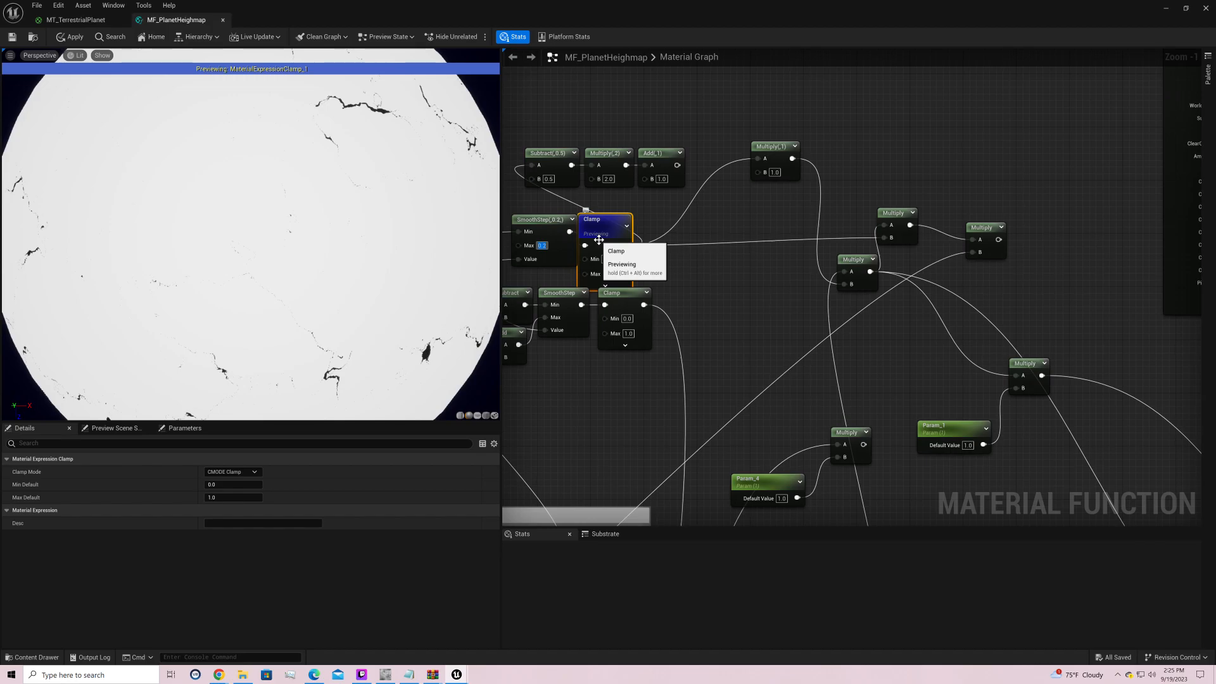
{"action": "type", "text": ".5"}
{"action": "key", "text": "Return"}
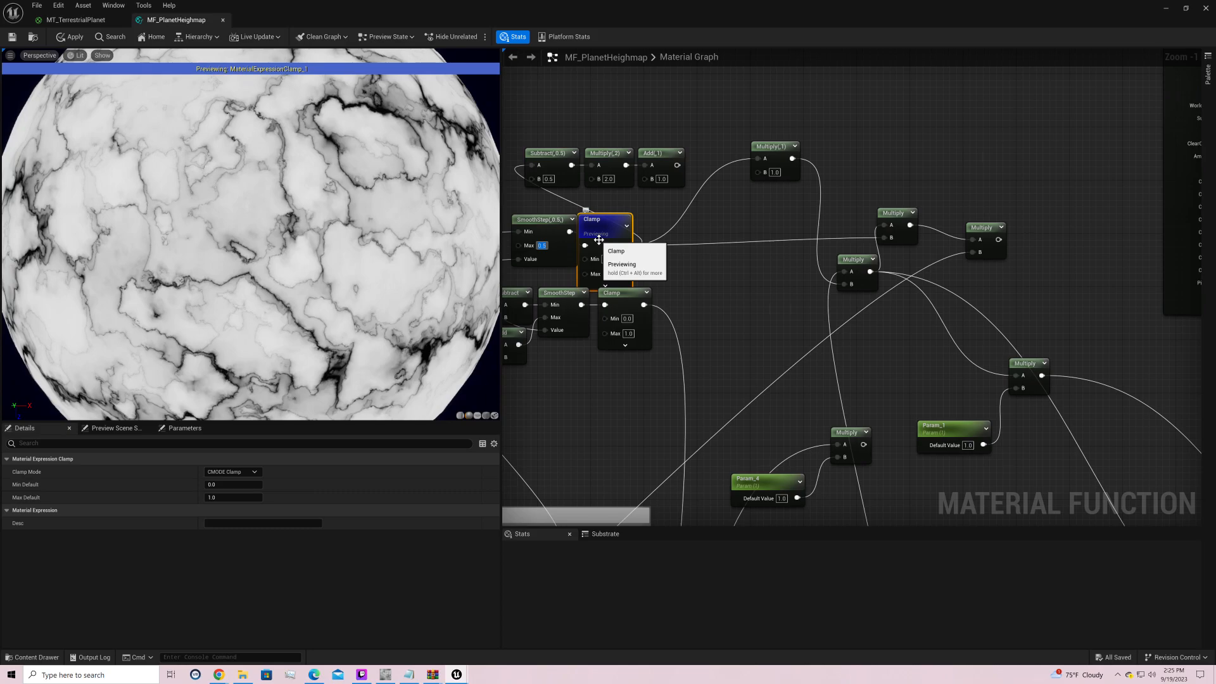
Step: Move the lower Subtract, Add, SmoothStep and Clamp nodes down, away from the previewed Clamp
{"action": "right_click_drag", "start_coordinate": [693, 224], "coordinate": [815, 195]}
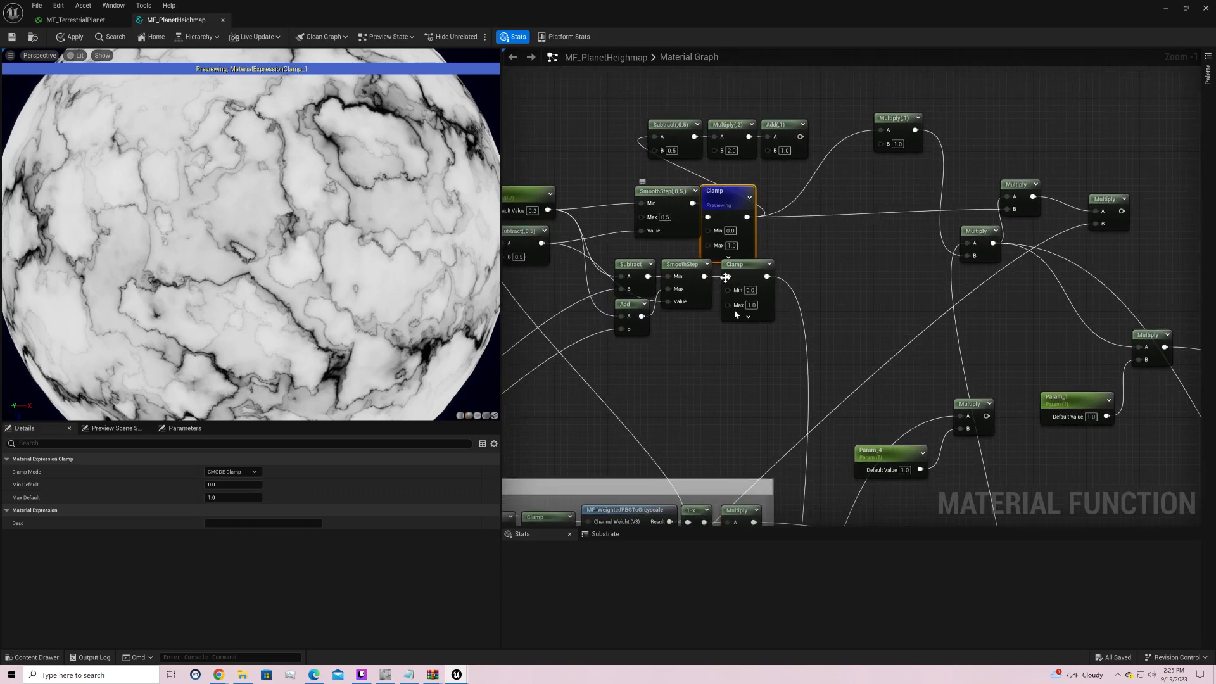
{"action": "left_click_drag", "start_coordinate": [742, 366], "coordinate": [673, 291]}
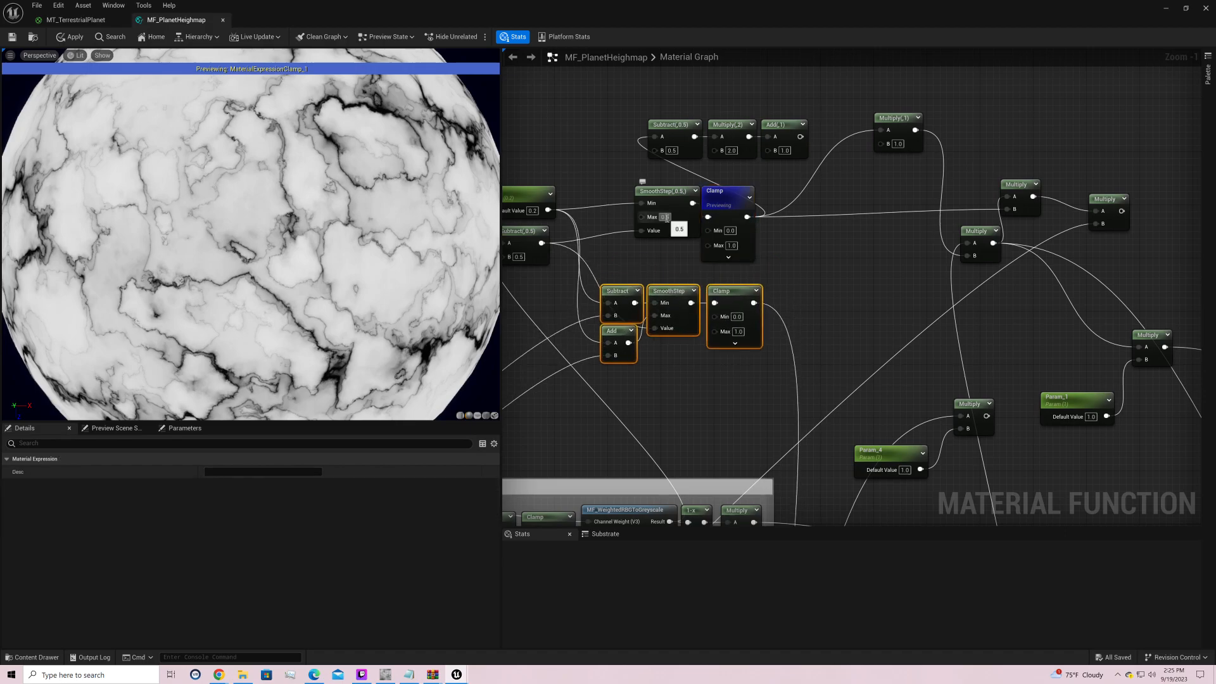
Step: Try Max values of 0.75 and 1 on the upper SmoothStep node, and return it to 0.5
{"action": "type", "text": "0.75"}
{"action": "key", "text": "Return"}
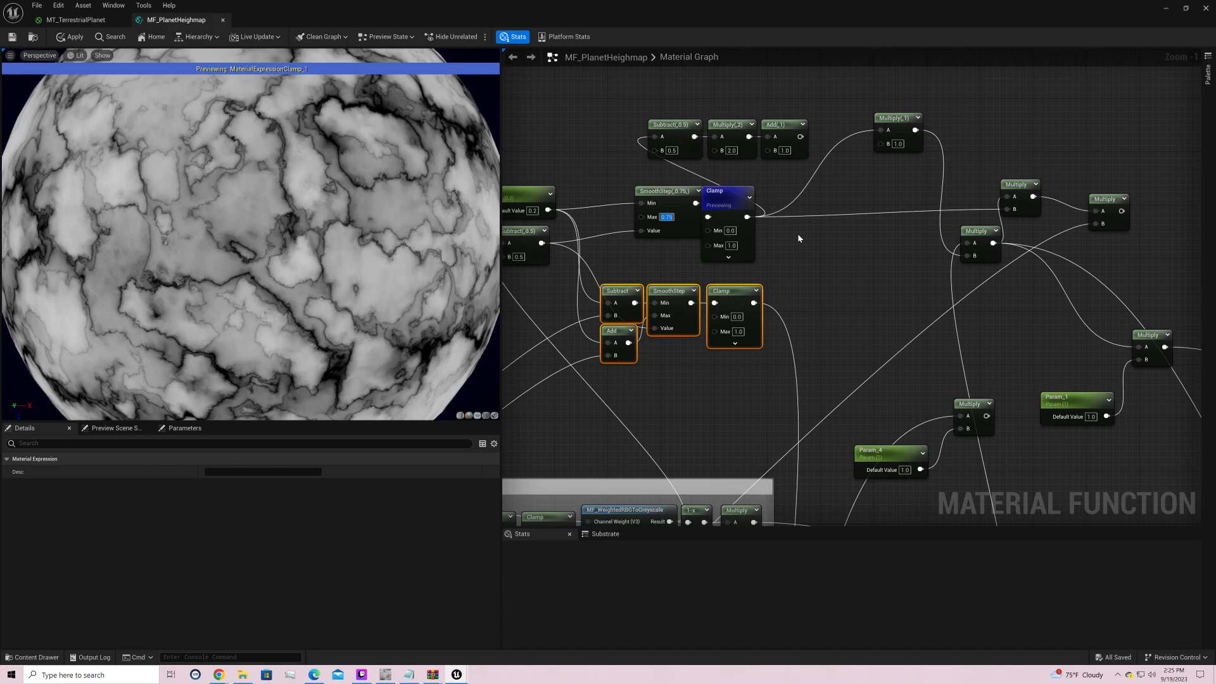
{"action": "type", "text": "1"}
{"action": "key", "text": "Return"}
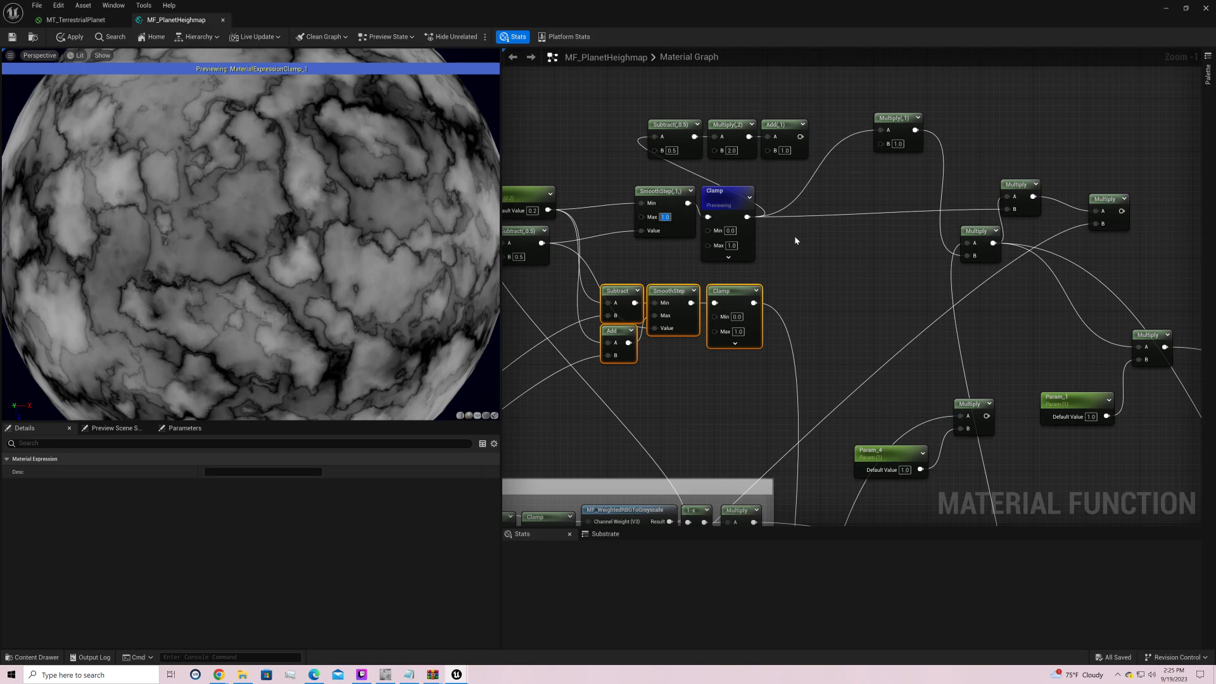
{"action": "type", "text": "0.5"}
{"action": "key", "text": "Return"}
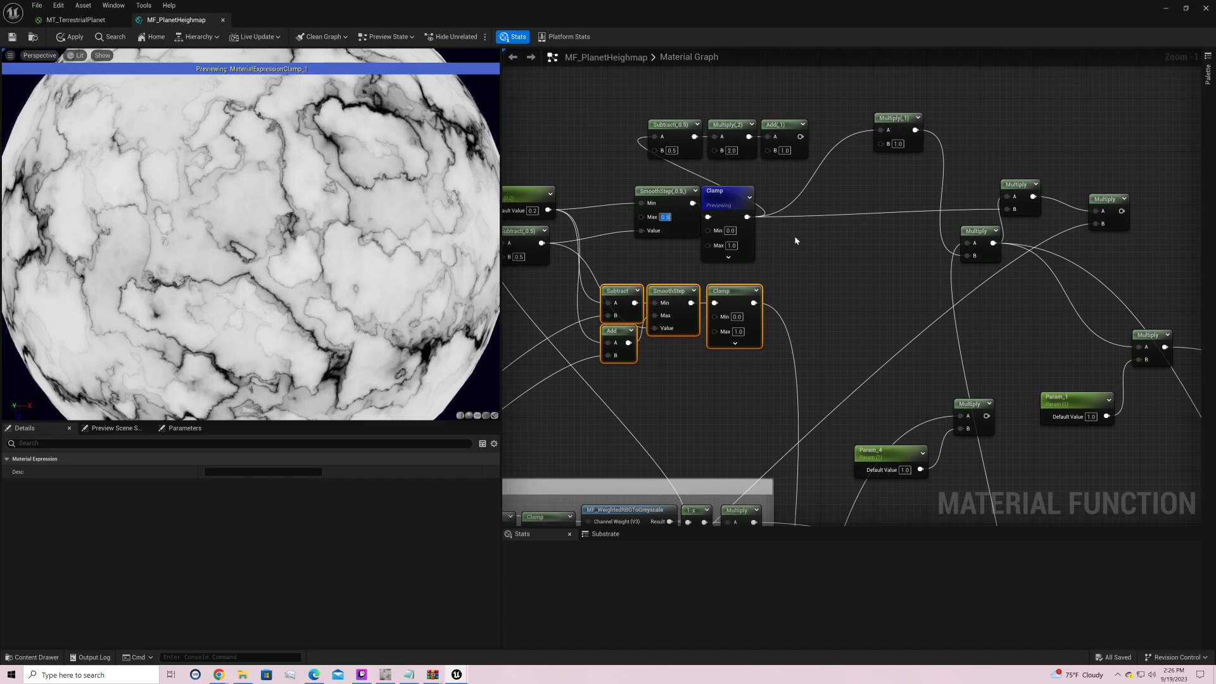
Step: Move the Multiply node fed by the previewed Clamp farther up, away from the other Multiply nodes
{"action": "left_click", "coordinate": [796, 240]}
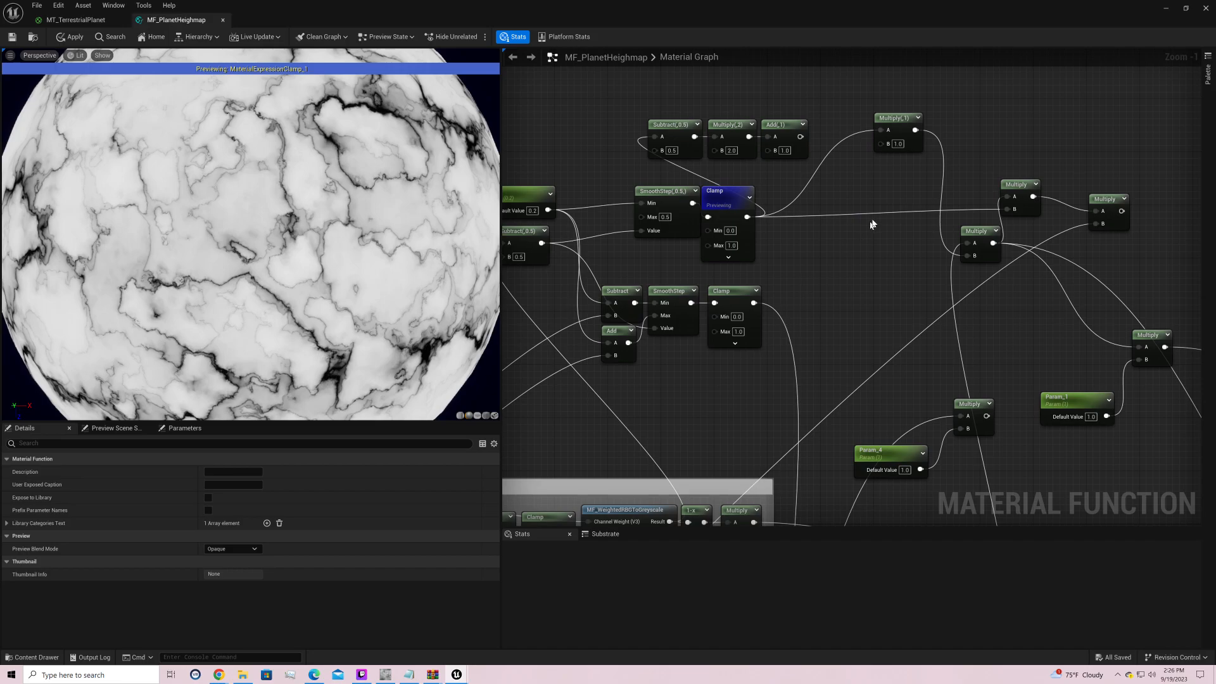
{"action": "left_click_drag", "start_coordinate": [907, 132], "coordinate": [922, 96]}
Step: Preview the Multiply node at the end of the lower MF_WeightedRBGToGreyscale chain
{"action": "right_click_drag", "start_coordinate": [912, 209], "coordinate": [913, 47]}
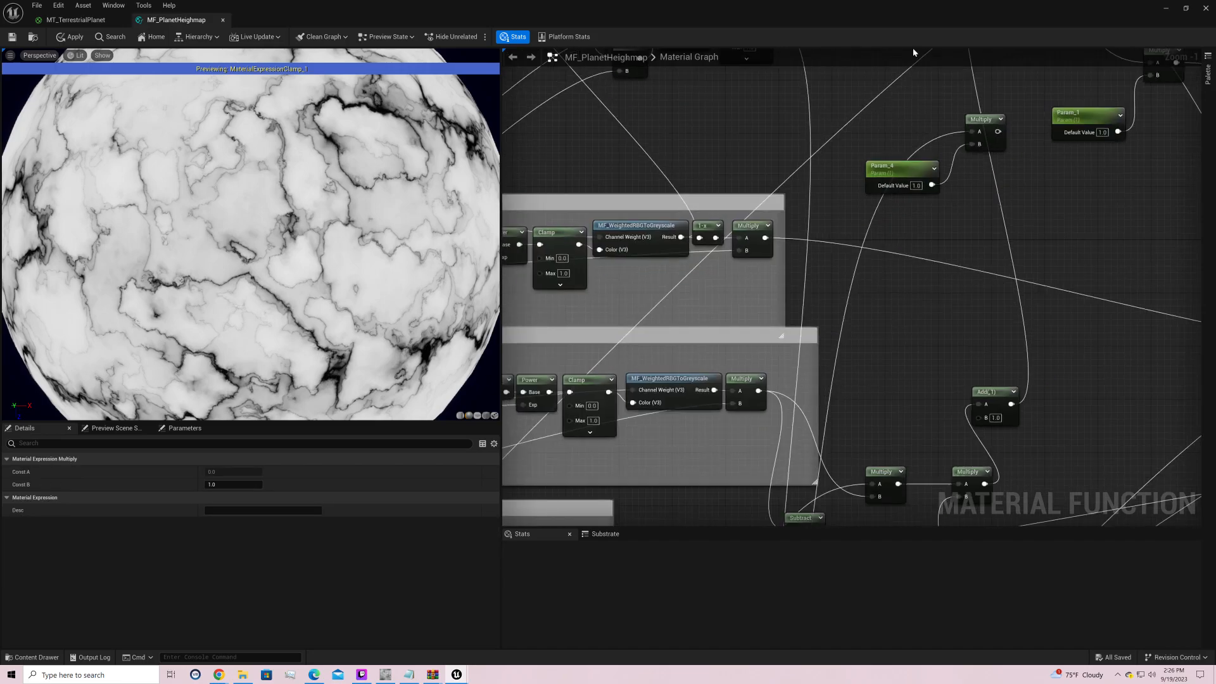
{"action": "right_click", "coordinate": [745, 382]}
{"action": "left_click", "coordinate": [779, 405]}
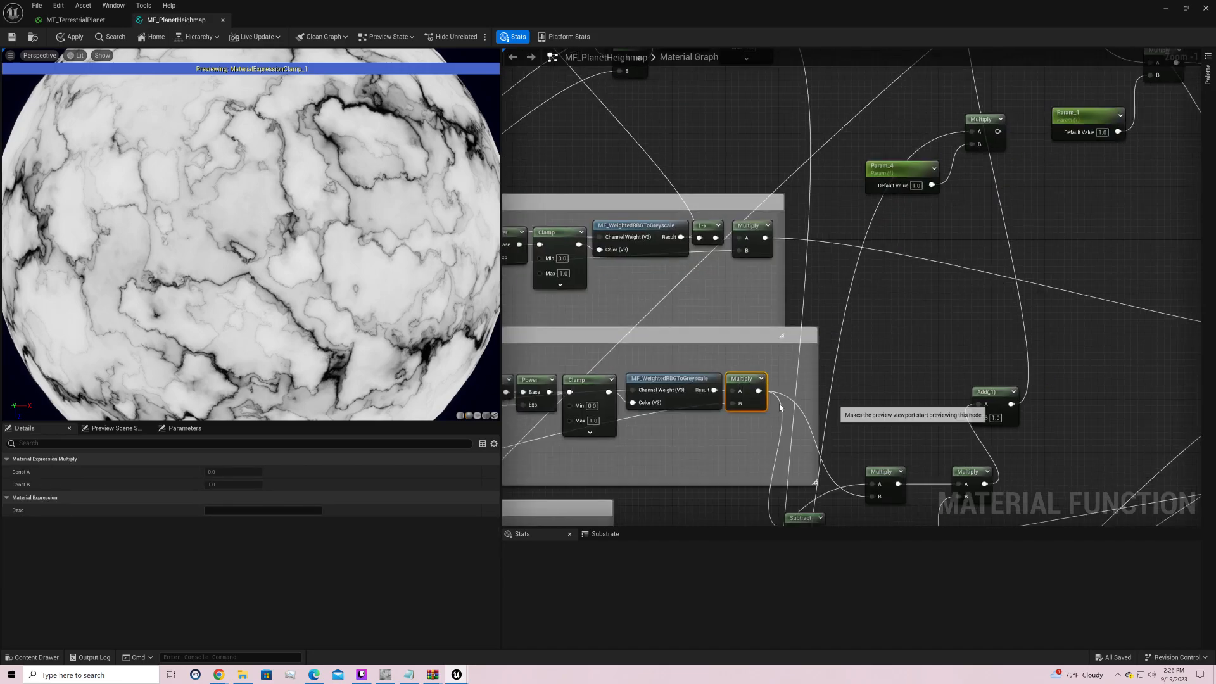
Step: Nudge the nearby Subtract node away, preview the Multiply node fed by the lower greyscale chain, and move it higher in the graph
{"action": "right_click_drag", "start_coordinate": [873, 405], "coordinate": [886, 277]}
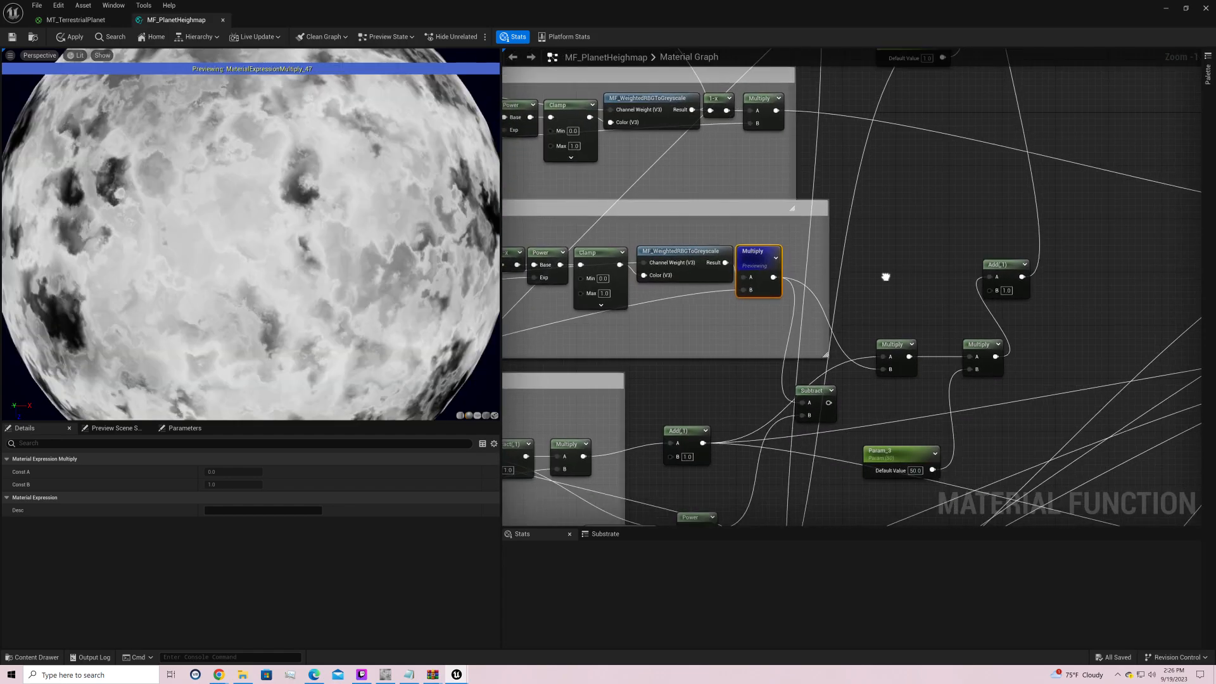
{"action": "left_click_drag", "start_coordinate": [824, 391], "coordinate": [840, 411]}
{"action": "right_click", "coordinate": [893, 349]}
{"action": "left_click", "coordinate": [912, 364]}
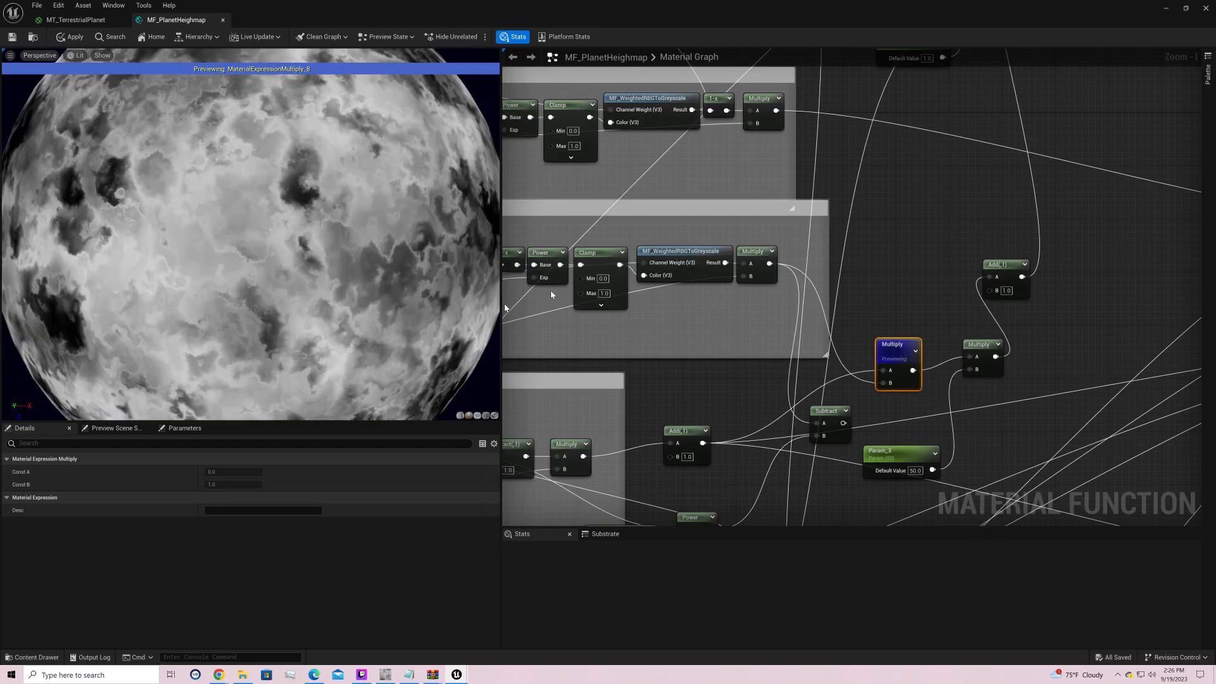
{"action": "left_click_drag", "start_coordinate": [892, 355], "coordinate": [879, 241]}
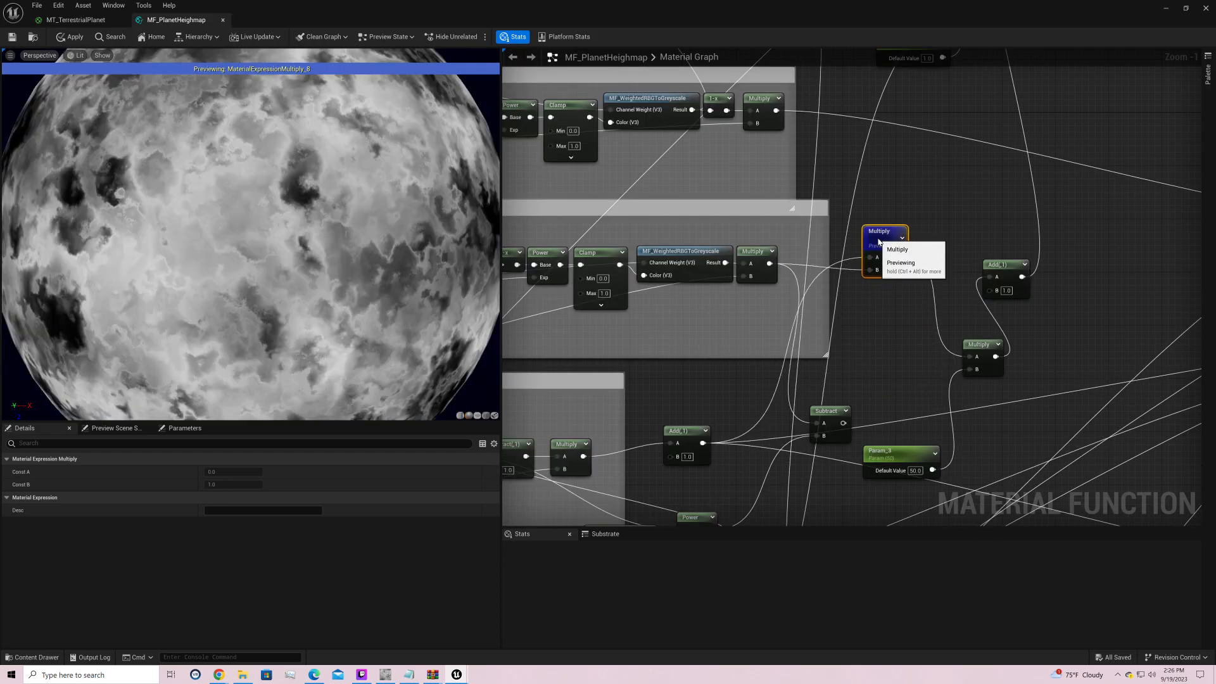
{"action": "right_click_drag", "start_coordinate": [956, 304], "coordinate": [904, 547]}
{"action": "right_click_drag", "start_coordinate": [877, 498], "coordinate": [879, 524]}
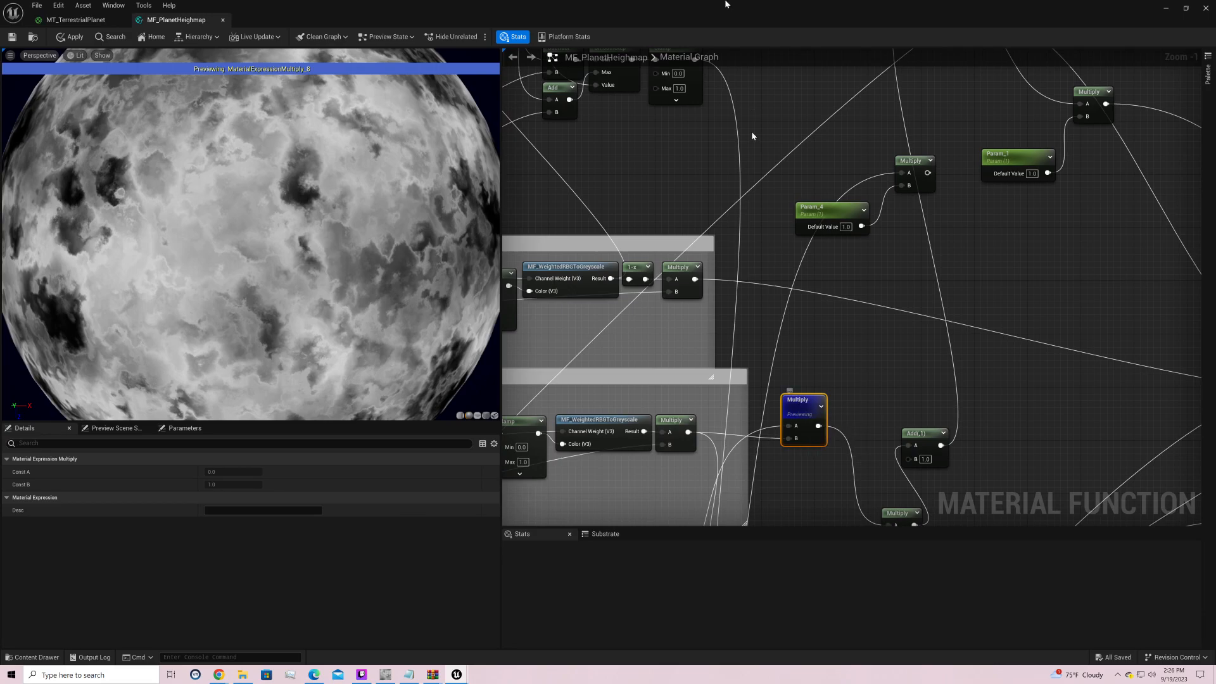
Step: Move the Multiply(,1) node fed by the upper Clamp above the other nodes and enclose it in a comment titled "R Carve"
{"action": "right_click_drag", "start_coordinate": [847, 136], "coordinate": [797, 353]}
{"action": "left_click_drag", "start_coordinate": [813, 85], "coordinate": [767, 144]}
{"action": "left_click_drag", "start_coordinate": [716, 85], "coordinate": [518, 114]}
{"action": "key", "text": "Delete"}
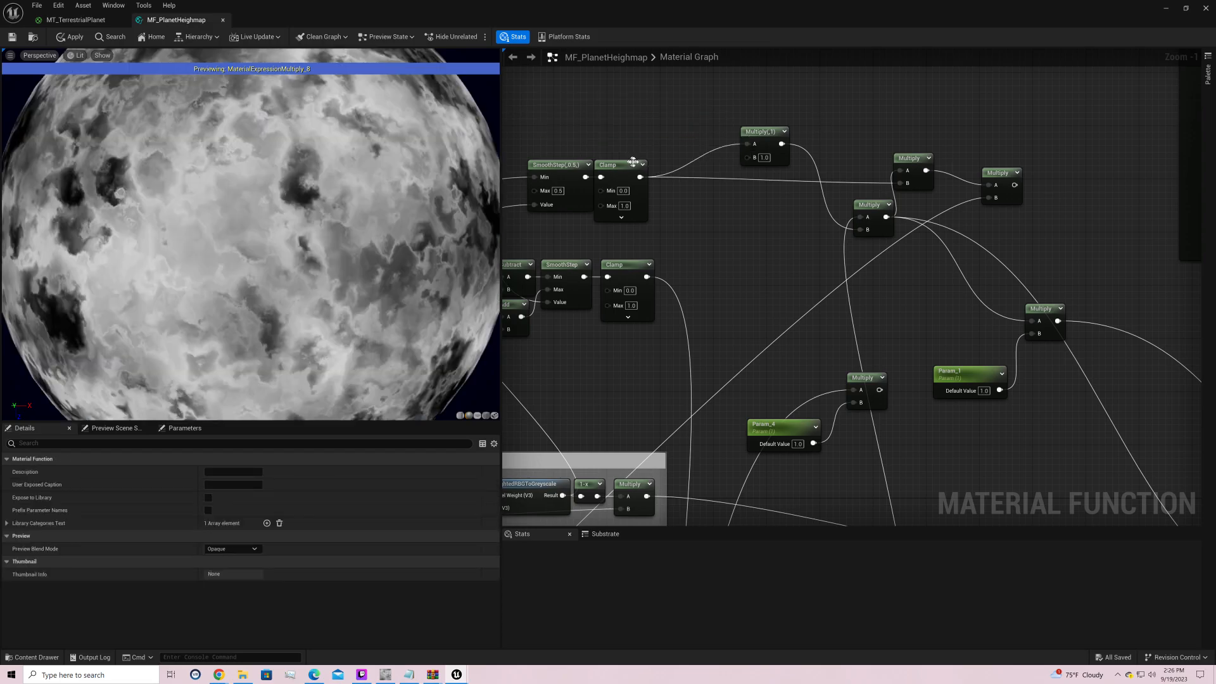
{"action": "left_click_drag", "start_coordinate": [764, 132], "coordinate": [721, 85]}
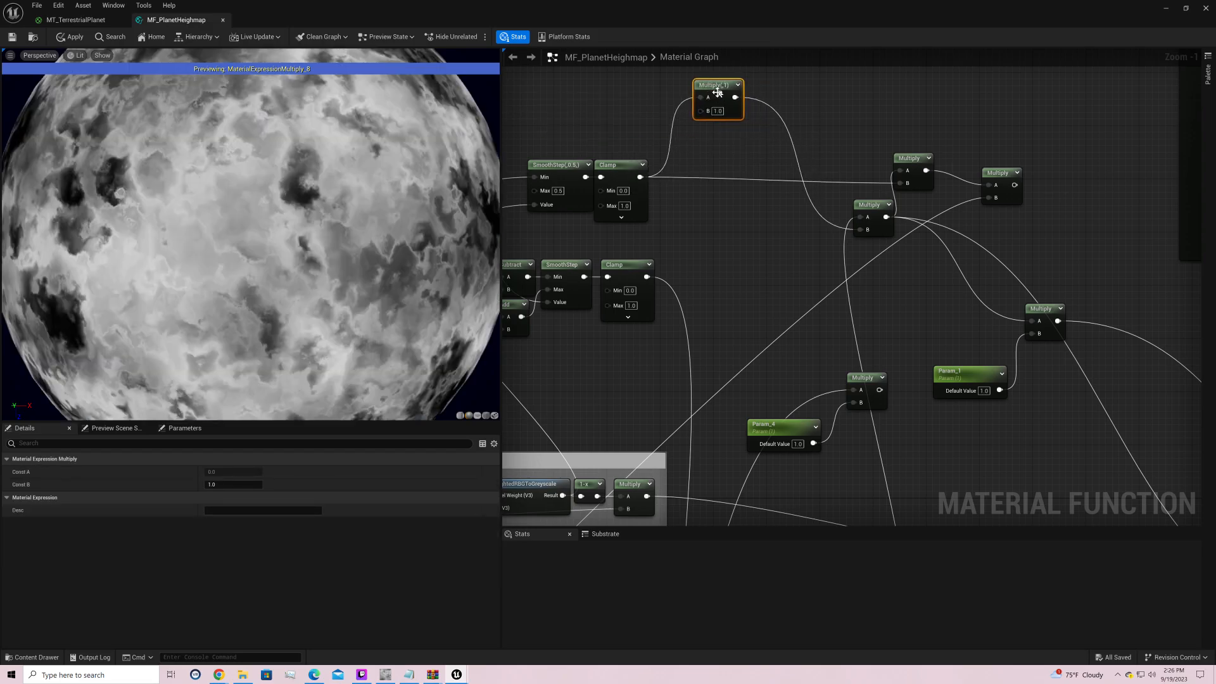
{"action": "right_click_drag", "start_coordinate": [758, 150], "coordinate": [911, 256]}
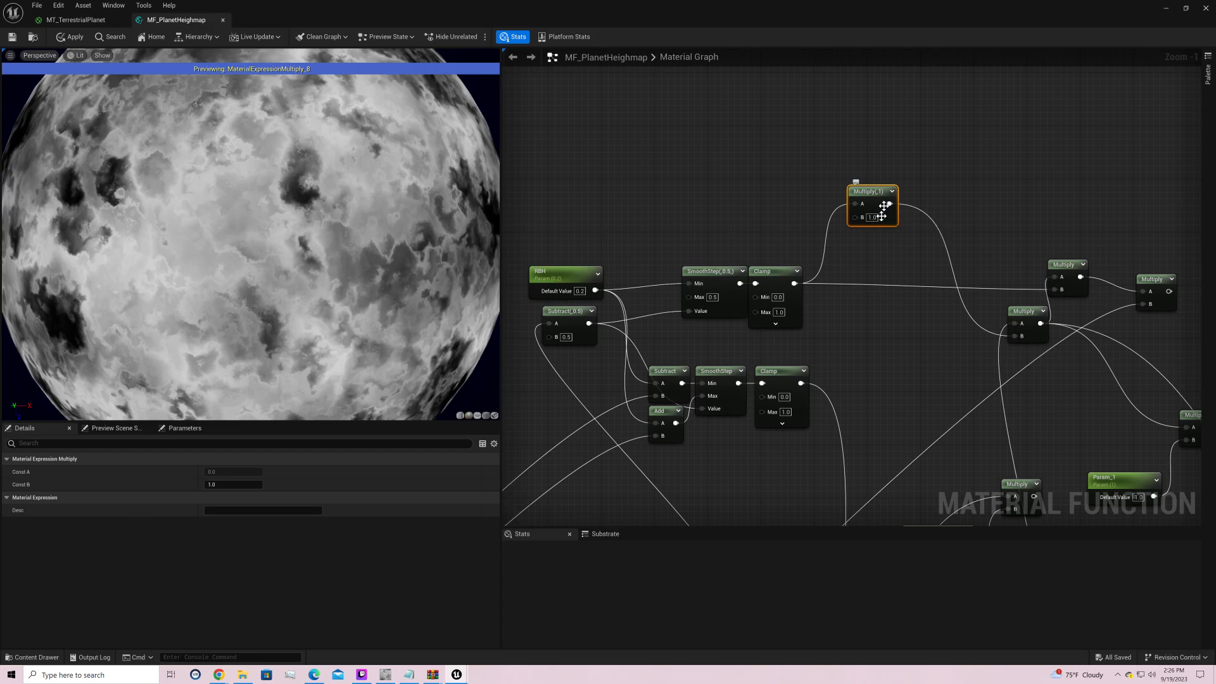
{"action": "key", "text": "c"}
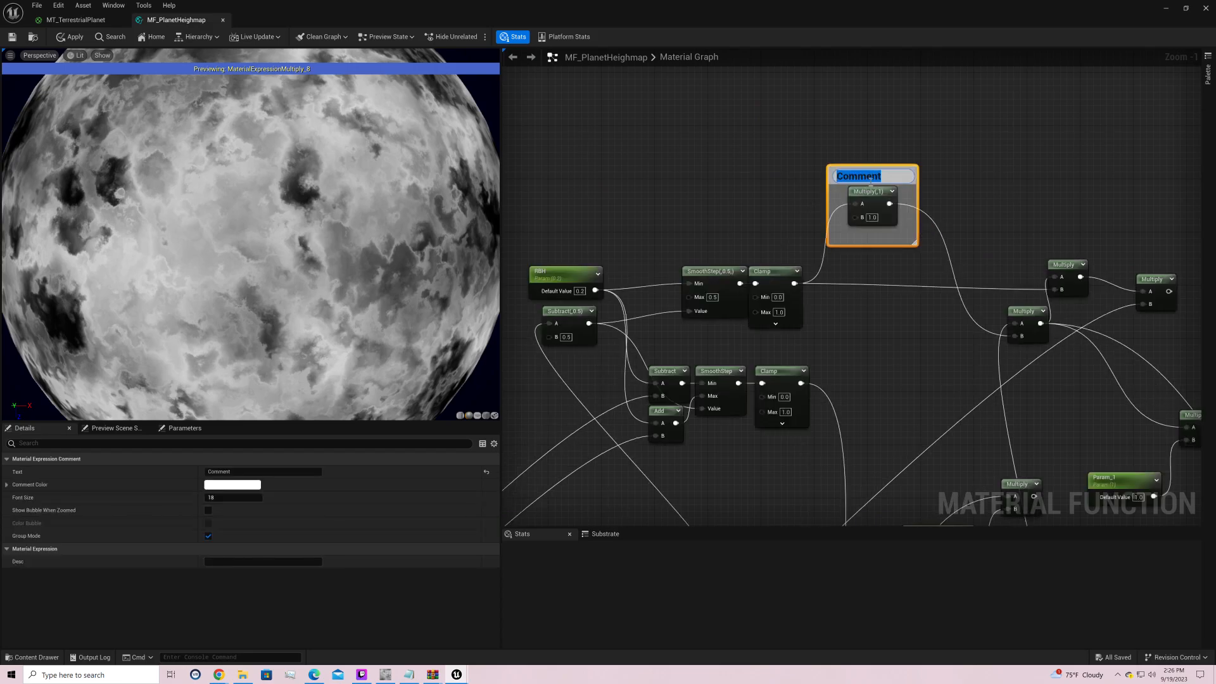
Step: Move the previewed Multiply node directly beneath the R Carve comment and enclose it in a comment titled "M Raise"
{"action": "right_click_drag", "start_coordinate": [871, 183], "coordinate": [743, 37]}
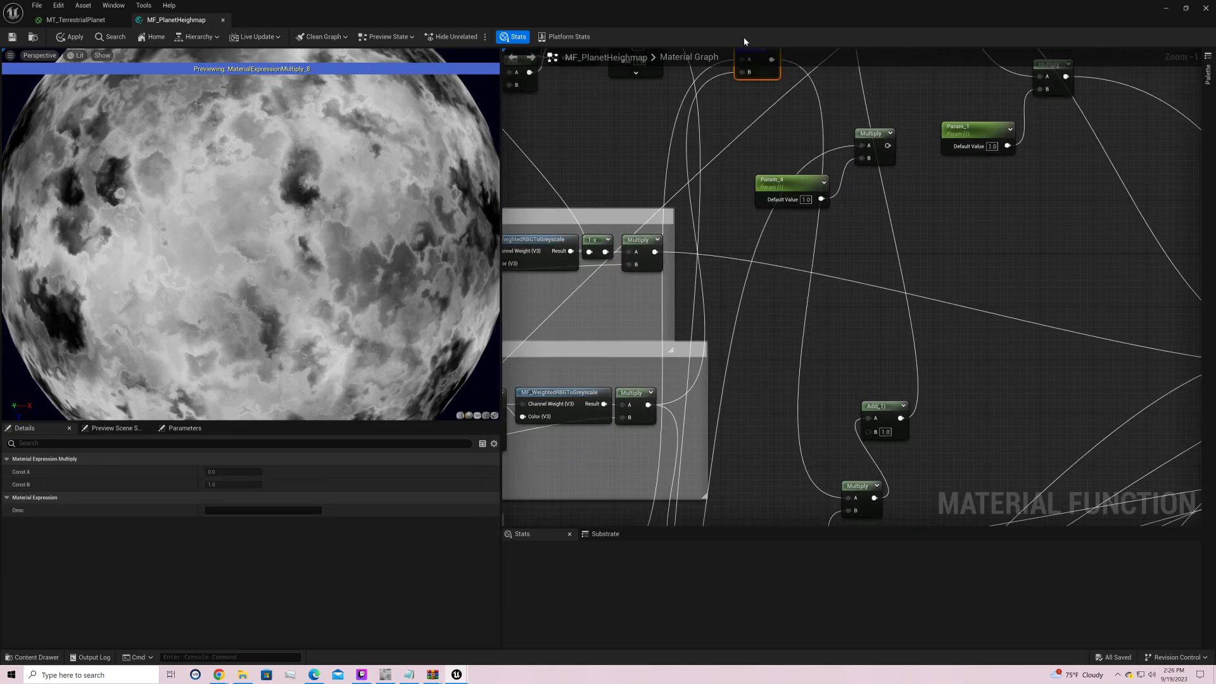
{"action": "left_click_drag", "start_coordinate": [743, 38], "coordinate": [713, 129]}
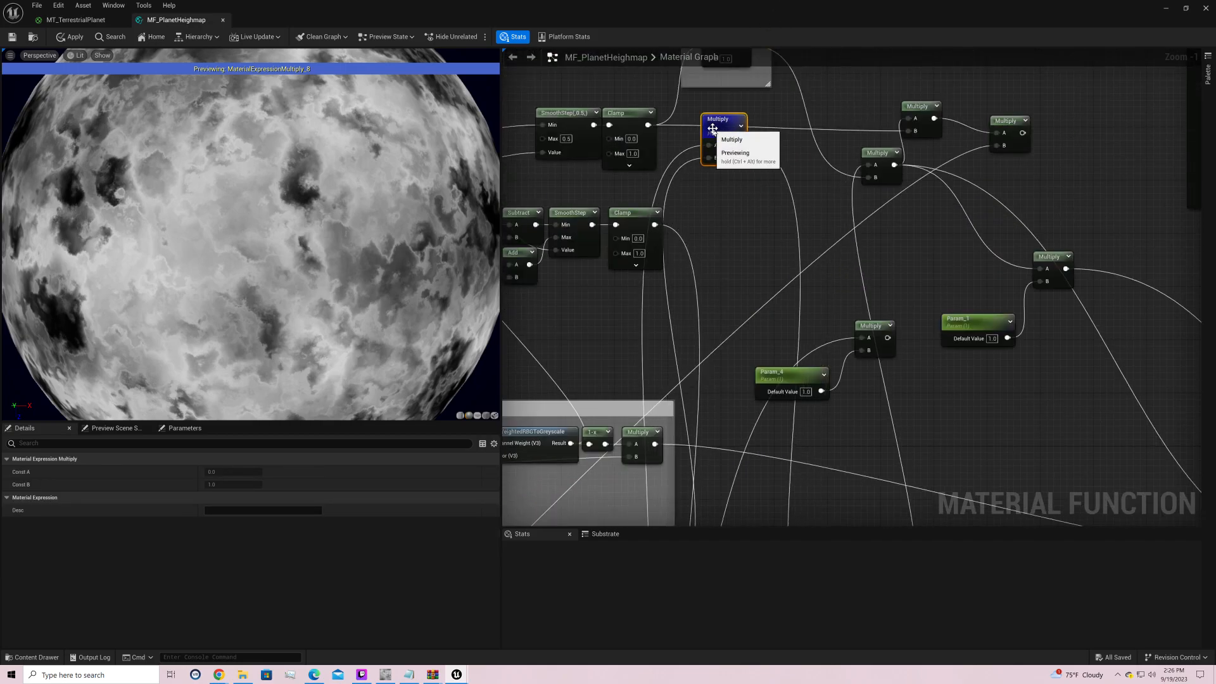
{"action": "key", "text": "c"}
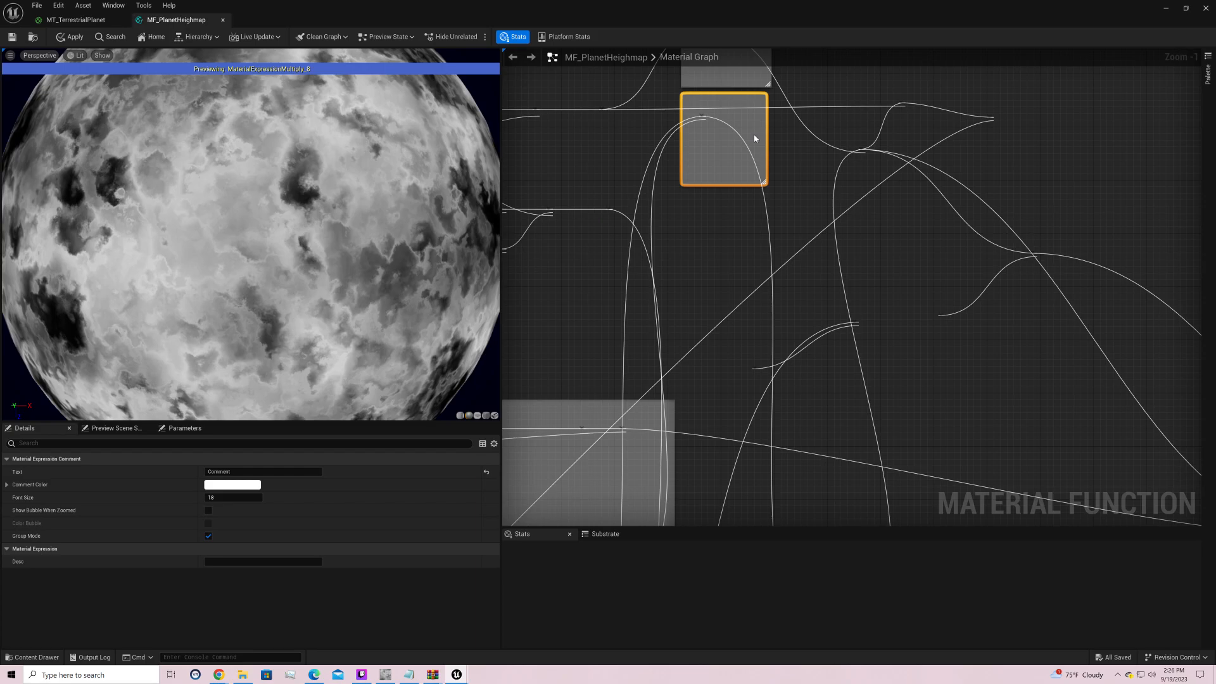
{"action": "type", "text": "M Raise"}
{"action": "key", "text": "Return"}
Step: Preview the SmoothStep node inside the Continent Height comment of the continent layer
{"action": "right_click_drag", "start_coordinate": [812, 237], "coordinate": [870, 119]}
{"action": "right_click_drag", "start_coordinate": [869, 374], "coordinate": [927, 146]}
{"action": "mouse_move", "coordinate": [885, 273]}
{"action": "right_mouse_down"}
{"action": "mouse_move", "coordinate": [1093, 105]}
{"action": "mouse_move", "coordinate": [1055, 156]}
{"action": "right_mouse_up"}
{"action": "right_click_drag", "start_coordinate": [1021, 260], "coordinate": [1166, 35]}
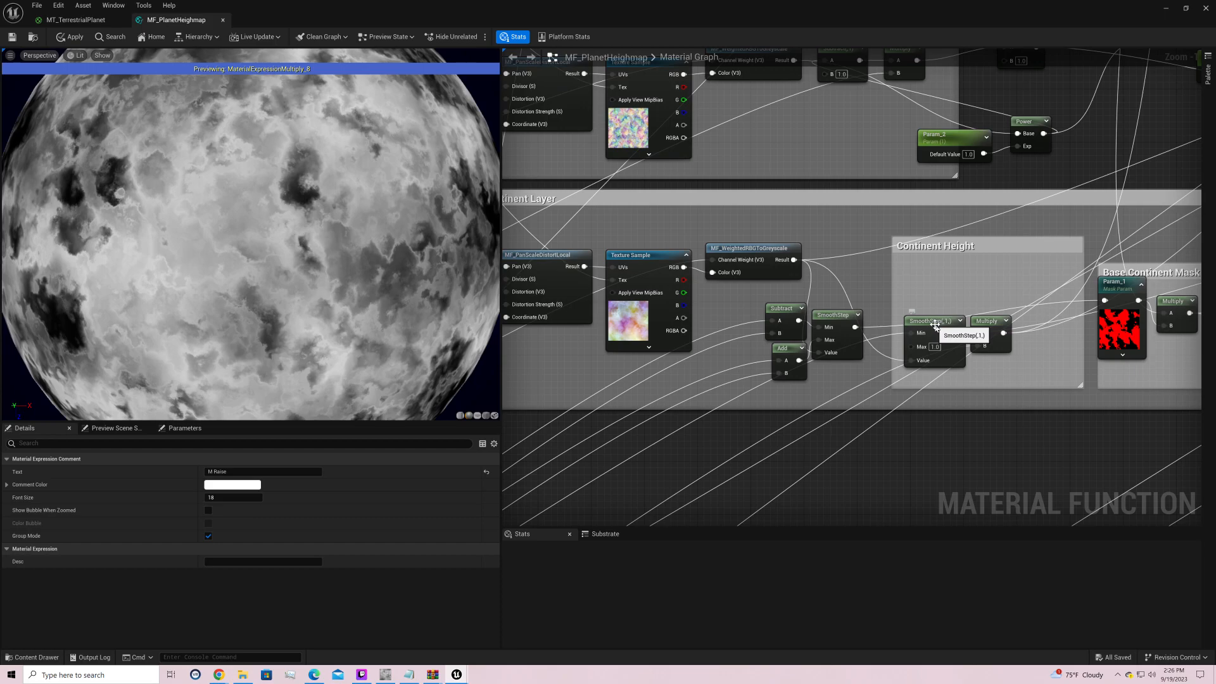
{"action": "left_click", "coordinate": [935, 324]}
{"action": "right_click", "coordinate": [935, 324]}
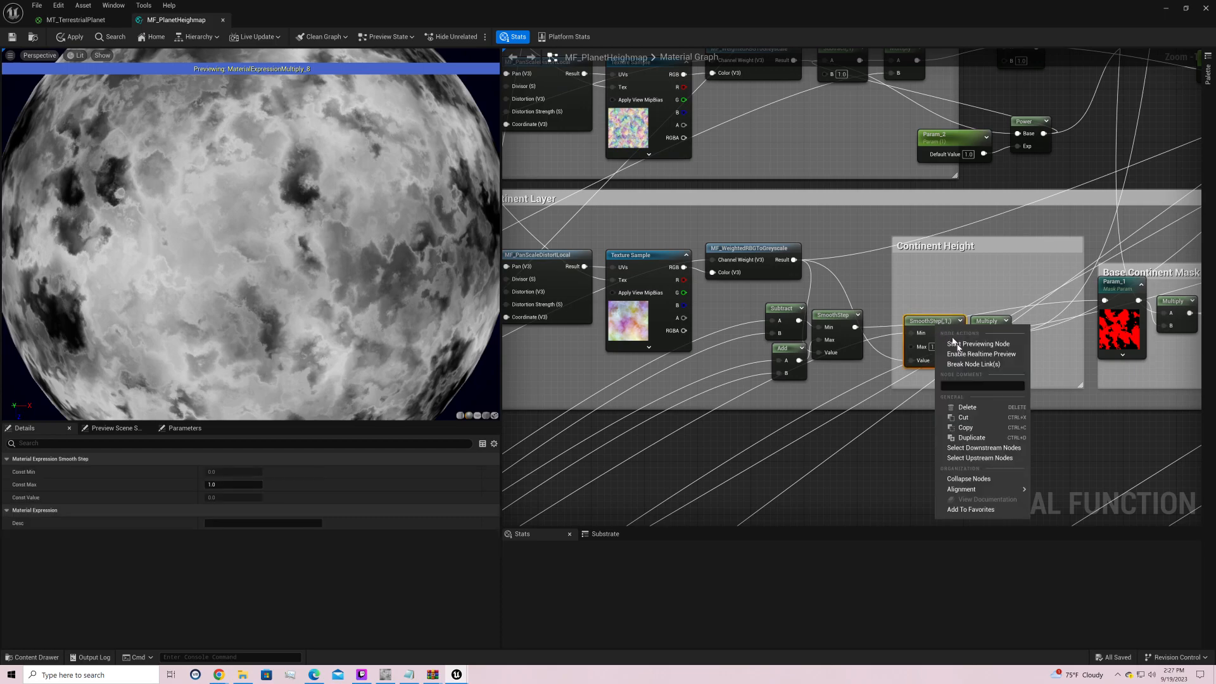
{"action": "key", "text": "Escape"}
{"action": "key", "text": "space"}
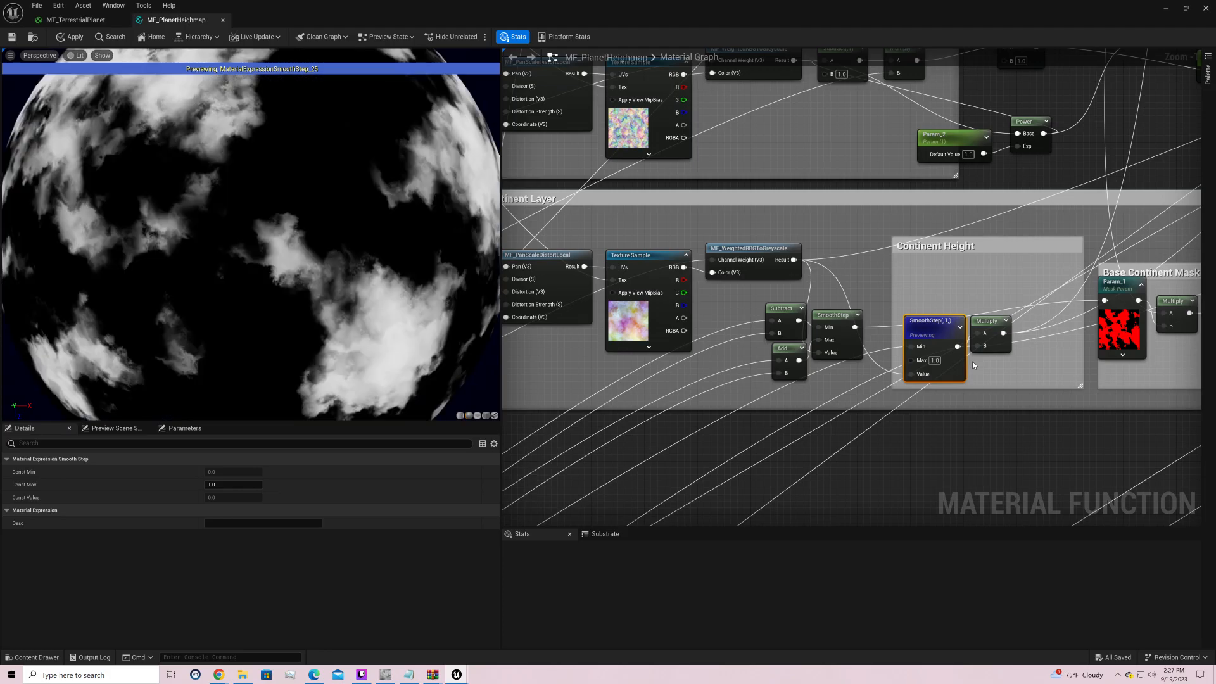
Step: Add a Multiply node fed by the Continent Height Multiply, enclose it in a comment titled "C Base", and place it above R Carve
{"action": "left_click_drag", "start_coordinate": [1004, 333], "coordinate": [739, 135]}
{"action": "type", "text": "*"}
{"action": "left_click_drag", "start_coordinate": [738, 136], "coordinate": [743, 132]}
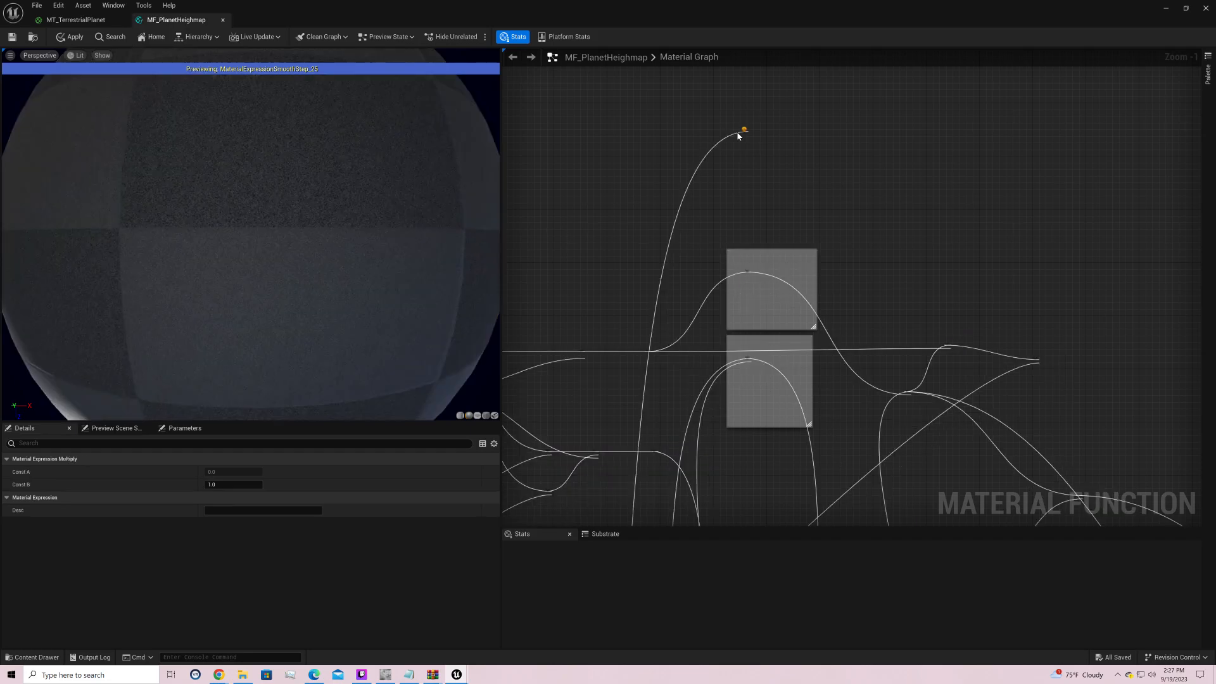
{"action": "key", "text": "c"}
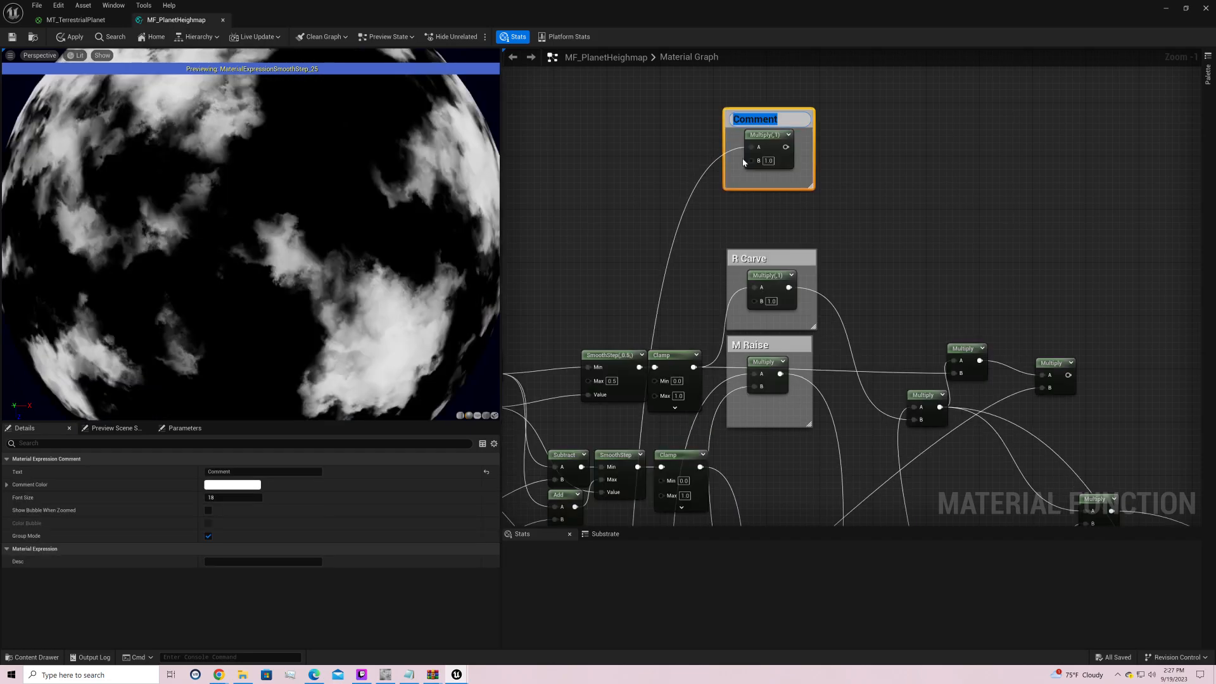
{"action": "type", "text": "C Base"}
{"action": "key", "text": "Return"}
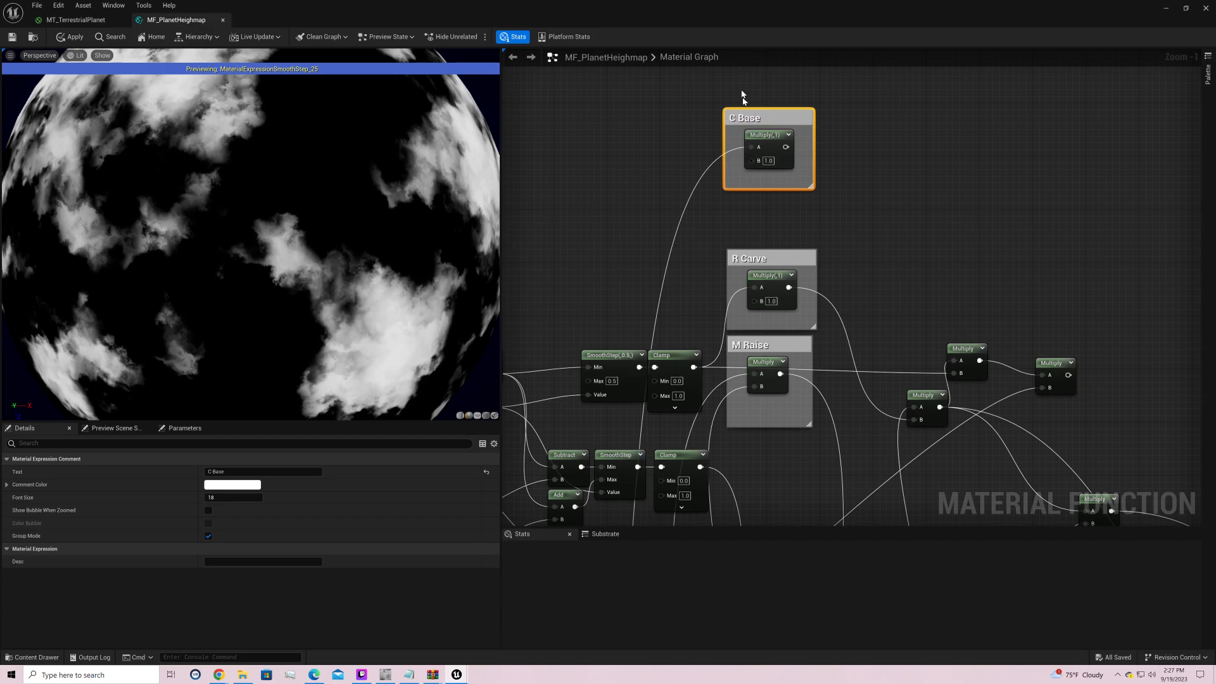
{"action": "left_click_drag", "start_coordinate": [778, 120], "coordinate": [779, 180]}
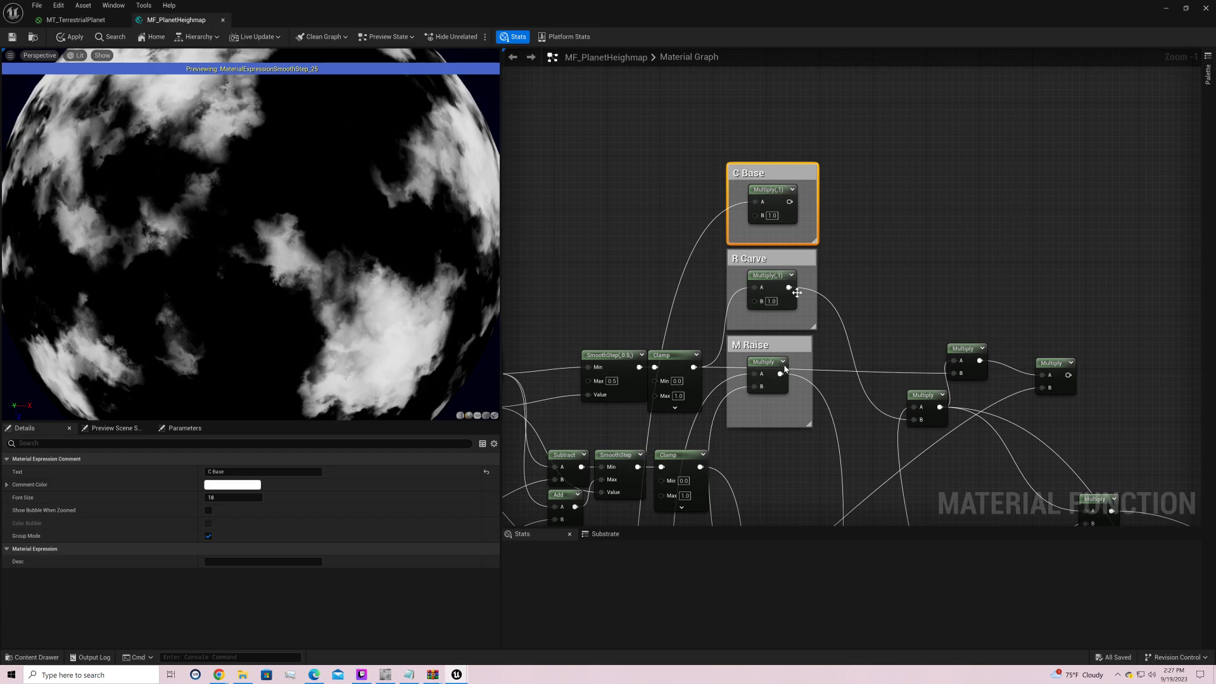
Step: Multiply the C Base output by the R Carve output in a new Multiply node, and preview the result on the planet
{"action": "left_click_drag", "start_coordinate": [789, 201], "coordinate": [880, 207]}
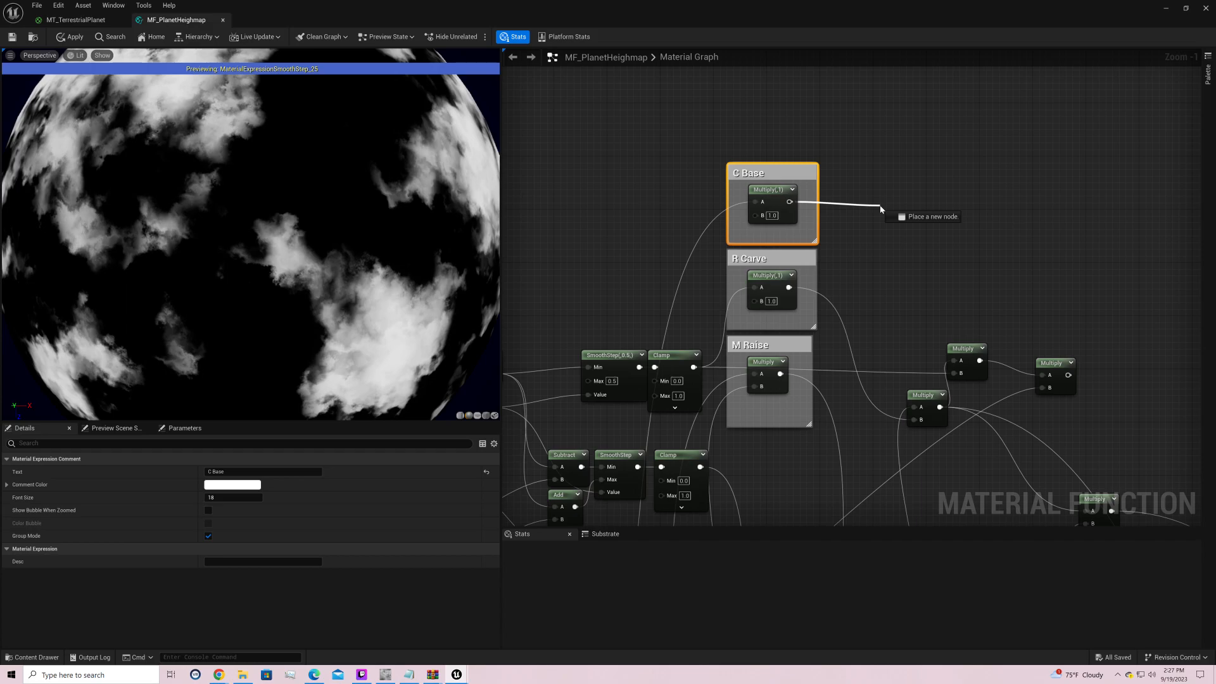
{"action": "left_click_drag", "start_coordinate": [881, 208], "coordinate": [880, 209]}
{"action": "type", "text": "mul"}
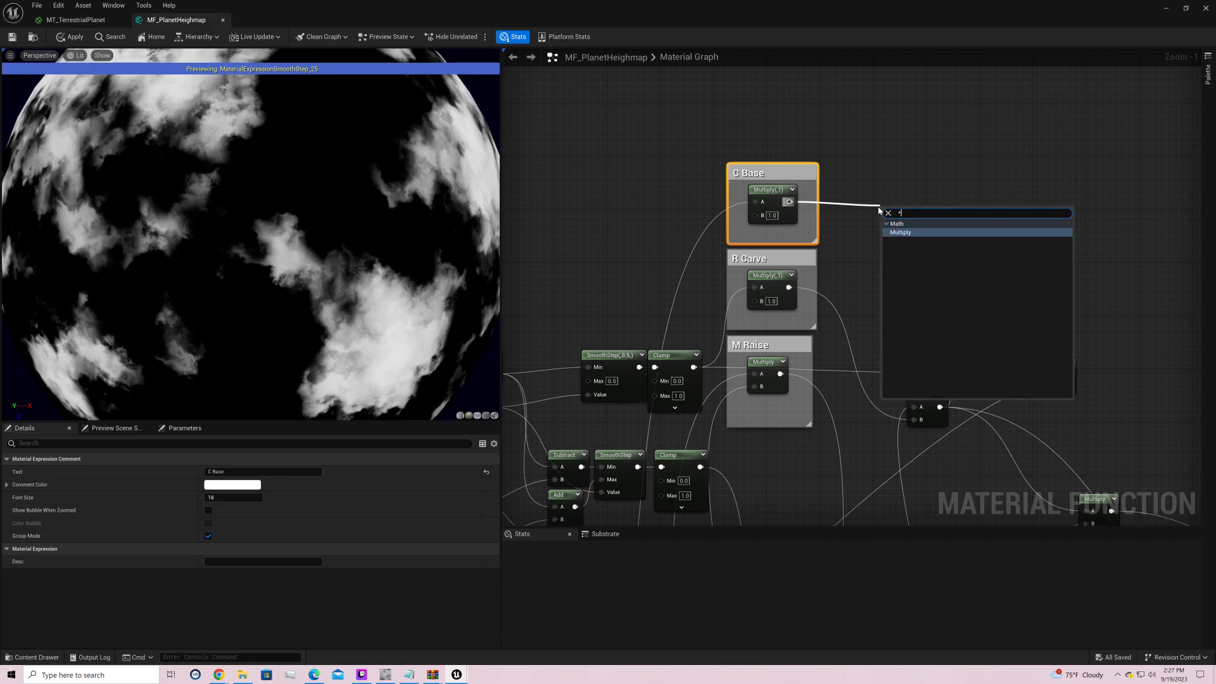
{"action": "key", "text": "Return"}
{"action": "left_click_drag", "start_coordinate": [789, 287], "coordinate": [888, 236]}
{"action": "right_click", "coordinate": [906, 220]}
{"action": "left_click", "coordinate": [924, 235]}
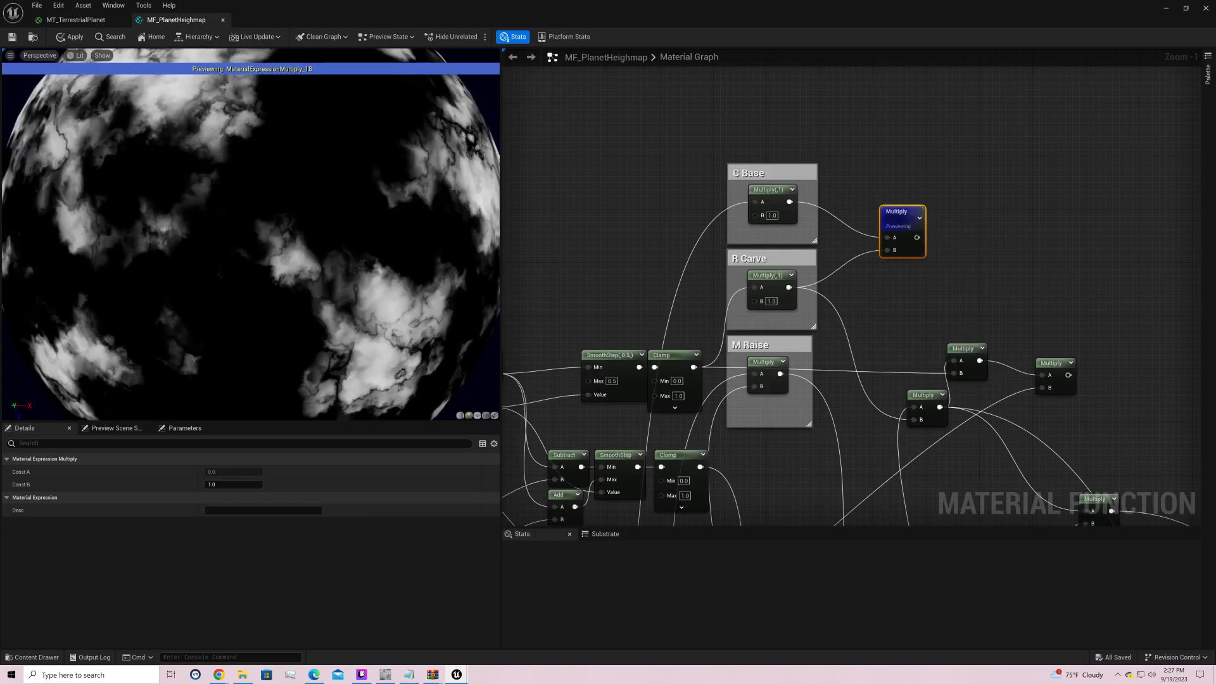
{"action": "left_click_drag", "start_coordinate": [380, 152], "coordinate": [347, 296]}
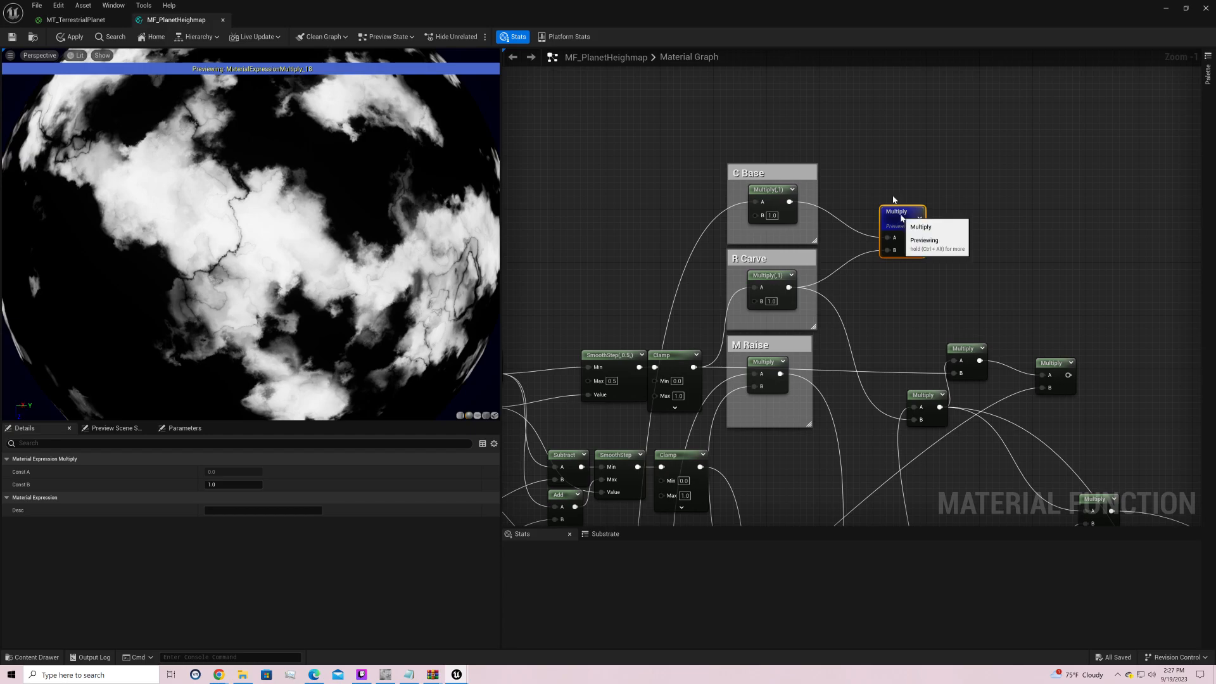
{"action": "left_click_drag", "start_coordinate": [900, 219], "coordinate": [893, 196]}
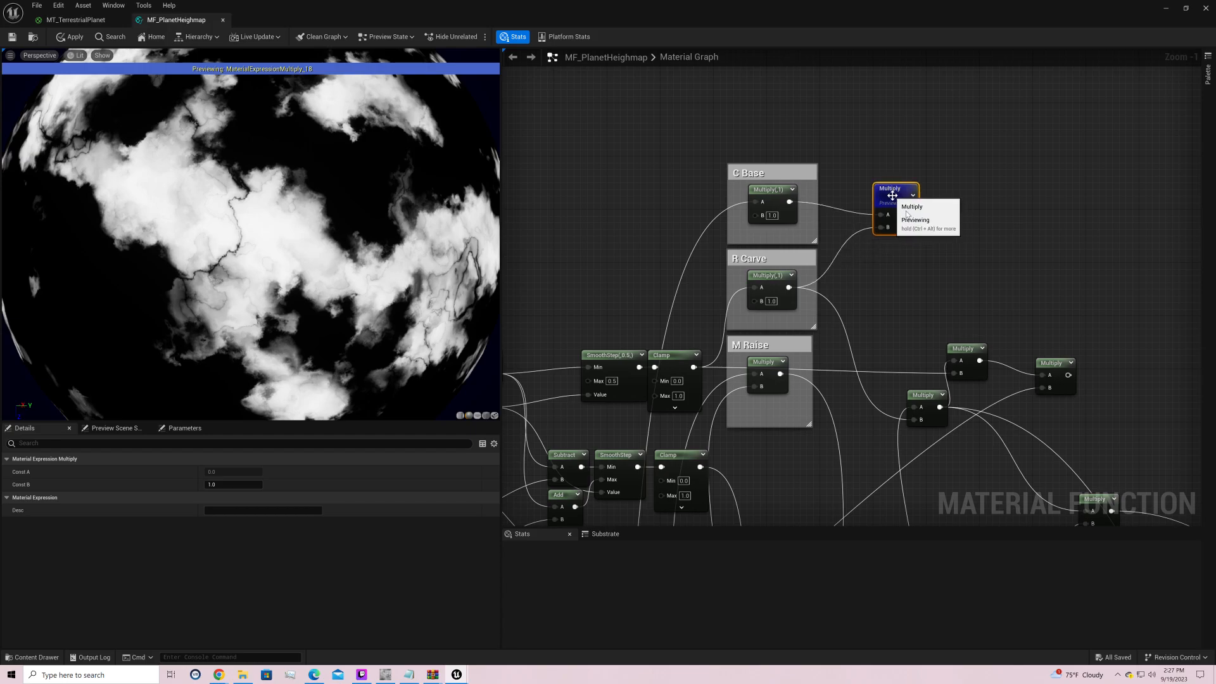
Step: Preview the Multiply node inside the M Raise comment
{"action": "left_click", "coordinate": [768, 377]}
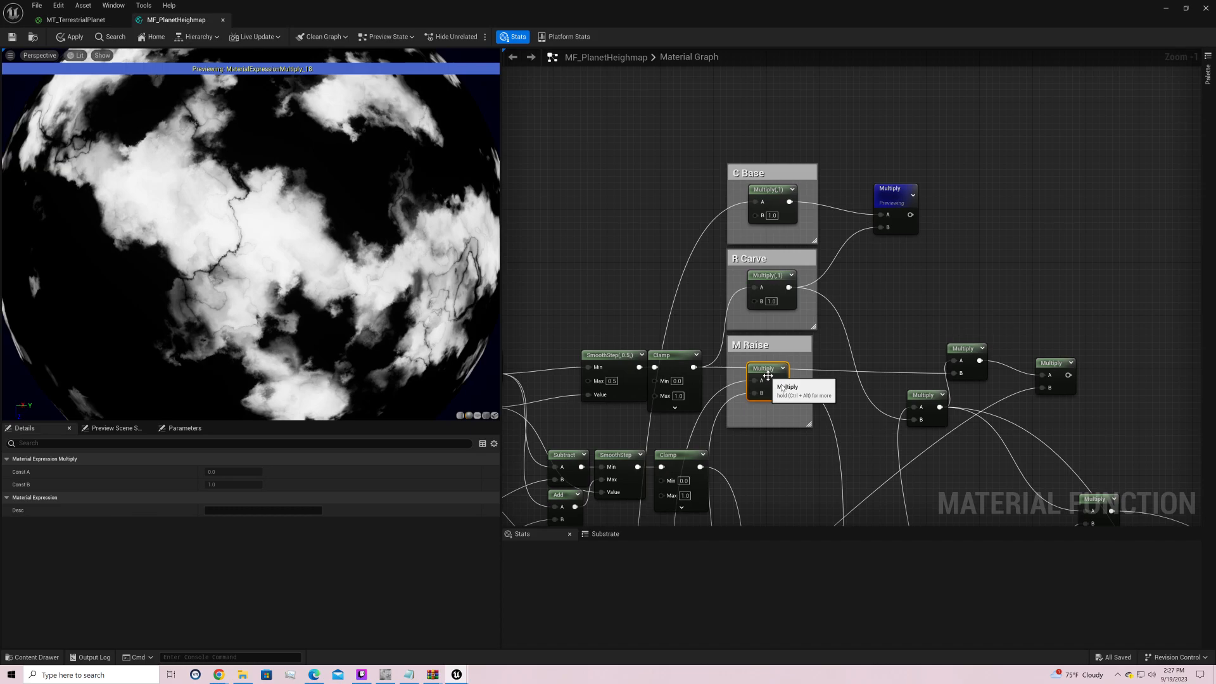
{"action": "right_click", "coordinate": [768, 376]}
{"action": "left_click", "coordinate": [798, 391]}
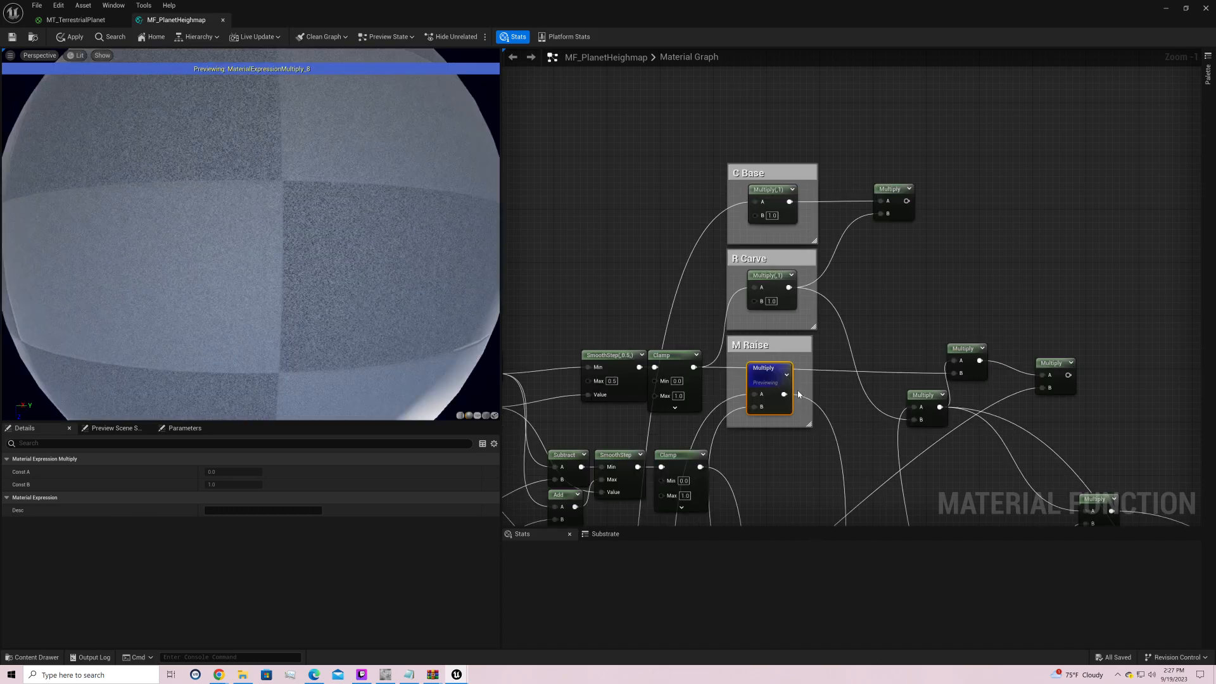
Step: Add a Multiply node fed by the M Raise output and set its B value to 2
{"action": "left_click_drag", "start_coordinate": [785, 394], "coordinate": [844, 349]}
{"action": "key", "text": "Escape"}
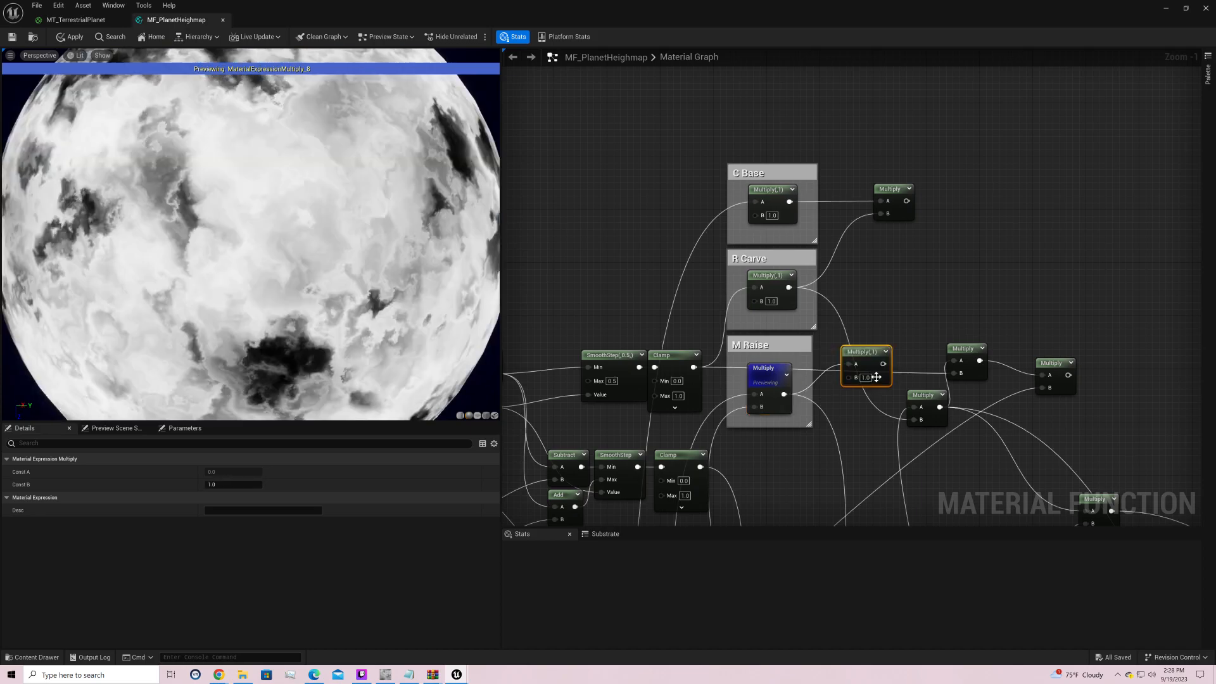
{"action": "left_click", "coordinate": [868, 378]}
{"action": "type", "text": "2"}
{"action": "key", "text": "Return"}
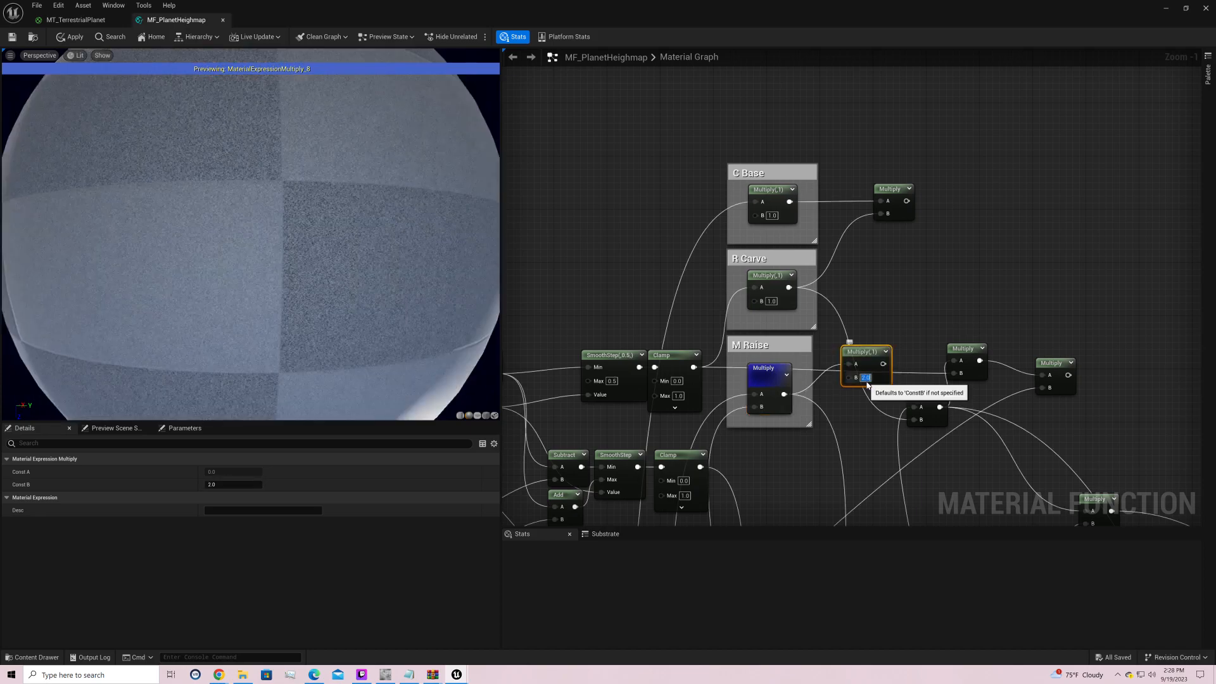
Step: Multiply the C Base and R Carve product by the doubled M Raise output in a new Multiply node, and preview it
{"action": "left_click_drag", "start_coordinate": [907, 201], "coordinate": [967, 213]}
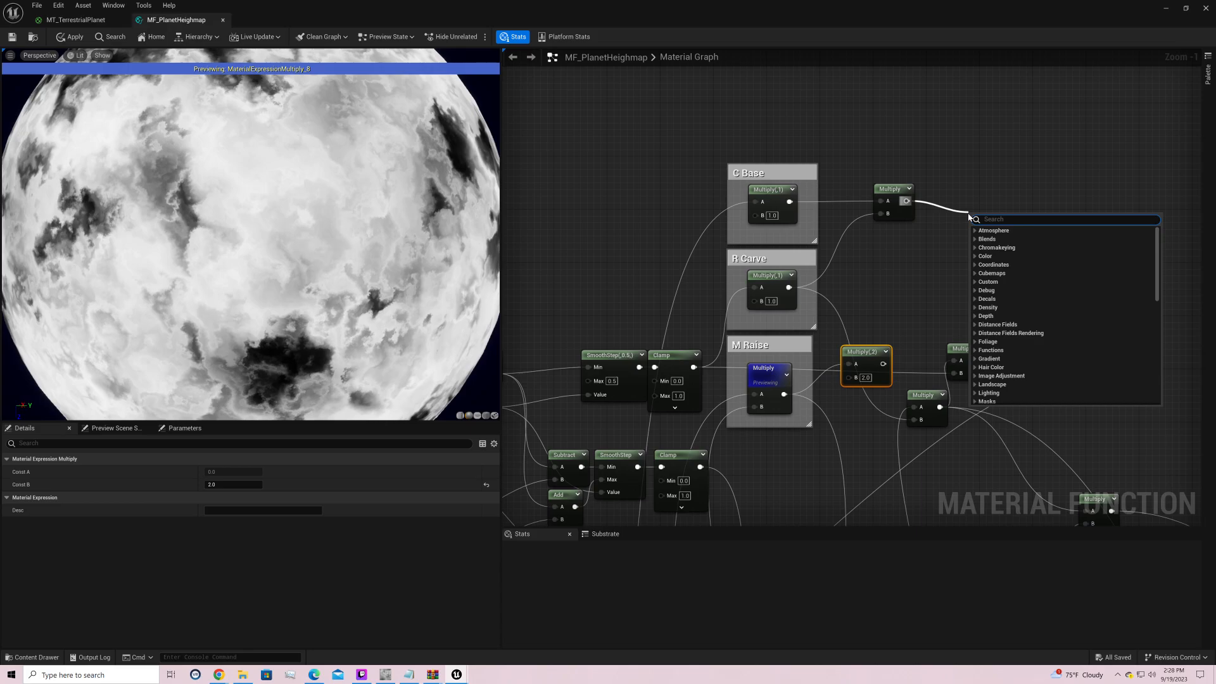
{"action": "type", "text": "*"}
{"action": "key", "text": "Return"}
{"action": "left_click_drag", "start_coordinate": [883, 364], "coordinate": [976, 243]}
{"action": "right_click", "coordinate": [983, 227]}
{"action": "left_click", "coordinate": [994, 244]}
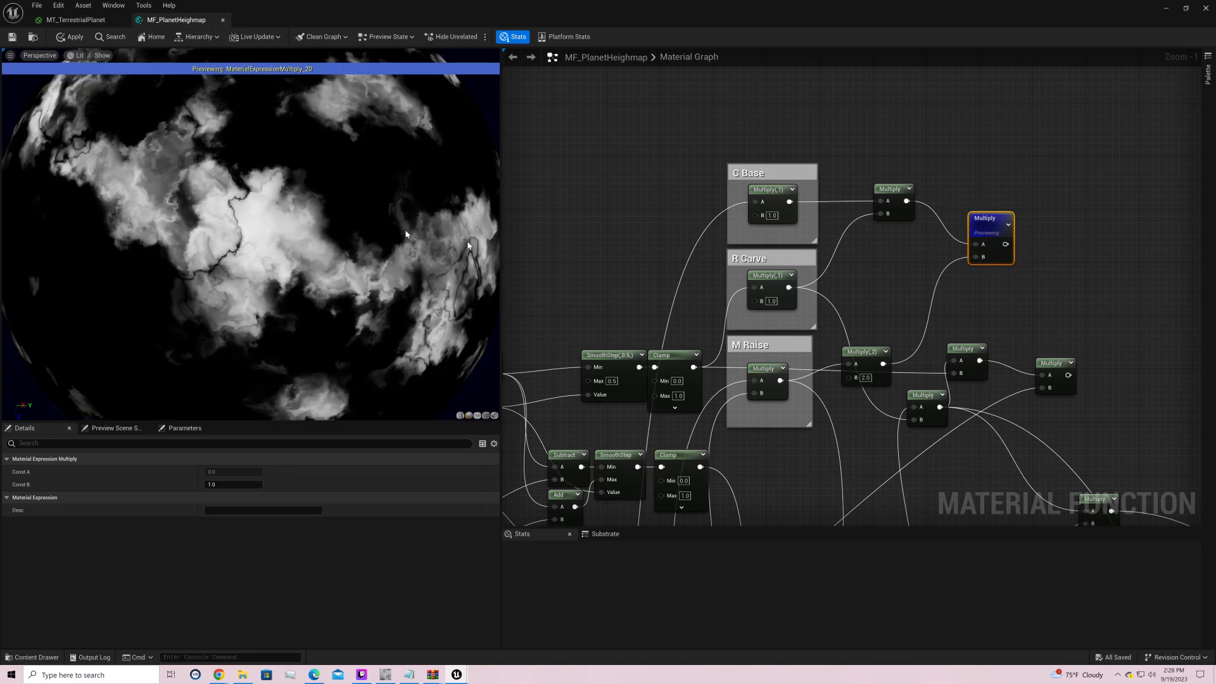
{"action": "mouse_move", "coordinate": [403, 226]}
{"action": "left_mouse_down"}
{"action": "mouse_move", "coordinate": [317, 225]}
{"action": "mouse_move", "coordinate": [403, 226]}
{"action": "left_mouse_up"}
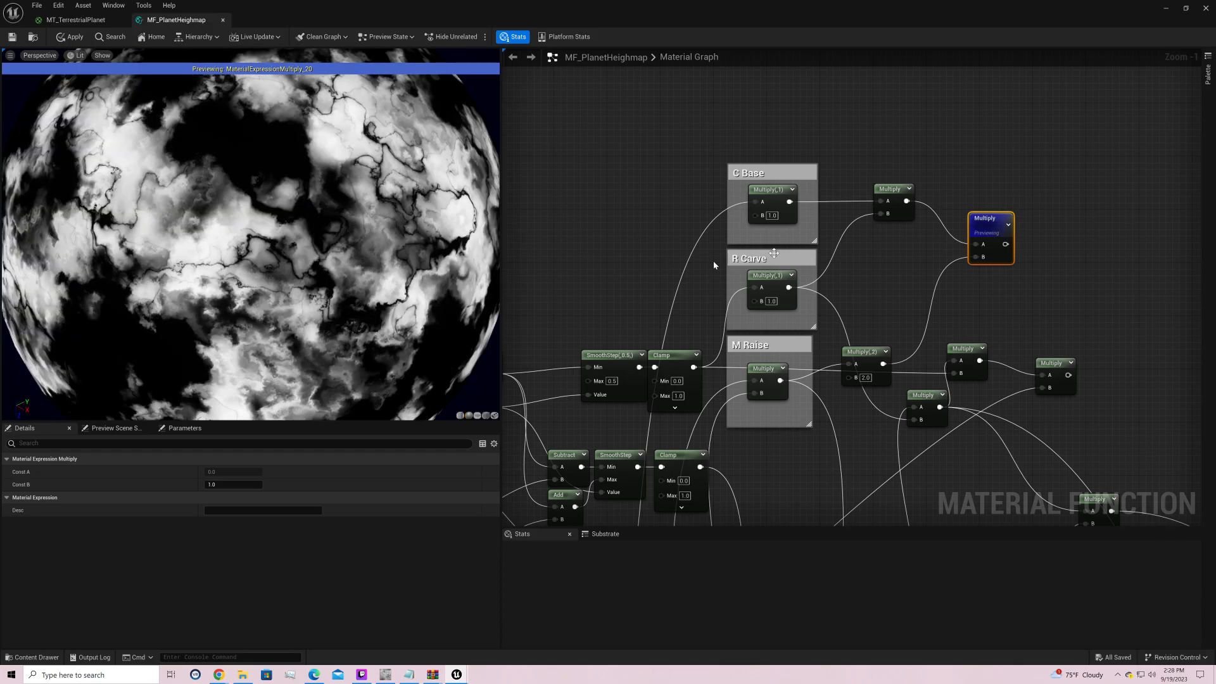
Step: Connect the combined Multiply to input A of the Multiply scaled by Param_1, and preview the BreakMaterialAttributes node from several sides of the planet
{"action": "left_click_drag", "start_coordinate": [1006, 244], "coordinate": [669, 188]}
{"action": "right_click_drag", "start_coordinate": [840, 184], "coordinate": [905, 503]}
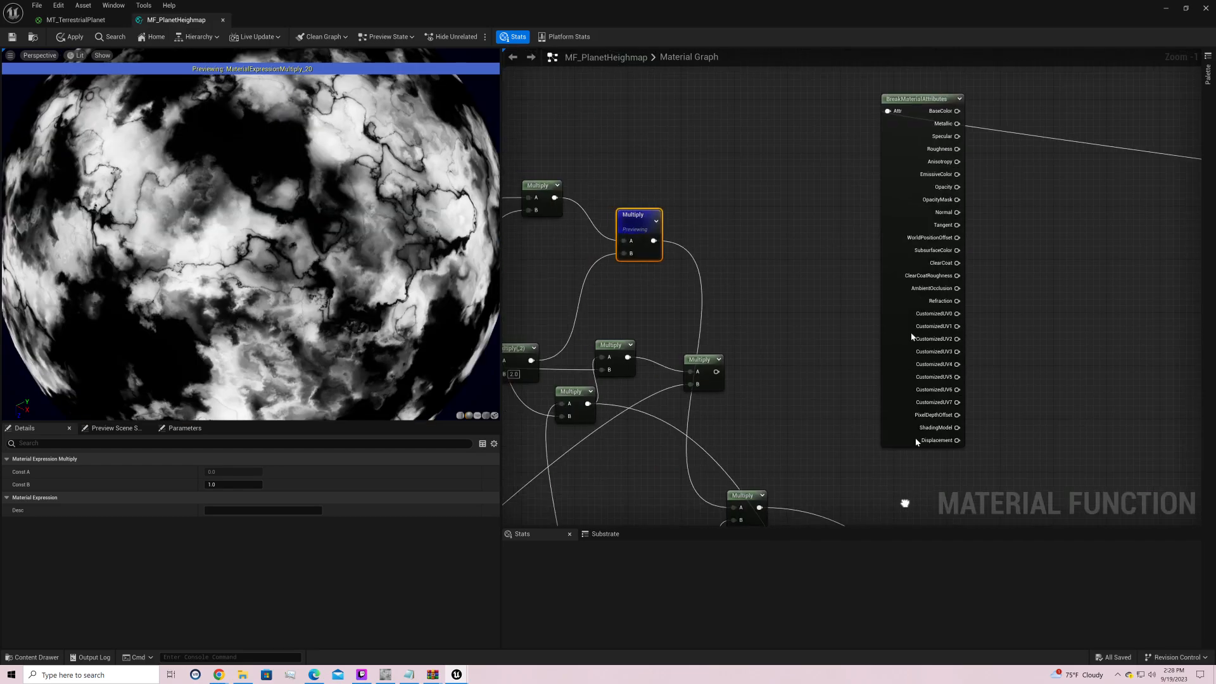
{"action": "right_click", "coordinate": [910, 276]}
{"action": "left_click", "coordinate": [930, 302]}
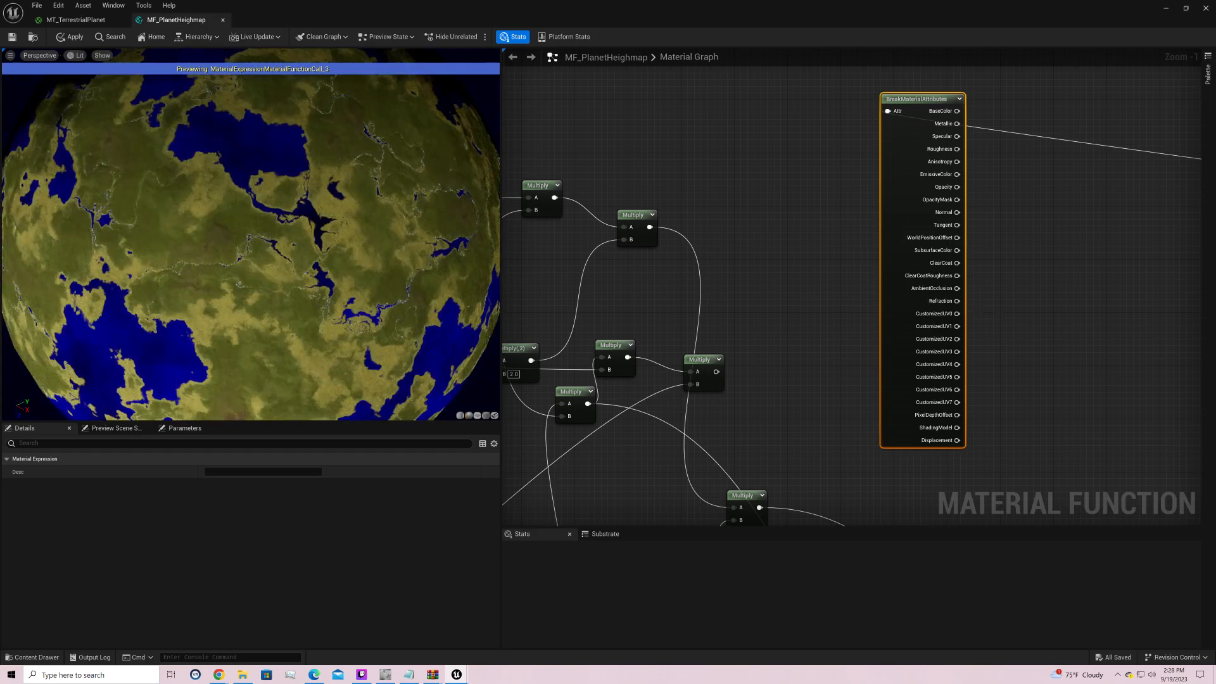
{"action": "left_click_drag", "start_coordinate": [282, 245], "coordinate": [101, 79]}
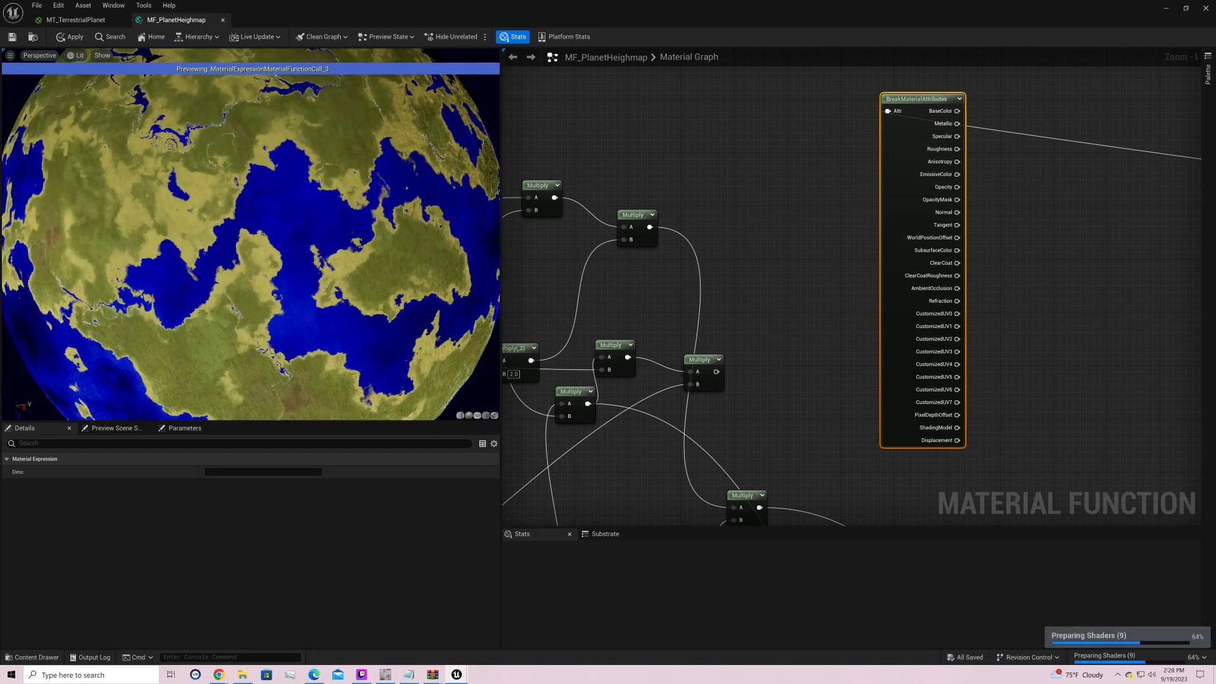
{"action": "left_click_drag", "start_coordinate": [251, 234], "coordinate": [443, 266]}
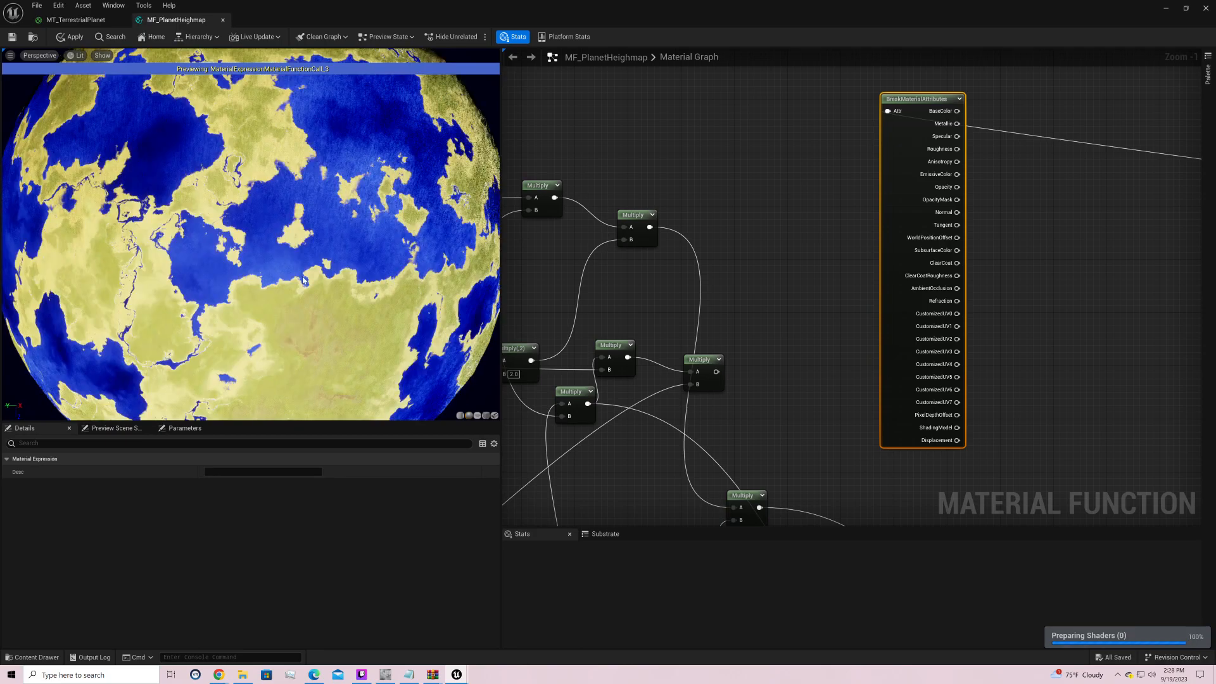
{"action": "left_click_drag", "start_coordinate": [305, 280], "coordinate": [272, 364]}
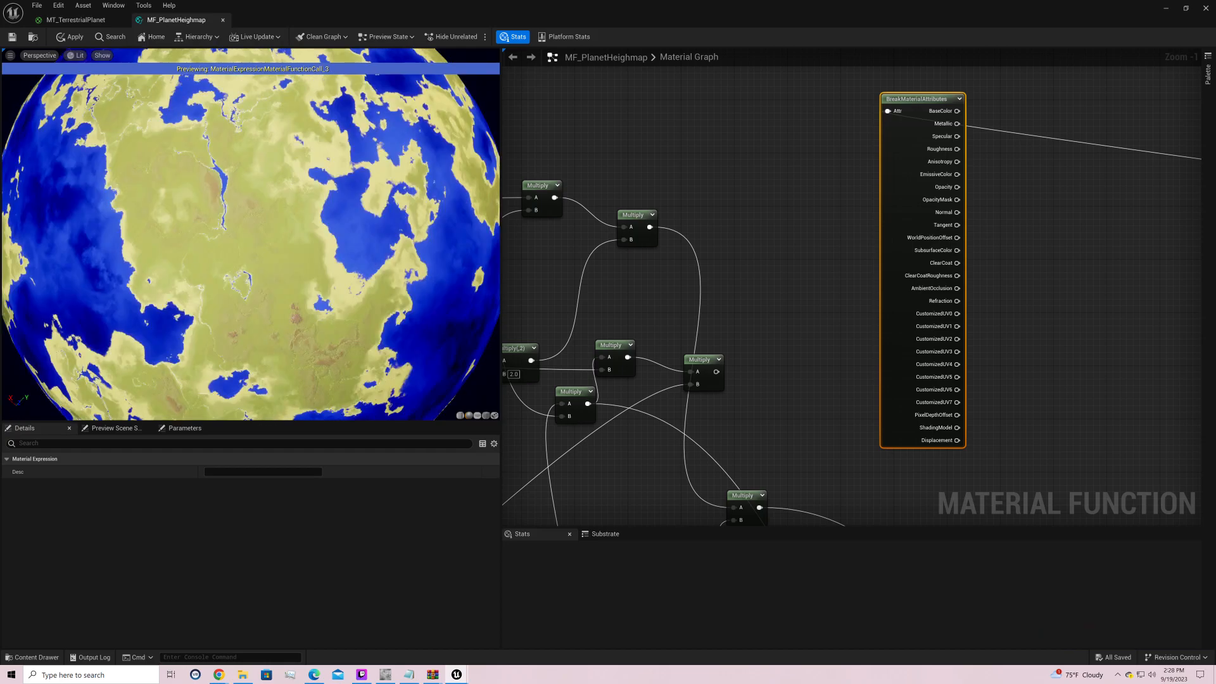
Step: Set input B of the Multiply node fed by the M Raise output to 4
{"action": "mouse_move", "coordinate": [299, 378]}
{"action": "right_mouse_down"}
{"action": "mouse_move", "coordinate": [299, 342]}
{"action": "mouse_move", "coordinate": [300, 378]}
{"action": "right_mouse_up"}
{"action": "left_click_drag", "start_coordinate": [299, 378], "coordinate": [300, 371]}
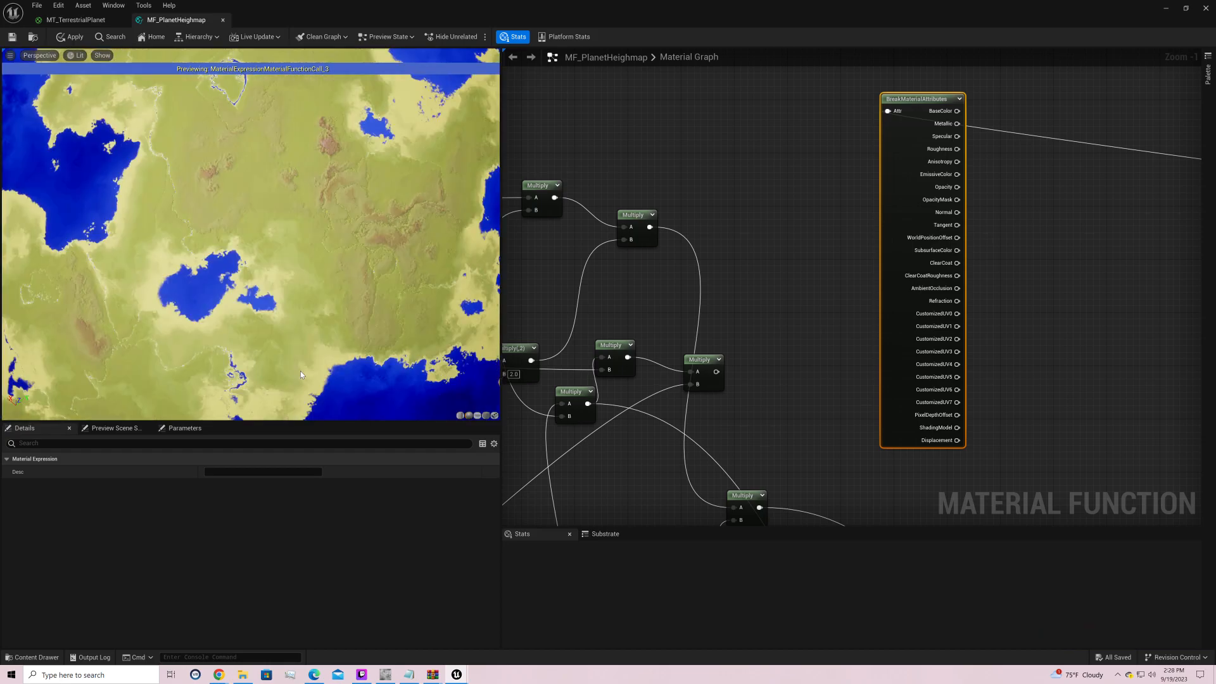
{"action": "right_click_drag", "start_coordinate": [584, 475], "coordinate": [780, 440]}
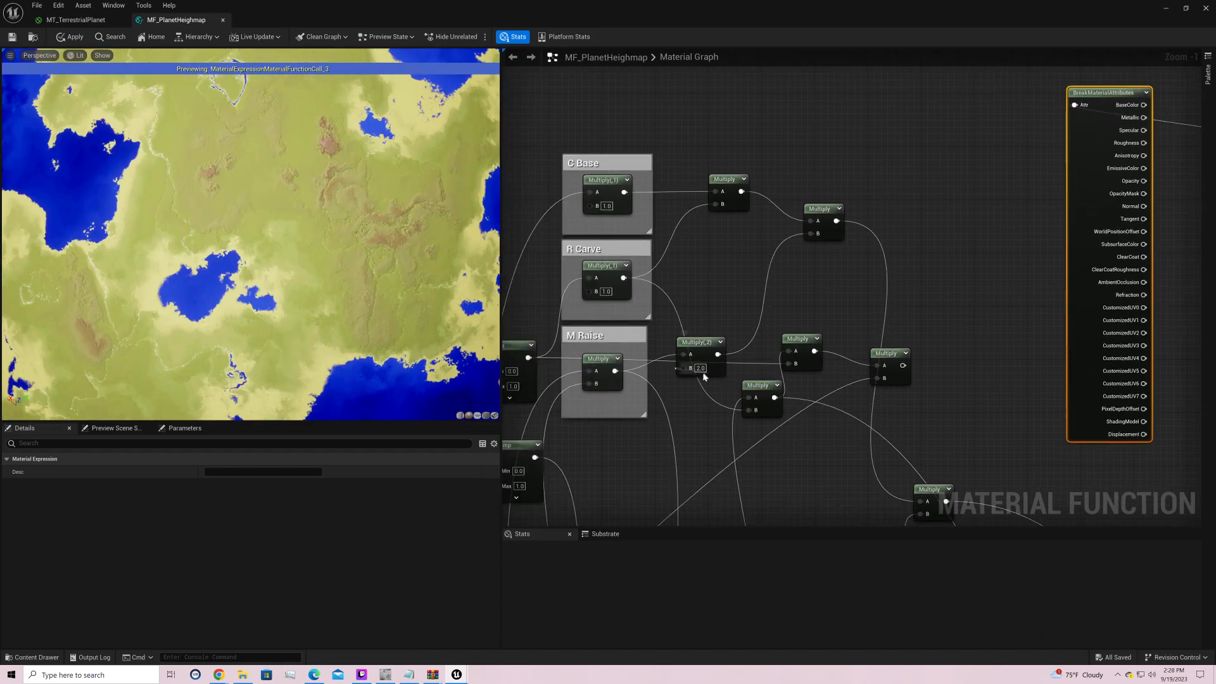
{"action": "type", "text": "4"}
{"action": "key", "text": "Return"}
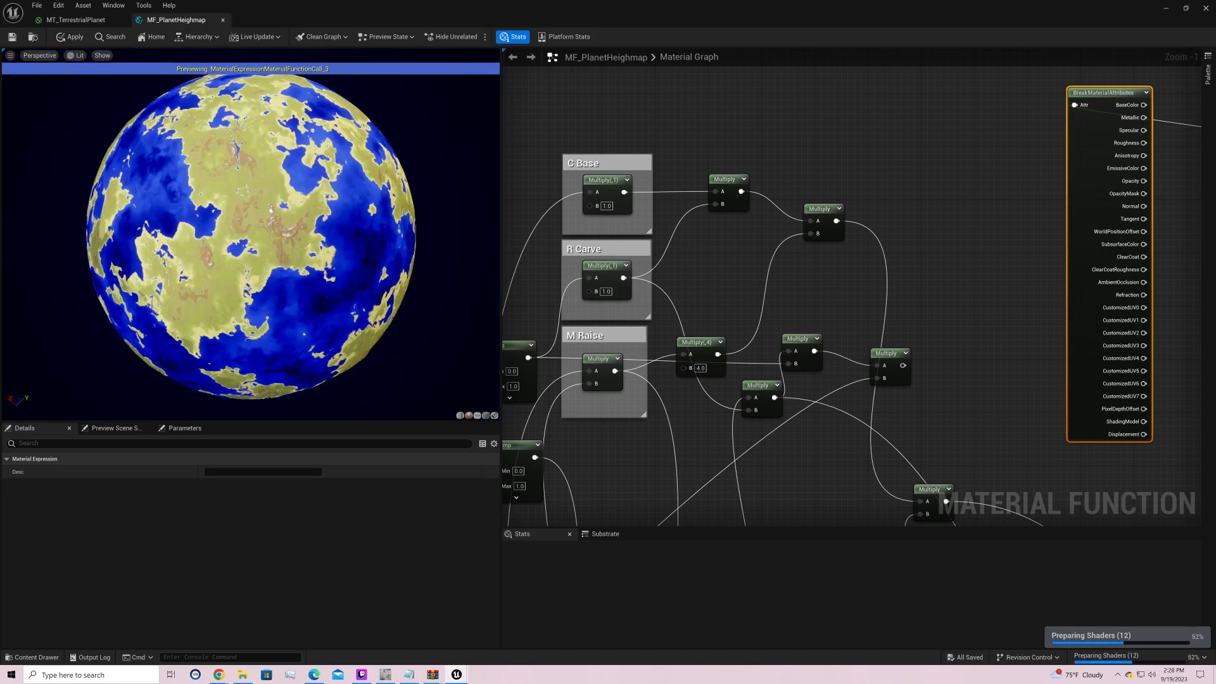
Step: Examine the terrain, mountains and coastlines from several sides of the planet preview, both whole and close up
{"action": "left_click_drag", "start_coordinate": [251, 237], "coordinate": [285, 304]}
{"action": "left_click_drag", "start_coordinate": [285, 237], "coordinate": [222, 304]}
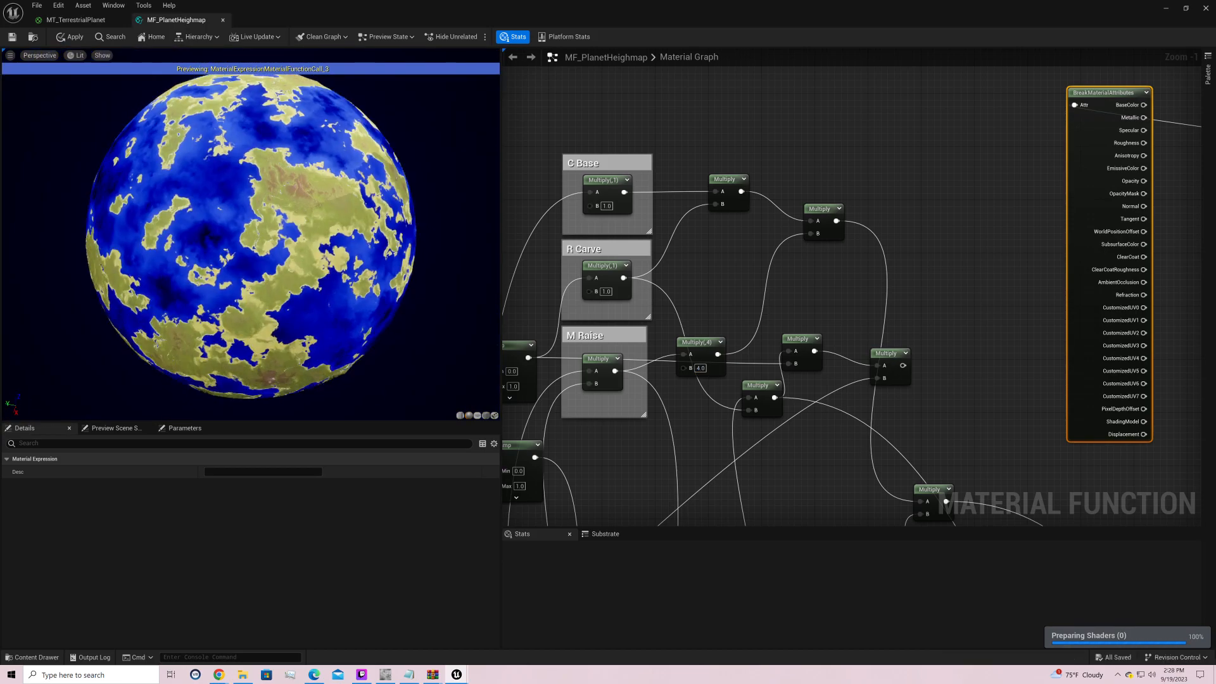
{"action": "left_click_drag", "start_coordinate": [304, 278], "coordinate": [298, 190]}
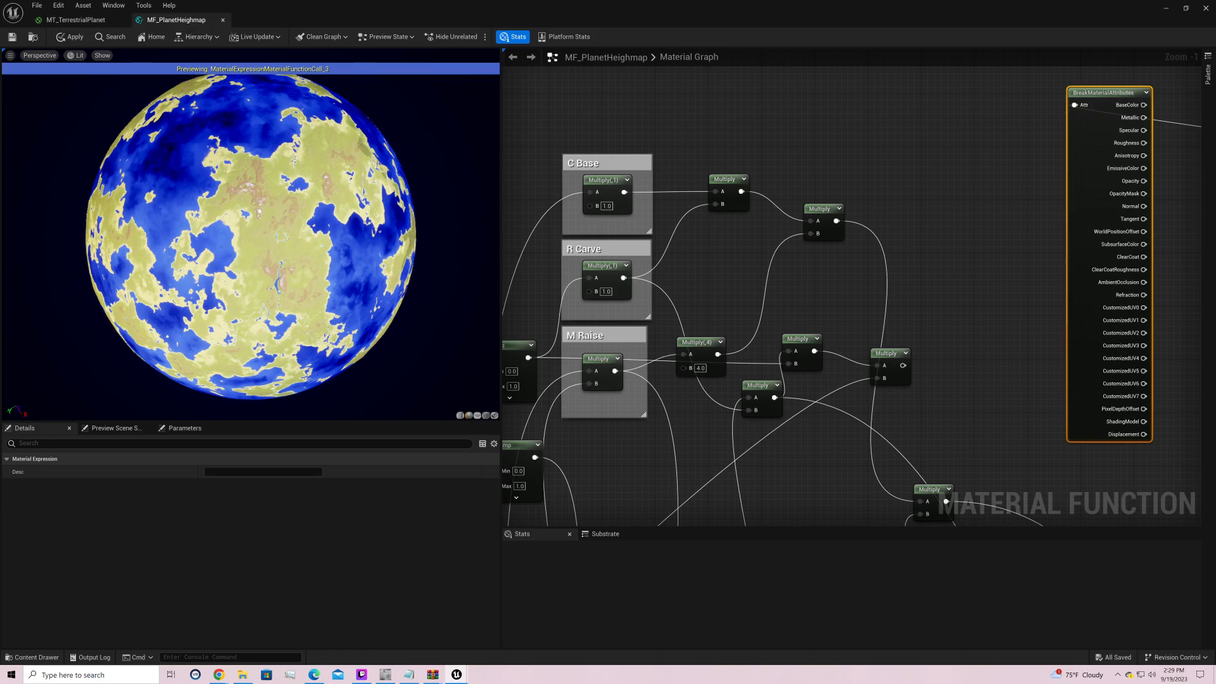
{"action": "scroll", "coordinate": [296, 242], "scroll_direction": "up", "scroll_amount": 5}
{"action": "left_click_drag", "start_coordinate": [296, 242], "coordinate": [350, 325]}
{"action": "scroll", "coordinate": [296, 242], "scroll_direction": "up", "scroll_amount": 6}
{"action": "scroll", "coordinate": [296, 242], "scroll_direction": "down", "scroll_amount": 6}
{"action": "mouse_move", "coordinate": [296, 242]}
{"action": "left_mouse_down"}
{"action": "mouse_move", "coordinate": [354, 354]}
{"action": "mouse_move", "coordinate": [279, 304]}
{"action": "mouse_move", "coordinate": [275, 250]}
{"action": "left_mouse_up"}
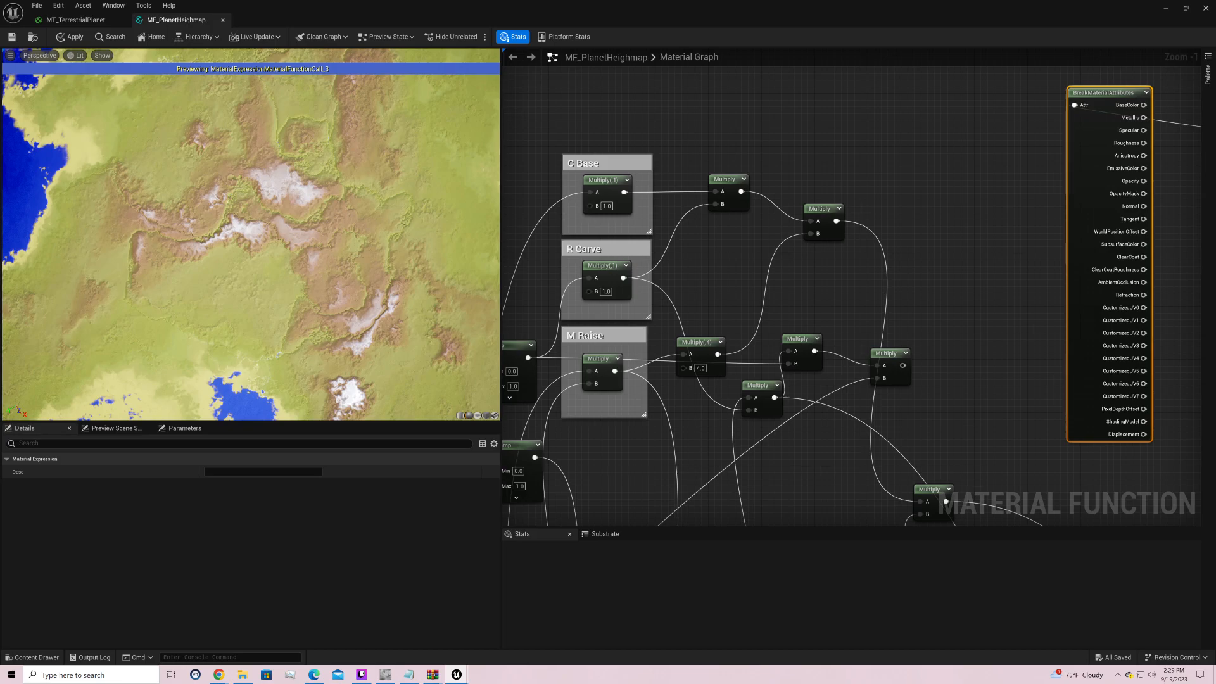
{"action": "left_click_drag", "start_coordinate": [276, 251], "coordinate": [292, 245]}
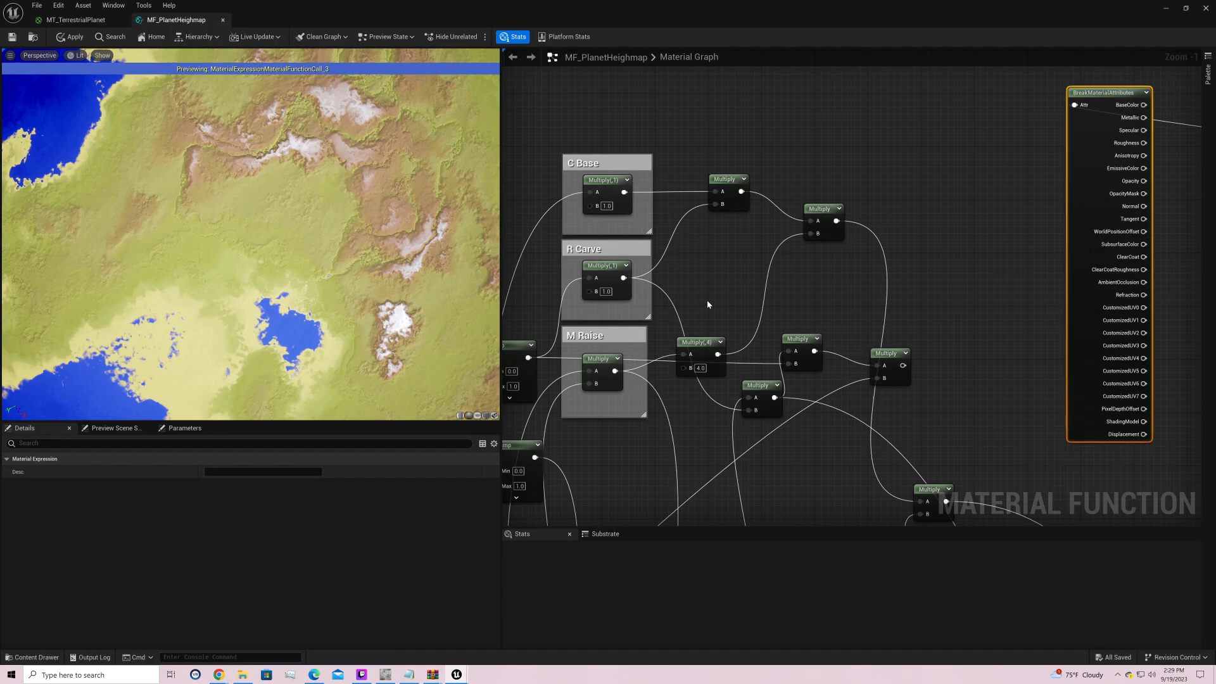
{"action": "left_click_drag", "start_coordinate": [625, 193], "coordinate": [627, 196]}
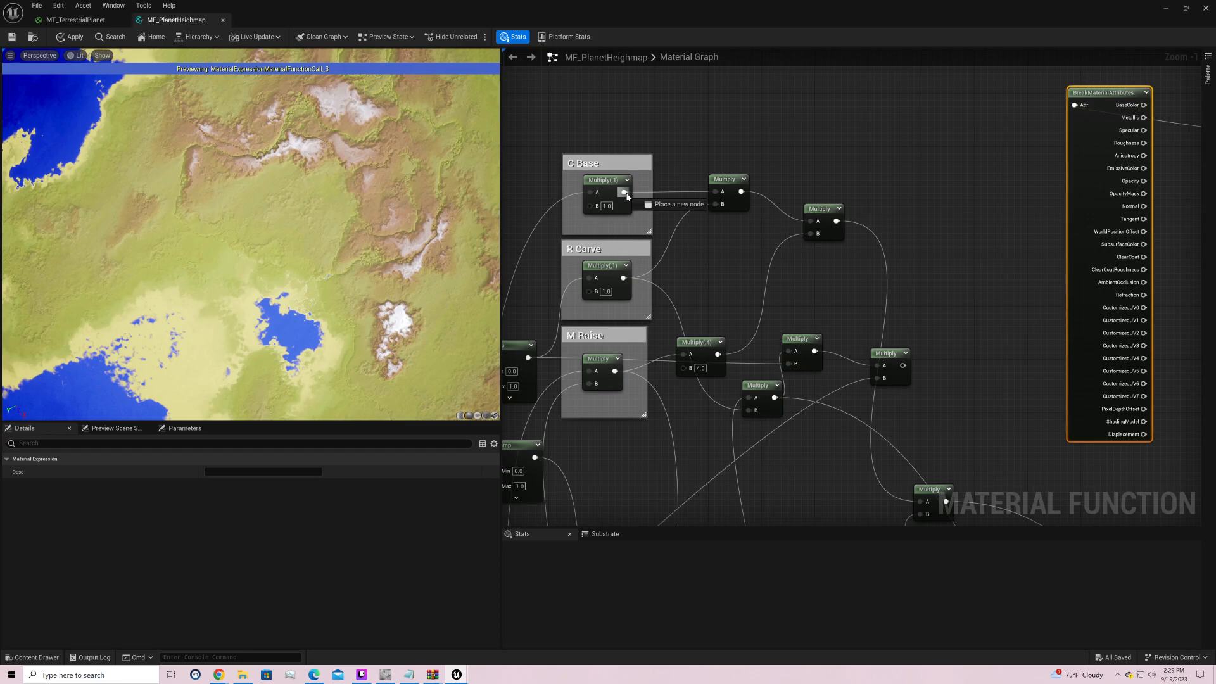
{"action": "left_click_drag", "start_coordinate": [627, 196], "coordinate": [624, 192]}
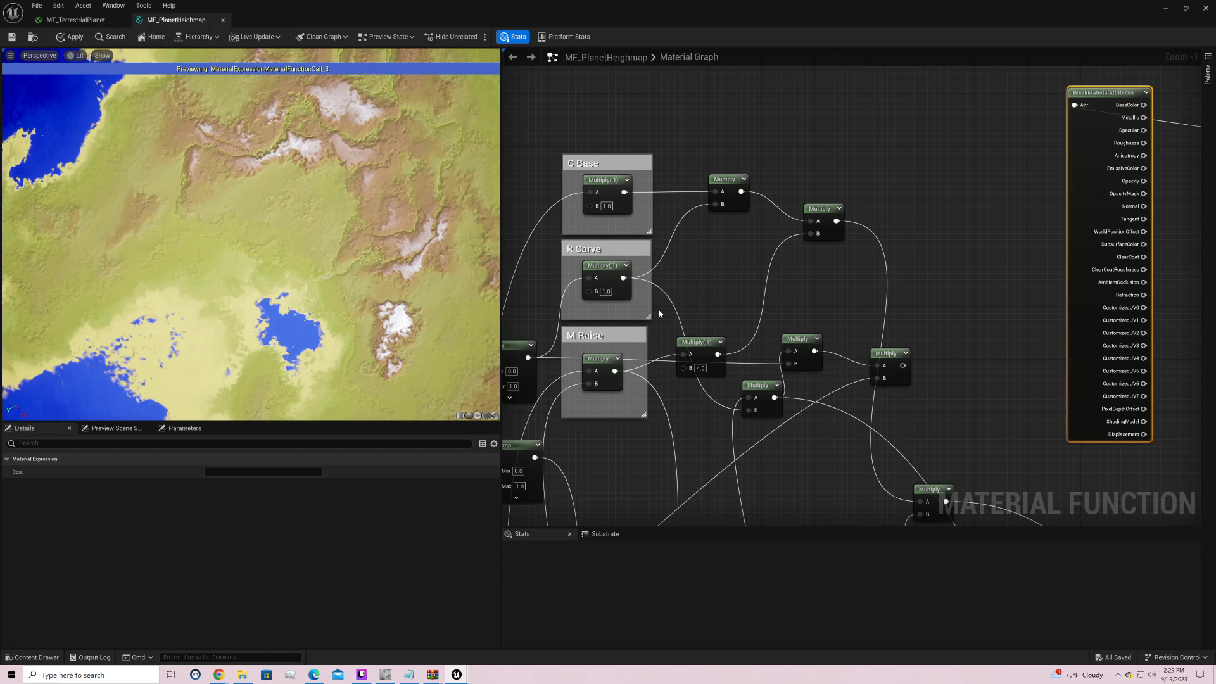
Step: Try default values of 0.5, 0.4, 0.3, 0.2 and 0.25 for the RBH parameter, ending at 0.2
{"action": "right_click_drag", "start_coordinate": [760, 255], "coordinate": [1007, 225]}
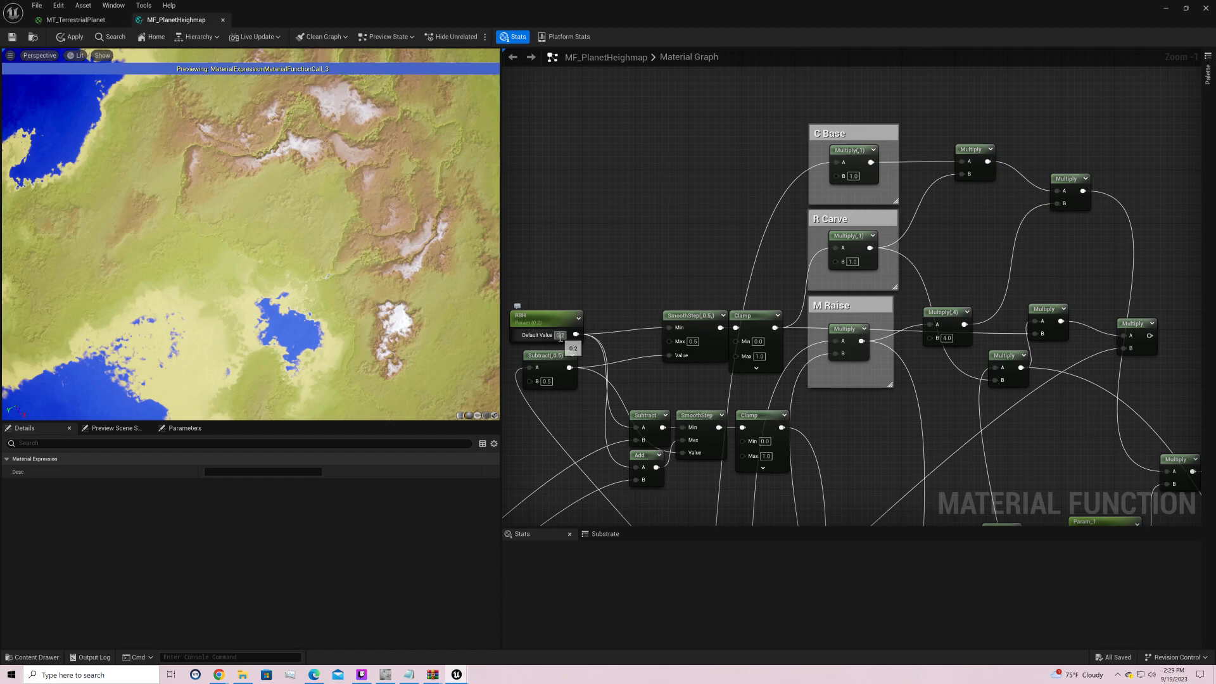
{"action": "left_click", "coordinate": [561, 336]}
{"action": "type", "text": "0.5"}
{"action": "key", "text": "Return"}
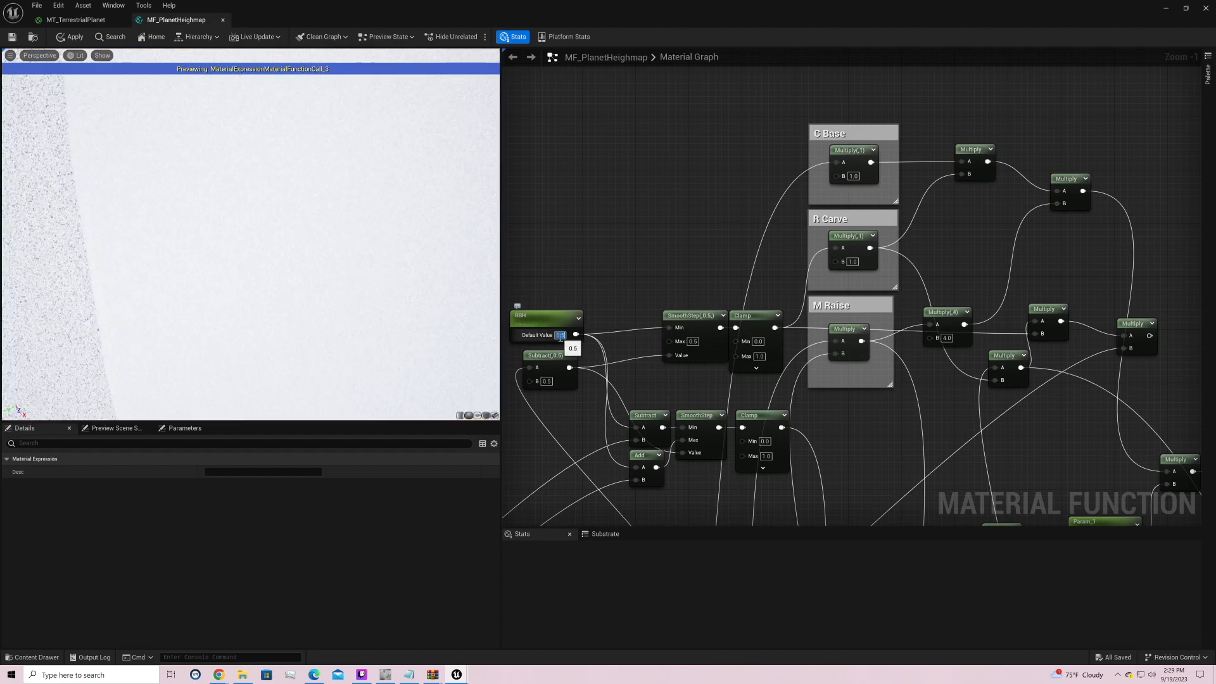
{"action": "type", "text": "0.4"}
{"action": "key", "text": "Return"}
{"action": "type", "text": "0.3"}
{"action": "key", "text": "Return"}
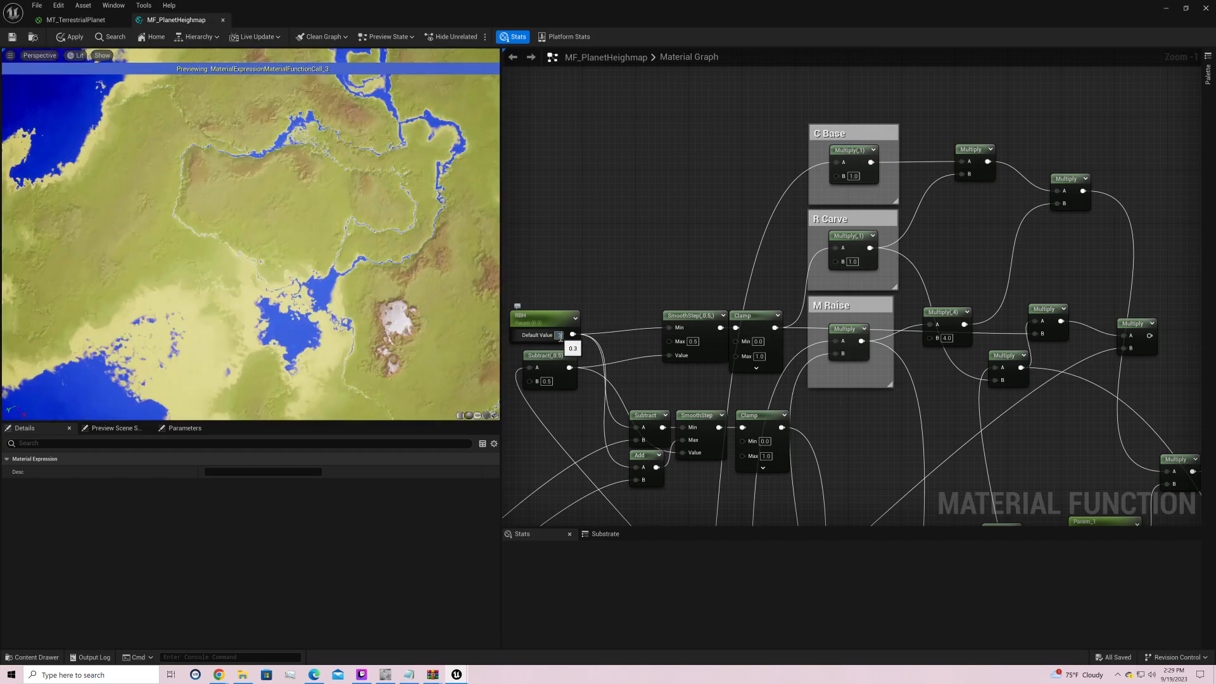
{"action": "type", "text": "0.2"}
{"action": "key", "text": "Return"}
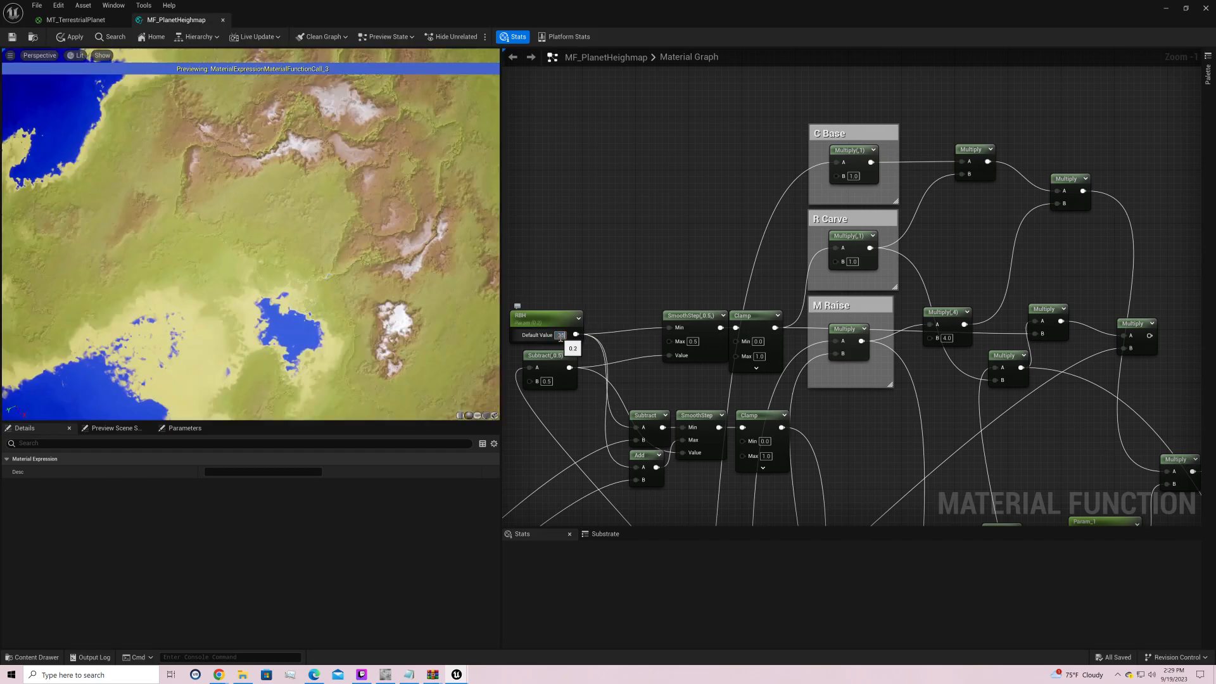
{"action": "type", "text": "0.25"}
{"action": "key", "text": "Return"}
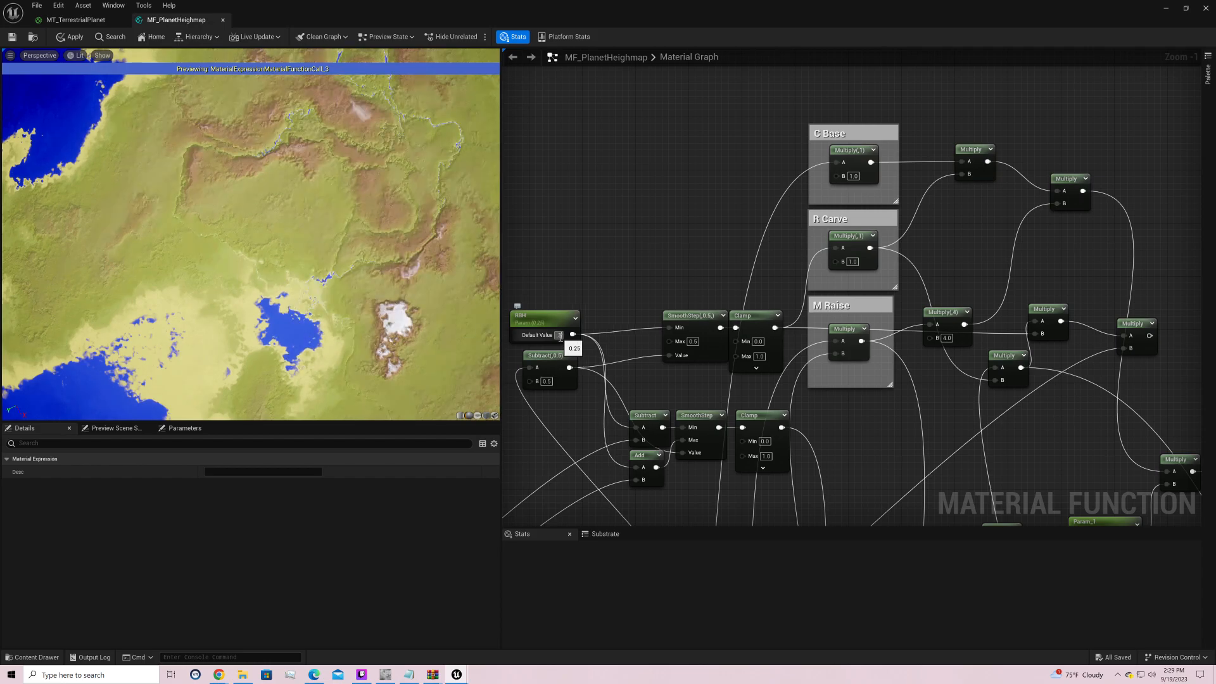
{"action": "type", "text": "0.2"}
{"action": "key", "text": "Return"}
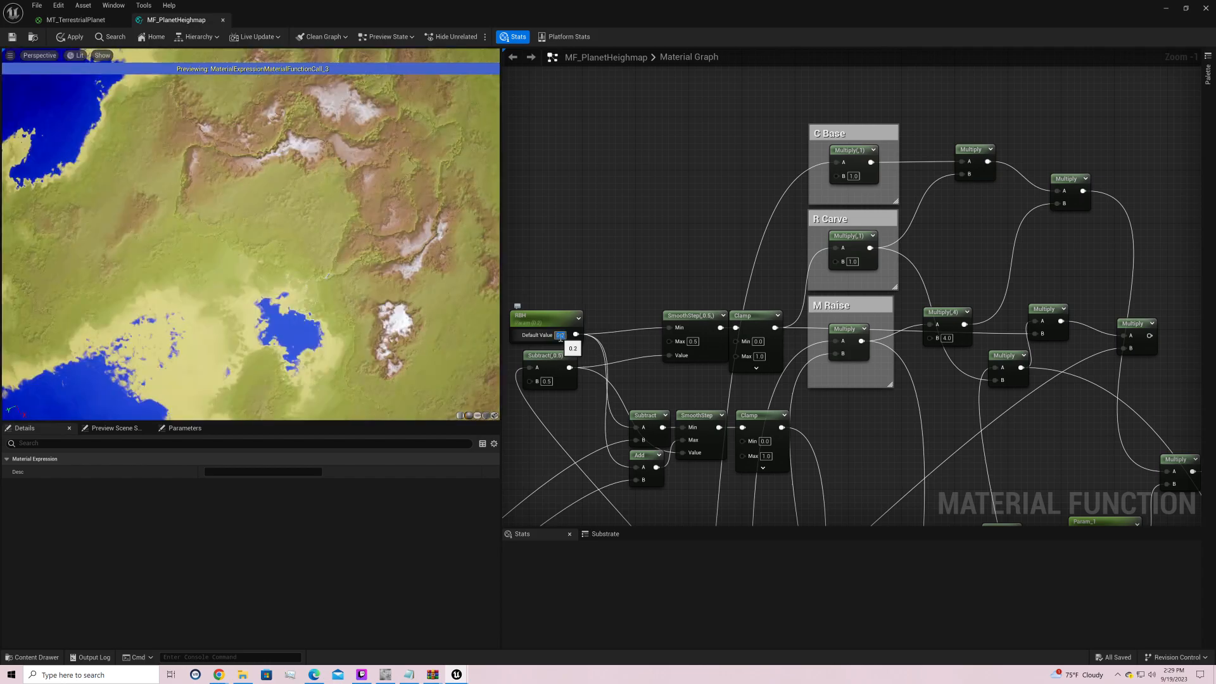
Step: Create a scalar parameter named RLT above the RBH parameter and set its default value to 0.2
{"action": "right_click_drag", "start_coordinate": [576, 254], "coordinate": [715, 270]}
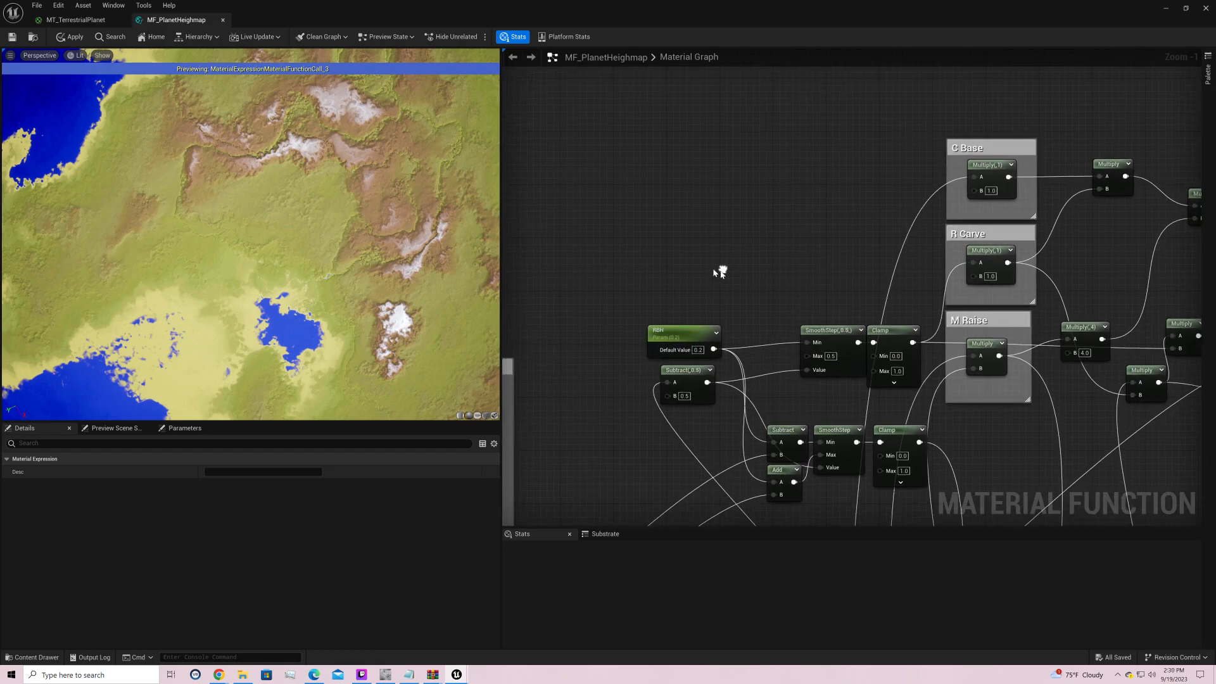
{"action": "right_click", "coordinate": [663, 271]}
{"action": "type", "text": "scalar"}
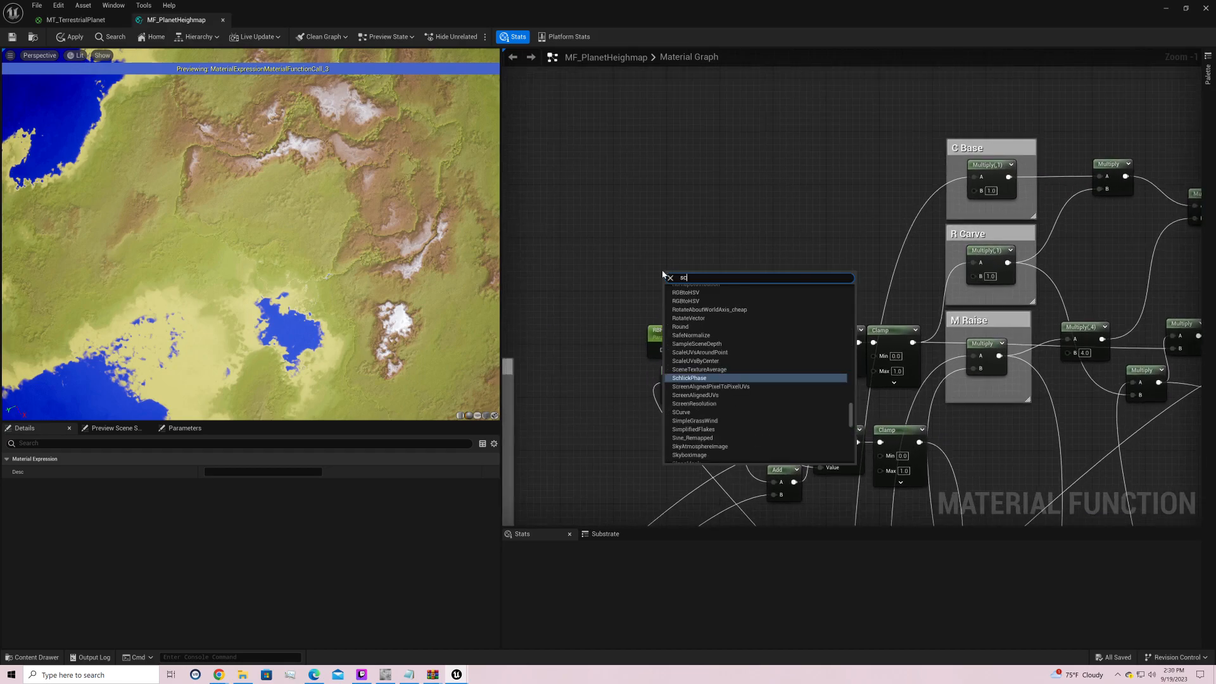
{"action": "key", "text": "Return"}
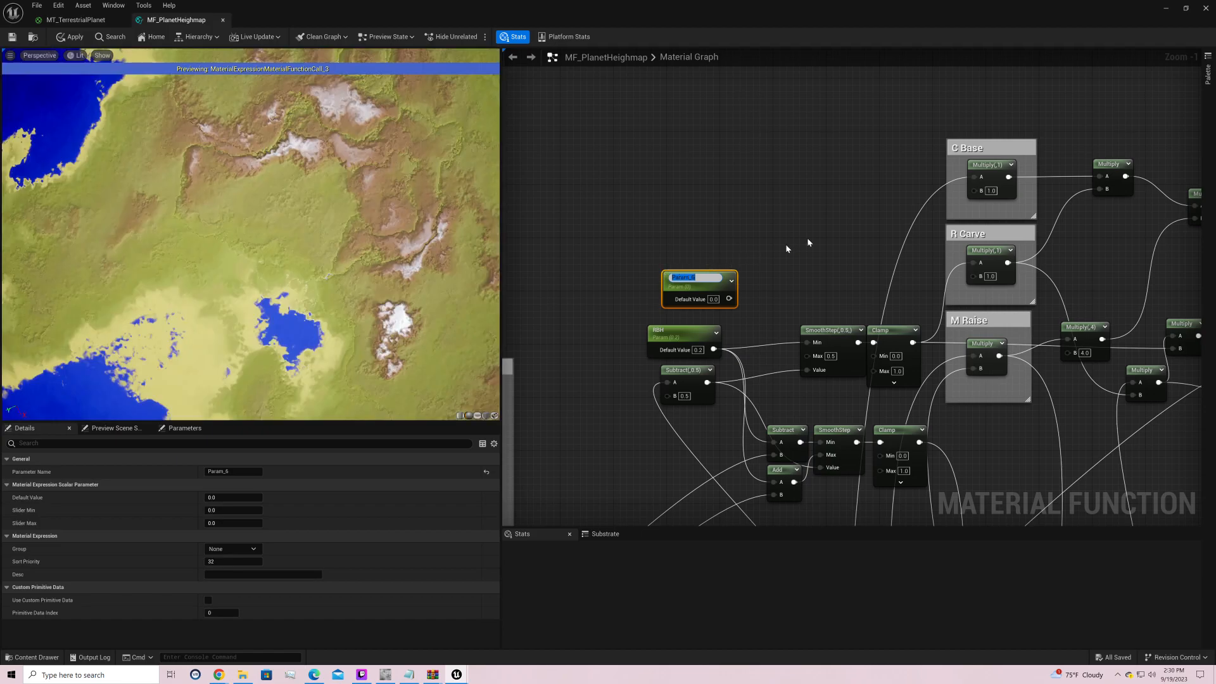
{"action": "type", "text": "RLT"}
{"action": "key", "text": "Return"}
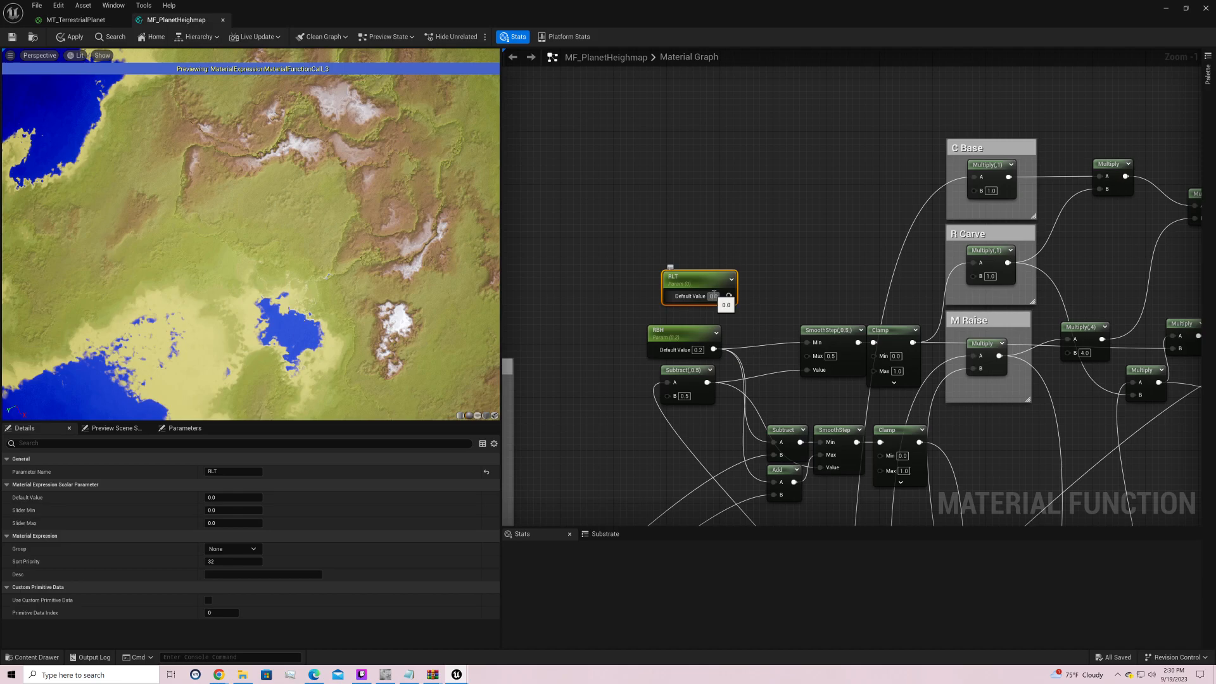
{"action": "type", "text": "0.2"}
{"action": "key", "text": "Return"}
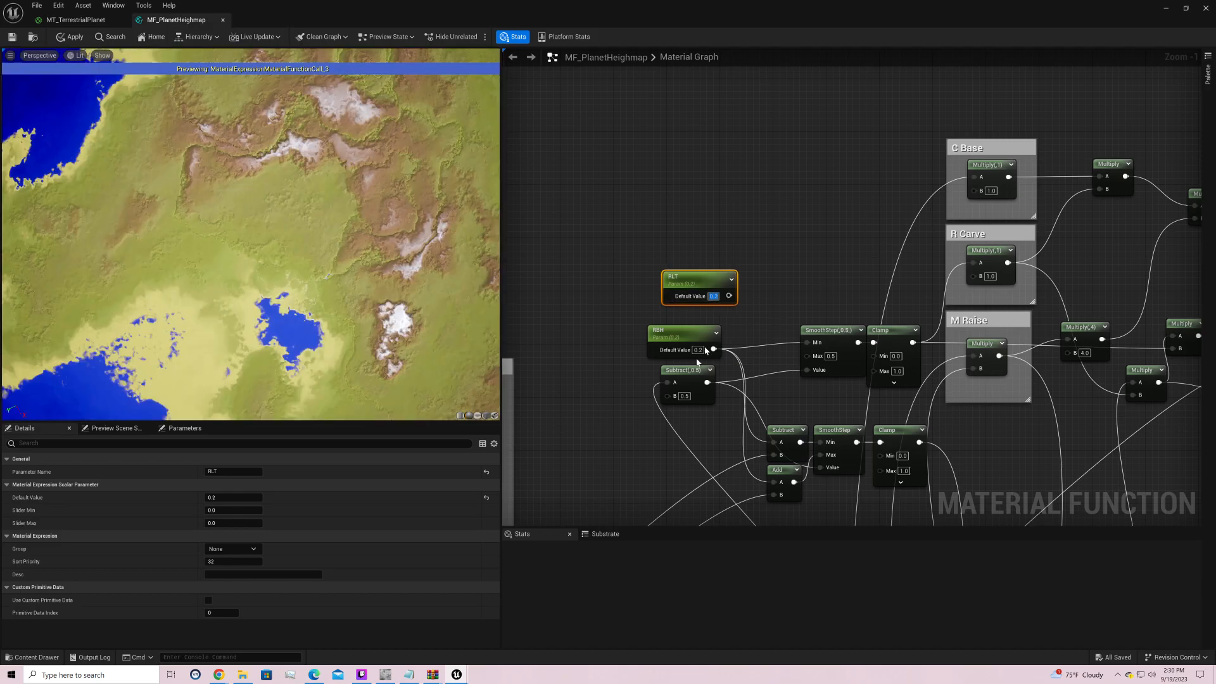
Step: Sum RBH and RLT in a new Add node and connect it to the Max input of the upper SmoothStep
{"action": "left_click_drag", "start_coordinate": [713, 349], "coordinate": [738, 340]}
{"action": "type", "text": "add"}
{"action": "key", "text": "Return"}
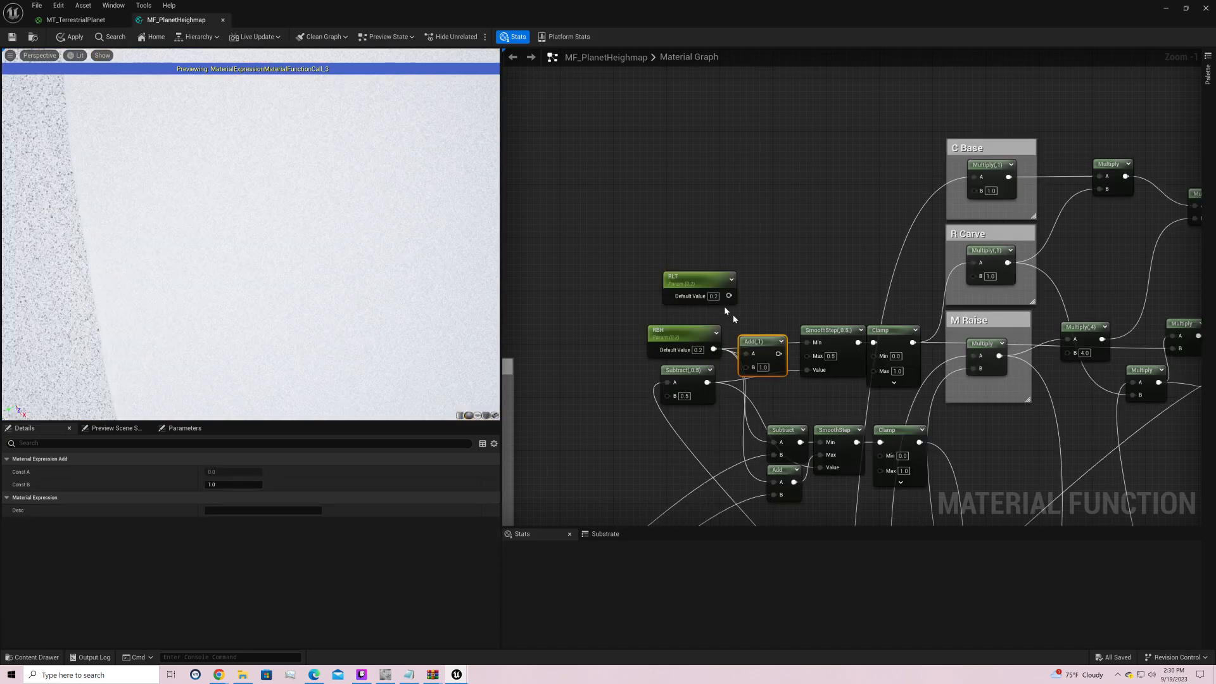
{"action": "left_click_drag", "start_coordinate": [729, 296], "coordinate": [774, 351]}
{"action": "left_click_drag", "start_coordinate": [781, 362], "coordinate": [762, 273]}
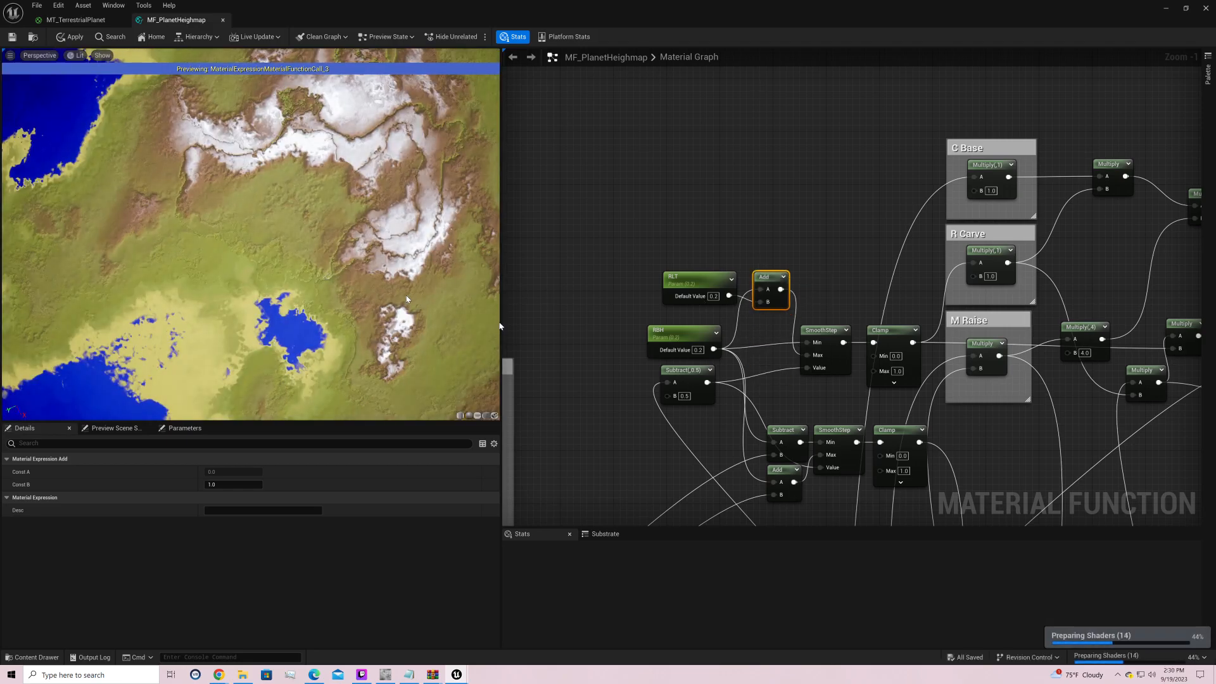
Step: Compare RBH default values of 0.3 and 0.2 on the planet preview, ending at 0.3
{"action": "left_click", "coordinate": [698, 349]}
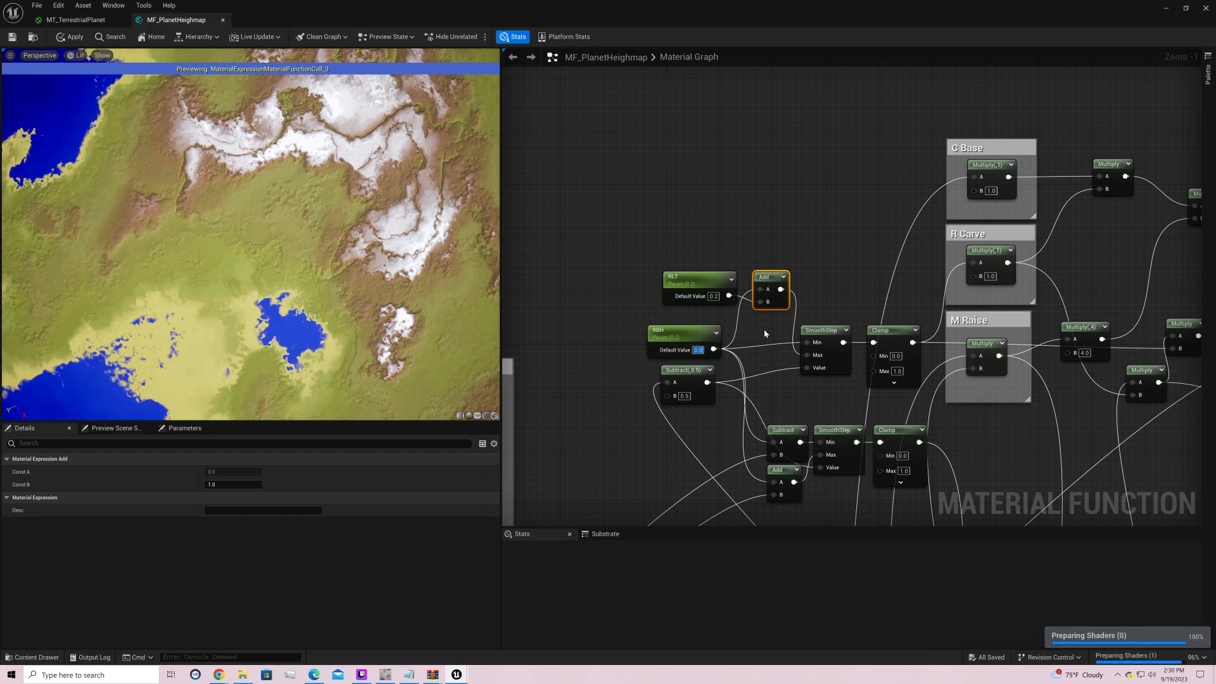
{"action": "type", "text": "0.3"}
{"action": "key", "text": "Return"}
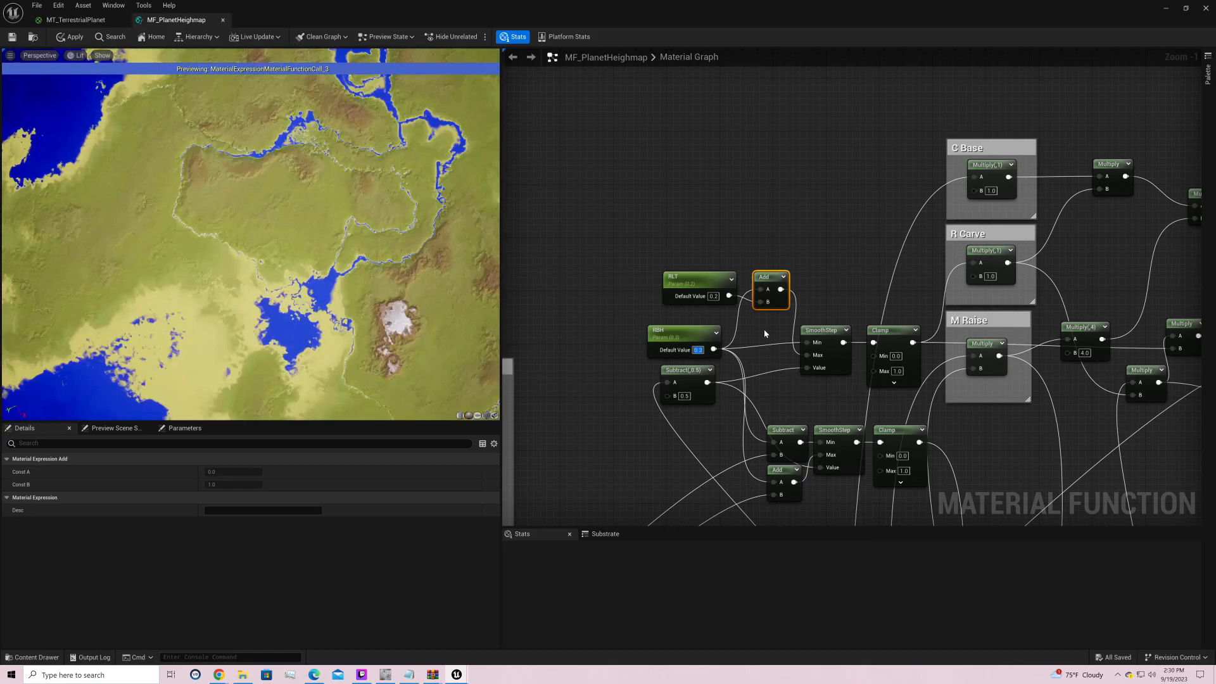
{"action": "type", "text": "0.2"}
{"action": "key", "text": "Return"}
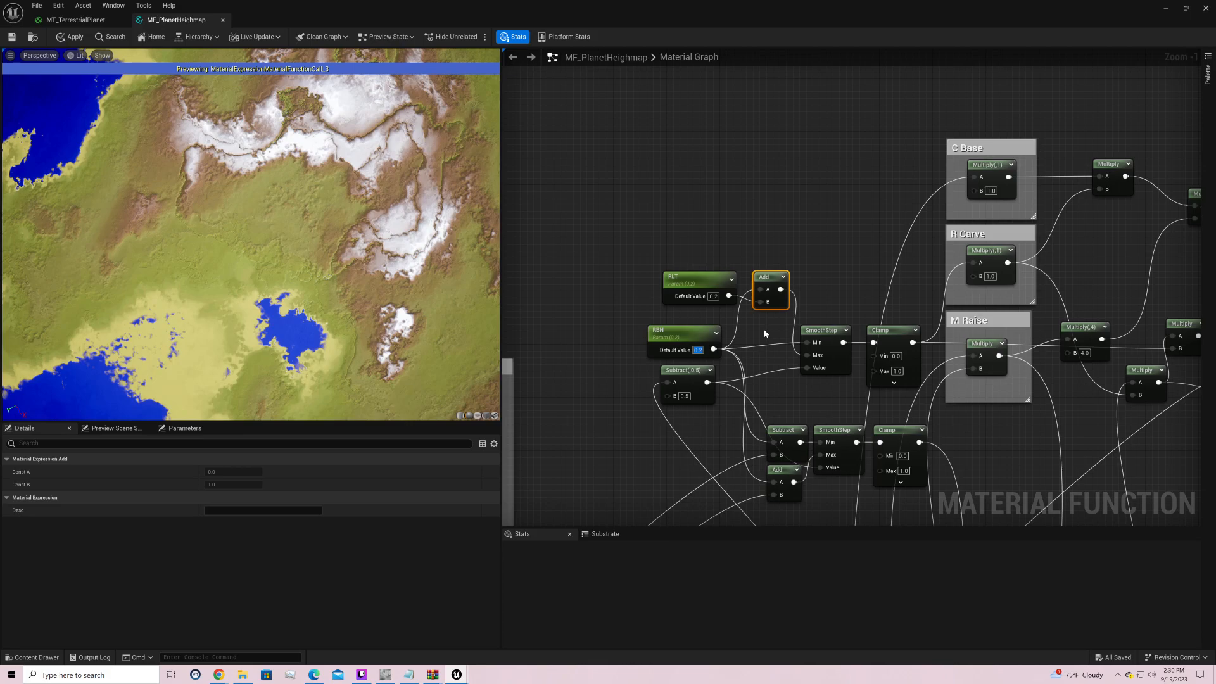
{"action": "type", "text": ".3"}
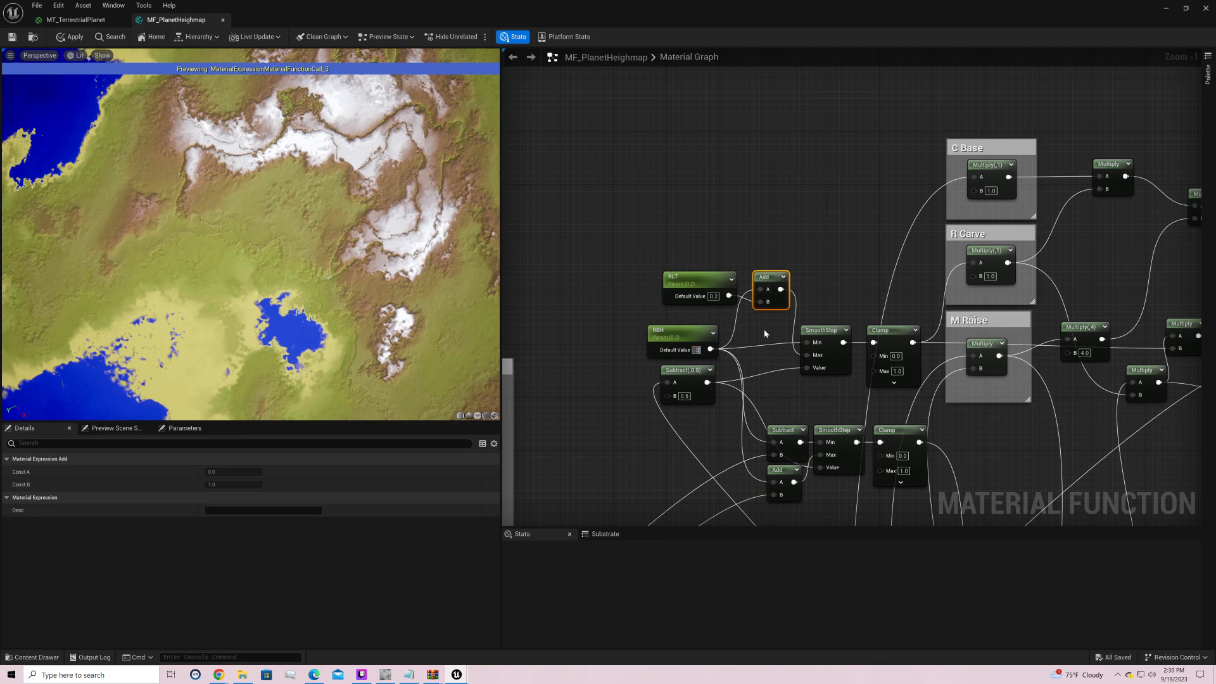
{"action": "key", "text": "Return"}
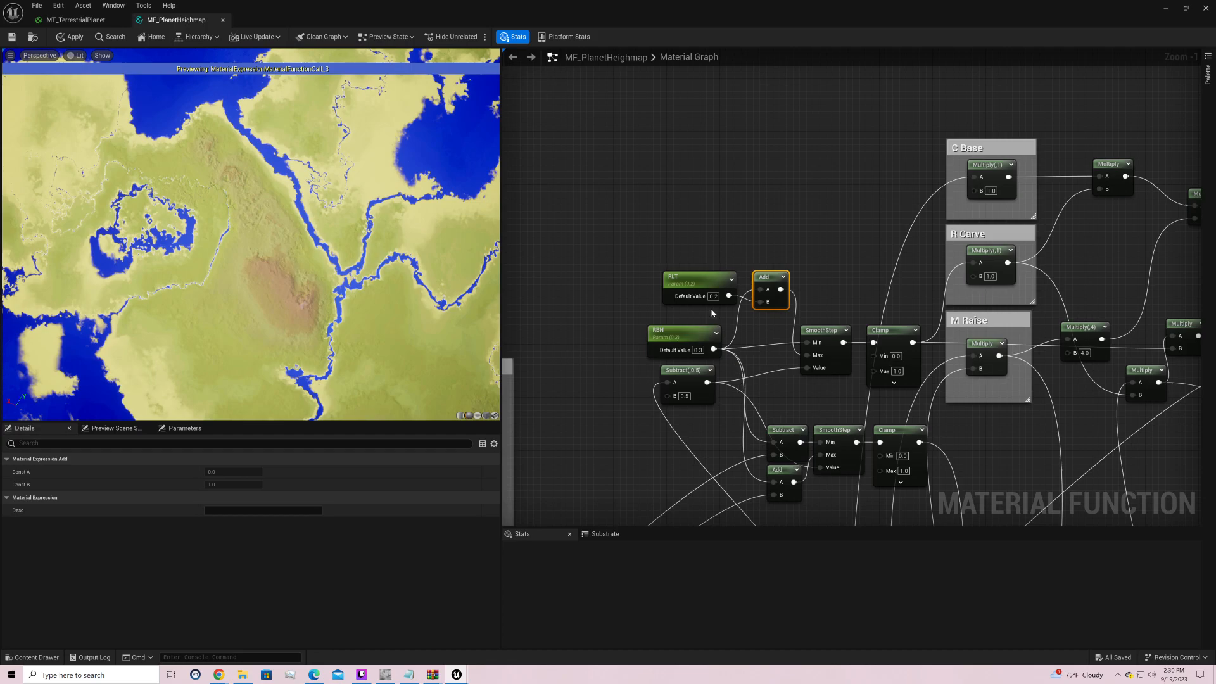
Step: Try default values of 0.25, 0.275, 0.3, 0.1 and 0 for the RBH parameter
{"action": "left_click", "coordinate": [699, 349]}
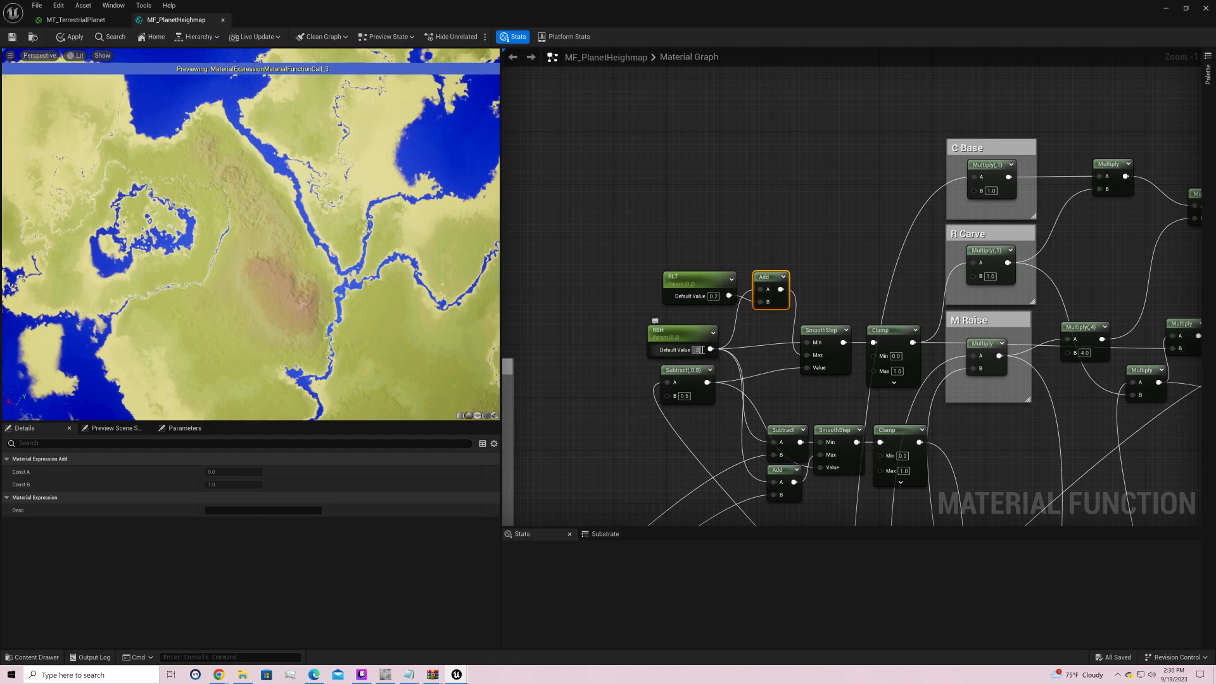
{"action": "type", "text": "0.25"}
{"action": "key", "text": "Return"}
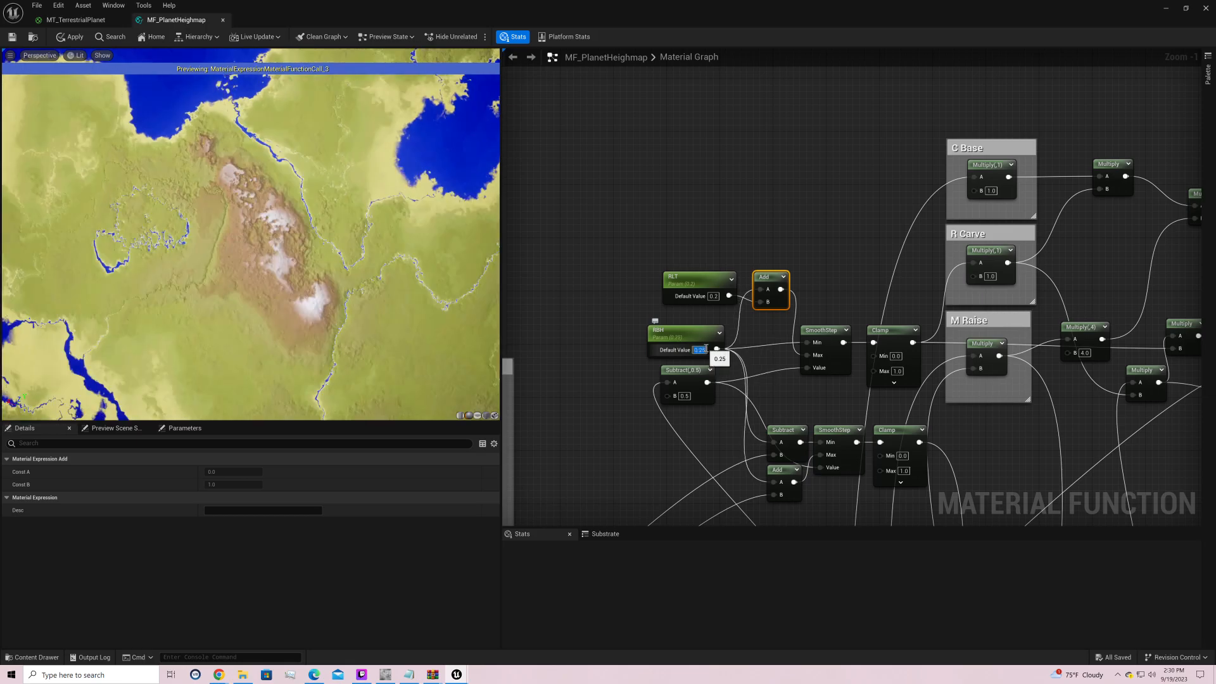
{"action": "type", "text": "0.275"}
{"action": "key", "text": "Return"}
{"action": "type", "text": "0.3"}
{"action": "key", "text": "Return"}
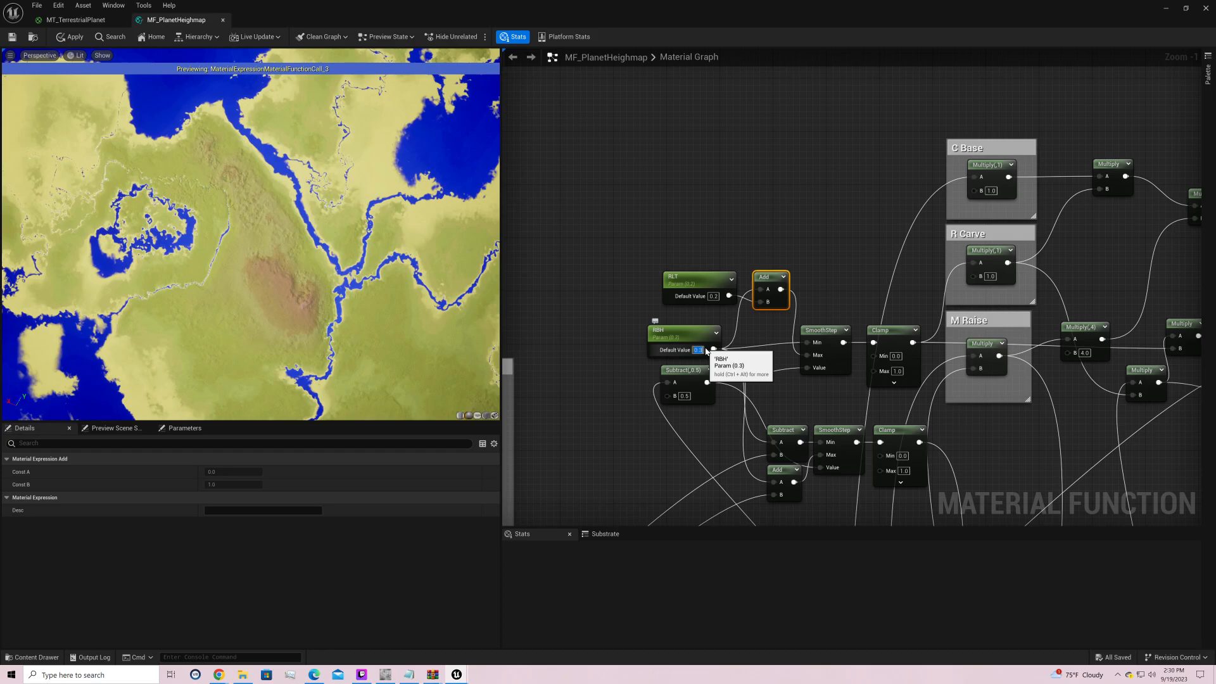
{"action": "type", "text": "0.1"}
{"action": "key", "text": "Return"}
{"action": "type", "text": "0"}
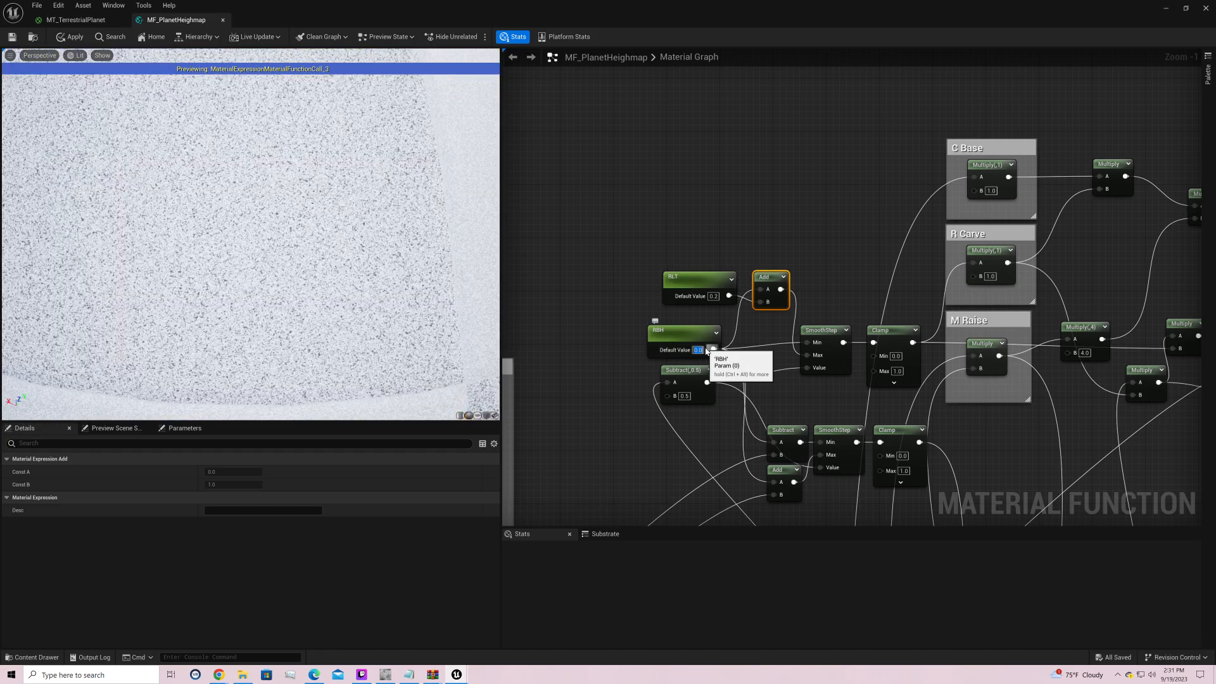
{"action": "key", "text": "Return"}
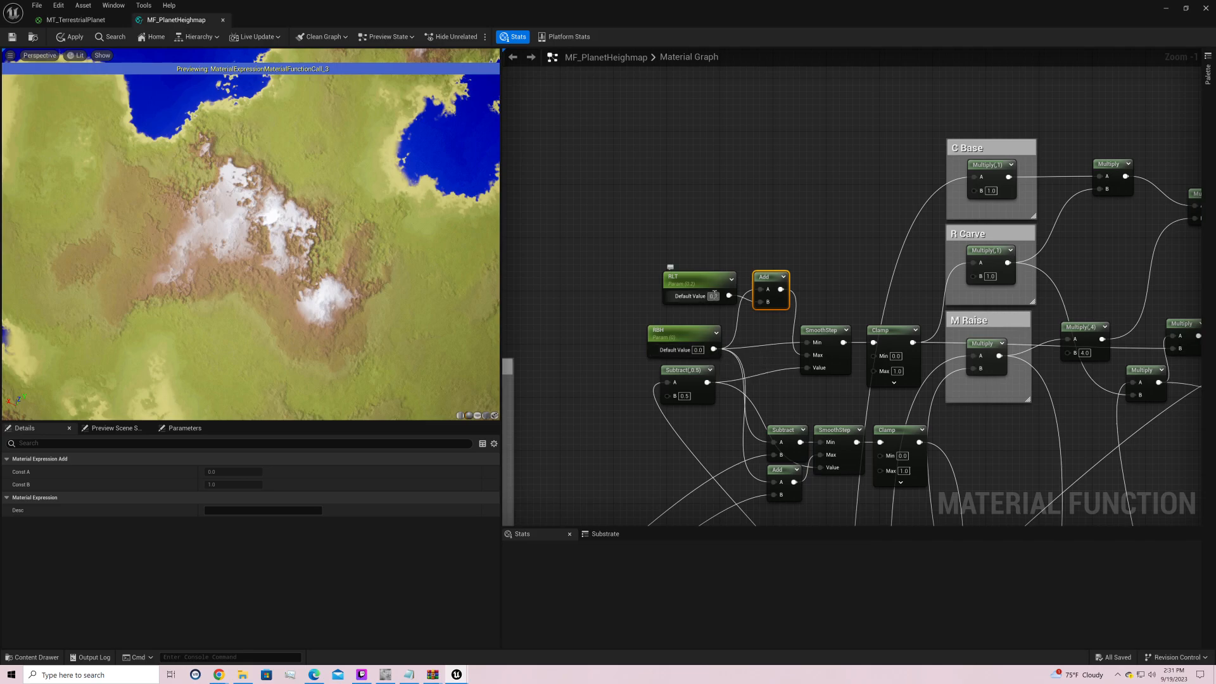
Step: Set the RLT parameter's default value to 0.5 and the RBH parameter's default value to 0.2
{"action": "type", "text": "0.5"}
{"action": "key", "text": "Return"}
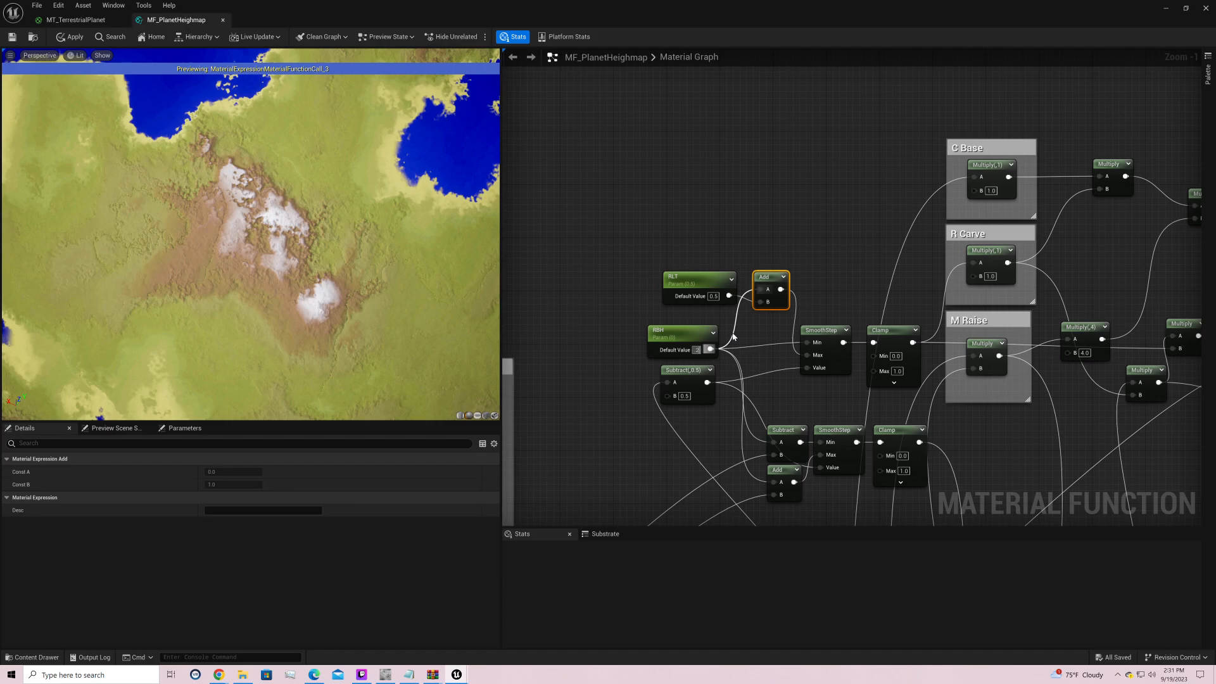
{"action": "type", "text": "0.2"}
{"action": "key", "text": "Return"}
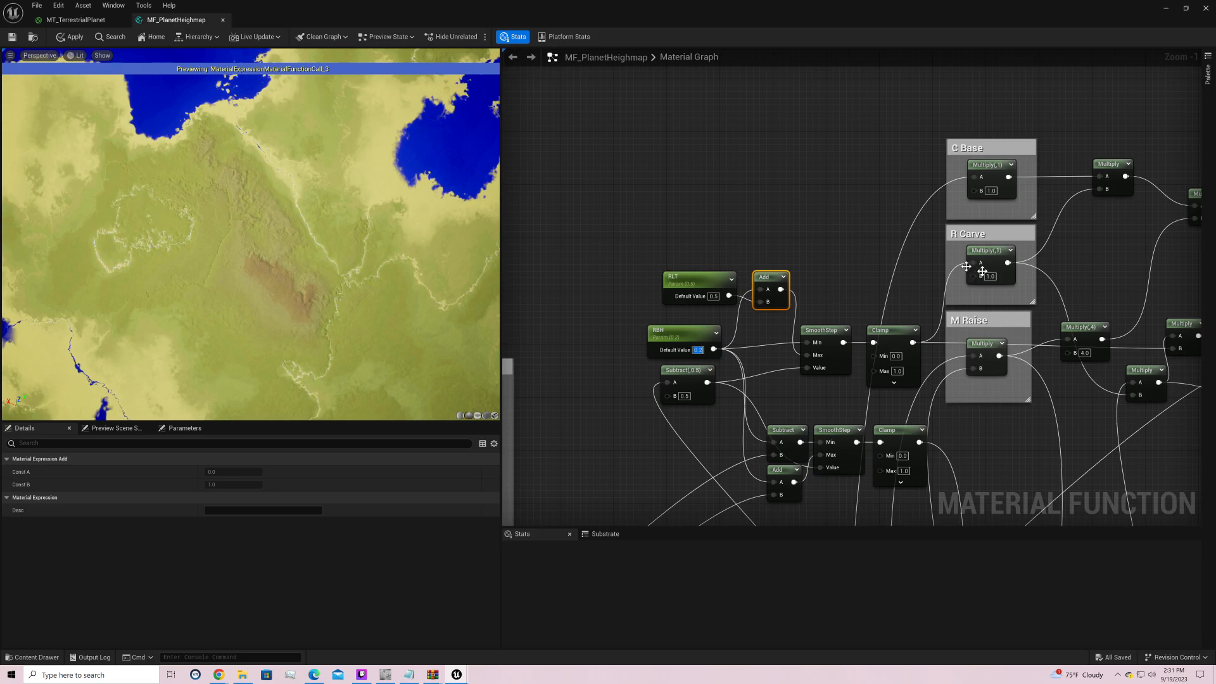
{"action": "right_click_drag", "start_coordinate": [925, 260], "coordinate": [805, 192]}
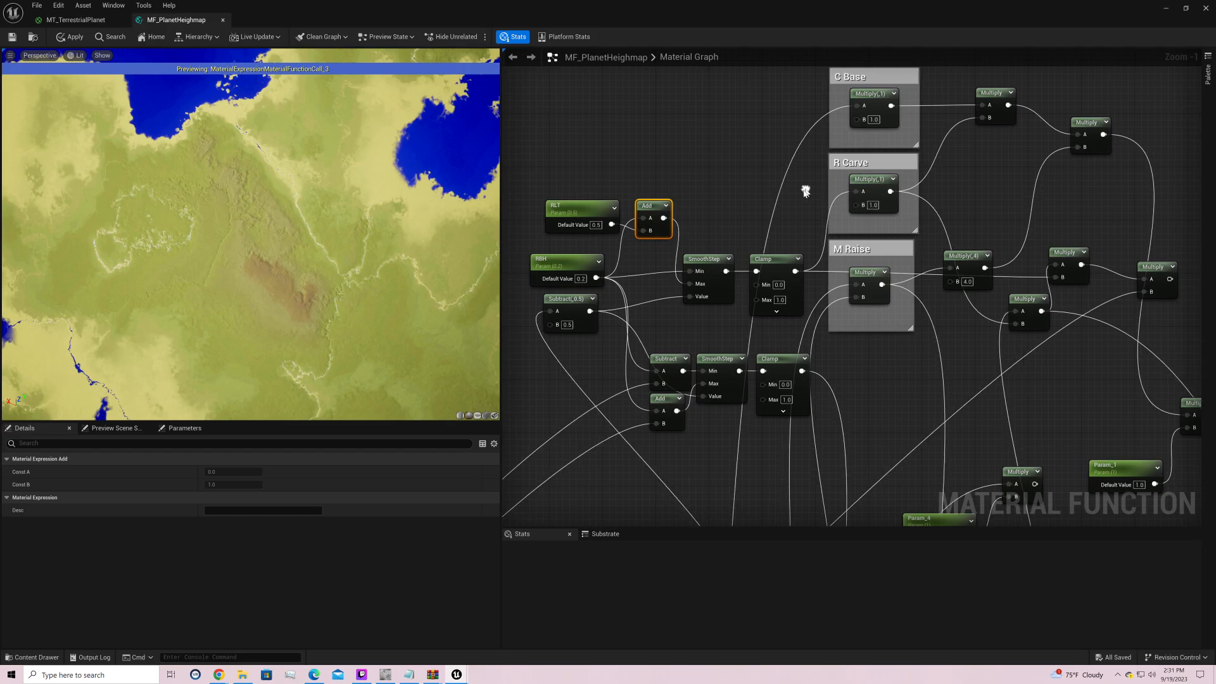
Step: Replace the Multiply in R Carve with a new Add node fed by the upper Clamp and inspect the planet preview
{"action": "left_click_drag", "start_coordinate": [653, 202], "coordinate": [653, 235]}
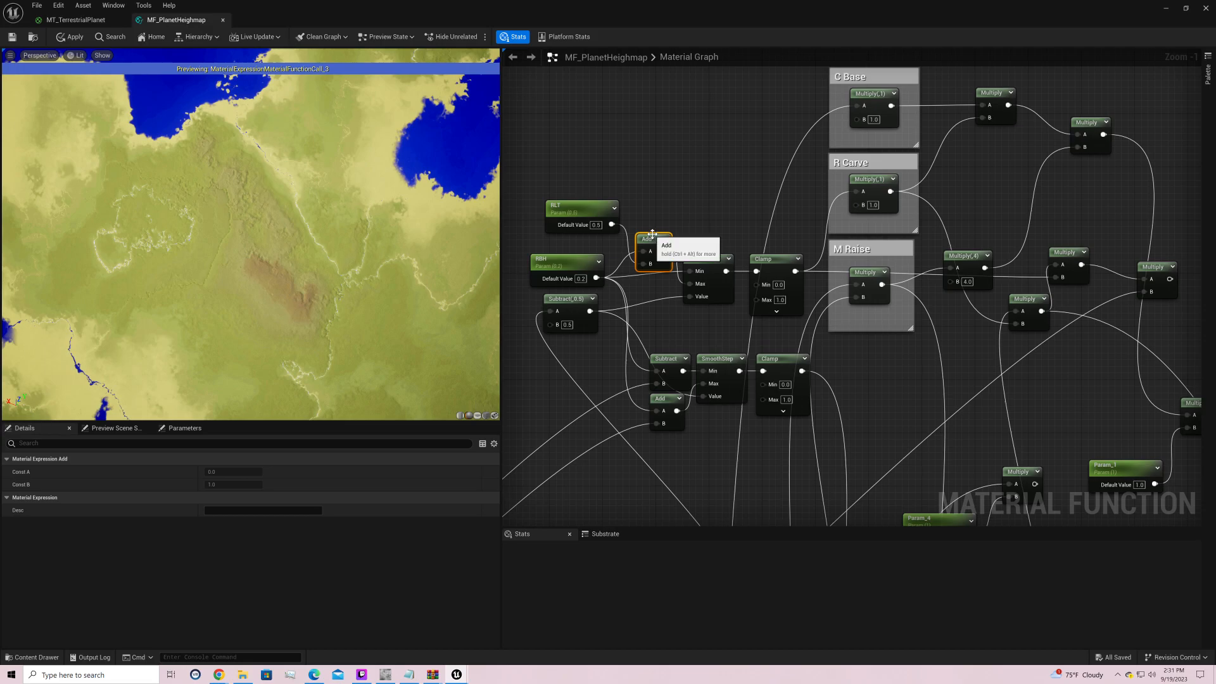
{"action": "left_click_drag", "start_coordinate": [795, 271], "coordinate": [721, 190]}
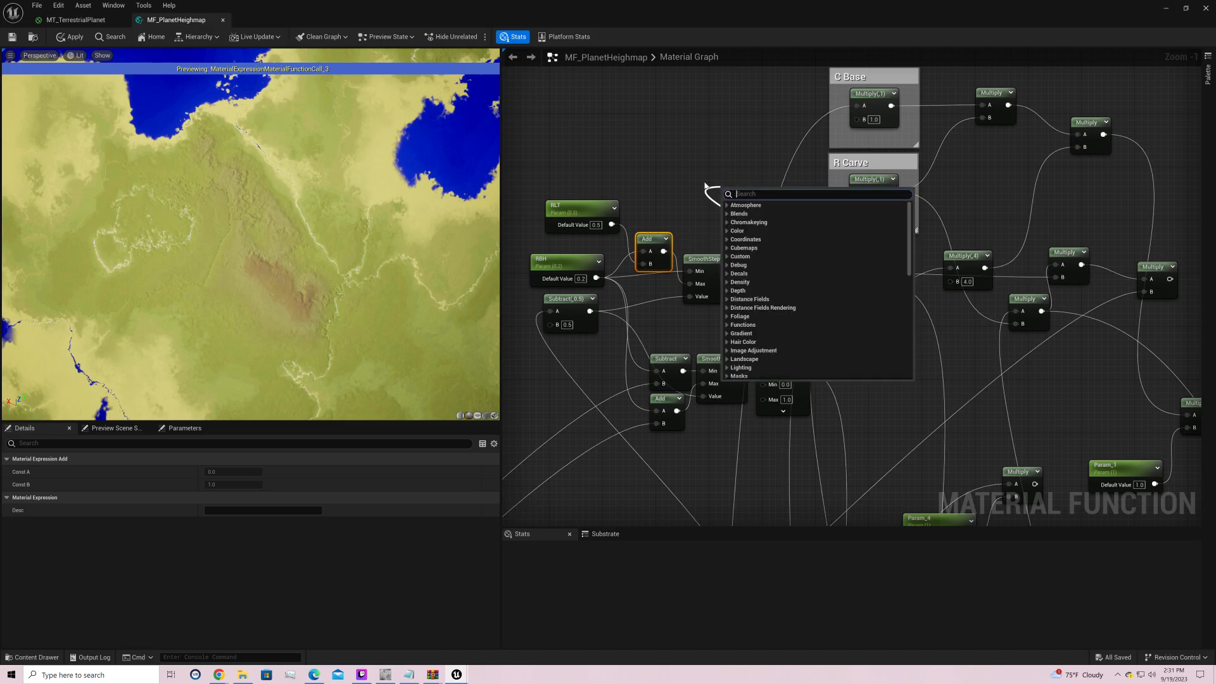
{"action": "left_click", "coordinate": [705, 185]}
{"action": "left_click_drag", "start_coordinate": [743, 182], "coordinate": [773, 175]}
{"action": "left_click_drag", "start_coordinate": [891, 191], "coordinate": [789, 184], "text": "ctrl"}
{"action": "left_click_drag", "start_coordinate": [877, 180], "coordinate": [684, 86]}
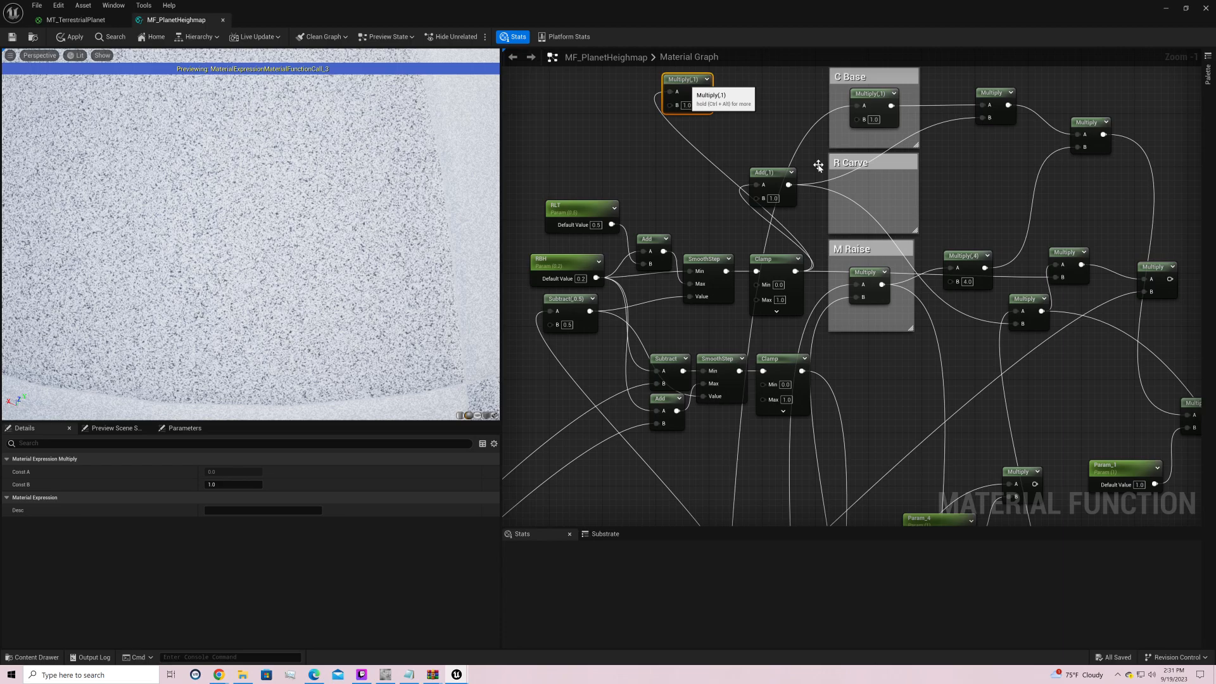
{"action": "left_click_drag", "start_coordinate": [772, 182], "coordinate": [874, 189]}
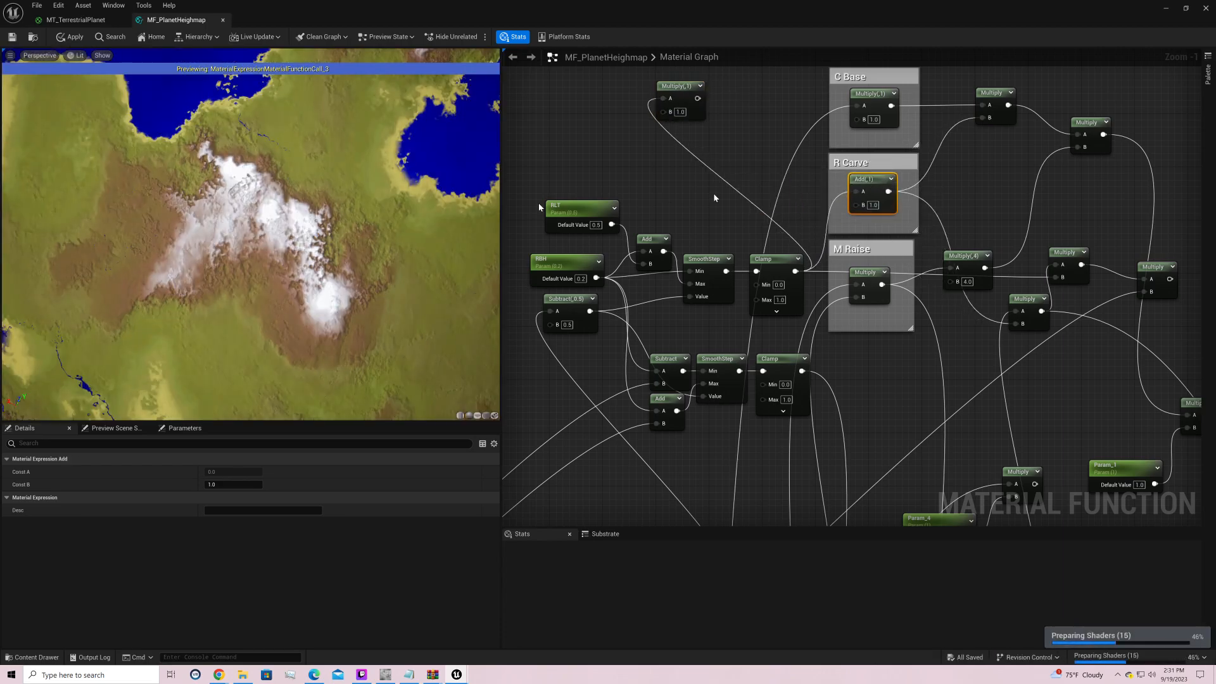
{"action": "left_click_drag", "start_coordinate": [480, 215], "coordinate": [267, 102]}
{"action": "left_click_drag", "start_coordinate": [251, 234], "coordinate": [462, 291]}
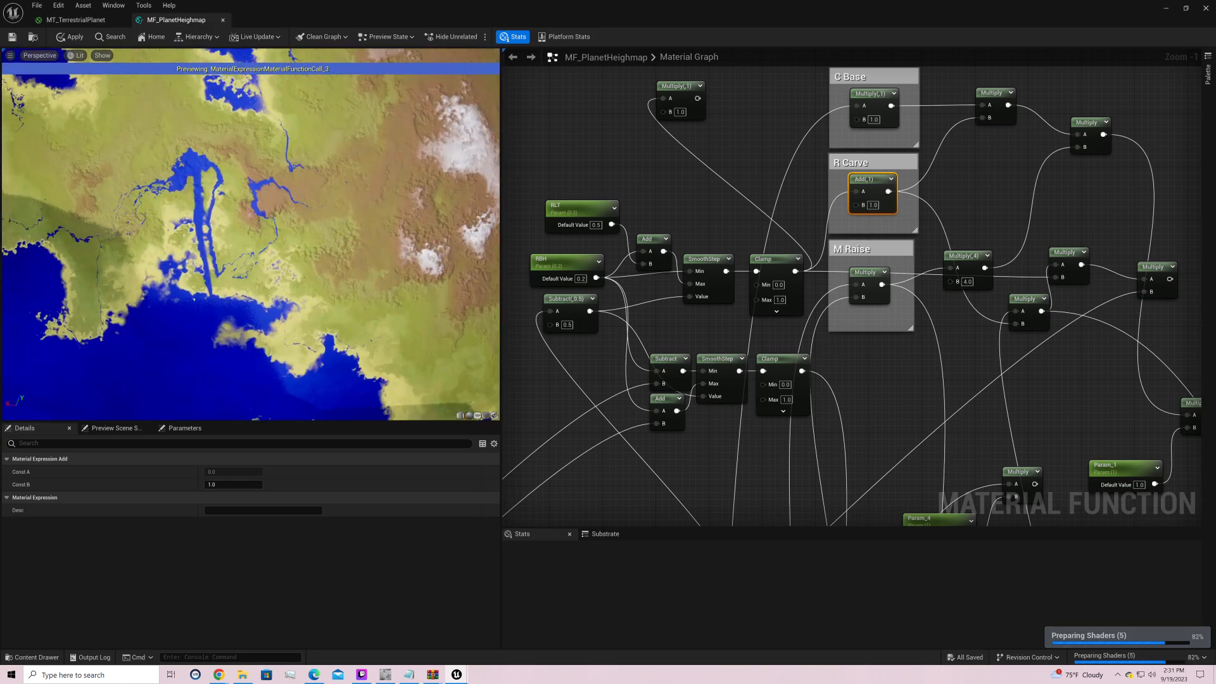
{"action": "left_click_drag", "start_coordinate": [251, 235], "coordinate": [187, 283]}
{"action": "mouse_move", "coordinate": [250, 235]}
{"action": "left_mouse_down"}
{"action": "mouse_move", "coordinate": [213, 266]}
{"action": "mouse_move", "coordinate": [256, 235]}
{"action": "left_mouse_up"}
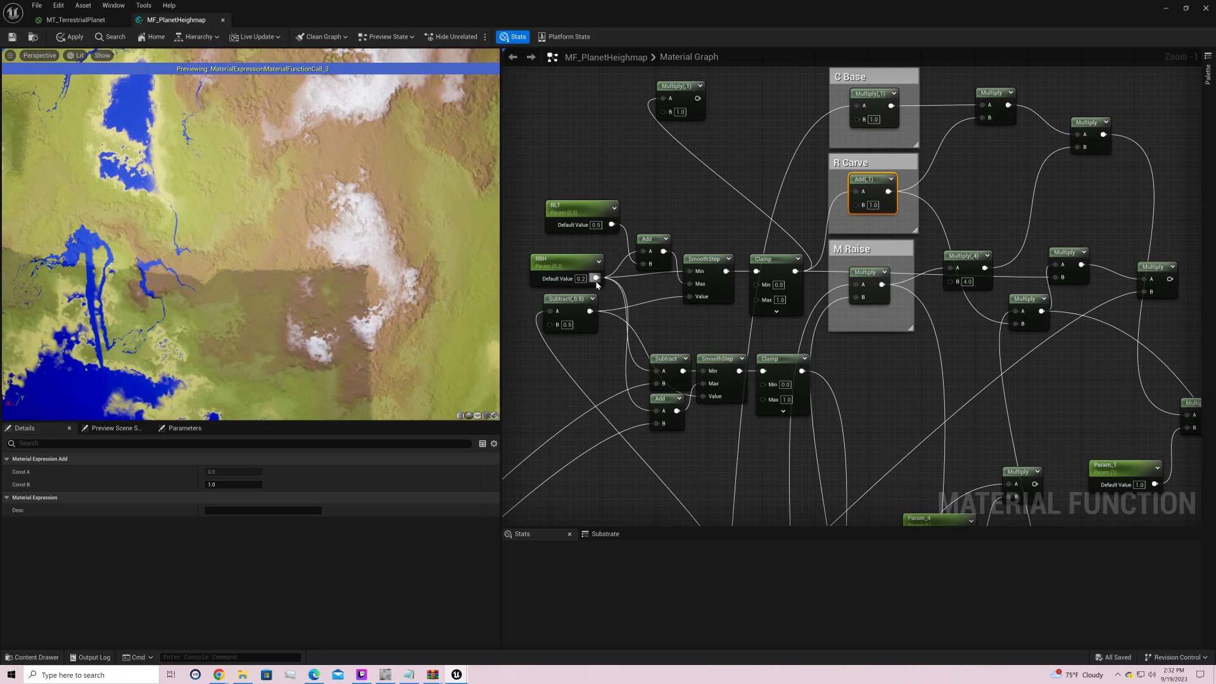
Step: Multiply RBH by -1 in a new Multiply node, connect it to the R Carve Add's B input, and inspect the preview
{"action": "left_click_drag", "start_coordinate": [596, 278], "coordinate": [728, 200]}
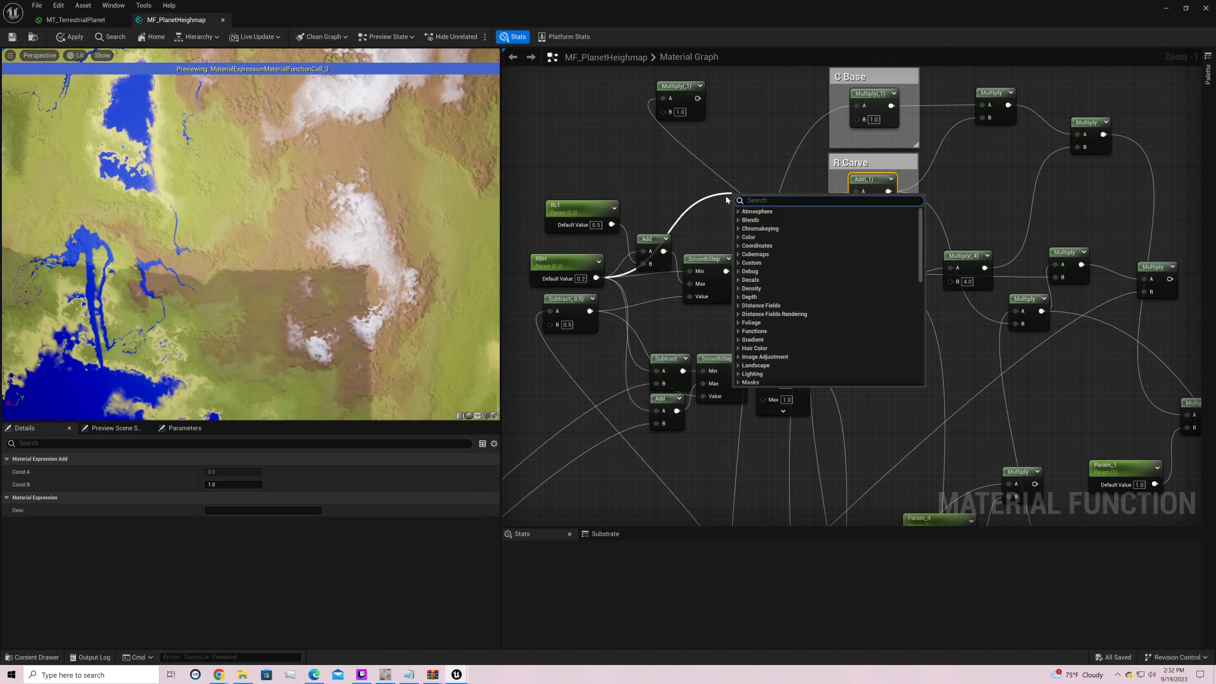
{"action": "type", "text": "*"}
{"action": "key", "text": "Return"}
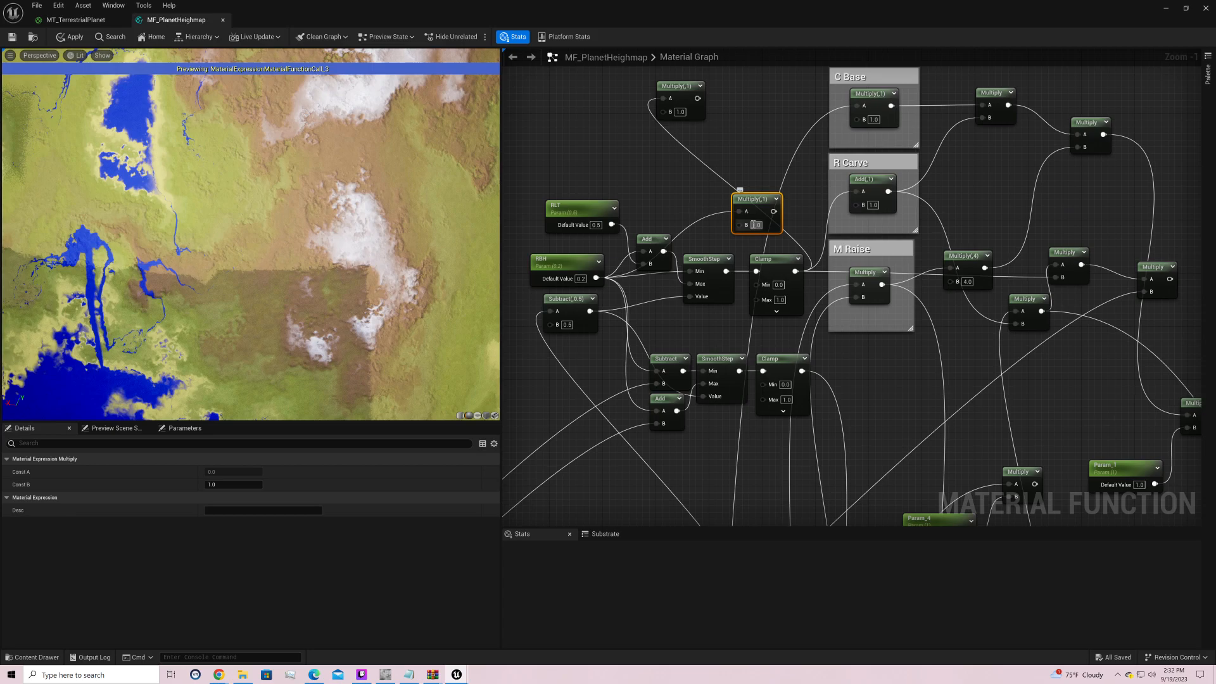
{"action": "left_click", "coordinate": [753, 225]}
{"action": "type", "text": "-1"}
{"action": "key", "text": "Return"}
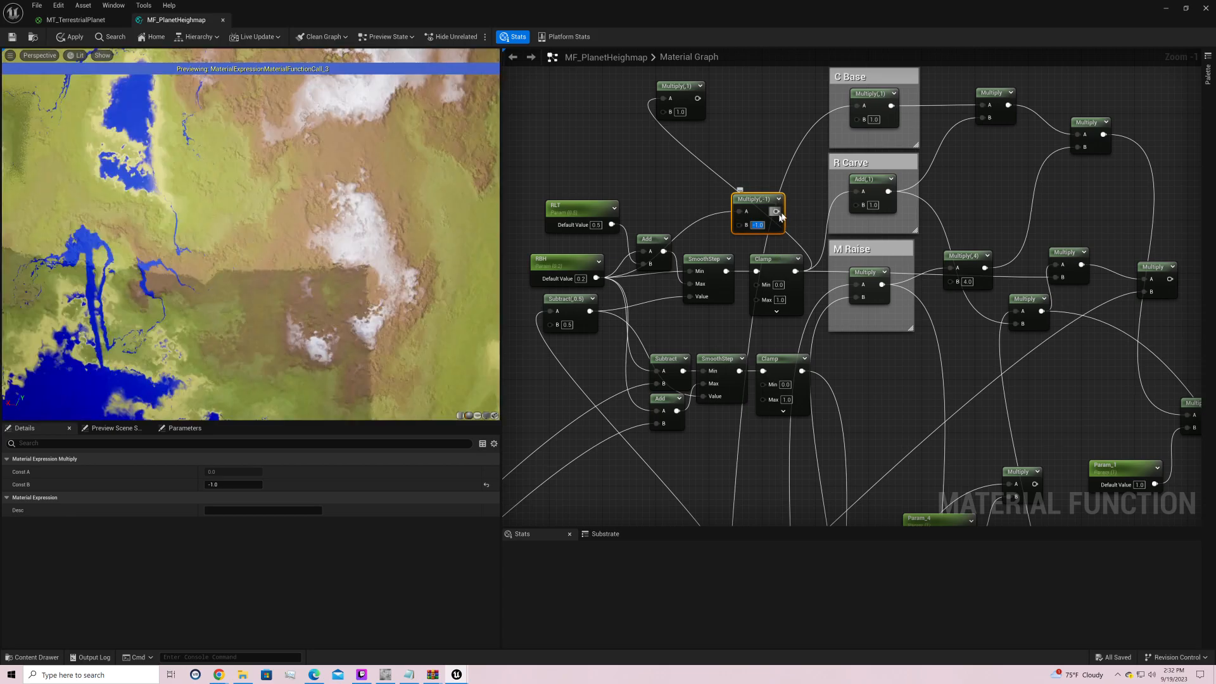
{"action": "left_click_drag", "start_coordinate": [781, 218], "coordinate": [857, 205]}
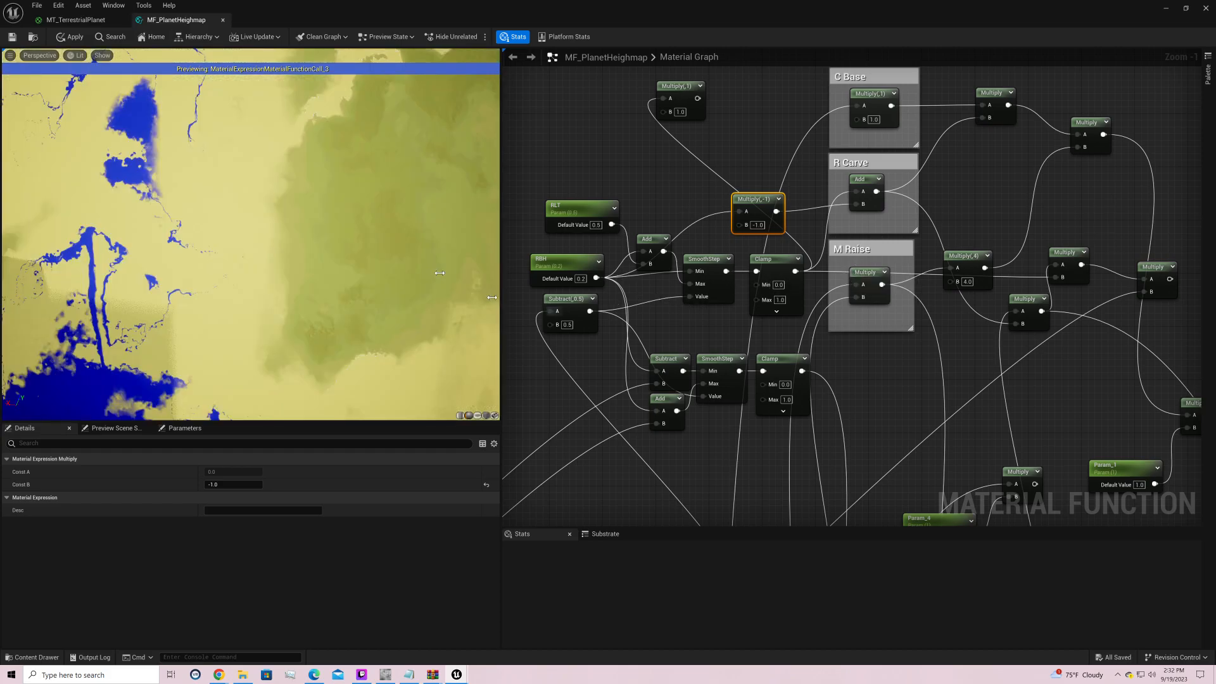
{"action": "left_click_drag", "start_coordinate": [404, 253], "coordinate": [469, 184]}
{"action": "right_click_drag", "start_coordinate": [469, 184], "coordinate": [469, 241]}
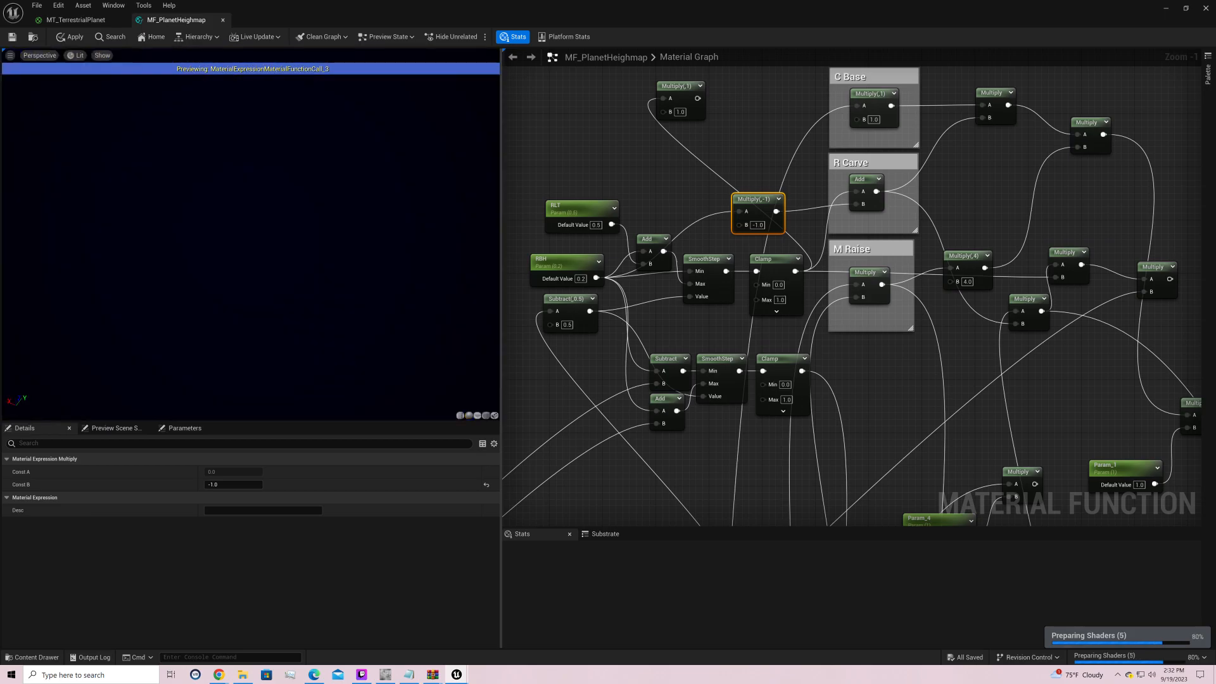
{"action": "right_click_drag", "start_coordinate": [401, 256], "coordinate": [401, 197]}
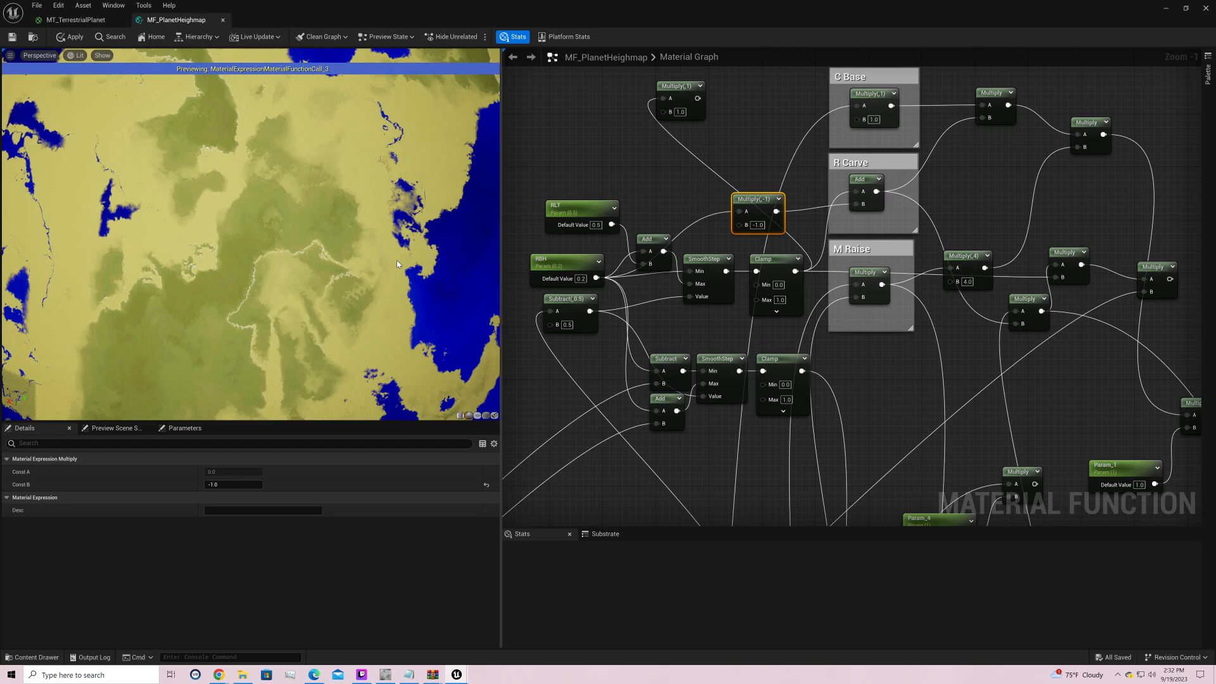
{"action": "left_click_drag", "start_coordinate": [772, 201], "coordinate": [755, 189]}
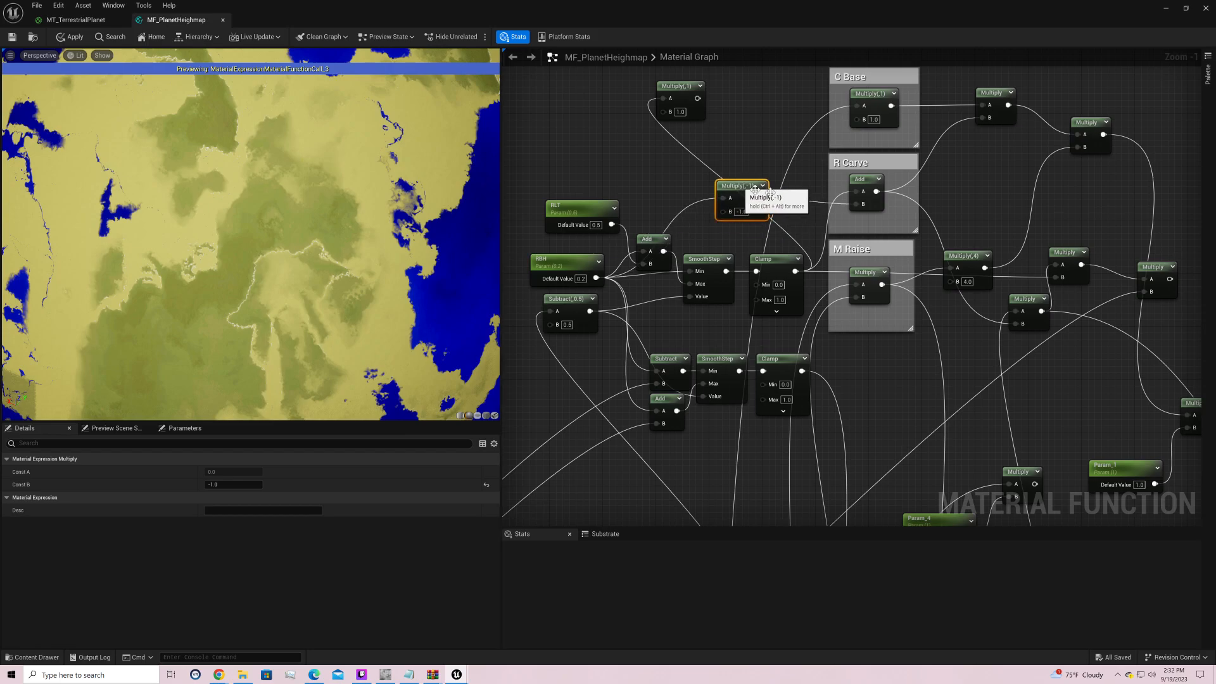
Step: Insert a second Add node with B at 1.0 after the R Carve Add and transfer the outgoing connections to it
{"action": "left_click_drag", "start_coordinate": [876, 191], "coordinate": [954, 192]}
{"action": "type", "text": "add"}
{"action": "key", "text": "Return"}
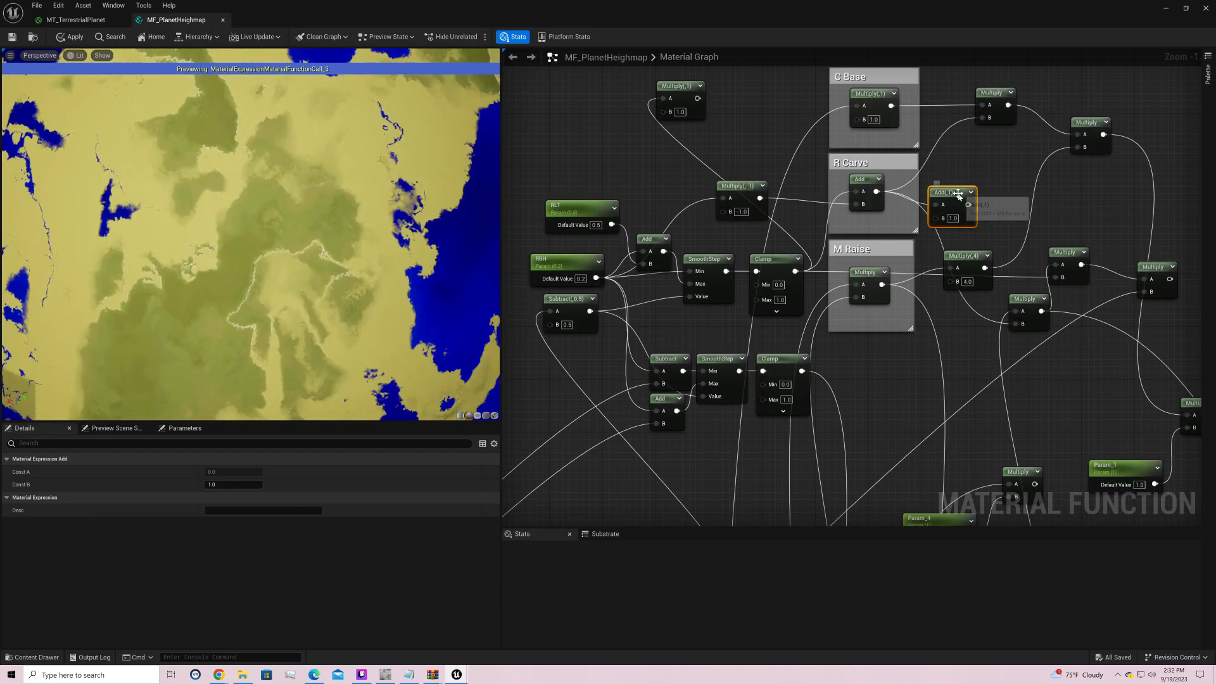
{"action": "left_click_drag", "start_coordinate": [878, 192], "coordinate": [902, 181], "text": "ctrl"}
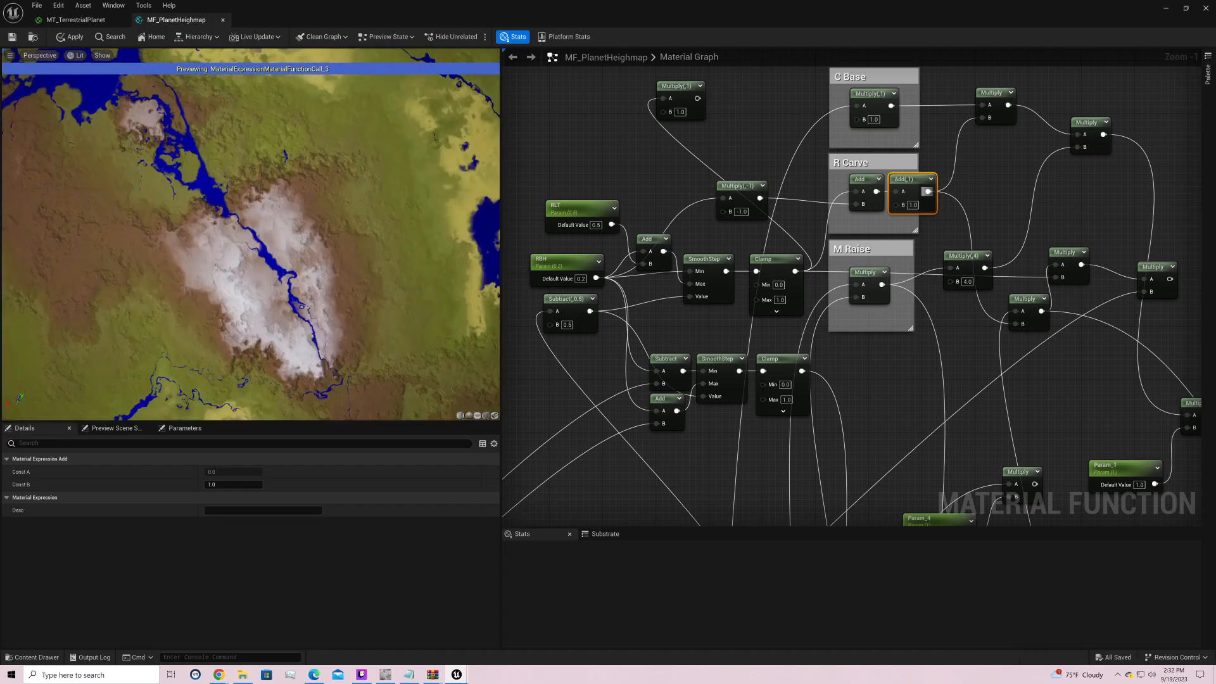
Step: Compare RLT default values of 0.3, 0.5, 0.2 and 0.1 on the planet preview, ending at 0.3
{"action": "scroll", "coordinate": [266, 187], "scroll_direction": "up", "scroll_amount": 3}
{"action": "left_click", "coordinate": [596, 225]}
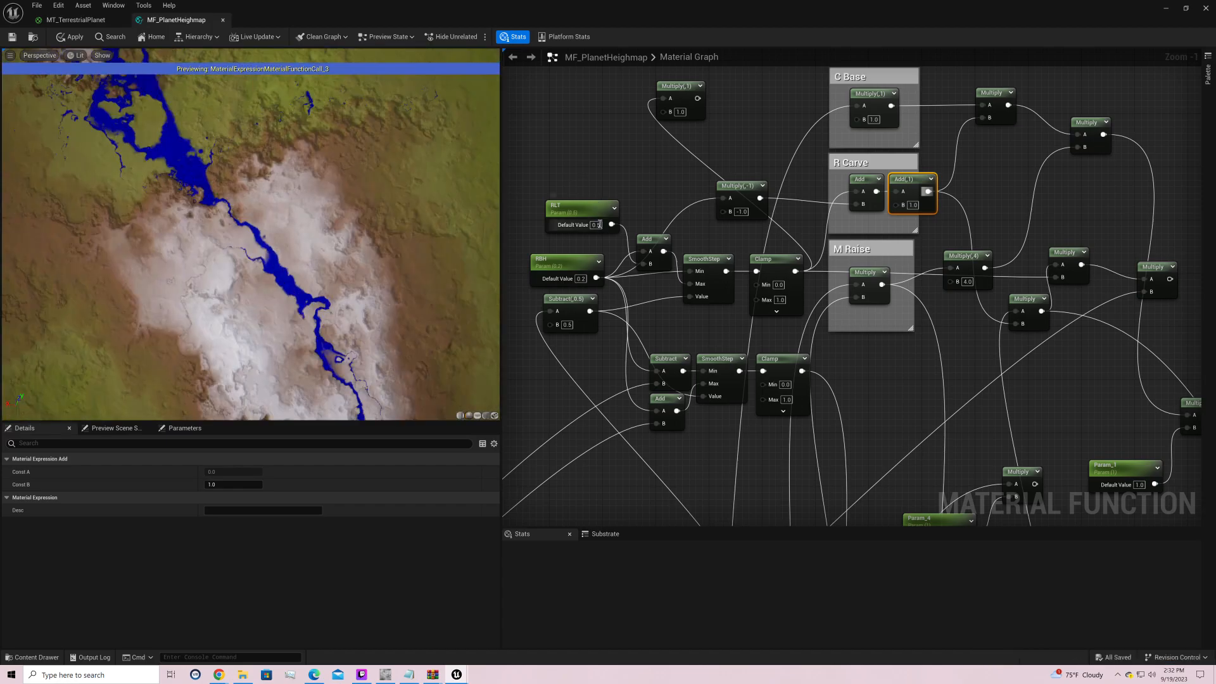
{"action": "type", "text": "0.3"}
{"action": "key", "text": "Return"}
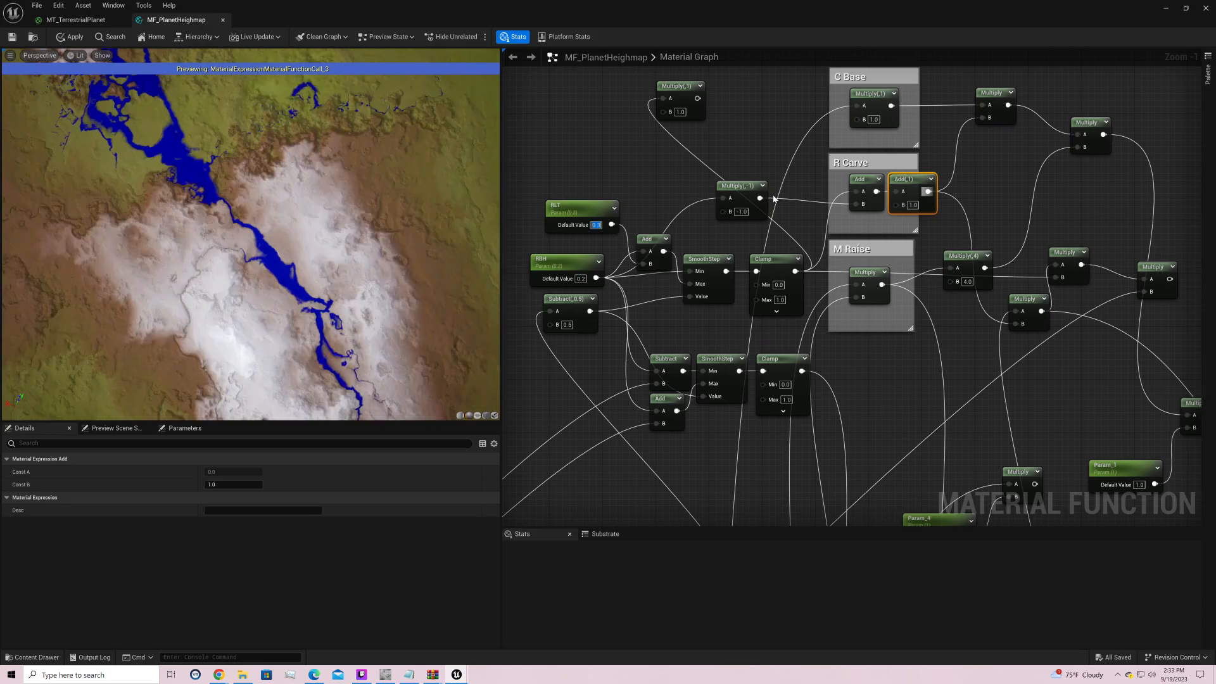
{"action": "type", "text": "0.5"}
{"action": "key", "text": "Return"}
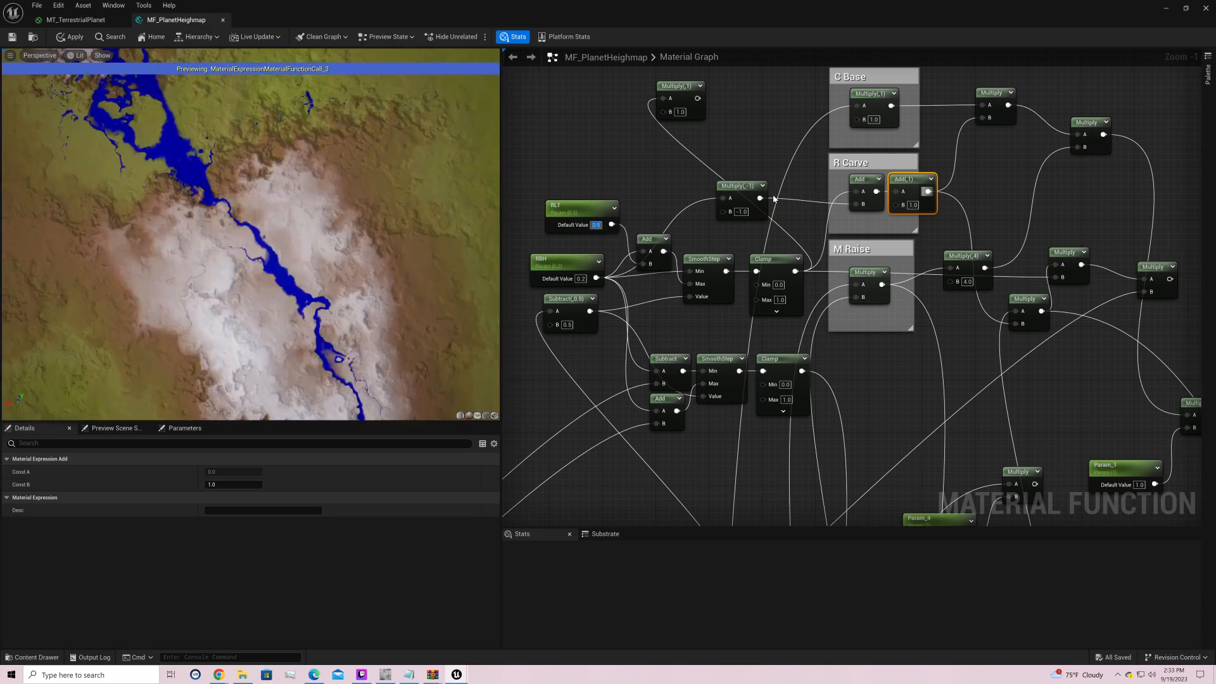
{"action": "type", "text": "0.2"}
{"action": "key", "text": "Return"}
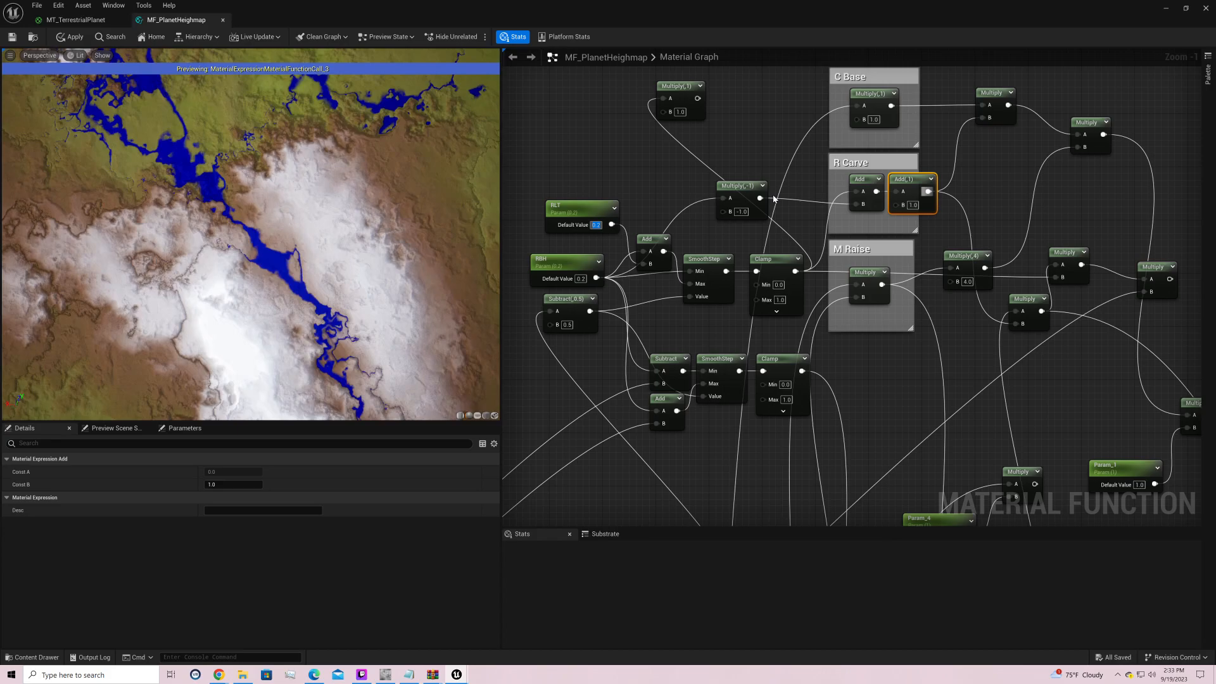
{"action": "type", "text": "0.1"}
{"action": "key", "text": "Return"}
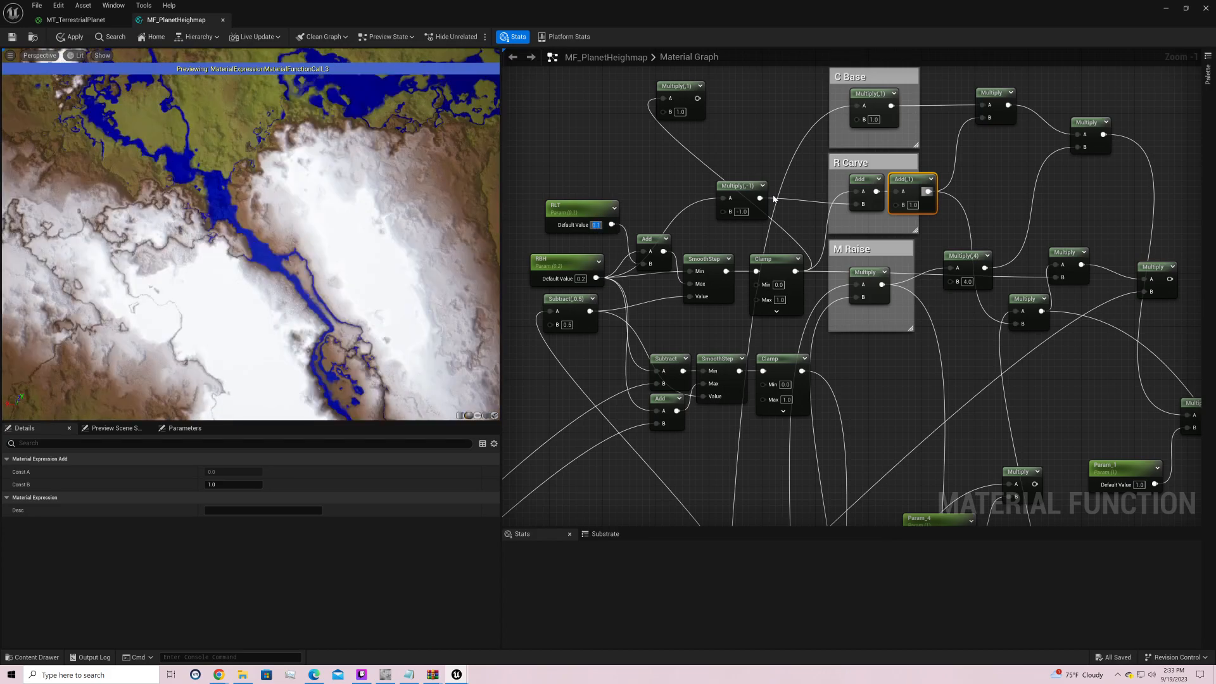
{"action": "type", "text": "0.2"}
{"action": "key", "text": "Return"}
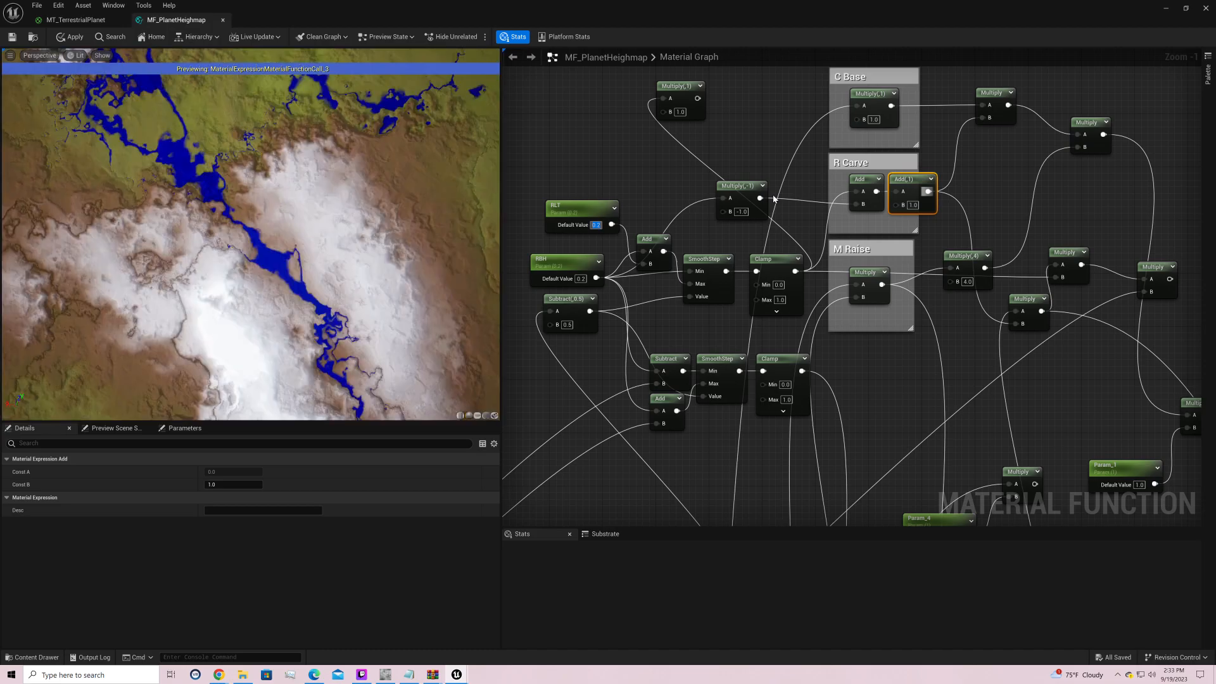
{"action": "type", "text": "0.3"}
{"action": "key", "text": "Return"}
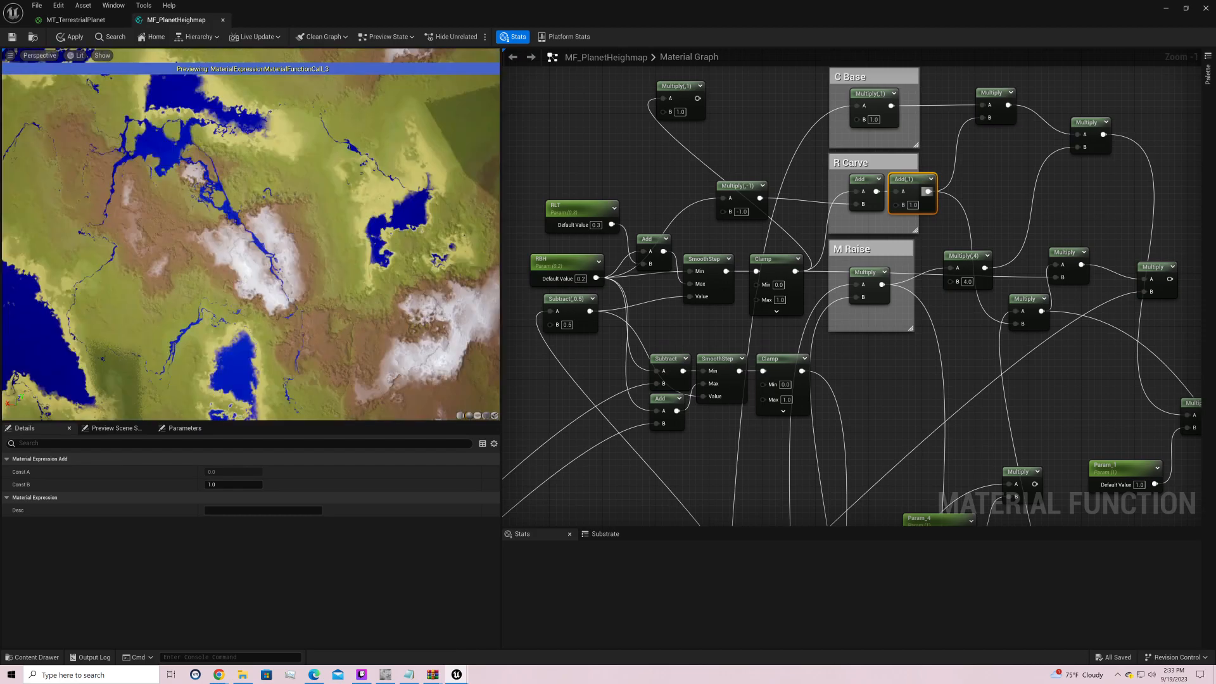
Step: Set the RBH parameter's default value to 0.3 and inspect the rivers and coastlines on the planet preview
{"action": "right_click_drag", "start_coordinate": [345, 180], "coordinate": [342, 168]}
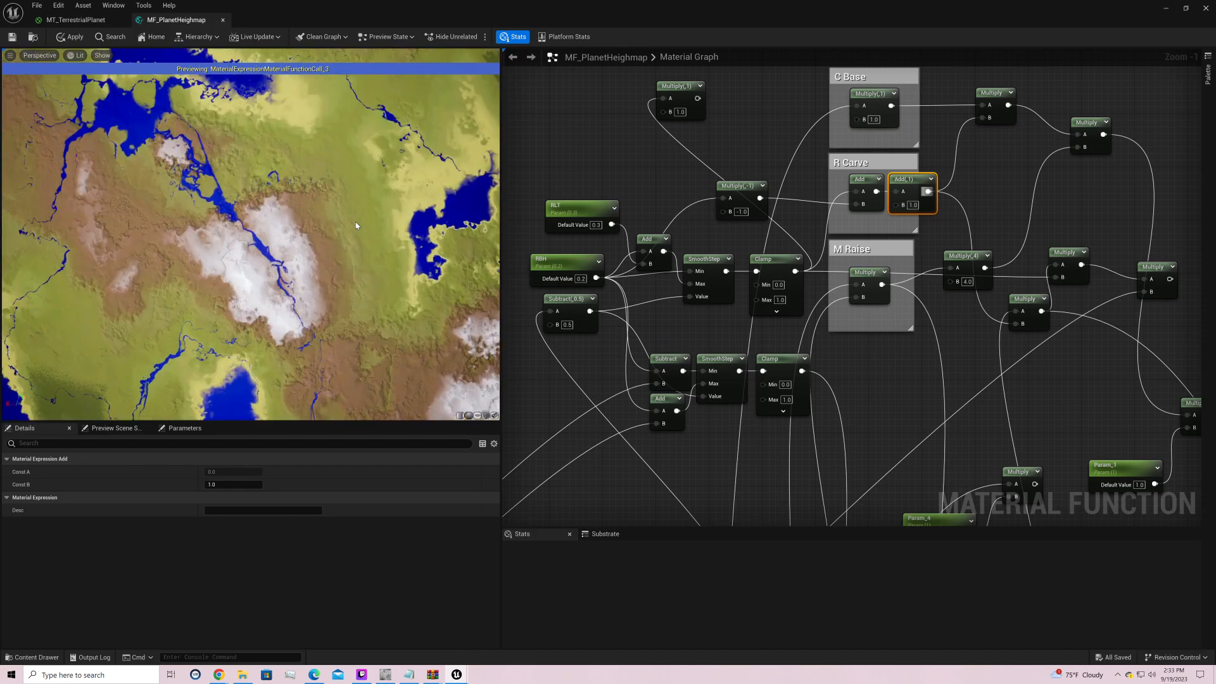
{"action": "left_click_drag", "start_coordinate": [354, 229], "coordinate": [345, 329]}
{"action": "left_click_drag", "start_coordinate": [355, 235], "coordinate": [410, 339]}
{"action": "mouse_move", "coordinate": [355, 234]}
{"action": "left_mouse_down"}
{"action": "mouse_move", "coordinate": [241, 240]}
{"action": "mouse_move", "coordinate": [279, 270]}
{"action": "mouse_move", "coordinate": [345, 253]}
{"action": "mouse_move", "coordinate": [361, 234]}
{"action": "mouse_move", "coordinate": [266, 298]}
{"action": "mouse_move", "coordinate": [361, 232]}
{"action": "mouse_move", "coordinate": [329, 209]}
{"action": "mouse_move", "coordinate": [362, 232]}
{"action": "mouse_move", "coordinate": [320, 266]}
{"action": "mouse_move", "coordinate": [358, 233]}
{"action": "left_mouse_up"}
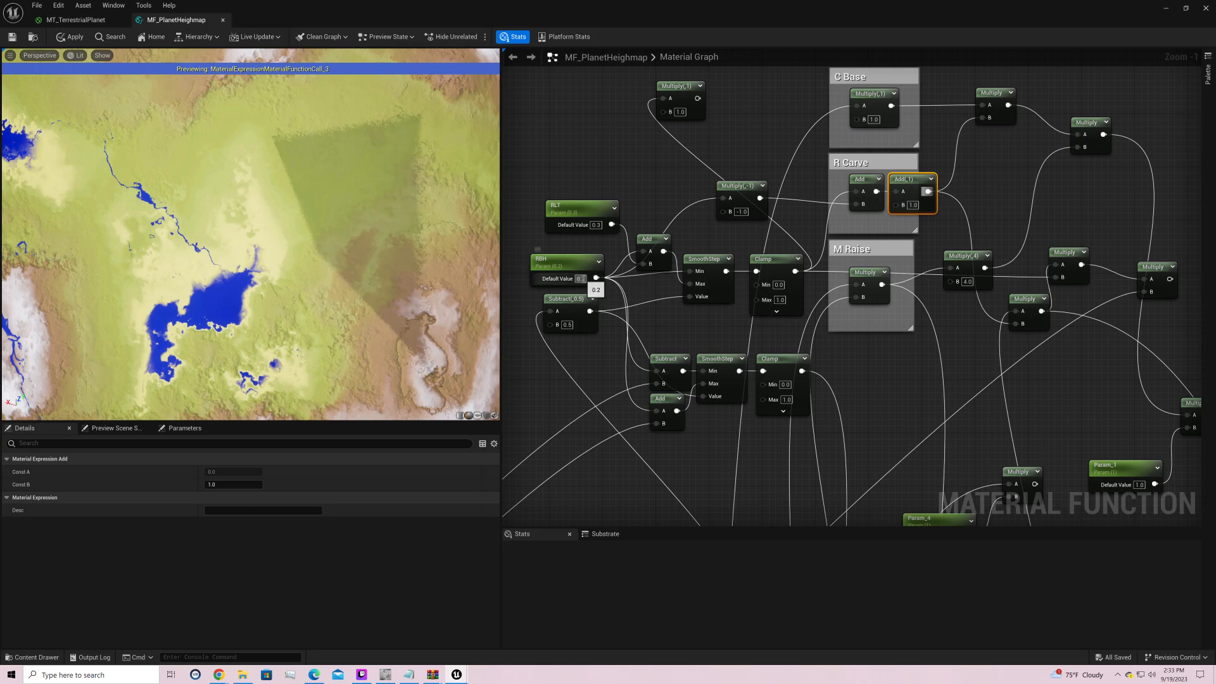
{"action": "left_click_drag", "start_coordinate": [582, 278], "coordinate": [583, 281]}
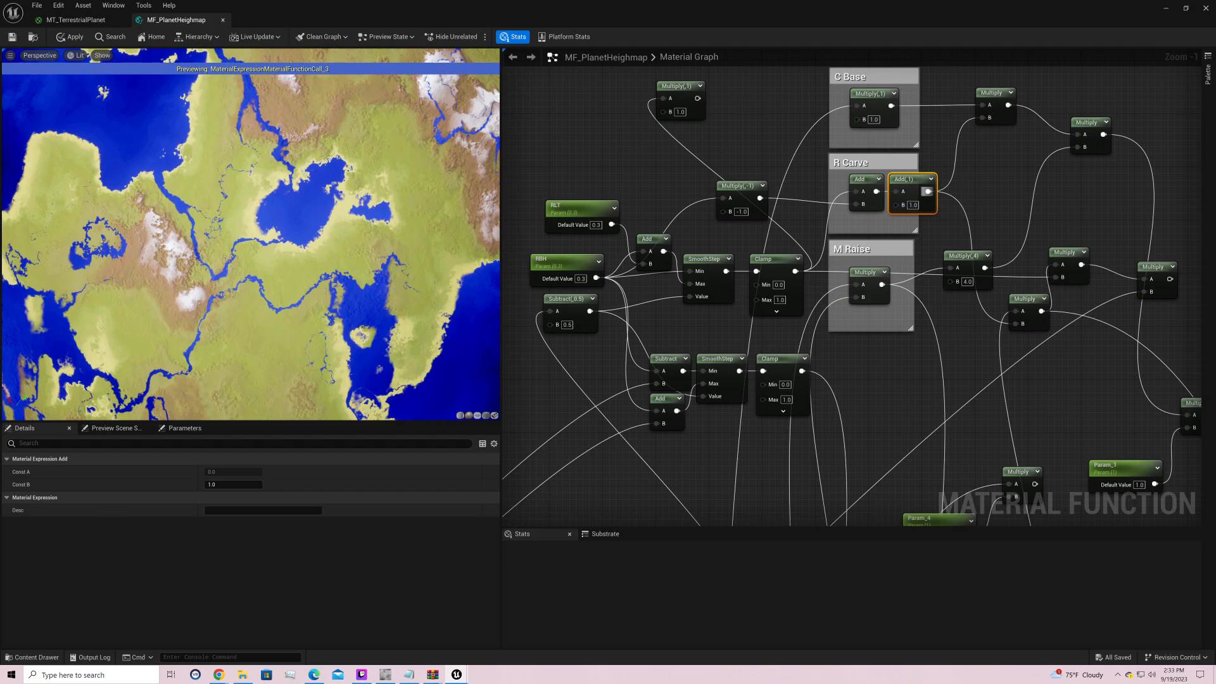
{"action": "scroll", "coordinate": [251, 234], "scroll_direction": "up", "scroll_amount": 8}
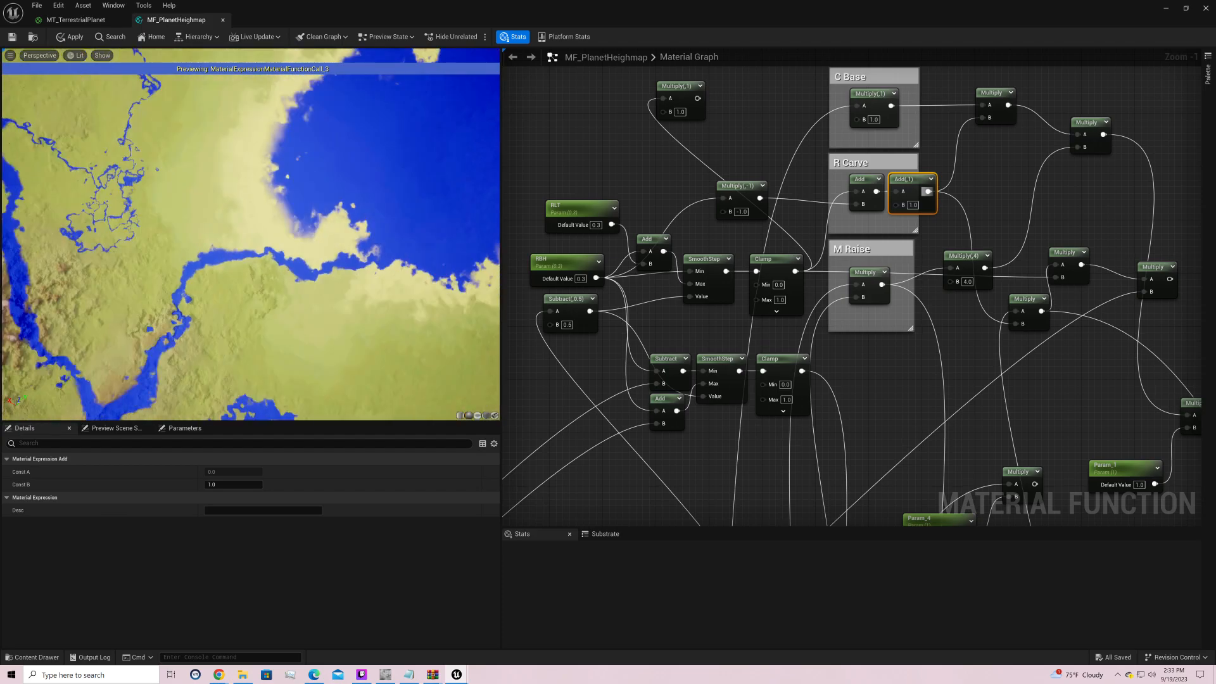
{"action": "scroll", "coordinate": [383, 289], "scroll_direction": "down", "scroll_amount": 6}
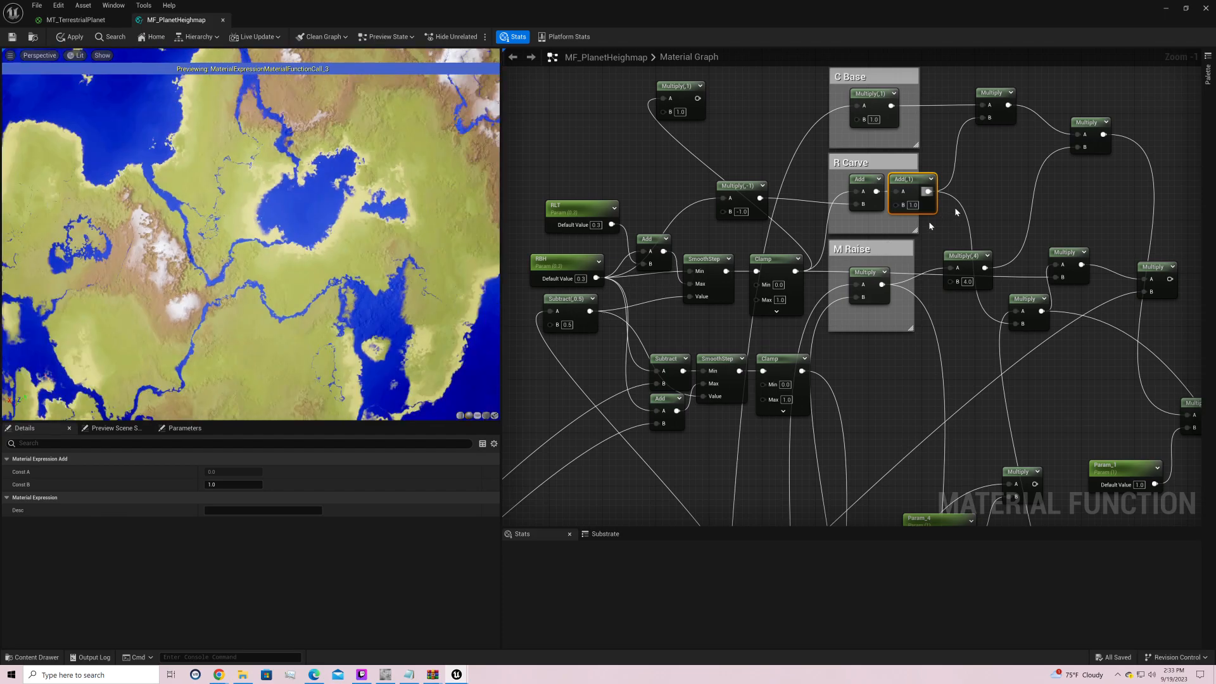
Step: Set the RBH Multiply node's B value to 0 and bypass the second R Carve Add by routing the first one's output directly downstream
{"action": "right_click_drag", "start_coordinate": [955, 207], "coordinate": [766, 326]}
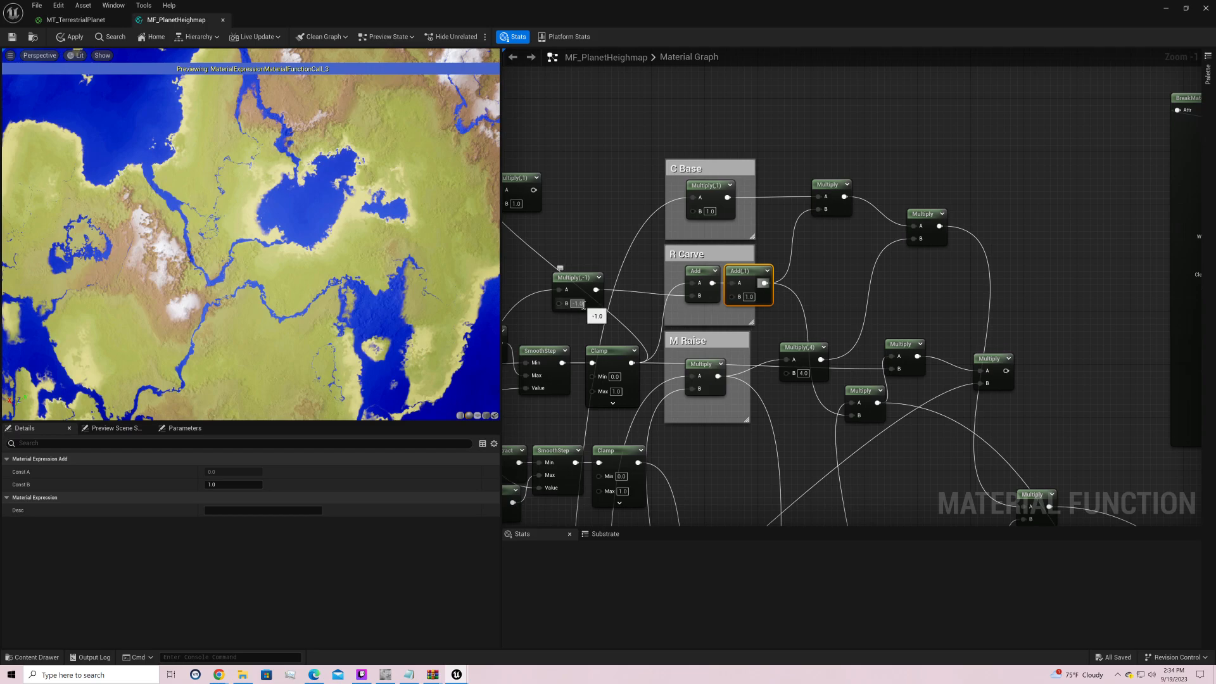
{"action": "type", "text": "0"}
{"action": "key", "text": "Return"}
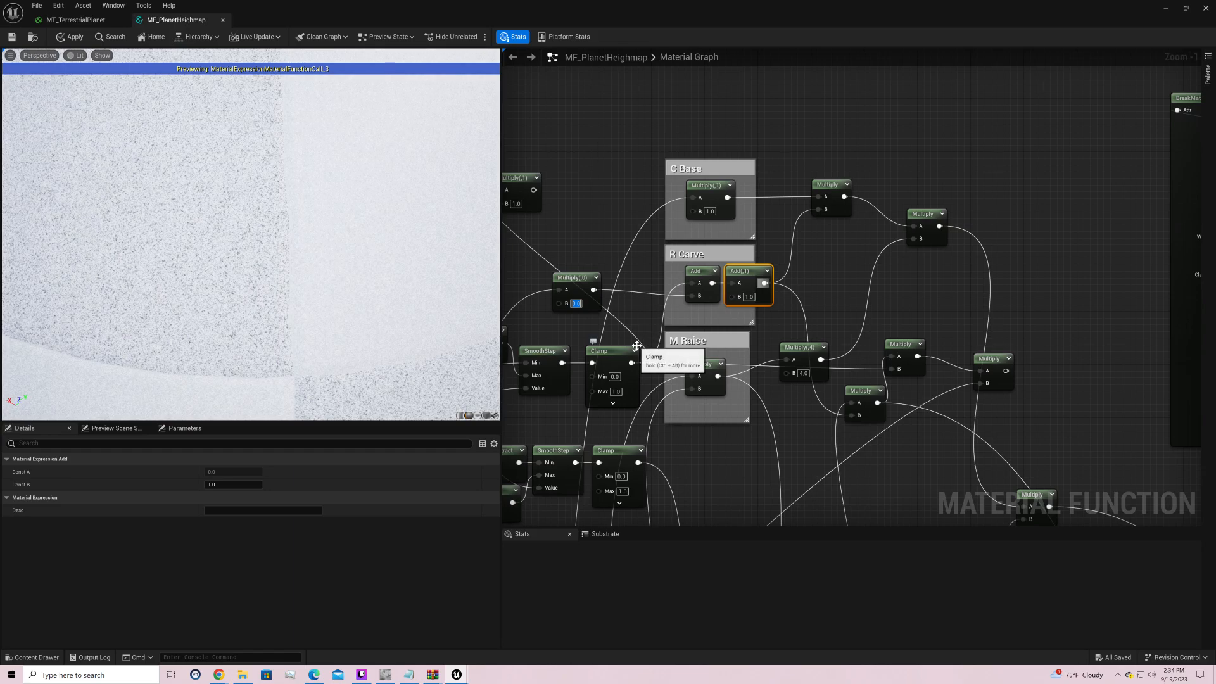
{"action": "left_click", "coordinate": [762, 283], "text": "alt"}
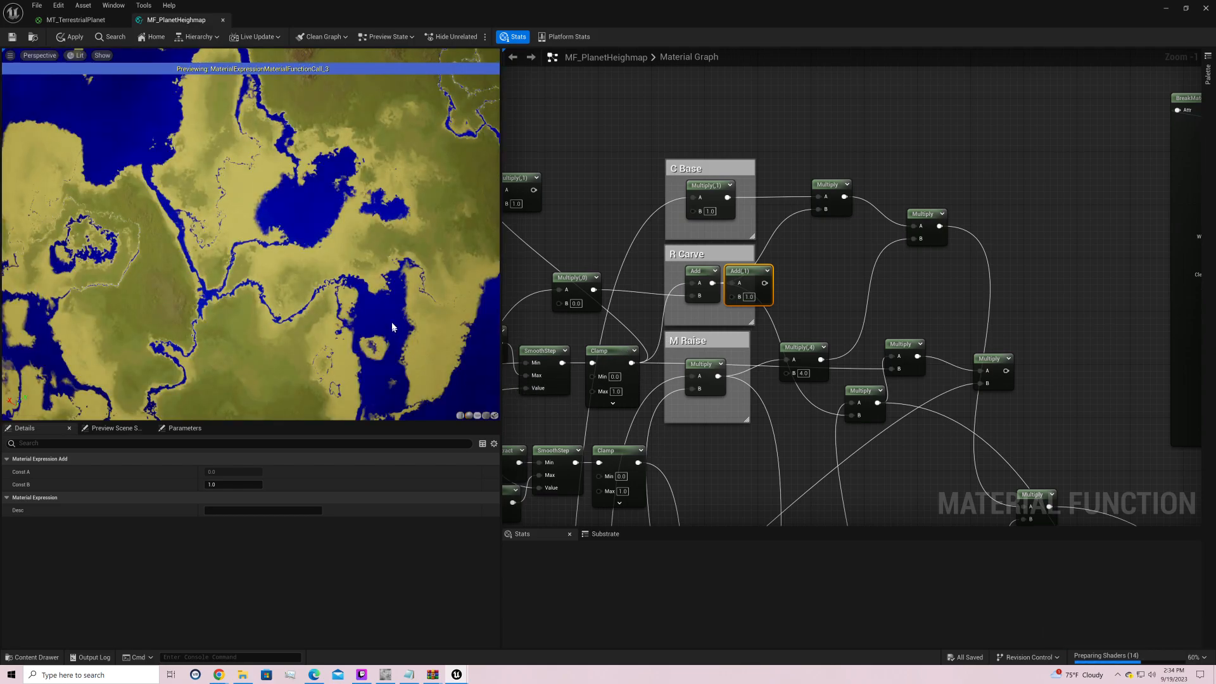
Step: Set the RLT parameter's default value to 0.2, comparing it with 0.1 through undo and redo
{"action": "right_click_drag", "start_coordinate": [530, 317], "coordinate": [662, 283]}
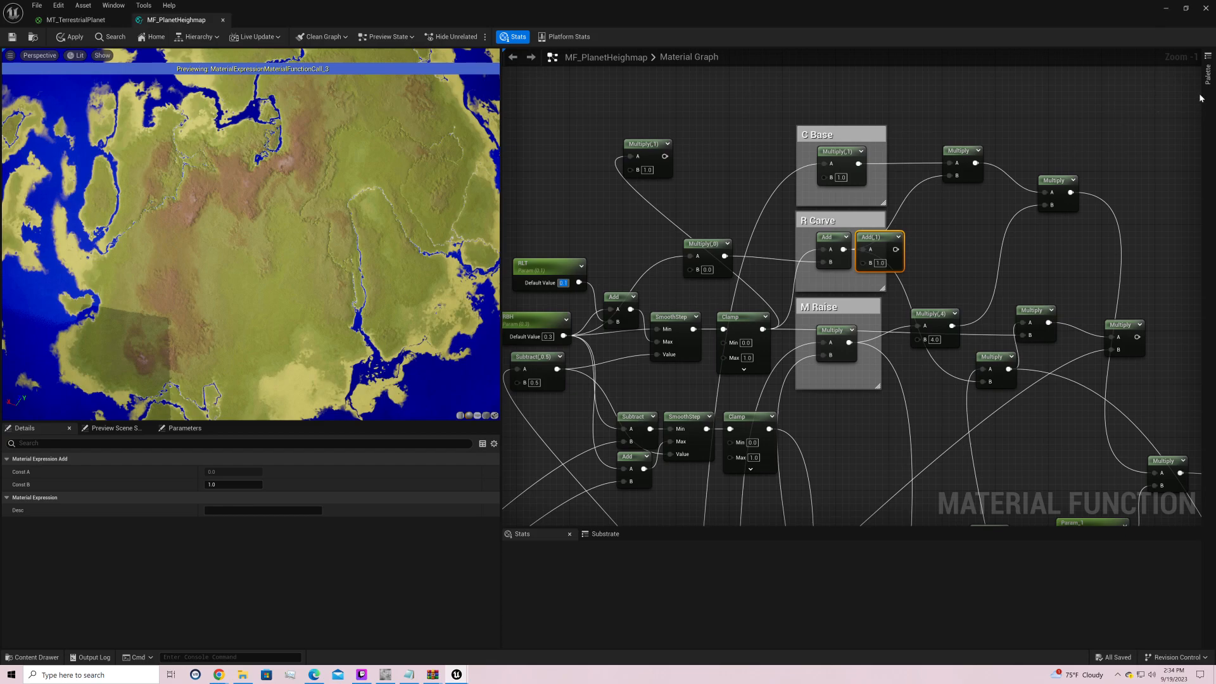
{"action": "key", "text": "BackSpace"}
{"action": "type", "text": "0.2"}
{"action": "key", "text": "Return"}
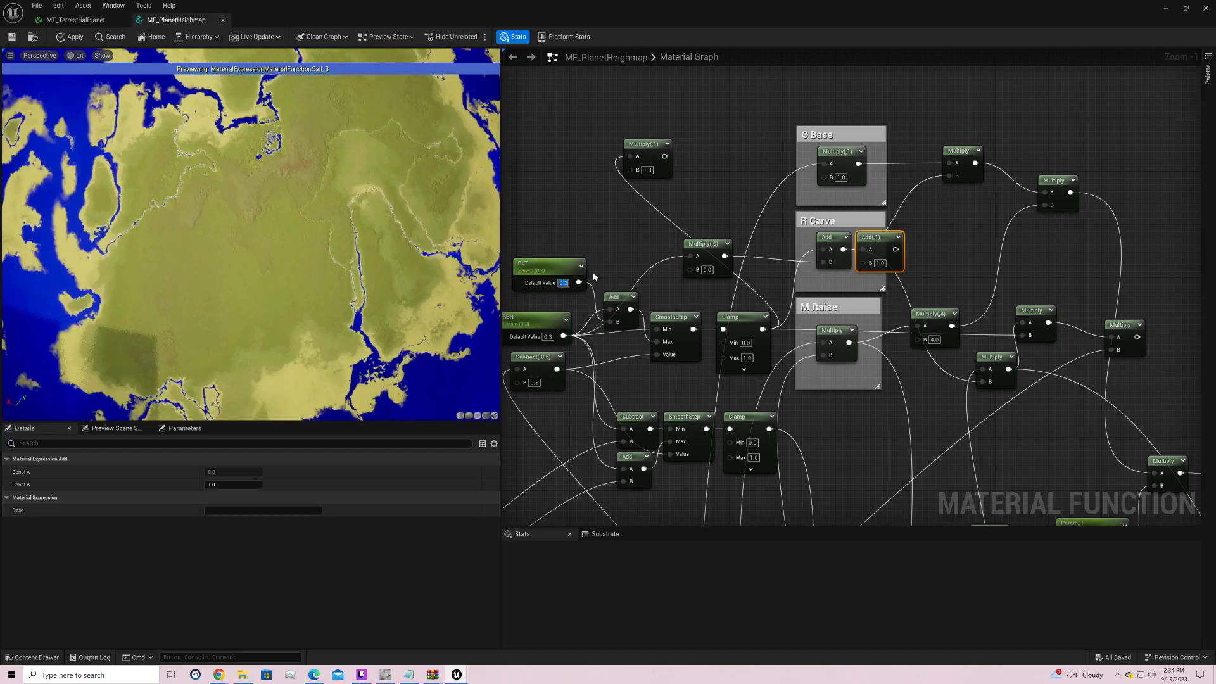
{"action": "key", "text": "ctrl+z"}
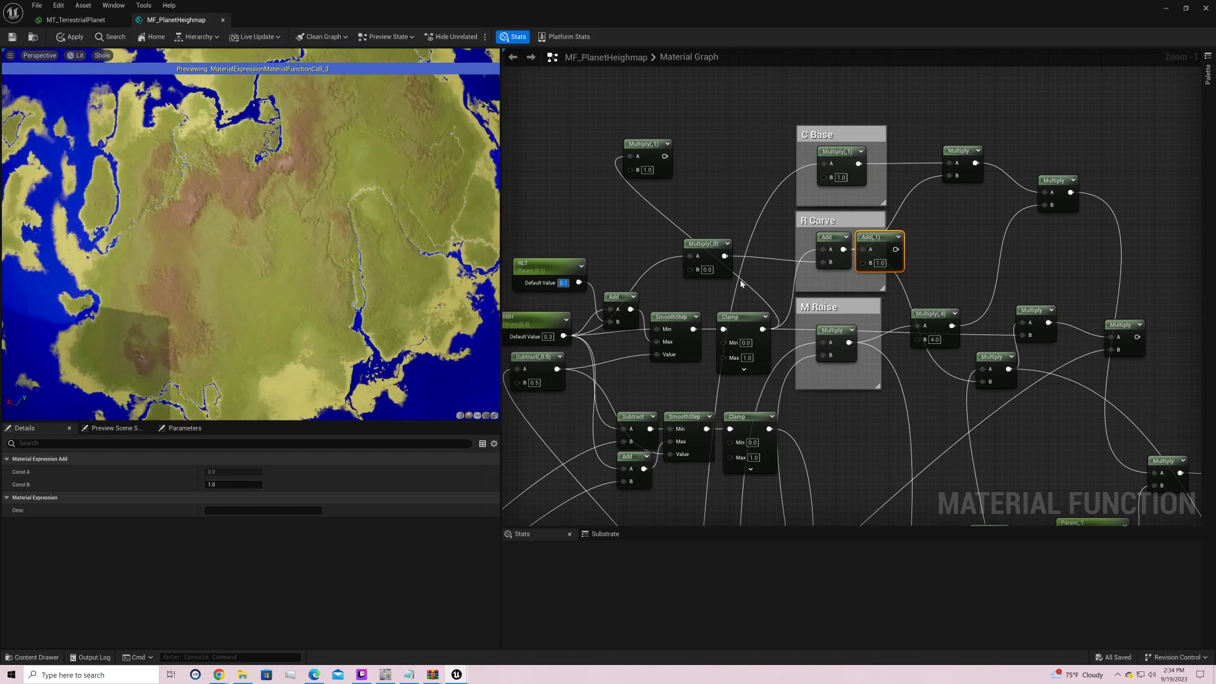
{"action": "key", "text": "ctrl+y"}
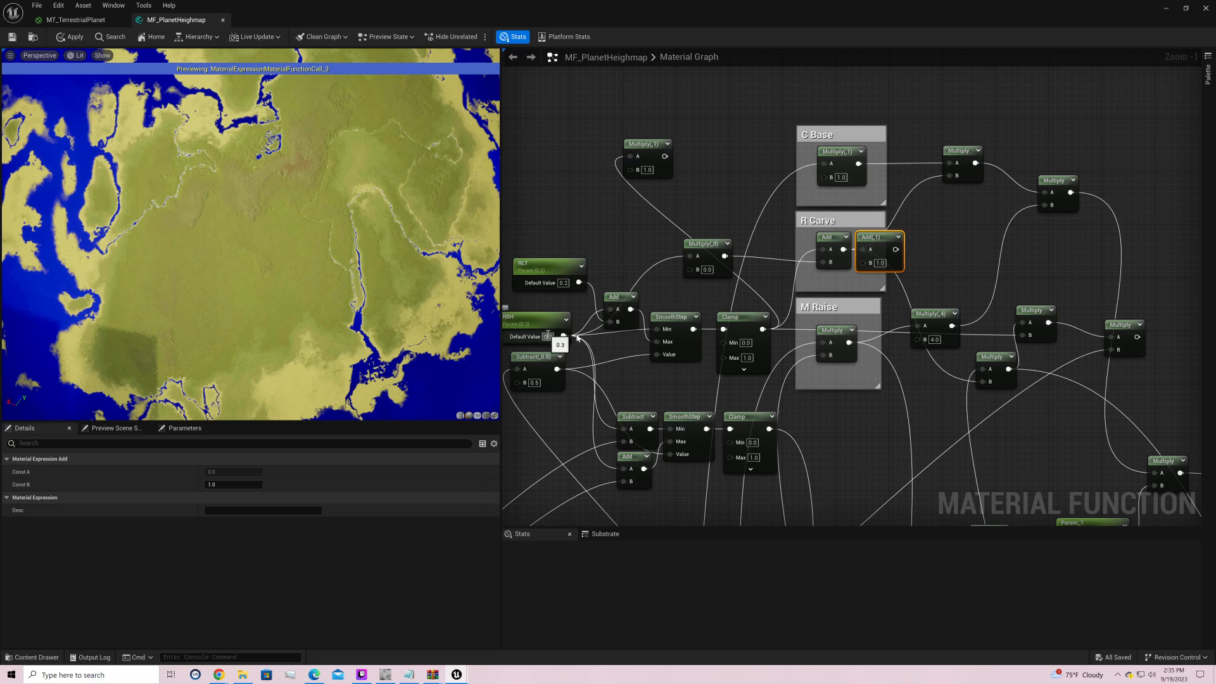
Step: Set the RBH parameter's default value to 0.5
{"action": "left_click", "coordinate": [548, 336]}
{"action": "type", "text": "0.5"}
{"action": "key", "text": "Return"}
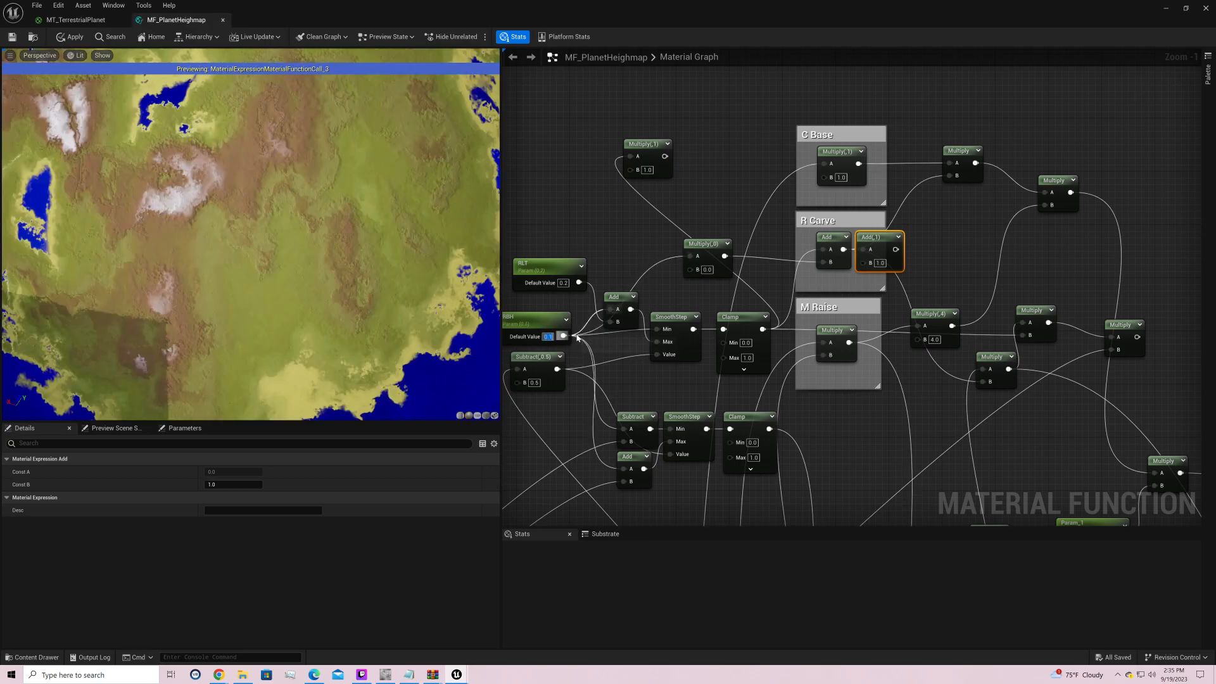
Step: Set the RLT parameter's default value to 0.5, comparing it with 0.3 and 0.4 on the planet preview
{"action": "left_click", "coordinate": [563, 283]}
{"action": "type", "text": "0.5"}
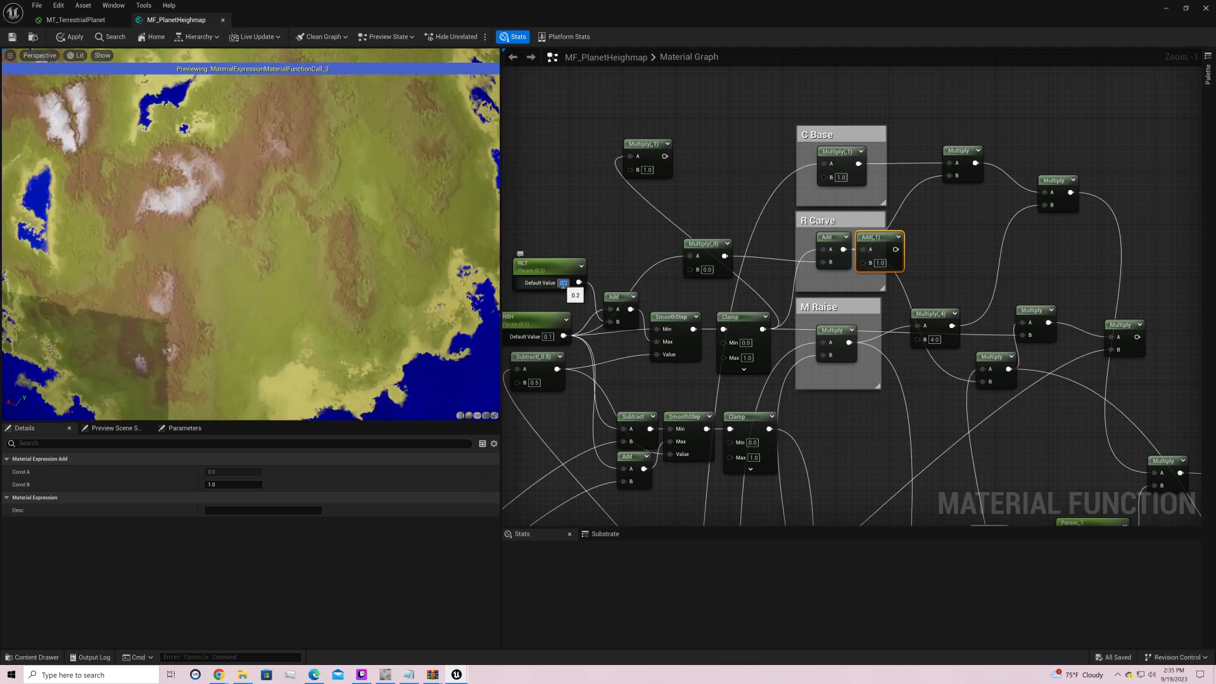
{"action": "key", "text": "Return"}
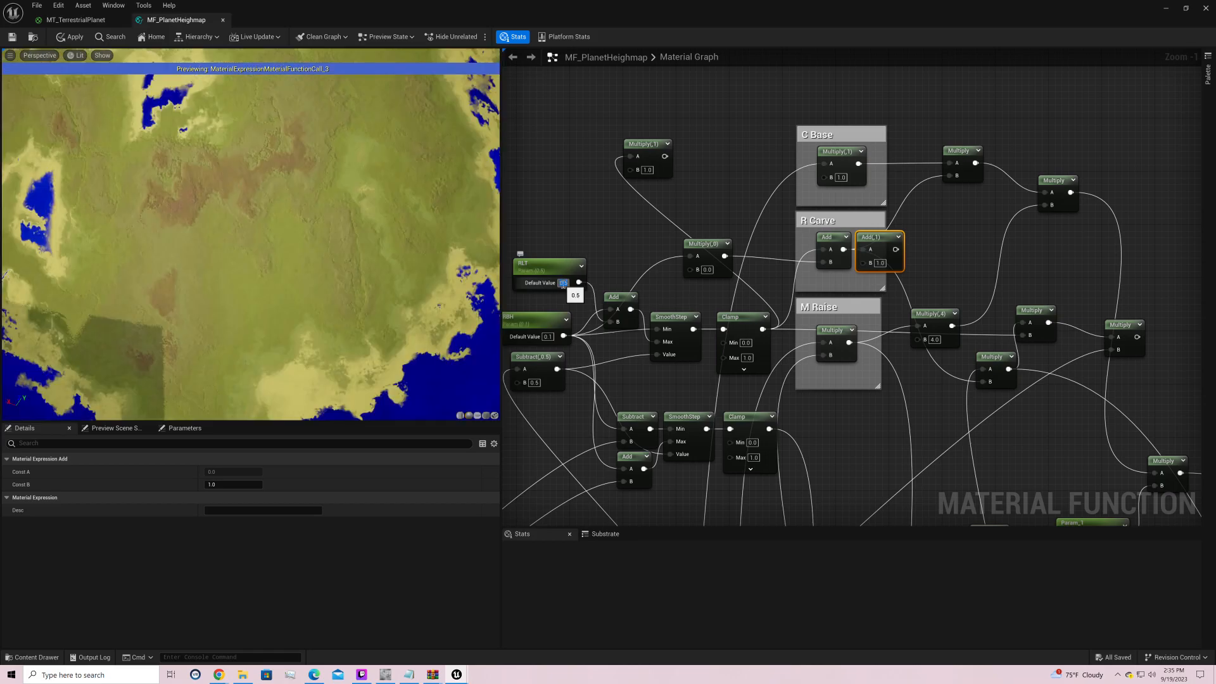
{"action": "type", "text": "0.3"}
{"action": "key", "text": "Return"}
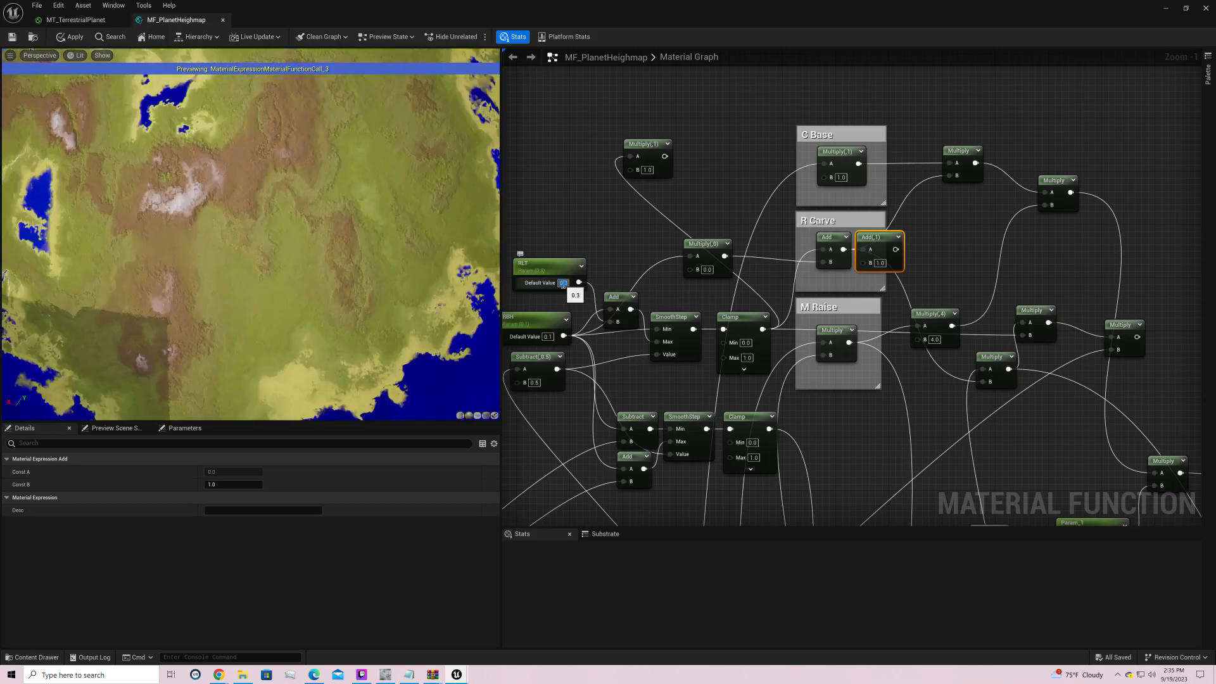
{"action": "type", "text": "0.4"}
{"action": "key", "text": "Return"}
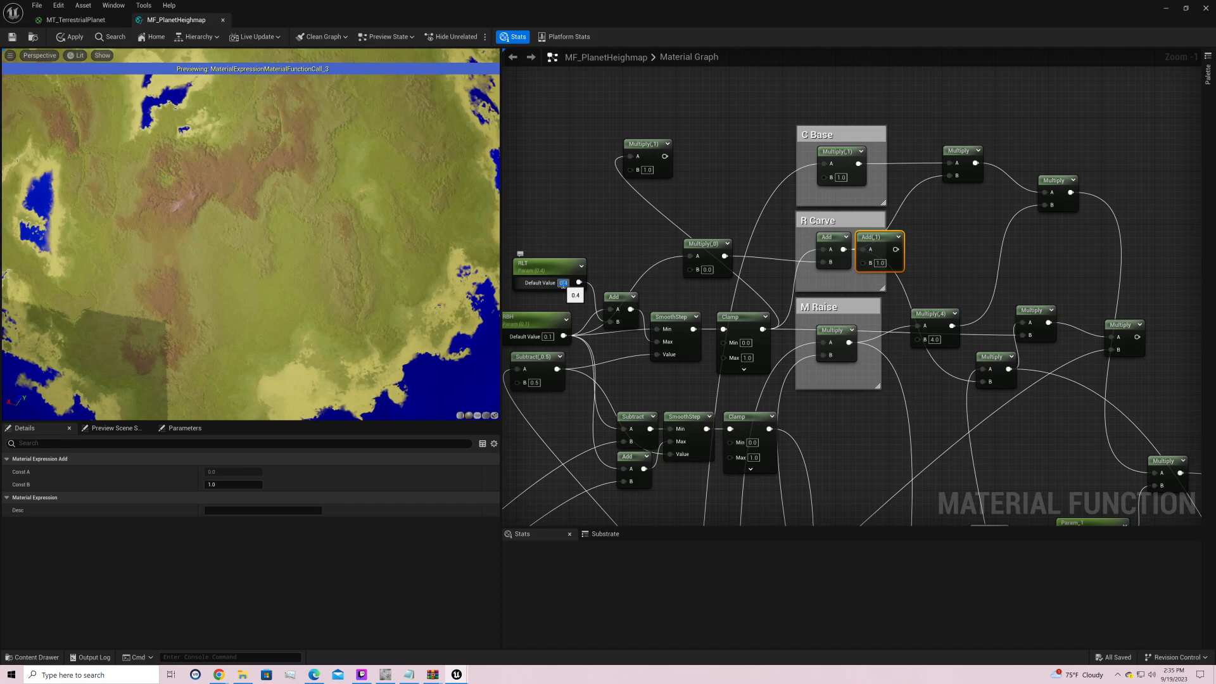
{"action": "type", "text": "0.5"}
{"action": "key", "text": "Return"}
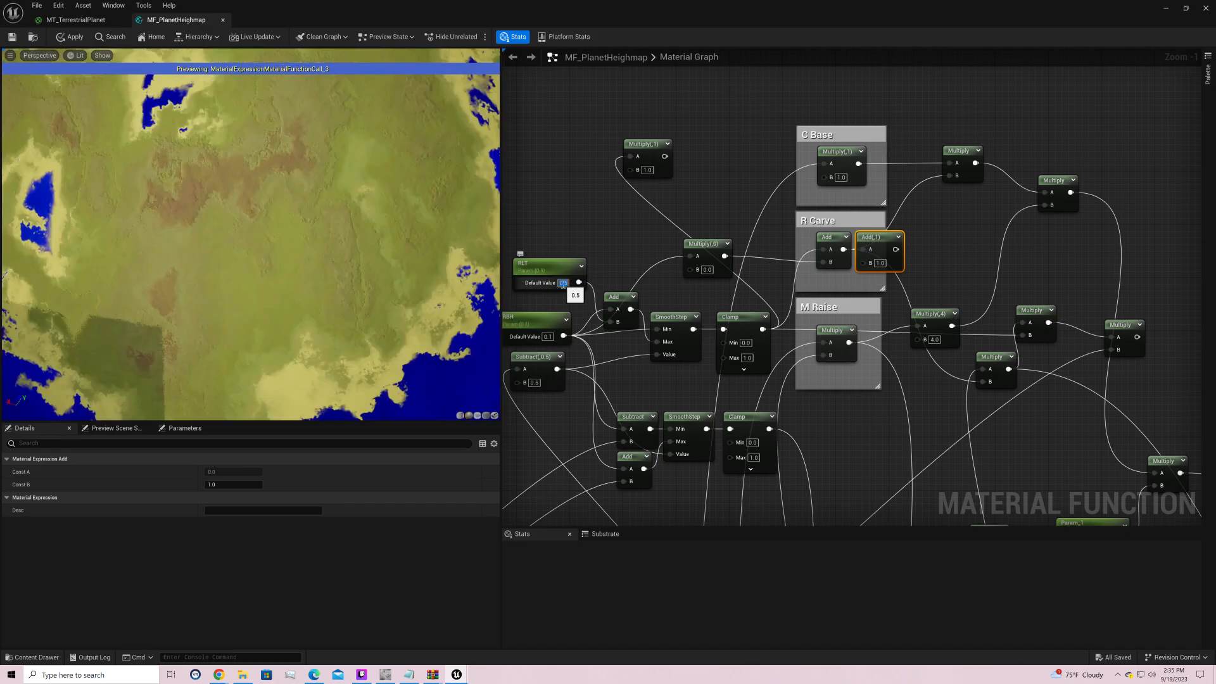
Step: Move the spare Add node out of the R Carve group and preview the C Base Multiply node on the whole planet
{"action": "left_click", "coordinate": [548, 337]}
{"action": "left_click_drag", "start_coordinate": [874, 240], "coordinate": [1059, 240]}
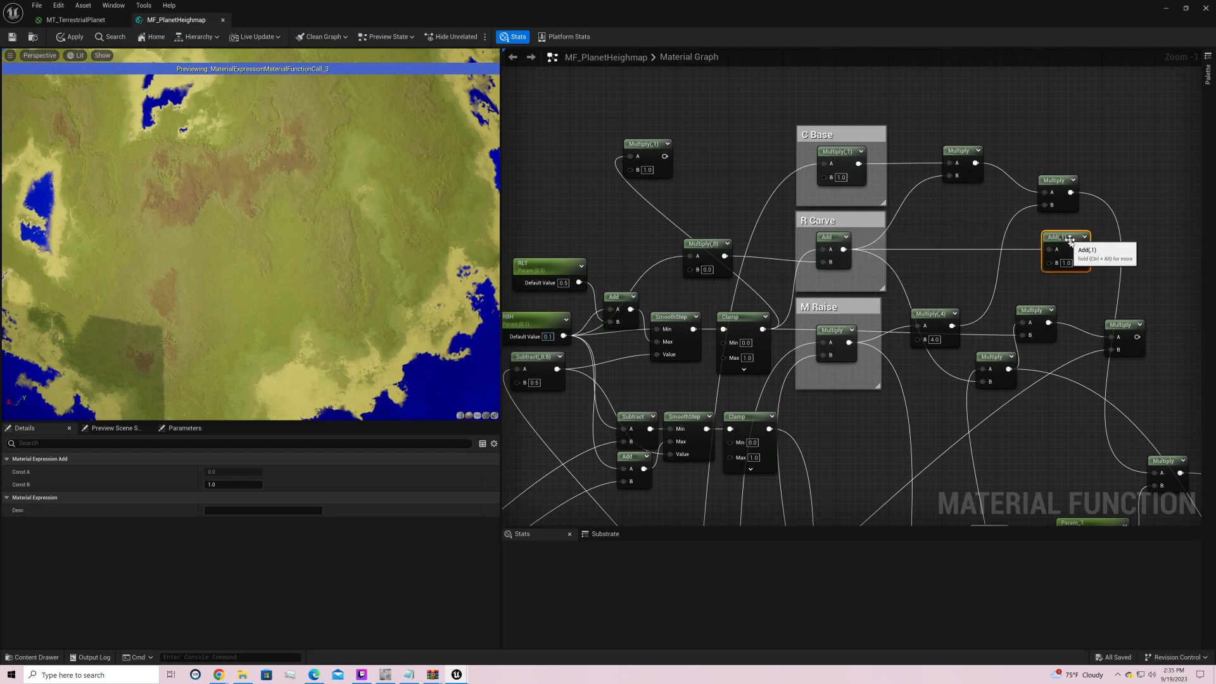
{"action": "right_click", "coordinate": [835, 152]}
{"action": "left_click", "coordinate": [865, 184]}
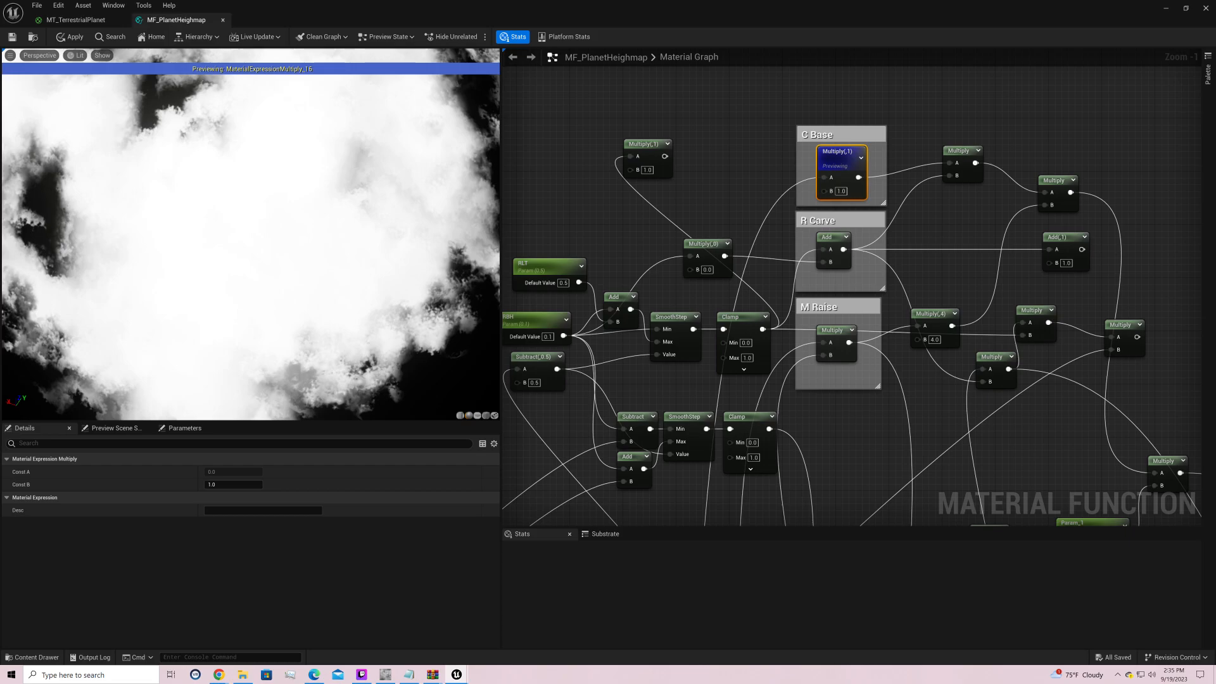
{"action": "scroll", "coordinate": [331, 185], "scroll_direction": "down", "scroll_amount": 5}
{"action": "left_click_drag", "start_coordinate": [331, 187], "coordinate": [331, 348]}
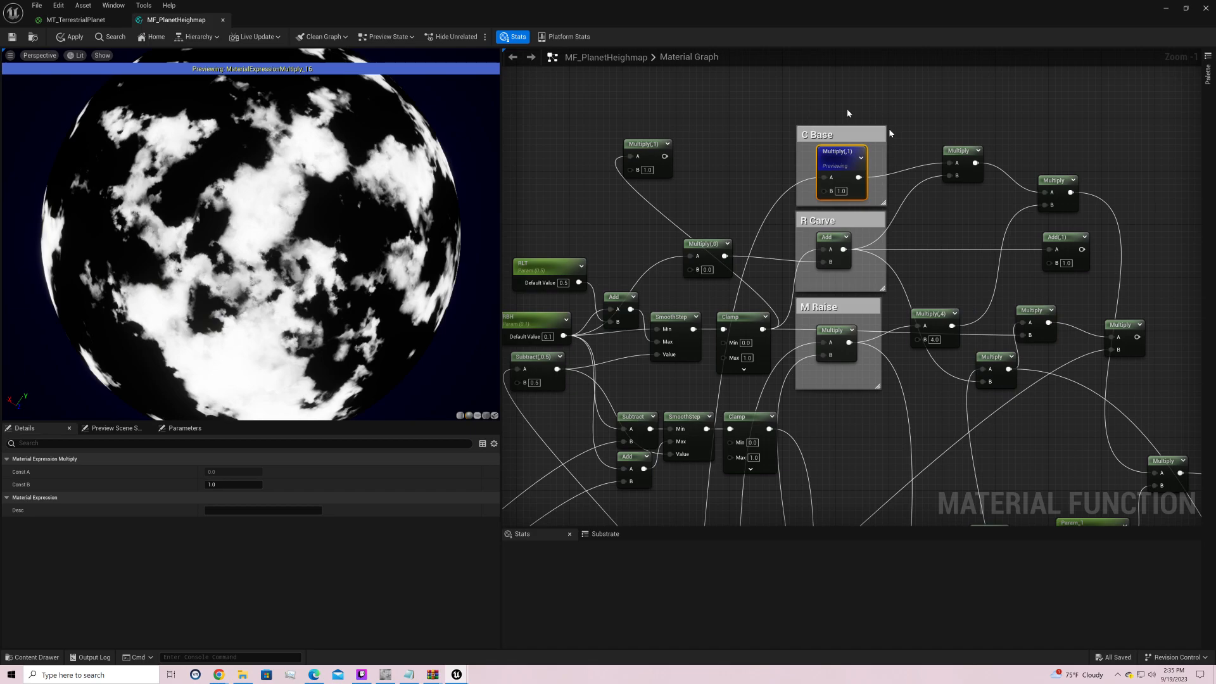
Step: Preview the R Carve Add node and set the RLT parameter's default value to 0.3
{"action": "right_click", "coordinate": [833, 252]}
{"action": "left_click", "coordinate": [868, 266]}
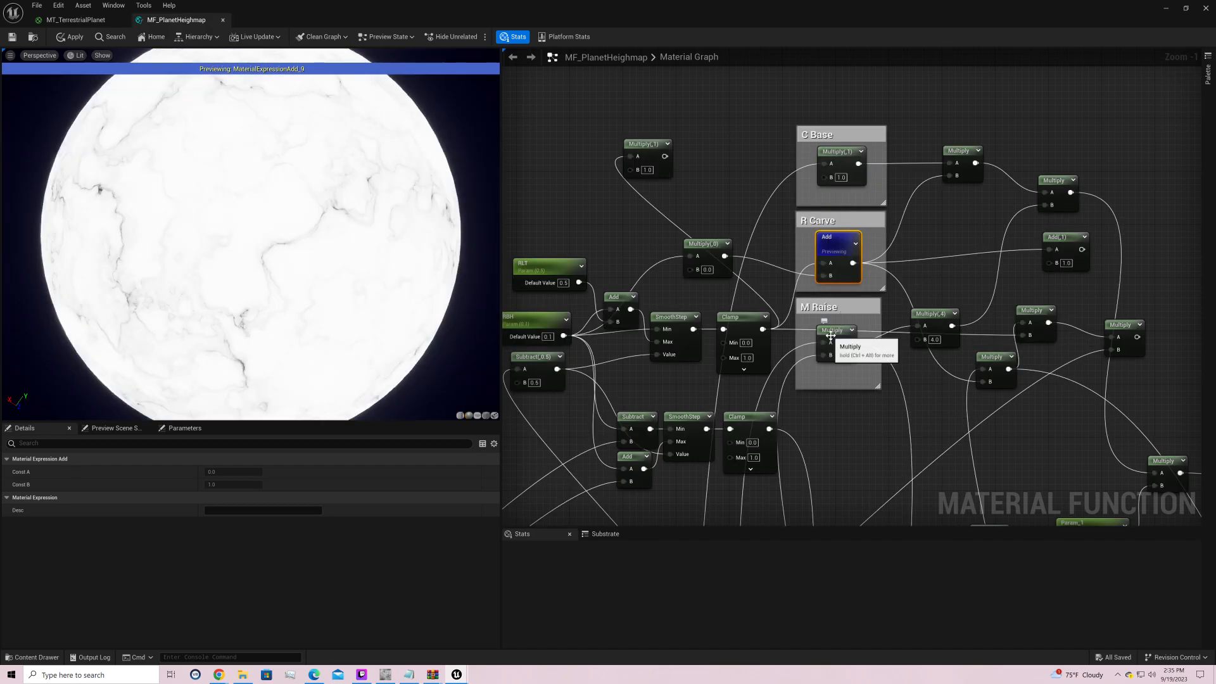
{"action": "mouse_move", "coordinate": [322, 175]}
{"action": "left_mouse_down"}
{"action": "mouse_move", "coordinate": [444, 188]}
{"action": "mouse_move", "coordinate": [317, 182]}
{"action": "left_mouse_up"}
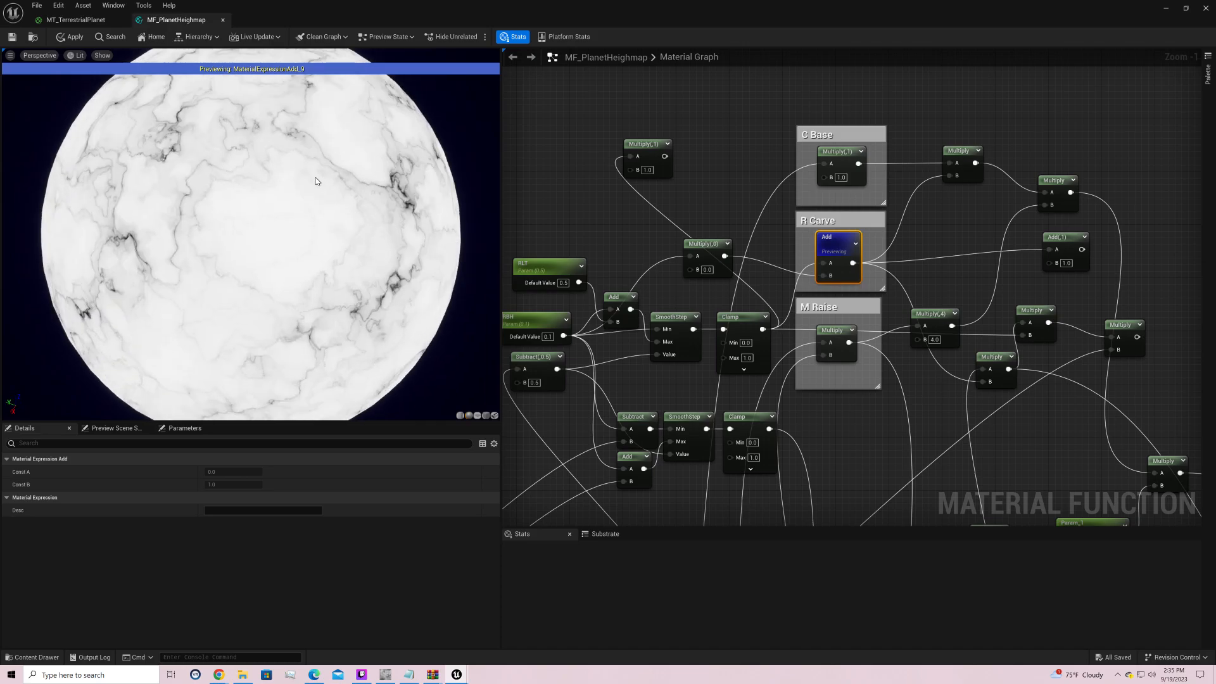
{"action": "left_click", "coordinate": [564, 283]}
{"action": "type", "text": ".3"}
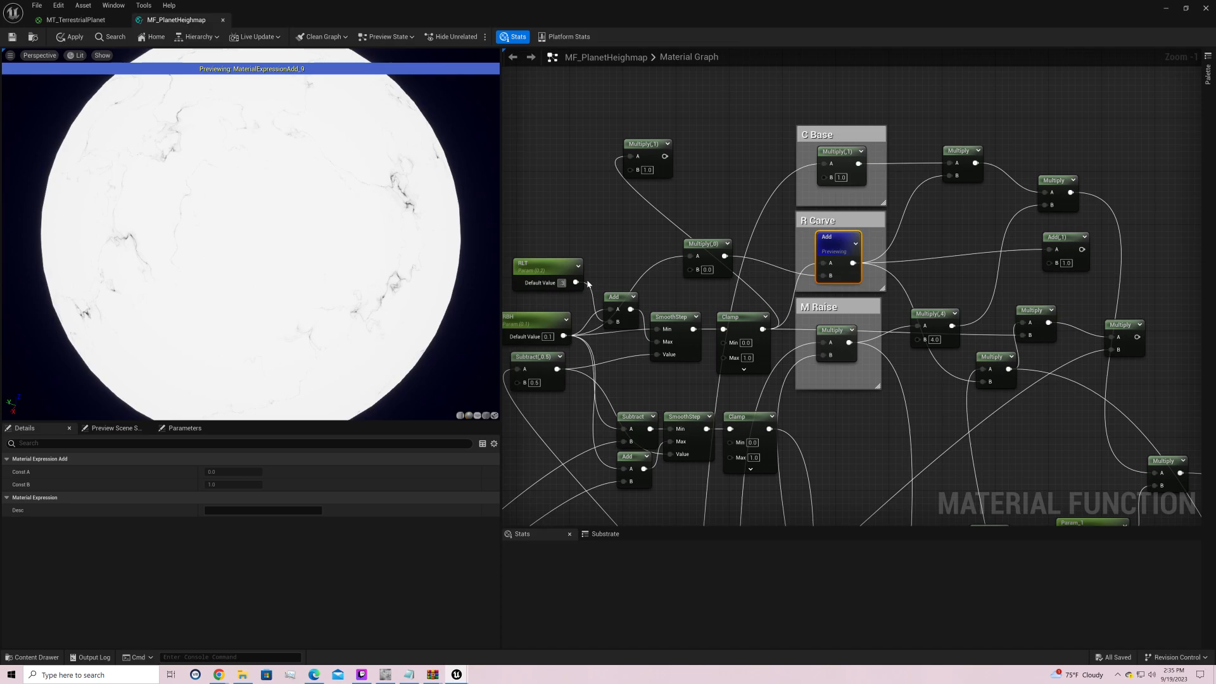
{"action": "key", "text": "Return"}
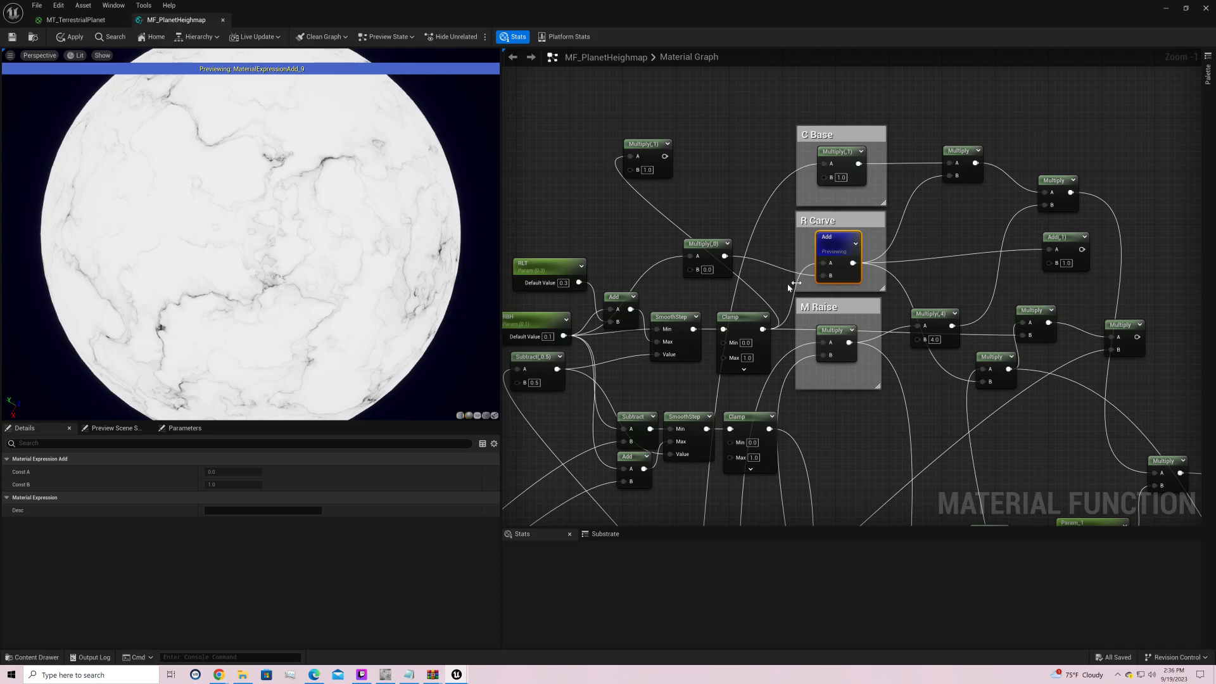
Step: Preview the M Raise Multiply node and delete the cluster of Multiply and Add nodes just downstream of the three mask groups
{"action": "right_click", "coordinate": [827, 329]}
{"action": "left_click", "coordinate": [845, 348]}
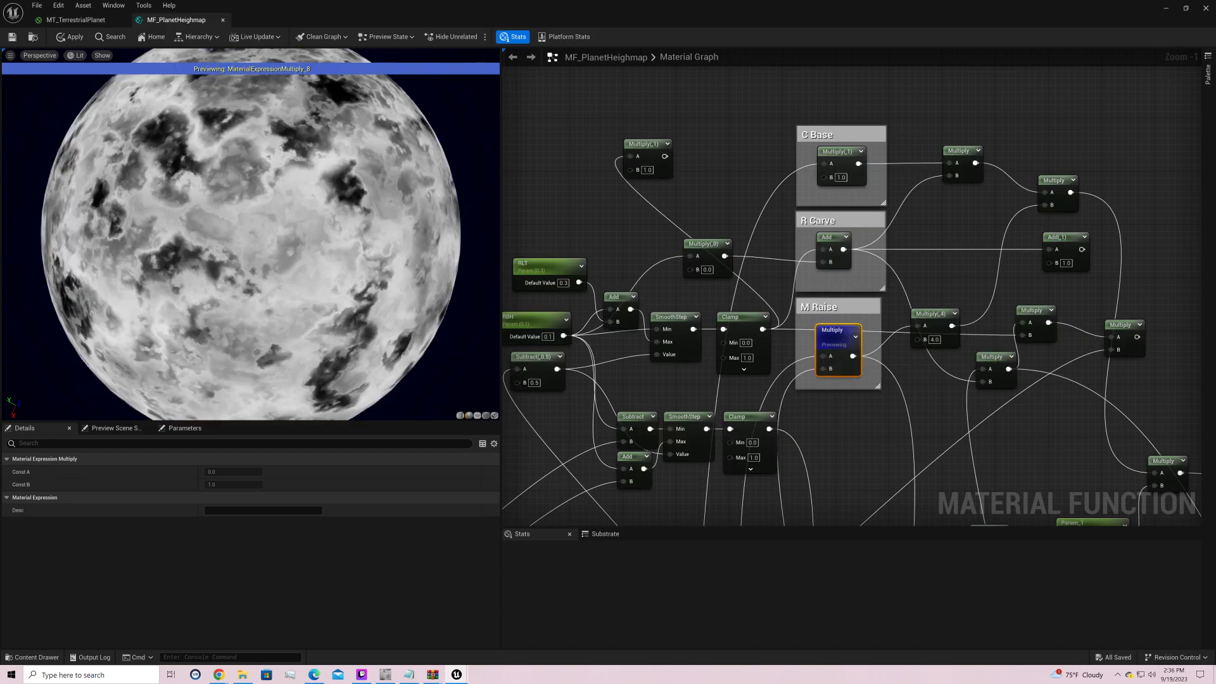
{"action": "left_click_drag", "start_coordinate": [266, 254], "coordinate": [395, 254]}
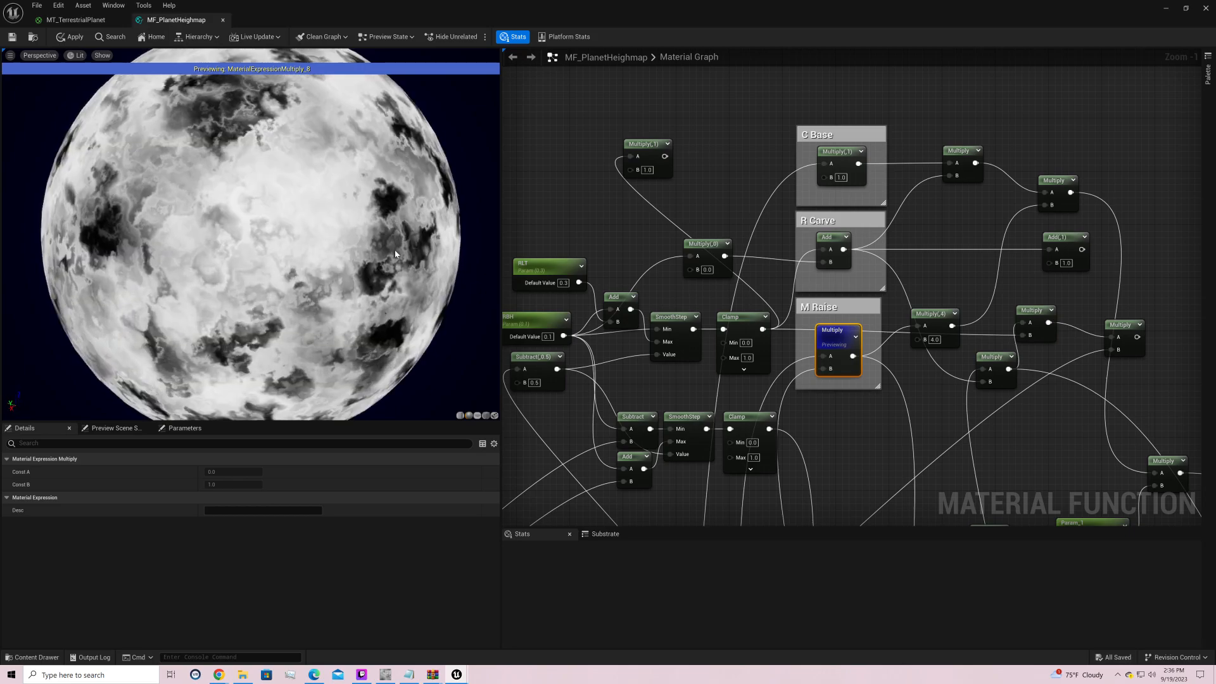
{"action": "left_click_drag", "start_coordinate": [923, 123], "coordinate": [1189, 367]}
{"action": "key", "text": "Delete"}
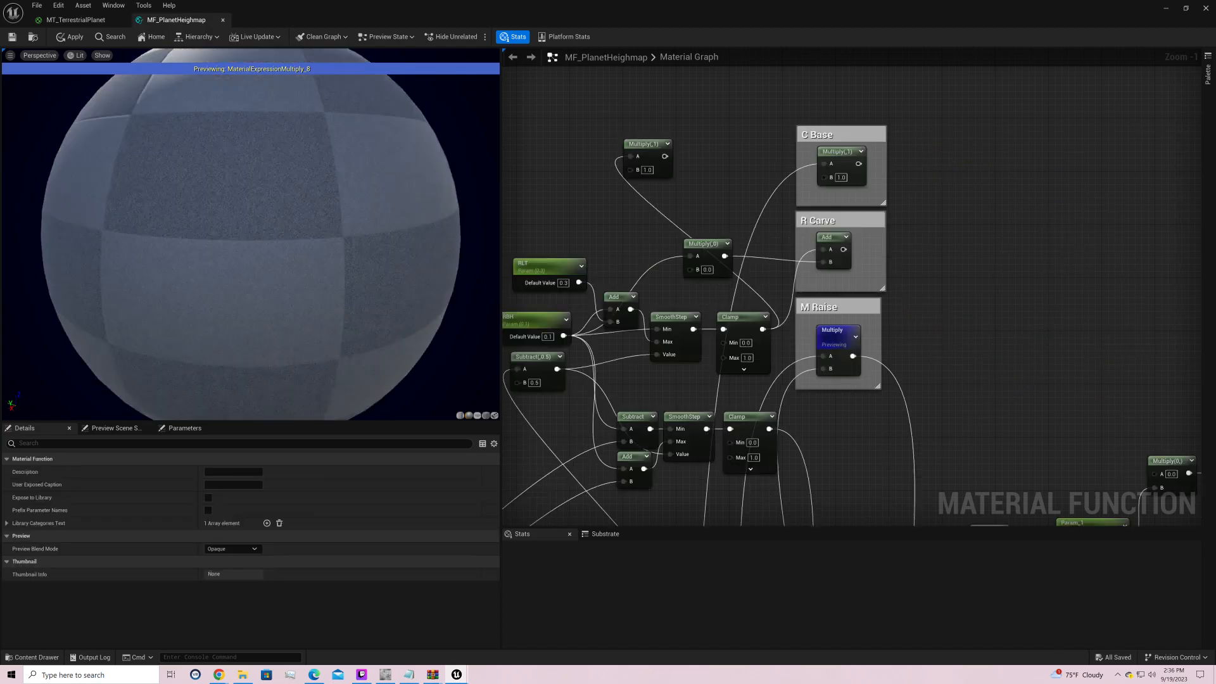
Step: Add a Blend_LinearBurn node fed by the output of the C Base Multiply node
{"action": "right_click_drag", "start_coordinate": [1148, 253], "coordinate": [991, 251]}
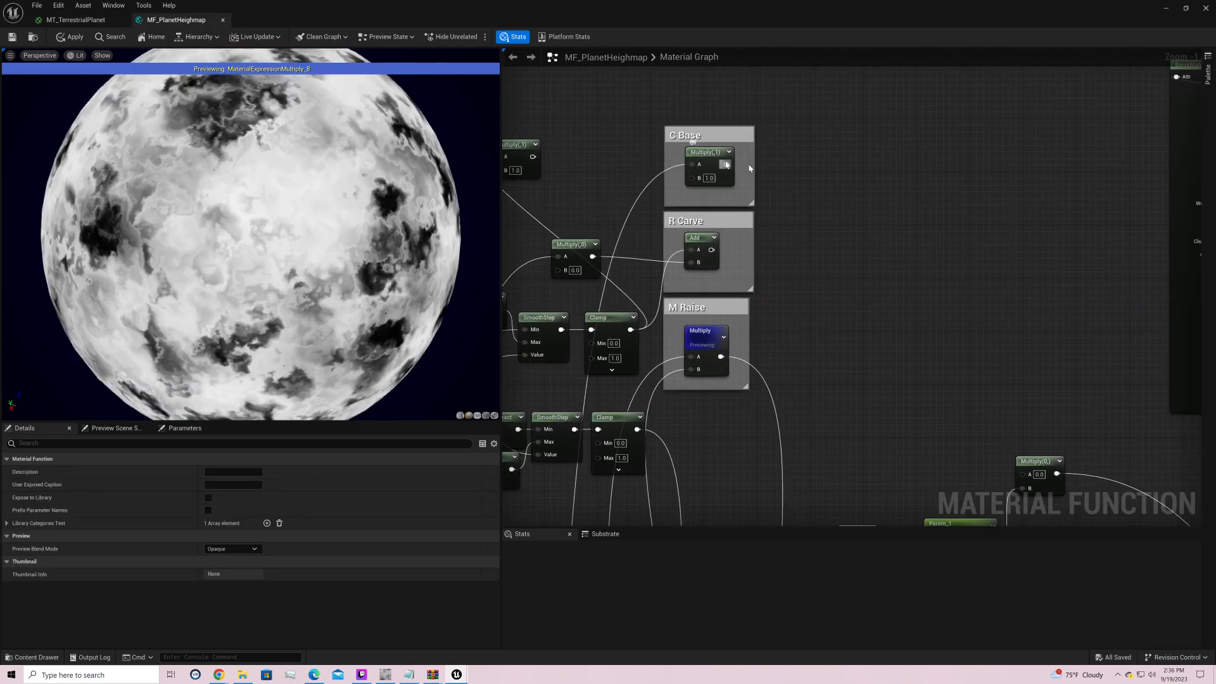
{"action": "left_click_drag", "start_coordinate": [727, 164], "coordinate": [817, 169]}
{"action": "type", "text": "ble"}
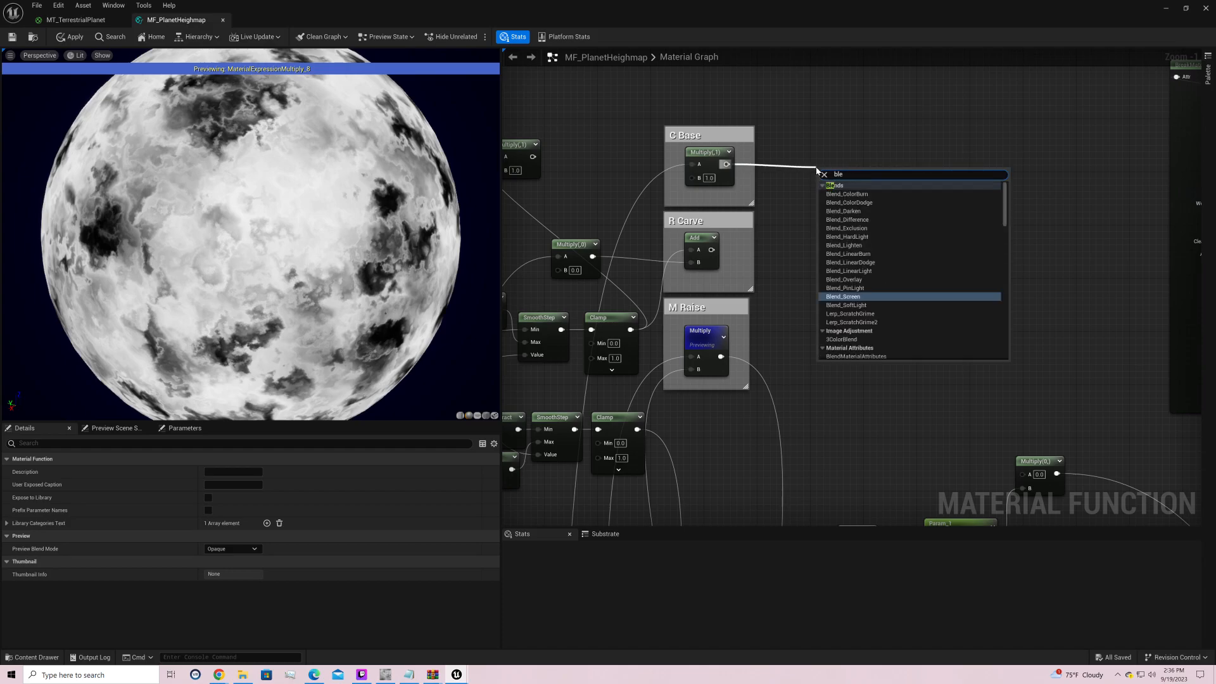
{"action": "type", "text": "nd"}
{"action": "key", "text": "Up"}
{"action": "key", "text": "Up"}
{"action": "key", "text": "Up"}
{"action": "key", "text": "Up"}
{"action": "key", "text": "Up"}
{"action": "key", "text": "Up"}
{"action": "key", "text": "Up"}
{"action": "key", "text": "Up"}
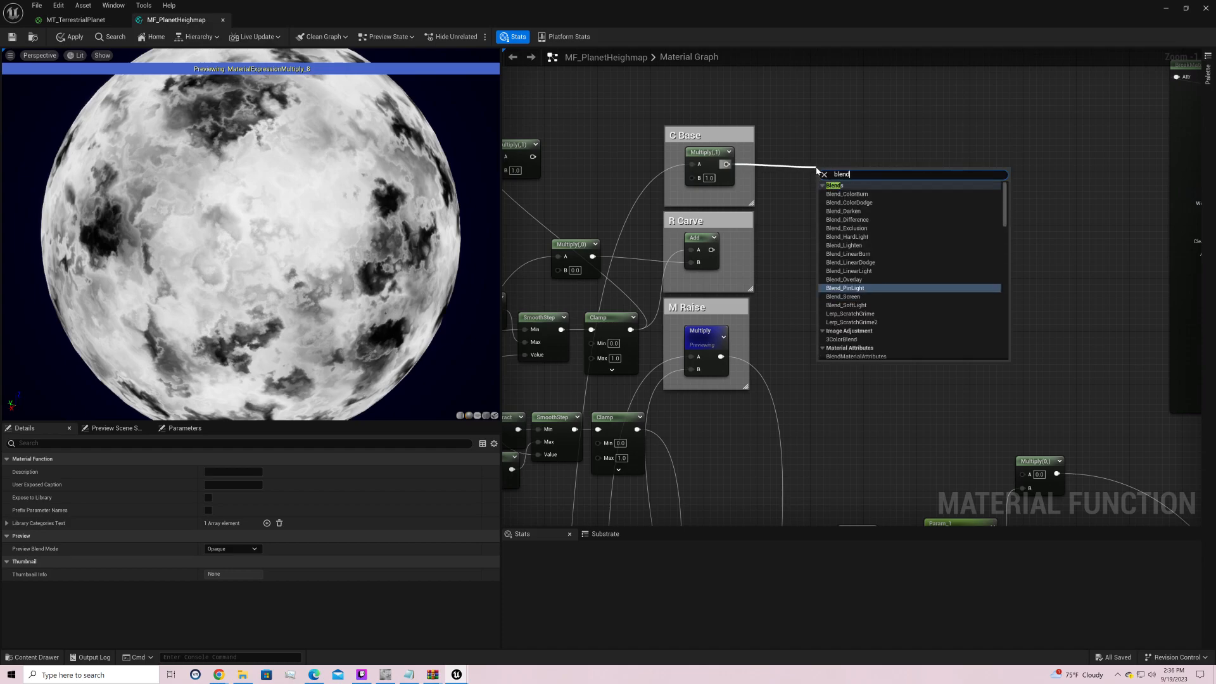
{"action": "key", "text": "Down"}
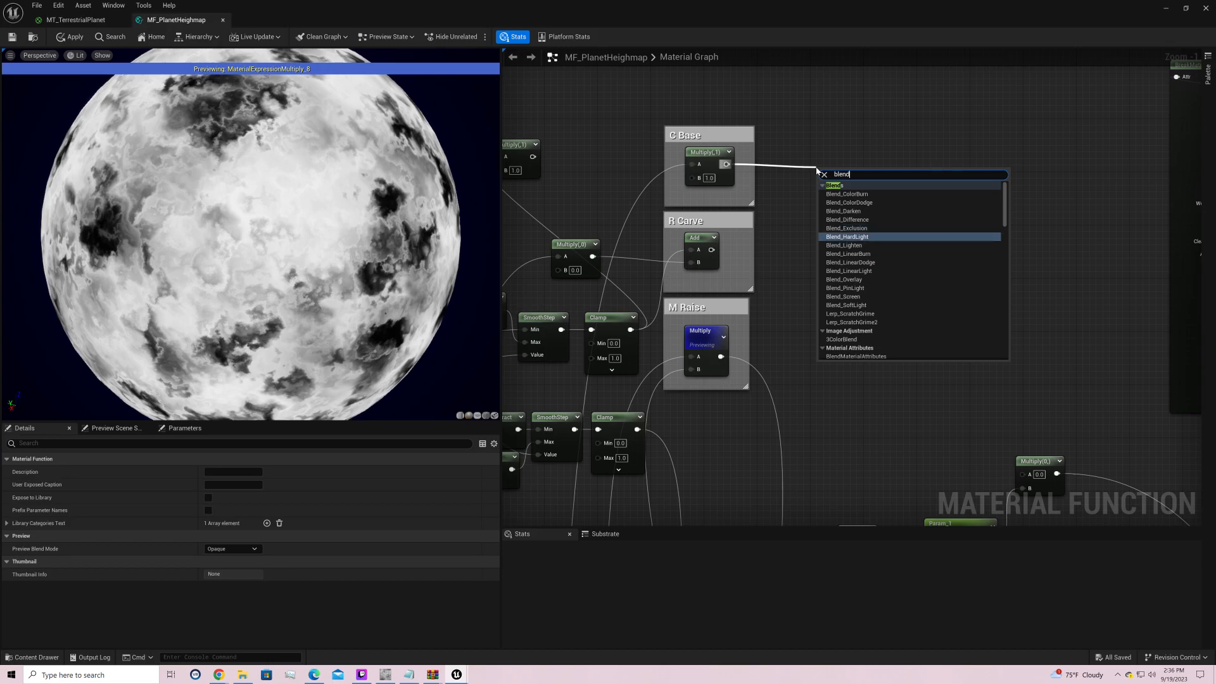
{"action": "key", "text": "Down"}
{"action": "key", "text": "Down"}
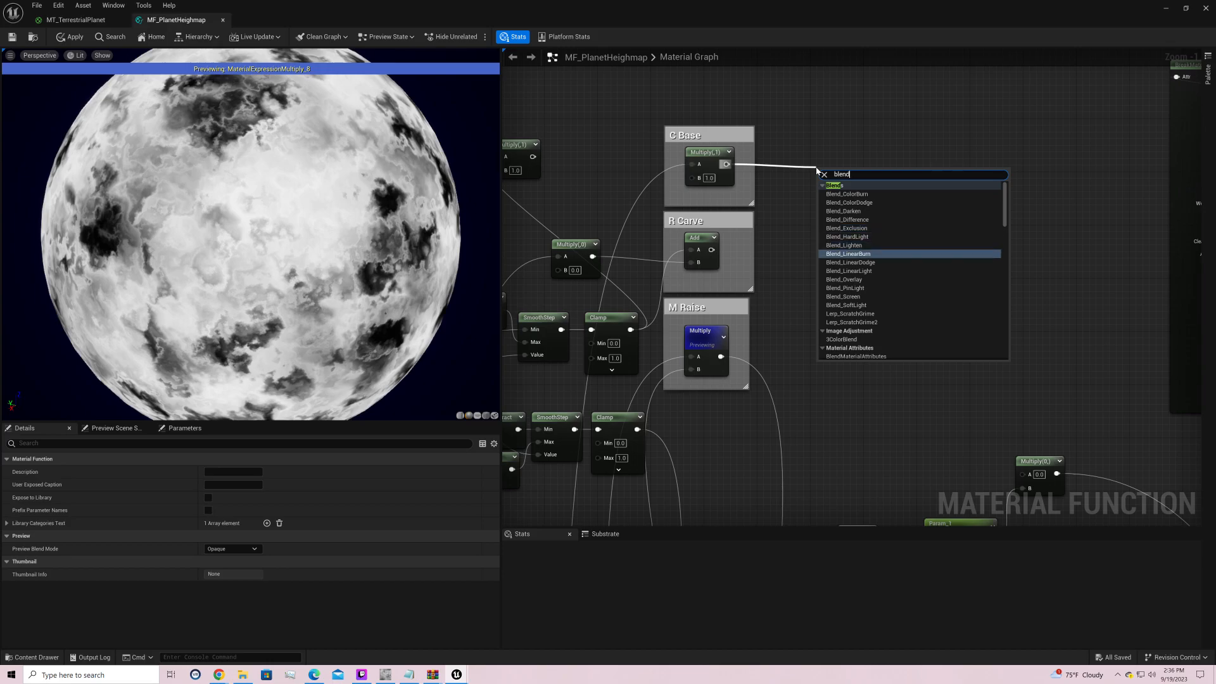
{"action": "key", "text": "Return"}
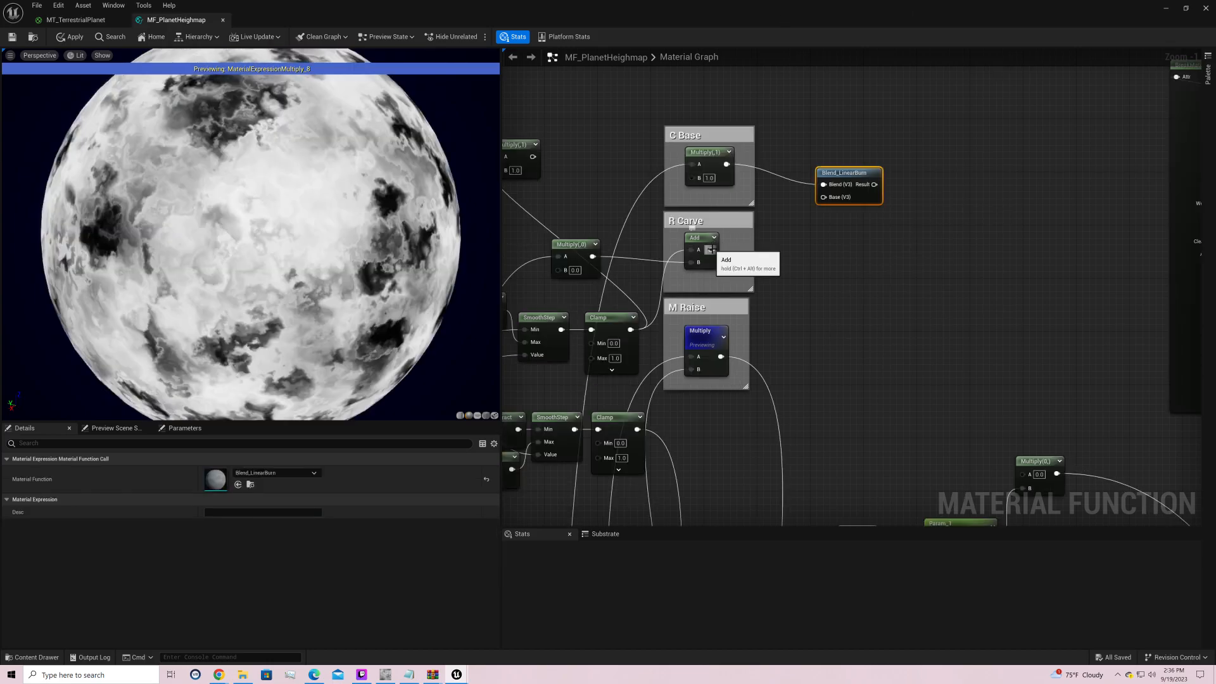
Step: Preview Blend_LinearBurn and wire the C Base Multiply to its Base input and the R Carve Add to its Blend input
{"action": "left_click_drag", "start_coordinate": [713, 249], "coordinate": [832, 199]}
{"action": "right_click", "coordinate": [843, 177]}
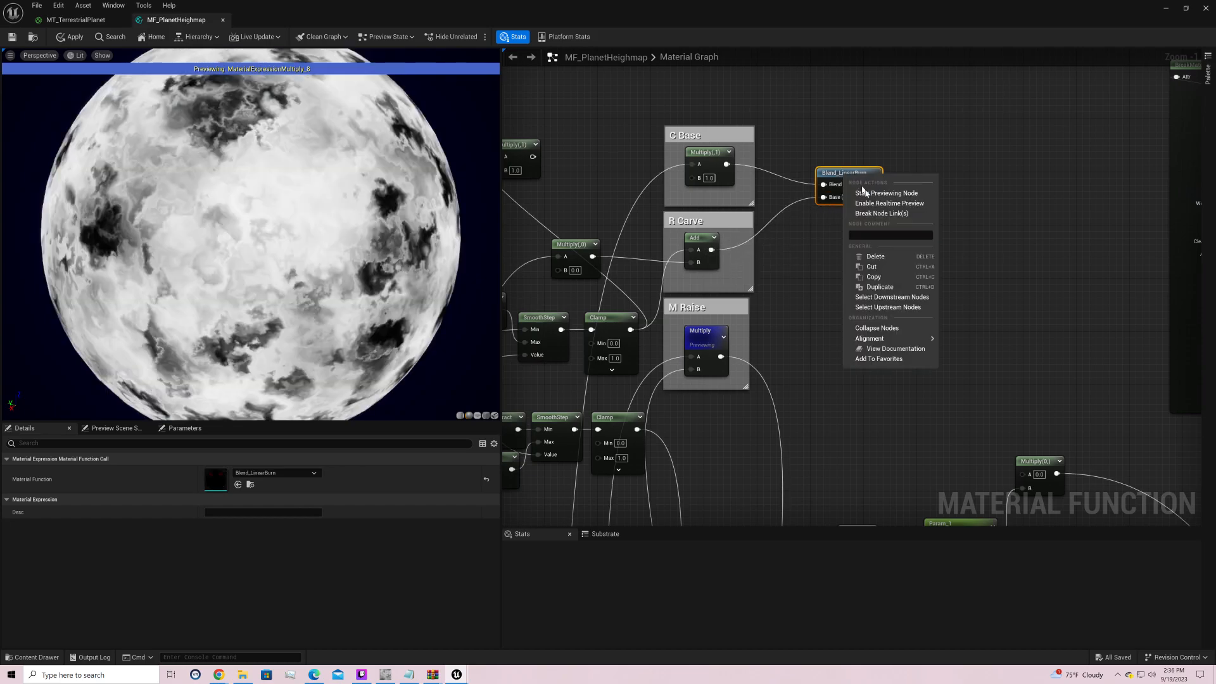
{"action": "left_click", "coordinate": [858, 190]}
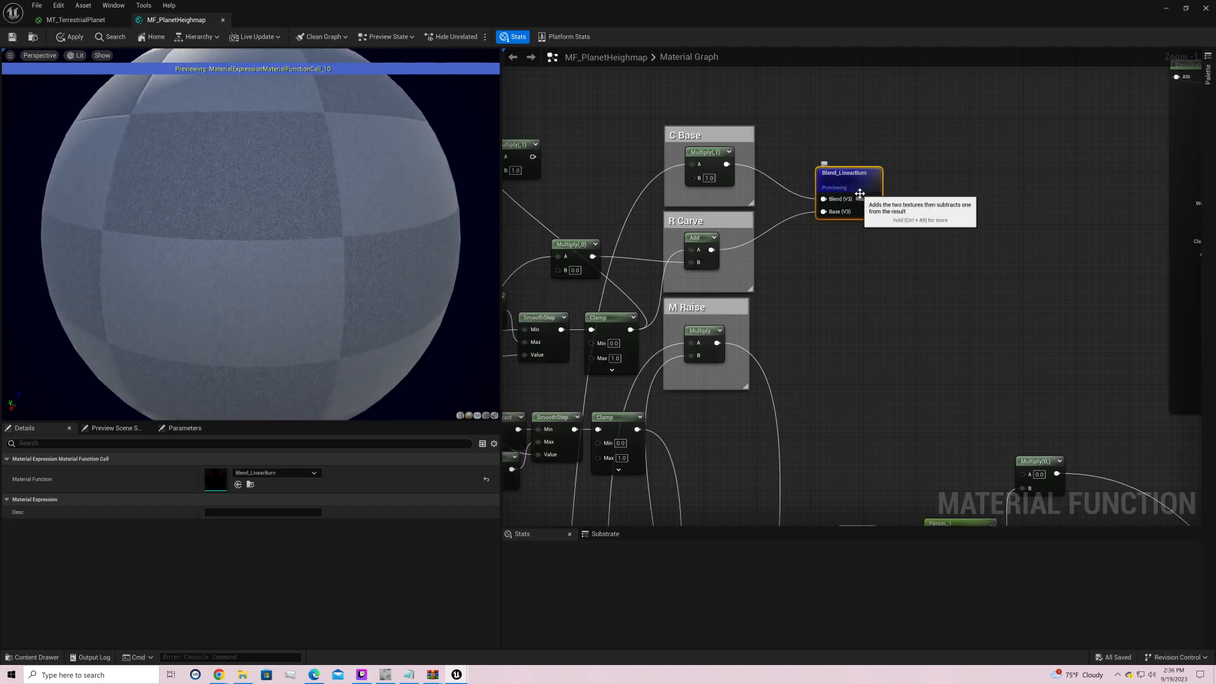
{"action": "left_click_drag", "start_coordinate": [727, 164], "coordinate": [824, 211]}
{"action": "left_click_drag", "start_coordinate": [823, 199], "coordinate": [712, 250]}
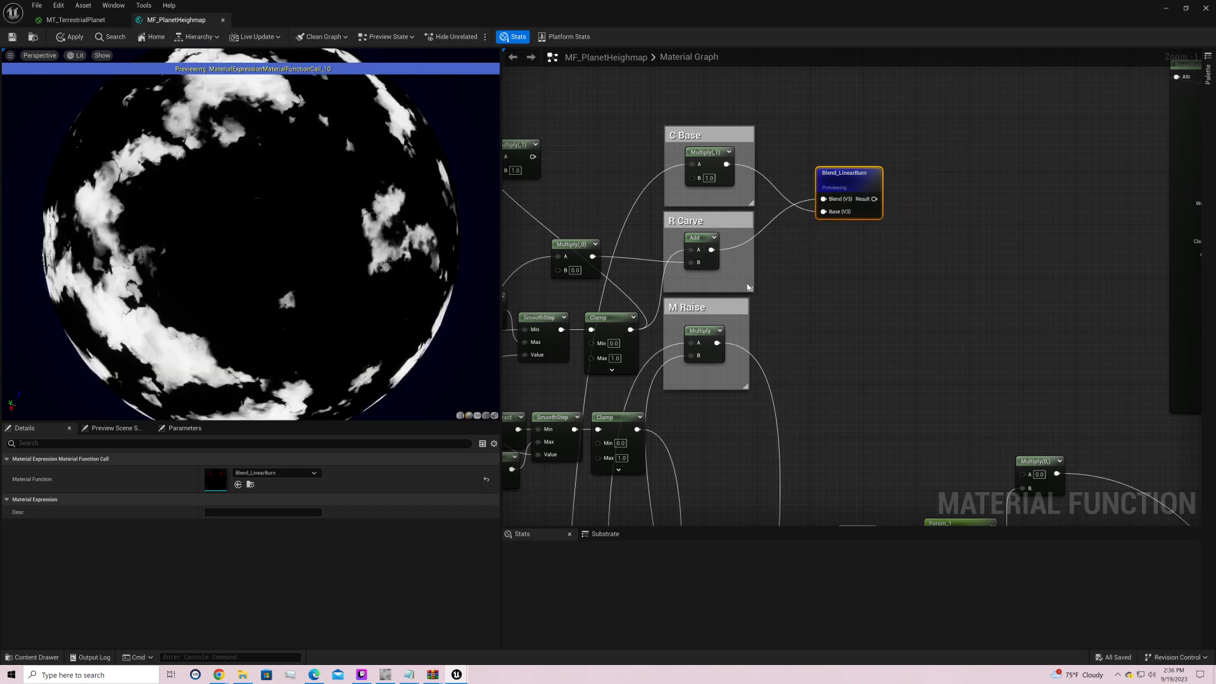
Step: Switch the blend node's material function to Blend_HardLight and inspect the result around the planet preview
{"action": "left_click", "coordinate": [279, 472]}
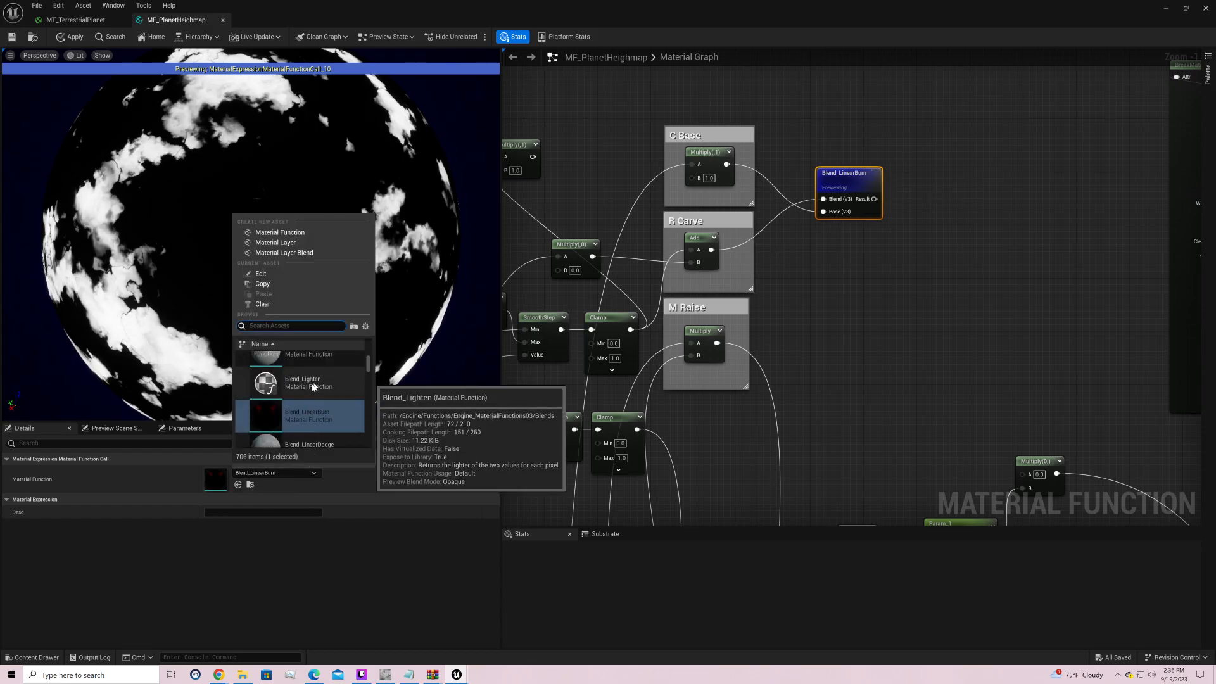
{"action": "scroll", "coordinate": [320, 388], "scroll_direction": "up", "scroll_amount": 1}
{"action": "left_click", "coordinate": [319, 388]}
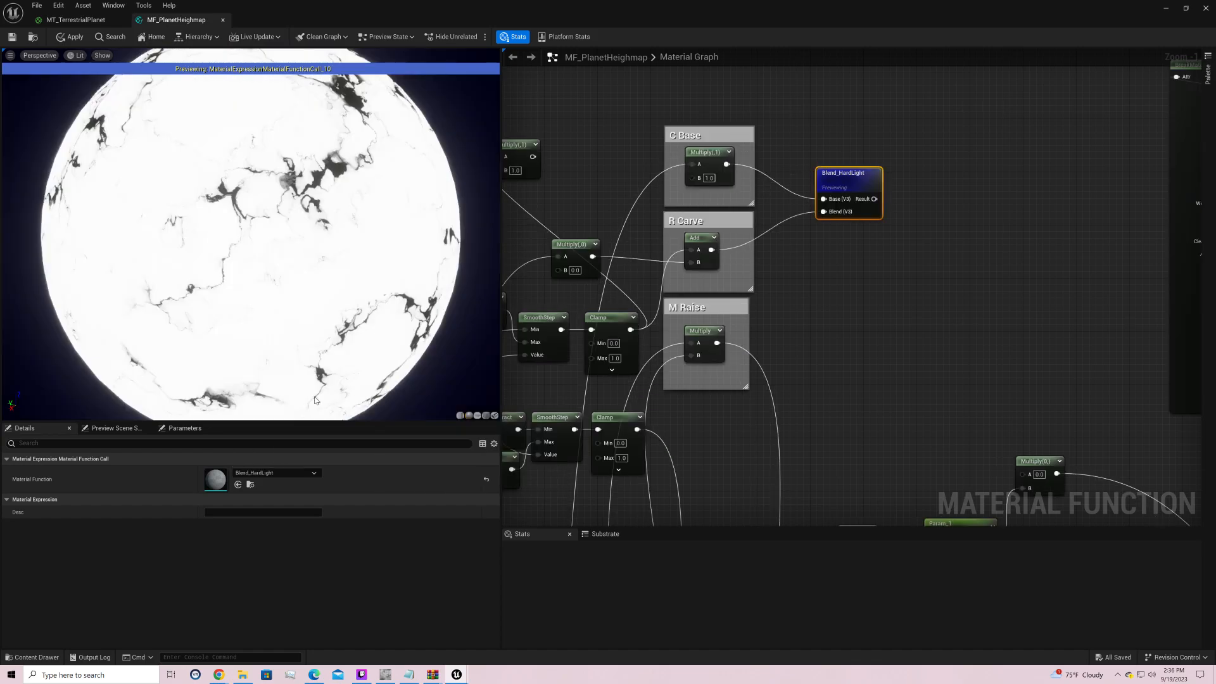
{"action": "left_click_drag", "start_coordinate": [344, 242], "coordinate": [272, 384]}
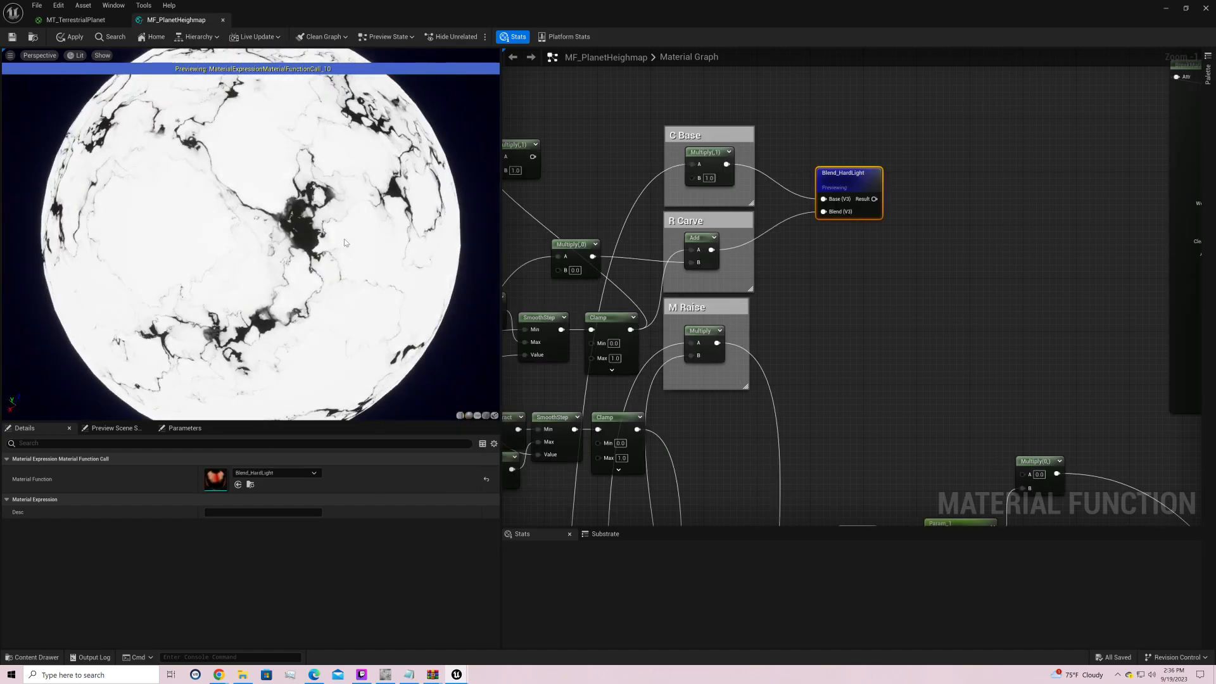
{"action": "mouse_move", "coordinate": [344, 243]}
{"action": "left_mouse_down"}
{"action": "mouse_move", "coordinate": [304, 272]}
{"action": "mouse_move", "coordinate": [345, 243]}
{"action": "left_mouse_up"}
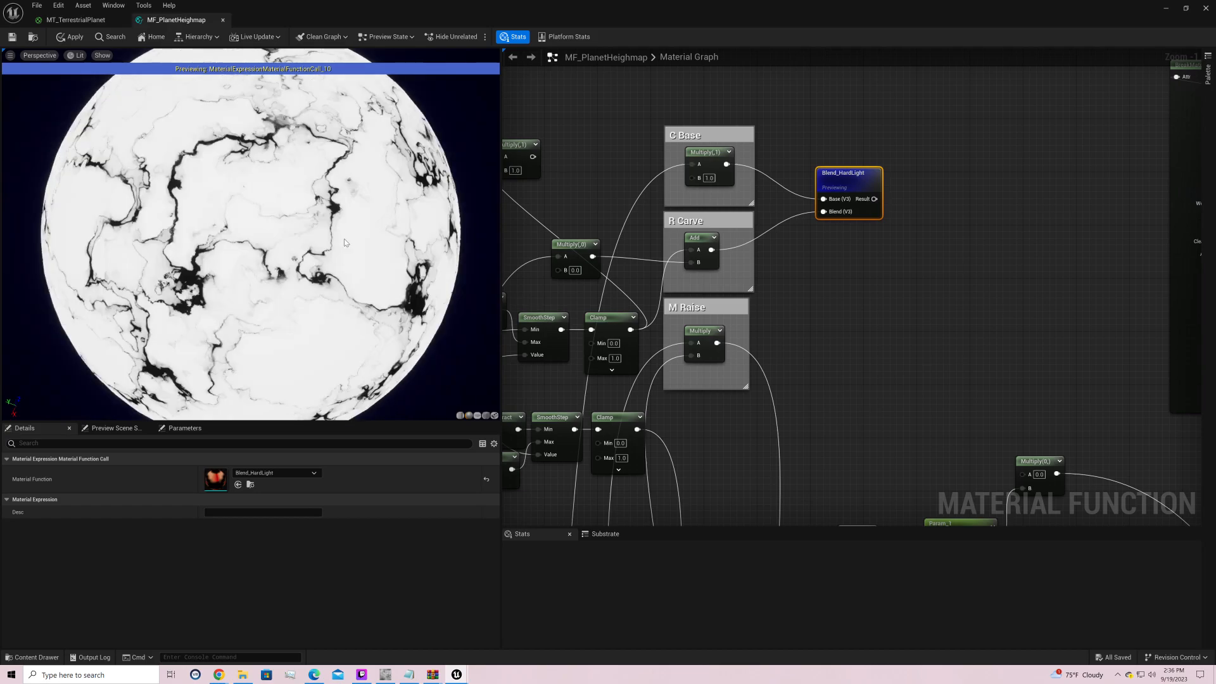
Step: Preview the C Base Multiply, the R Carve Add and the Blend_HardLight node in turn to compare their masks
{"action": "right_click", "coordinate": [707, 172]}
{"action": "left_click", "coordinate": [725, 183]}
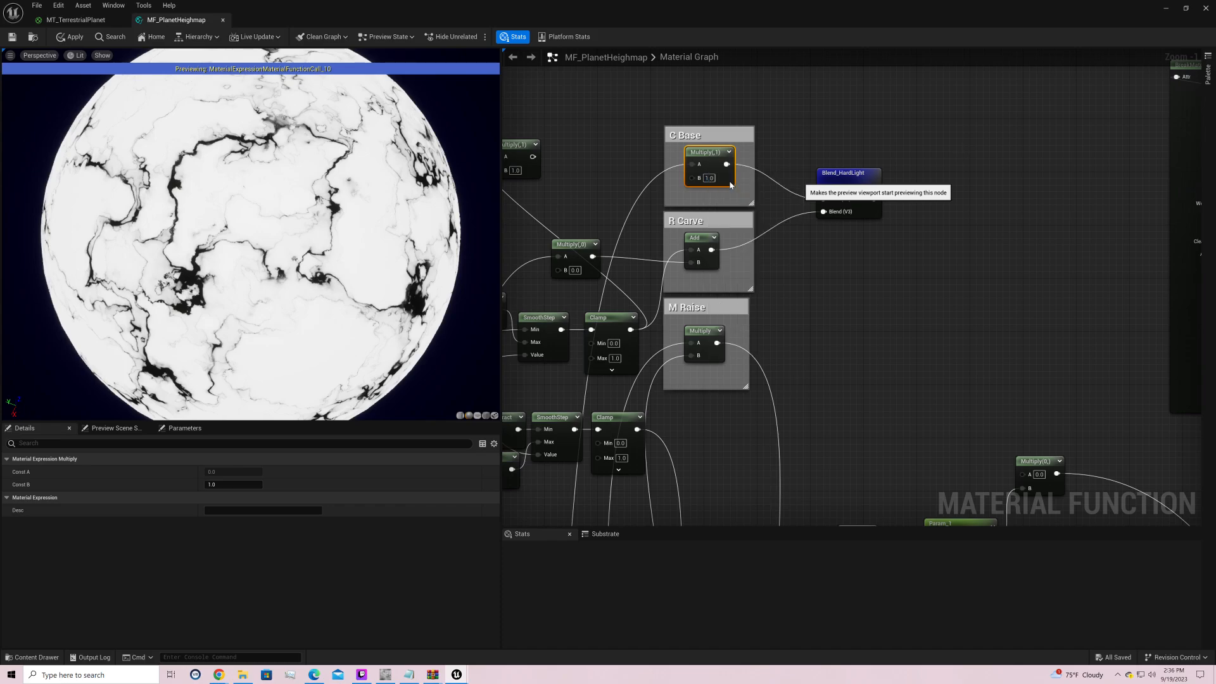
{"action": "right_click", "coordinate": [699, 244]}
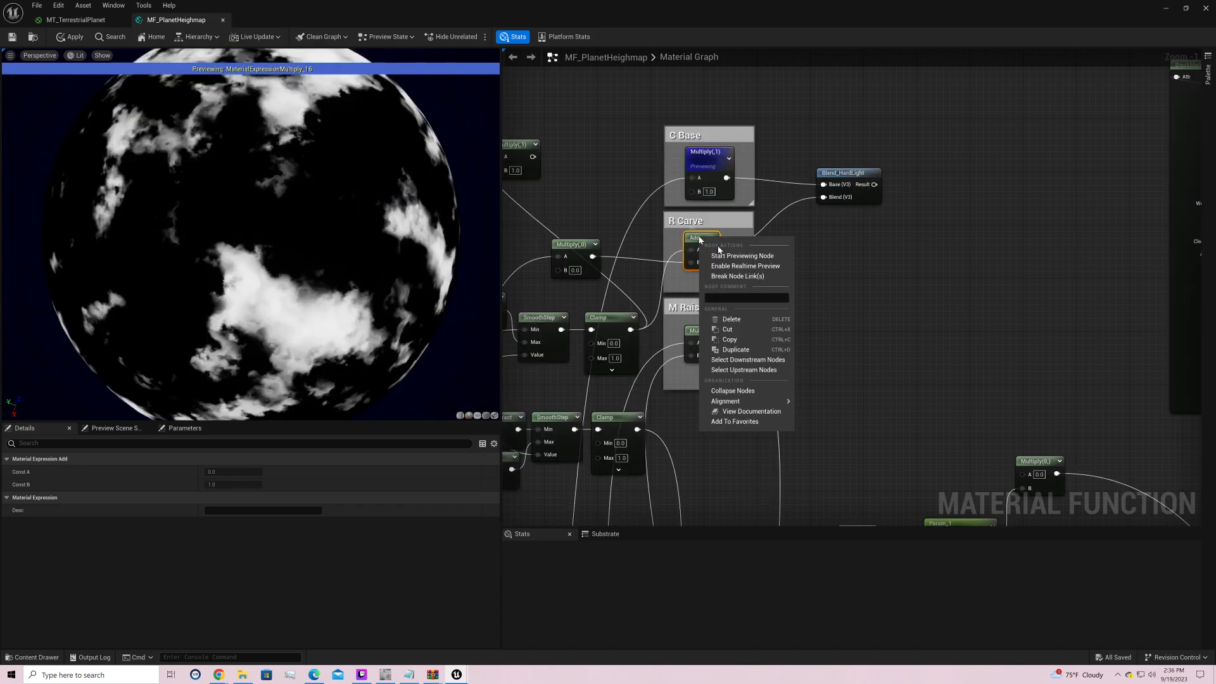
{"action": "left_click", "coordinate": [736, 256]}
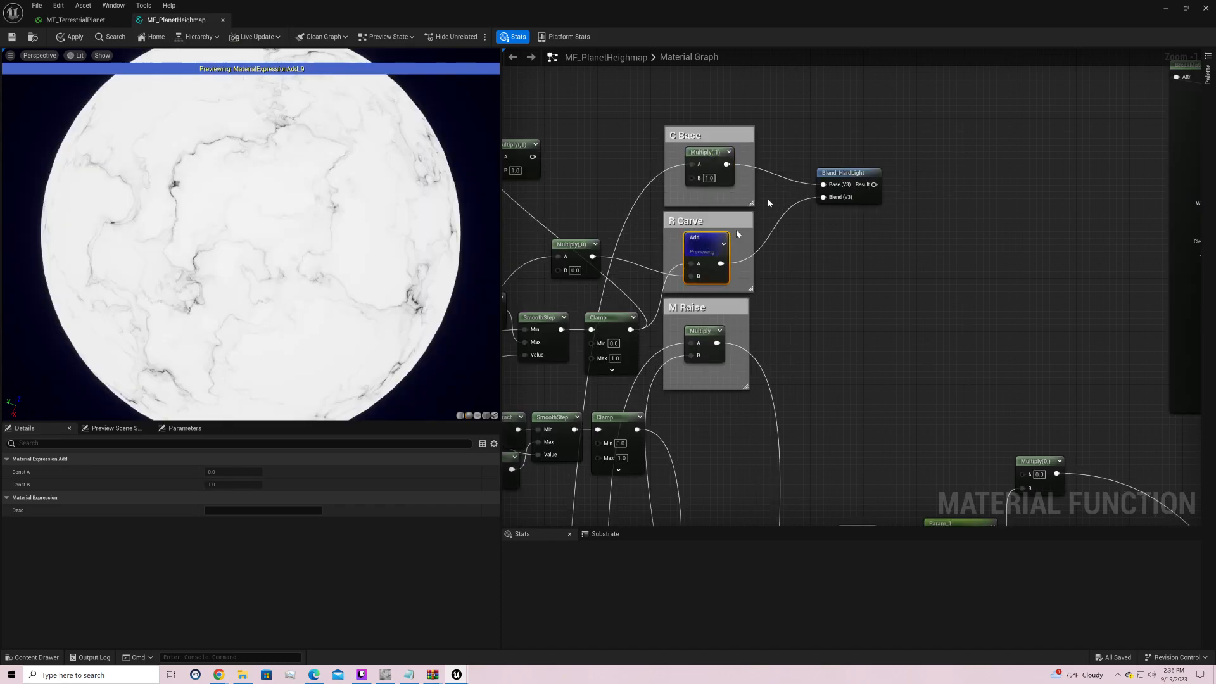
{"action": "left_click", "coordinate": [833, 178]}
{"action": "right_click", "coordinate": [835, 182]}
{"action": "left_click", "coordinate": [852, 198]}
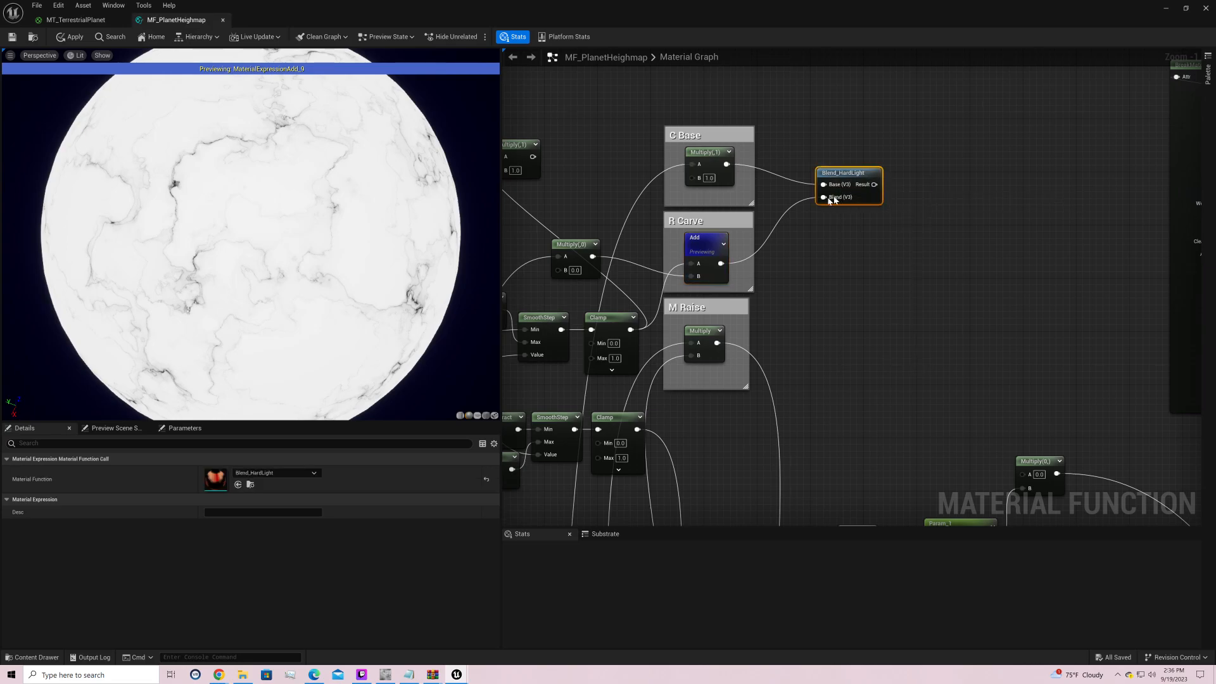
Step: Swap Blend_HardLight's inputs so R Carve feeds Base and C Base feeds Blend, and inspect the carved rivers up close
{"action": "left_click_drag", "start_coordinate": [824, 212], "coordinate": [727, 164]}
{"action": "left_click_drag", "start_coordinate": [711, 250], "coordinate": [823, 199]}
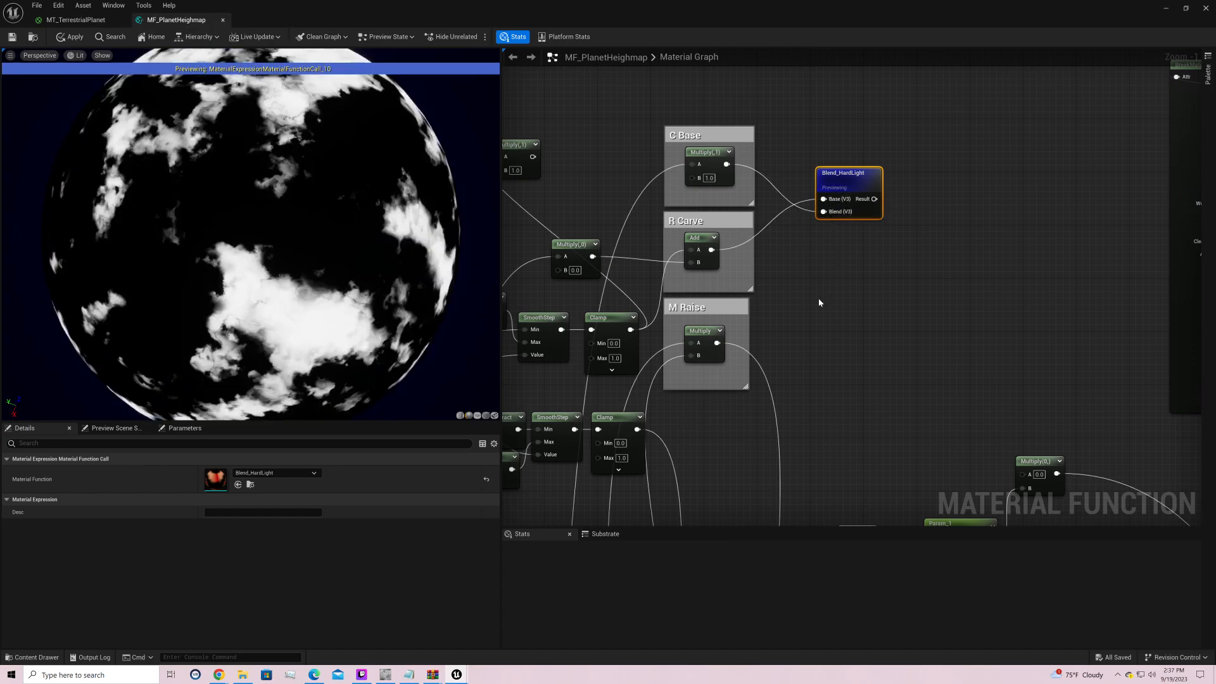
{"action": "scroll", "coordinate": [251, 247], "scroll_direction": "up", "scroll_amount": 4}
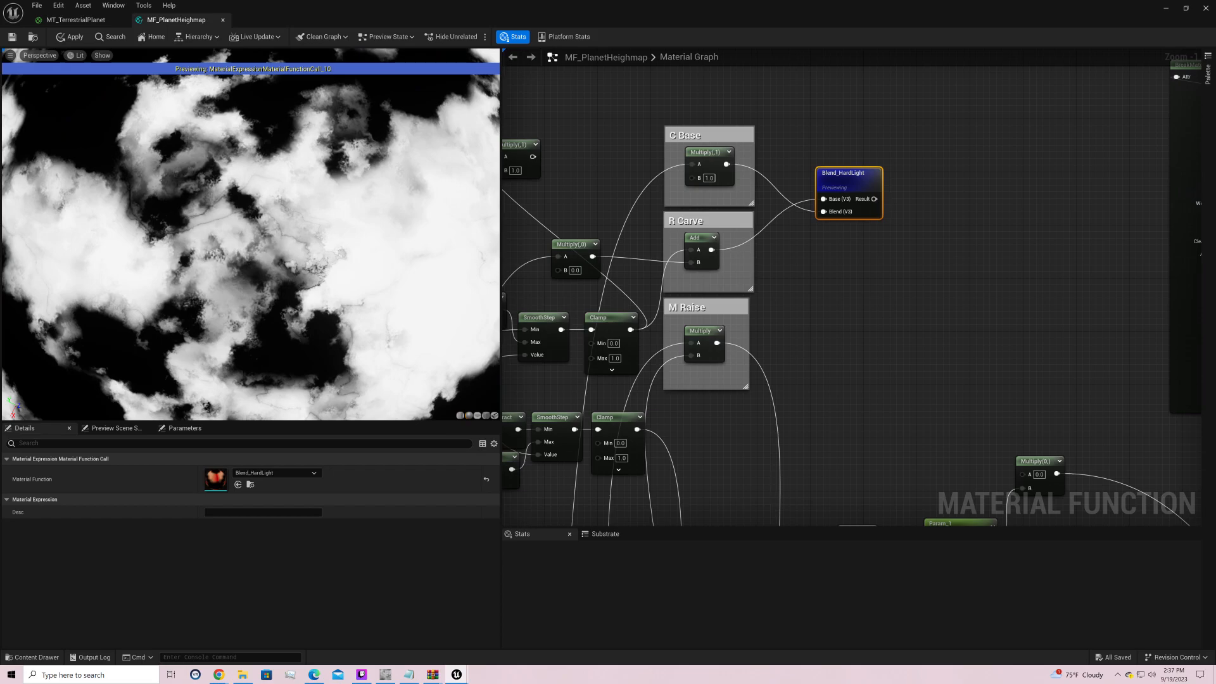
{"action": "scroll", "coordinate": [392, 209], "scroll_direction": "up", "scroll_amount": 2}
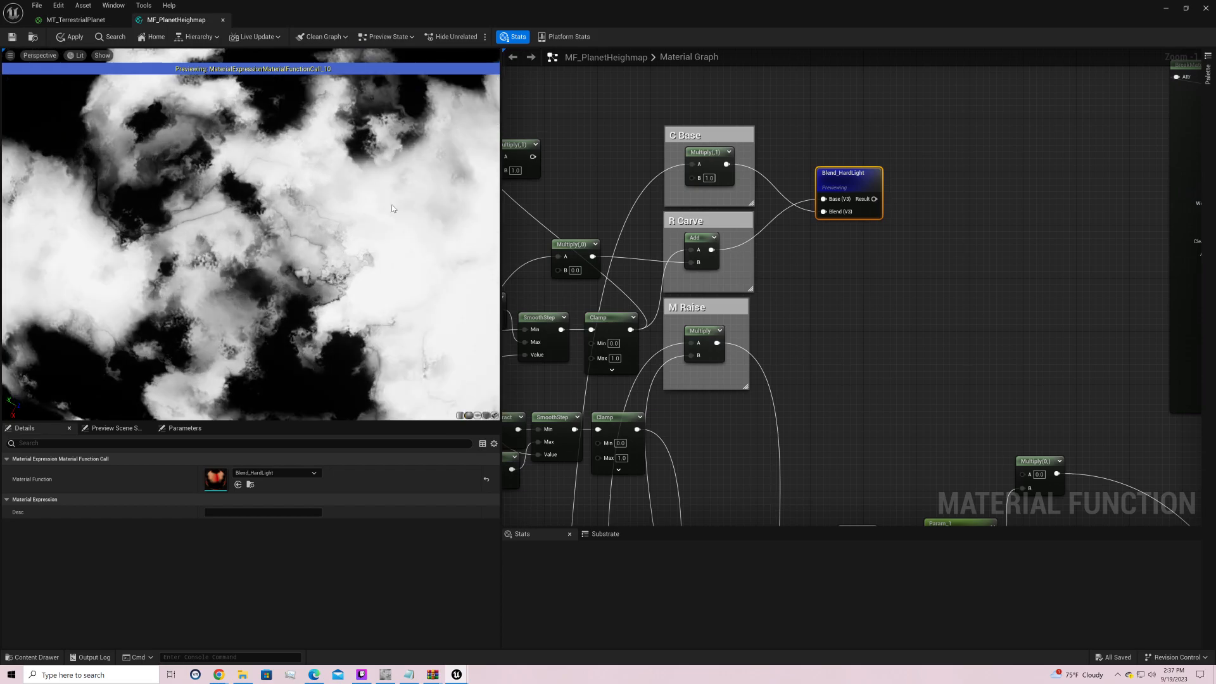
Step: Inspect the hard-light result around the planet, and preview the M Raise Multiply node
{"action": "mouse_move", "coordinate": [392, 208]}
{"action": "left_mouse_down"}
{"action": "mouse_move", "coordinate": [418, 215]}
{"action": "mouse_move", "coordinate": [393, 203]}
{"action": "left_mouse_up"}
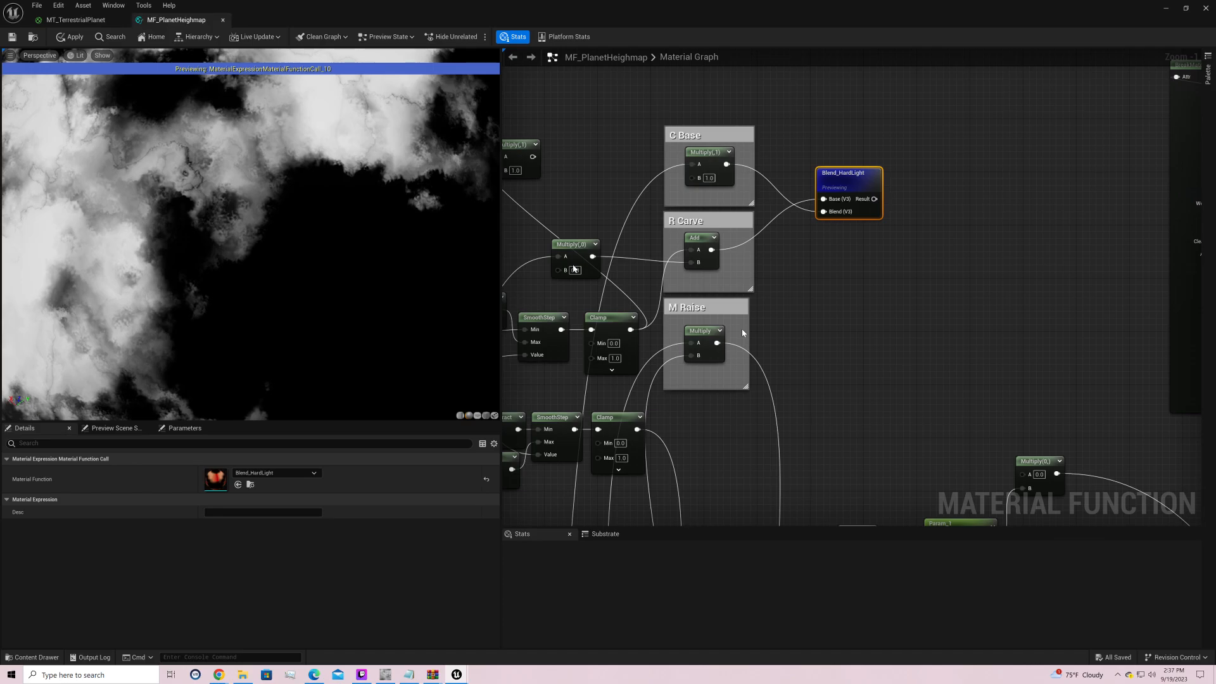
{"action": "right_click", "coordinate": [715, 337]}
{"action": "left_click", "coordinate": [729, 352]}
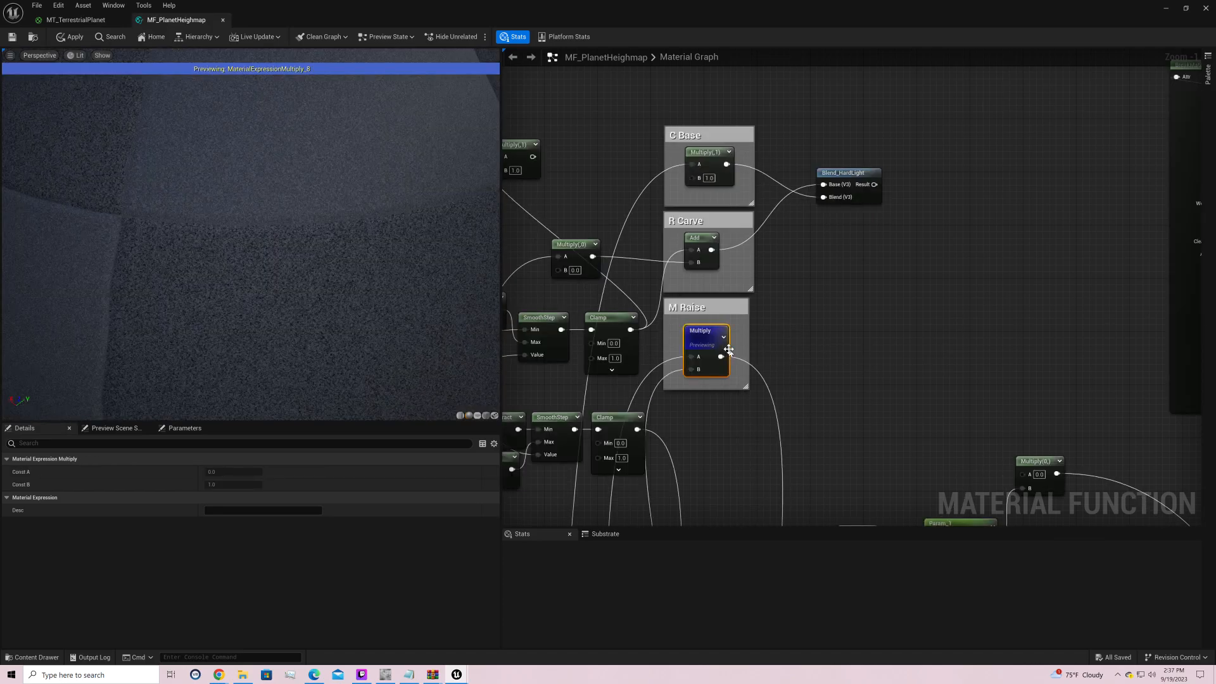
Step: Add a Blend_ColorDodge node with the M Raise Multiply as Blend and Blend_HardLight's result as Base
{"action": "left_click_drag", "start_coordinate": [721, 357], "coordinate": [887, 325]}
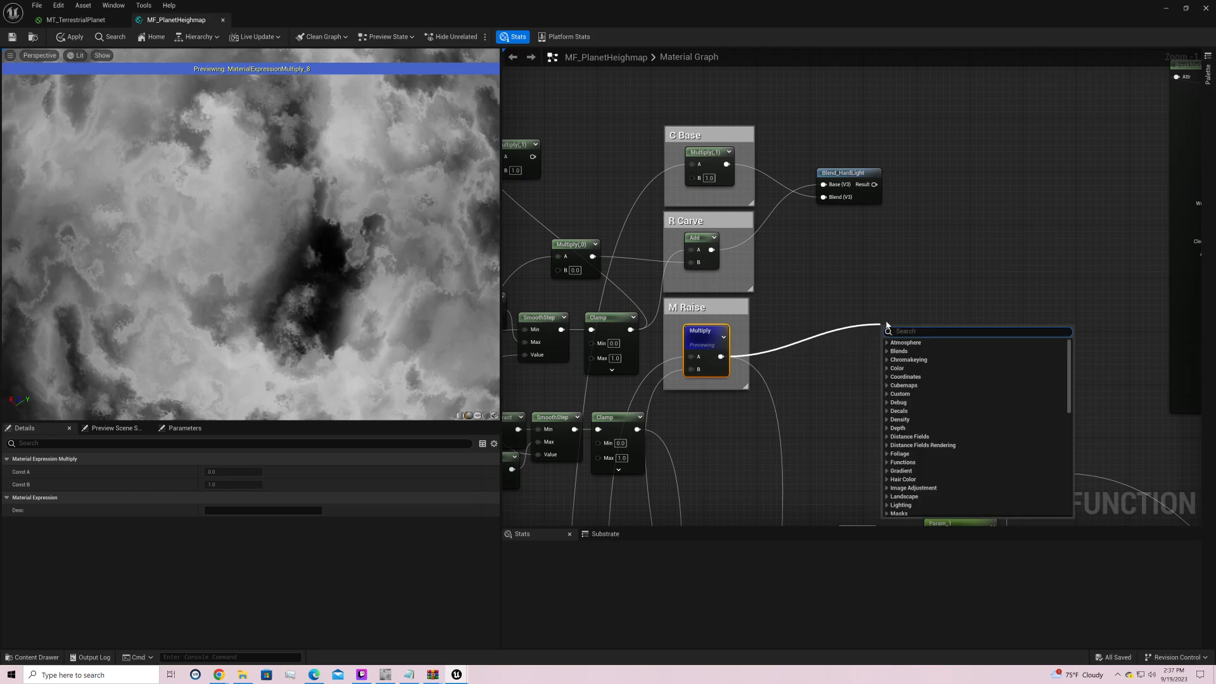
{"action": "type", "text": "bre"}
{"action": "key", "text": "BackSpace"}
{"action": "key", "text": "BackSpace"}
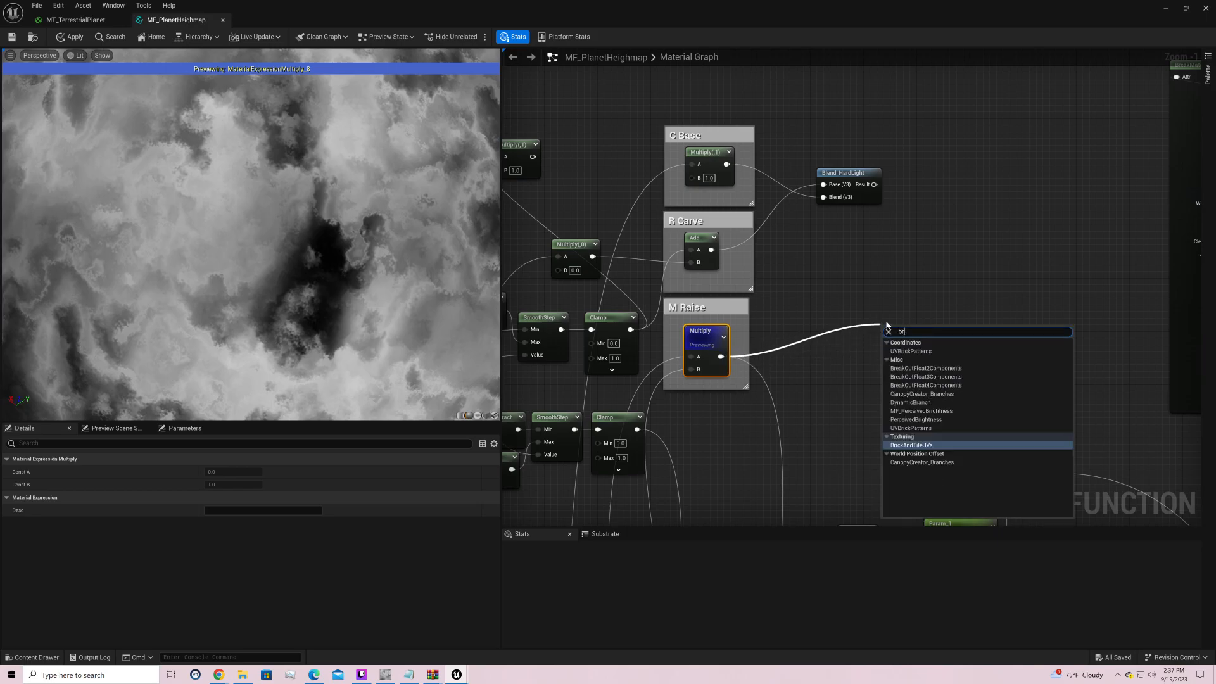
{"action": "type", "text": "lend"}
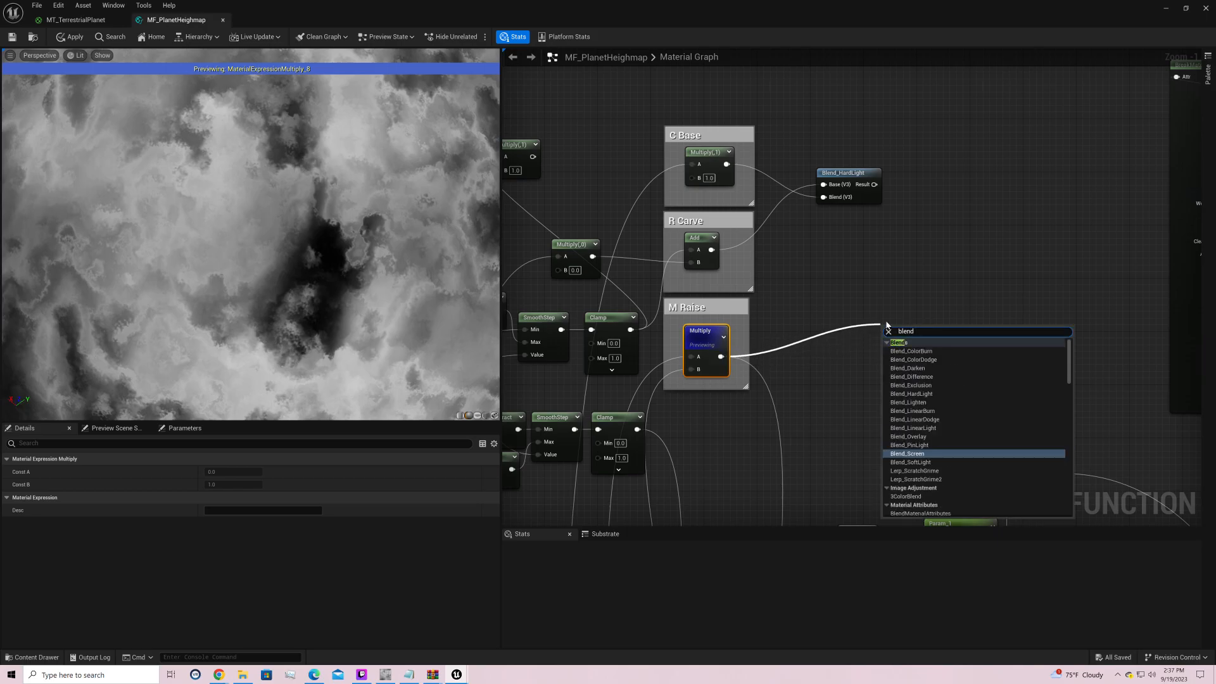
{"action": "key", "text": "Up"}
{"action": "key", "text": "Up"}
{"action": "key", "text": "Up"}
{"action": "key", "text": "Up"}
{"action": "key", "text": "Up"}
{"action": "key", "text": "Up"}
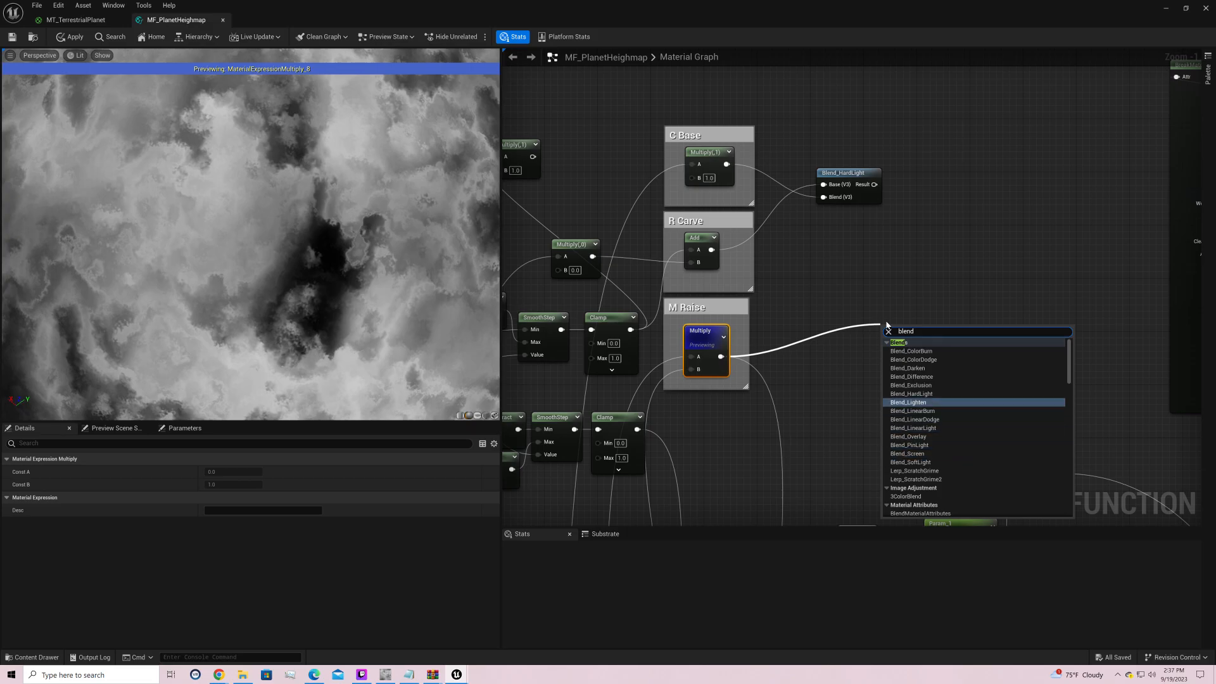
{"action": "key", "text": "Up"}
{"action": "key", "text": "Up"}
{"action": "key", "text": "Up"}
{"action": "key", "text": "Up"}
{"action": "key", "text": "Up"}
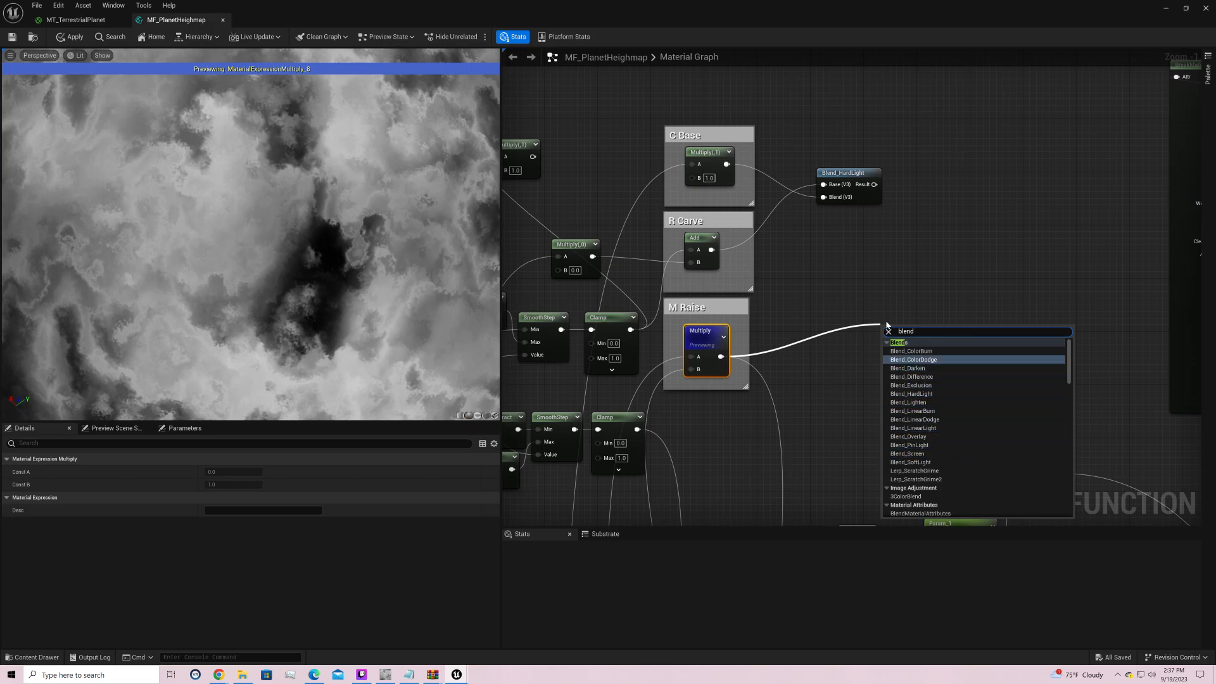
{"action": "key", "text": "Return"}
{"action": "left_click_drag", "start_coordinate": [875, 185], "coordinate": [893, 356]}
{"action": "left_click_drag", "start_coordinate": [894, 360], "coordinate": [894, 360]}
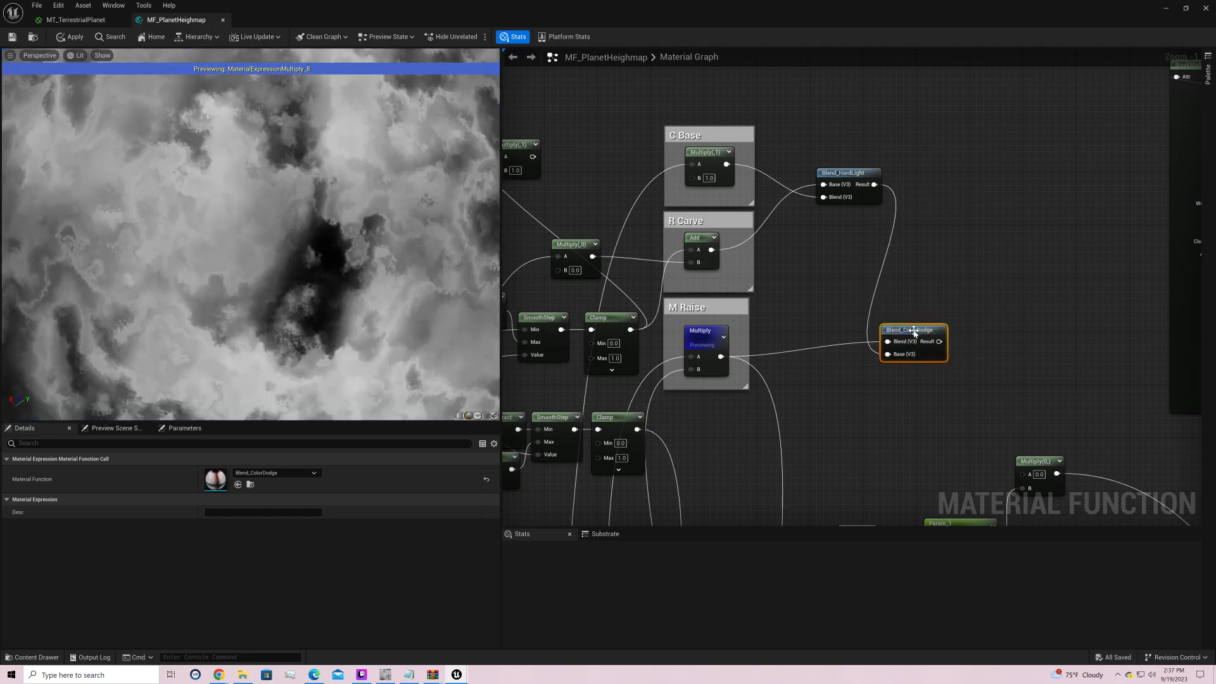
Step: Preview the Blend_ColorDodge node and inspect the mask across the whole planet
{"action": "right_click", "coordinate": [915, 332]}
{"action": "left_click", "coordinate": [940, 350]}
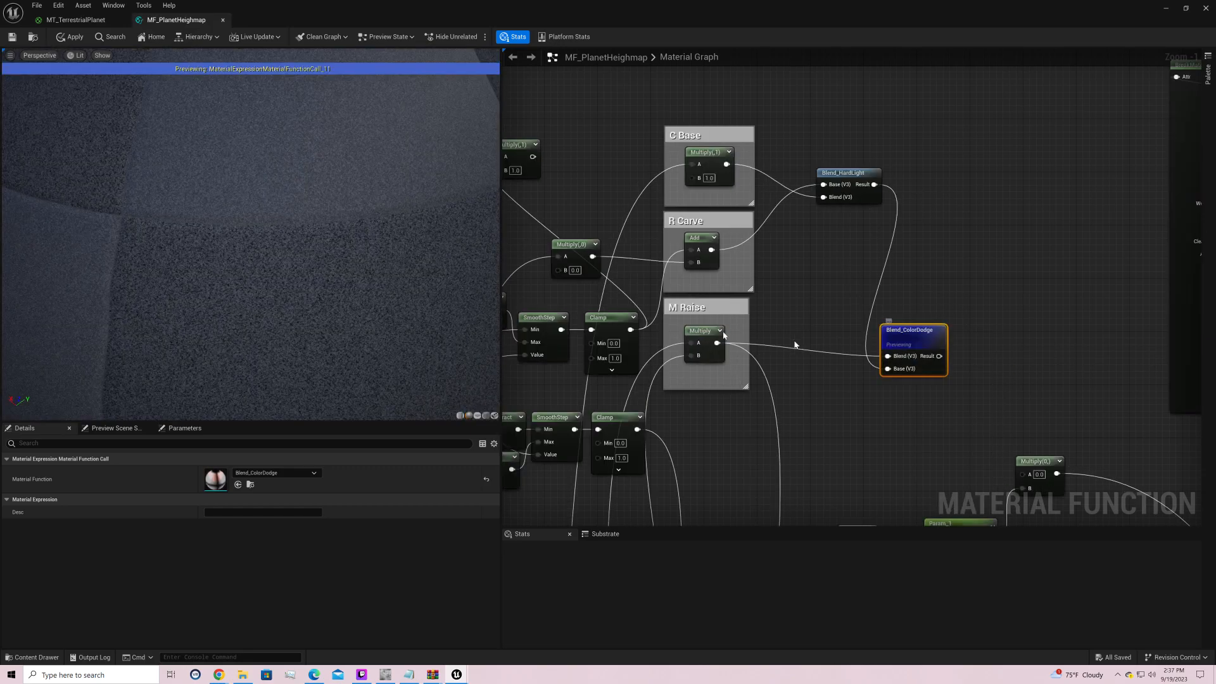
{"action": "left_click_drag", "start_coordinate": [396, 218], "coordinate": [409, 210]}
{"action": "scroll", "coordinate": [410, 210], "scroll_direction": "down", "scroll_amount": 5}
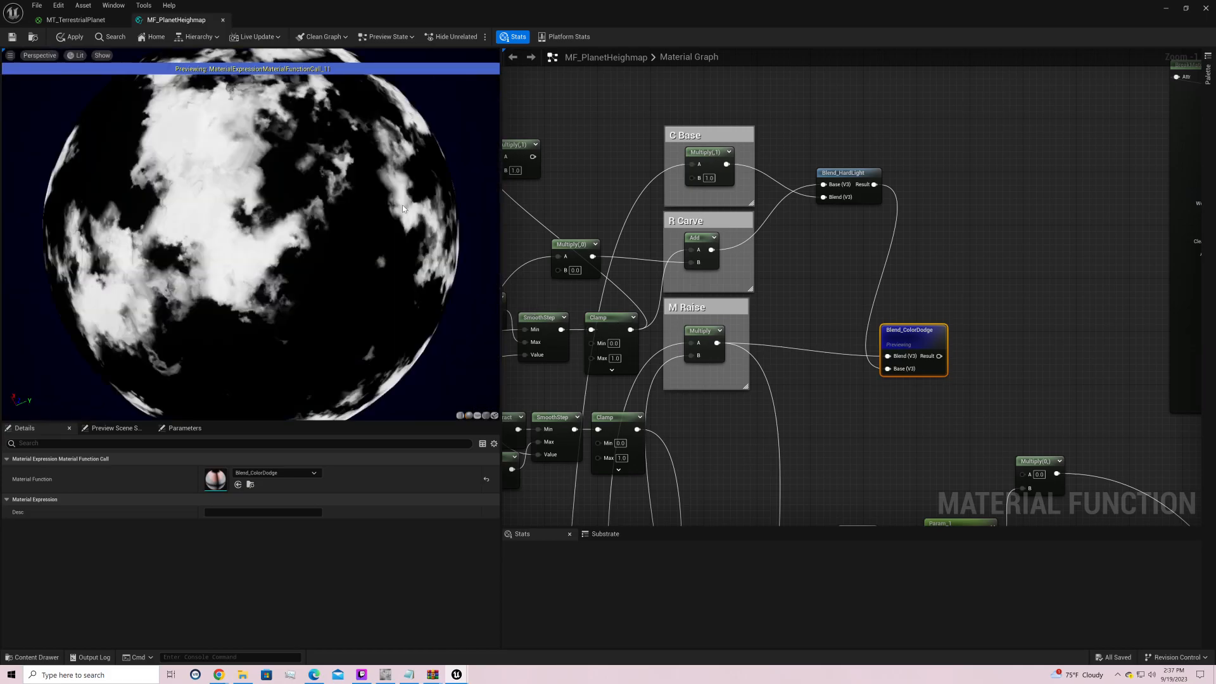
Step: Feed Blend_ColorDodge's result into the Multiply scaled by Param_1 and preview BreakMaterialAttributes to inspect the coloured planet up close
{"action": "left_click_drag", "start_coordinate": [939, 356], "coordinate": [1020, 305]}
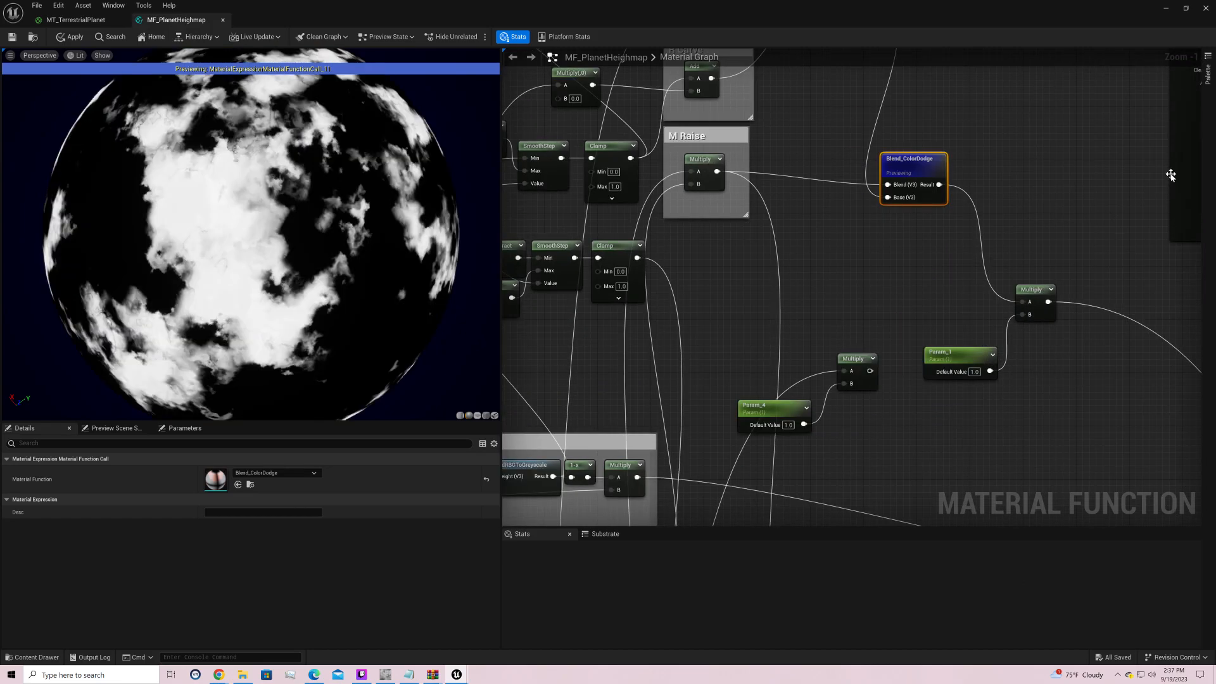
{"action": "left_click", "coordinate": [1178, 189]}
{"action": "key", "text": "space"}
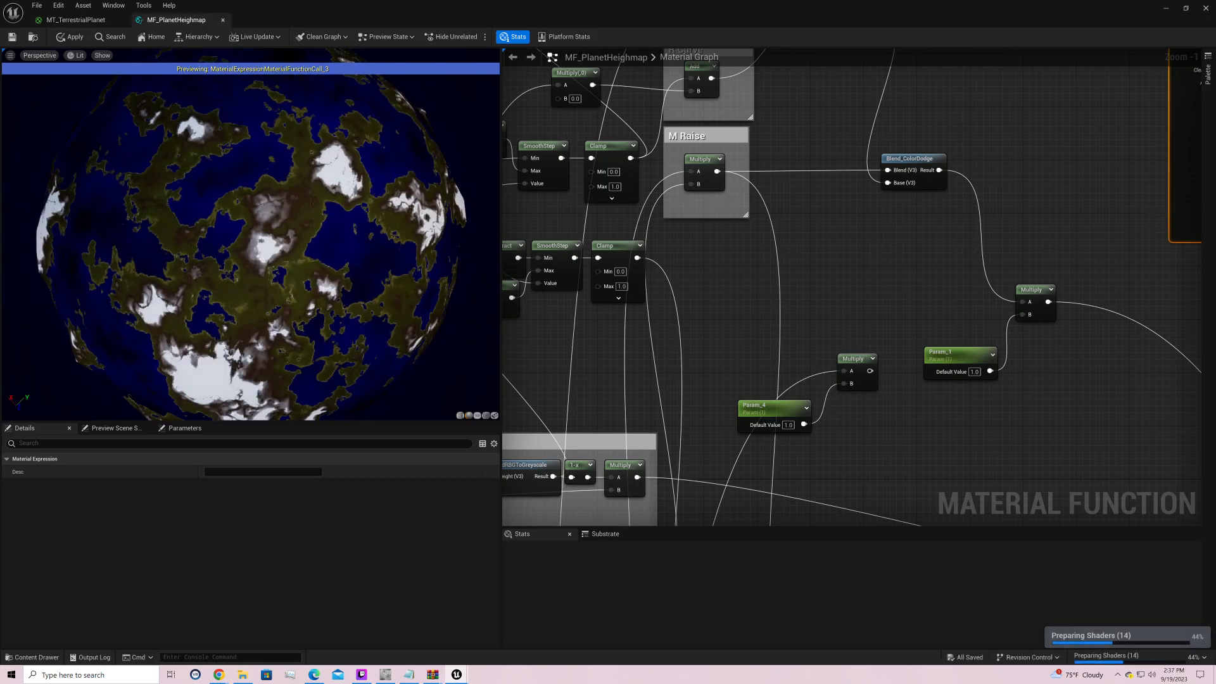
{"action": "left_click_drag", "start_coordinate": [400, 226], "coordinate": [406, 266]}
Step: Try default values of 0.2 and 0.3 on the parameter directly below RLT, and settle on 0.25
{"action": "right_click_drag", "start_coordinate": [789, 268], "coordinate": [1106, 326]}
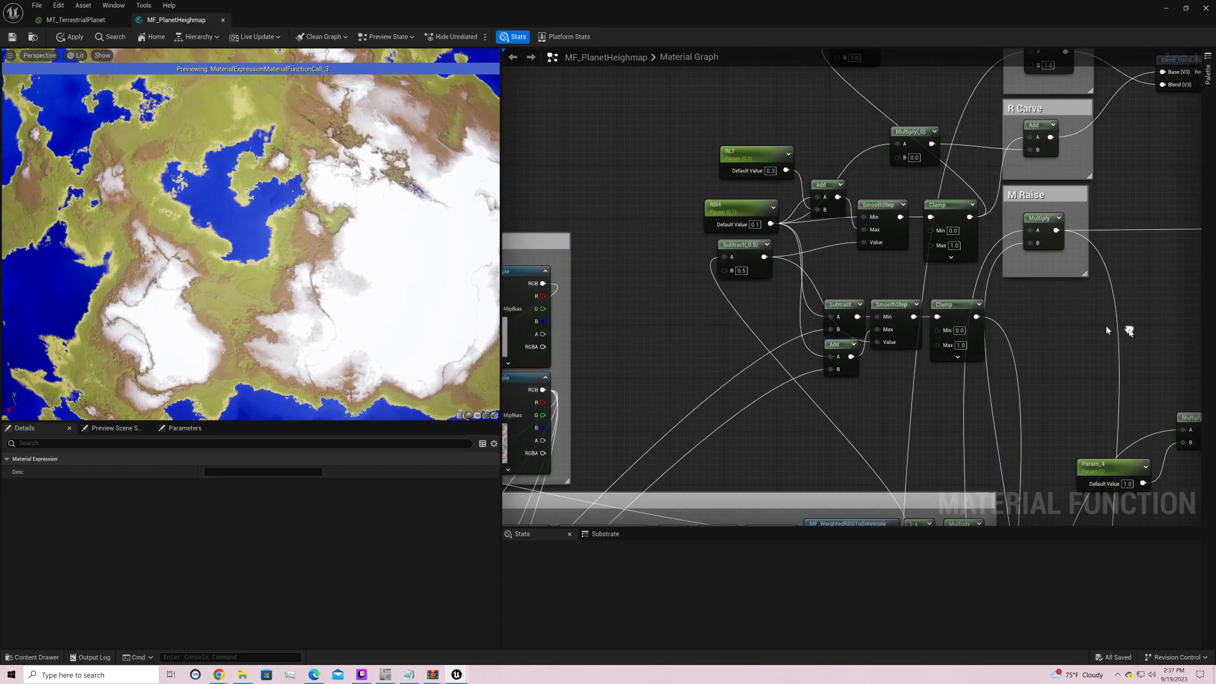
{"action": "left_click", "coordinate": [756, 224]}
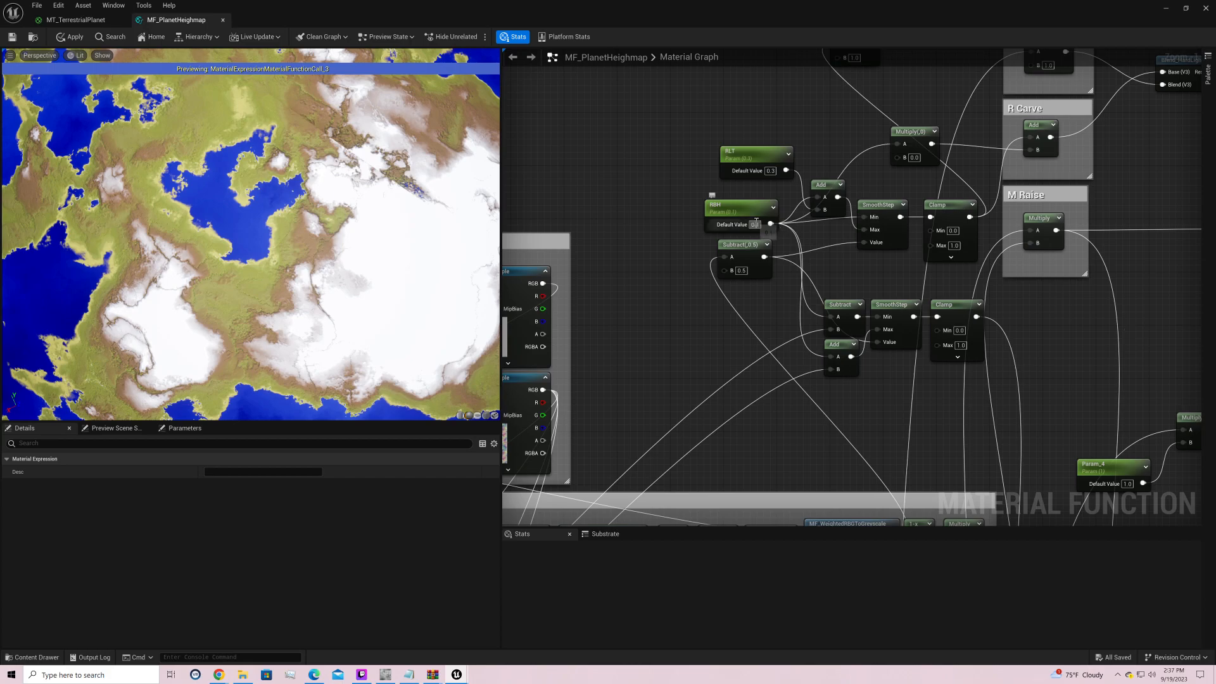
{"action": "type", "text": "0.2"}
{"action": "key", "text": "Return"}
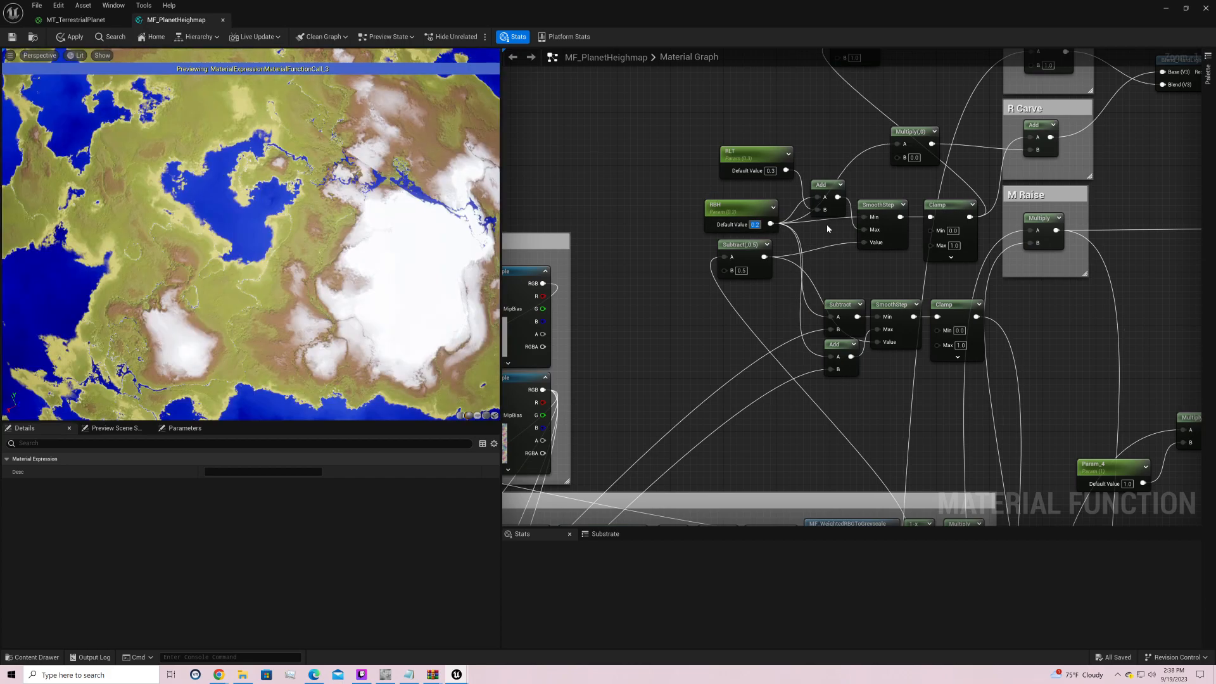
{"action": "type", "text": "0.3"}
{"action": "key", "text": "Return"}
{"action": "type", "text": "0.25"}
{"action": "key", "text": "Return"}
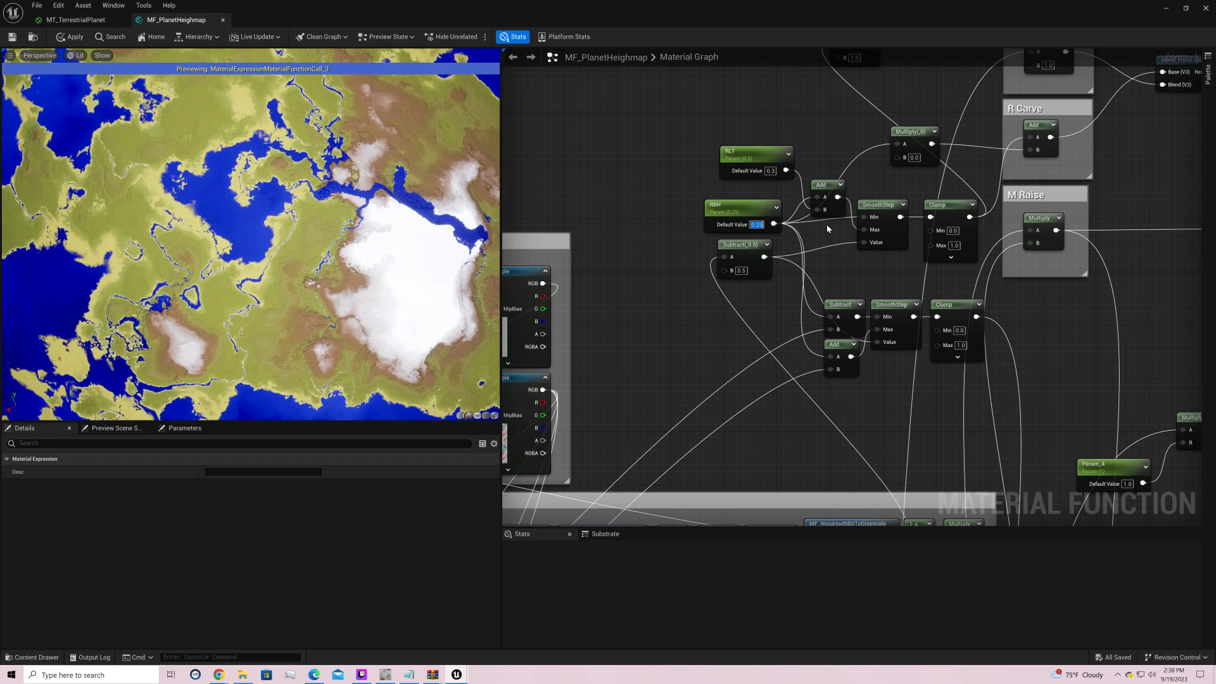
Step: Move the Blend_HardLight node farther from the three mask groups to free up space
{"action": "right_click_drag", "start_coordinate": [1125, 183], "coordinate": [874, 334]}
{"action": "left_click_drag", "start_coordinate": [931, 213], "coordinate": [1026, 178]}
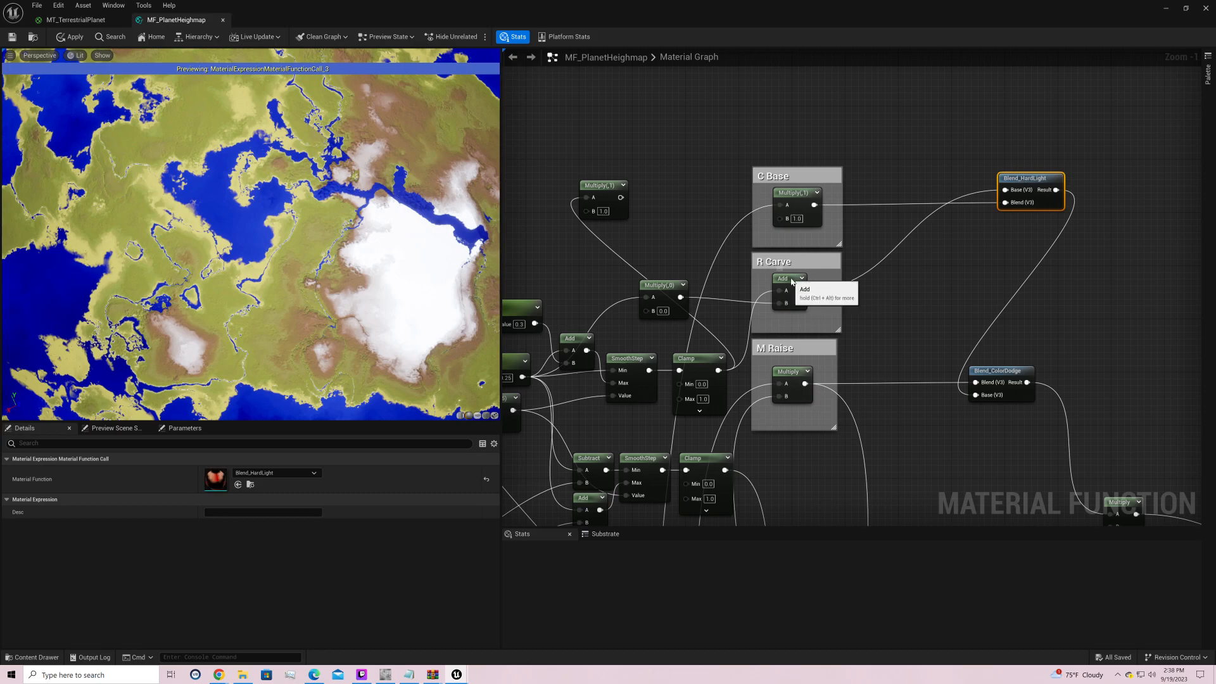
{"action": "left_click_drag", "start_coordinate": [786, 278], "coordinate": [889, 313]}
{"action": "key", "text": "Escape"}
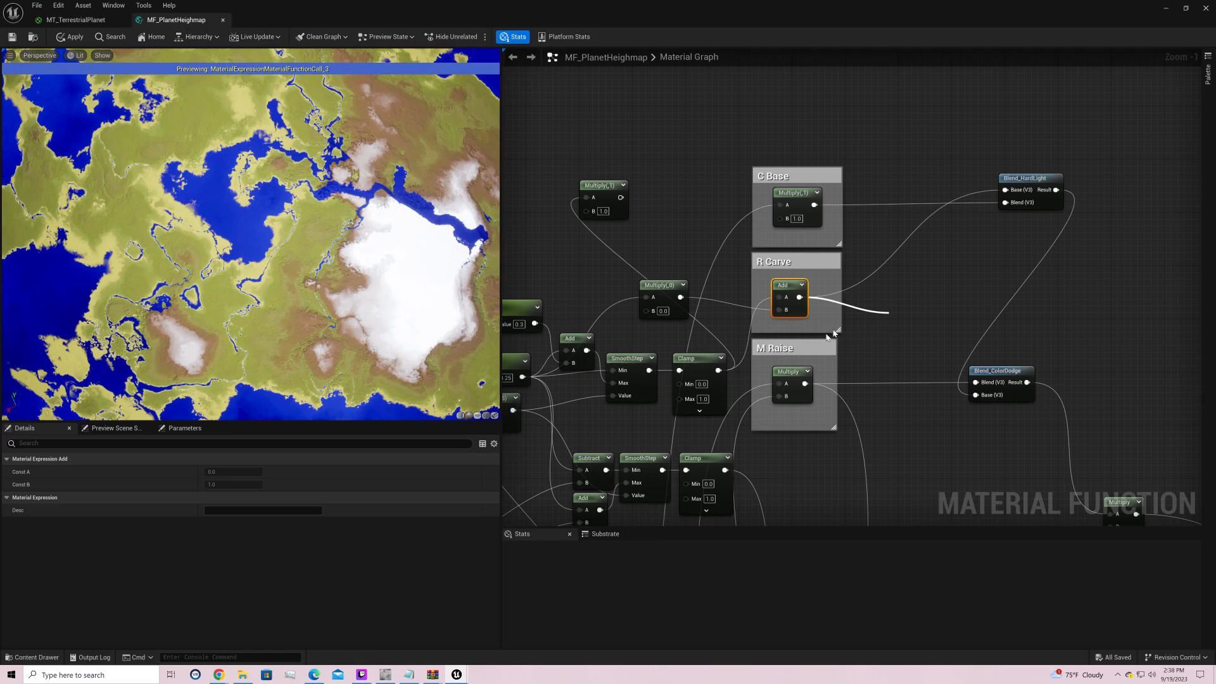
{"action": "left_click_drag", "start_coordinate": [805, 384], "coordinate": [897, 343]}
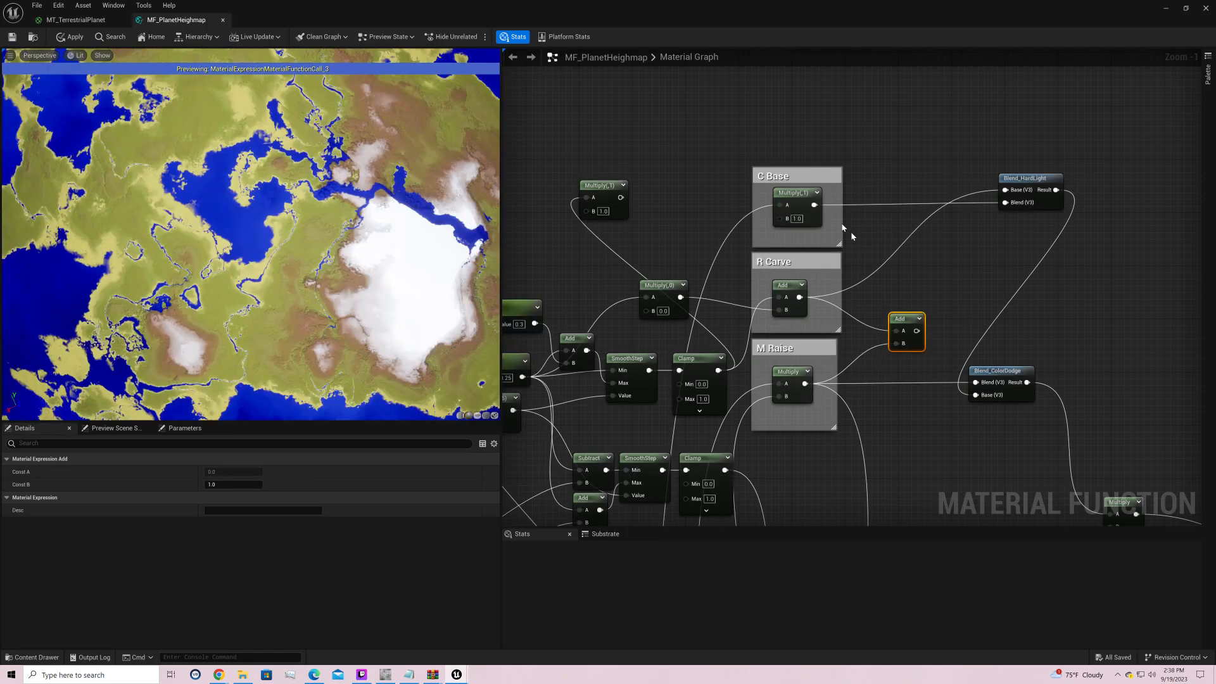
{"action": "left_click_drag", "start_coordinate": [800, 297], "coordinate": [866, 362]}
{"action": "type", "text": "*"}
{"action": "key", "text": "Return"}
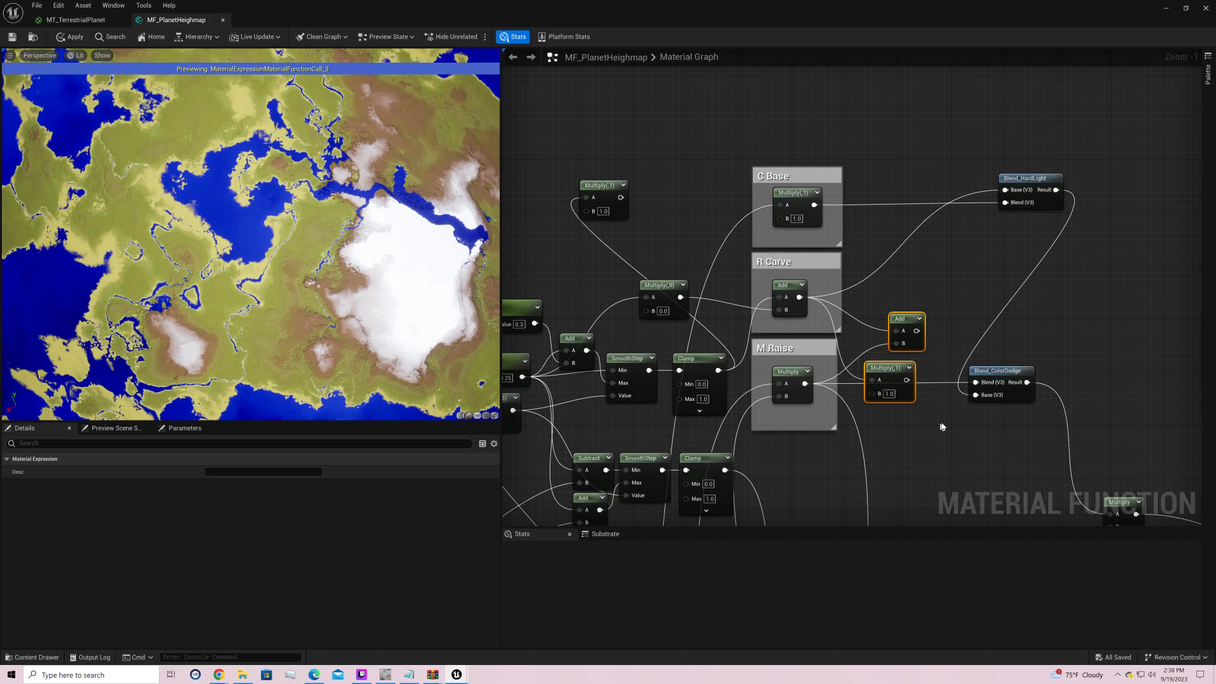
{"action": "key", "text": "Delete"}
Step: Multiply the C Base and M Raise masks in a new Multiply node, and create an Add node fed by C Base
{"action": "left_click_drag", "start_coordinate": [814, 204], "coordinate": [899, 308]}
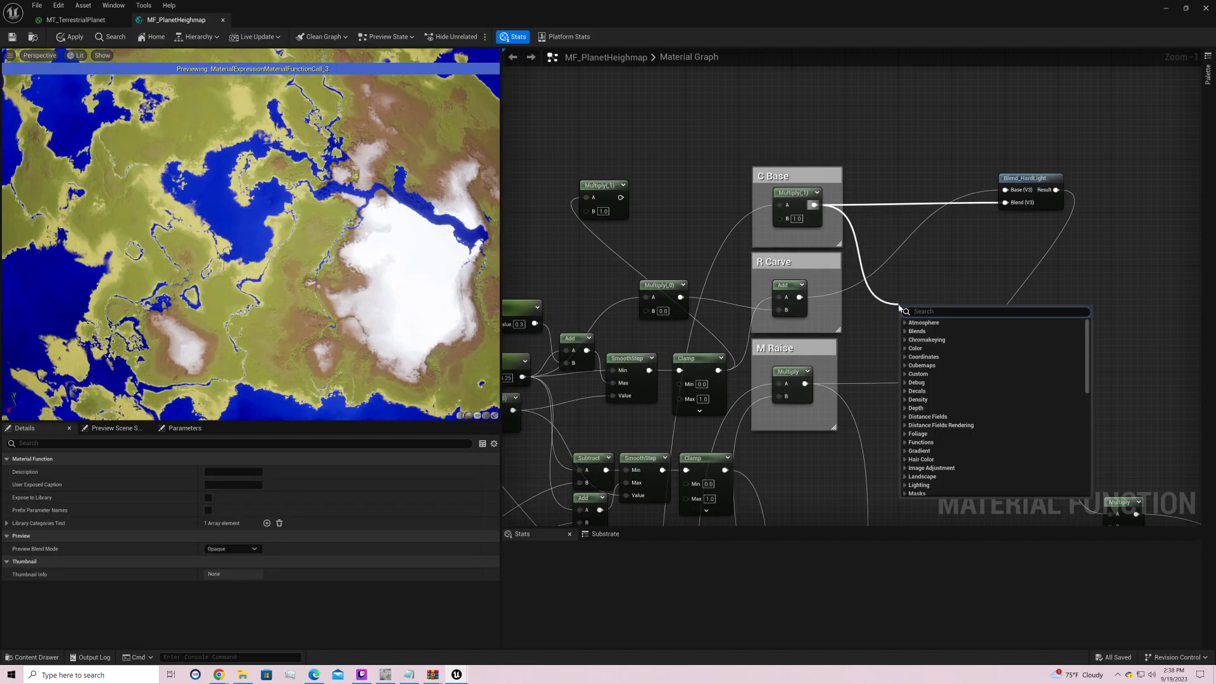
{"action": "type", "text": "*"}
{"action": "key", "text": "Return"}
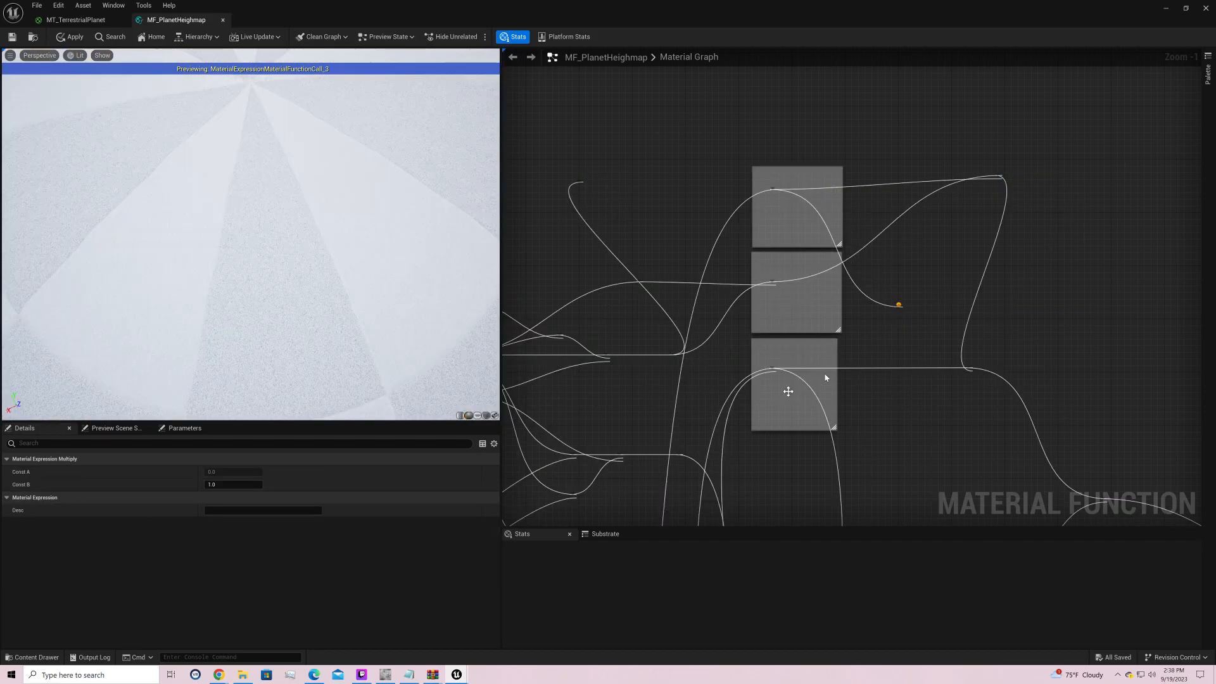
{"action": "left_click_drag", "start_coordinate": [814, 205], "coordinate": [907, 214]}
{"action": "type", "text": "+"}
{"action": "key", "text": "Return"}
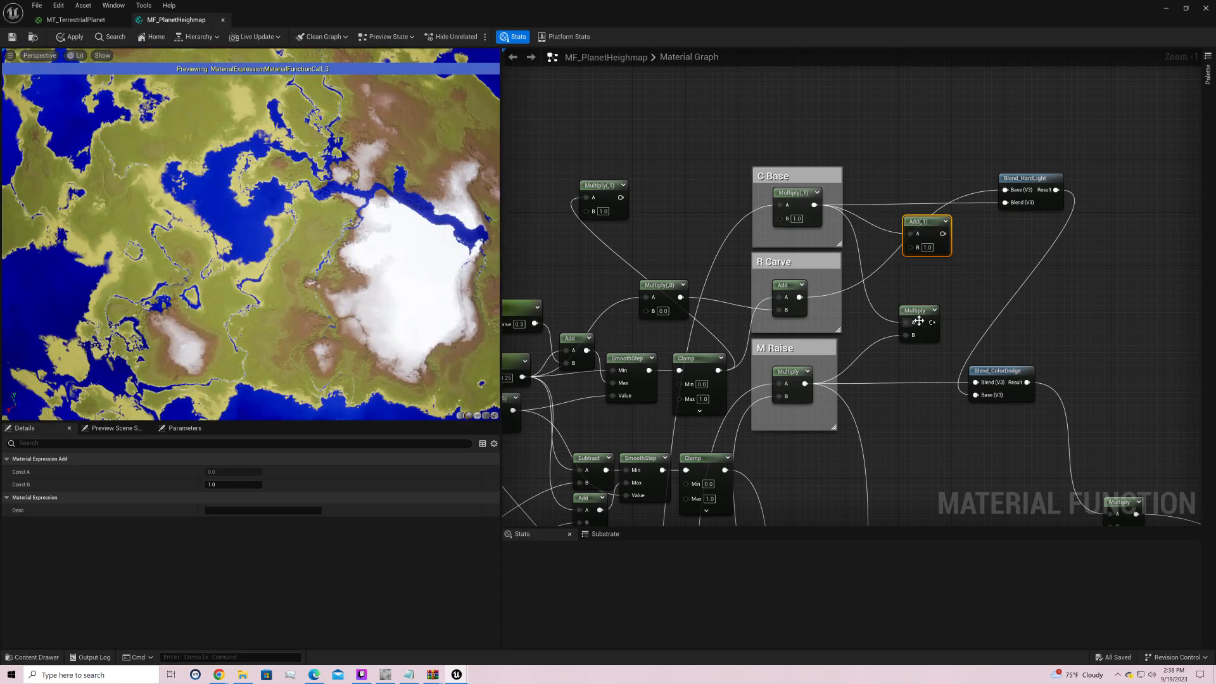
Step: Add the C Base and M Raise product to C Base, multiply the sum by R Carve, and preview that Multiply
{"action": "left_click_drag", "start_coordinate": [931, 323], "coordinate": [800, 297]}
{"action": "left_click", "coordinate": [971, 256]}
{"action": "right_click", "coordinate": [1010, 254]}
{"action": "left_click", "coordinate": [1031, 271]}
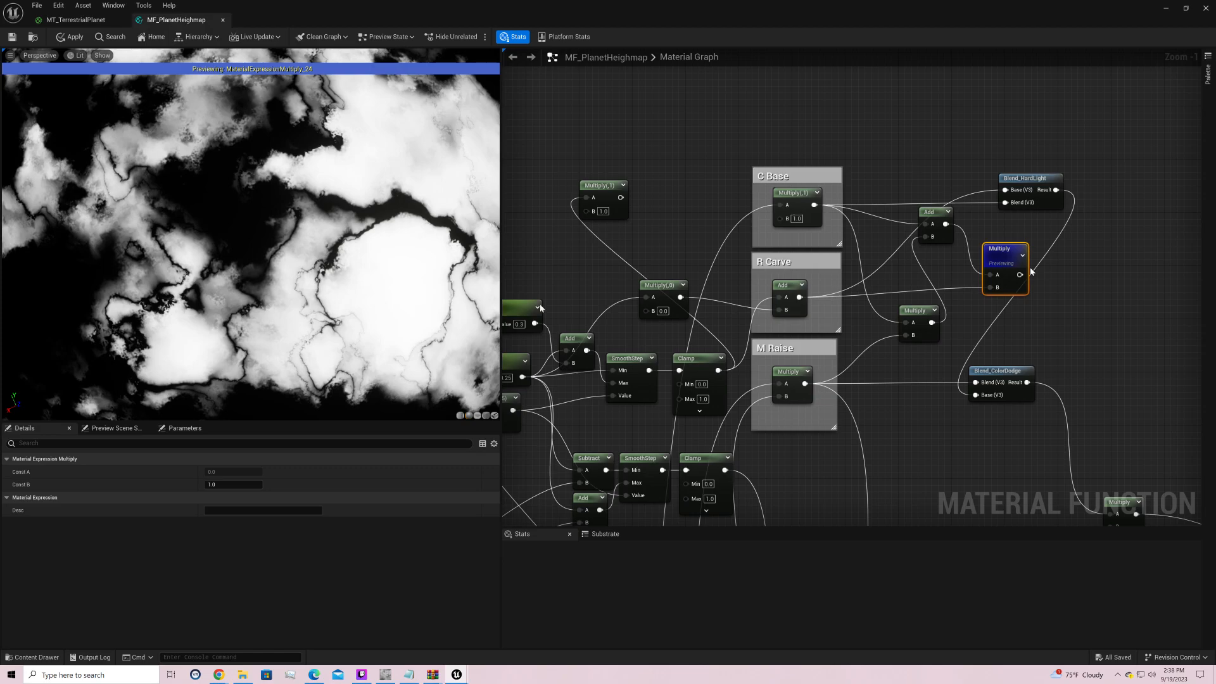
{"action": "mouse_move", "coordinate": [474, 291]}
{"action": "left_mouse_down"}
{"action": "mouse_move", "coordinate": [447, 336]}
{"action": "mouse_move", "coordinate": [474, 291]}
{"action": "left_mouse_up"}
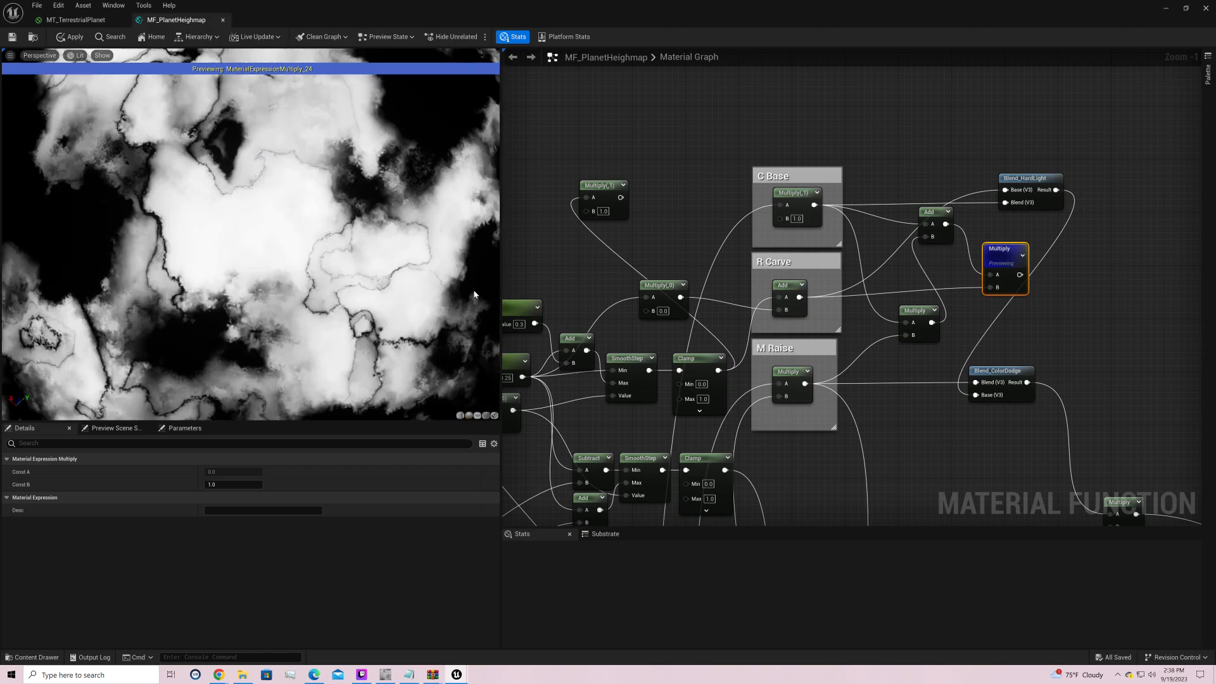
Step: Wire the R Carve product into the Multiply scaled by Param_1 and preview BreakMaterialAttributes to inspect the terrain
{"action": "left_click_drag", "start_coordinate": [1020, 274], "coordinate": [832, 380]}
{"action": "right_click", "coordinate": [1004, 201]}
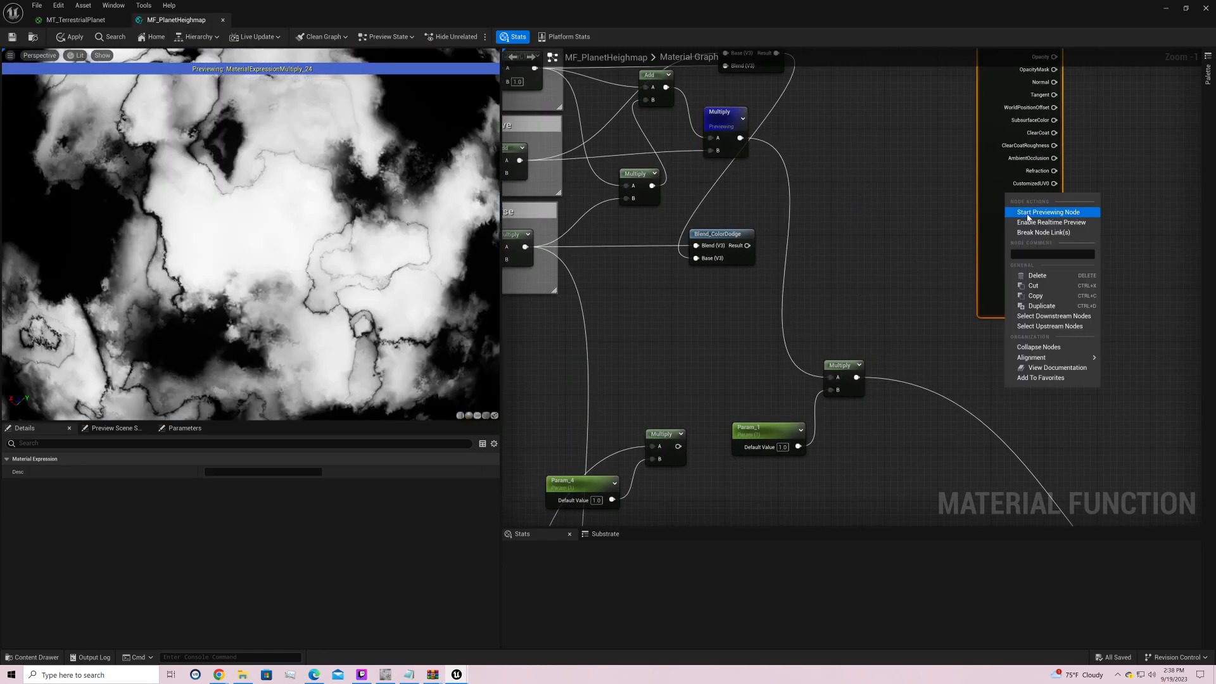
{"action": "left_click", "coordinate": [1024, 214]}
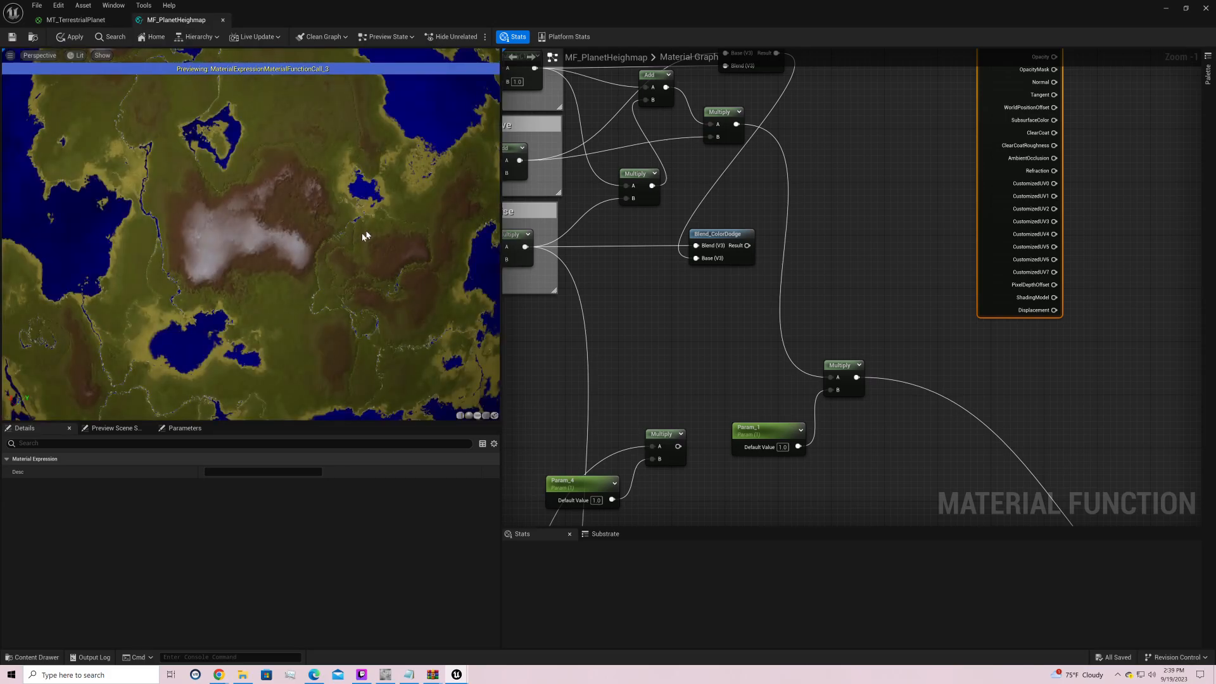
{"action": "left_click_drag", "start_coordinate": [251, 235], "coordinate": [500, 256]}
Step: Rearrange the new Multiply nodes, spacing the final one away from the Add and tucking the C Base product beneath it
{"action": "right_click_drag", "start_coordinate": [607, 253], "coordinate": [839, 401]}
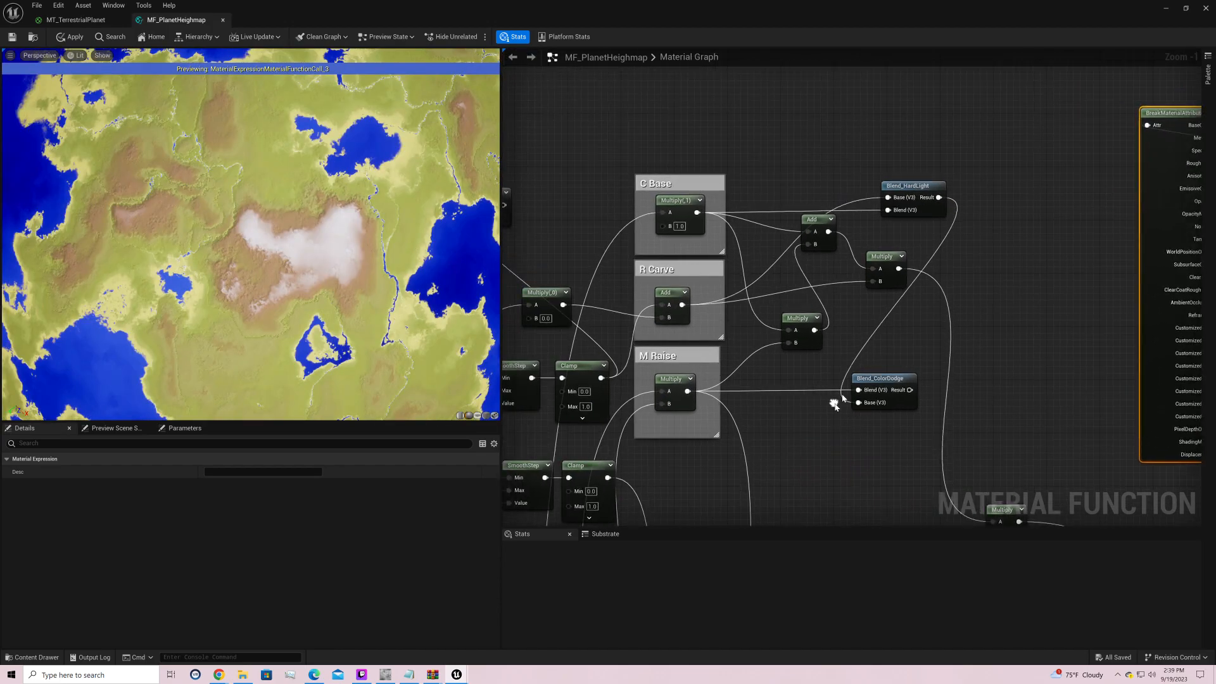
{"action": "left_click_drag", "start_coordinate": [887, 261], "coordinate": [988, 265]}
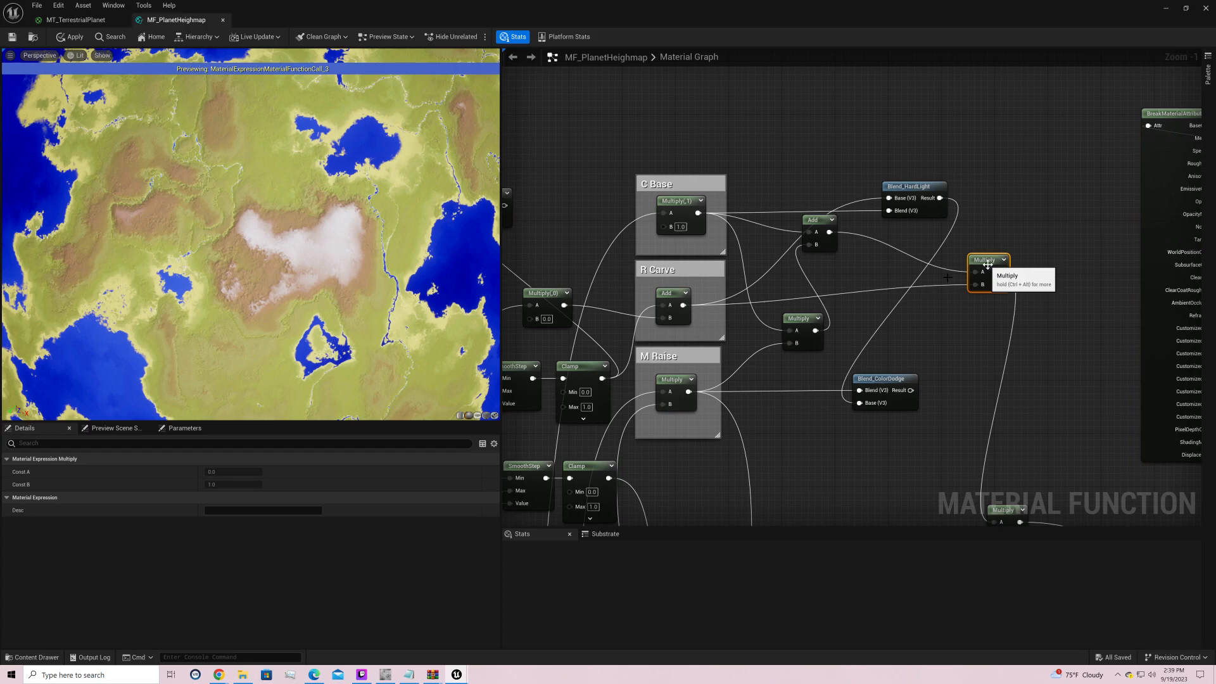
{"action": "left_click_drag", "start_coordinate": [810, 319], "coordinate": [823, 289]}
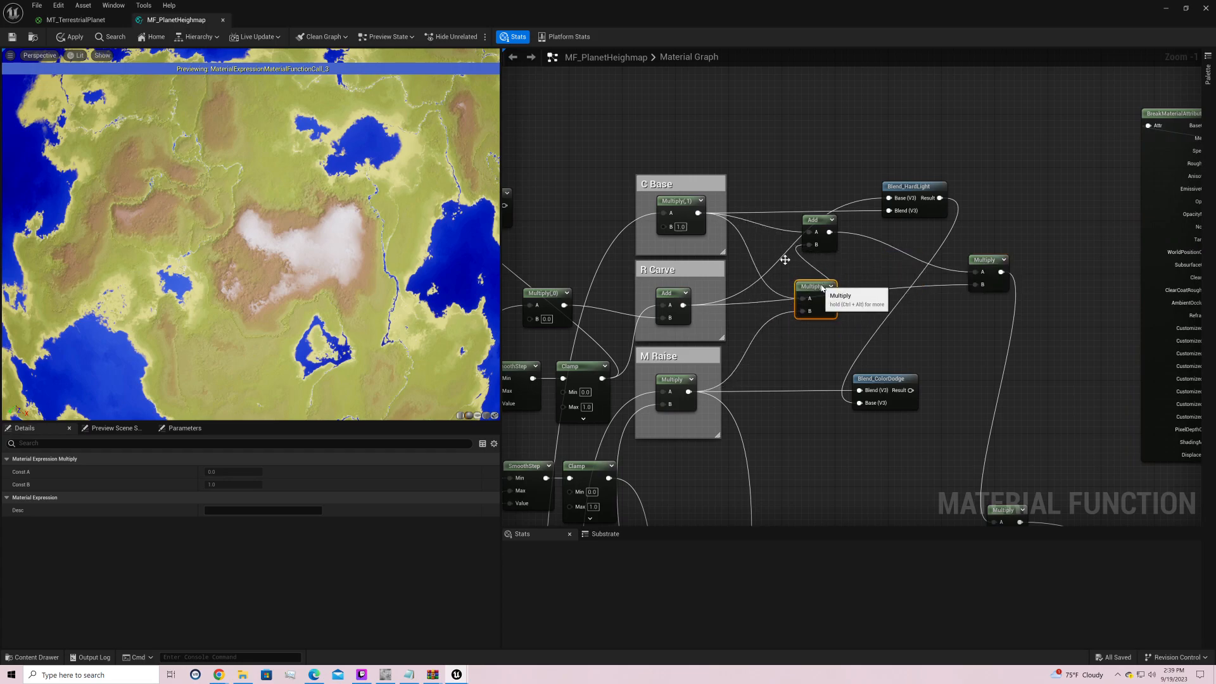
Step: Multiply C Base by R Carve, multiply that by M Raise, and feed the result into the Multiply scaled by Param_1
{"action": "left_click_drag", "start_coordinate": [698, 212], "coordinate": [778, 335]}
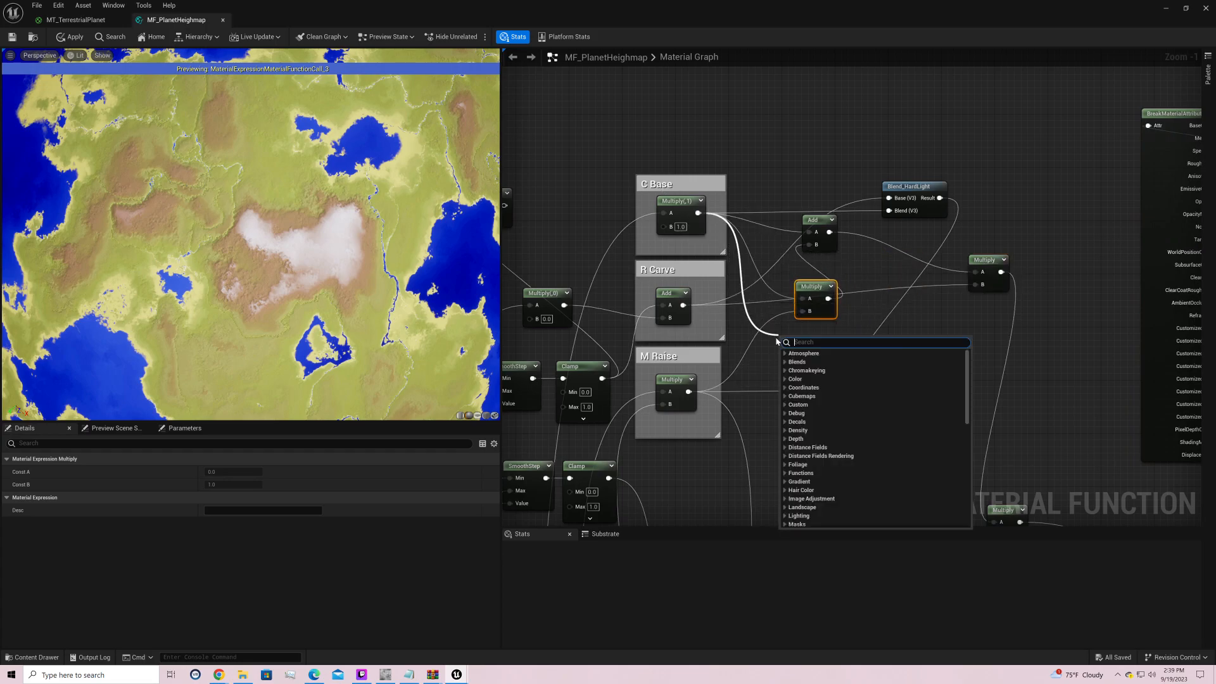
{"action": "key", "text": "Escape"}
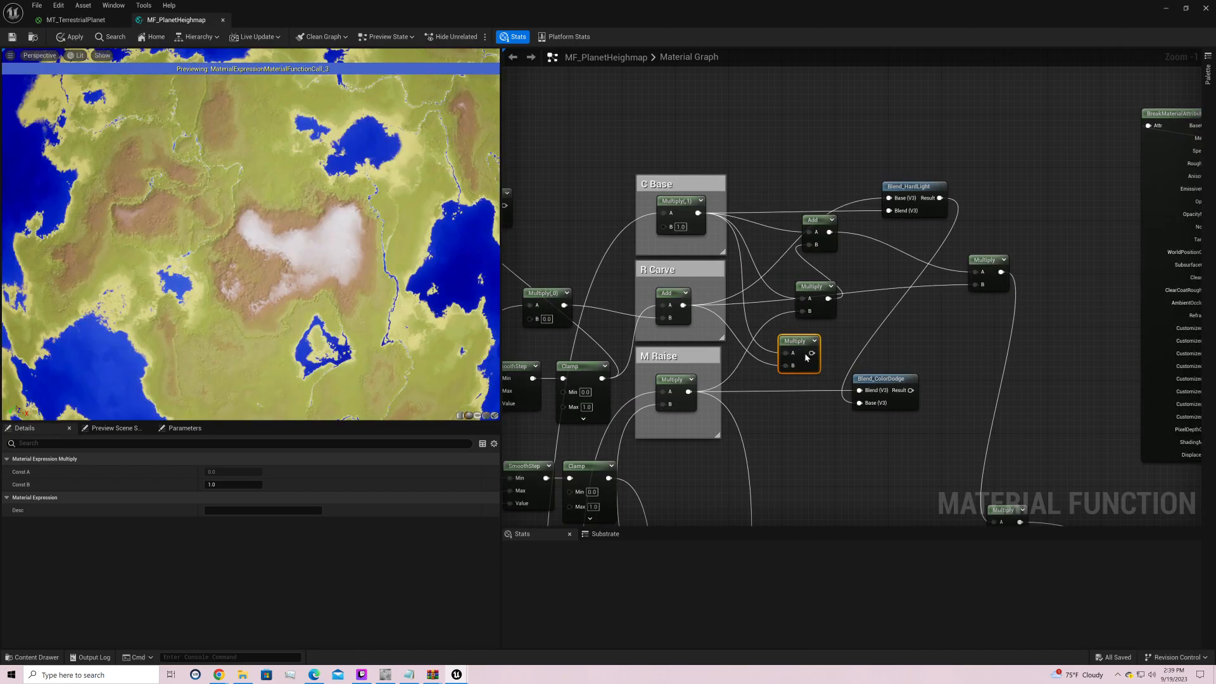
{"action": "left_click_drag", "start_coordinate": [811, 353], "coordinate": [824, 412]}
{"action": "key", "text": "Escape"}
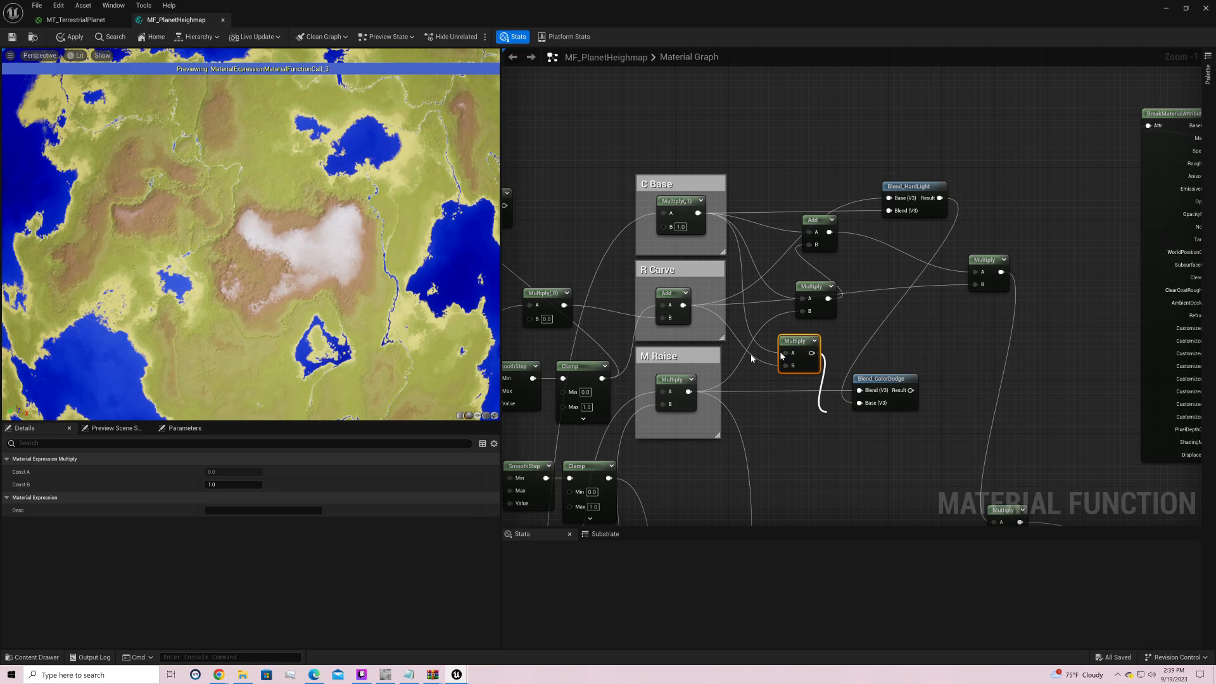
{"action": "left_click_drag", "start_coordinate": [689, 391], "coordinate": [996, 299]}
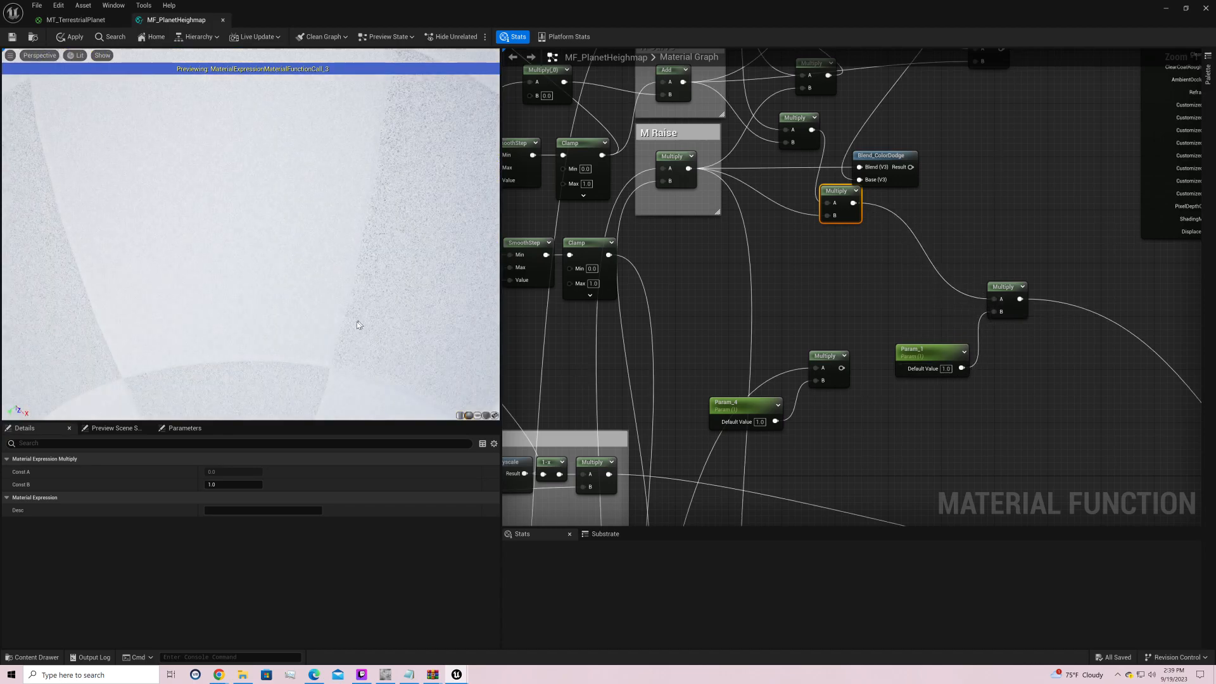
Step: Set Param_1's default value to 3
{"action": "left_click", "coordinate": [948, 369]}
{"action": "type", "text": "3"}
{"action": "key", "text": "Return"}
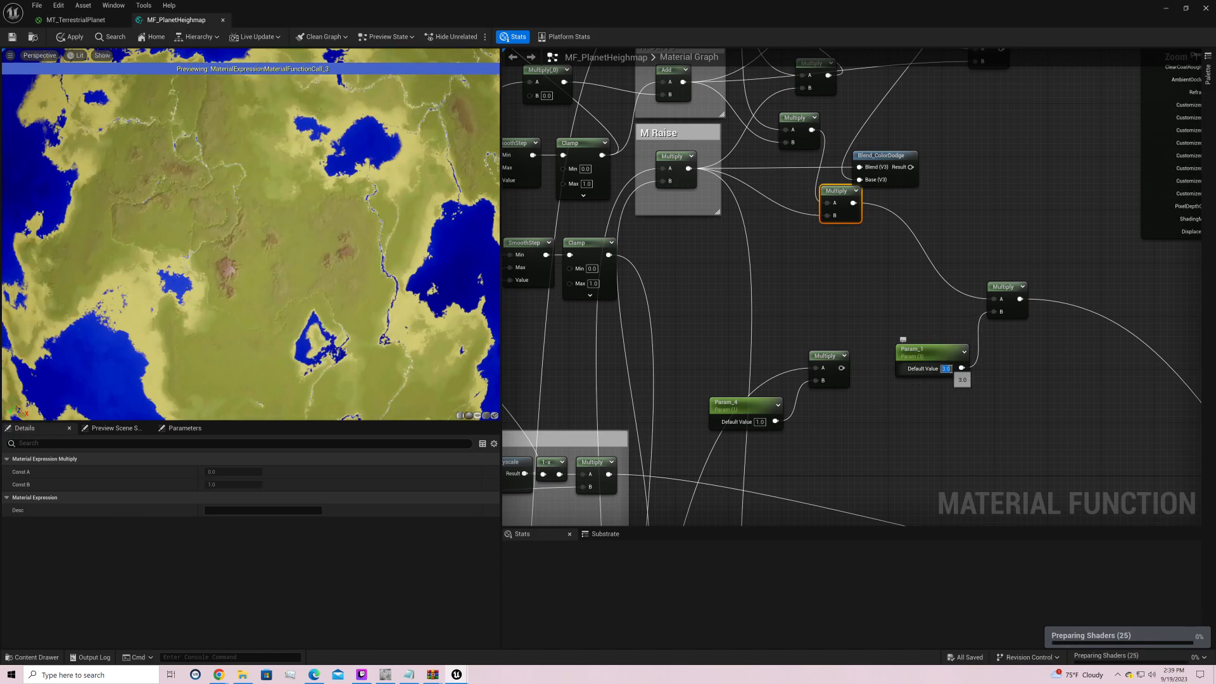
Step: Try Param_1 default values of 5 and 10, orbiting the planet preview to examine the mountain heights
{"action": "type", "text": "5"}
{"action": "key", "text": "Return"}
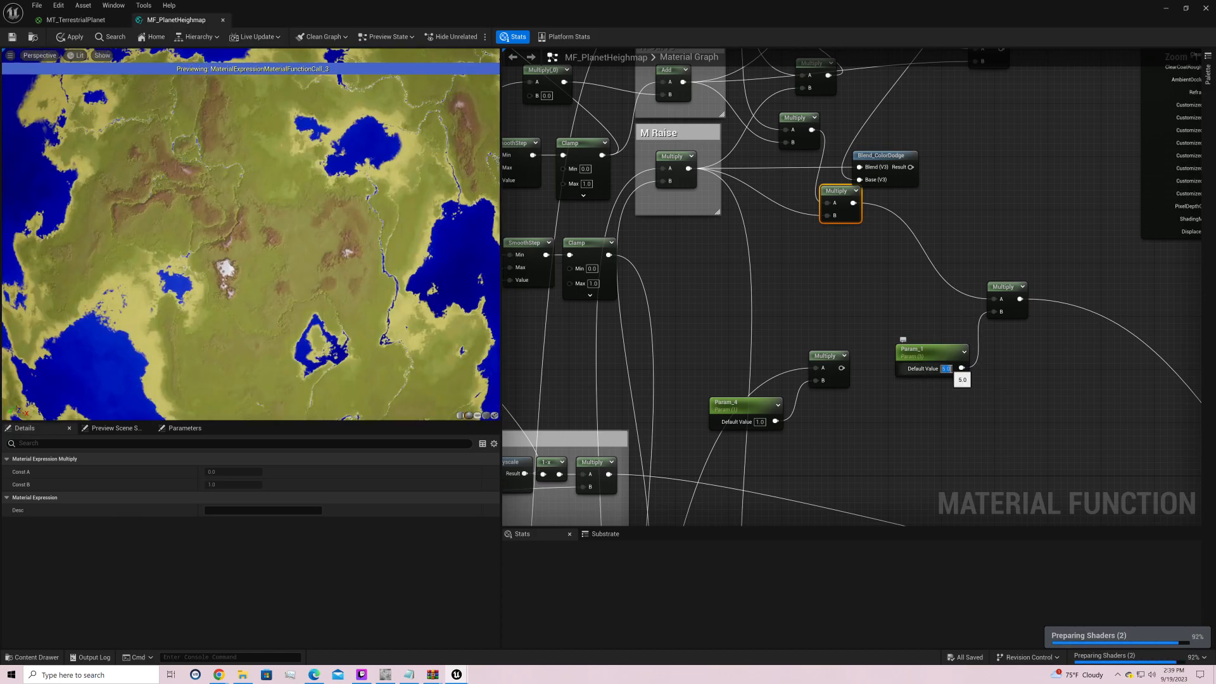
{"action": "type", "text": "10"}
{"action": "key", "text": "Return"}
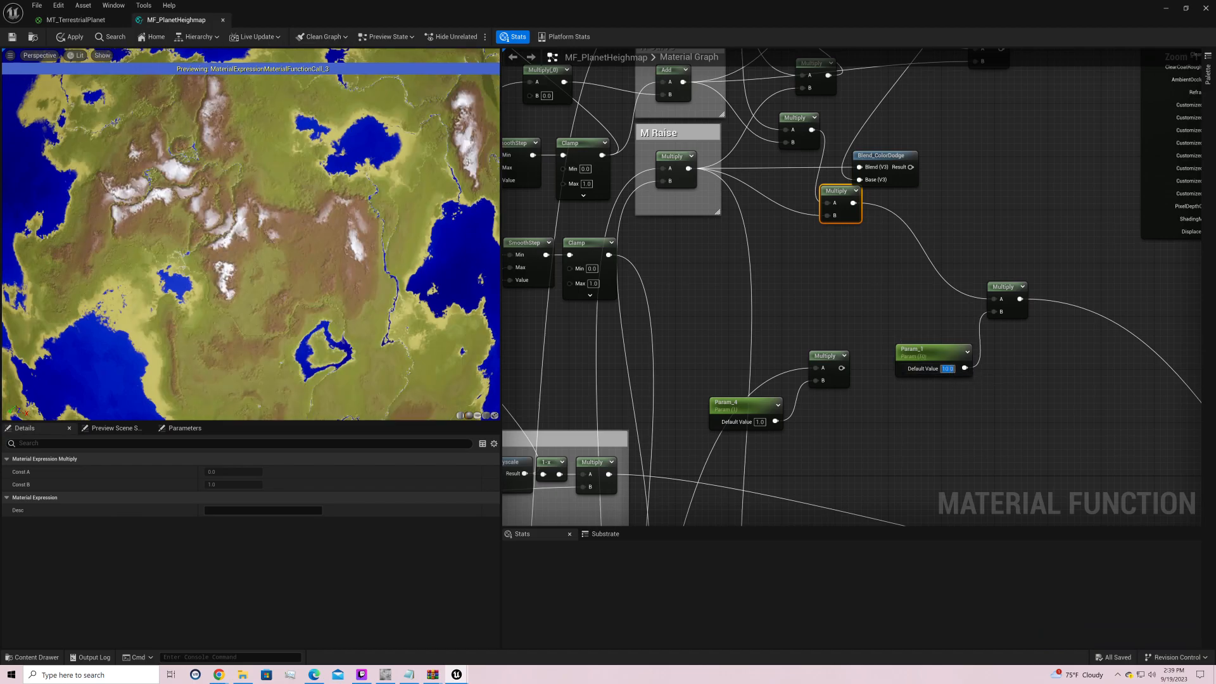
{"action": "right_click_drag", "start_coordinate": [293, 235], "coordinate": [293, 298]}
{"action": "left_click_drag", "start_coordinate": [253, 275], "coordinate": [355, 292]}
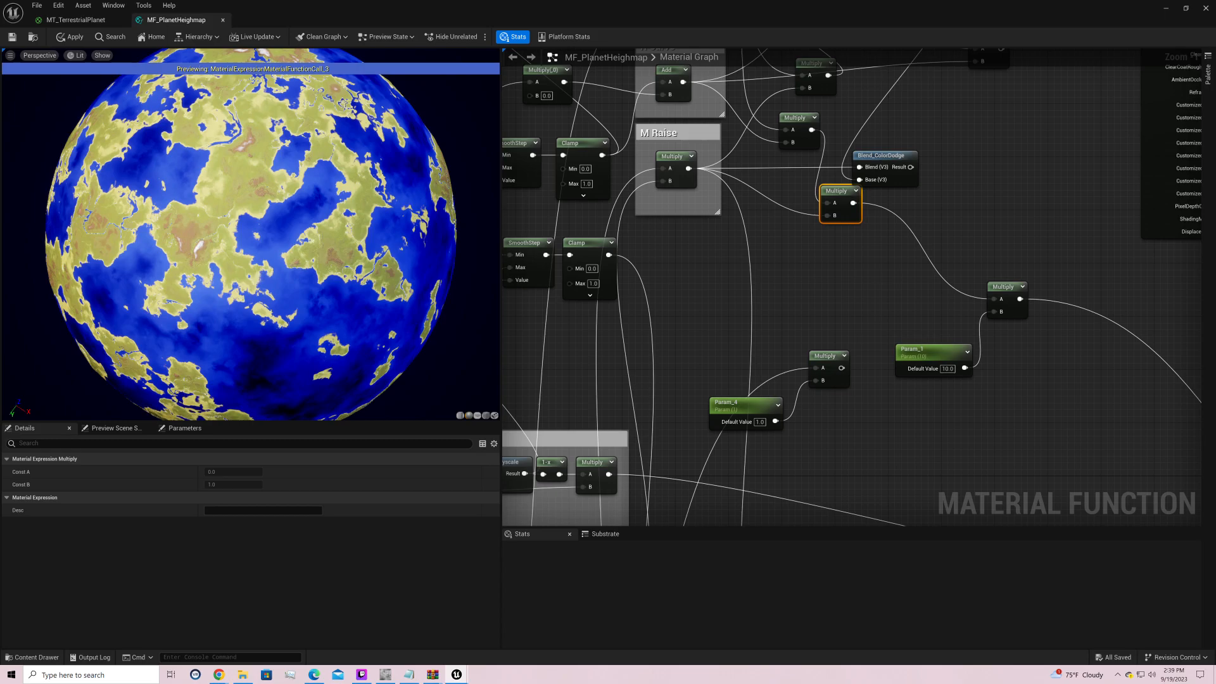
{"action": "left_click_drag", "start_coordinate": [209, 285], "coordinate": [437, 305]}
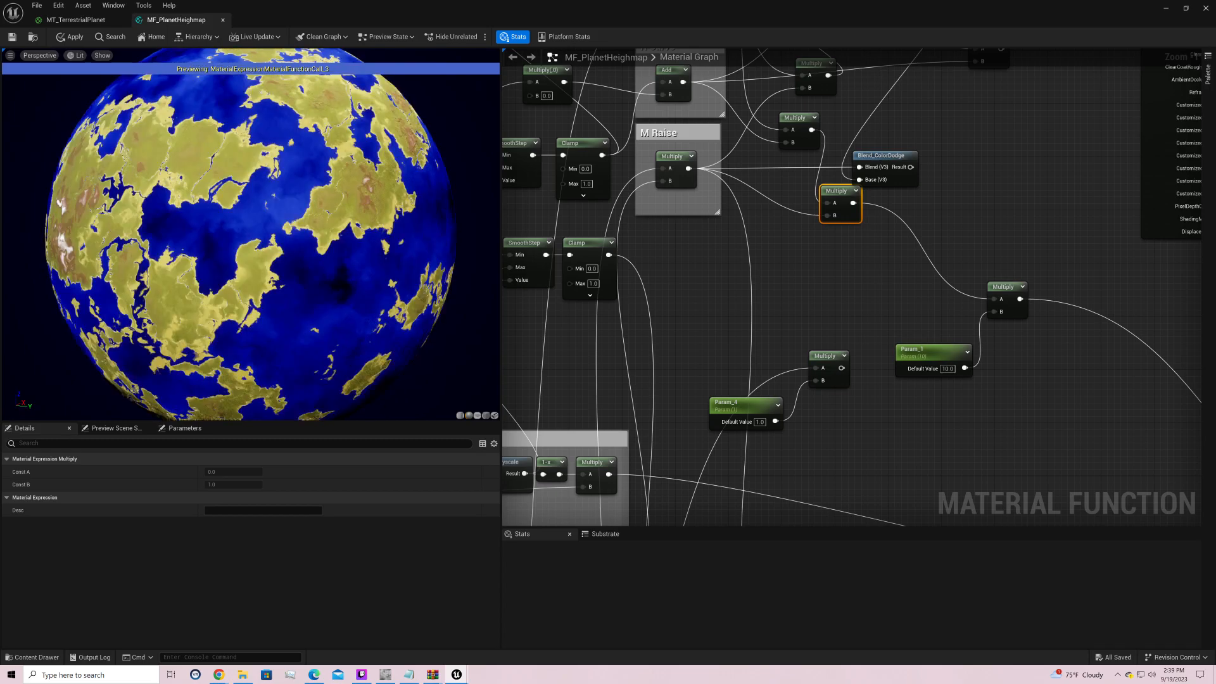
{"action": "left_click_drag", "start_coordinate": [332, 297], "coordinate": [444, 301]}
{"action": "left_click_drag", "start_coordinate": [333, 297], "coordinate": [295, 299]}
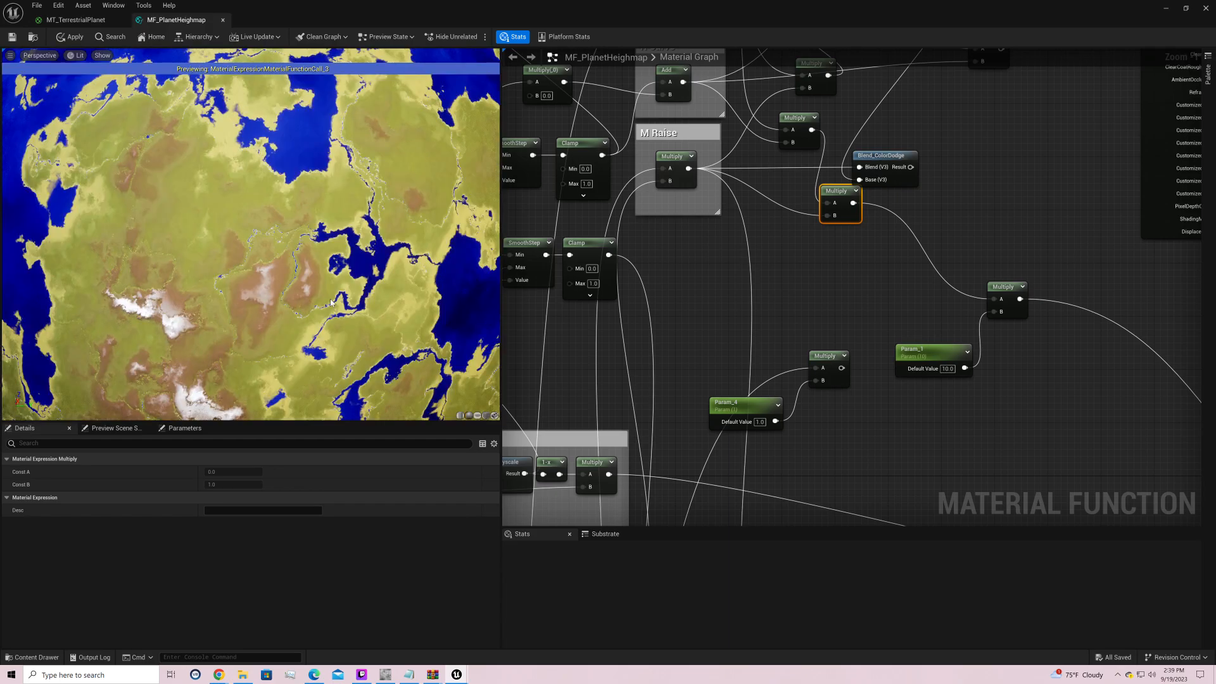
{"action": "left_click_drag", "start_coordinate": [331, 303], "coordinate": [419, 127]}
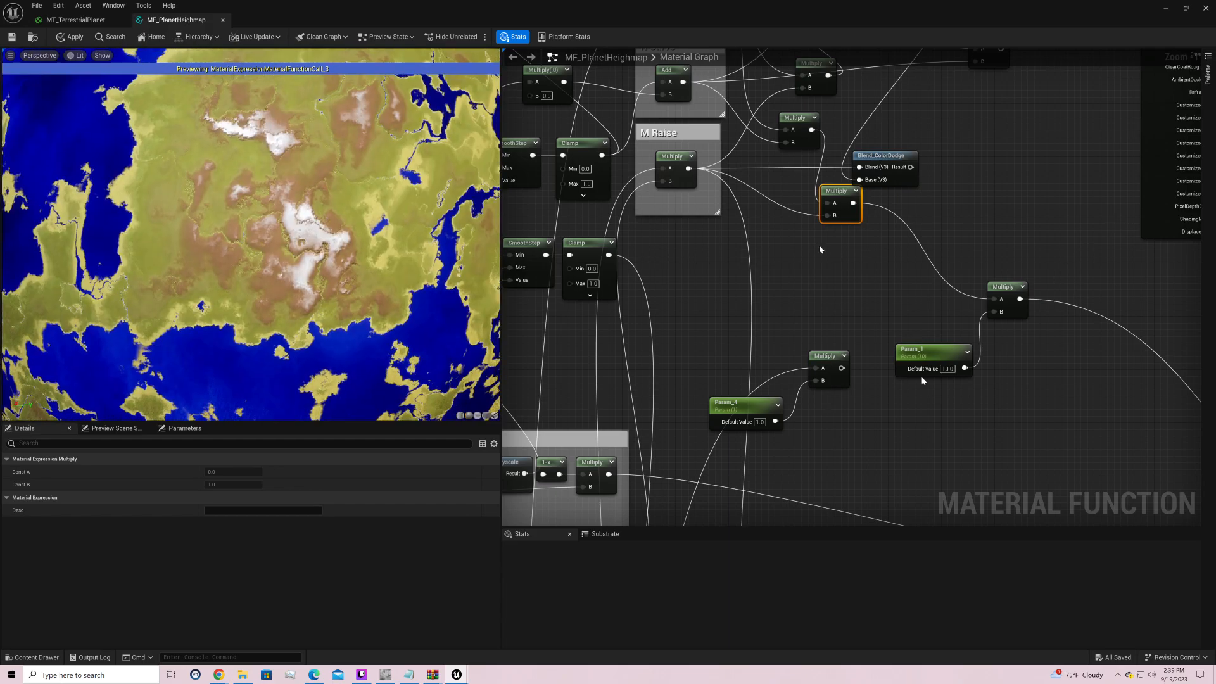
Step: Compare Param_1 default values of 2, 5, 10 and 20 on the preview terrain, ending on 5
{"action": "left_click", "coordinate": [949, 370]}
{"action": "type", "text": "2"}
{"action": "key", "text": "Return"}
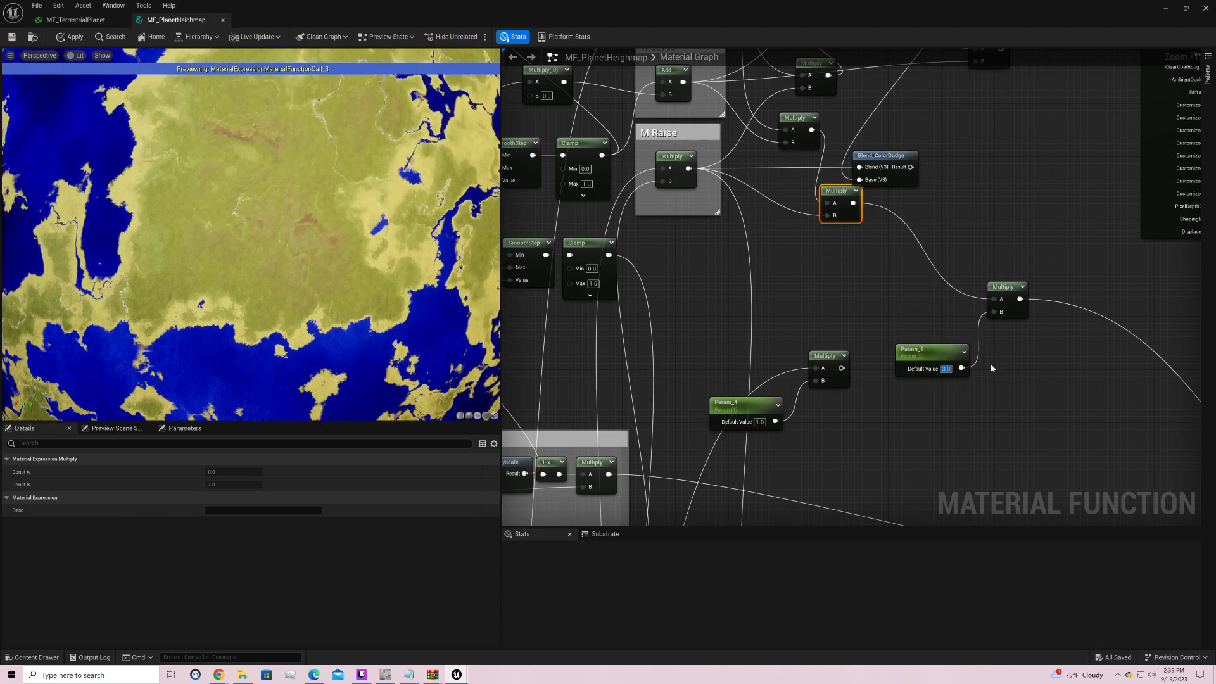
{"action": "type", "text": "5"}
{"action": "key", "text": "Return"}
{"action": "type", "text": "10"}
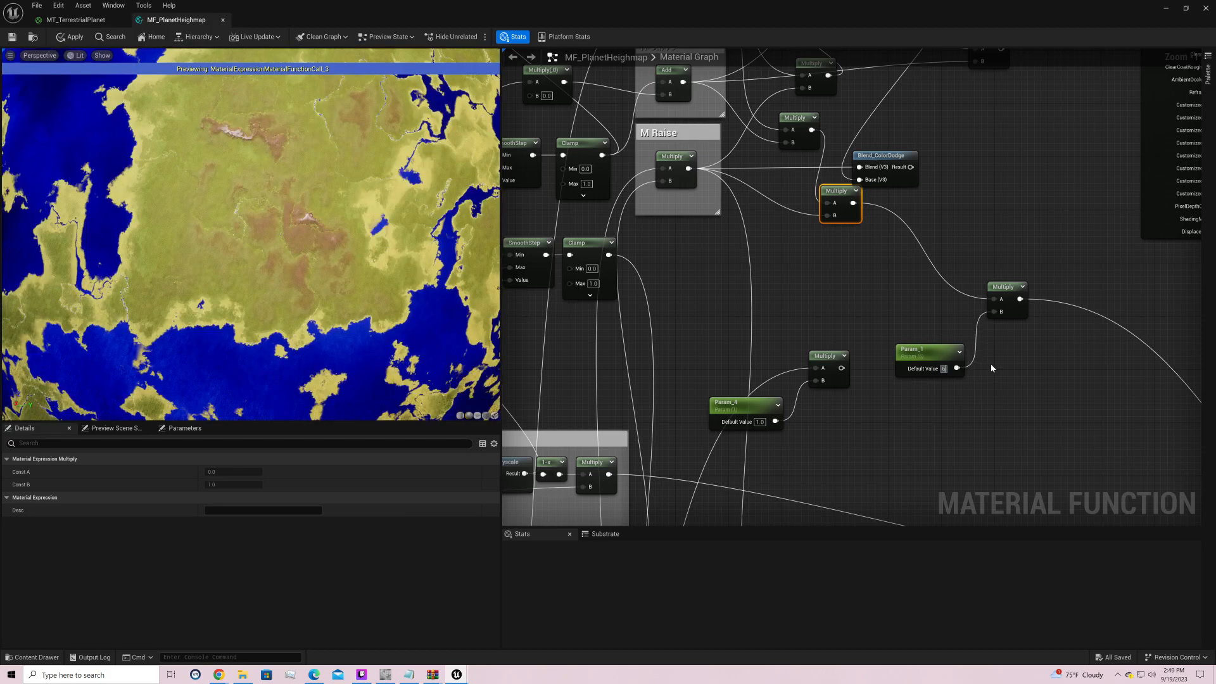
{"action": "key", "text": "Return"}
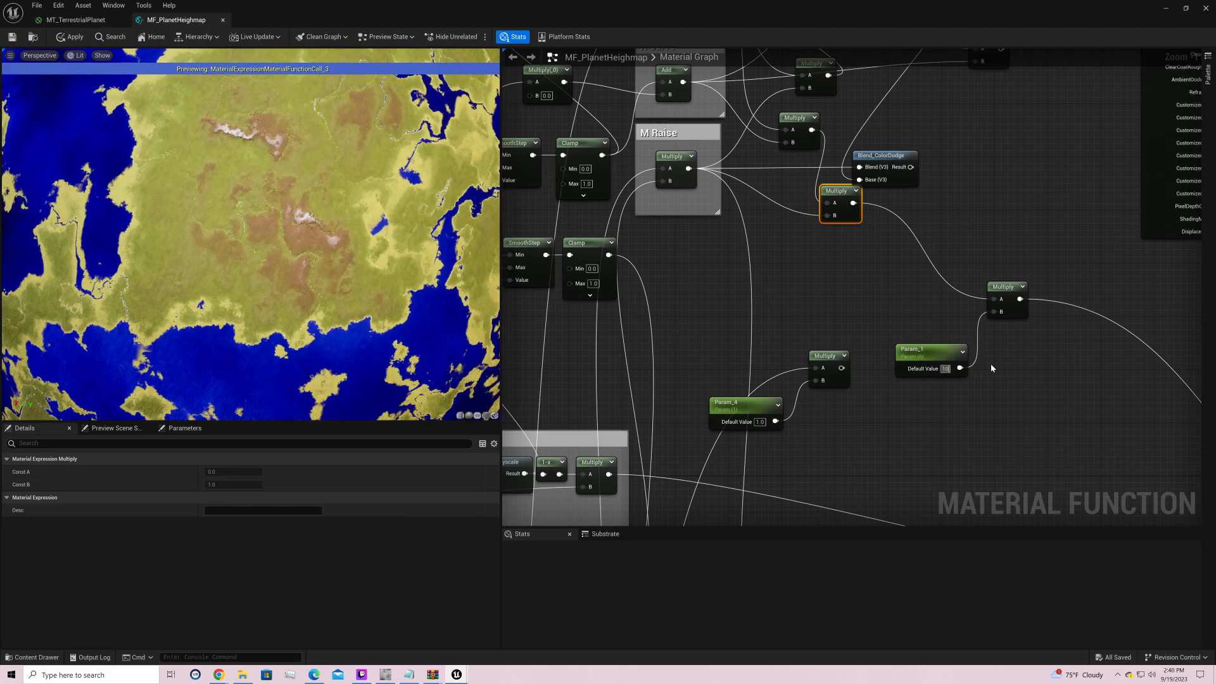
{"action": "key", "text": "Return"}
{"action": "type", "text": "20"}
{"action": "key", "text": "Return"}
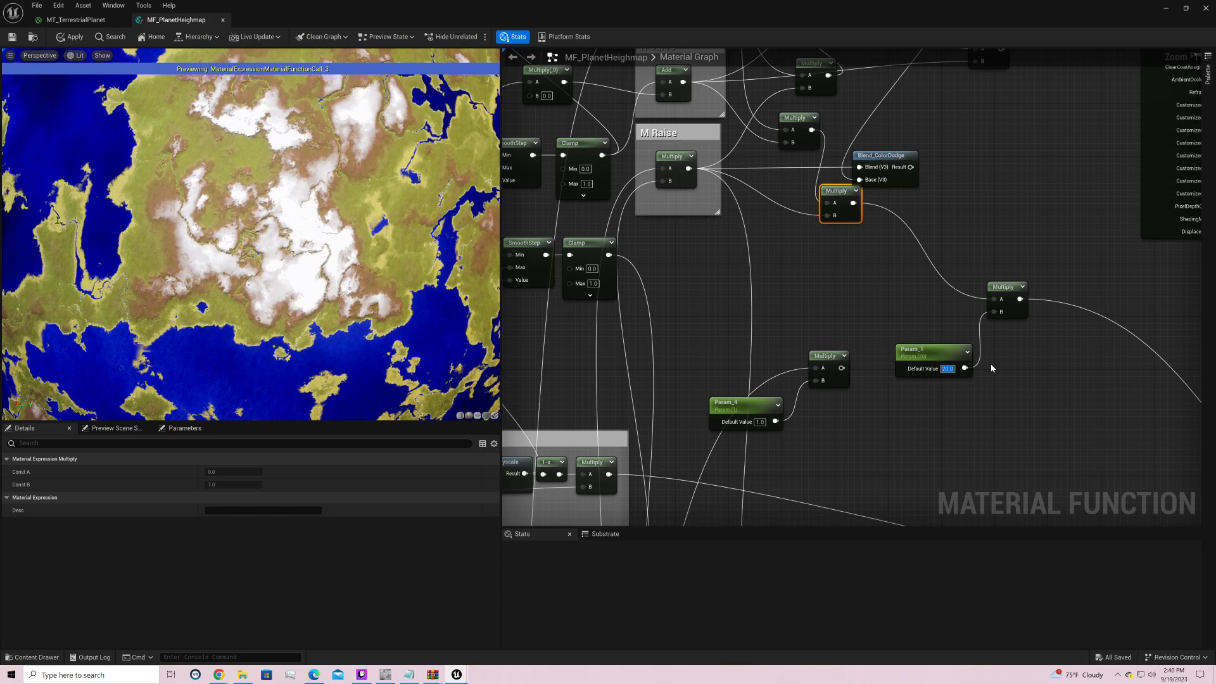
{"action": "type", "text": "5"}
{"action": "key", "text": "Return"}
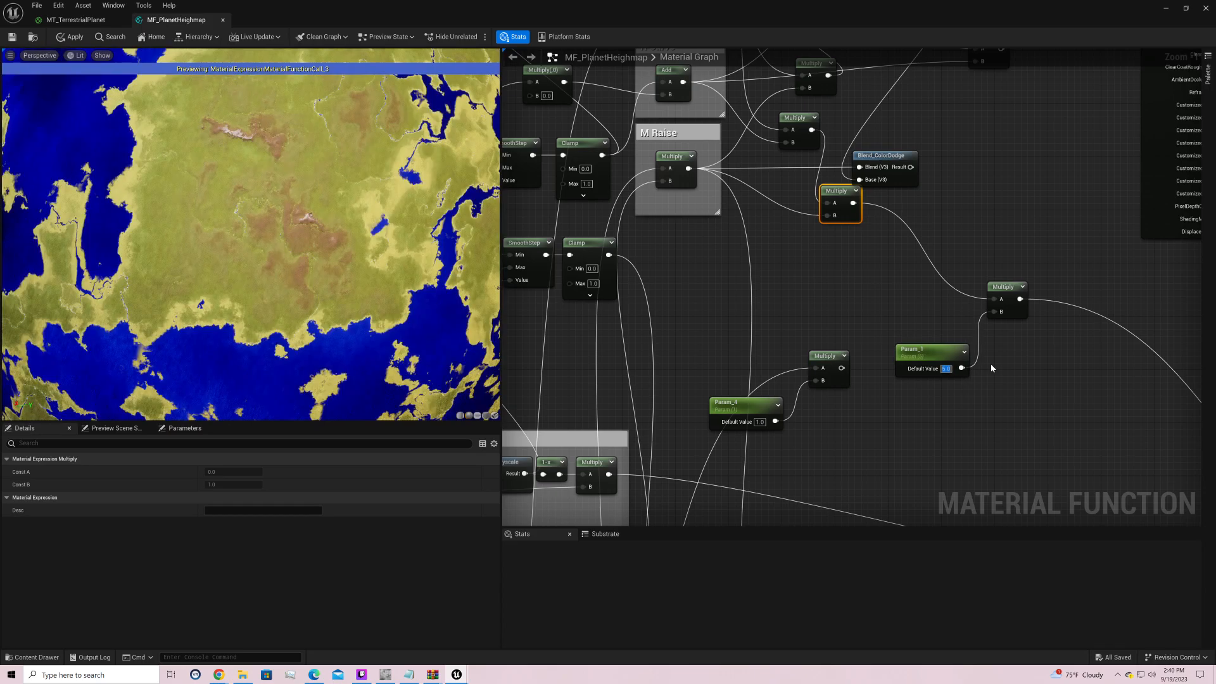
{"action": "type", "text": "20"}
{"action": "key", "text": "Return"}
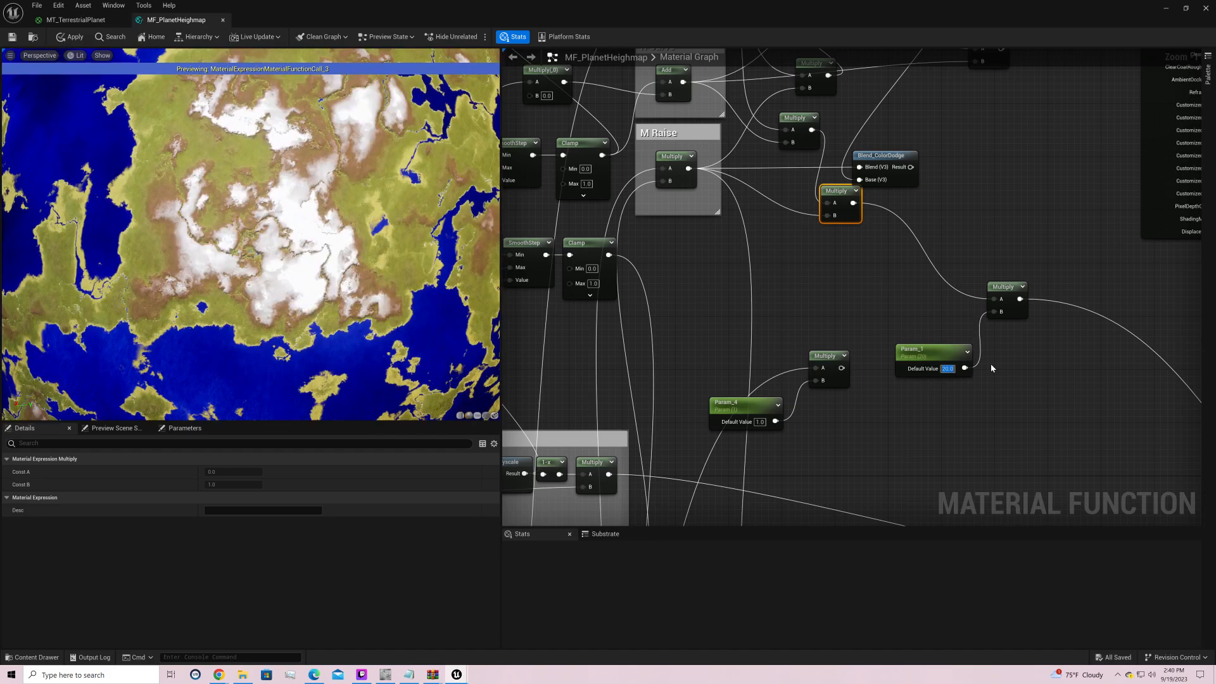
{"action": "type", "text": "5"}
{"action": "key", "text": "Return"}
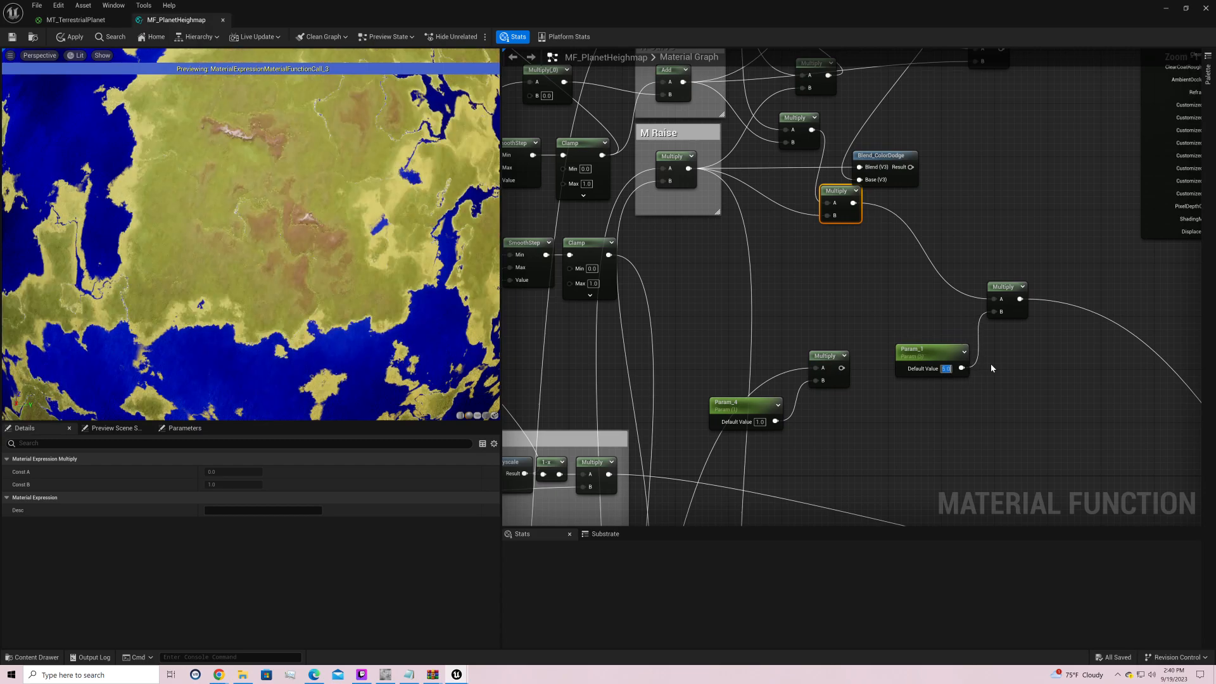
Step: Try a Param_1 default value of 10, settle on 8 and inspect the planet terrain up close
{"action": "type", "text": "10"}
{"action": "key", "text": "Return"}
{"action": "type", "text": "8"}
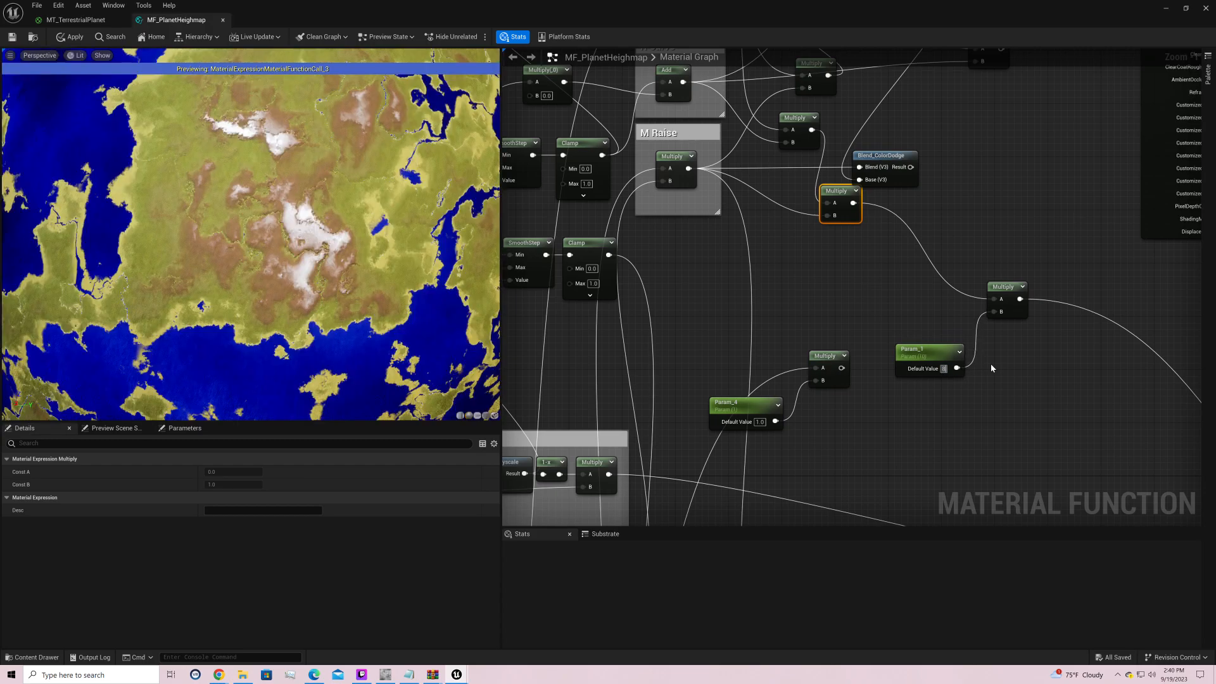
{"action": "key", "text": "Return"}
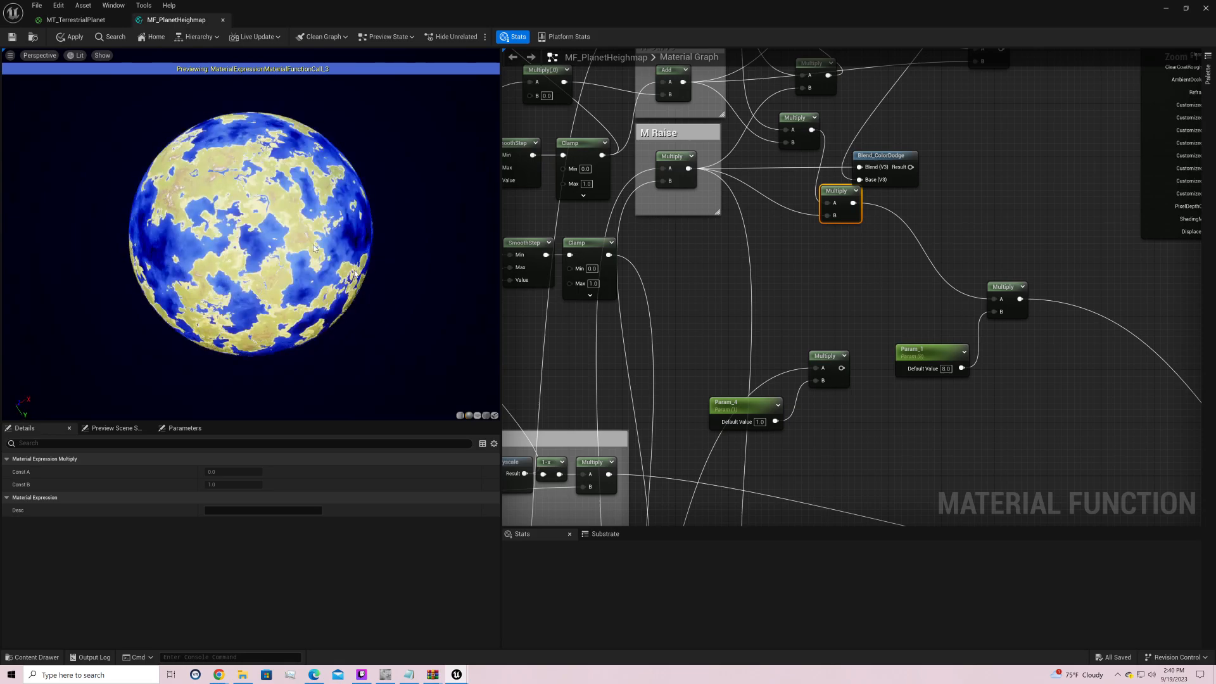
{"action": "scroll", "coordinate": [245, 214], "scroll_direction": "up", "scroll_amount": 5}
{"action": "scroll", "coordinate": [245, 213], "scroll_direction": "up", "scroll_amount": 4}
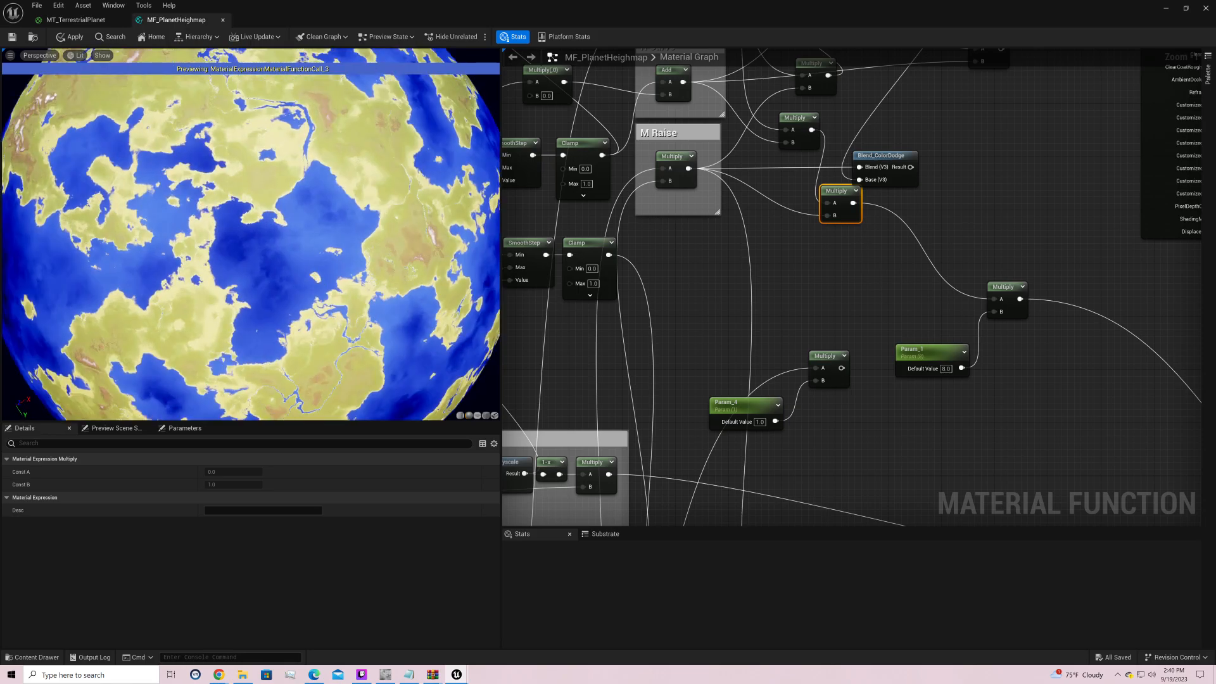
{"action": "left_click_drag", "start_coordinate": [182, 188], "coordinate": [183, 188]}
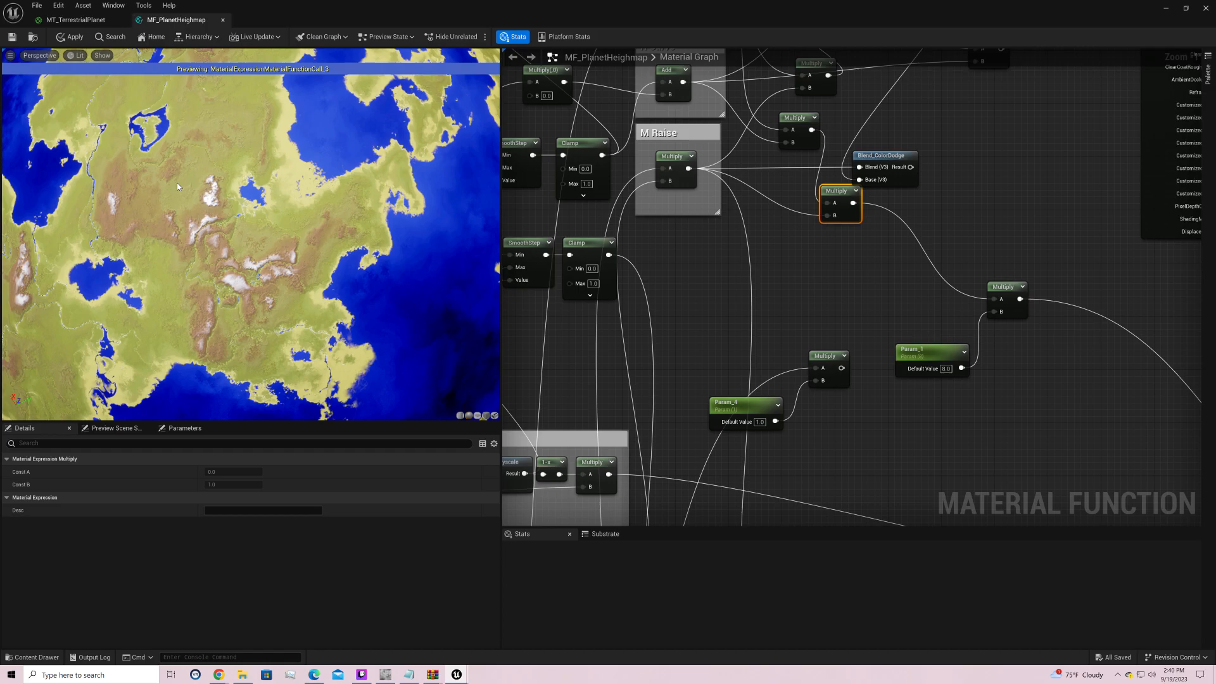
Step: Replace the texture of the Demo group's Texture Sample with LandscapeGizmoHeightLookup and check the colours on the planet preview
{"action": "right_click_drag", "start_coordinate": [940, 291], "coordinate": [538, 548]}
{"action": "right_click_drag", "start_coordinate": [1027, 519], "coordinate": [508, 242]}
{"action": "right_click_drag", "start_coordinate": [950, 241], "coordinate": [879, 647]}
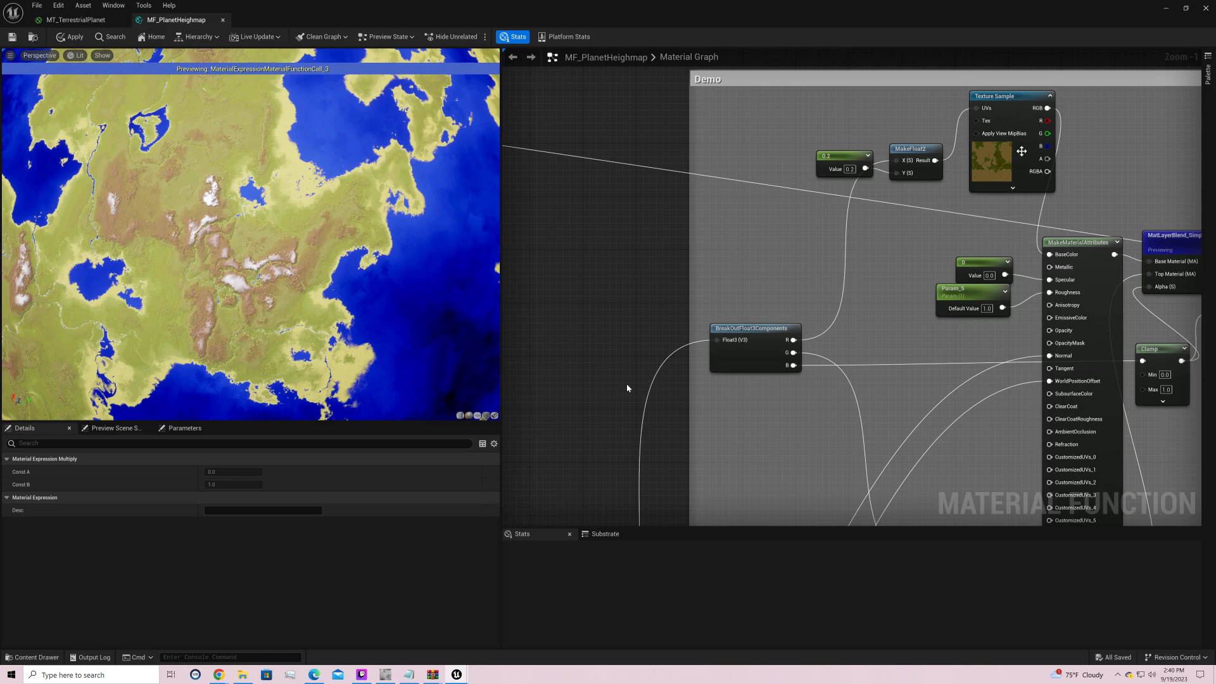
{"action": "left_click", "coordinate": [1022, 151]}
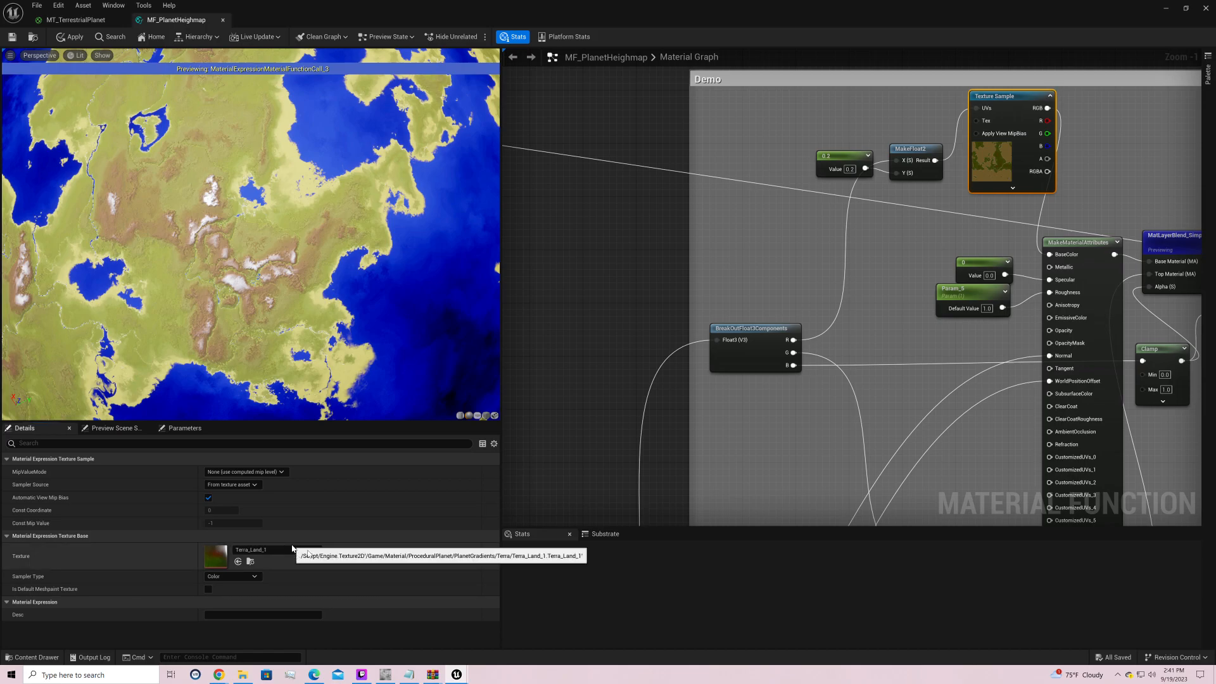
{"action": "left_click", "coordinate": [308, 550]}
{"action": "type", "text": "height"}
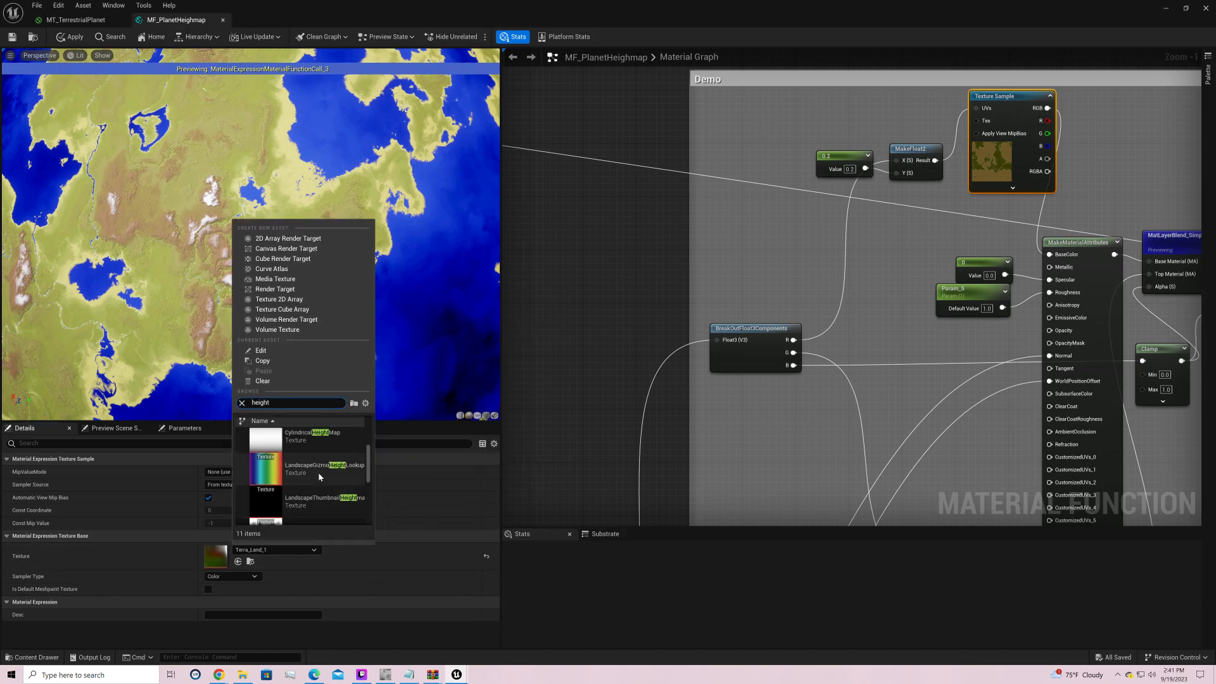
{"action": "left_click", "coordinate": [318, 468]}
{"action": "left_click_drag", "start_coordinate": [337, 255], "coordinate": [367, 270]}
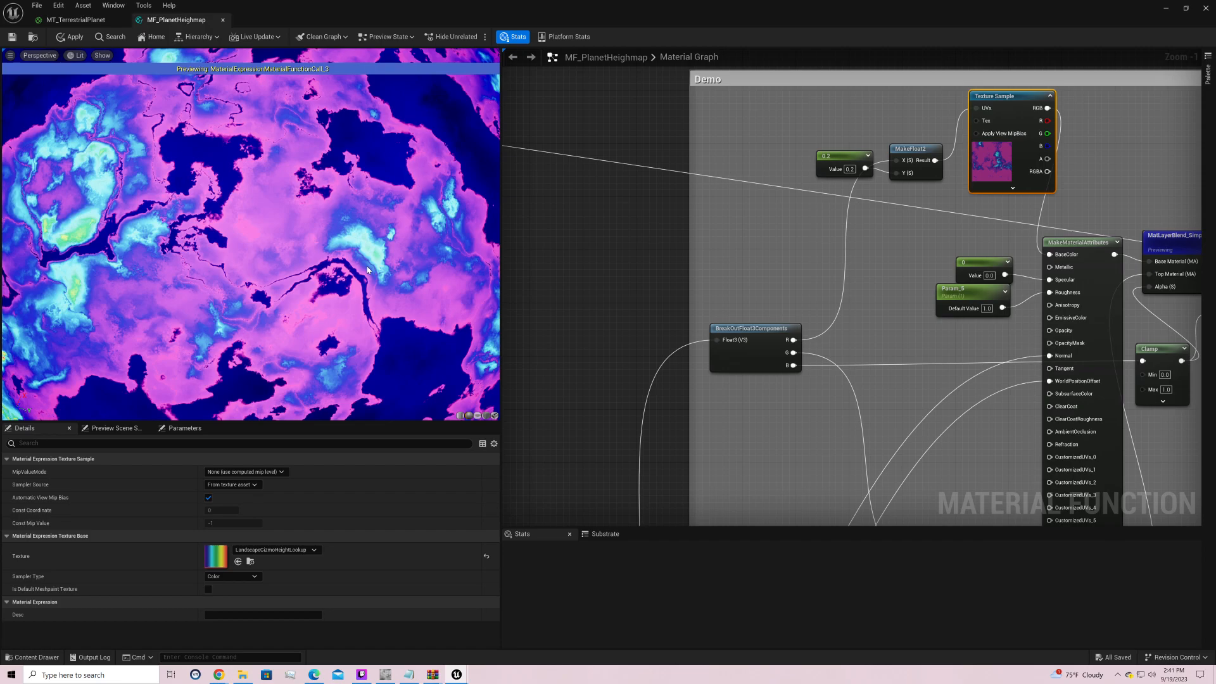
Step: Try RBH default values of 0.1, 0.2 and 0, ending on 0.1, to compare the height colours
{"action": "right_click_drag", "start_coordinate": [890, 252], "coordinate": [1198, 200]}
{"action": "right_click_drag", "start_coordinate": [916, 290], "coordinate": [1196, 108]}
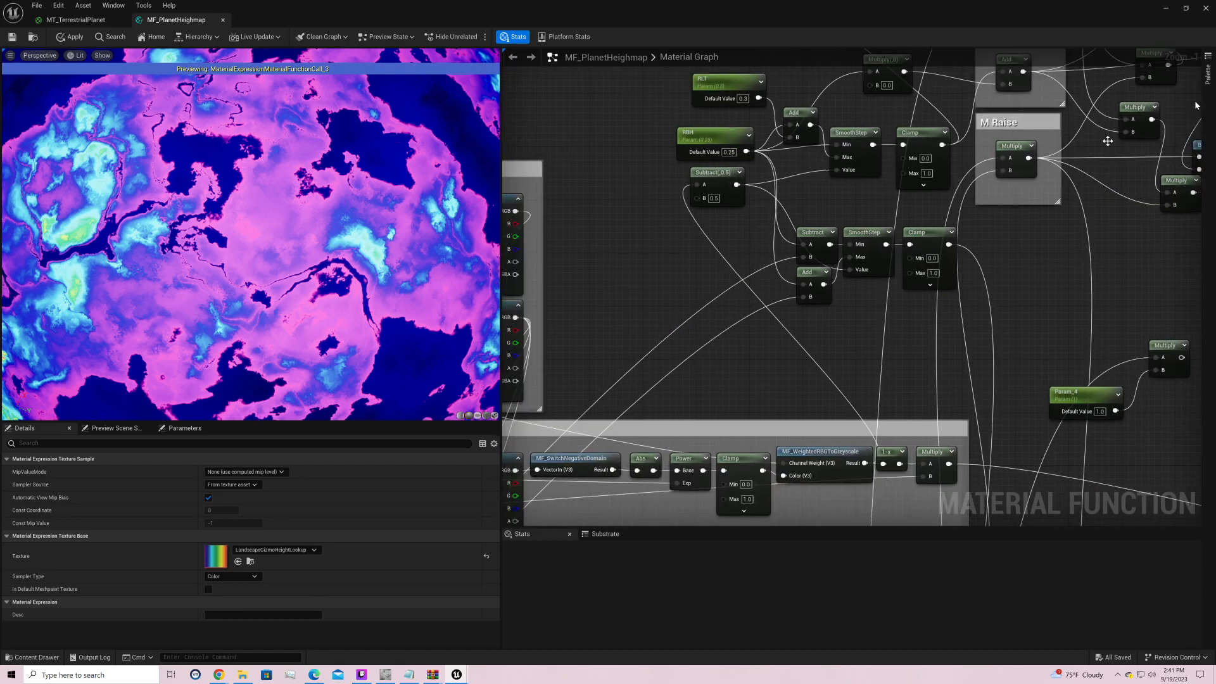
{"action": "right_click_drag", "start_coordinate": [799, 179], "coordinate": [813, 256]}
{"action": "left_click", "coordinate": [756, 178]}
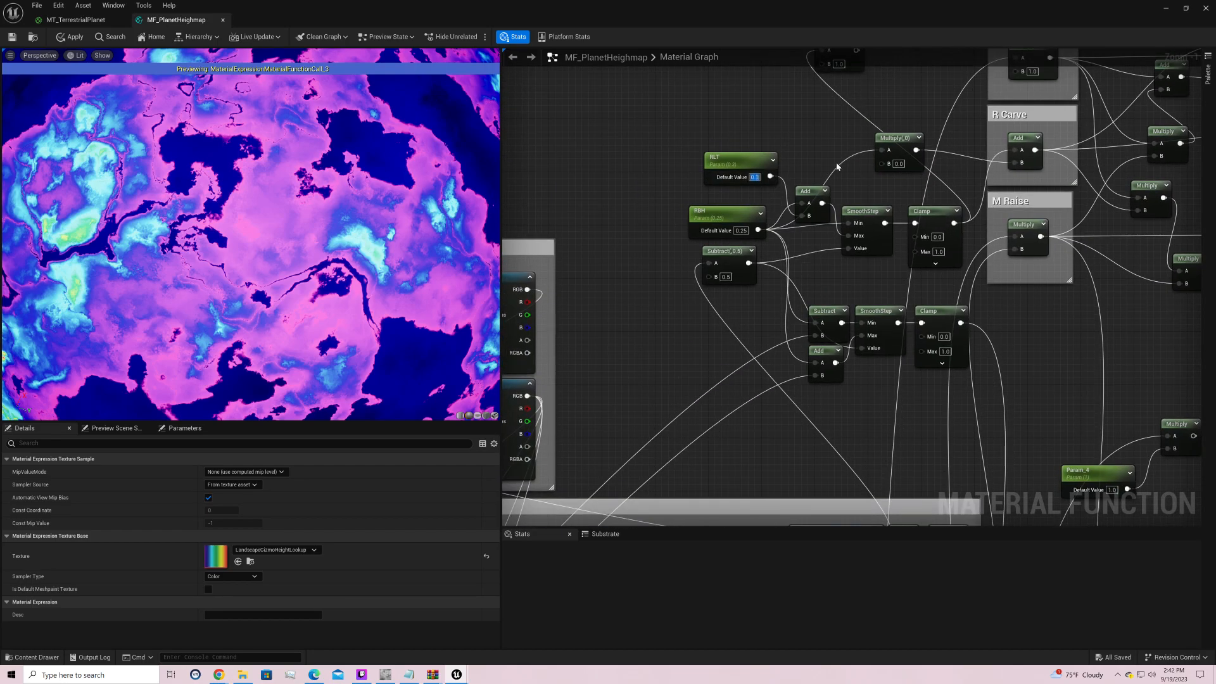
{"action": "left_click", "coordinate": [740, 231]}
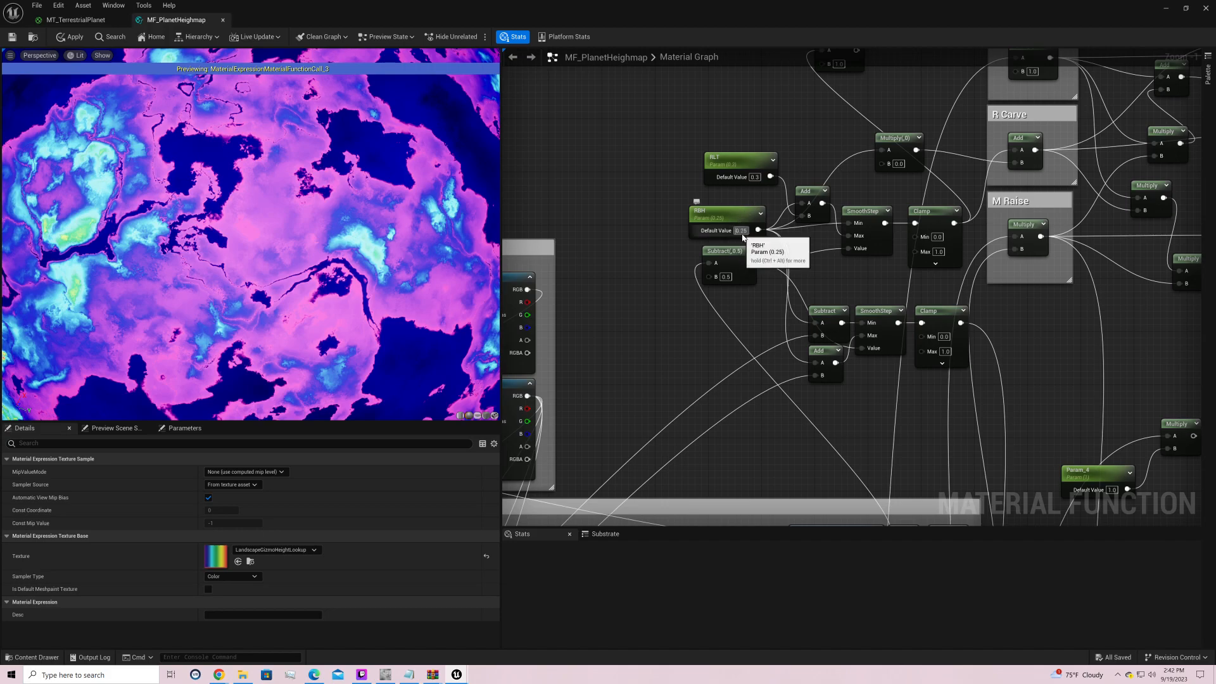
{"action": "left_click", "coordinate": [741, 231]}
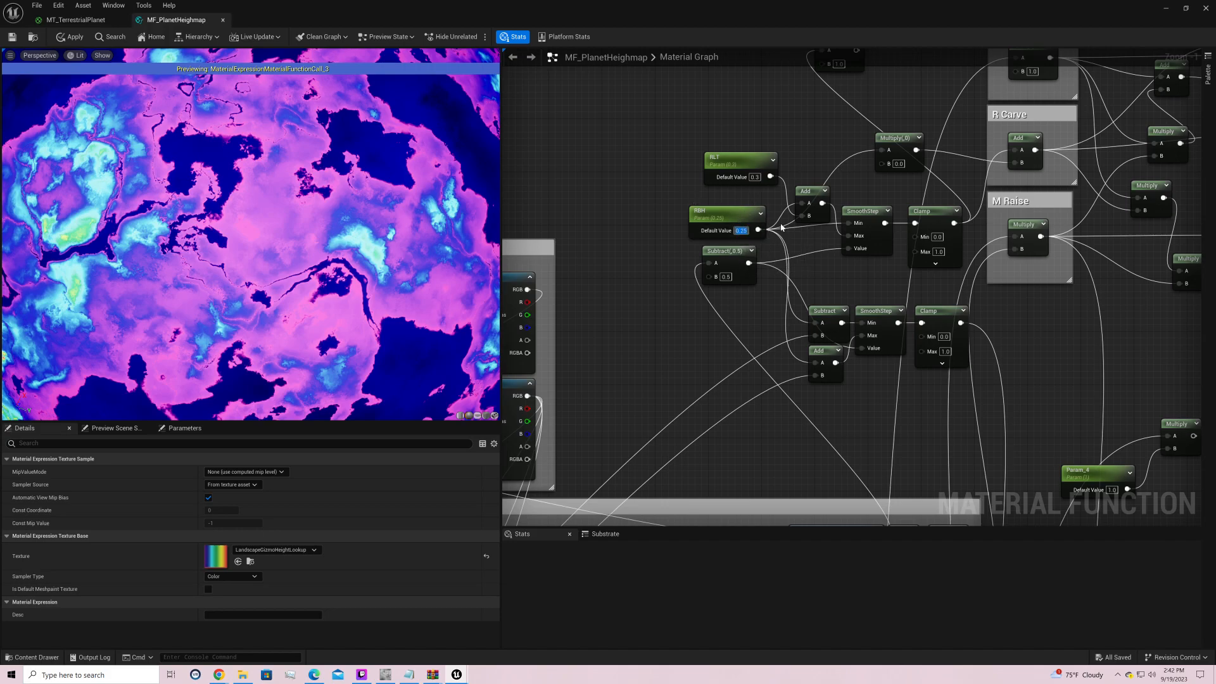
{"action": "type", "text": "0.1"}
{"action": "key", "text": "Return"}
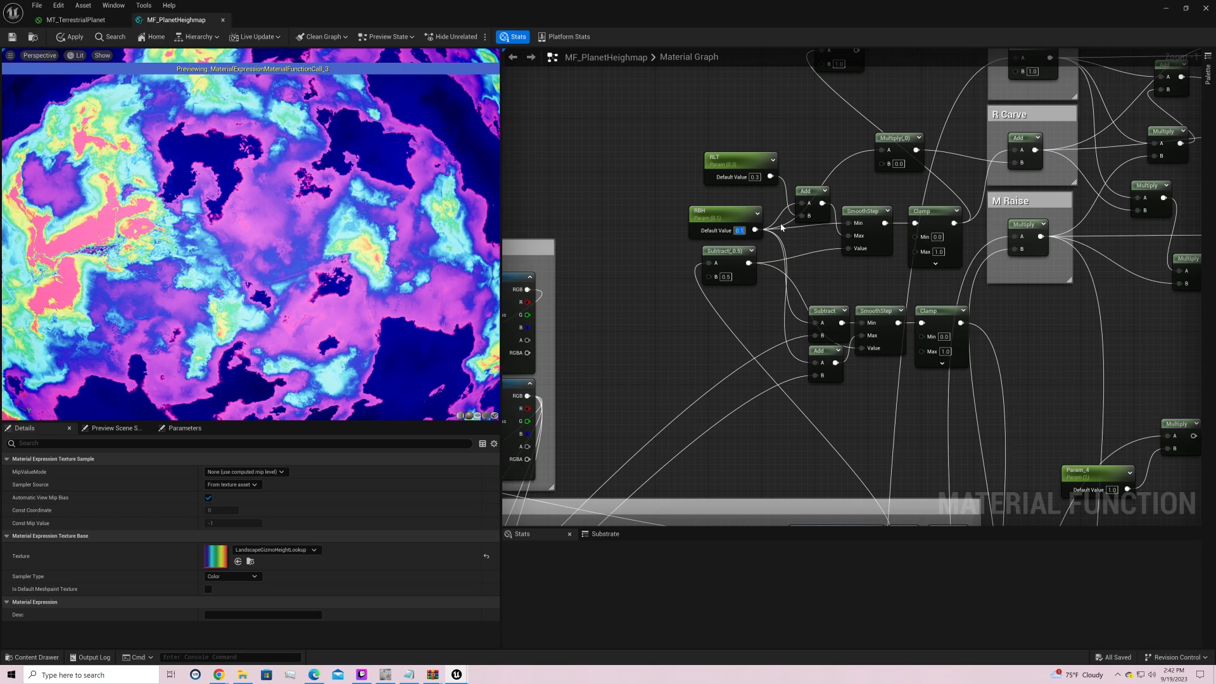
{"action": "type", "text": "0.2"}
{"action": "key", "text": "Return"}
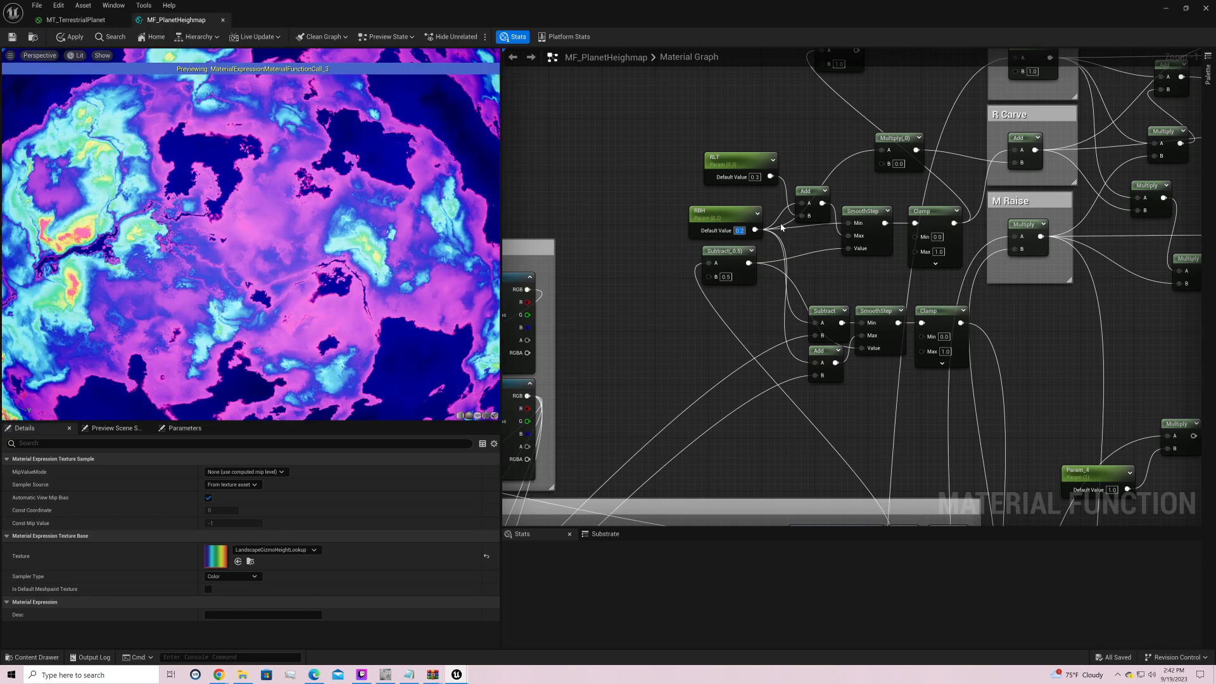
{"action": "type", "text": "0"}
{"action": "key", "text": "Return"}
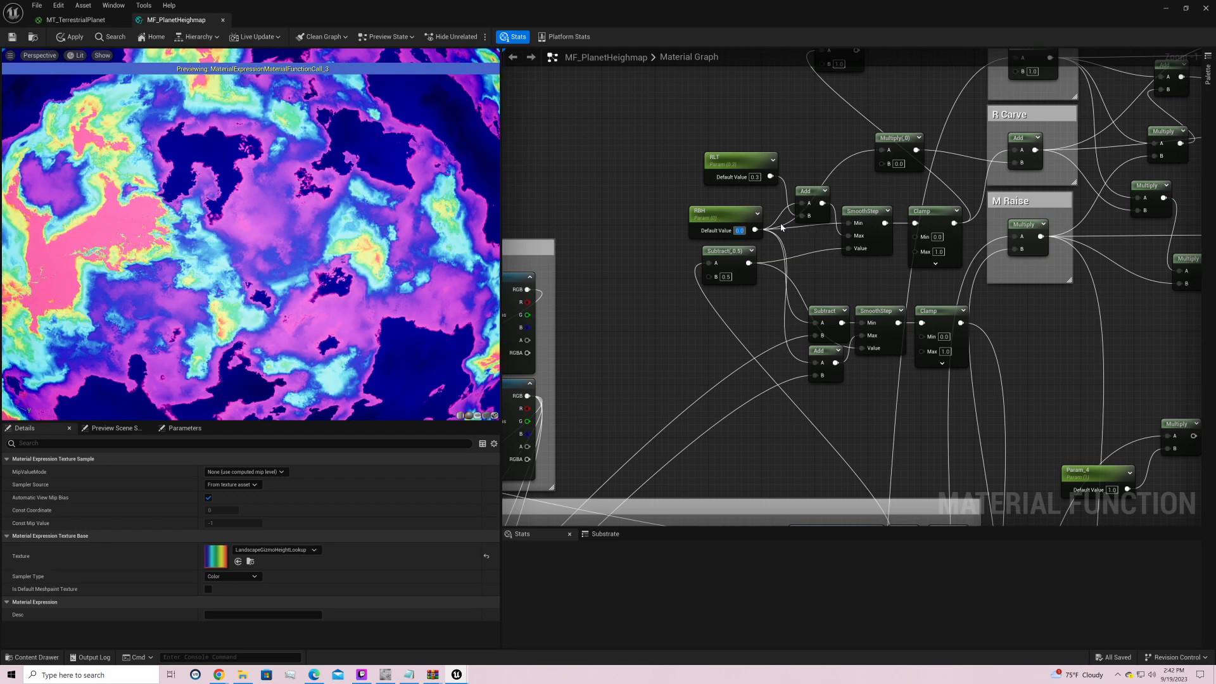
{"action": "type", "text": "0.1"}
{"action": "key", "text": "Return"}
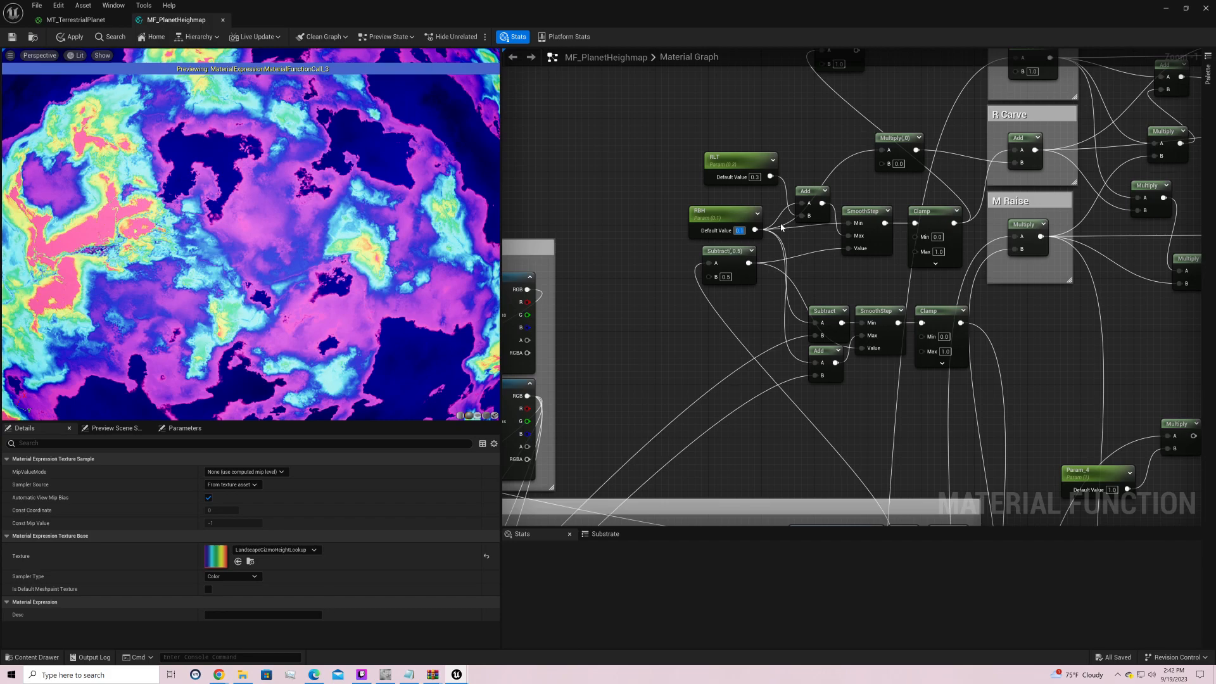
Step: Set the RLT parameter's default value to 0 and the RBH parameter's default value to 0.2
{"action": "left_click", "coordinate": [754, 177]}
{"action": "type", "text": "0"}
{"action": "key", "text": "Return"}
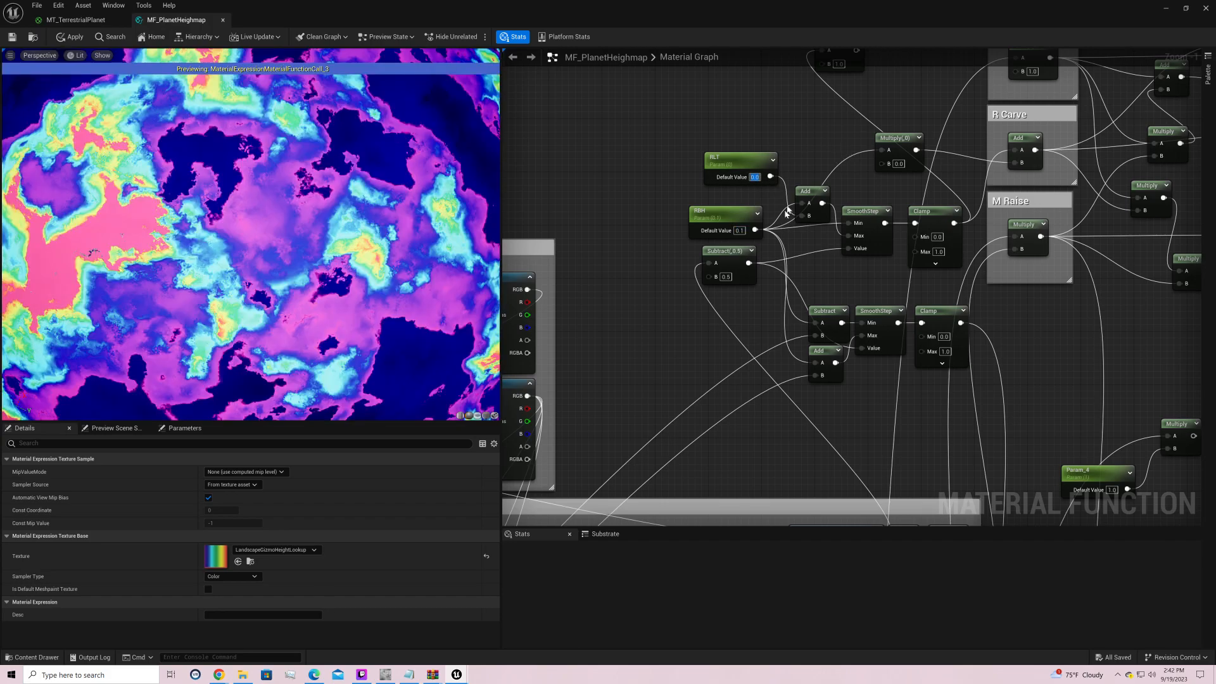
{"action": "left_click", "coordinate": [739, 230]}
{"action": "type", "text": "0.2"}
{"action": "key", "text": "Return"}
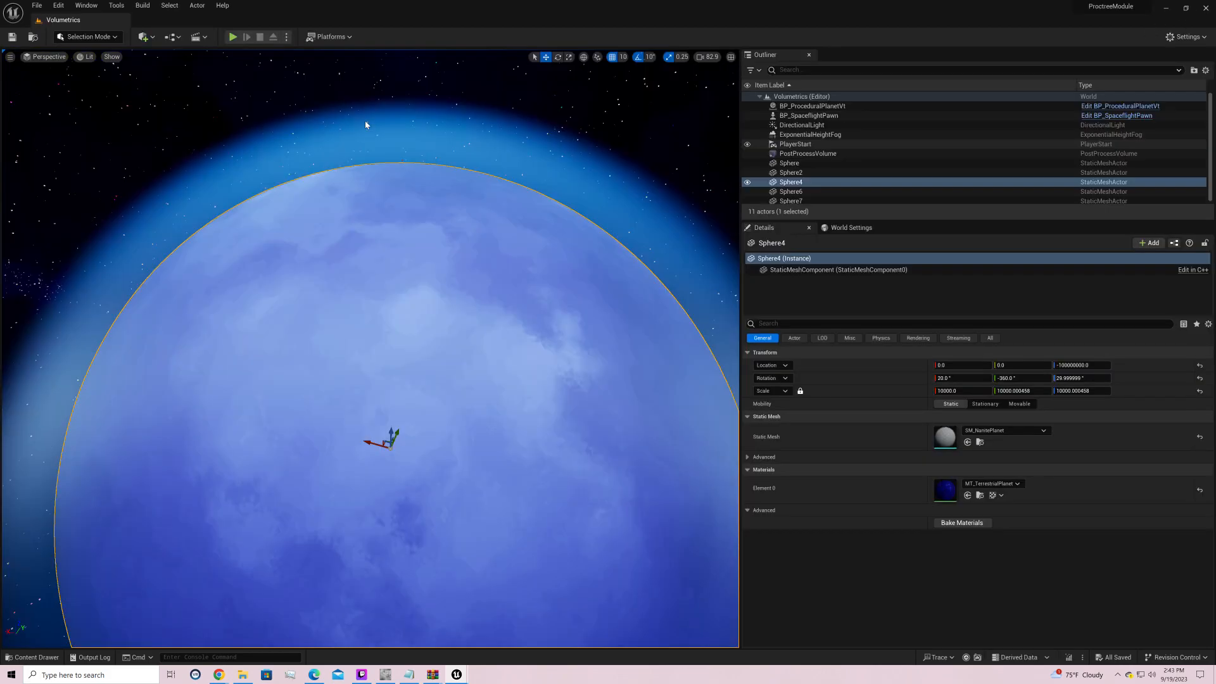
Step: Open the recently used Optimizing level in the level editor
{"action": "left_click", "coordinate": [36, 5]}
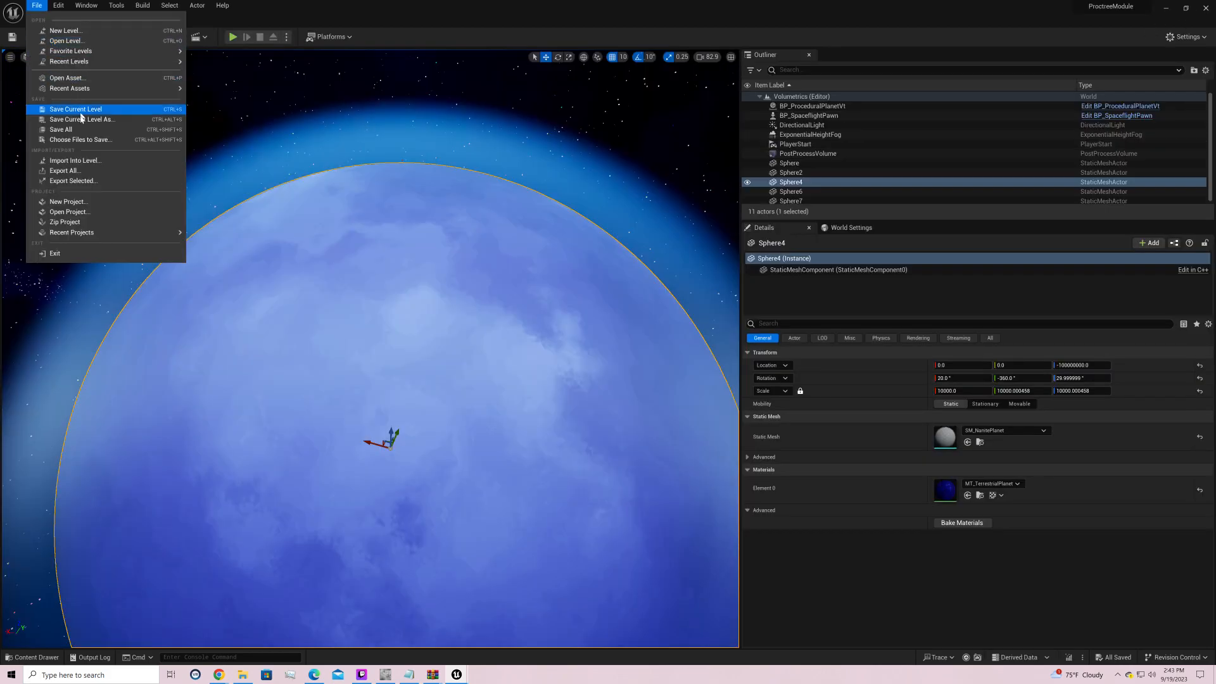
{"action": "mouse_move", "coordinate": [152, 56]}
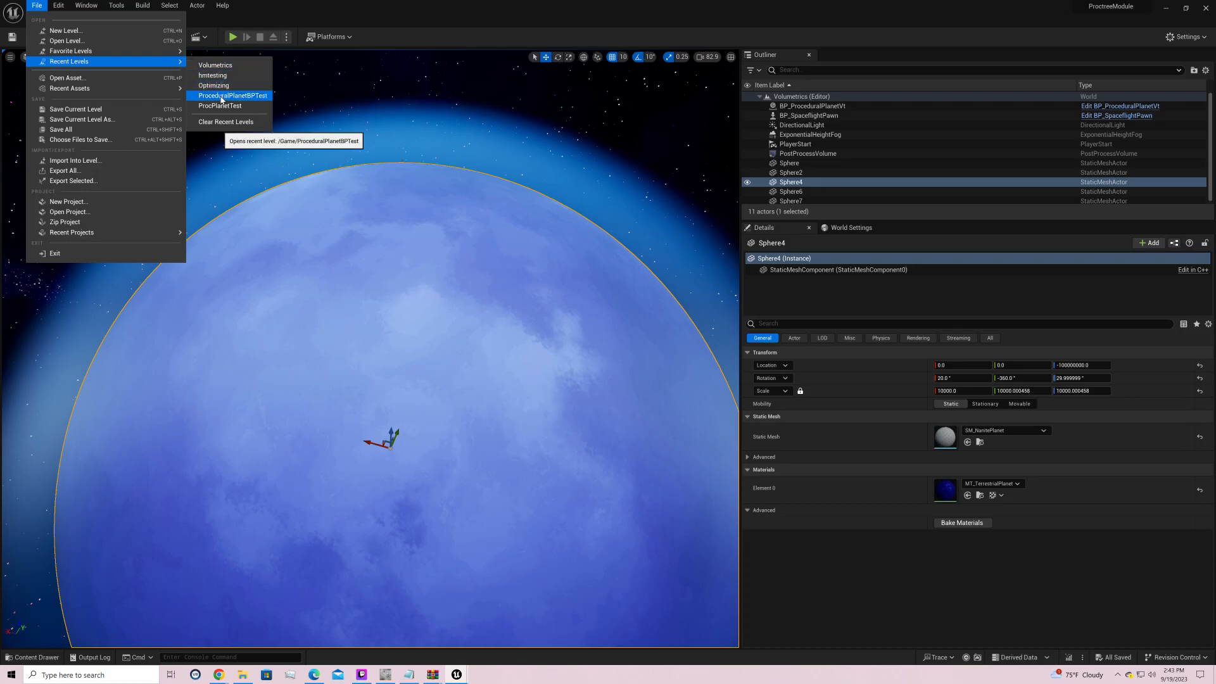
{"action": "left_click", "coordinate": [224, 87]}
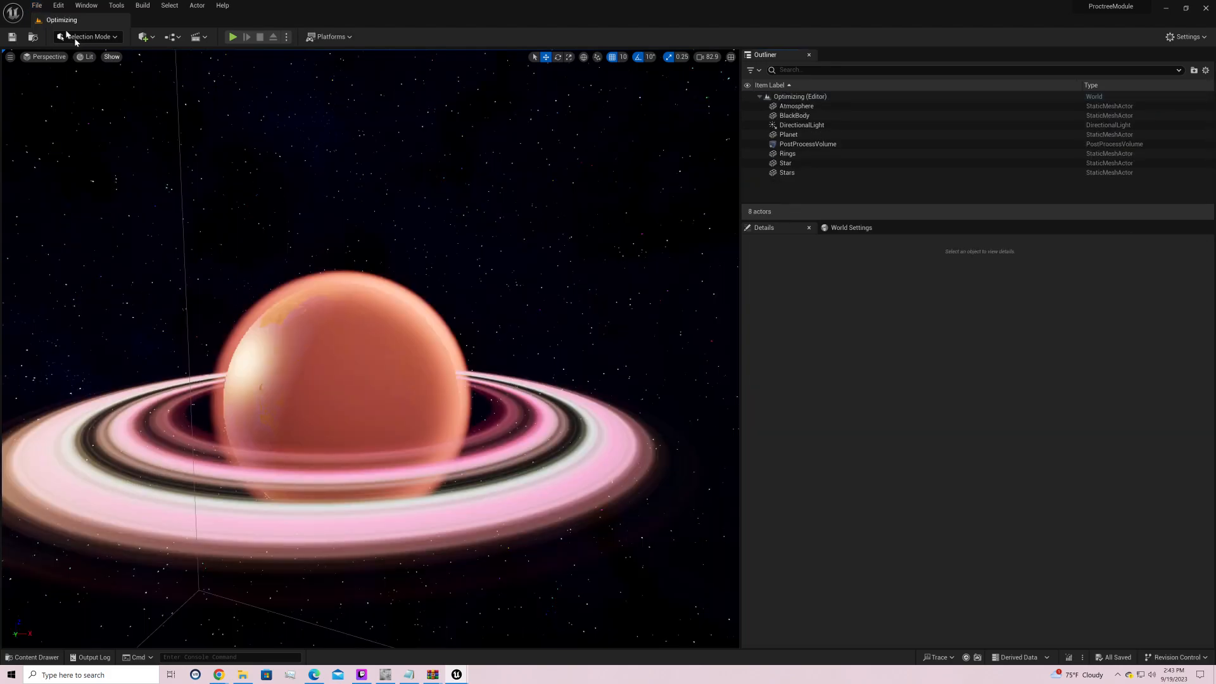
Step: Open the recently used Volumetrics level
{"action": "left_click", "coordinate": [37, 5]}
{"action": "mouse_move", "coordinate": [85, 61]}
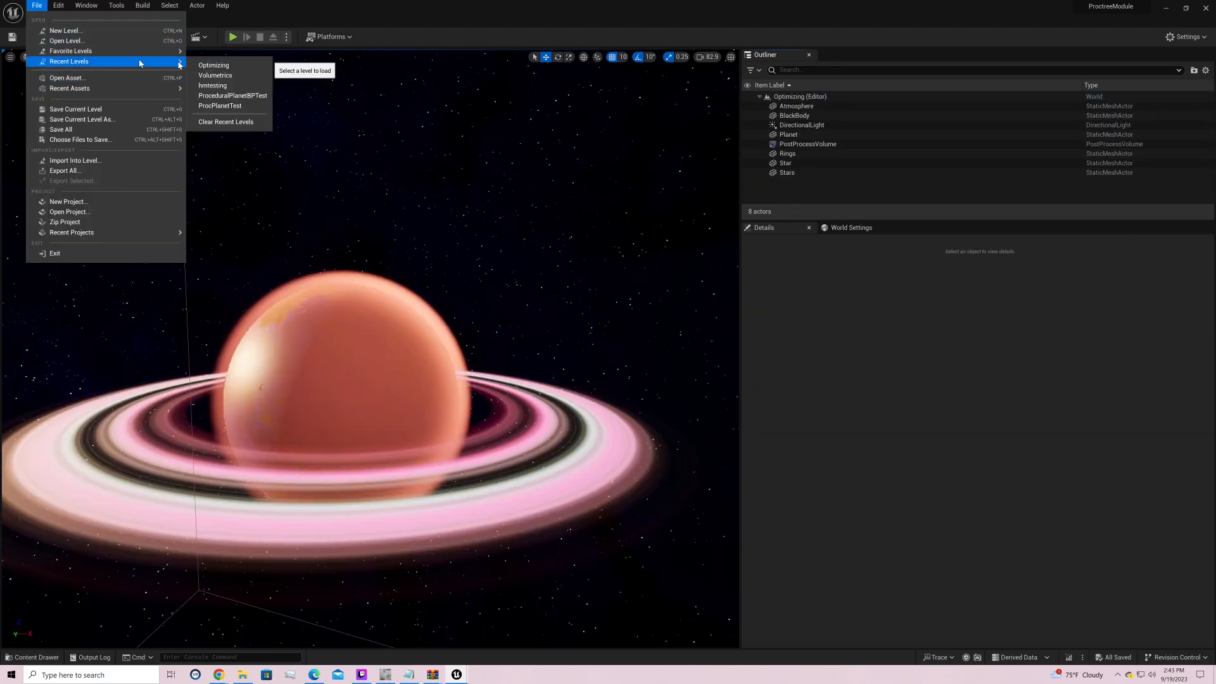
{"action": "left_click", "coordinate": [215, 75]}
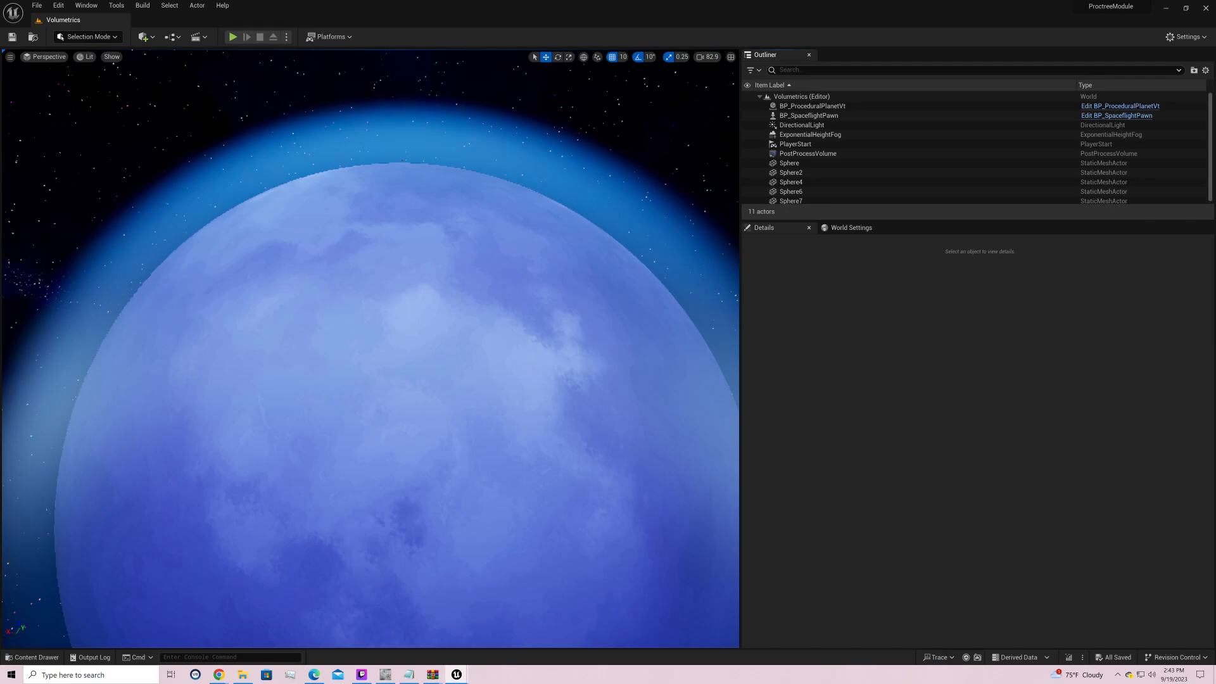
{"action": "left_click", "coordinate": [37, 5]}
{"action": "mouse_move", "coordinate": [84, 60]}
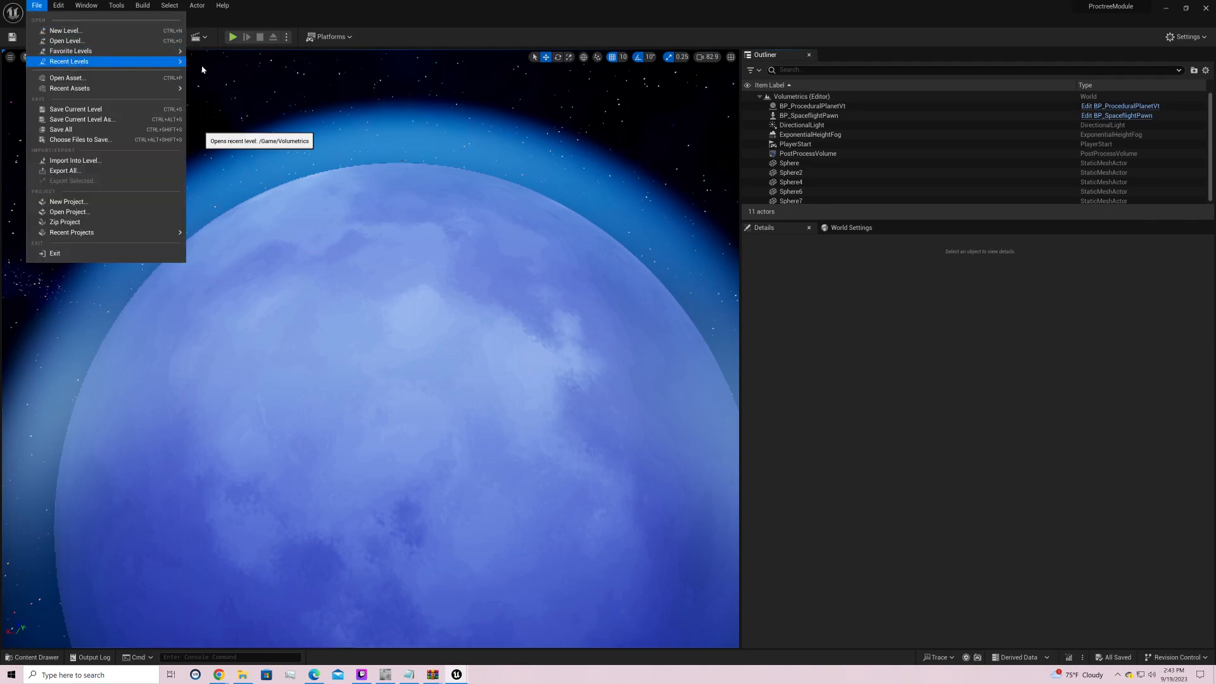
{"action": "left_click", "coordinate": [202, 69]}
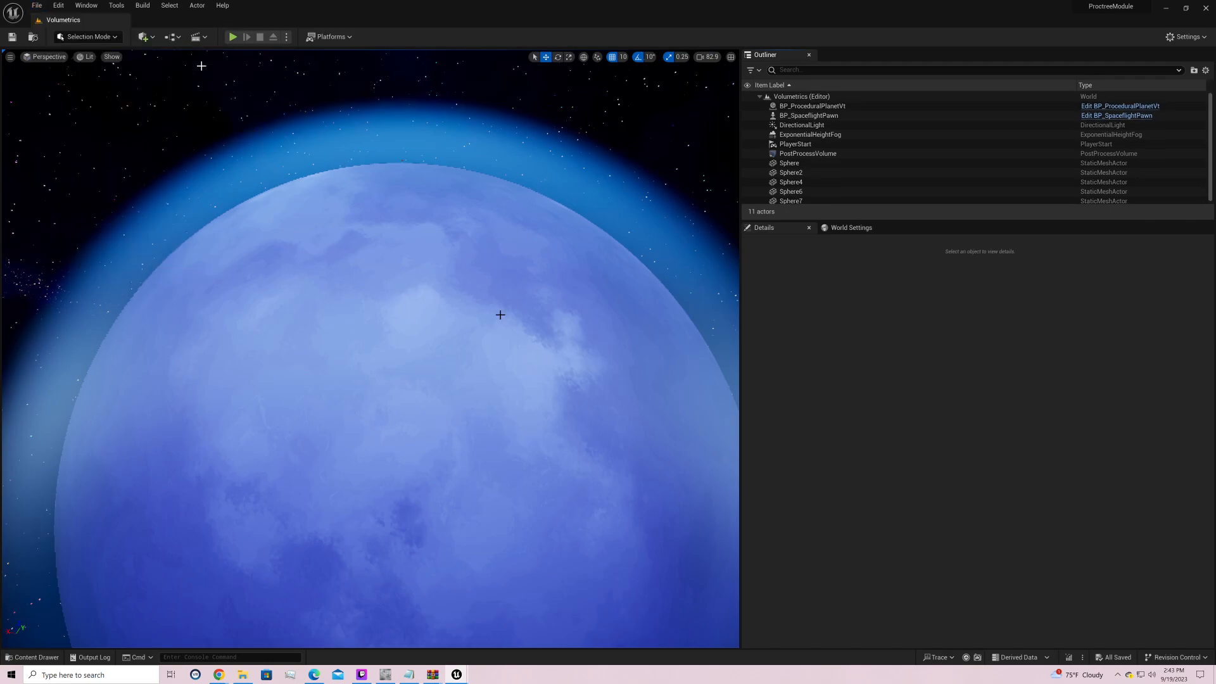
Step: Assign the MT_TerrestrialPlanetSimple material to the Sphere4 actor's Element 0 slot, searching the assets for "simple"
{"action": "left_click", "coordinate": [792, 183]}
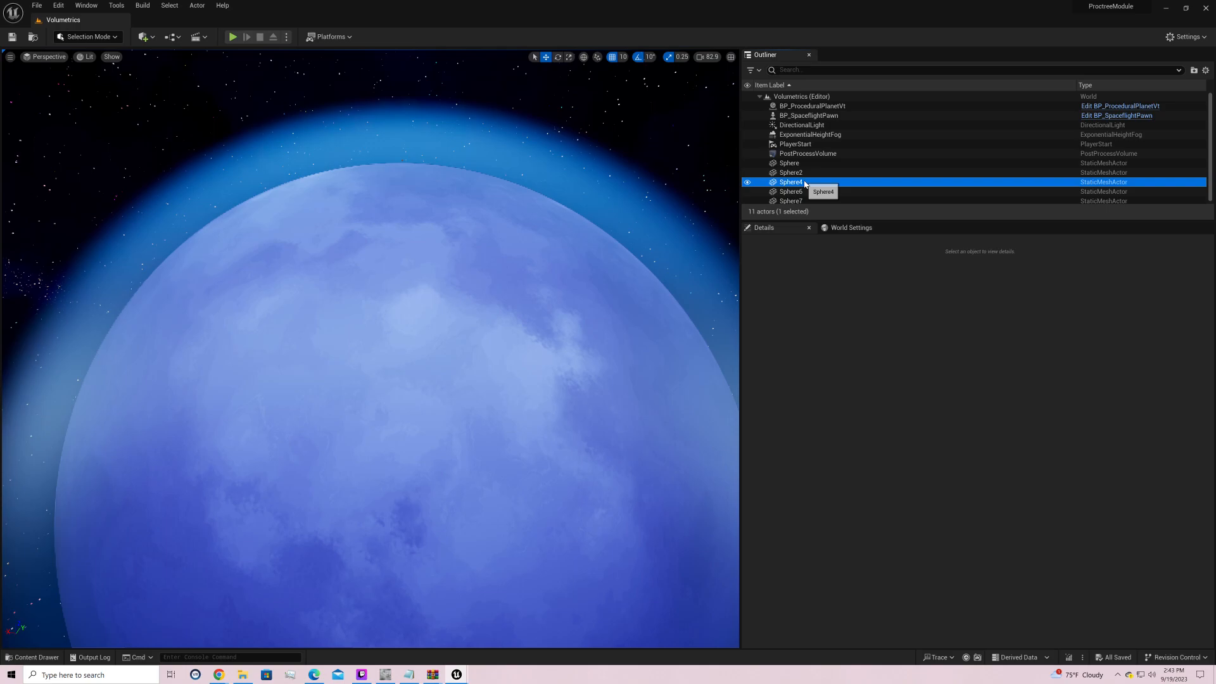
{"action": "left_click", "coordinate": [991, 484]}
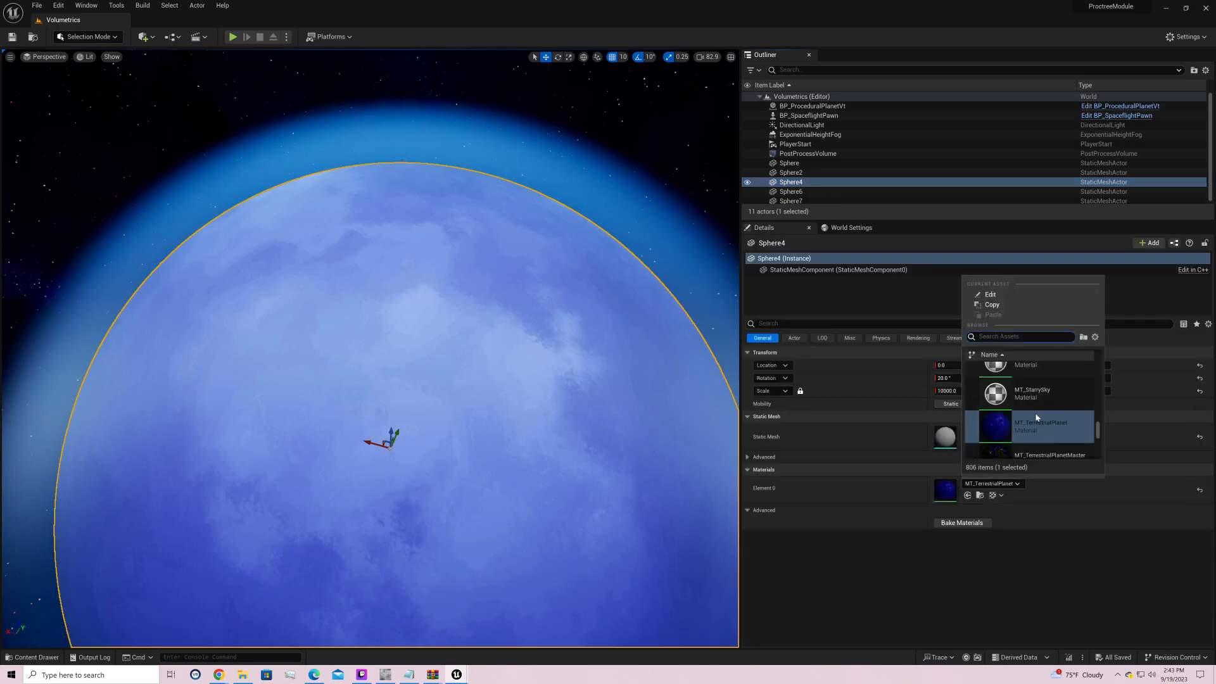
{"action": "scroll", "coordinate": [1079, 430], "scroll_direction": "down", "scroll_amount": 2}
{"action": "scroll", "coordinate": [1078, 436], "scroll_direction": "down", "scroll_amount": 4}
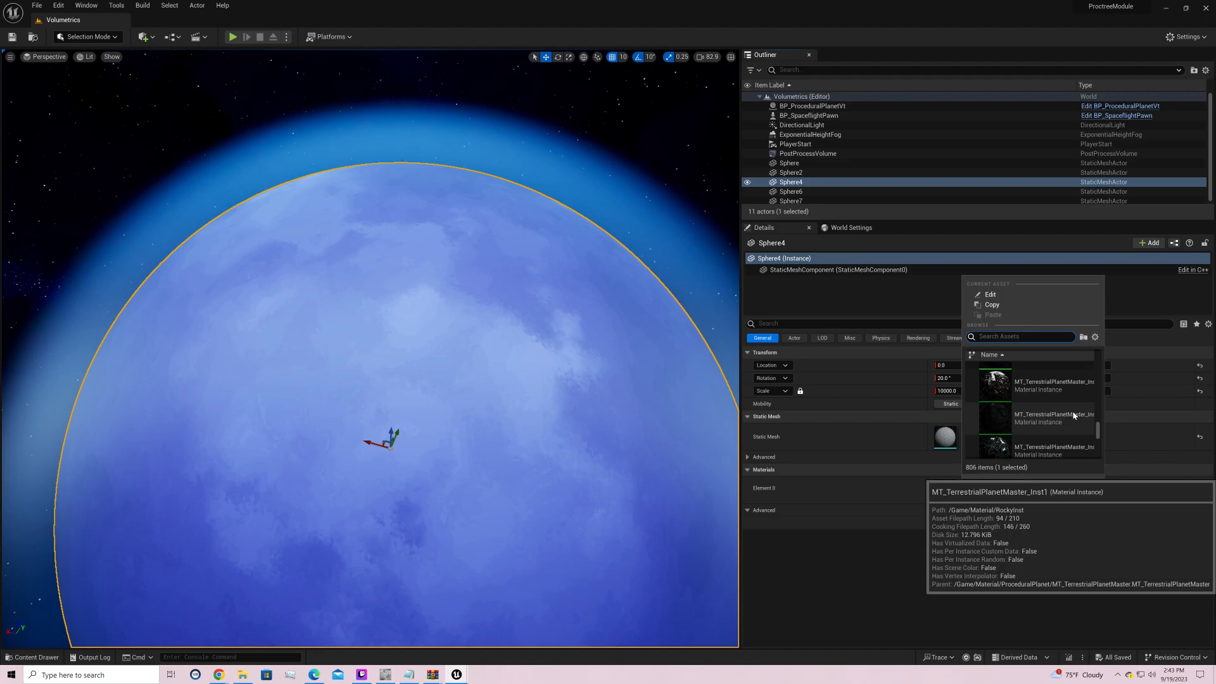
{"action": "scroll", "coordinate": [1074, 405], "scroll_direction": "down", "scroll_amount": 3}
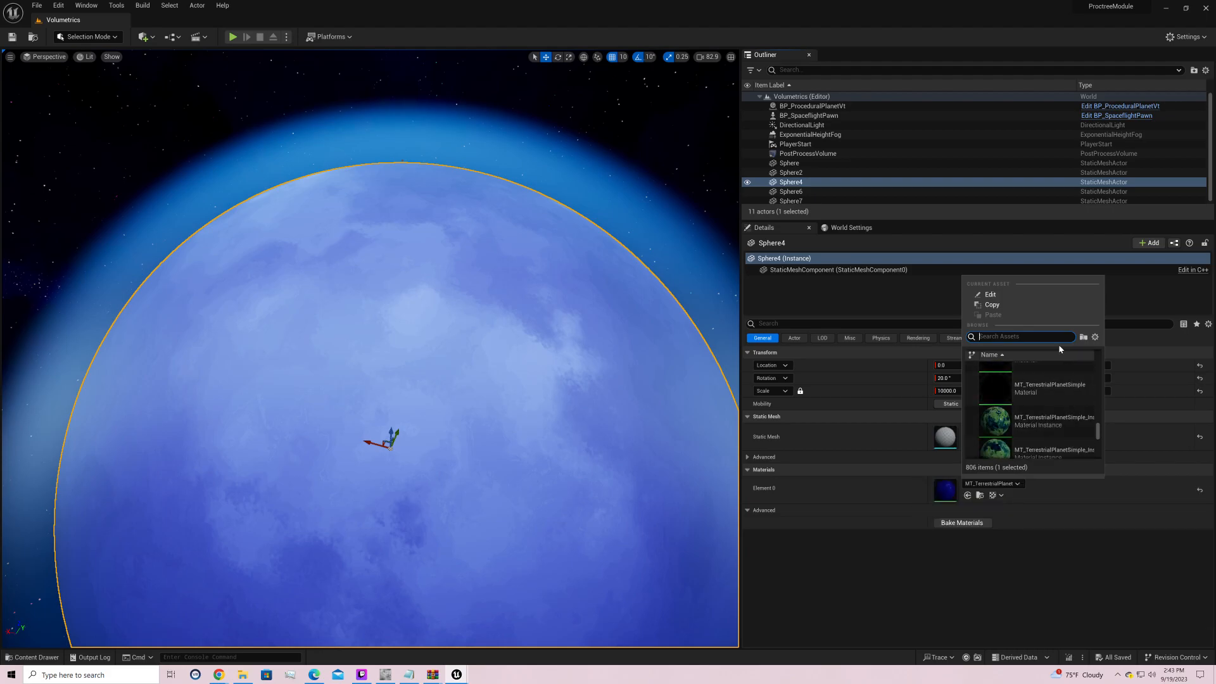
{"action": "type", "text": "simp"}
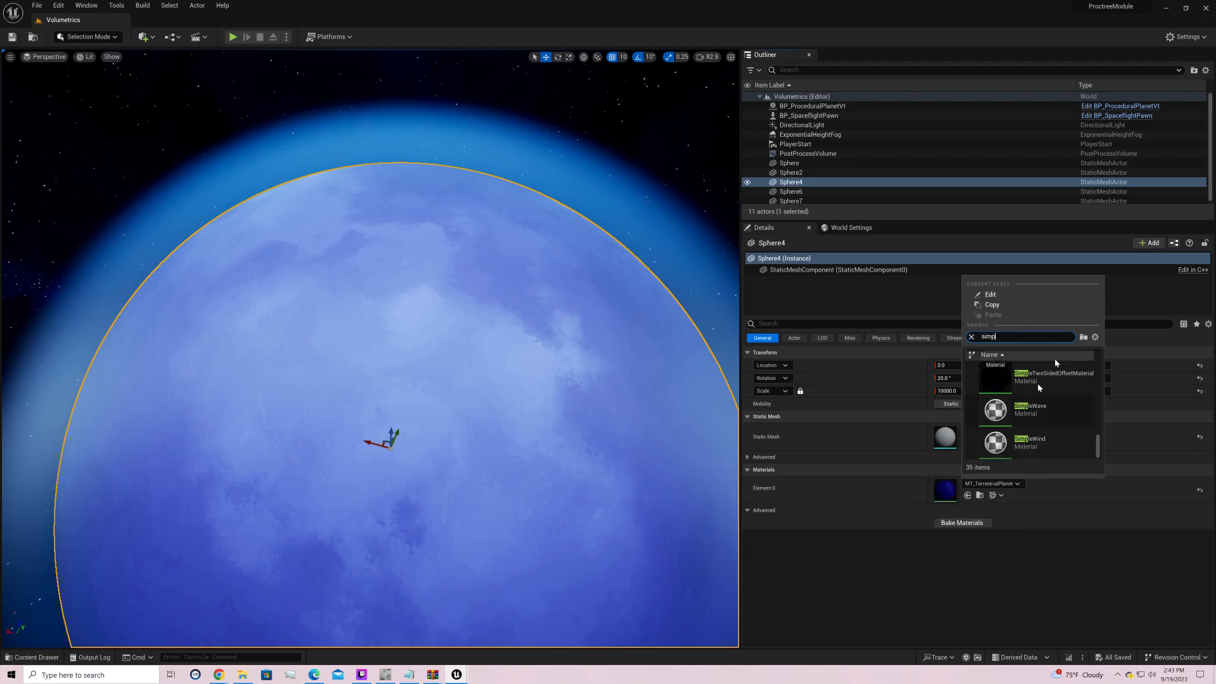
{"action": "type", "text": "le"}
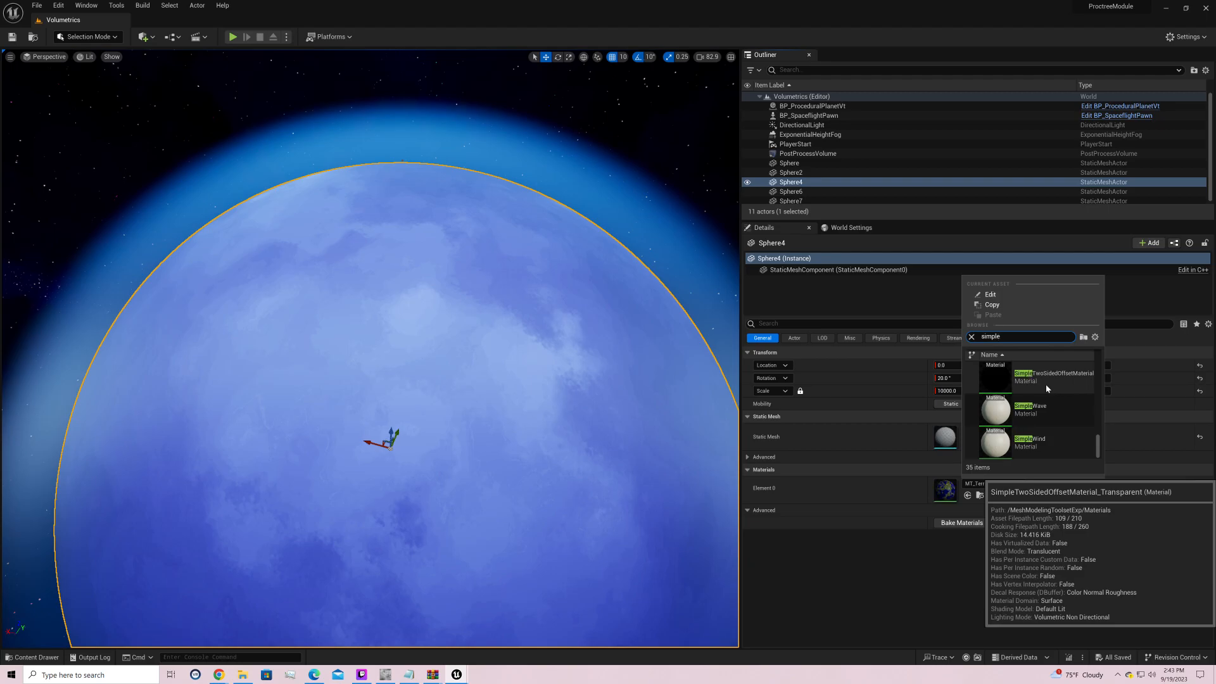
{"action": "scroll", "coordinate": [1061, 405], "scroll_direction": "up", "scroll_amount": 5}
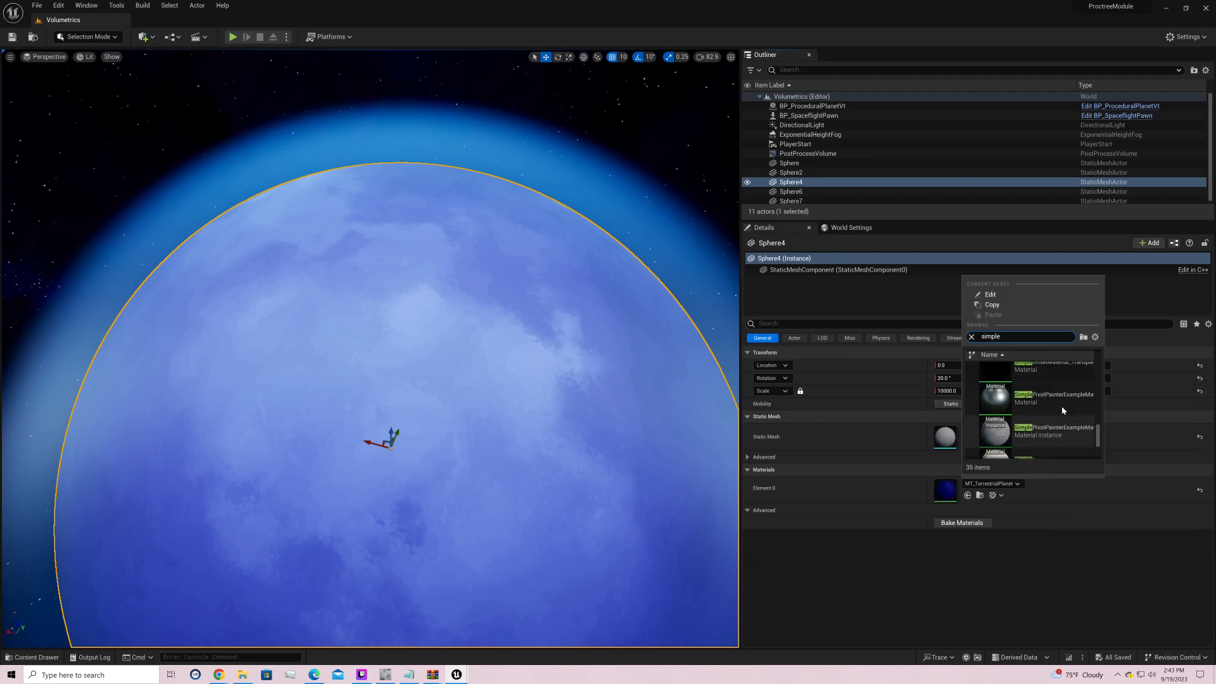
{"action": "scroll", "coordinate": [1061, 416], "scroll_direction": "up", "scroll_amount": 3}
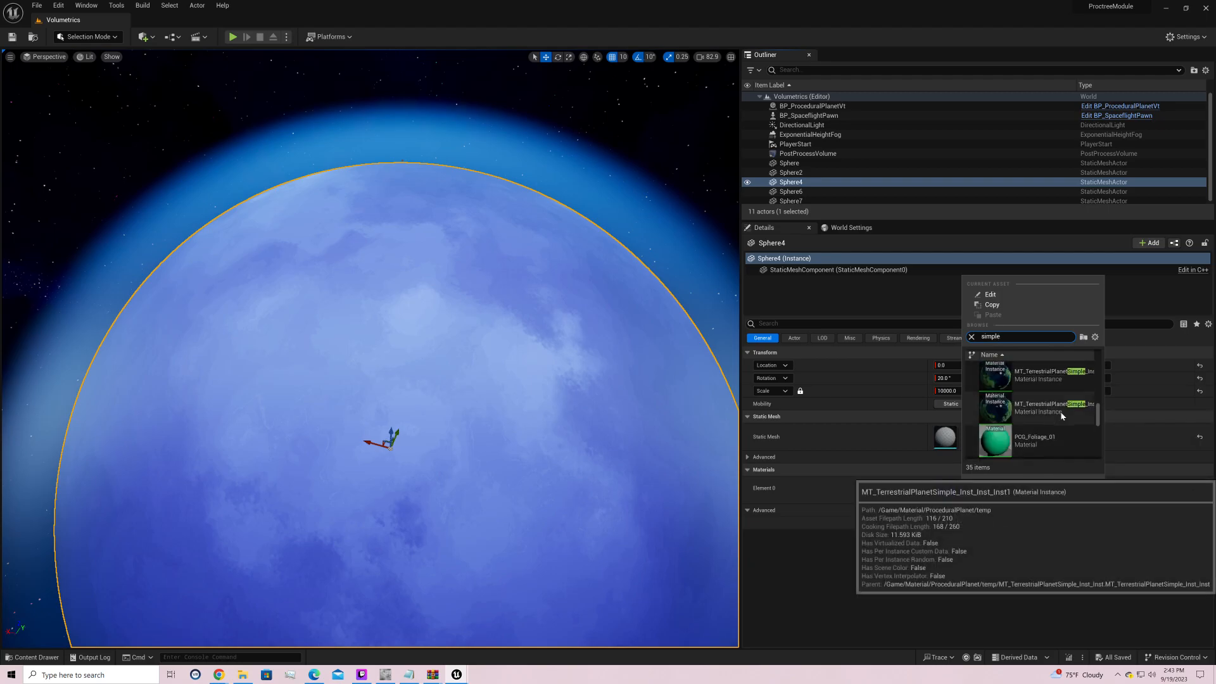
{"action": "scroll", "coordinate": [1061, 413], "scroll_direction": "up", "scroll_amount": 1}
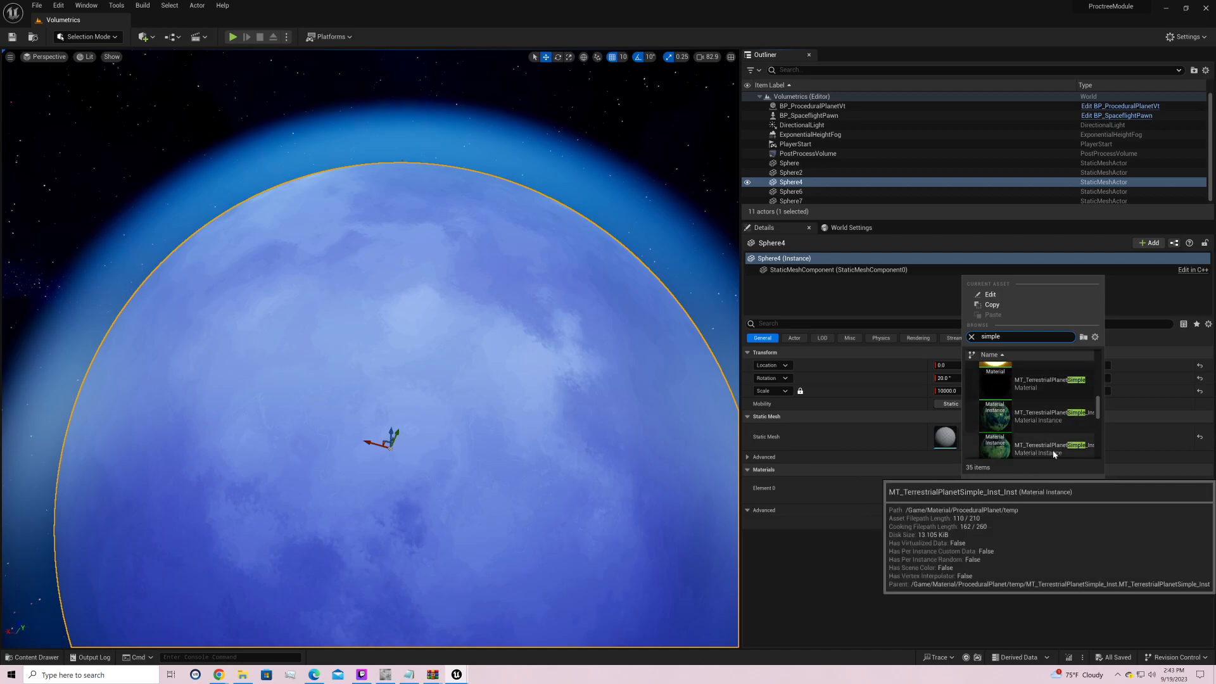
{"action": "scroll", "coordinate": [1051, 412], "scroll_direction": "up", "scroll_amount": 1}
{"action": "left_click", "coordinate": [1049, 407]}
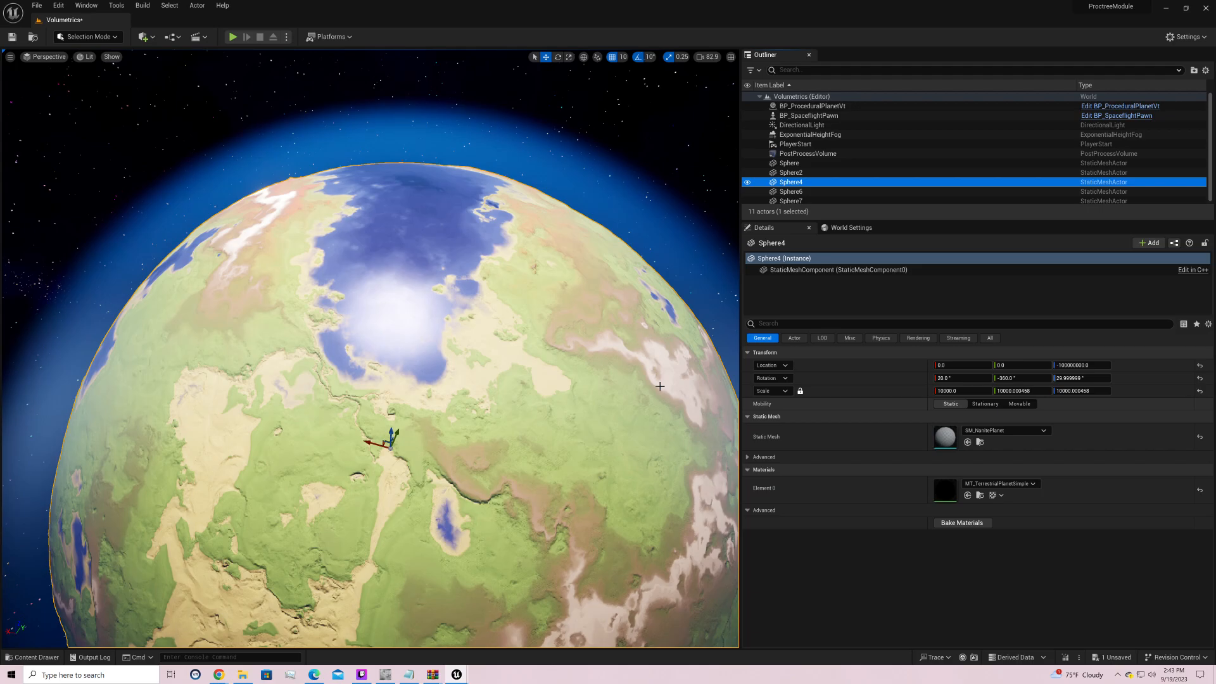
Step: Fly around the Sphere4 planet to examine its sunlit terrain, night side, atmosphere rim and surface horizon
{"action": "right_click_drag", "start_coordinate": [660, 387], "coordinate": [679, 457]}
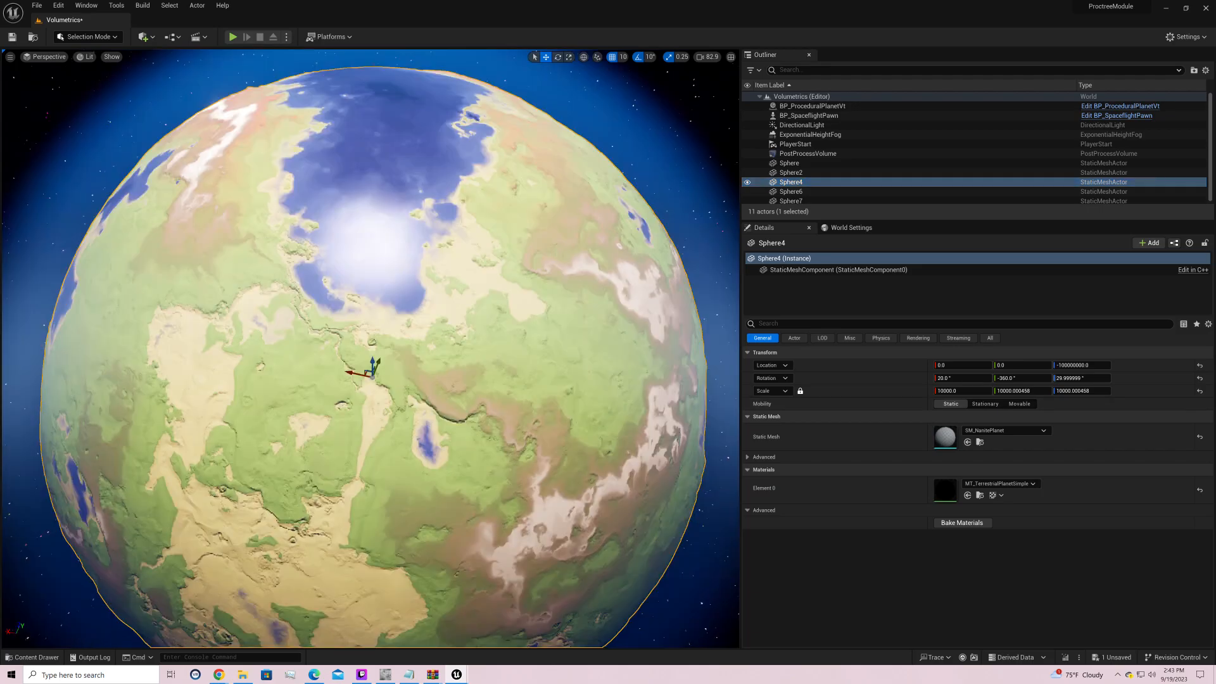
{"action": "key", "text": "s"}
{"action": "key", "text": "w"}
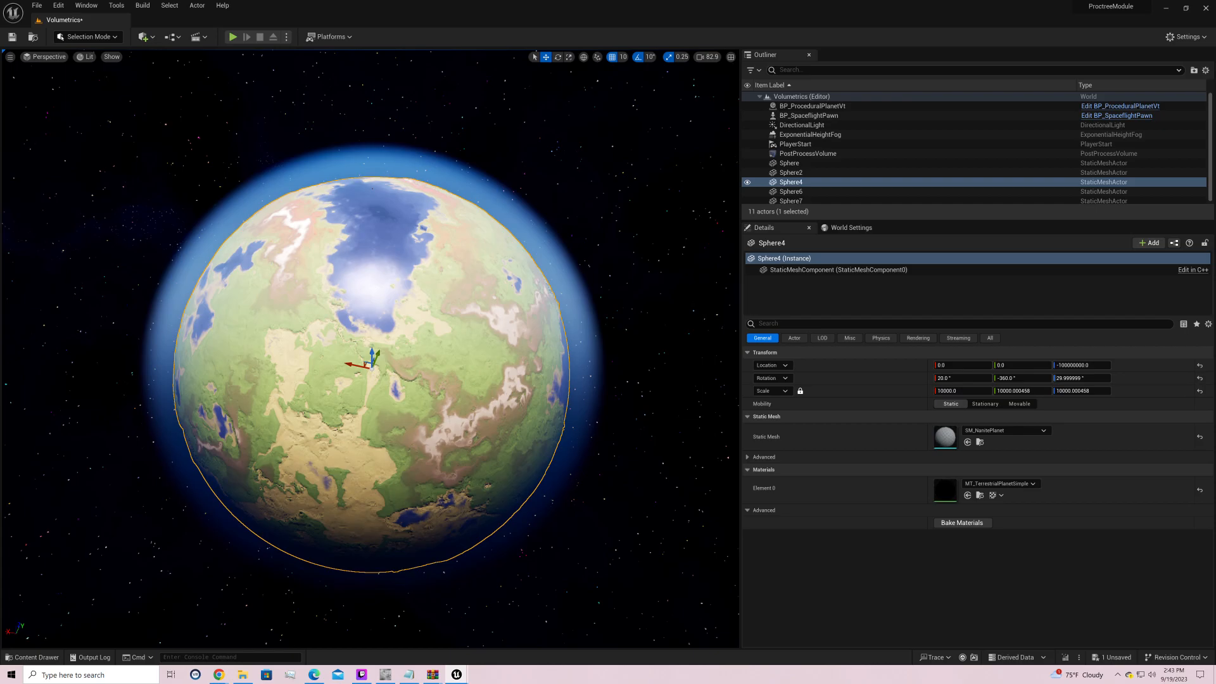
{"action": "key", "text": "w"}
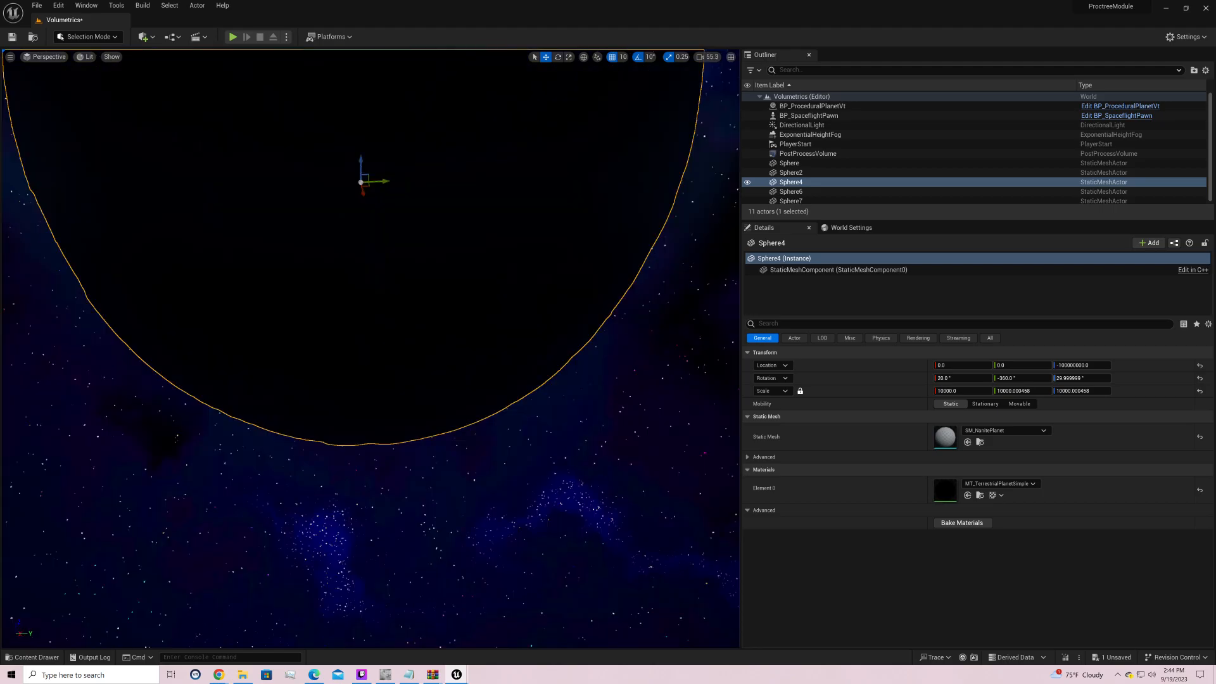
{"action": "key", "text": "s"}
{"action": "right_click_drag", "start_coordinate": [370, 348], "coordinate": [371, 67]}
{"action": "key", "text": "s"}
{"action": "key", "text": "s"}
{"action": "key", "text": "w"}
{"action": "key", "text": "d"}
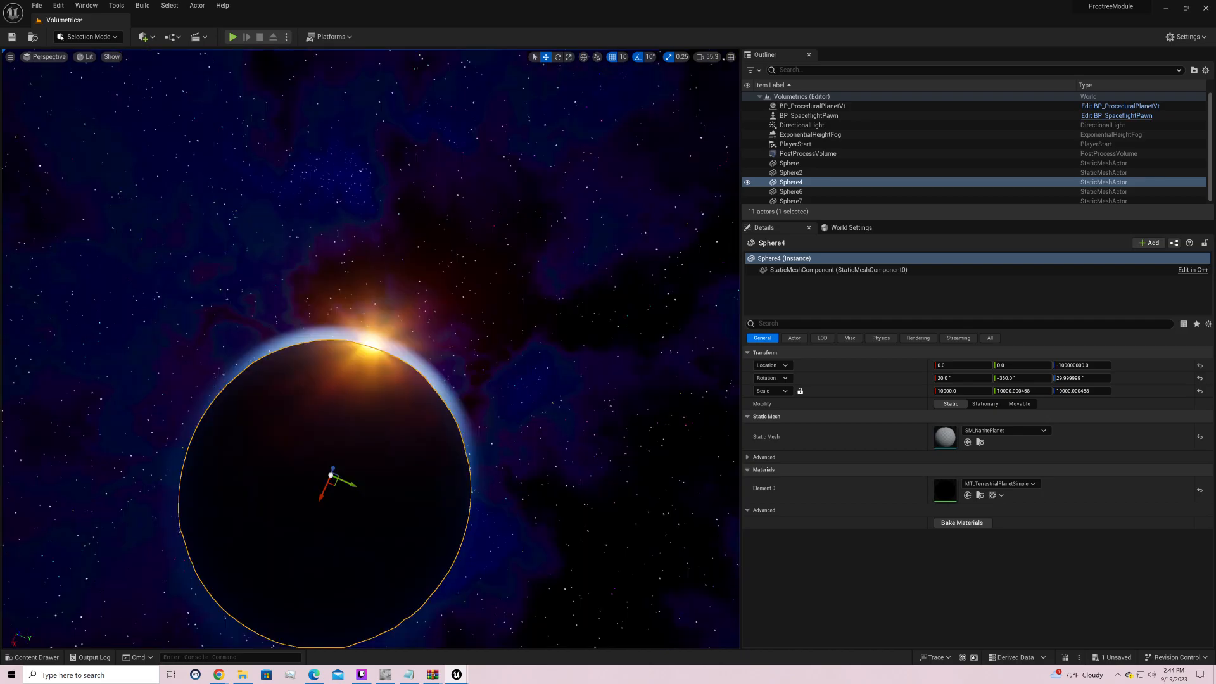
{"action": "key", "text": "w"}
{"action": "right_click_drag", "start_coordinate": [370, 349], "coordinate": [447, 349]}
{"action": "key", "text": "w"}
{"action": "key", "text": "d"}
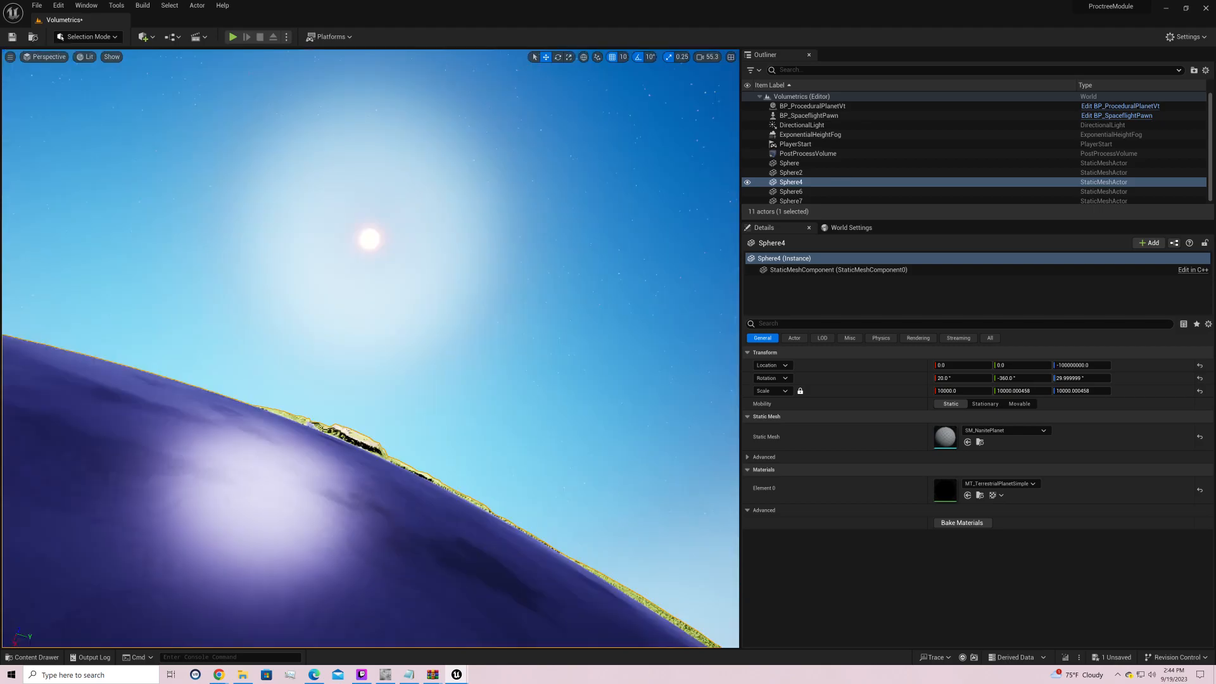
Step: Frame Sphere4 in the viewport and inspect its continents, mountains and oceans from closer in
{"action": "key", "text": "f"}
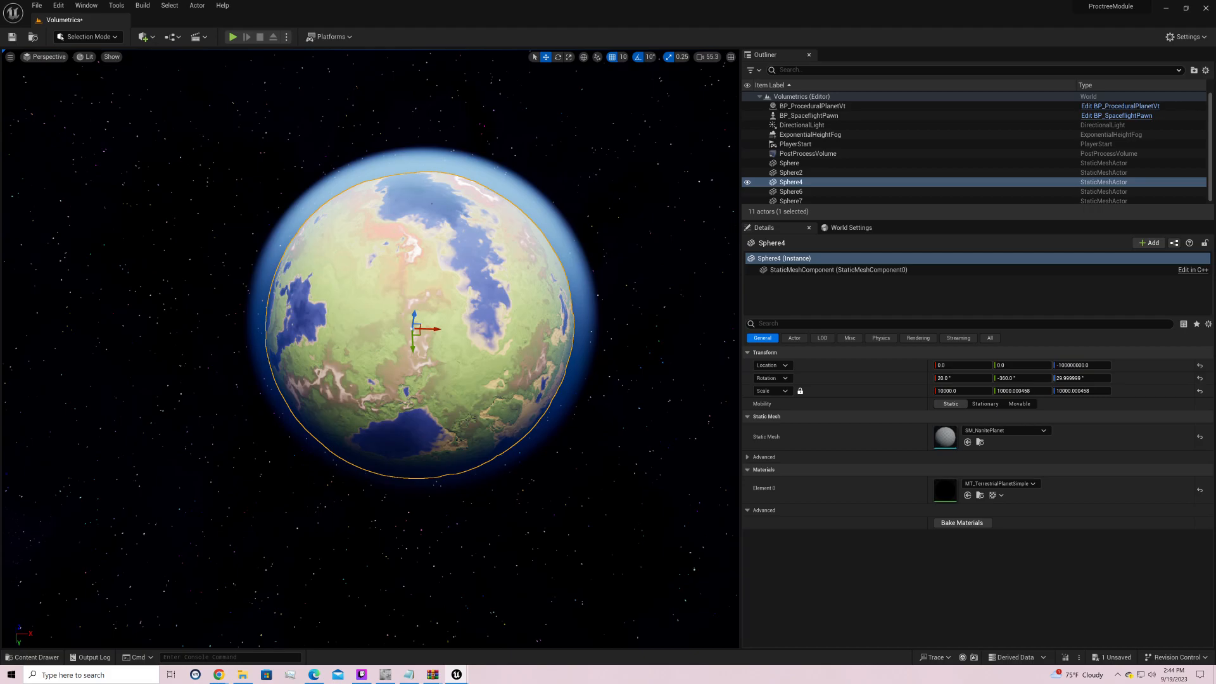
{"action": "right_click_drag", "start_coordinate": [371, 348], "coordinate": [485, 358]}
{"action": "key", "text": "a"}
{"action": "mouse_move", "coordinate": [529, 298]}
{"action": "right_mouse_down"}
{"action": "mouse_move", "coordinate": [519, 368]}
{"action": "mouse_move", "coordinate": [528, 298]}
{"action": "right_mouse_up"}
{"action": "key", "text": "w"}
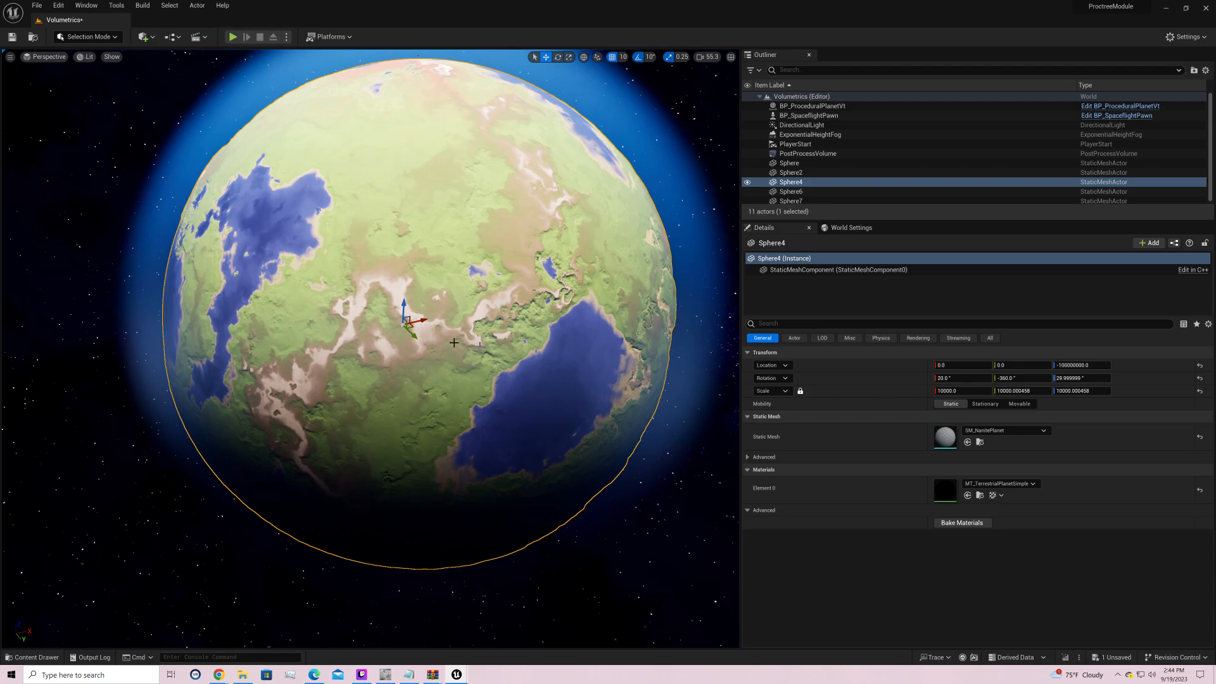
Step: Return to the MF_PlanetHeighmap material function and set the RLT parameter's default value to 0.5
{"action": "mouse_move", "coordinate": [456, 674]}
{"action": "left_click", "coordinate": [593, 637]}
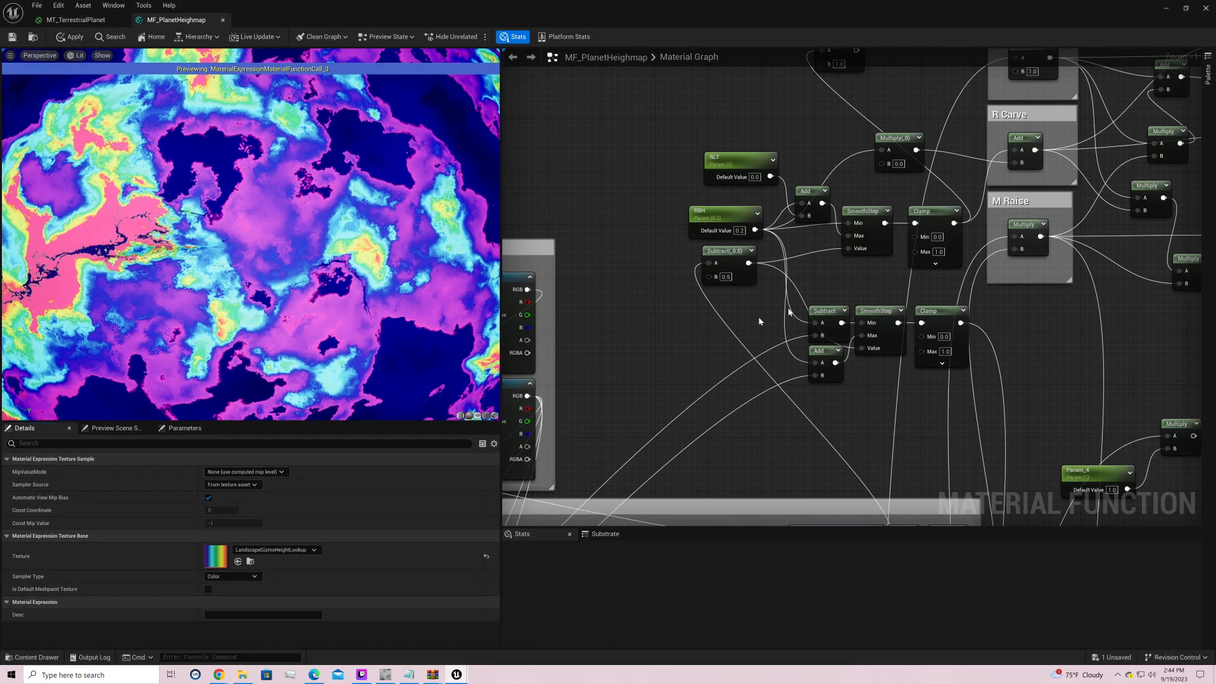
{"action": "left_click", "coordinate": [754, 177]}
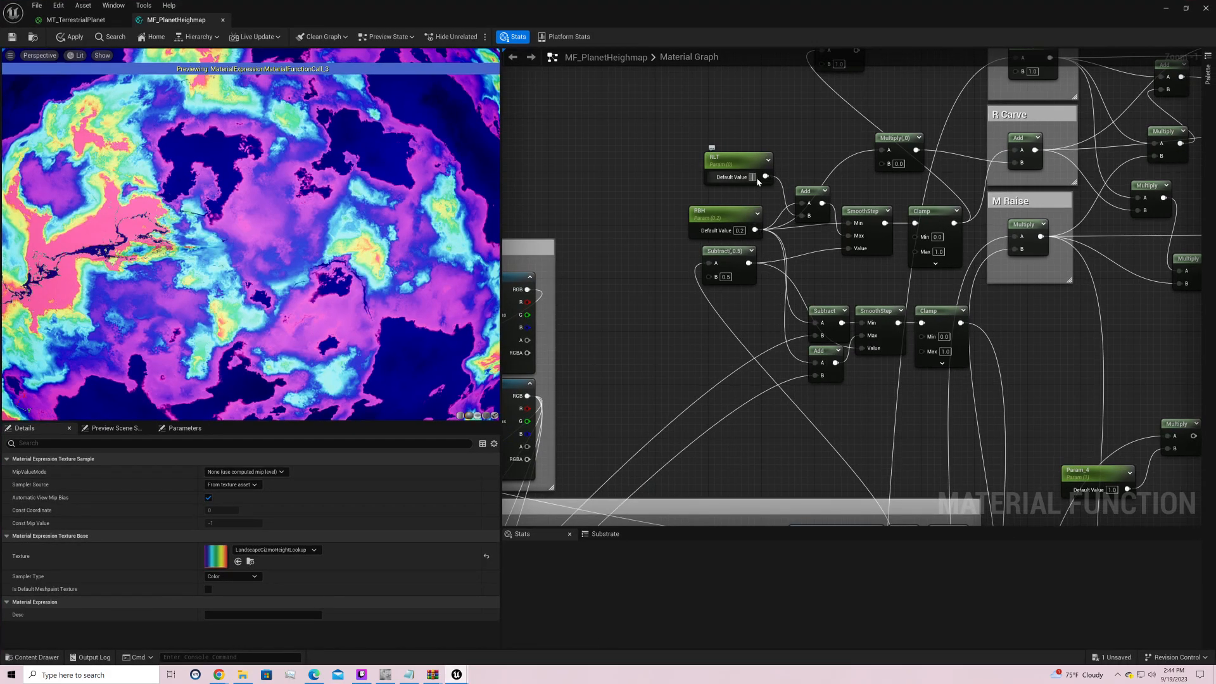
{"action": "type", "text": "0.5"}
{"action": "key", "text": "Return"}
Step: Replace the texture of the Demo group's Texture Sample with Terra_Land_1, searching for "terra"
{"action": "right_click_drag", "start_coordinate": [766, 178], "coordinate": [507, 178]}
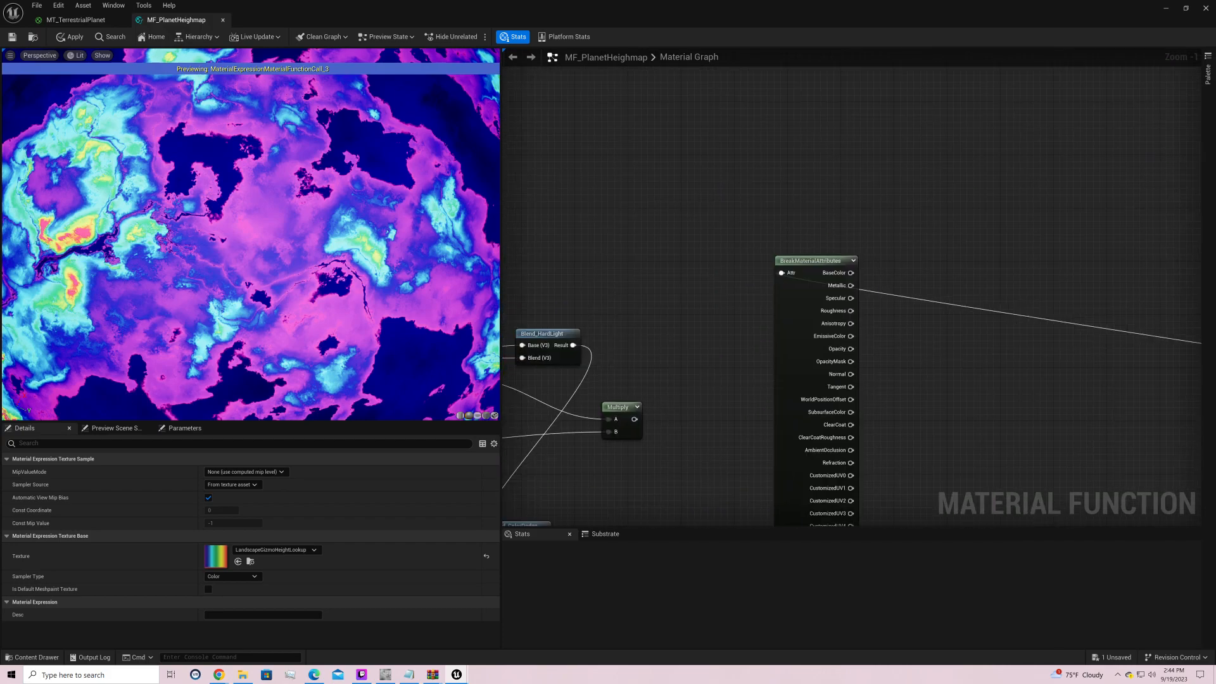
{"action": "mouse_move", "coordinate": [507, 520]}
{"action": "right_mouse_down"}
{"action": "mouse_move", "coordinate": [570, 297]}
{"action": "mouse_move", "coordinate": [771, 147]}
{"action": "mouse_move", "coordinate": [793, 62]}
{"action": "mouse_move", "coordinate": [939, 166]}
{"action": "mouse_move", "coordinate": [803, 49]}
{"action": "mouse_move", "coordinate": [687, 190]}
{"action": "mouse_move", "coordinate": [507, 481]}
{"action": "mouse_move", "coordinate": [510, 523]}
{"action": "right_mouse_up"}
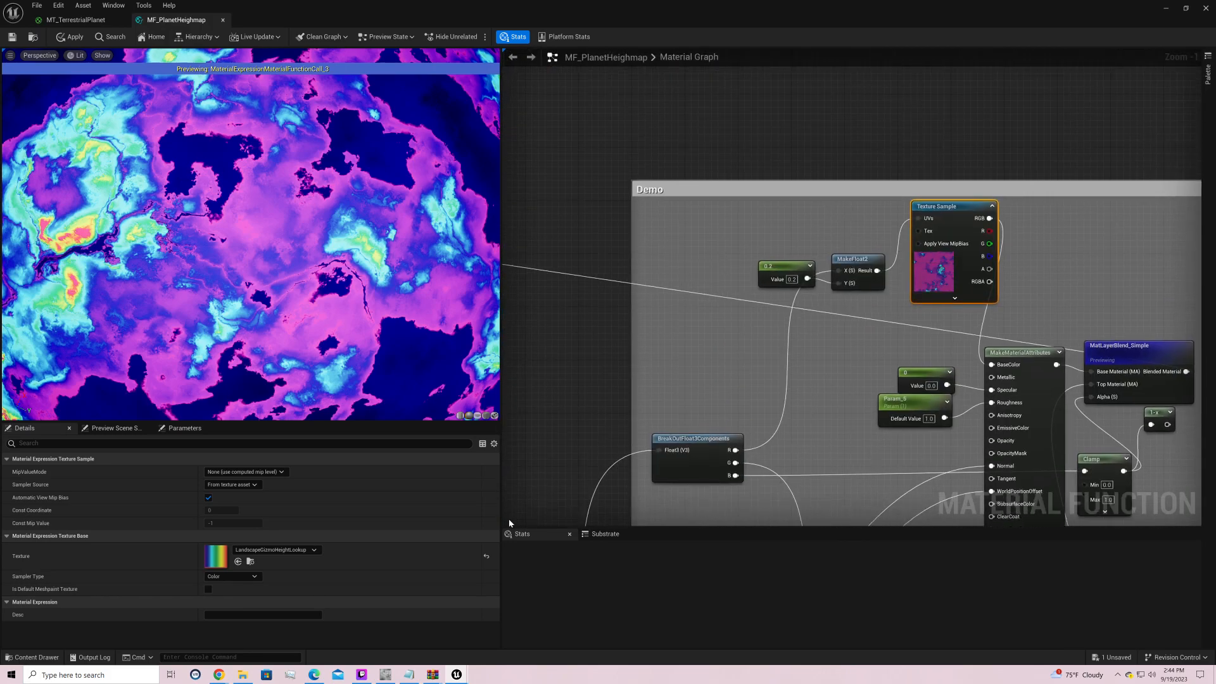
{"action": "left_click", "coordinate": [304, 550]}
{"action": "type", "text": "te"}
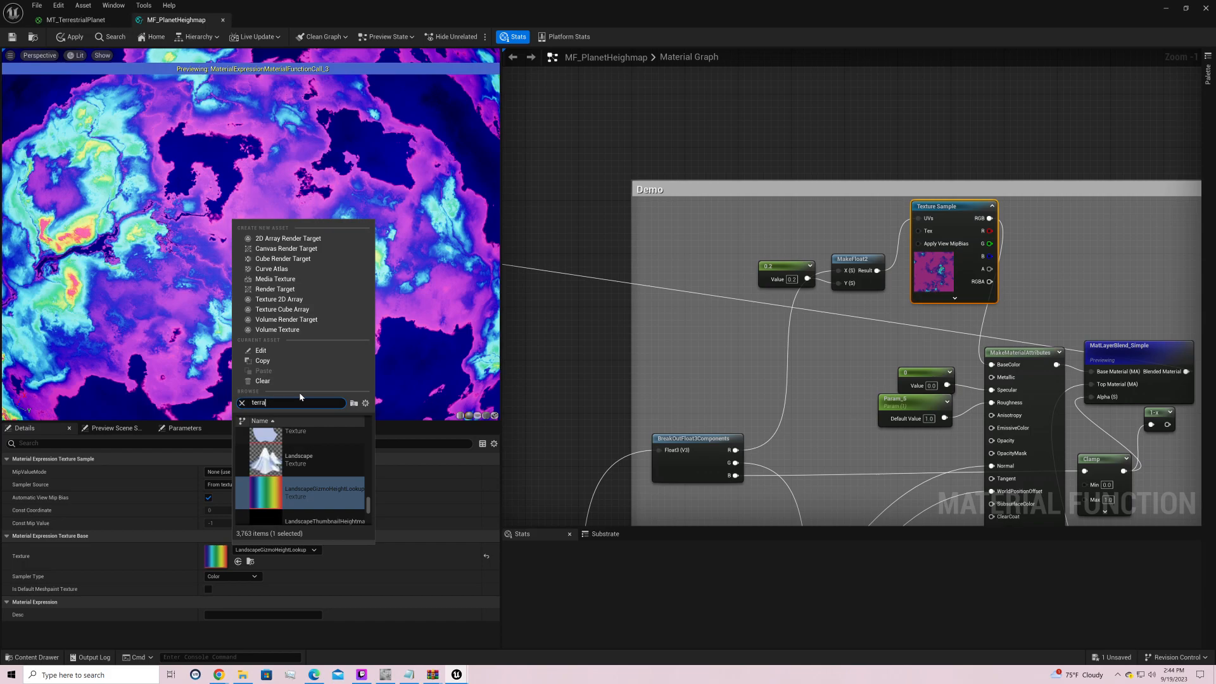
{"action": "type", "text": "rra"}
{"action": "left_click", "coordinate": [323, 478]}
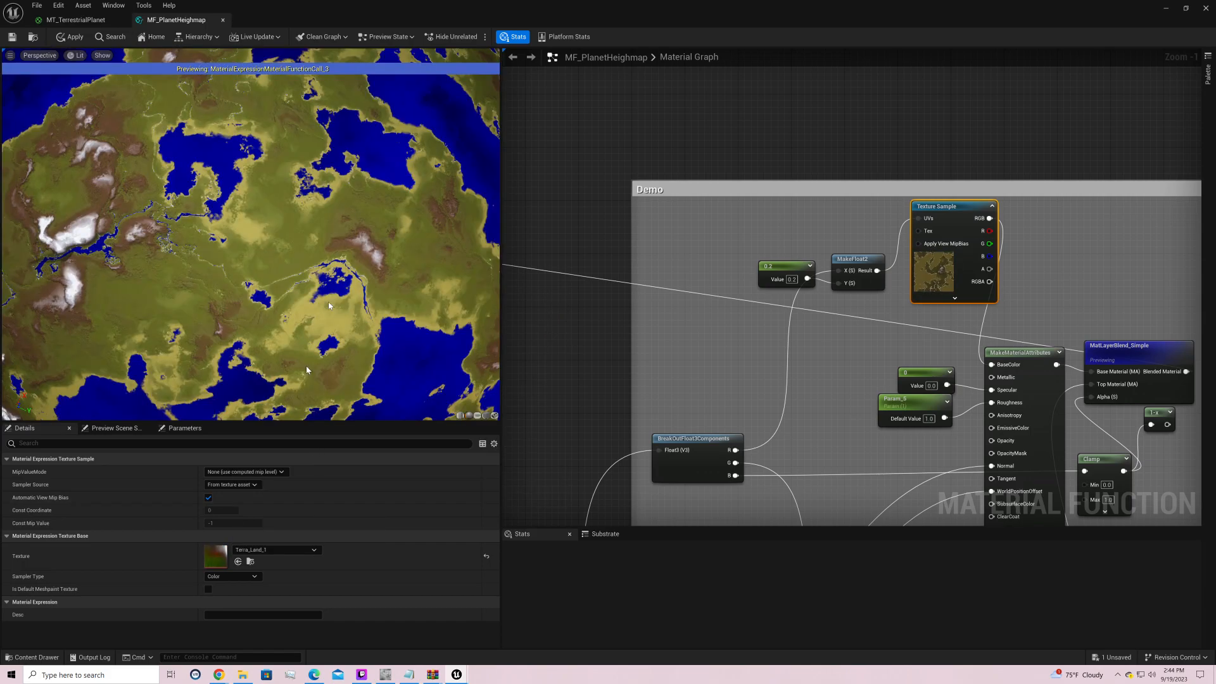
Step: Examine the terrain colours, coastlines, lakes and snowy mountains on the planet preview up close and from afar
{"action": "right_click_drag", "start_coordinate": [306, 366], "coordinate": [306, 417]}
{"action": "left_click_drag", "start_coordinate": [288, 306], "coordinate": [321, 263]}
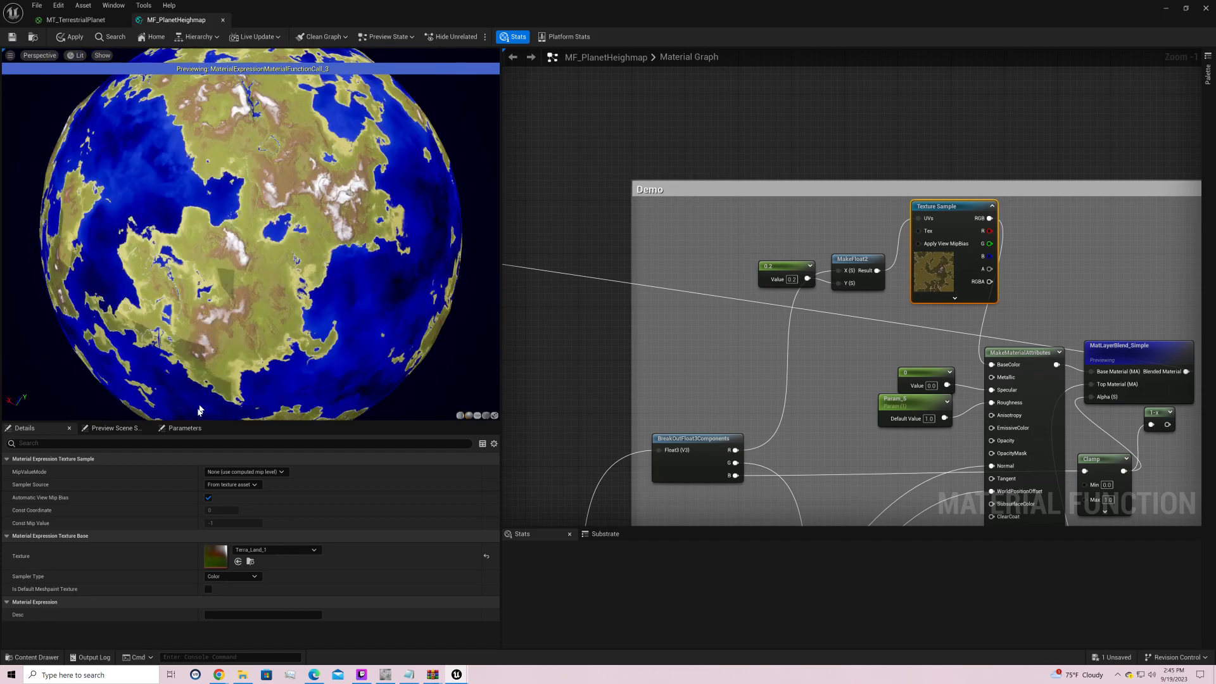
{"action": "right_click_drag", "start_coordinate": [265, 222], "coordinate": [265, 190]}
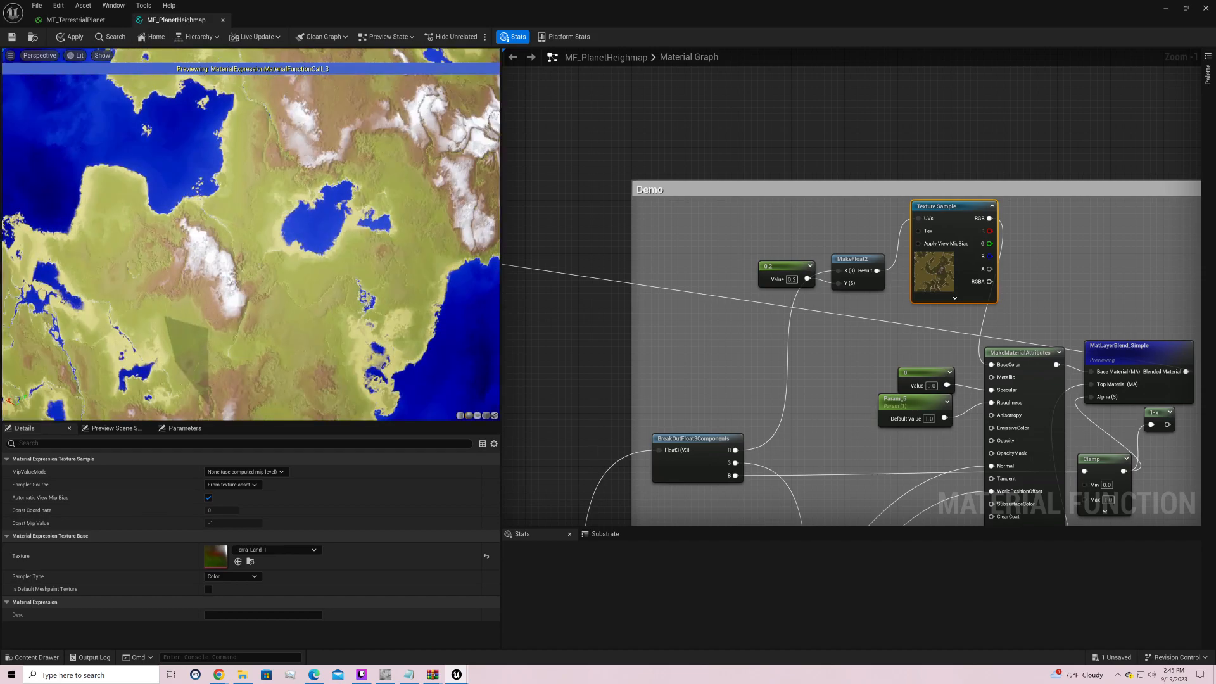
{"action": "right_click_drag", "start_coordinate": [327, 309], "coordinate": [327, 275]}
{"action": "left_click_drag", "start_coordinate": [327, 309], "coordinate": [318, 235]}
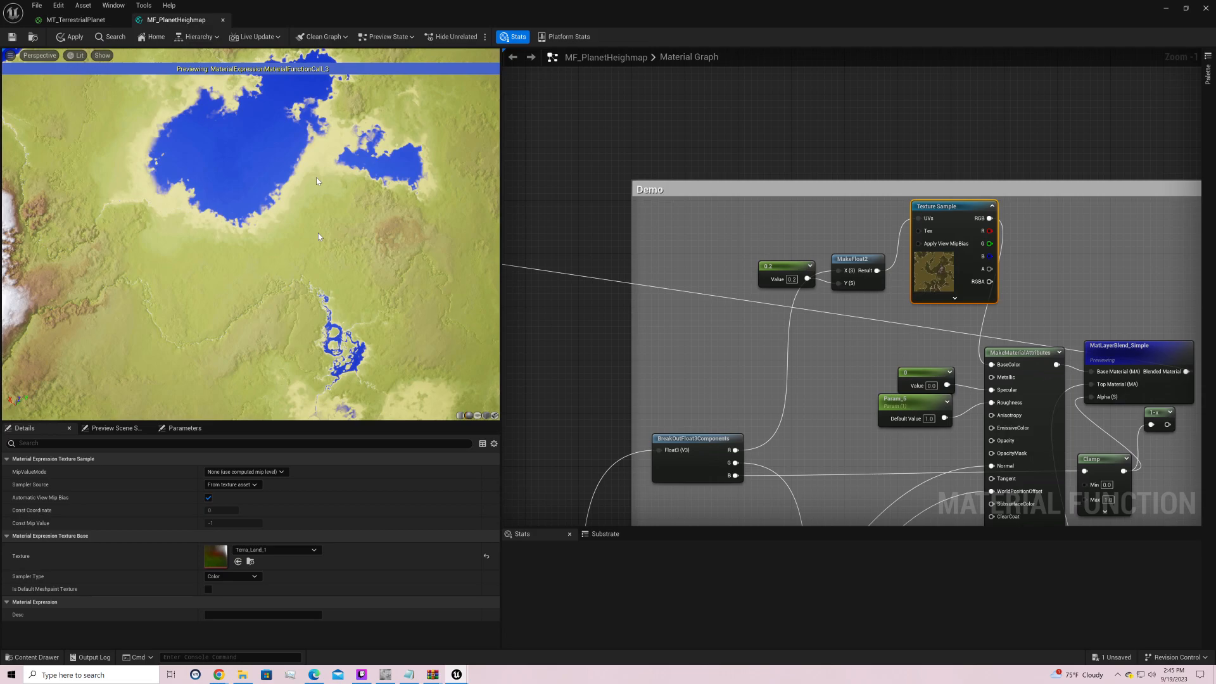
{"action": "left_click_drag", "start_coordinate": [318, 235], "coordinate": [273, 203]}
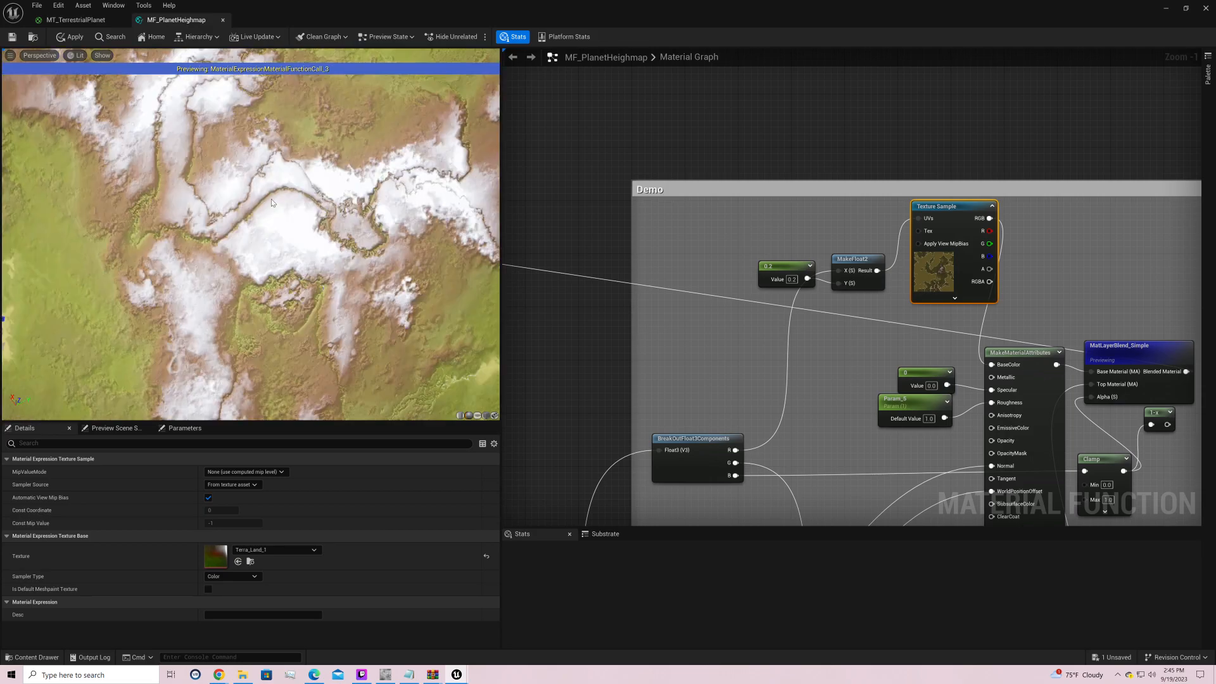
{"action": "right_click_drag", "start_coordinate": [273, 203], "coordinate": [289, 210]}
{"action": "left_click_drag", "start_coordinate": [273, 210], "coordinate": [288, 210]}
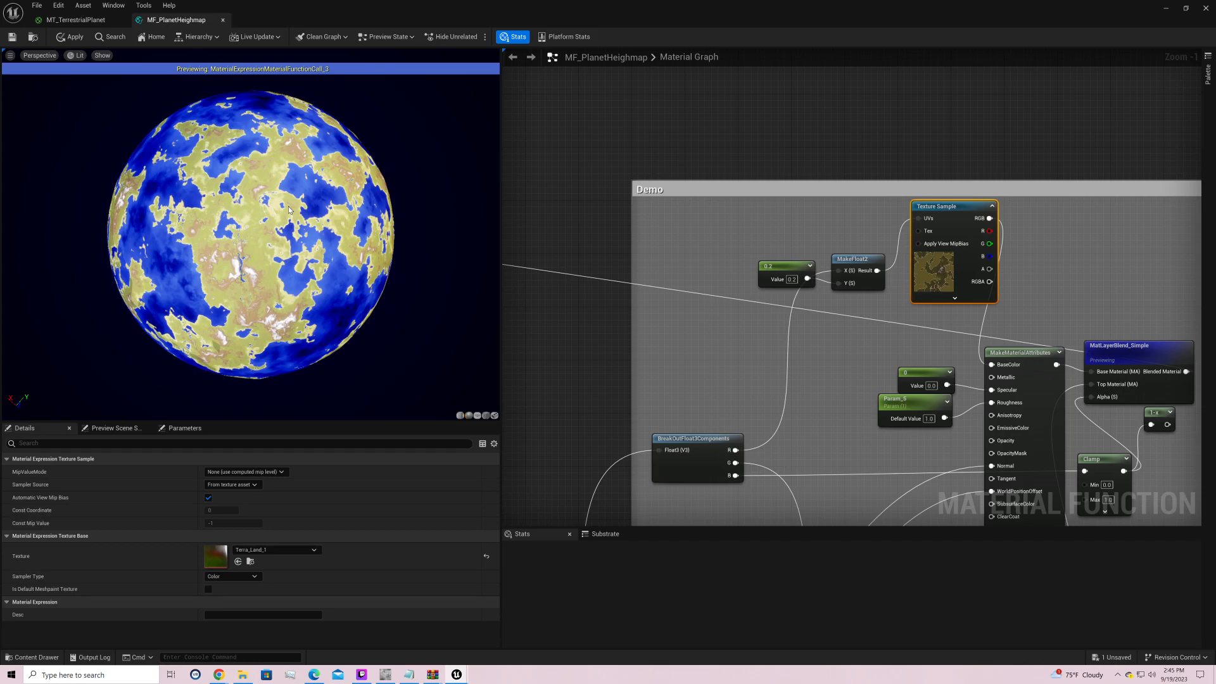
Step: Move the Blend_ColorDodge node below the Multiply node that follows the Blend_HardLight node
{"action": "right_click_drag", "start_coordinate": [581, 132], "coordinate": [1134, 138]}
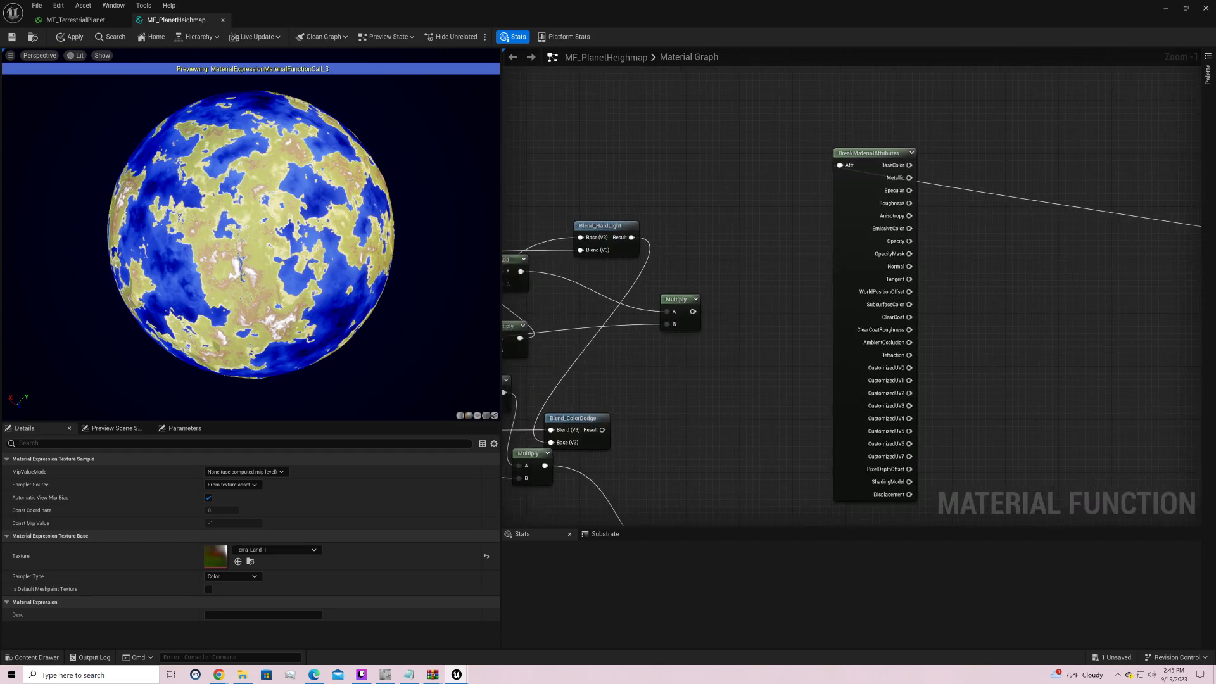
{"action": "right_click_drag", "start_coordinate": [813, 184], "coordinate": [1177, 66]}
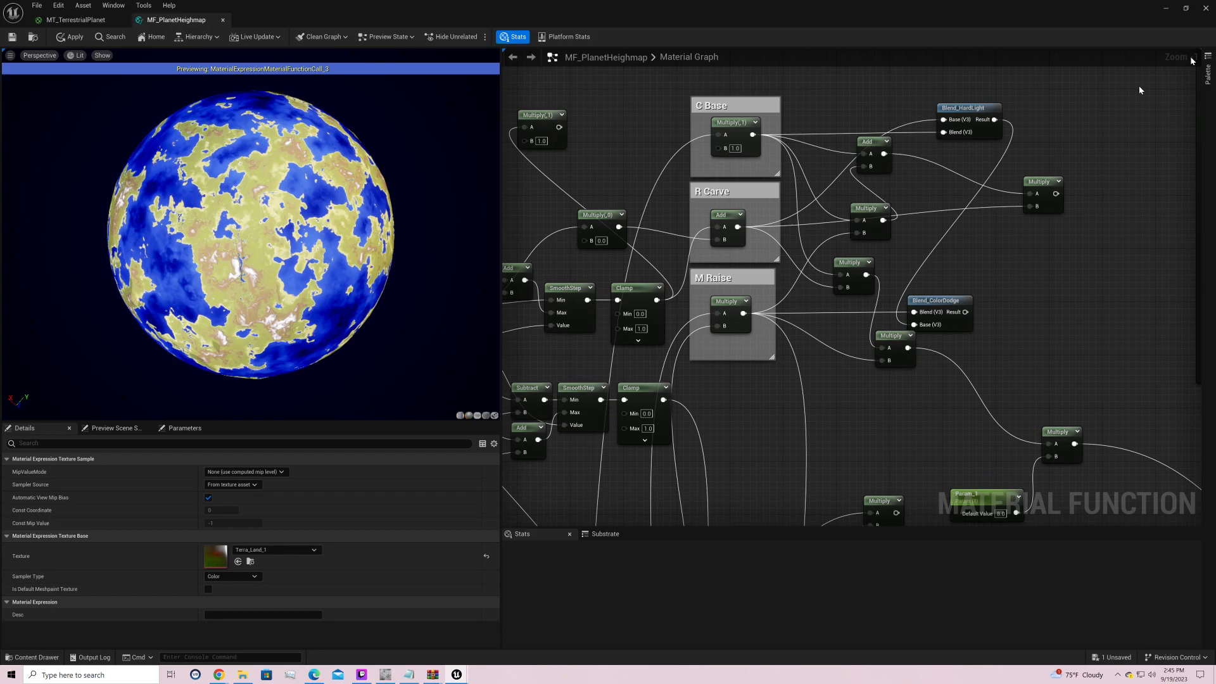
{"action": "left_click_drag", "start_coordinate": [940, 300], "coordinate": [1035, 254]}
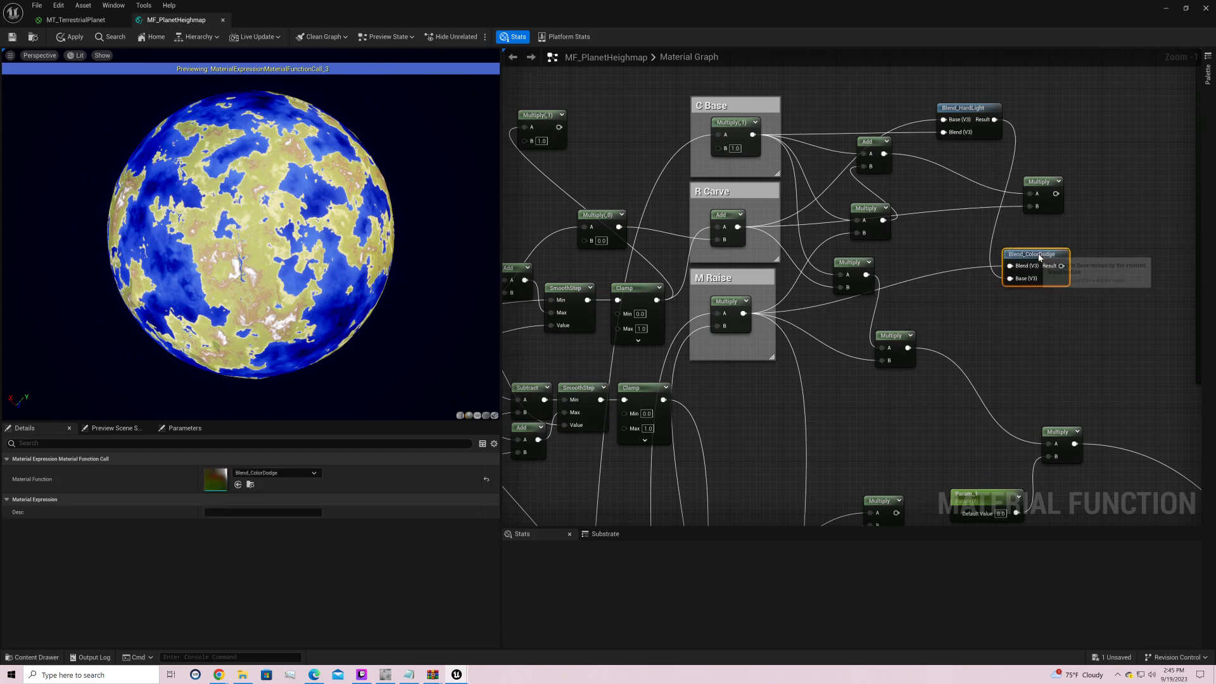
Step: Move the two Multiply nodes beside the M Raise group to just above the Multiply node fed by Param_3
{"action": "left_click_drag", "start_coordinate": [852, 268], "coordinate": [901, 300]}
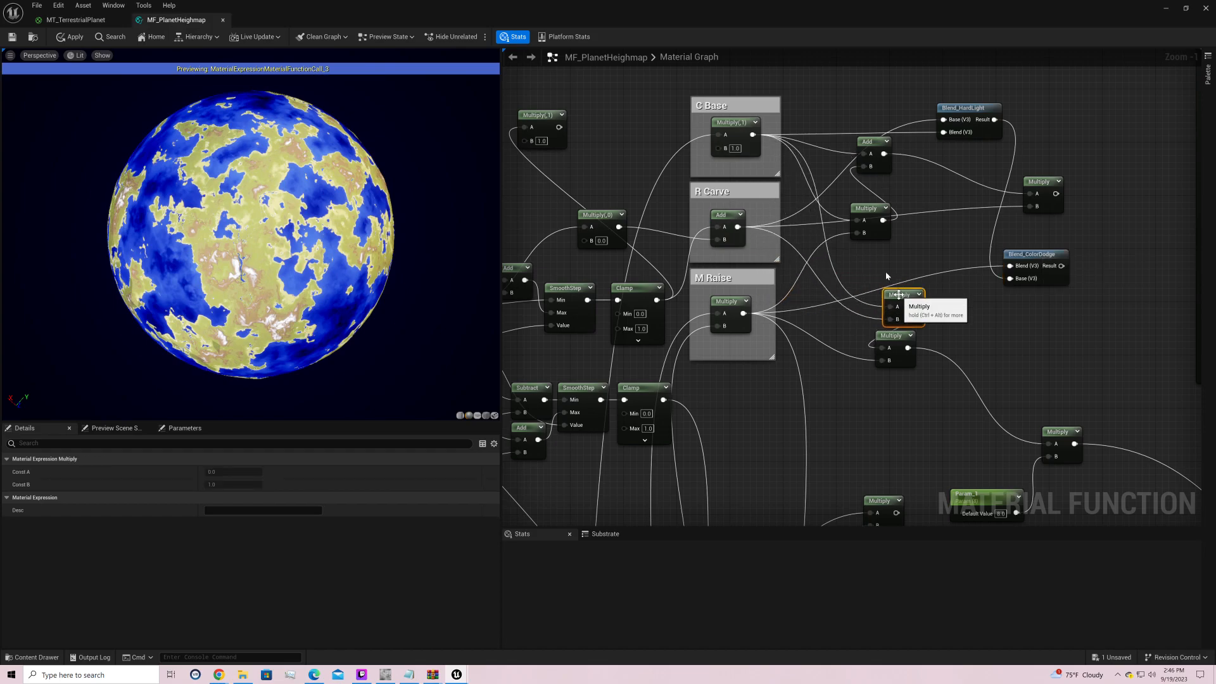
{"action": "left_click", "coordinate": [895, 346], "text": "shift"}
{"action": "left_click_drag", "start_coordinate": [899, 345], "coordinate": [1067, 397]}
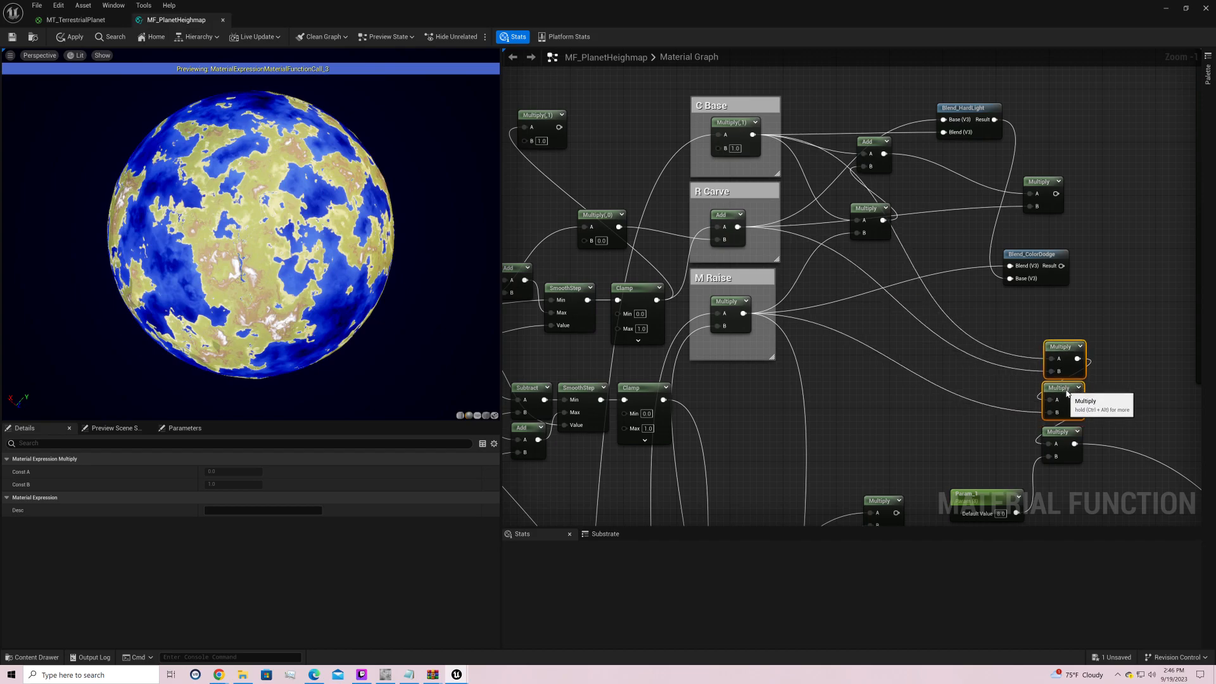
{"action": "right_click_drag", "start_coordinate": [1129, 488], "coordinate": [1062, 346]}
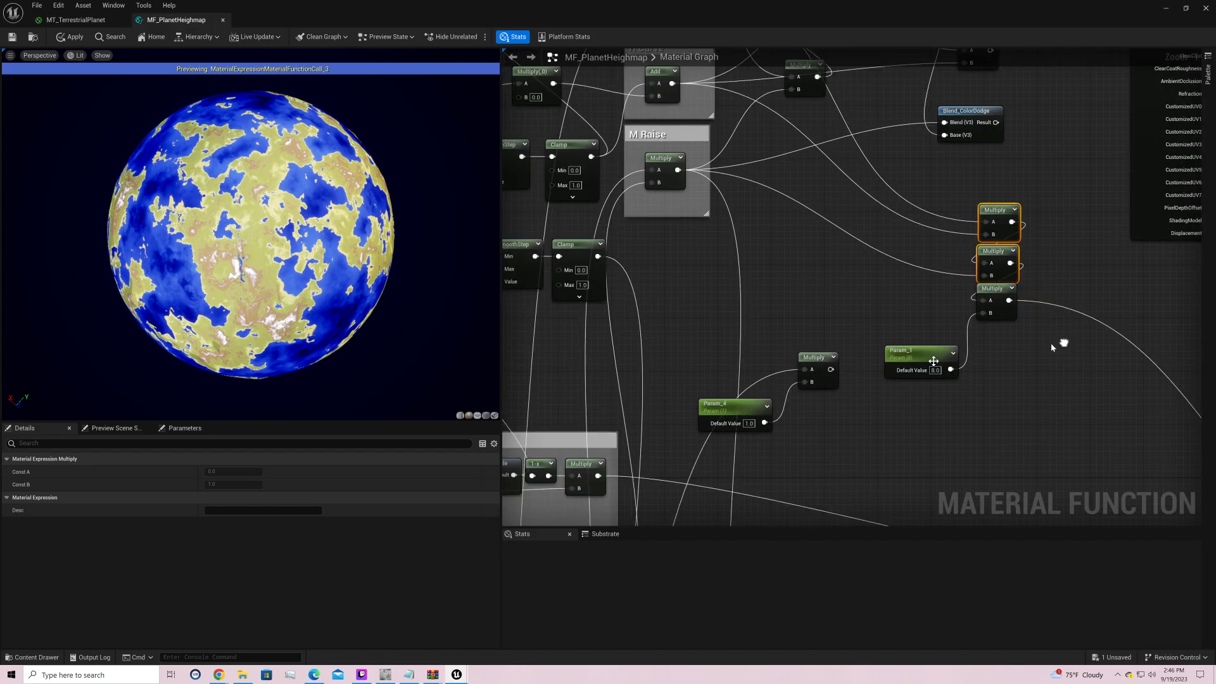
Step: Examine the planet preview's terrain up close and the overall layout of the material function graph
{"action": "scroll", "coordinate": [300, 189], "scroll_direction": "up", "scroll_amount": 5}
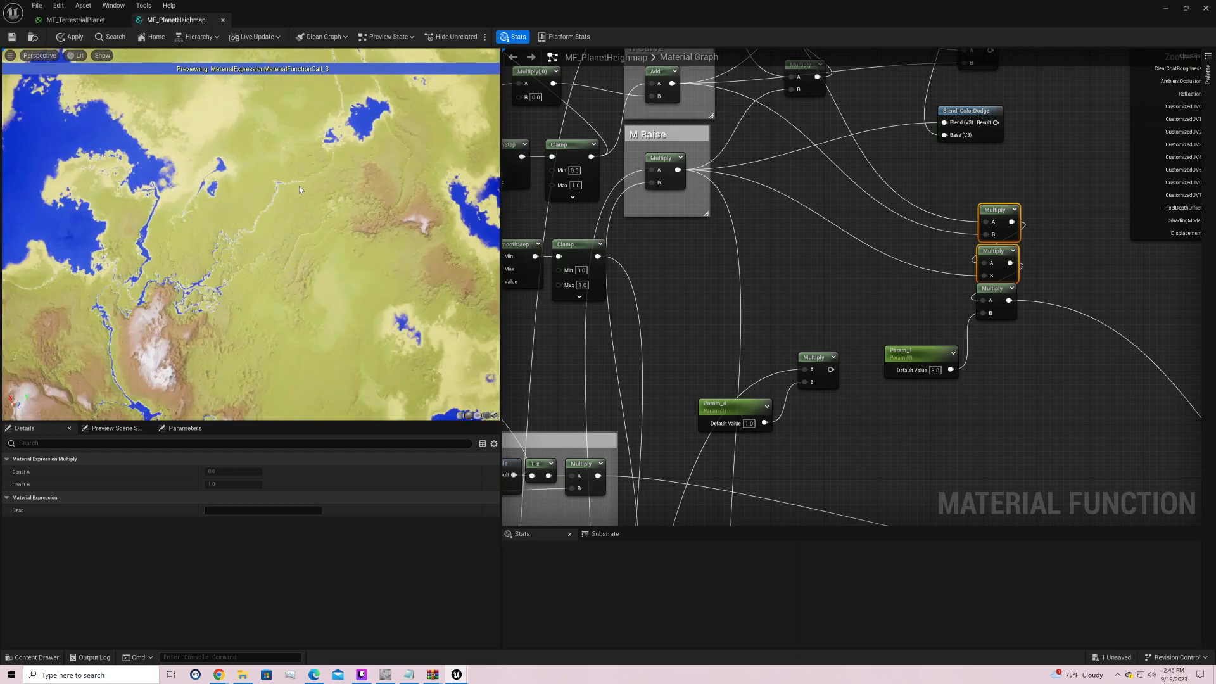
{"action": "right_click", "coordinate": [714, 262]}
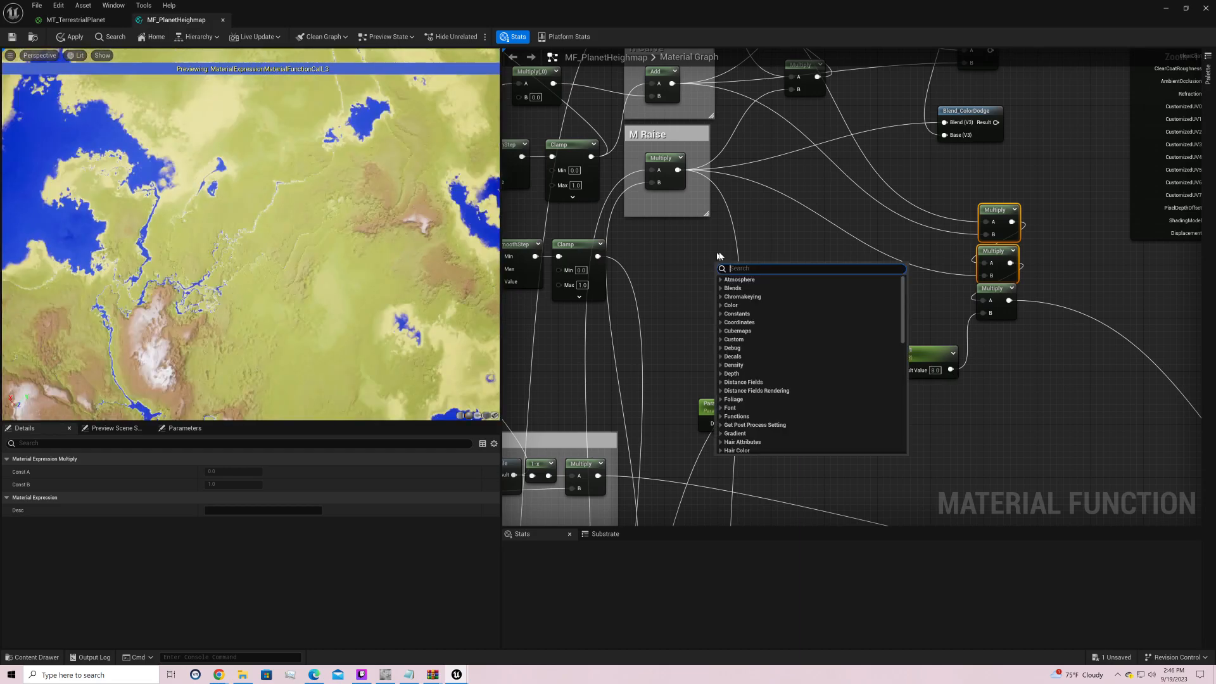
{"action": "scroll", "coordinate": [744, 248], "scroll_direction": "down", "scroll_amount": 8}
{"action": "left_click", "coordinate": [1005, 466]}
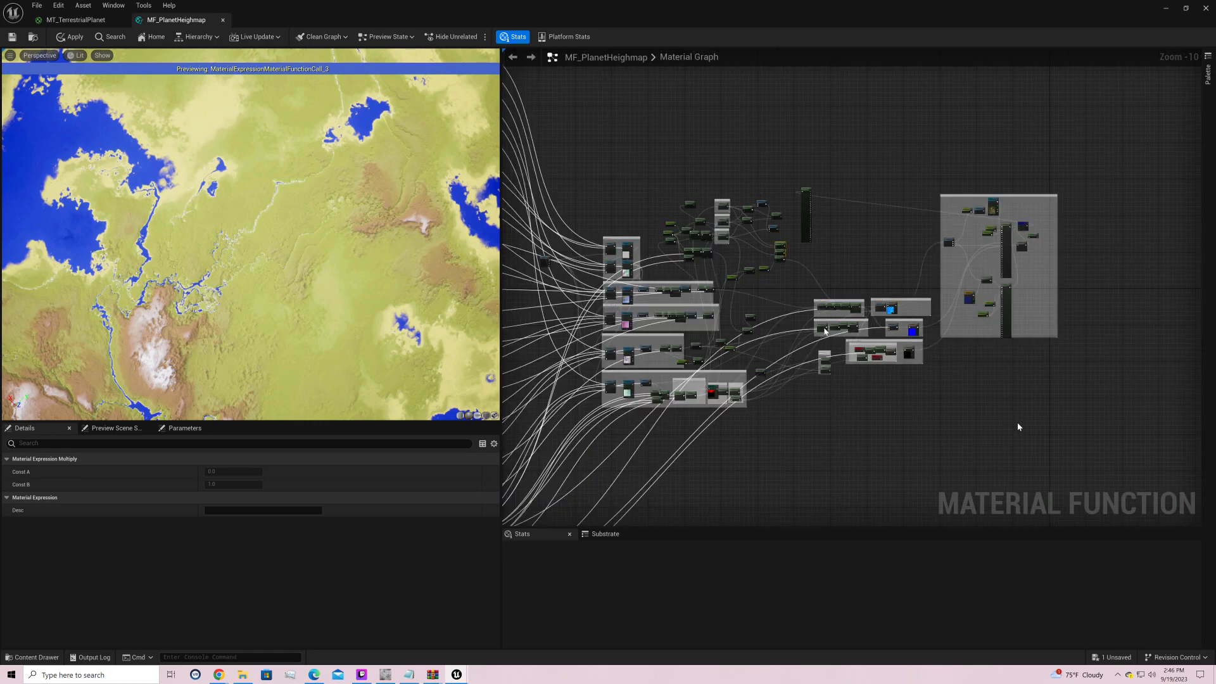
{"action": "scroll", "coordinate": [887, 380], "scroll_direction": "down", "scroll_amount": 2}
{"action": "left_click", "coordinate": [819, 364]}
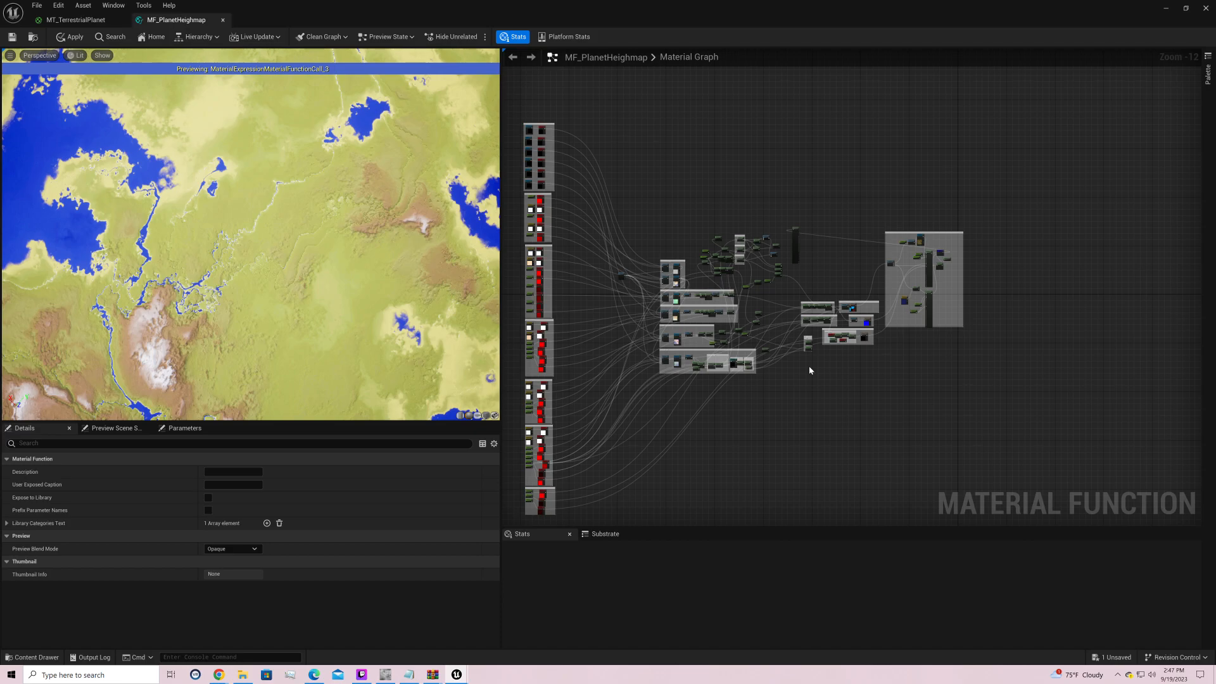
Step: Switch to the Volumetrics level, view the planet there, play the level and board the spacecraft
{"action": "left_click", "coordinate": [1165, 8]}
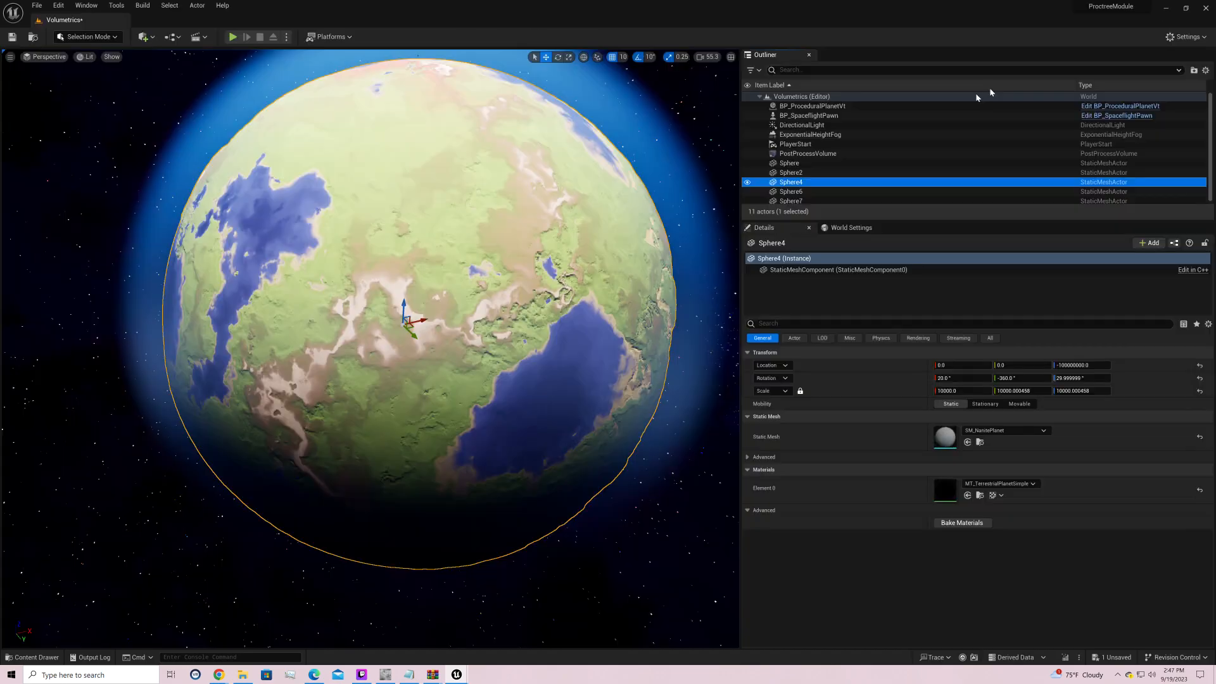
{"action": "right_click_drag", "start_coordinate": [610, 213], "coordinate": [618, 124]}
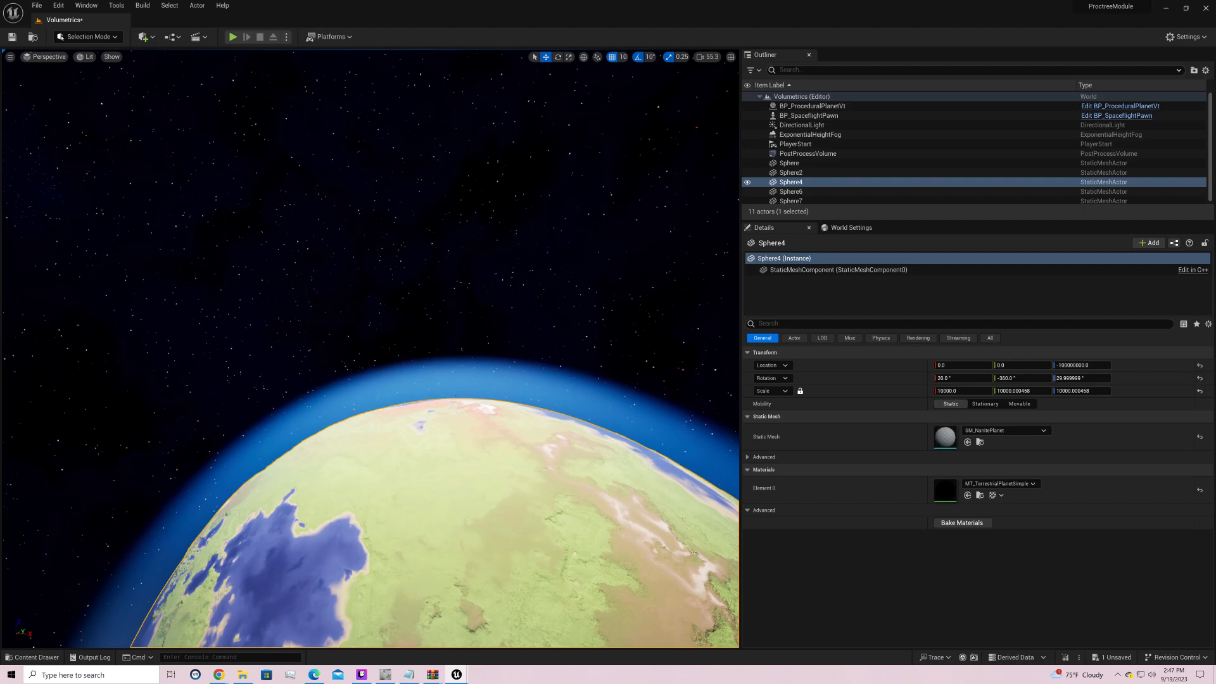
{"action": "key", "text": "f"}
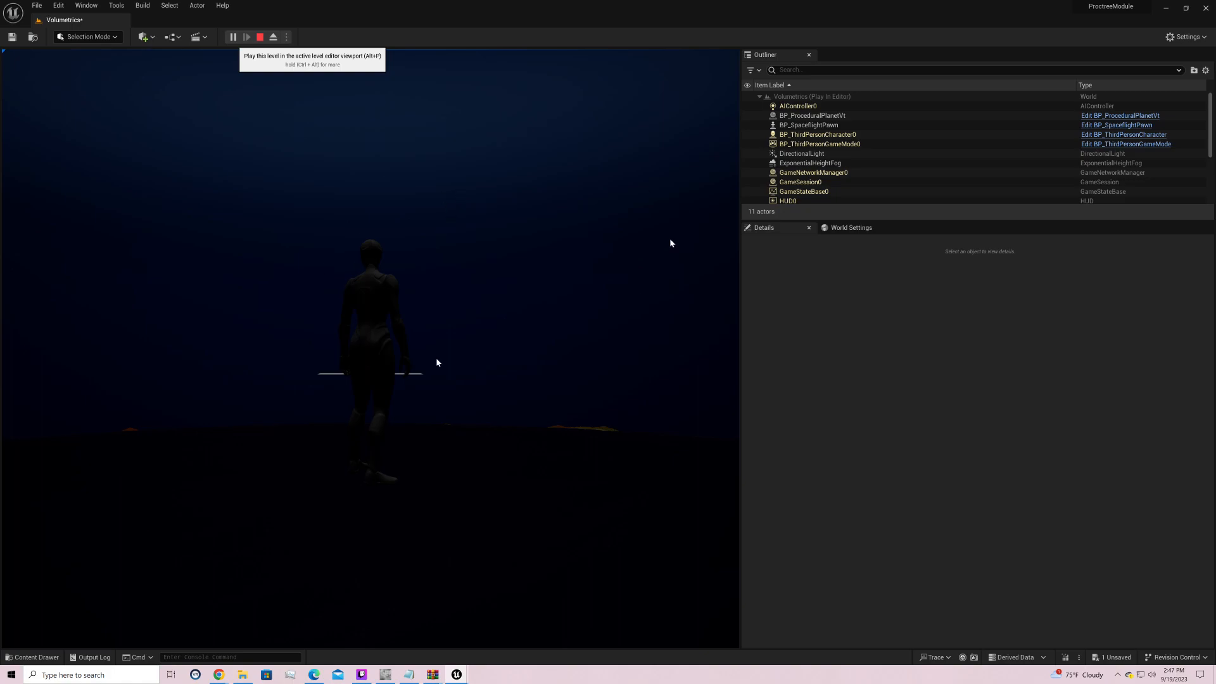
{"action": "left_click", "coordinate": [497, 227]}
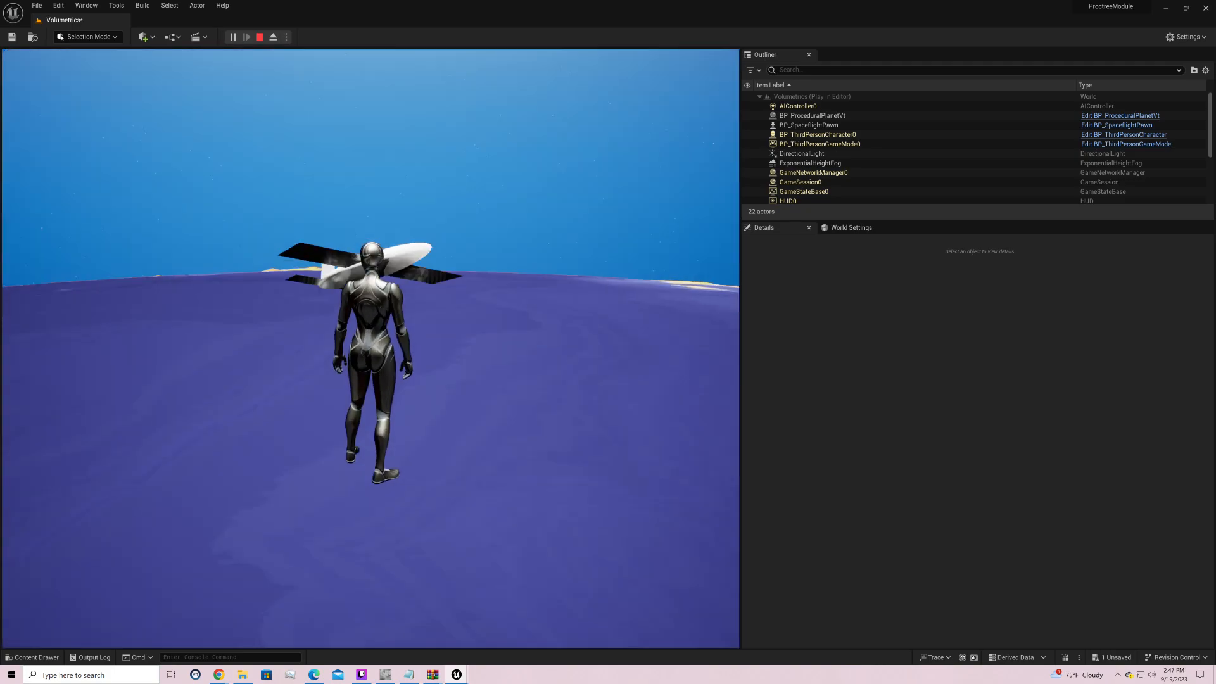
{"action": "key", "text": "f"}
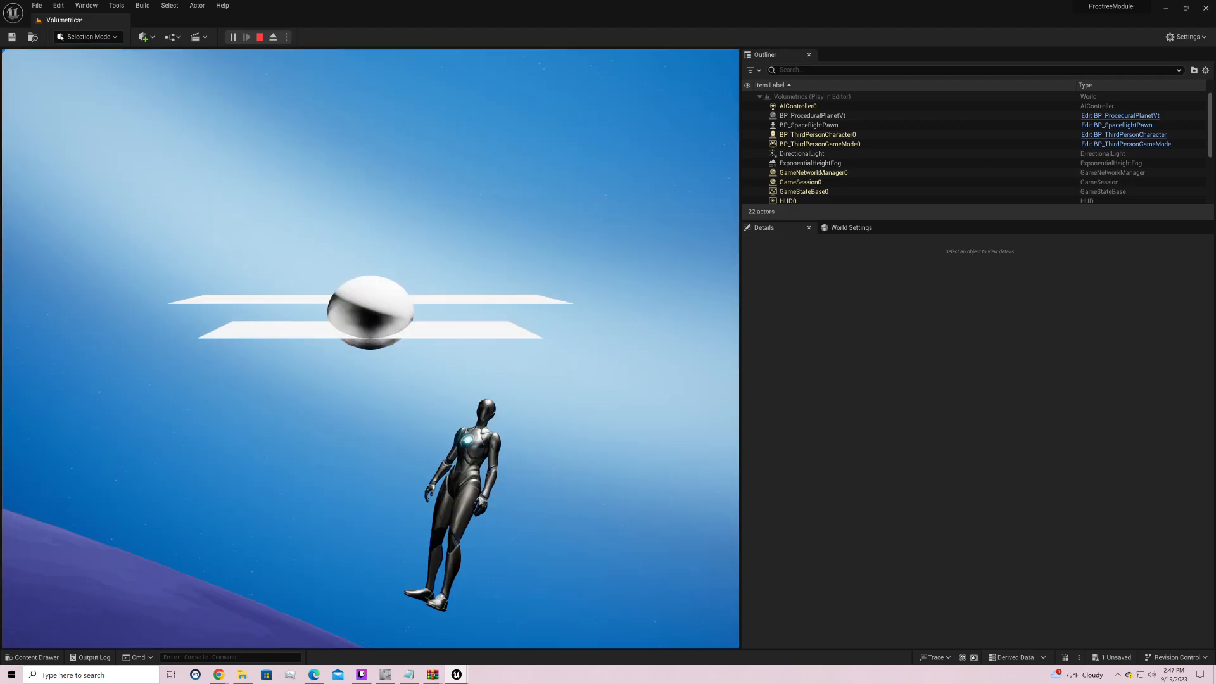
Step: Fly the spacecraft off the planet into space and back towards the planet, and end the play session
{"action": "key", "text": "w"}
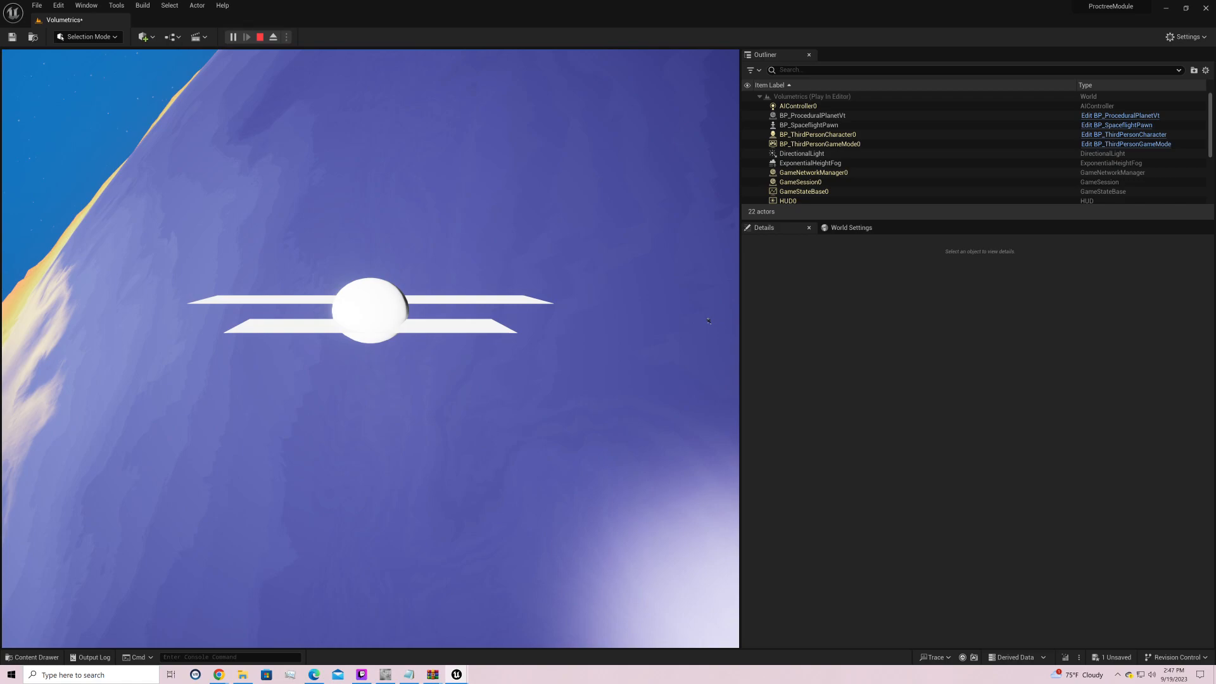
{"action": "left_click", "coordinate": [709, 321]}
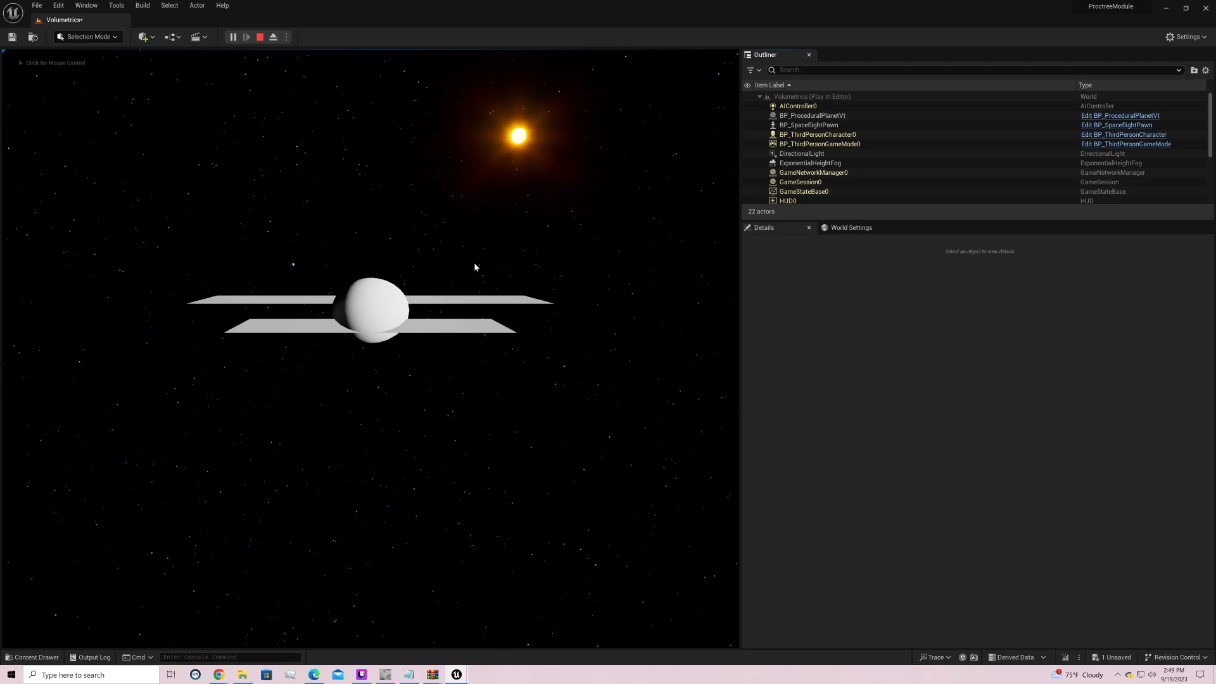
{"action": "left_click", "coordinate": [475, 265]}
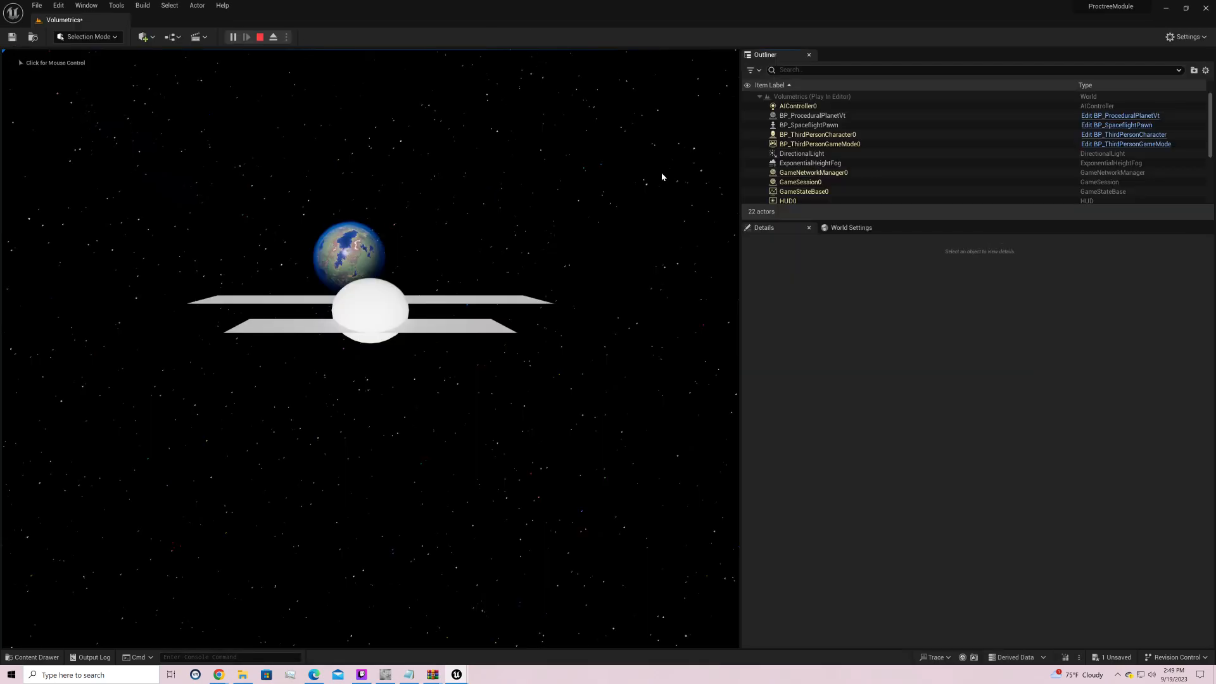
{"action": "left_click", "coordinate": [661, 173]}
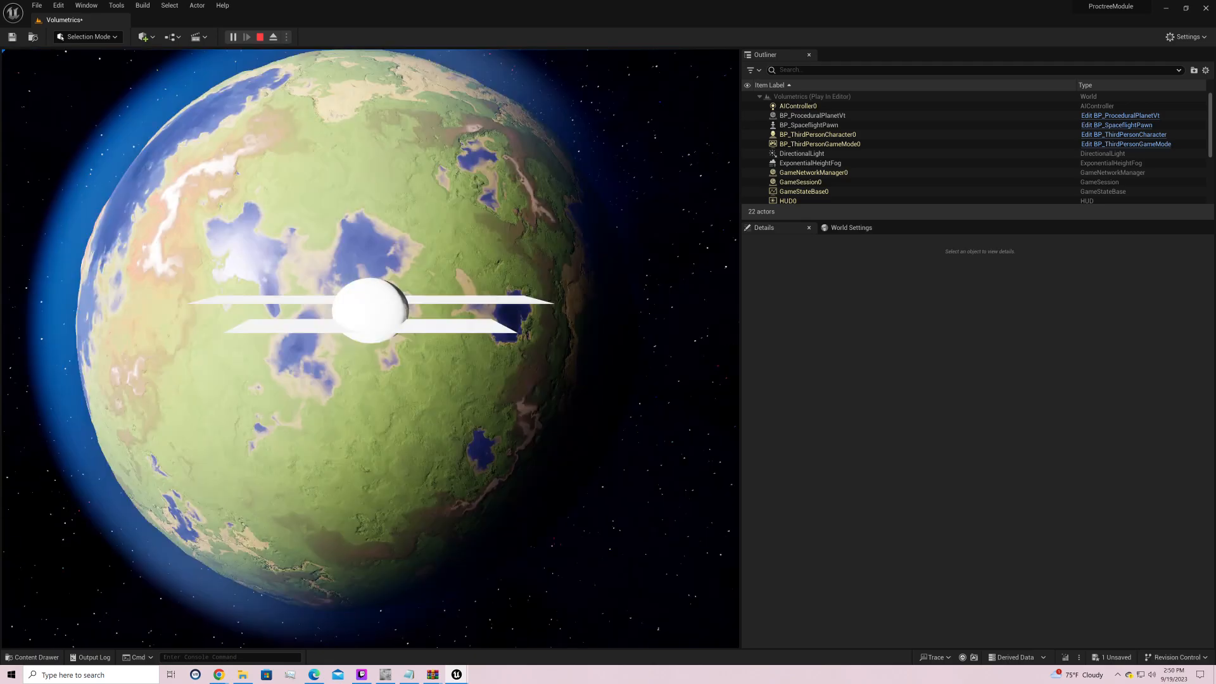
{"action": "key", "text": "Escape"}
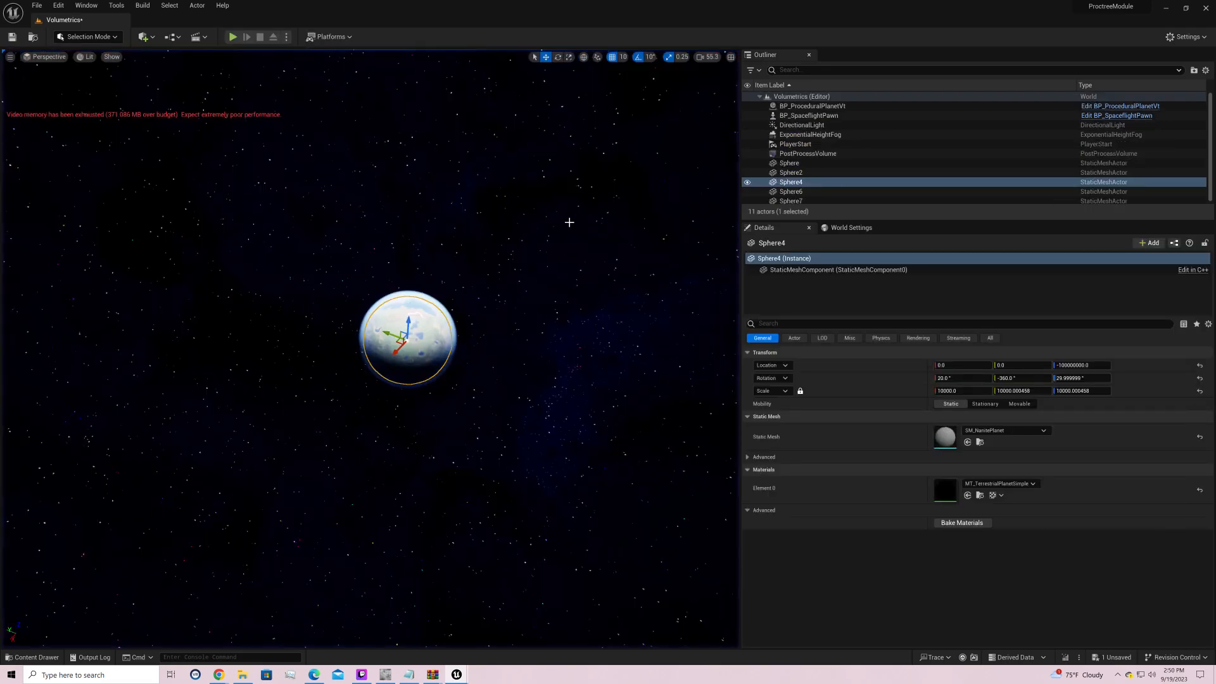
Step: Examine the planet and its atmosphere in the Volumetrics level from afar and up close at increased camera speeds
{"action": "right_click_drag", "start_coordinate": [408, 339], "coordinate": [459, 336]}
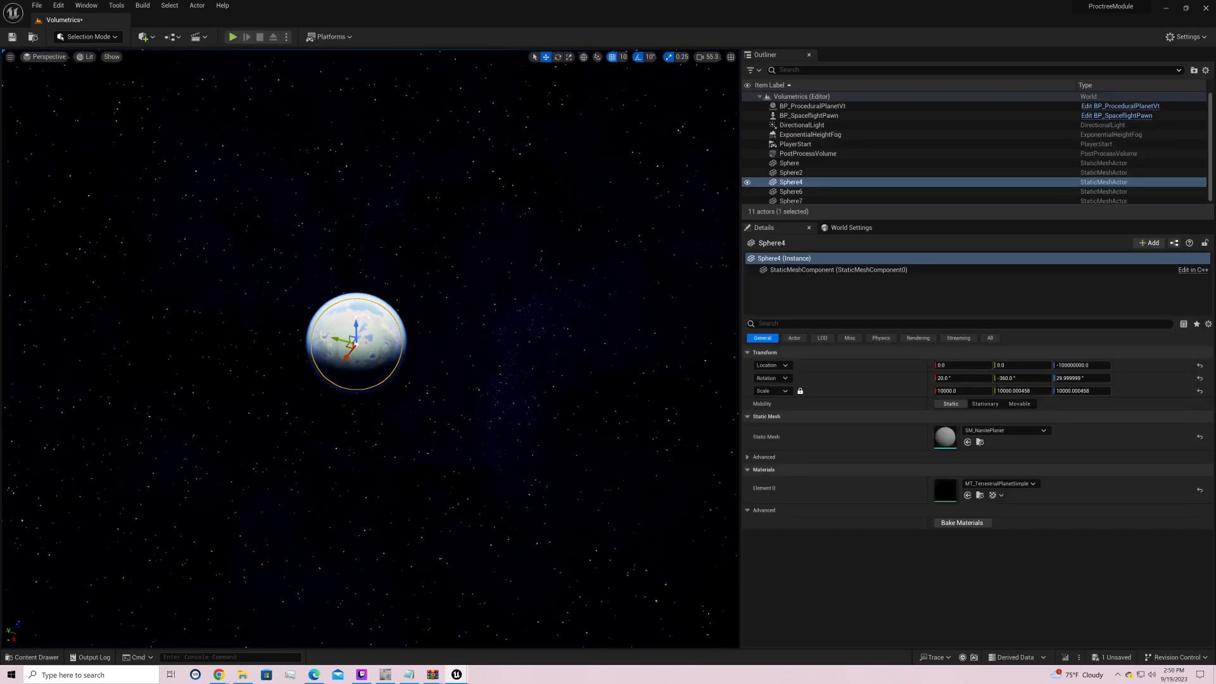
{"action": "key", "text": "w"}
{"action": "scroll", "coordinate": [568, 245], "scroll_direction": "up", "scroll_amount": 2}
{"action": "right_click", "coordinate": [568, 244]}
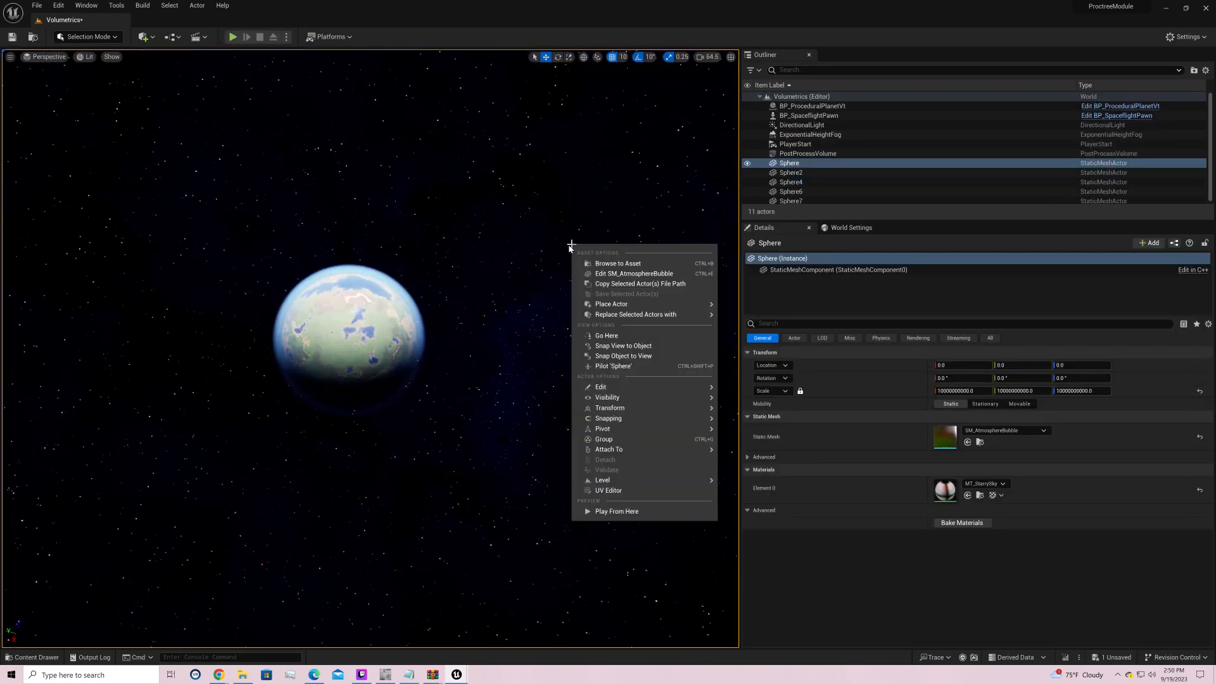
{"action": "left_click", "coordinate": [566, 247]}
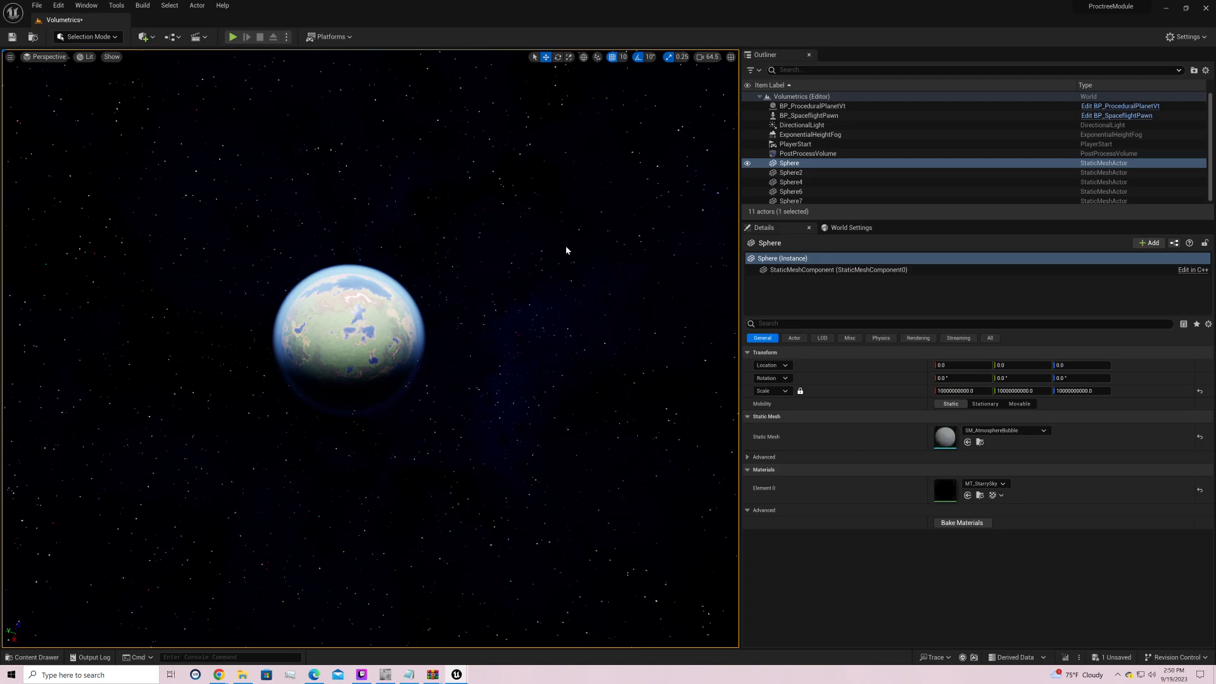
{"action": "mouse_move", "coordinate": [566, 250]}
{"action": "right_mouse_down"}
{"action": "mouse_move", "coordinate": [566, 234]}
{"action": "mouse_move", "coordinate": [556, 252]}
{"action": "right_mouse_up"}
{"action": "key", "text": "w"}
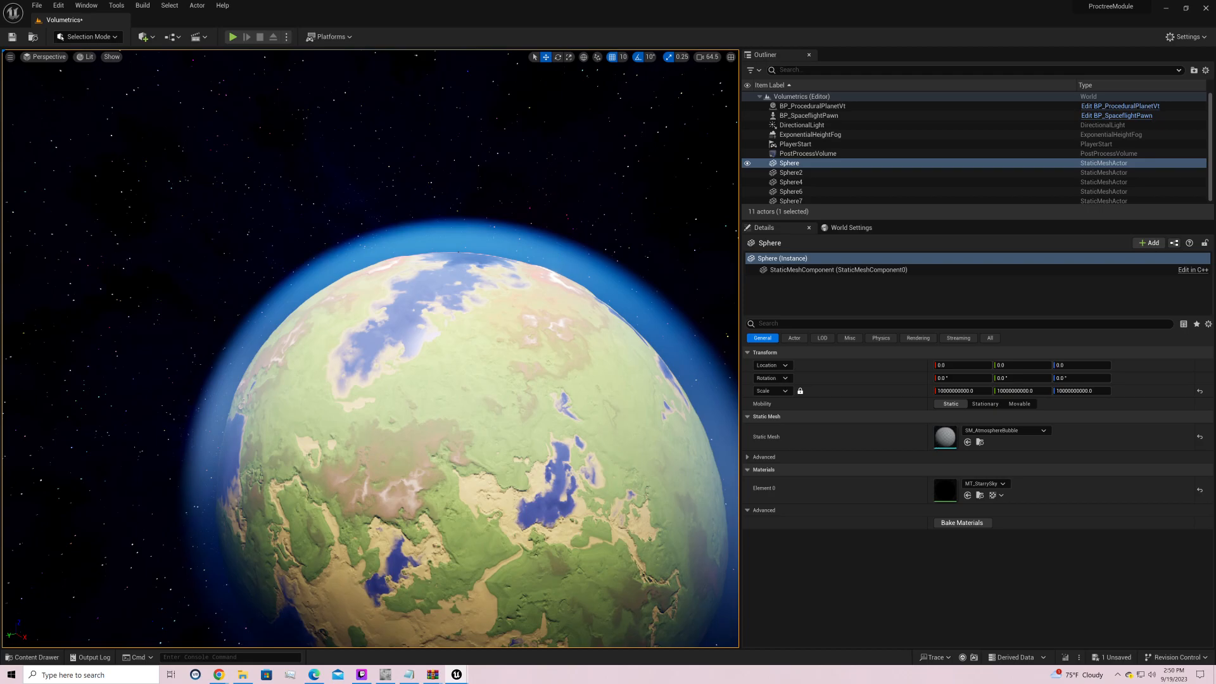
{"action": "scroll", "coordinate": [558, 252], "scroll_direction": "up", "scroll_amount": 3}
{"action": "key", "text": "s"}
{"action": "right_click_drag", "start_coordinate": [558, 251], "coordinate": [561, 255]}
{"action": "key", "text": "w"}
{"action": "right_click", "coordinate": [557, 256]}
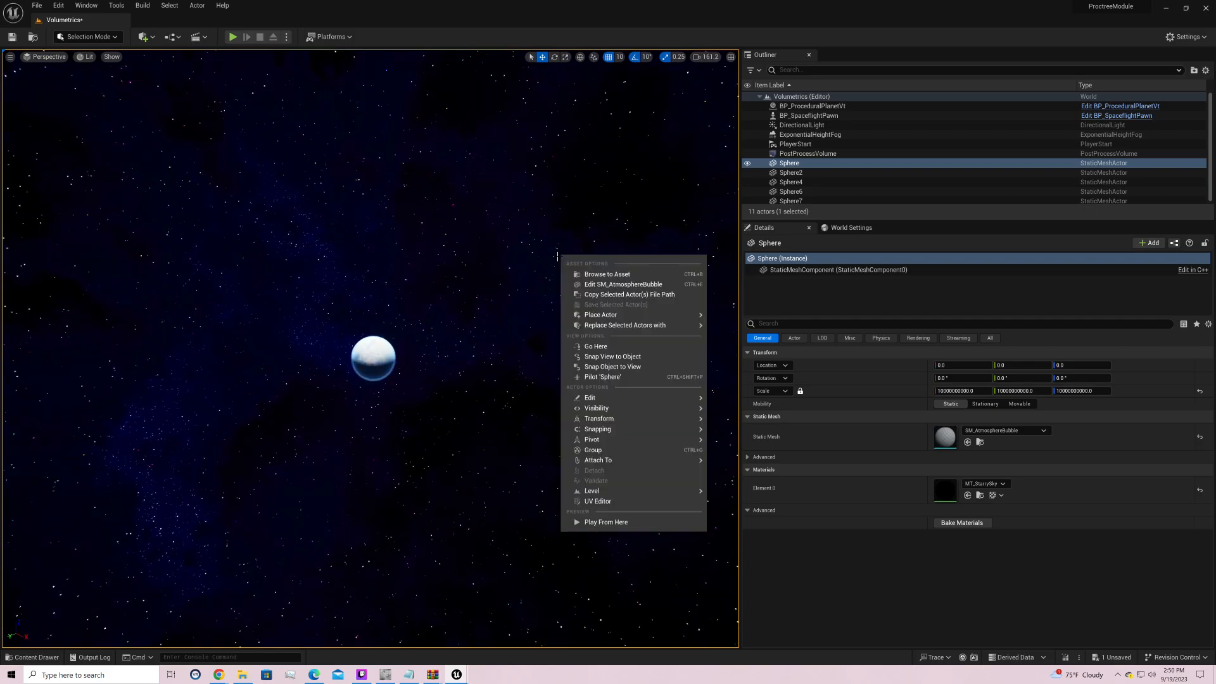
{"action": "right_click_drag", "start_coordinate": [568, 235], "coordinate": [568, 235]}
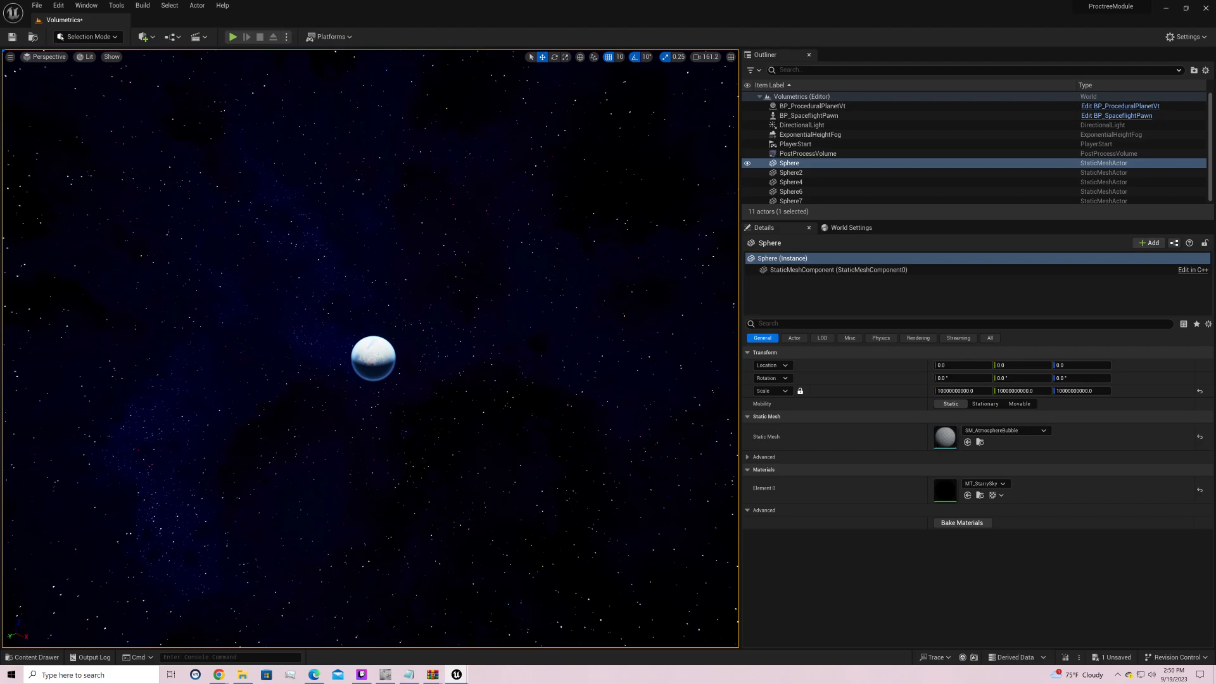
Step: Return to the MF_PlanetHeighmap material function and save it
{"action": "mouse_move", "coordinate": [457, 675]}
{"action": "left_click", "coordinate": [605, 610]}
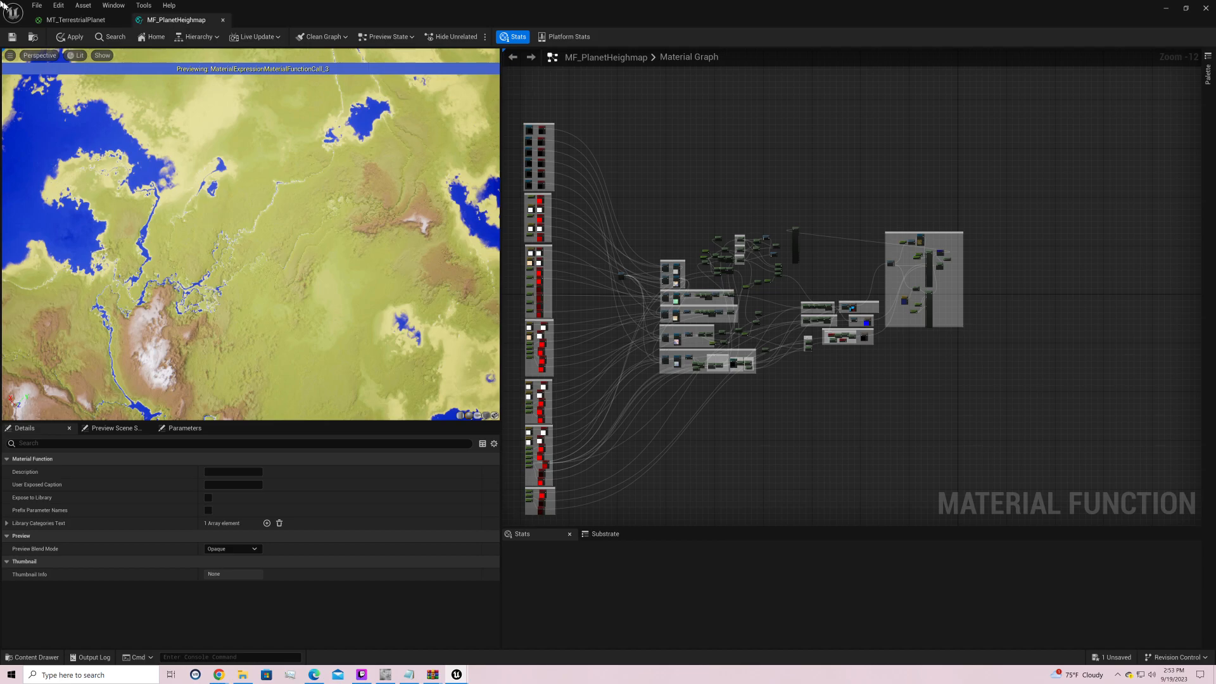
{"action": "left_click", "coordinate": [12, 36]}
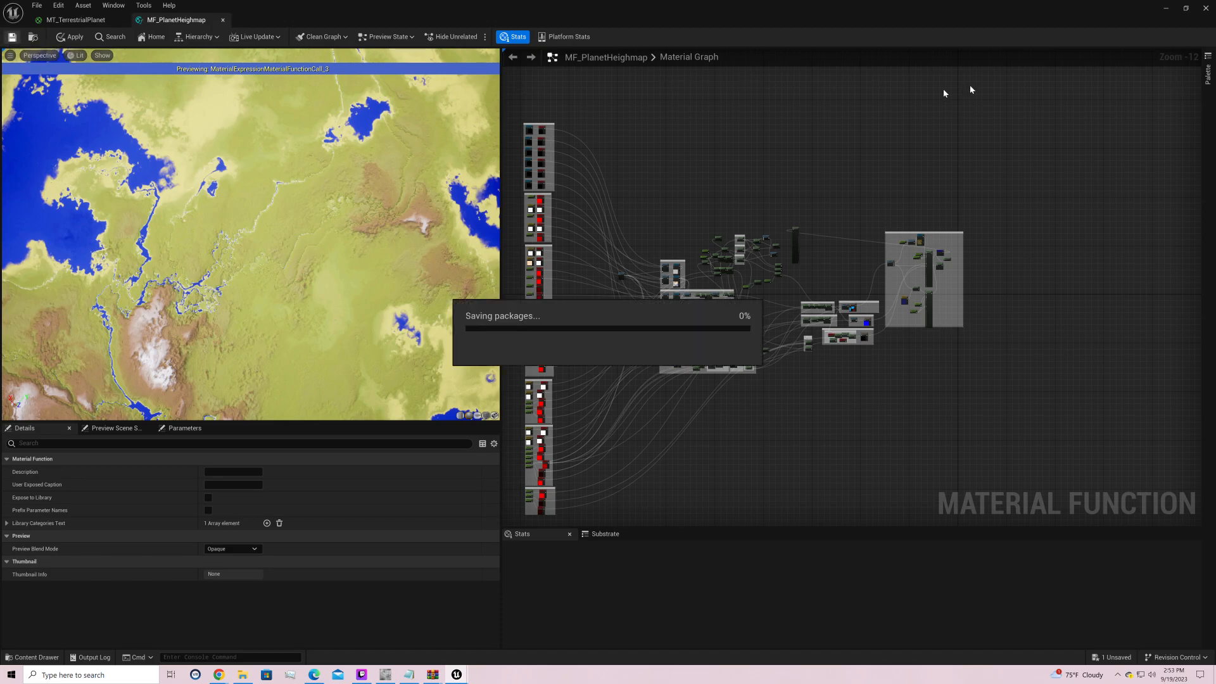
Step: Open the VisLevel level from the project's Content folder in place of Volumetrics
{"action": "left_click", "coordinate": [1167, 10]}
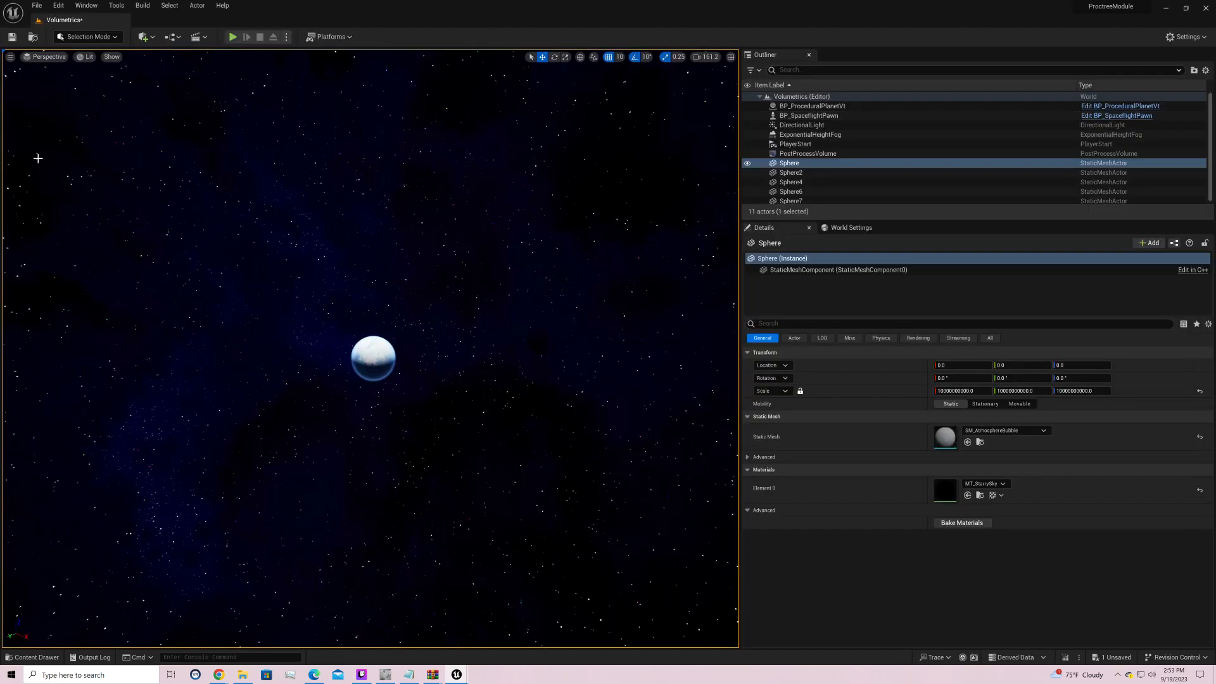
{"action": "left_click", "coordinate": [37, 5]}
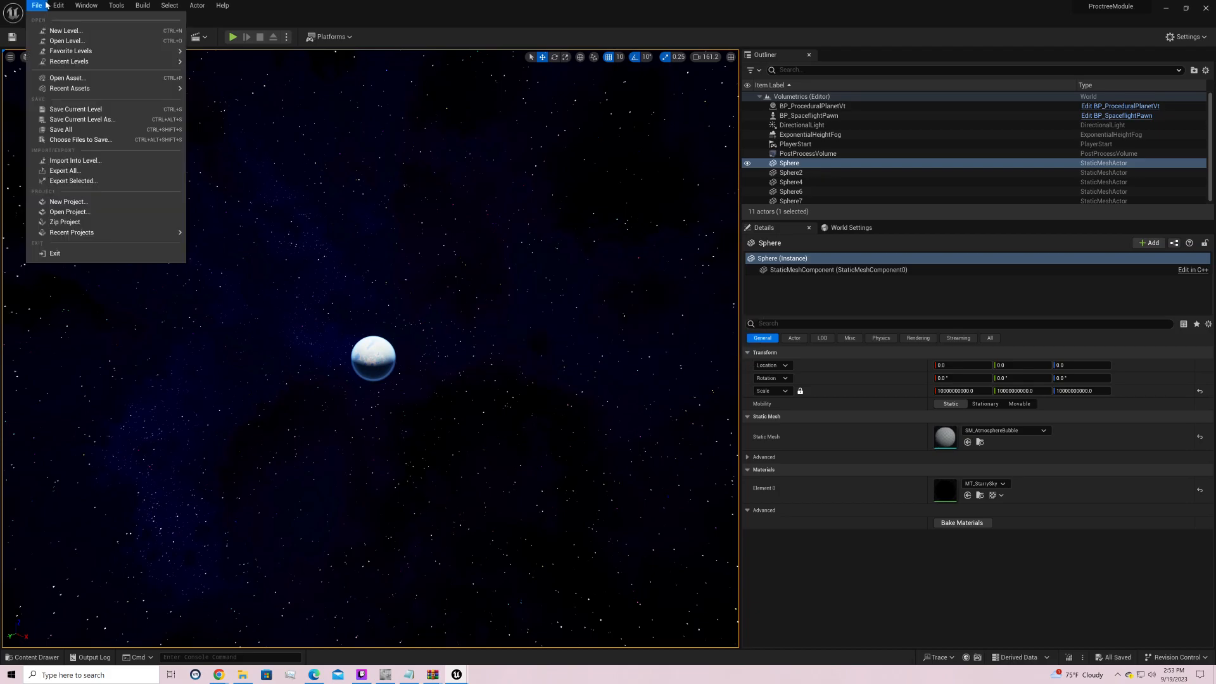
{"action": "mouse_move", "coordinate": [99, 64]}
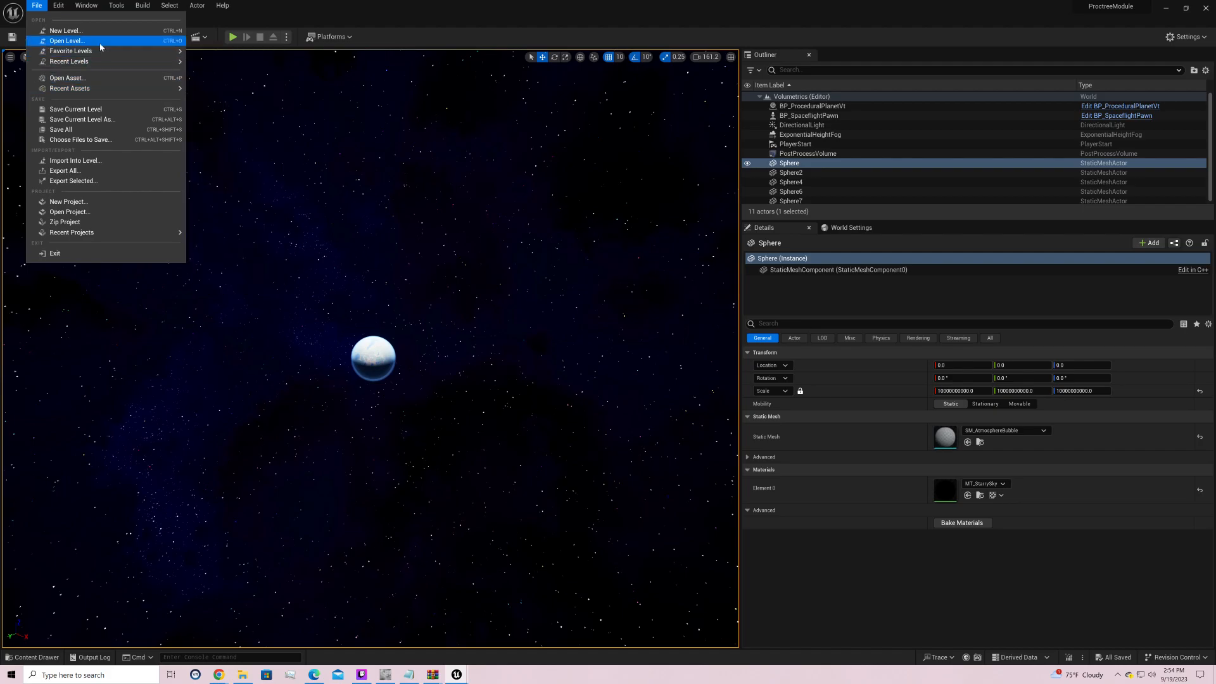
{"action": "left_click", "coordinate": [67, 41]}
{"action": "scroll", "coordinate": [727, 327], "scroll_direction": "down", "scroll_amount": 1}
{"action": "scroll", "coordinate": [726, 326], "scroll_direction": "down", "scroll_amount": 2}
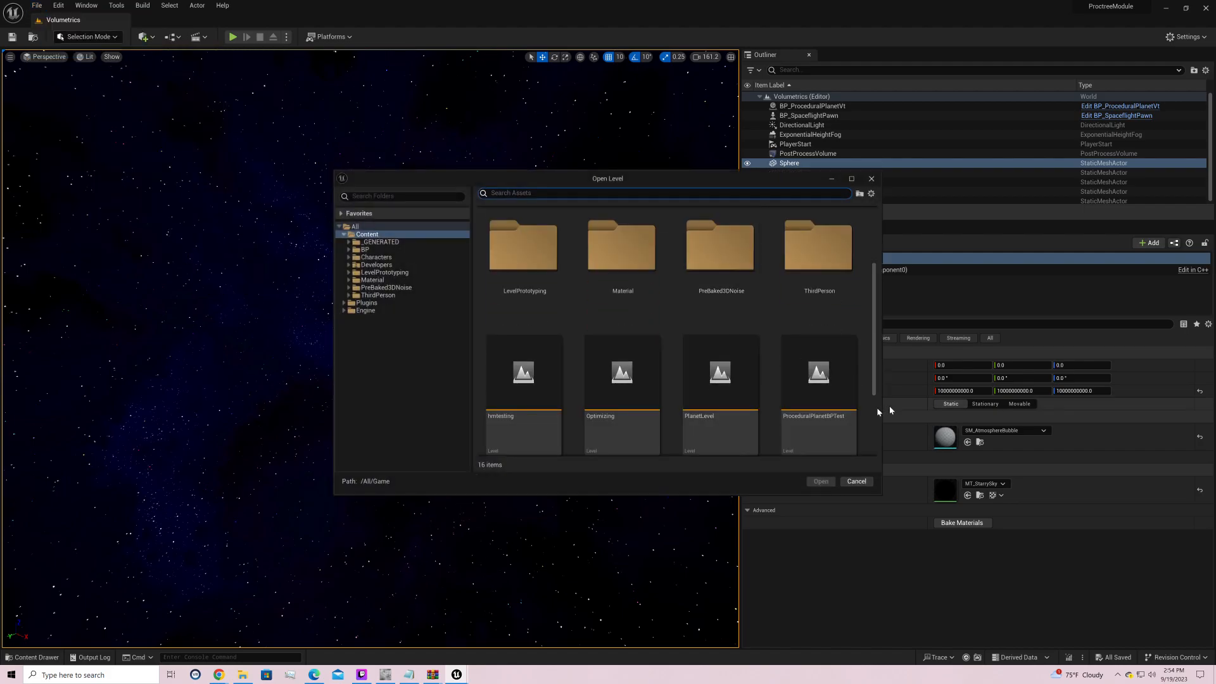
{"action": "scroll", "coordinate": [751, 410], "scroll_direction": "down", "scroll_amount": 1}
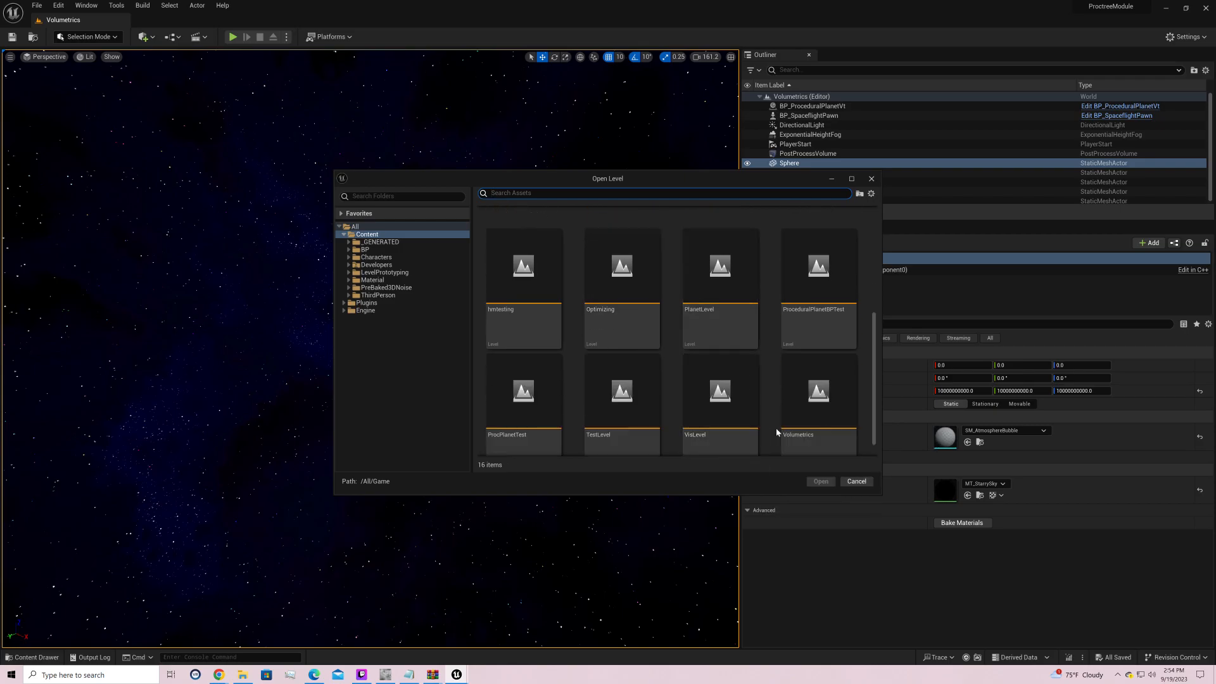
{"action": "left_click", "coordinate": [703, 432]}
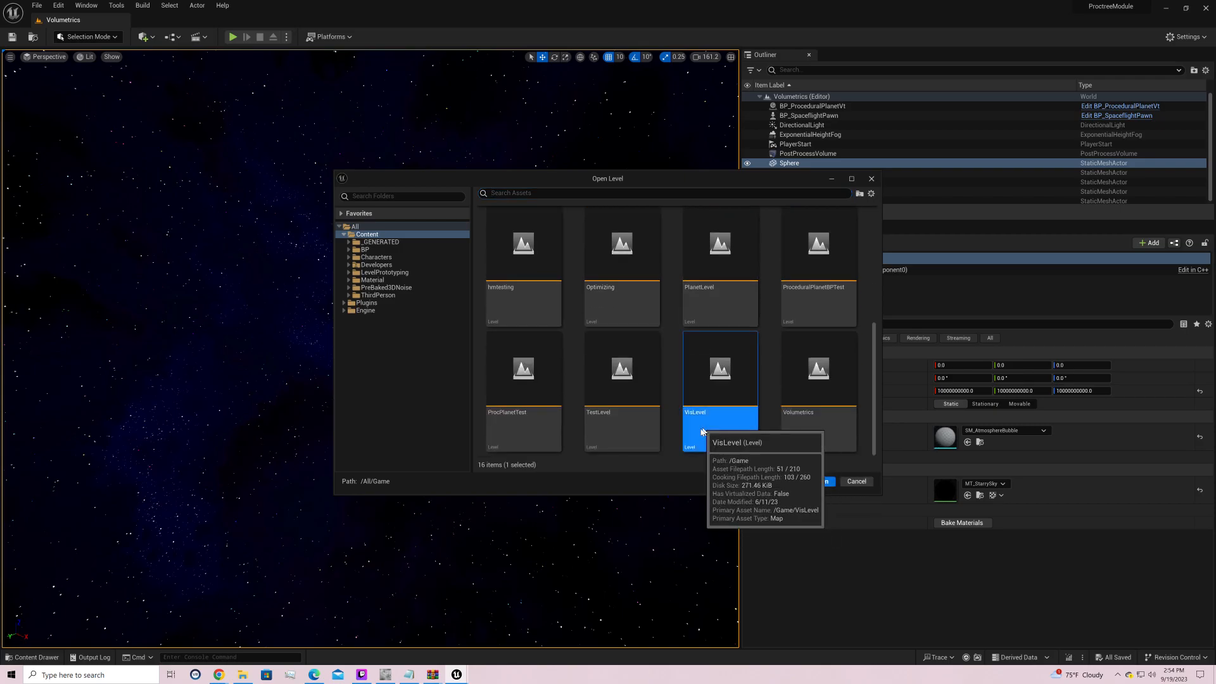
{"action": "double_click", "coordinate": [728, 367]}
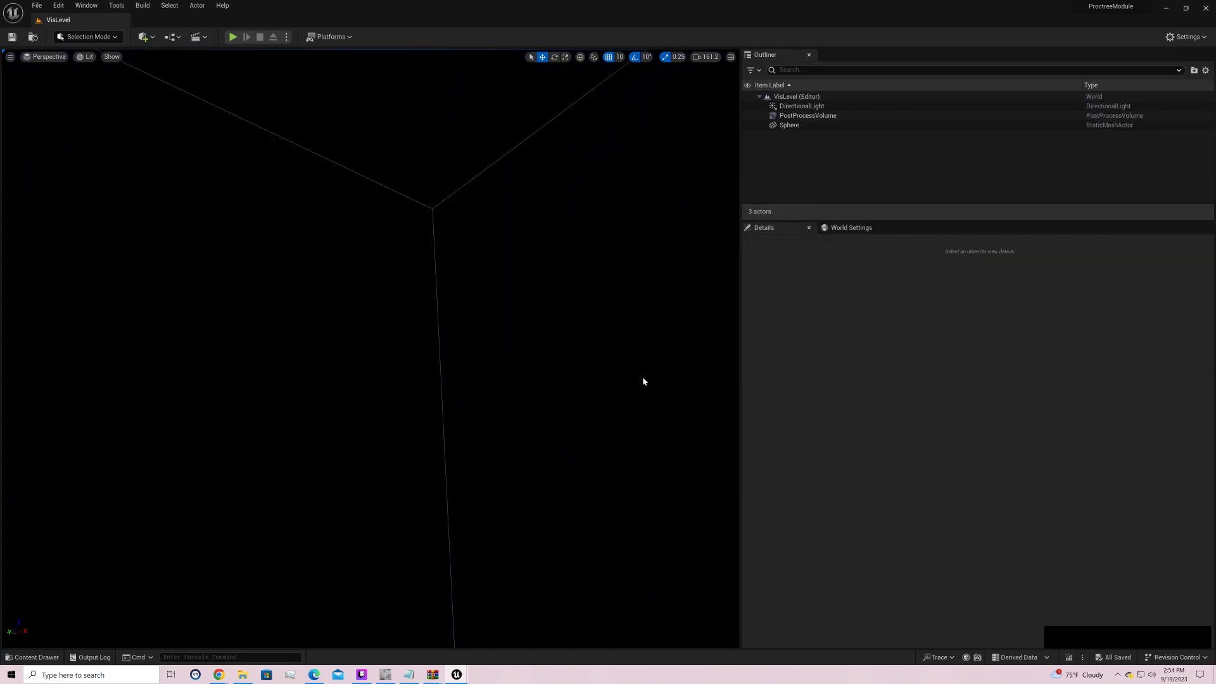
Step: Play VisLevel to view its starry sky and switch back to the MF_PlanetHeighmap material function
{"action": "right_click_drag", "start_coordinate": [644, 377], "coordinate": [689, 554]}
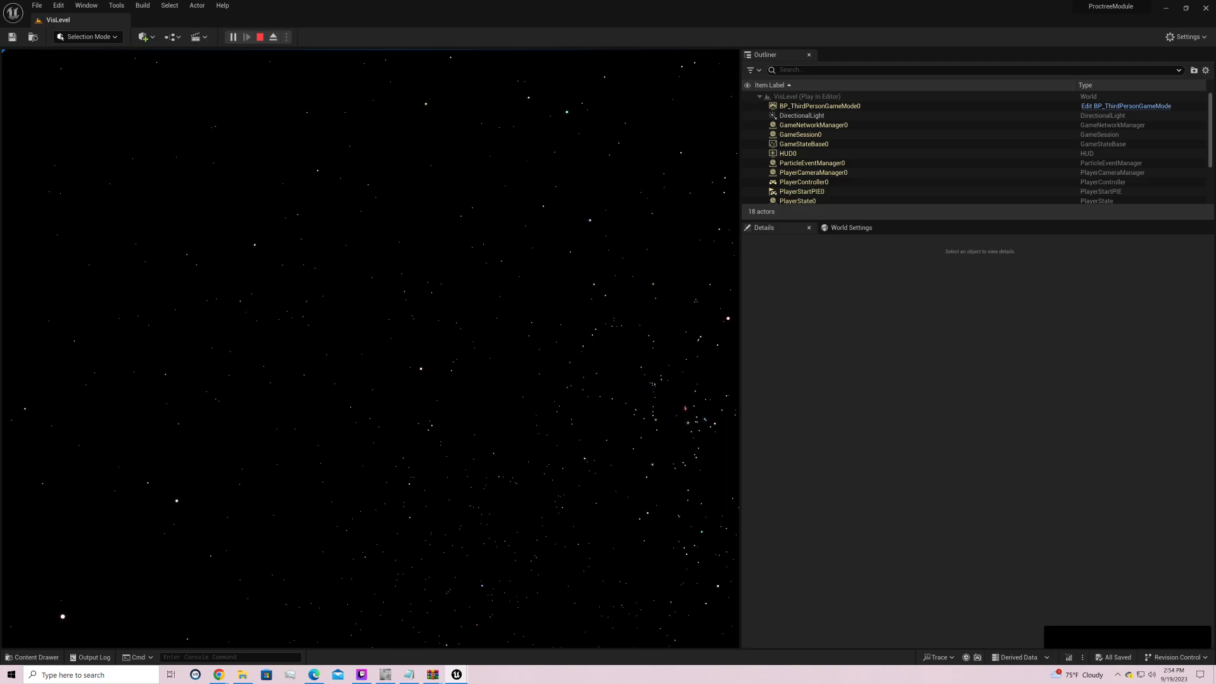
{"action": "key", "text": "alt+Tab"}
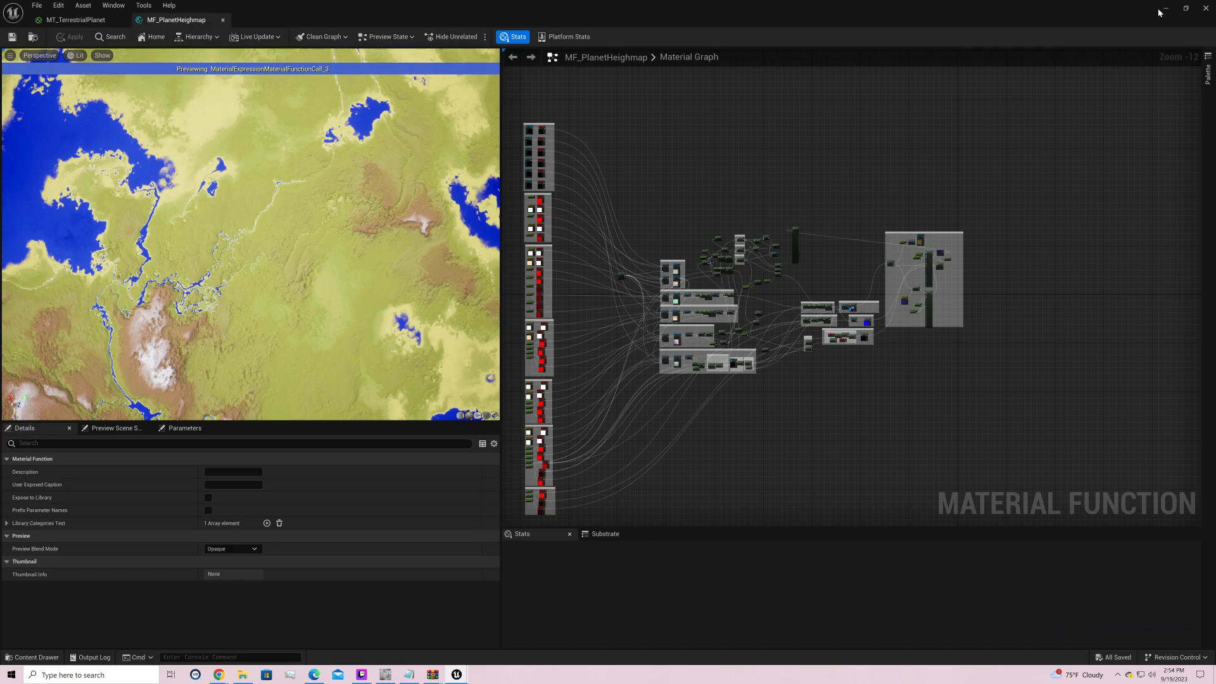
{"action": "key", "text": "alt+Tab"}
{"action": "key", "text": "alt+Tab"}
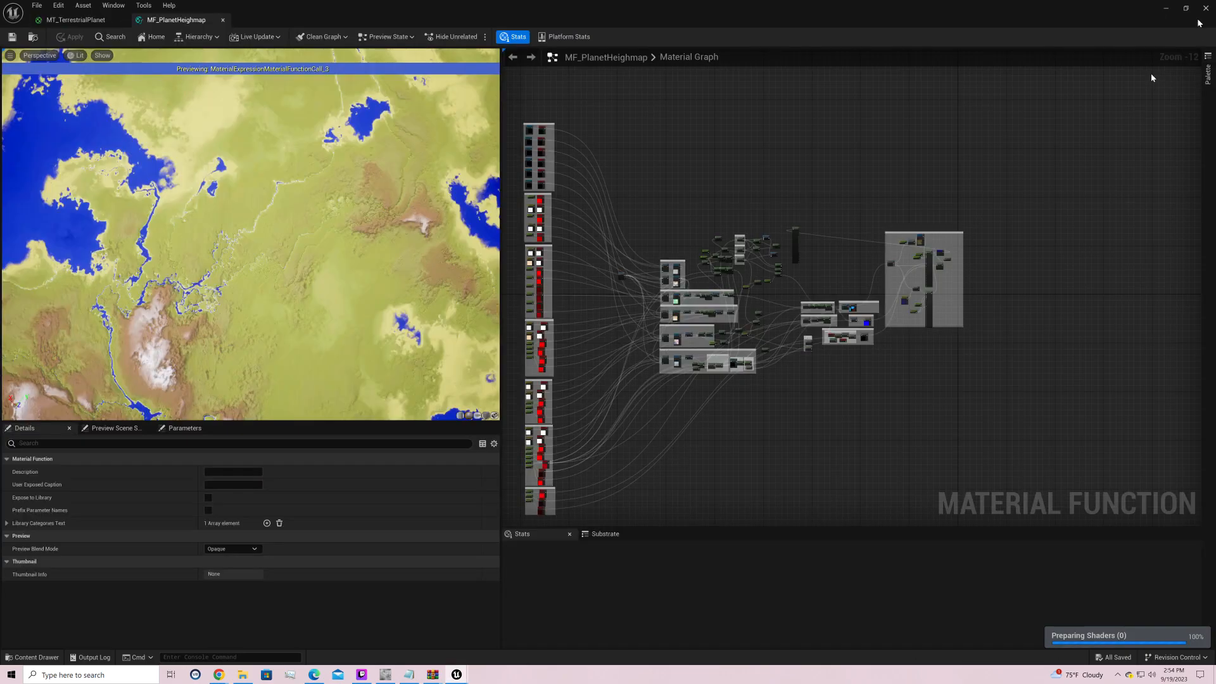
Step: Return to VisLevel and play it with the third-person character to view the nearby star, ending the play session
{"action": "left_click", "coordinate": [1166, 9]}
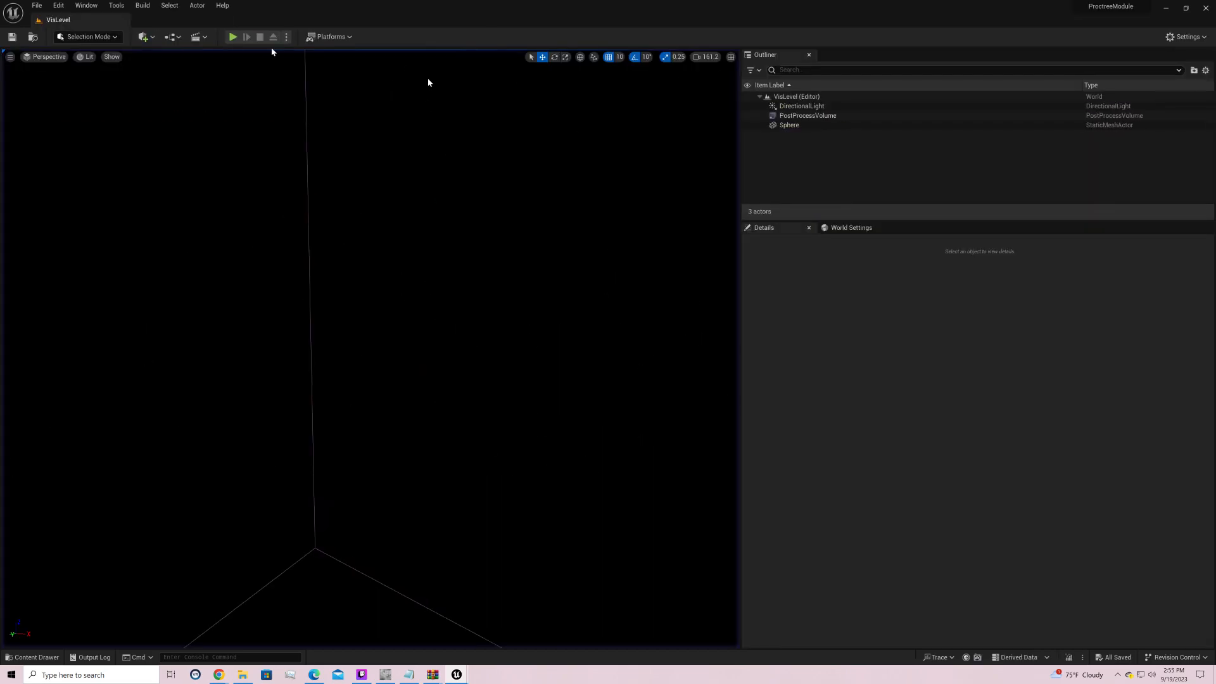
{"action": "left_click", "coordinate": [233, 37]}
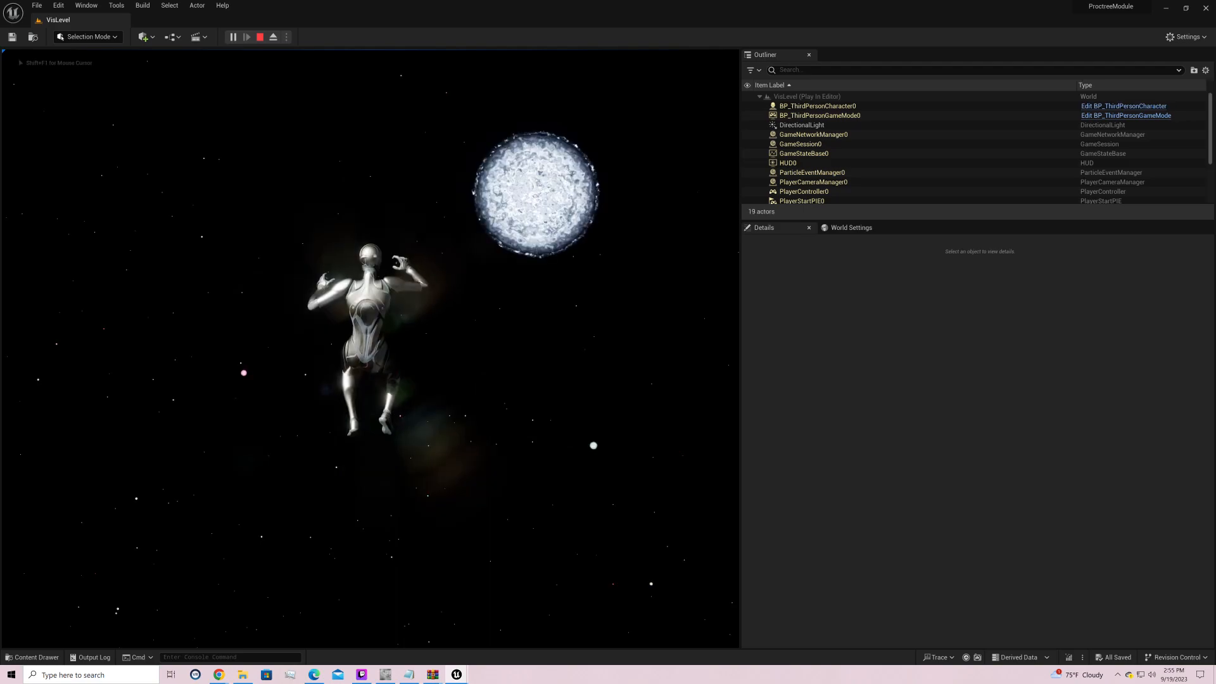
{"action": "key", "text": "Escape"}
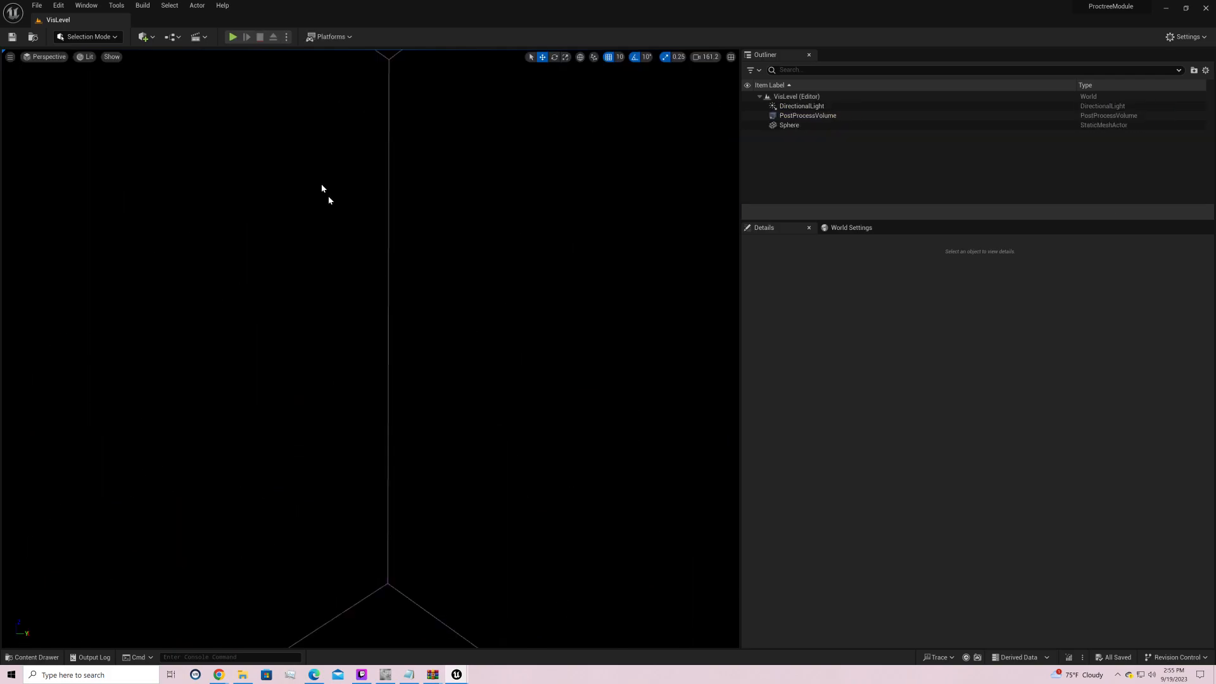
Step: Simulate VisLevel without the player character and raise the viewport camera speed to about 6238
{"action": "left_click", "coordinate": [287, 37]}
{"action": "left_click", "coordinate": [287, 38]}
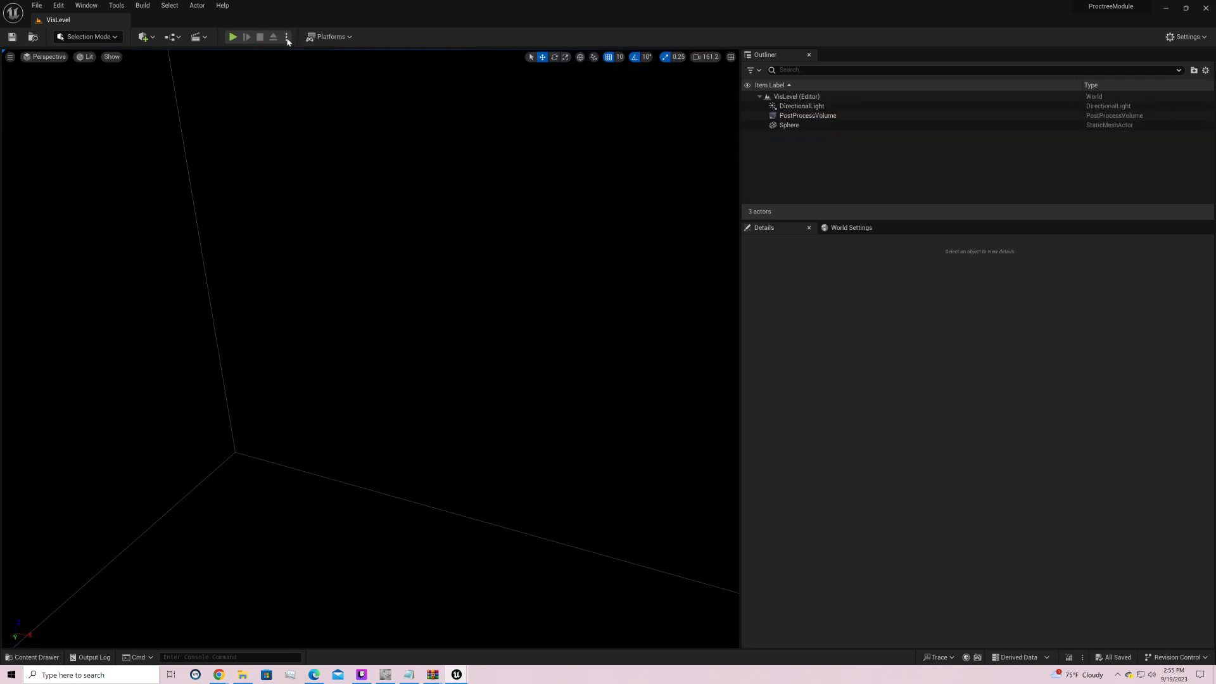
{"action": "left_click", "coordinate": [287, 38]}
{"action": "left_click", "coordinate": [334, 120]}
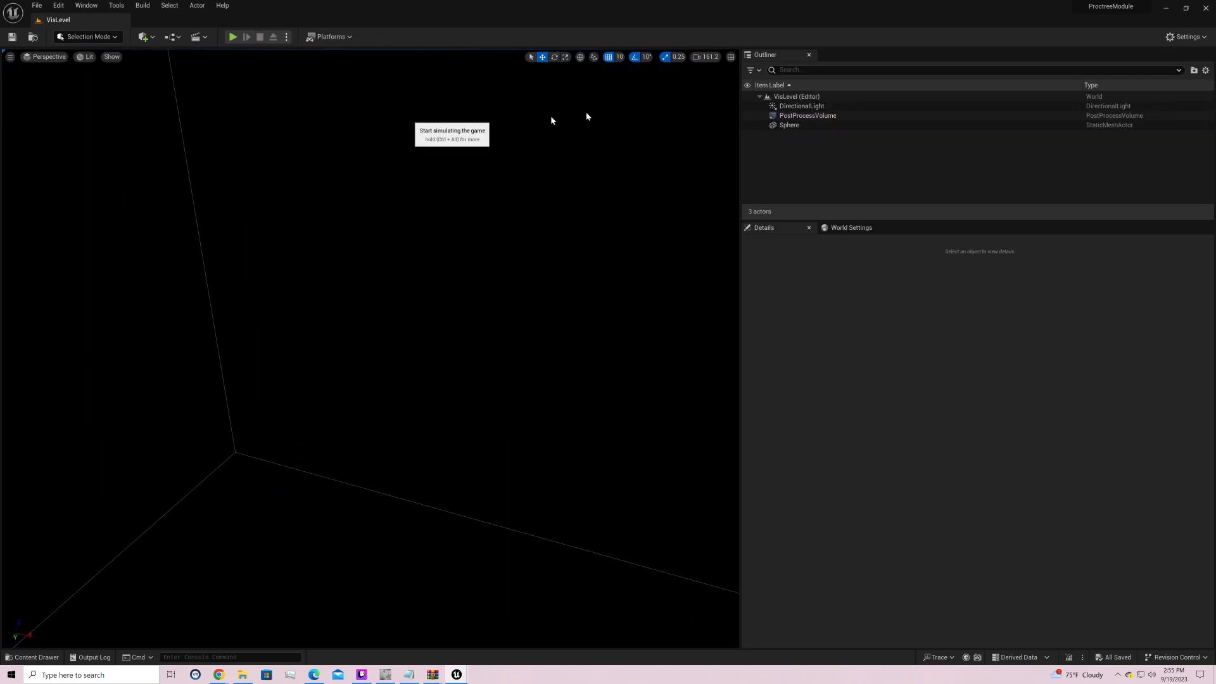
{"action": "left_click", "coordinate": [709, 58]}
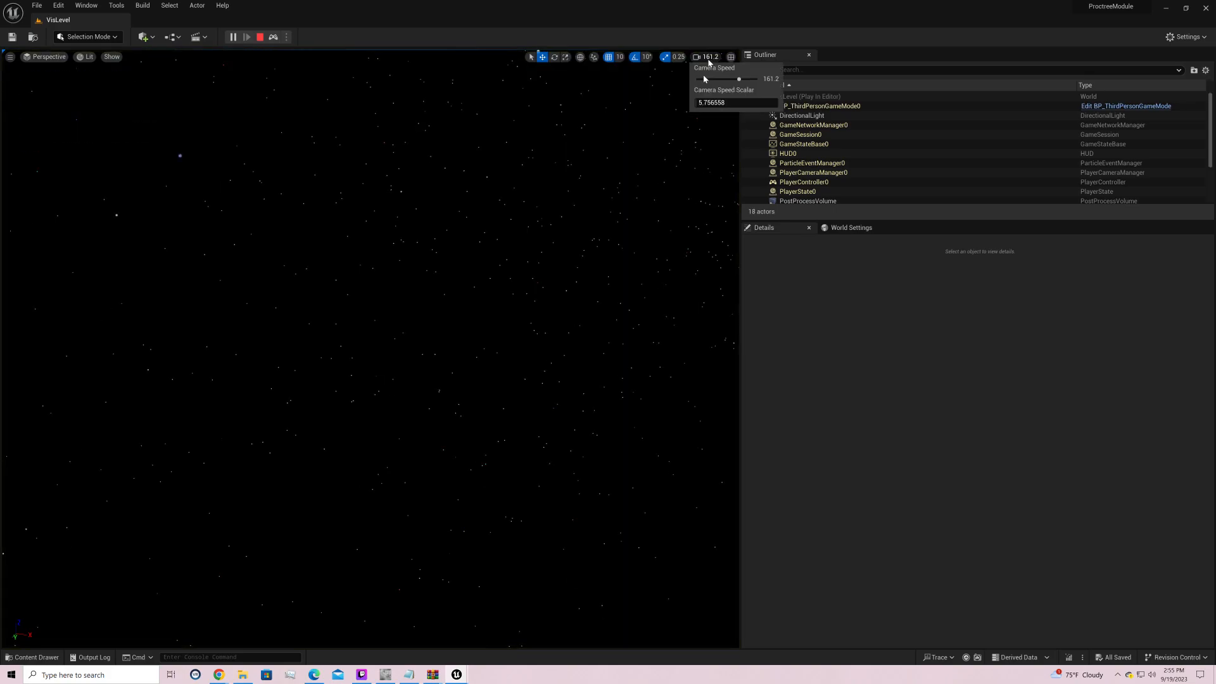
{"action": "left_click_drag", "start_coordinate": [741, 81], "coordinate": [774, 101]}
{"action": "left_click", "coordinate": [472, 214]}
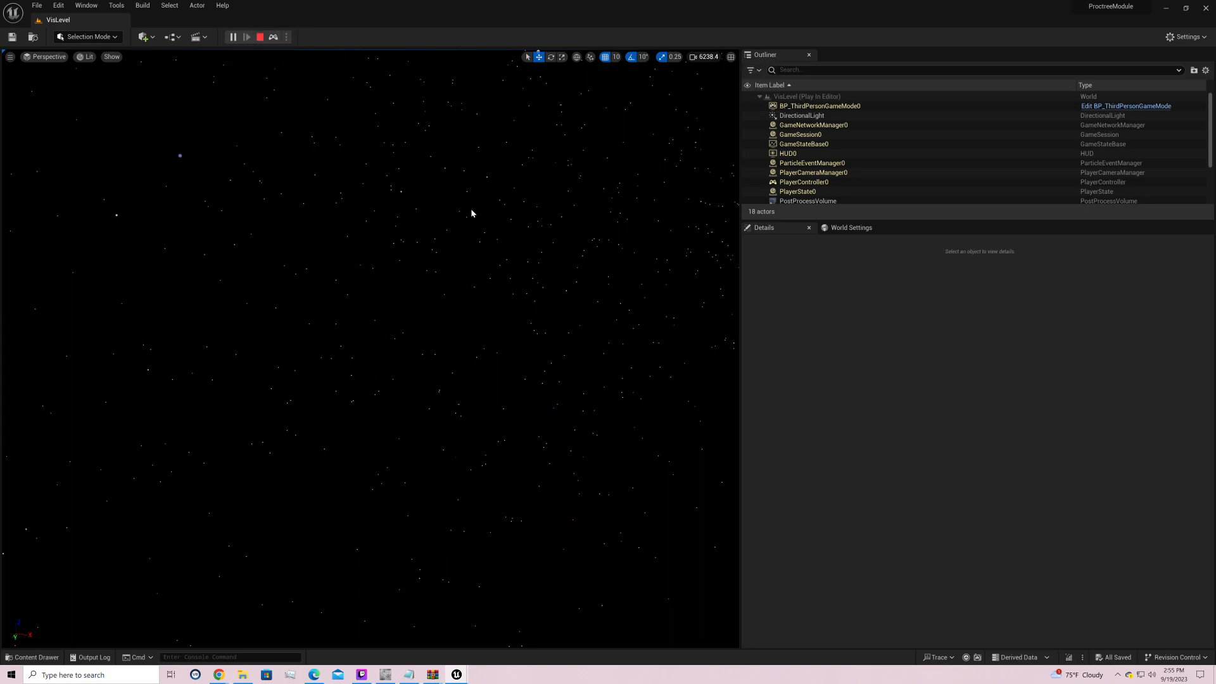
Step: Examine the simulated star field and its dense clusters from farther out, raising the camera speed to about 17824
{"action": "right_click_drag", "start_coordinate": [472, 213], "coordinate": [558, 183]}
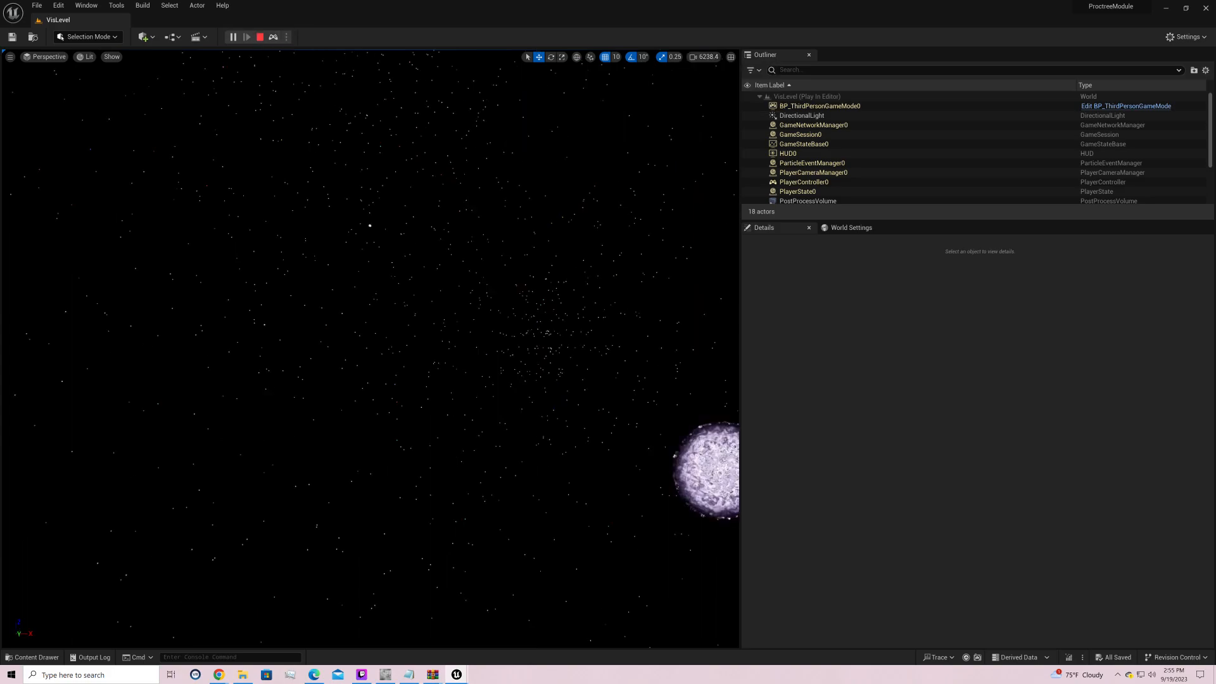
{"action": "key", "text": "s"}
{"action": "right_click_drag", "start_coordinate": [371, 349], "coordinate": [324, 387]}
{"action": "scroll", "coordinate": [371, 349], "scroll_direction": "up", "scroll_amount": 2}
{"action": "key", "text": "s"}
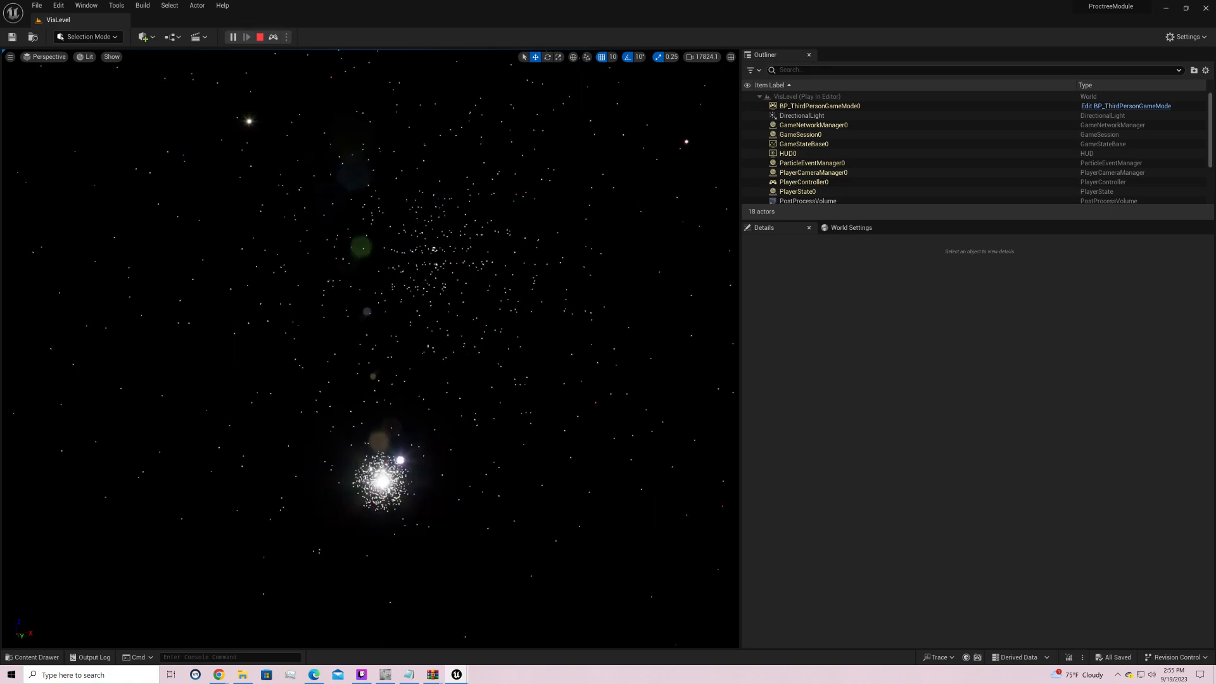
{"action": "right_click_drag", "start_coordinate": [370, 348], "coordinate": [507, 405]}
{"action": "right_click_drag", "start_coordinate": [371, 348], "coordinate": [431, 315]}
{"action": "right_click_drag", "start_coordinate": [370, 348], "coordinate": [412, 332]}
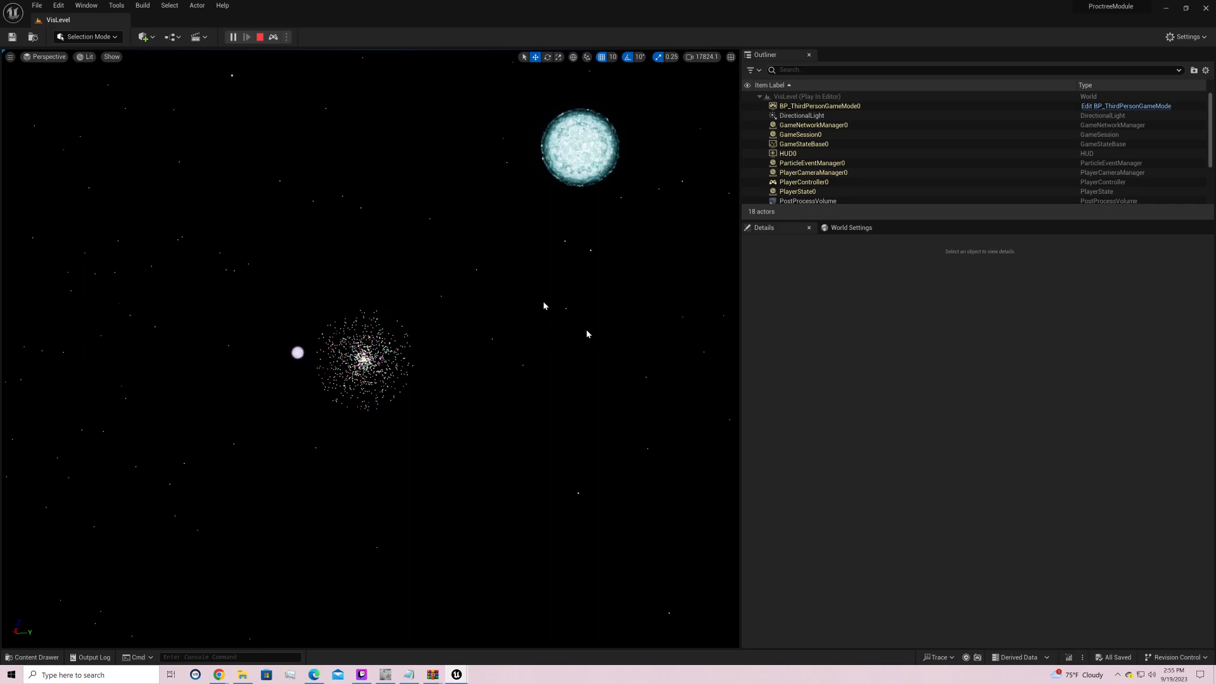
{"action": "right_click_drag", "start_coordinate": [542, 302], "coordinate": [692, 355]}
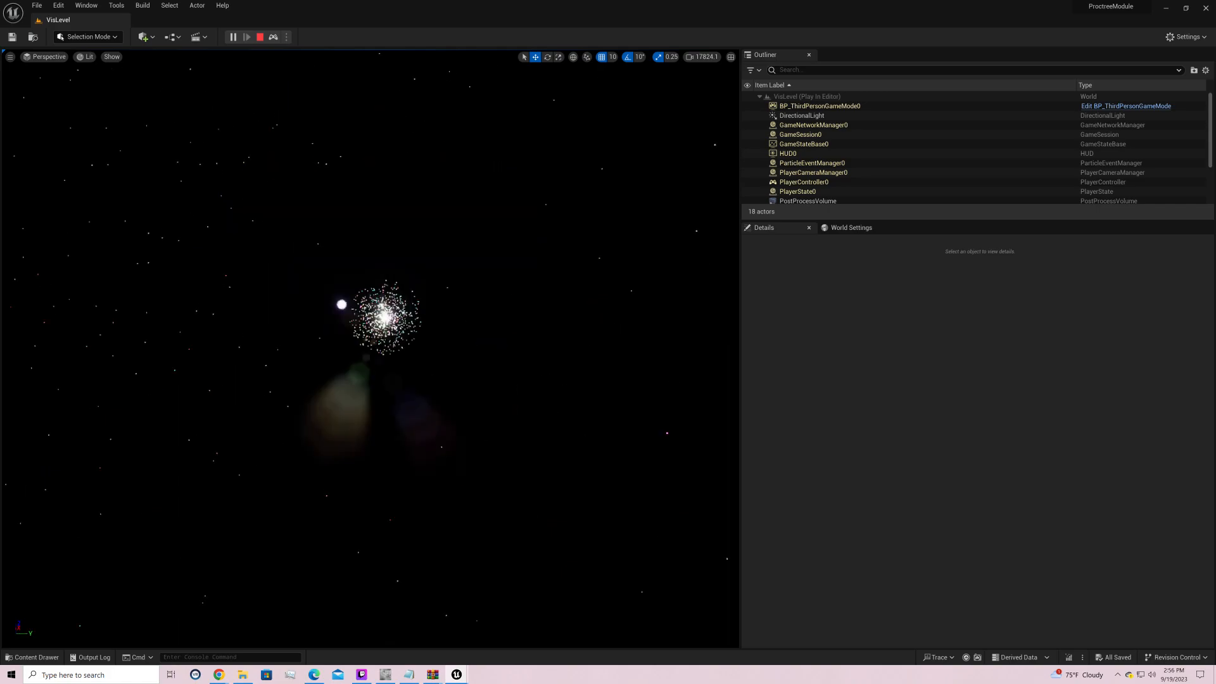
Step: Examine the coloured stars around the dense star cluster from several angles at varying camera speeds
{"action": "key", "text": "w"}
{"action": "right_click_drag", "start_coordinate": [339, 361], "coordinate": [232, 335]}
{"action": "scroll", "coordinate": [236, 338], "scroll_direction": "down", "scroll_amount": 1}
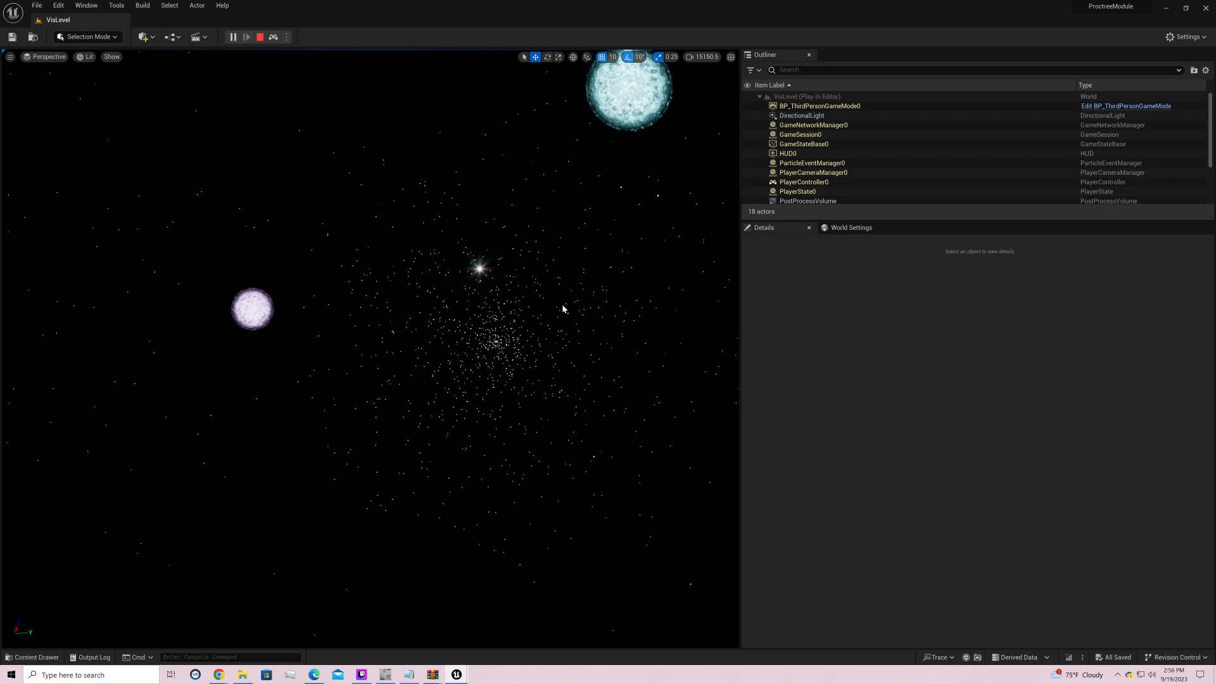
{"action": "right_click_drag", "start_coordinate": [563, 309], "coordinate": [624, 228]}
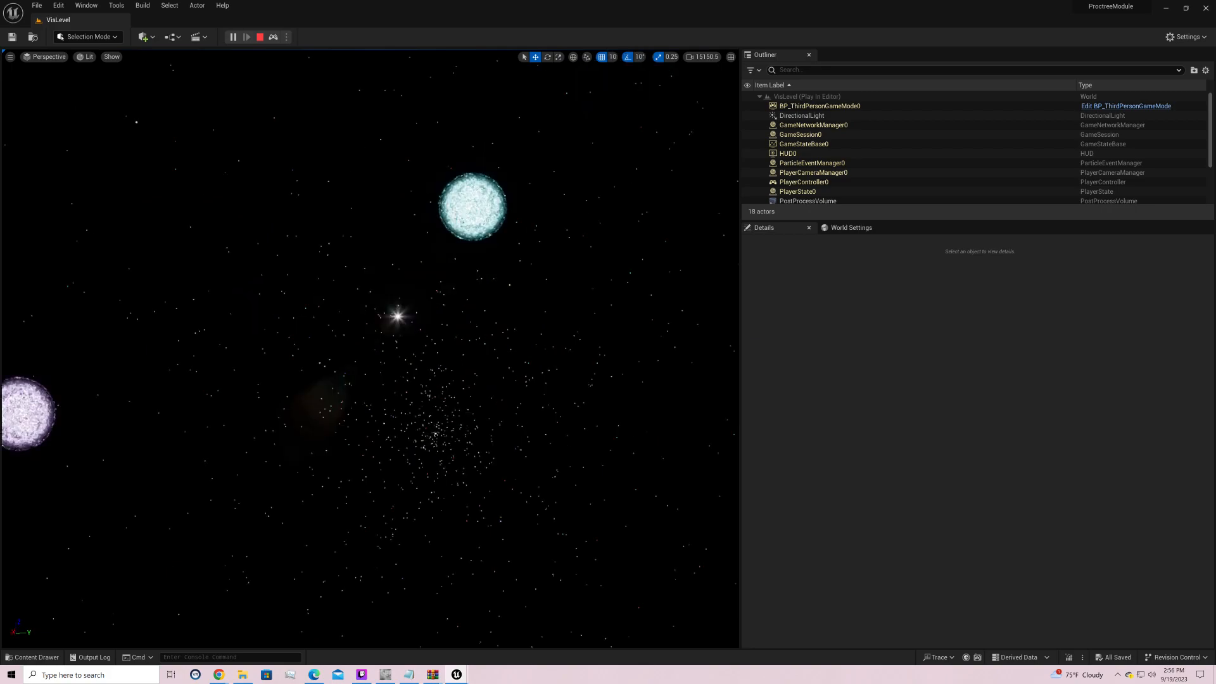
{"action": "scroll", "coordinate": [370, 349], "scroll_direction": "down", "scroll_amount": 5}
{"action": "right_click_drag", "start_coordinate": [370, 348], "coordinate": [383, 377]}
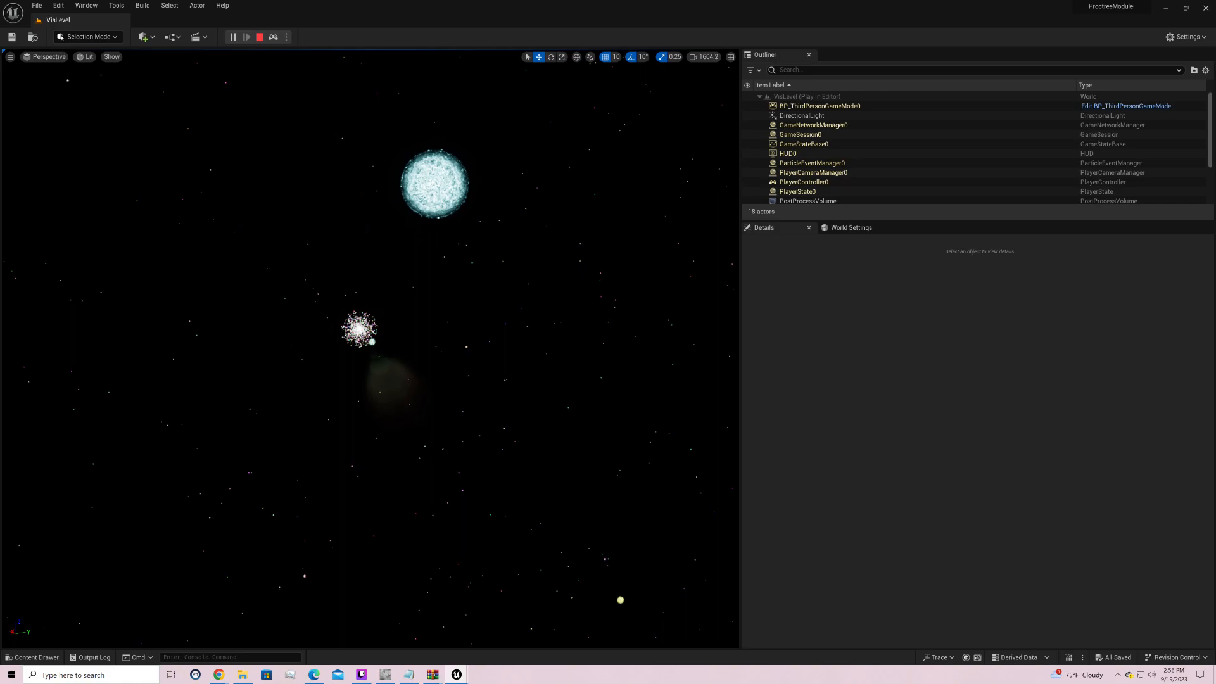
{"action": "right_click_drag", "start_coordinate": [370, 349], "coordinate": [279, 336]}
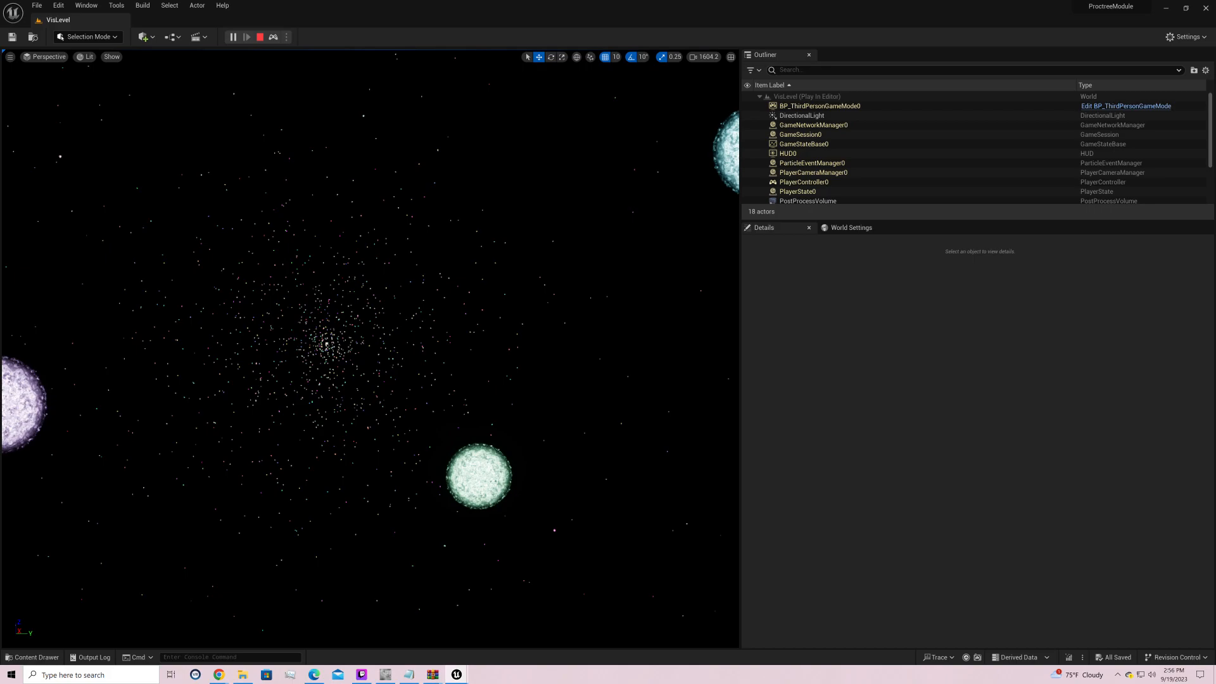
{"action": "right_click_drag", "start_coordinate": [370, 348], "coordinate": [285, 342]}
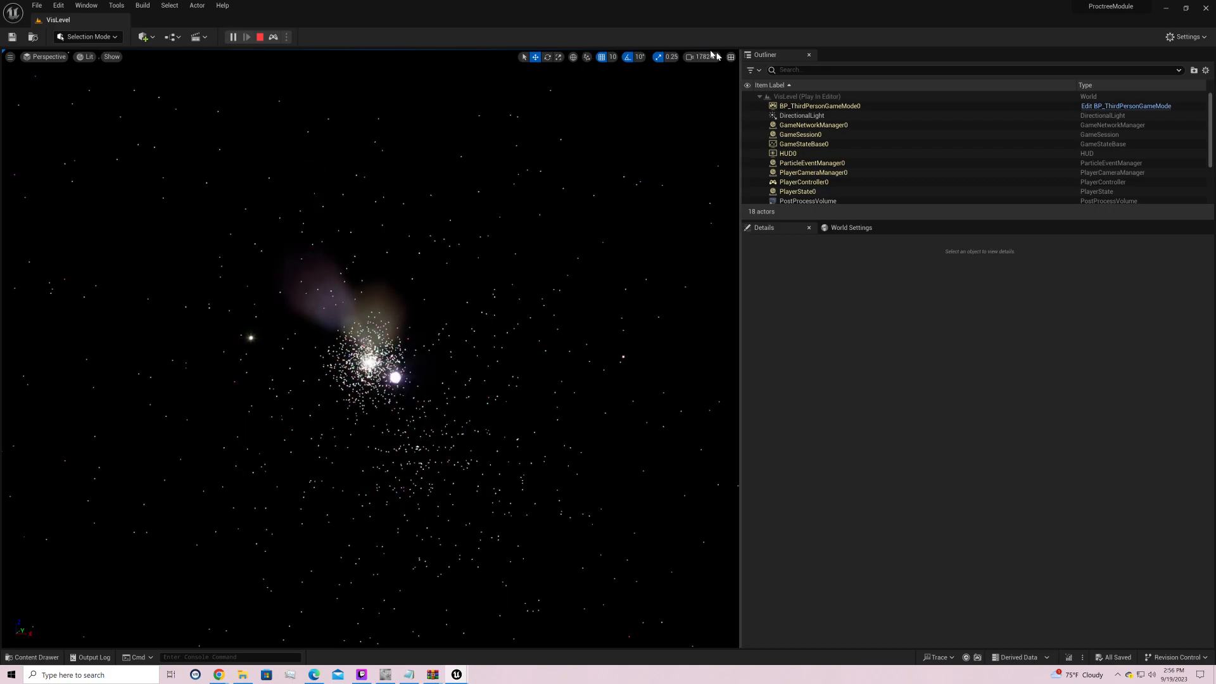
Step: Set the viewport's camera speed scalar to 1000
{"action": "left_click", "coordinate": [710, 57]}
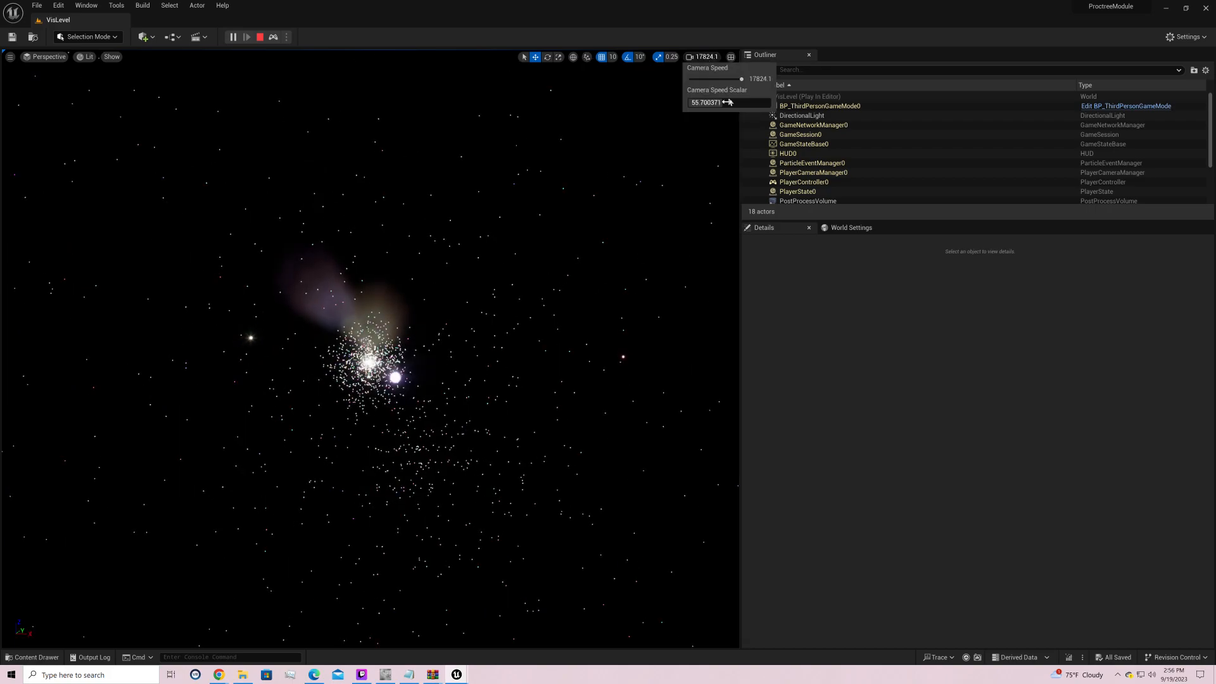
{"action": "left_click_drag", "start_coordinate": [727, 102], "coordinate": [771, 102]}
{"action": "right_click", "coordinate": [585, 204]}
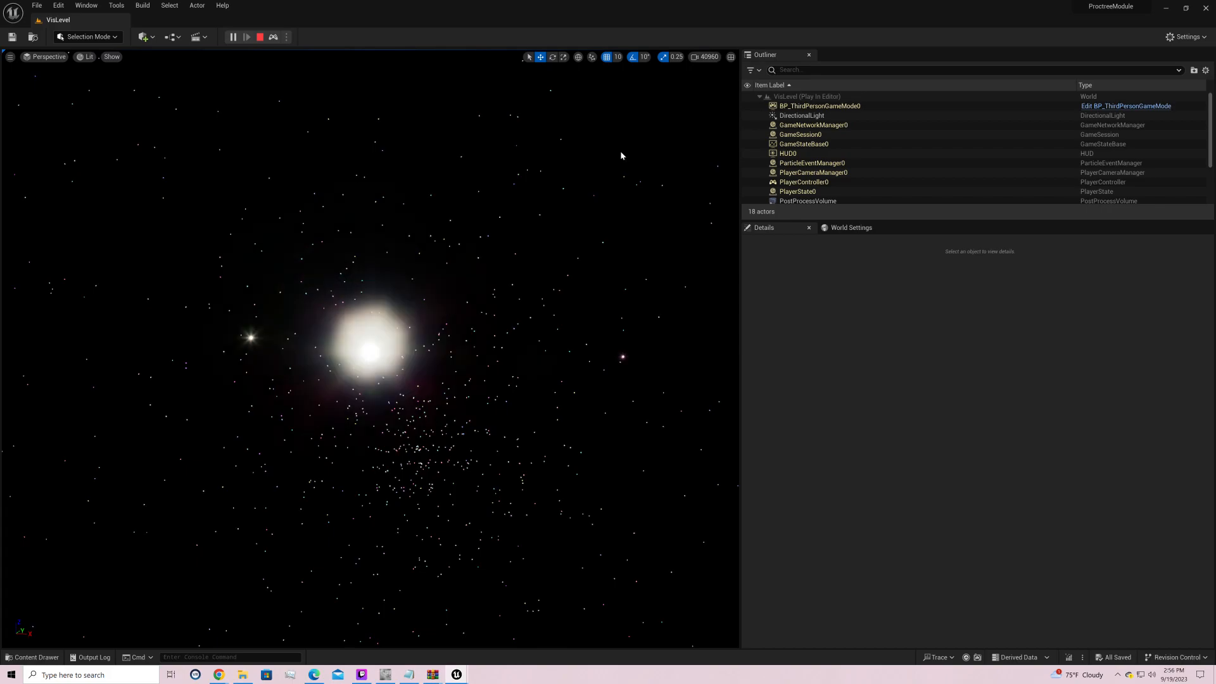
{"action": "left_click", "coordinate": [706, 57]}
{"action": "left_click", "coordinate": [717, 102]}
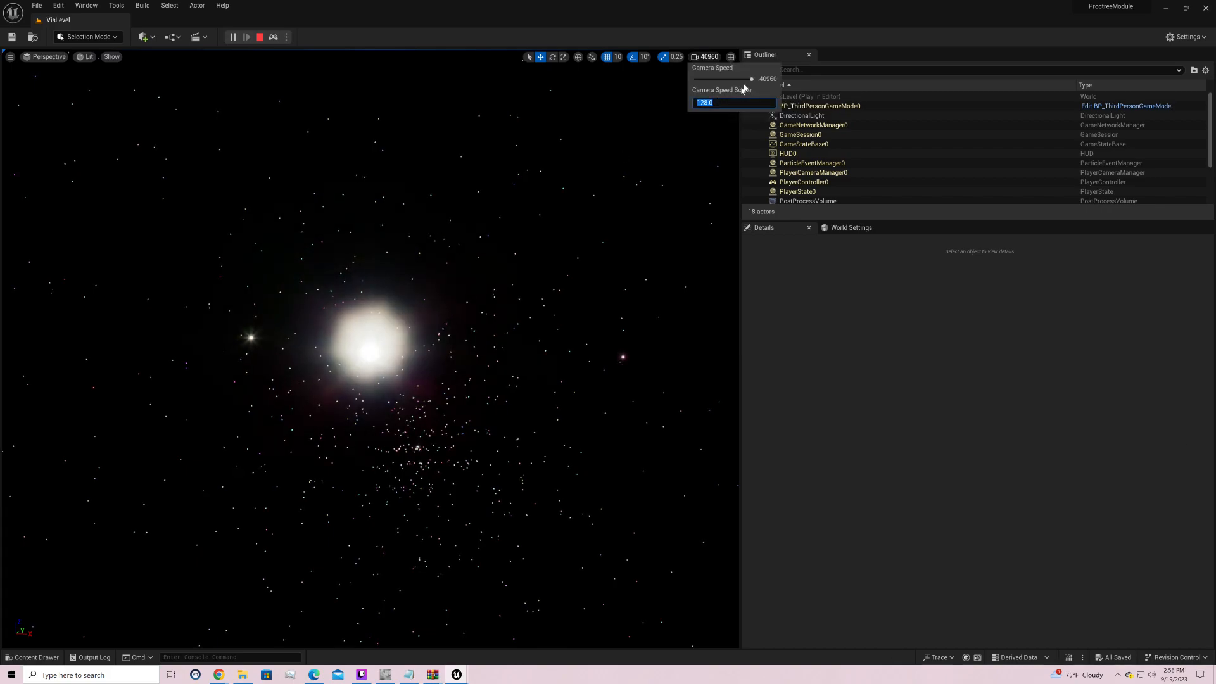
{"action": "type", "text": "1000"}
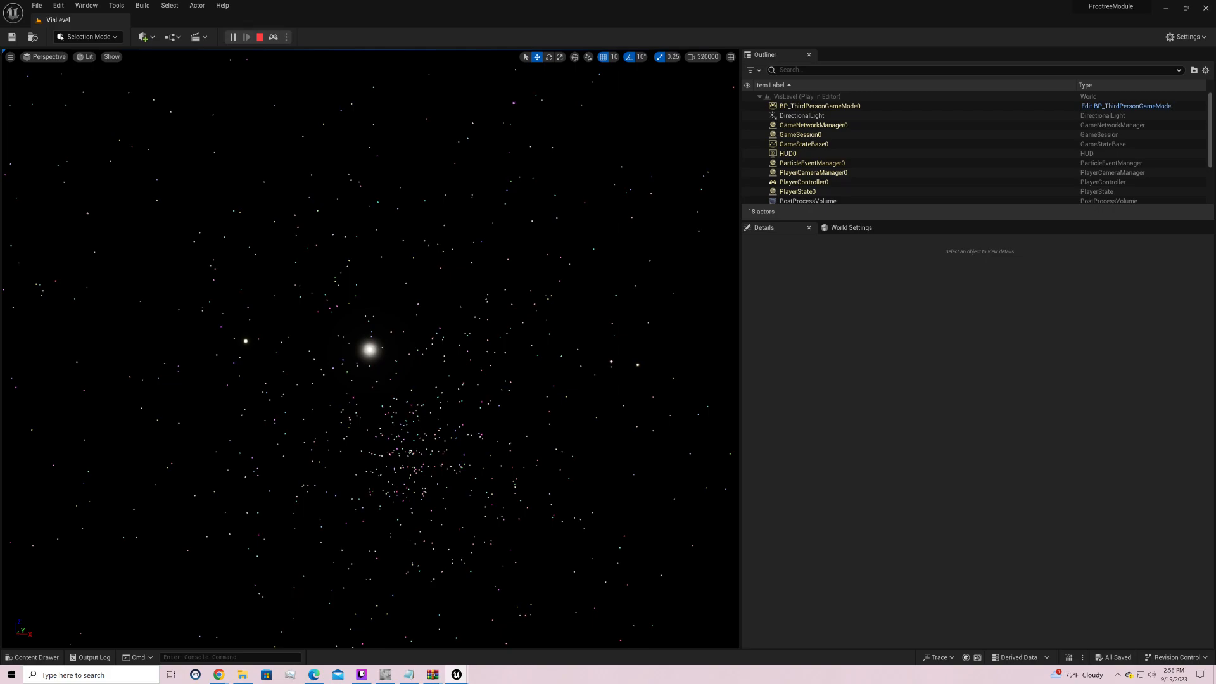
Step: Set the viewport's camera speed scalar to 10000
{"action": "left_click", "coordinate": [716, 57]}
{"action": "left_click", "coordinate": [705, 102]}
{"action": "left_click", "coordinate": [705, 103]}
{"action": "type", "text": "0000.0"}
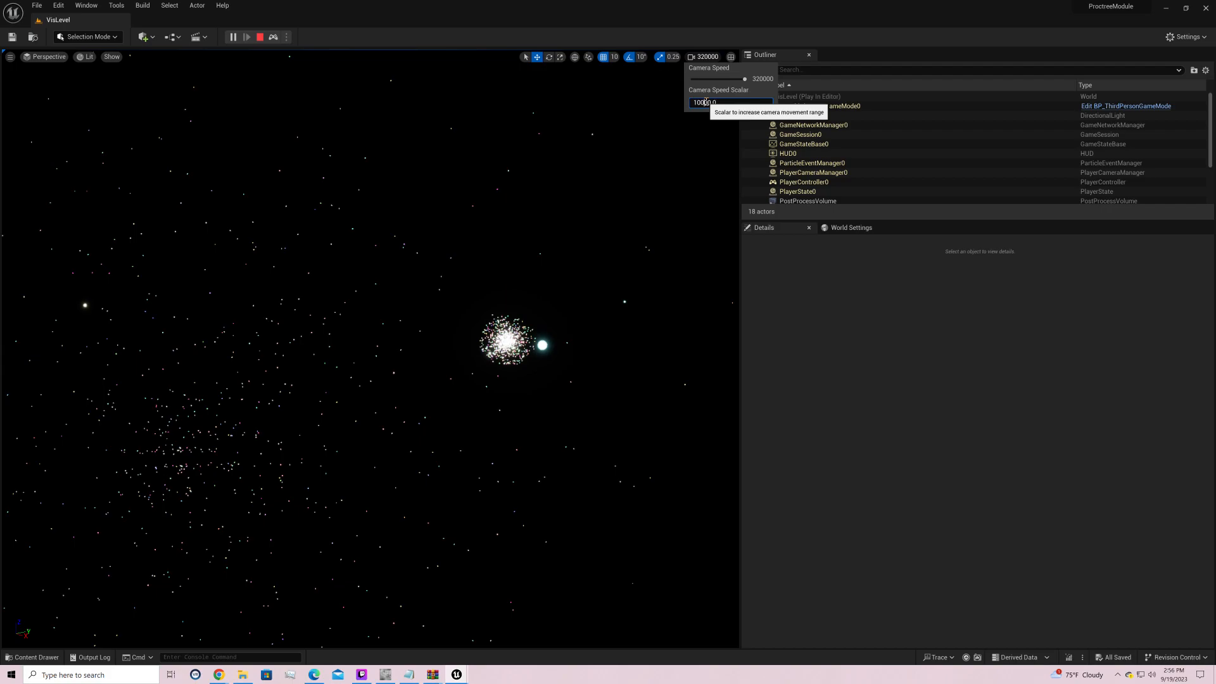
{"action": "key", "text": "Return"}
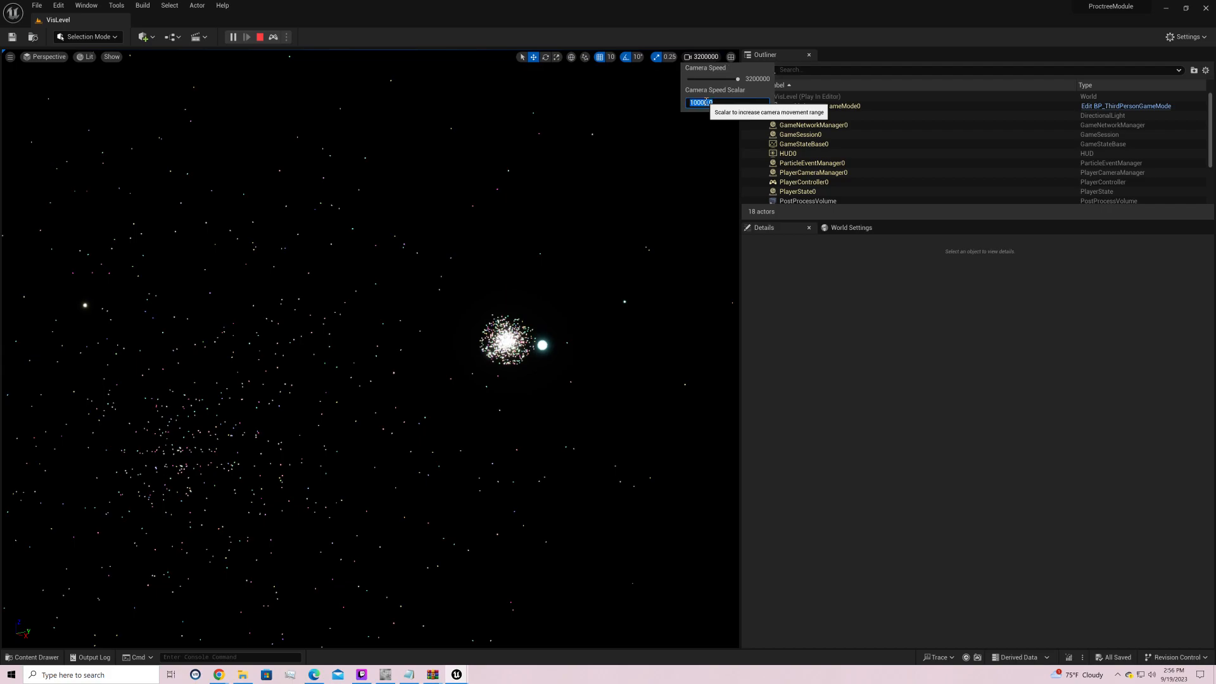
{"action": "left_click", "coordinate": [644, 195]}
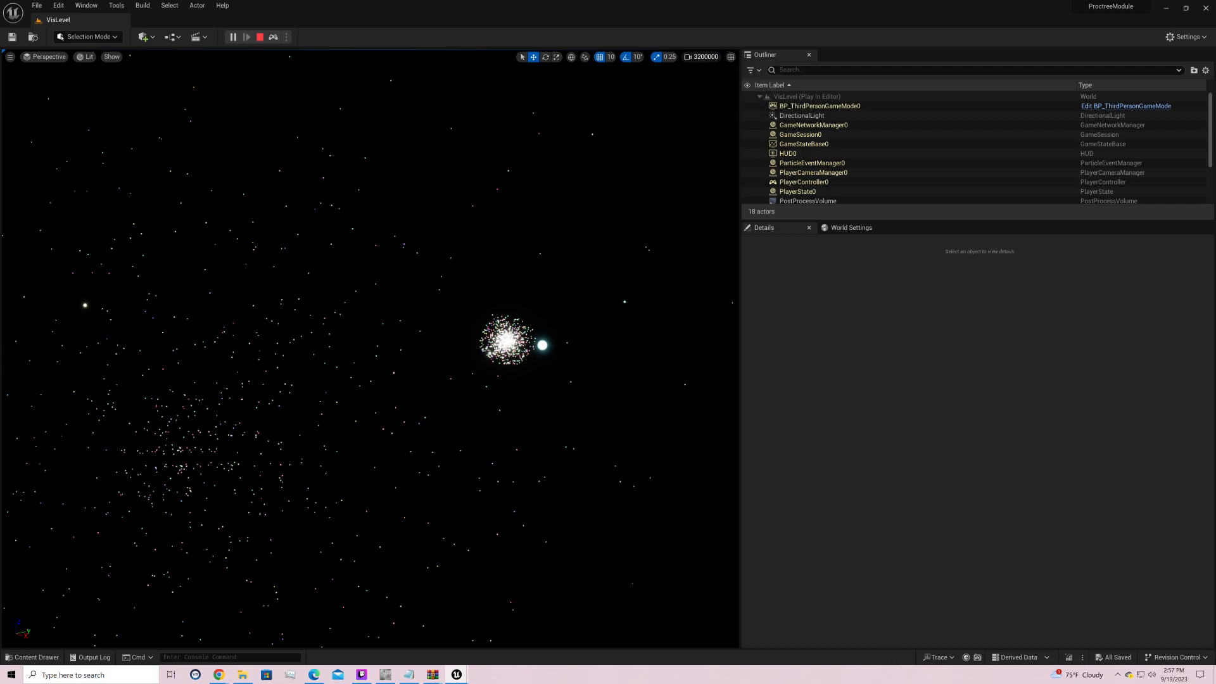
Step: Examine the whole star cluster from outside and move back in toward the pale green star
{"action": "key", "text": "s"}
{"action": "right_click_drag", "start_coordinate": [605, 236], "coordinate": [435, 313]}
{"action": "key", "text": "s"}
{"action": "key", "text": "a"}
{"action": "key", "text": "s"}
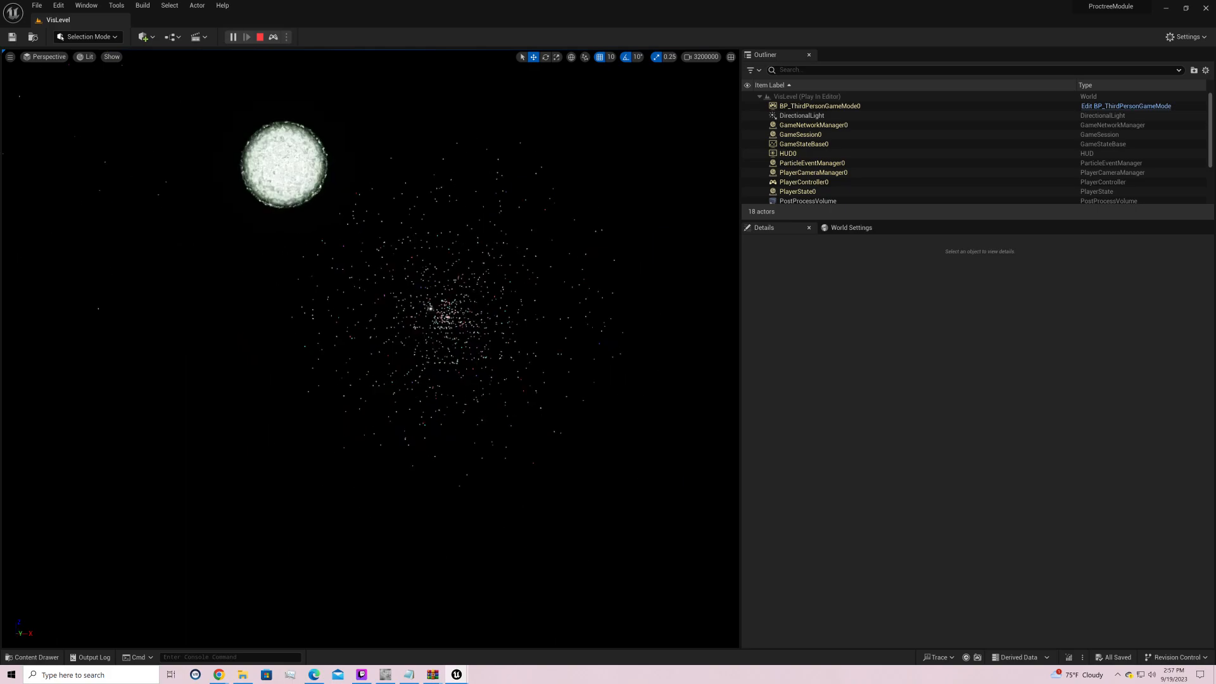
{"action": "key", "text": "s"}
{"action": "right_click_drag", "start_coordinate": [609, 246], "coordinate": [534, 198]}
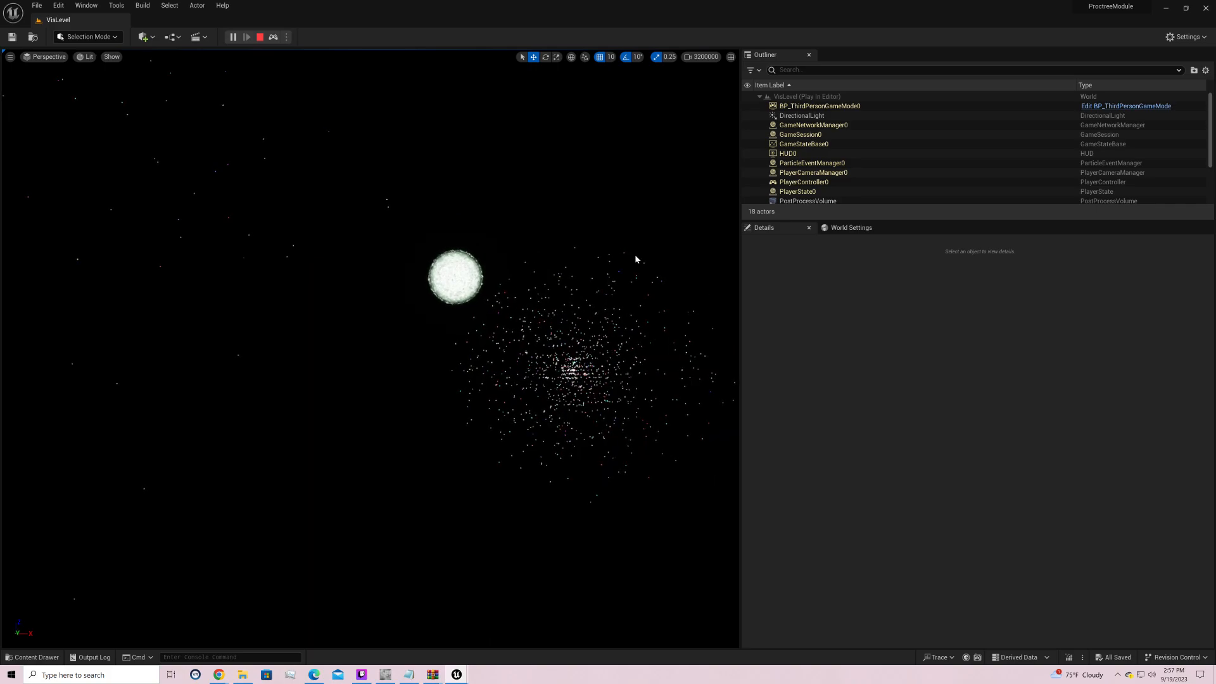
{"action": "mouse_move", "coordinate": [629, 271]}
{"action": "right_mouse_down"}
{"action": "mouse_move", "coordinate": [573, 247]}
{"action": "mouse_move", "coordinate": [678, 248]}
{"action": "mouse_move", "coordinate": [664, 269]}
{"action": "mouse_move", "coordinate": [580, 307]}
{"action": "mouse_move", "coordinate": [560, 304]}
{"action": "mouse_move", "coordinate": [545, 272]}
{"action": "mouse_move", "coordinate": [630, 271]}
{"action": "right_mouse_up"}
{"action": "key", "text": "w"}
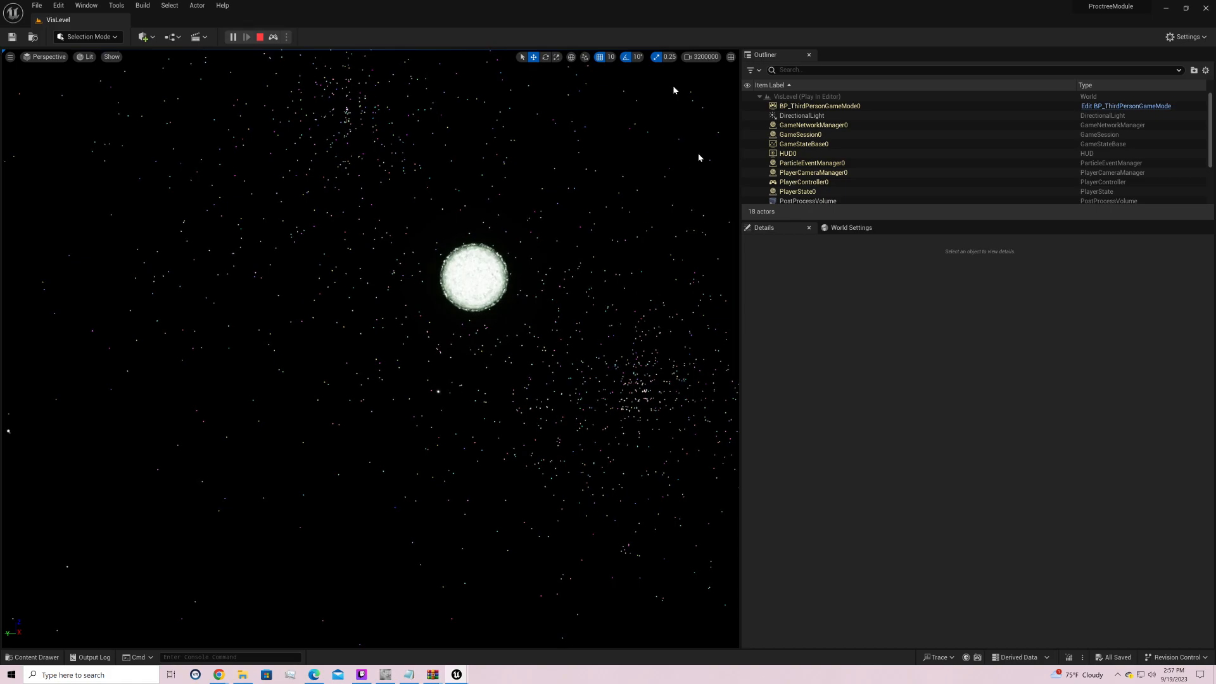
Step: Set the viewport's camera speed scalar to 100000 and travel through the star field
{"action": "left_click", "coordinate": [705, 57]}
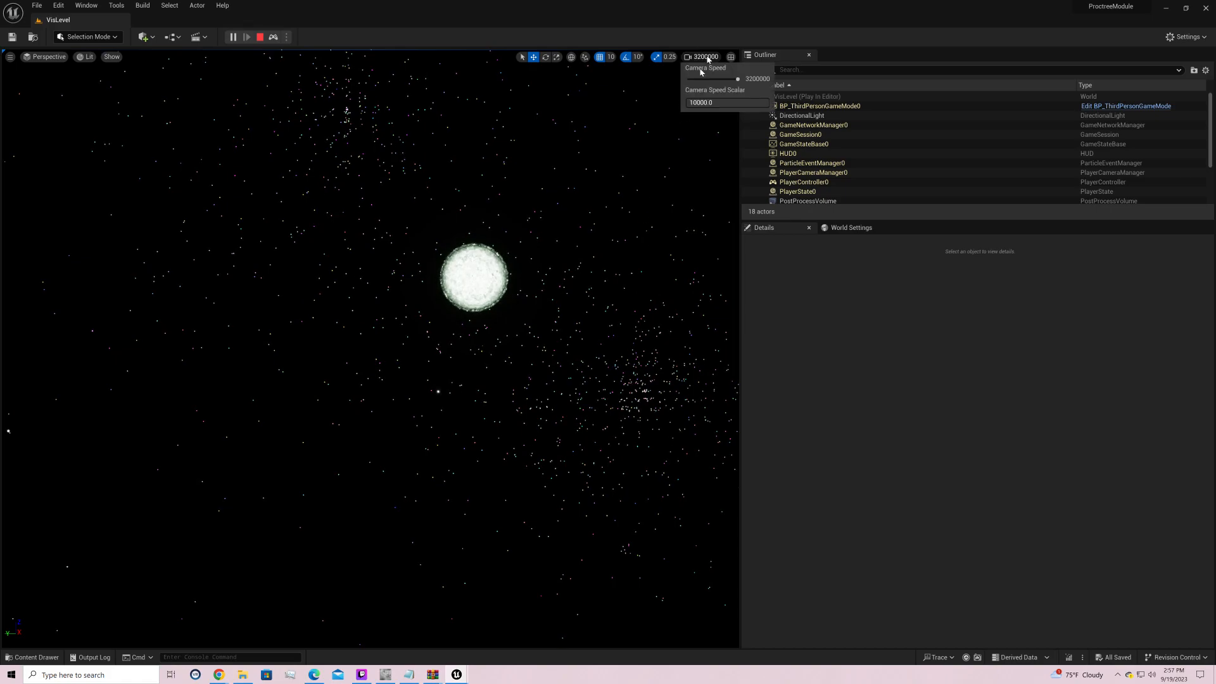
{"action": "left_click", "coordinate": [697, 102]}
{"action": "type", "text": "0"}
{"action": "key", "text": "Return"}
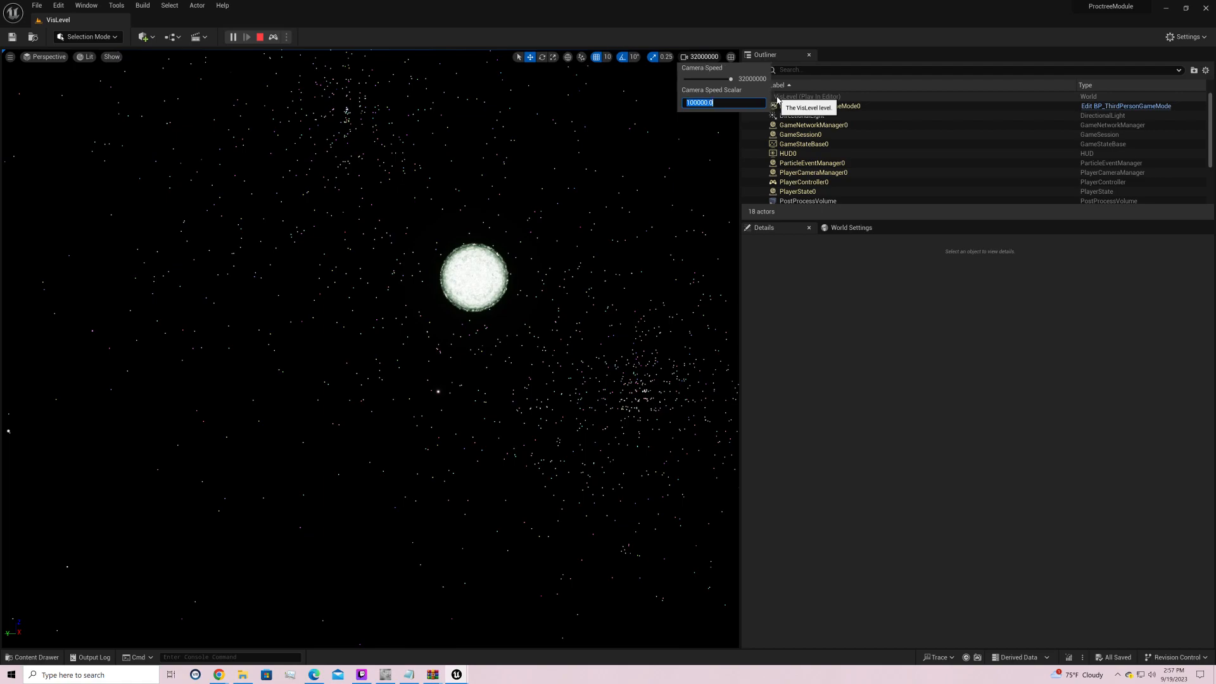
{"action": "right_click", "coordinate": [371, 76]}
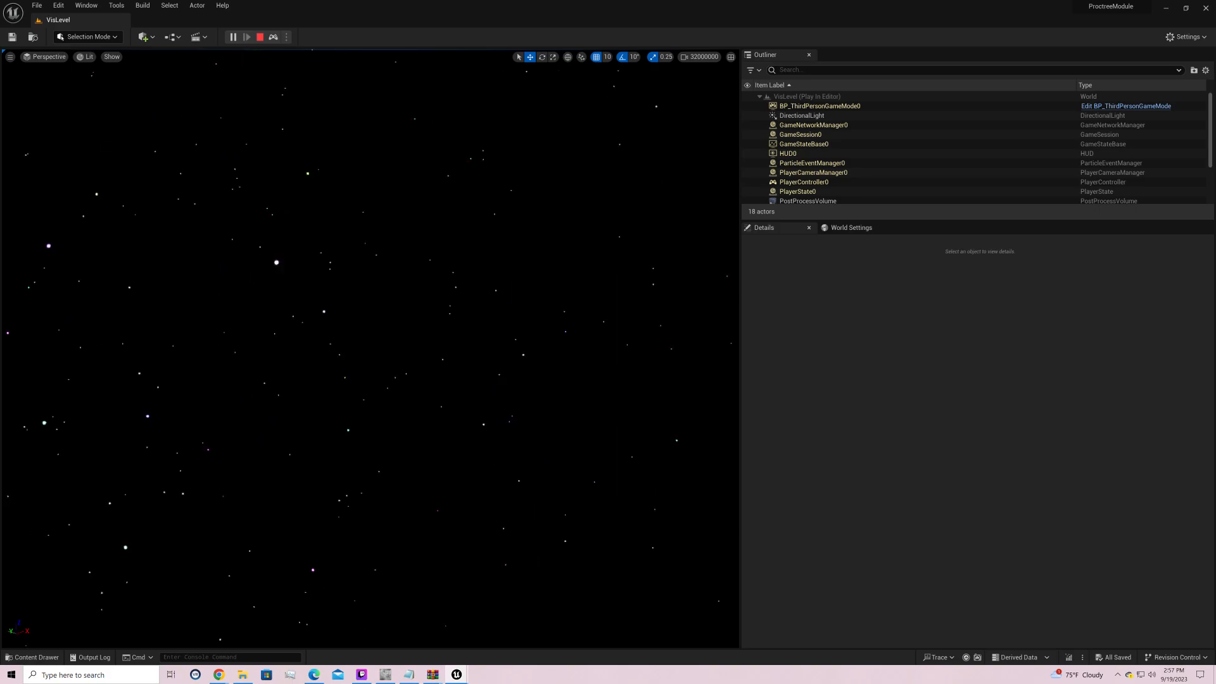
Step: Inspect which stars belong to BP_ProctreeVisParticleWrapper0 and BP_ProctreeVisParticleWrapper1 by selecting each in turn, and clear the selection
{"action": "scroll", "coordinate": [909, 193], "scroll_direction": "down", "scroll_amount": 3}
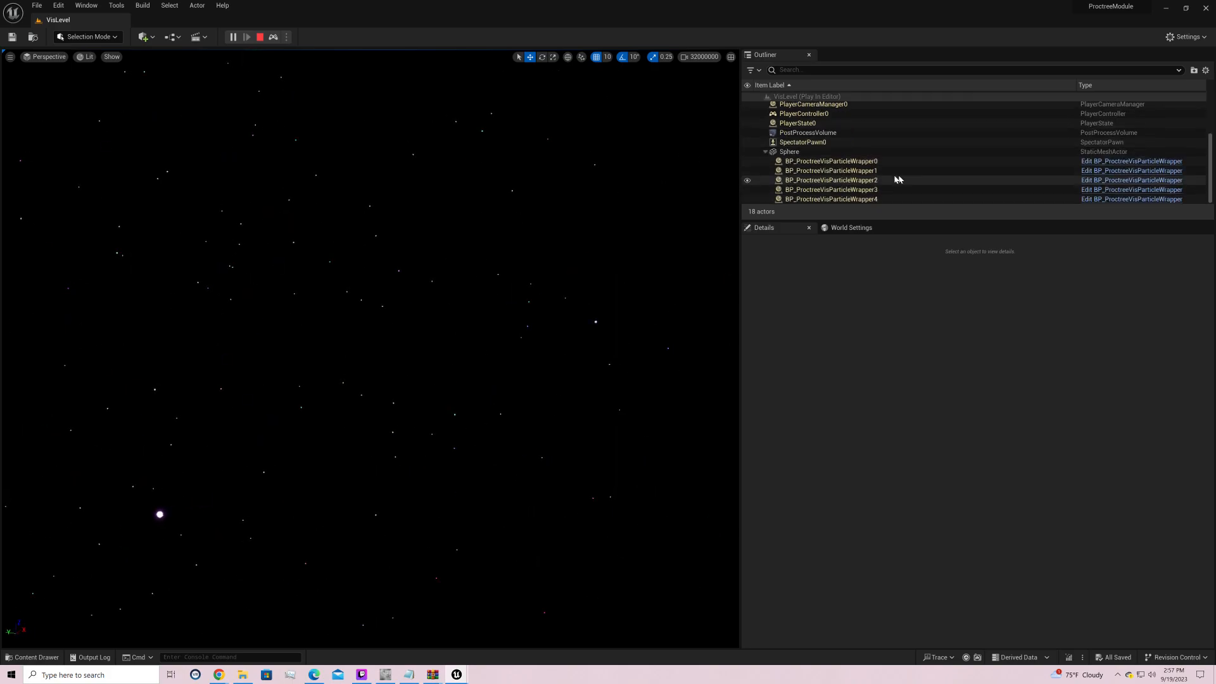
{"action": "left_click", "coordinate": [859, 173]}
{"action": "left_click", "coordinate": [862, 163]}
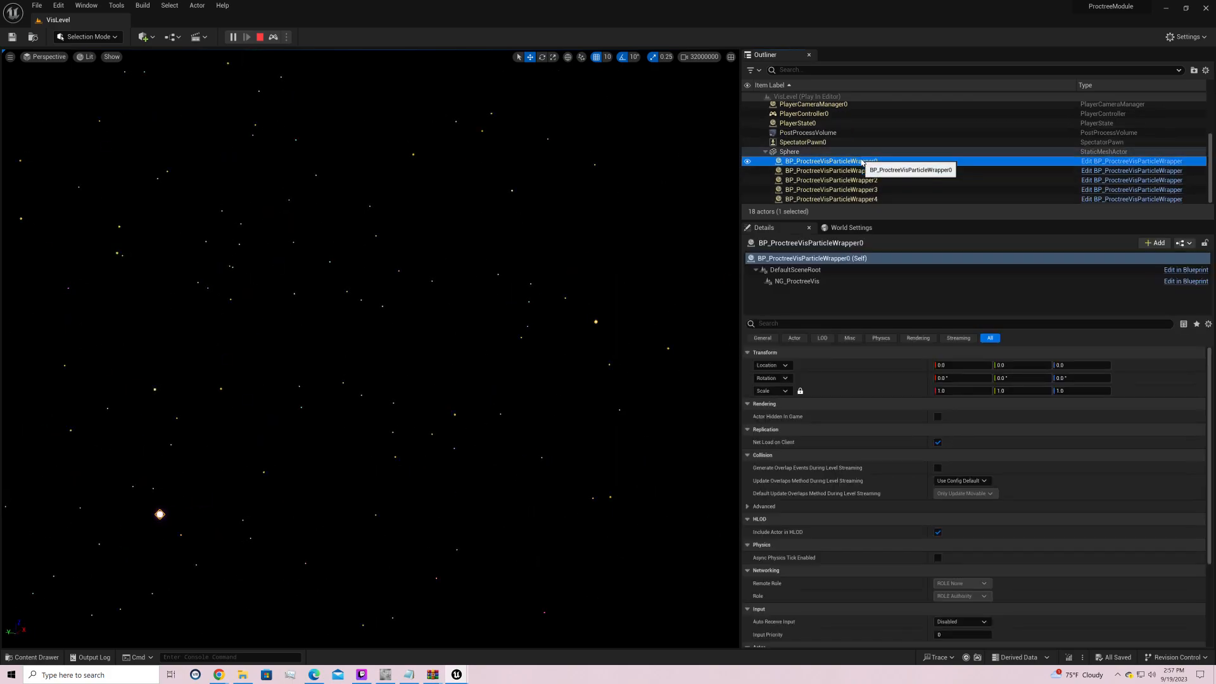
{"action": "right_click_drag", "start_coordinate": [625, 210], "coordinate": [478, 272]}
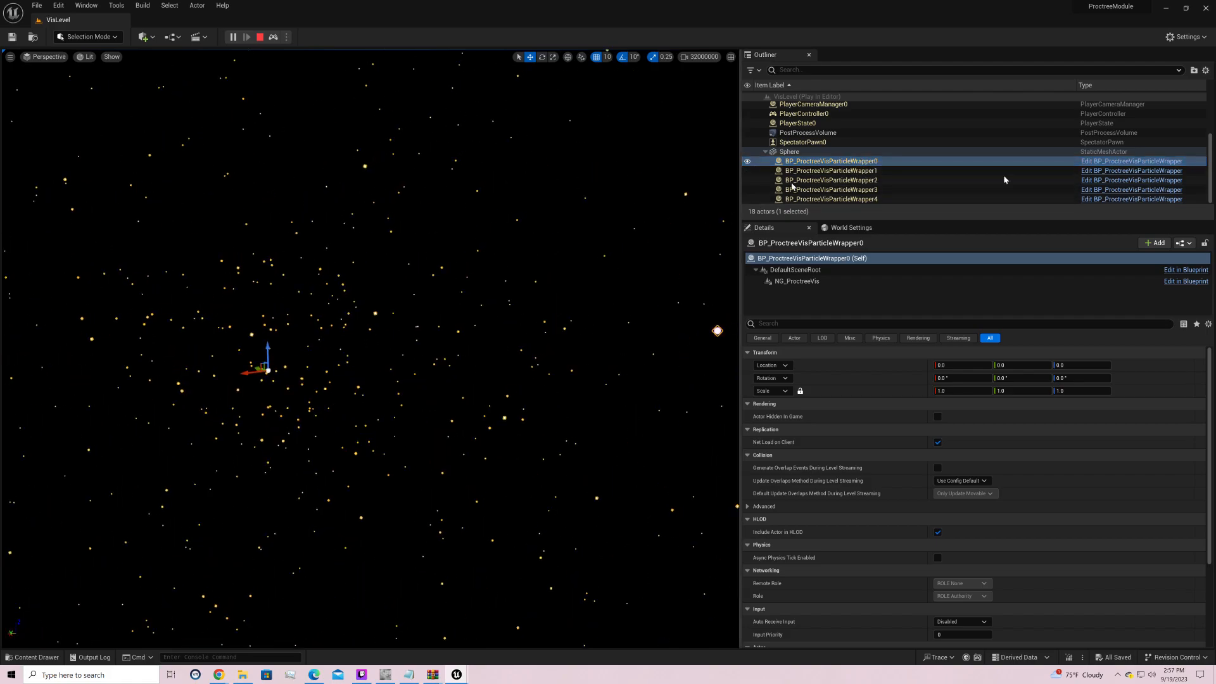
{"action": "left_click", "coordinate": [837, 172]}
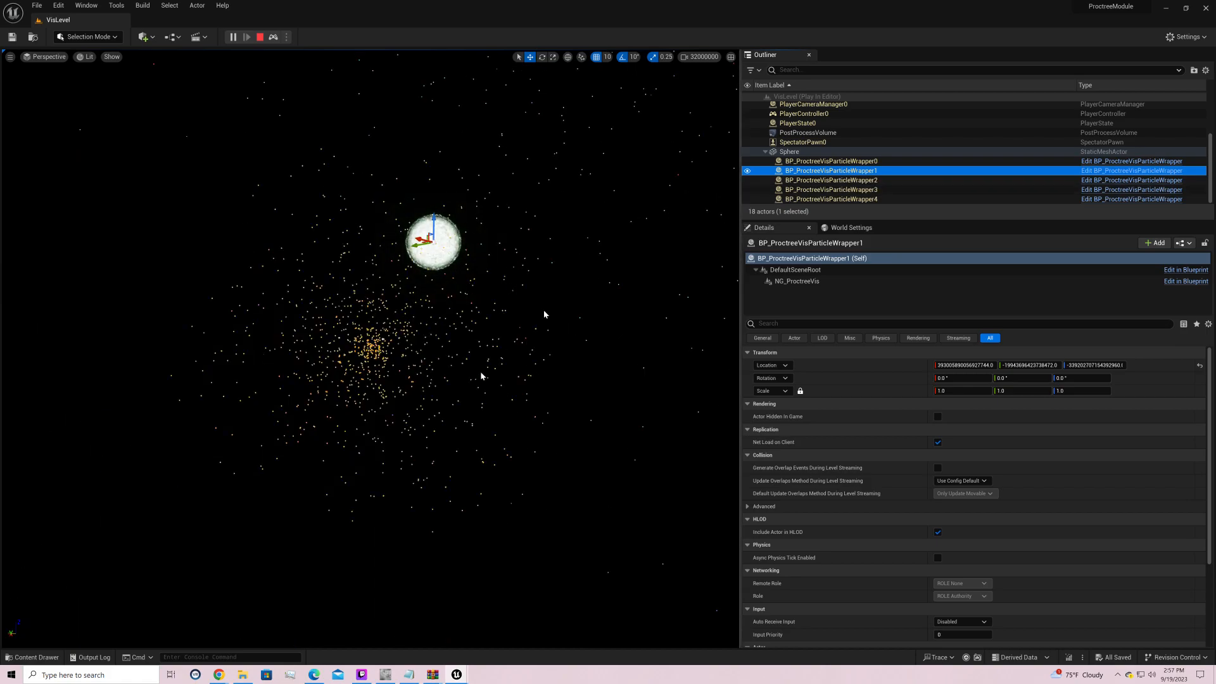
{"action": "right_click_drag", "start_coordinate": [551, 344], "coordinate": [589, 345]}
{"action": "left_click", "coordinate": [544, 337]}
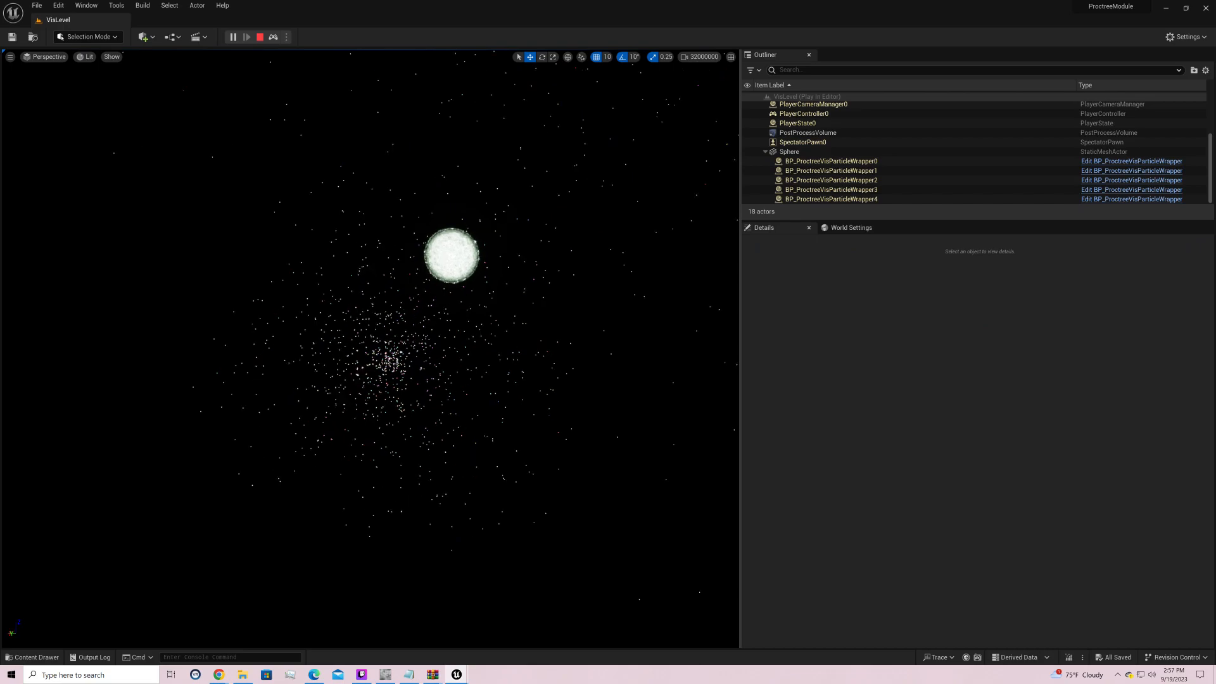
Step: Fly into the star cluster past the pale green star, reducing the camera speed to about 1920000, and look around the surrounding stars
{"action": "key", "text": "w"}
{"action": "scroll", "coordinate": [370, 348], "scroll_direction": "down", "scroll_amount": 6}
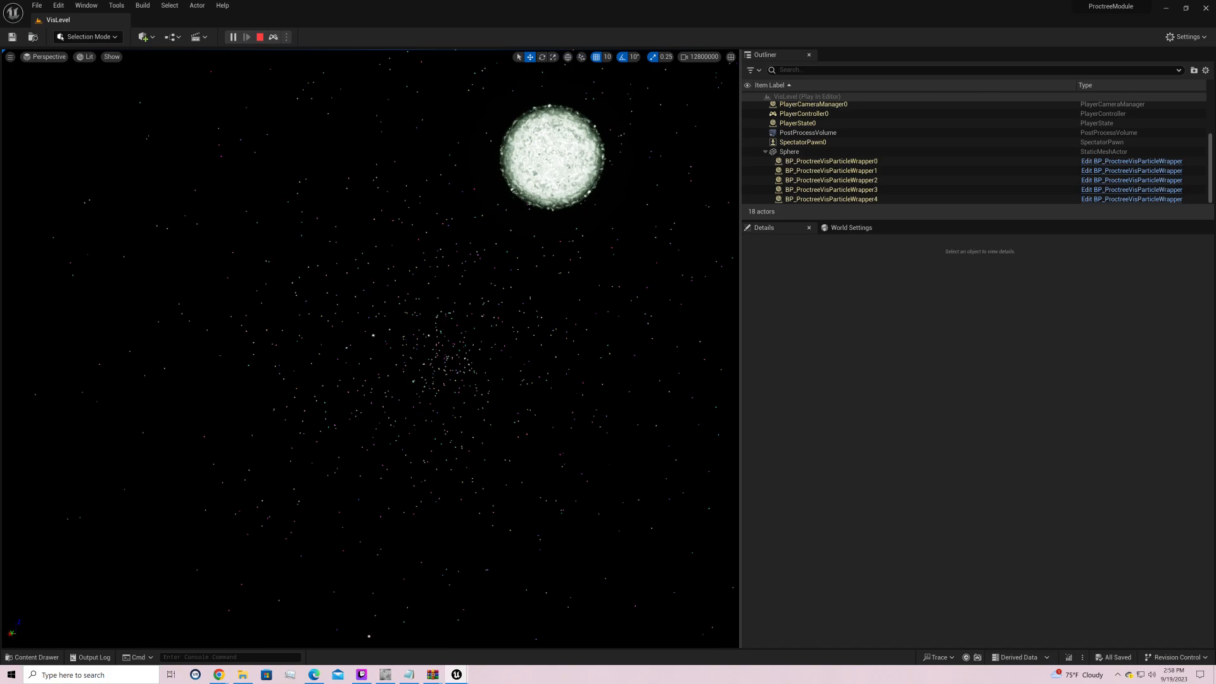
{"action": "key", "text": "w"}
{"action": "scroll", "coordinate": [370, 348], "scroll_direction": "down", "scroll_amount": 8}
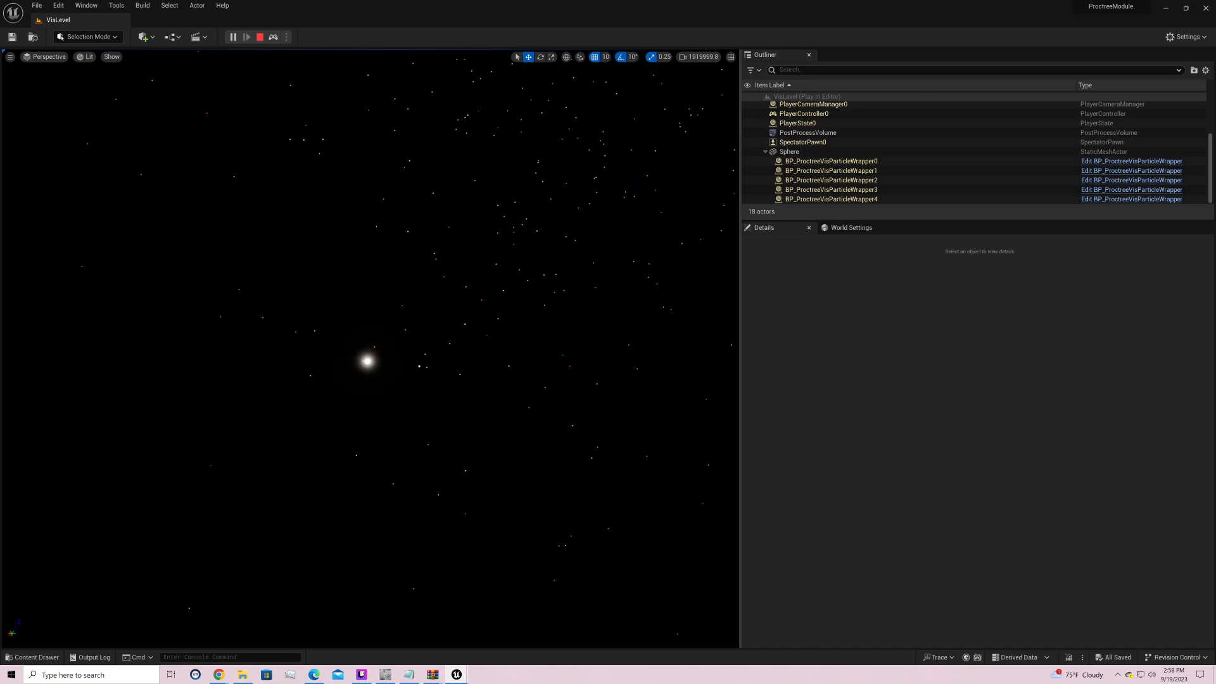
{"action": "key", "text": "w"}
{"action": "right_click_drag", "start_coordinate": [370, 349], "coordinate": [548, 266]}
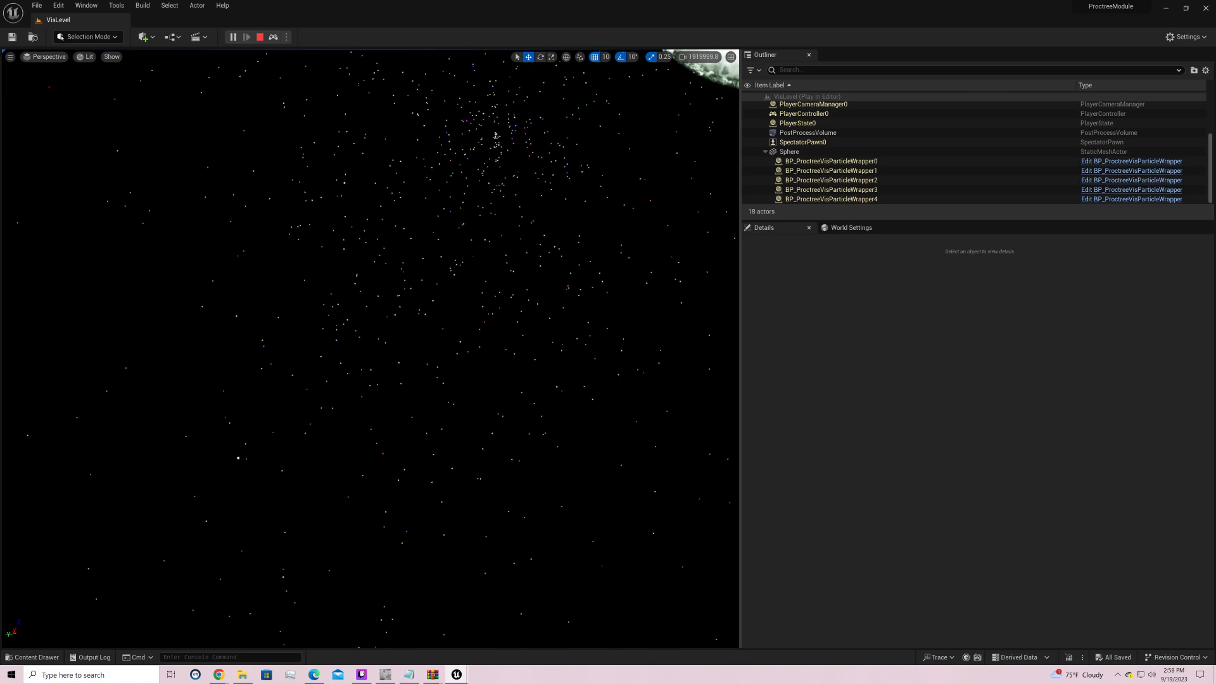
{"action": "right_click_drag", "start_coordinate": [370, 349], "coordinate": [570, 393]}
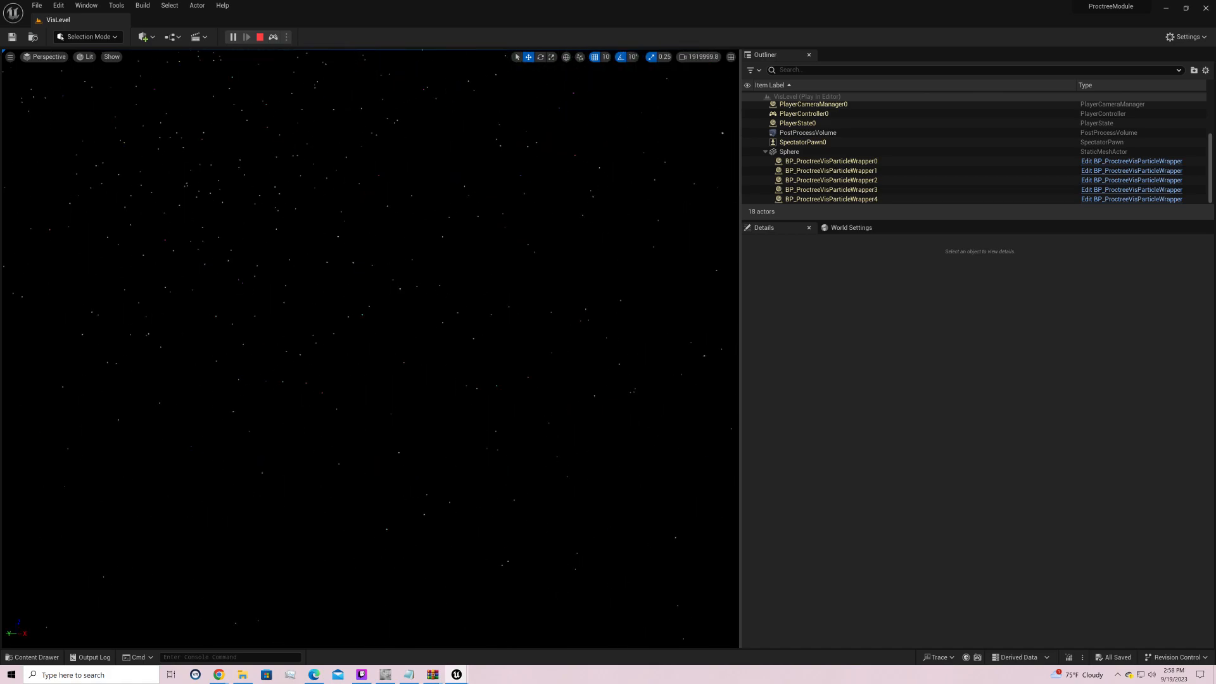
Step: Travel across the star field to the bright star near the pale blue one at camera speed 320000 and examine the surroundings
{"action": "right_click_drag", "start_coordinate": [370, 348], "coordinate": [526, 349]}
{"action": "key", "text": "w"}
{"action": "key", "text": "d"}
{"action": "right_click_drag", "start_coordinate": [370, 348], "coordinate": [80, 298]}
{"action": "right_click_drag", "start_coordinate": [369, 348], "coordinate": [279, 380]}
{"action": "key", "text": "w"}
{"action": "key", "text": "s"}
{"action": "scroll", "coordinate": [369, 349], "scroll_direction": "down", "scroll_amount": 3}
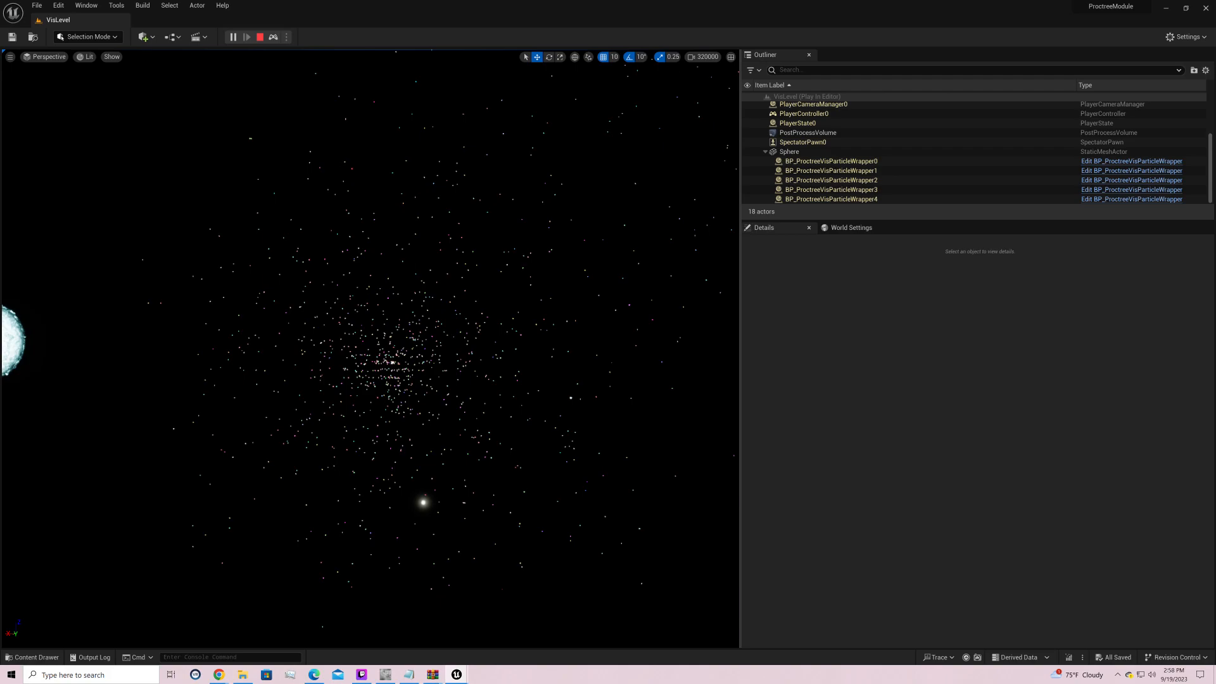
{"action": "key", "text": "w"}
{"action": "right_click_drag", "start_coordinate": [370, 349], "coordinate": [313, 401]}
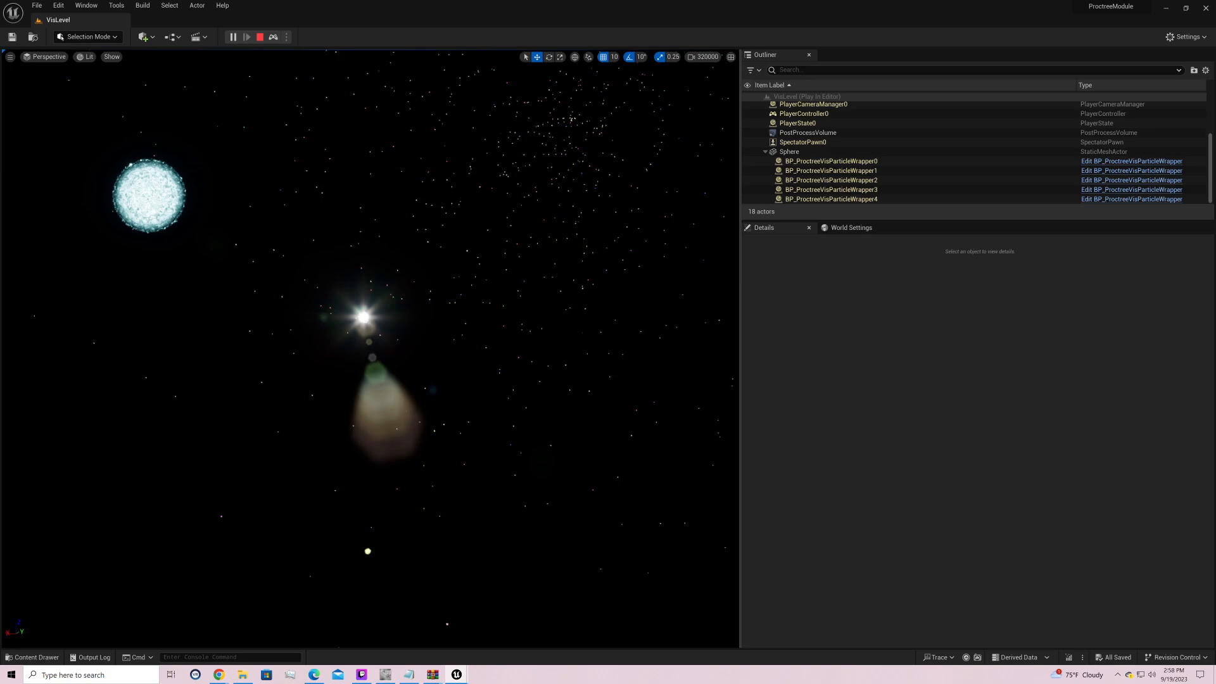
{"action": "right_click_drag", "start_coordinate": [370, 348], "coordinate": [250, 462]}
Step: Set the viewport's camera speed scalar to 1000
{"action": "left_click", "coordinate": [703, 59]}
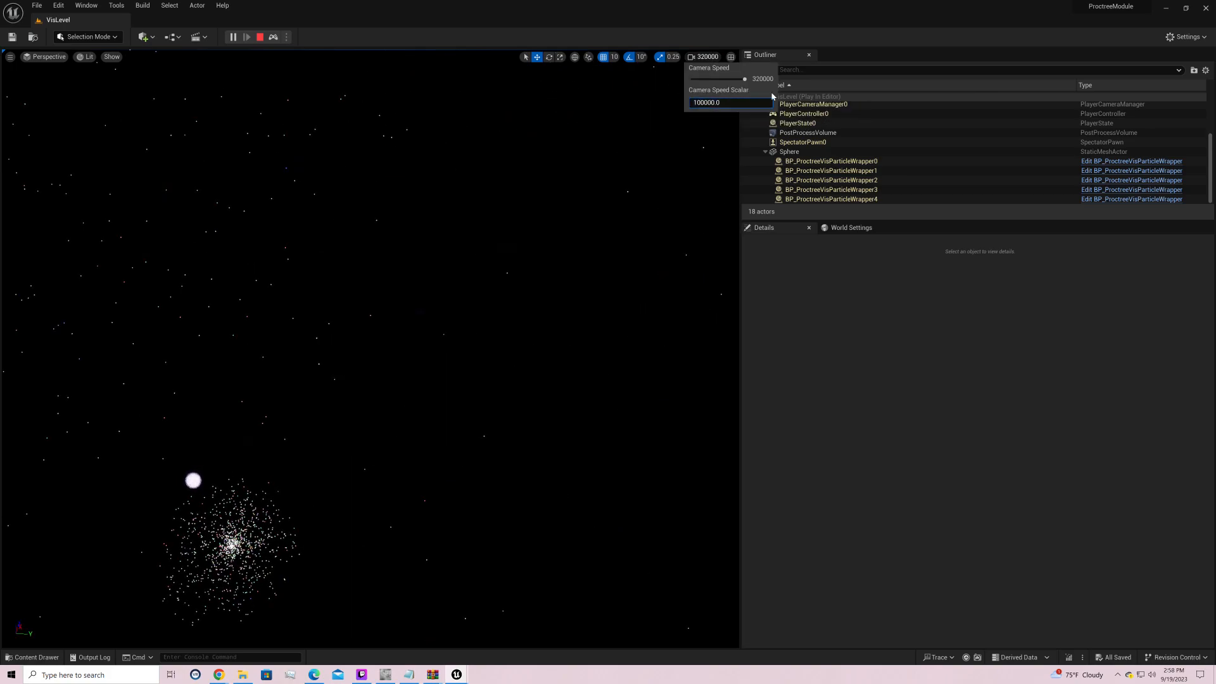
{"action": "key", "text": "Delete"}
{"action": "key", "text": "Delete"}
{"action": "key", "text": "Return"}
{"action": "left_click", "coordinate": [657, 237]}
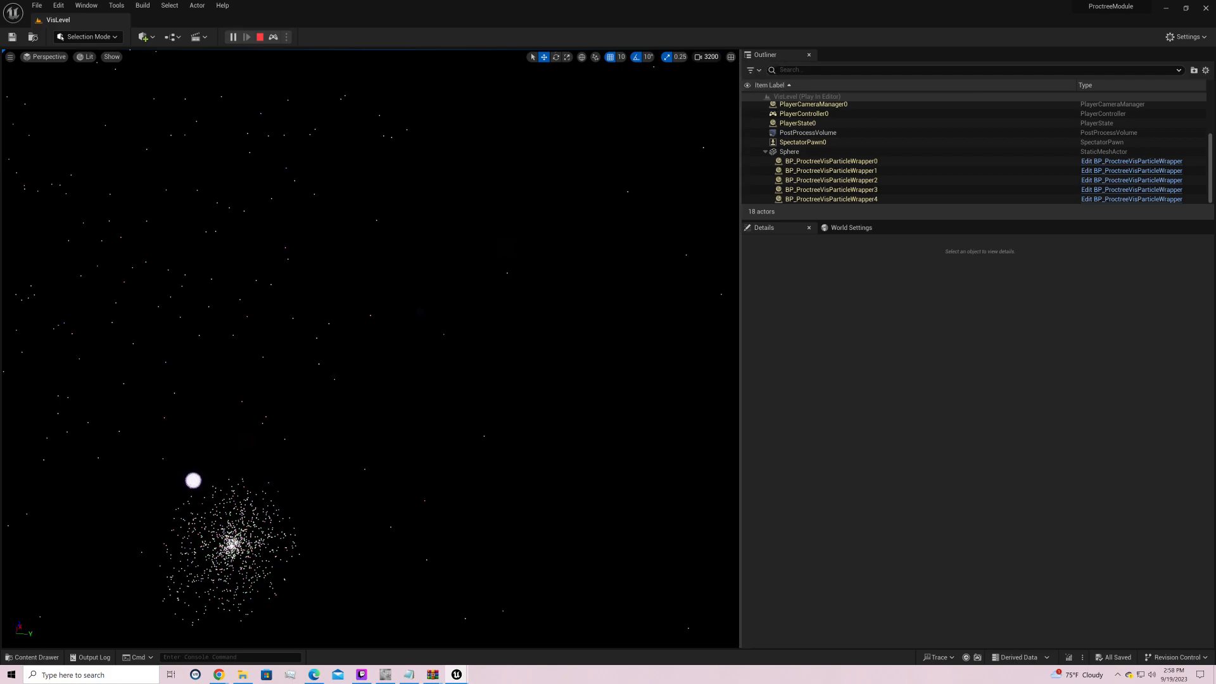
Step: Raise the camera speed to 12800 and examine the pale purple star and the dense cluster behind it from several angles
{"action": "right_click_drag", "start_coordinate": [370, 348], "coordinate": [222, 577]}
{"action": "scroll", "coordinate": [370, 348], "scroll_direction": "up", "scroll_amount": 4}
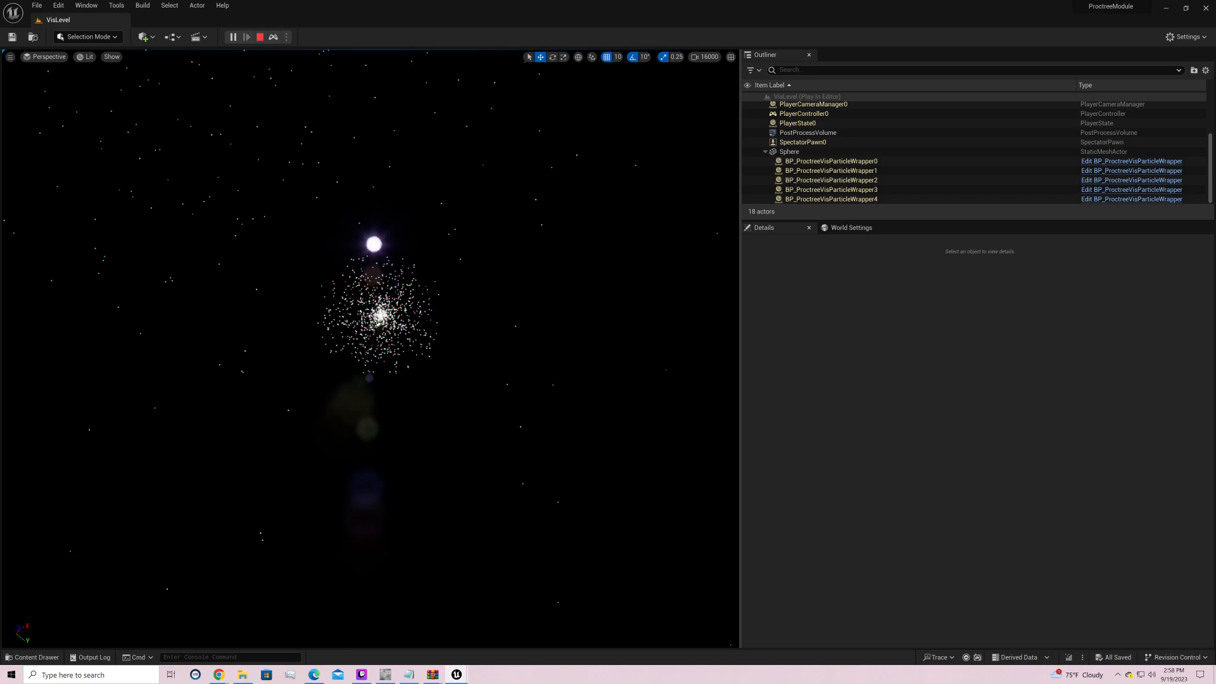
{"action": "scroll", "coordinate": [652, 239], "scroll_direction": "down", "scroll_amount": 1}
{"action": "right_click_drag", "start_coordinate": [652, 239], "coordinate": [641, 245]}
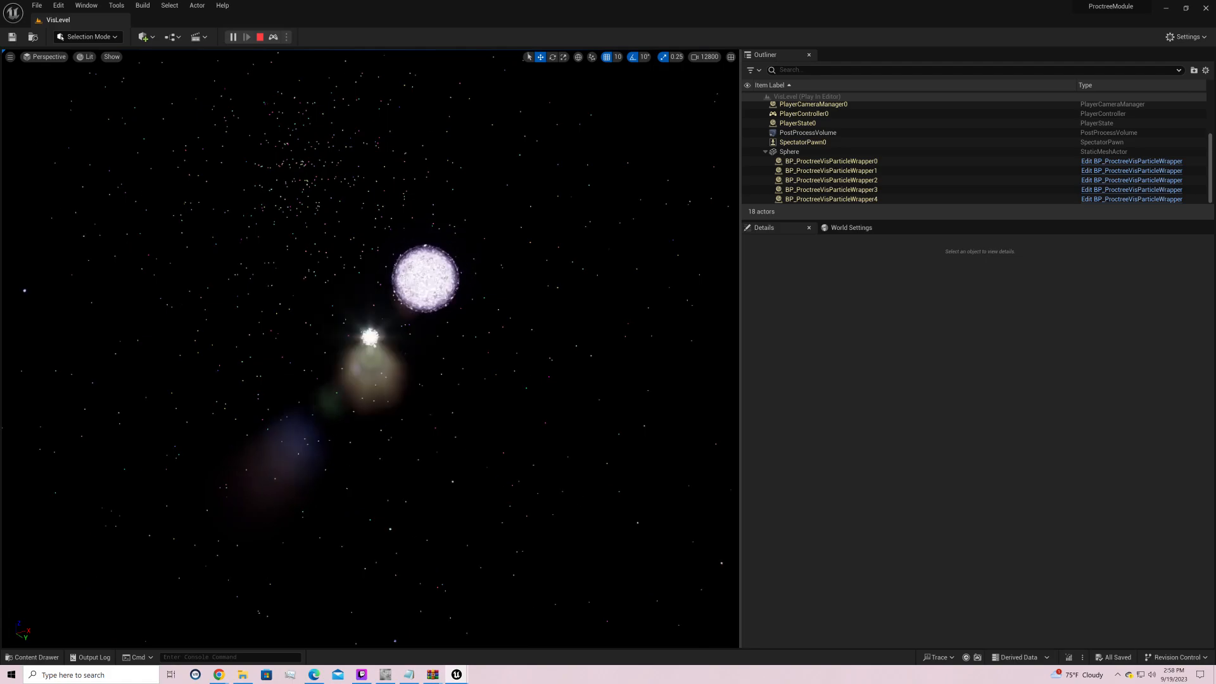
{"action": "right_click_drag", "start_coordinate": [516, 266], "coordinate": [533, 184]}
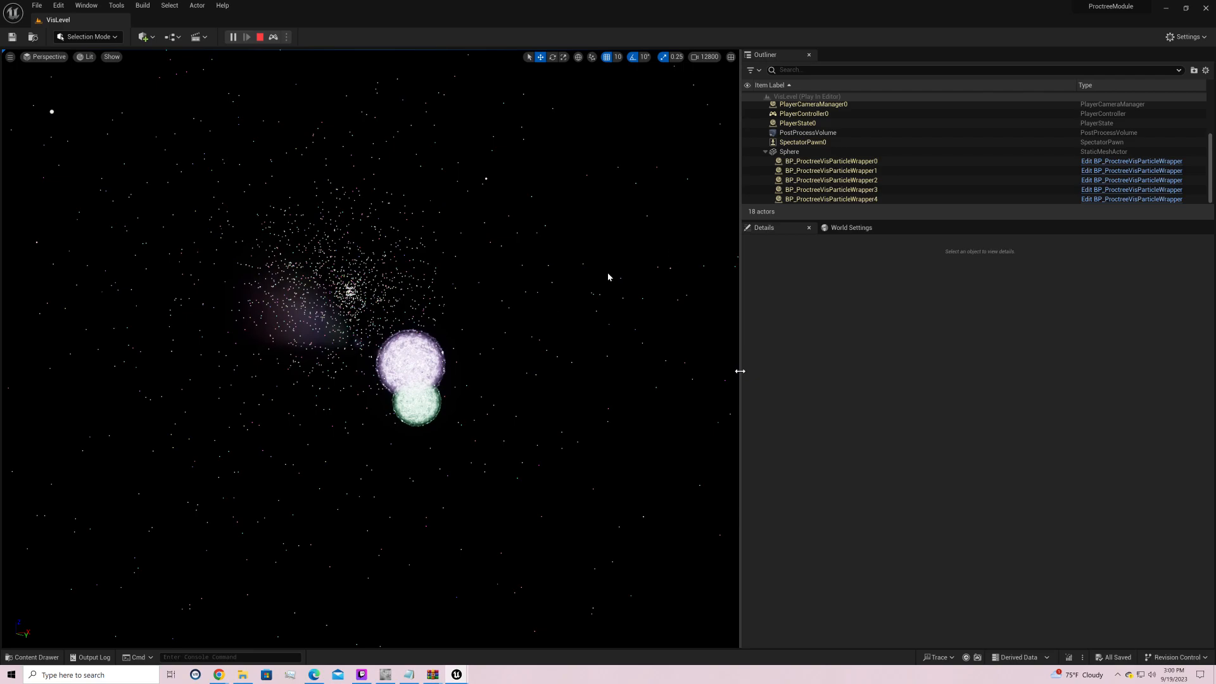
Step: Move on from the overlapping purple and green stars and examine the pale blue star beside the bright flaring one
{"action": "left_click", "coordinate": [458, 324]}
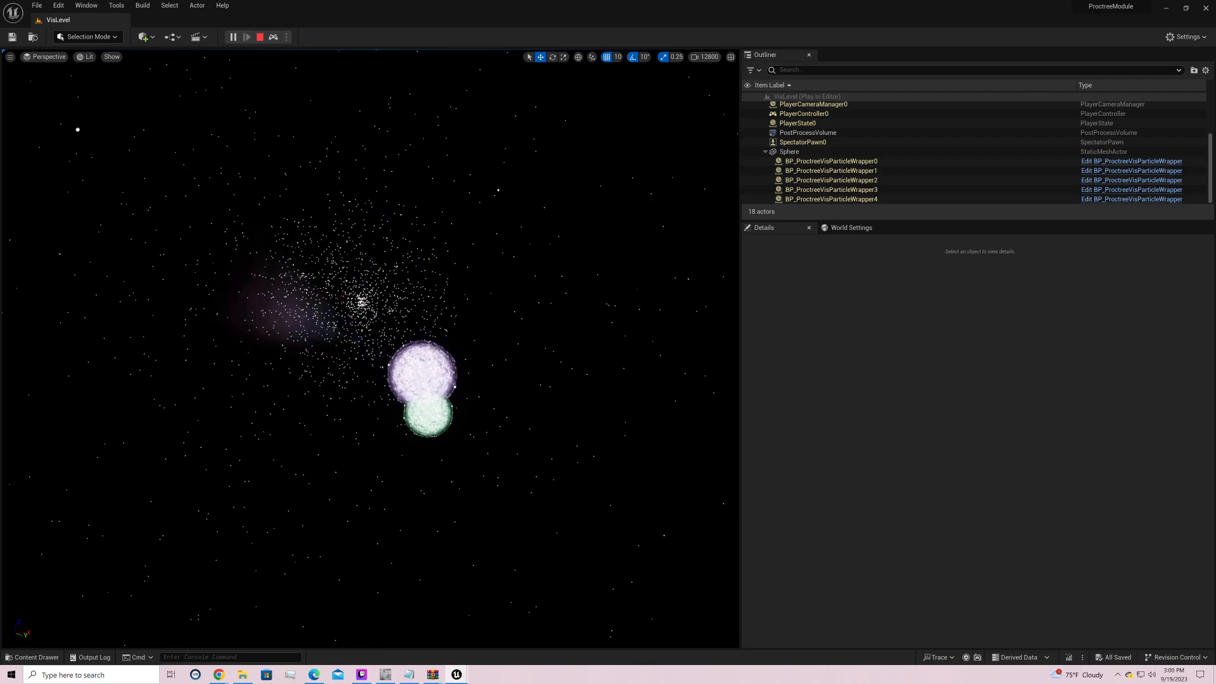
{"action": "key", "text": "w"}
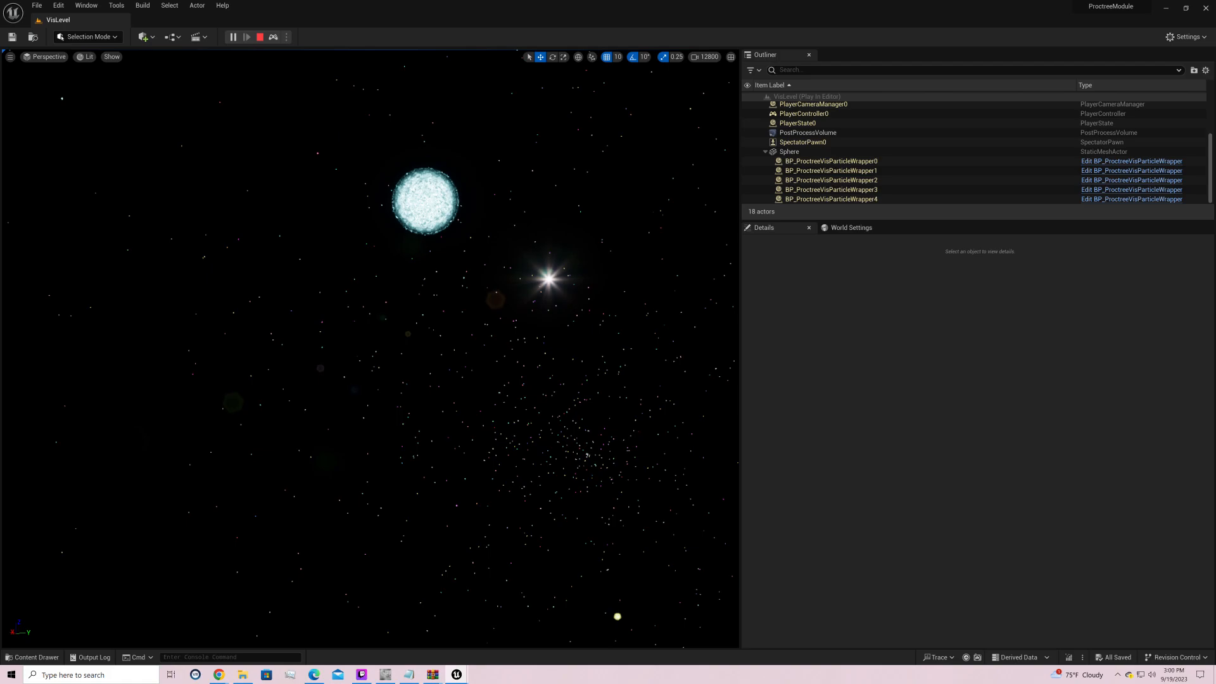
{"action": "right_click_drag", "start_coordinate": [615, 337], "coordinate": [761, 323]}
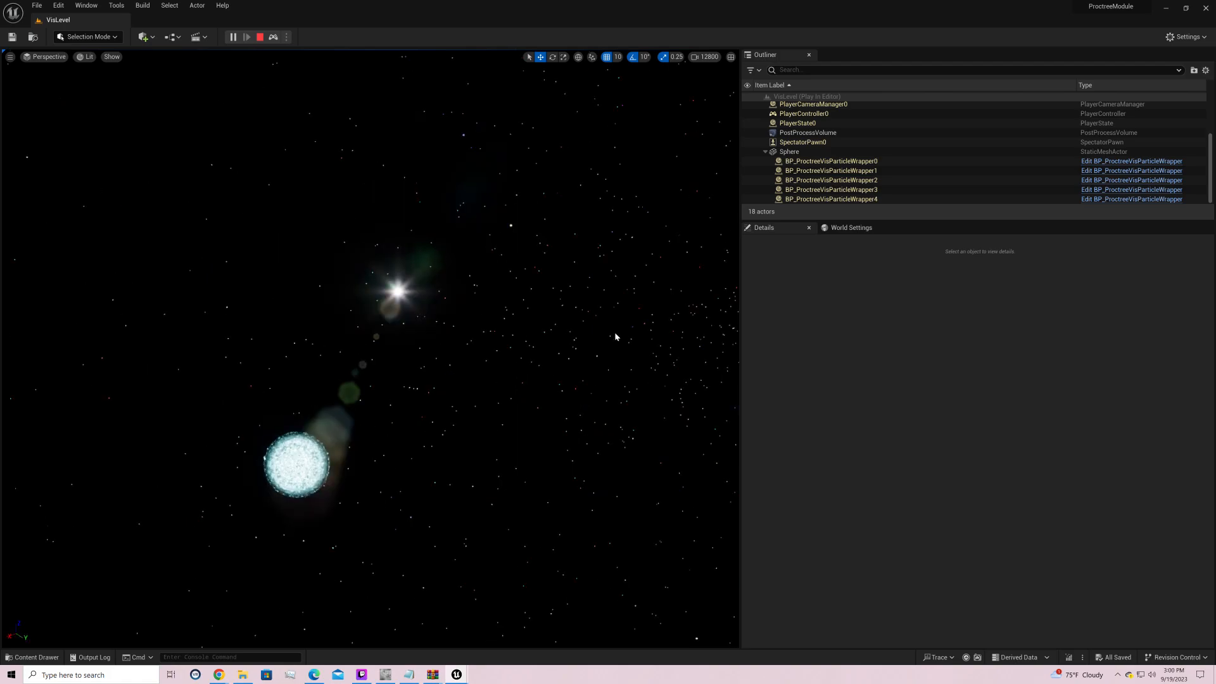